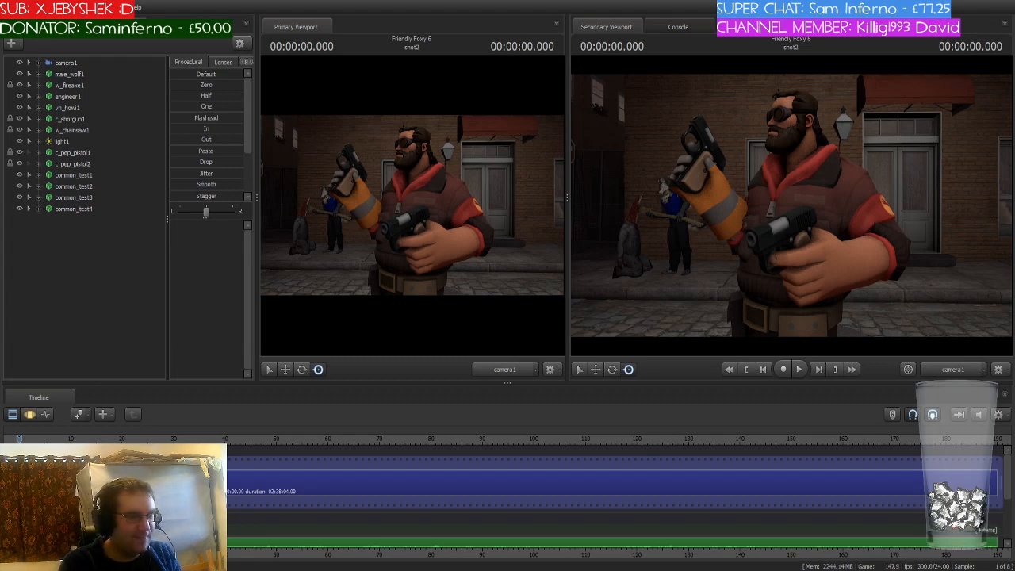
# Play the first few seconds of shot2 to review the wolf in the background, and return the playhead to the start
pyautogui.scroll(5, 571, 483)
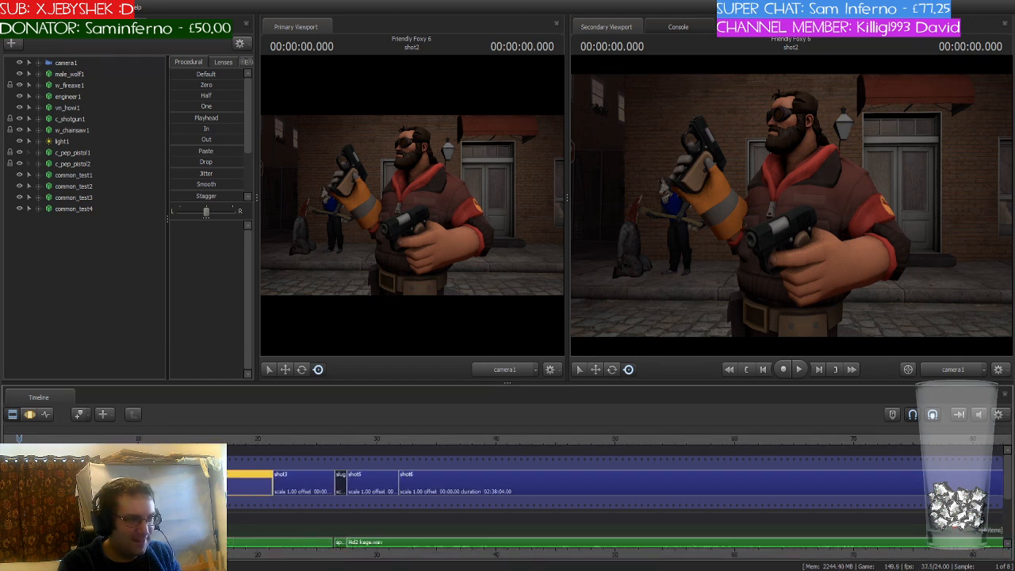
pyautogui.press('space')
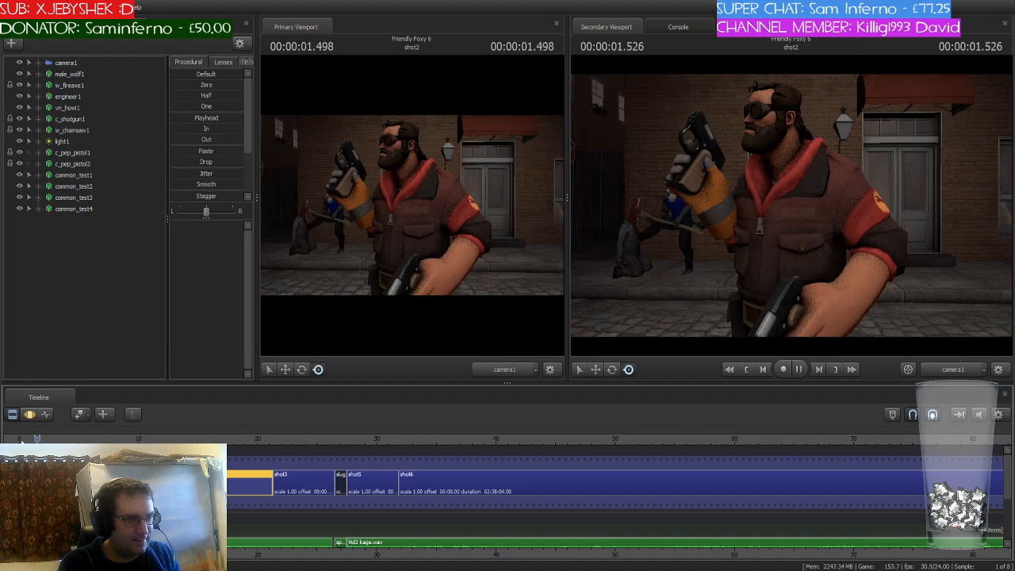
pyautogui.press('space')
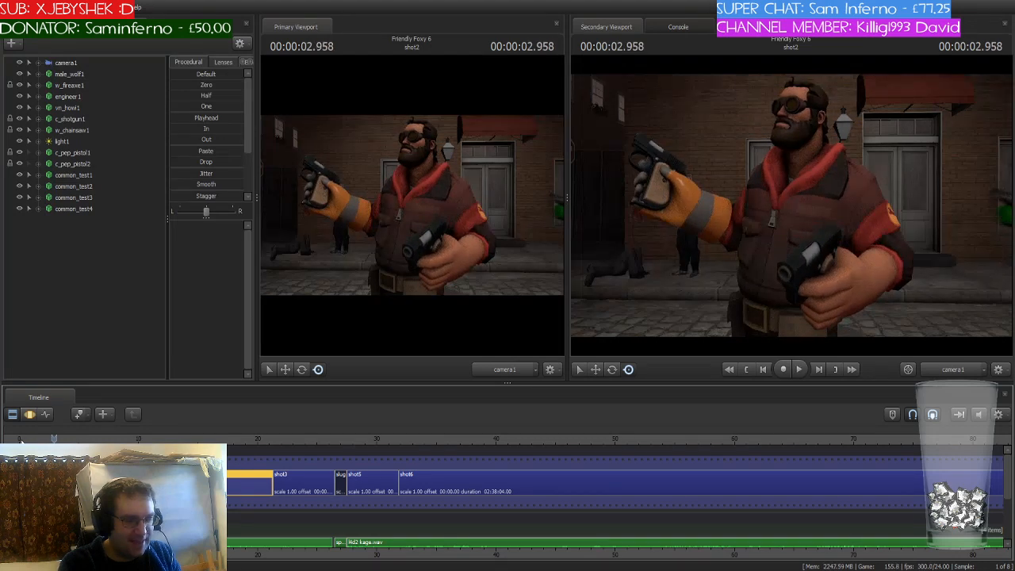
pyautogui.click(22, 441)
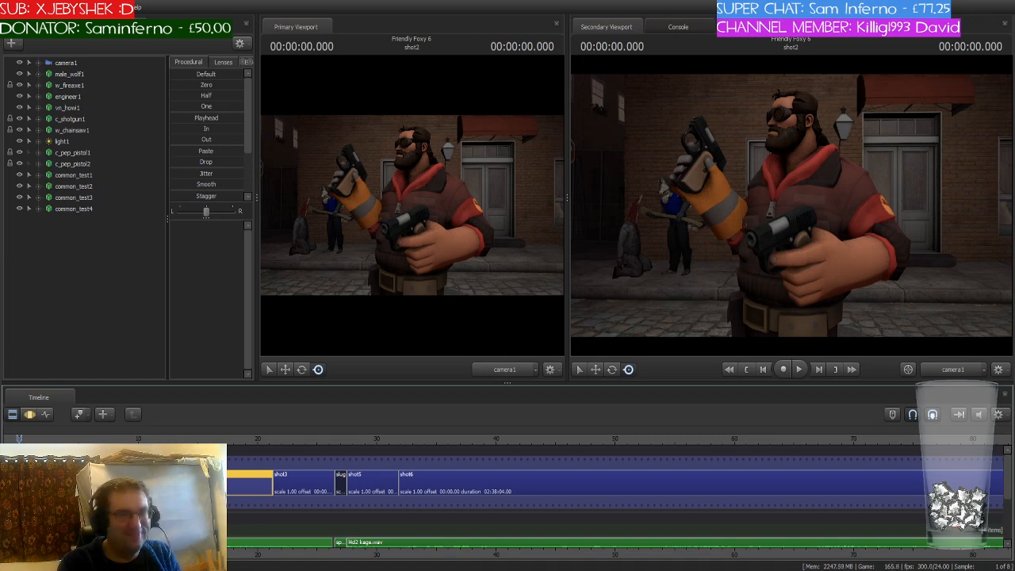
# Switch the secondary viewport to the Work Camera and bring the view close to the wolf holding the fire axe
pyautogui.click(952, 369)
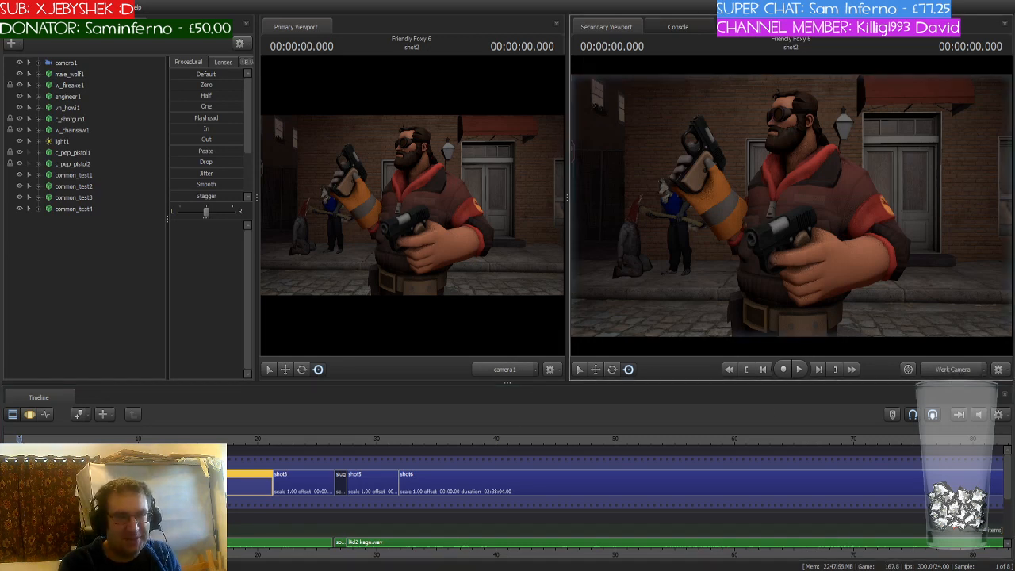
pyautogui.press('w')
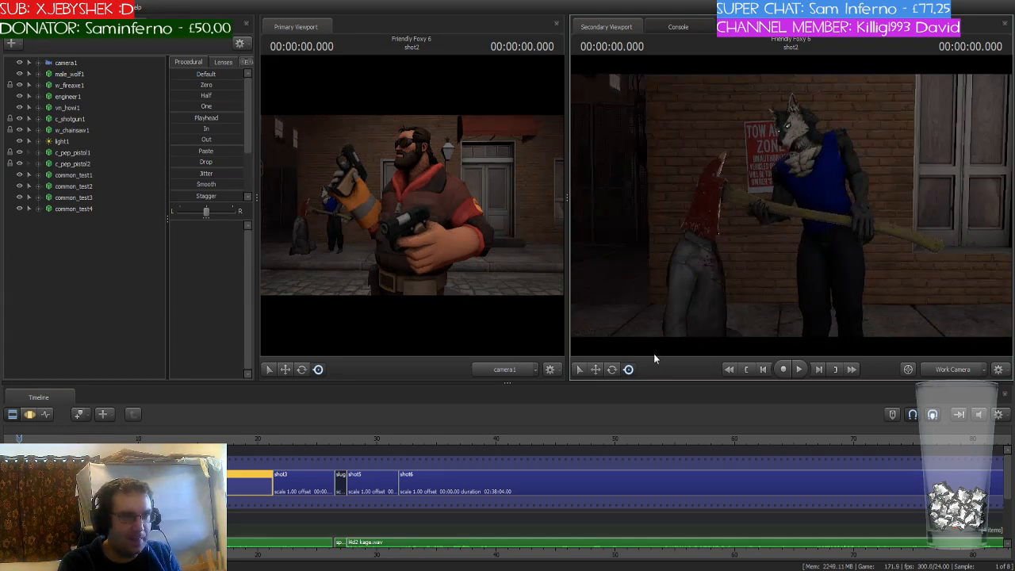
# Open the Graph Editor for shot2 and show all animation curves of male_wolf1
pyautogui.click(44, 414)
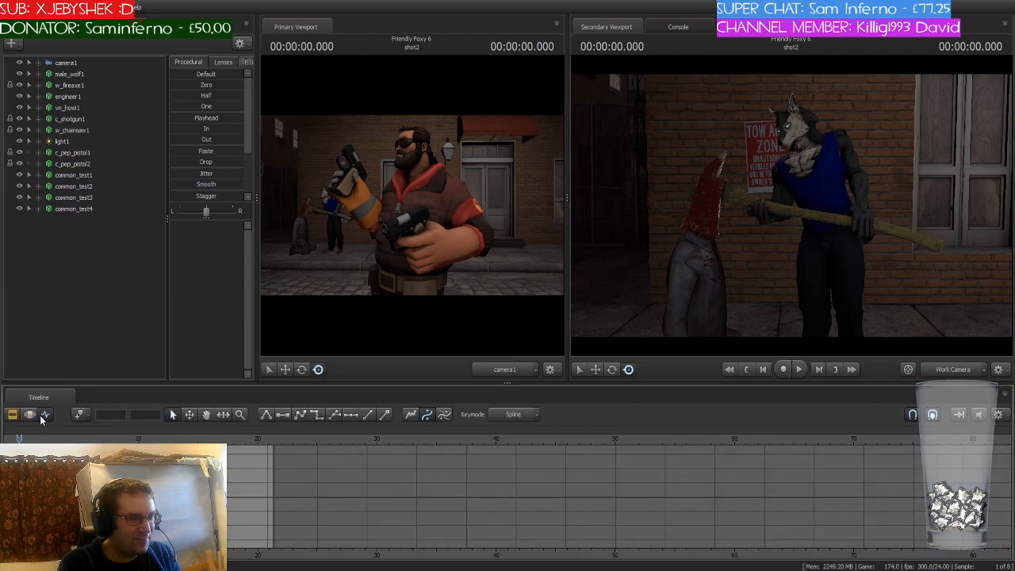
pyautogui.scroll(3, 121, 442)
pyautogui.scroll(-8, 121, 443)
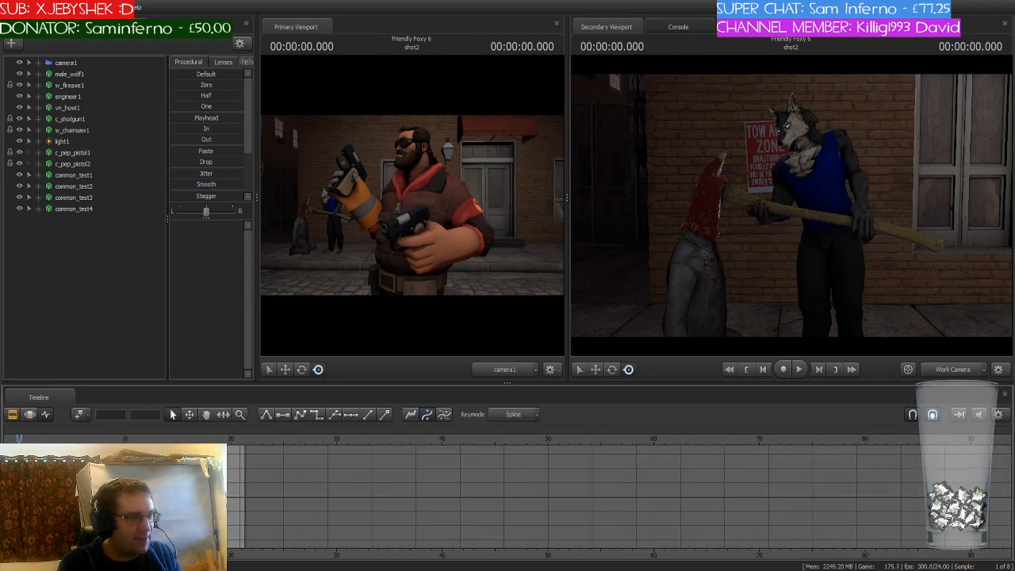
pyautogui.scroll(5, 119, 444)
pyautogui.moveTo(211, 548); pyautogui.dragTo(329, 548, button='middle')
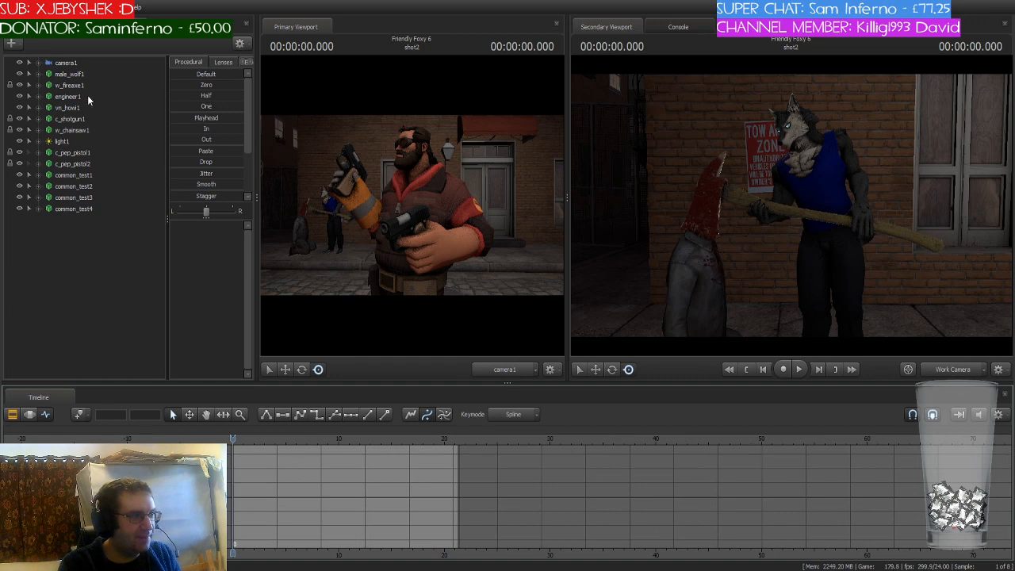
pyautogui.click(82, 73)
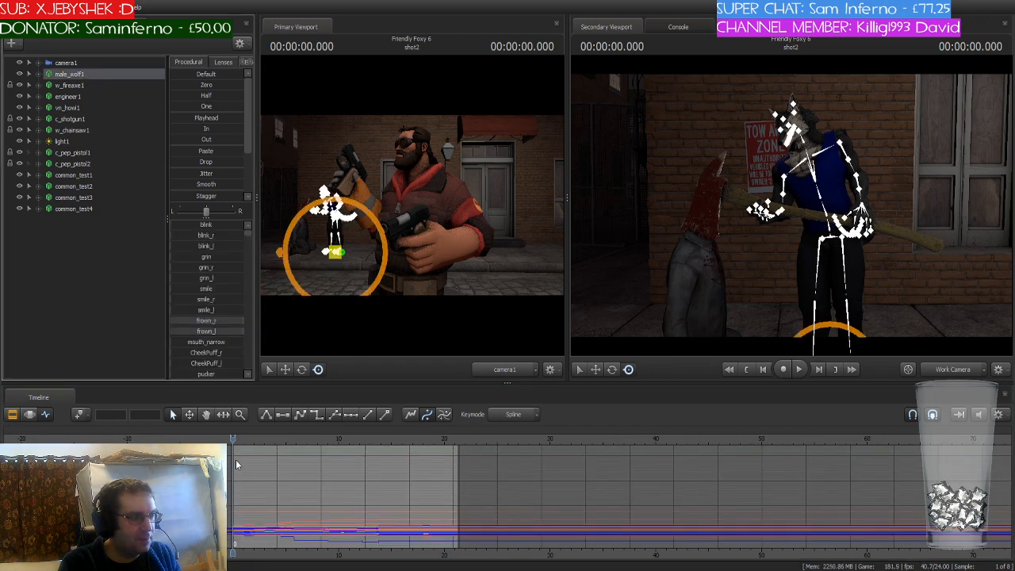
pyautogui.scroll(5, 253, 467)
pyautogui.scroll(4, 253, 472)
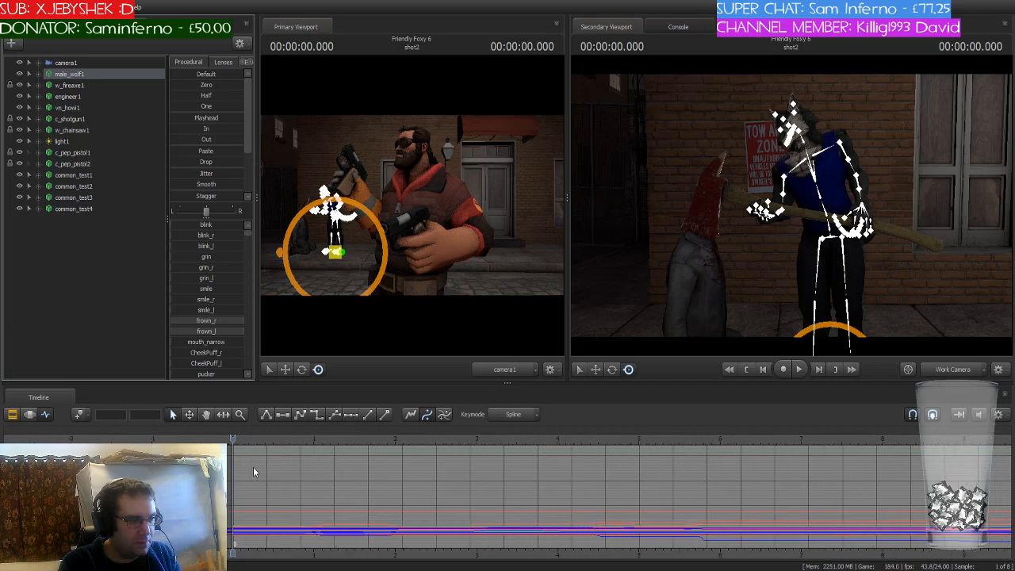
pyautogui.scroll(-5, 254, 472)
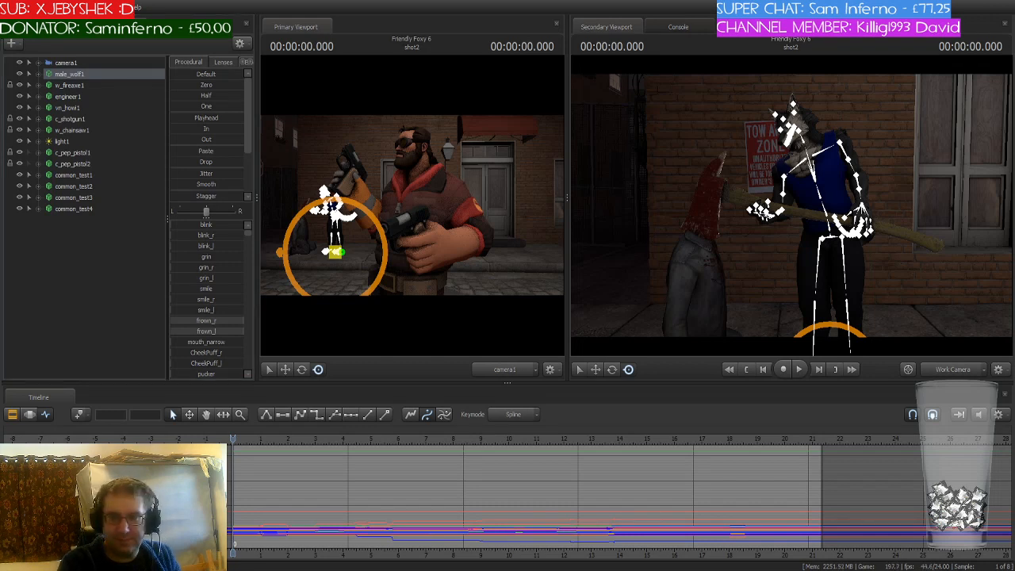
pyautogui.scroll(6, 619, 496)
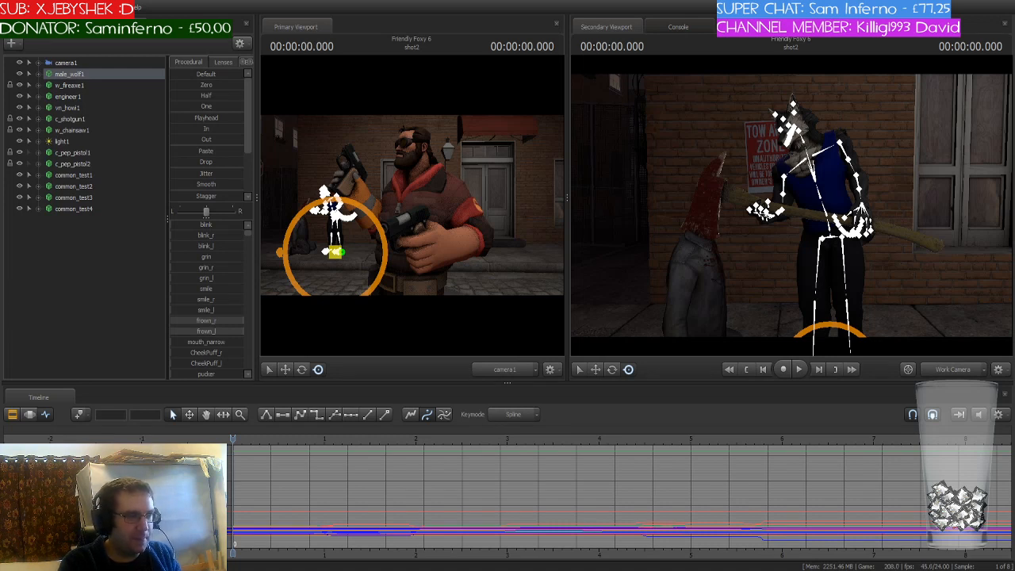
# Add a bookmarked keyframe to male_wolf1 at frame 20, on the last standing pose before the leg lifts
pyautogui.click(78, 414)
pyautogui.click(78, 415)
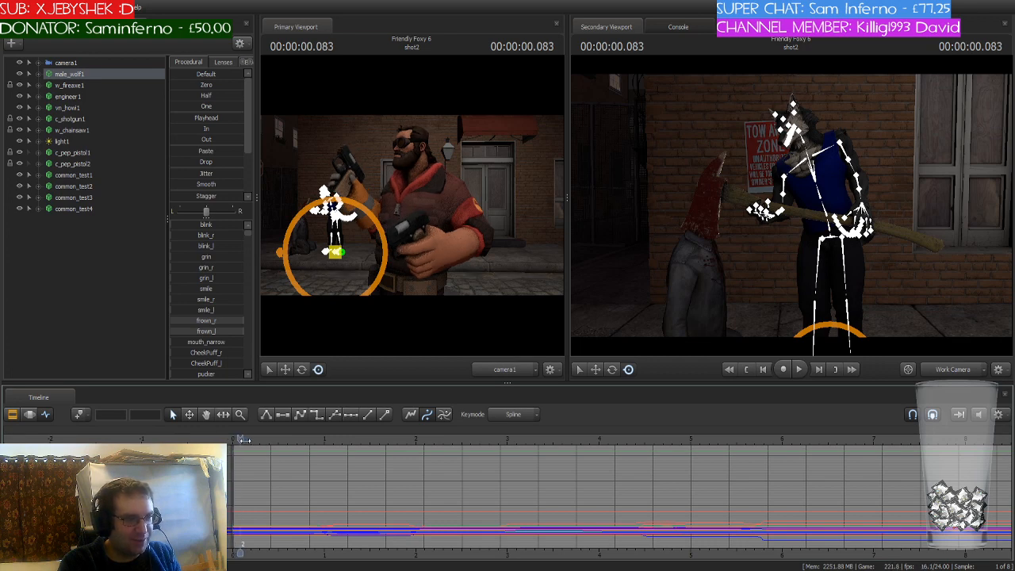
pyautogui.moveTo(232, 438); pyautogui.dragTo(306, 445)
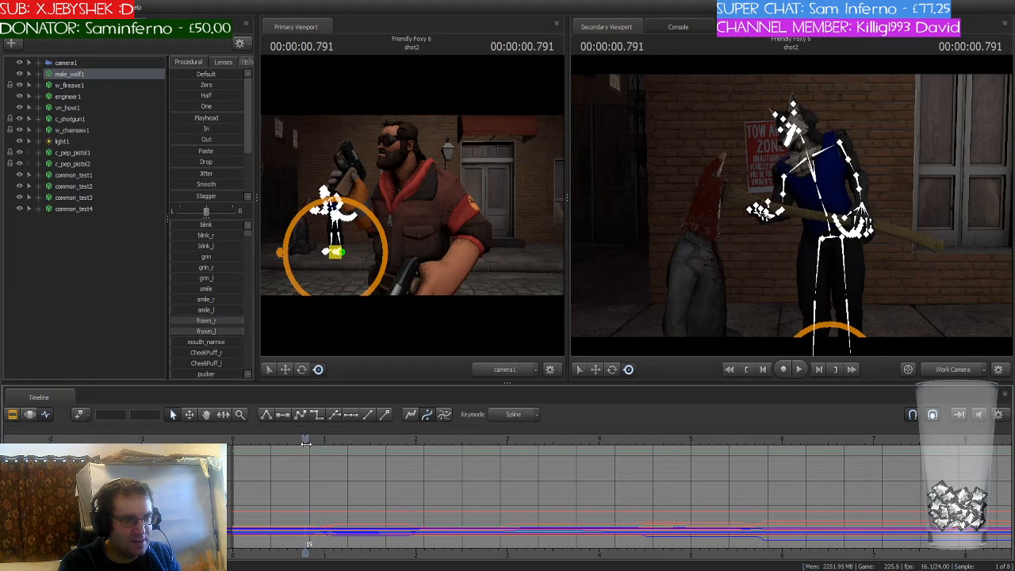
pyautogui.press('Right')
pyautogui.press('Right')
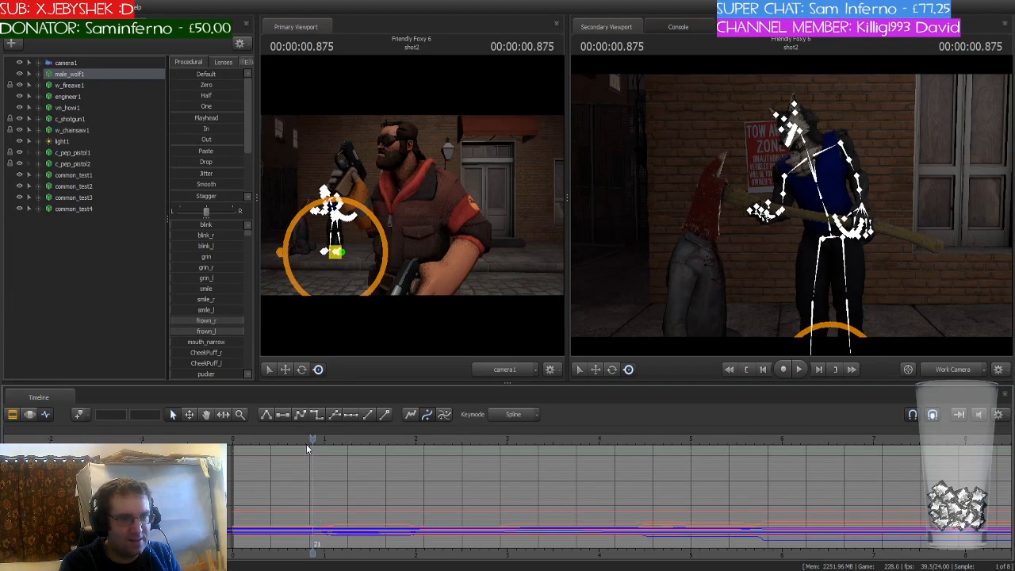
pyautogui.press('Left')
pyautogui.press('Right')
pyautogui.press('Left')
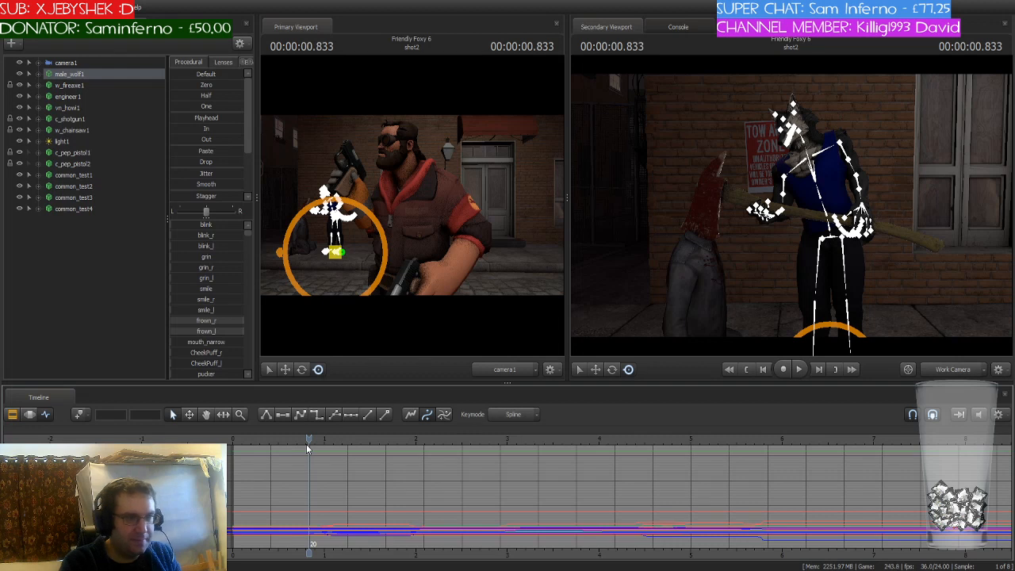
pyautogui.press('Right')
pyautogui.press('Left')
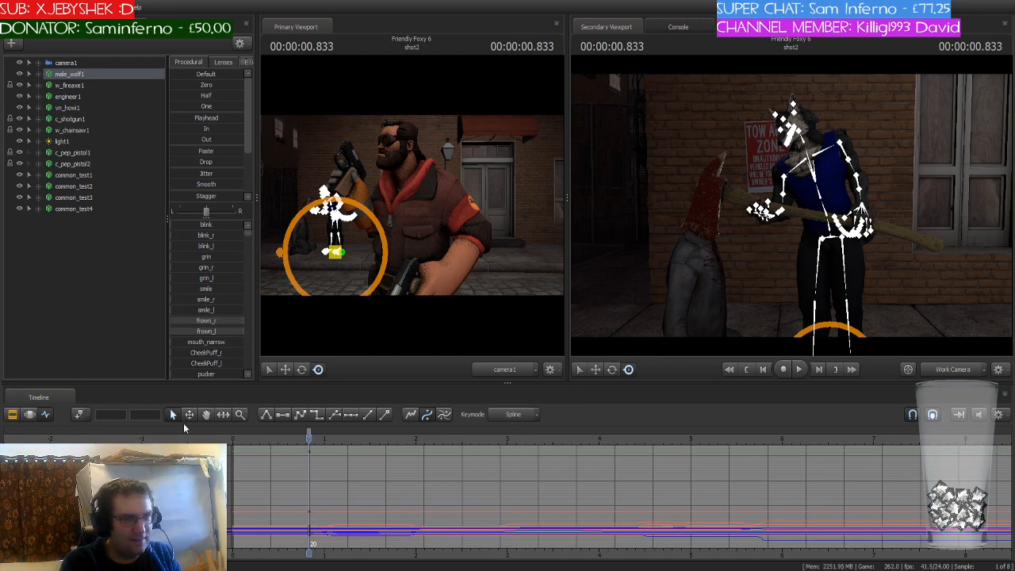
# Add a bookmarked keyframe to male_wolf1 at frame 28, where the foot rests against the kneeling zombie
pyautogui.press('Right')
pyautogui.press('Right')
pyautogui.press('Right')
pyautogui.press('Right')
pyautogui.press('Right')
pyautogui.press('Right')
pyautogui.press('Right')
pyautogui.press('Right')
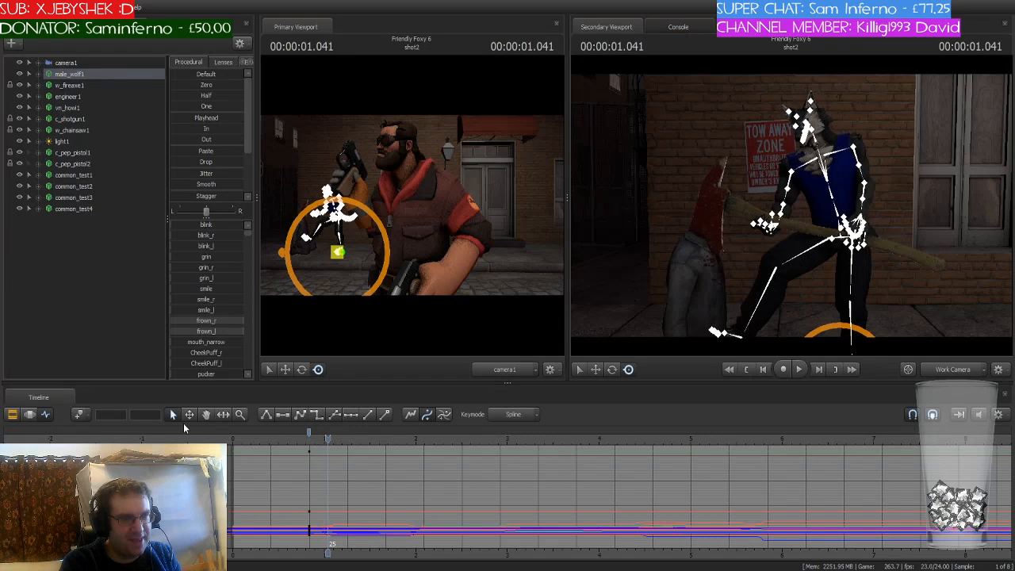
pyautogui.press('Right')
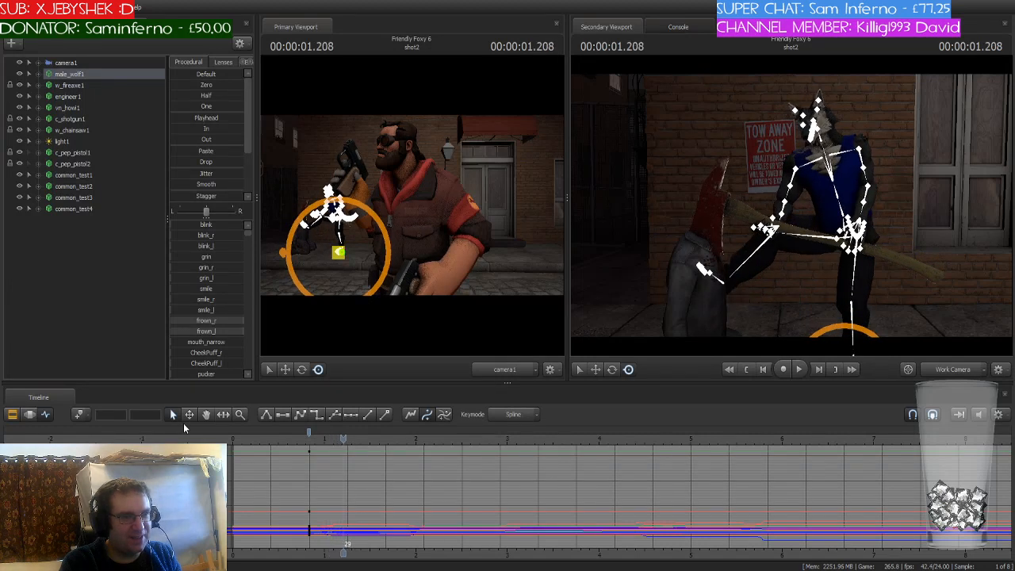
pyautogui.press('Left')
pyautogui.press('Left')
pyautogui.press('Right')
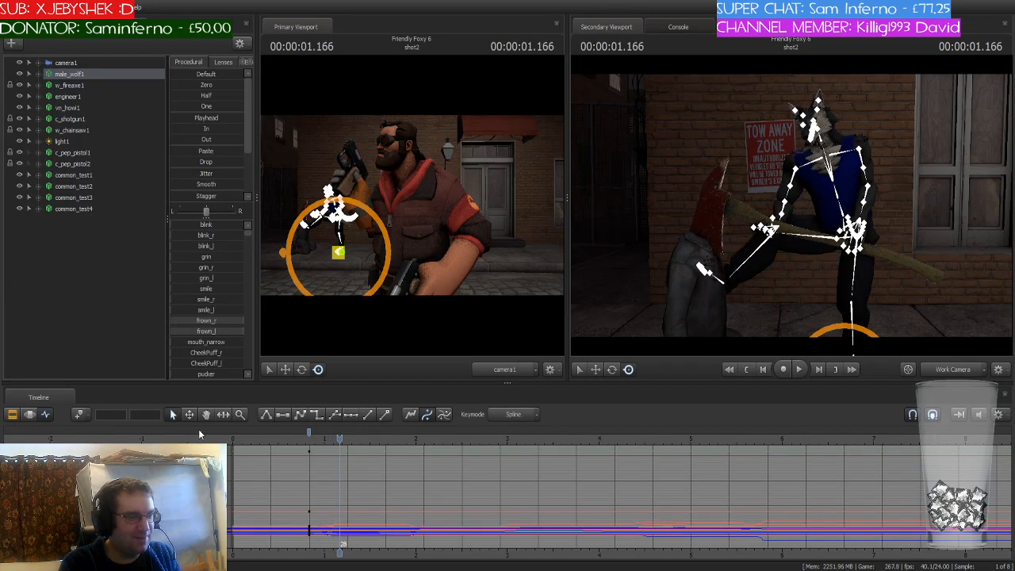
pyautogui.click(78, 415)
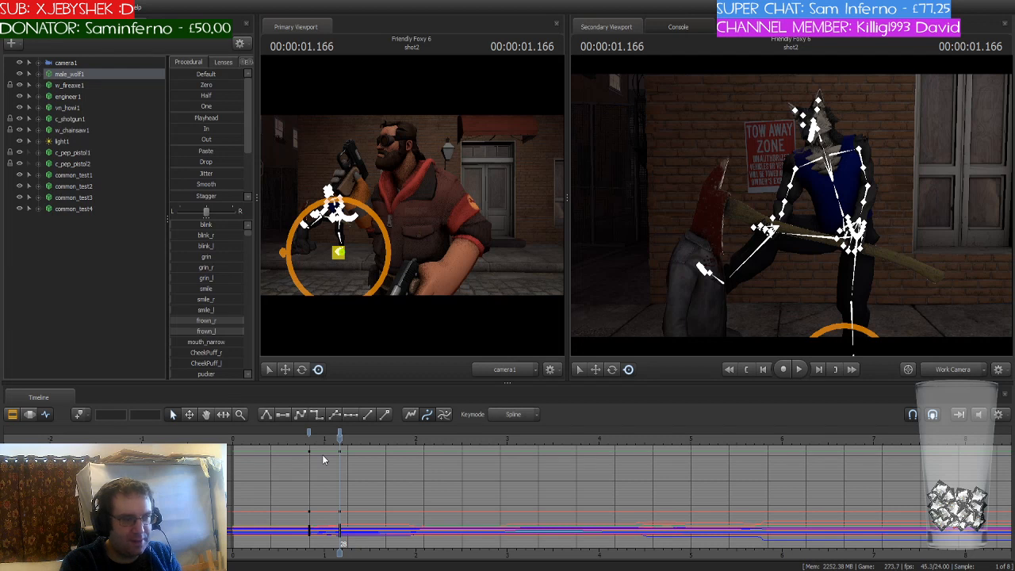
# Add a third bookmarked keyframe to male_wolf1 at frame 36, at the end of the raised-leg hold
pyautogui.press('Right')
pyautogui.press('Right')
pyautogui.press('Right')
pyautogui.press('Right')
pyautogui.press('Right')
pyautogui.press('Right')
pyautogui.press('Right')
pyautogui.press('Right')
pyautogui.press('Right')
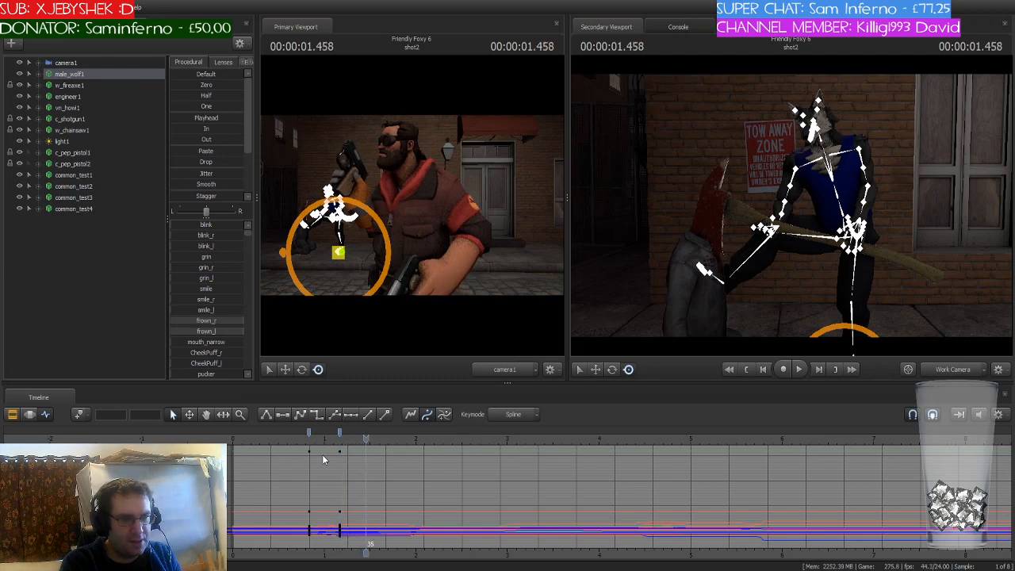
pyautogui.press('Left')
pyautogui.press('Left')
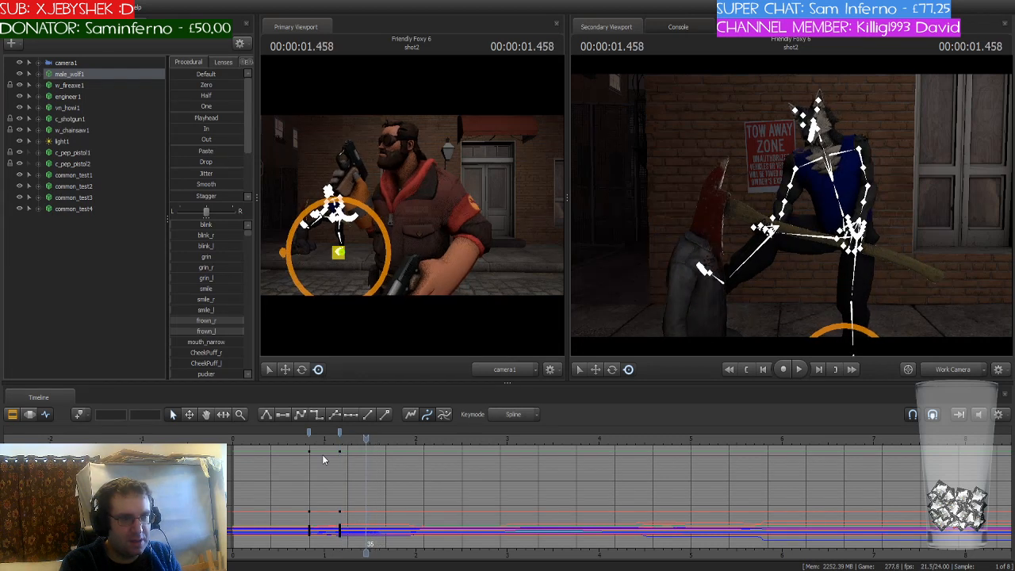
pyautogui.press('Right')
pyautogui.press('Right')
pyautogui.press('Left')
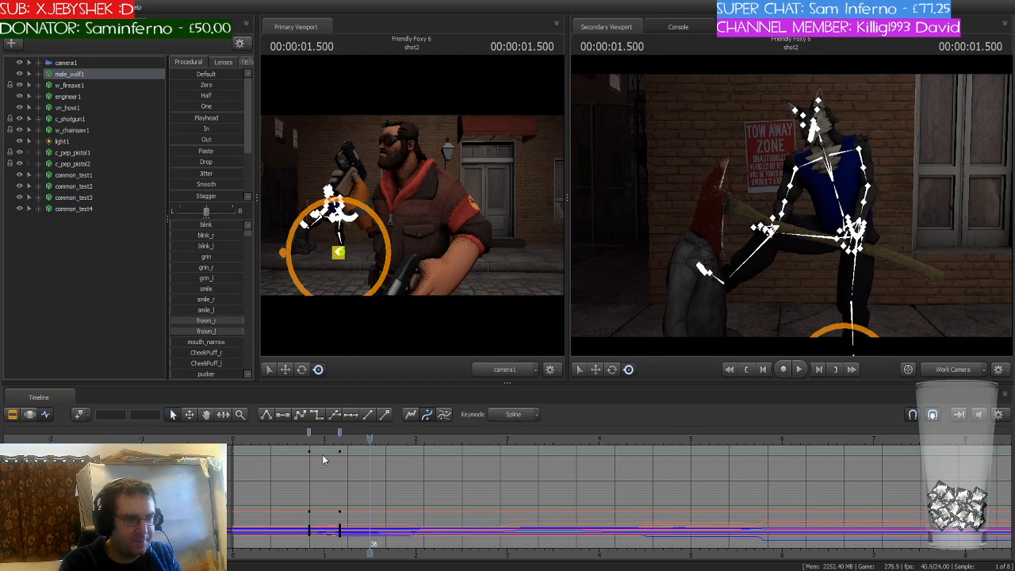
pyautogui.click(79, 414)
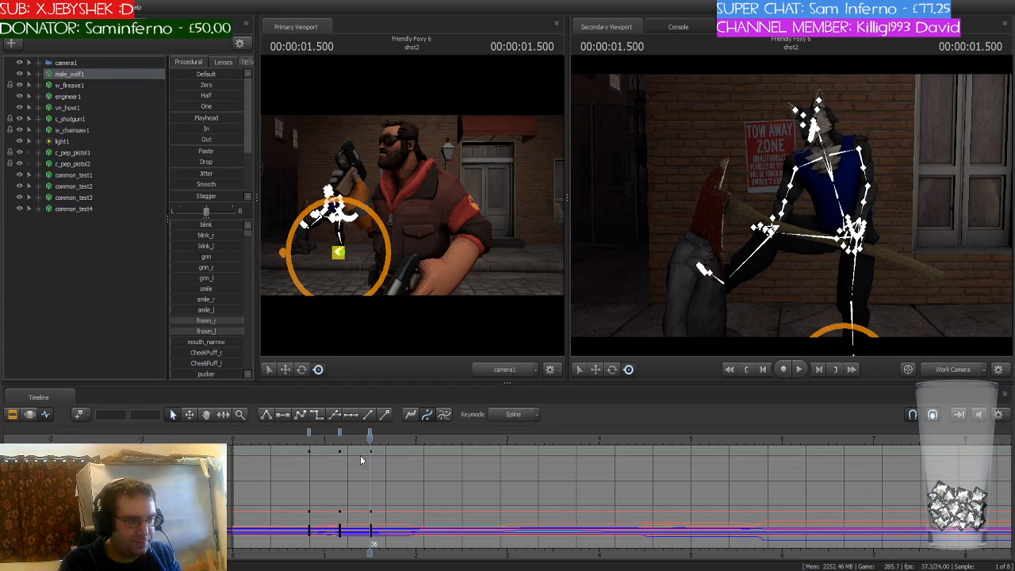
# Apply stepped tangents to male_wolf1's keys at frame 20 and at frame 28
pyautogui.click(308, 432)
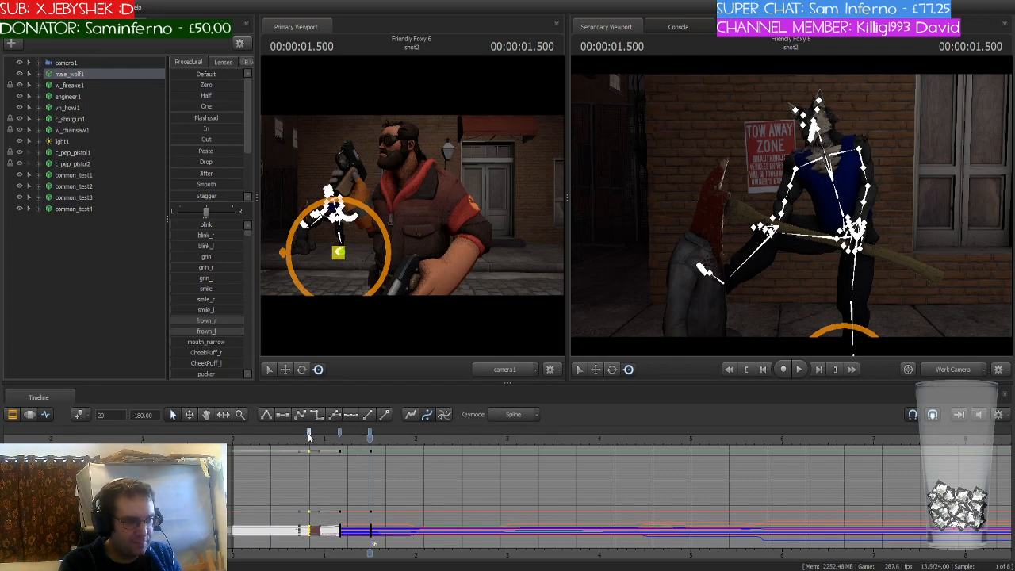
pyautogui.click(315, 417)
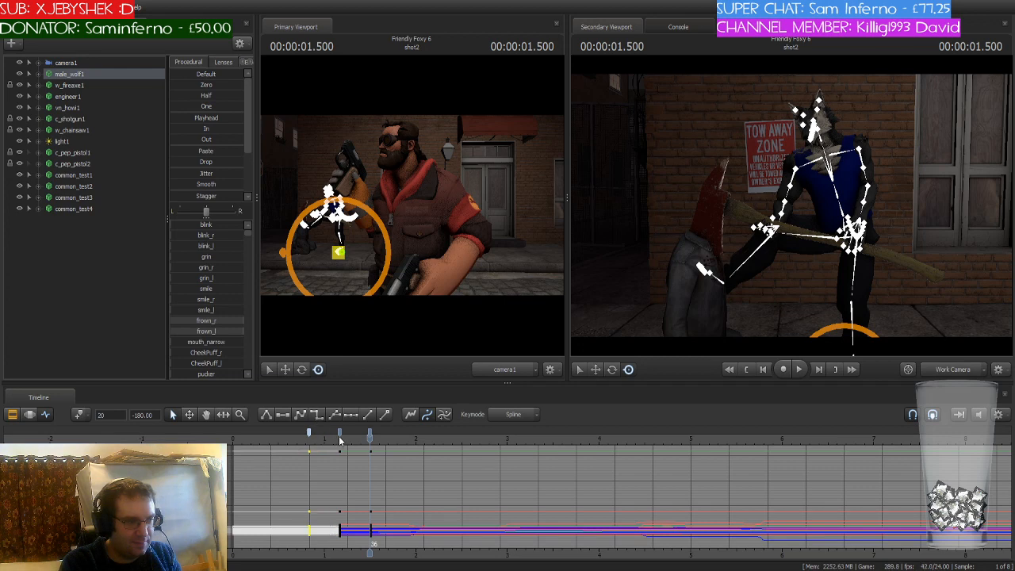
pyautogui.click(340, 433)
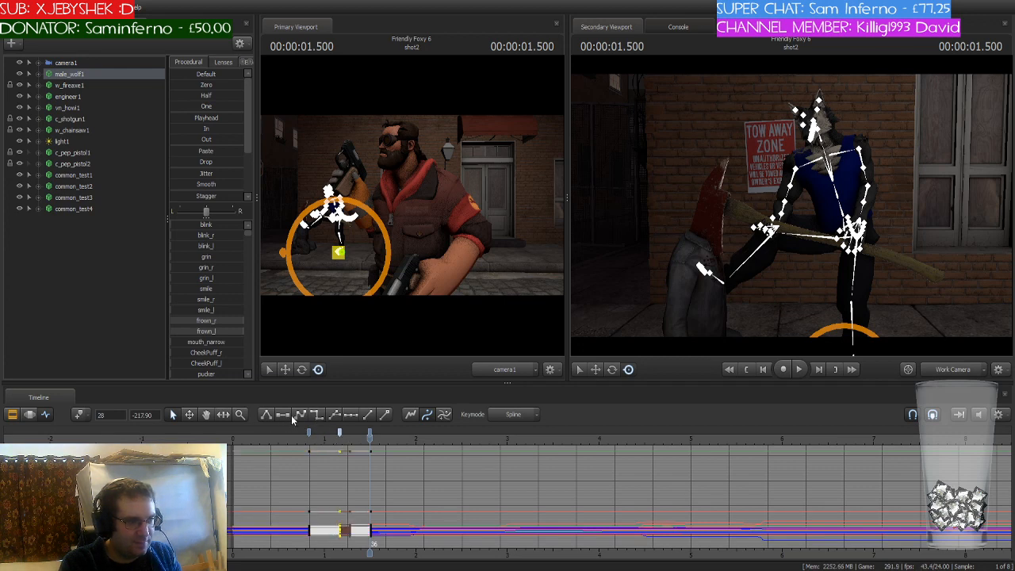
pyautogui.click(315, 416)
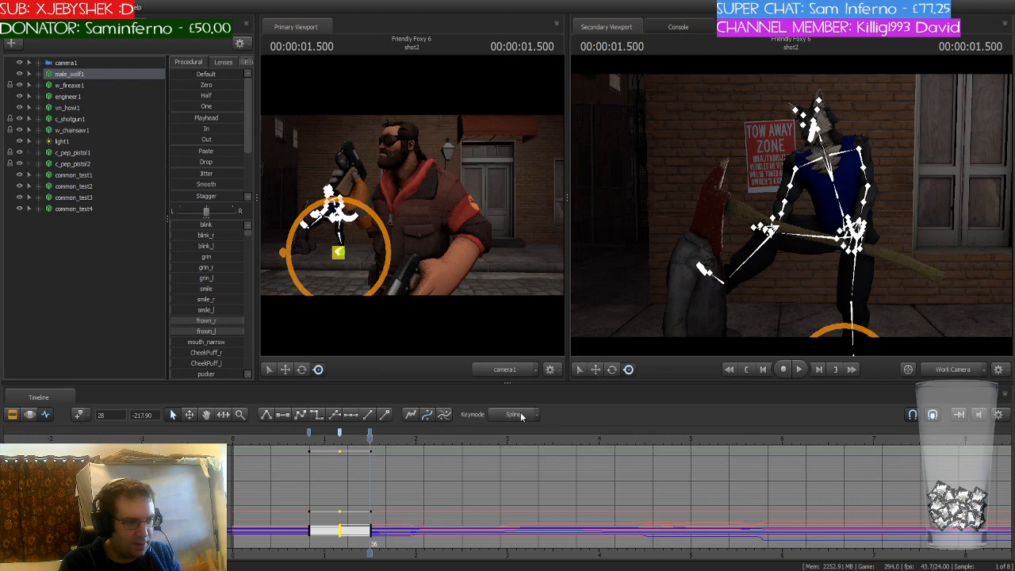
# Set the key mode to Stepped and reapply stepped tangents to male_wolf1's keys at frames 20 and 28
pyautogui.click(516, 459)
pyautogui.click(308, 433)
pyautogui.click(316, 417)
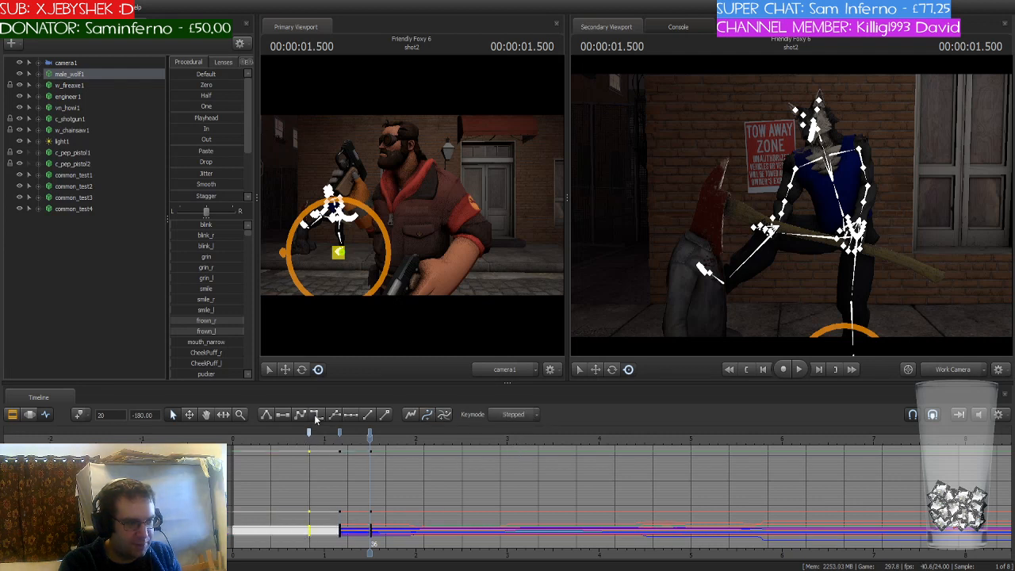
pyautogui.click(340, 433)
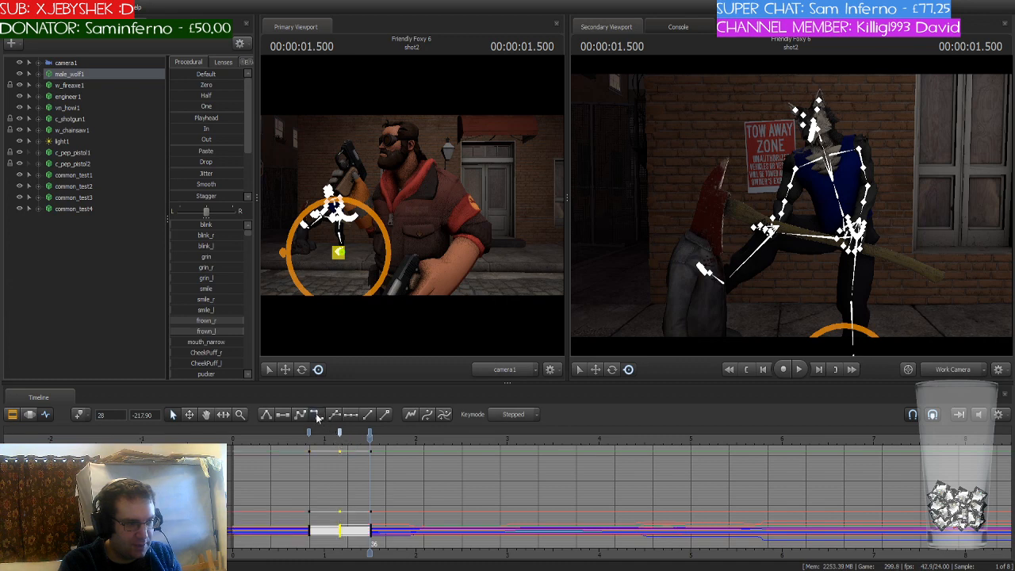
# Scrub back to frame 21 and on to frame 28 to check the wolf's stepped poses, and lower the playback volume
pyautogui.moveTo(376, 442); pyautogui.dragTo(312, 436)
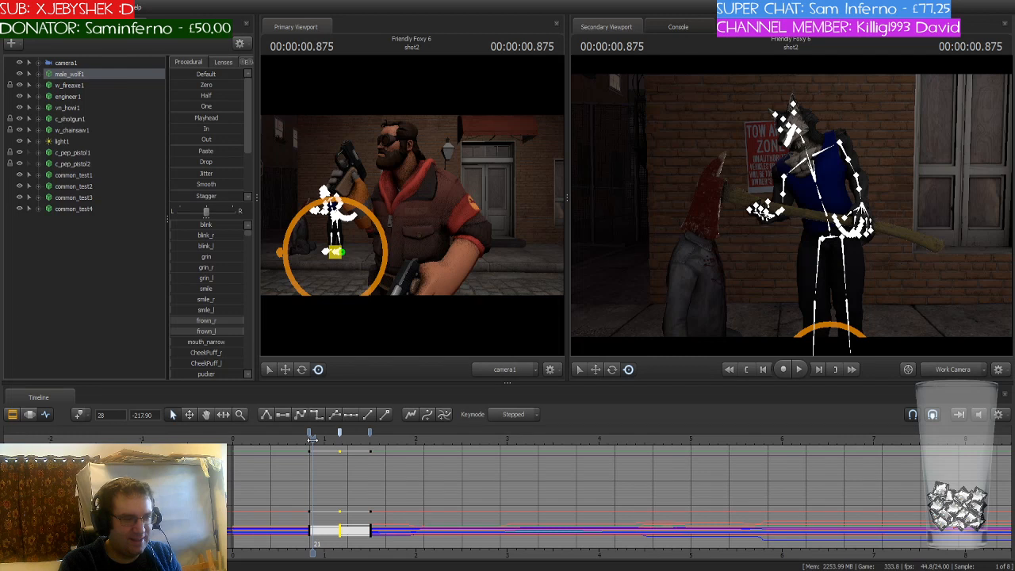
pyautogui.click(339, 438)
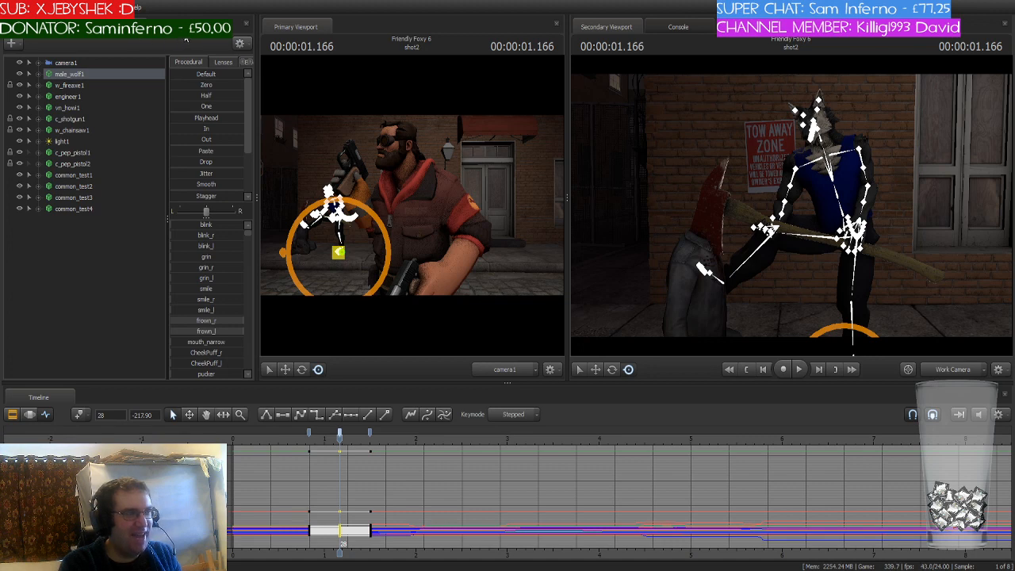
pyautogui.moveTo(878, 415); pyautogui.dragTo(868, 416)
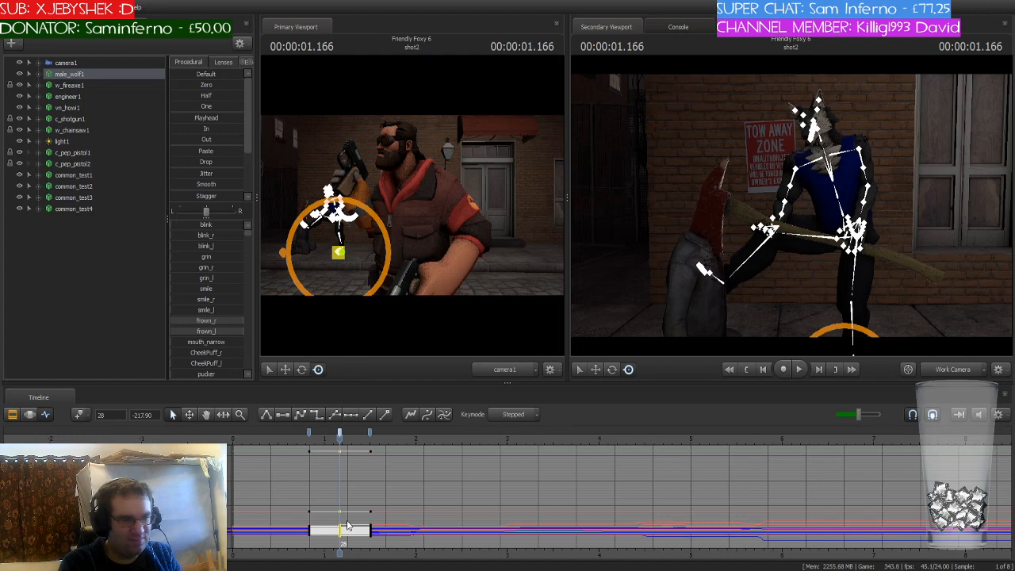
# Add bookmarked keyframes to male_wolf1 at frame 44 for the extended-leg pose and at frame 52 for the standing pose
pyautogui.scroll(2, 341, 475)
pyautogui.moveTo(337, 439); pyautogui.dragTo(427, 448)
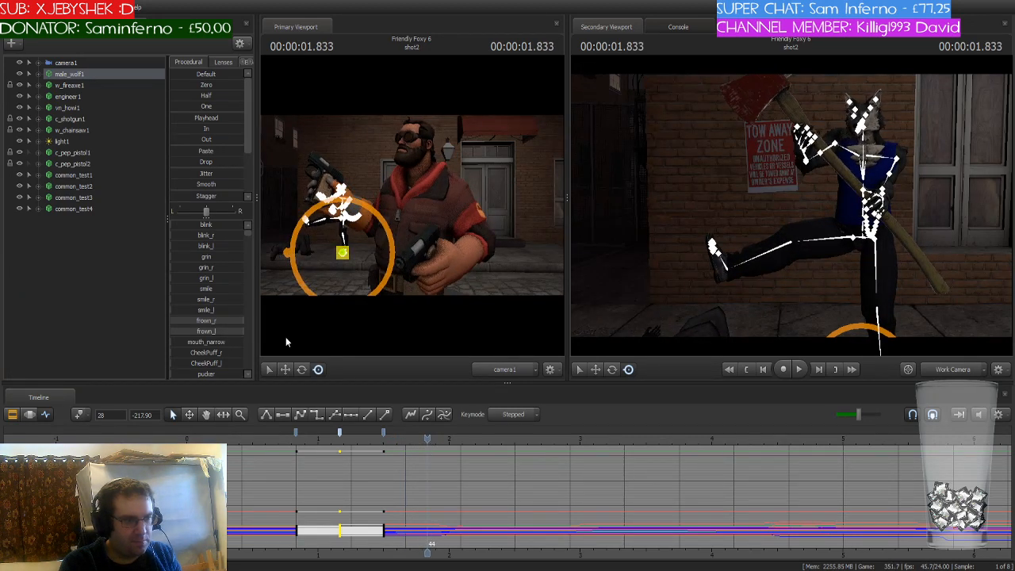
pyautogui.click(82, 415)
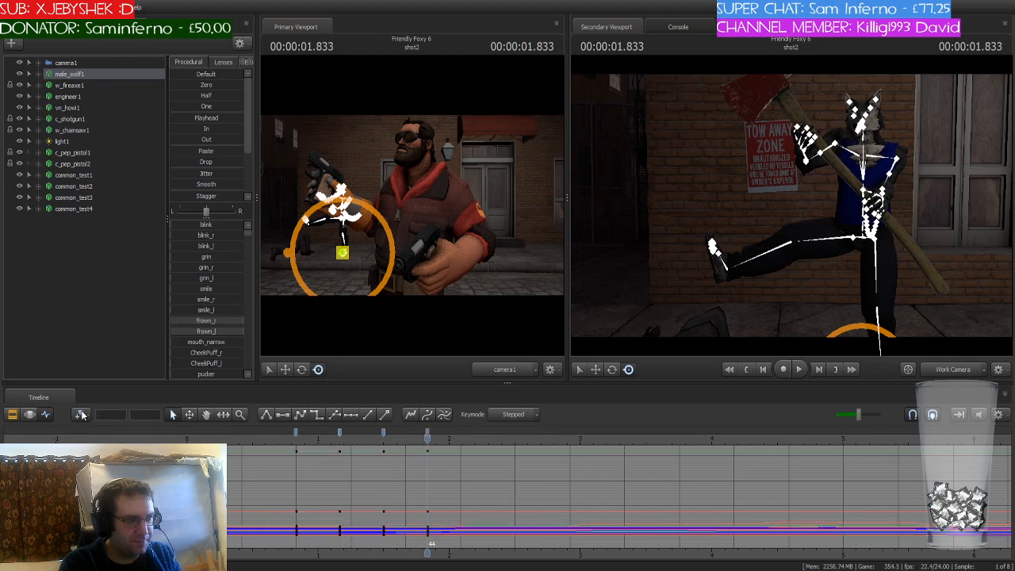
pyautogui.click(383, 431)
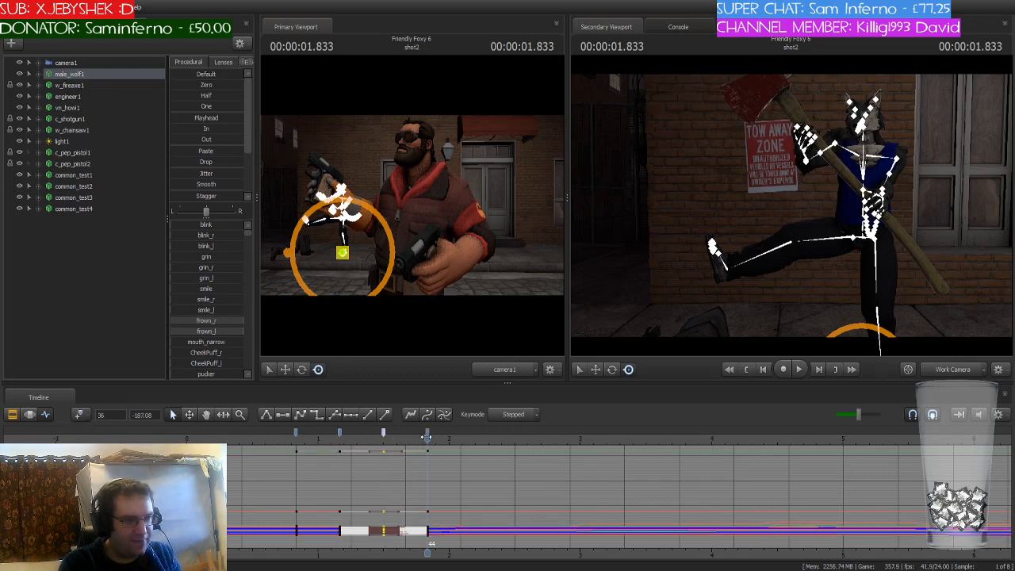
pyautogui.moveTo(427, 437); pyautogui.dragTo(471, 438)
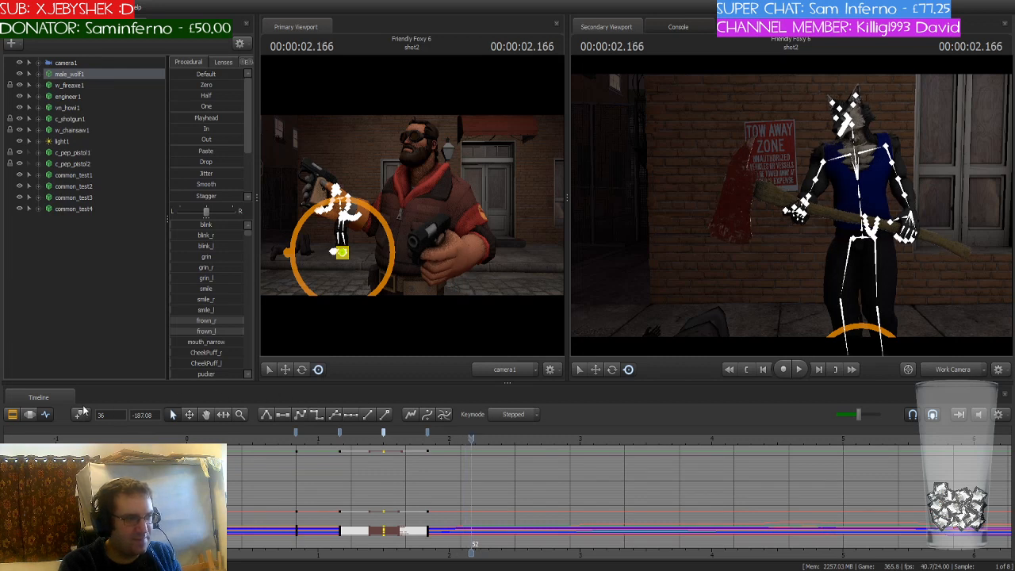
pyautogui.click(80, 414)
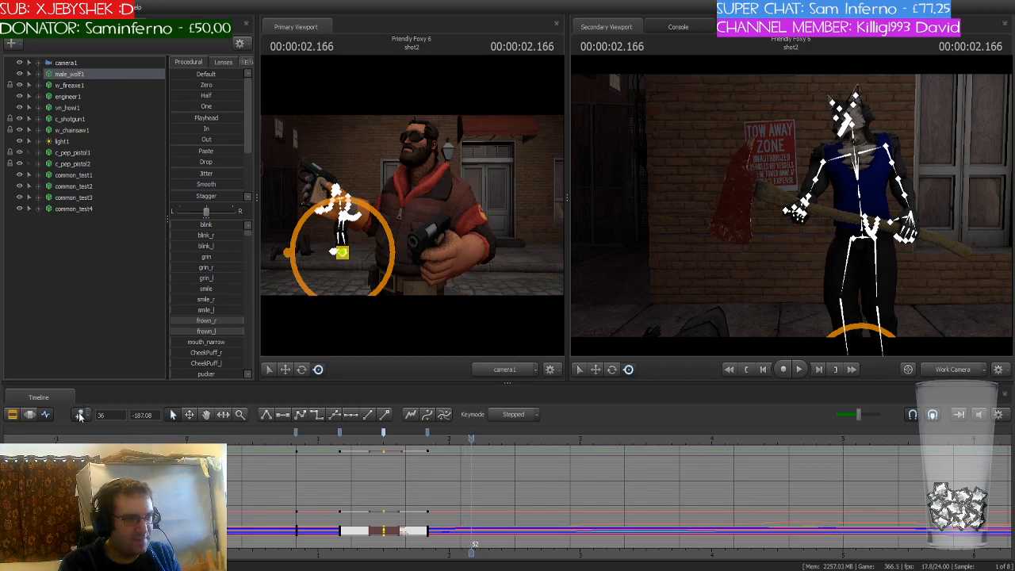
# Apply stepped tangents to male_wolf1's bookmarked keys at frame 36 and at frame 44
pyautogui.click(427, 432)
pyautogui.click(380, 430)
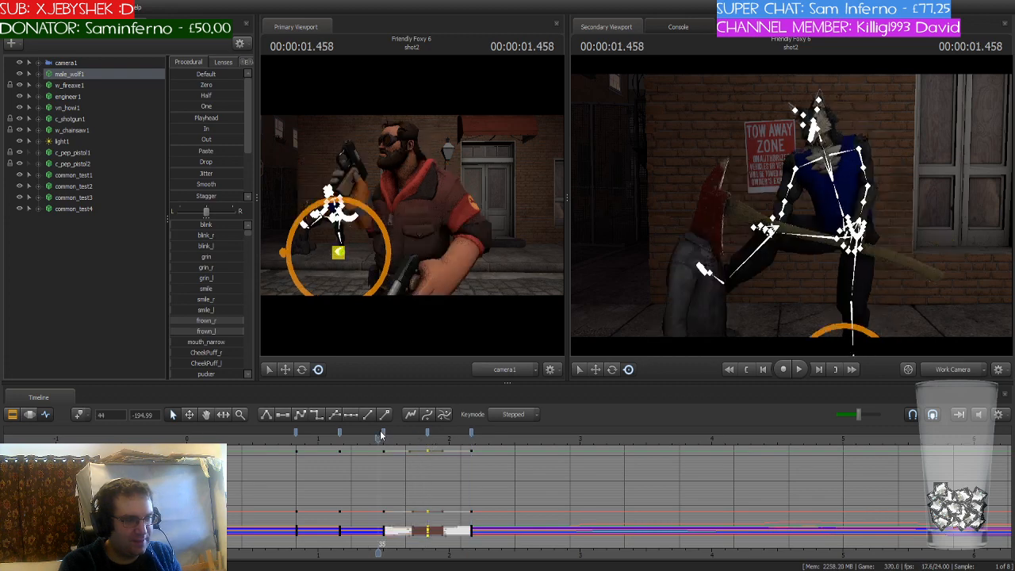
pyautogui.click(383, 432)
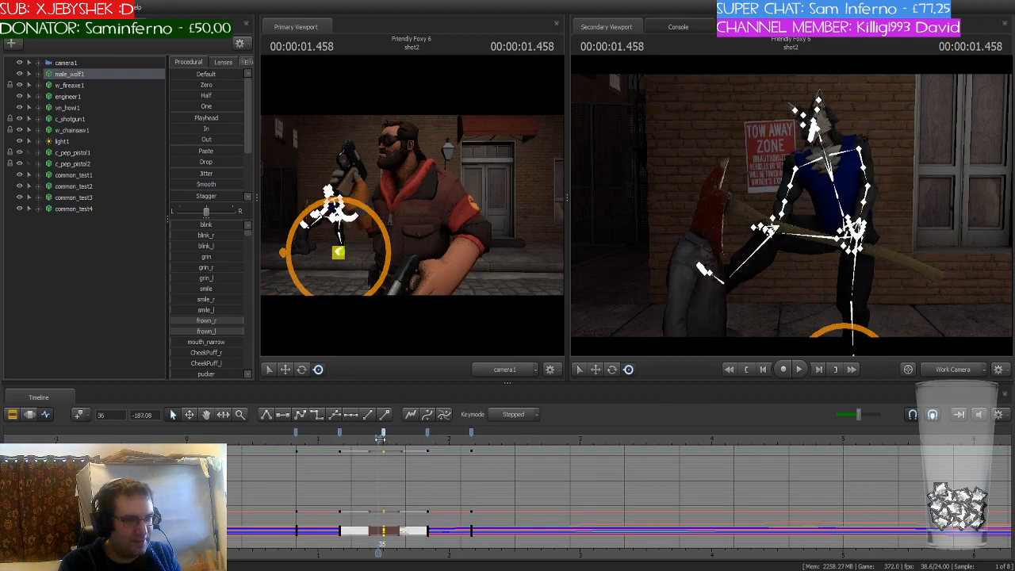
pyautogui.click(382, 437)
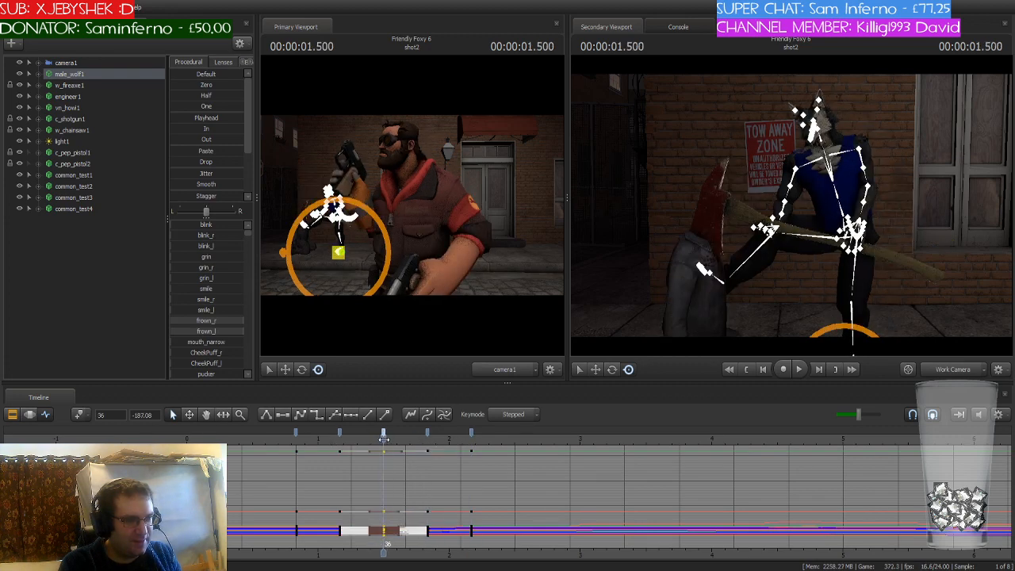
pyautogui.click(315, 415)
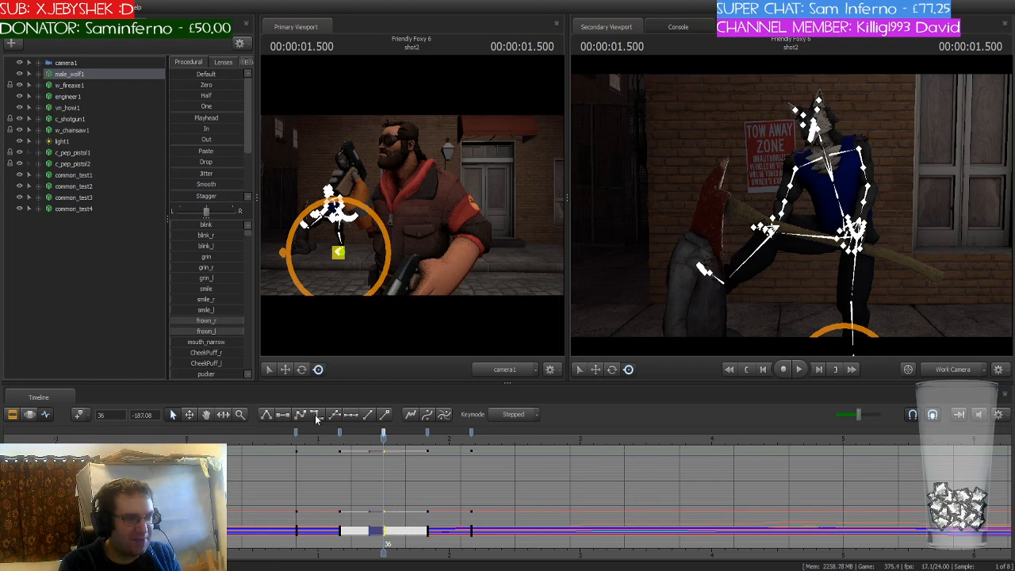
pyautogui.click(427, 432)
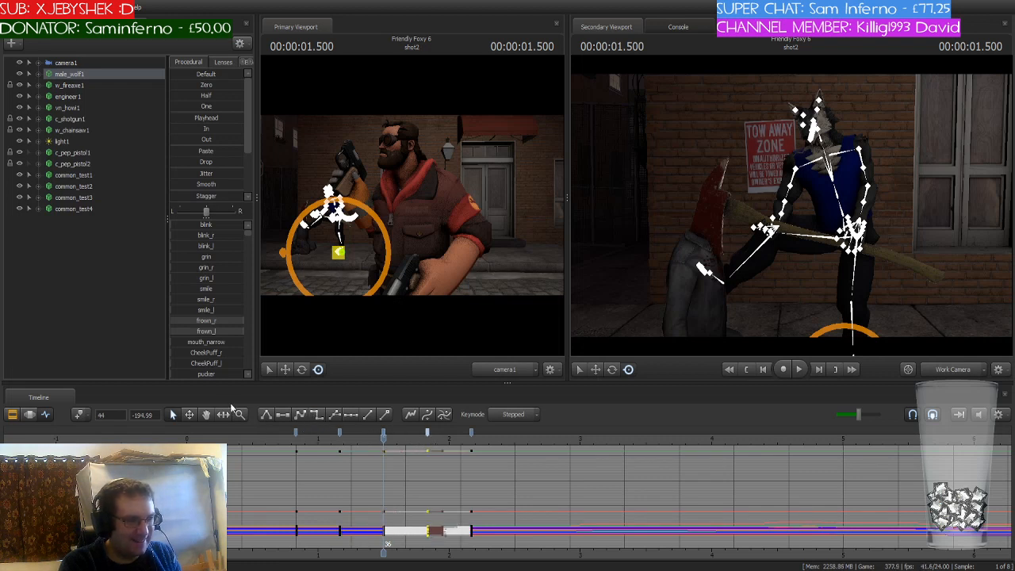
pyautogui.click(315, 415)
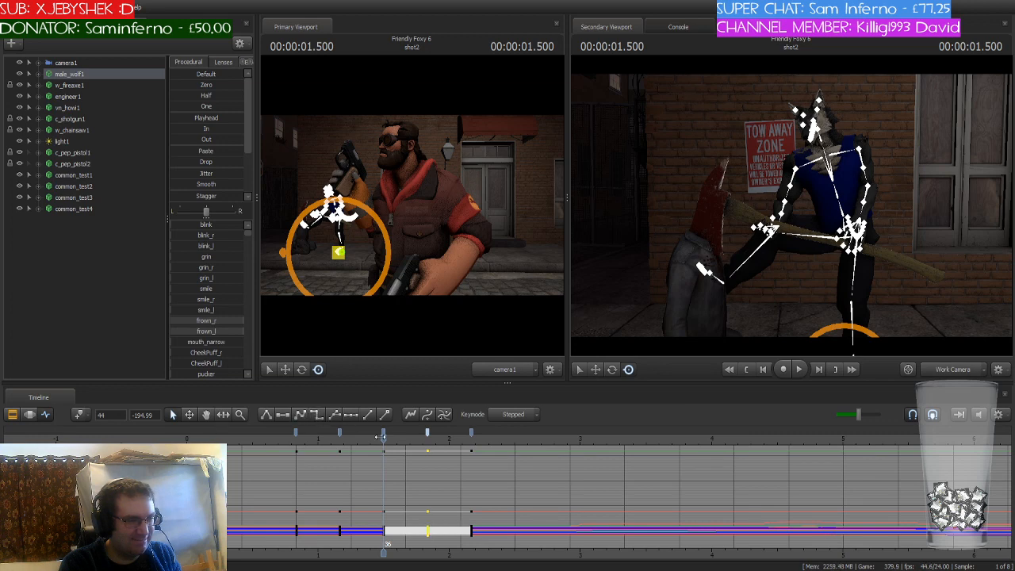
# Add bookmarked keyframes to common_test1 at frames 36 and 44, and scrub on to frame 55 to review the motion
pyautogui.moveTo(384, 439); pyautogui.dragTo(342, 446)
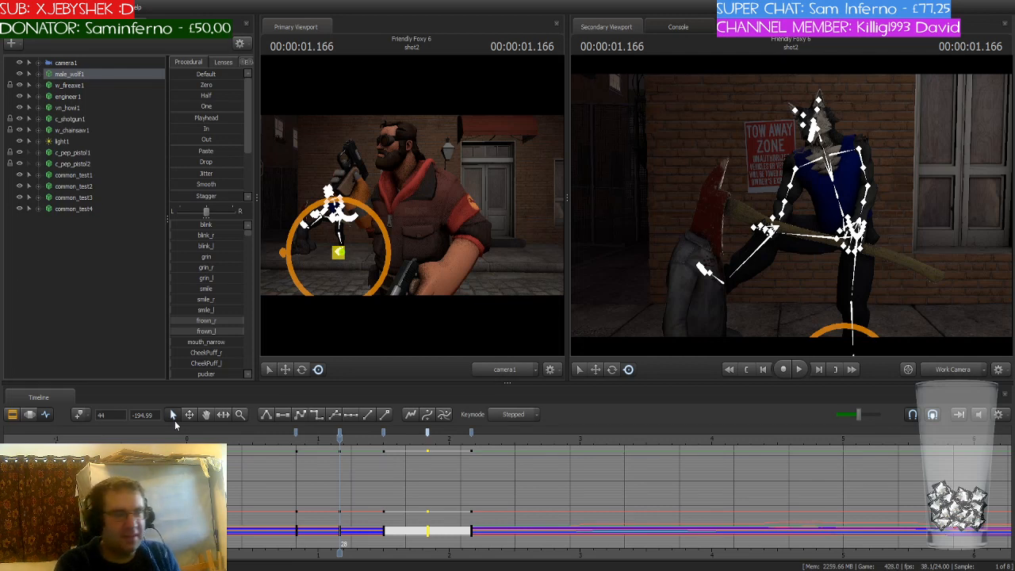
pyautogui.click(97, 172)
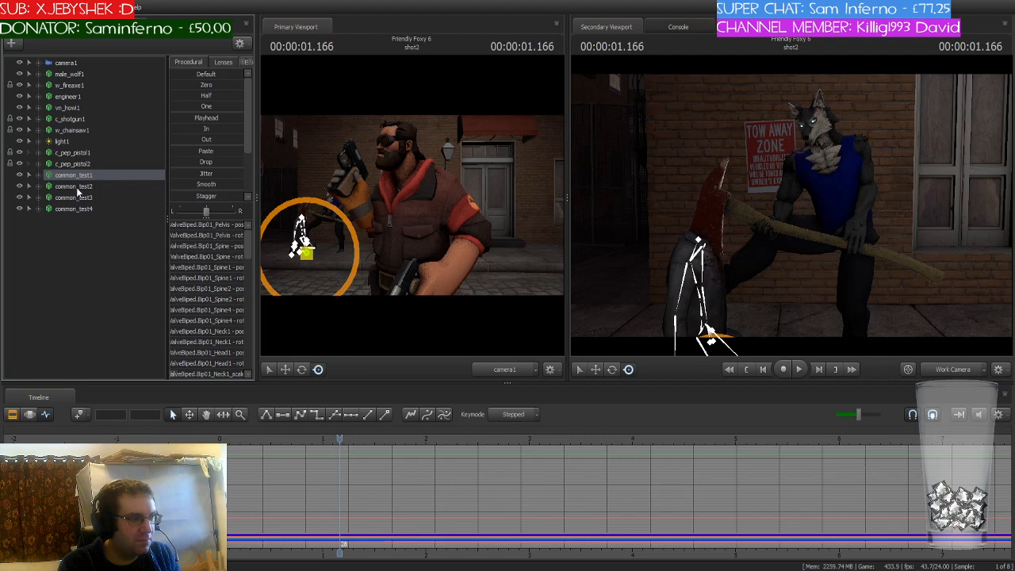
pyautogui.scroll(5, 342, 506)
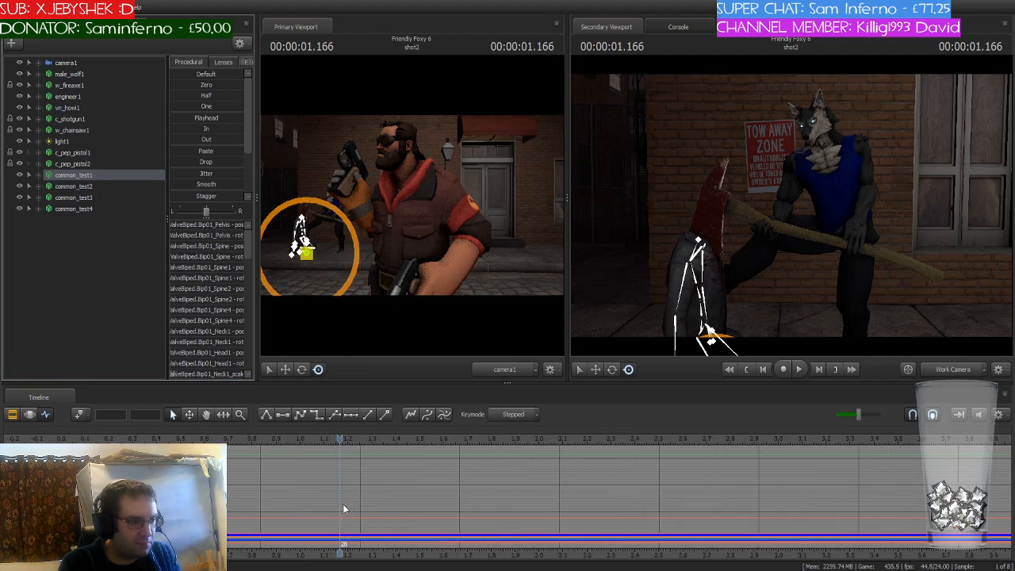
pyautogui.moveTo(344, 453); pyautogui.dragTo(395, 454)
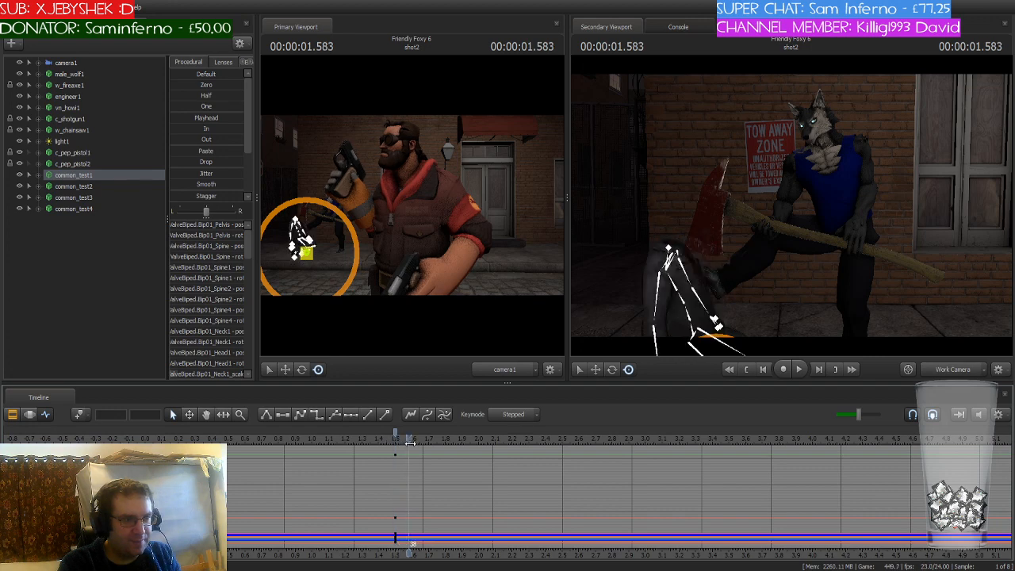
pyautogui.moveTo(395, 441); pyautogui.dragTo(450, 444)
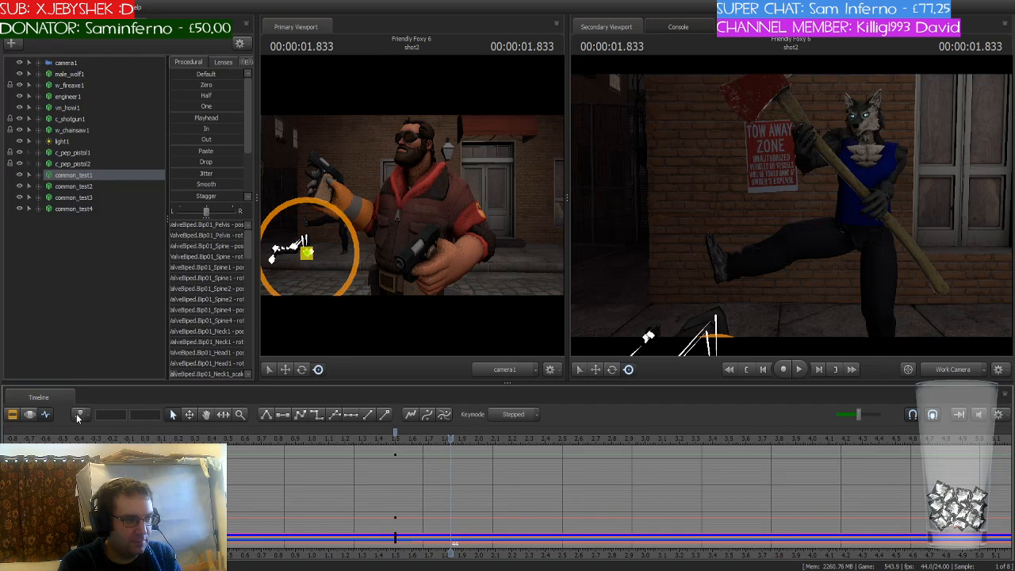
pyautogui.click(78, 414)
pyautogui.click(395, 441)
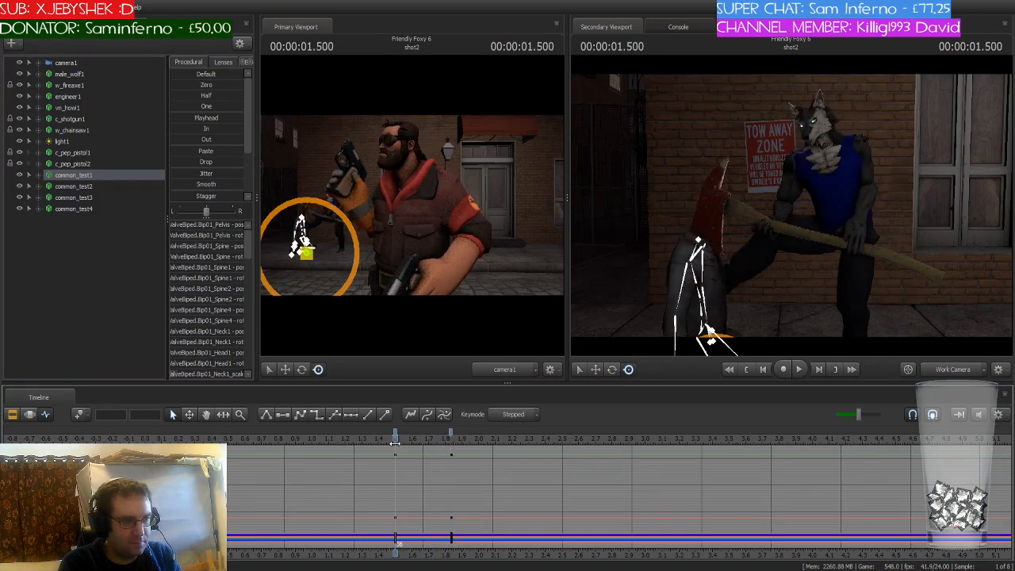
pyautogui.moveTo(395, 441); pyautogui.dragTo(528, 442)
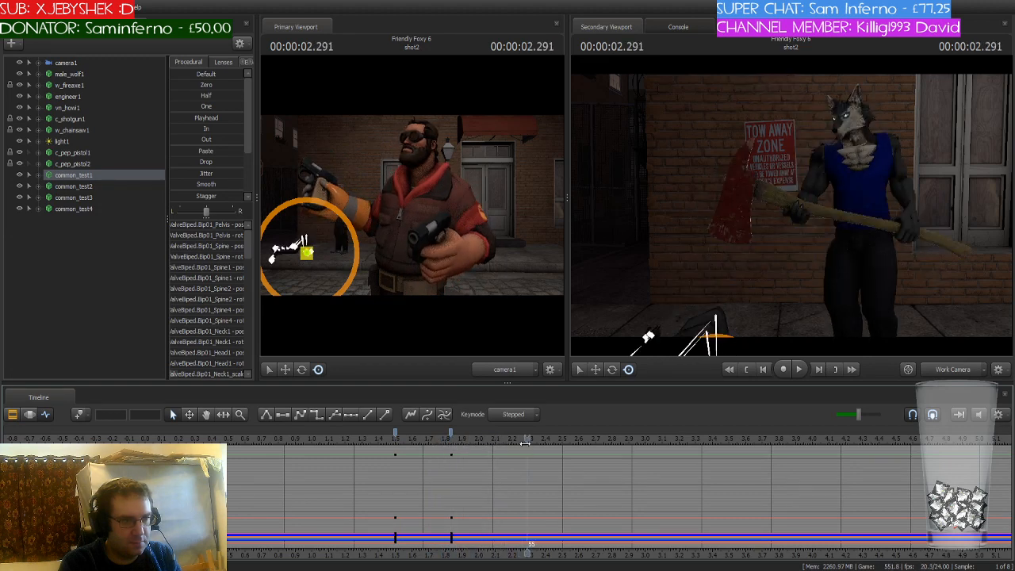
# Add a bookmarked keyframe to male_wolf1 at frame 68, just before the wolf leaves the standing pose
pyautogui.click(79, 74)
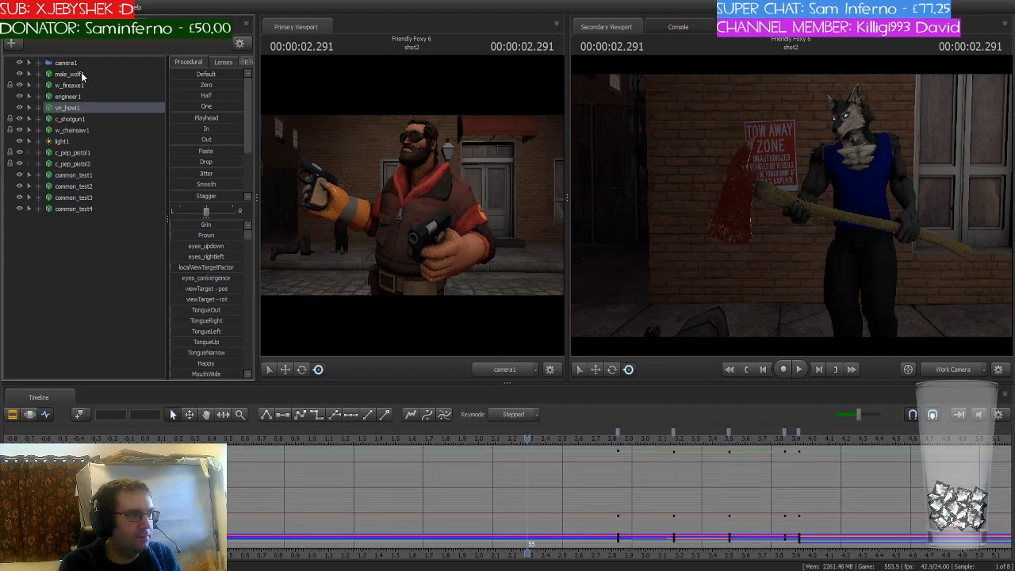
pyautogui.scroll(-2, 554, 495)
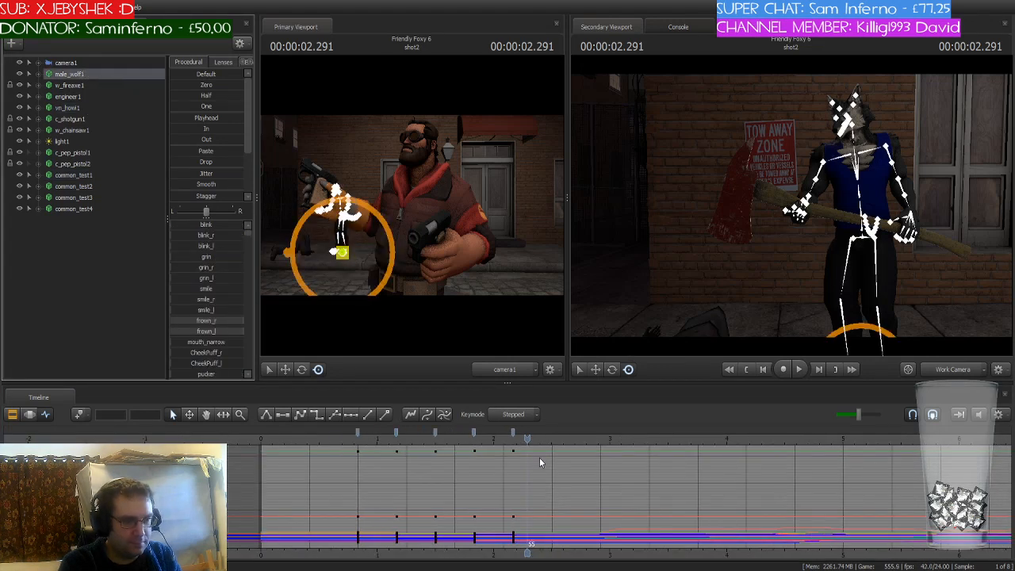
pyautogui.moveTo(529, 439); pyautogui.dragTo(592, 444)
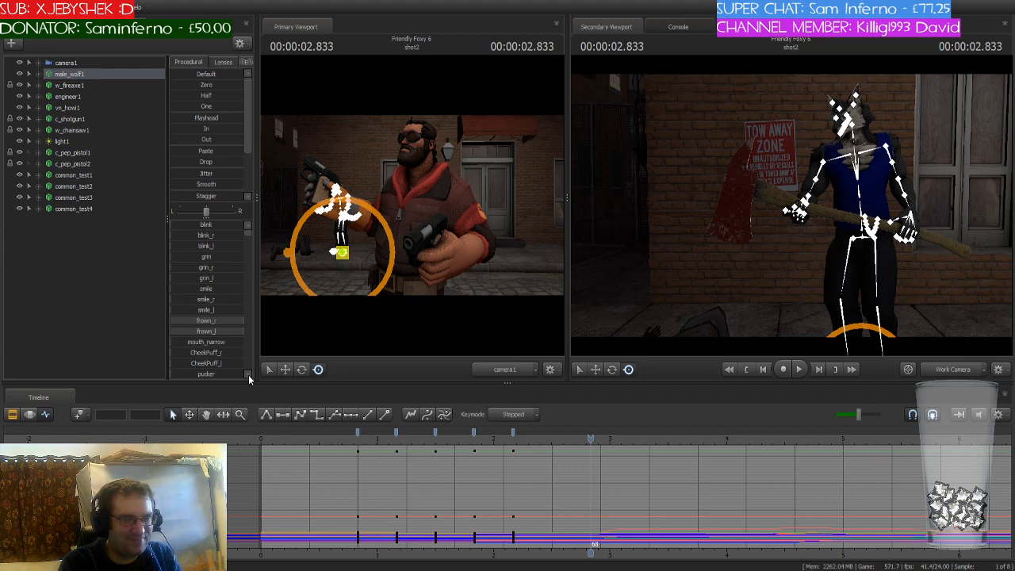
pyautogui.click(78, 415)
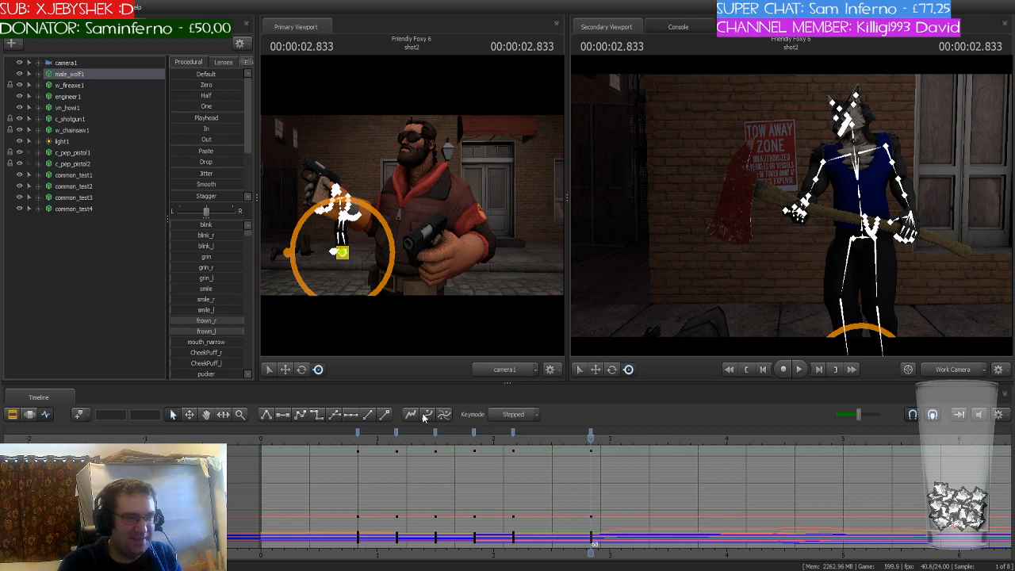
# Add a bookmarked keyframe to male_wolf1 at frame 76 and apply stepped tangents to its key at frame 68
pyautogui.press('Right')
pyautogui.press('Right')
pyautogui.press('Right')
pyautogui.press('Right')
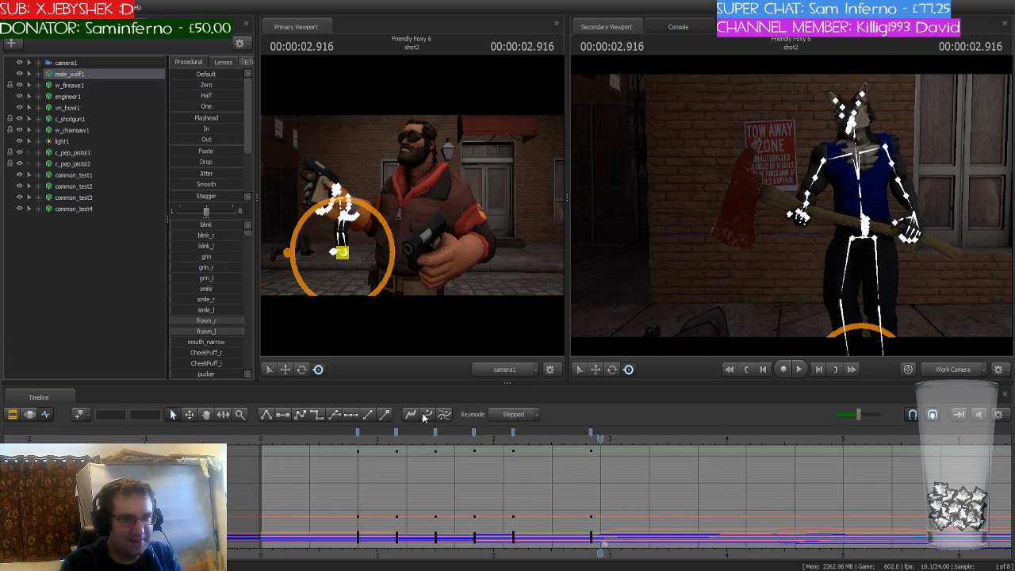
pyautogui.press('Right')
pyautogui.press('Right')
pyautogui.press('Right')
pyautogui.press('Right')
pyautogui.press('Right')
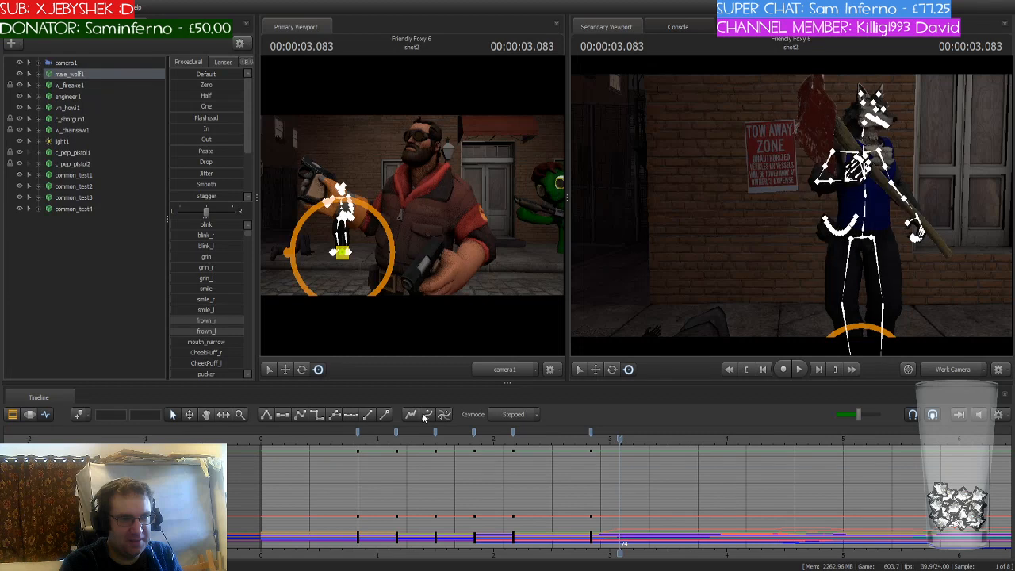
pyautogui.press('Left')
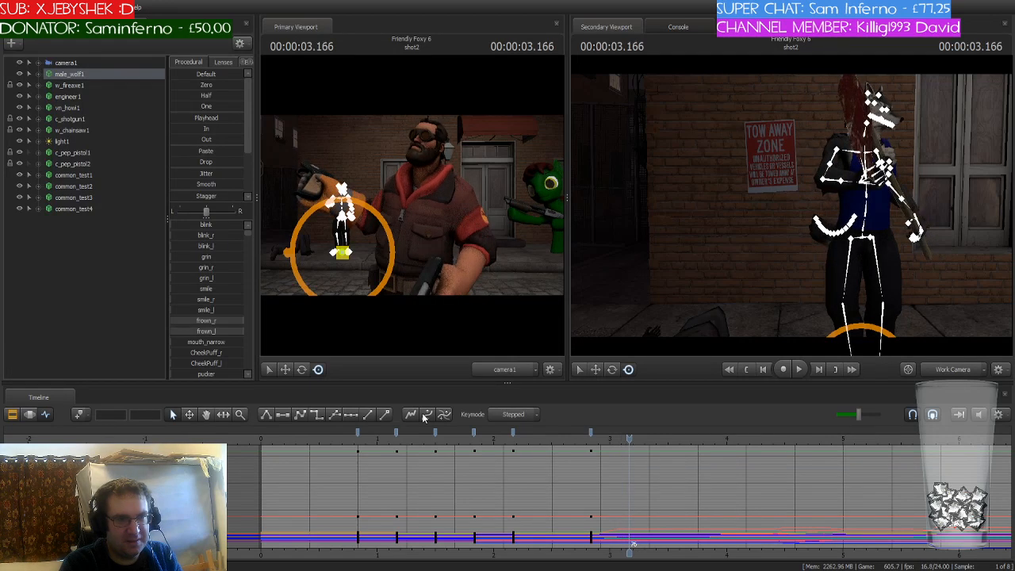
pyautogui.click(591, 432)
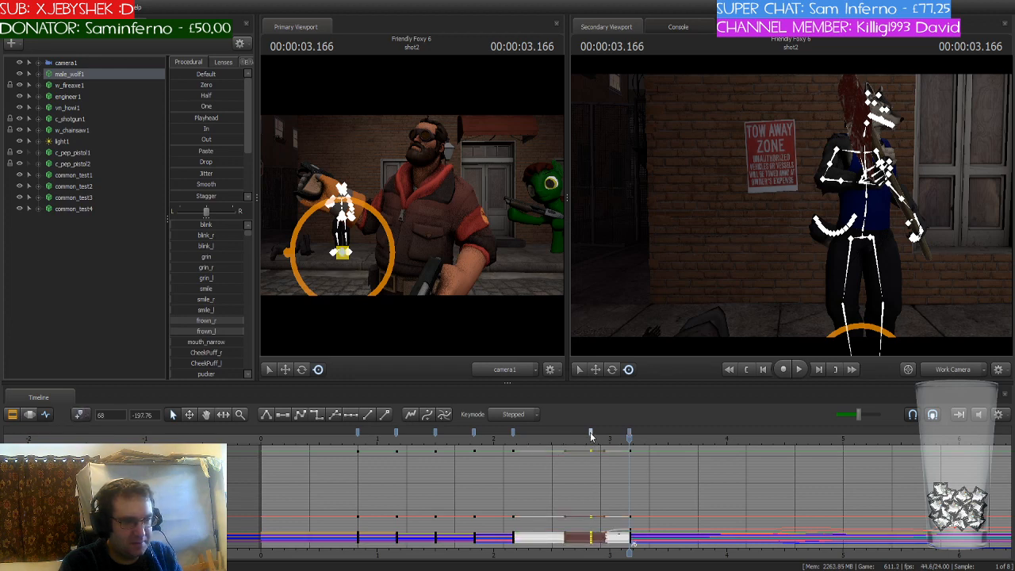
pyautogui.click(315, 415)
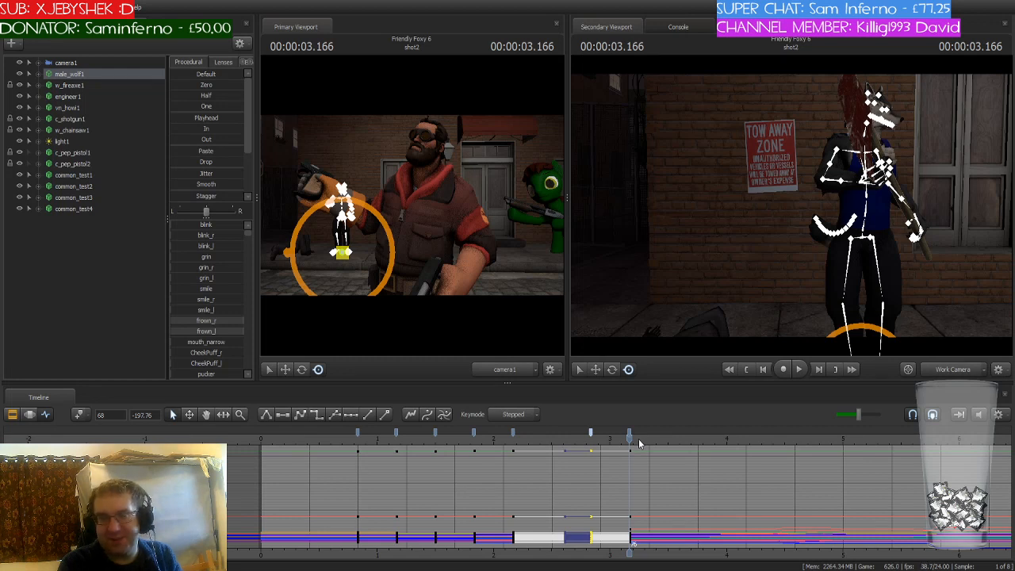
# Add bookmarked keyframes to male_wolf1 at frame 89, the end of the turned-away hold, and at frame 97, facing forward again
pyautogui.moveTo(630, 439); pyautogui.dragTo(692, 449)
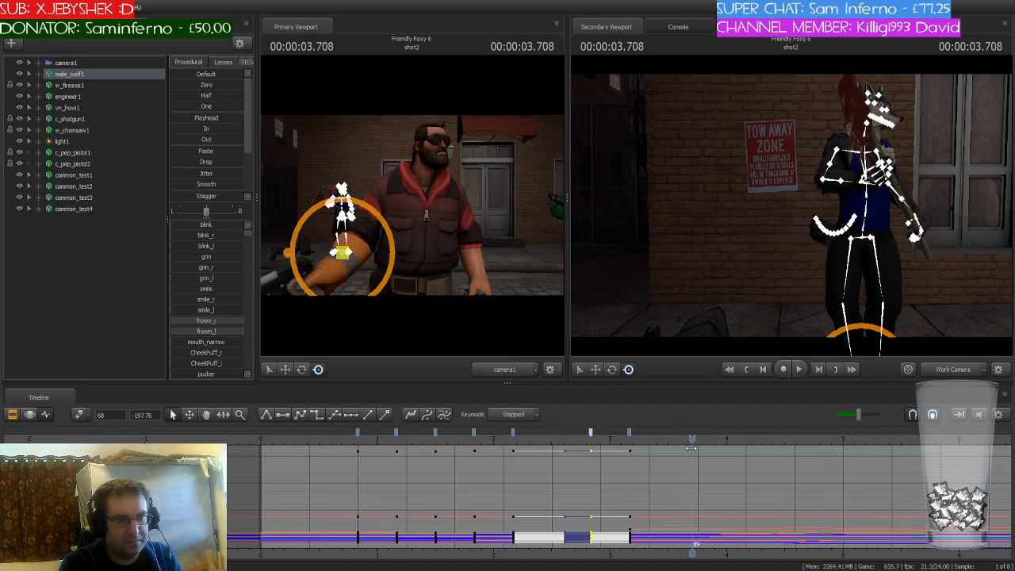
pyautogui.click(79, 414)
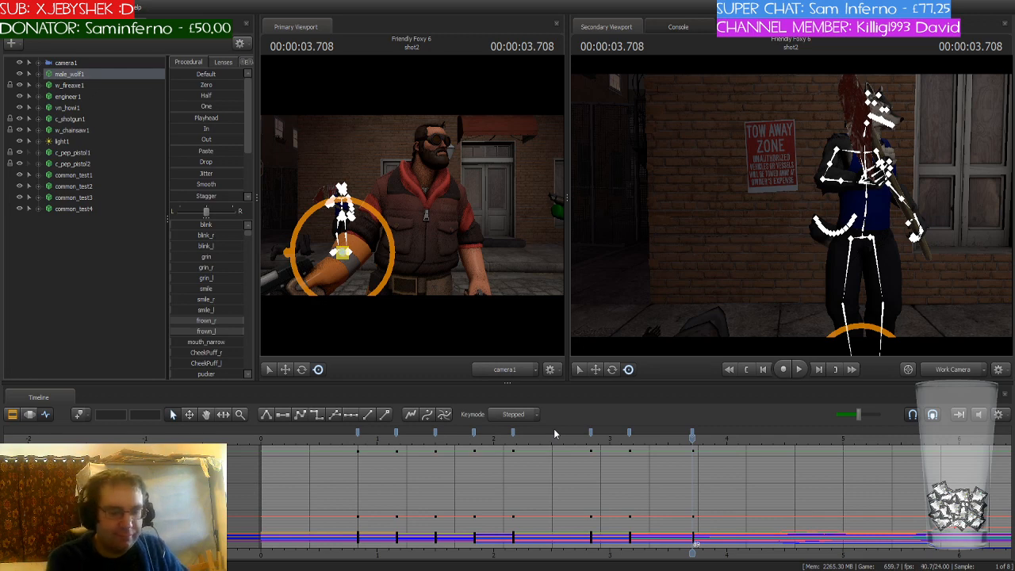
pyautogui.press('Right')
pyautogui.press('Right')
pyautogui.press('Right')
pyautogui.press('Right')
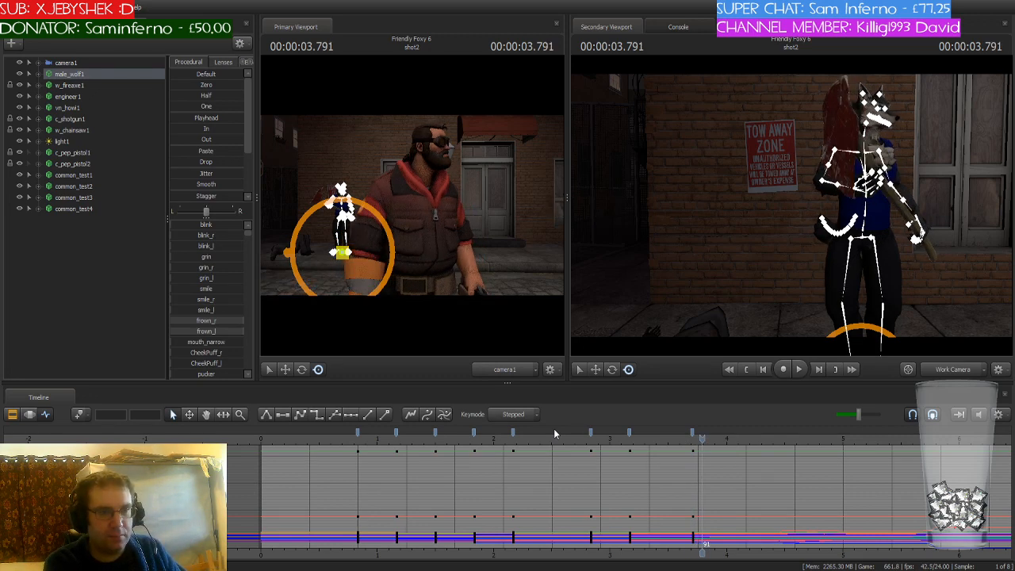
pyautogui.press('Right')
pyautogui.press('Right')
pyautogui.press('Right')
pyautogui.press('Right')
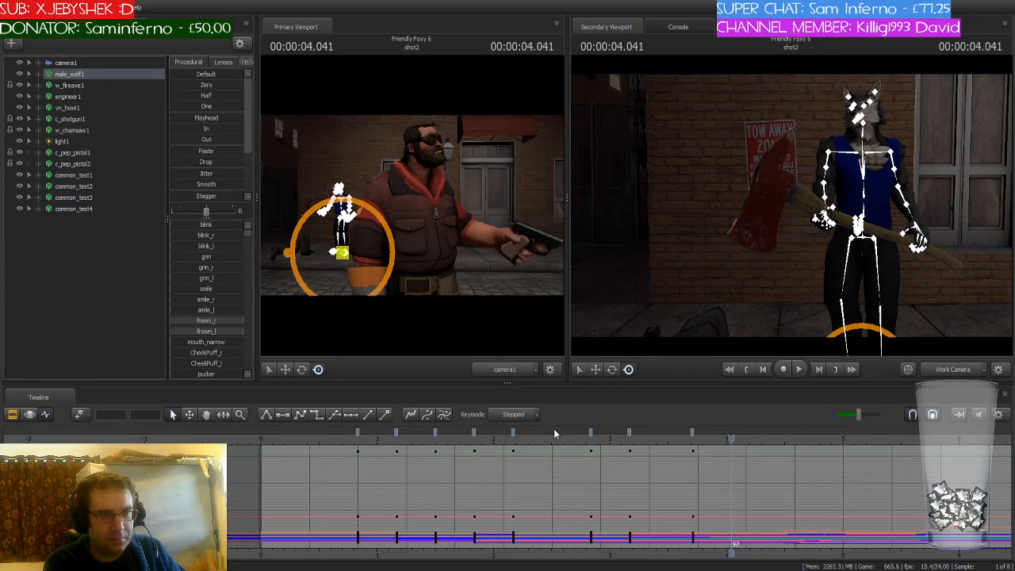
pyautogui.click(79, 414)
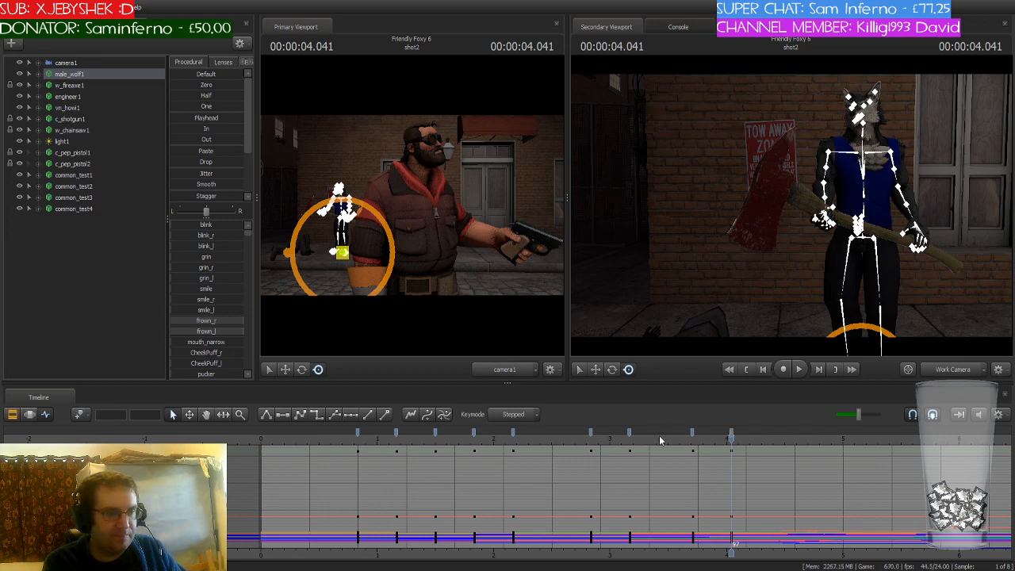
# Apply stepped tangents to male_wolf1's key at frame 89 and step back from frame 97 to check the held pose
pyautogui.click(692, 434)
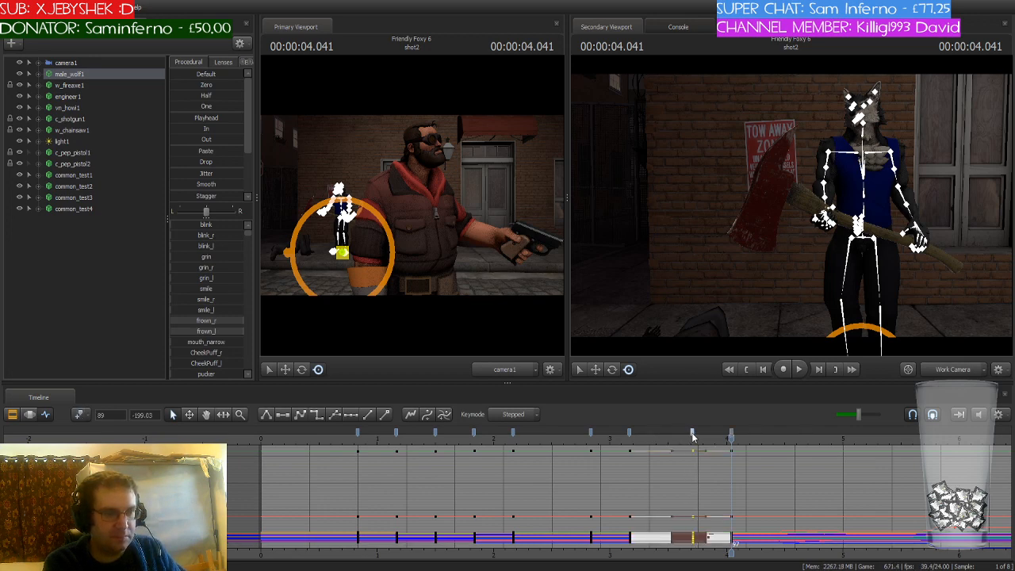
pyautogui.click(314, 420)
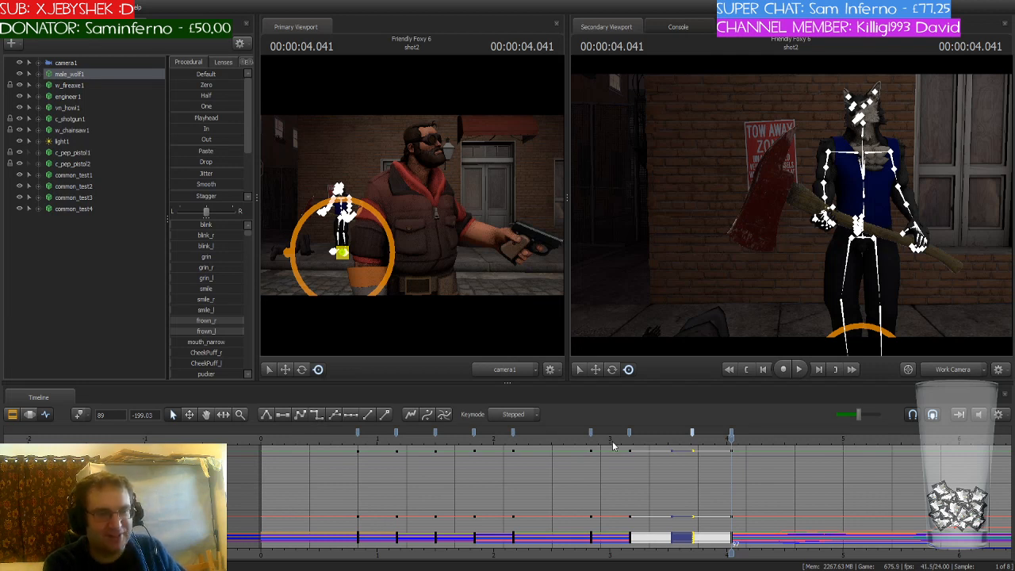
pyautogui.press('Left')
pyautogui.press('Left')
pyautogui.press('Left')
pyautogui.press('Left')
pyautogui.press('Left')
pyautogui.press('Left')
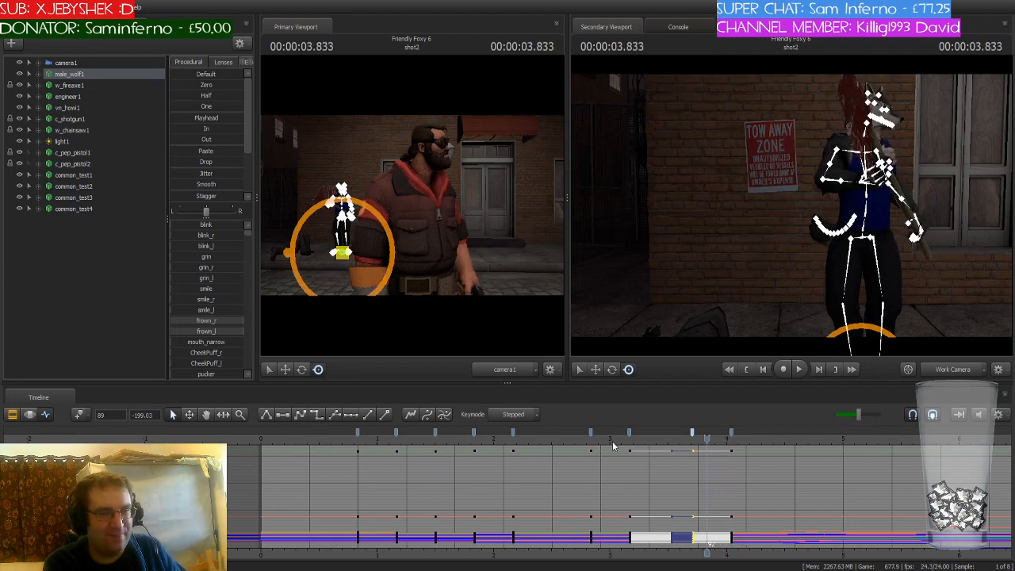
# Step through male_wolf1's motion from frame 92 to 118 to examine the forward-facing hold and the start of the axe swing
pyautogui.press('Right')
pyautogui.press('Right')
pyautogui.press('Right')
pyautogui.press('Right')
pyautogui.press('Right')
pyautogui.press('Right')
pyautogui.press('Right')
pyautogui.press('Right')
pyautogui.press('Right')
pyautogui.press('Right')
pyautogui.press('Right')
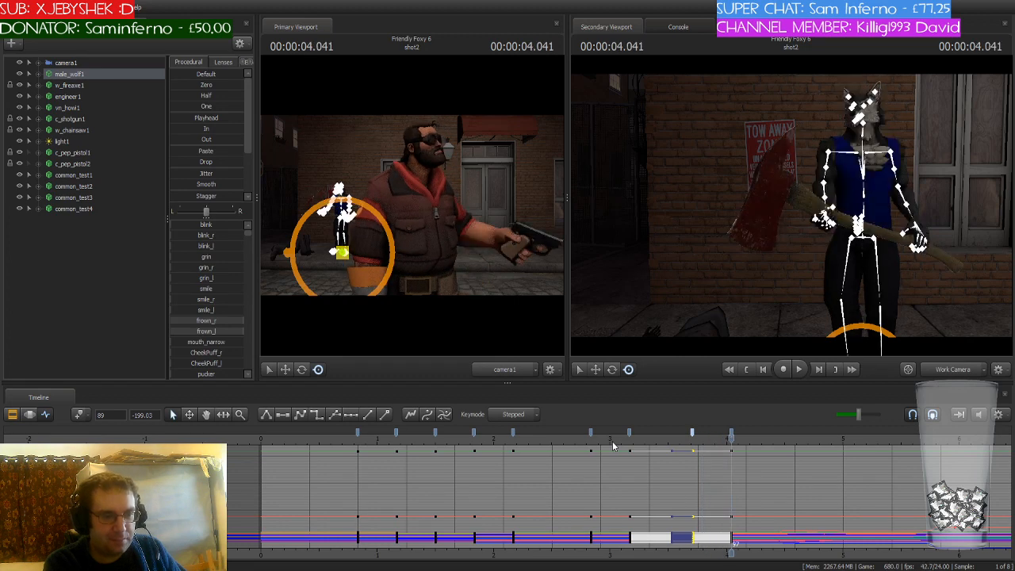
pyautogui.press('Right')
pyautogui.press('Right')
pyautogui.press('Right')
pyautogui.press('Right')
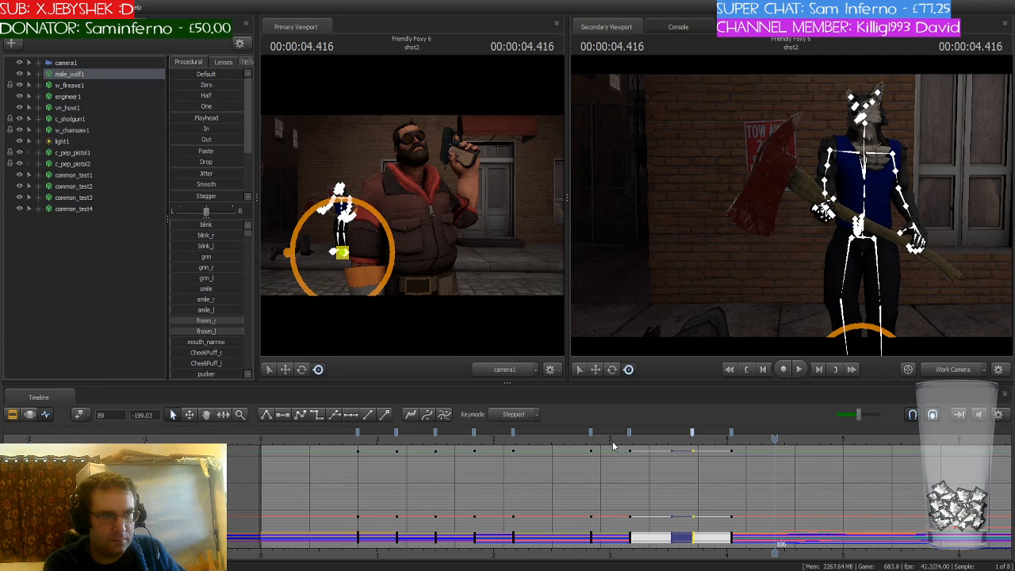
pyautogui.press('Left')
pyautogui.press('Right')
pyautogui.press('Right')
pyautogui.press('Right')
pyautogui.press('Right')
pyautogui.press('Right')
pyautogui.press('Right')
pyautogui.press('Right')
pyautogui.press('Right')
pyautogui.press('Right')
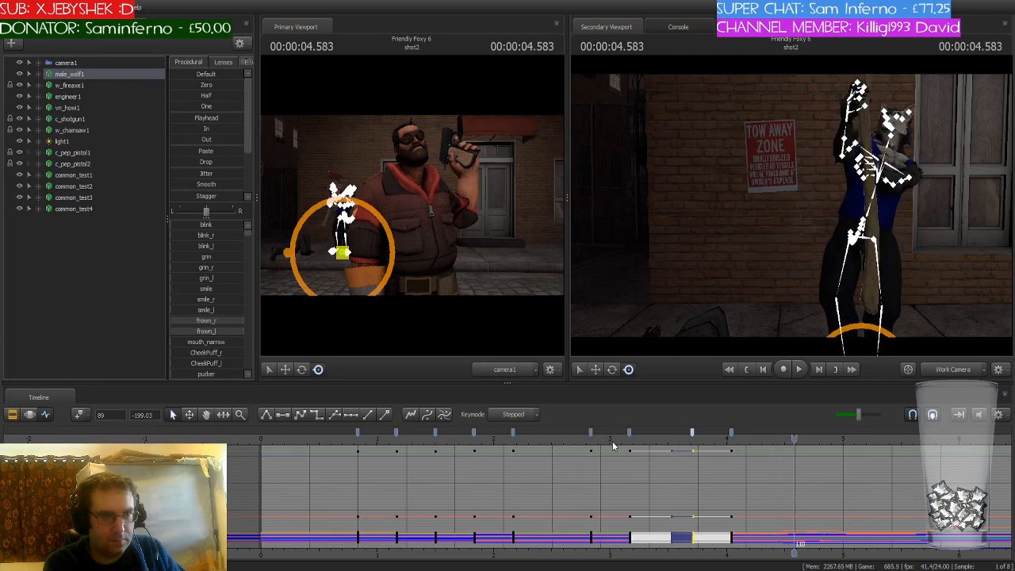
pyautogui.press('Right')
pyautogui.press('Right')
pyautogui.press('Right')
pyautogui.press('Right')
pyautogui.press('Right')
pyautogui.press('Right')
pyautogui.press('Right')
pyautogui.press('Right')
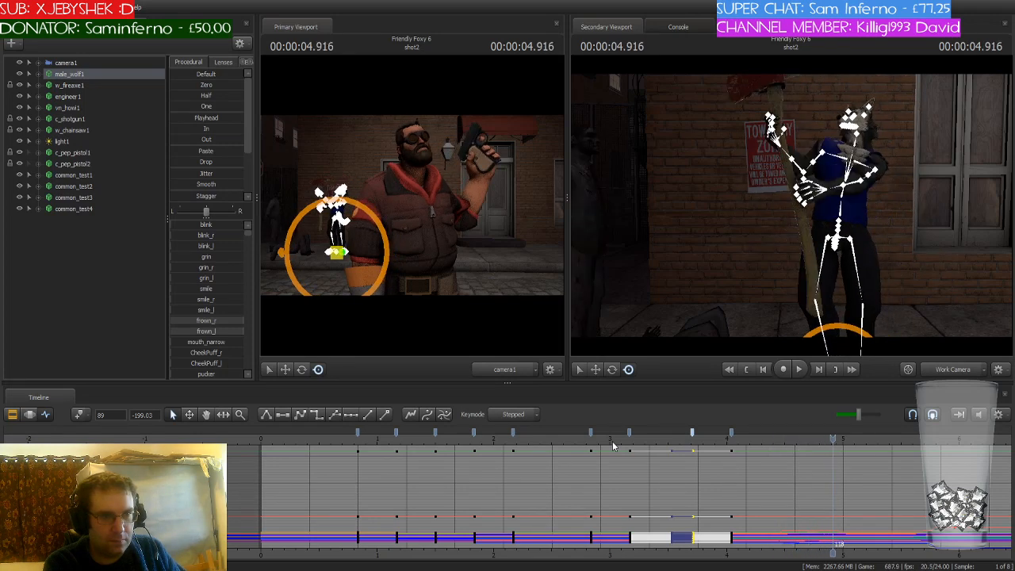
# Add a bookmarked keyframe to male_wolf1 at frame 105, the end of the forward-facing hold
pyautogui.press('Left')
pyautogui.press('Left')
pyautogui.press('Left')
pyautogui.press('Left')
pyautogui.press('Left')
pyautogui.press('Left')
pyautogui.press('Left')
pyautogui.press('Left')
pyautogui.press('Left')
pyautogui.press('Left')
pyautogui.press('Left')
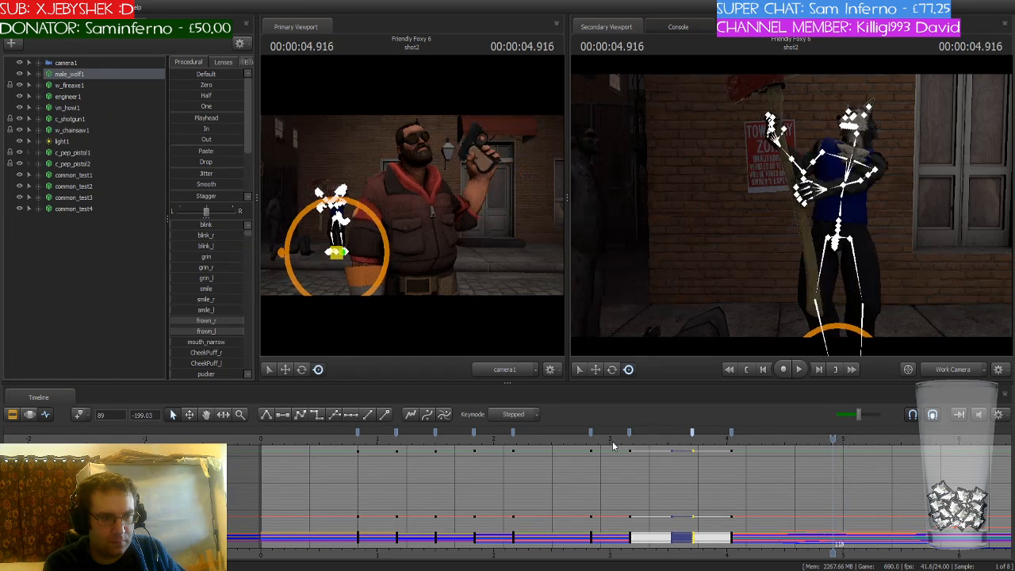
pyautogui.press('Left')
pyautogui.press('Left')
pyautogui.press('Left')
pyautogui.press('Left')
pyautogui.press('Left')
pyautogui.press('Left')
pyautogui.press('Left')
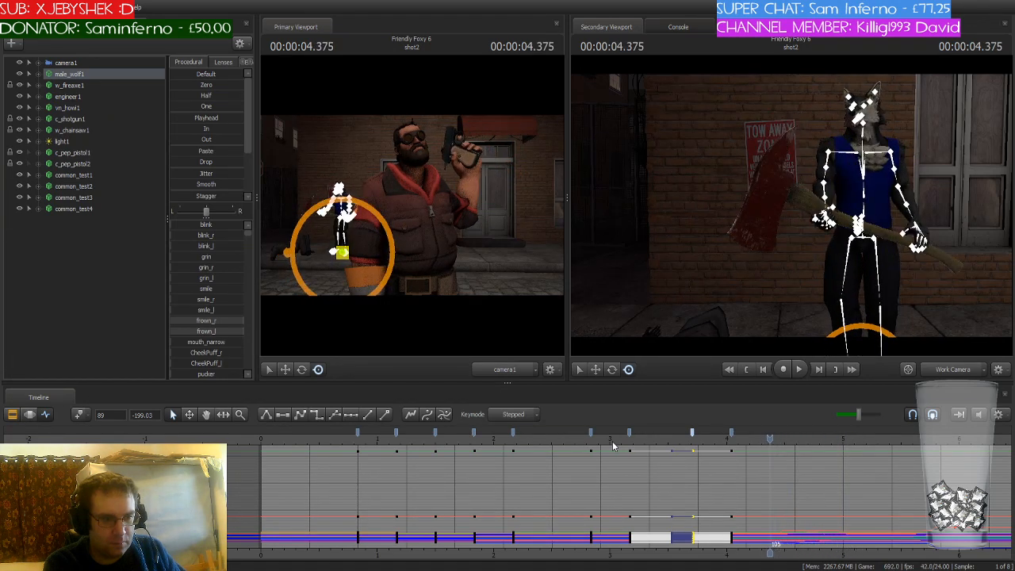
pyautogui.press('Right')
pyautogui.press('Right')
pyautogui.press('Left')
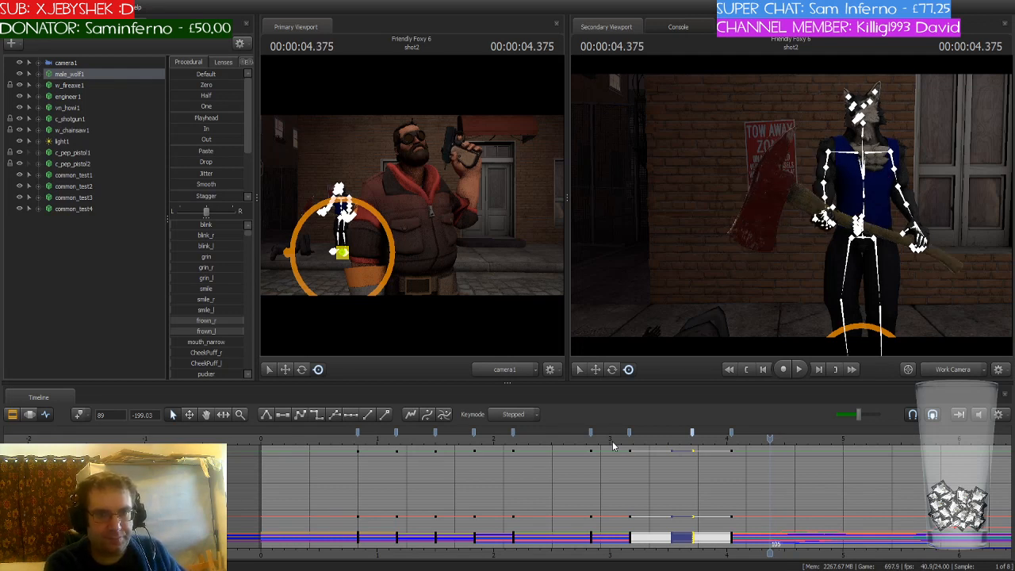
pyautogui.press('Right')
pyautogui.press('Left')
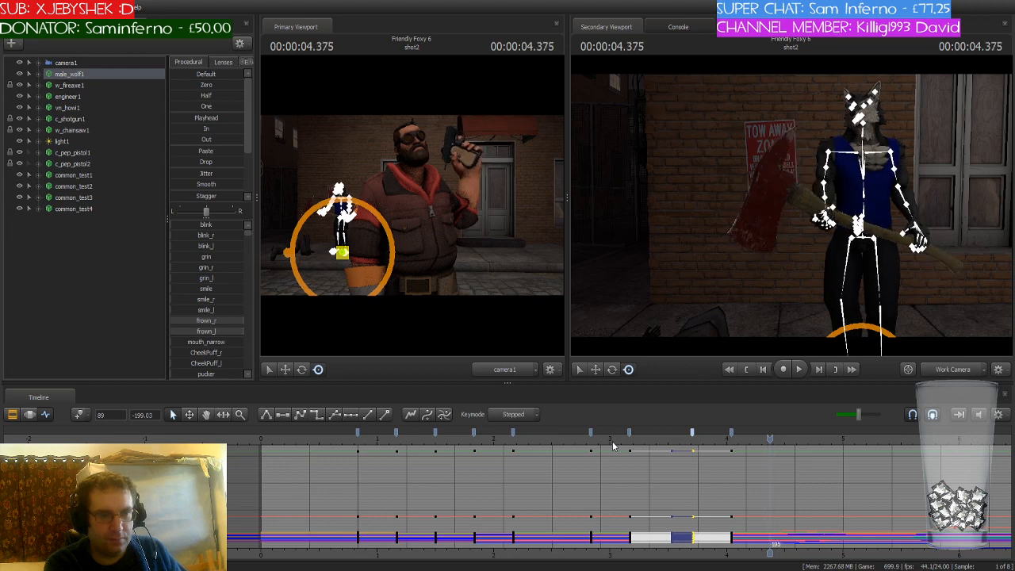
pyautogui.press('Right')
pyautogui.press('Left')
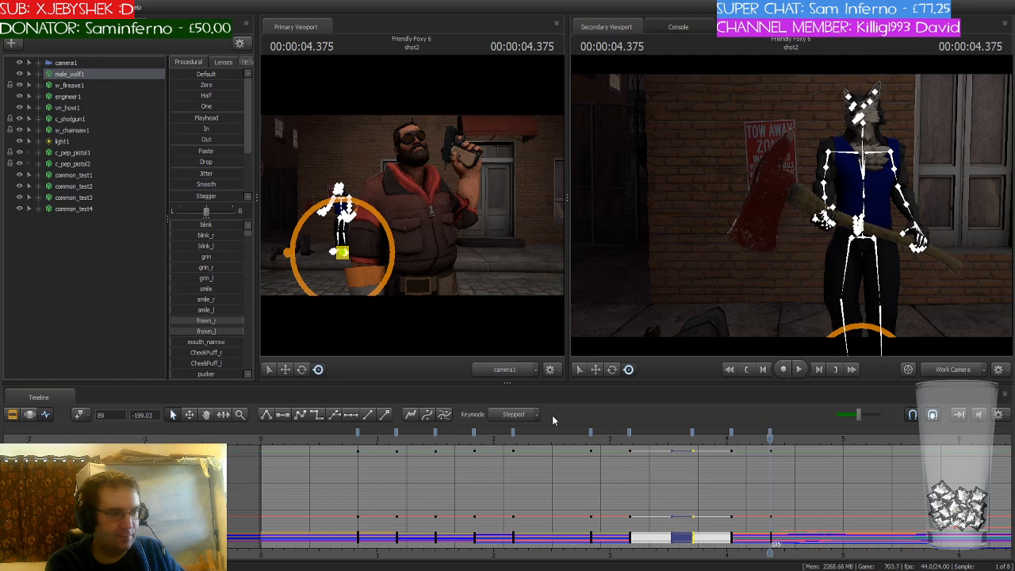
# Add a bookmarked keyframe to male_wolf1 at frame 113, with the axe raised behind the head
pyautogui.press('Right')
pyautogui.press('Right')
pyautogui.press('Right')
pyautogui.press('Right')
pyautogui.press('Right')
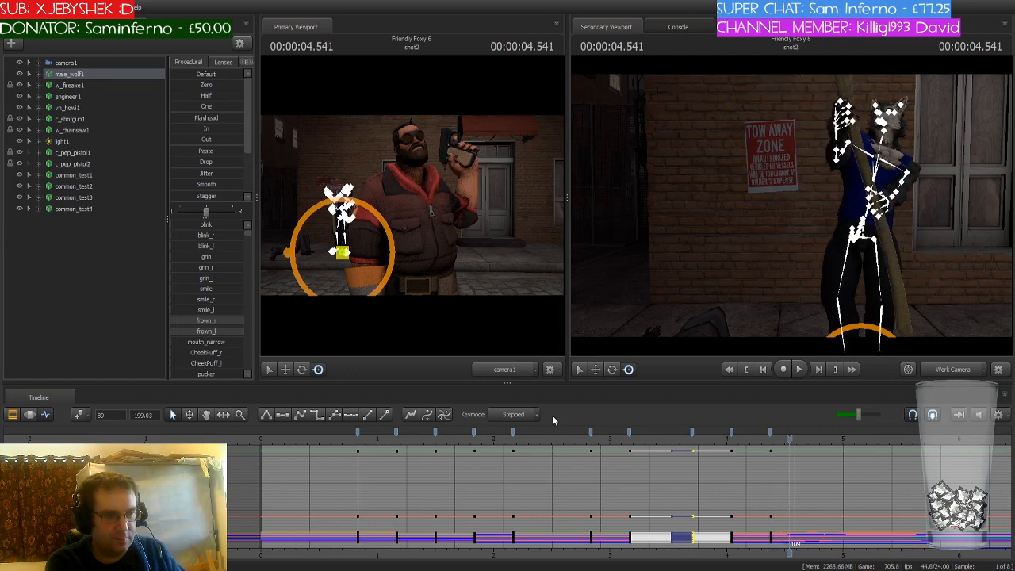
pyautogui.press('Right')
pyautogui.press('Right')
pyautogui.press('Right')
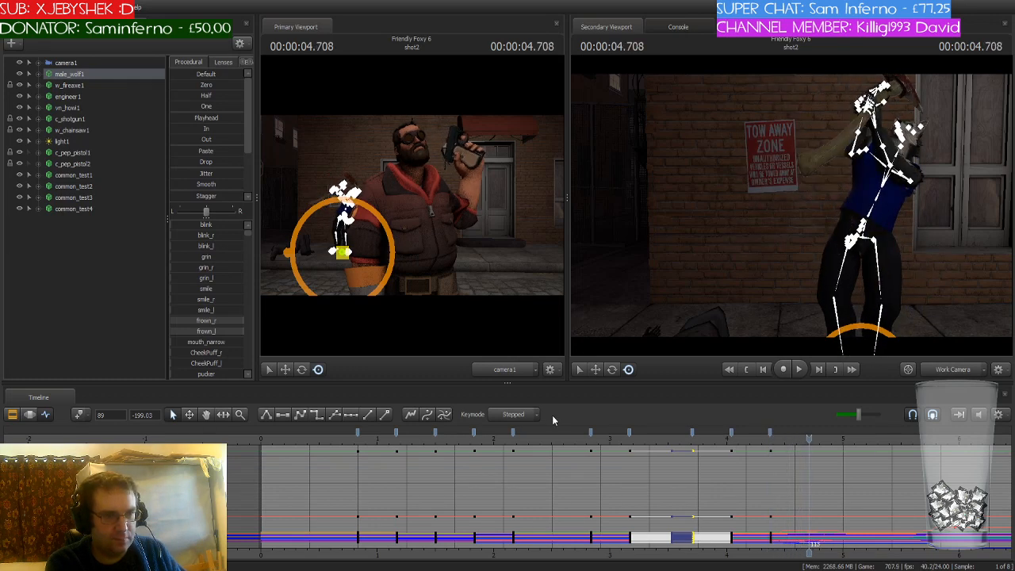
pyautogui.click(79, 415)
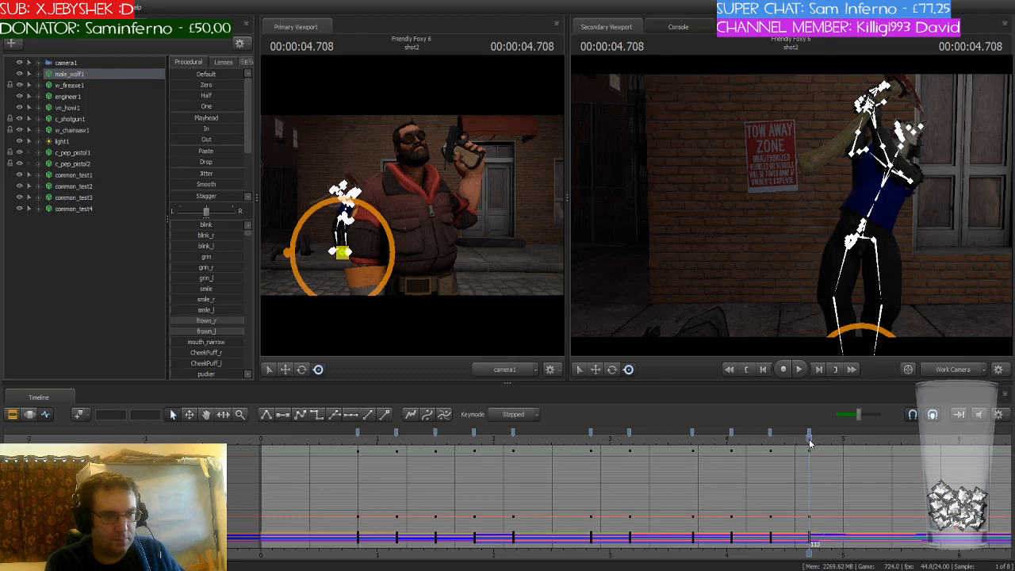
pyautogui.moveTo(809, 438); pyautogui.dragTo(810, 442)
# Compare male_wolf1's raised-axe pose at frame 113 with the swing pose at frame 116
pyautogui.press('Right')
pyautogui.press('Right')
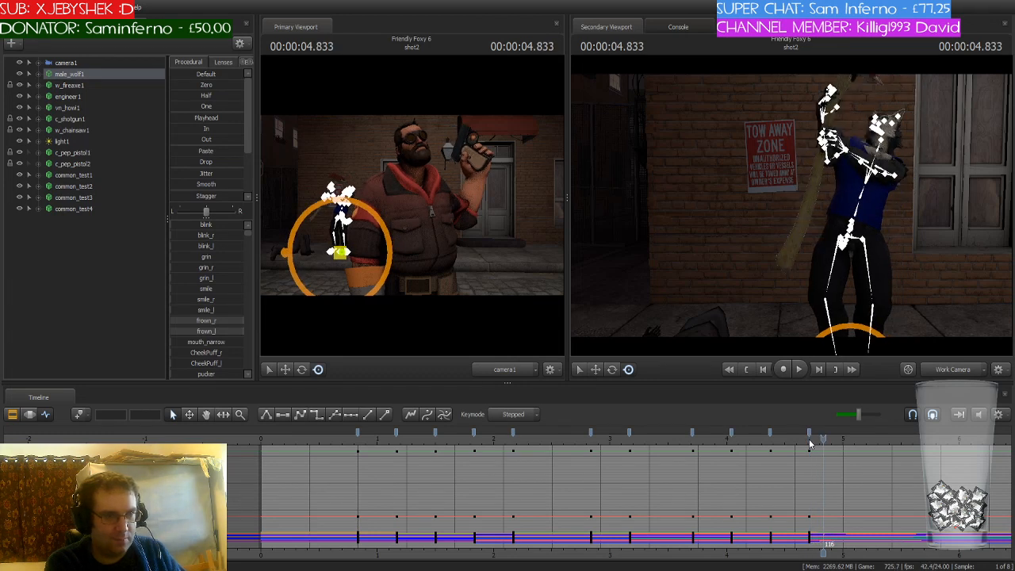
pyautogui.press('Left')
pyautogui.press('Left')
pyautogui.press('Left')
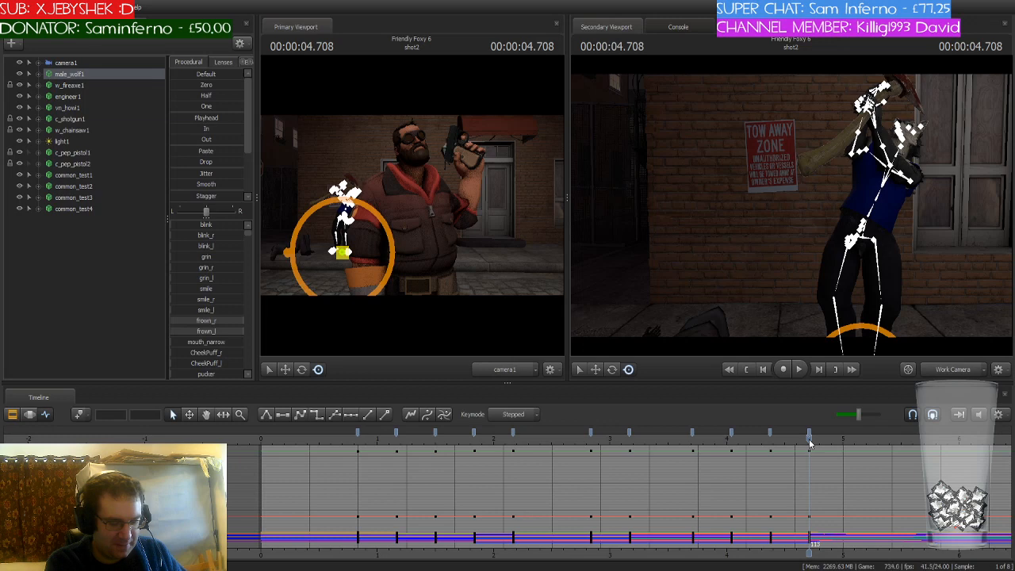
pyautogui.press('Right')
pyautogui.press('Right')
pyautogui.press('Right')
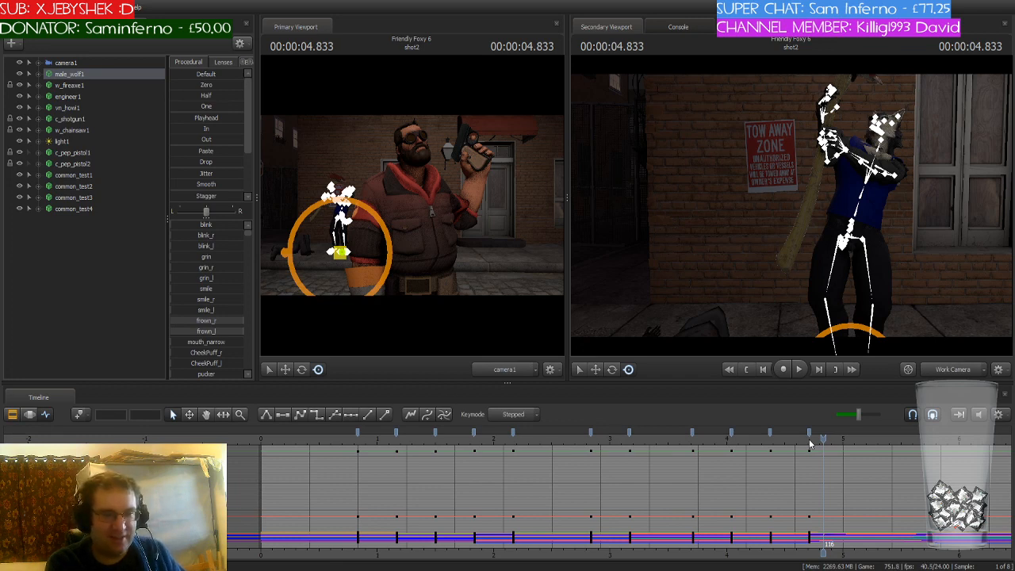
pyautogui.press('Left')
pyautogui.press('Left')
pyautogui.press('Left')
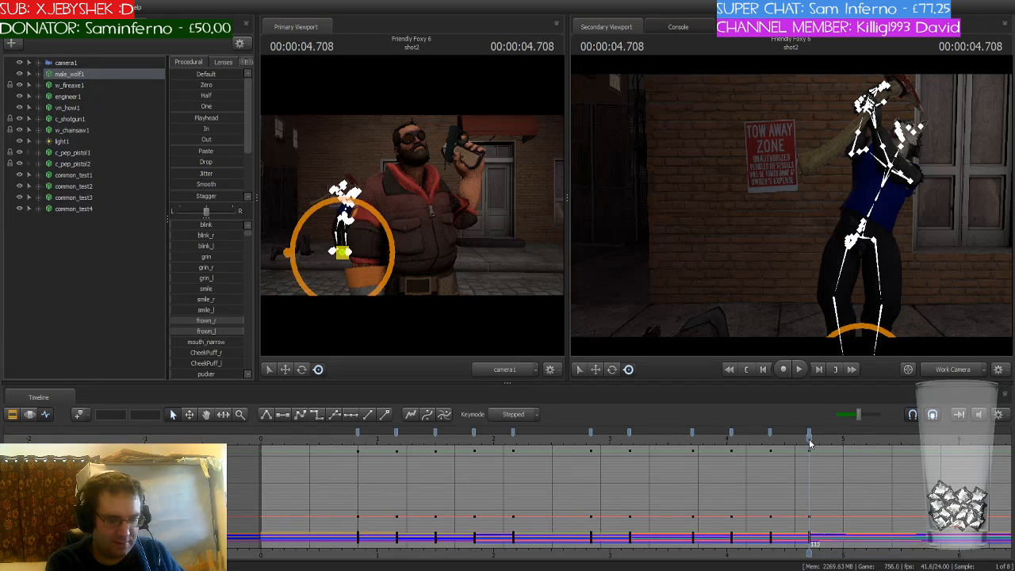
# Add a bookmarked keyframe to male_wolf1 at frame 121, where the axe swing lands on the body
pyautogui.press('Right')
pyautogui.press('Right')
pyautogui.press('Right')
pyautogui.press('Right')
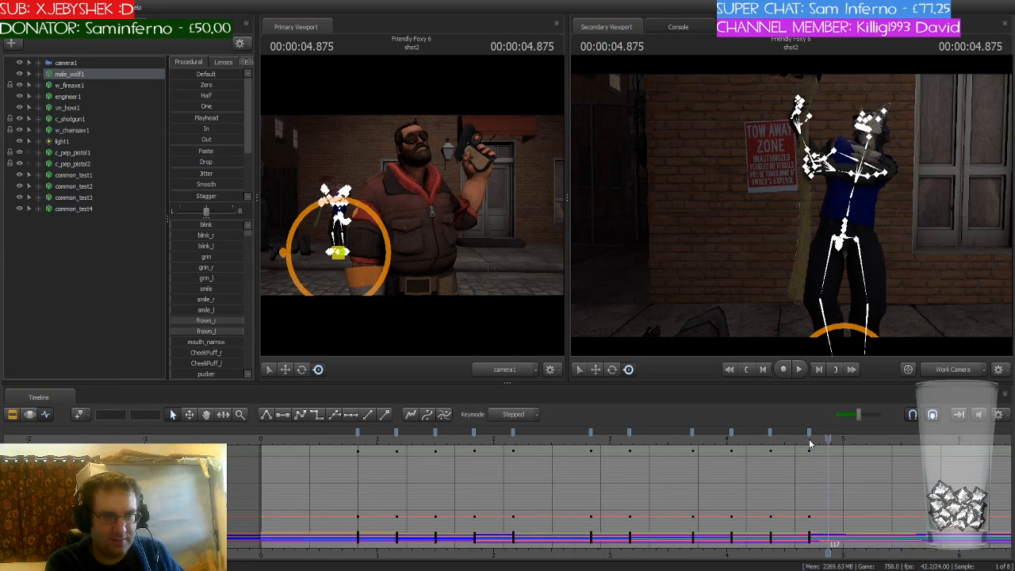
pyautogui.press('Right')
pyautogui.press('Right')
pyautogui.press('Right')
pyautogui.press('Right')
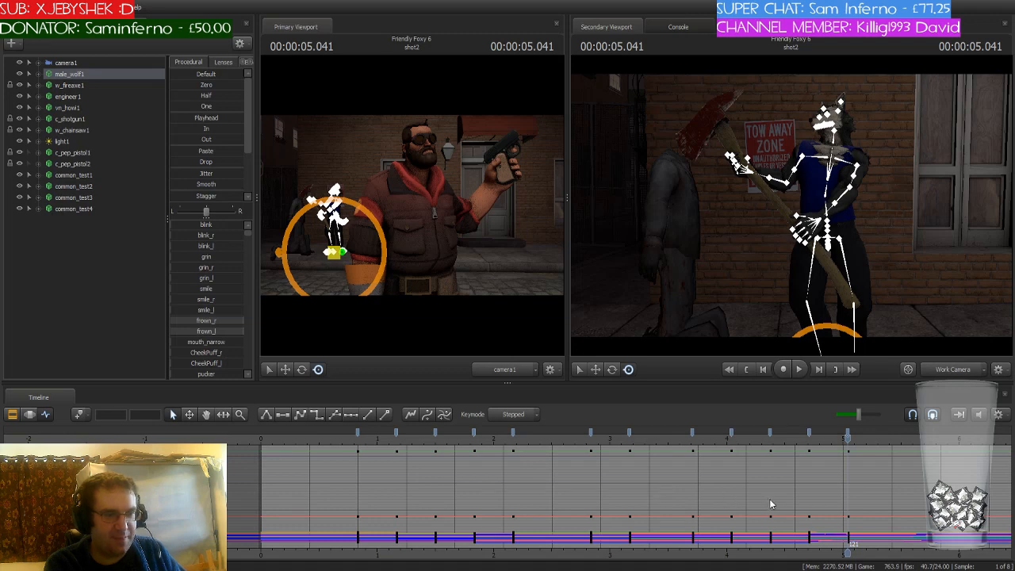
# Apply stepped tangents to male_wolf1's key at frame 113 and step forward to check the held pose
pyautogui.press('Right')
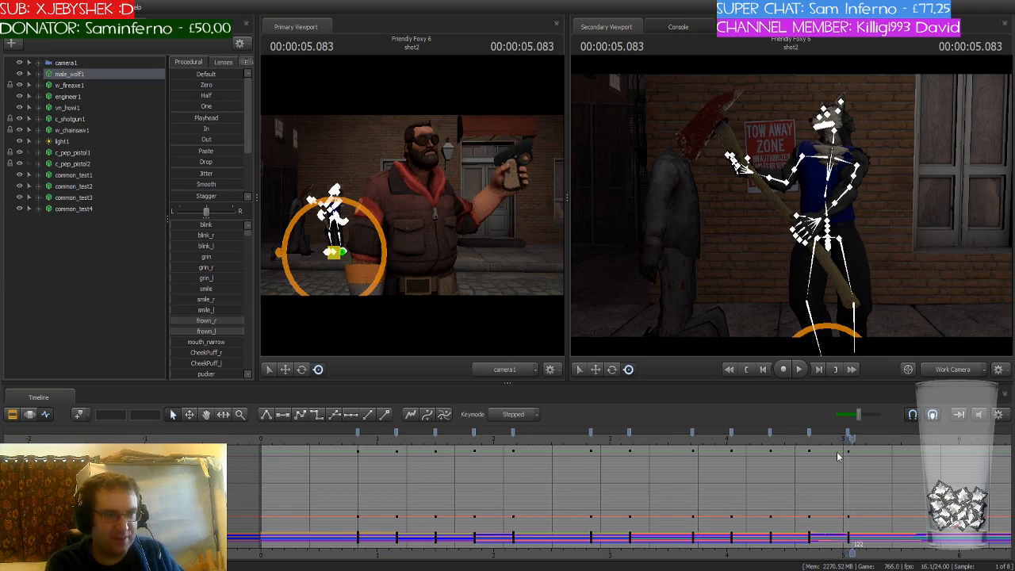
pyautogui.press('Left')
pyautogui.press('Left')
pyautogui.press('Left')
pyautogui.press('Left')
pyautogui.press('Left')
pyautogui.press('Left')
pyautogui.press('Left')
pyautogui.press('Left')
pyautogui.press('Left')
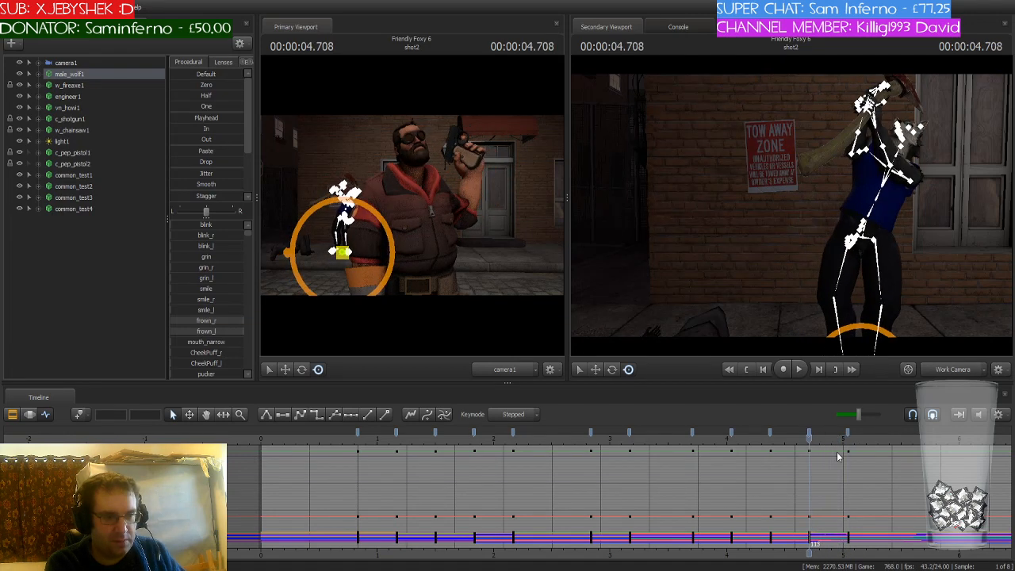
pyautogui.click(810, 434)
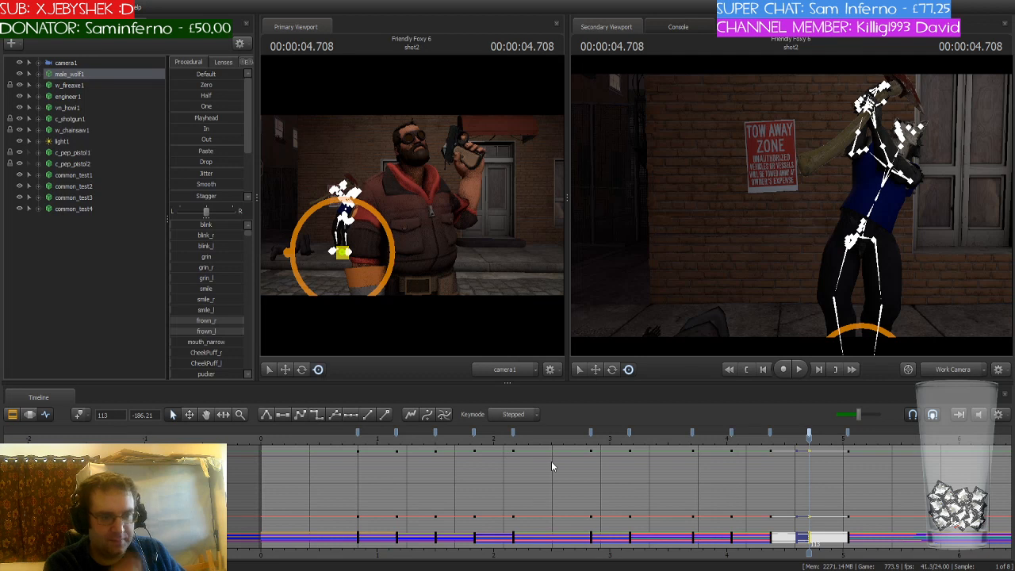
pyautogui.press('Right')
pyautogui.press('Right')
pyautogui.press('Right')
pyautogui.press('Right')
pyautogui.press('Right')
pyautogui.press('Right')
pyautogui.press('Right')
pyautogui.press('Right')
pyautogui.press('Right')
pyautogui.press('Right')
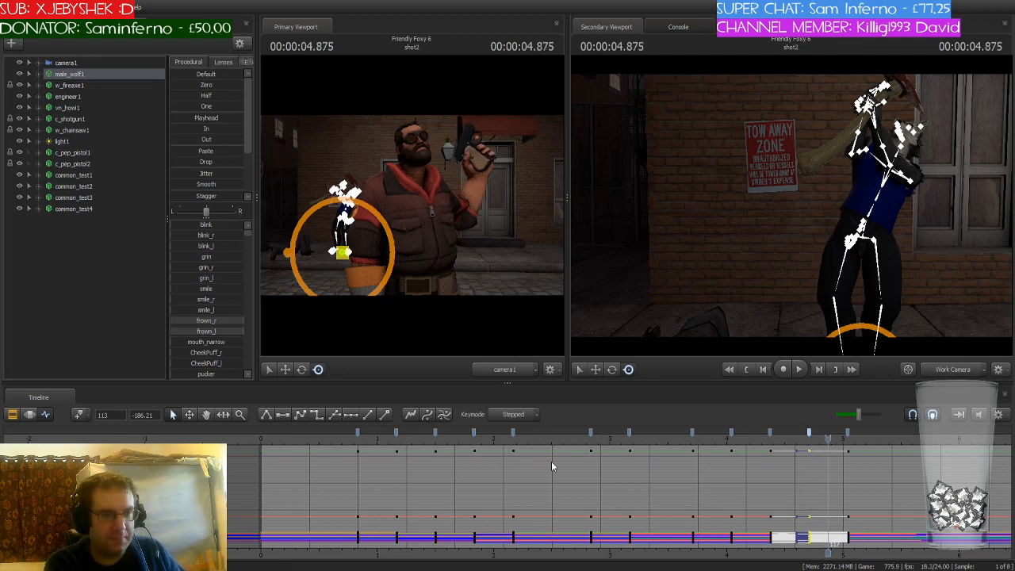
# Add a bookmarked keyframe to male_wolf1 at frame 132, just before the wolf leaves the axe-impact pose
pyautogui.press('Right')
pyautogui.press('Right')
pyautogui.press('Right')
pyautogui.press('Right')
pyautogui.press('Right')
pyautogui.press('Right')
pyautogui.press('Right')
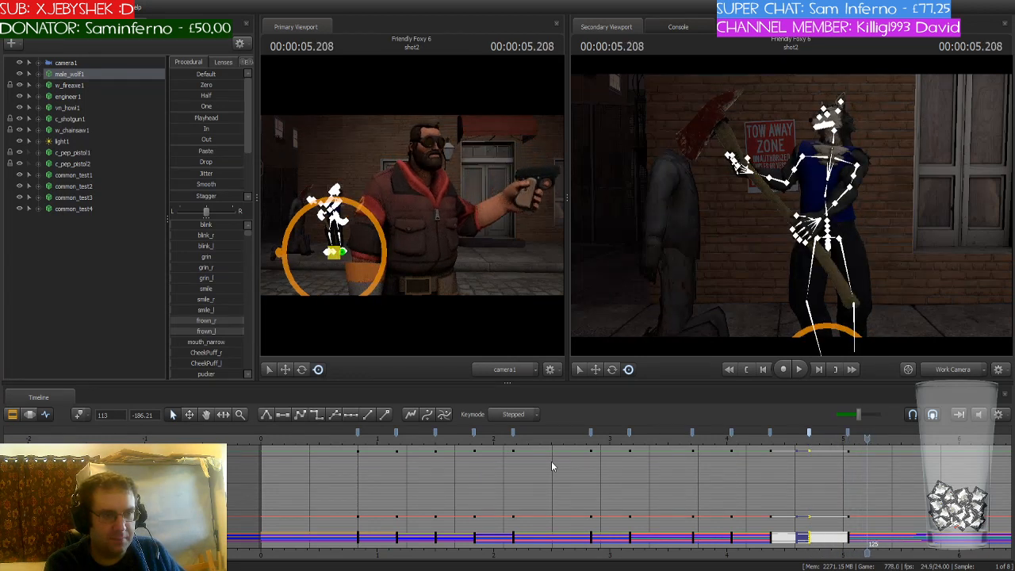
pyautogui.press('Right')
pyautogui.press('Right')
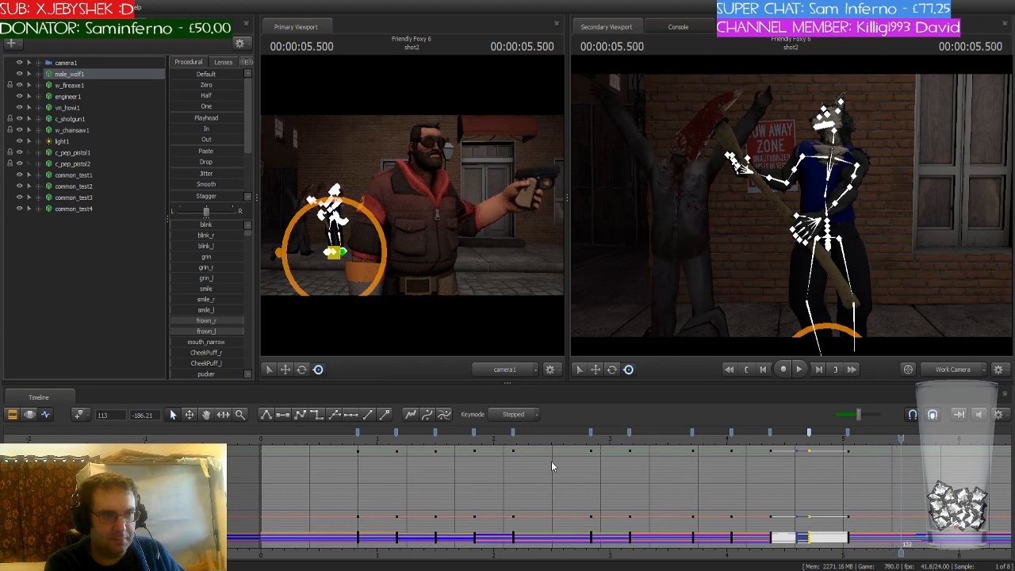
pyautogui.press('Right')
pyautogui.press('Right')
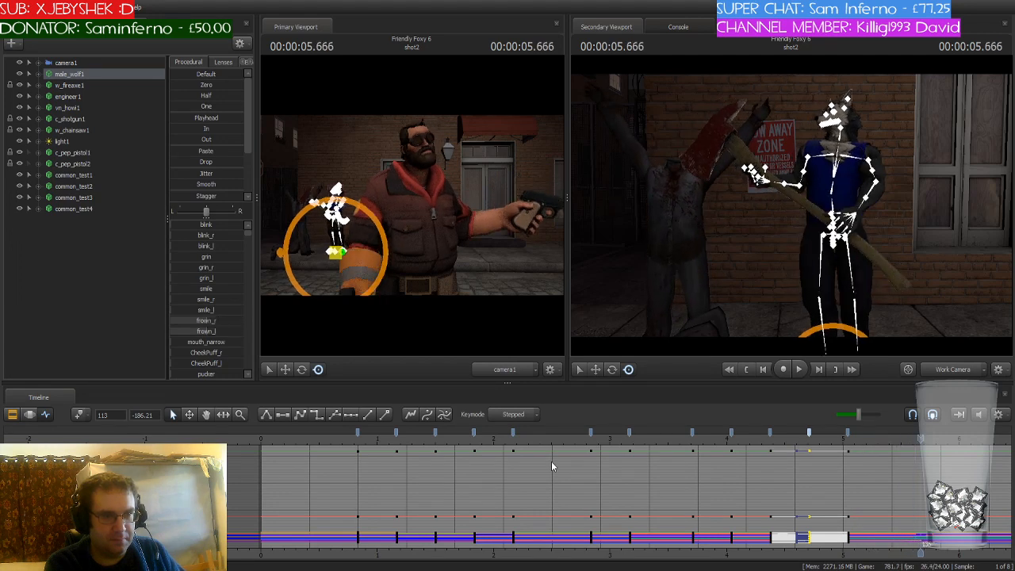
pyautogui.press('Left')
pyautogui.press('Left')
pyautogui.press('Left')
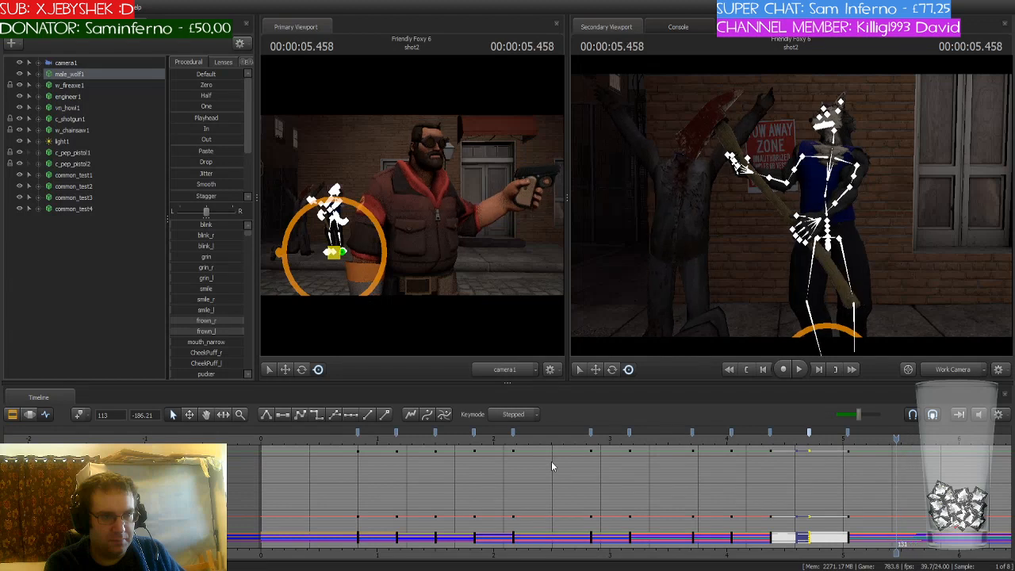
pyautogui.press('Right')
pyautogui.press('Right')
pyautogui.press('Left')
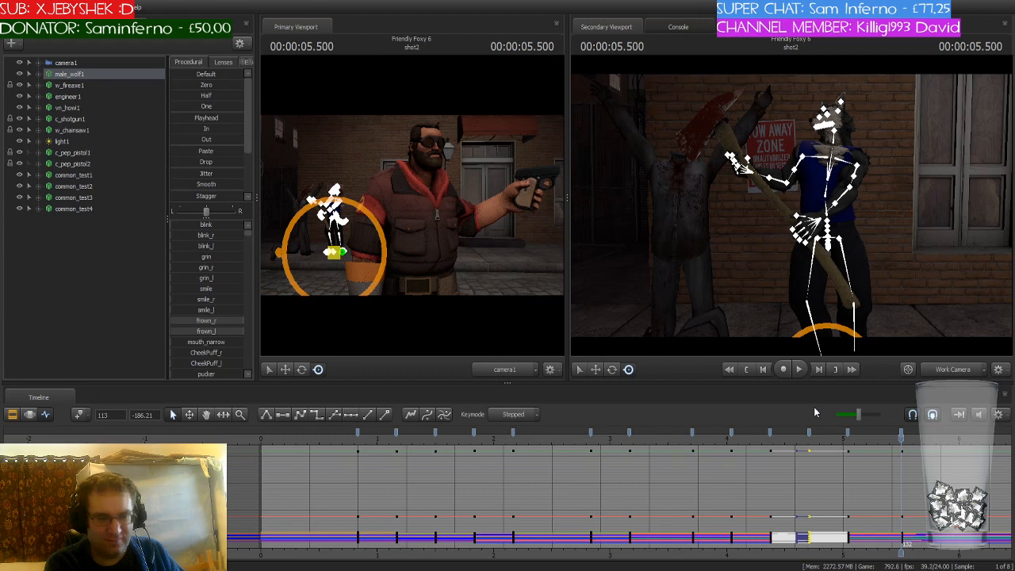
# Add a bookmarked keyframe to male_wolf1 at frame 140, with the wolf straightened up beside the body
pyautogui.press('space')
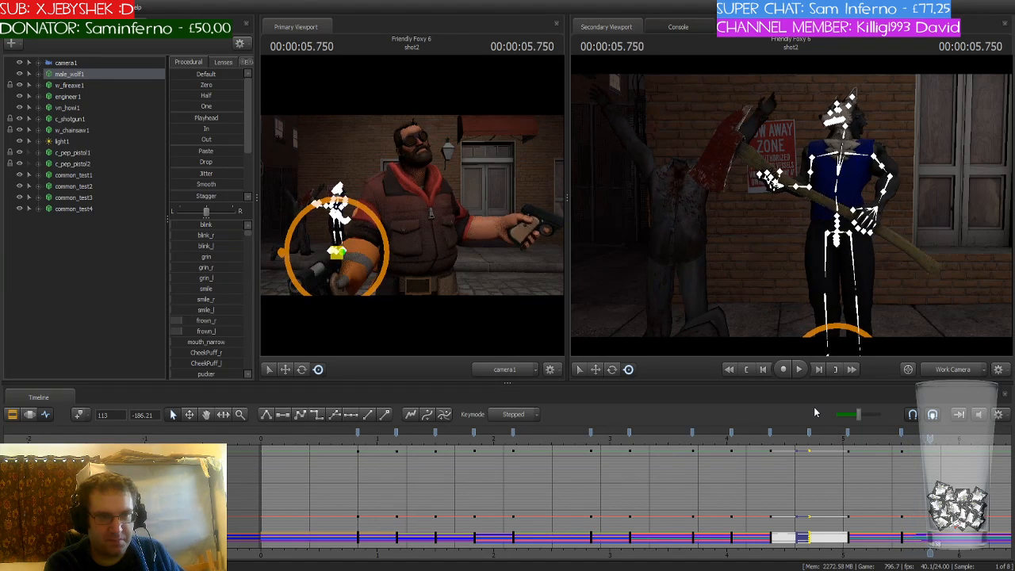
pyautogui.press('Left')
pyautogui.press('Left')
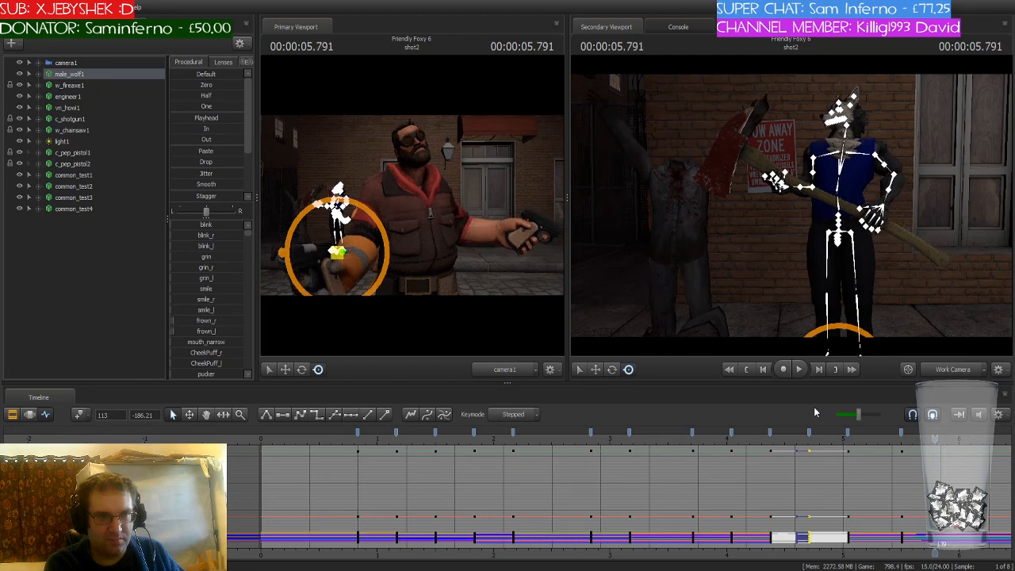
pyautogui.press('Right')
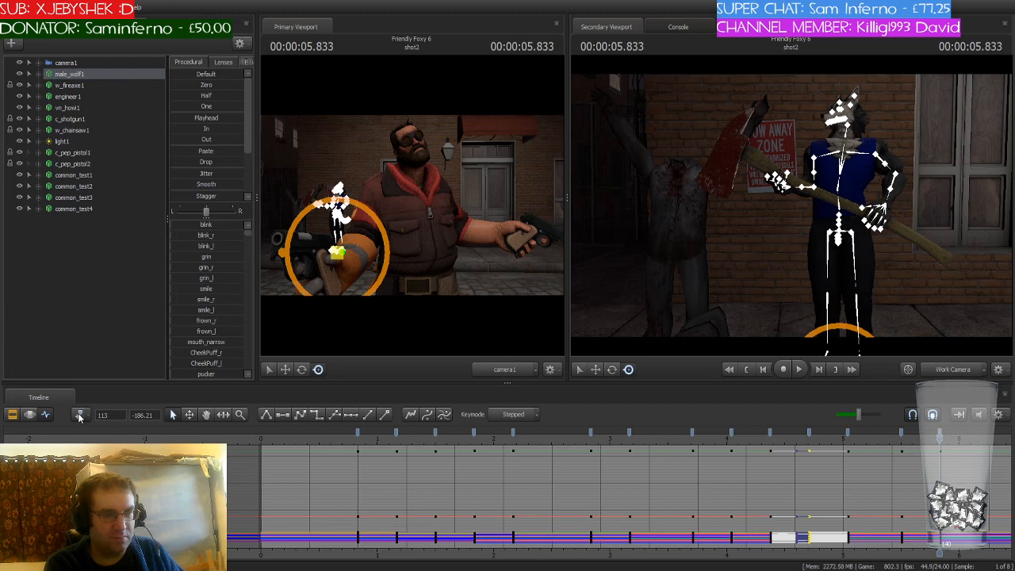
# Add a bookmarked keyframe to male_wolf1 at frame 165, just before the wolf leaves the upright axe-holding pose
pyautogui.scroll(-2, 872, 505)
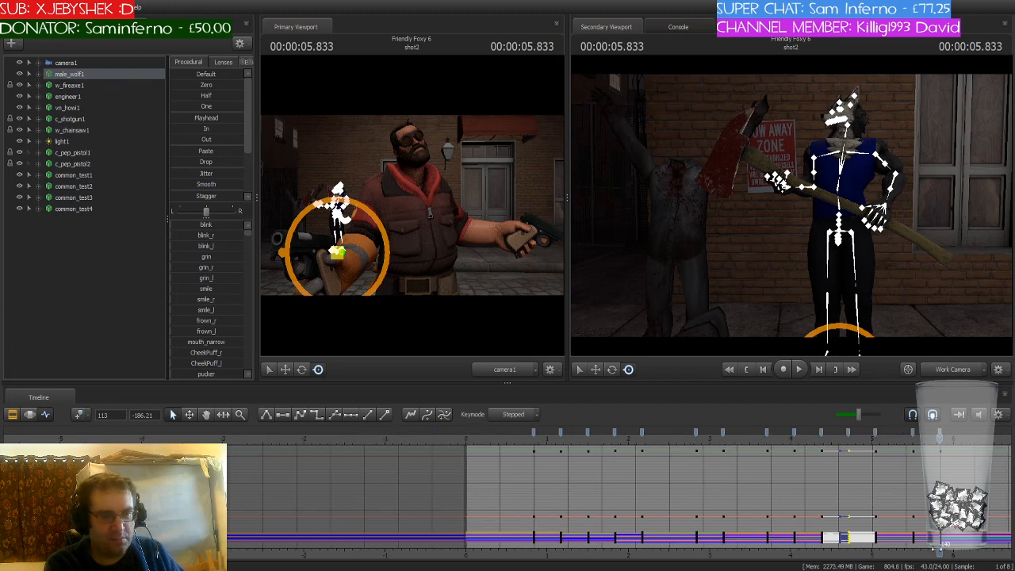
pyautogui.moveTo(942, 550); pyautogui.dragTo(618, 512, button='middle')
pyautogui.scroll(-2, 621, 507)
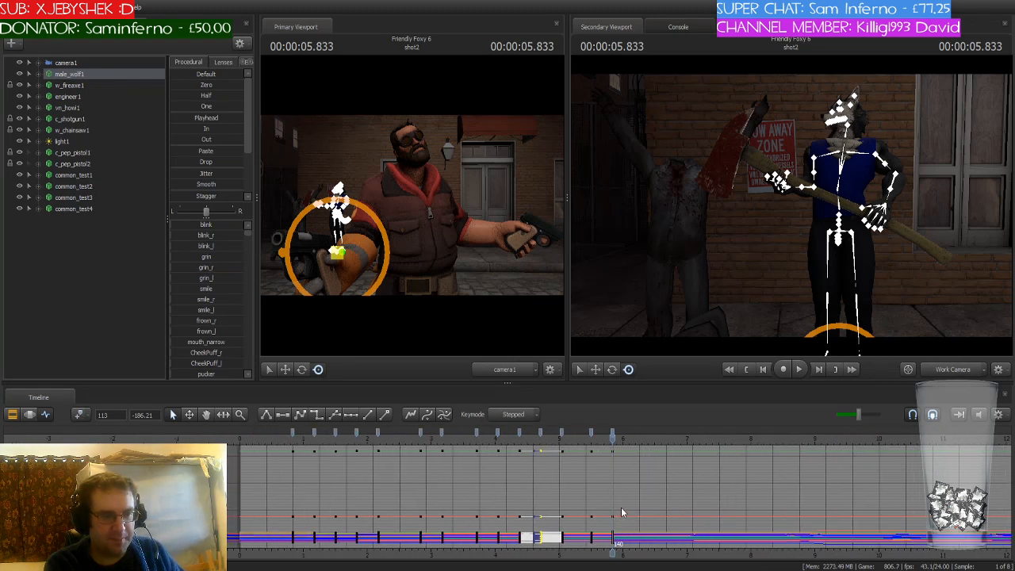
pyautogui.press('Right')
pyautogui.press('Right')
pyautogui.press('Right')
pyautogui.press('Right')
pyautogui.press('Right')
pyautogui.press('Right')
pyautogui.press('Right')
pyautogui.press('Right')
pyautogui.press('Right')
pyautogui.press('Right')
pyautogui.press('Right')
pyautogui.press('Right')
pyautogui.press('Right')
pyautogui.press('Right')
pyautogui.press('Right')
pyautogui.press('Right')
pyautogui.press('Right')
pyautogui.press('Right')
pyautogui.press('Right')
pyautogui.press('Right')
pyautogui.press('Right')
pyautogui.press('Right')
pyautogui.press('Right')
pyautogui.press('Right')
pyautogui.press('Right')
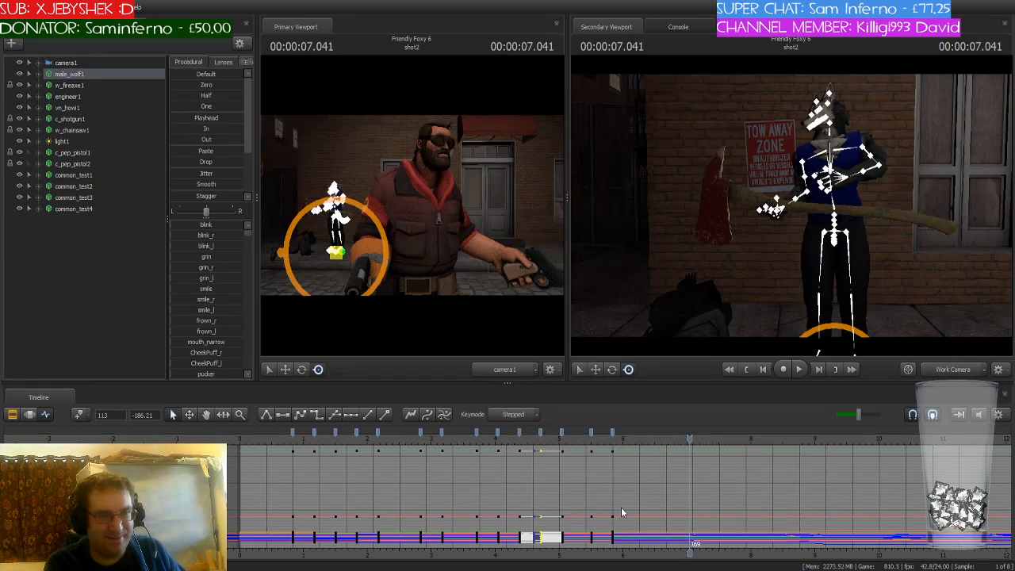
pyautogui.press('Left')
pyautogui.press('Left')
pyautogui.press('Left')
pyautogui.press('Left')
pyautogui.press('Left')
pyautogui.press('Right')
pyautogui.press('Right')
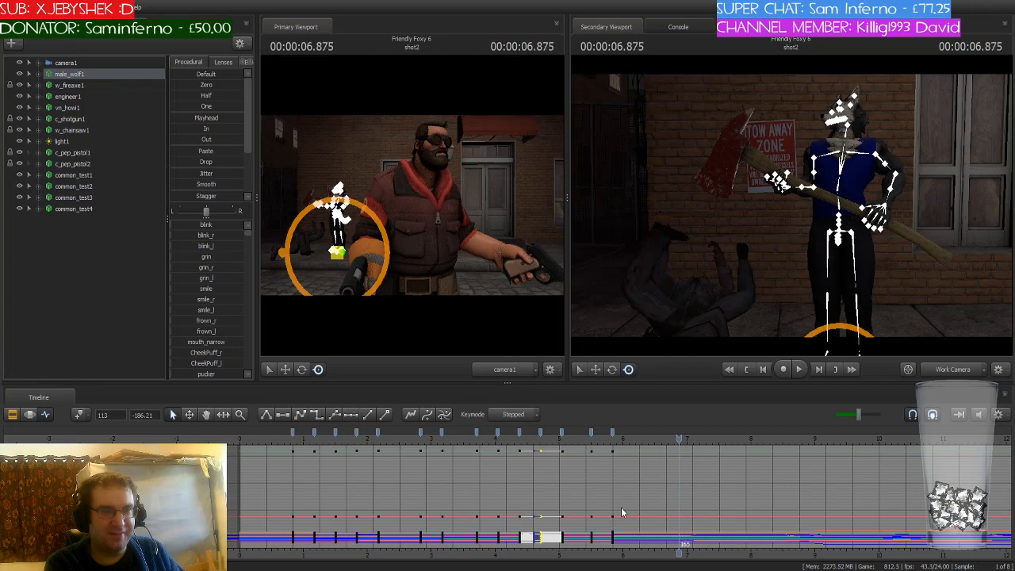
pyautogui.press('Left')
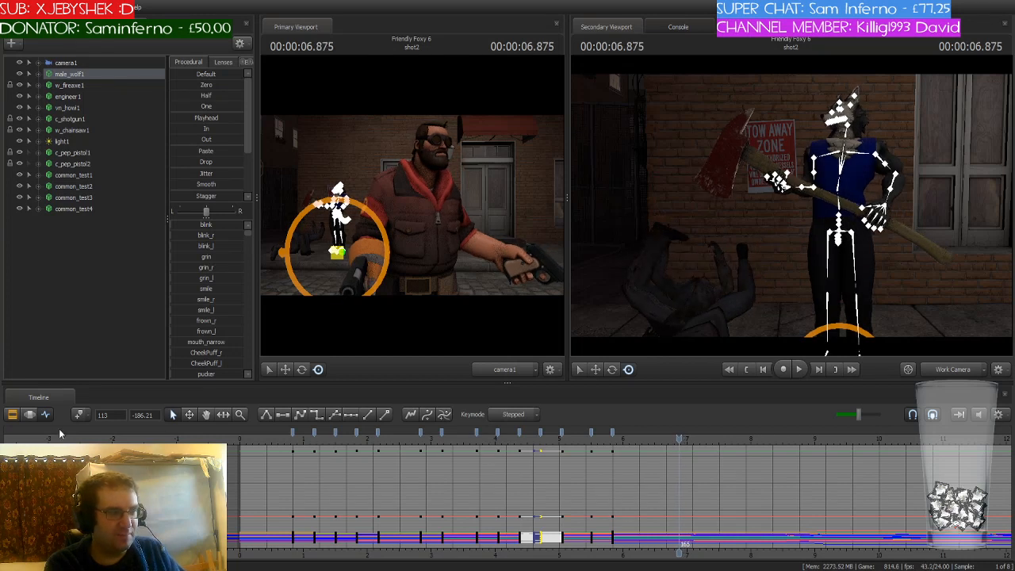
pyautogui.click(79, 417)
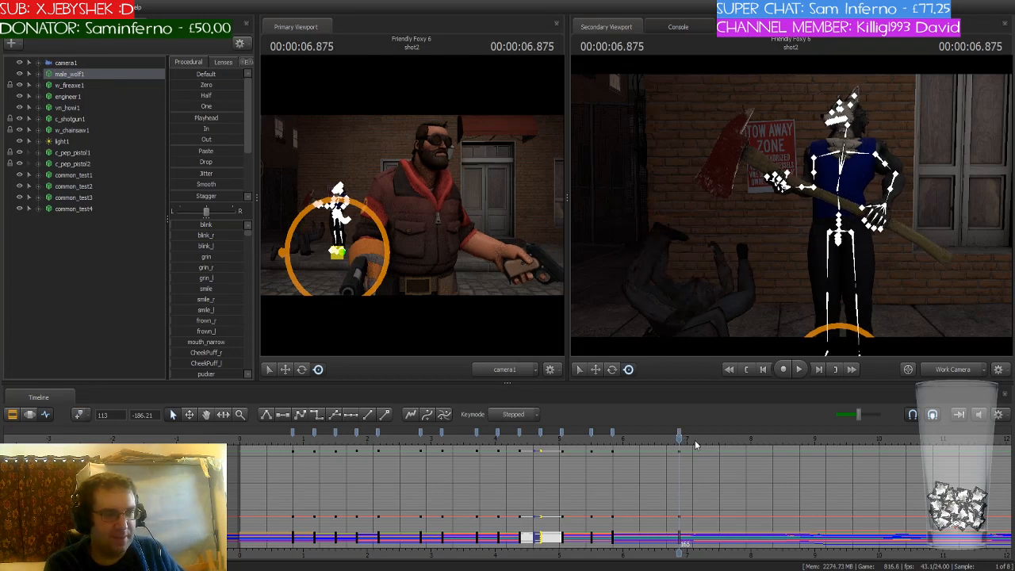
# Add a bookmarked keyframe to male_wolf1 at frame 173, where the wolf has turned aside with the axe lowered across his body
pyautogui.press('Right')
pyautogui.press('Right')
pyautogui.press('Right')
pyautogui.press('Right')
pyautogui.press('Right')
pyautogui.press('Right')
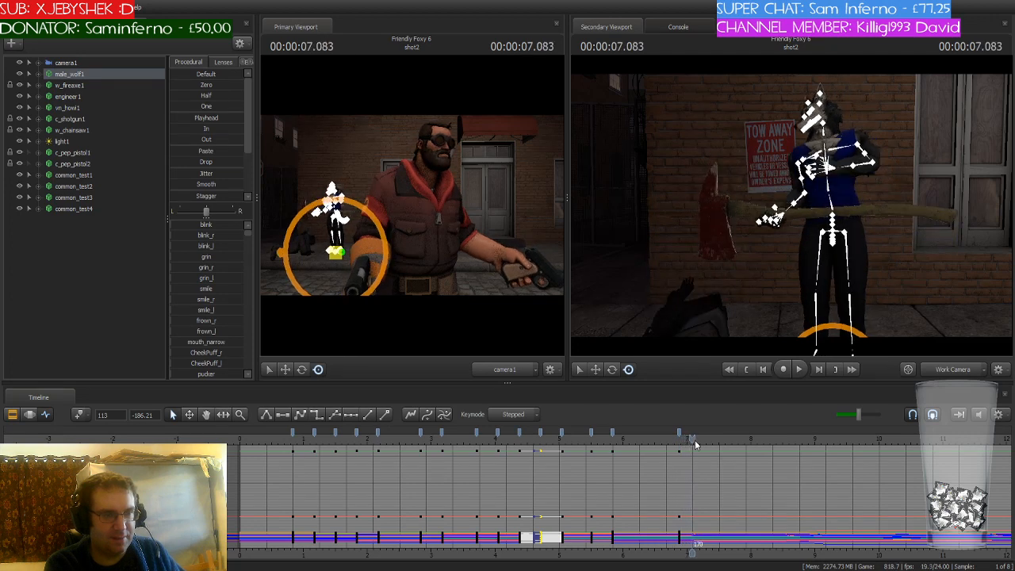
pyautogui.press('Right')
pyautogui.press('Right')
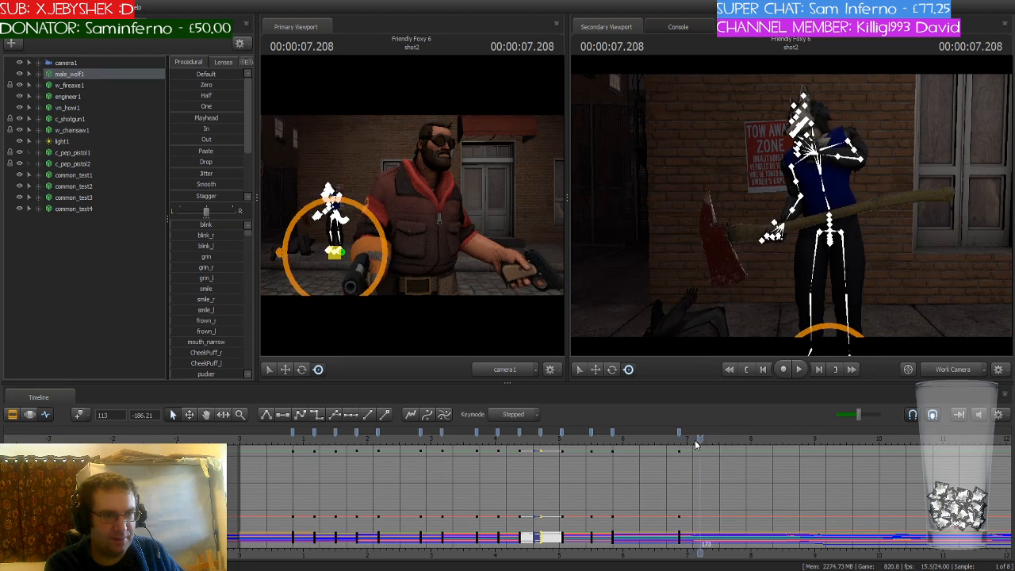
pyautogui.press('Left')
pyautogui.press('Right')
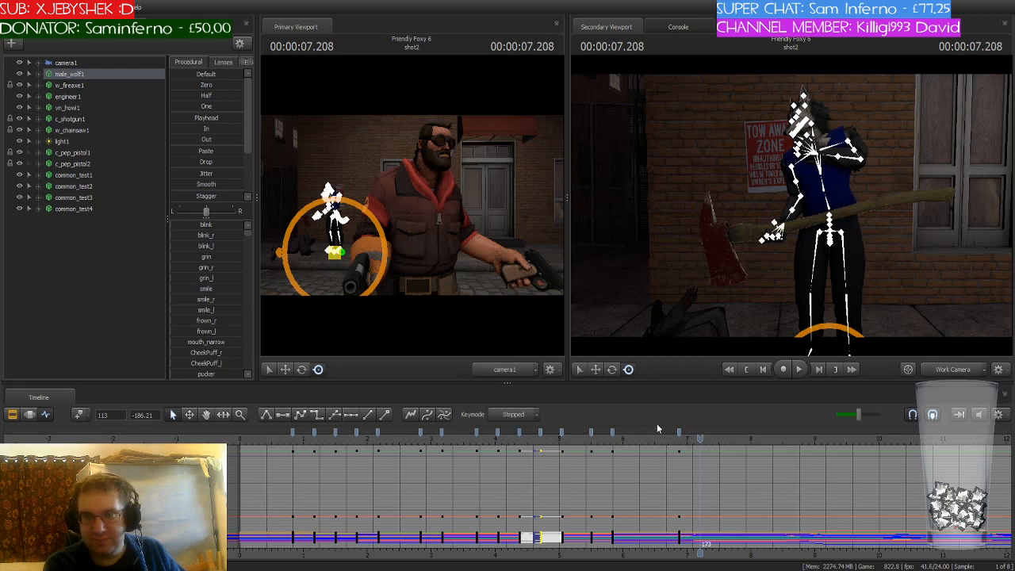
pyautogui.click(80, 414)
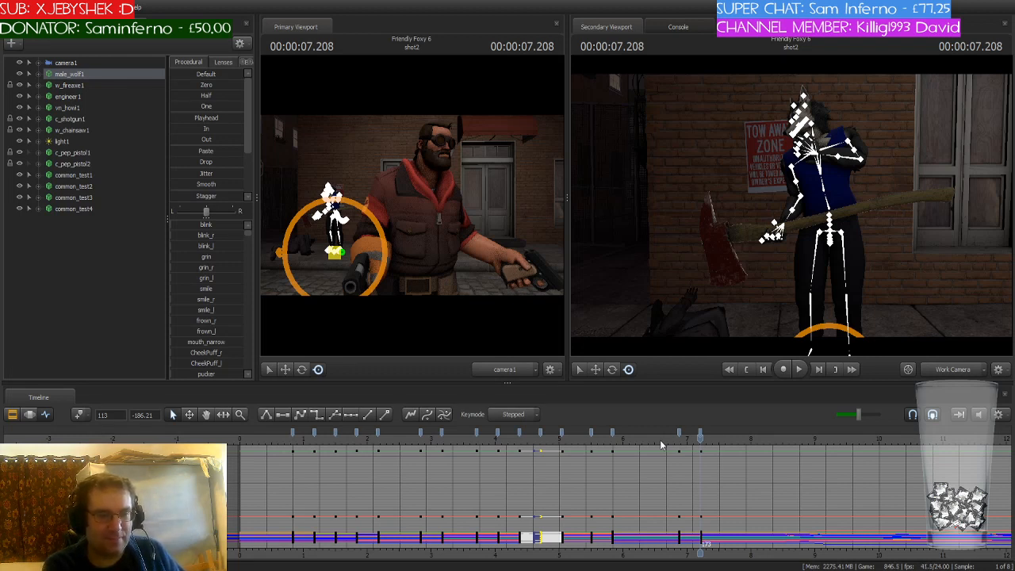
# Add a bookmarked keyframe to male_wolf1 at frame 203, at the end of the held turned-aside pose
pyautogui.press('Right')
pyautogui.press('Right')
pyautogui.press('Right')
pyautogui.press('Right')
pyautogui.press('Right')
pyautogui.press('Right')
pyautogui.press('Right')
pyautogui.press('Right')
pyautogui.press('Right')
pyautogui.press('Right')
pyautogui.press('Right')
pyautogui.press('Right')
pyautogui.press('Right')
pyautogui.press('Right')
pyautogui.press('Right')
pyautogui.press('Right')
pyautogui.press('Right')
pyautogui.press('Right')
pyautogui.press('Right')
pyautogui.press('Right')
pyautogui.press('Right')
pyautogui.press('Right')
pyautogui.press('Right')
pyautogui.press('Right')
pyautogui.press('Right')
pyautogui.press('Right')
pyautogui.press('Right')
pyautogui.press('Right')
pyautogui.press('Right')
pyautogui.press('Right')
pyautogui.press('Right')
pyautogui.press('Right')
pyautogui.press('Right')
pyautogui.press('Right')
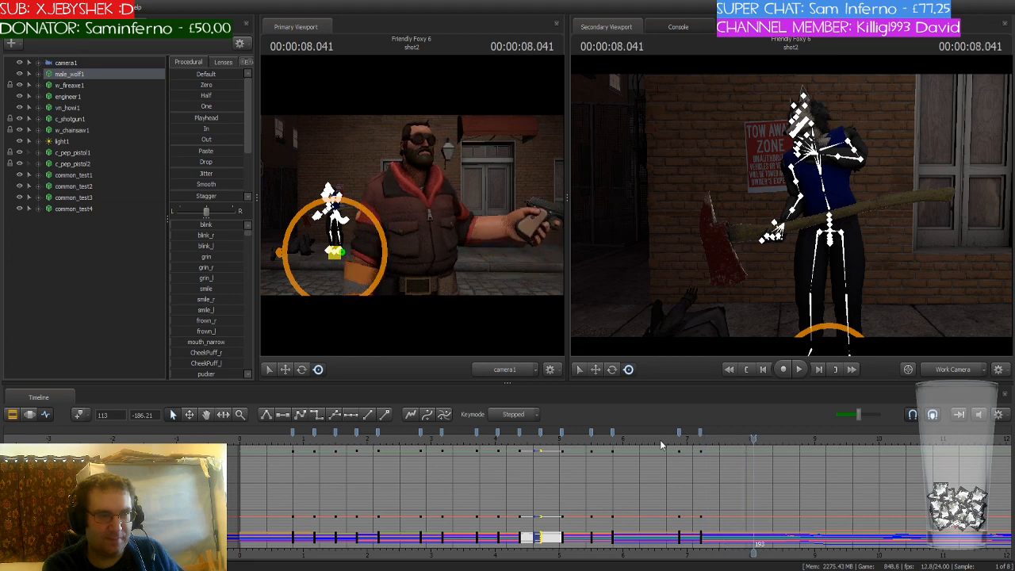
pyautogui.press('Left')
pyautogui.press('Left')
pyautogui.press('Left')
pyautogui.press('Left')
pyautogui.press('Left')
pyautogui.press('Left')
pyautogui.press('Left')
pyautogui.press('Left')
pyautogui.press('Left')
pyautogui.press('Left')
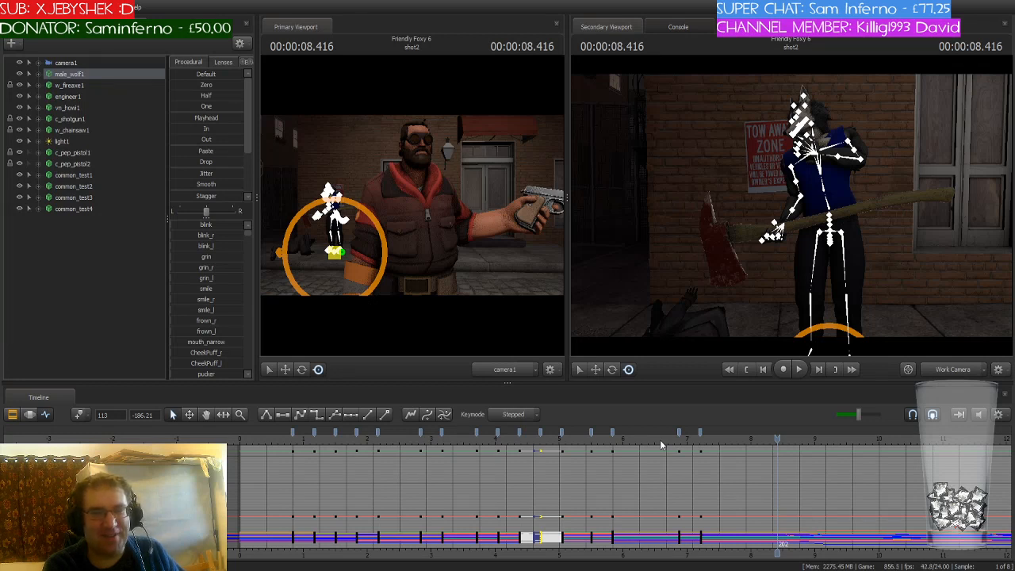
pyautogui.press('Left')
pyautogui.press('Right')
pyautogui.press('Right')
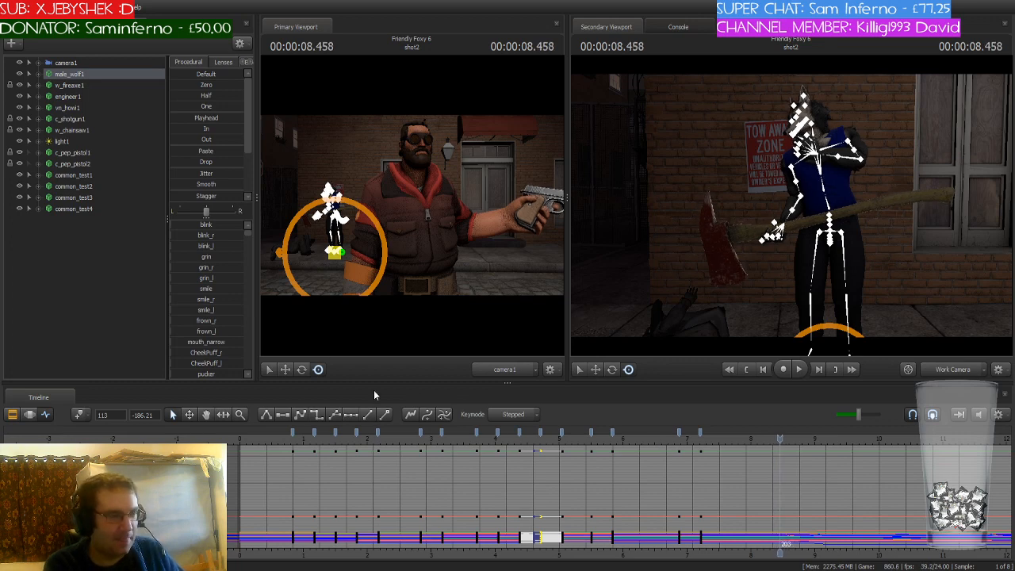
pyautogui.click(79, 415)
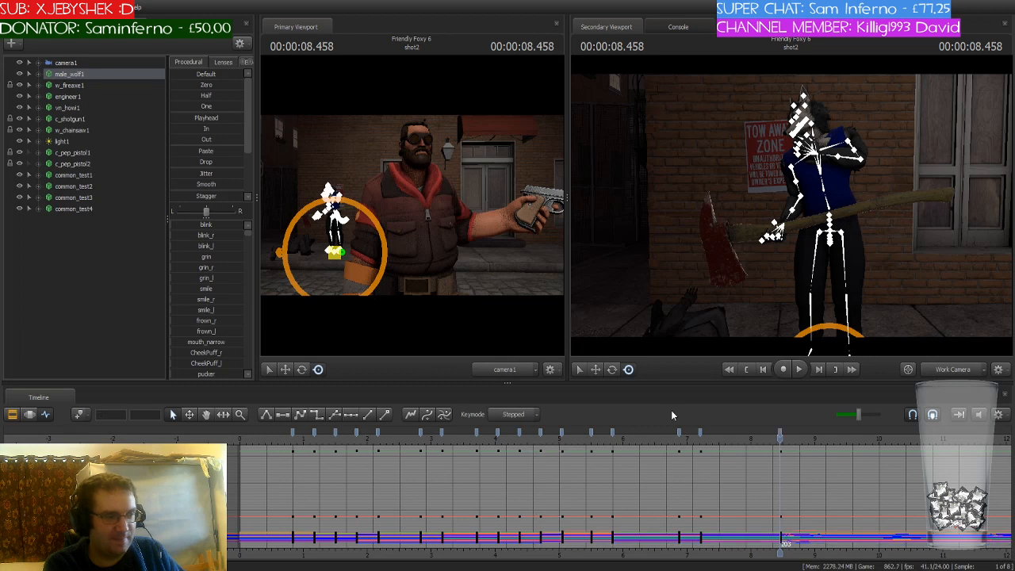
# Add a bookmarked keyframe to male_wolf1 at frame 212, where the wolf faces forward with the axe raised beside his shoulder
pyautogui.press('Right')
pyautogui.press('Right')
pyautogui.press('Right')
pyautogui.press('Right')
pyautogui.press('Right')
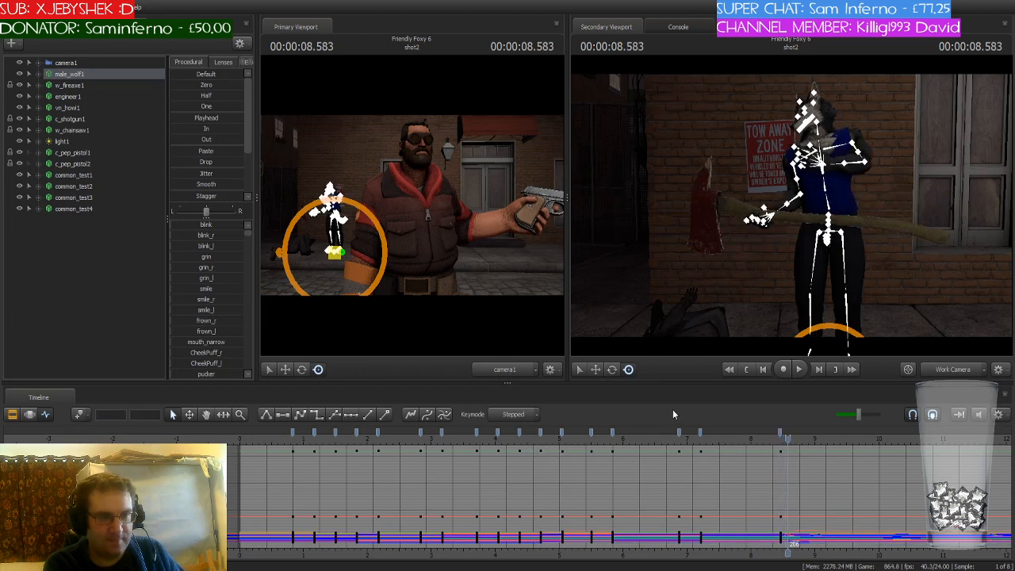
pyautogui.press('Right')
pyautogui.press('Right')
pyautogui.press('Right')
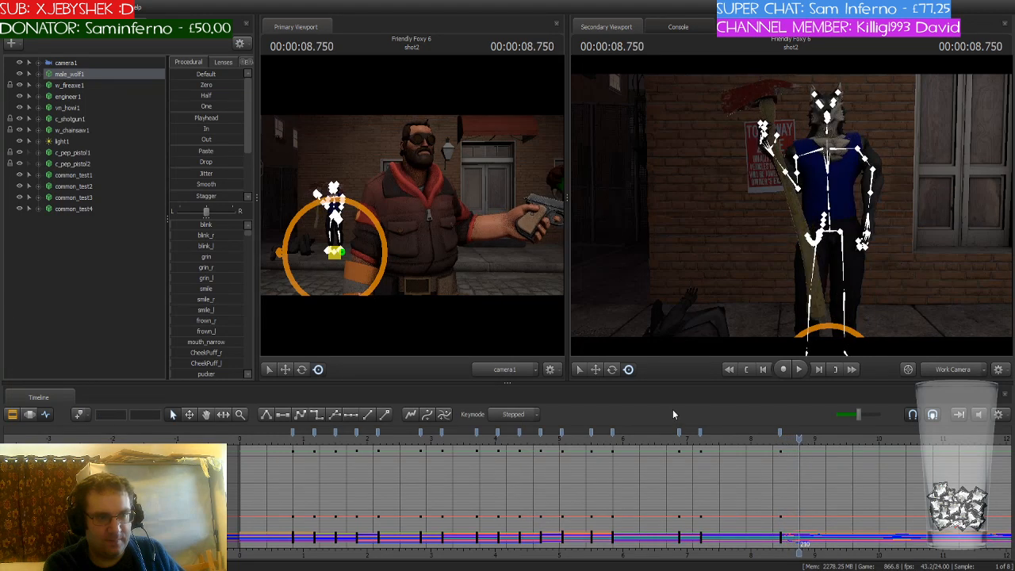
pyautogui.press('Right')
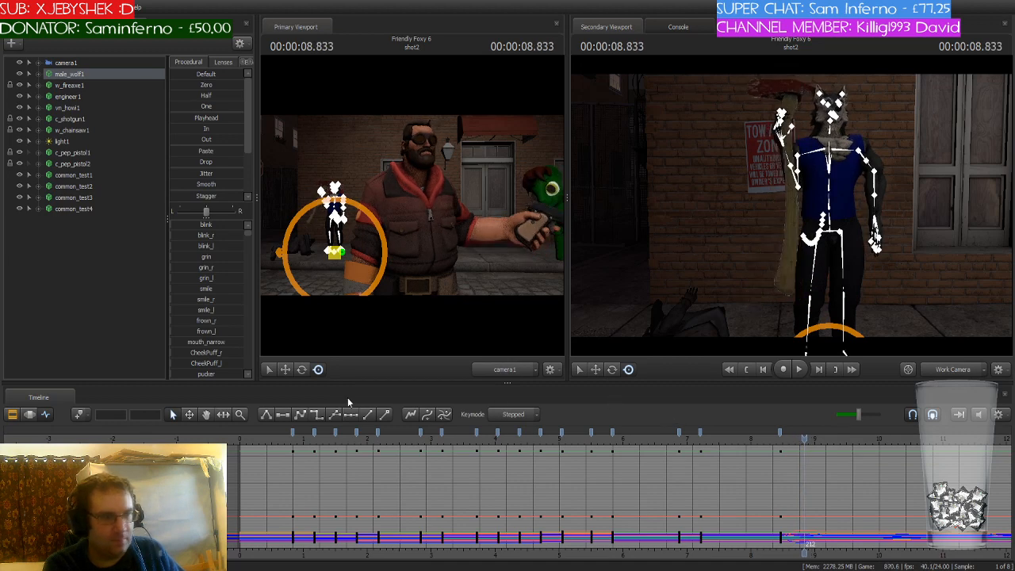
pyautogui.click(77, 412)
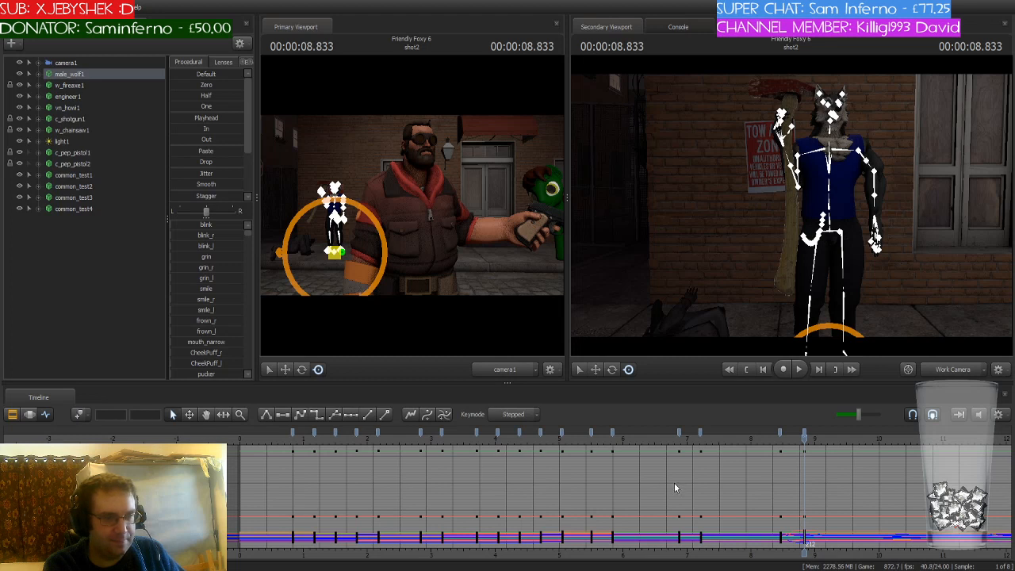
# Add a bookmarked keyframe to male_wolf1 at frame 220, where both of the wolf's arms hang at his sides
pyautogui.press('Right')
pyautogui.press('Right')
pyautogui.press('Right')
pyautogui.press('Right')
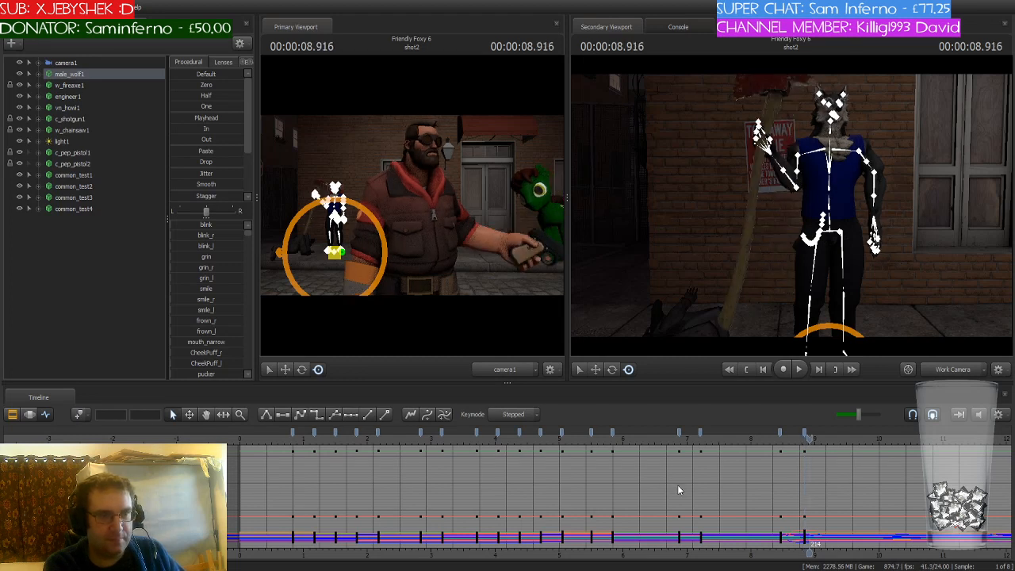
pyautogui.press('Right')
pyautogui.press('Right')
pyautogui.press('Right')
pyautogui.press('Right')
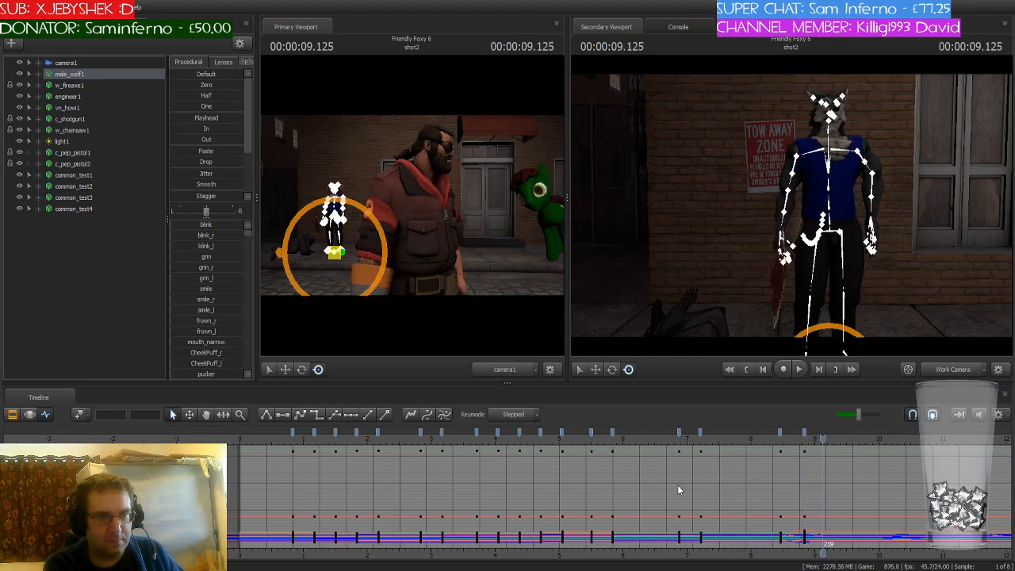
pyautogui.press('Right')
pyautogui.press('Left')
pyautogui.press('Left')
pyautogui.press('Right')
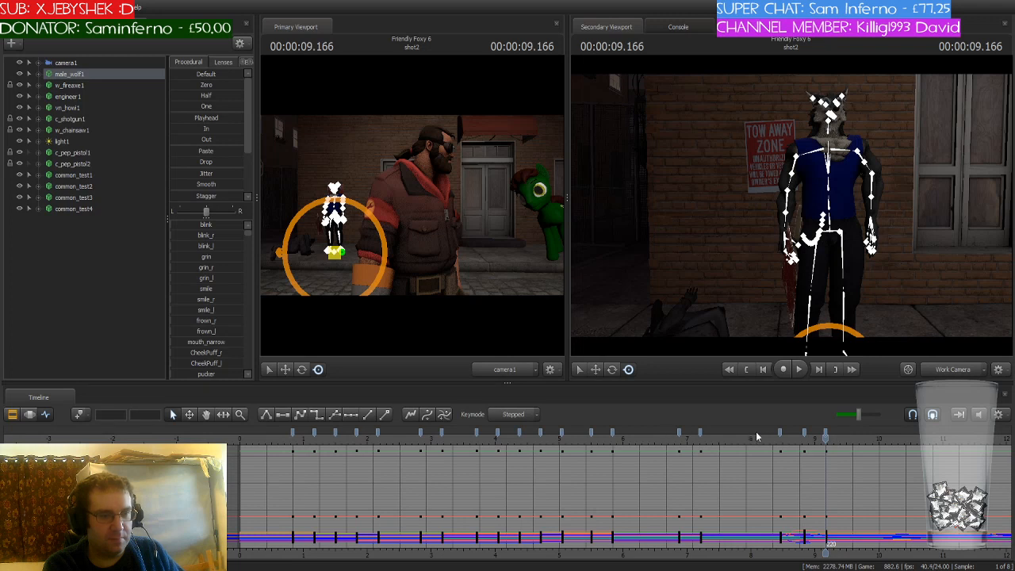
# Apply stepped tangents to male_wolf1's keys at frames 203 and 212, and move the playhead to frame 212
pyautogui.click(782, 436)
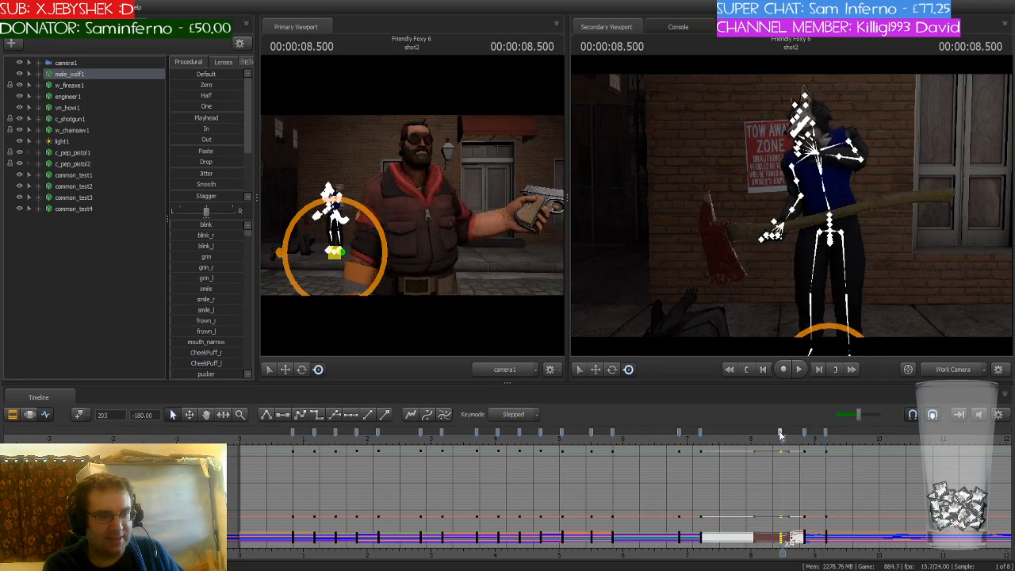
pyautogui.click(780, 437)
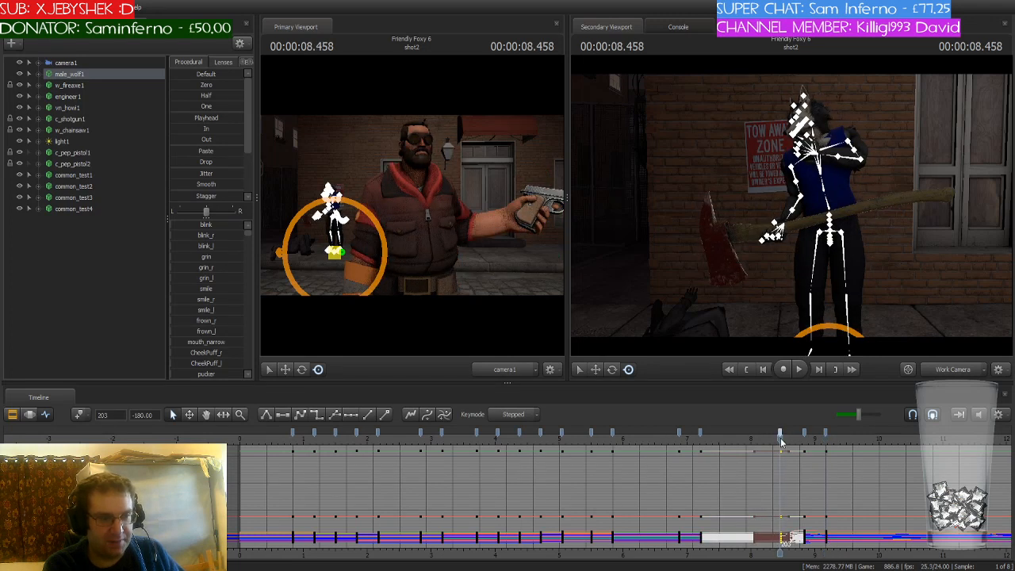
pyautogui.click(315, 417)
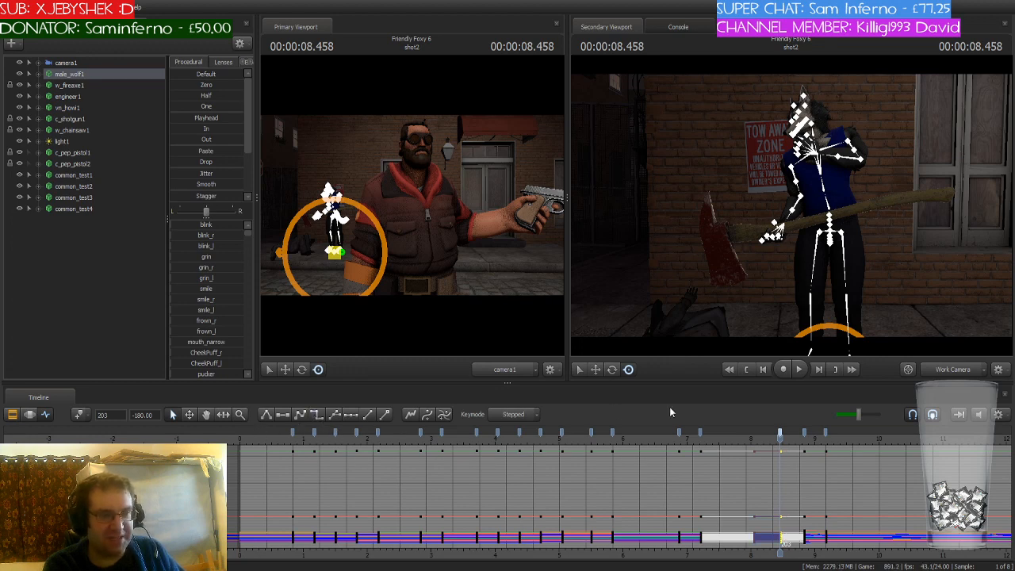
pyautogui.click(804, 432)
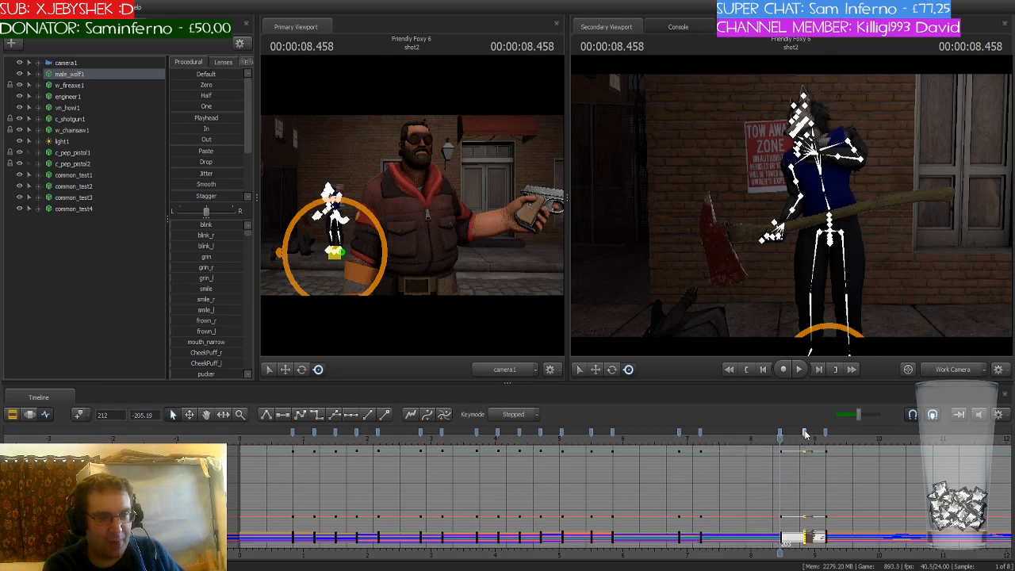
pyautogui.click(320, 415)
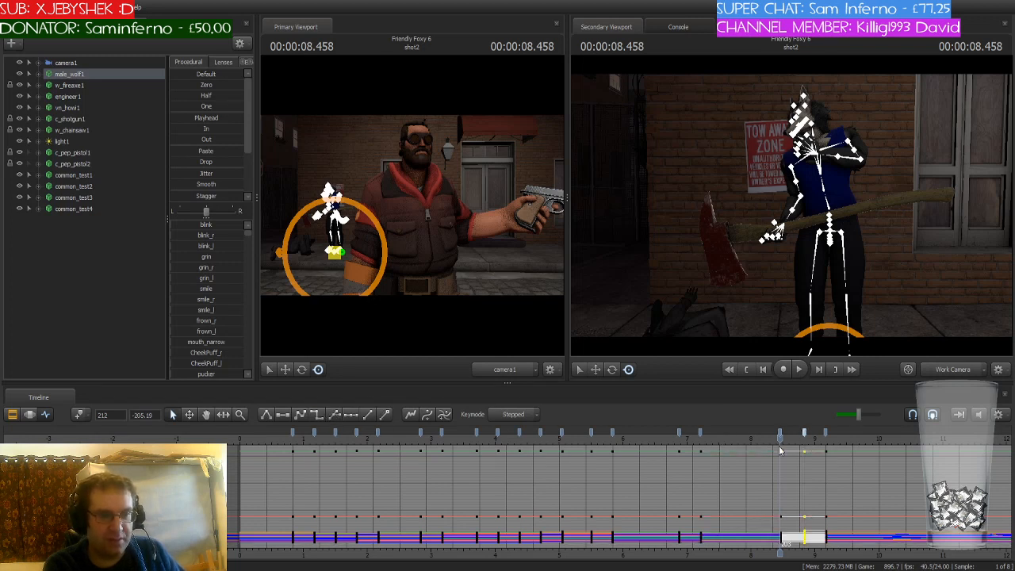
pyautogui.click(803, 441)
pyautogui.moveTo(802, 441)
pyautogui.mouseDown()
pyautogui.moveTo(841, 441)
pyautogui.moveTo(806, 444)
pyautogui.moveTo(806, 454)
pyautogui.mouseUp()
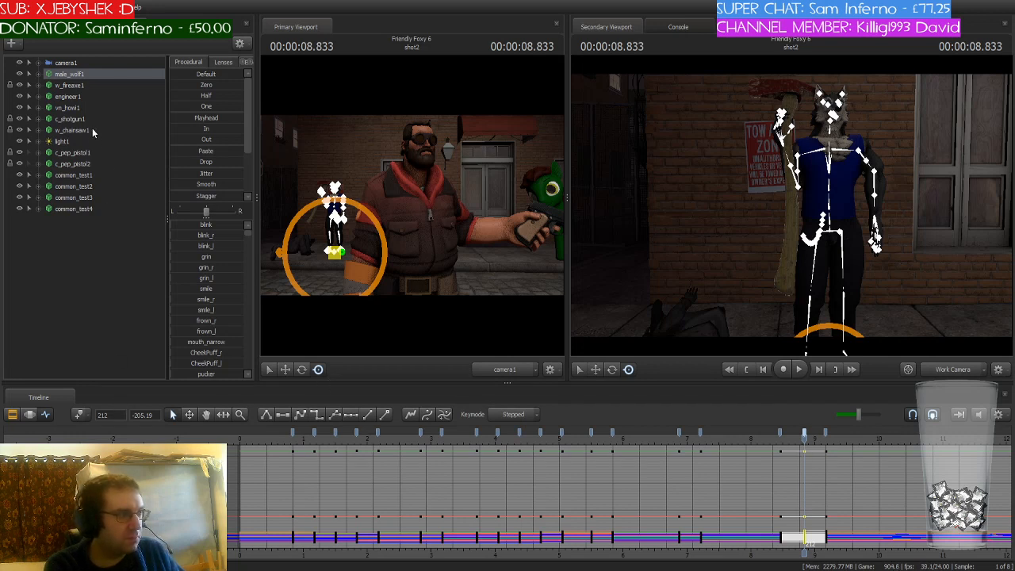
# Select w_fireaxe1 and add a bookmarked keyframe to it at frame 212, matching the wolf's raised-axe pose
pyautogui.click(80, 85)
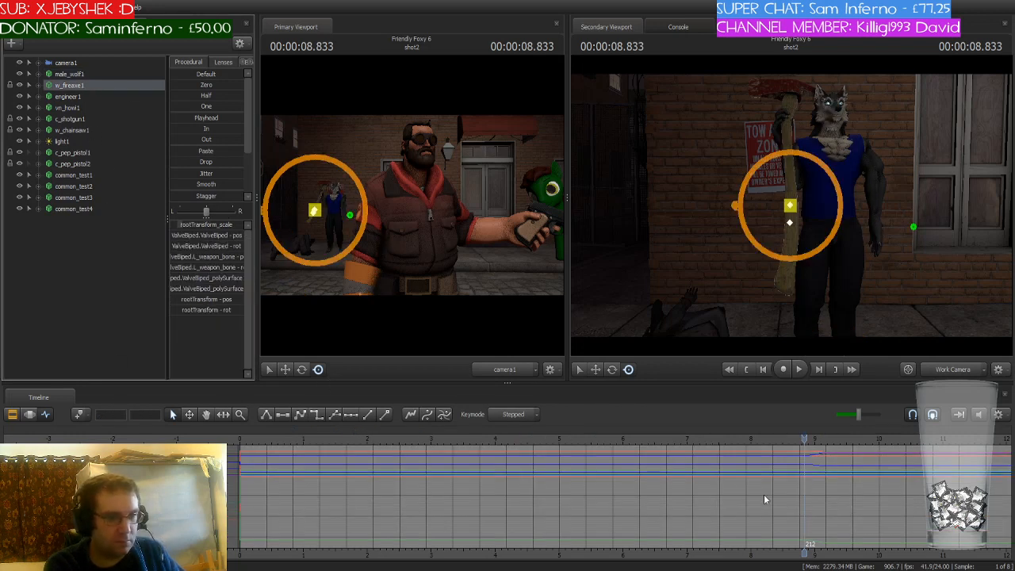
pyautogui.scroll(8, 799, 511)
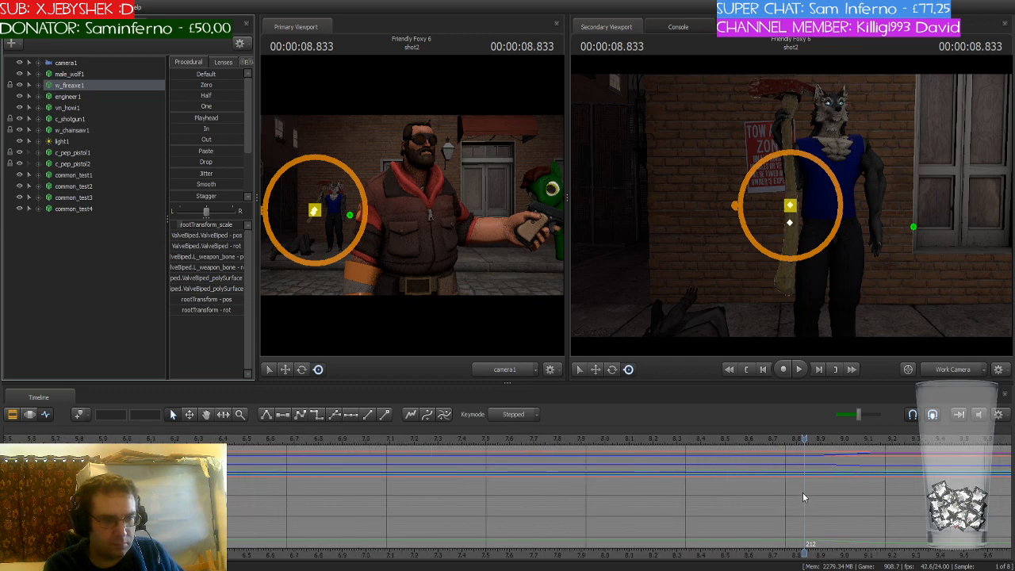
pyautogui.scroll(-8, 804, 495)
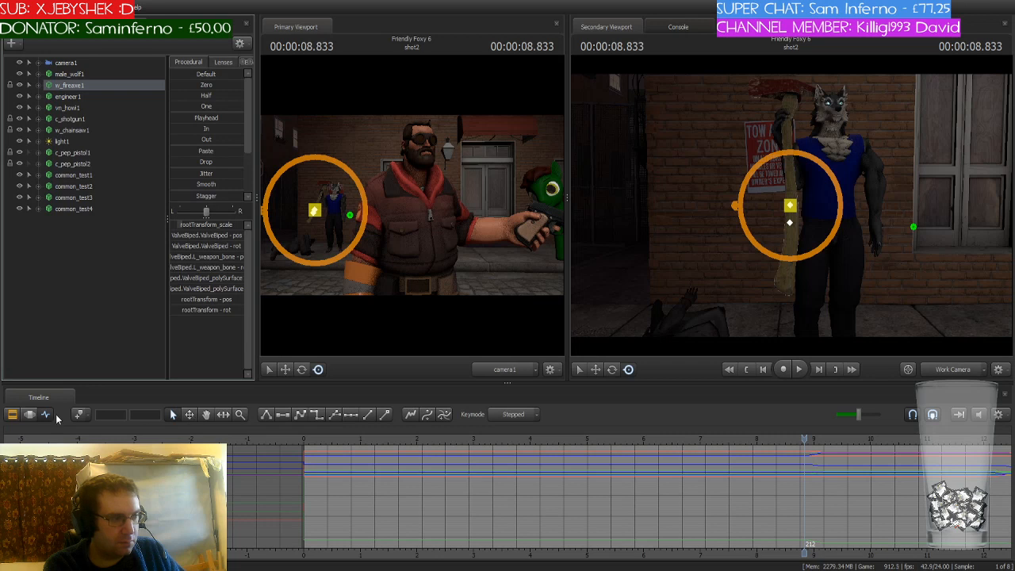
pyautogui.click(78, 414)
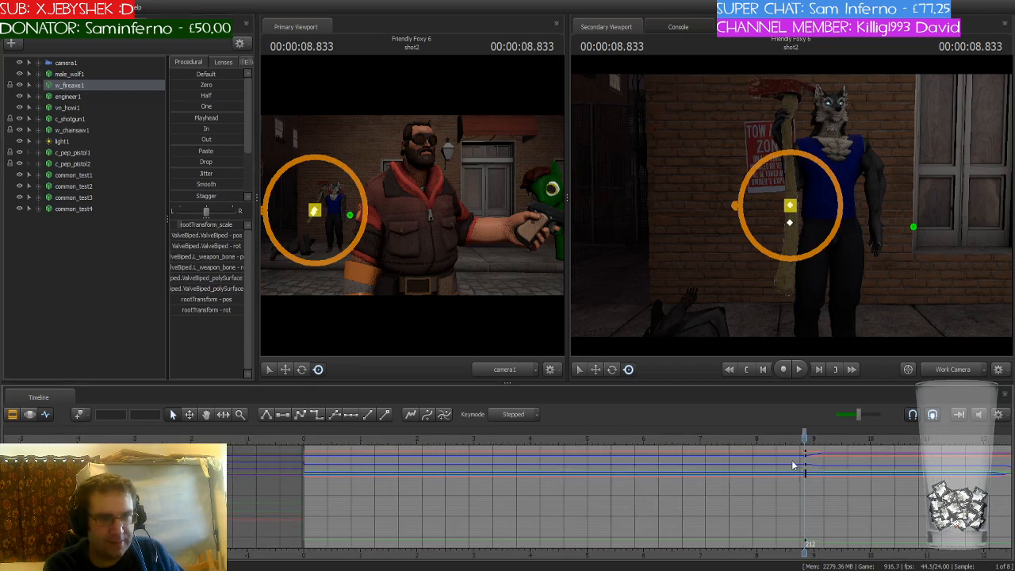
# Add a bookmarked keyframe to w_fireaxe1 at frame 220, where the axe hangs down beside the wolf's leg
pyautogui.scroll(2, 794, 464)
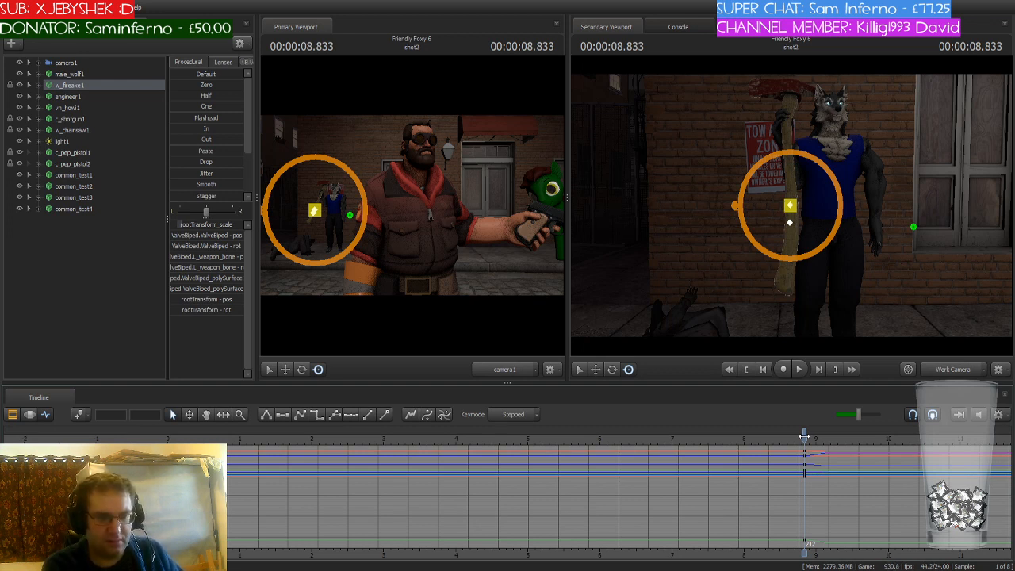
pyautogui.press('Right')
pyautogui.press('Right')
pyautogui.press('Right')
pyautogui.press('Right')
pyautogui.press('Right')
pyautogui.press('Right')
pyautogui.press('Right')
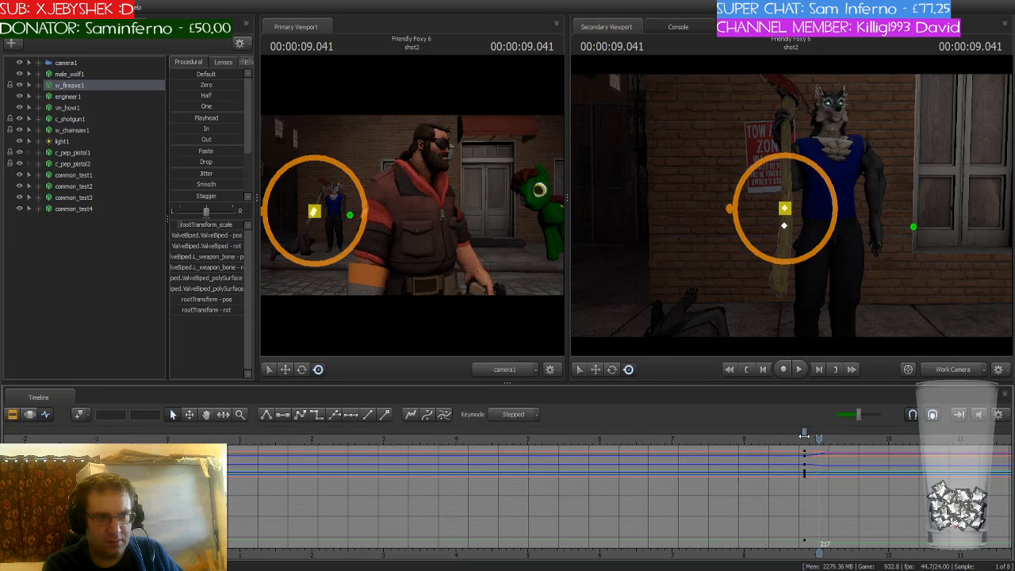
pyautogui.press('Left')
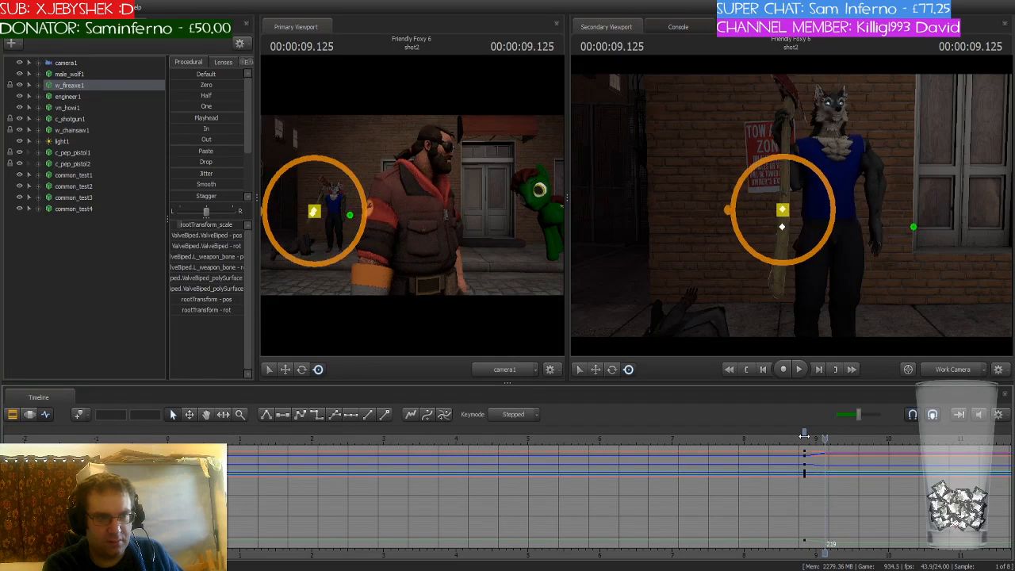
pyautogui.press('Right')
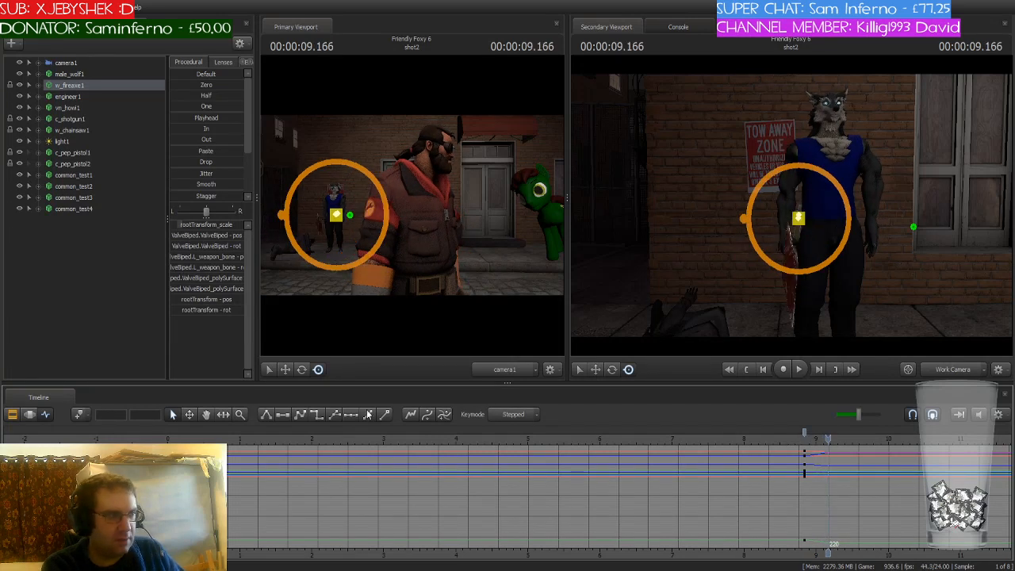
pyautogui.click(76, 414)
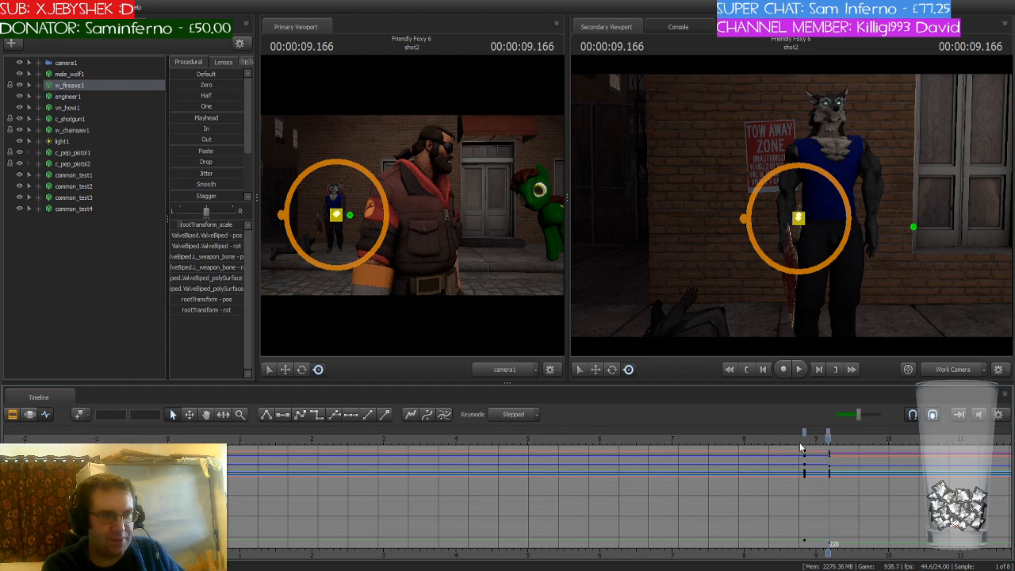
pyautogui.scroll(-3, 827, 446)
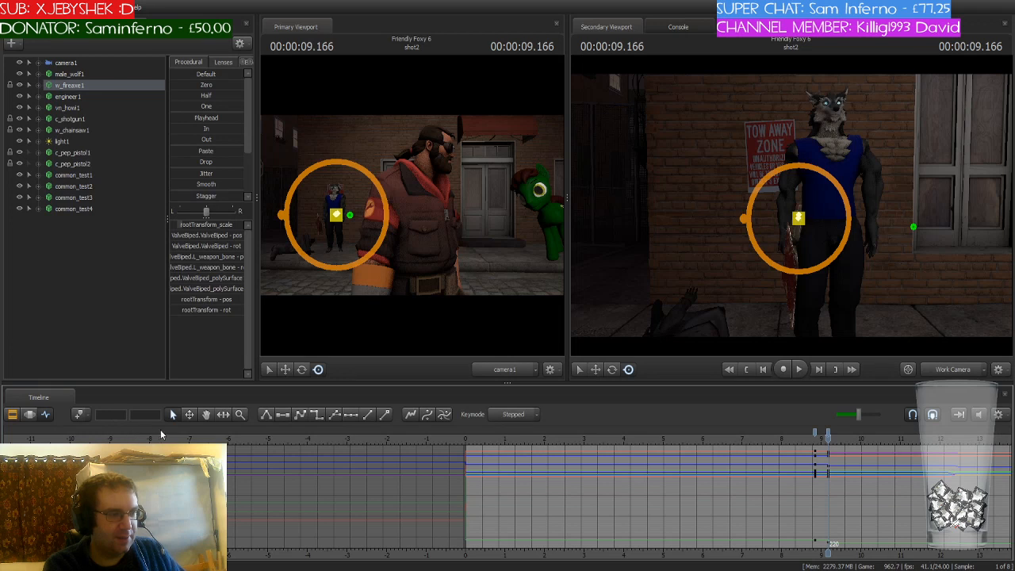
# Select male_wolf1 and add a bookmarked keyframe to it at frame 240, where the wolf stands with both arms lowered
pyautogui.click(89, 73)
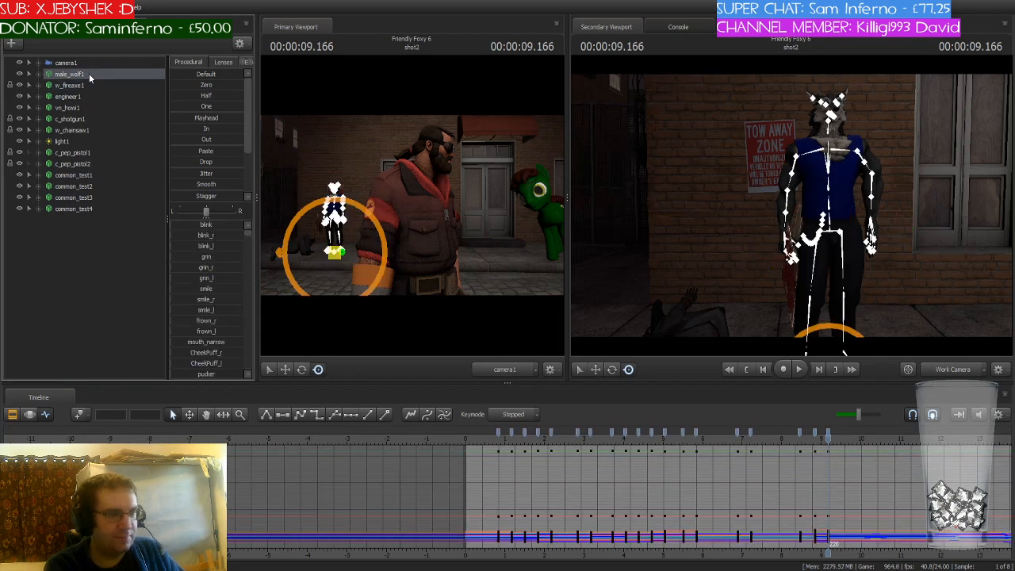
pyautogui.scroll(-2, 810, 493)
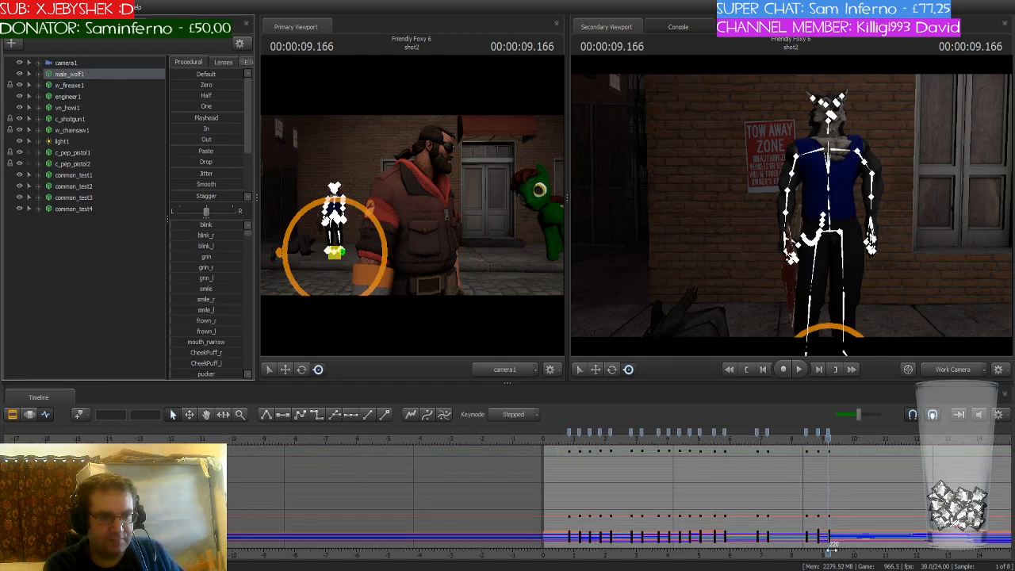
pyautogui.scroll(3, 650, 501)
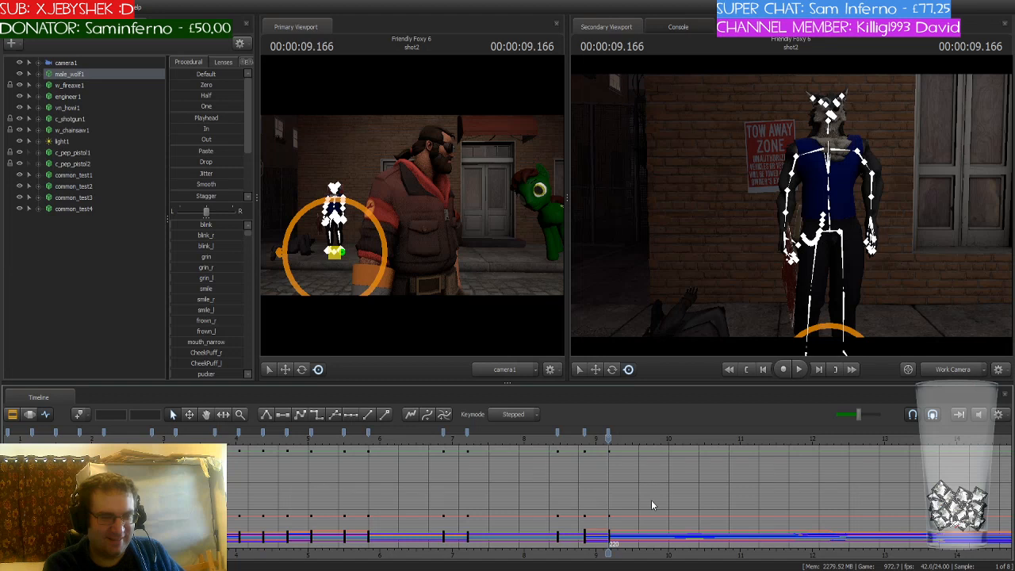
pyautogui.press('space')
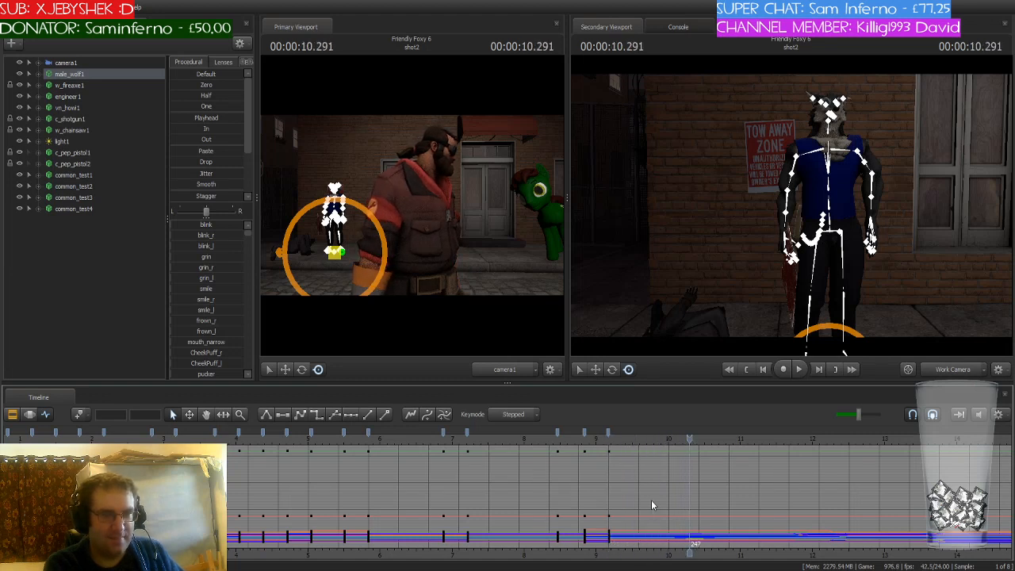
pyautogui.press('Right')
pyautogui.press('Right')
pyautogui.press('Right')
pyautogui.press('Right')
pyautogui.press('Left')
pyautogui.press('Left')
pyautogui.press('Left')
pyautogui.press('Left')
pyautogui.press('Left')
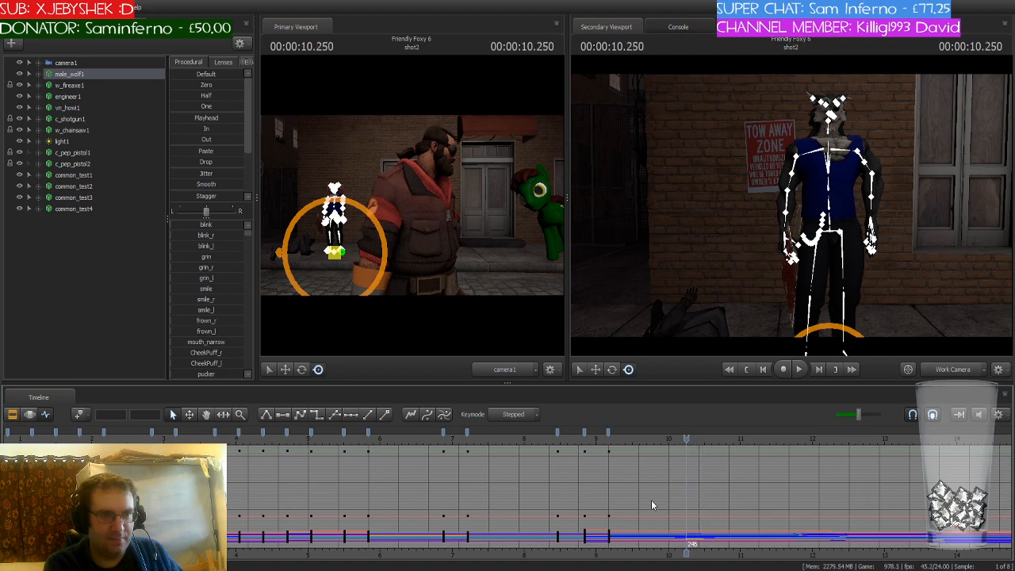
pyautogui.press('Left')
pyautogui.press('Left')
pyautogui.press('Left')
pyautogui.press('Left')
pyautogui.press('Left')
pyautogui.press('Left')
pyautogui.press('Left')
pyautogui.press('Left')
pyautogui.press('Right')
pyautogui.press('Right')
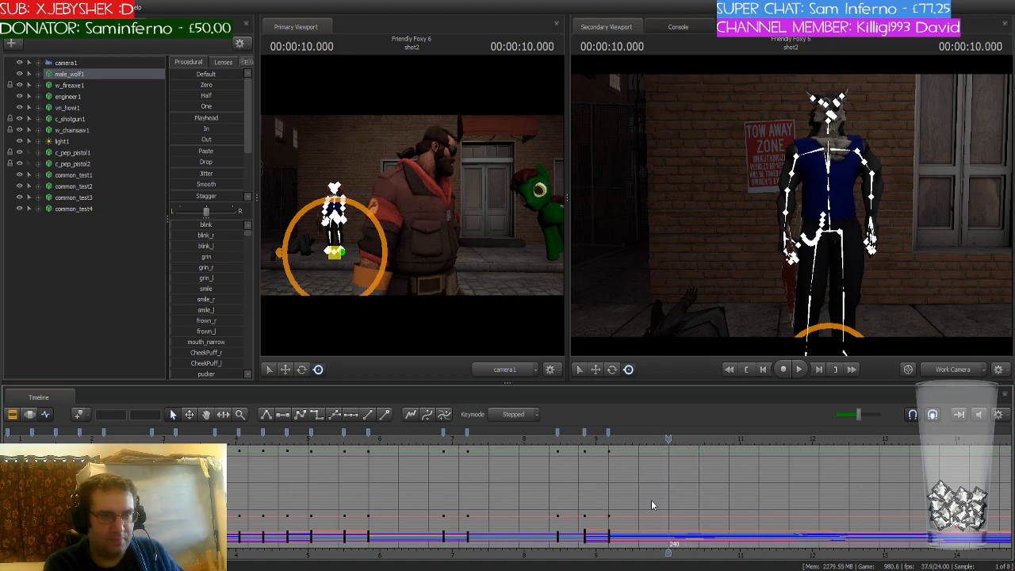
pyautogui.press('Right')
pyautogui.press('Right')
pyautogui.press('Left')
pyautogui.press('Left')
pyautogui.press('Left')
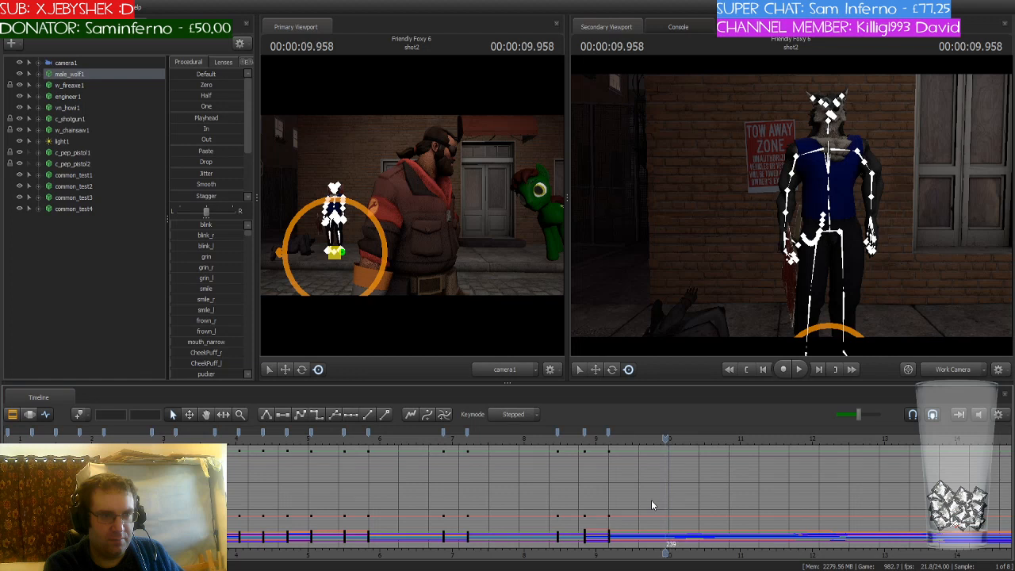
pyautogui.press('Right')
pyautogui.press('Right')
pyautogui.press('Left')
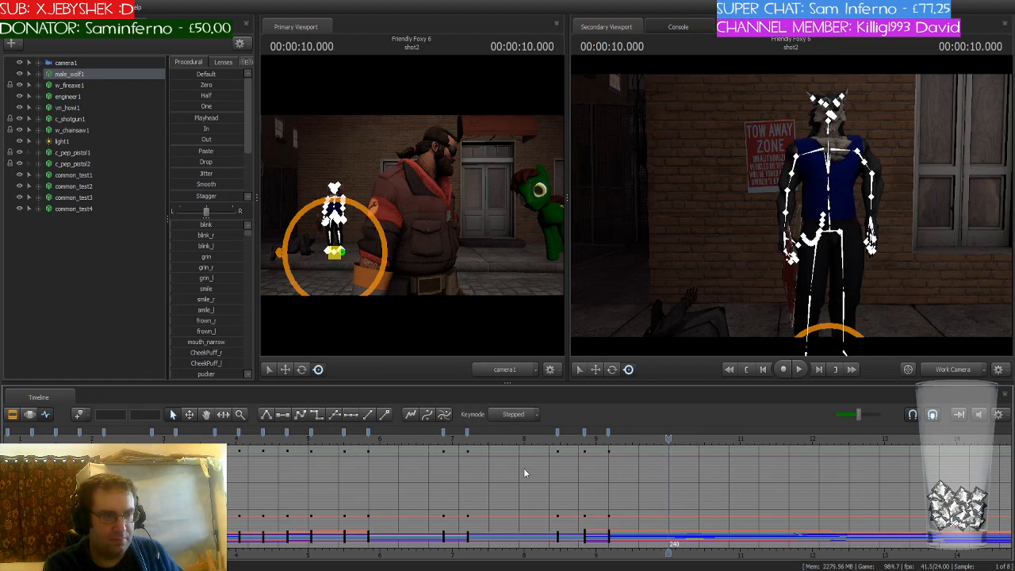
pyautogui.click(77, 414)
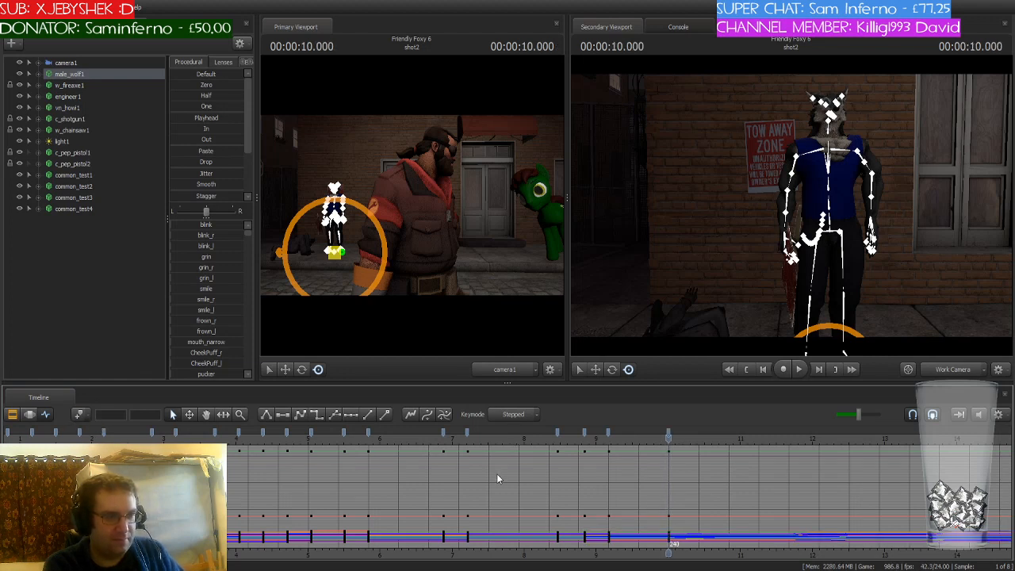
# Add a bookmarked keyframe to male_wolf1 at frame 248, holding the standing pose with the arms at his sides
pyautogui.press('Right')
pyautogui.press('Right')
pyautogui.press('Right')
pyautogui.press('Right')
pyautogui.press('Right')
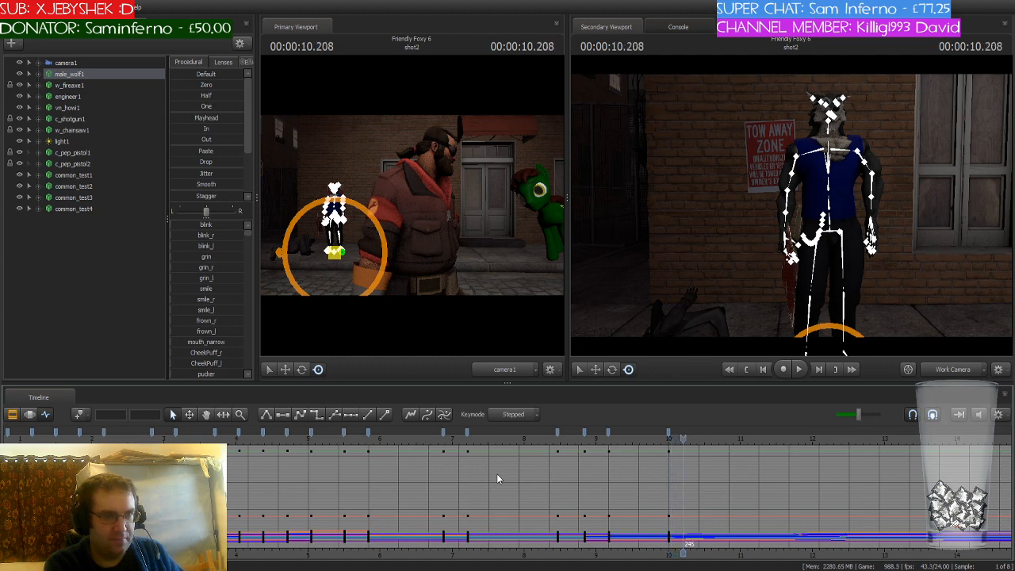
pyautogui.press('Right')
pyautogui.press('Right')
pyautogui.press('Right')
pyautogui.press('Right')
pyautogui.press('Right')
pyautogui.press('Right')
pyautogui.press('Right')
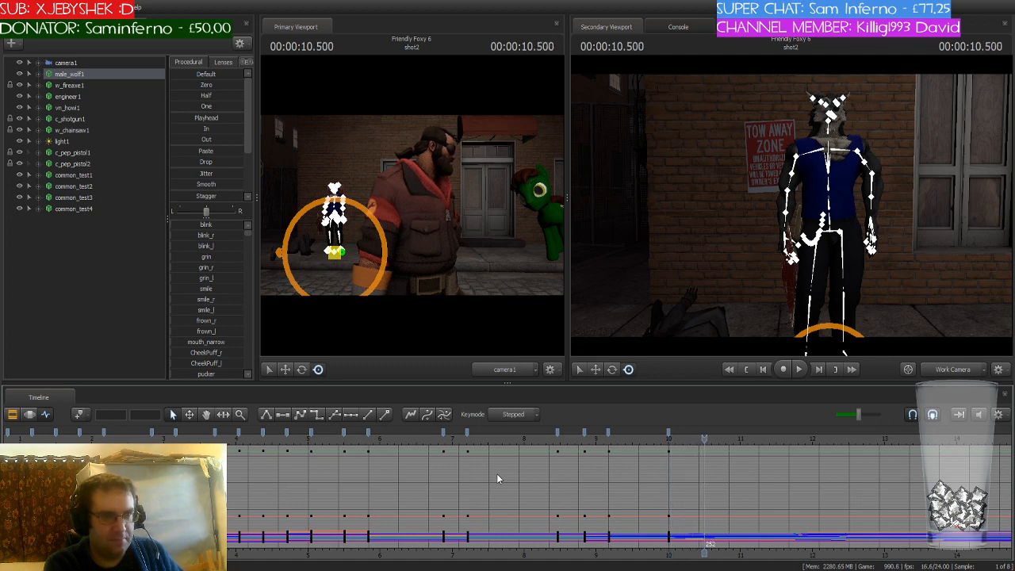
pyautogui.press('Right')
pyautogui.press('Left')
pyautogui.press('Left')
pyautogui.press('Left')
pyautogui.press('Left')
pyautogui.press('Left')
pyautogui.press('Left')
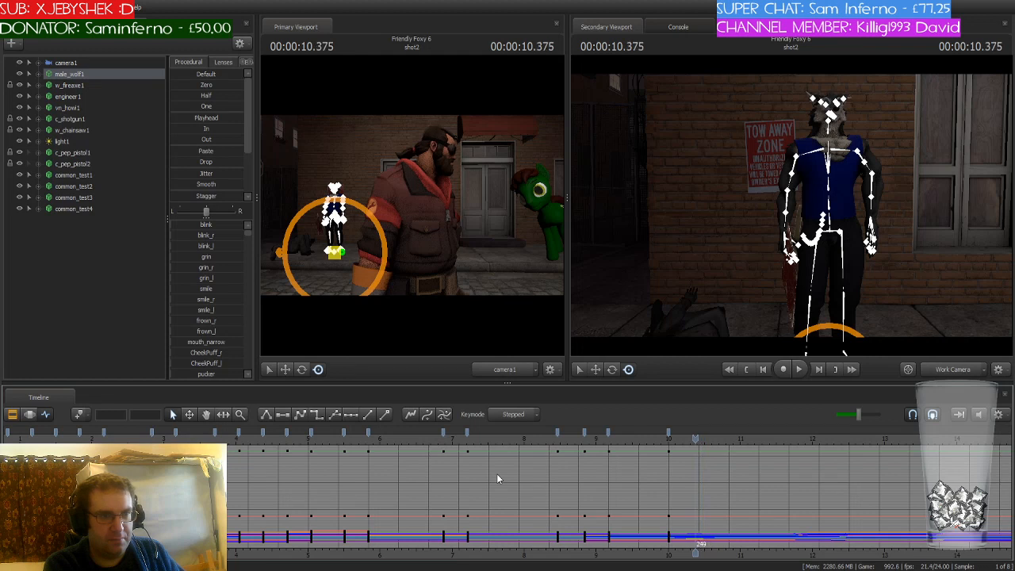
pyautogui.press('Right')
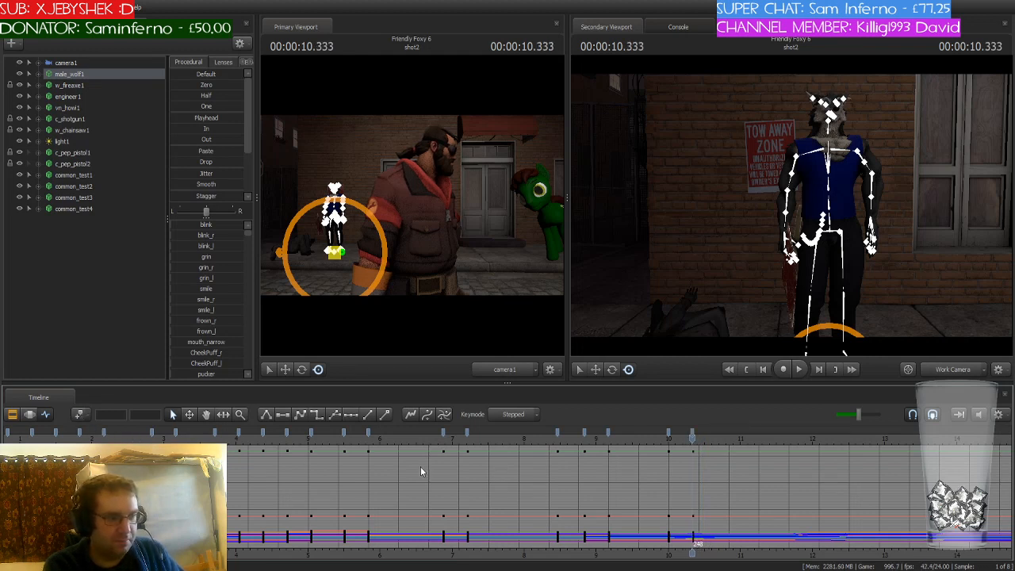
# Add another bookmarked keyframe to male_wolf1's standing pose at frame 257
pyautogui.press('Right')
pyautogui.press('Right')
pyautogui.press('Right')
pyautogui.press('Right')
pyautogui.press('Right')
pyautogui.press('Right')
pyautogui.press('Right')
pyautogui.press('Right')
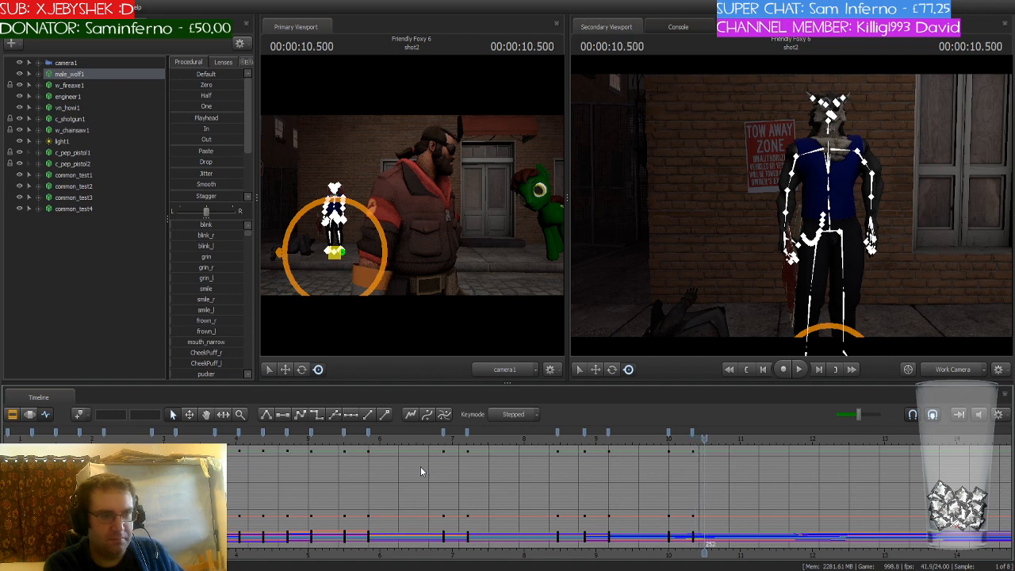
pyautogui.press('Right')
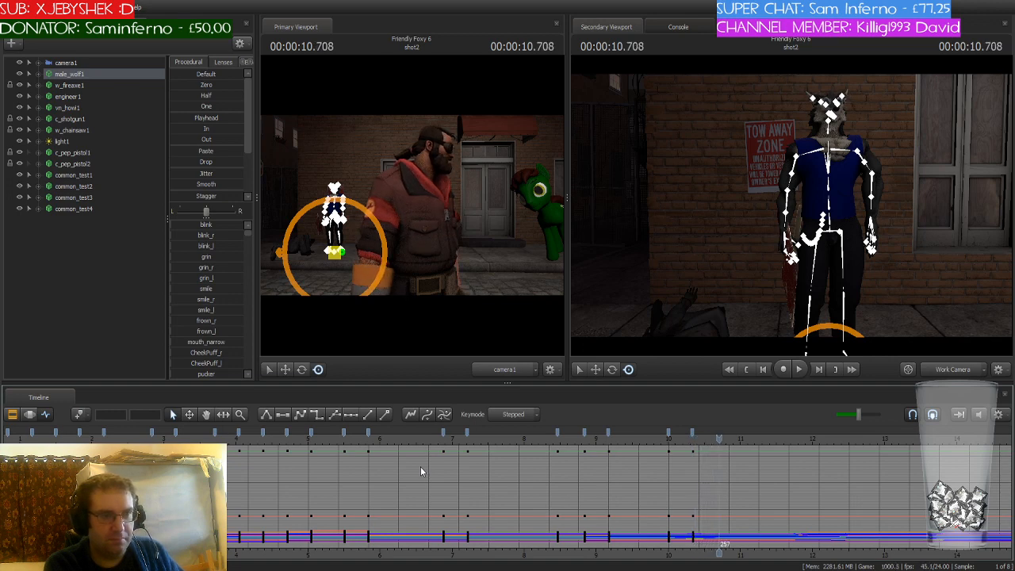
pyautogui.press('Left')
pyautogui.press('Right')
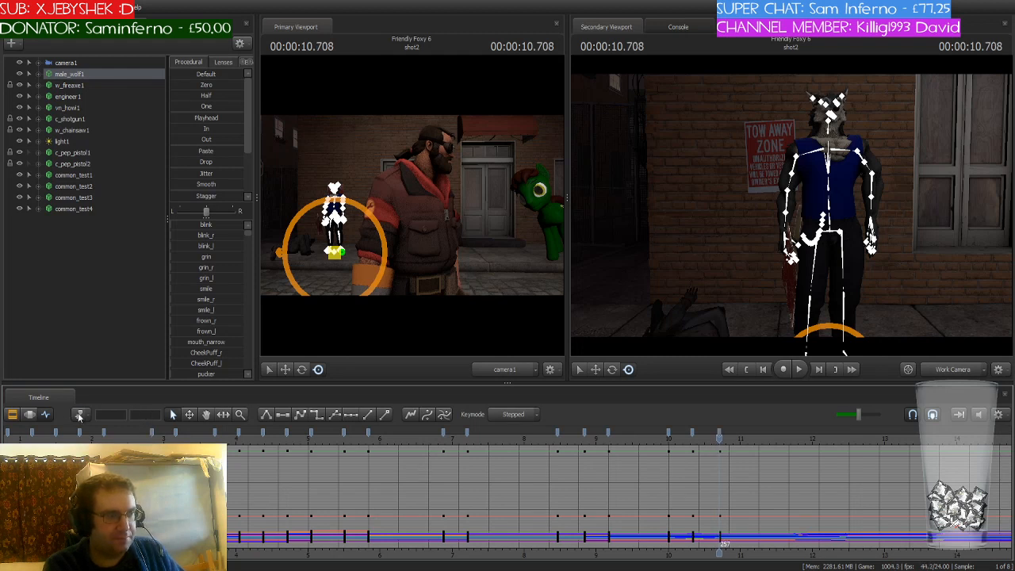
# Apply stepped tangents to male_wolf1's keys at frames 240 and 248
pyautogui.click(669, 439)
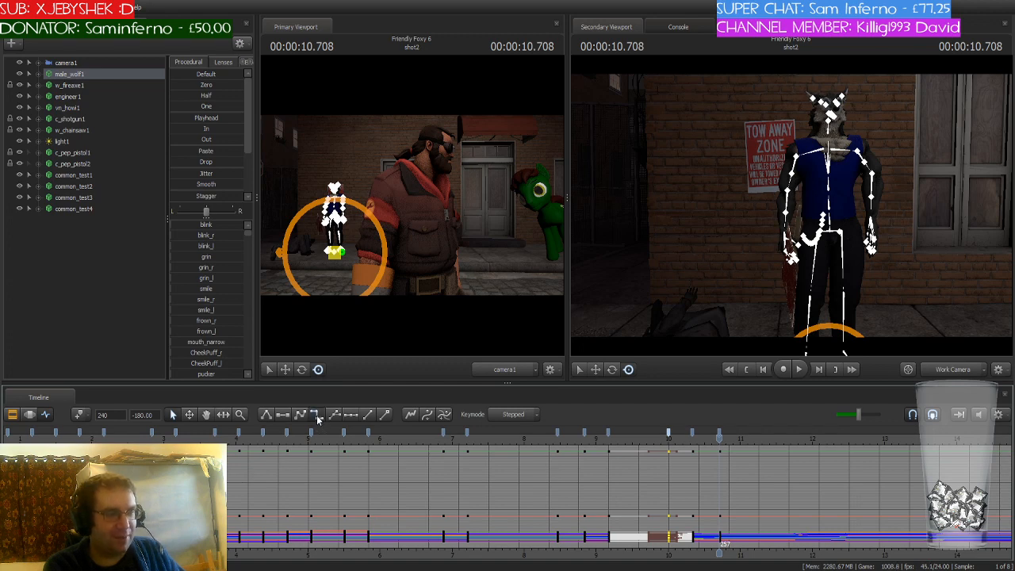
pyautogui.click(693, 434)
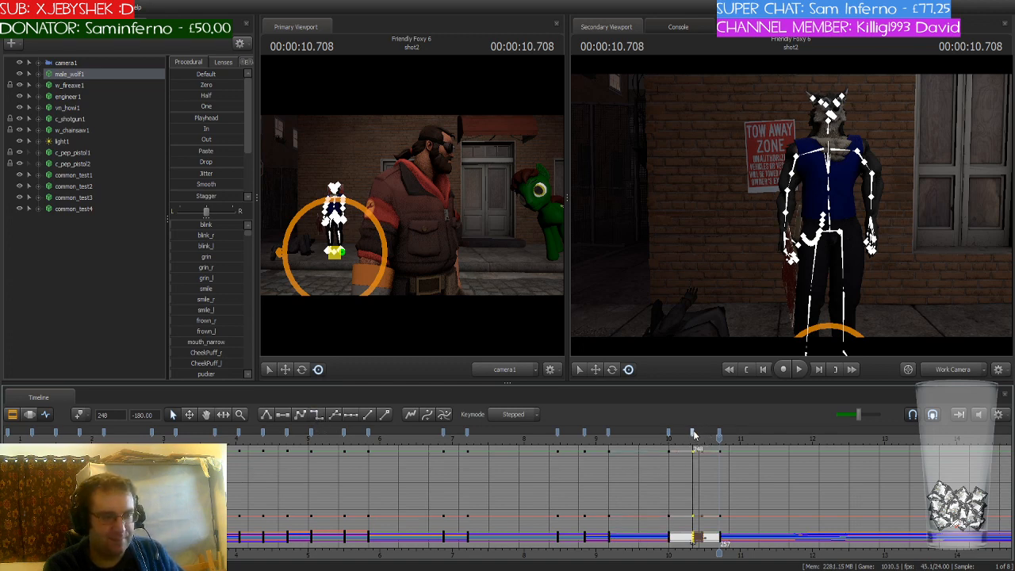
pyautogui.click(317, 418)
# Check the frames after 257 for the end of the wolf's standing pose and add a bookmarked keyframe to male_wolf1 at frame 280
pyautogui.press('Right')
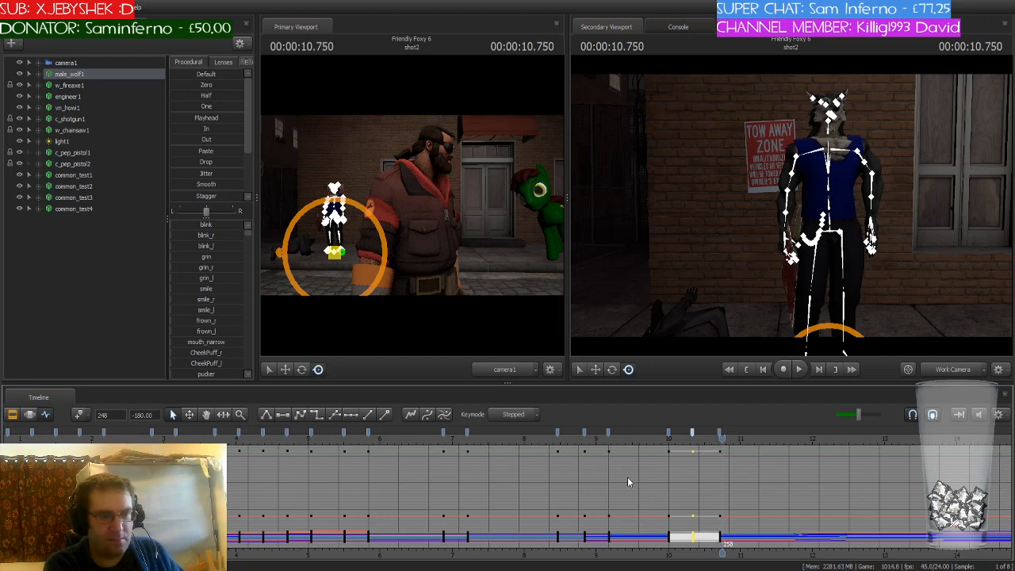
pyautogui.press('Right')
pyautogui.press('Right')
pyautogui.press('Right')
pyautogui.press('Right')
pyautogui.press('Right')
pyautogui.press('Right')
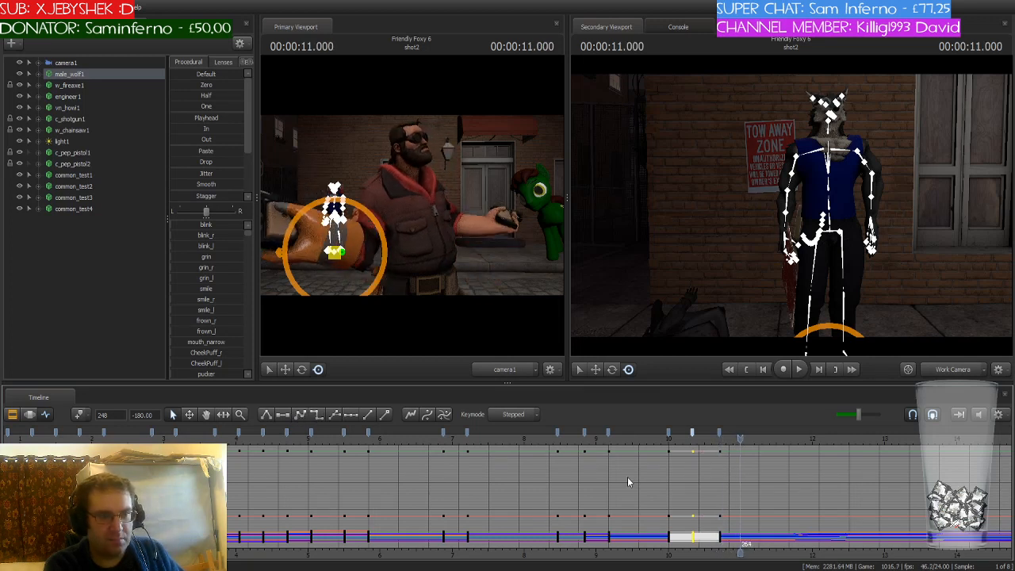
pyautogui.press('Left')
pyautogui.press('Left')
pyautogui.press('Left')
pyautogui.press('Left')
pyautogui.press('Left')
pyautogui.press('Left')
pyautogui.press('Left')
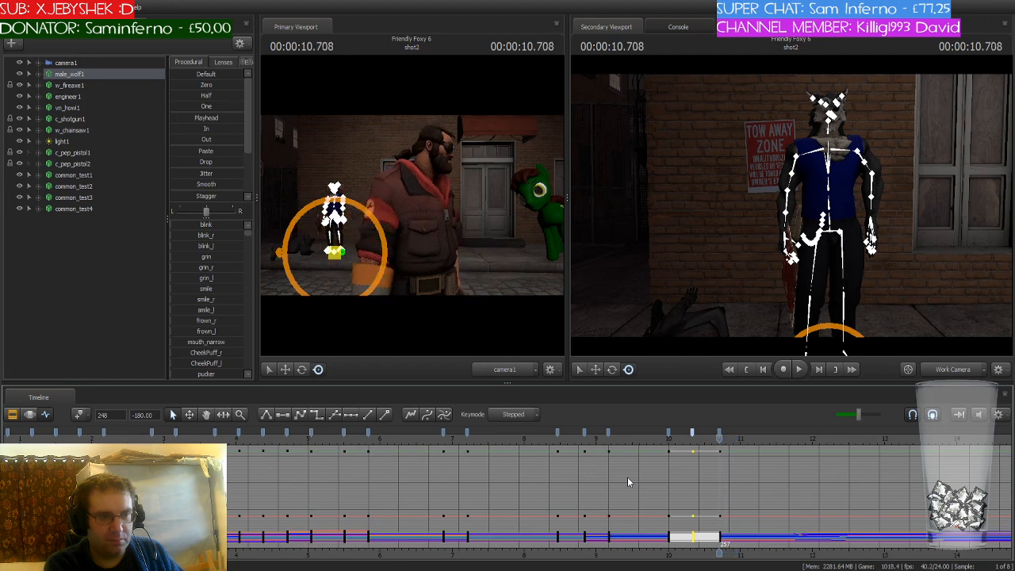
pyautogui.press('Right')
pyautogui.press('Right')
pyautogui.press('Right')
pyautogui.press('Right')
pyautogui.press('Right')
pyautogui.press('Right')
pyautogui.press('Right')
pyautogui.press('Right')
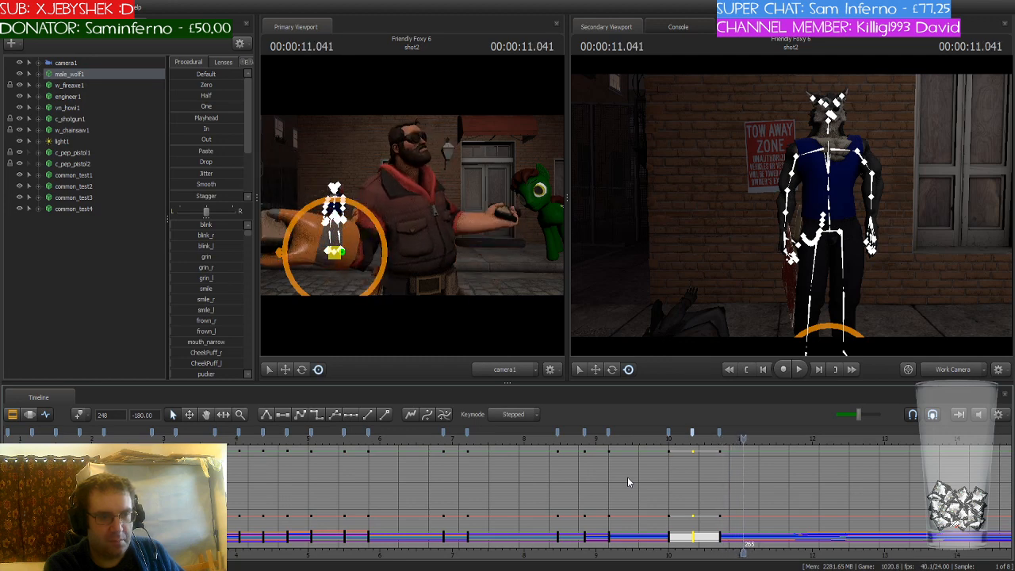
pyautogui.press('Right')
pyautogui.press('Right')
pyautogui.press('Right')
pyautogui.press('Right')
pyautogui.press('Right')
pyautogui.press('Right')
pyautogui.press('Right')
pyautogui.press('Right')
pyautogui.press('Right')
pyautogui.press('Right')
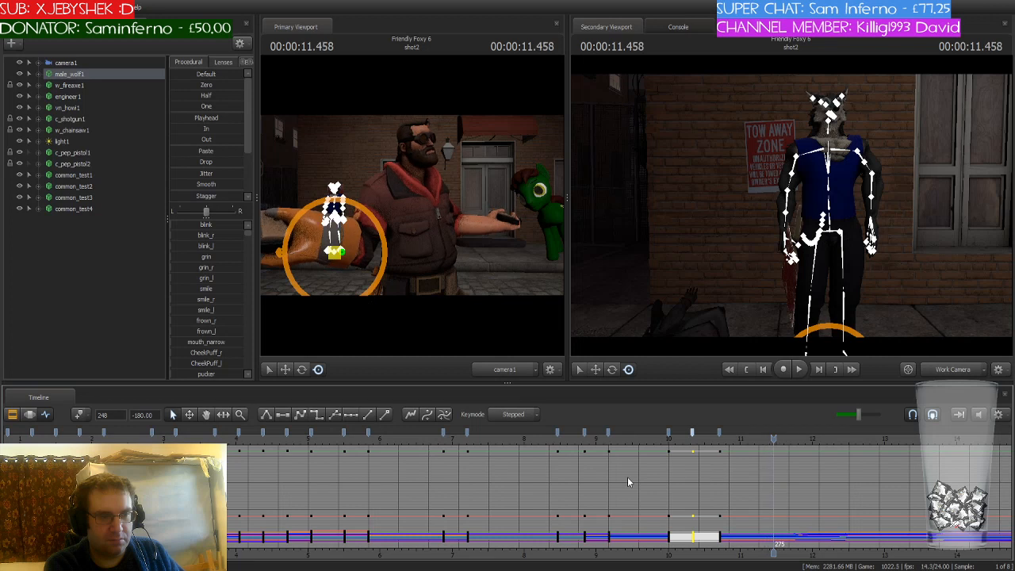
pyautogui.press('Right')
pyautogui.press('Right')
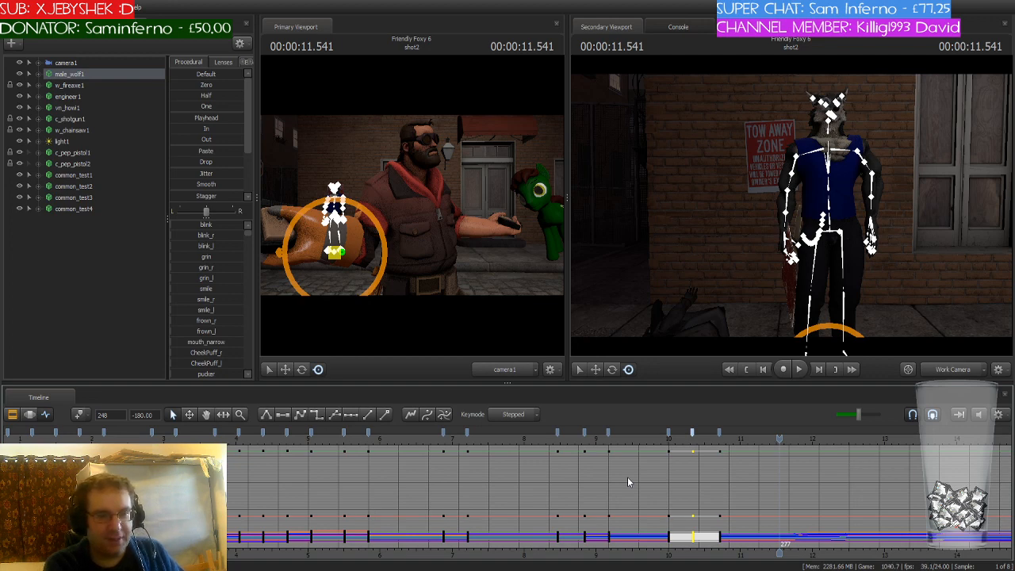
pyautogui.press('Right')
pyautogui.press('Right')
pyautogui.press('Right')
pyautogui.press('Right')
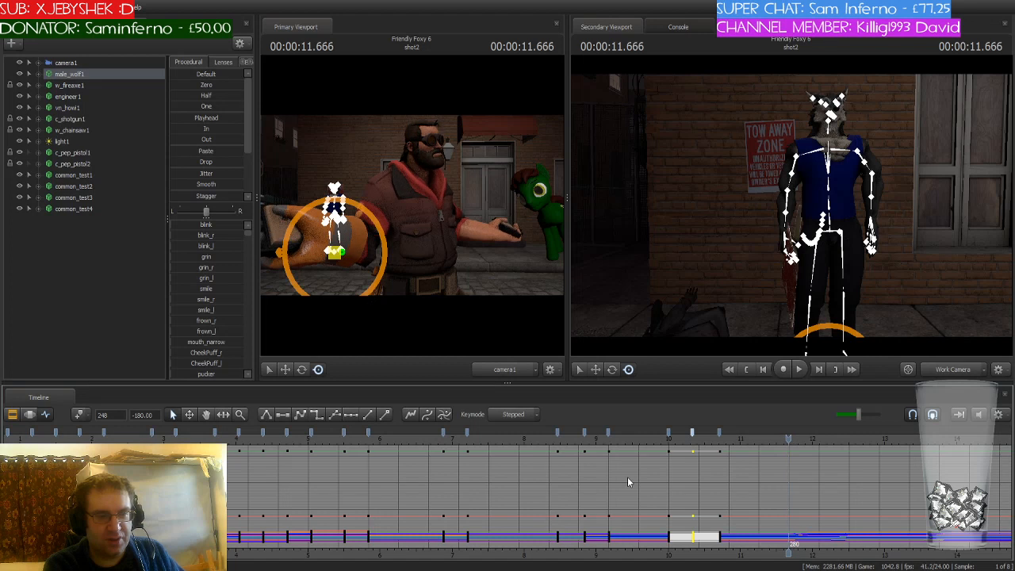
pyautogui.press('Right')
pyautogui.press('Left')
pyautogui.press('Left')
pyautogui.press('Left')
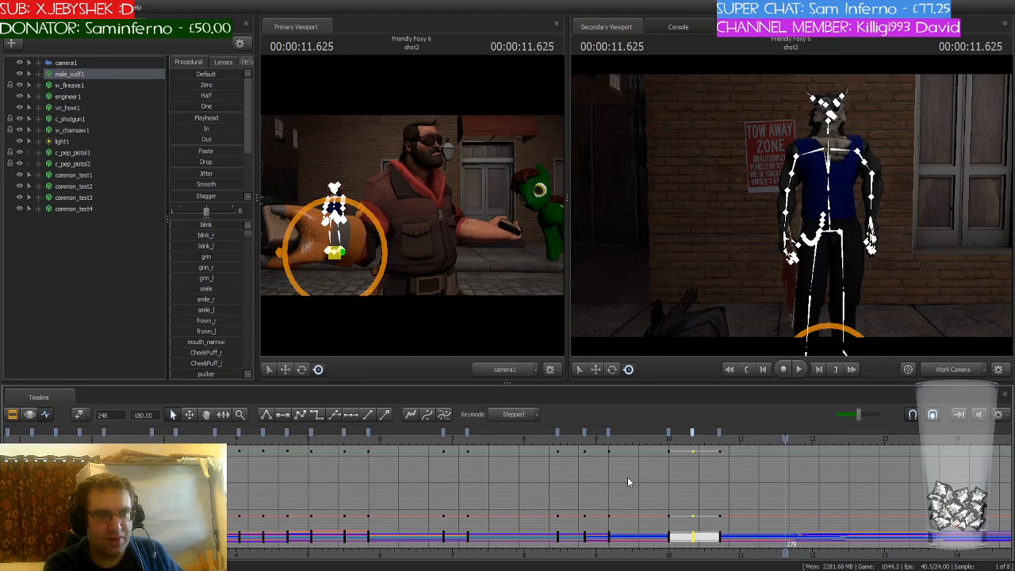
pyautogui.press('Right')
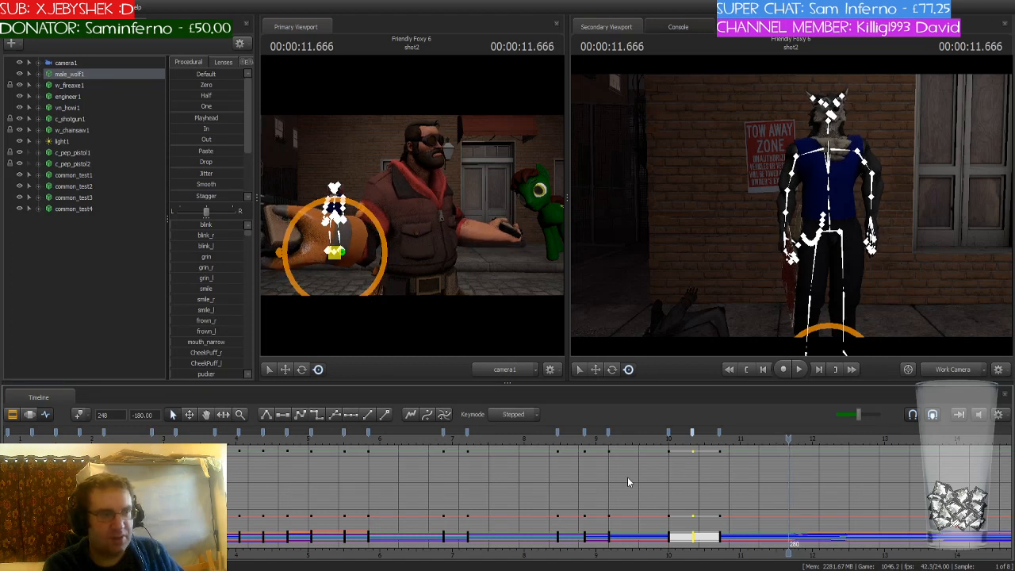
pyautogui.click(79, 415)
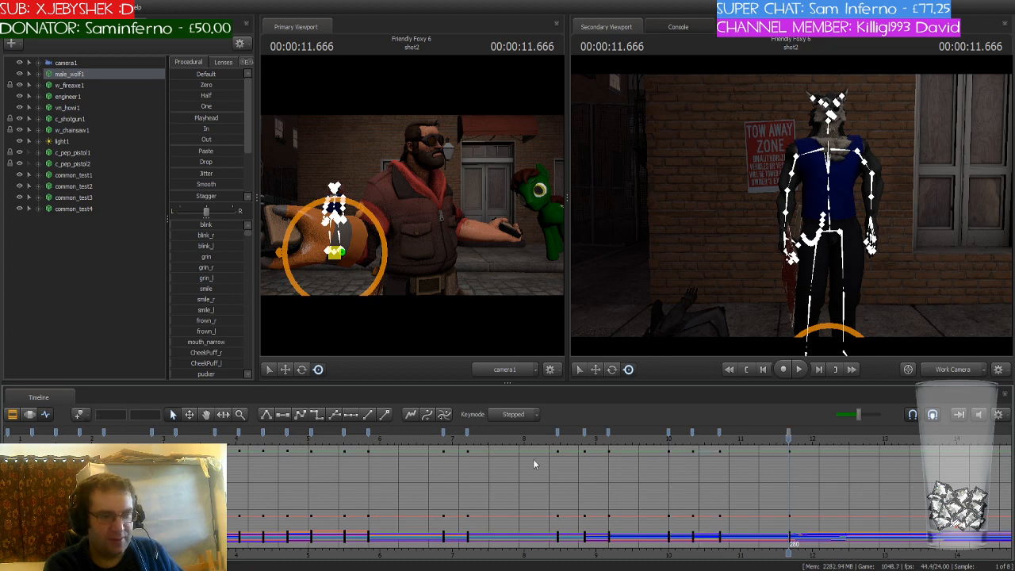
# Add a bookmarked keyframe to male_wolf1 at frame 288, where the wolf stands with his head turned and arms at his sides
pyautogui.press('Right')
pyautogui.press('Right')
pyautogui.press('Right')
pyautogui.press('Right')
pyautogui.press('Right')
pyautogui.press('Right')
pyautogui.press('Right')
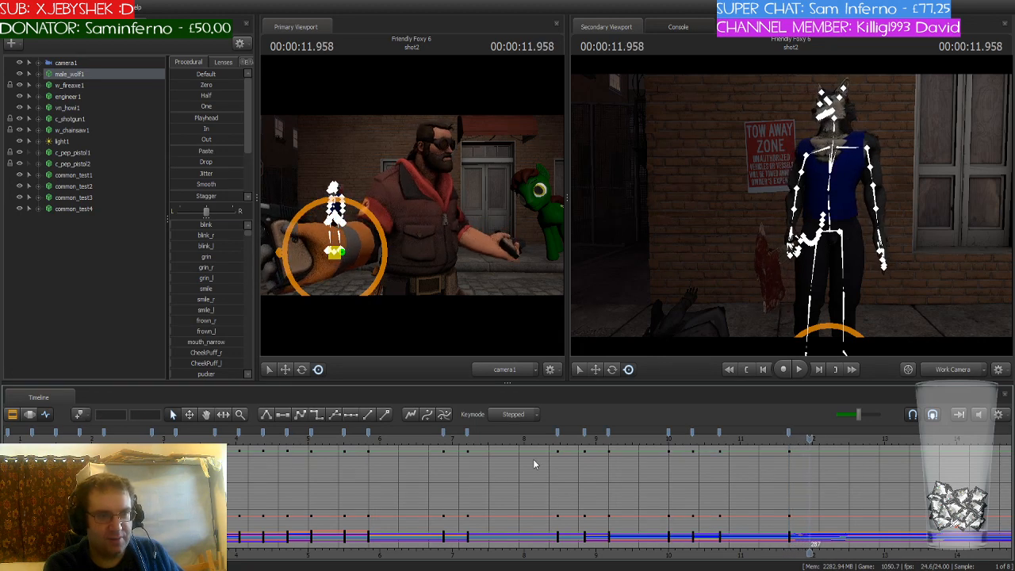
pyautogui.press('Right')
pyautogui.press('Right')
pyautogui.press('Right')
pyautogui.press('Left')
pyautogui.press('Left')
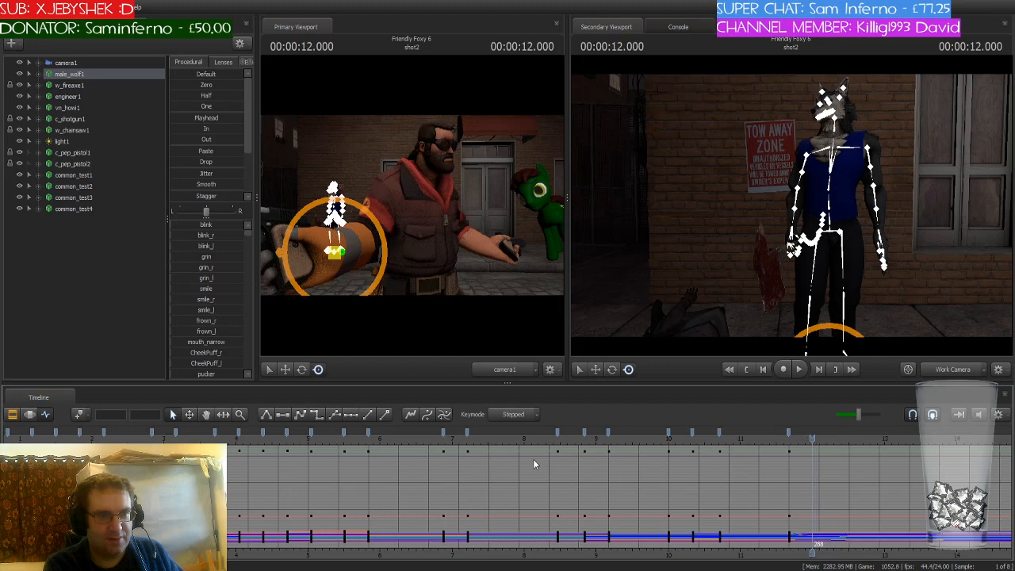
pyautogui.press('Left')
pyautogui.press('Right')
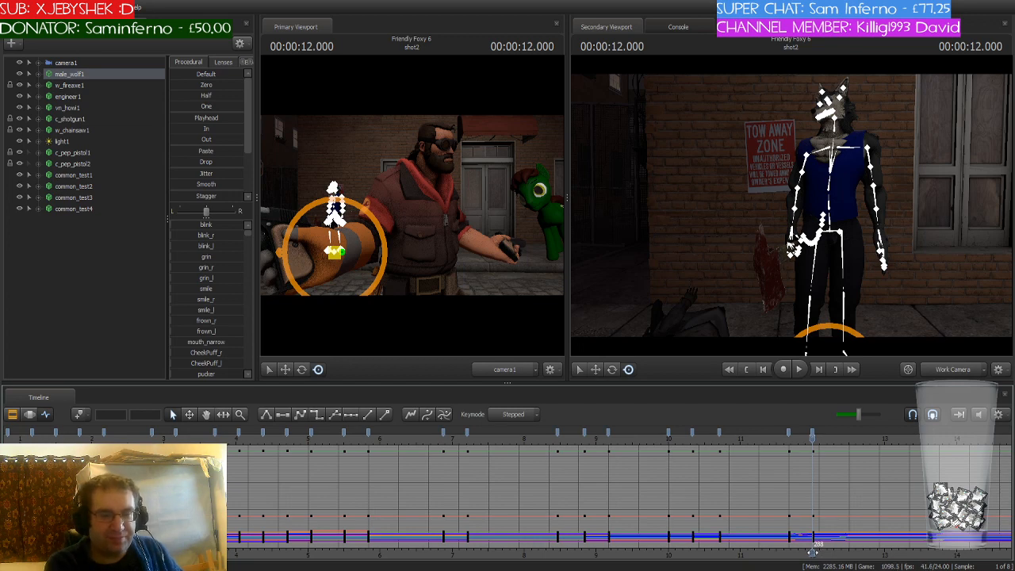
# Check the frames after 288 for the start of the axe swing and add a bookmarked keyframe to male_wolf1 at frame 292
pyautogui.moveTo(821, 547); pyautogui.dragTo(623, 537, button='middle')
pyautogui.scroll(2, 625, 491)
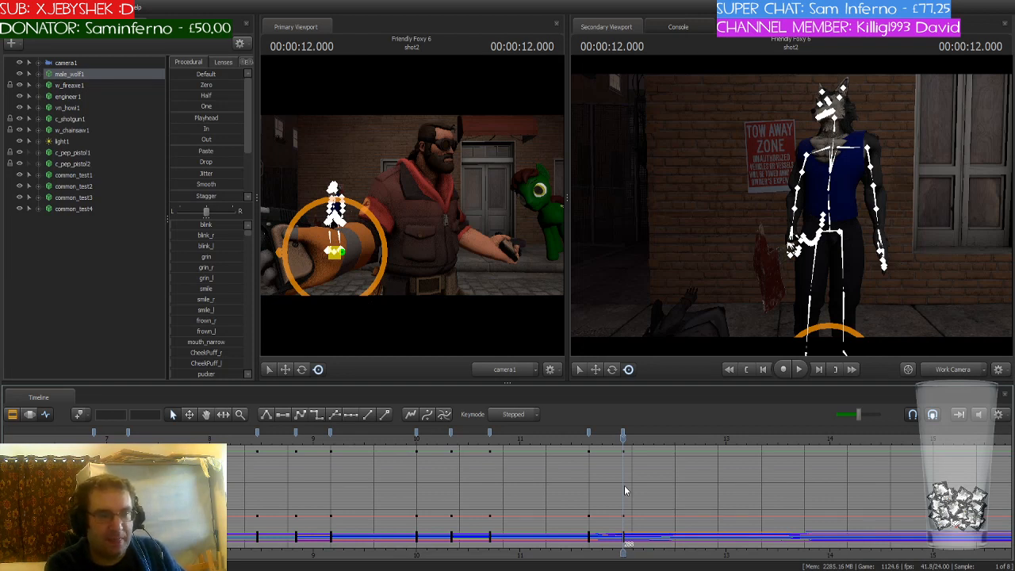
pyautogui.press('space')
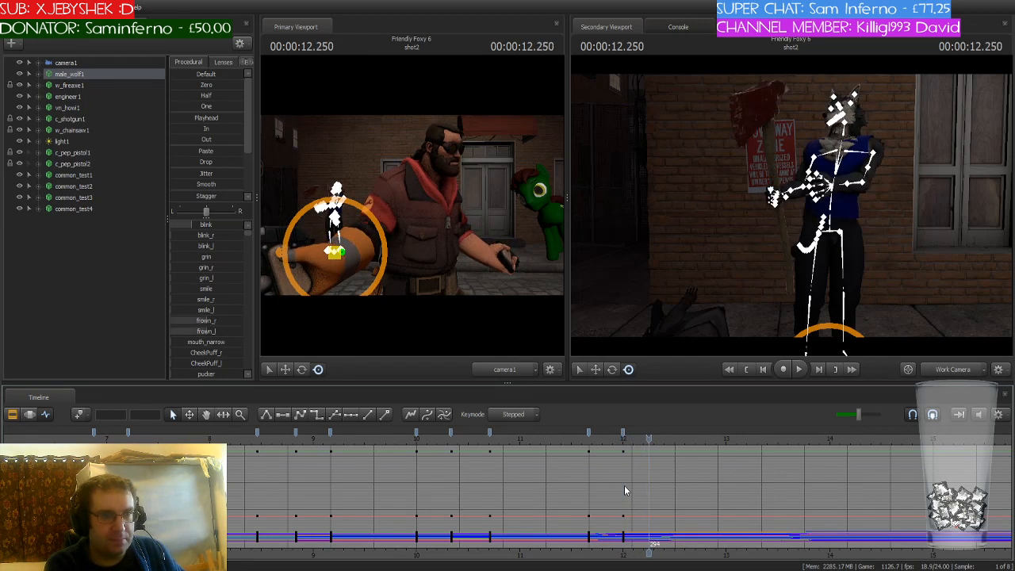
pyautogui.press('Left')
pyautogui.press('Left')
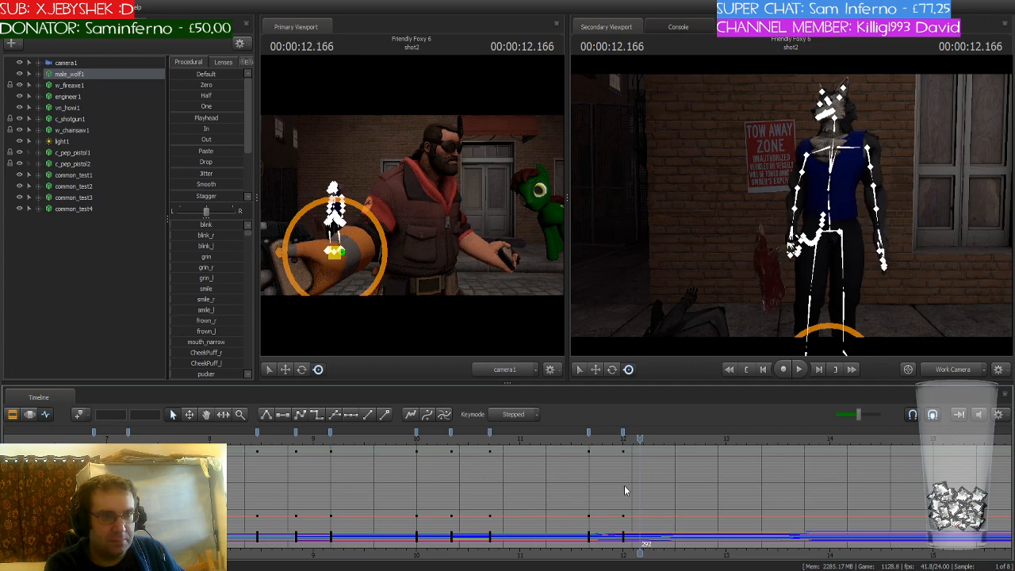
pyautogui.press('Left')
pyautogui.press('Right')
pyautogui.press('Right')
pyautogui.press('Left')
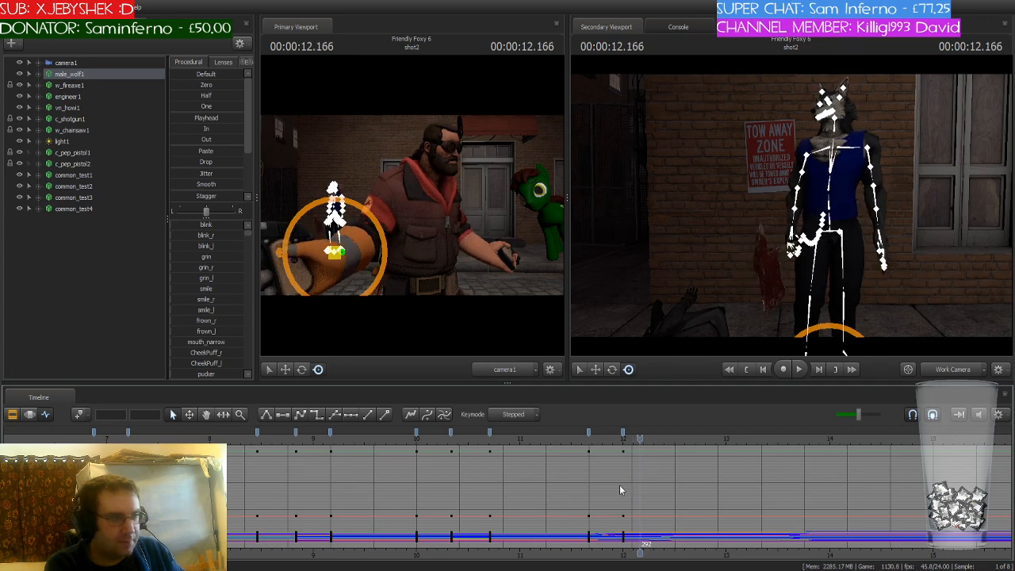
pyautogui.click(79, 418)
# Add a bookmarked keyframe to male_wolf1 at frame 296, where the axe is raised overhead
pyautogui.press('Right')
pyautogui.press('Right')
pyautogui.press('Right')
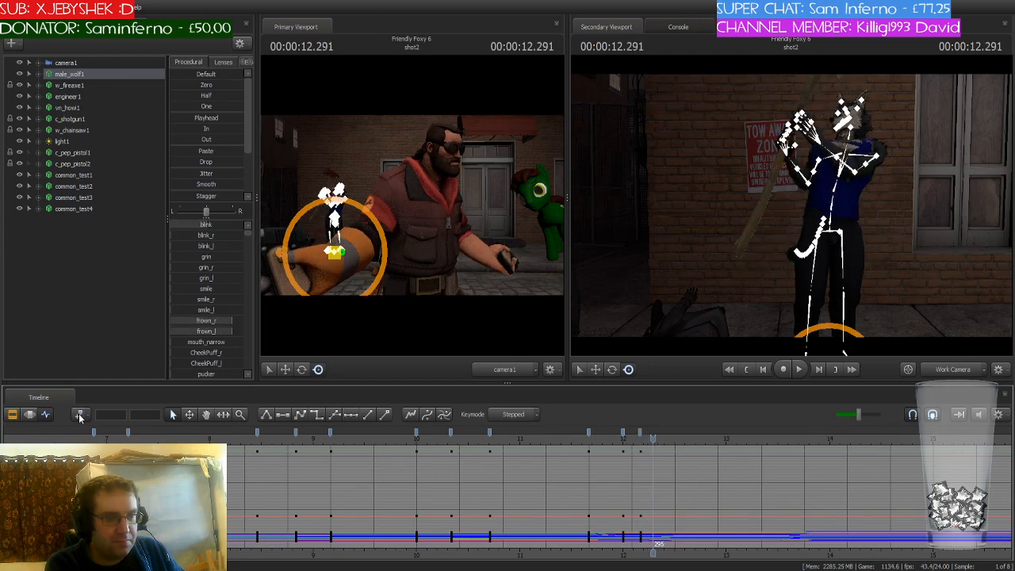
pyautogui.press('Right')
pyautogui.press('Right')
pyautogui.press('Left')
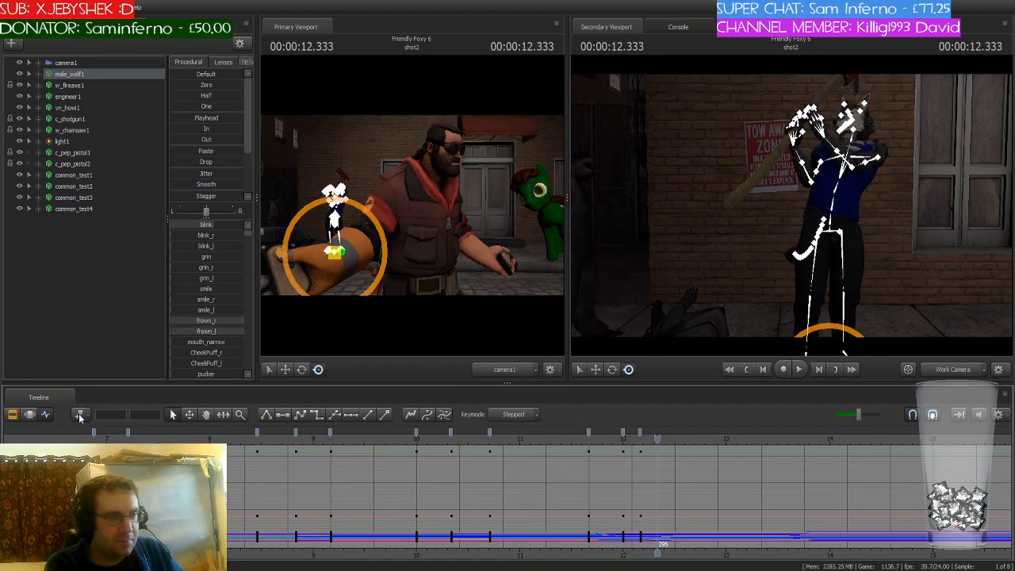
# Add a bookmarked keyframe to male_wolf1 at frame 300, where the axe lands on the kneeling victim's head
pyautogui.press('Right')
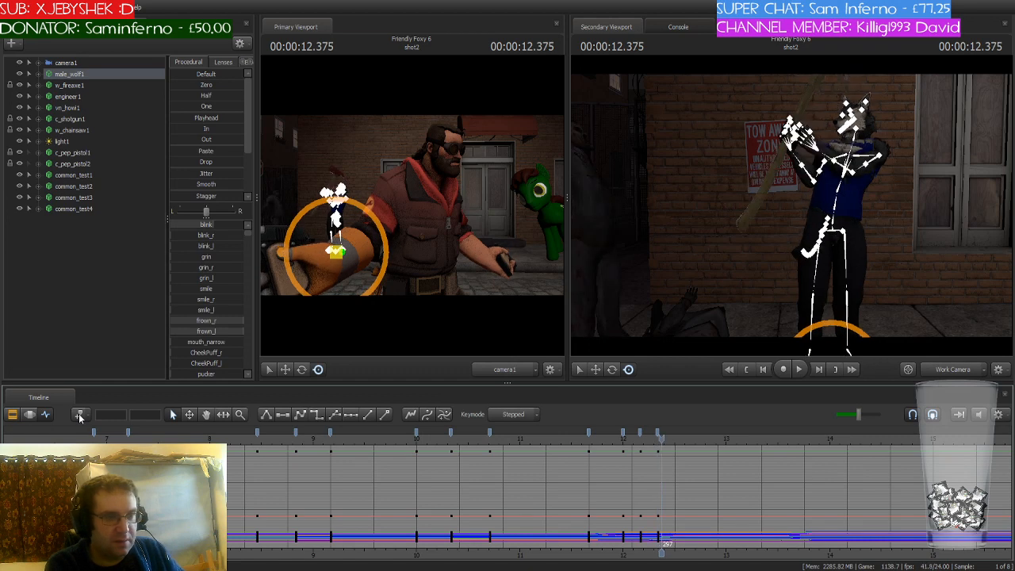
pyautogui.press('Right')
pyautogui.press('Right')
pyautogui.press('Right')
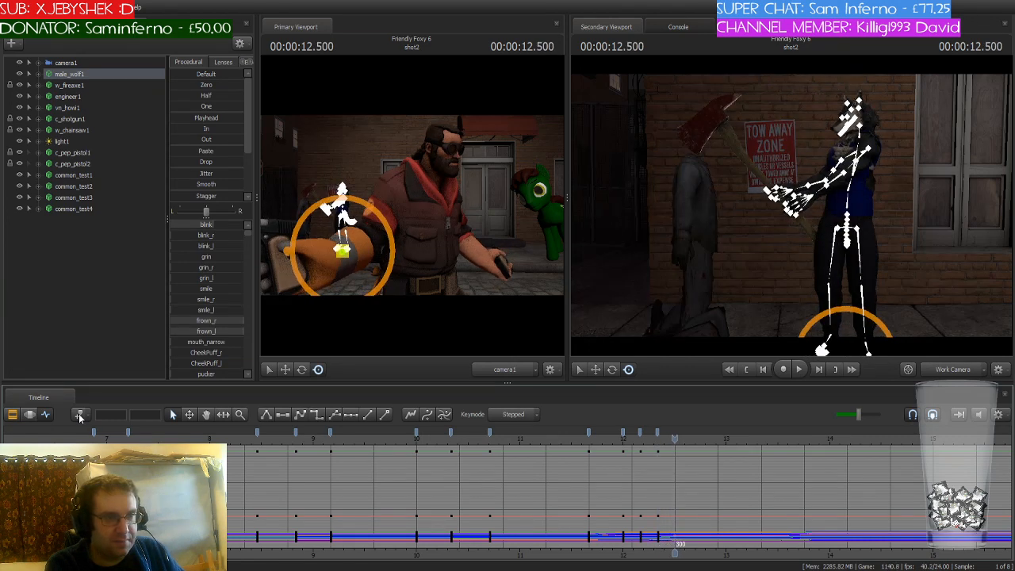
pyautogui.press('Right')
pyautogui.press('Left')
pyautogui.press('Left')
pyautogui.press('Right')
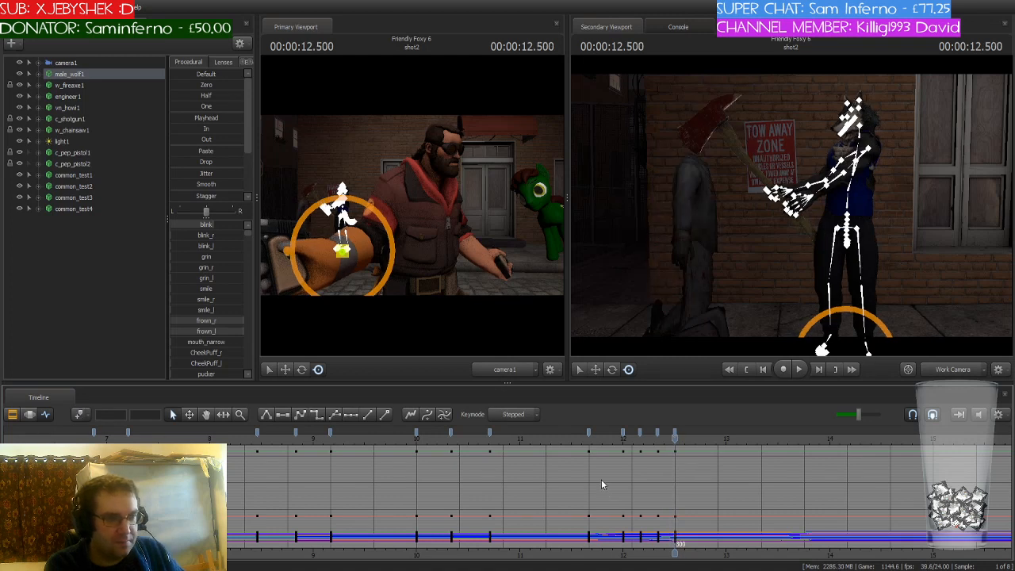
# Apply stepped tangents to male_wolf1's keys at frames 280, 288, 292 and 296
pyautogui.click(588, 436)
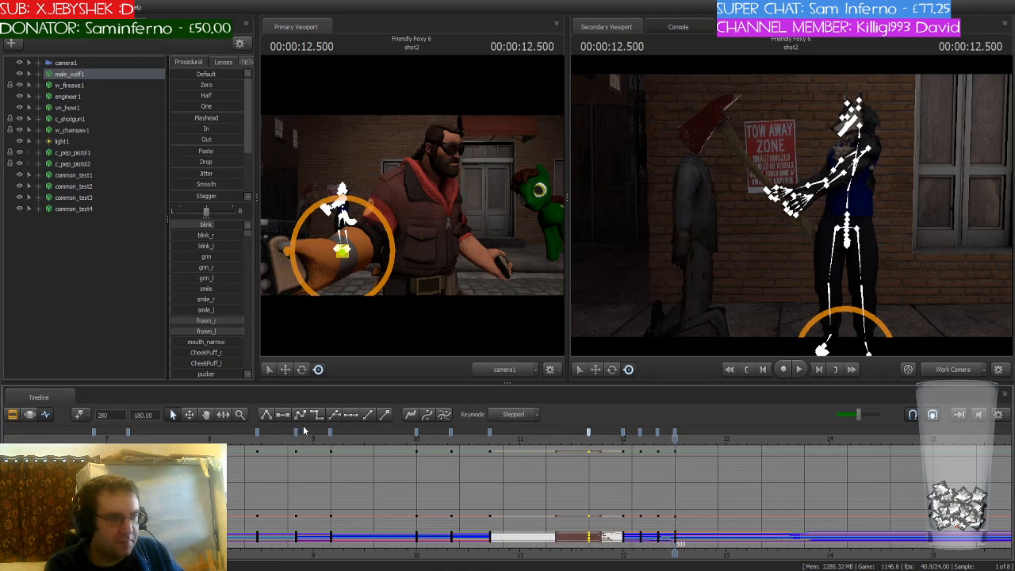
pyautogui.click(317, 414)
pyautogui.click(623, 435)
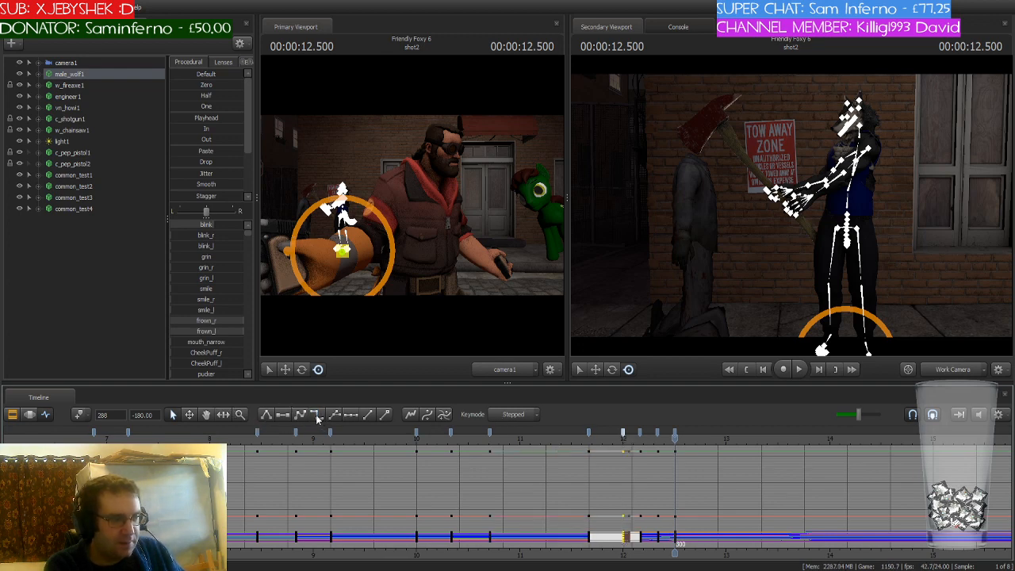
pyautogui.click(641, 434)
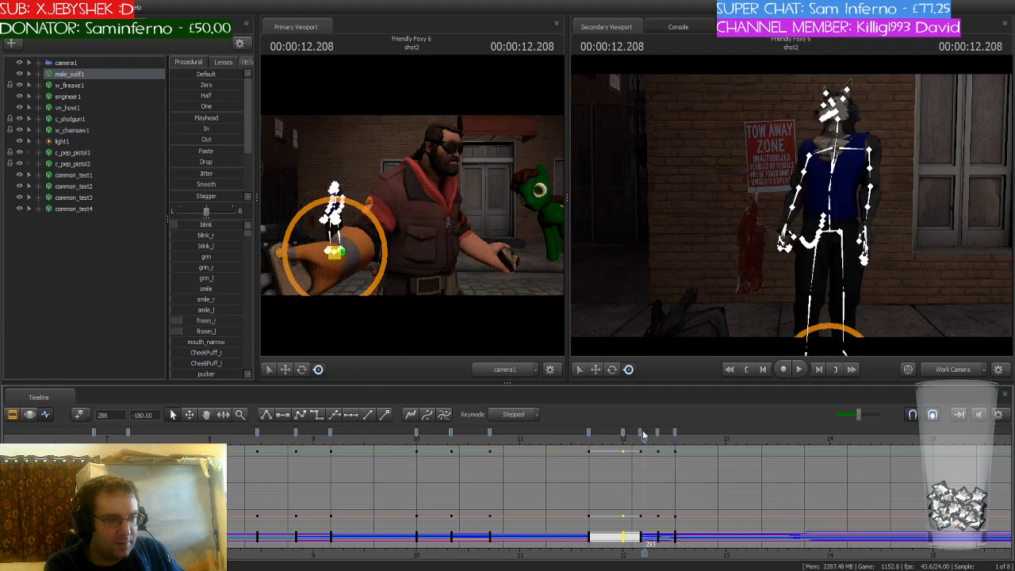
pyautogui.click(643, 435)
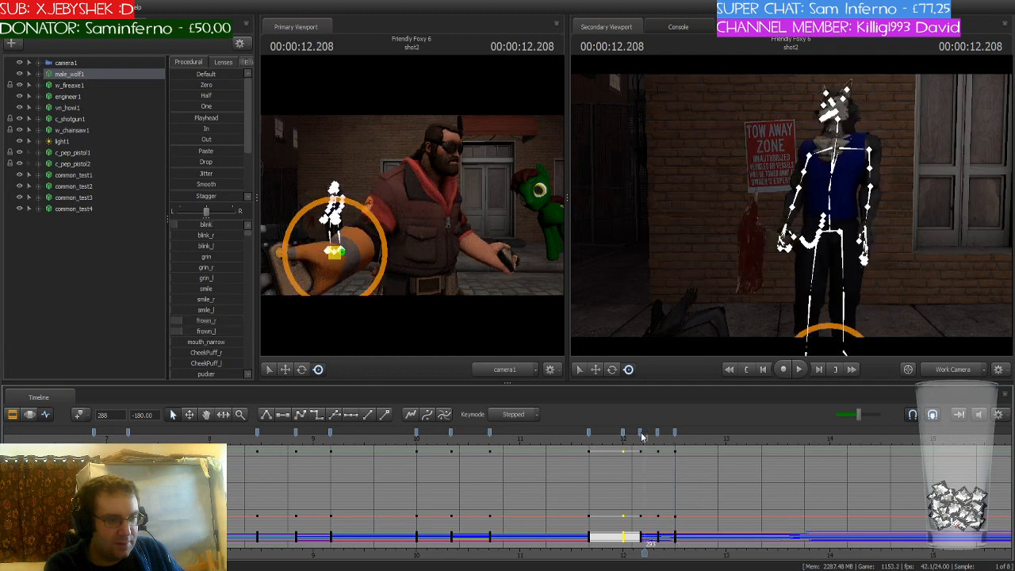
pyautogui.click(316, 414)
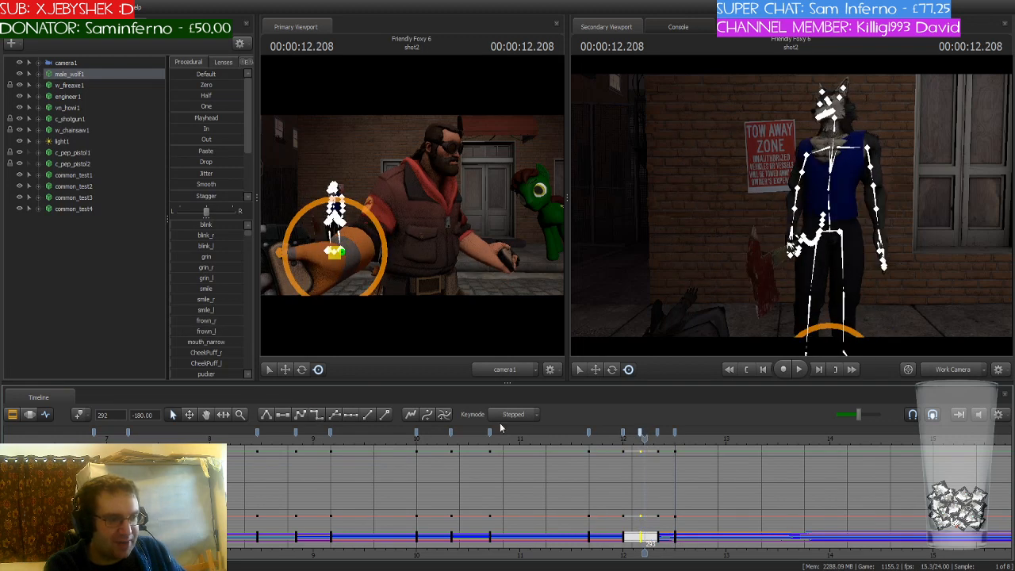
pyautogui.click(657, 434)
pyautogui.click(318, 414)
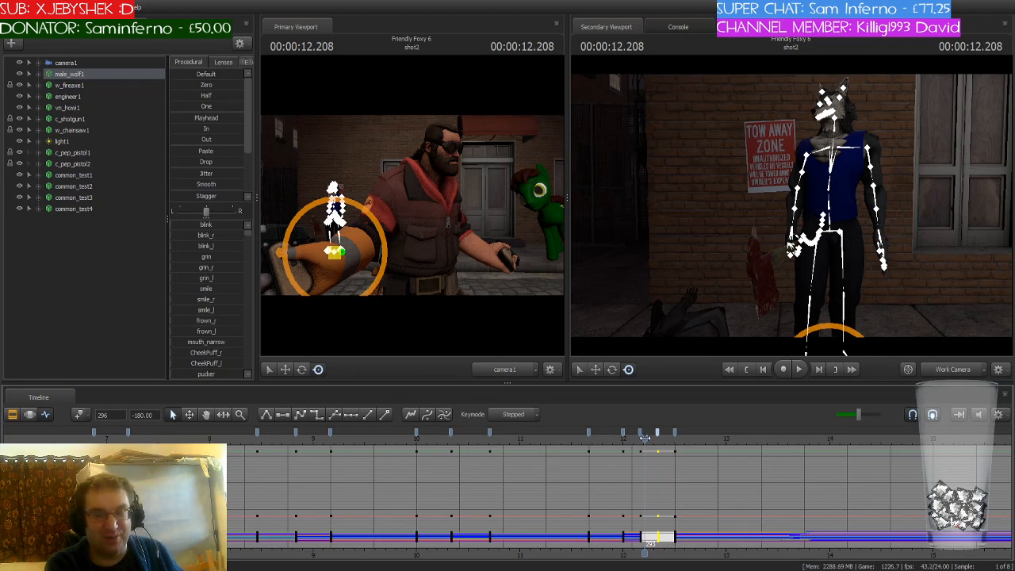
# Add bookmarked keyframes to male_wolf1 at frames 324 and 332, and apply stepped tangents to the key at frame 324
pyautogui.moveTo(645, 438); pyautogui.dragTo(778, 446)
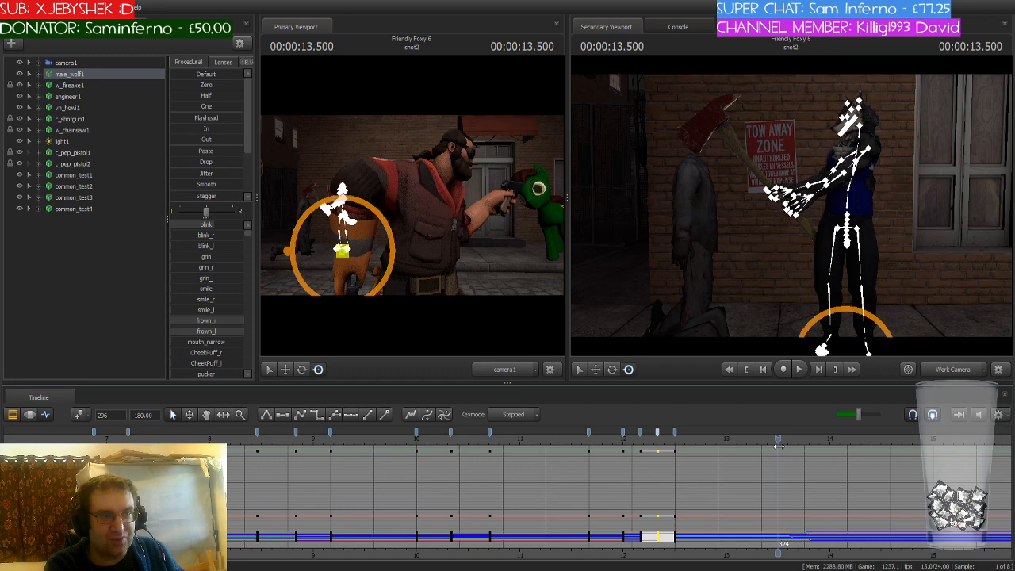
pyautogui.click(79, 415)
pyautogui.press('Right')
pyautogui.press('Right')
pyautogui.press('Right')
pyautogui.press('Right')
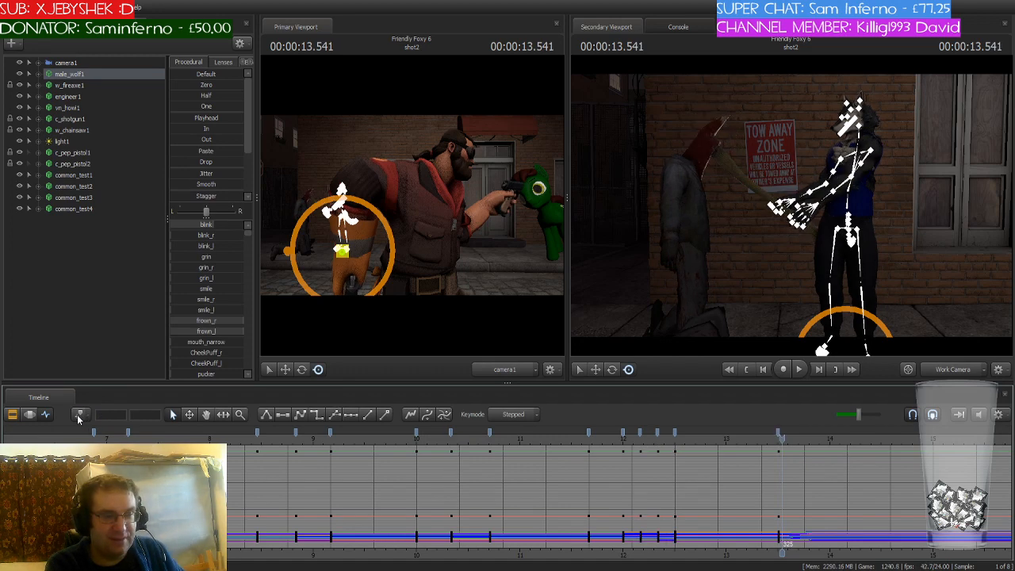
pyautogui.press('Right')
pyautogui.press('Right')
pyautogui.press('Right')
pyautogui.press('Right')
pyautogui.press('Right')
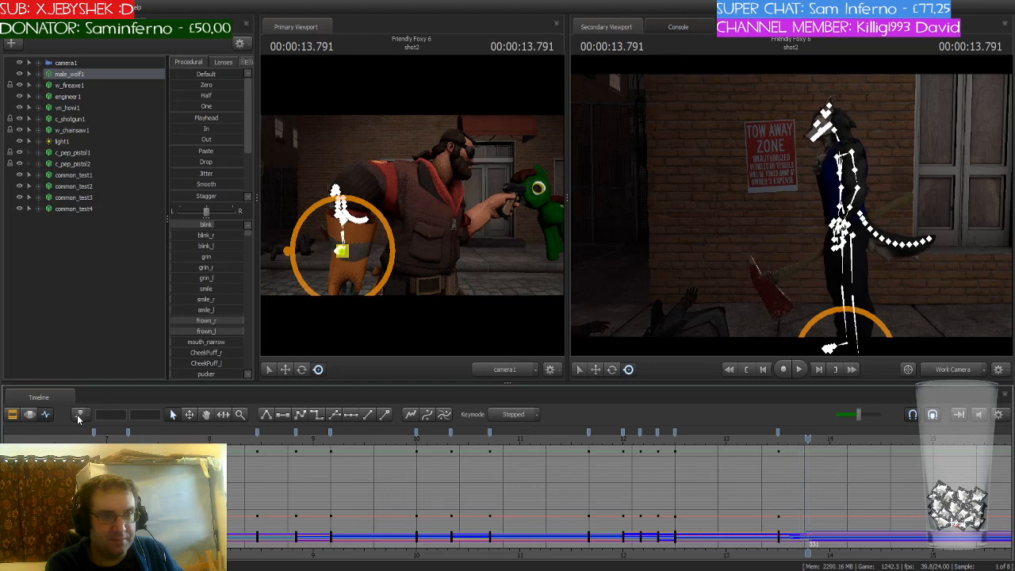
pyautogui.press('Left')
pyautogui.press('Left')
pyautogui.press('Right')
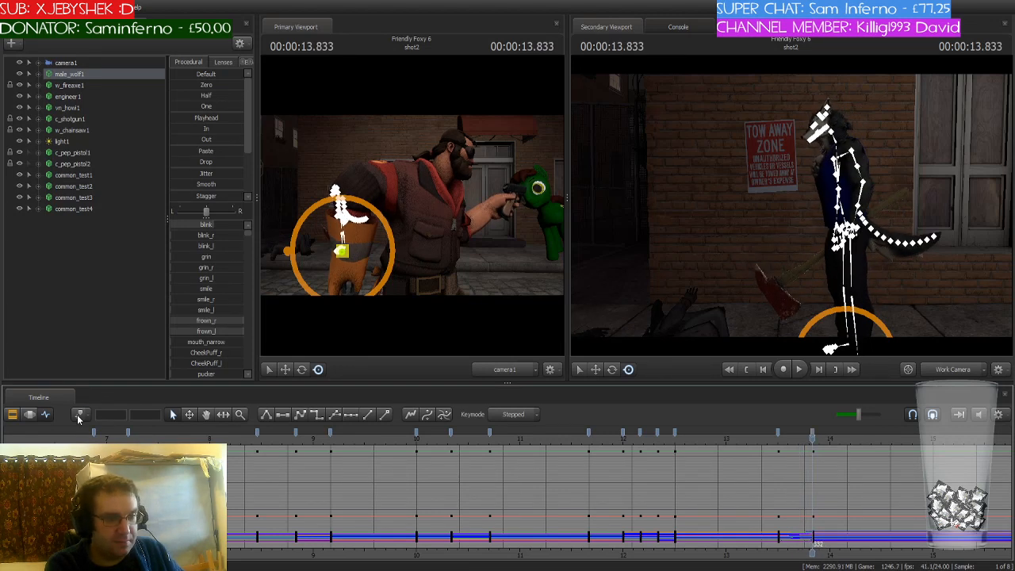
pyautogui.click(779, 431)
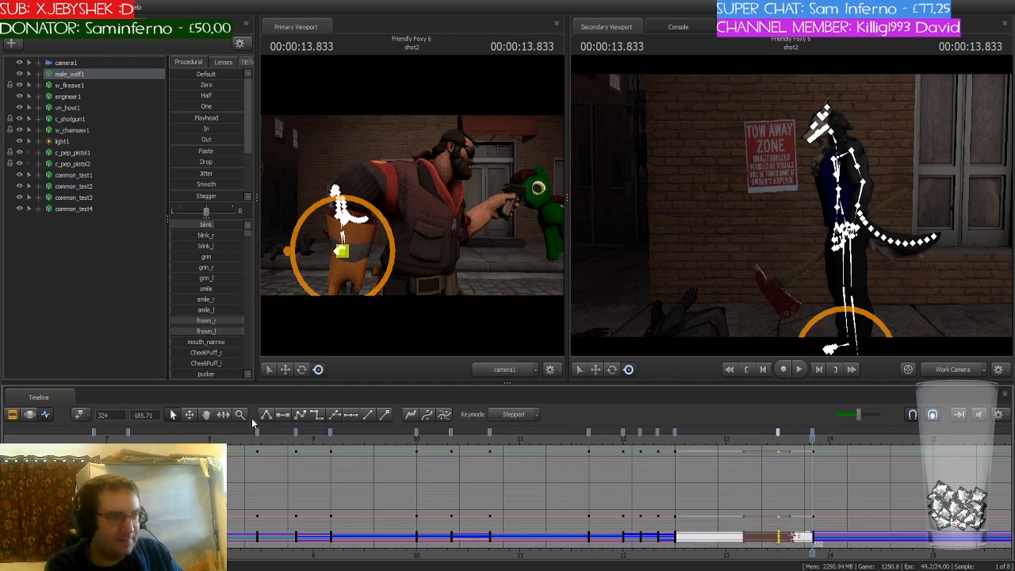
pyautogui.click(317, 414)
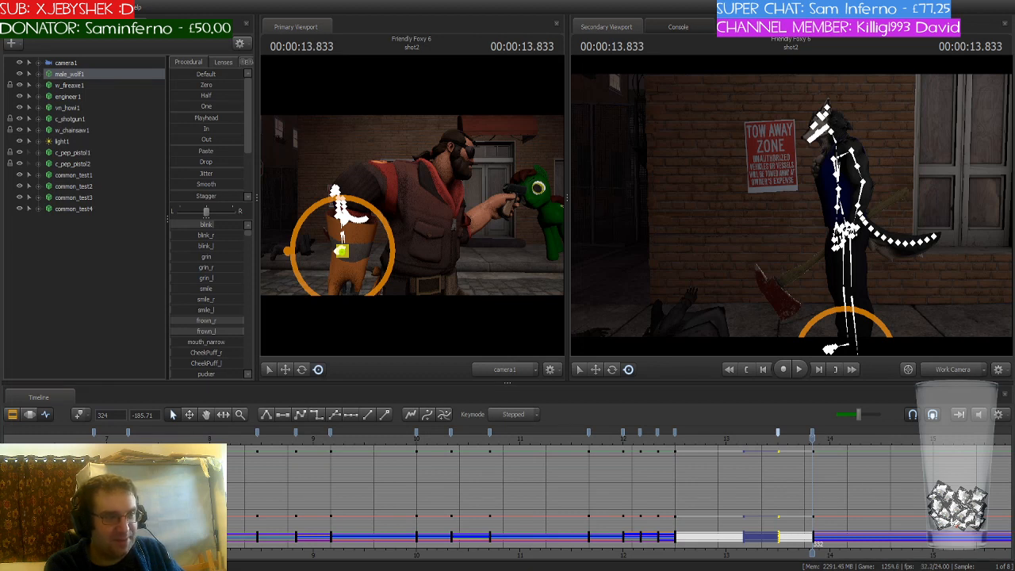
# Check the frames after 332 for the end of the wolf's lowered-axe pose and add a bookmarked keyframe to male_wolf1 at frame 372
pyautogui.scroll(-2, 814, 547)
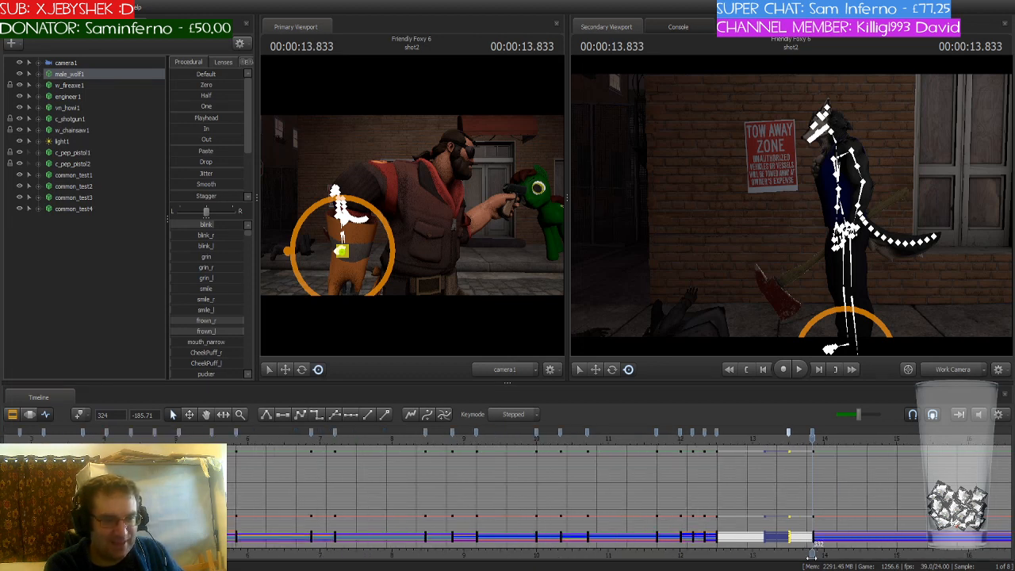
pyautogui.moveTo(818, 552); pyautogui.dragTo(598, 536, button='middle')
pyautogui.scroll(-3, 604, 532)
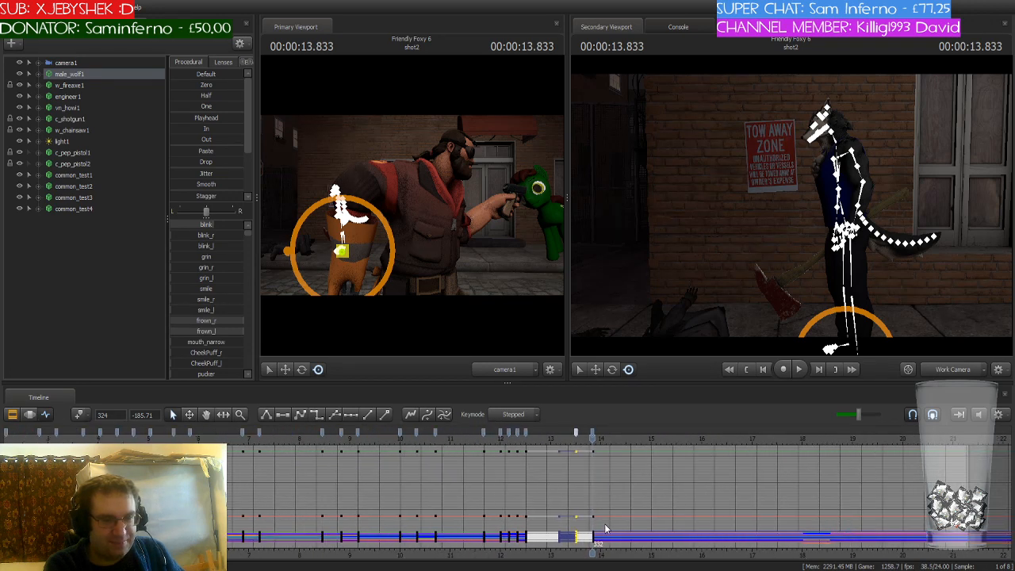
pyautogui.press('Right')
pyautogui.press('Right')
pyautogui.press('Right')
pyautogui.press('Right')
pyautogui.press('Right')
pyautogui.press('Right')
pyautogui.press('Right')
pyautogui.press('Right')
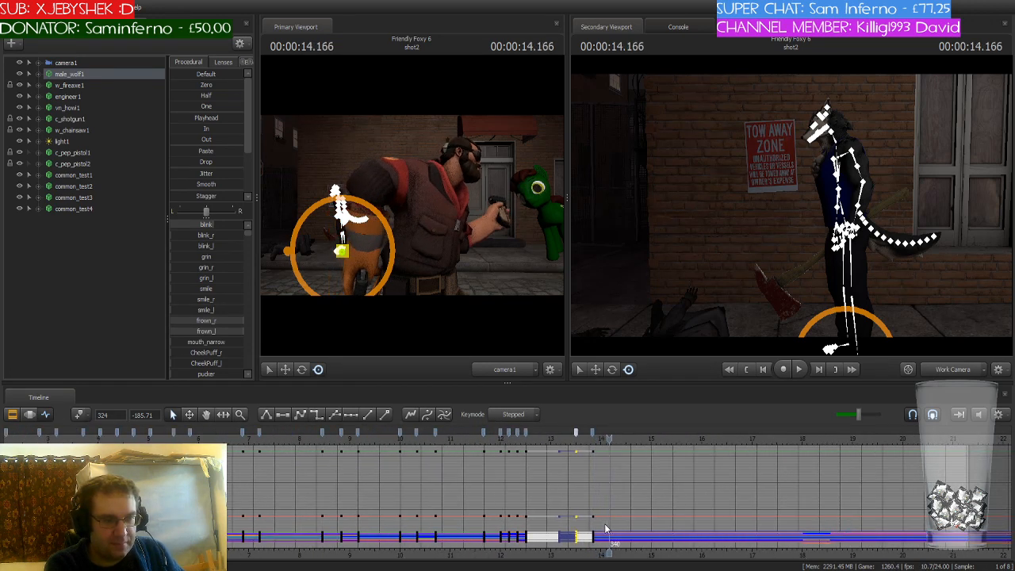
pyautogui.press('Right')
pyautogui.press('Right')
pyautogui.press('Right')
pyautogui.press('Right')
pyautogui.press('Right')
pyautogui.press('Right')
pyautogui.press('Right')
pyautogui.press('Right')
pyautogui.press('Right')
pyautogui.press('Right')
pyautogui.press('Right')
pyautogui.press('Right')
pyautogui.press('Right')
pyautogui.press('Right')
pyautogui.press('Right')
pyautogui.press('Right')
pyautogui.press('Right')
pyautogui.press('Right')
pyautogui.press('Right')
pyautogui.press('Right')
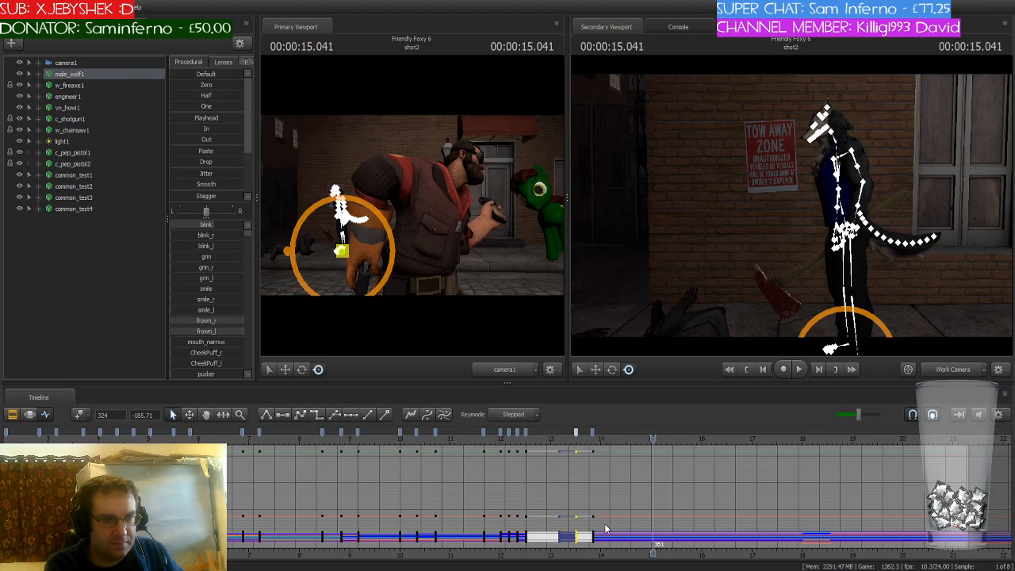
pyautogui.press('Right')
pyautogui.press('Right')
pyautogui.press('Right')
pyautogui.press('Right')
pyautogui.press('Right')
pyautogui.press('Right')
pyautogui.press('Right')
pyautogui.press('Right')
pyautogui.press('Right')
pyautogui.press('Right')
pyautogui.press('Right')
pyautogui.press('Right')
pyautogui.press('Right')
pyautogui.press('Right')
pyautogui.press('Right')
pyautogui.press('Right')
pyautogui.press('Right')
pyautogui.press('Right')
pyautogui.press('Right')
pyautogui.press('Right')
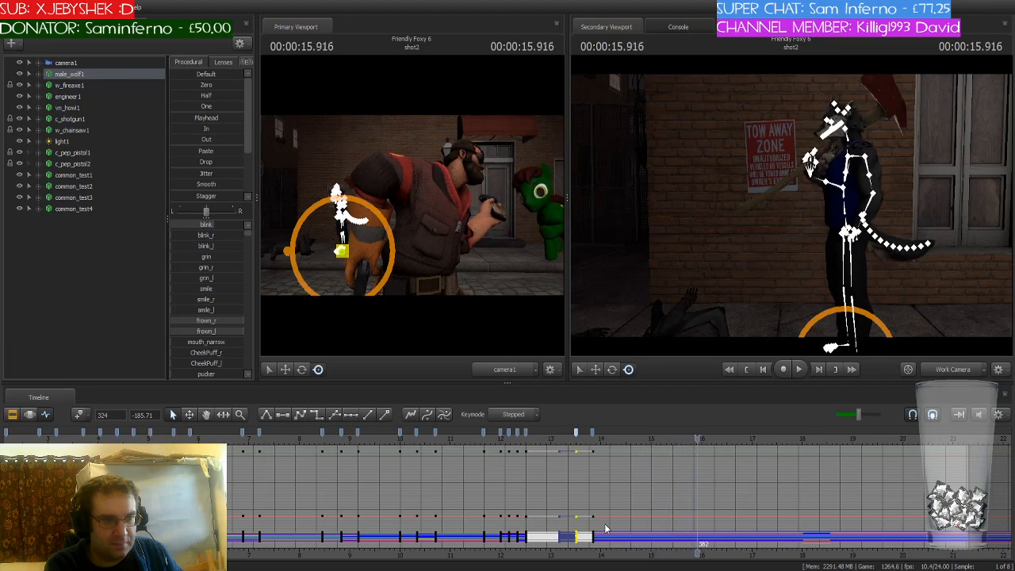
pyautogui.press('Left')
pyautogui.press('Left')
pyautogui.press('Left')
pyautogui.press('Left')
pyautogui.press('Left')
pyautogui.press('Left')
pyautogui.press('Left')
pyautogui.press('Left')
pyautogui.press('Left')
pyautogui.press('Left')
pyautogui.press('Left')
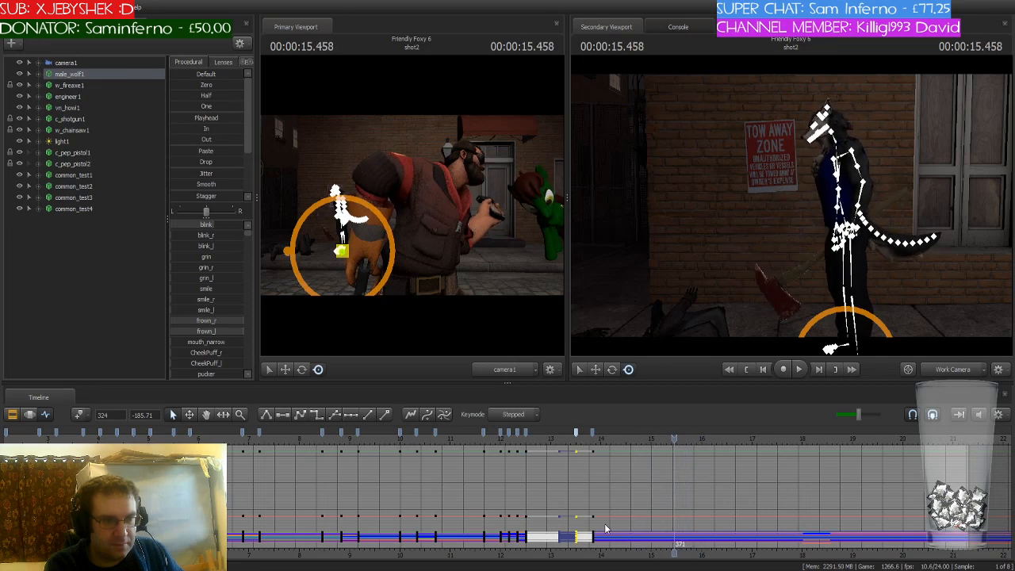
pyautogui.press('Left')
pyautogui.press('Right')
pyautogui.press('Right')
pyautogui.press('Right')
pyautogui.press('Left')
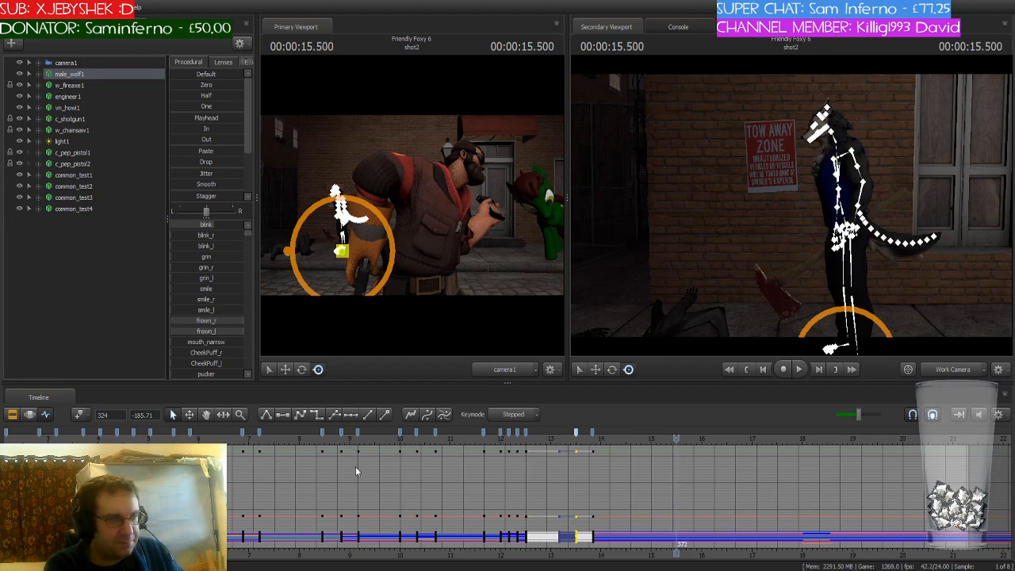
pyautogui.click(76, 414)
# Add a bookmarked keyframe to male_wolf1 at frame 380, where the wolf rests the axe over his shoulder
pyautogui.press('Right')
pyautogui.press('Right')
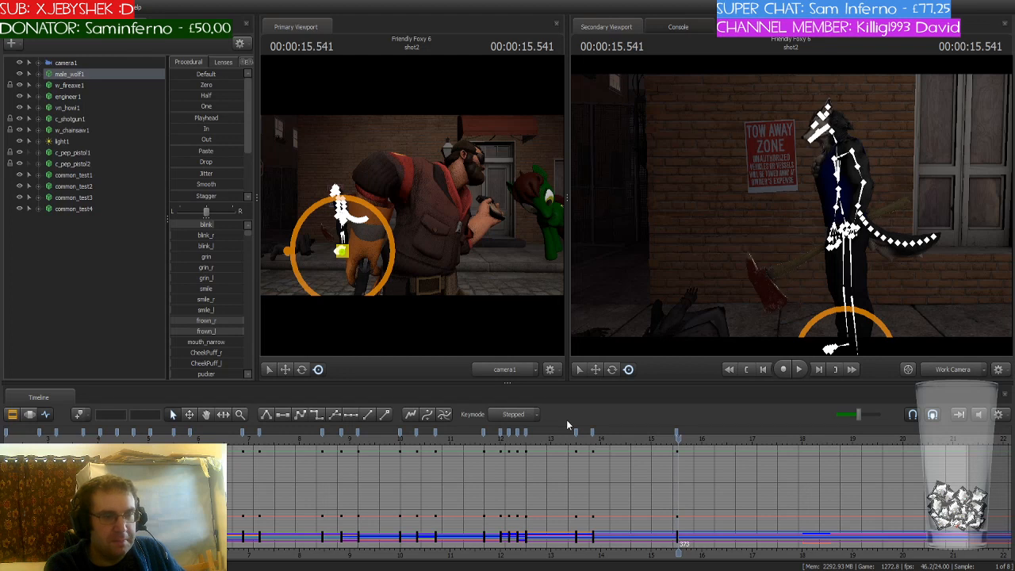
pyautogui.press('Right')
pyautogui.press('Right')
pyautogui.press('Right')
pyautogui.press('Right')
pyautogui.press('Right')
pyautogui.press('Right')
pyautogui.press('Right')
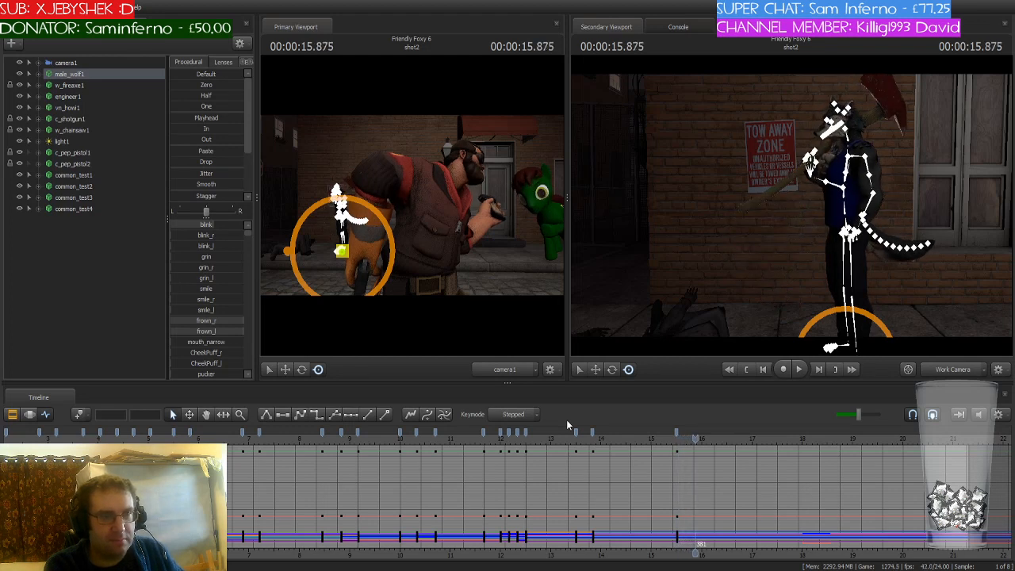
pyautogui.press('Left')
pyautogui.press('Left')
pyautogui.press('Right')
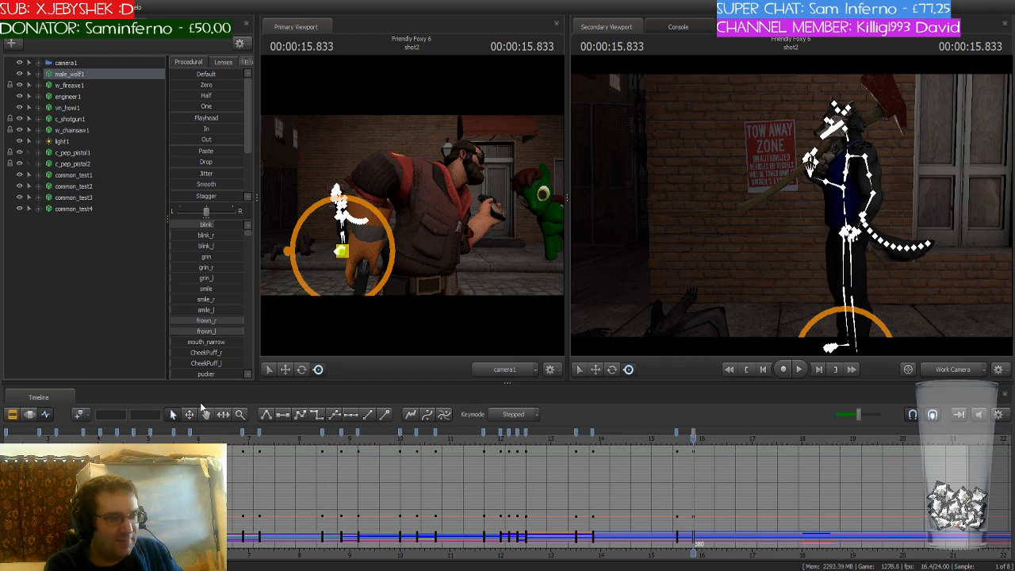
pyautogui.scroll(3, 666, 436)
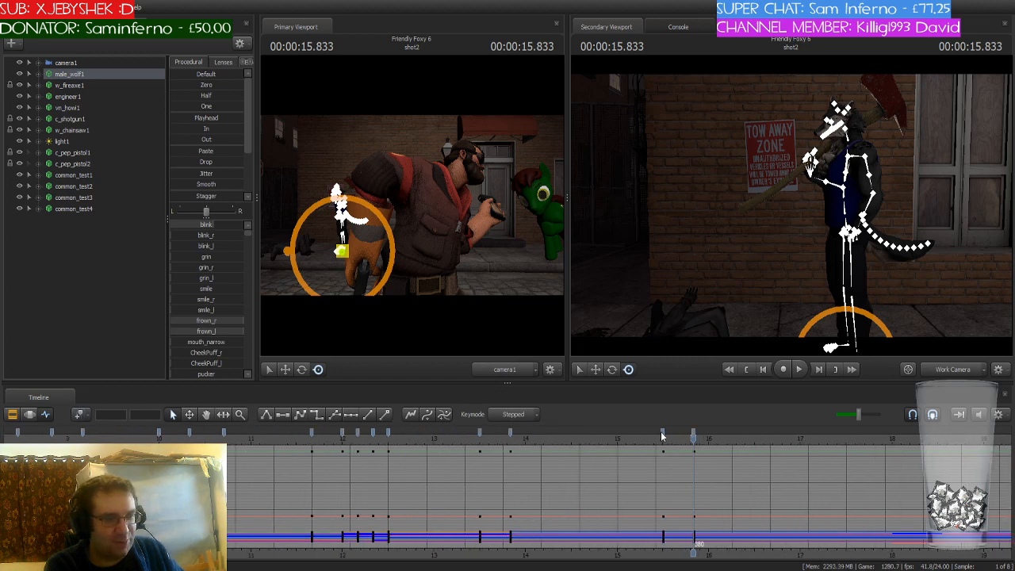
# Apply stepped tangents to male_wolf1's key at frame 372
pyautogui.click(663, 436)
pyautogui.click(317, 419)
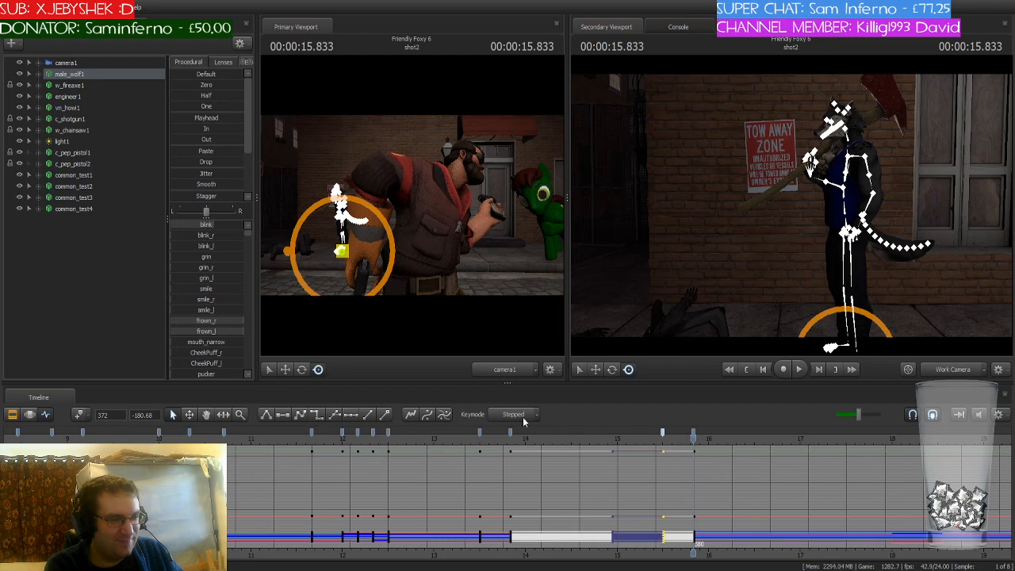
# Find the end of shot2 and add a bookmarked keyframe to male_wolf1 at frame 510
pyautogui.moveTo(694, 441); pyautogui.dragTo(993, 446)
pyautogui.moveTo(977, 543); pyautogui.dragTo(565, 509, button='middle')
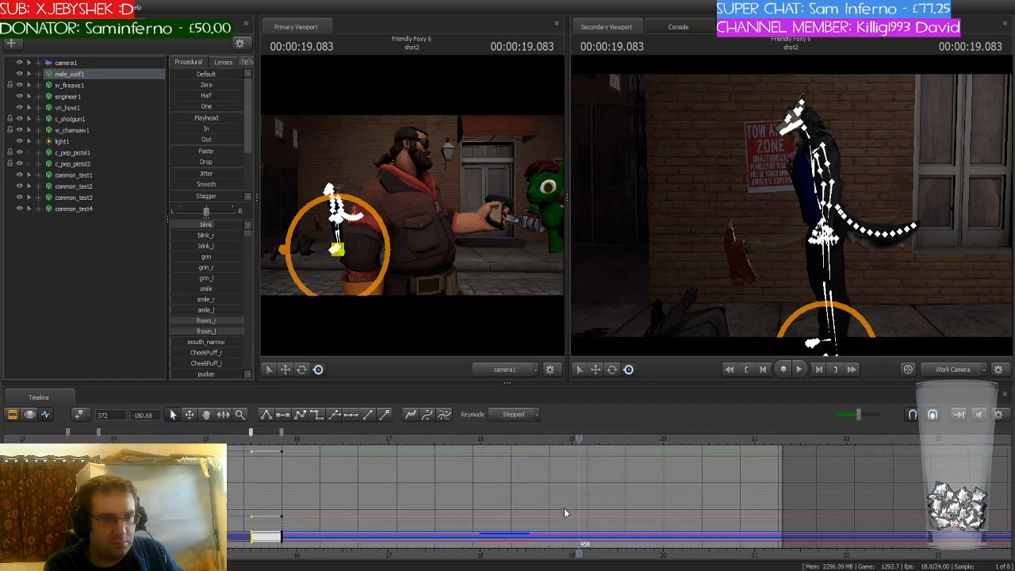
pyautogui.scroll(-2, 563, 507)
pyautogui.press('space')
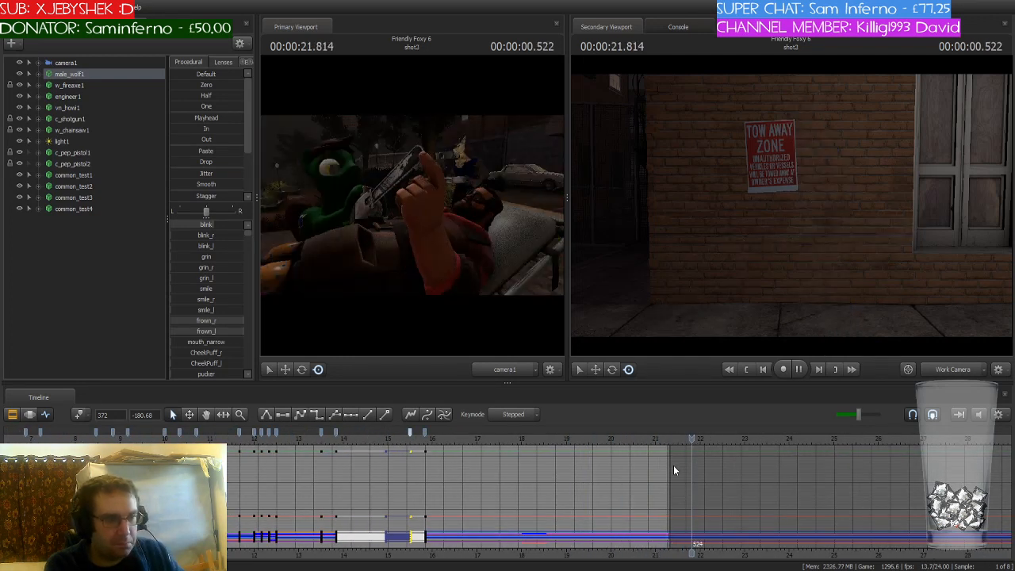
pyautogui.press('space')
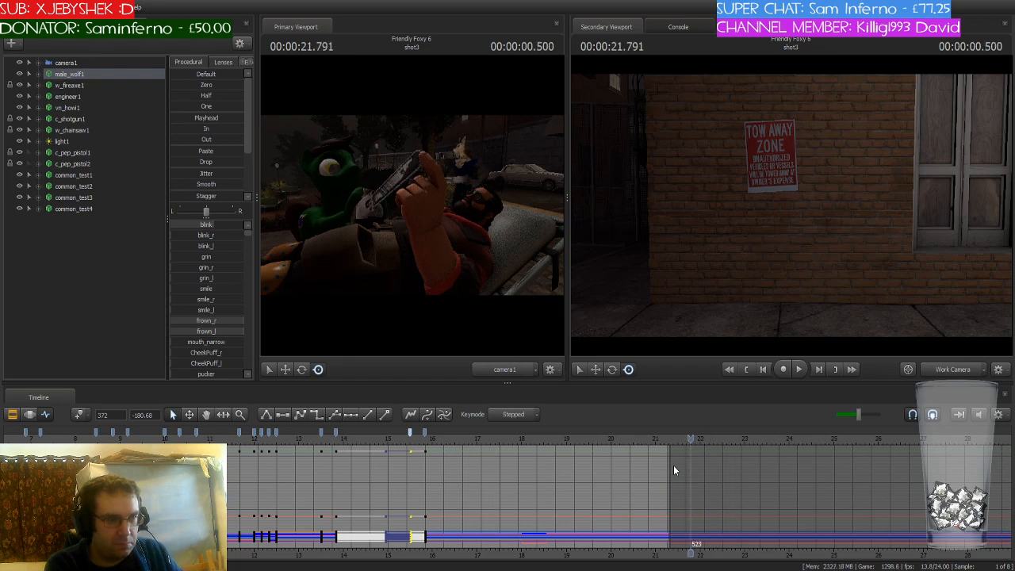
pyautogui.press('Left')
pyautogui.press('Left')
pyautogui.press('Left')
pyautogui.press('Left')
pyautogui.press('Left')
pyautogui.press('Left')
pyautogui.press('Left')
pyautogui.press('Left')
pyautogui.press('Left')
pyautogui.press('Left')
pyautogui.press('Left')
pyautogui.press('Left')
pyautogui.press('Left')
pyautogui.press('Left')
pyautogui.press('Left')
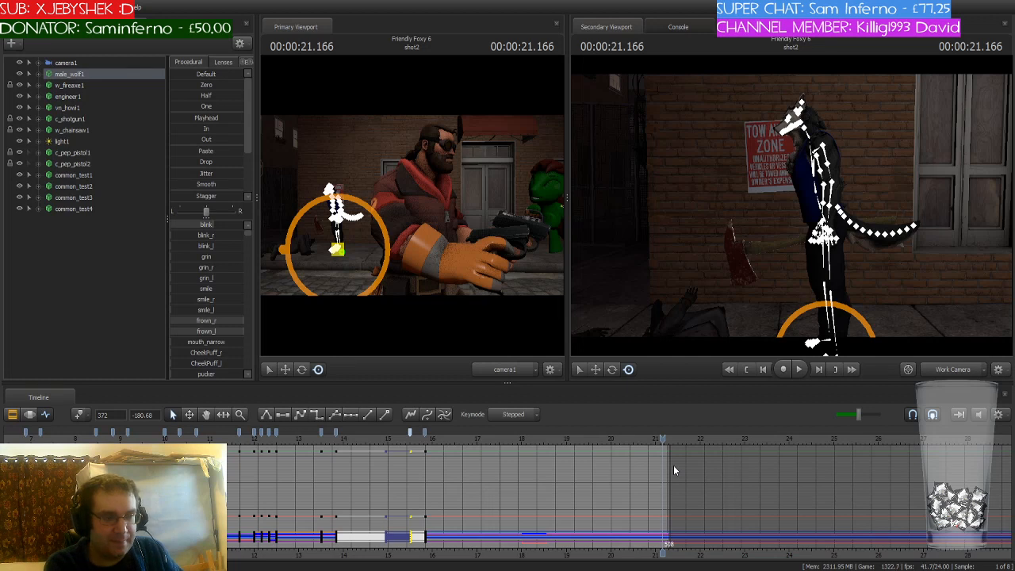
pyautogui.press('Right')
pyautogui.press('Right')
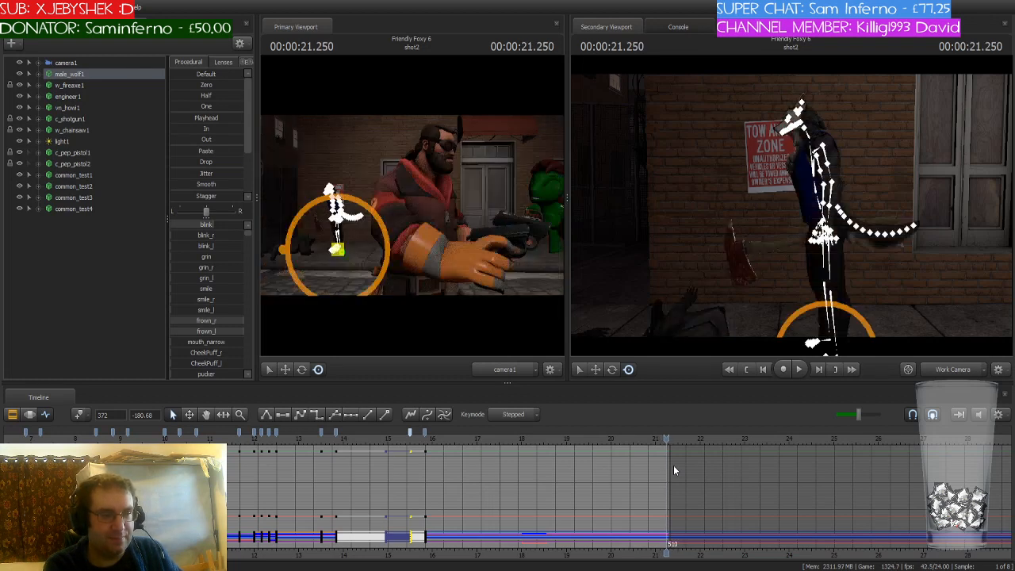
pyautogui.click(78, 417)
# Return to the start of shot2 and add a bookmarked keyframe to male_wolf1 at frame 0
pyautogui.scroll(-3, 472, 491)
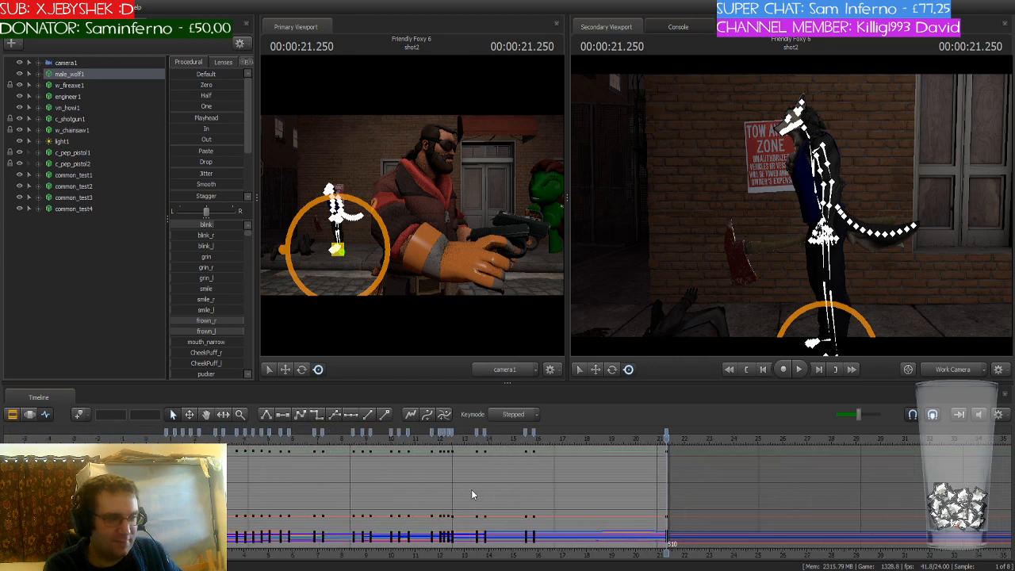
pyautogui.scroll(-2, 471, 495)
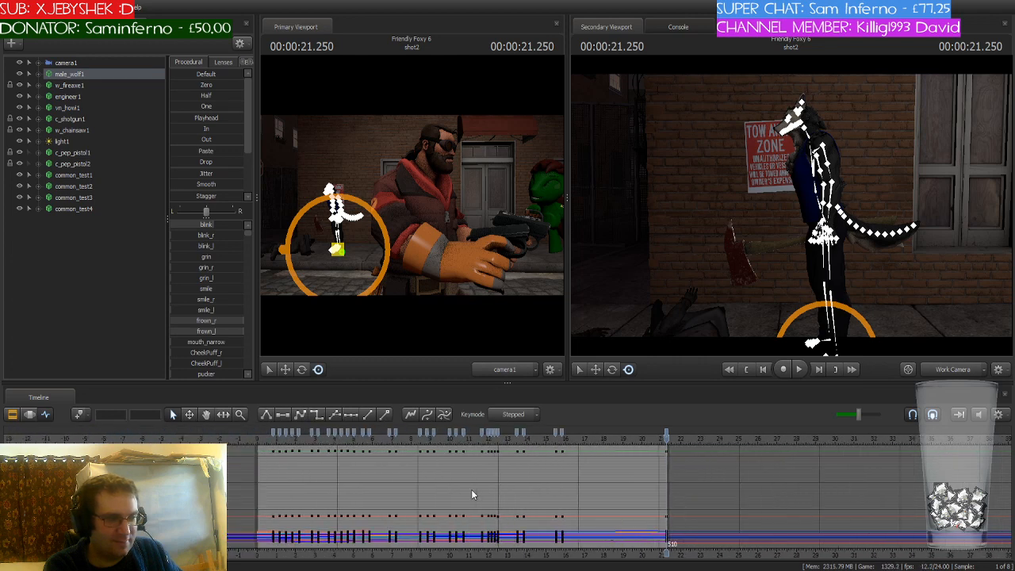
pyautogui.click(261, 440)
pyautogui.scroll(4, 262, 441)
pyautogui.scroll(2, 261, 440)
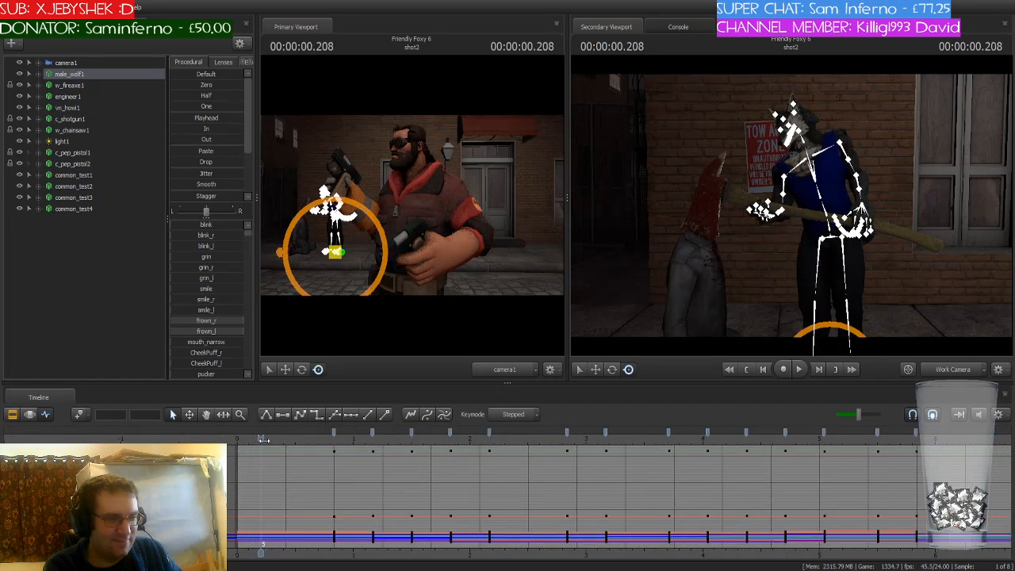
pyautogui.click(242, 438)
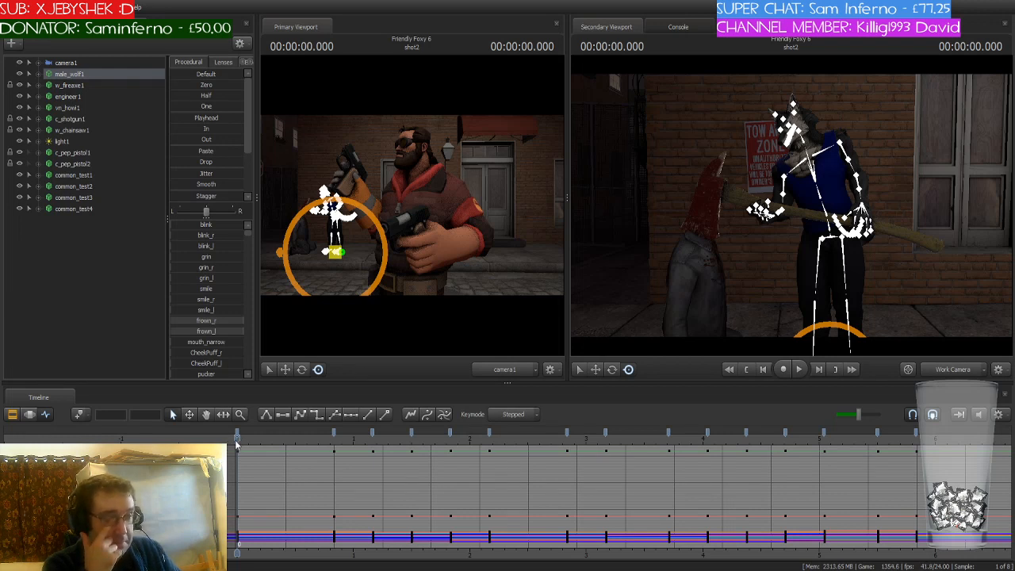
# Play shot2 from the start to review the wolf's blocked poses up to about 14.8 seconds
pyautogui.press('space')
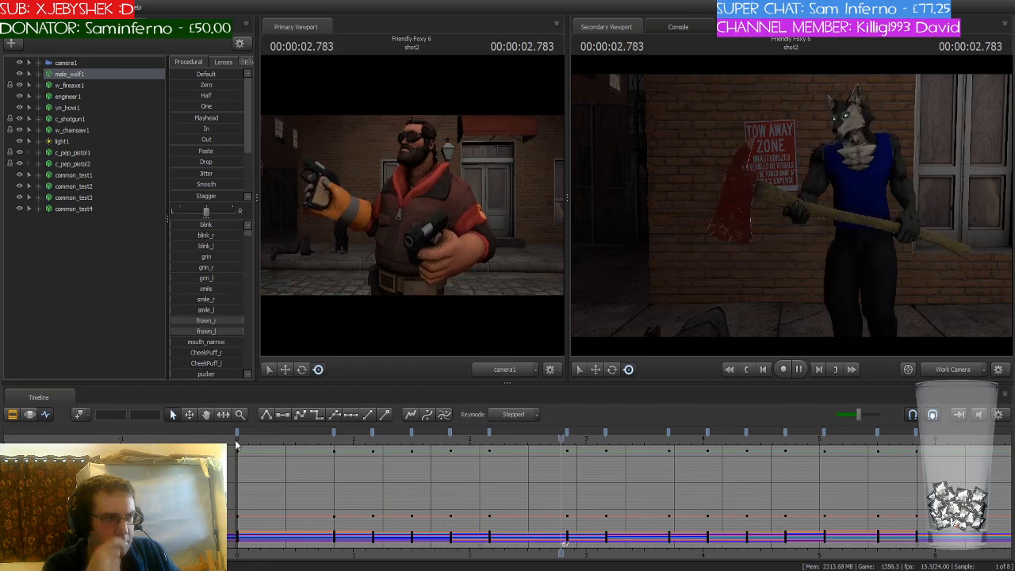
pyautogui.scroll(-2, 688, 503)
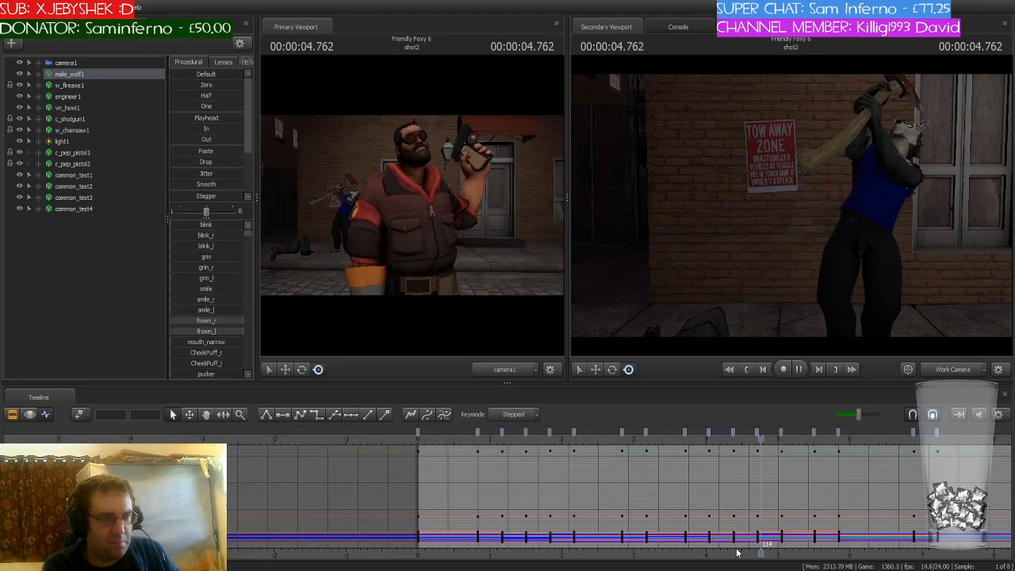
pyautogui.moveTo(720, 556); pyautogui.dragTo(476, 530, button='middle')
pyautogui.scroll(-1, 499, 521)
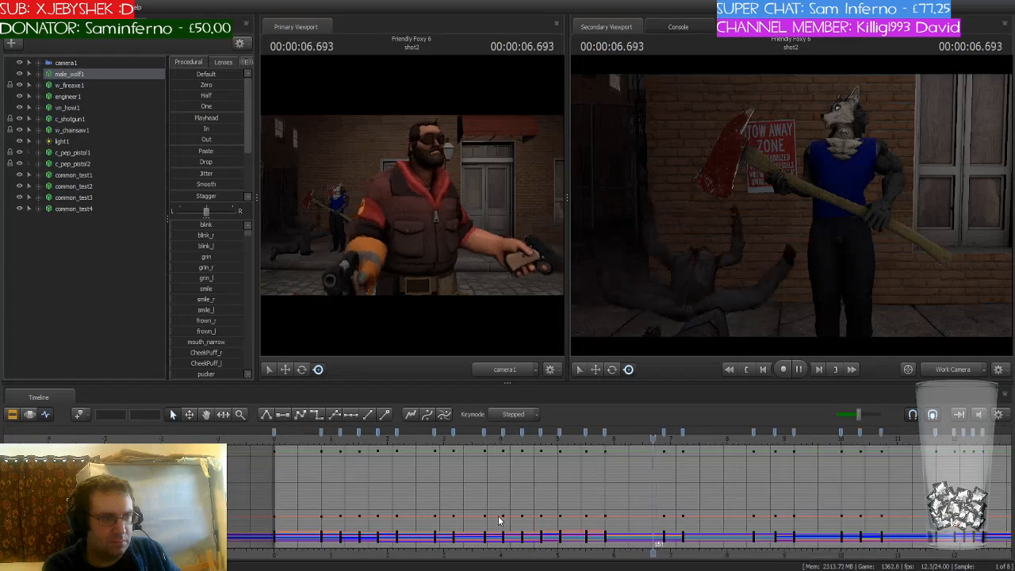
pyautogui.scroll(-1, 498, 520)
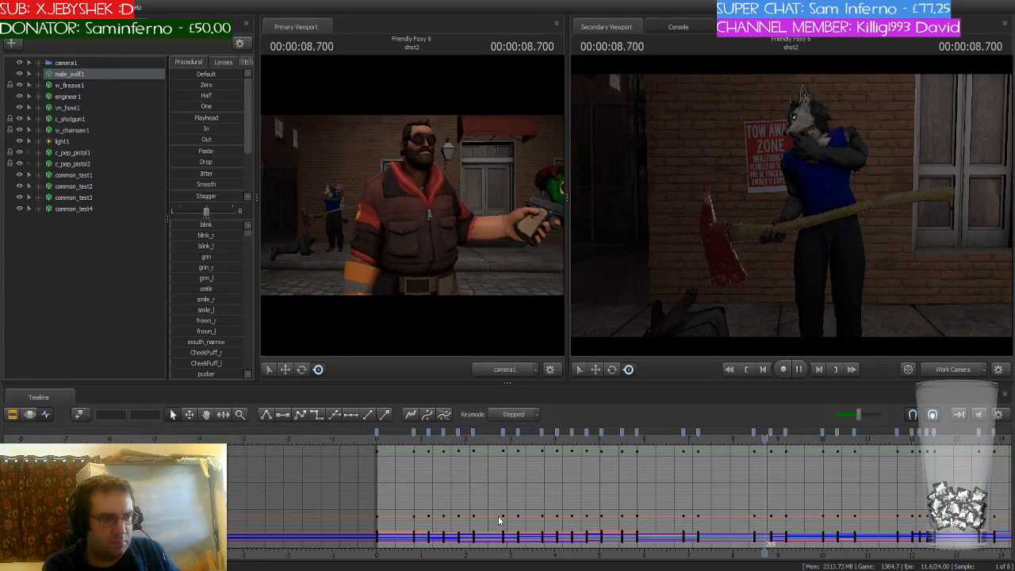
pyautogui.scroll(-1, 530, 537)
pyautogui.moveTo(529, 537); pyautogui.dragTo(443, 524, button='middle')
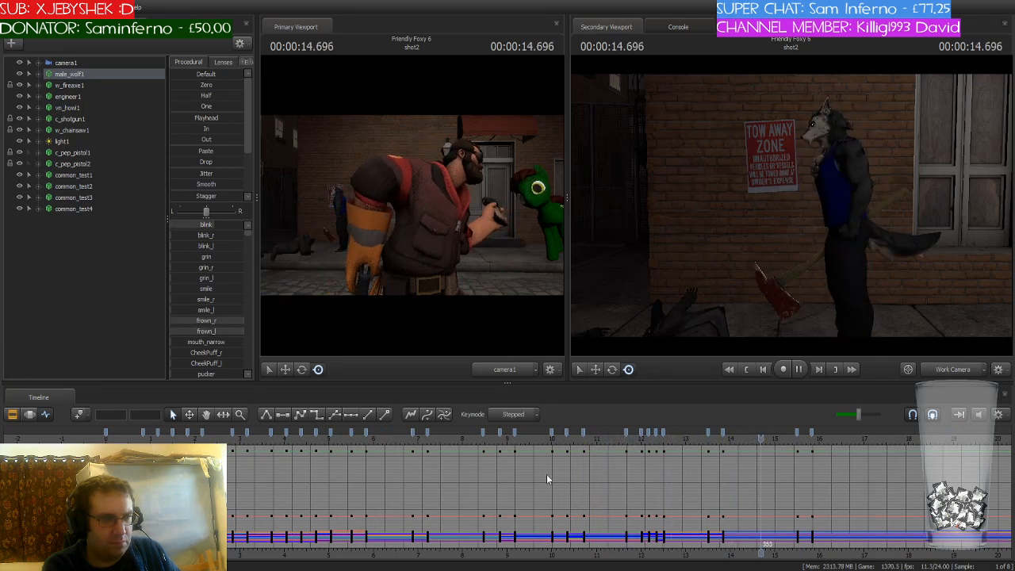
pyautogui.press('space')
# Add a bookmarked keyframe to common_test3 at frame 324, while it is still standing
pyautogui.click(95, 199)
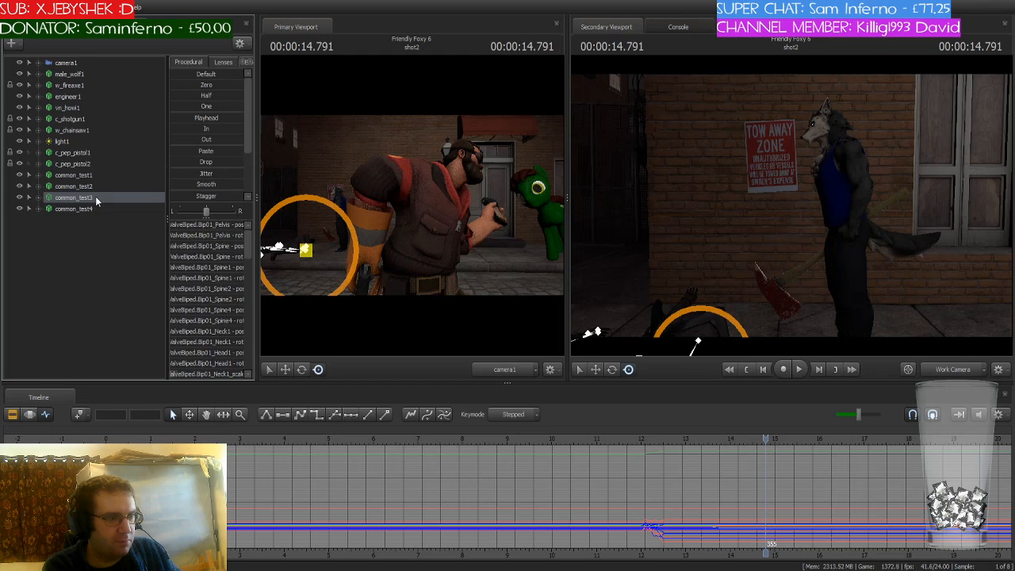
pyautogui.scroll(5, 633, 471)
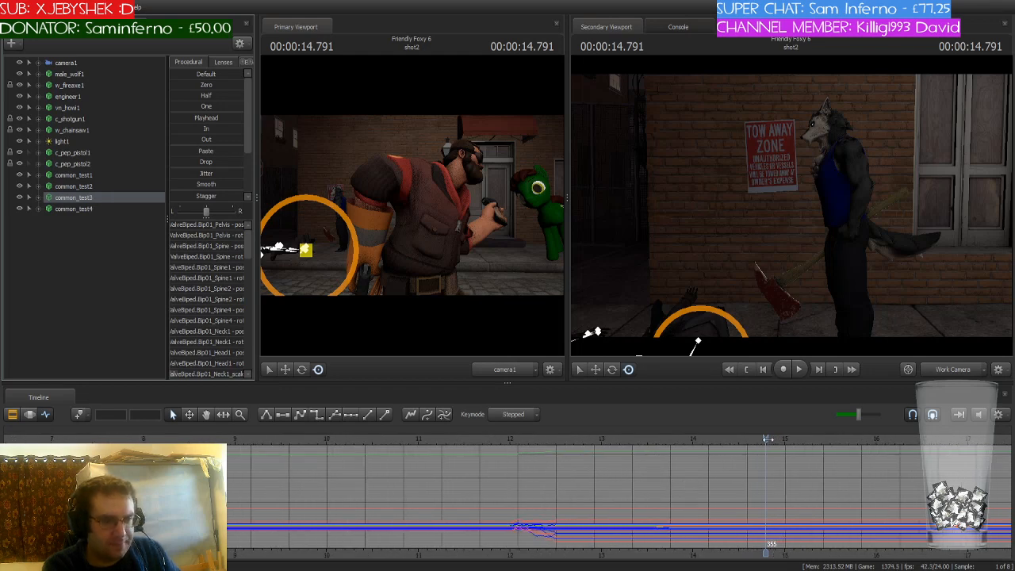
pyautogui.moveTo(732, 441); pyautogui.dragTo(644, 450)
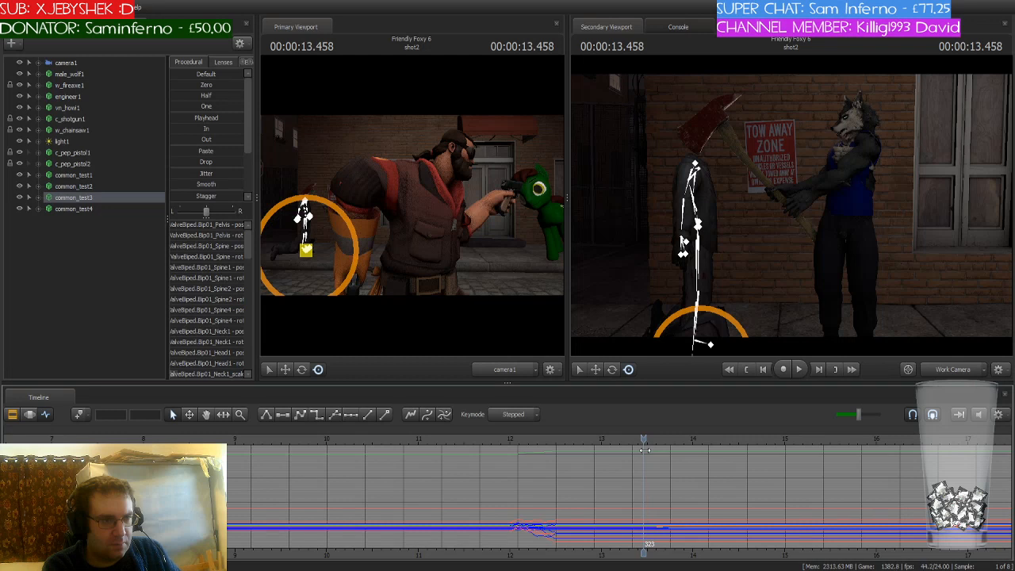
pyautogui.press('Right')
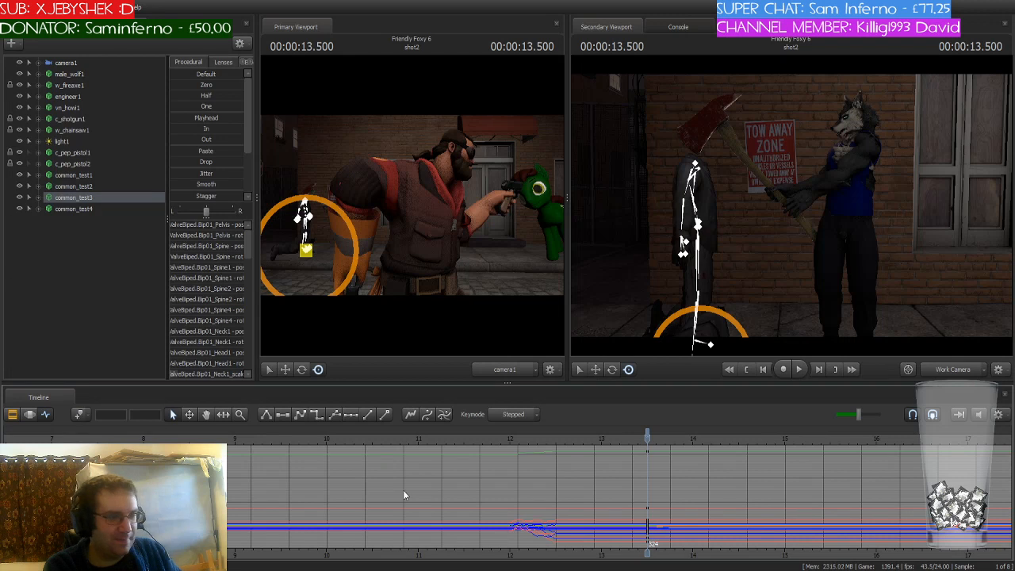
# Step through common_test3's fall and add a bookmarked keyframe at frame 332, where it lies on the ground
pyautogui.press('Right')
pyautogui.press('Right')
pyautogui.press('Right')
pyautogui.press('Right')
pyautogui.press('Right')
pyautogui.press('Right')
pyautogui.press('Right')
pyautogui.press('Right')
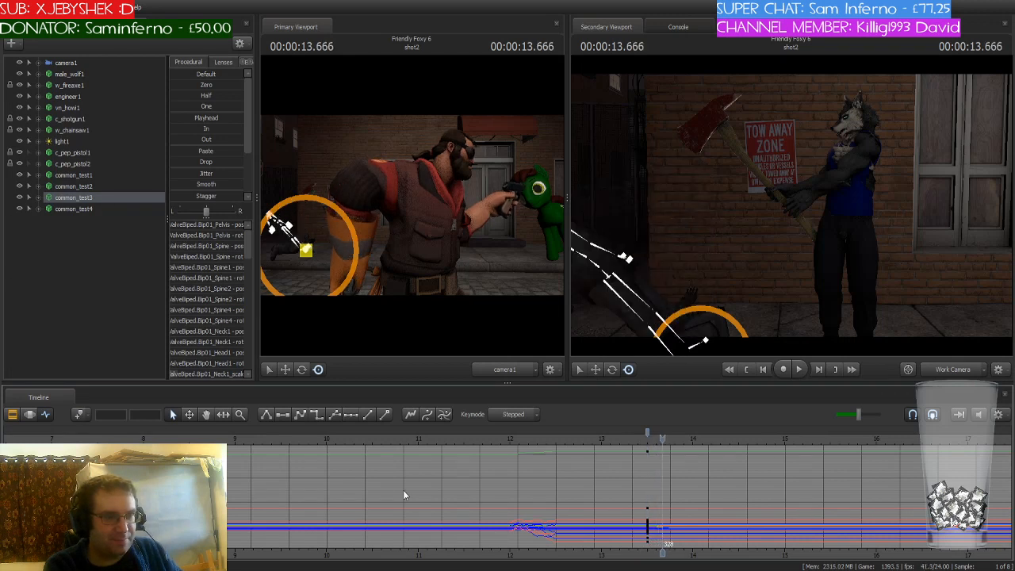
pyautogui.press('Right')
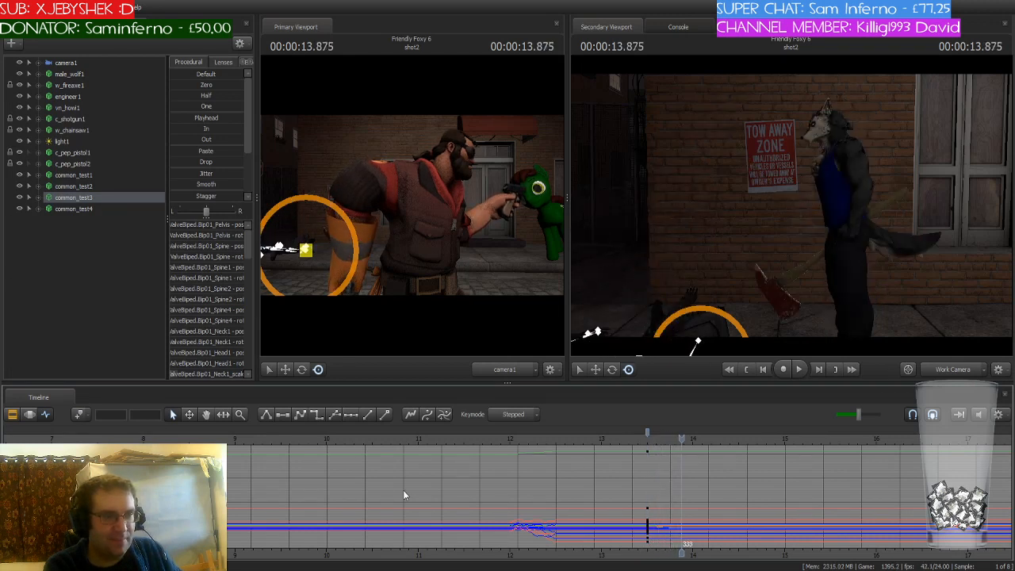
pyautogui.press('Left')
pyautogui.press('Left')
pyautogui.press('Right')
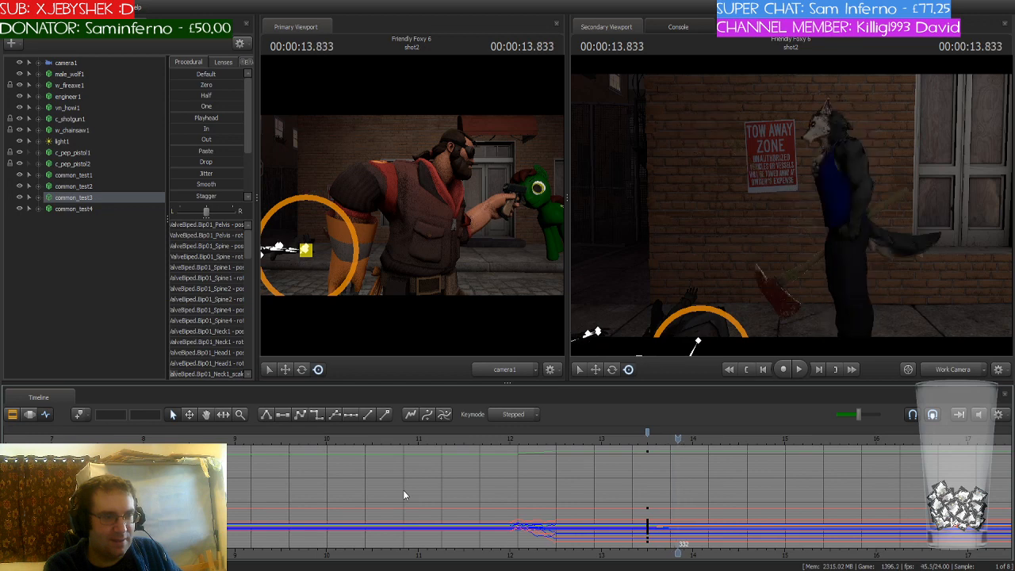
pyautogui.click(78, 414)
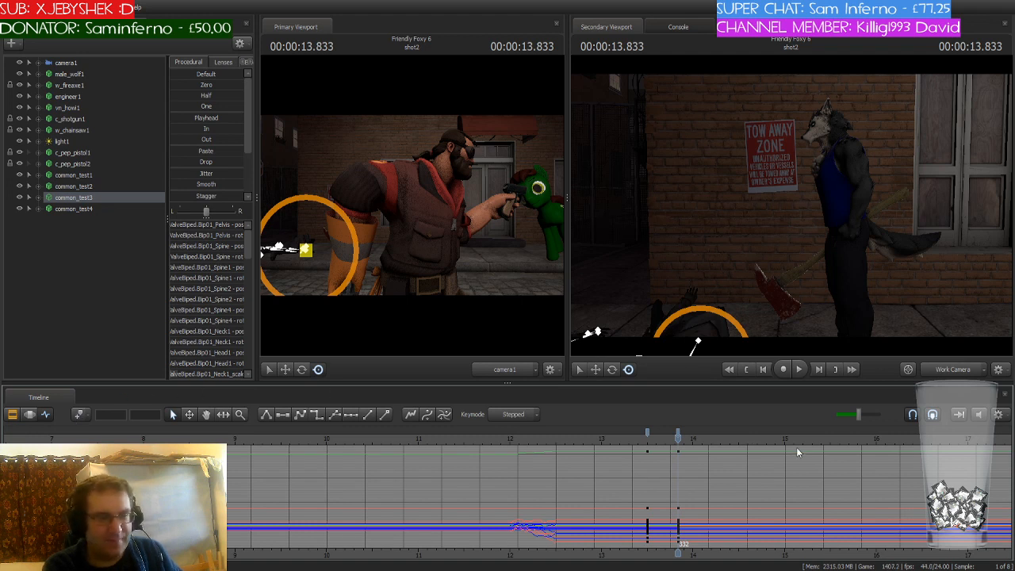
# Apply stepped tangents to common_test3's key at frame 324 and check that the pose holds until frame 332
pyautogui.click(647, 435)
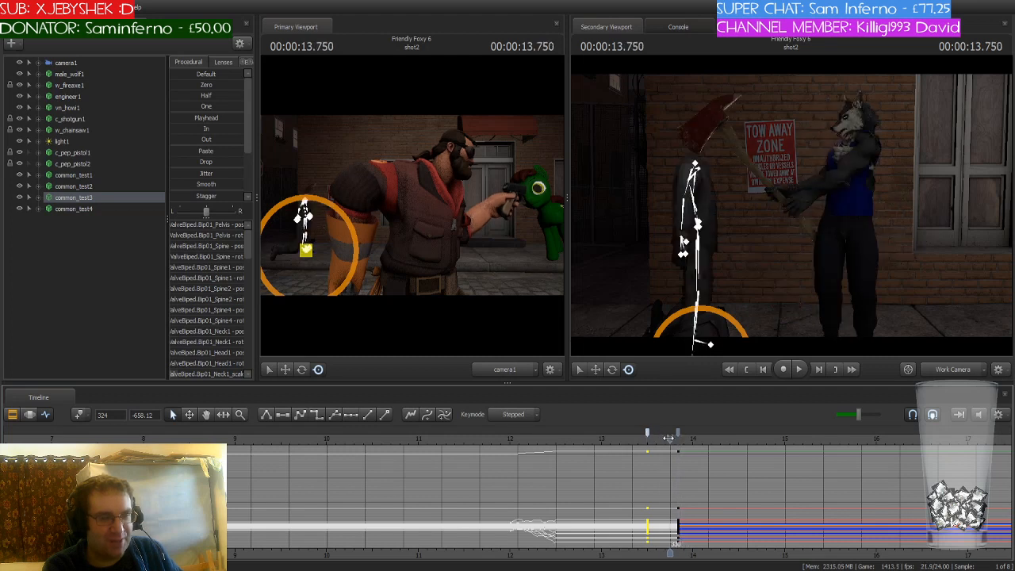
pyautogui.moveTo(677, 436); pyautogui.dragTo(677, 437)
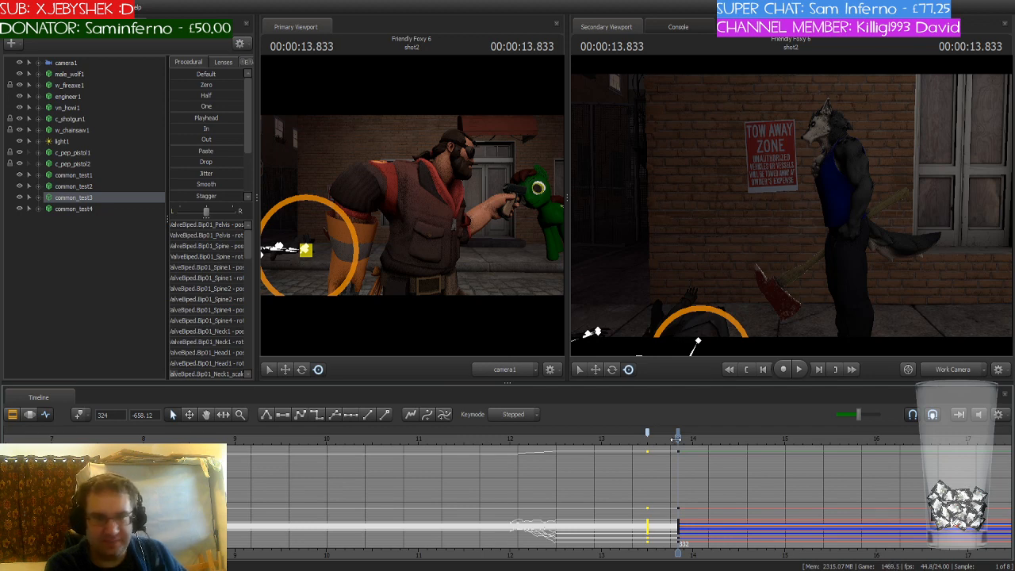
# Add a bookmarked keyframe to w_fireaxe1 at frame 292, just before the wolf raises the axe
pyautogui.moveTo(676, 438); pyautogui.dragTo(514, 446)
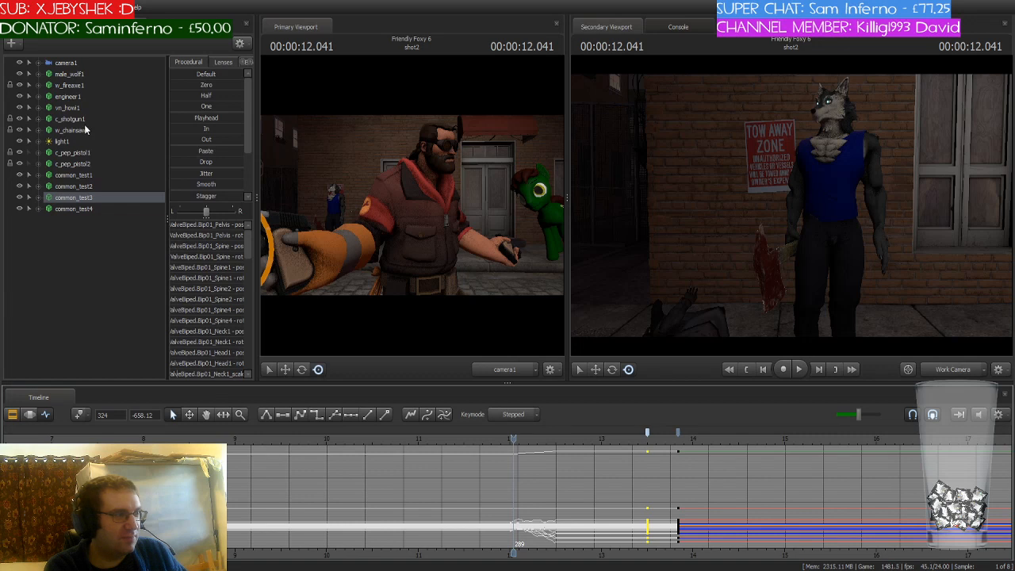
pyautogui.click(89, 84)
pyautogui.scroll(3, 519, 479)
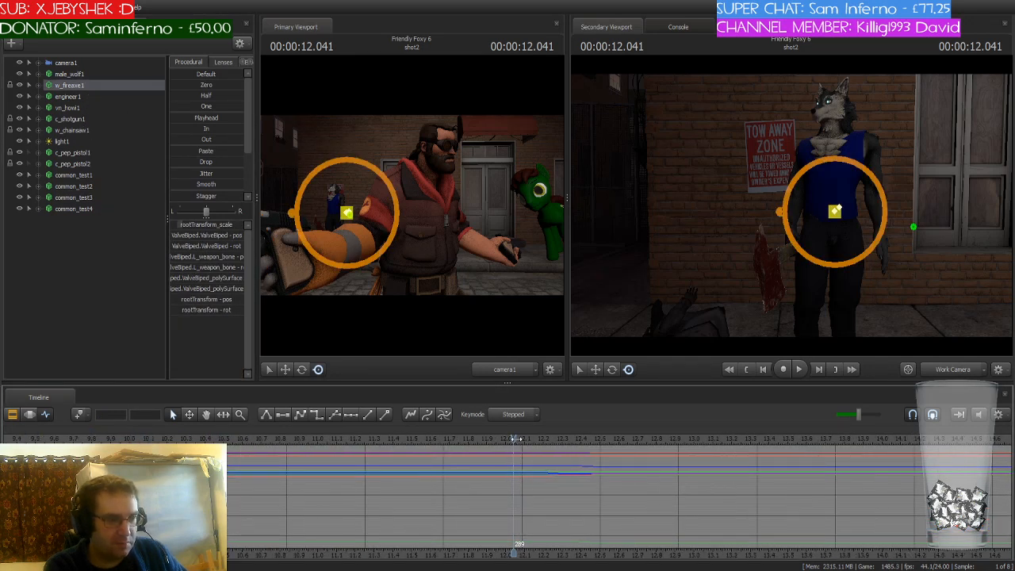
pyautogui.moveTo(515, 439); pyautogui.dragTo(537, 439)
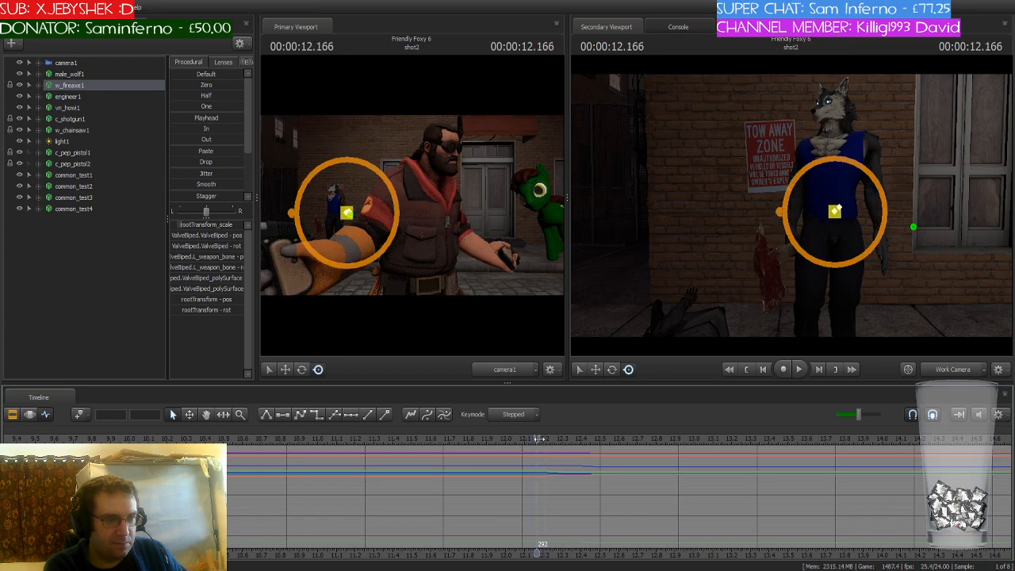
pyautogui.click(78, 414)
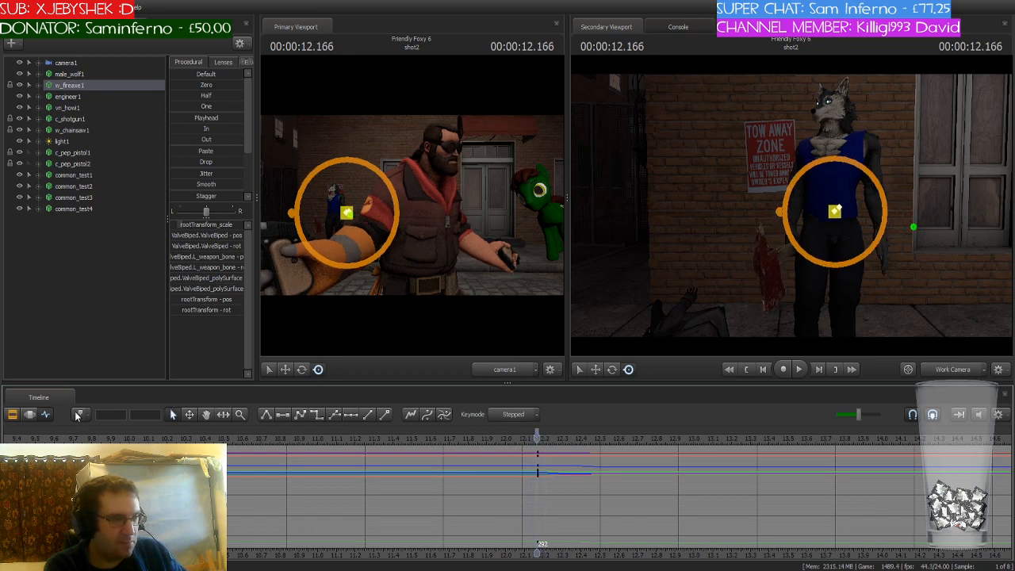
# Add a bookmarked keyframe to w_fireaxe1 at frame 299, where the wolf holds the axe raised
pyautogui.press('space')
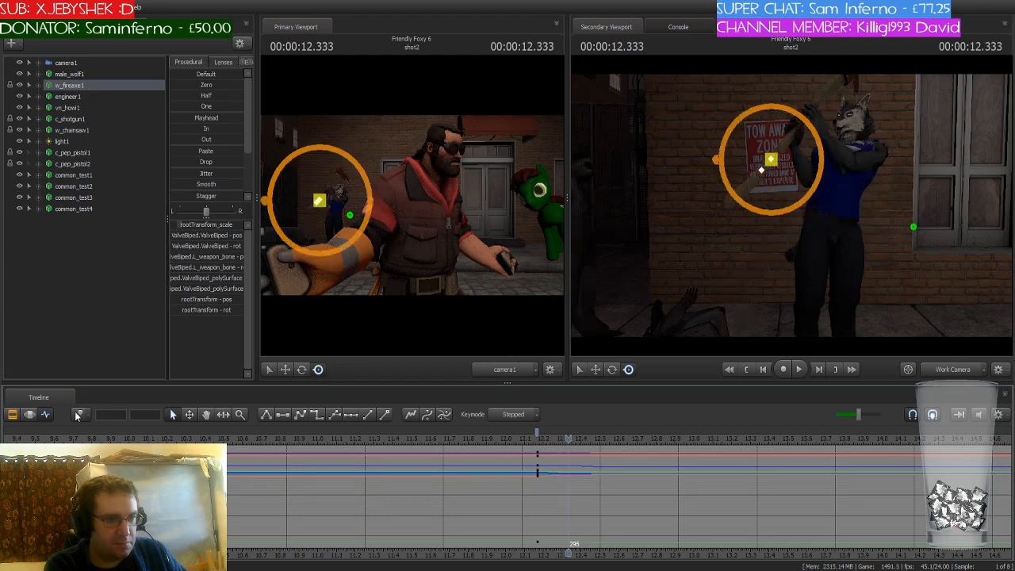
pyautogui.press('Right')
pyautogui.press('Right')
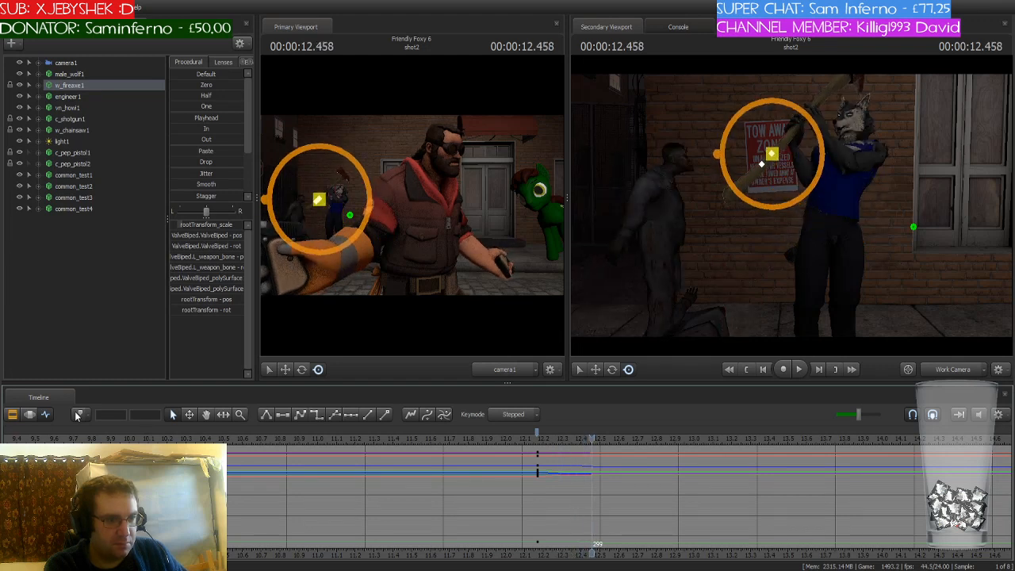
pyautogui.press('Left')
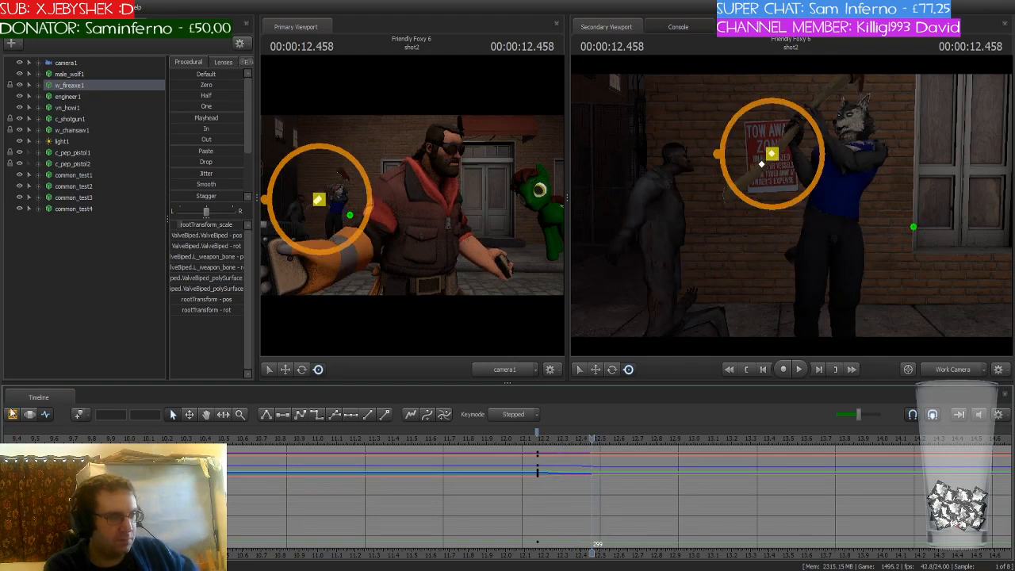
pyautogui.click(80, 415)
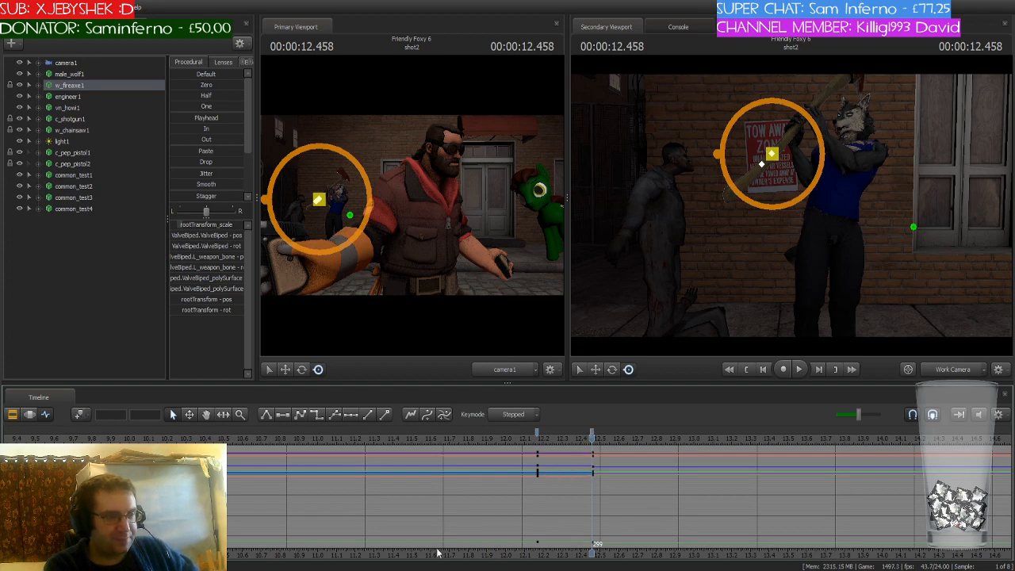
# Examine w_fireaxe1's bookmarked keyframes across the shot and move the playhead back to frame 207
pyautogui.scroll(-2, 533, 503)
pyautogui.scroll(-3, 536, 506)
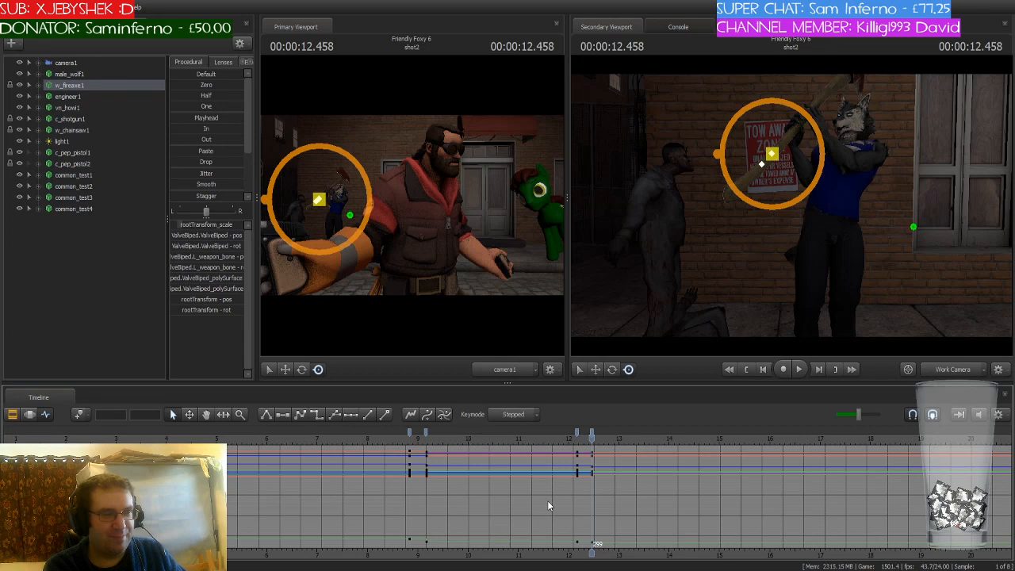
pyautogui.scroll(3, 548, 500)
pyautogui.moveTo(592, 439); pyautogui.dragTo(280, 467)
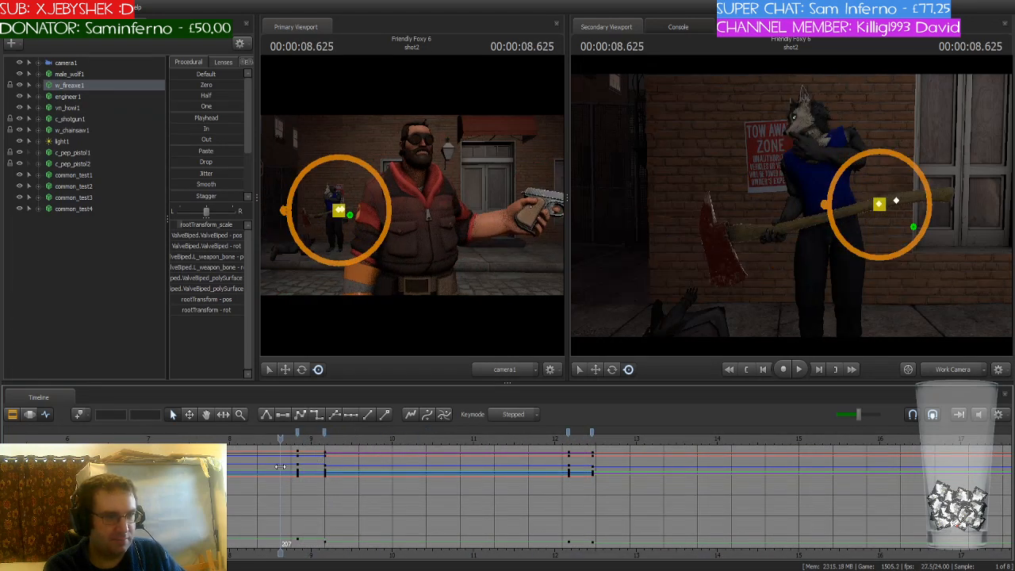
pyautogui.moveTo(280, 466); pyautogui.dragTo(502, 542, button='middle')
pyautogui.scroll(-2, 503, 542)
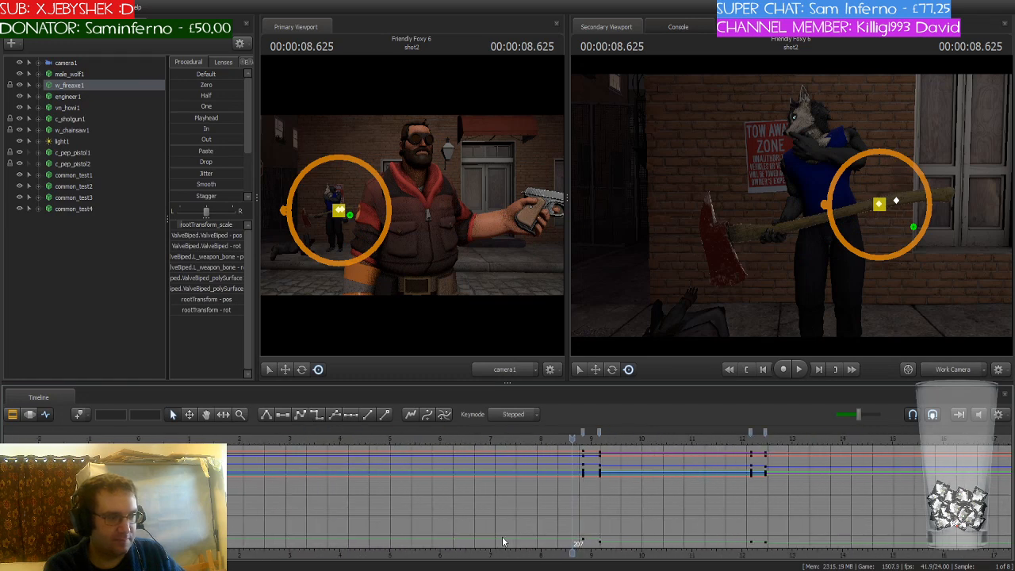
pyautogui.scroll(-1, 503, 542)
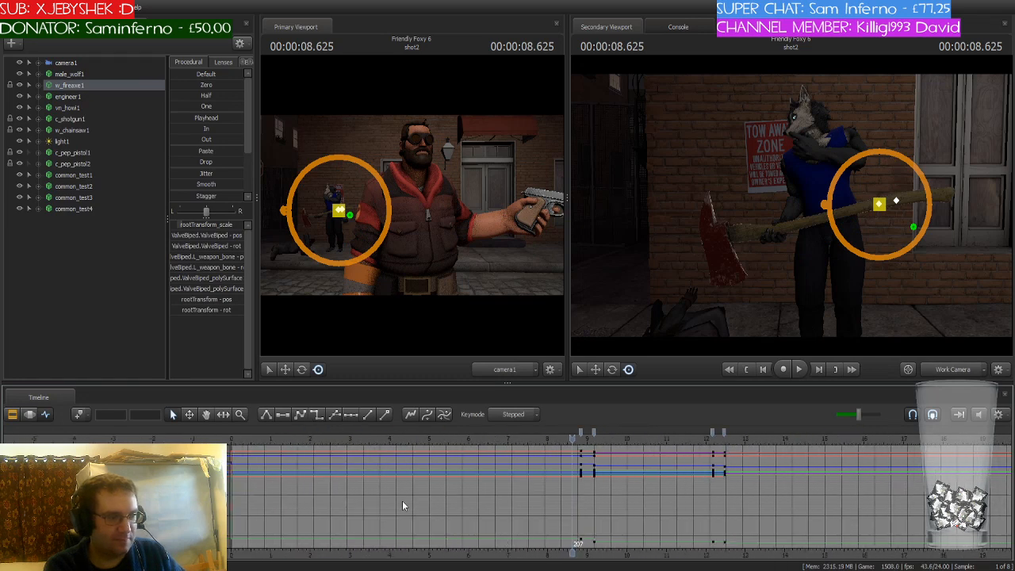
# Switch the keymode to Spline and apply spline tangents to male_wolf1's key at frame 20
pyautogui.click(97, 76)
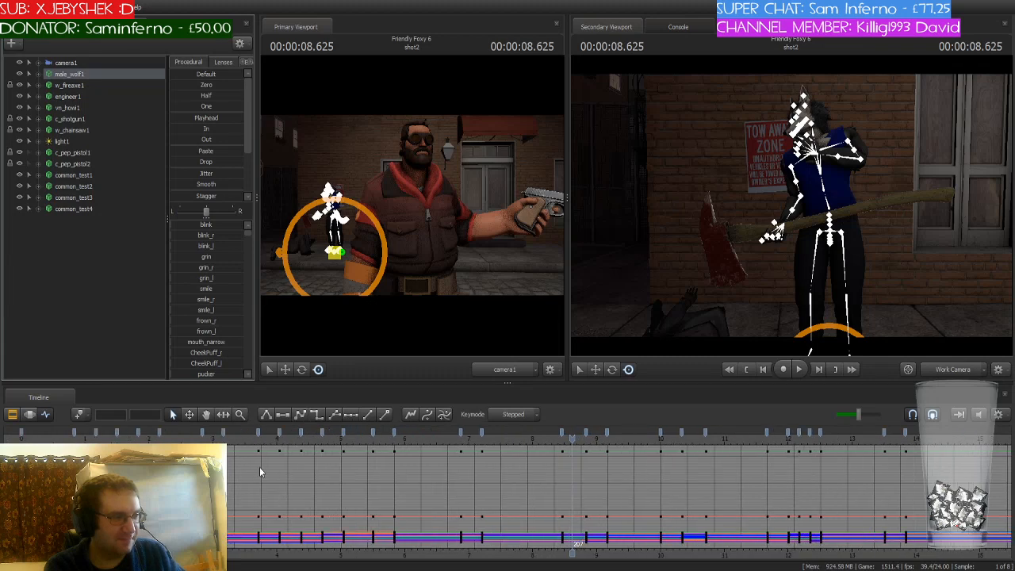
pyautogui.scroll(-3, 260, 468)
pyautogui.click(225, 440)
pyautogui.scroll(1, 225, 441)
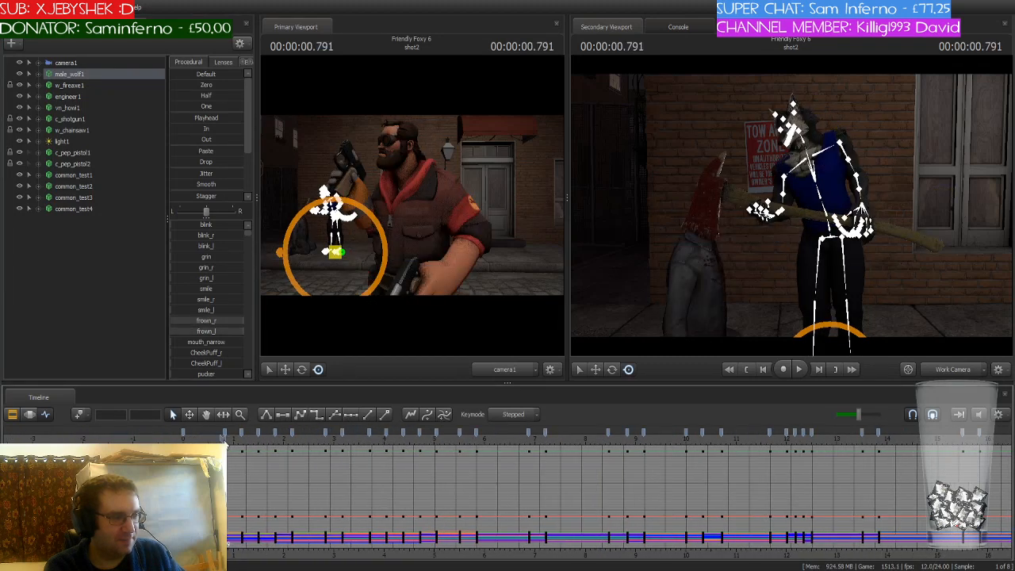
pyautogui.scroll(4, 225, 443)
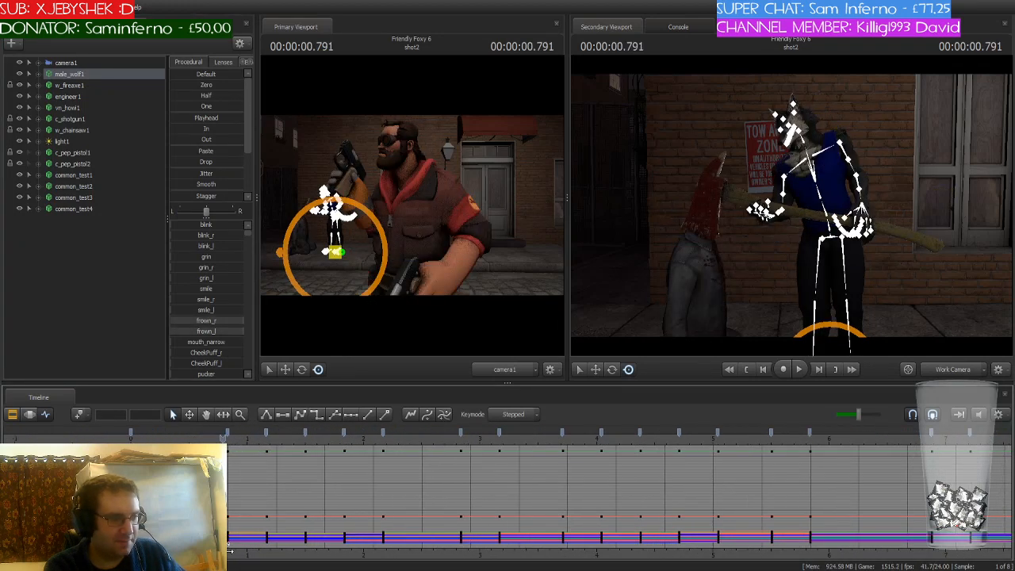
pyautogui.moveTo(229, 551); pyautogui.dragTo(296, 547, button='middle')
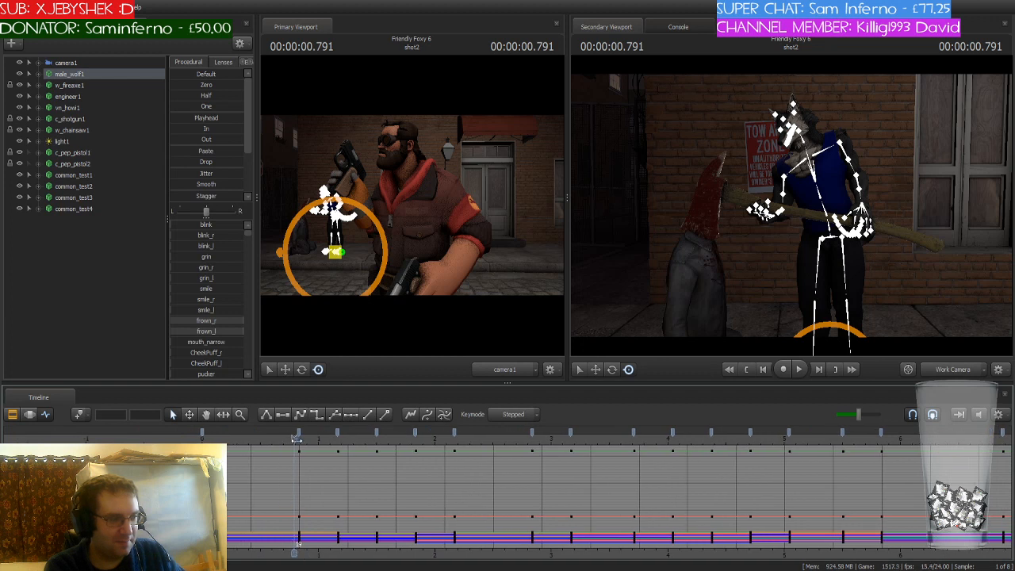
pyautogui.click(298, 441)
pyautogui.click(299, 435)
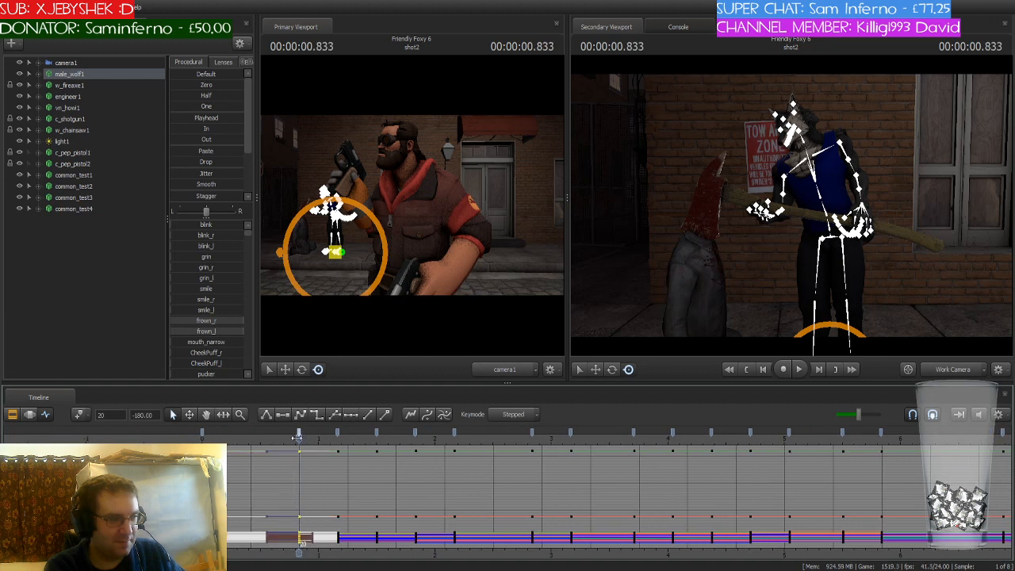
pyautogui.moveTo(298, 436); pyautogui.dragTo(339, 441)
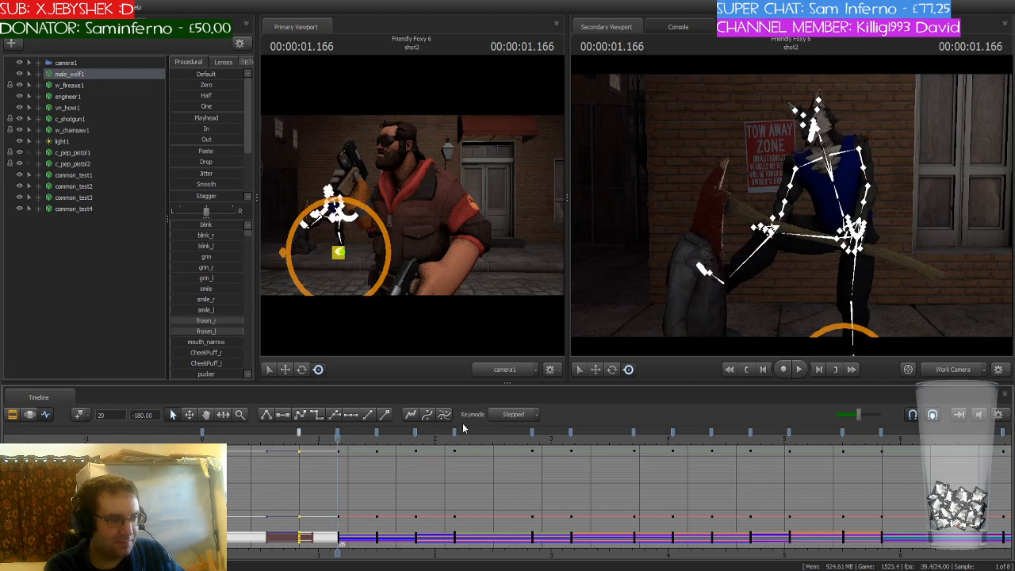
pyautogui.click(510, 445)
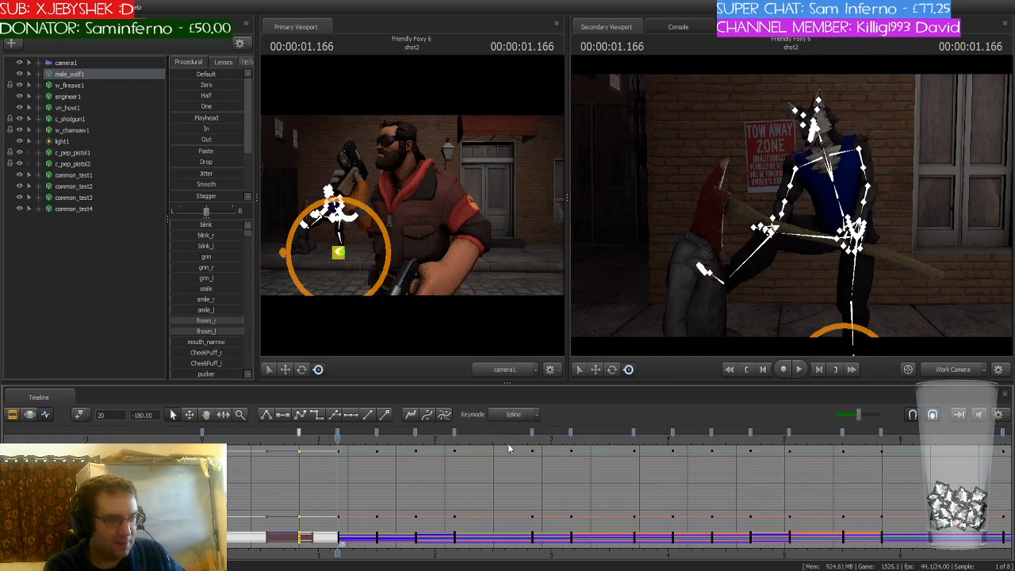
pyautogui.click(428, 415)
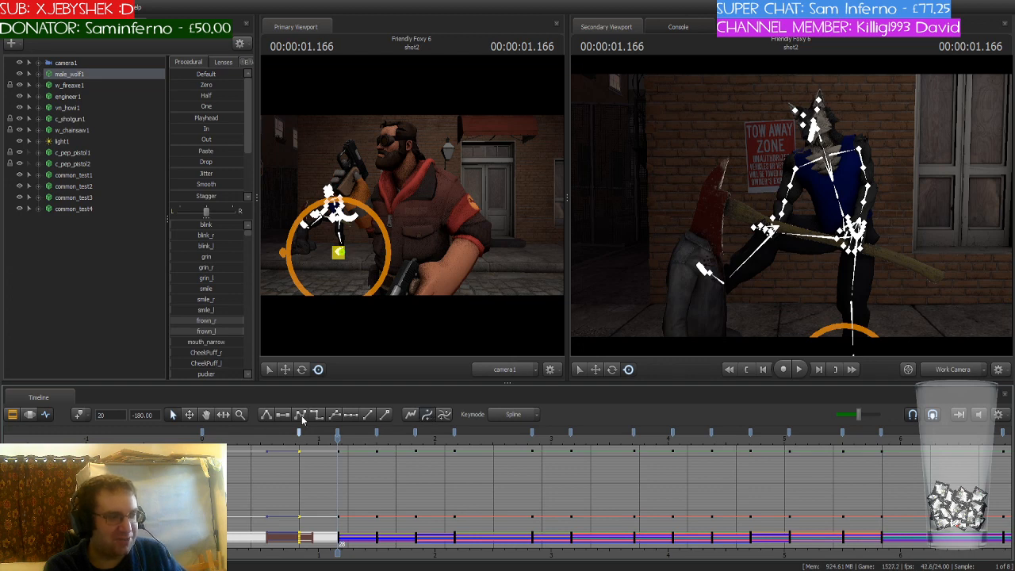
pyautogui.moveTo(337, 438); pyautogui.dragTo(299, 439)
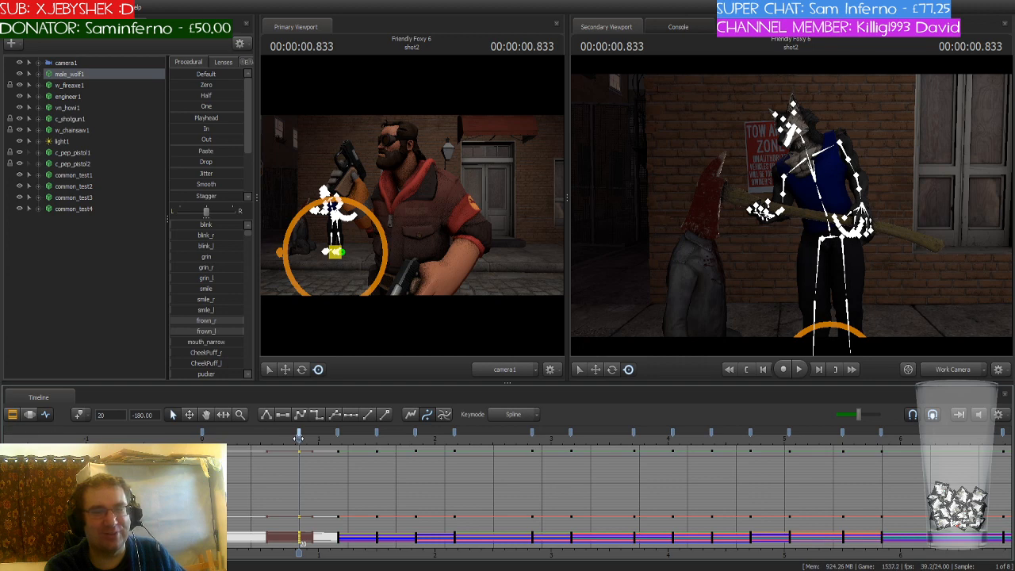
# Apply spline tangents to male_wolf1's keys at frames 36 and 44
pyautogui.moveTo(299, 437); pyautogui.dragTo(378, 439)
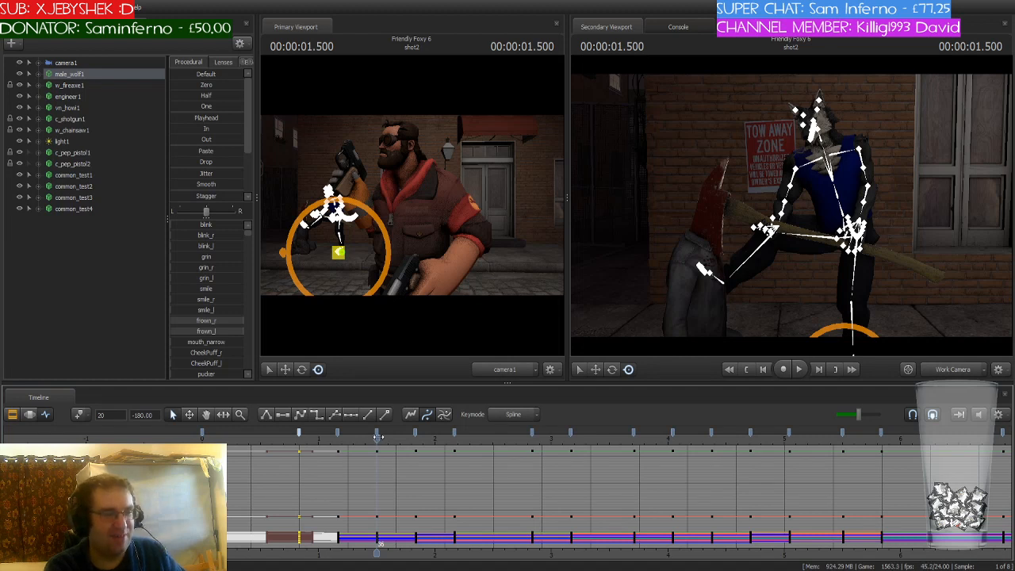
pyautogui.click(378, 436)
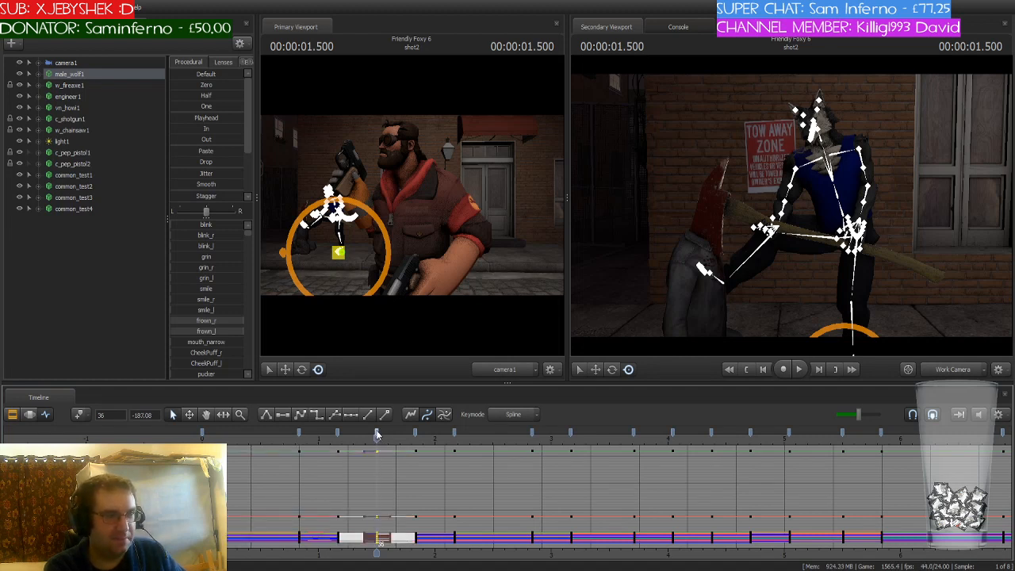
pyautogui.moveTo(377, 435)
pyautogui.mouseDown()
pyautogui.moveTo(421, 438)
pyautogui.moveTo(377, 444)
pyautogui.mouseUp()
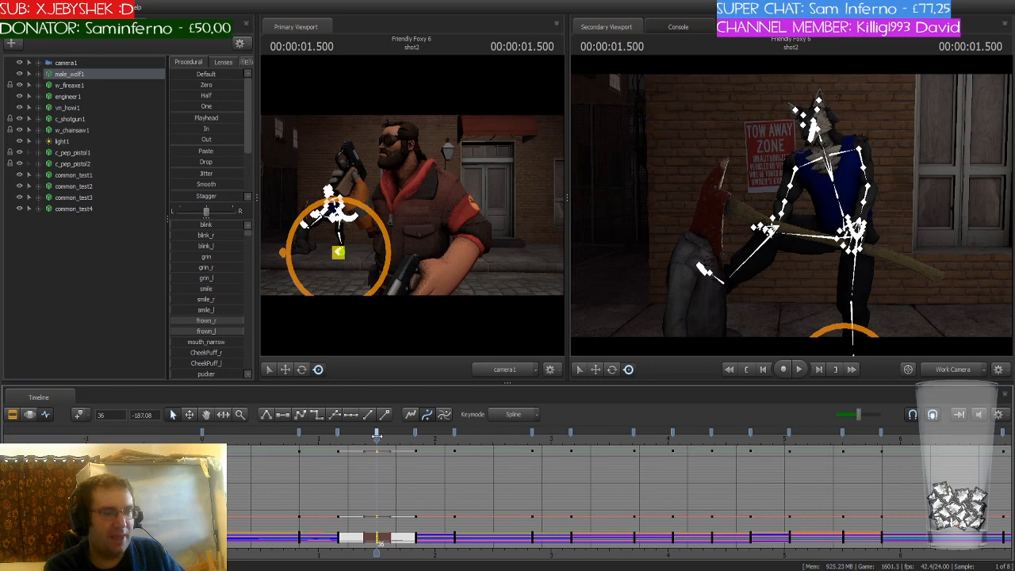
pyautogui.moveTo(377, 435); pyautogui.dragTo(456, 438)
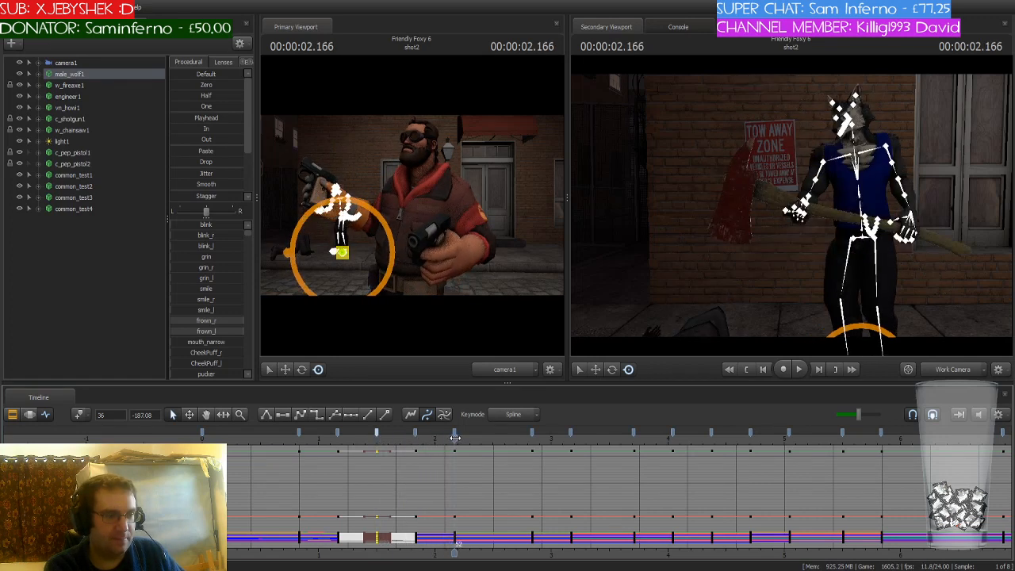
pyautogui.click(417, 430)
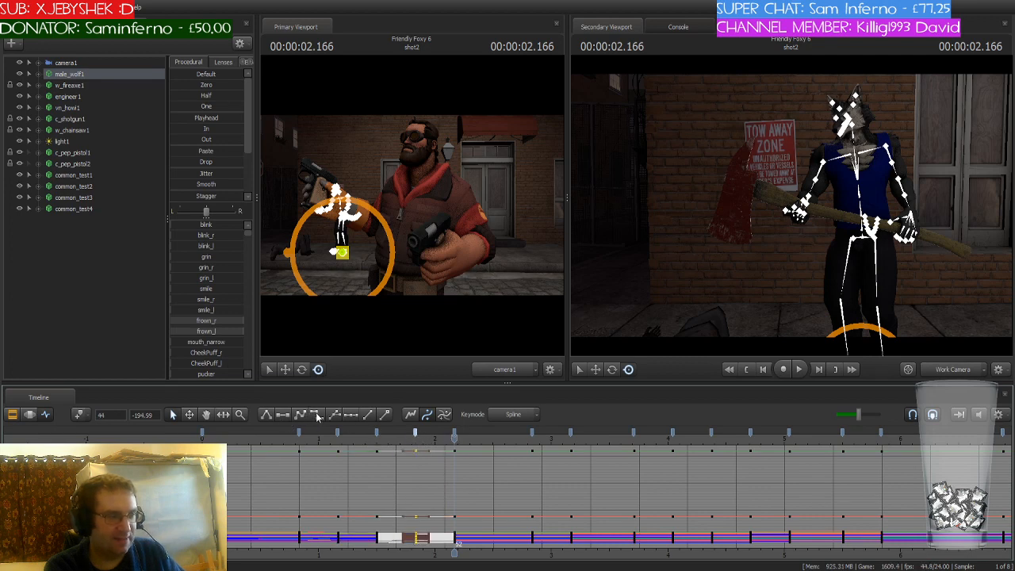
# Apply spline tangents to male_wolf1's key at frame 68 and check the motion up to frame 76
pyautogui.moveTo(453, 439); pyautogui.dragTo(533, 450)
pyautogui.click(532, 434)
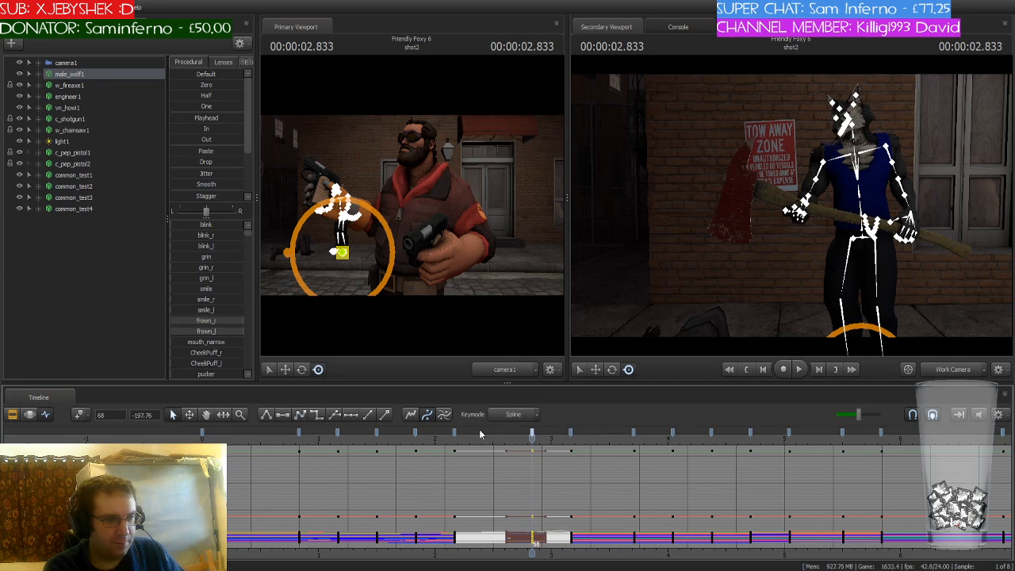
pyautogui.moveTo(533, 435); pyautogui.dragTo(571, 449)
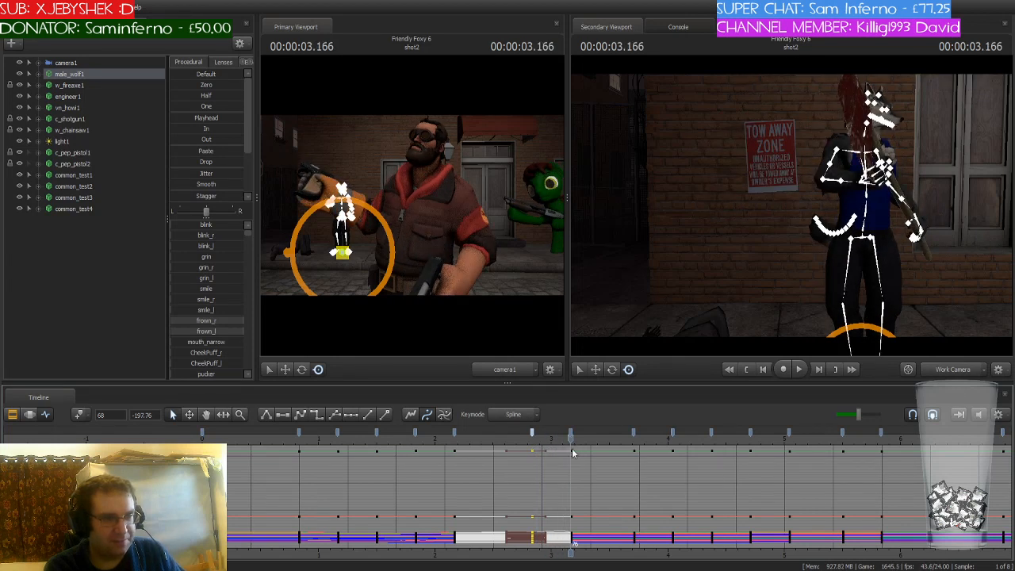
# Examine the curves of bip_UpperArm_l and bip_collar_l between frames 68 and 76 while the wolf's arm swings
pyautogui.scroll(5, 572, 448)
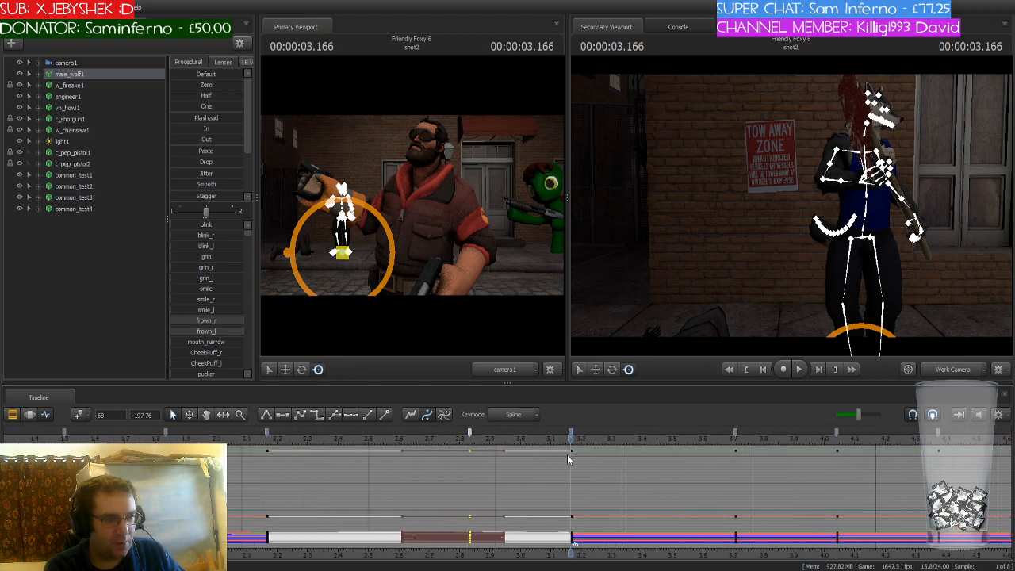
pyautogui.click(836, 159)
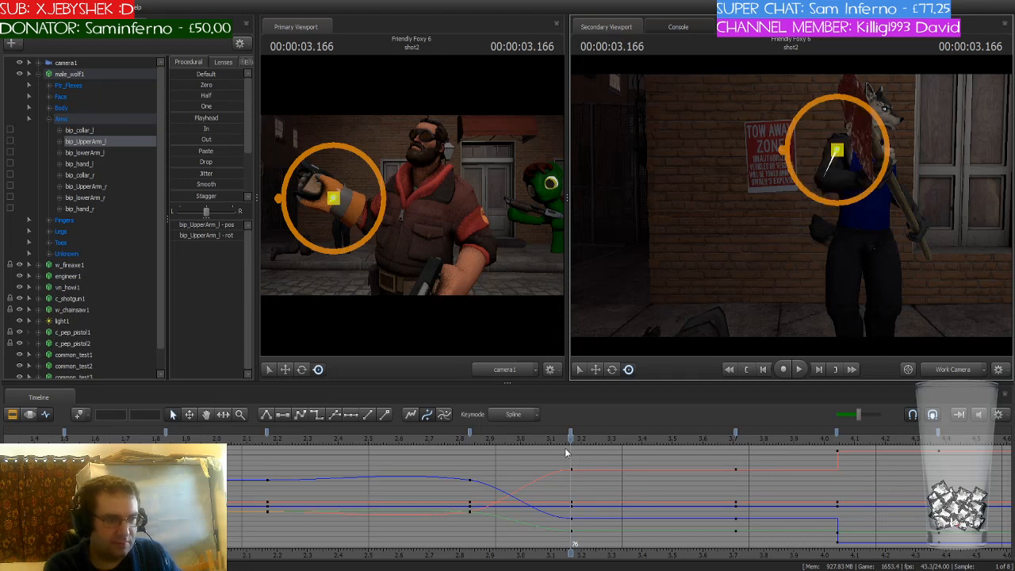
pyautogui.moveTo(570, 446)
pyautogui.mouseDown()
pyautogui.moveTo(469, 446)
pyautogui.moveTo(648, 445)
pyautogui.moveTo(482, 444)
pyautogui.moveTo(553, 445)
pyautogui.mouseUp()
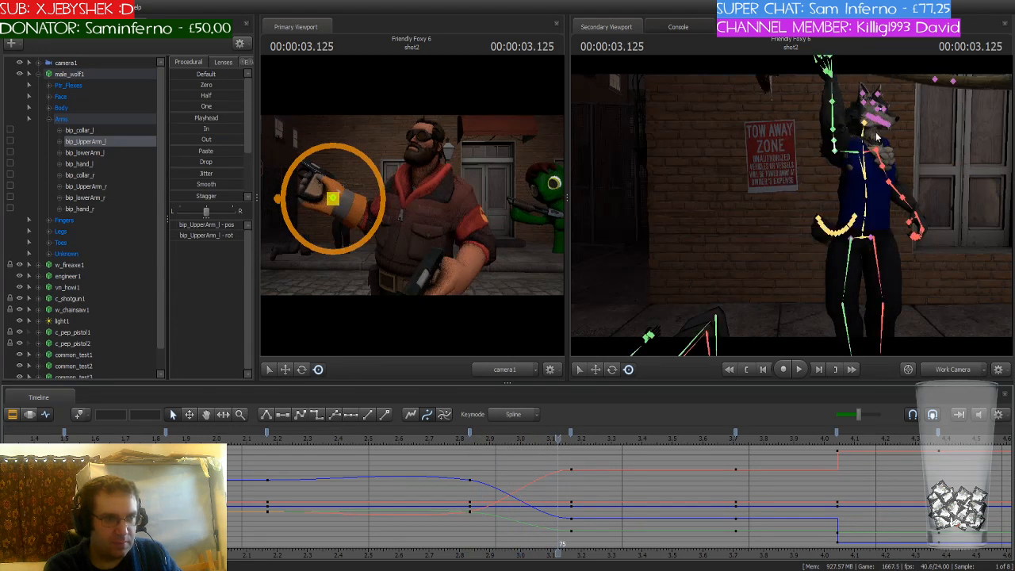
pyautogui.click(847, 153)
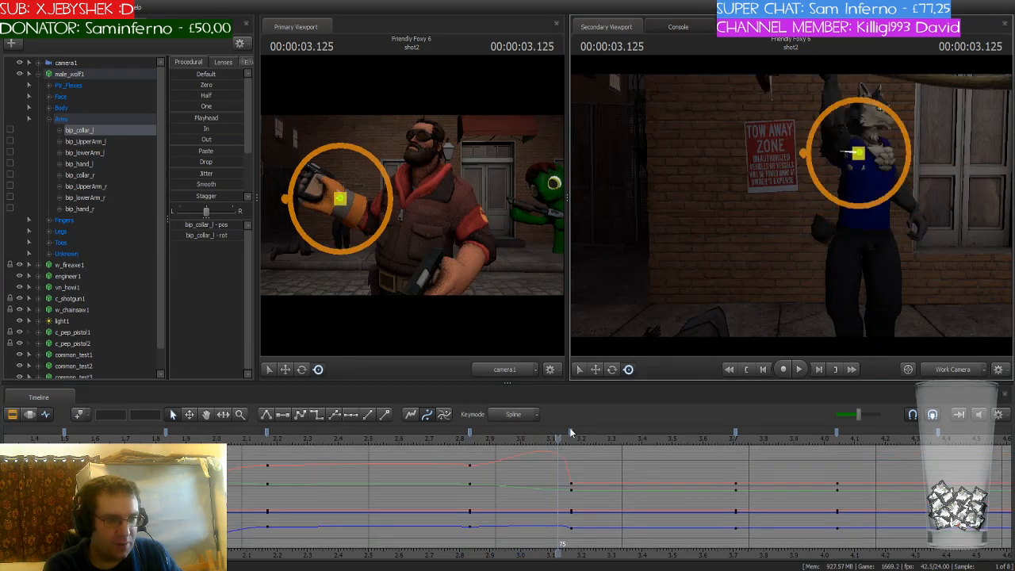
# Try stepped tangents on bip_collar_l's key at frame 68, check the motion and undo the change
pyautogui.moveTo(556, 438); pyautogui.dragTo(470, 435)
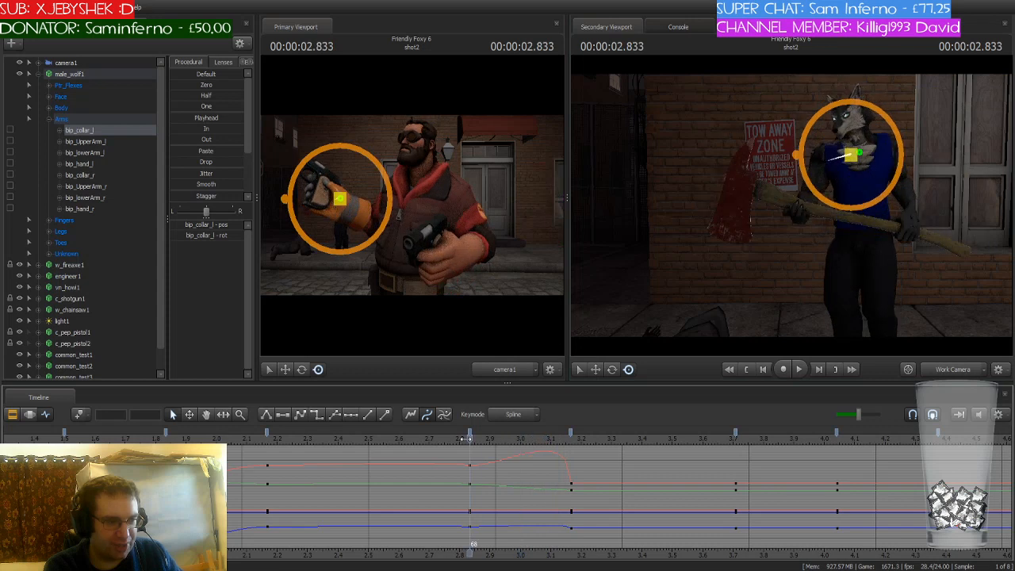
pyautogui.click(470, 434)
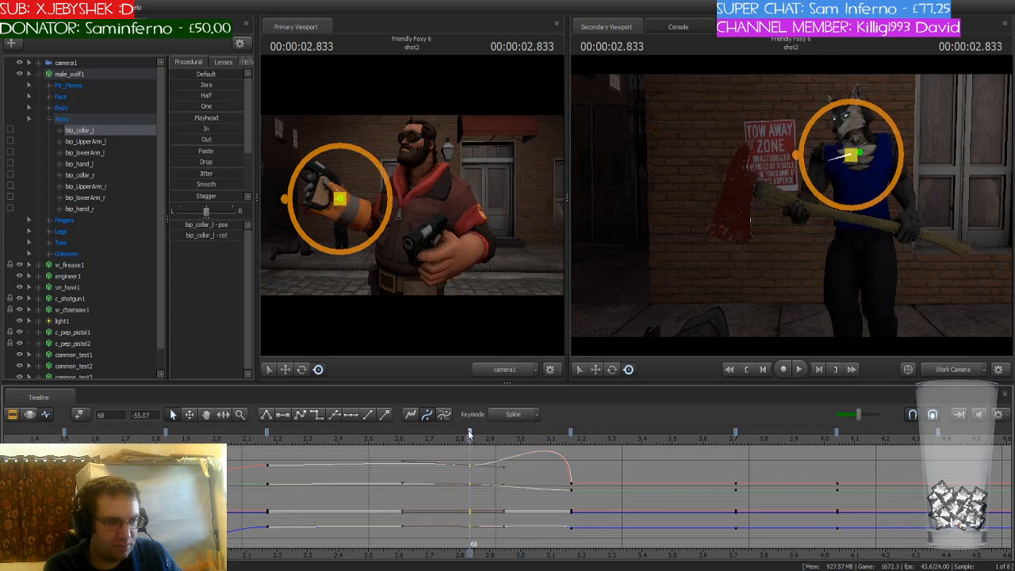
pyautogui.click(317, 414)
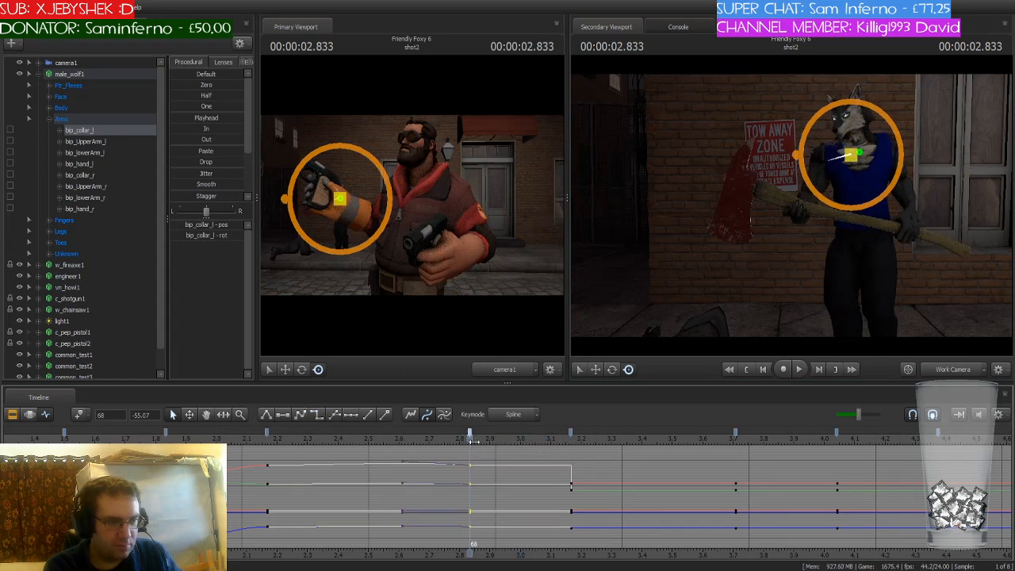
pyautogui.moveTo(470, 441); pyautogui.dragTo(510, 448)
pyautogui.hotkey('ctrl', 'z')
pyautogui.hotkey('ctrl', 'z')
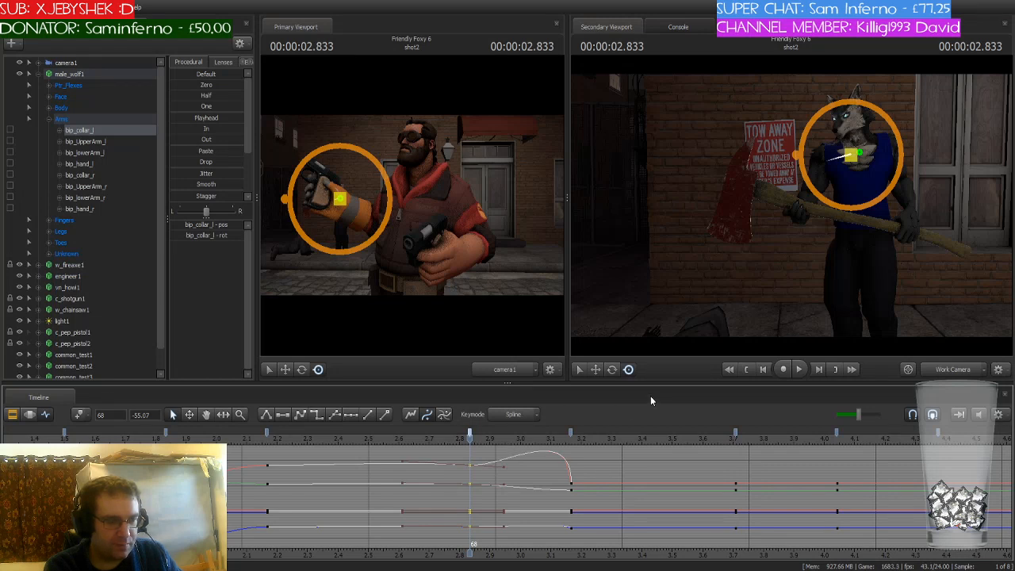
# Apply spline tangents to bip_collar_l's key at frame 76 and check the motion from frame 68 to frame 89
pyautogui.click(571, 433)
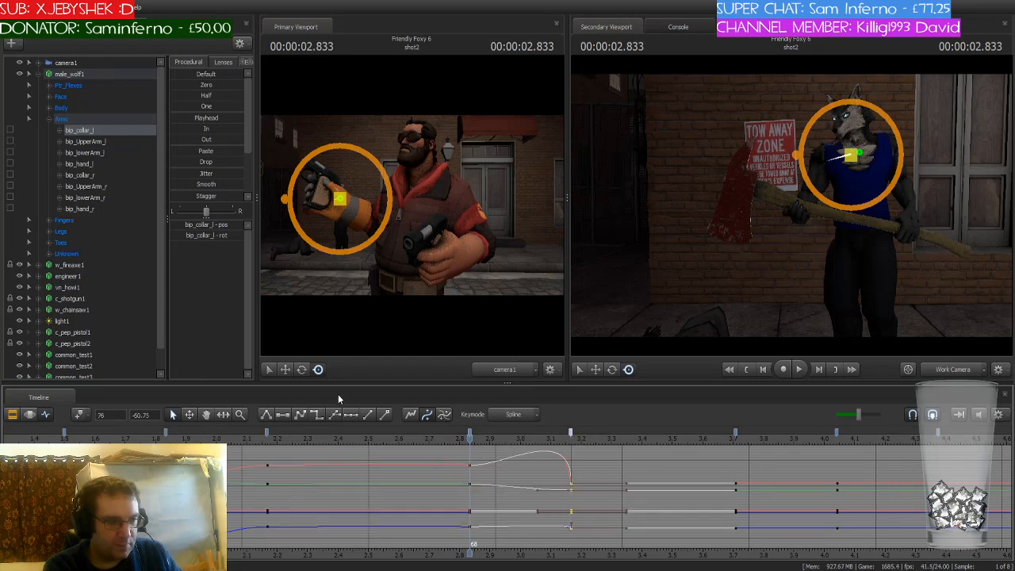
pyautogui.click(302, 419)
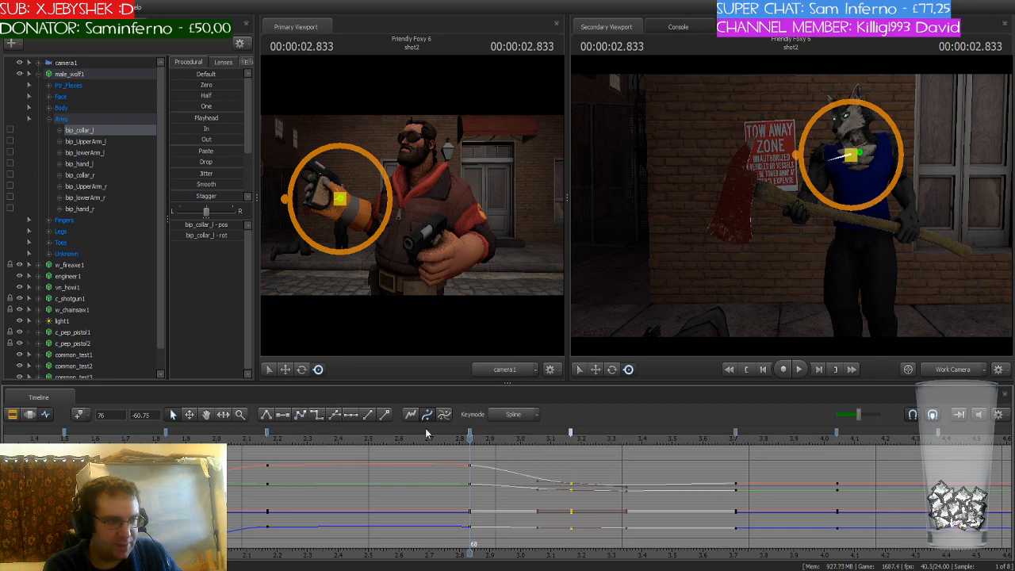
pyautogui.click(479, 440)
pyautogui.moveTo(479, 440); pyautogui.dragTo(736, 443)
pyautogui.scroll(-5, 746, 453)
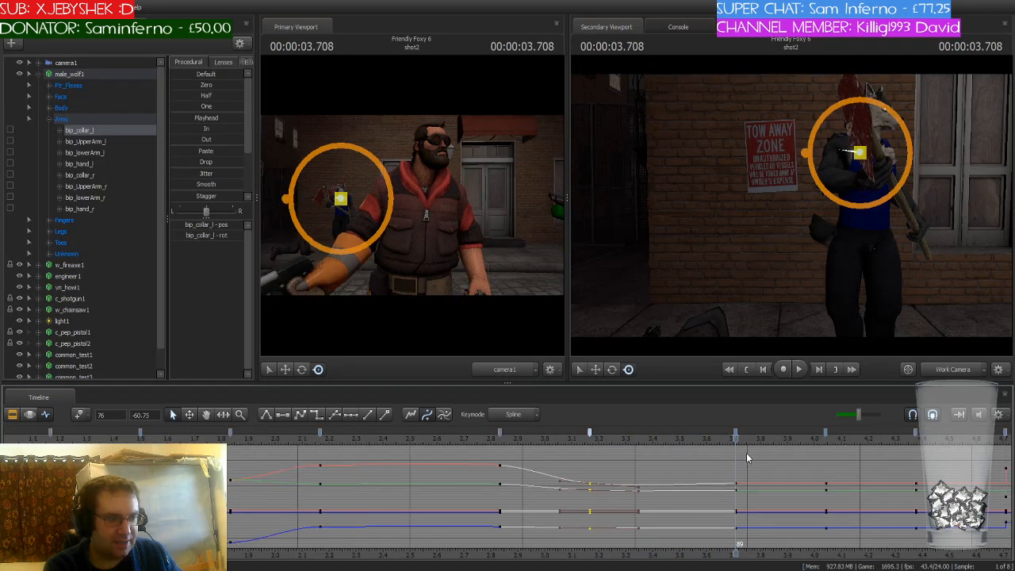
pyautogui.moveTo(745, 544); pyautogui.dragTo(635, 544, button='middle')
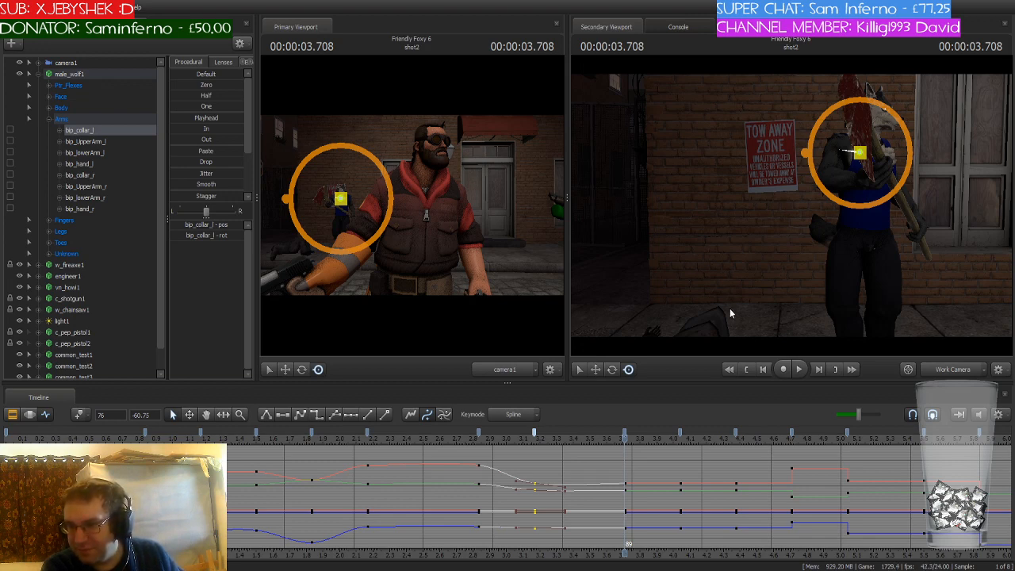
pyautogui.moveTo(614, 444); pyautogui.dragTo(505, 446)
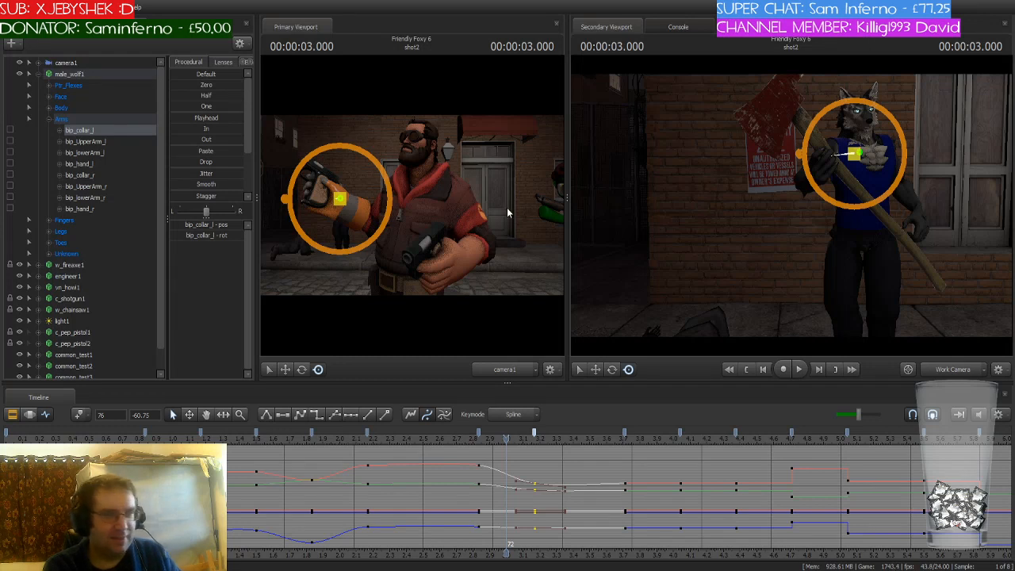
# Rotate the wolf's right collar bone, bip_collar_r, at frame 72 to bring the right arm toward the axe handle
pyautogui.click(875, 157)
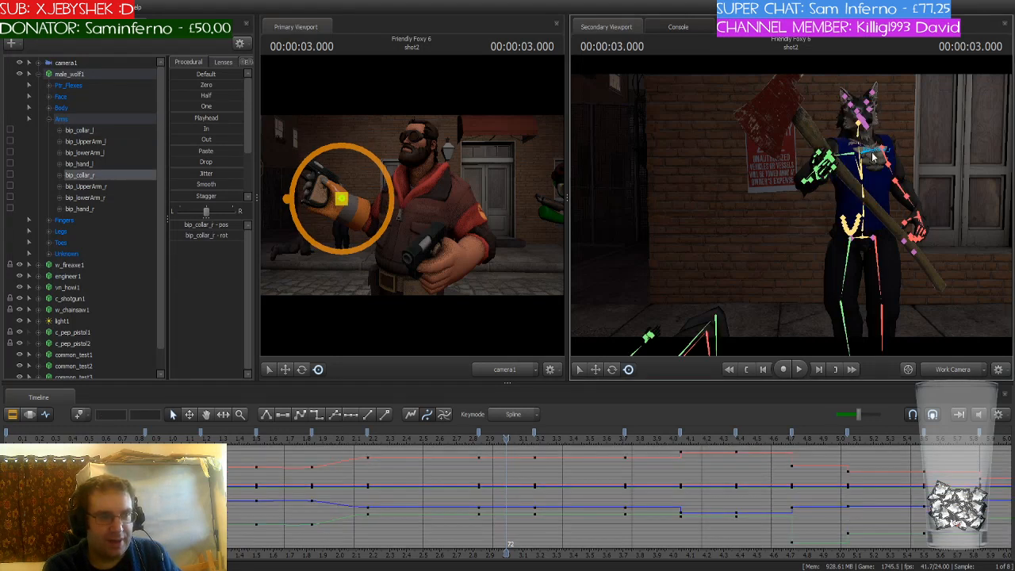
pyautogui.press('w')
pyautogui.moveTo(791, 206); pyautogui.dragTo(791, 206)
pyautogui.press('s')
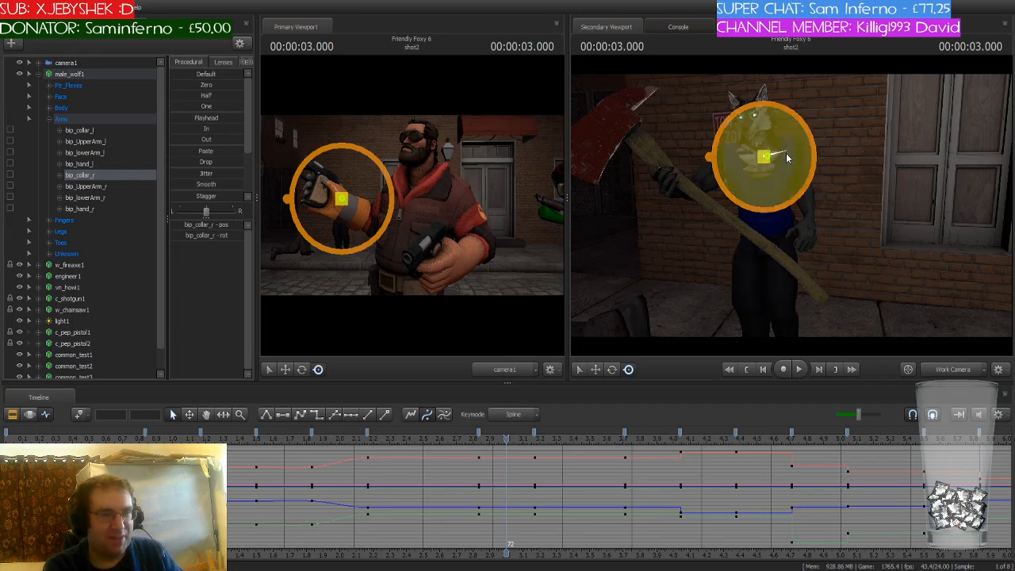
pyautogui.press('e')
pyautogui.moveTo(770, 185); pyautogui.dragTo(755, 176)
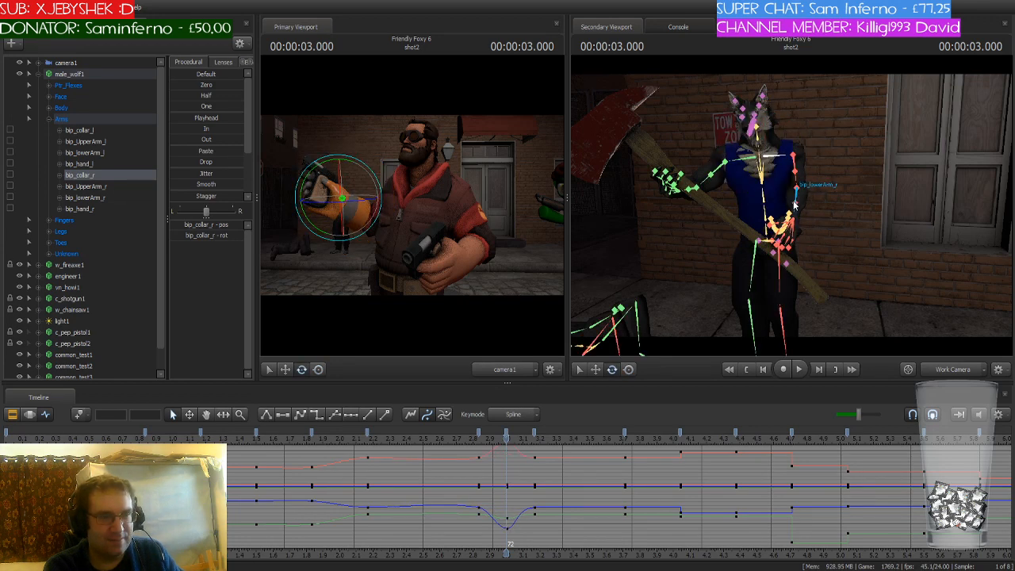
# Rotate bip_lowerArm_r and refine bip_collar_r at frame 72 so the right hand rests on the axe handle
pyautogui.click(794, 203)
pyautogui.moveTo(788, 210); pyautogui.dragTo(773, 197)
pyautogui.press('ctrl')
pyautogui.click(785, 165)
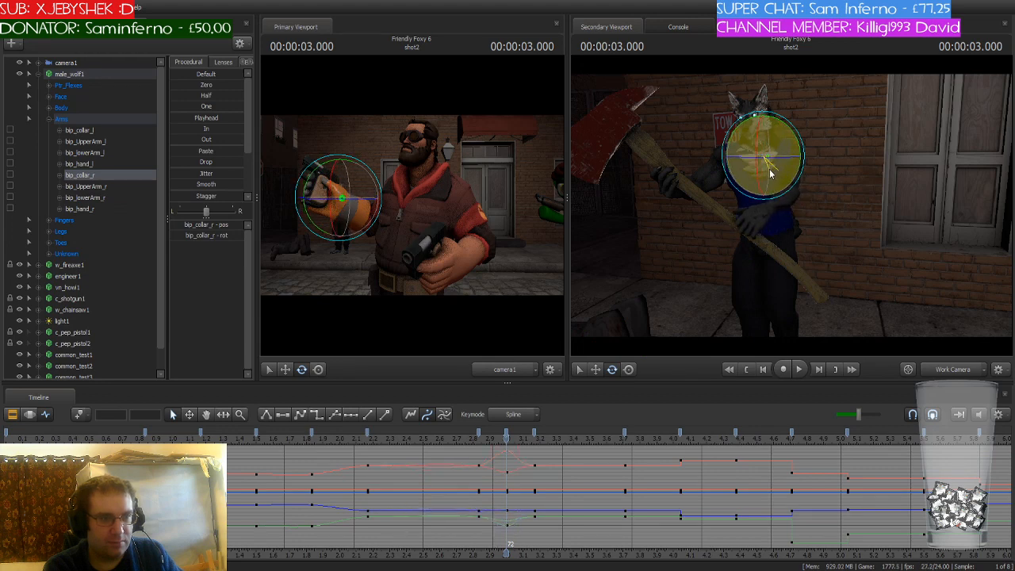
pyautogui.press('ctrl')
pyautogui.click(785, 196)
pyautogui.moveTo(785, 196); pyautogui.dragTo(775, 205)
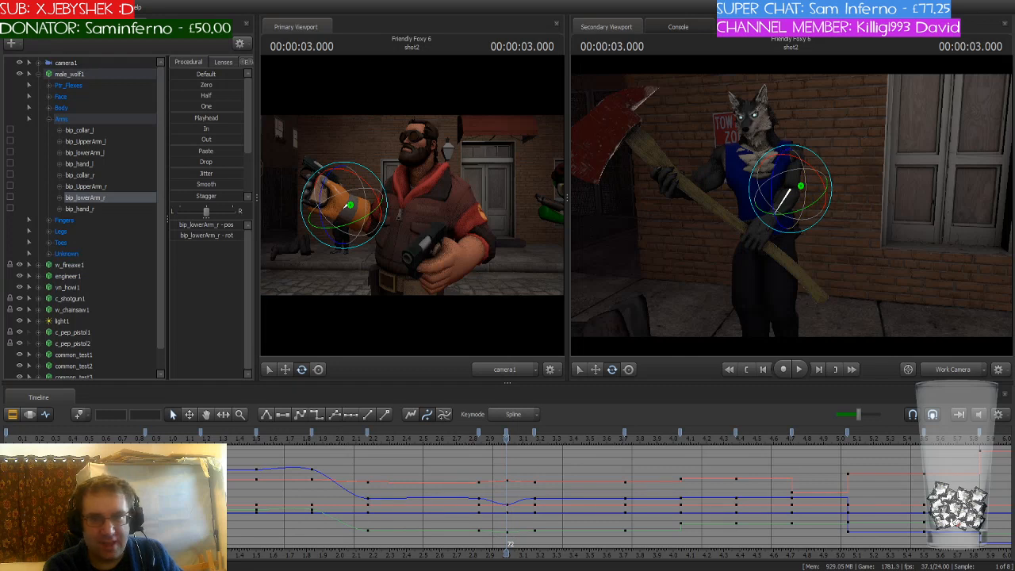
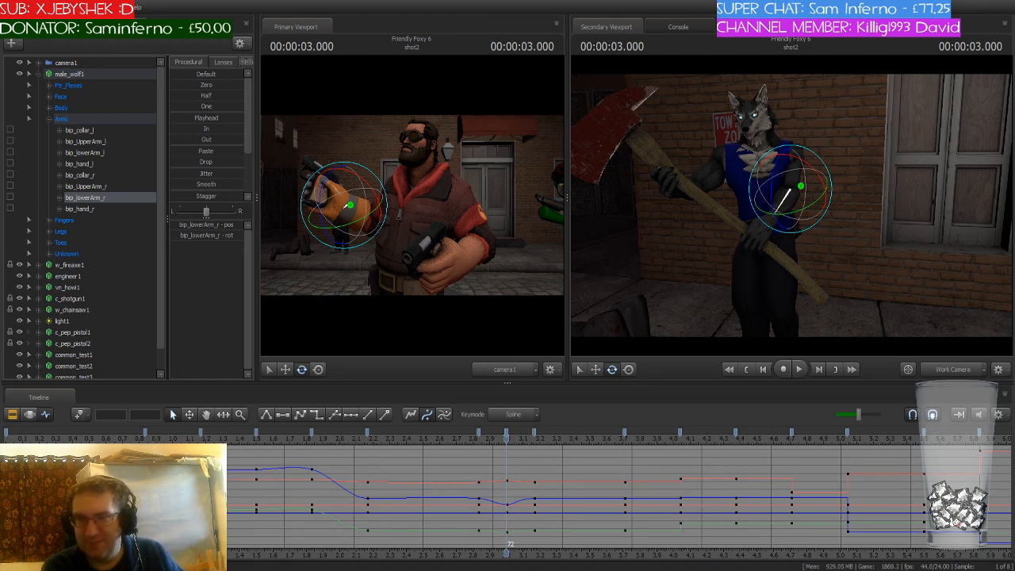
# Adjust the rotation of bip_lowerArm_r at frame 76 to place the right hand along the axe handle
pyautogui.moveTo(507, 438); pyautogui.dragTo(537, 442)
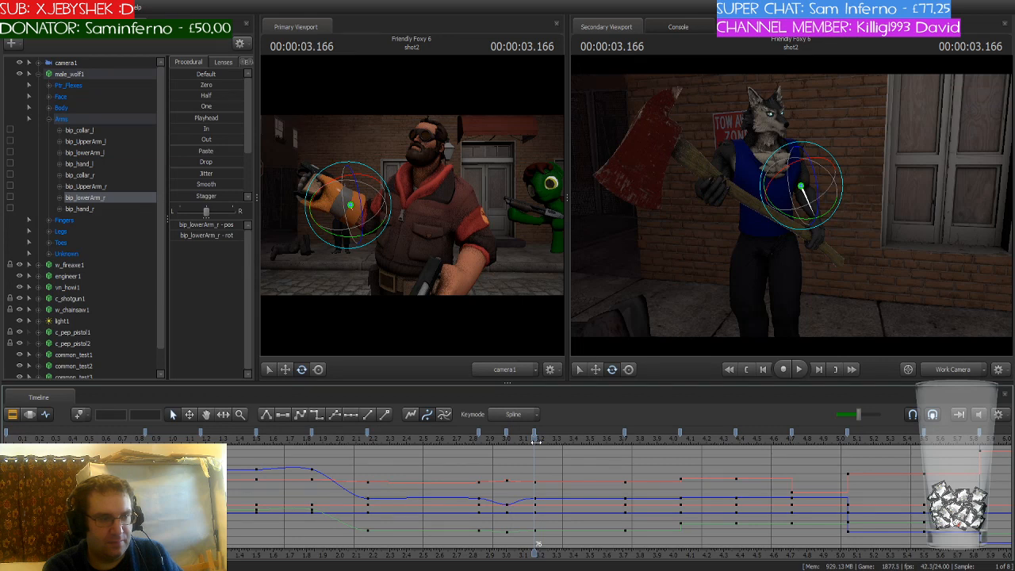
pyautogui.press('ctrl')
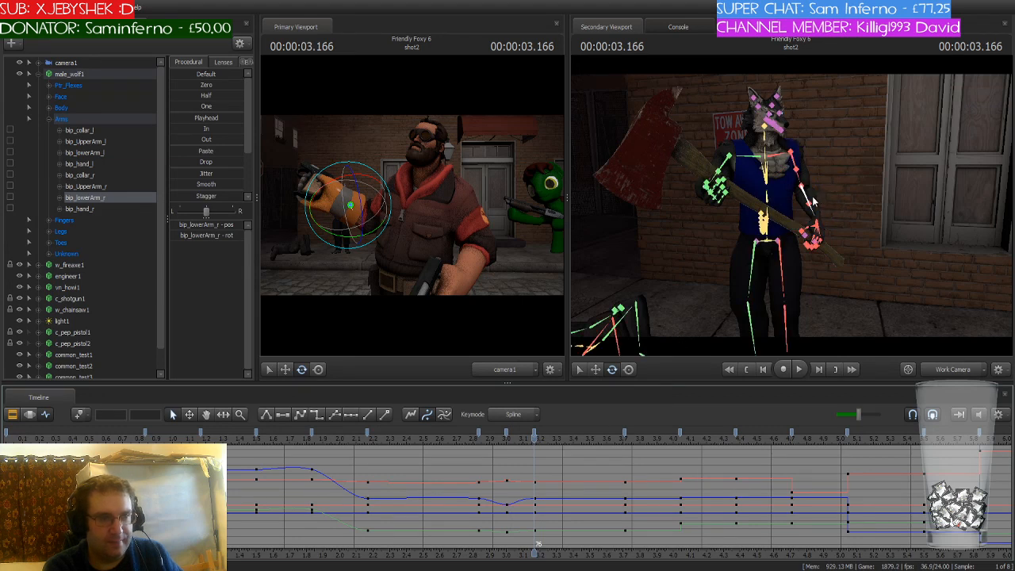
pyautogui.moveTo(805, 196); pyautogui.dragTo(804, 208)
# Rotate bip_collar_r and bip_hand_r at frame 62 so the right hand holds the axe handle
pyautogui.moveTo(536, 438); pyautogui.dragTo(445, 448)
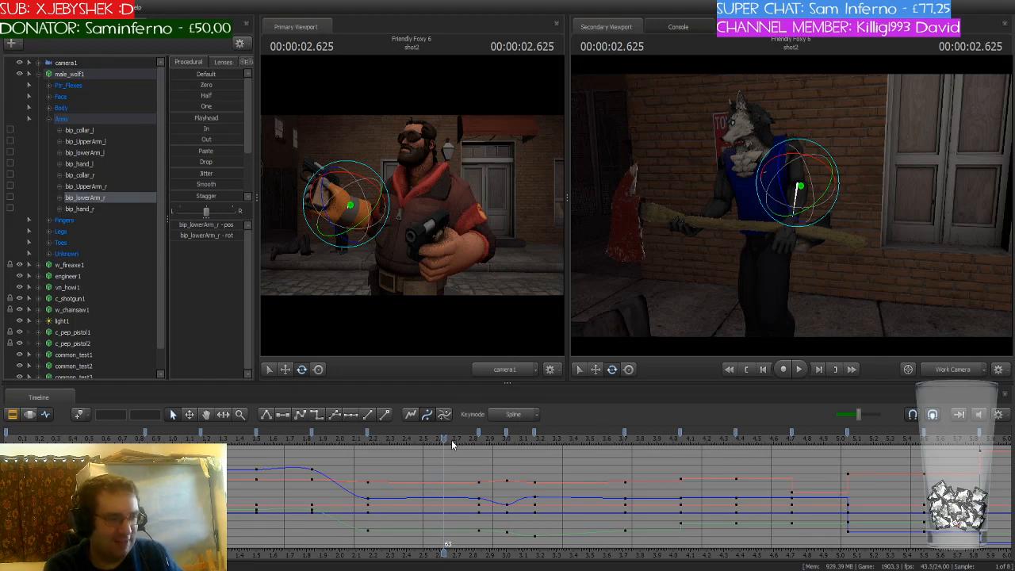
pyautogui.moveTo(447, 440)
pyautogui.mouseDown()
pyautogui.moveTo(385, 444)
pyautogui.moveTo(435, 445)
pyautogui.mouseUp()
pyautogui.press('ctrl')
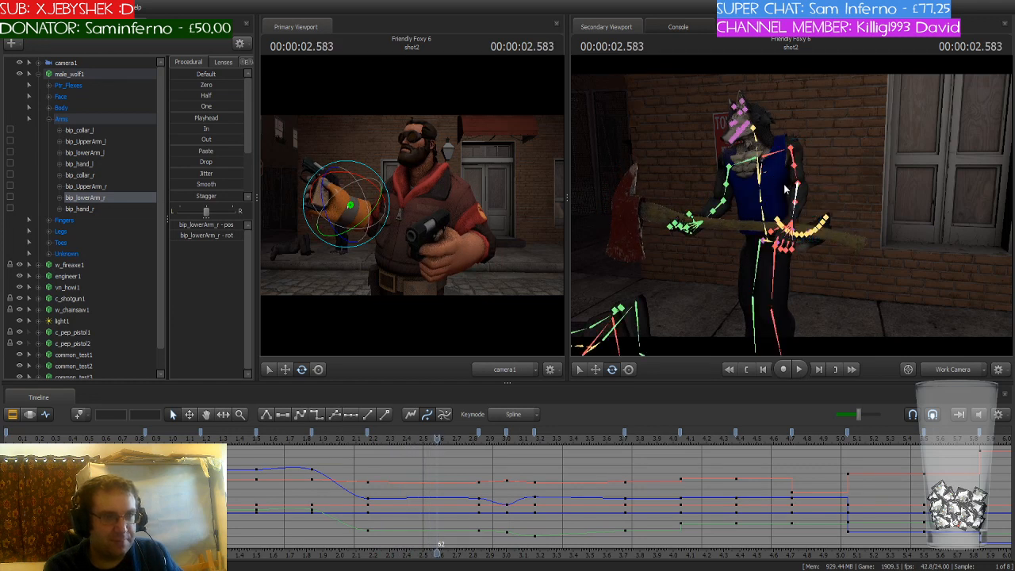
pyautogui.keyDown('ctrl'); pyautogui.click(781, 152); pyautogui.keyUp('ctrl')
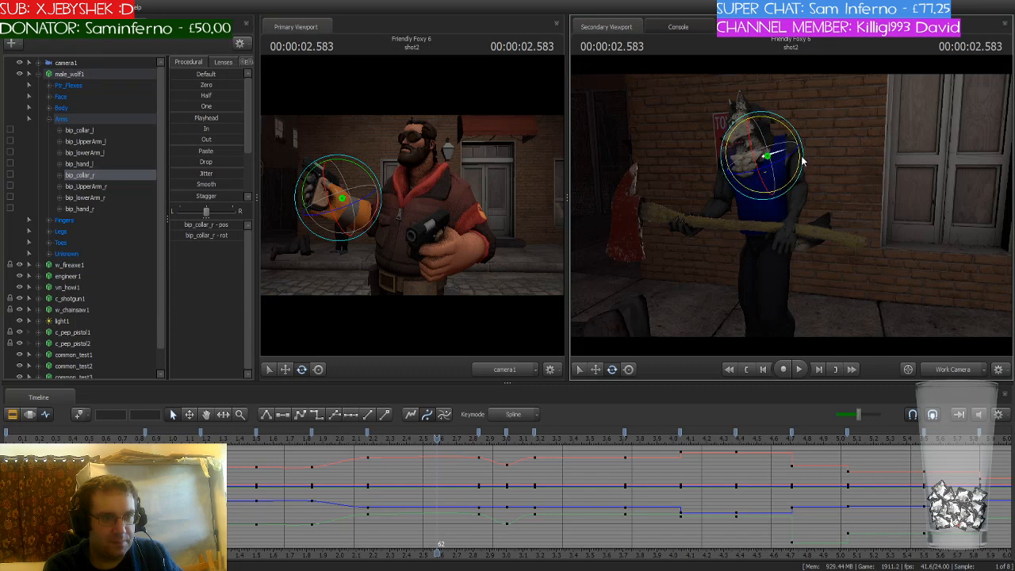
pyautogui.moveTo(801, 158); pyautogui.dragTo(801, 149)
pyautogui.press('ctrl')
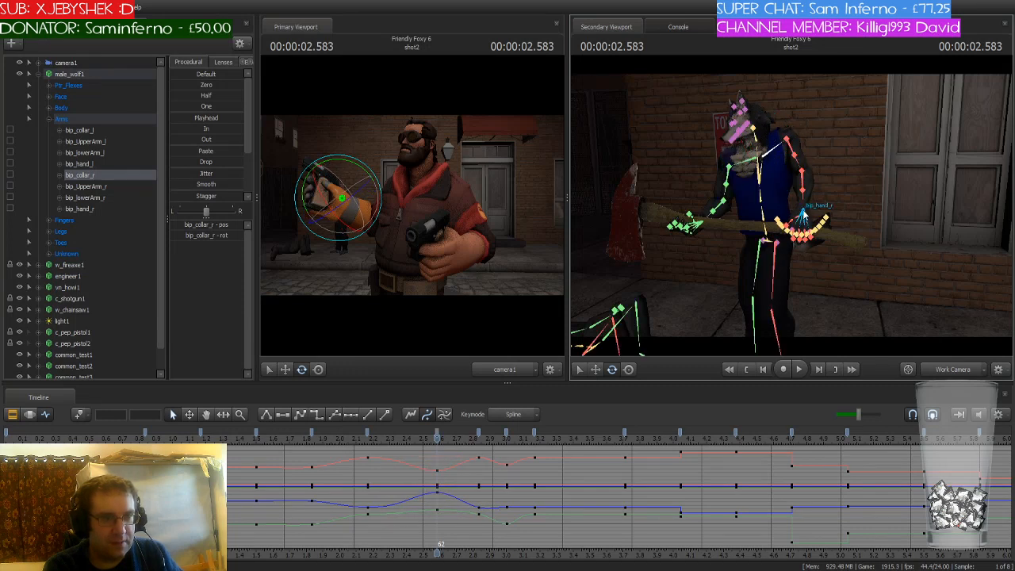
pyautogui.keyDown('ctrl'); pyautogui.click(804, 216); pyautogui.keyUp('ctrl')
pyautogui.moveTo(804, 216); pyautogui.dragTo(833, 238)
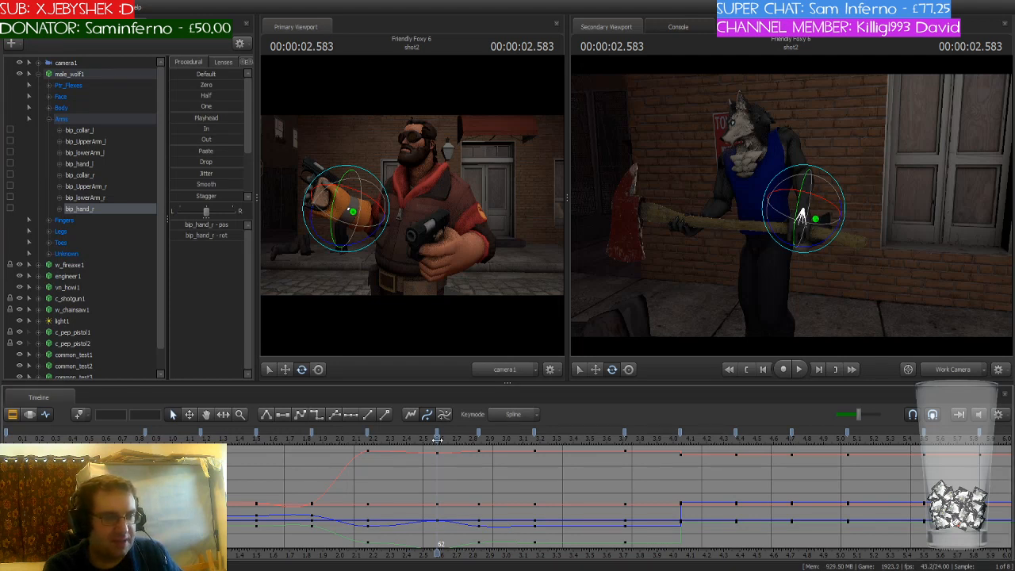
# Check the motion up to frame 82 and rotate bip_lowerArm_r there to keep the hand on the axe handle
pyautogui.moveTo(437, 441); pyautogui.dragTo(527, 460)
pyautogui.moveTo(538, 463); pyautogui.dragTo(575, 469)
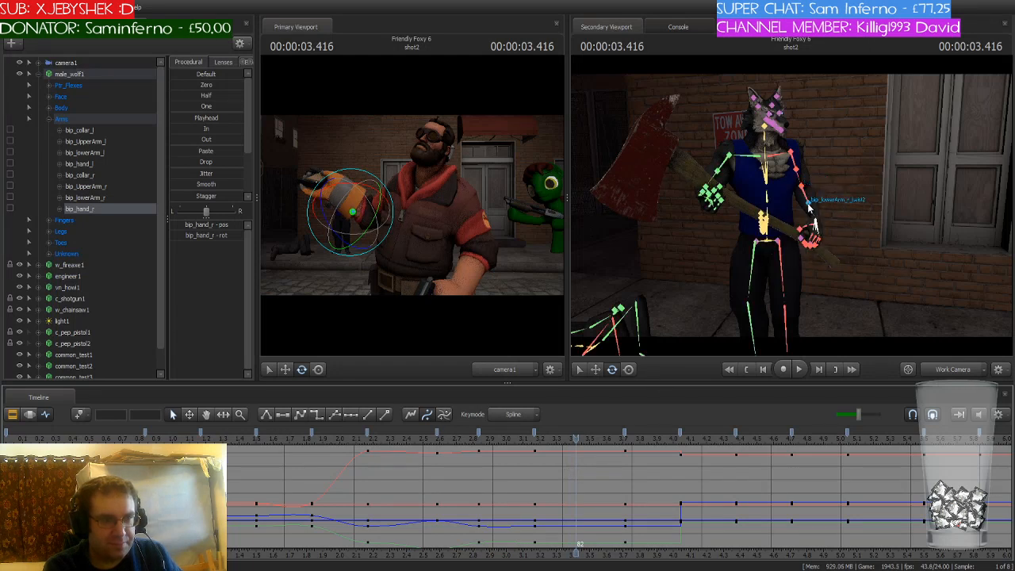
pyautogui.click(807, 200)
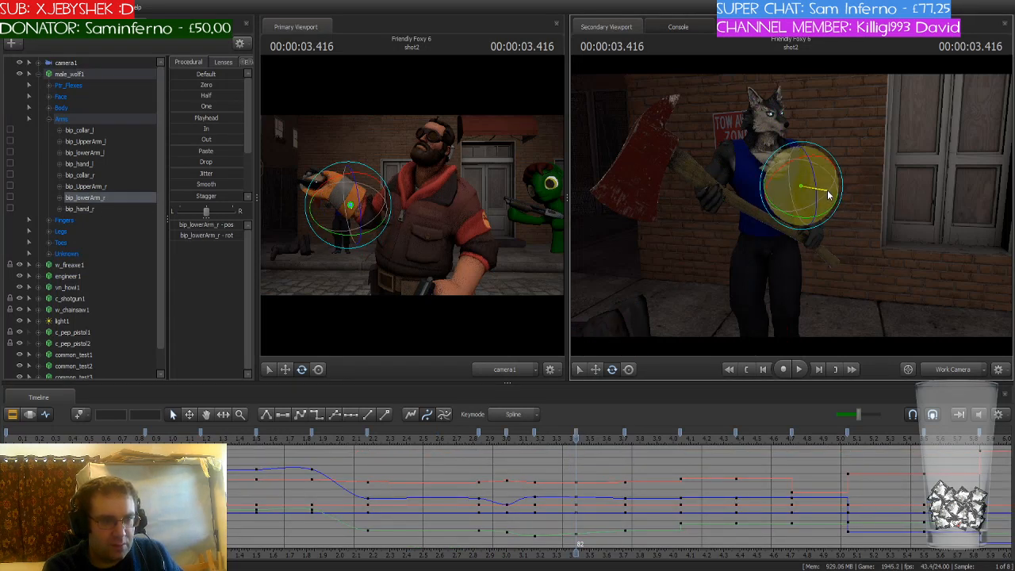
pyautogui.moveTo(825, 195); pyautogui.dragTo(824, 198)
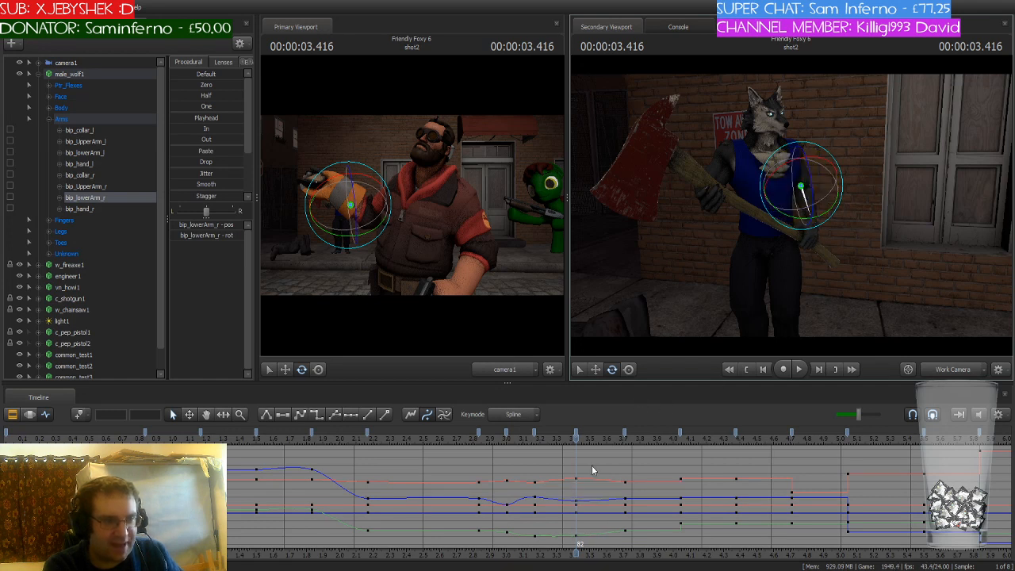
# Try spline tangents on bip_lowerArm_r's key at frame 89, check the motion and undo the change
pyautogui.moveTo(576, 441); pyautogui.dragTo(629, 460)
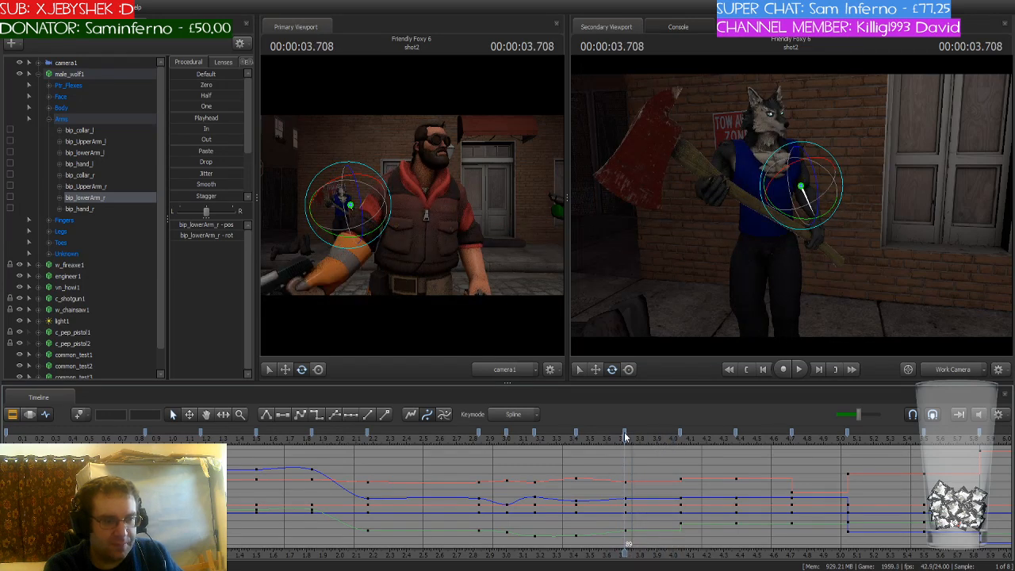
pyautogui.click(625, 435)
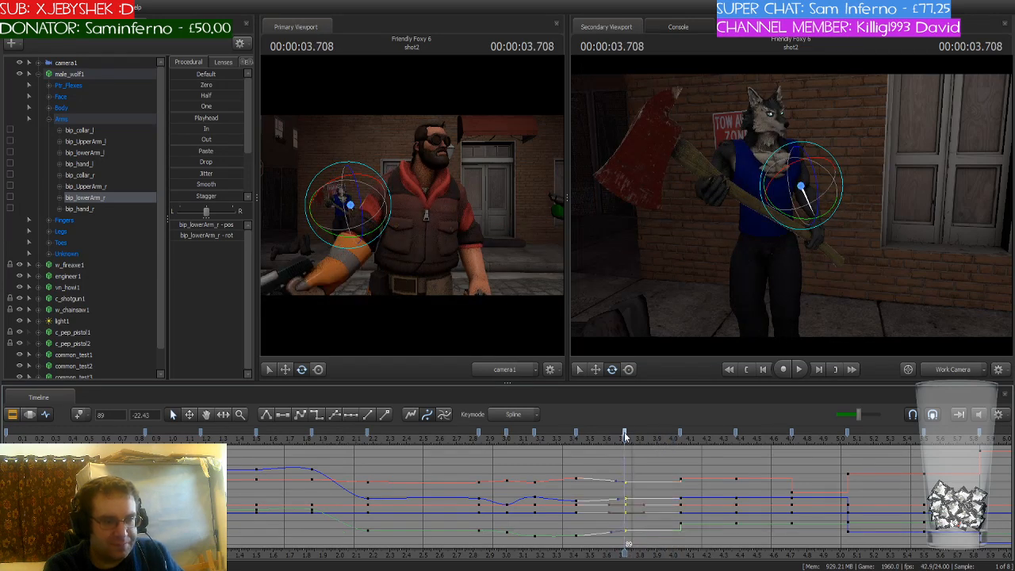
pyautogui.click(302, 416)
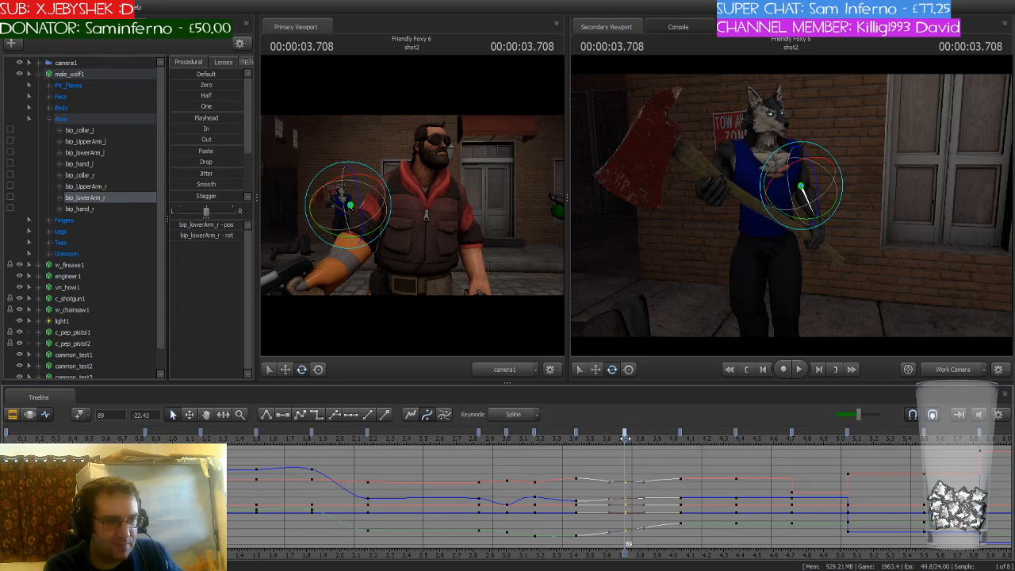
pyautogui.moveTo(623, 443); pyautogui.dragTo(675, 441)
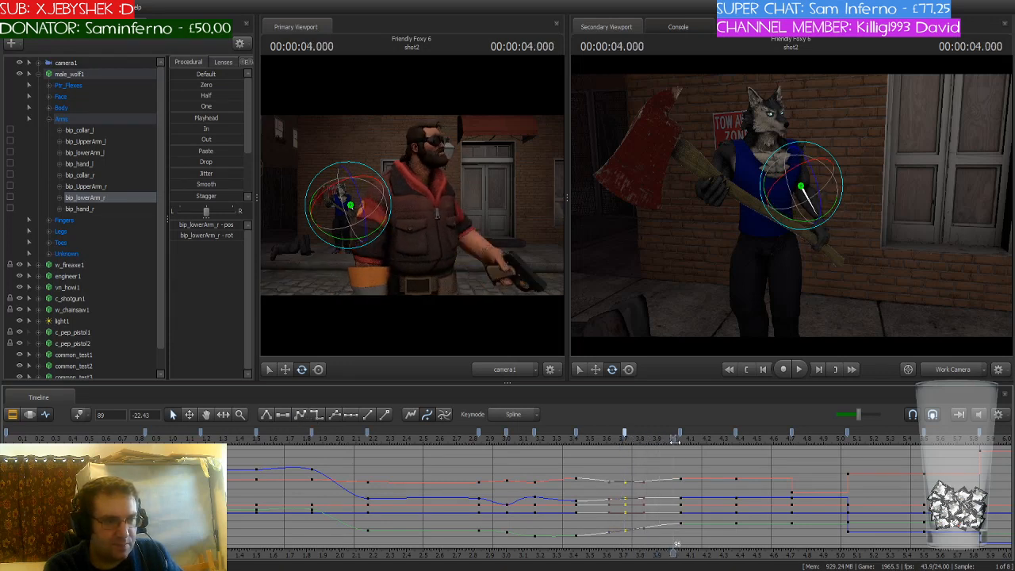
pyautogui.hotkey('ctrl', 'z')
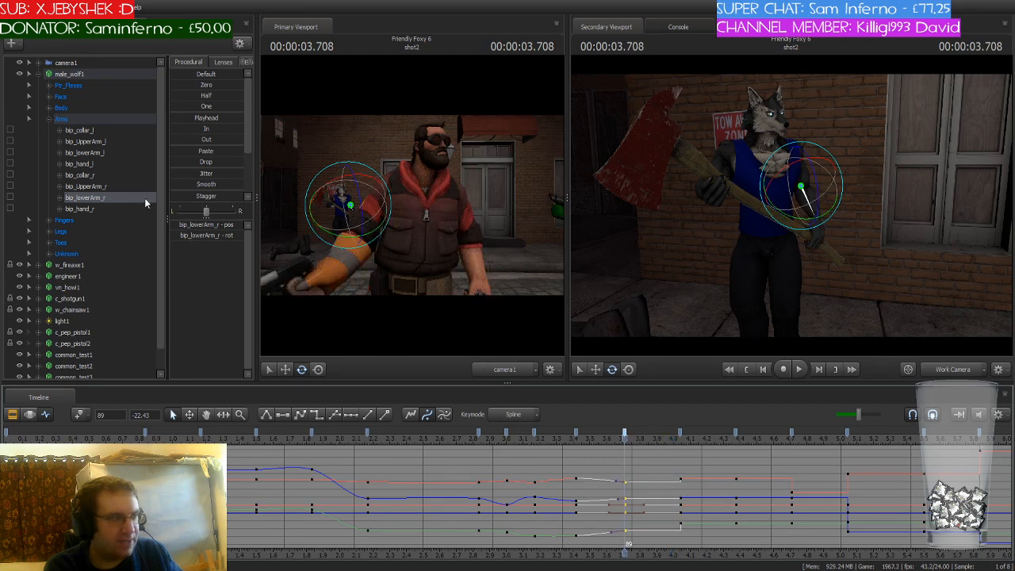
# Apply spline tangents to the whole male_wolf1 model's key at frame 89 and check the motion after it
pyautogui.click(76, 75)
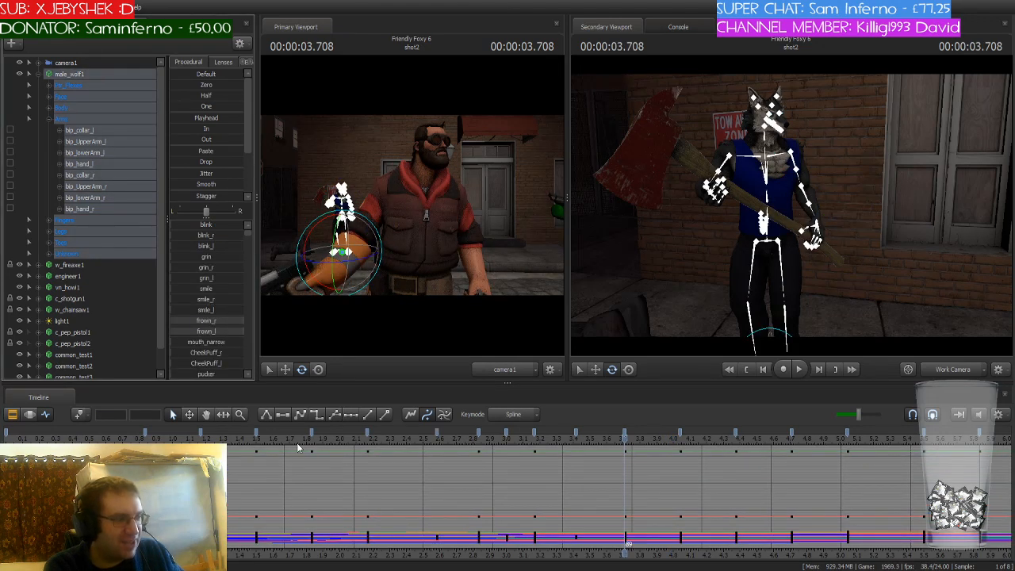
pyautogui.click(626, 437)
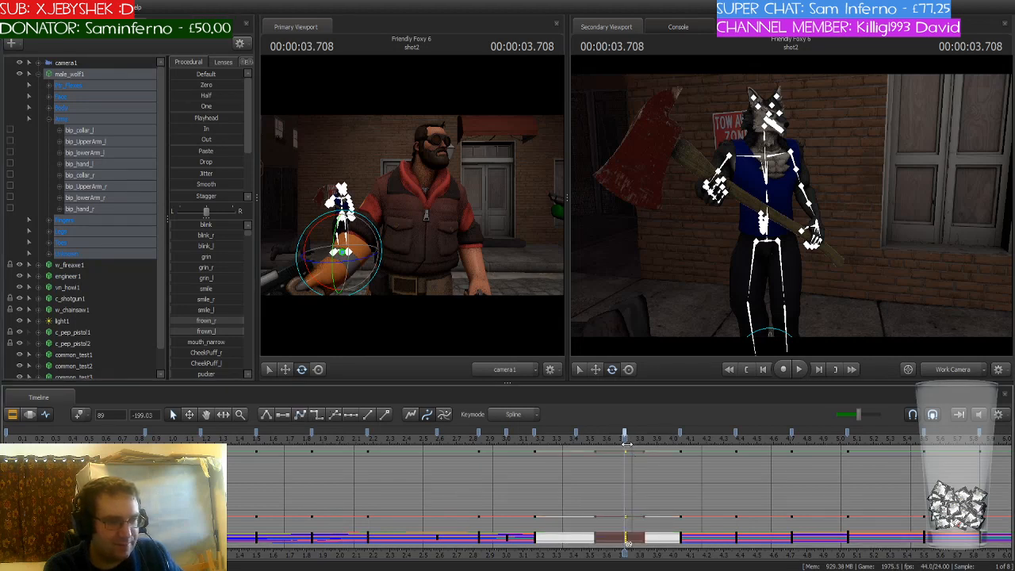
pyautogui.moveTo(625, 441); pyautogui.dragTo(676, 450)
# Check male_wolf1's motion from frame 0 to frame 68 and apply stepped tangents to its key at frame 0
pyautogui.scroll(-3, 396, 470)
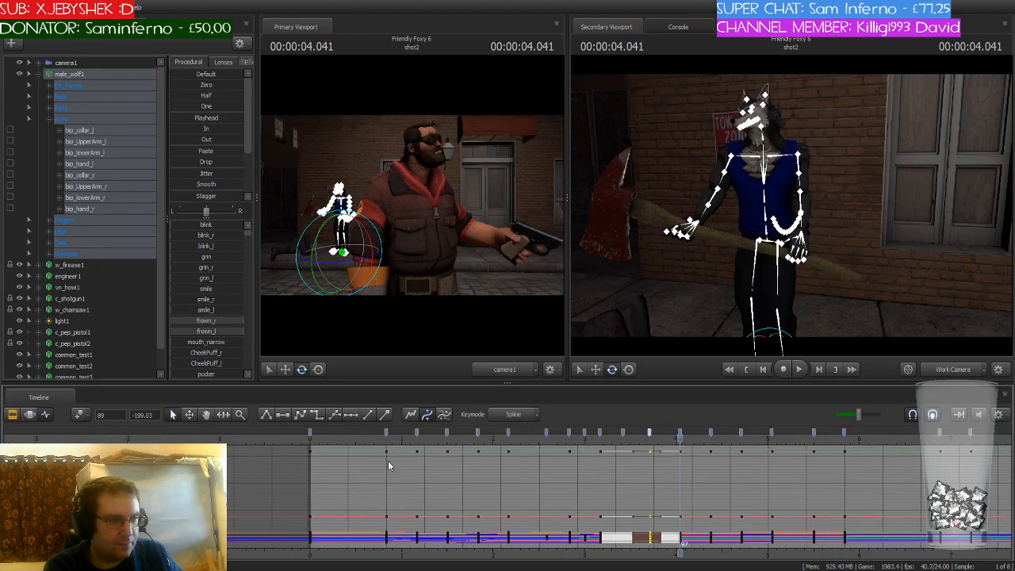
pyautogui.click(312, 436)
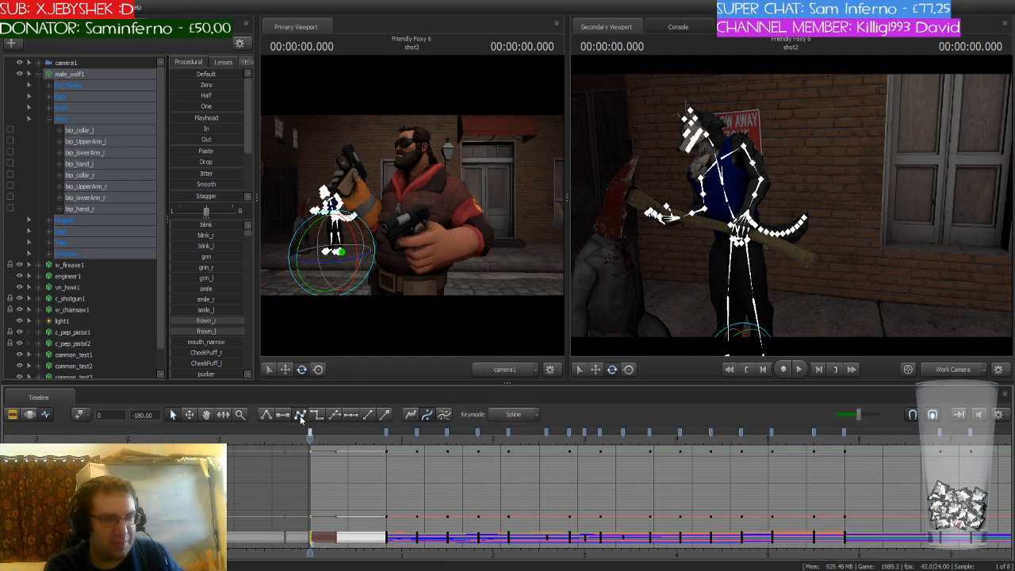
pyautogui.moveTo(310, 435); pyautogui.dragTo(325, 449)
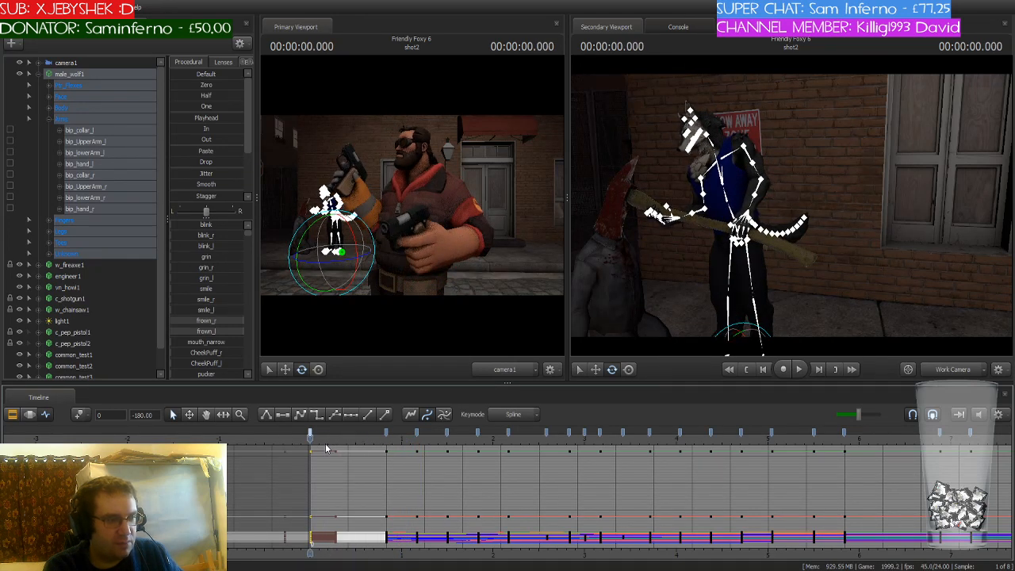
pyautogui.moveTo(312, 437); pyautogui.dragTo(570, 446)
pyautogui.click(315, 414)
# Rotate bip_UpperArm_r slightly at frame 70 to move the wolf's right arm closer to the axe handle
pyautogui.moveTo(841, 246)
pyautogui.mouseDown()
pyautogui.moveTo(825, 238)
pyautogui.moveTo(855, 251)
pyautogui.mouseUp()
pyautogui.press('w')
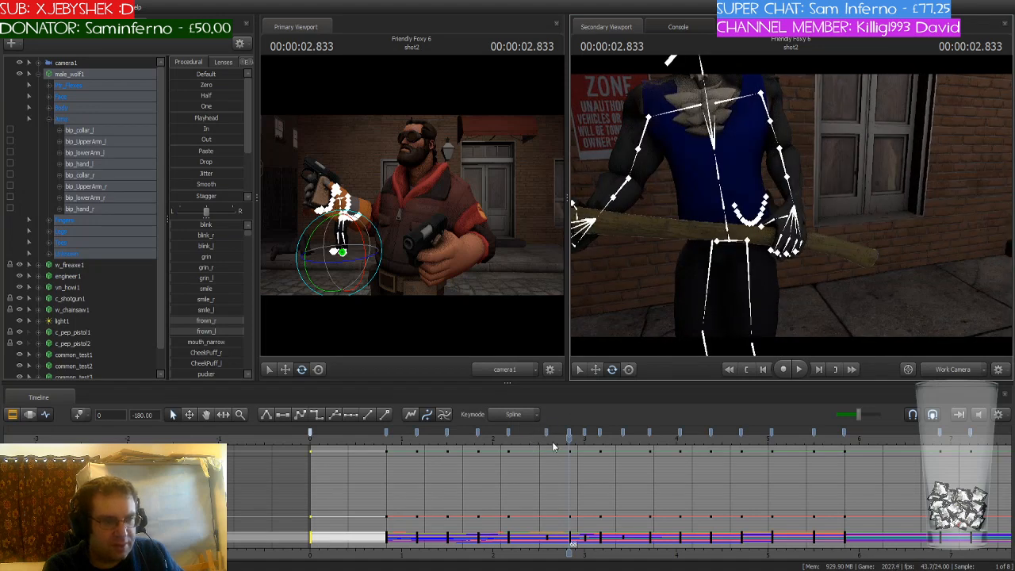
pyautogui.scroll(3, 571, 443)
pyautogui.moveTo(571, 441)
pyautogui.mouseDown()
pyautogui.moveTo(599, 441)
pyautogui.moveTo(589, 441)
pyautogui.mouseUp()
pyautogui.scroll(2, 590, 441)
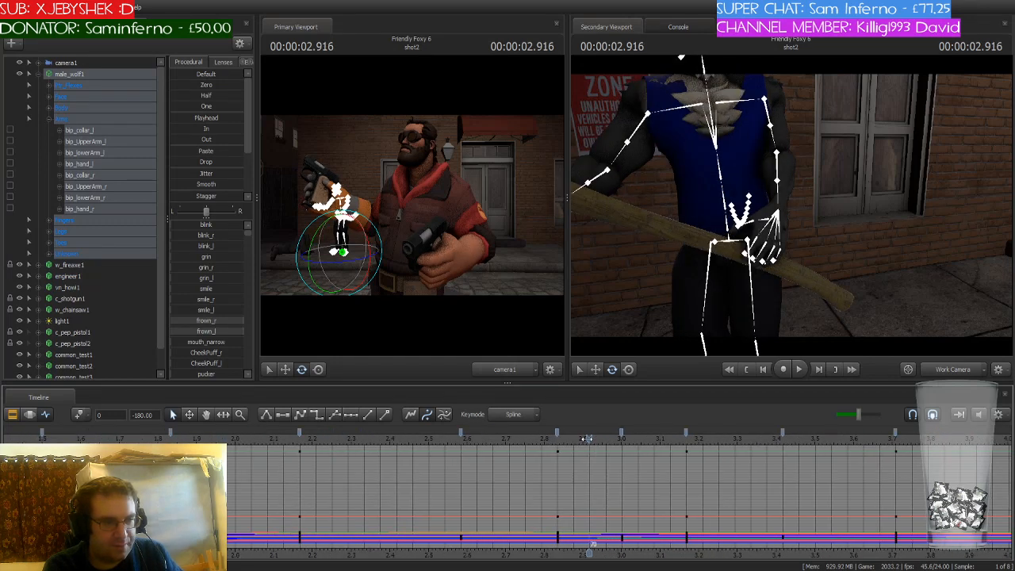
pyautogui.click(766, 107)
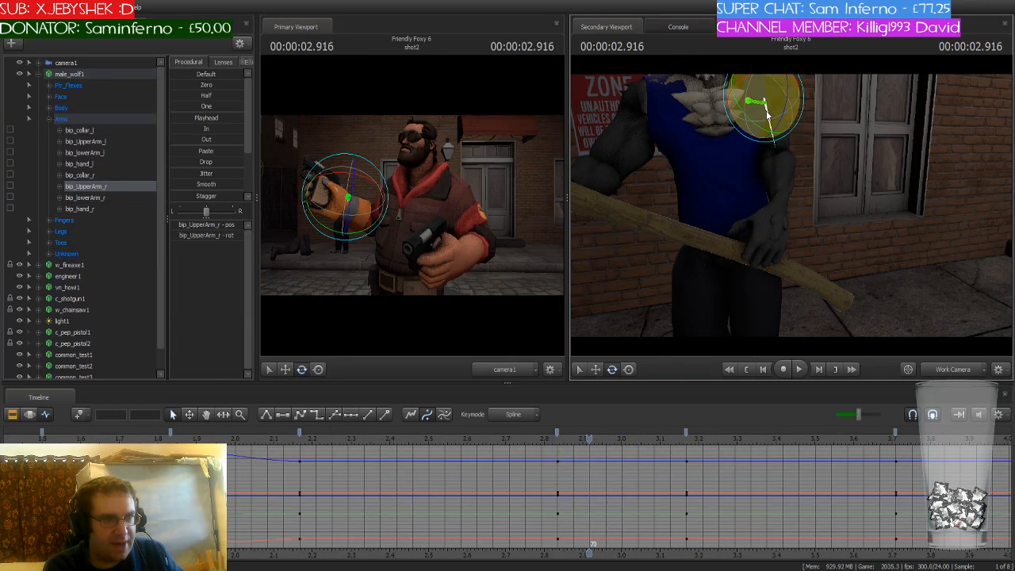
pyautogui.moveTo(764, 113); pyautogui.dragTo(765, 113)
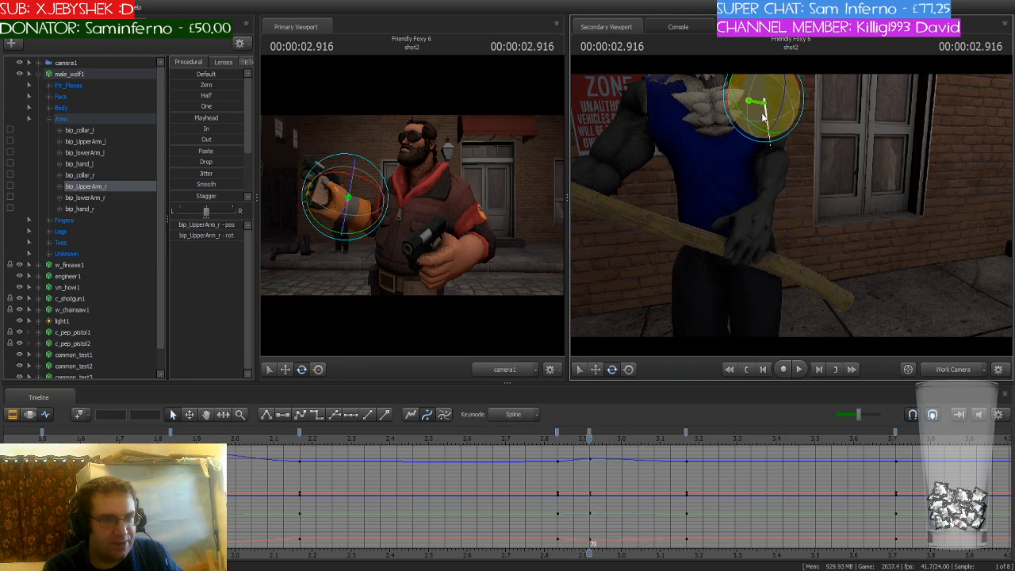
# Rotate bip_hand_r at frame 70 to fit the right hand to the axe handle and check the whole pose
pyautogui.click(774, 156)
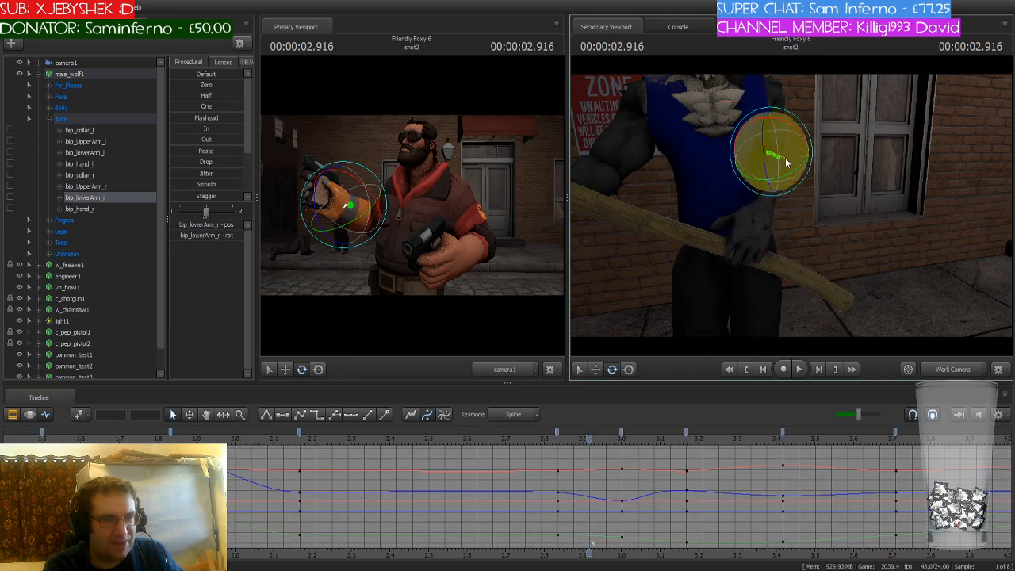
pyautogui.click(778, 226)
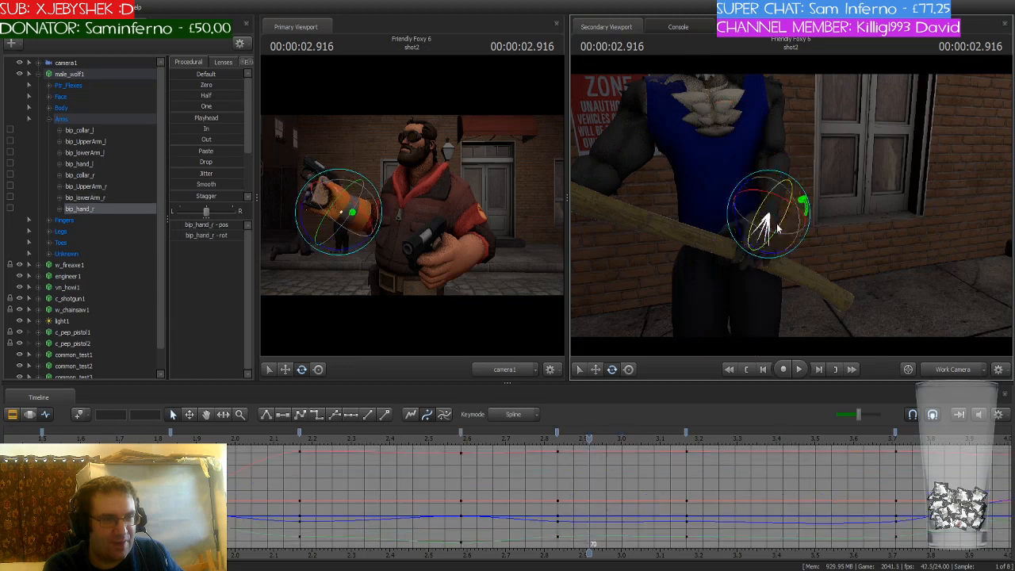
pyautogui.moveTo(795, 231); pyautogui.dragTo(796, 229)
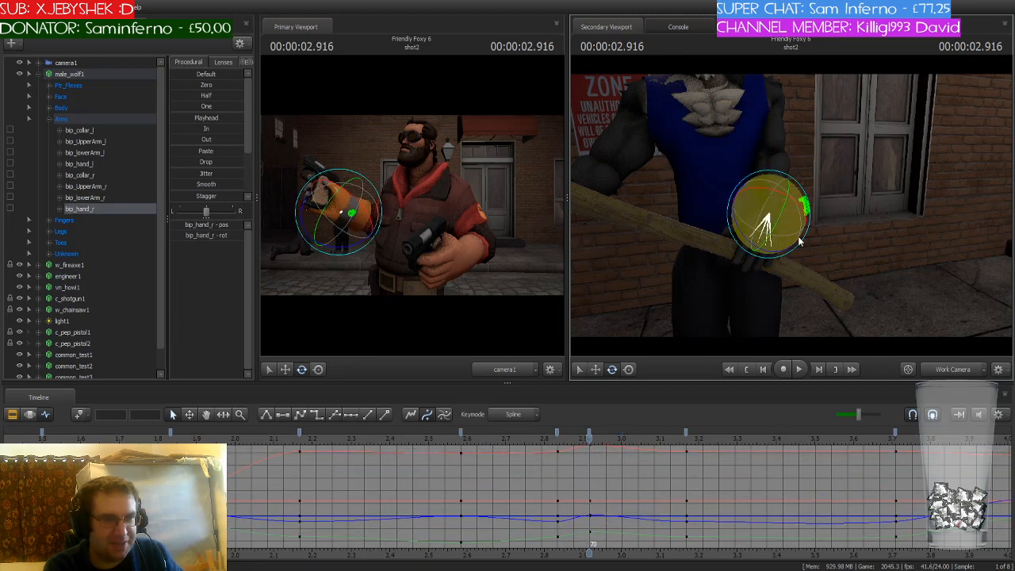
pyautogui.moveTo(847, 195); pyautogui.dragTo(847, 207)
pyautogui.press('s')
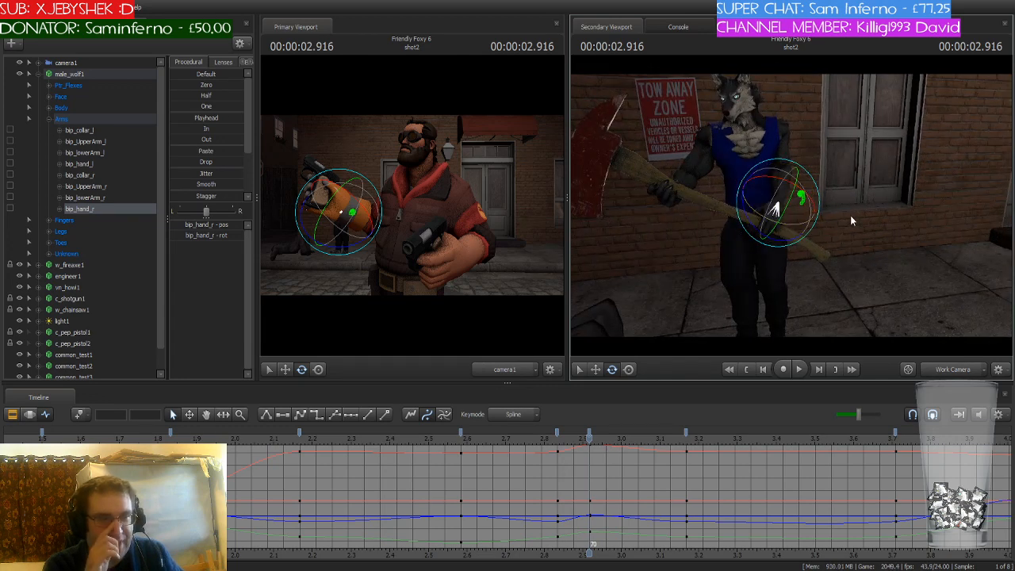
pyautogui.scroll(-2, 651, 486)
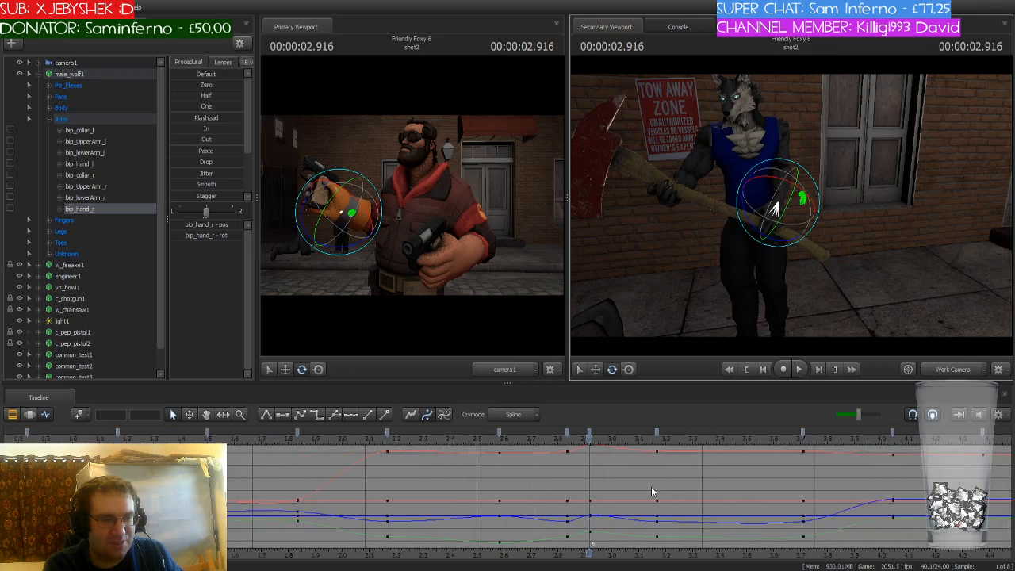
# Try spline tangents on bip_hand_r's key at frame 97 and set that key back to stepped tangents
pyautogui.scroll(-1, 624, 468)
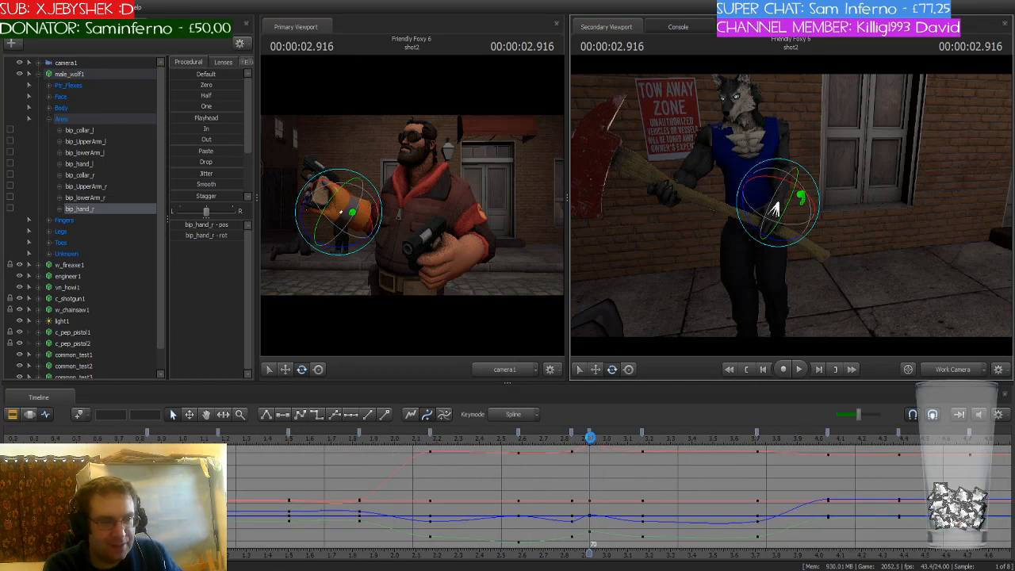
pyautogui.scroll(-1, 590, 438)
pyautogui.moveTo(590, 438); pyautogui.dragTo(803, 446)
pyautogui.click(802, 434)
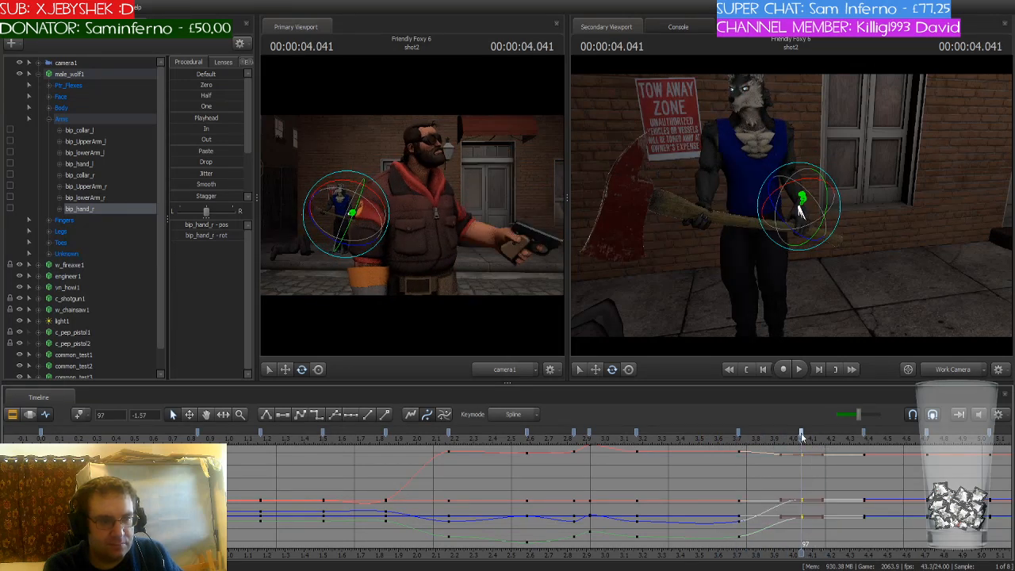
pyautogui.click(302, 415)
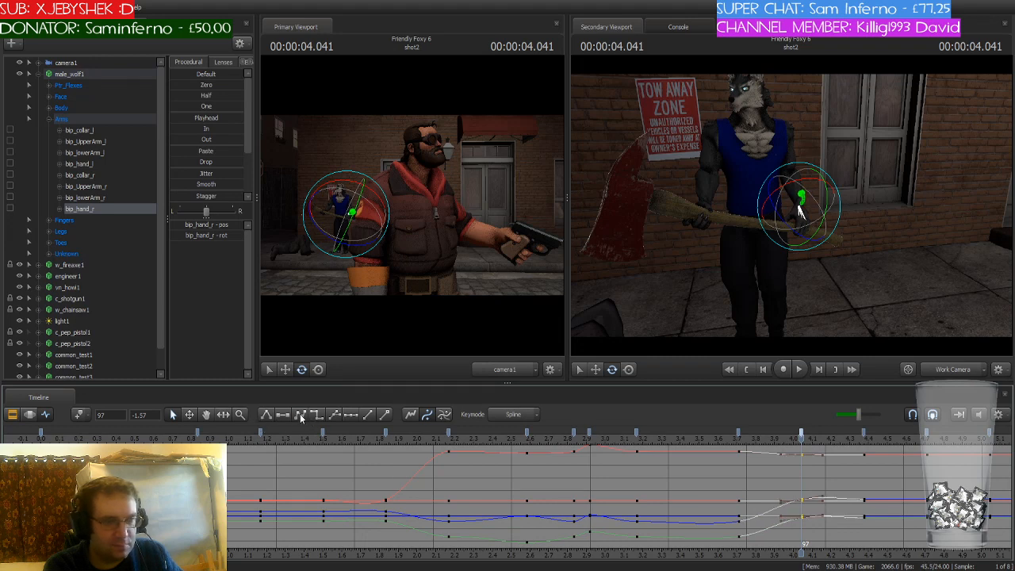
pyautogui.moveTo(802, 439)
pyautogui.mouseDown()
pyautogui.moveTo(833, 444)
pyautogui.moveTo(811, 445)
pyautogui.mouseUp()
pyautogui.press('Left')
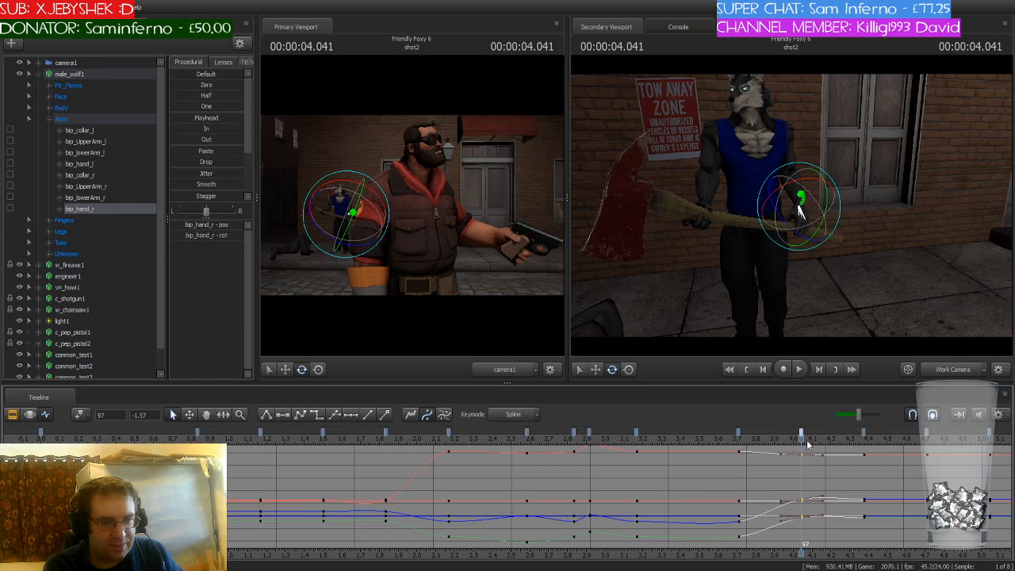
pyautogui.click(317, 416)
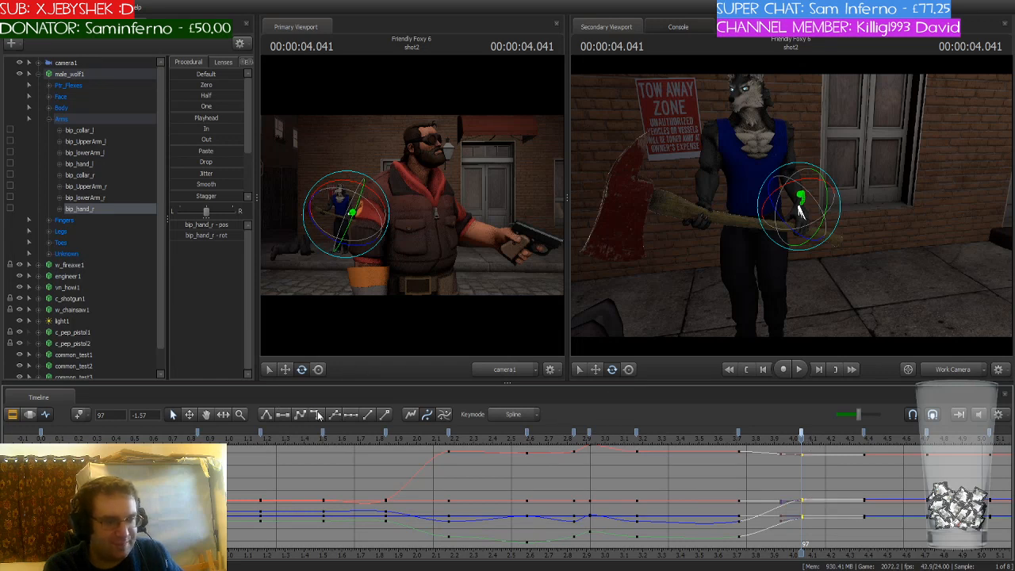
# Select the whole male_wolf1 model, check its keys at frames 97 and 105, and apply spline tangents to its key at frame 113
pyautogui.click(77, 75)
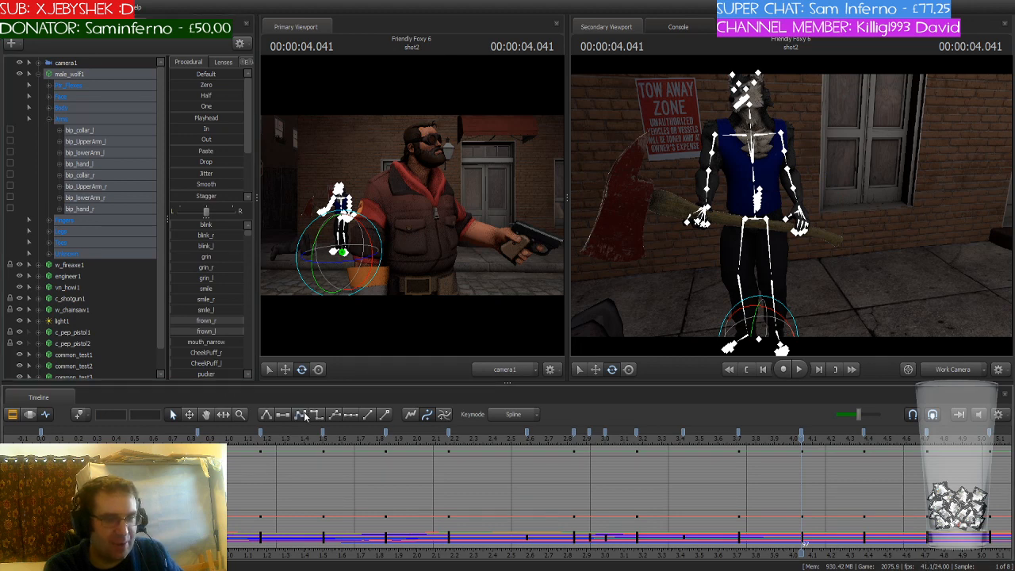
pyautogui.click(802, 435)
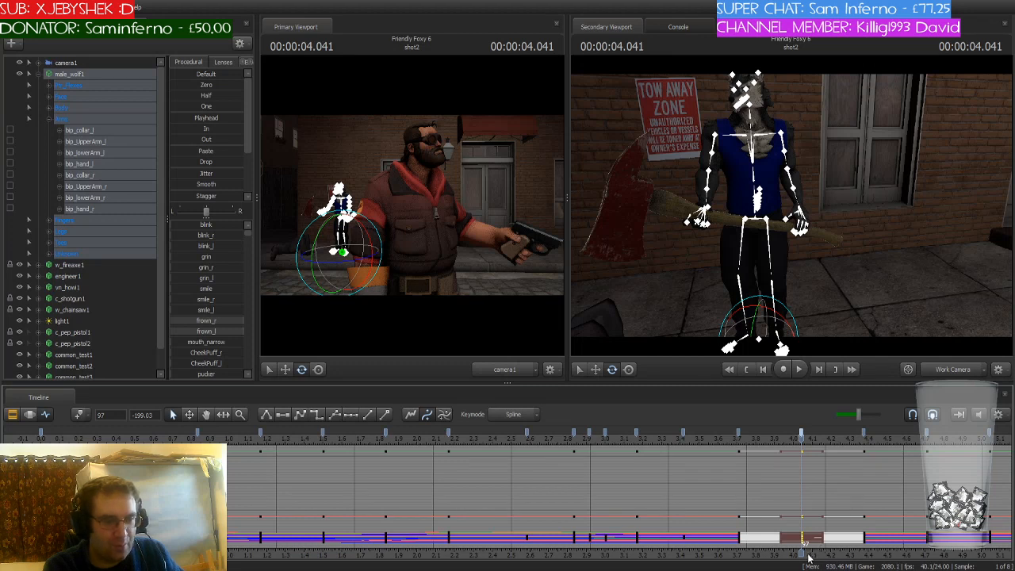
pyautogui.moveTo(805, 544); pyautogui.dragTo(575, 545, button='middle')
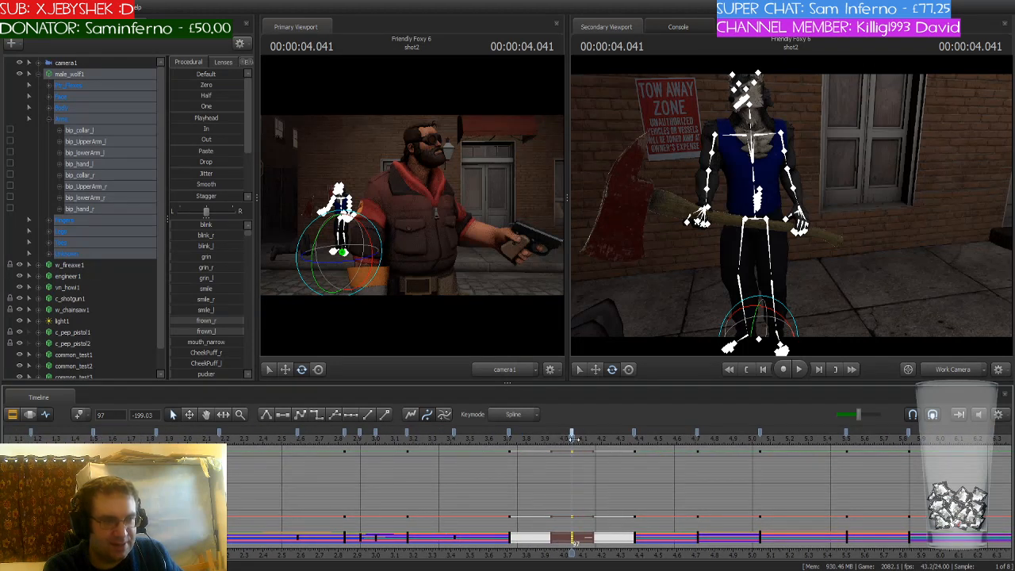
pyautogui.moveTo(572, 438); pyautogui.dragTo(631, 450)
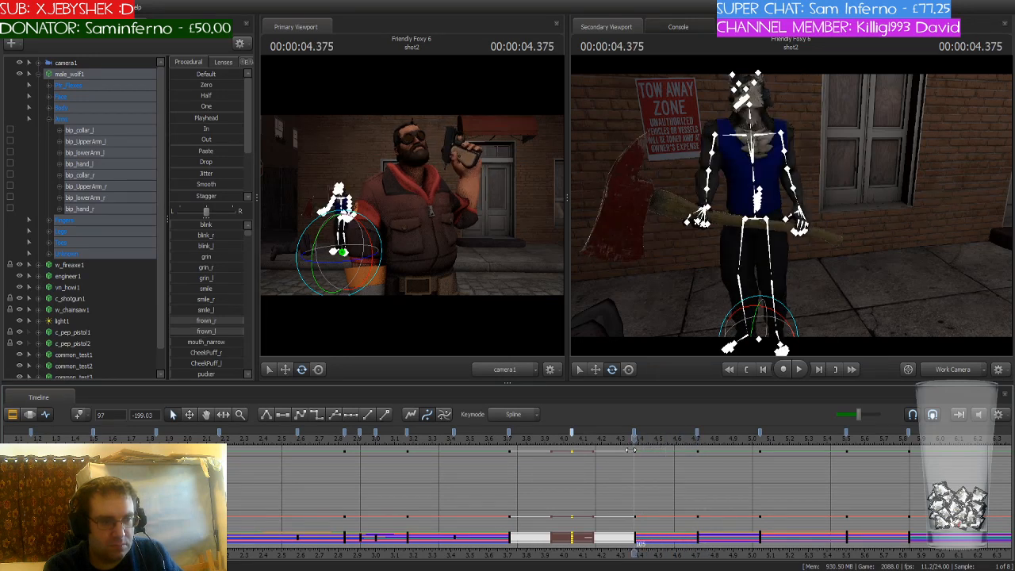
pyautogui.click(634, 434)
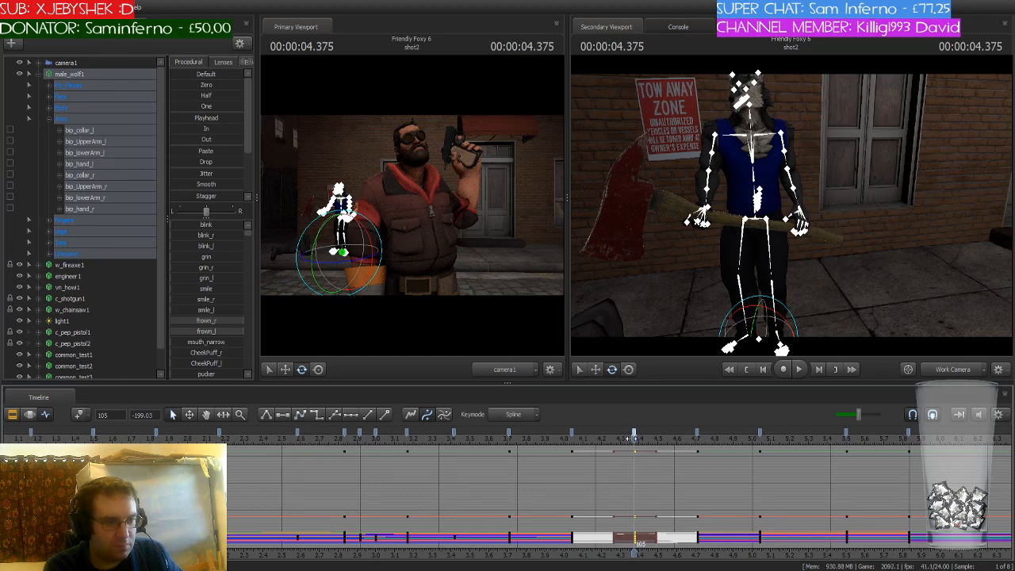
pyautogui.moveTo(633, 438); pyautogui.dragTo(696, 430)
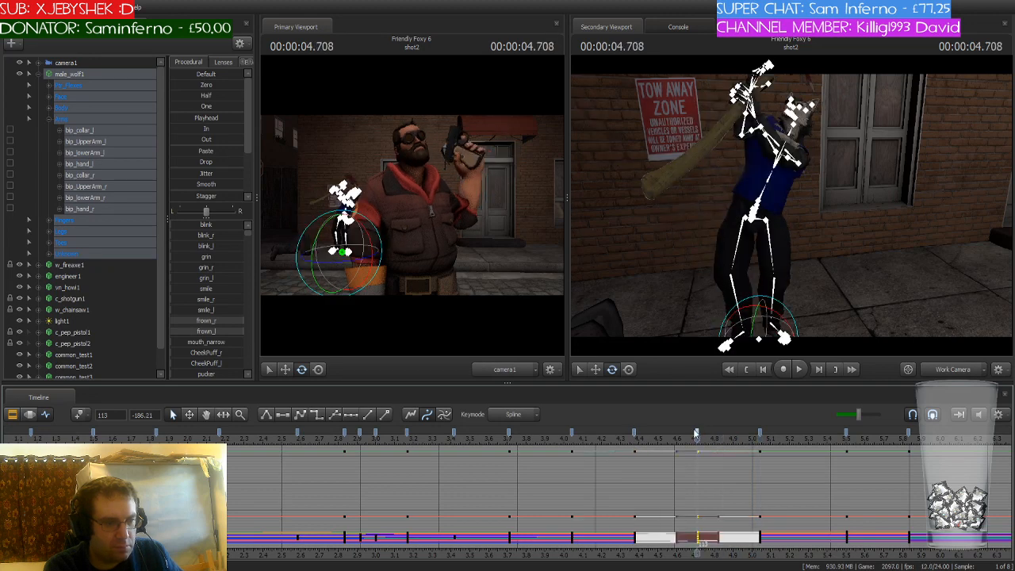
pyautogui.click(302, 416)
pyautogui.moveTo(696, 555); pyautogui.dragTo(531, 464, button='middle')
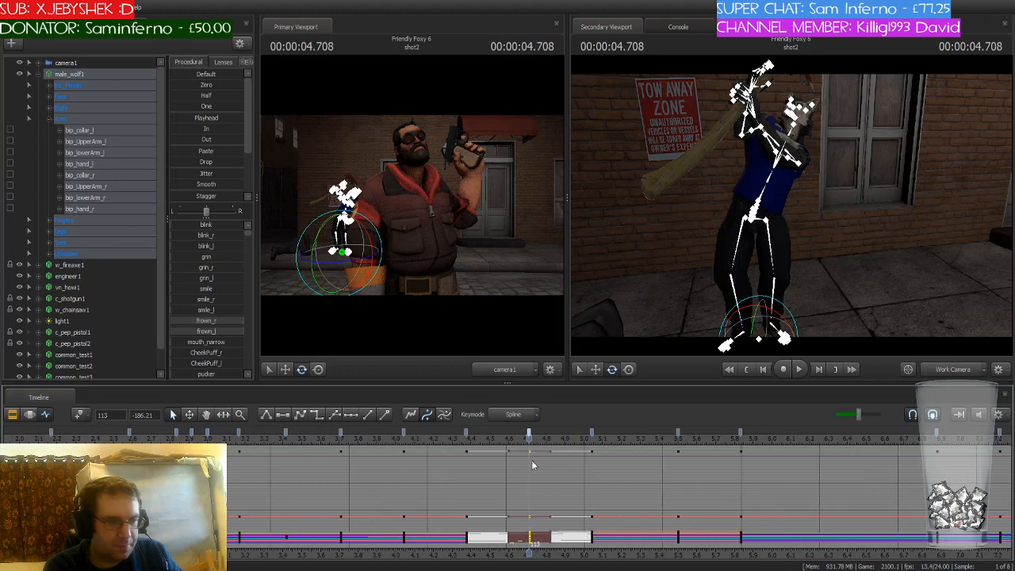
# Check male_wolf1's keys and poses from frame 132 through frames 140 and 165 up to frame 173
pyautogui.moveTo(529, 438); pyautogui.dragTo(679, 440)
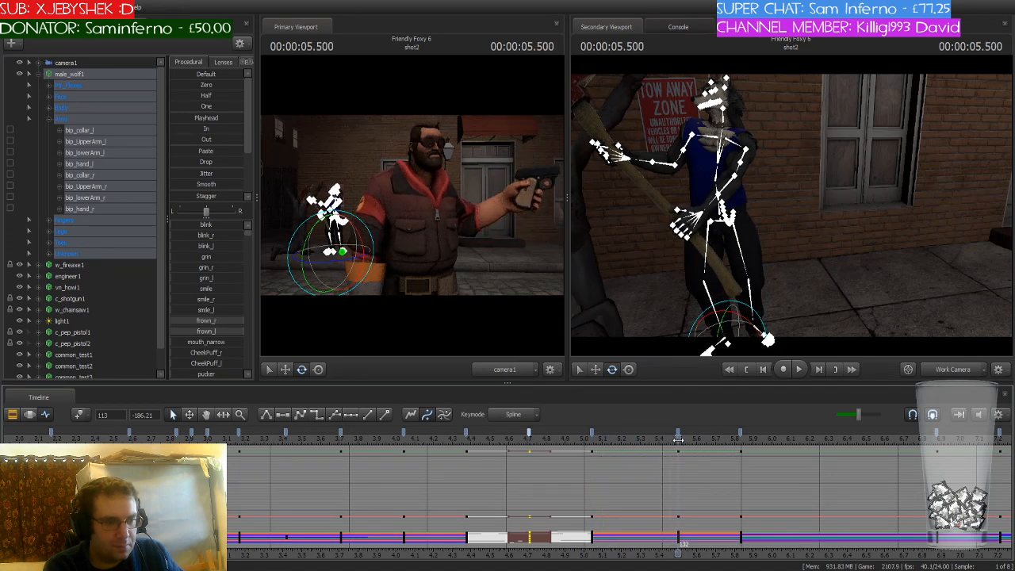
pyautogui.click(678, 436)
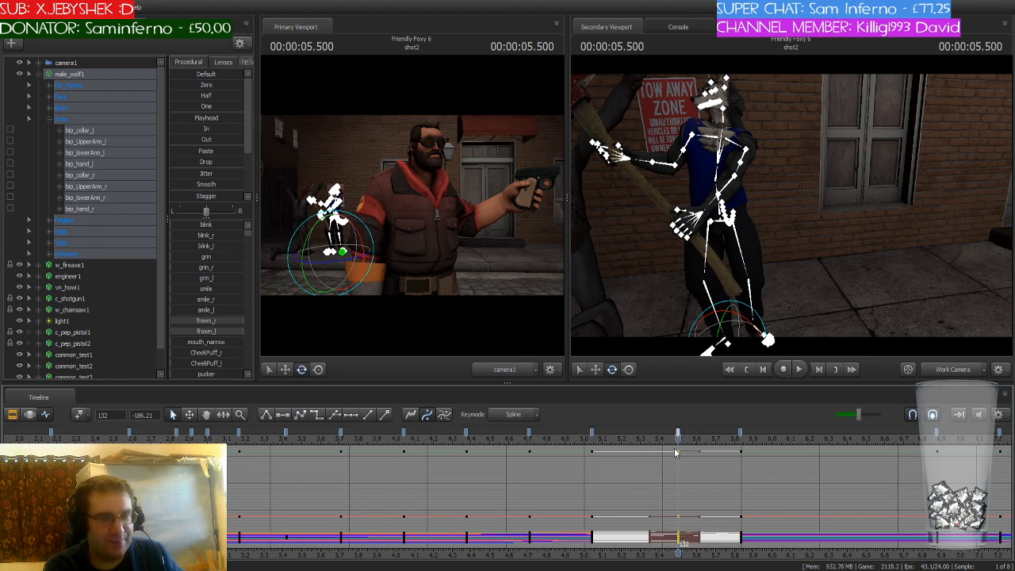
pyautogui.moveTo(670, 439); pyautogui.dragTo(742, 450)
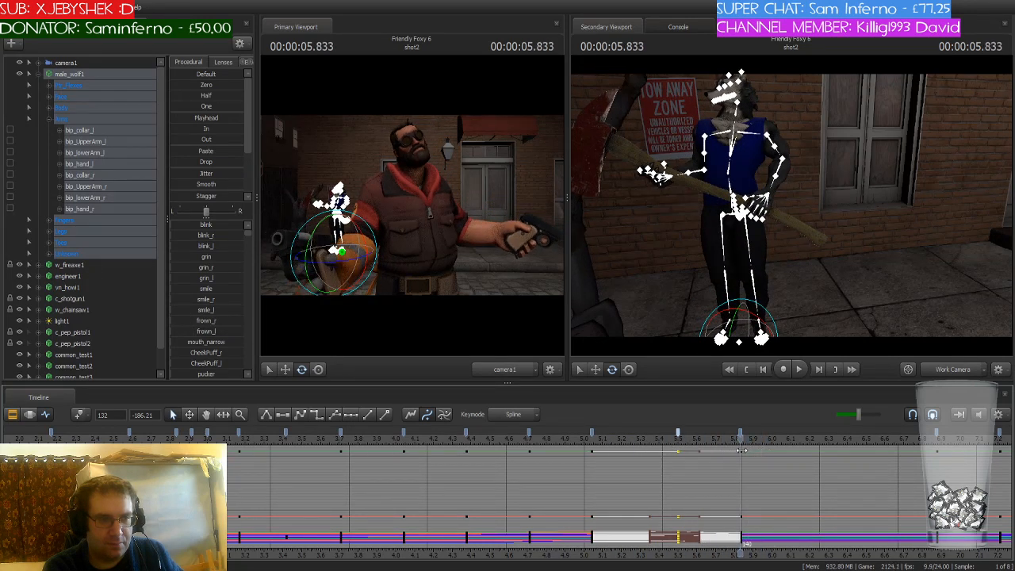
pyautogui.moveTo(741, 553); pyautogui.dragTo(581, 547, button='middle')
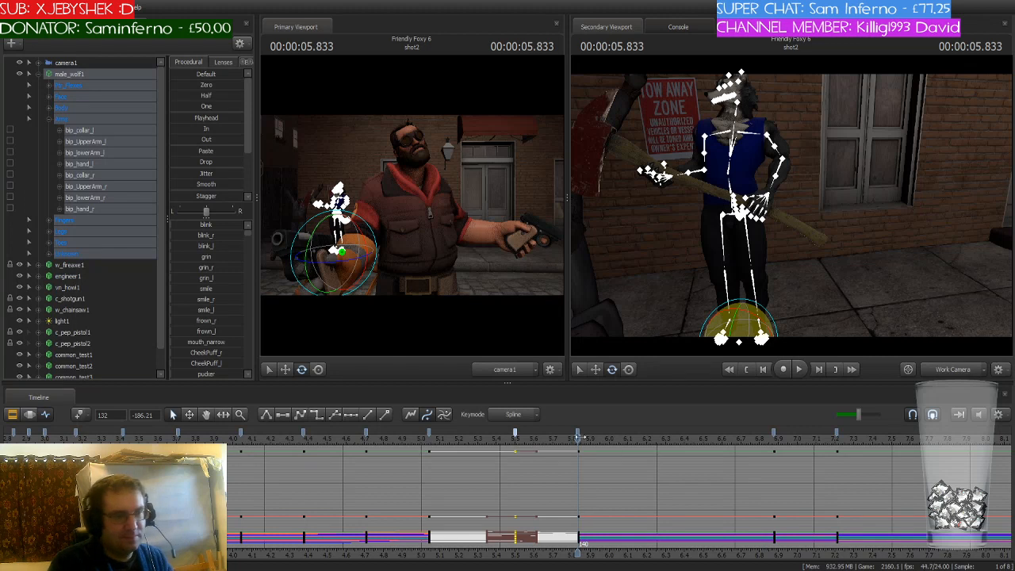
pyautogui.moveTo(579, 438); pyautogui.dragTo(774, 442)
pyautogui.click(774, 432)
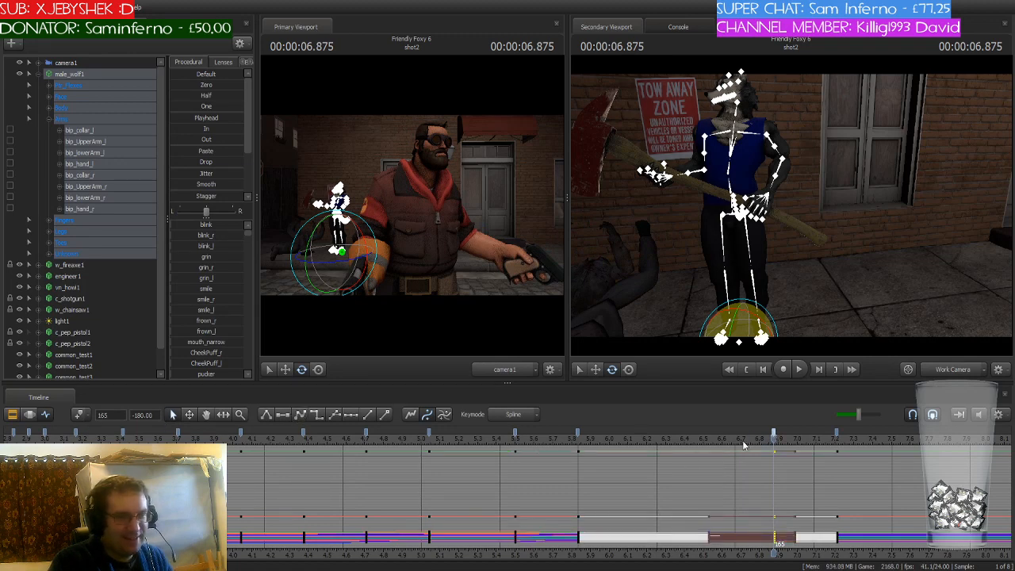
pyautogui.moveTo(774, 444); pyautogui.dragTo(837, 451)
pyautogui.moveTo(840, 529); pyautogui.dragTo(506, 530, button='middle')
pyautogui.scroll(-3, 506, 530)
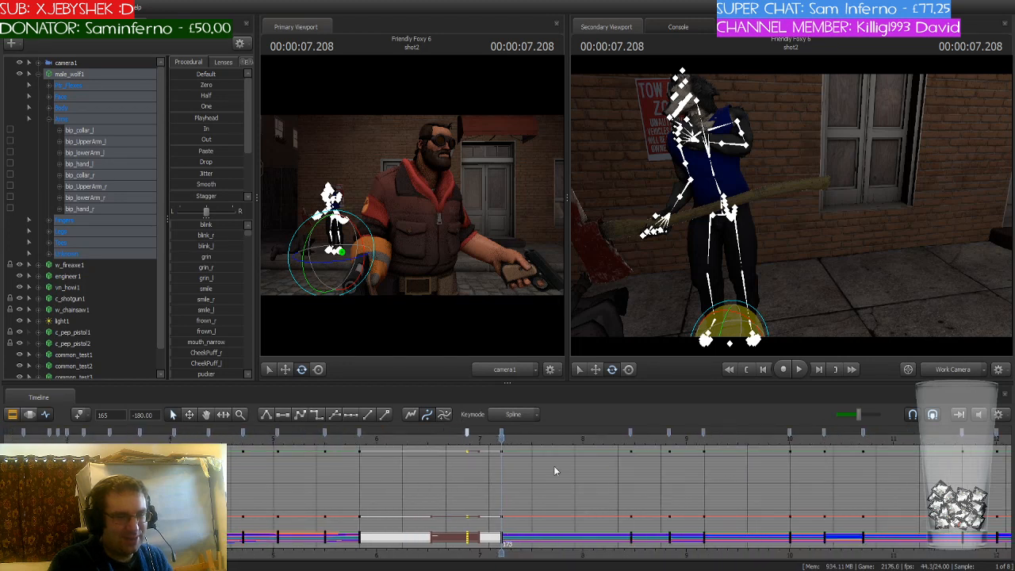
# Apply spline tangents to male_wolf1's key at frame 203 and check the motion up to frame 212
pyautogui.moveTo(503, 448)
pyautogui.mouseDown()
pyautogui.moveTo(650, 451)
pyautogui.moveTo(630, 456)
pyautogui.moveTo(631, 436)
pyautogui.mouseUp()
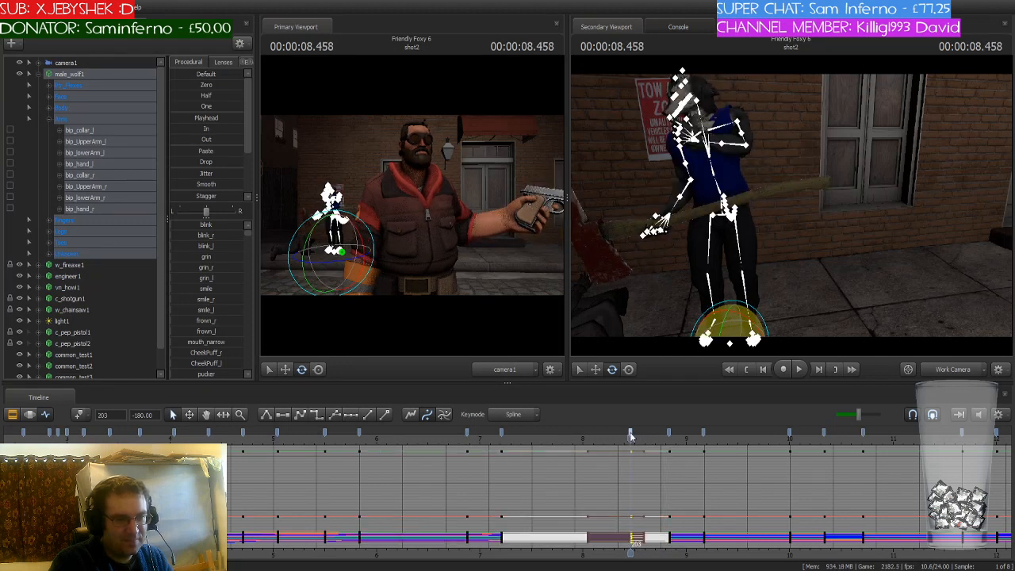
pyautogui.click(298, 413)
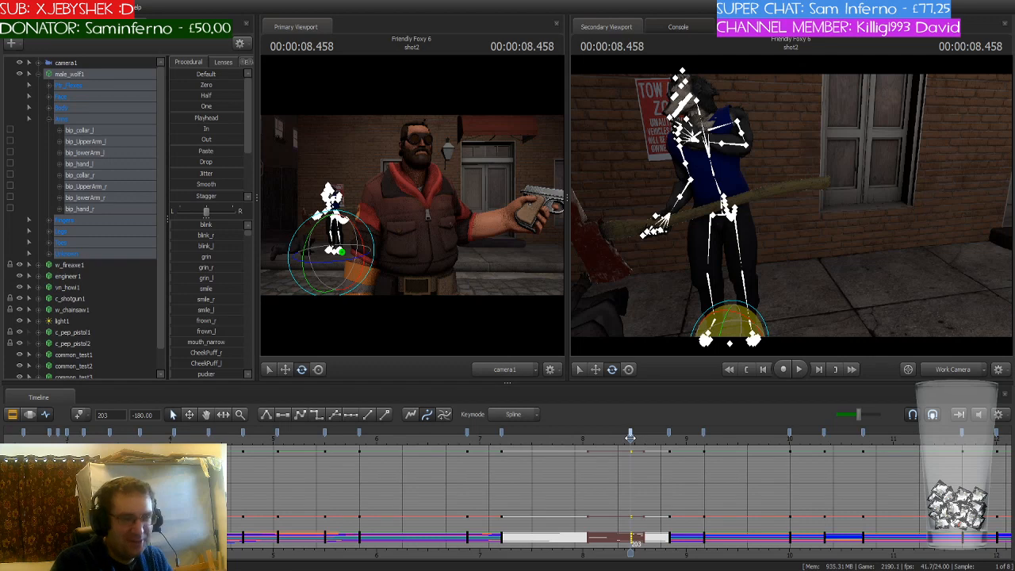
pyautogui.moveTo(630, 436); pyautogui.dragTo(669, 437)
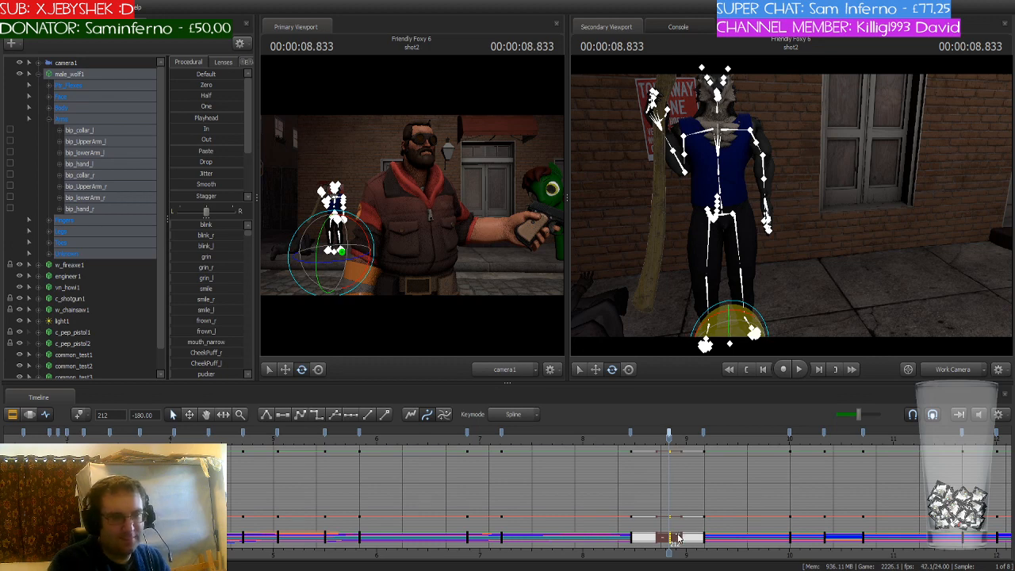
# Select male_wolf1's key at frame 240 and check the pose from there to frame 248
pyautogui.moveTo(654, 546); pyautogui.dragTo(574, 555)
pyautogui.click(480, 517)
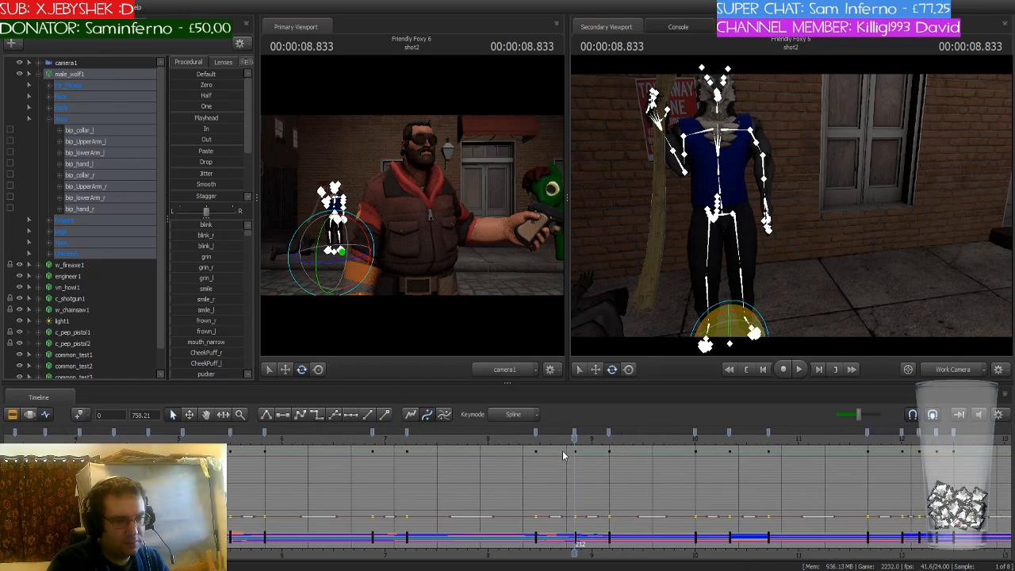
pyautogui.moveTo(574, 438); pyautogui.dragTo(696, 453)
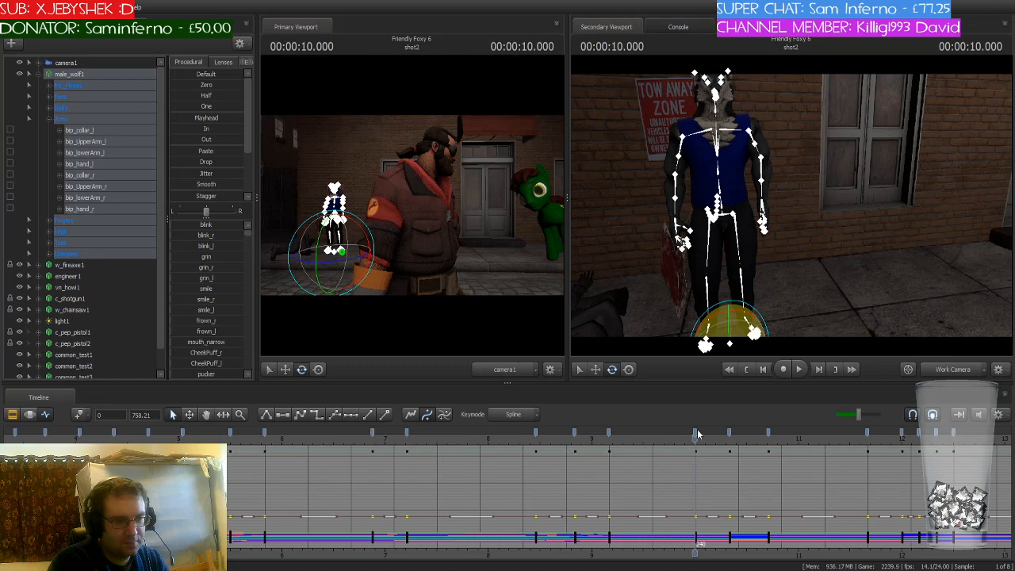
pyautogui.click(695, 430)
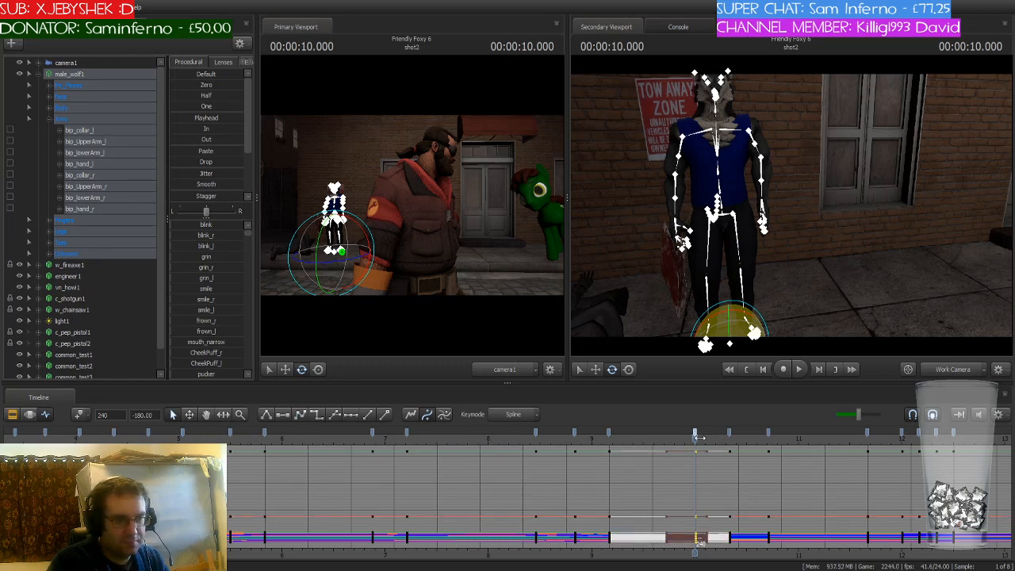
pyautogui.moveTo(698, 437); pyautogui.dragTo(730, 437)
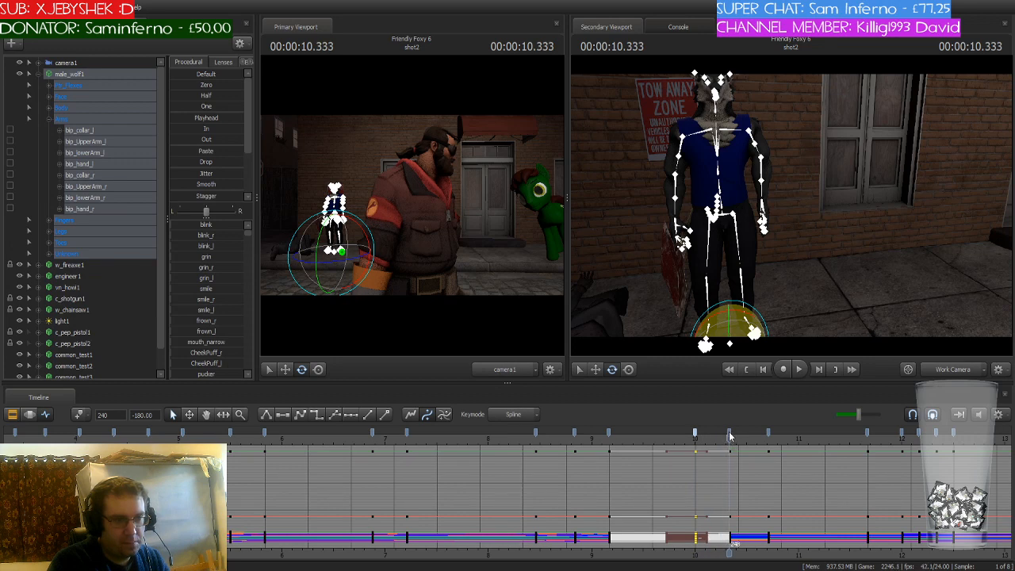
# Check male_wolf1's keyframes at frames 248 and 280 by selecting each set and scrubbing between them
pyautogui.click(729, 435)
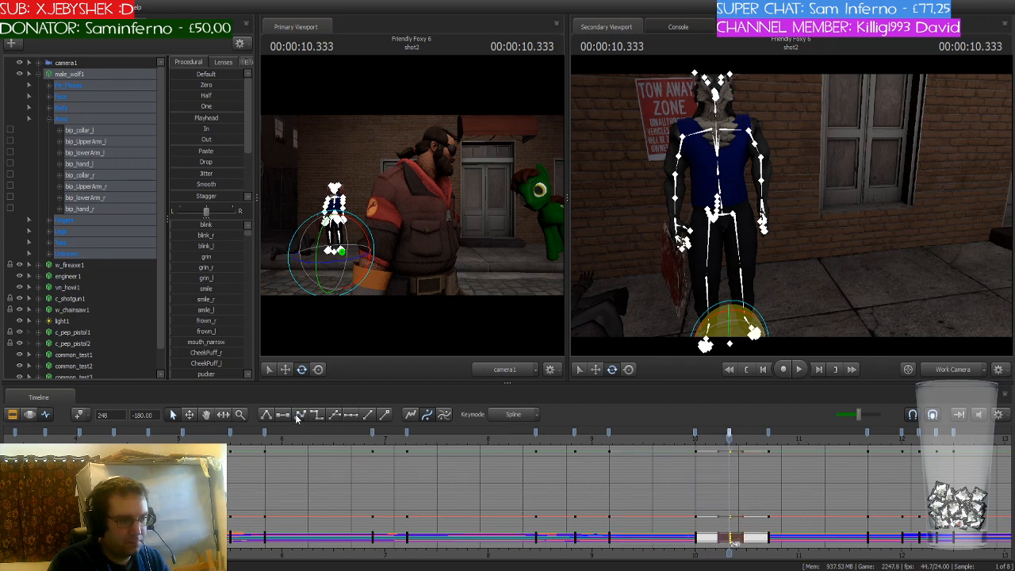
pyautogui.moveTo(700, 547); pyautogui.dragTo(540, 543, button='middle')
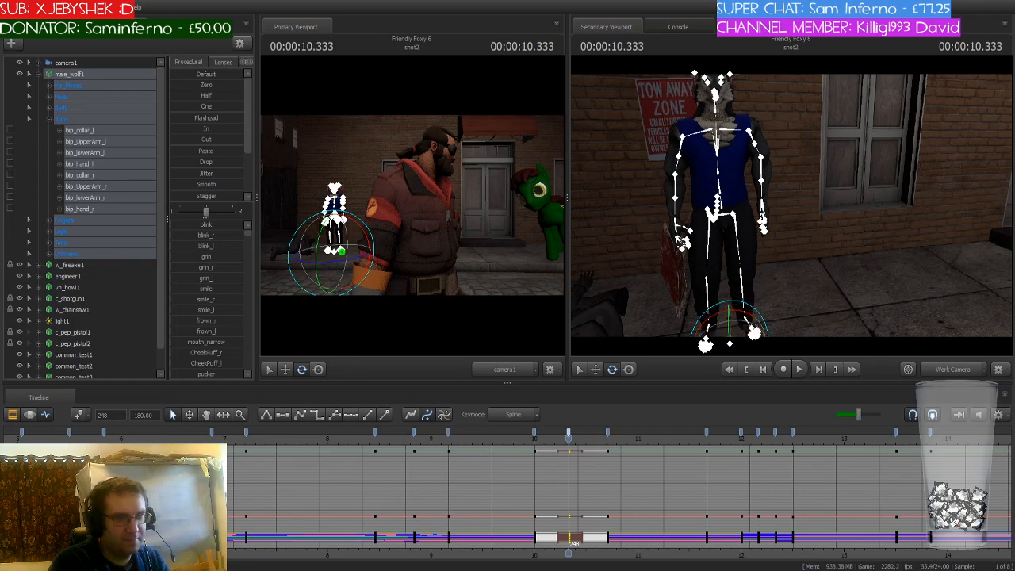
pyautogui.scroll(3, 598, 500)
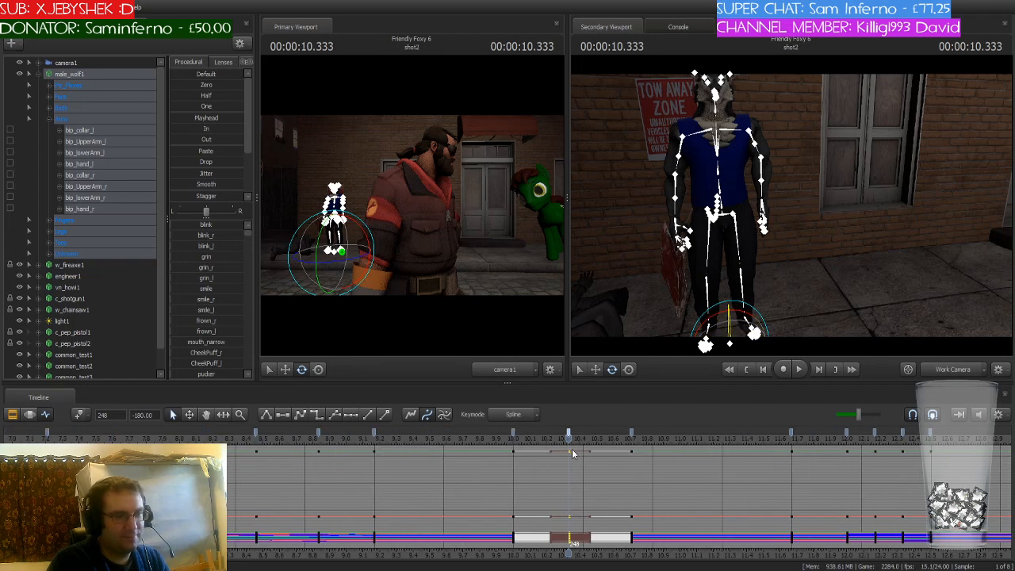
pyautogui.moveTo(568, 440); pyautogui.dragTo(790, 472)
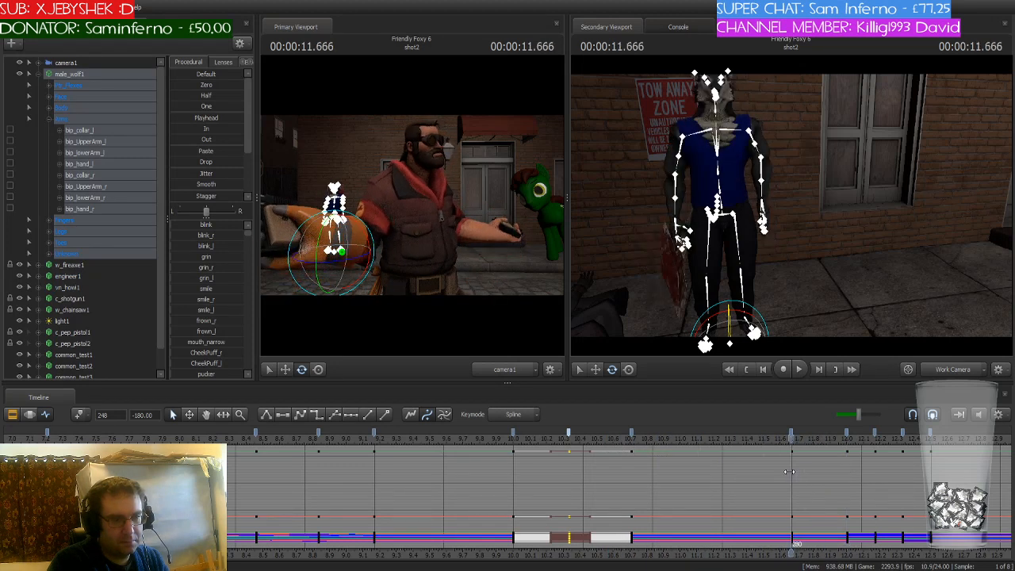
pyautogui.click(791, 433)
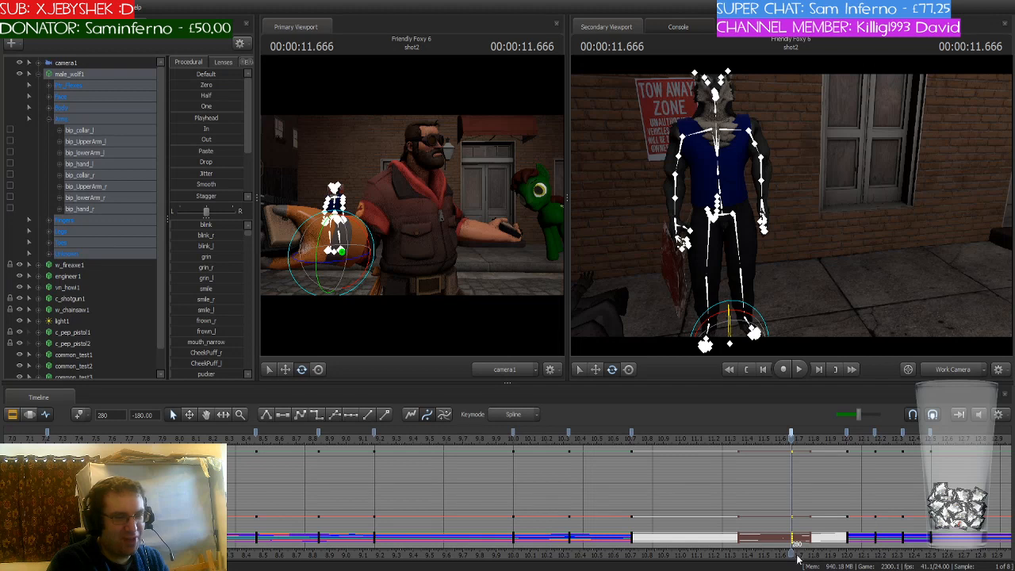
pyautogui.moveTo(796, 556); pyautogui.dragTo(711, 545)
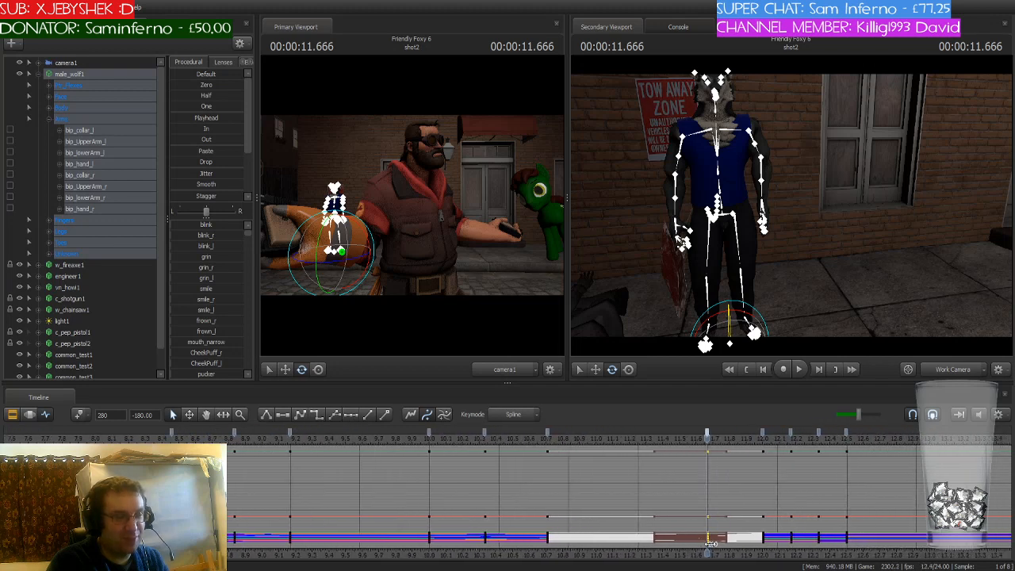
# Try stepped tangents on male_wolf1's keys at frame 220, then return them to spline
pyautogui.click(289, 432)
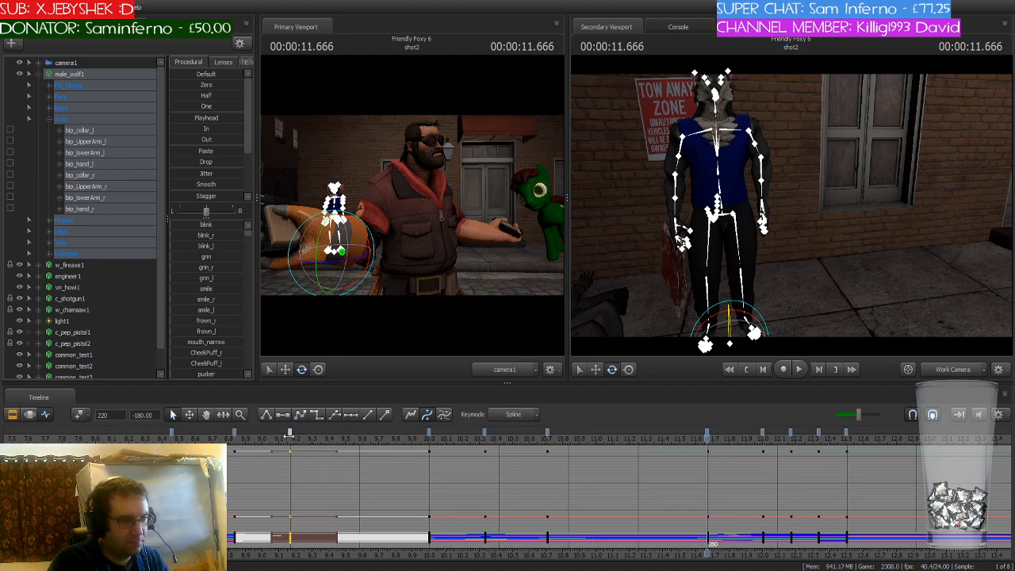
pyautogui.moveTo(289, 435)
pyautogui.mouseDown()
pyautogui.moveTo(347, 438)
pyautogui.moveTo(289, 439)
pyautogui.mouseUp()
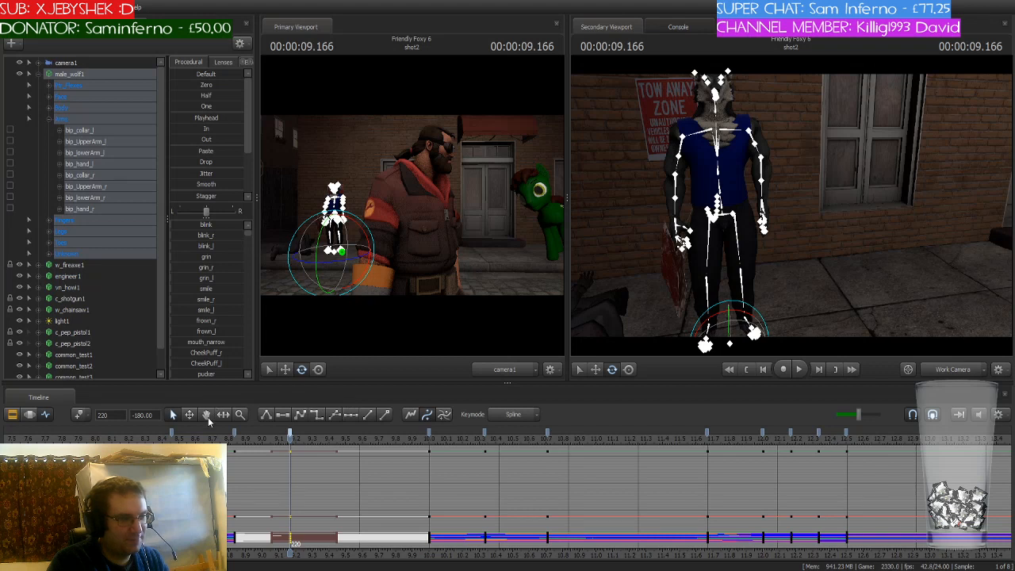
pyautogui.click(314, 416)
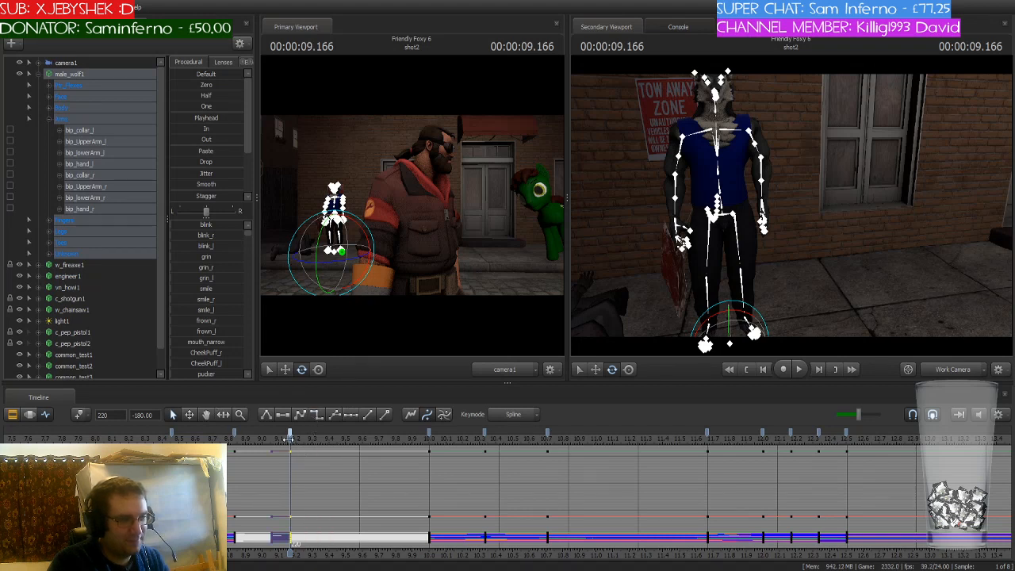
pyautogui.moveTo(290, 441); pyautogui.dragTo(294, 543)
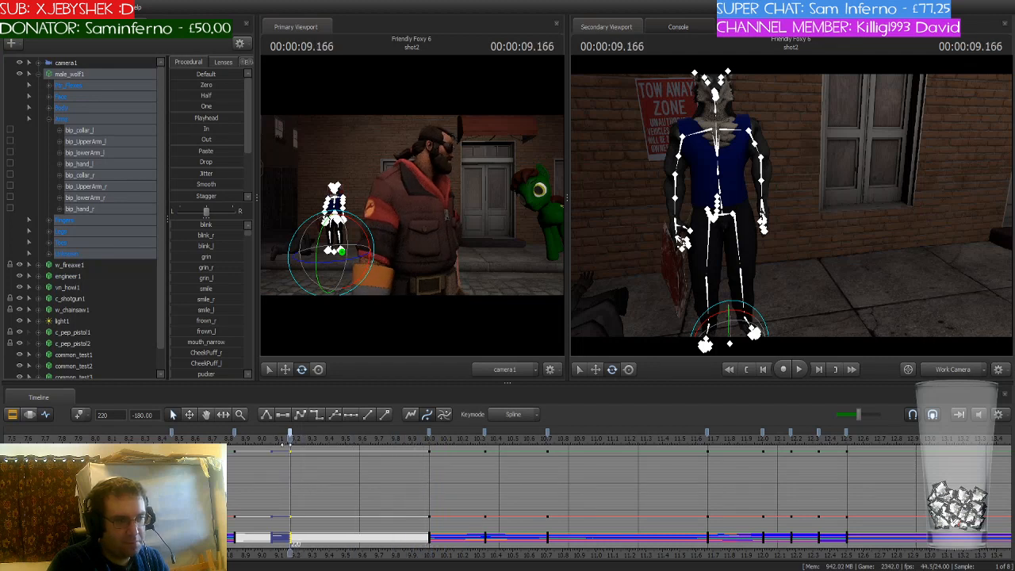
pyautogui.click(298, 414)
# Rotate the wolf's bip_lowerArm_l at frame 229 so the forearm and axe hang straighter
pyautogui.moveTo(291, 438); pyautogui.dragTo(346, 440)
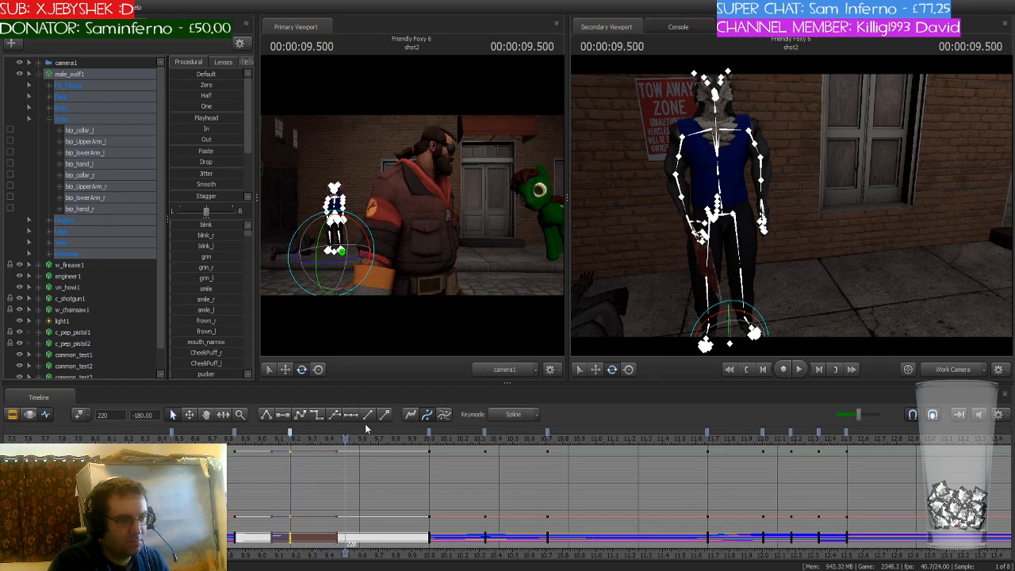
pyautogui.click(681, 187)
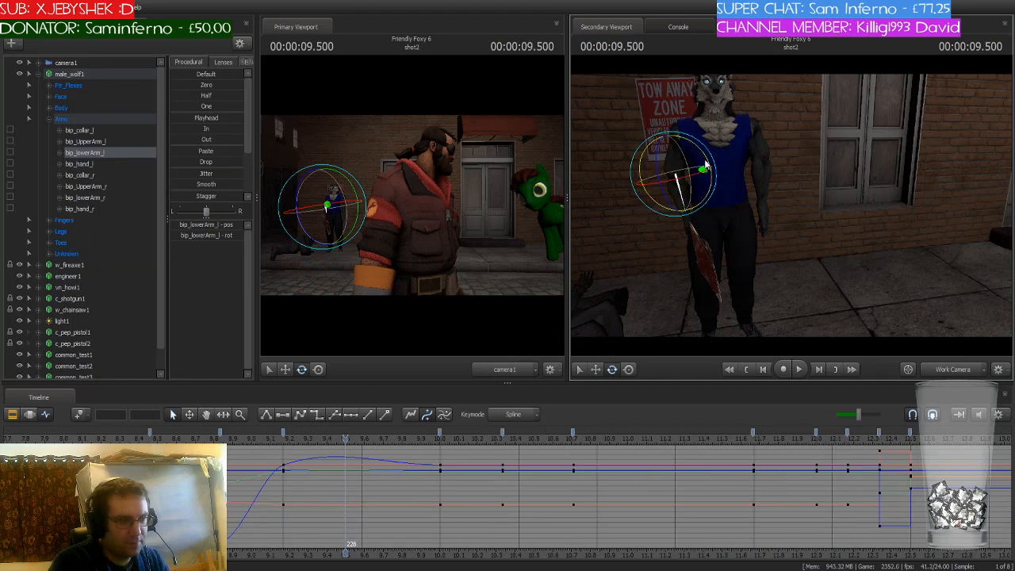
pyautogui.moveTo(341, 440); pyautogui.dragTo(439, 438)
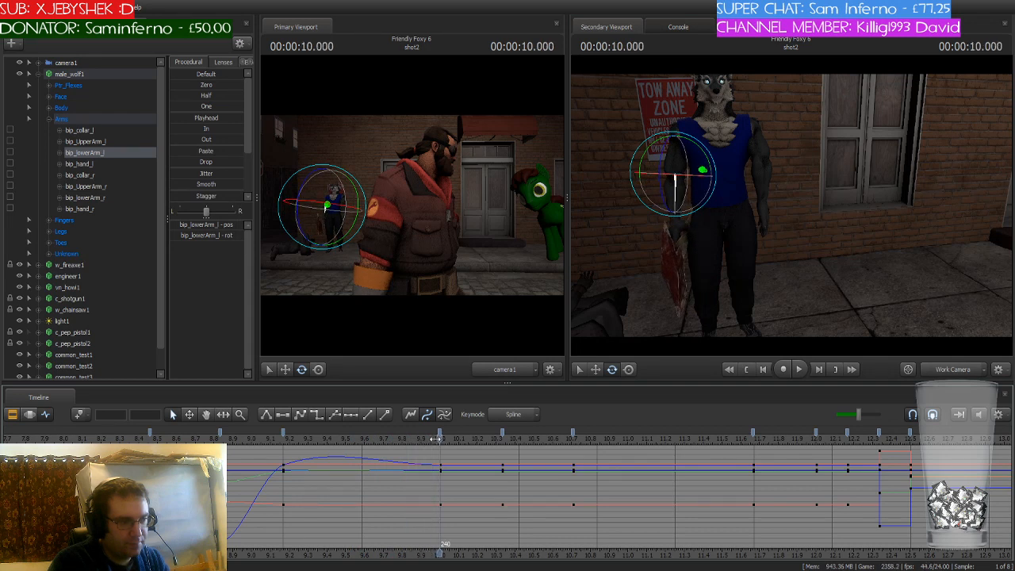
pyautogui.moveTo(439, 439); pyautogui.dragTo(355, 439)
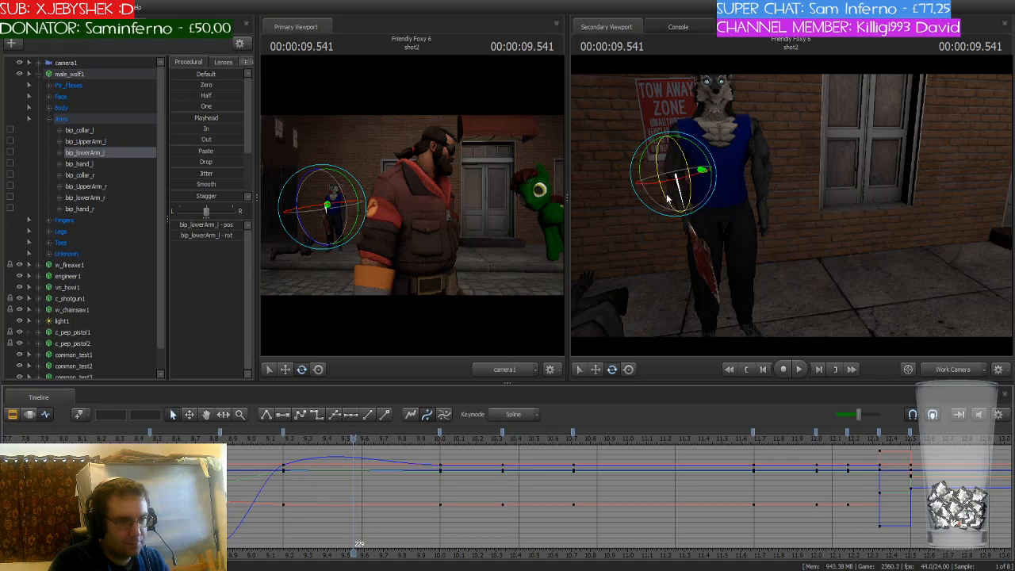
pyautogui.moveTo(675, 172); pyautogui.dragTo(700, 154)
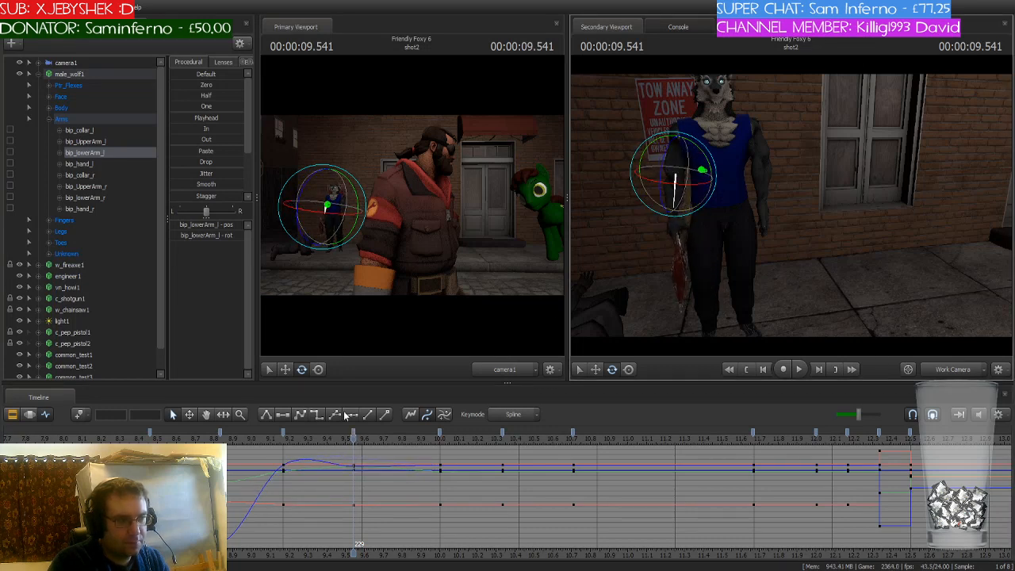
# Discard the bip_lowerArm_l key at frame 229
pyautogui.click(285, 432)
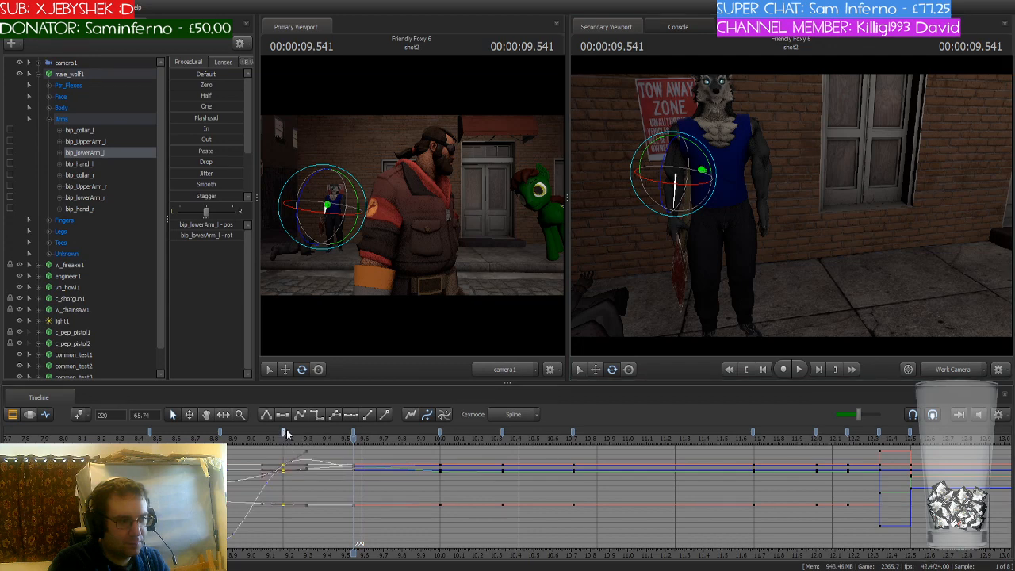
pyautogui.click(353, 436)
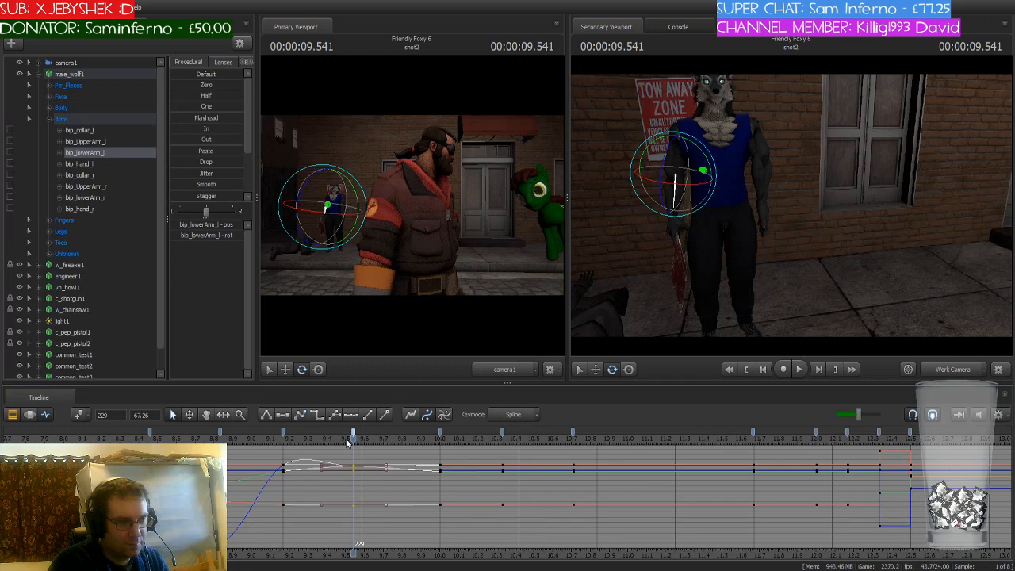
pyautogui.moveTo(349, 443); pyautogui.dragTo(307, 443)
pyautogui.press('Up')
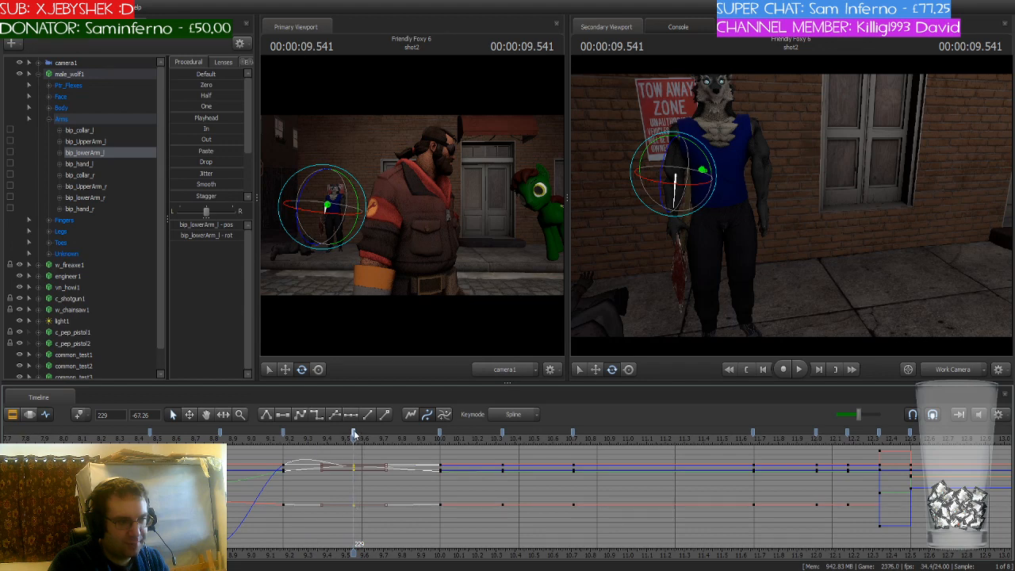
pyautogui.click(377, 492)
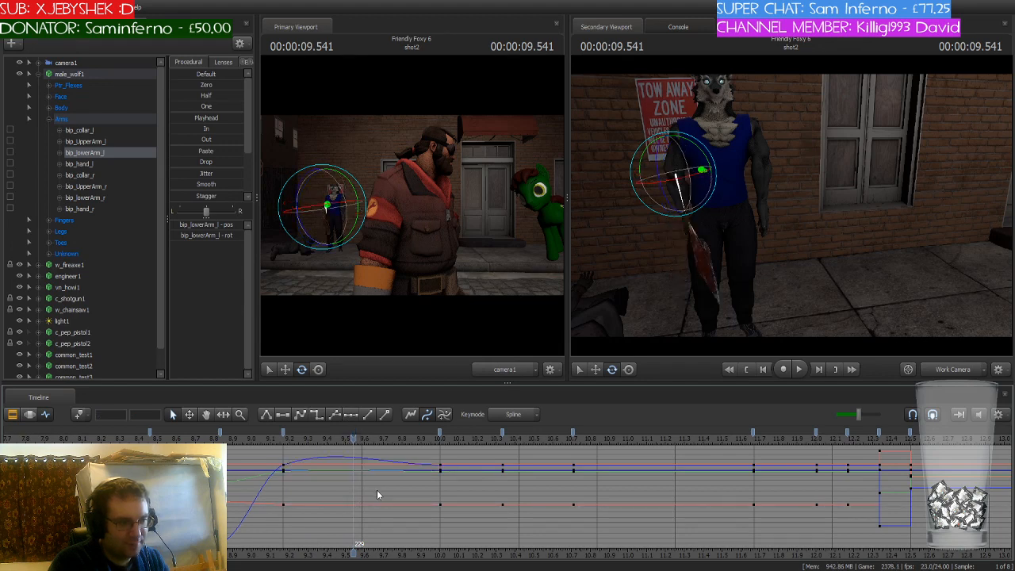
# Set spline tangents on w_fireaxe1's keys at frame 212, with the playhead at frame 220
pyautogui.moveTo(354, 438); pyautogui.dragTo(284, 441)
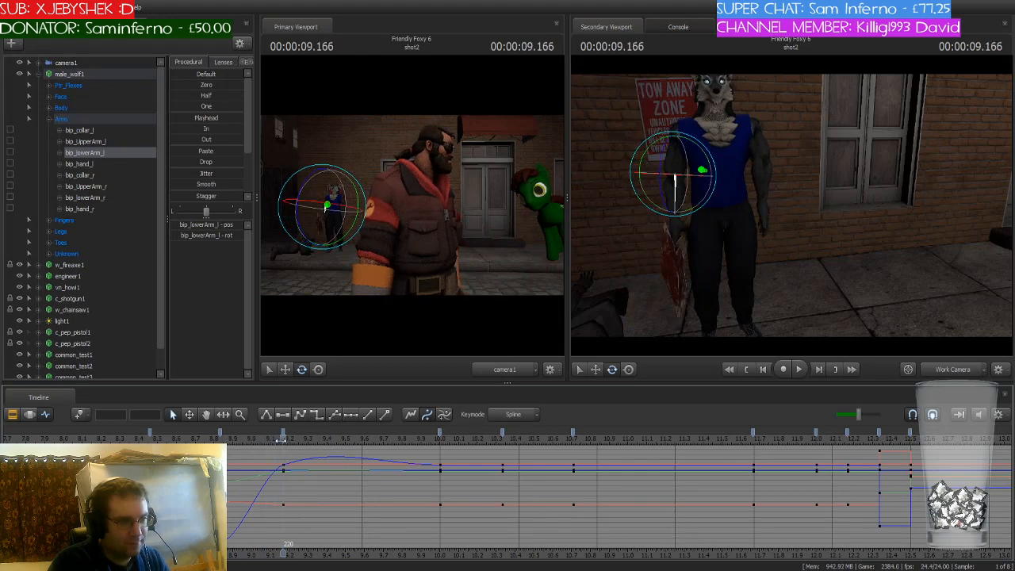
pyautogui.click(86, 265)
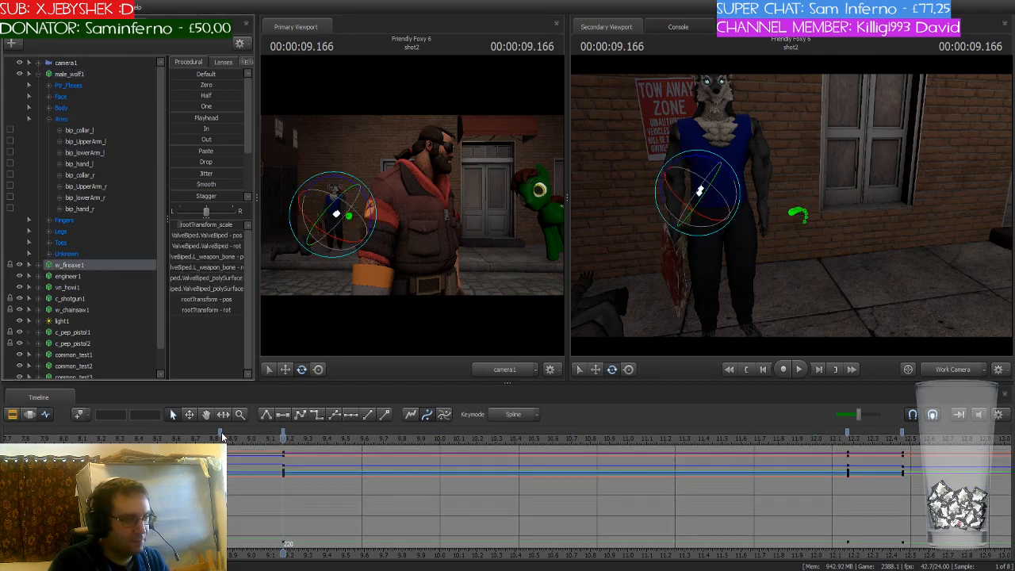
pyautogui.click(296, 416)
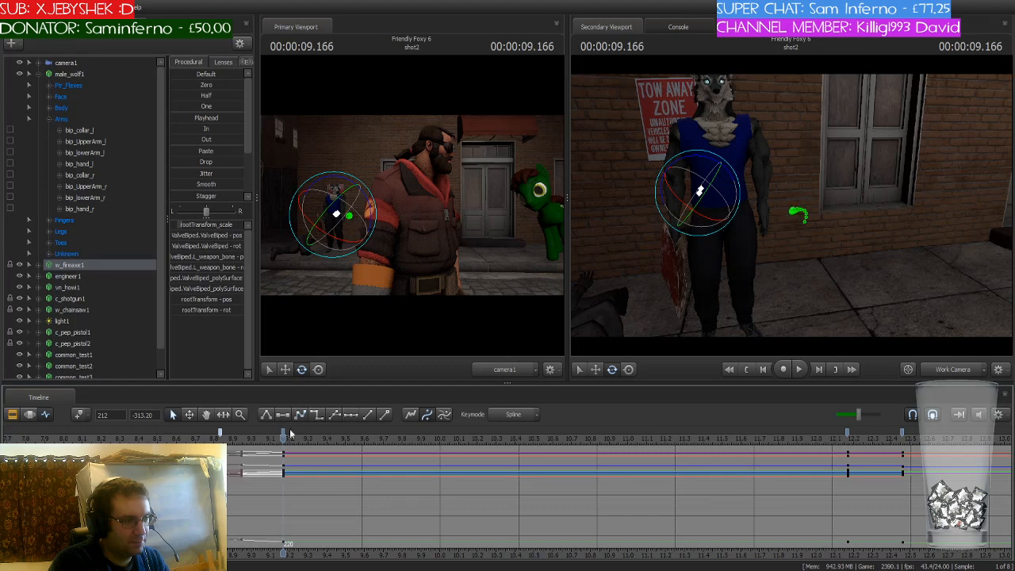
pyautogui.moveTo(283, 441)
pyautogui.mouseDown()
pyautogui.moveTo(212, 442)
pyautogui.moveTo(308, 452)
pyautogui.moveTo(284, 452)
pyautogui.mouseUp()
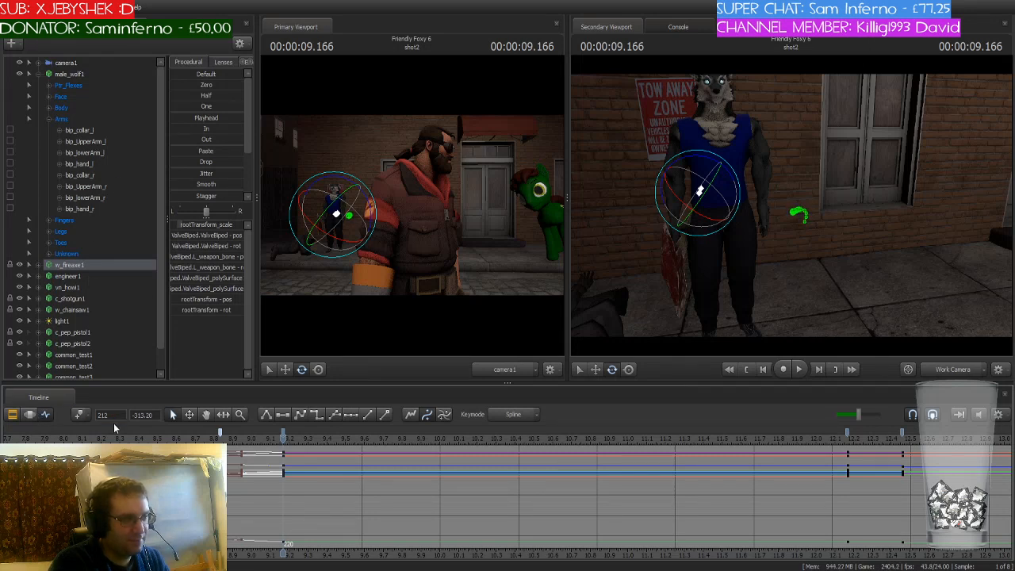
# Compare stepped and linear tangents on male_wolf1's keys at frame 220, then set them to spline
pyautogui.click(70, 74)
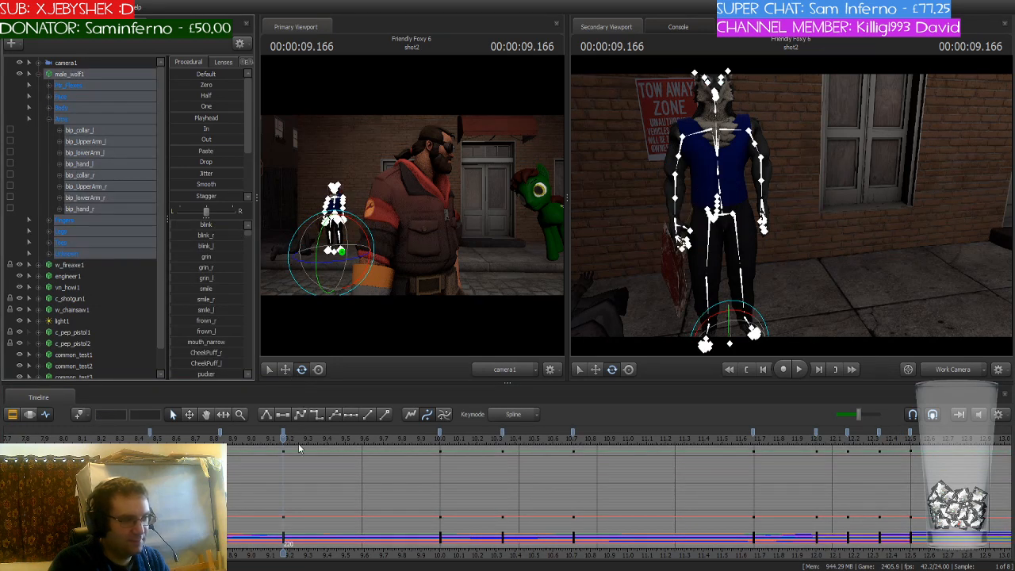
pyautogui.click(220, 430)
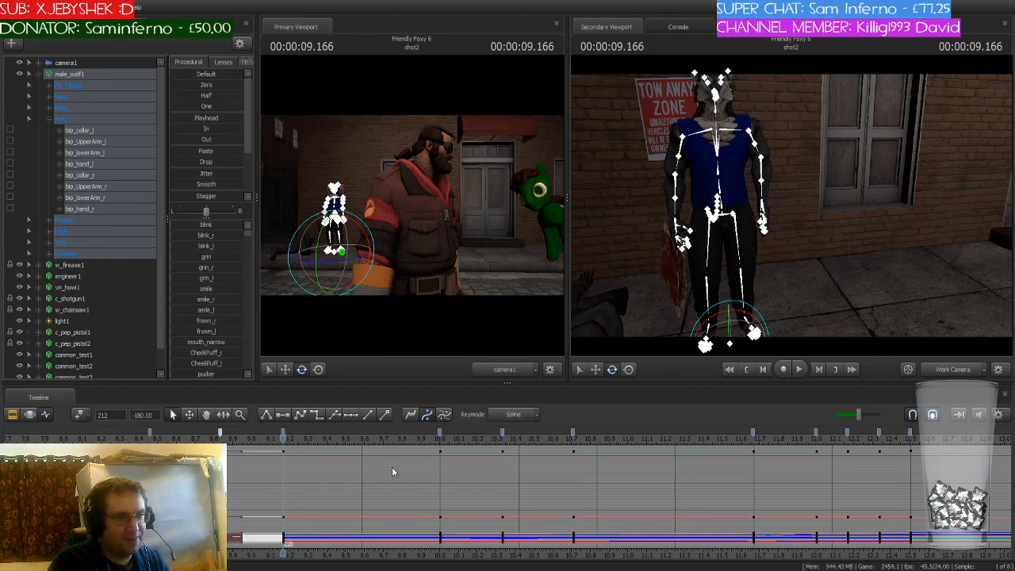
pyautogui.scroll(-3, 305, 472)
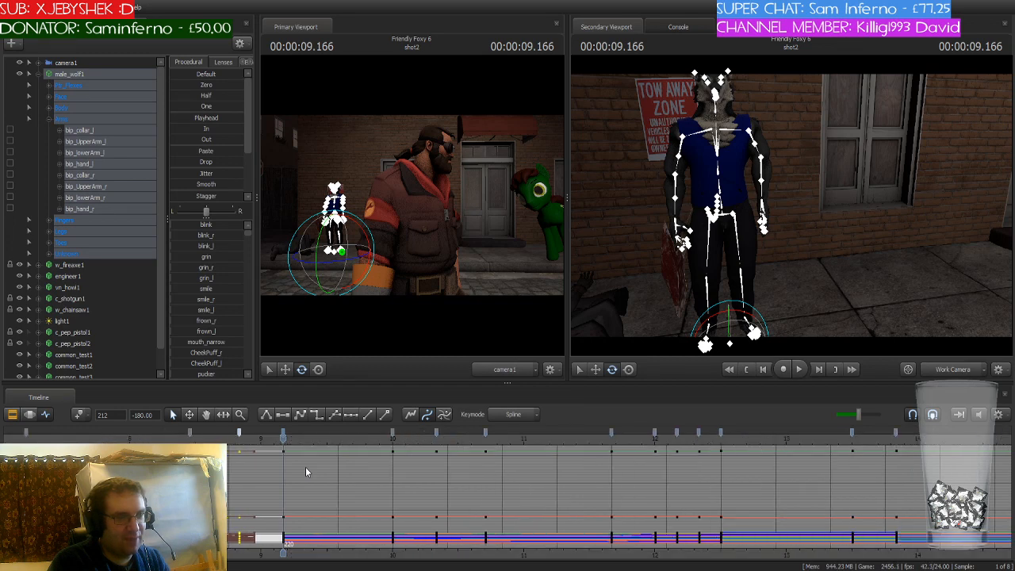
pyautogui.scroll(3, 305, 465)
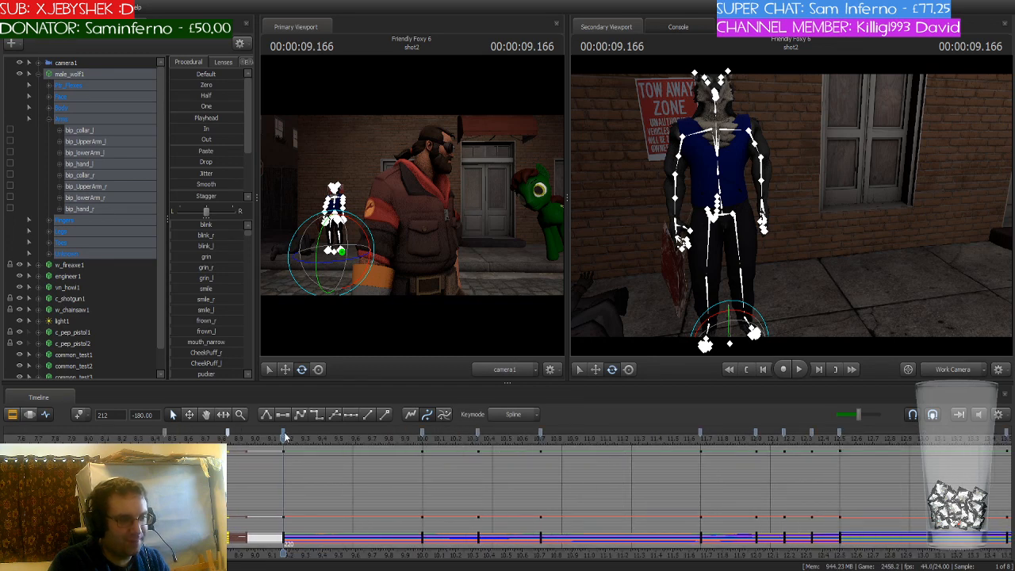
pyautogui.scroll(2, 284, 435)
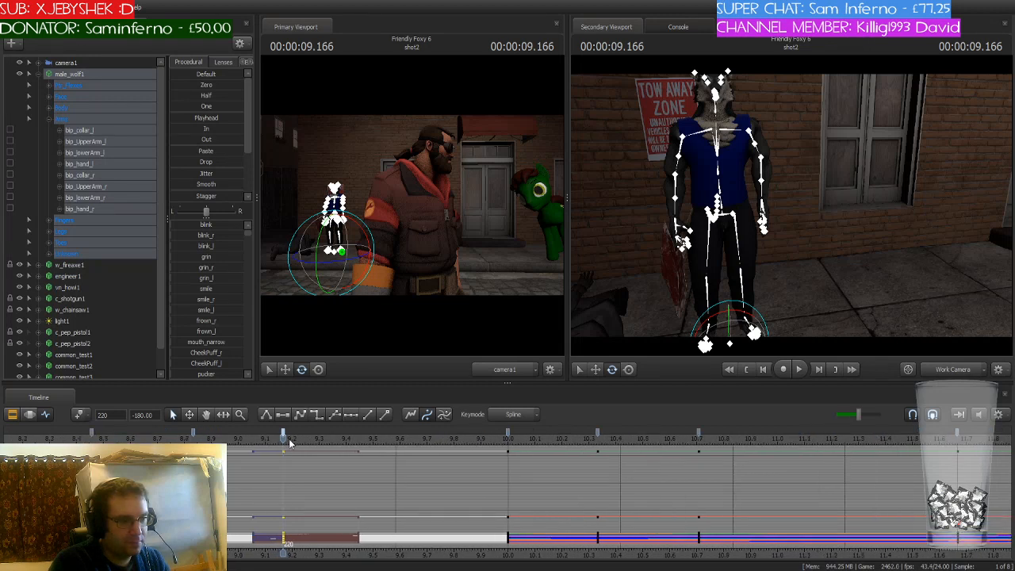
pyautogui.click(314, 415)
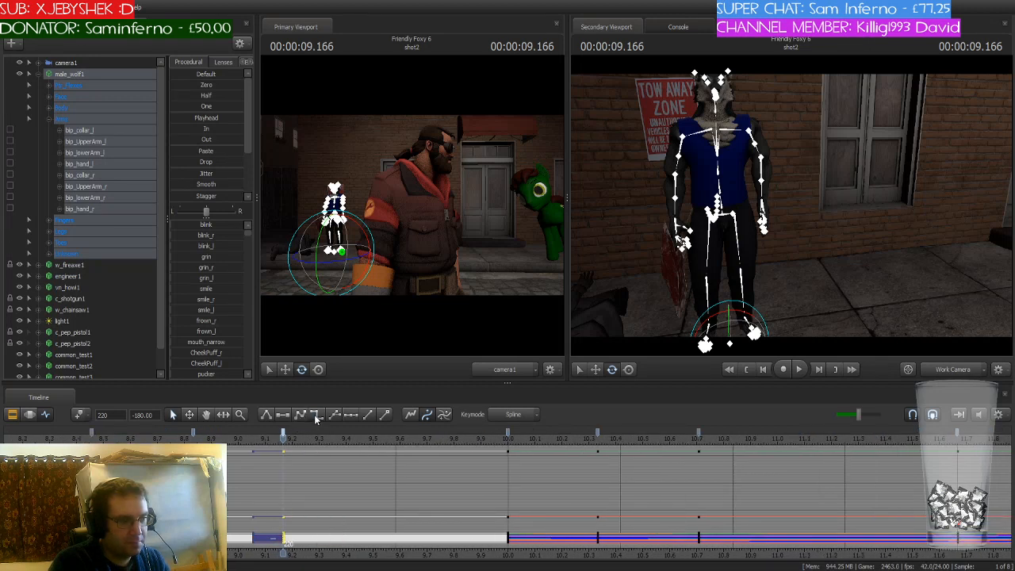
pyautogui.click(267, 415)
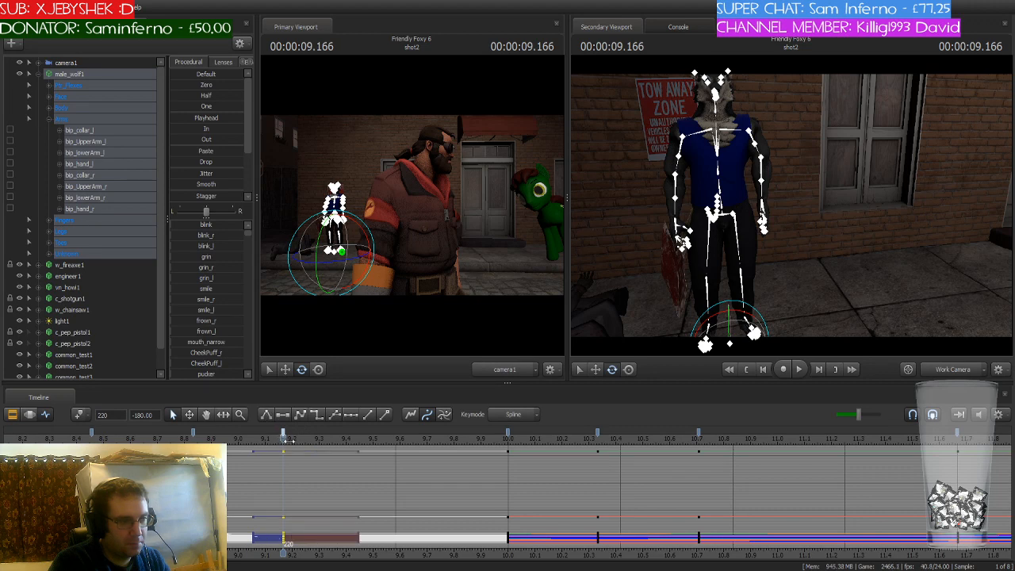
pyautogui.moveTo(289, 441); pyautogui.dragTo(313, 478)
pyautogui.moveTo(317, 439); pyautogui.dragTo(284, 449)
pyautogui.click(315, 415)
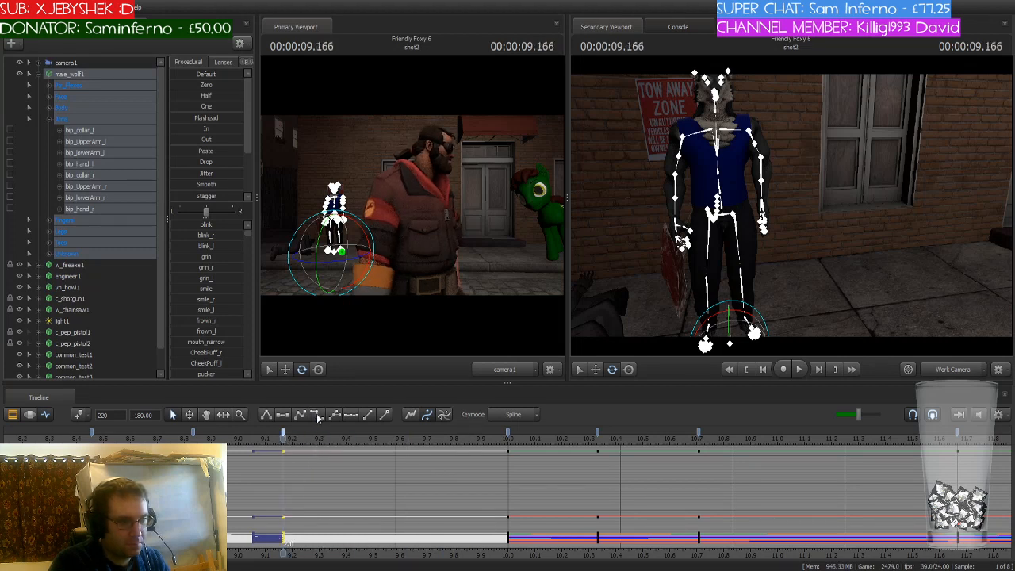
pyautogui.click(300, 415)
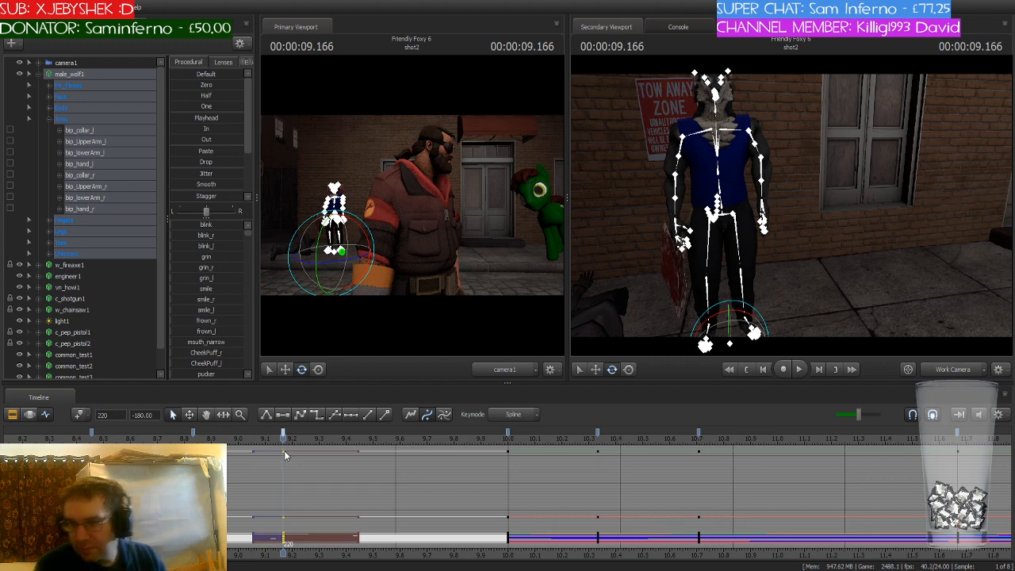
# Try rotating the wolf's bip_lowerArm_l at frame 227 so the forearm and axe hang straighter
pyautogui.moveTo(284, 438); pyautogui.dragTo(352, 441)
pyautogui.click(673, 193)
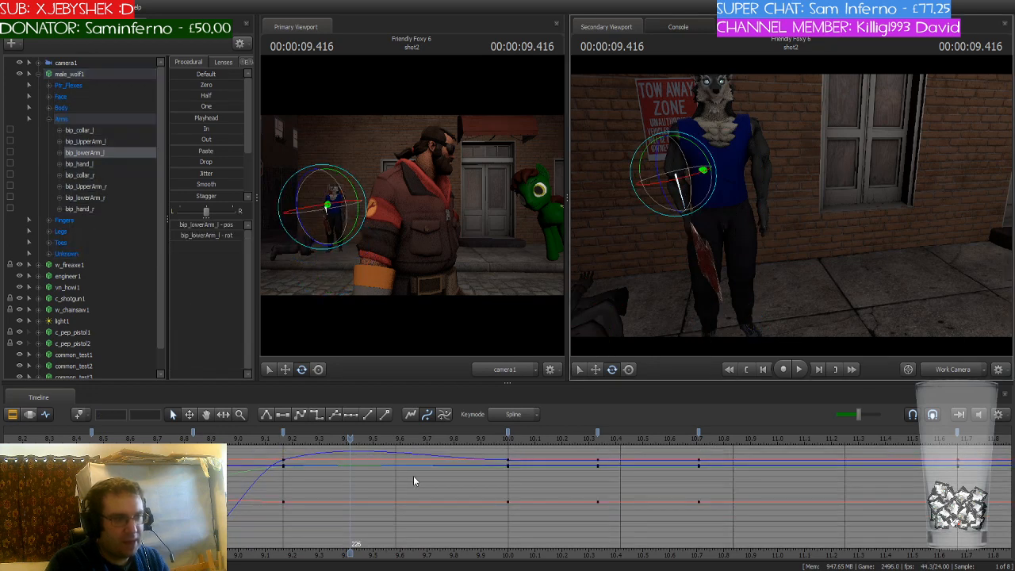
pyautogui.scroll(2, 340, 473)
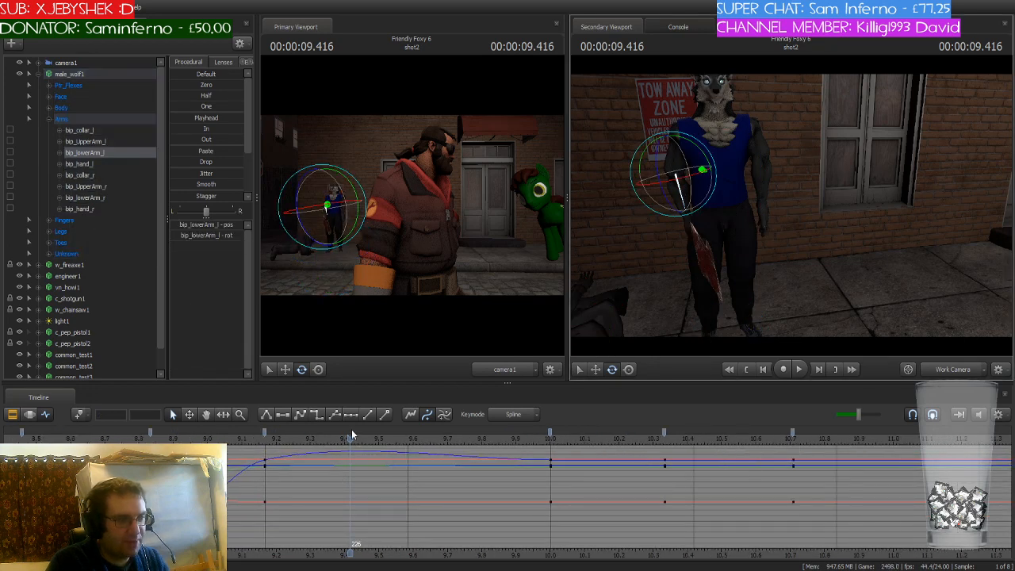
pyautogui.moveTo(346, 438)
pyautogui.mouseDown()
pyautogui.moveTo(335, 439)
pyautogui.moveTo(364, 441)
pyautogui.mouseUp()
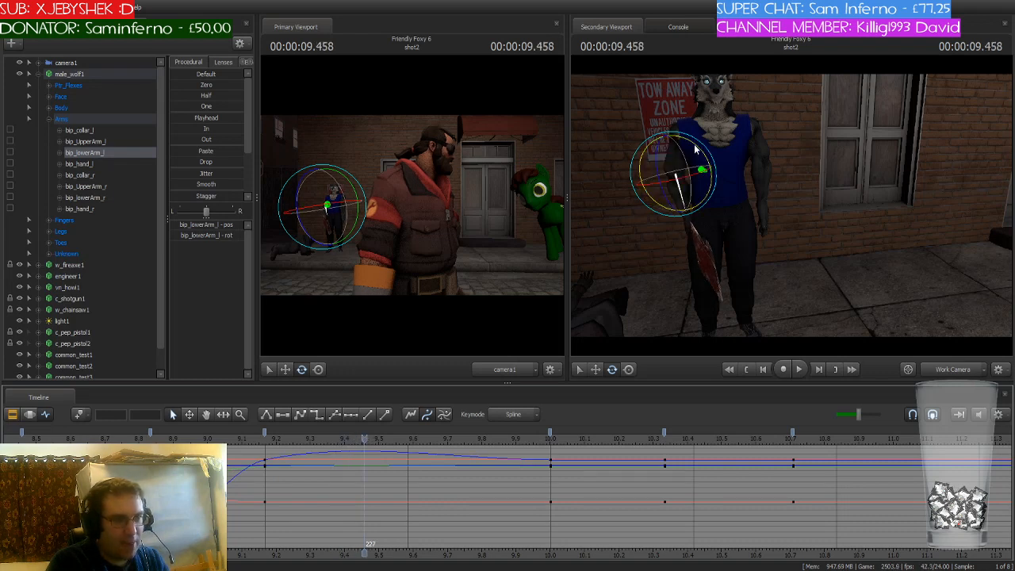
pyautogui.moveTo(695, 143); pyautogui.dragTo(702, 158)
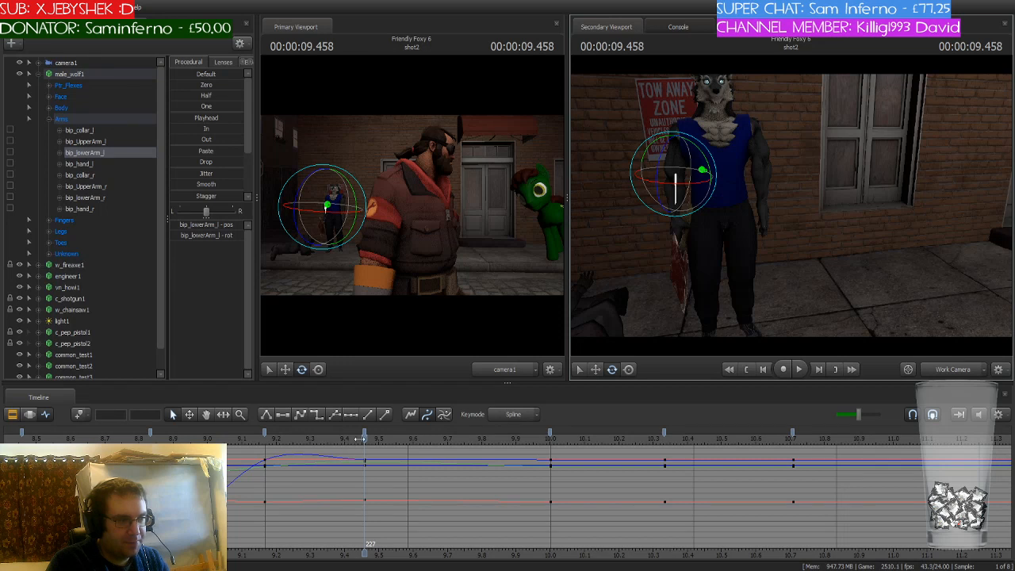
# Try straightening bip_lowerArm_l with an extra rotation at frame 222, and shift that key to frame 223
pyautogui.moveTo(365, 441); pyautogui.dragTo(293, 447)
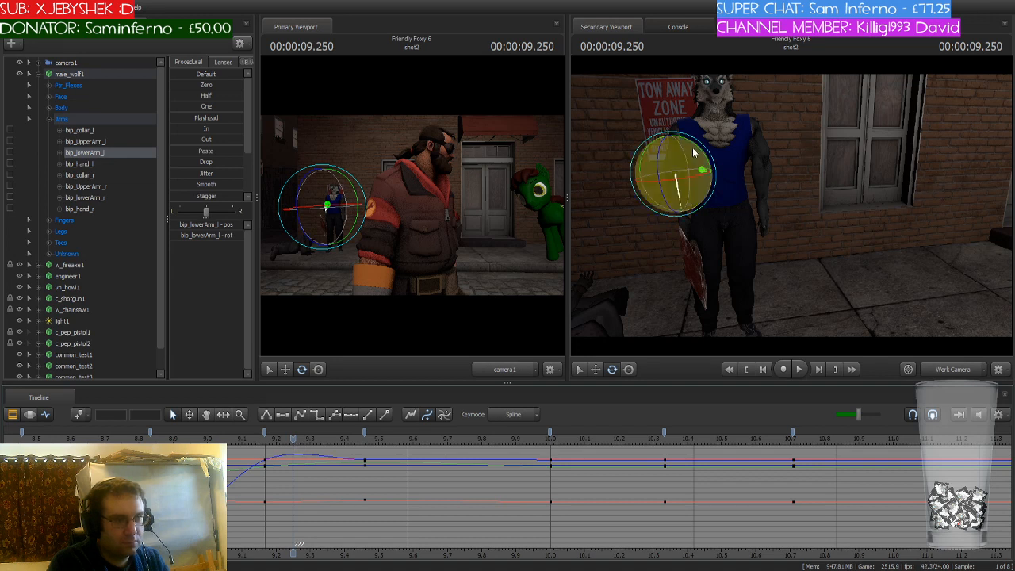
pyautogui.moveTo(694, 153); pyautogui.dragTo(683, 183)
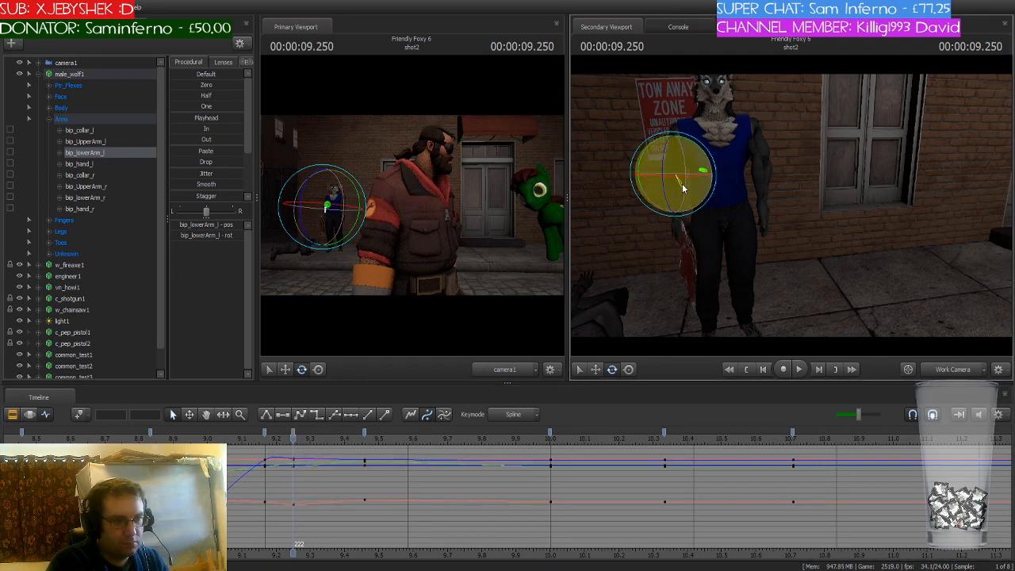
pyautogui.moveTo(288, 441); pyautogui.dragTo(358, 438)
pyautogui.click(294, 429)
pyautogui.moveTo(321, 439); pyautogui.dragTo(269, 438)
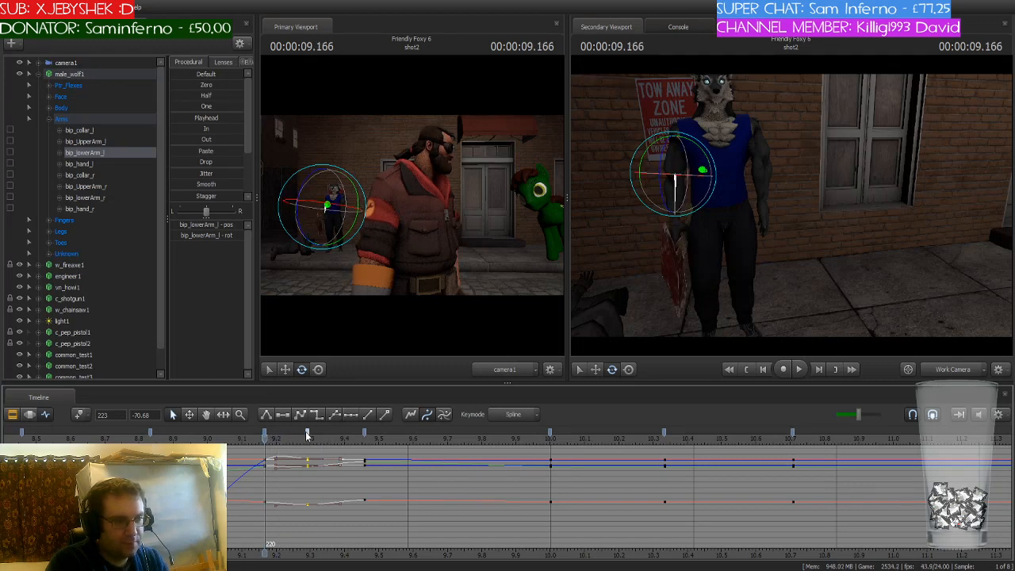
# Delete the in-between bip_lowerArm_l keys at frames 223 and 227
pyautogui.click(341, 494)
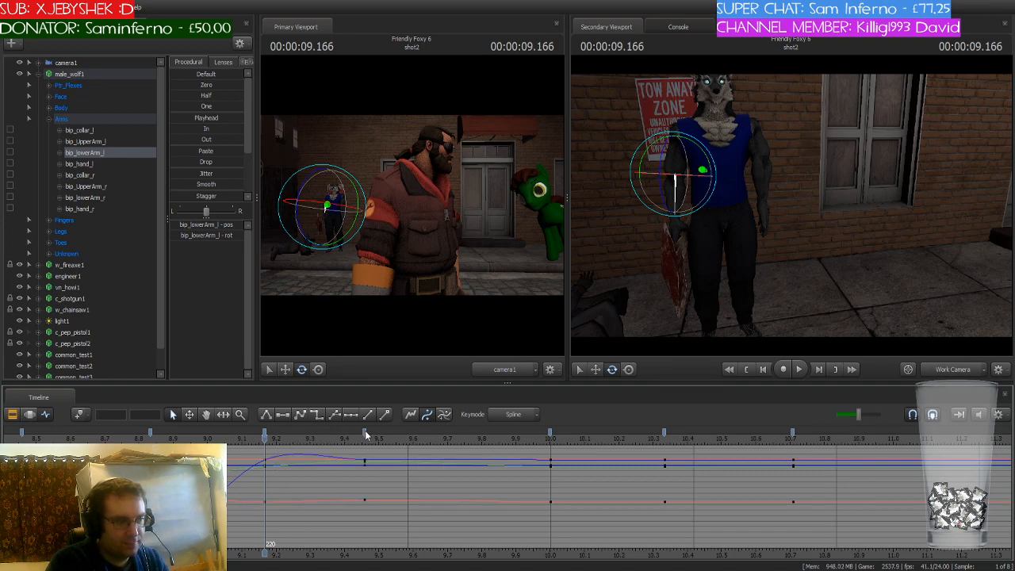
pyautogui.click(365, 433)
pyautogui.press('Delete')
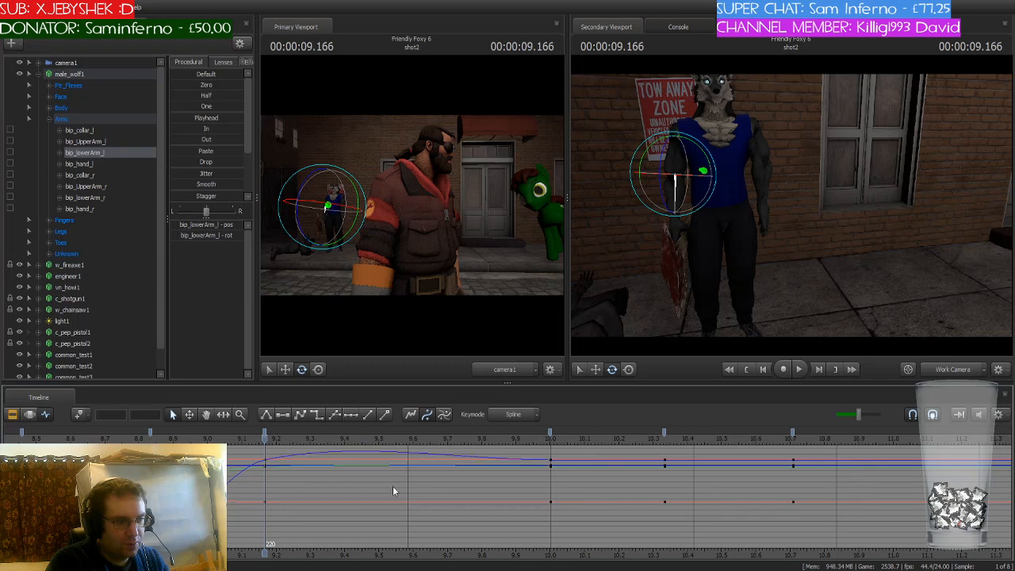
# Set stepped tangents on the bip_lowerArm_l key at frame 220 and check the arm through frame 240
pyautogui.click(264, 435)
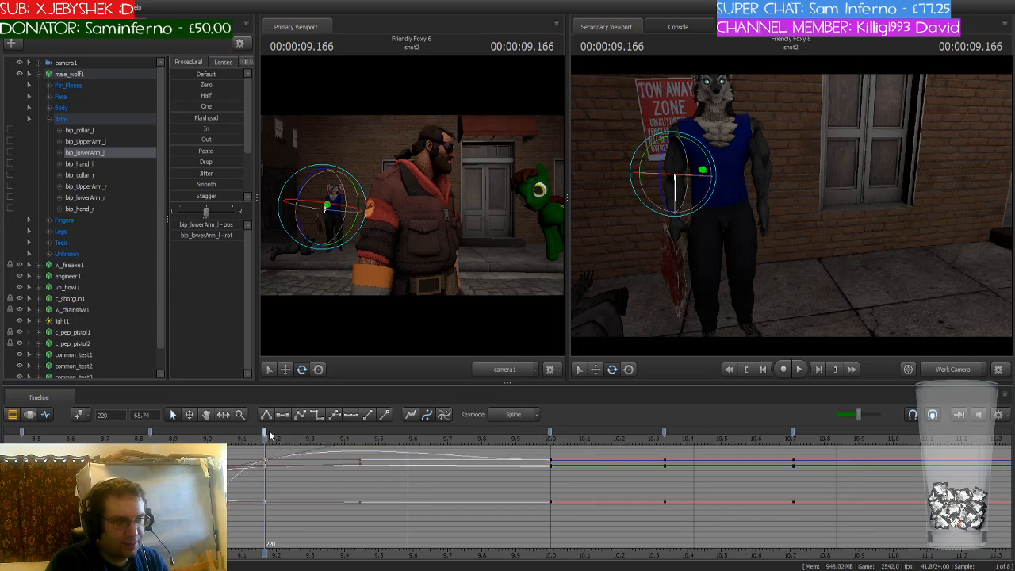
pyautogui.click(314, 414)
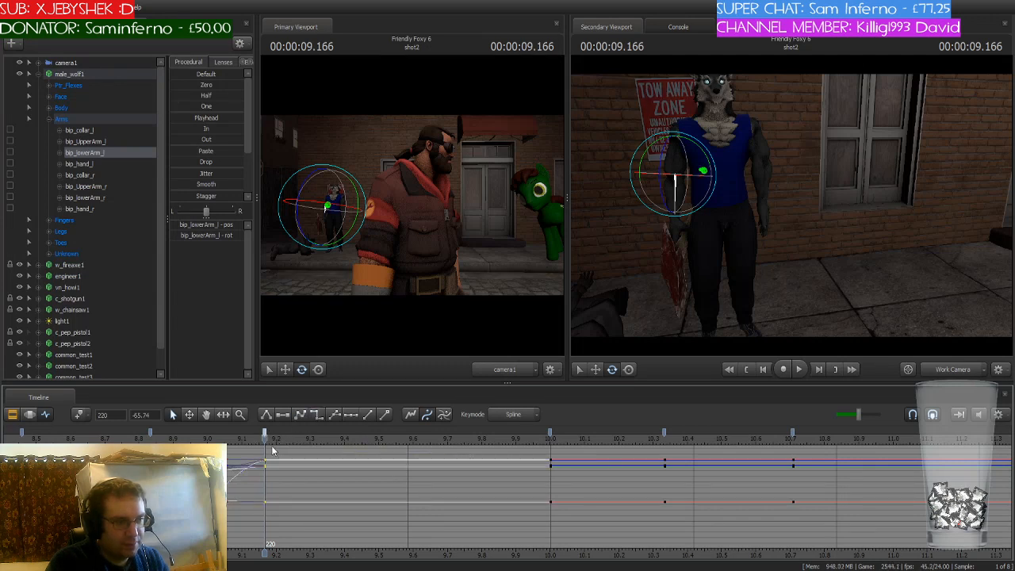
pyautogui.moveTo(273, 451); pyautogui.dragTo(551, 472)
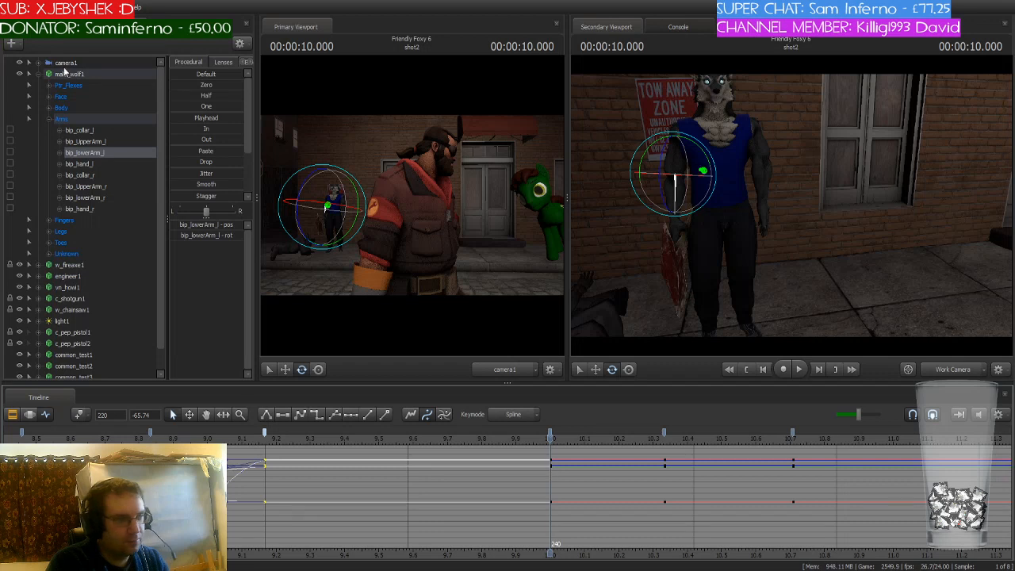
# Rotate male_wolf1's bip_lowerArm_r at frame 284 so the right forearm swings outward from the body
pyautogui.click(82, 76)
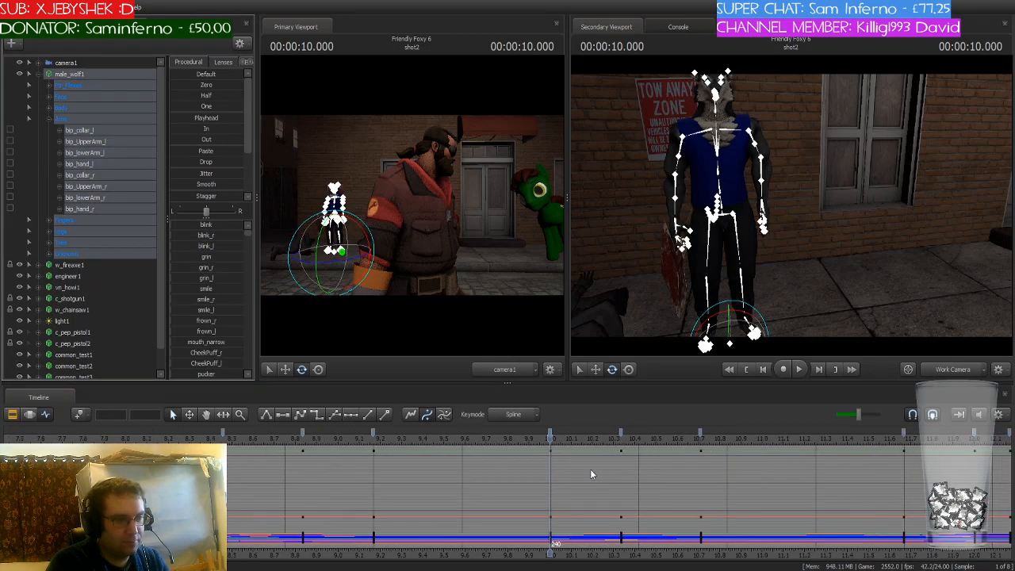
pyautogui.moveTo(549, 440); pyautogui.dragTo(906, 544)
pyautogui.moveTo(782, 500); pyautogui.dragTo(496, 441, button='middle')
pyautogui.click(752, 140)
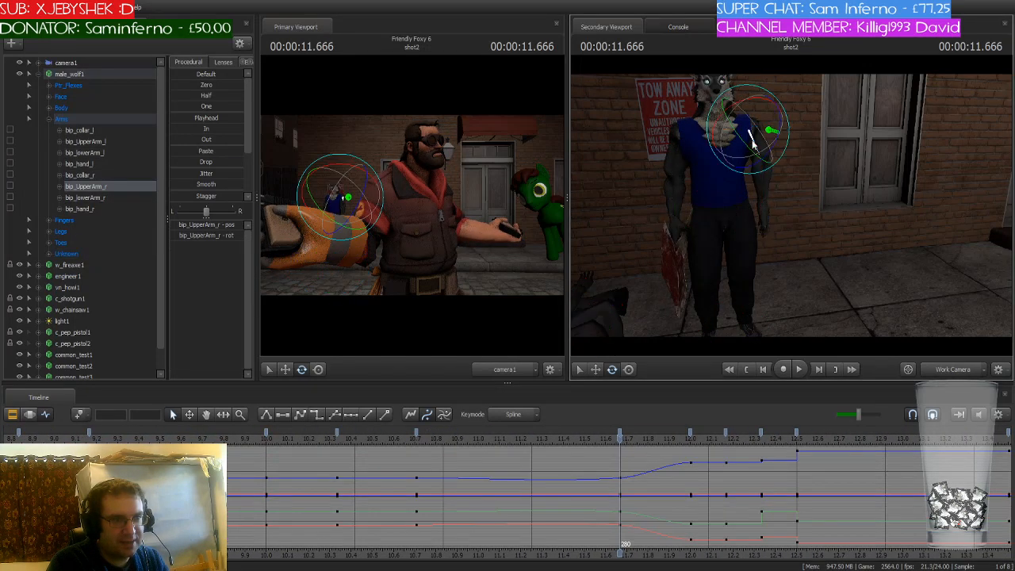
pyautogui.press('w')
pyautogui.moveTo(853, 281)
pyautogui.mouseDown()
pyautogui.moveTo(849, 271)
pyautogui.moveTo(841, 286)
pyautogui.mouseUp()
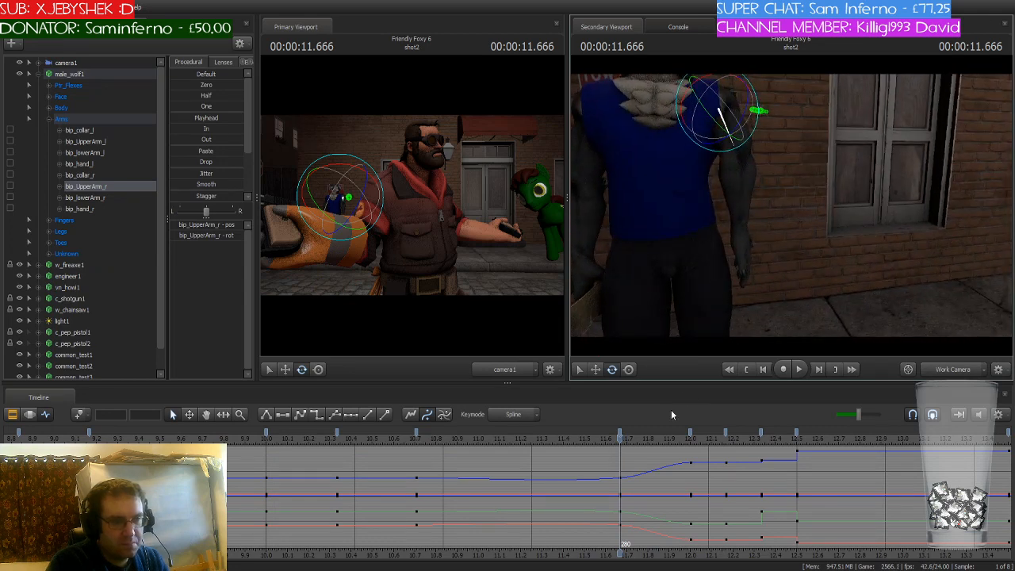
pyautogui.click(736, 179)
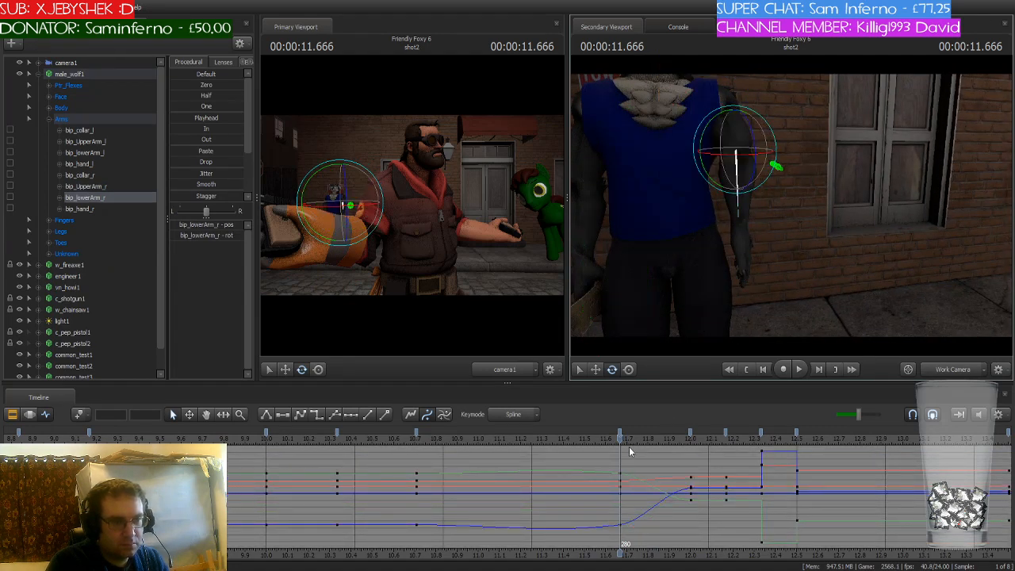
pyautogui.moveTo(620, 439); pyautogui.dragTo(658, 438)
pyautogui.keyDown('ctrl'); pyautogui.click(720, 176); pyautogui.keyUp('ctrl')
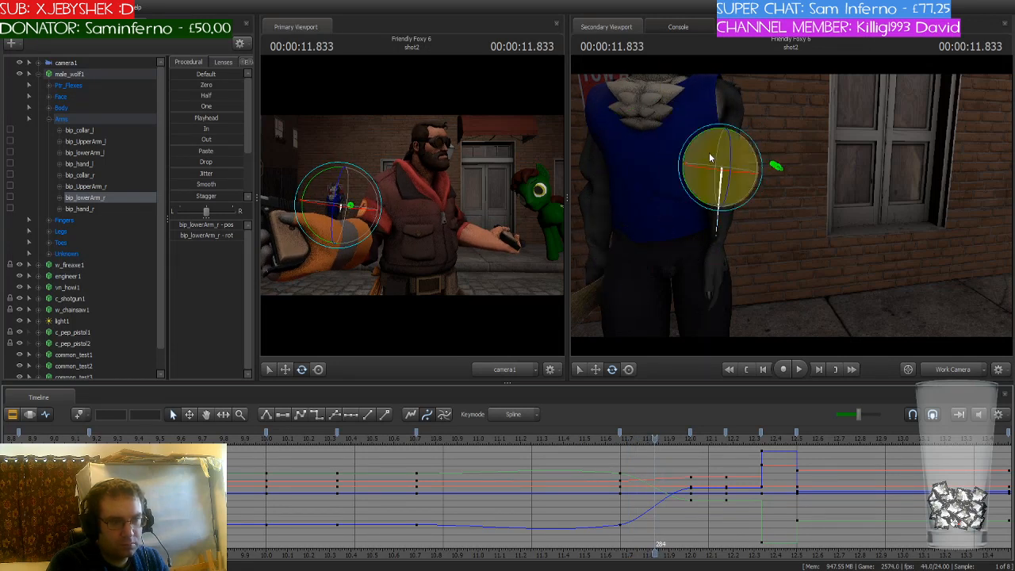
pyautogui.moveTo(709, 152); pyautogui.dragTo(695, 258)
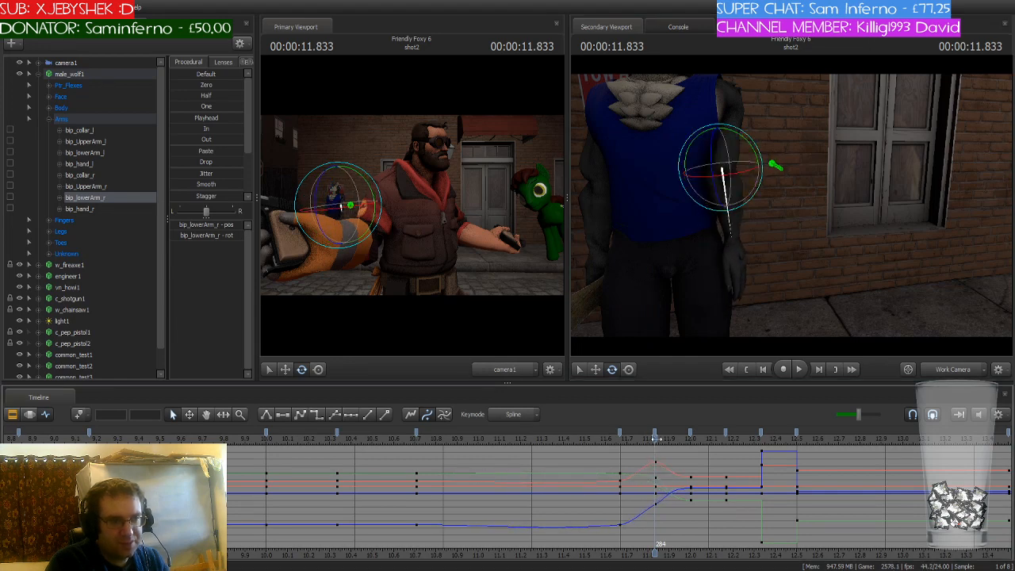
# At frame 280, rotate bip_UpperArm_r backward and bip_lowerArm_r so the right forearm hangs straight down
pyautogui.moveTo(654, 439); pyautogui.dragTo(613, 444)
pyautogui.moveTo(762, 254); pyautogui.dragTo(607, 250)
pyautogui.press('d')
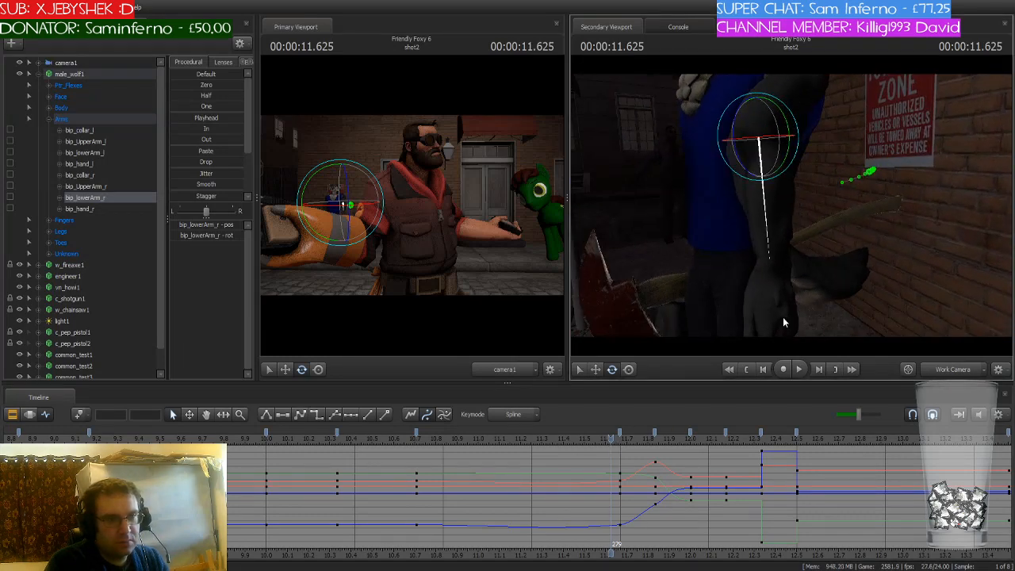
pyautogui.moveTo(783, 316); pyautogui.dragTo(750, 319)
pyautogui.press('d')
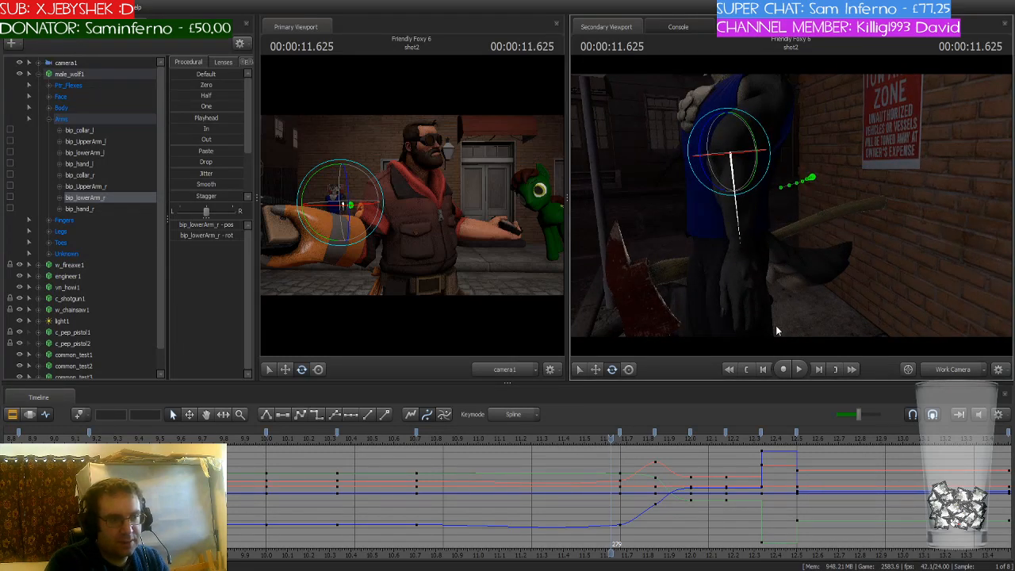
pyautogui.moveTo(613, 439); pyautogui.dragTo(619, 438)
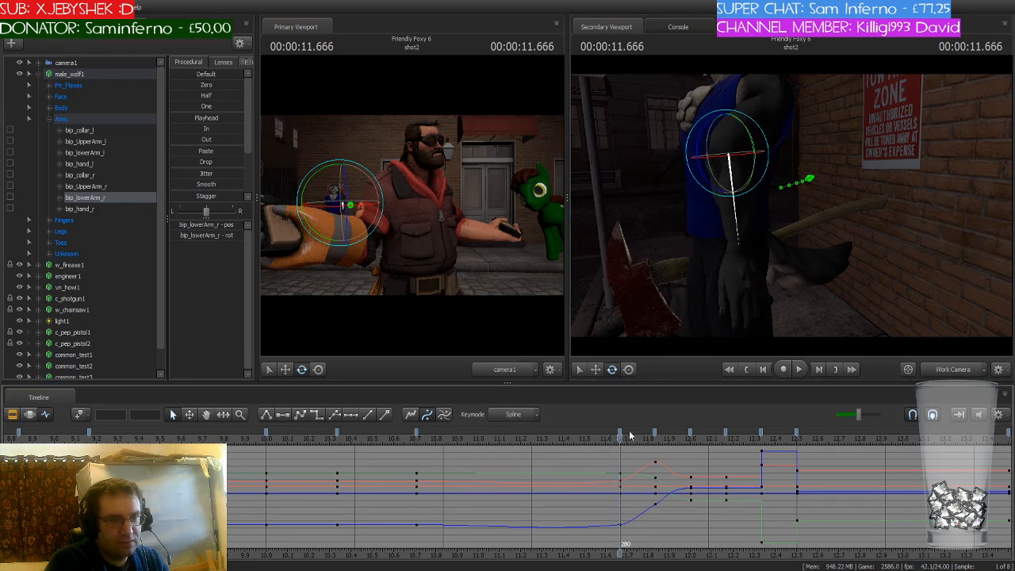
pyautogui.click(759, 149)
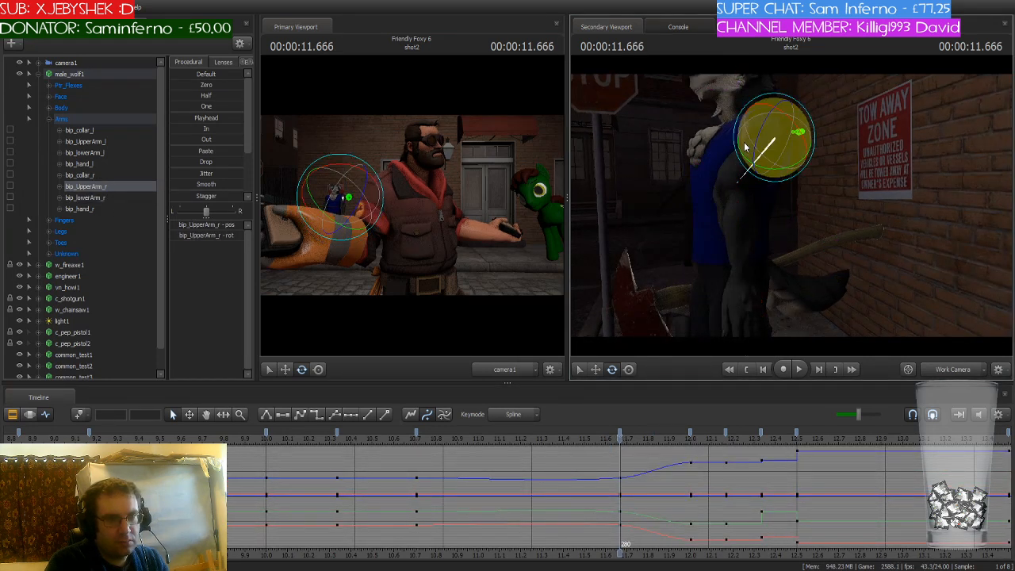
pyautogui.moveTo(735, 138); pyautogui.dragTo(789, 151)
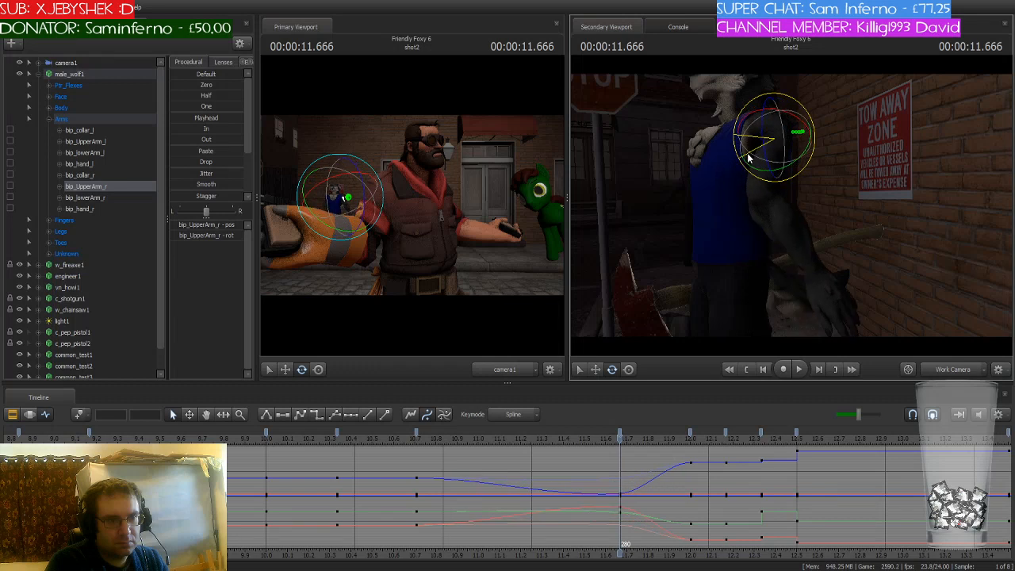
pyautogui.click(775, 227)
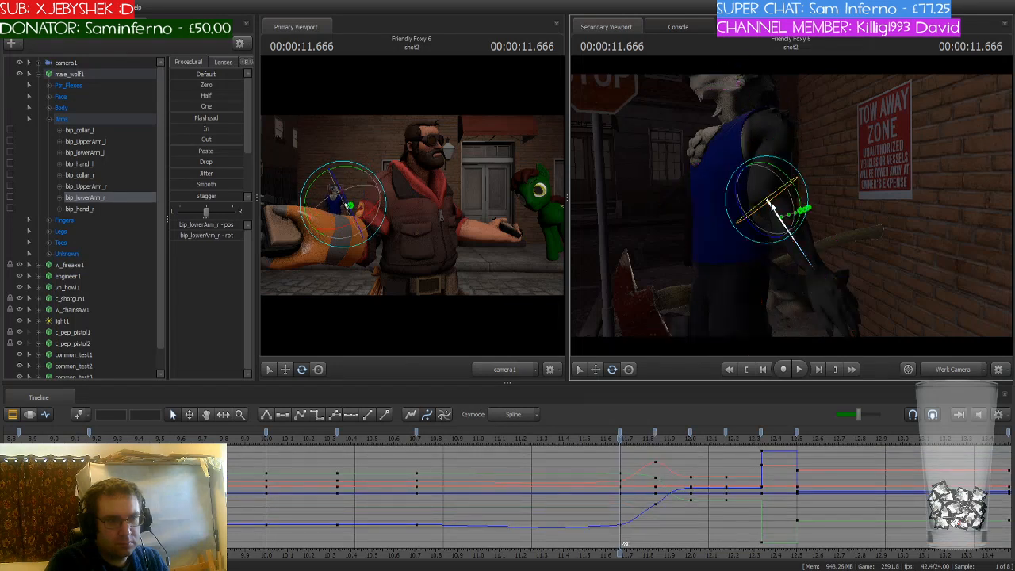
pyautogui.moveTo(769, 206); pyautogui.dragTo(767, 208)
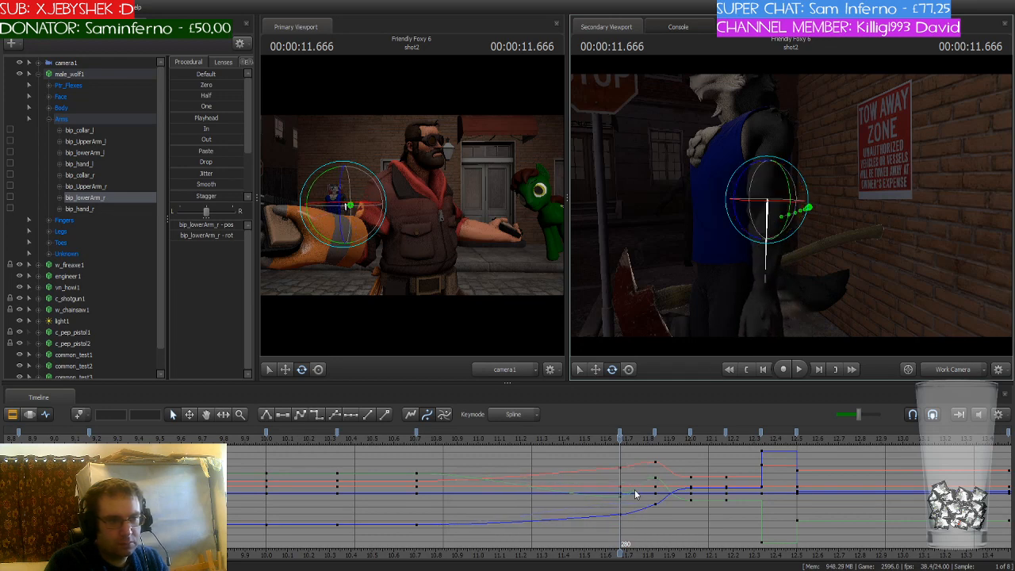
# Review the right arm from frame 203 to 212, and rotate bip_UpperArm_r backward at frame 212
pyautogui.moveTo(620, 452); pyautogui.dragTo(184, 459)
pyautogui.moveTo(183, 485); pyautogui.dragTo(469, 488, button='middle')
pyautogui.scroll(-2, 469, 488)
pyautogui.moveTo(471, 442); pyautogui.dragTo(277, 480)
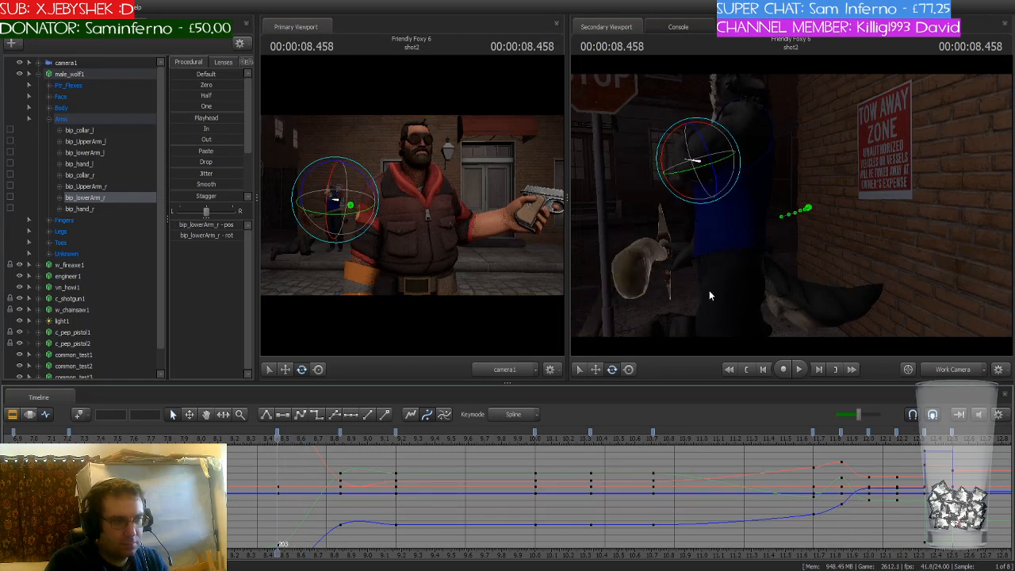
pyautogui.moveTo(710, 295); pyautogui.dragTo(844, 292)
pyautogui.press('w')
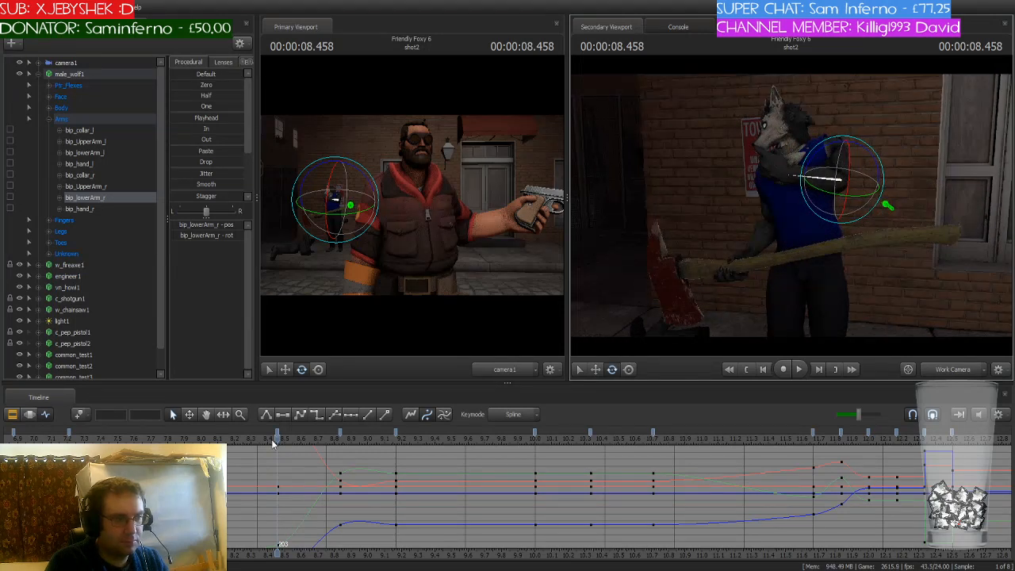
pyautogui.moveTo(273, 444); pyautogui.dragTo(338, 441)
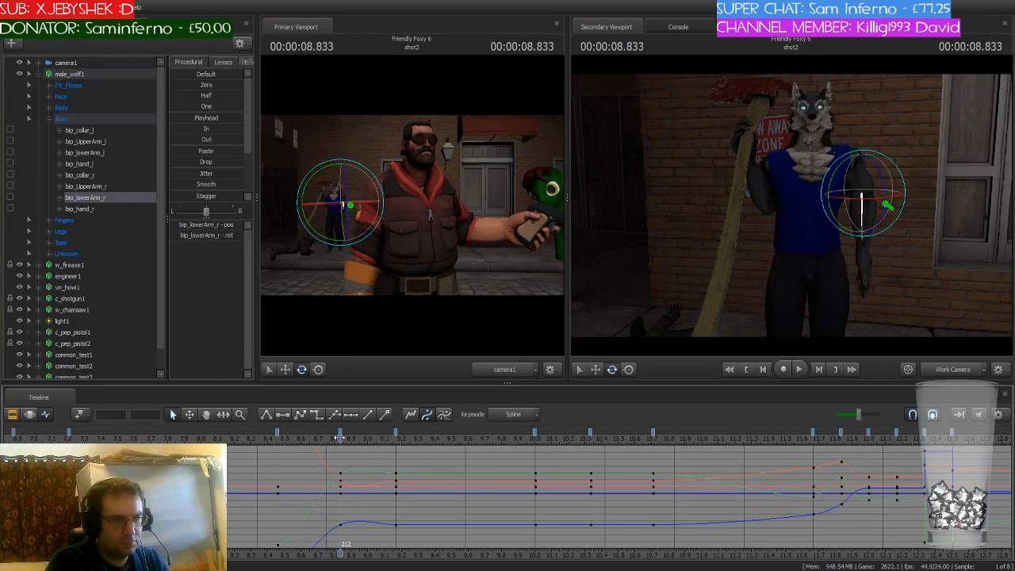
pyautogui.click(339, 435)
pyautogui.moveTo(723, 320); pyautogui.dragTo(665, 325)
pyautogui.press('w')
pyautogui.press('d')
pyautogui.press('s')
pyautogui.keyDown('ctrl'); pyautogui.click(799, 172); pyautogui.keyUp('ctrl')
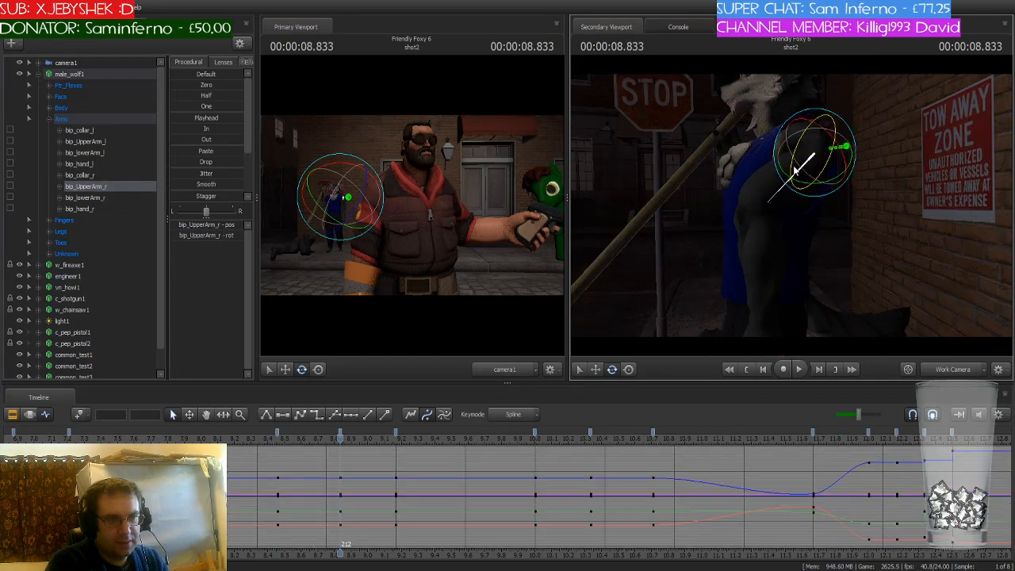
pyautogui.moveTo(831, 143); pyautogui.dragTo(798, 169)
# Rotate bip_lowerArm_r at frame 212 to realign the forearm, and readjust bip_UpperArm_r
pyautogui.keyDown('ctrl'); pyautogui.click(806, 249); pyautogui.keyUp('ctrl')
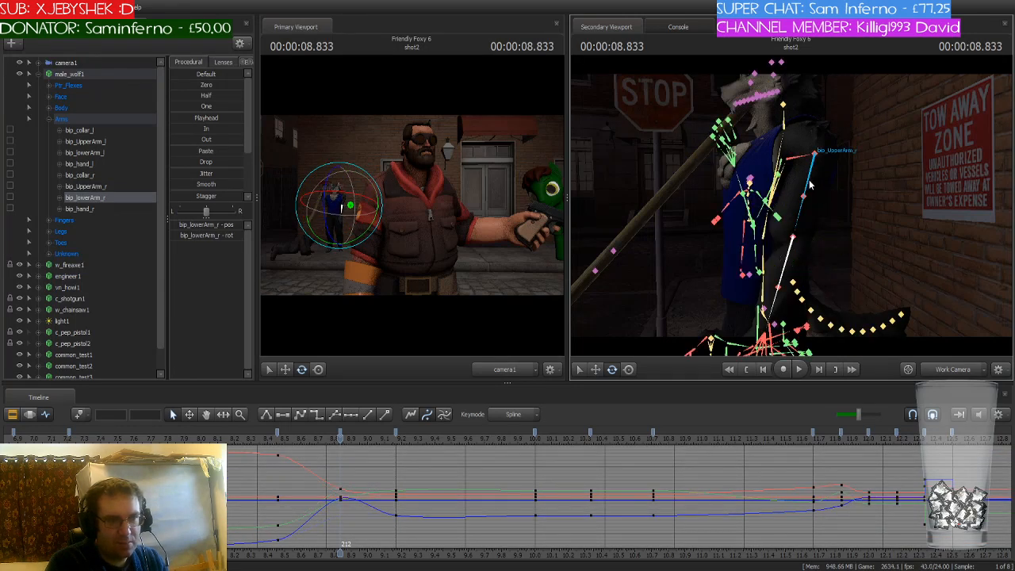
pyautogui.keyDown('ctrl'); pyautogui.click(785, 145); pyautogui.keyUp('ctrl')
pyautogui.moveTo(793, 140); pyautogui.dragTo(791, 148)
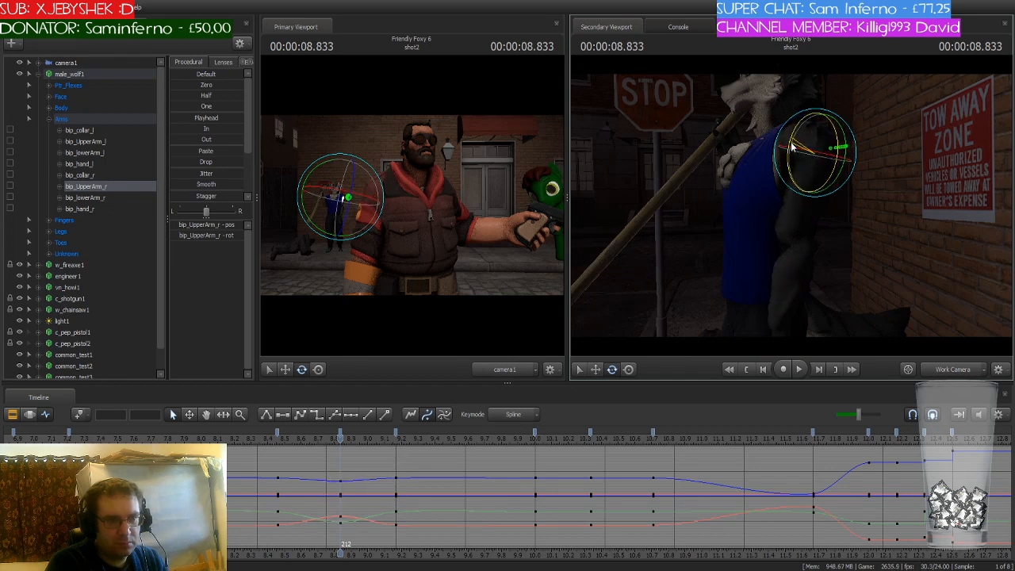
# Adjust bip_UpperArm_r's rotation at frame 207, and rotate it outward at frame 212 so the right arm hangs more vertically
pyautogui.moveTo(339, 438); pyautogui.dragTo(307, 456)
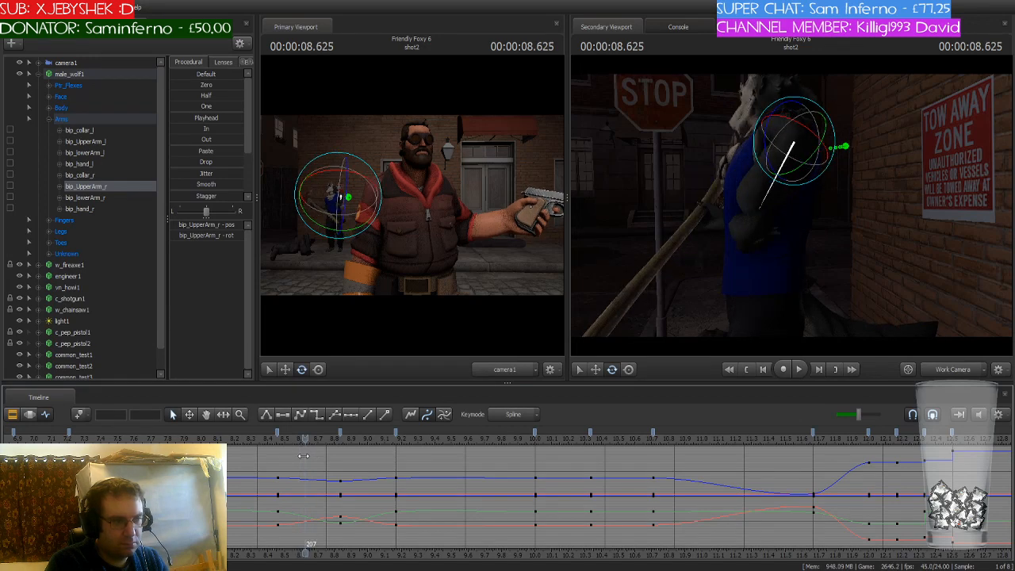
pyautogui.moveTo(813, 195); pyautogui.dragTo(826, 176)
pyautogui.press('a')
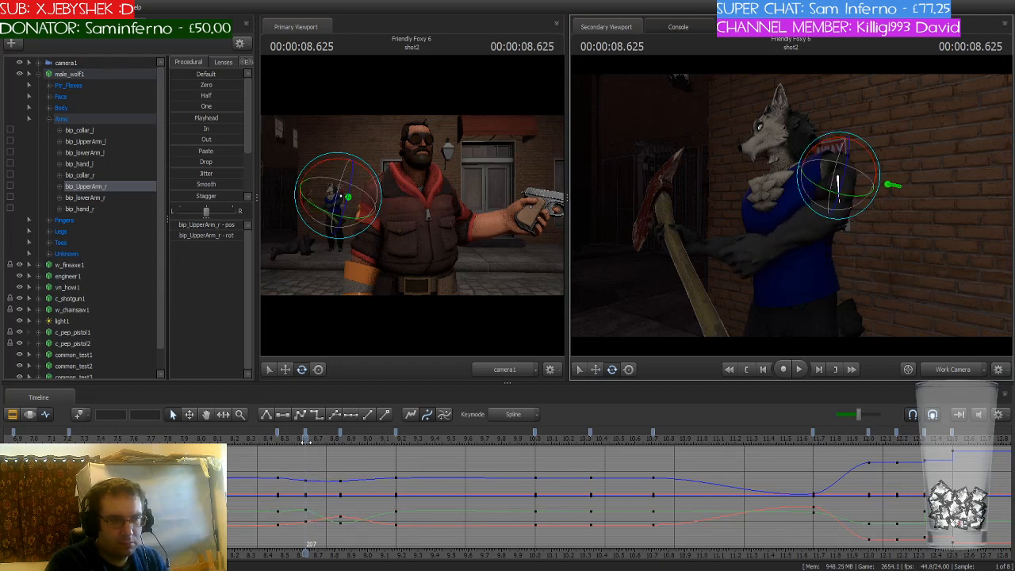
pyautogui.moveTo(305, 441); pyautogui.dragTo(339, 446)
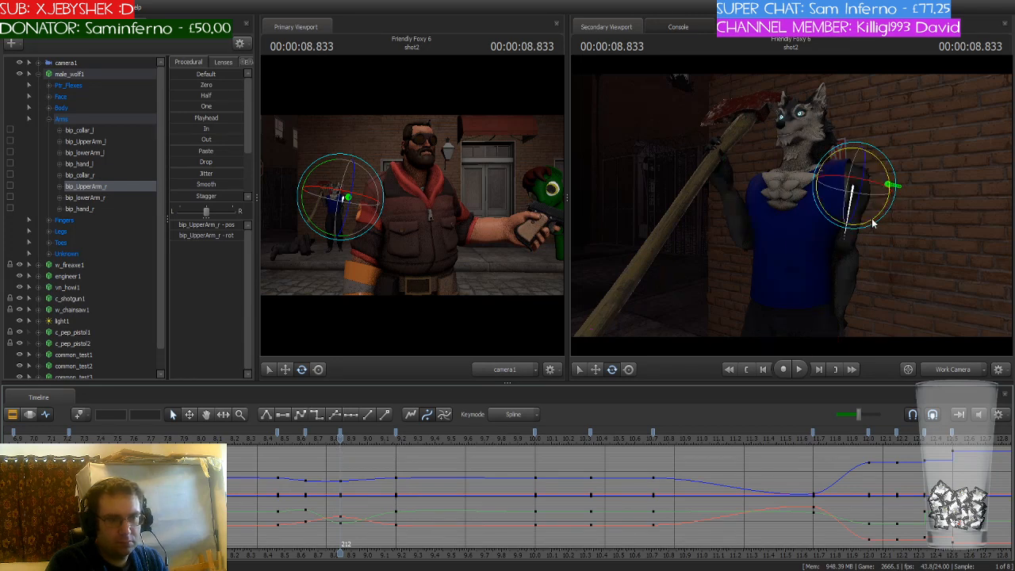
pyautogui.moveTo(873, 225); pyautogui.dragTo(879, 221)
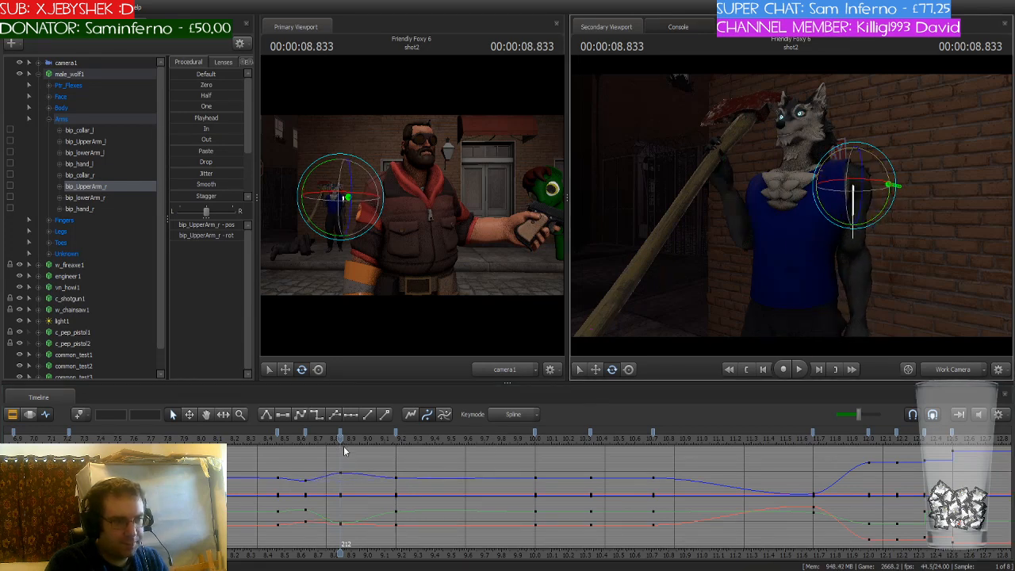
# Try stepped outgoing tangents on bip_UpperArm_r's keys at frame 212
pyautogui.moveTo(343, 446)
pyautogui.mouseDown()
pyautogui.moveTo(299, 446)
pyautogui.moveTo(399, 448)
pyautogui.moveTo(346, 447)
pyautogui.moveTo(339, 456)
pyautogui.mouseUp()
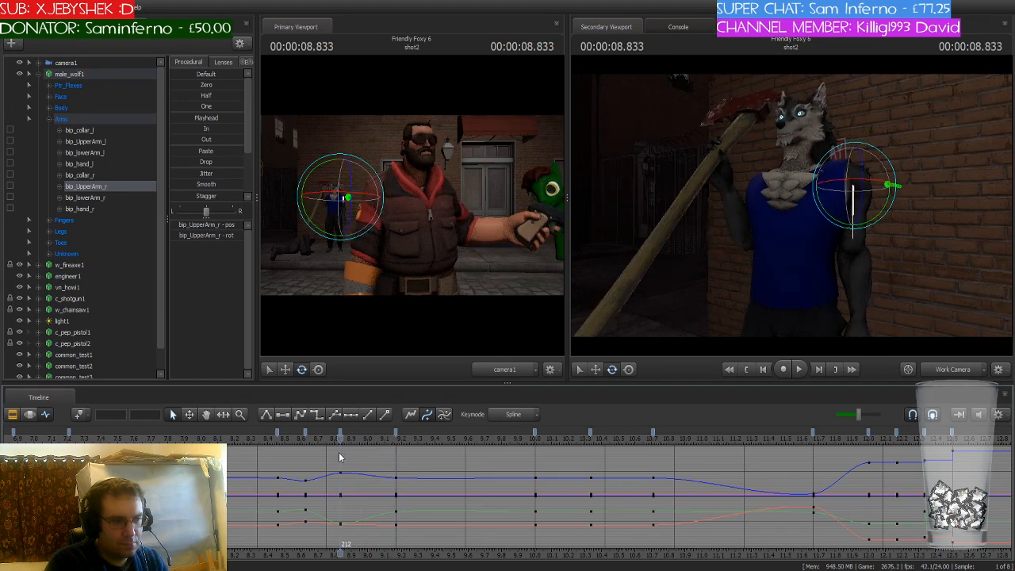
pyautogui.click(340, 434)
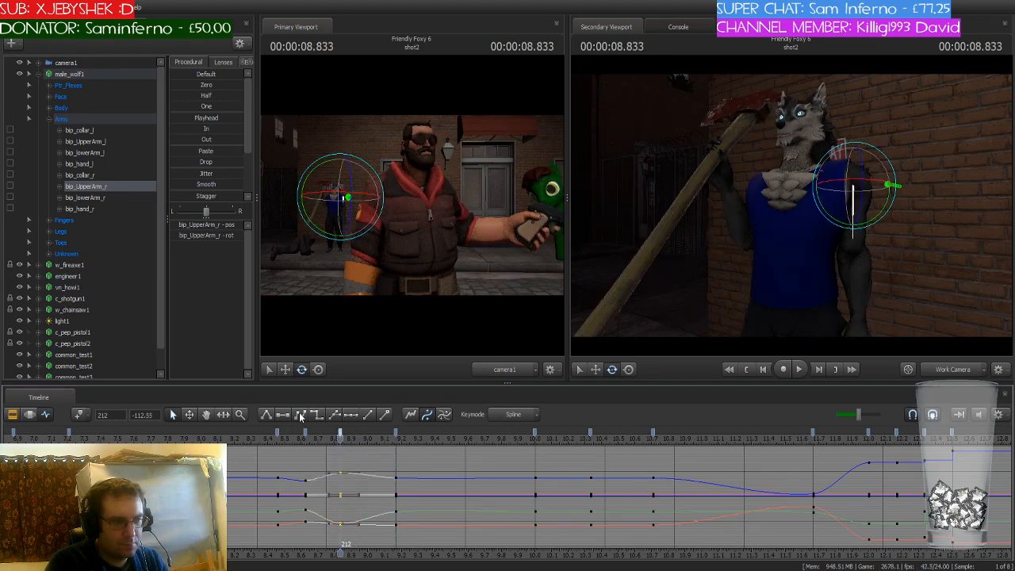
pyautogui.click(317, 416)
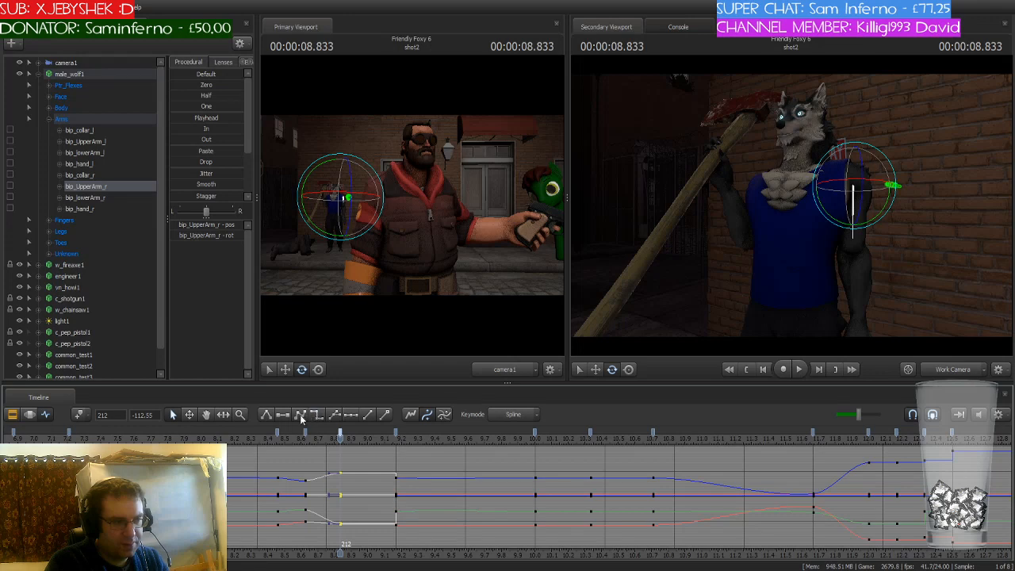
pyautogui.moveTo(341, 436)
pyautogui.mouseDown()
pyautogui.moveTo(369, 436)
pyautogui.moveTo(314, 439)
pyautogui.moveTo(367, 439)
pyautogui.moveTo(340, 438)
pyautogui.mouseUp()
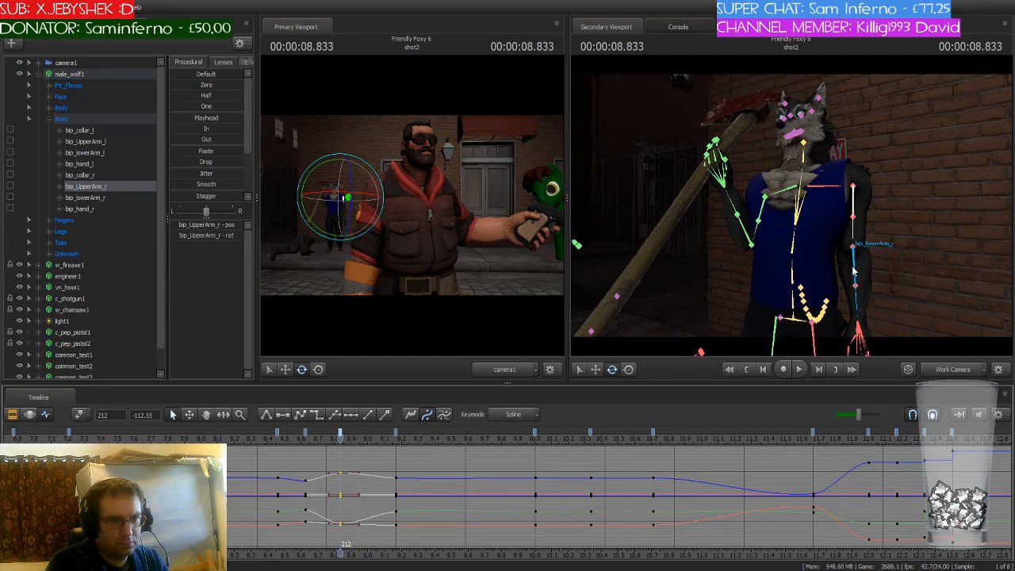
# Select bip_lowerArm_r and its keys at frame 220 to check the forearm's pose there
pyautogui.click(857, 255)
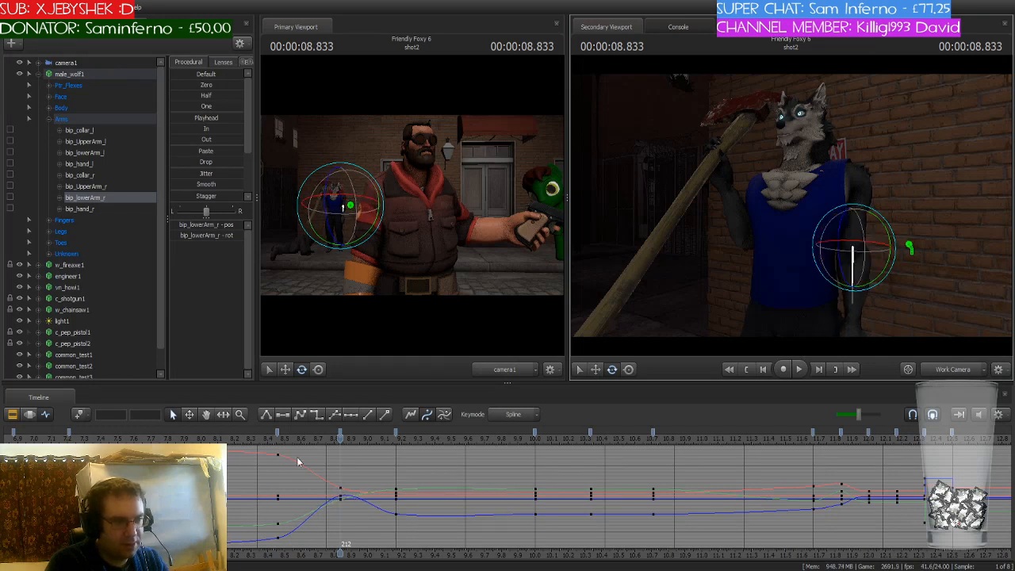
pyautogui.moveTo(343, 440); pyautogui.dragTo(387, 445)
pyautogui.press('w')
pyautogui.moveTo(928, 196); pyautogui.dragTo(946, 191)
pyautogui.press('s')
pyautogui.click(397, 439)
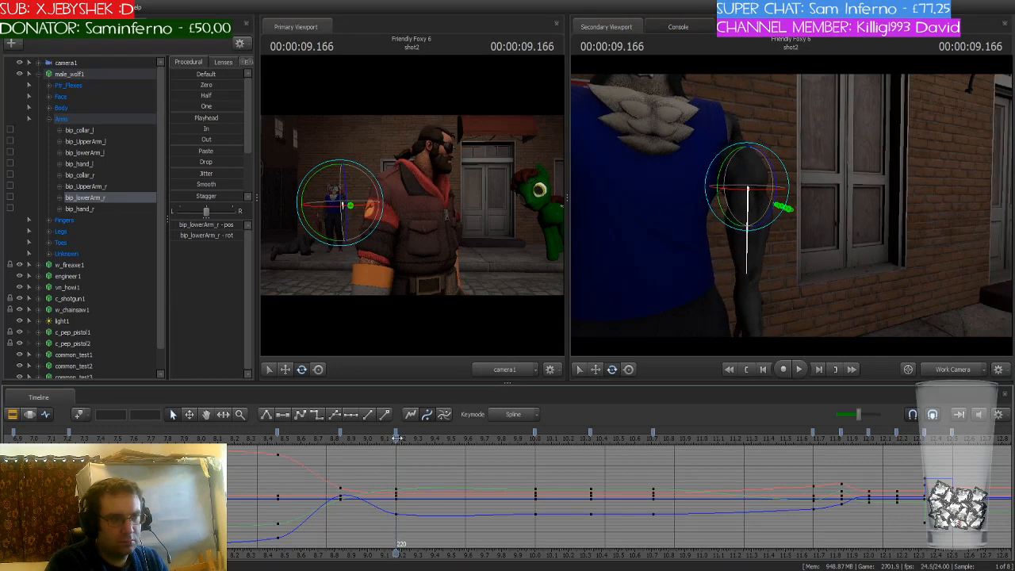
pyautogui.click(397, 433)
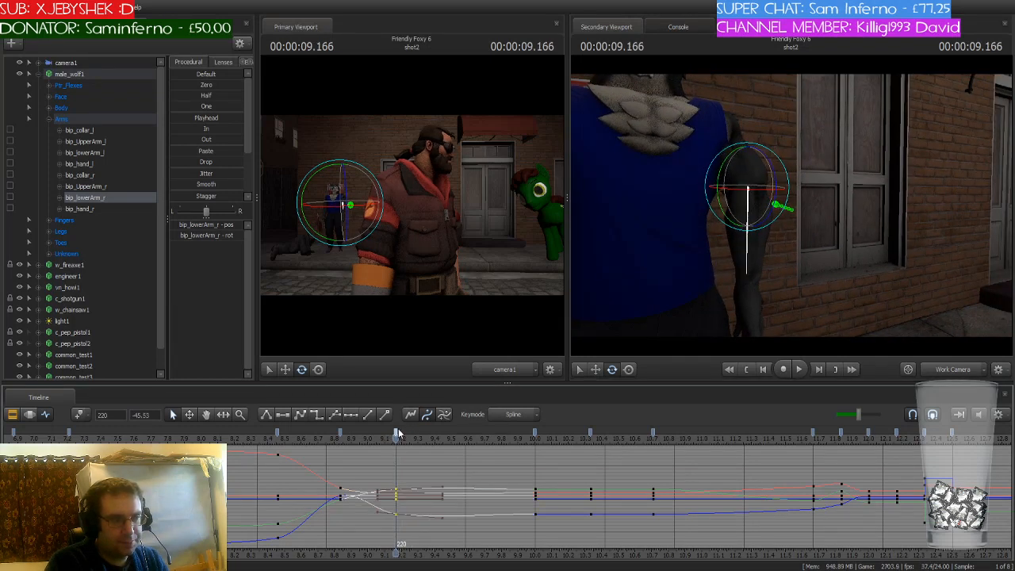
# At frame 220, rotate bip_UpperArm_r from a side view and straighten bip_lowerArm_r in line with it
pyautogui.moveTo(881, 275); pyautogui.dragTo(881, 273)
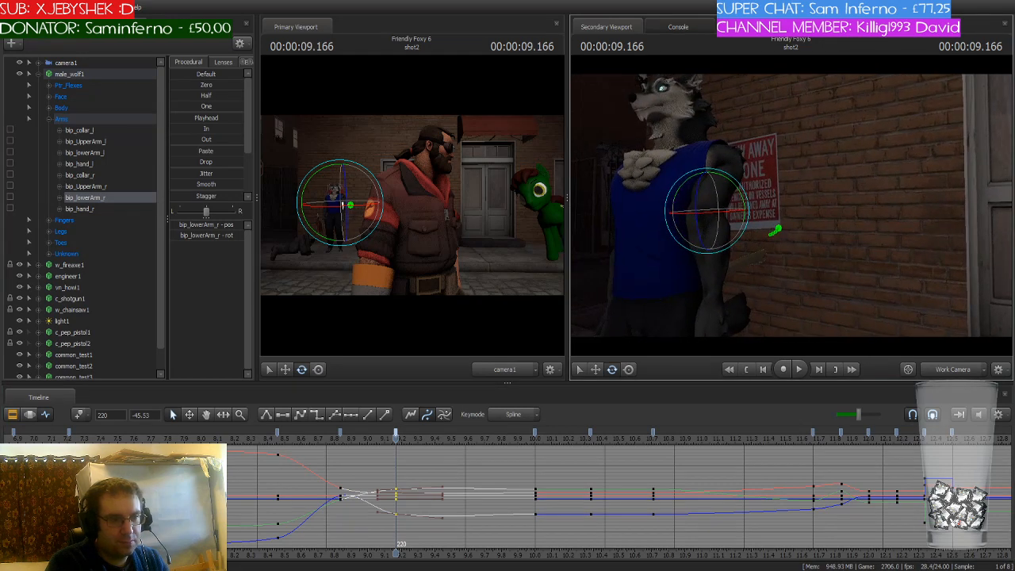
pyautogui.moveTo(397, 438); pyautogui.dragTo(392, 468)
pyautogui.moveTo(737, 294); pyautogui.dragTo(698, 286)
pyautogui.keyDown('ctrl'); pyautogui.click(786, 218); pyautogui.keyUp('ctrl')
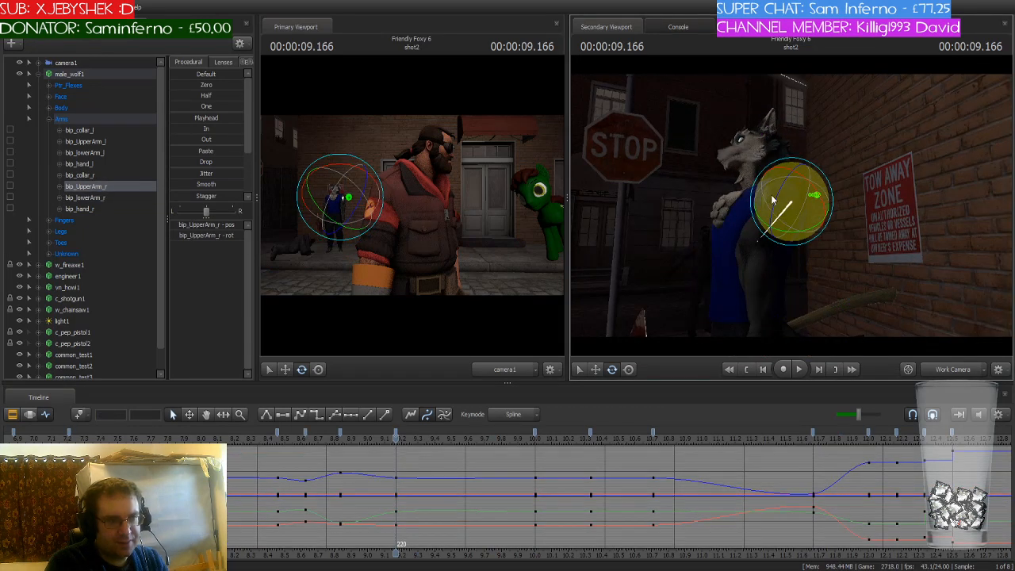
pyautogui.moveTo(792, 195); pyautogui.dragTo(771, 214)
pyautogui.keyDown('ctrl'); pyautogui.click(773, 287); pyautogui.keyUp('ctrl')
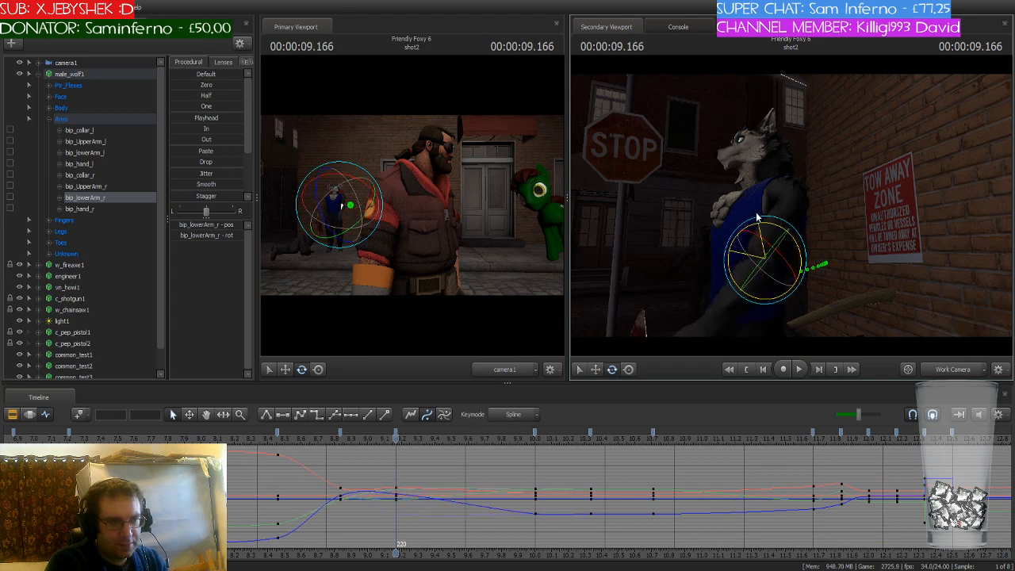
# Readjust bip_UpperArm_r's rotation at frame 220 until the right arm hangs straight down beside the body
pyautogui.keyDown('ctrl'); pyautogui.click(787, 214); pyautogui.keyUp('ctrl')
pyautogui.moveTo(766, 205); pyautogui.dragTo(769, 221)
pyautogui.moveTo(768, 220); pyautogui.dragTo(766, 225)
pyautogui.moveTo(766, 238); pyautogui.dragTo(952, 237)
pyautogui.moveTo(782, 191)
pyautogui.mouseDown()
pyautogui.moveTo(782, 170)
pyautogui.moveTo(741, 163)
pyautogui.moveTo(779, 188)
pyautogui.mouseUp()
pyautogui.moveTo(786, 230); pyautogui.dragTo(751, 193)
pyautogui.click(759, 189)
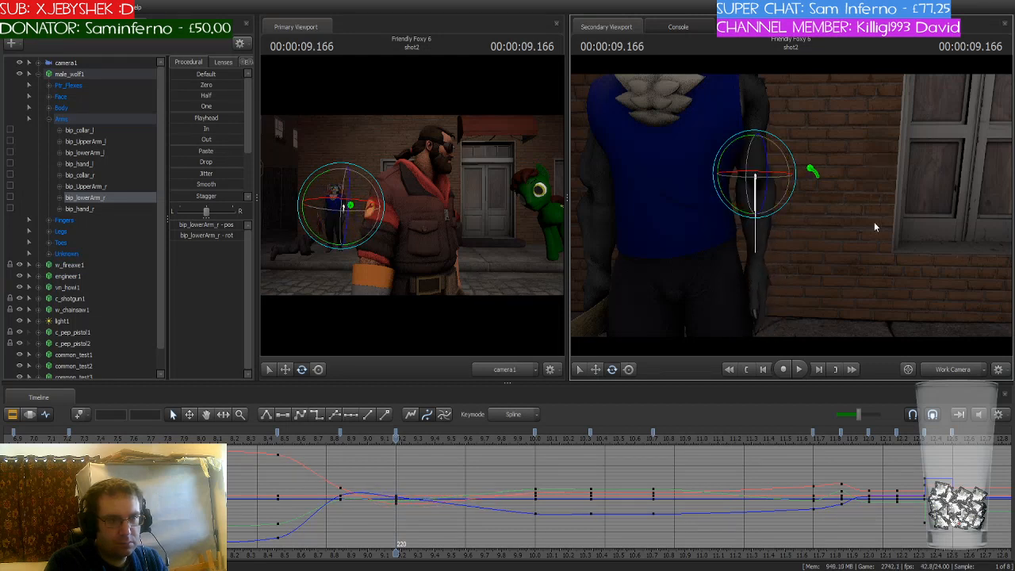
pyautogui.moveTo(877, 226); pyautogui.dragTo(875, 194)
pyautogui.click(750, 178)
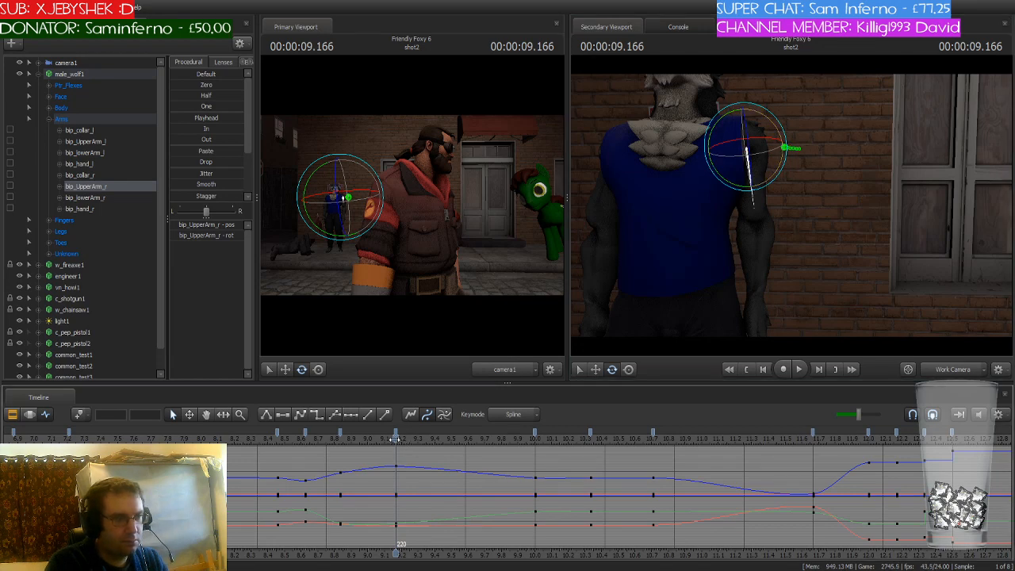
pyautogui.moveTo(396, 439); pyautogui.dragTo(399, 467)
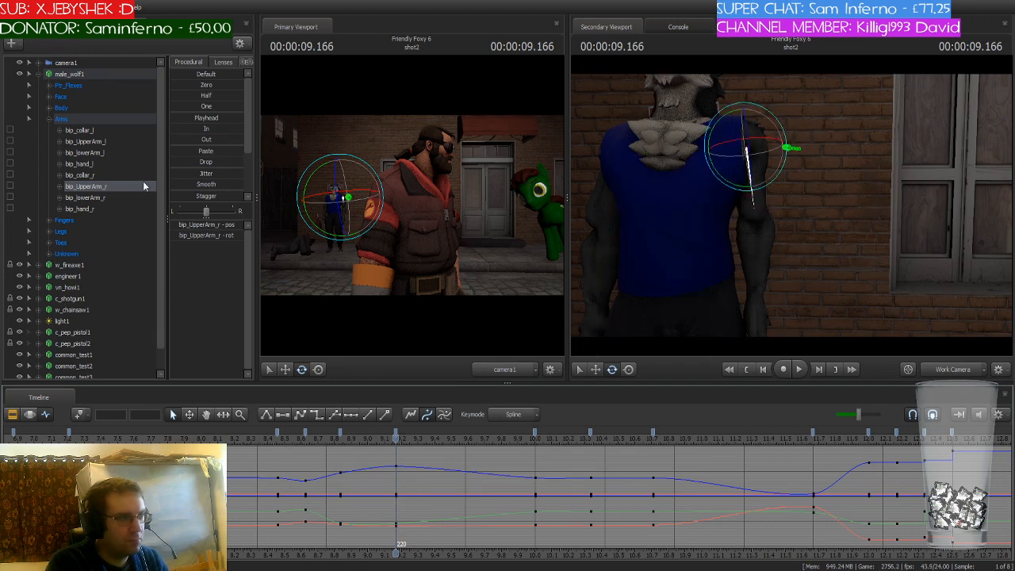
# Select the right-arm bones from bip_collar_r to bip_hand_r and copy their keys at frame 220
pyautogui.click(106, 175)
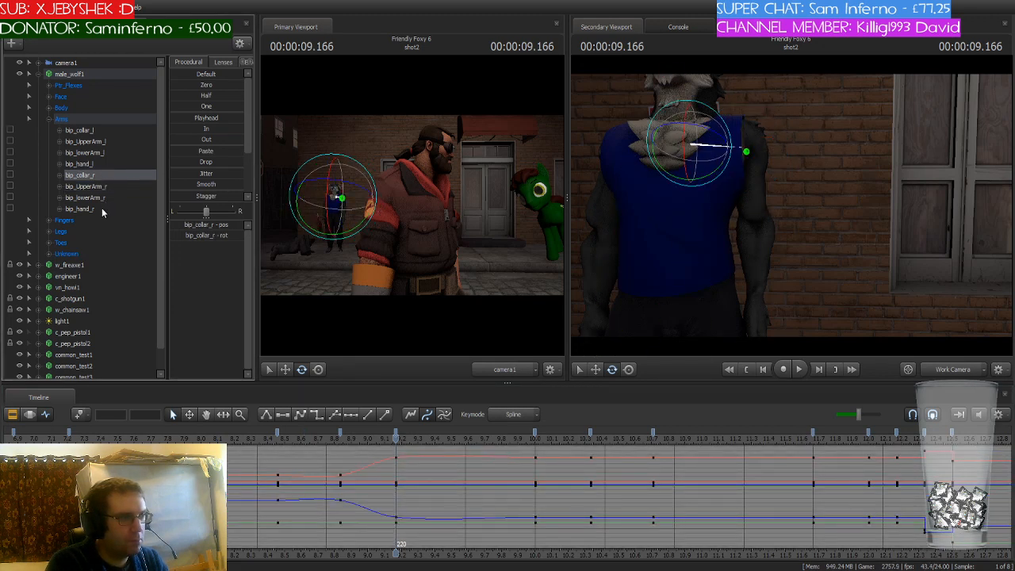
pyautogui.keyDown('shift'); pyautogui.click(102, 208); pyautogui.keyUp('shift')
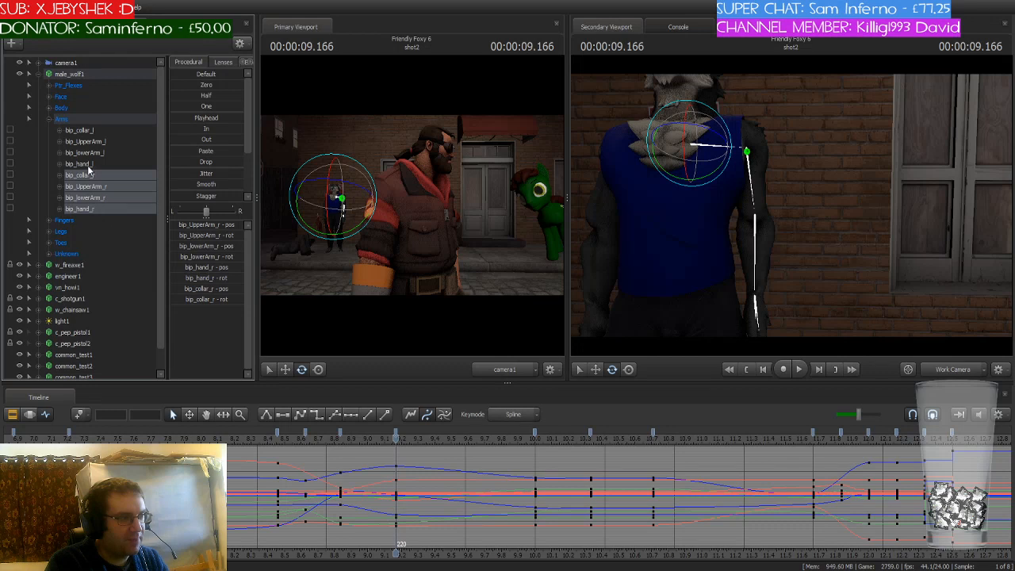
pyautogui.click(89, 172)
pyautogui.keyDown('shift'); pyautogui.click(93, 209); pyautogui.keyUp('shift')
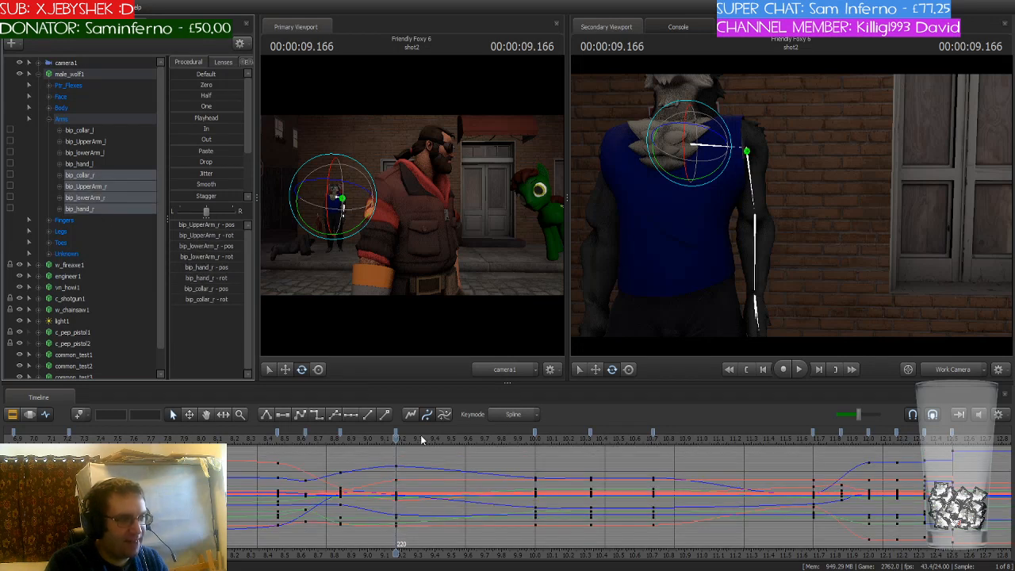
pyautogui.click(393, 433)
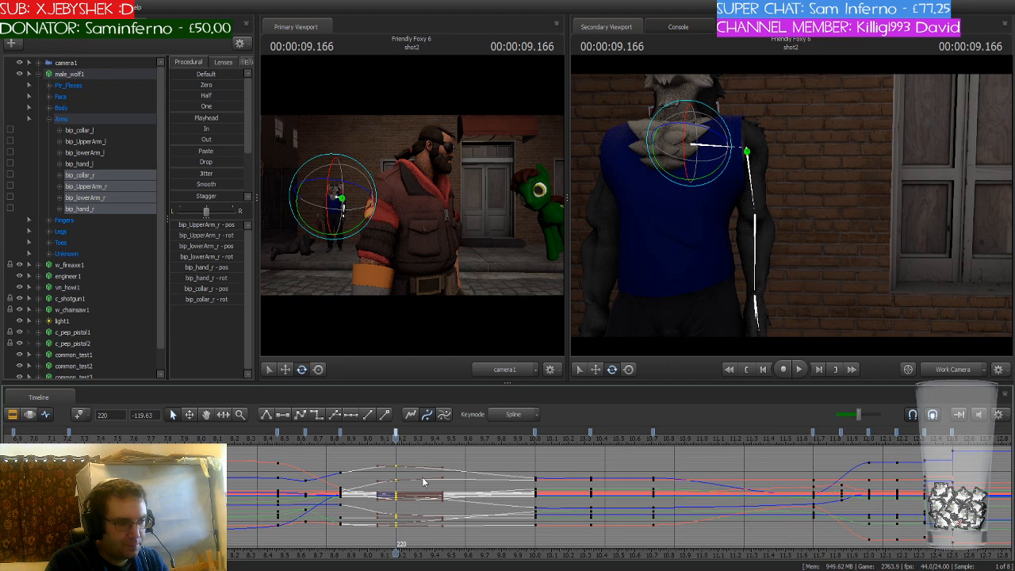
# Paste the copied right-arm pose over the keys at frames 240 and 248
pyautogui.moveTo(402, 439); pyautogui.dragTo(536, 453)
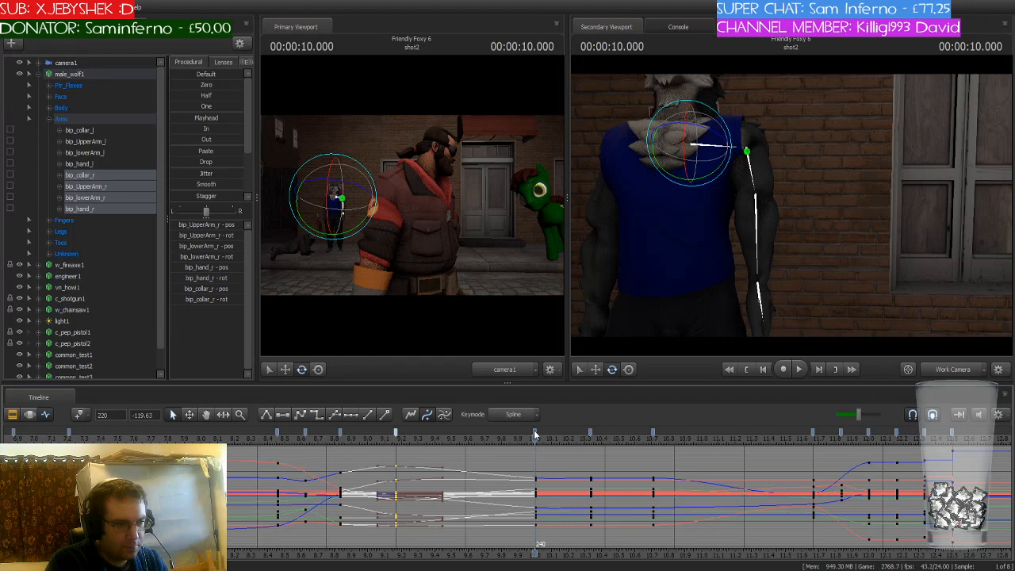
pyautogui.click(536, 433)
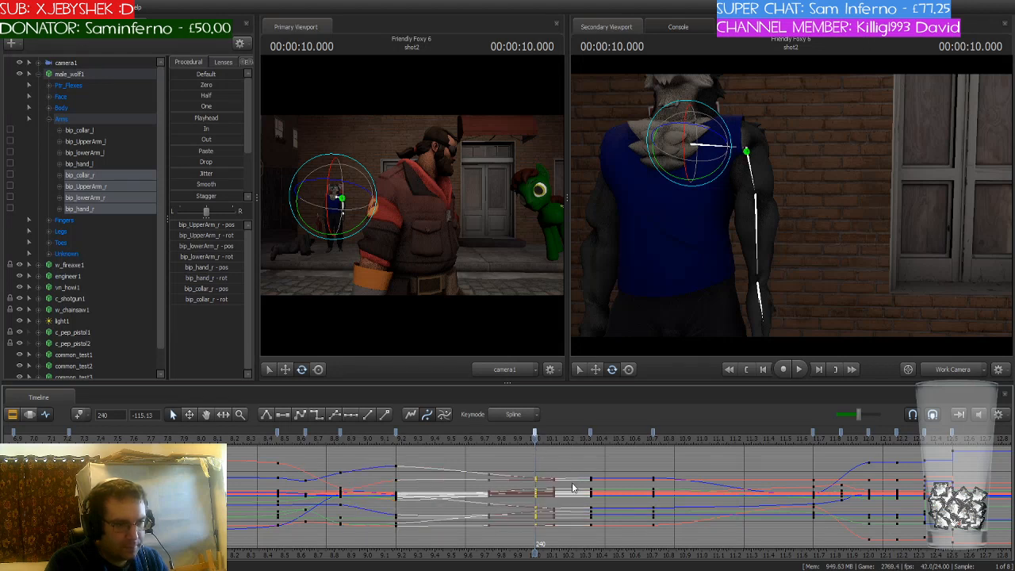
pyautogui.hotkey('ctrl', 'v')
pyautogui.moveTo(536, 439); pyautogui.dragTo(591, 444)
pyautogui.click(590, 434)
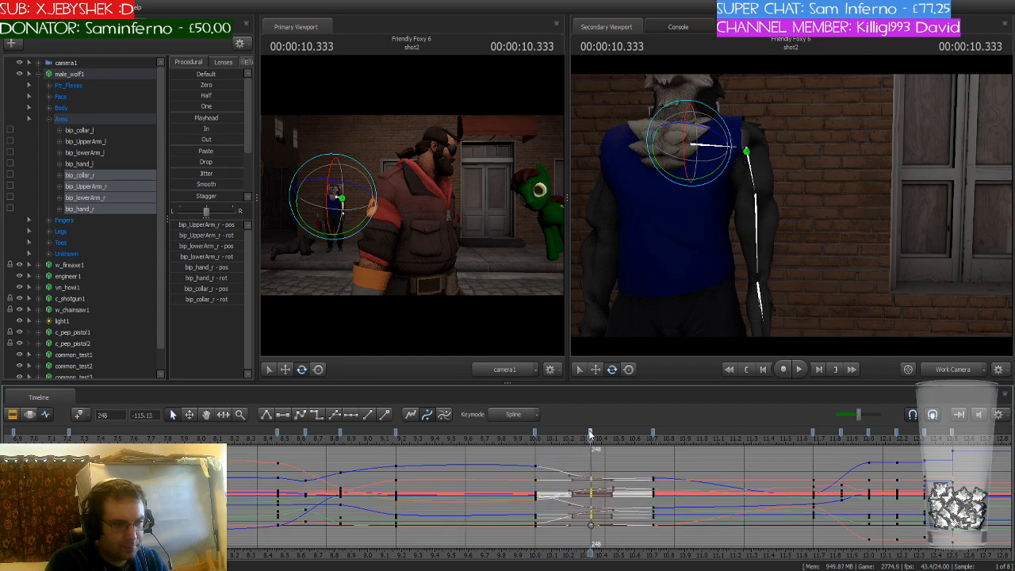
pyautogui.hotkey('ctrl', 'v')
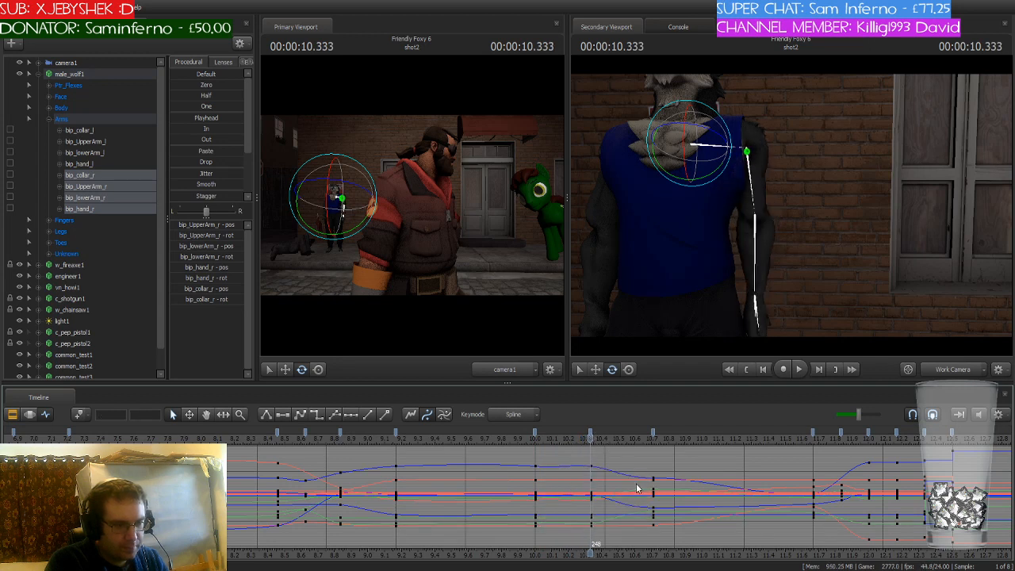
# Paste the copied right-arm pose over the keys at frames 257 and 280
pyautogui.moveTo(594, 441); pyautogui.dragTo(655, 446)
pyautogui.click(654, 436)
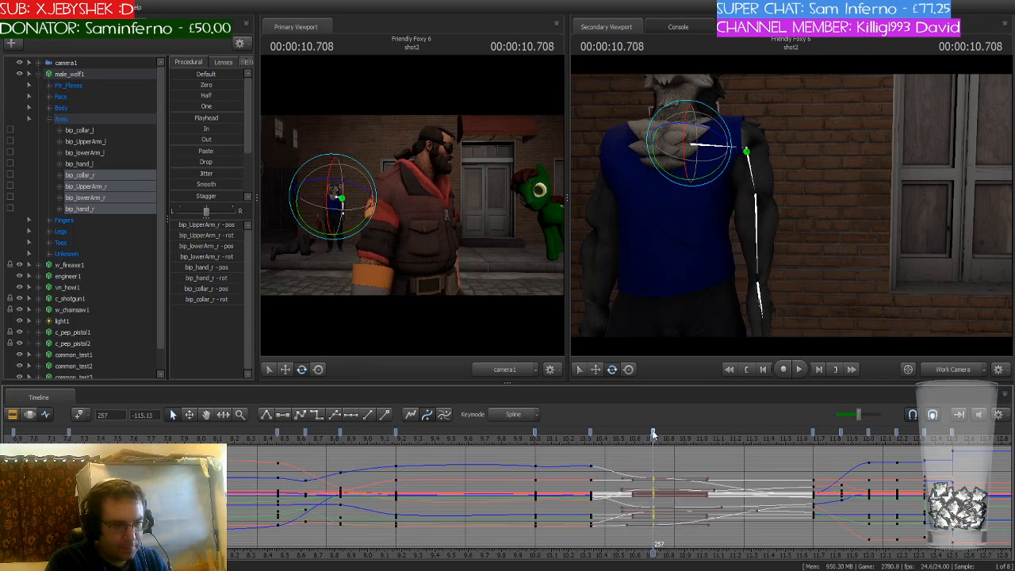
pyautogui.hotkey('ctrl', 'v')
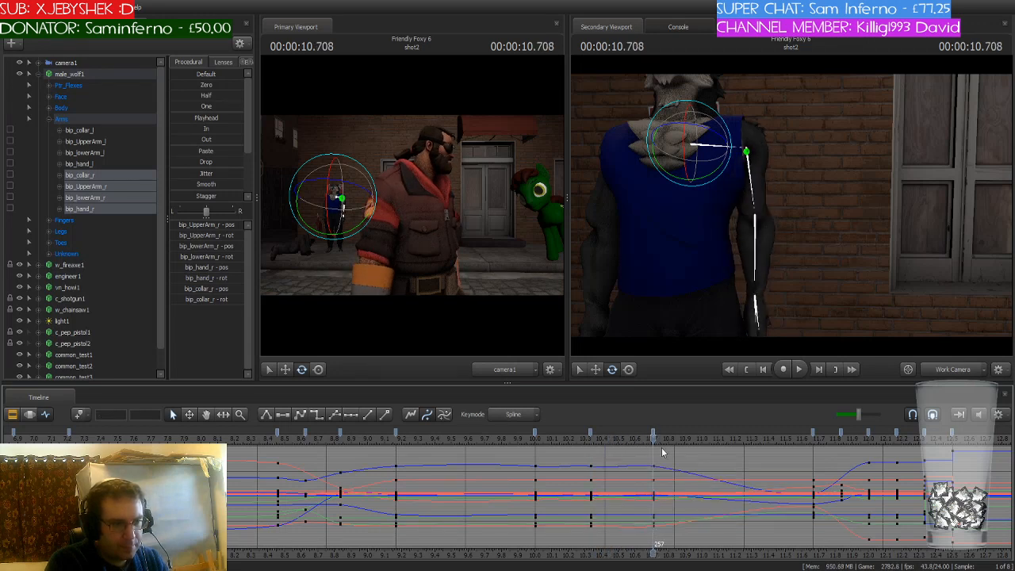
pyautogui.moveTo(654, 438); pyautogui.dragTo(811, 454)
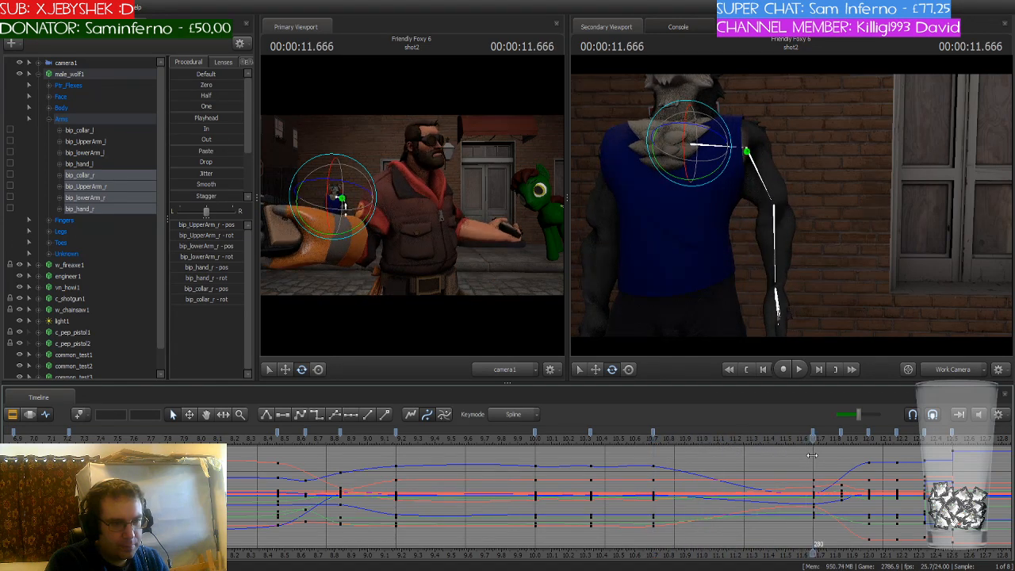
pyautogui.click(812, 434)
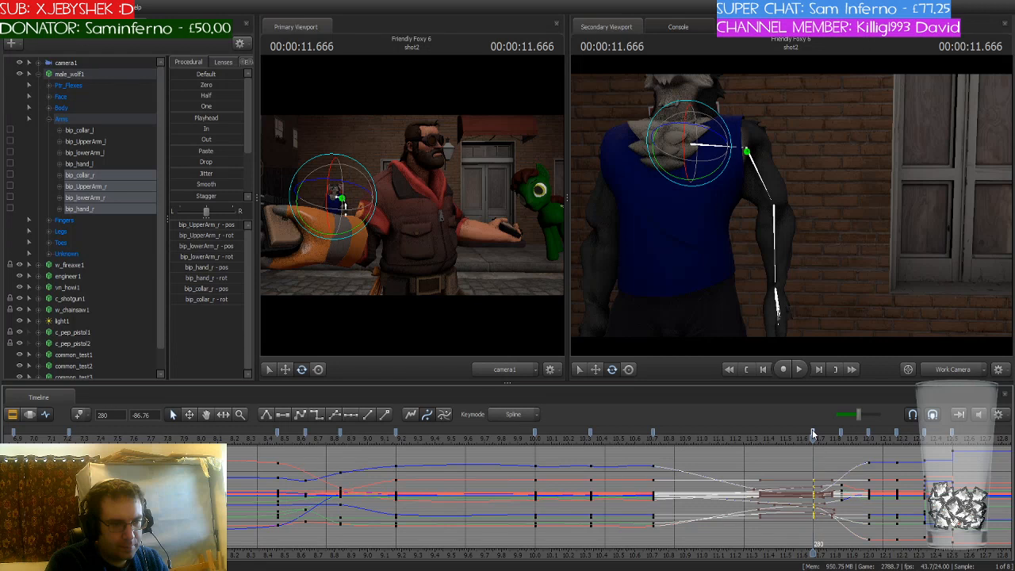
pyautogui.hotkey('ctrl', 'v')
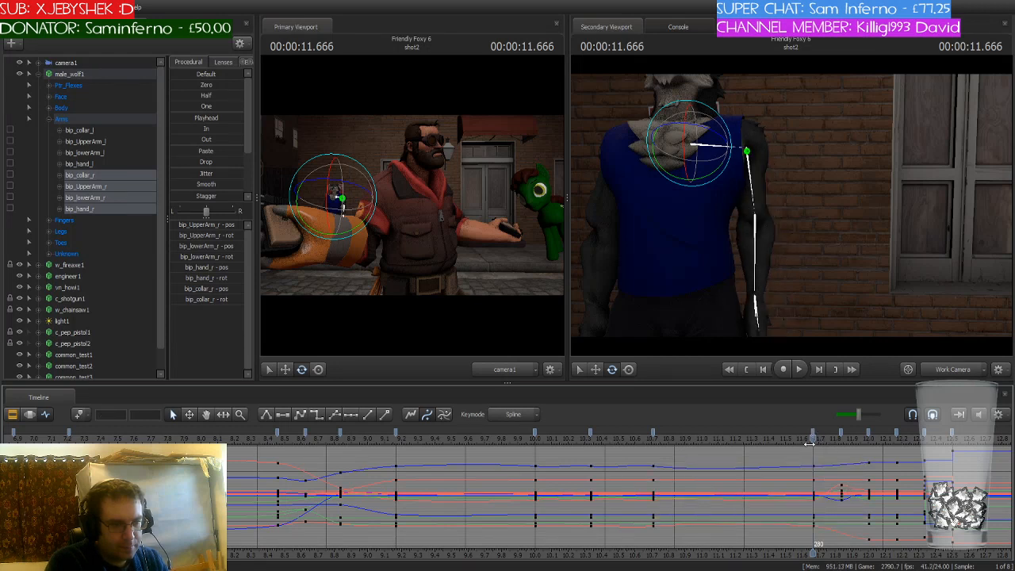
# Give the right-arm keys at frame 257 stepped tangents so the pose holds until frame 280
pyautogui.moveTo(809, 444); pyautogui.dragTo(653, 470)
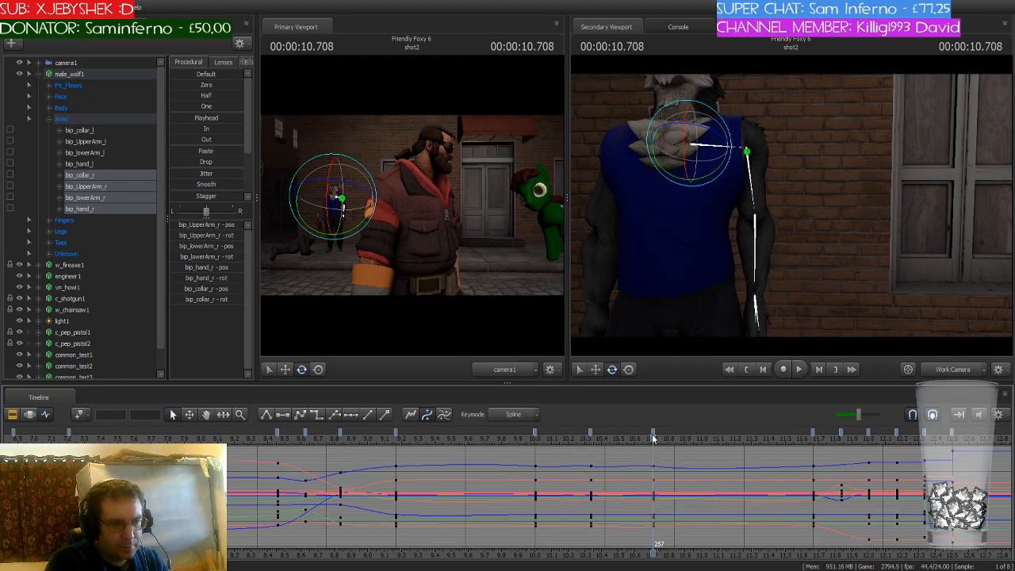
pyautogui.click(652, 434)
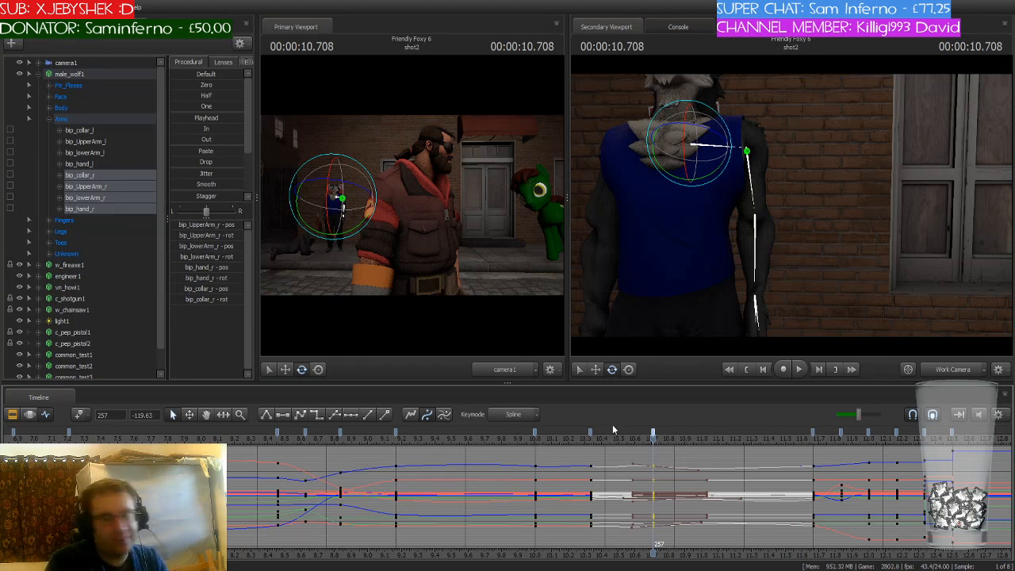
pyautogui.scroll(-2, 444, 465)
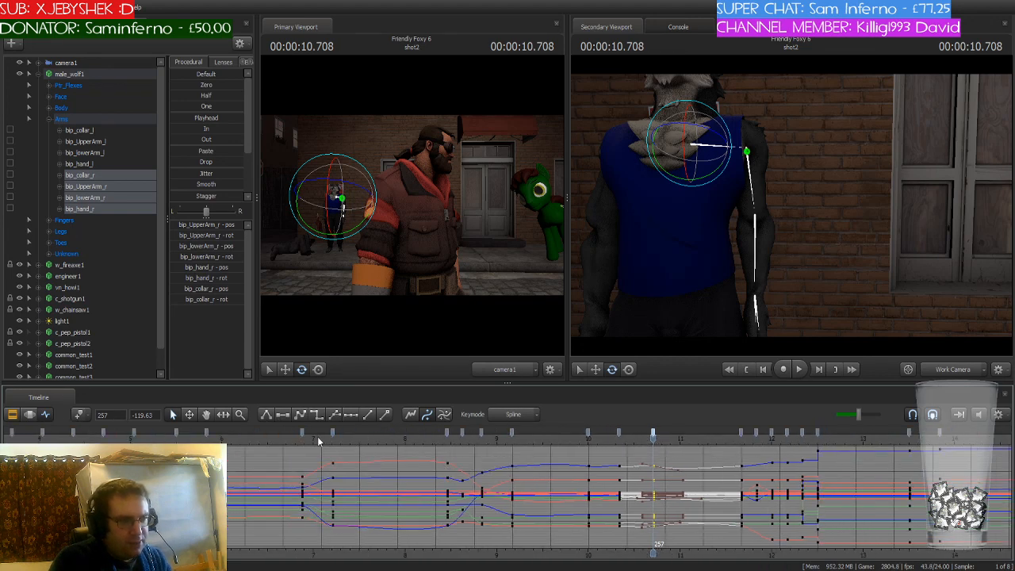
pyautogui.moveTo(317, 437); pyautogui.dragTo(652, 439)
pyautogui.press('s')
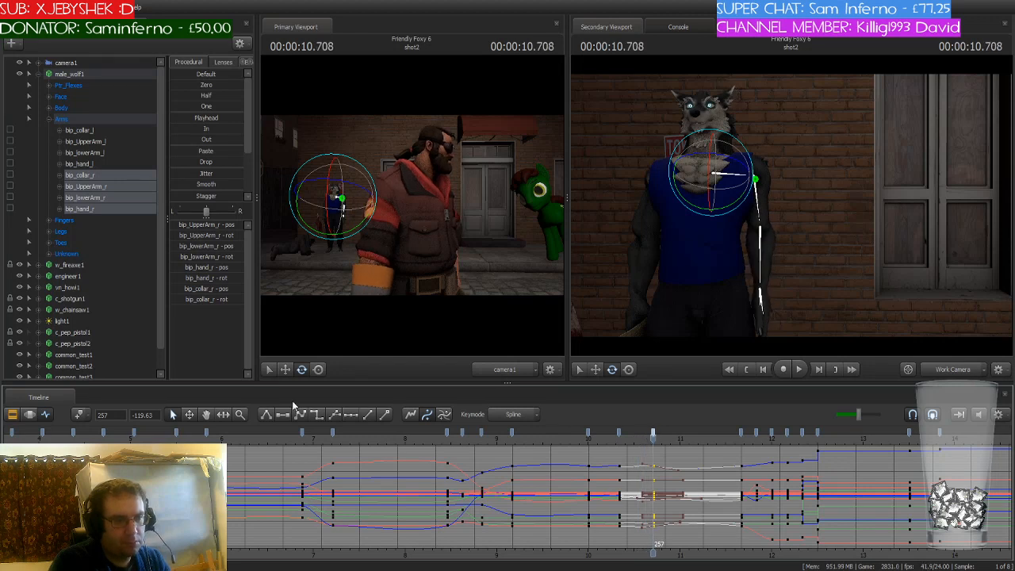
pyautogui.click(317, 416)
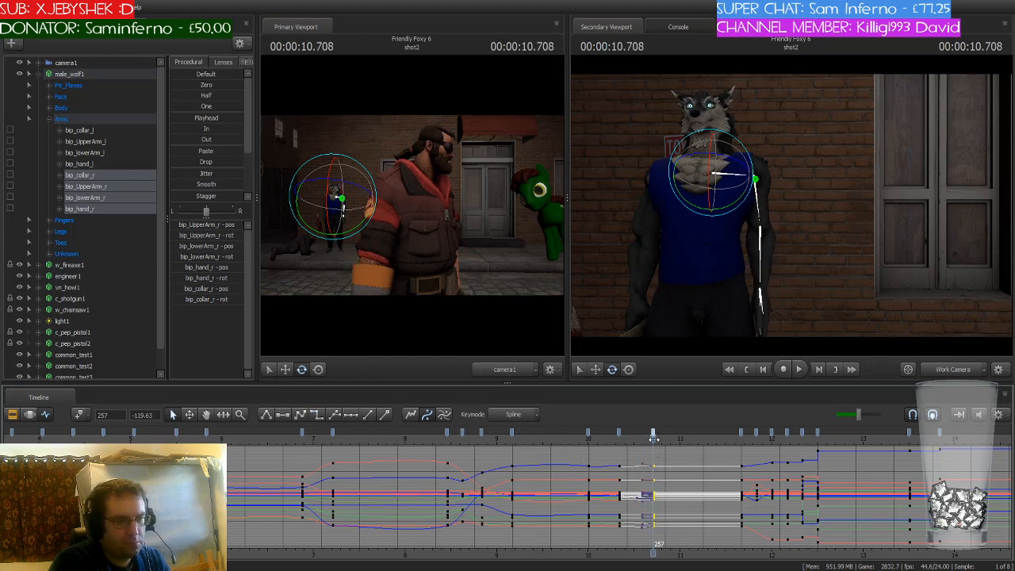
# At frame 284, rotate bip_lowerArm_r inward so the right forearm hangs closer to vertical
pyautogui.moveTo(653, 439); pyautogui.dragTo(756, 456)
pyautogui.press('ctrl')
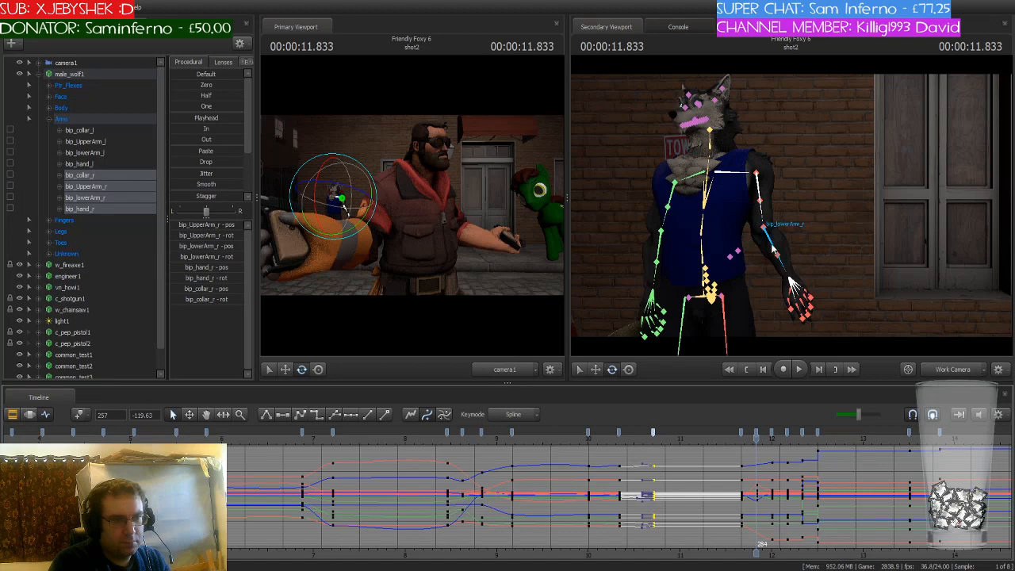
pyautogui.keyDown('ctrl'); pyautogui.click(772, 248); pyautogui.keyUp('ctrl')
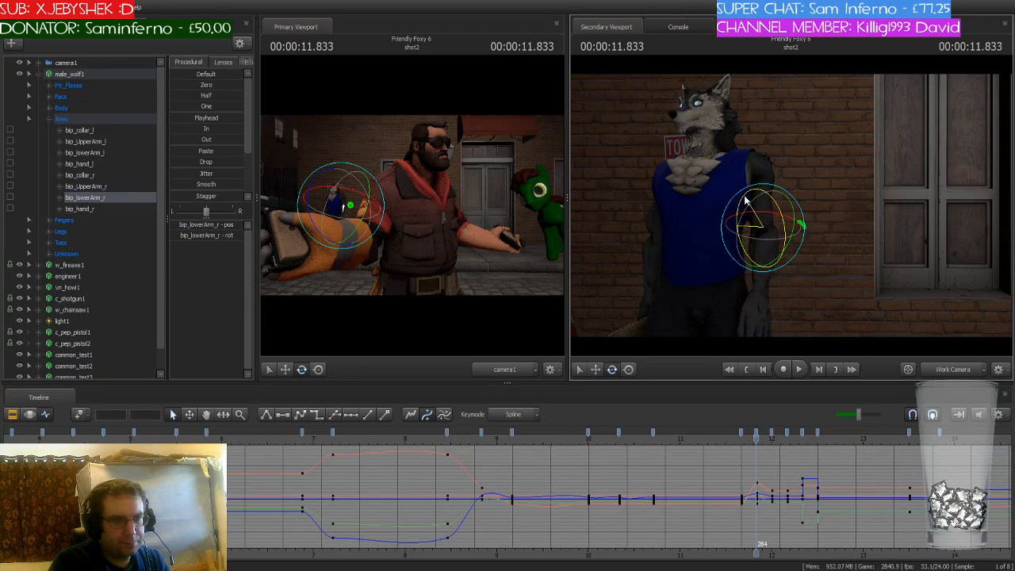
# Change the bip_lowerArm_r keys at frame 296 from stepped to smooth spline tangents
pyautogui.moveTo(755, 439); pyautogui.dragTo(803, 439)
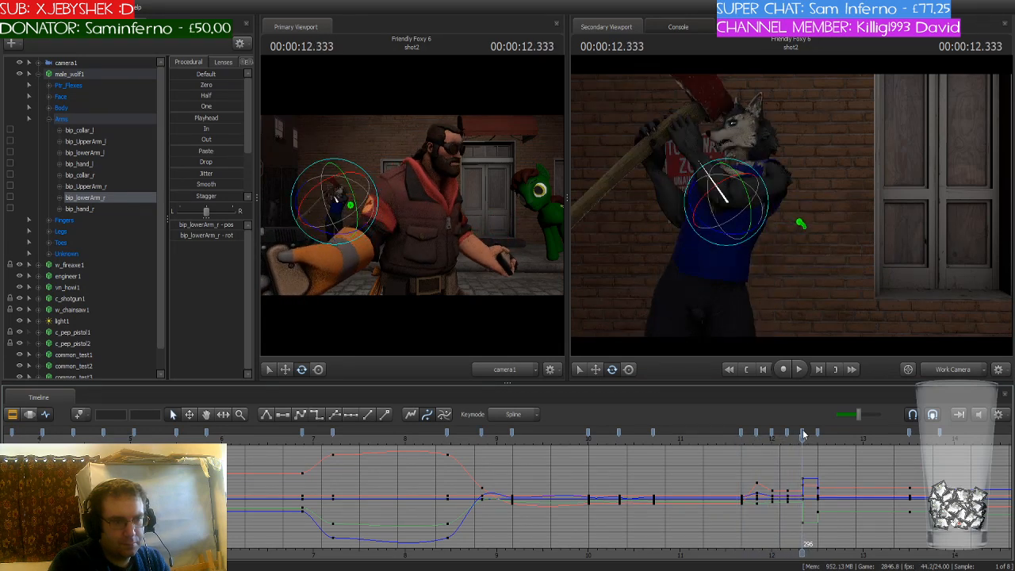
pyautogui.click(803, 435)
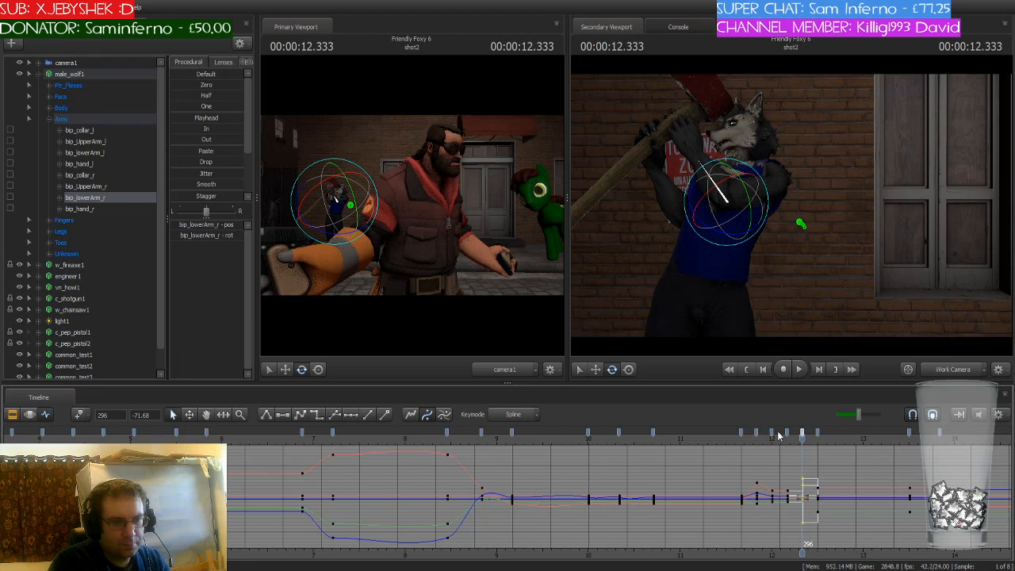
pyautogui.click(316, 415)
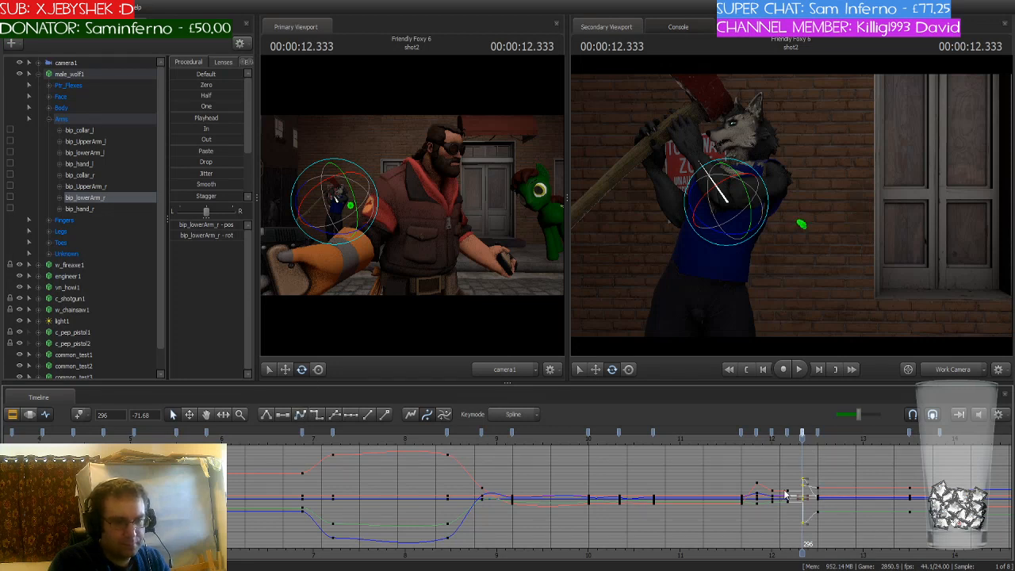
# Try smooth spline tangents on the bip_lowerArm_r keys at frame 292
pyautogui.scroll(5, 785, 491)
pyautogui.moveTo(803, 435); pyautogui.dragTo(722, 453)
pyautogui.click(723, 436)
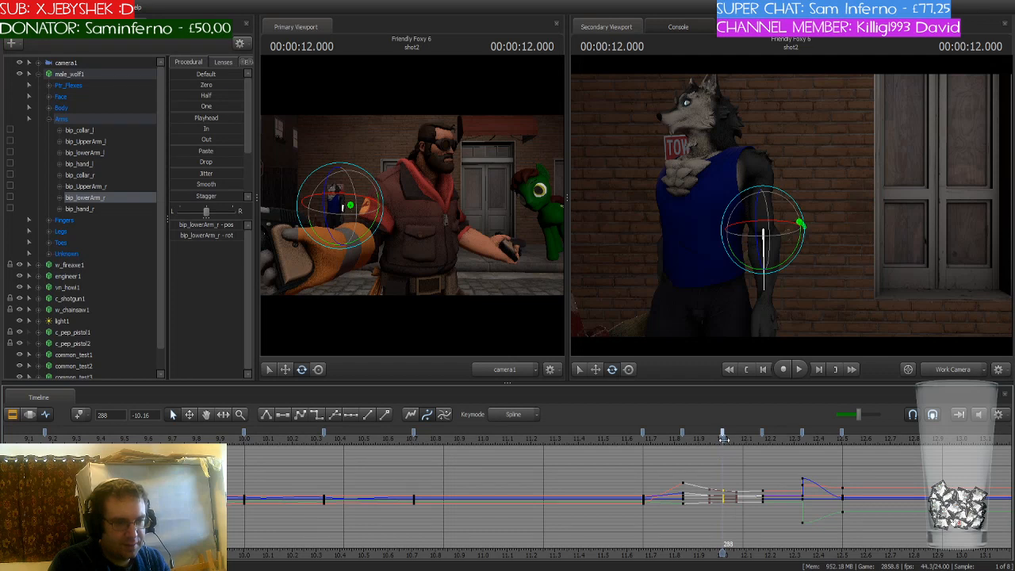
pyautogui.moveTo(723, 438); pyautogui.dragTo(761, 444)
pyautogui.click(763, 438)
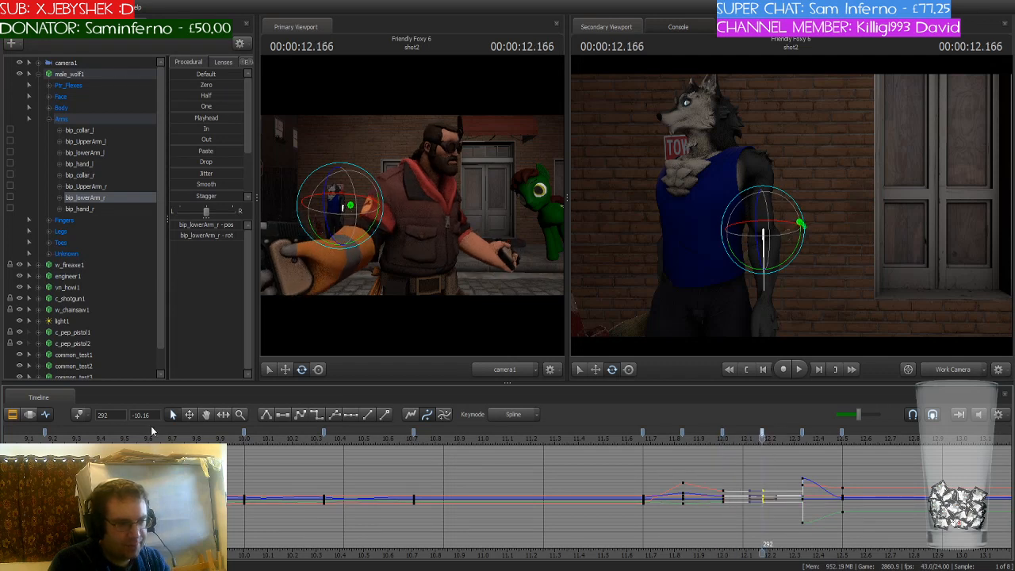
pyautogui.click(305, 419)
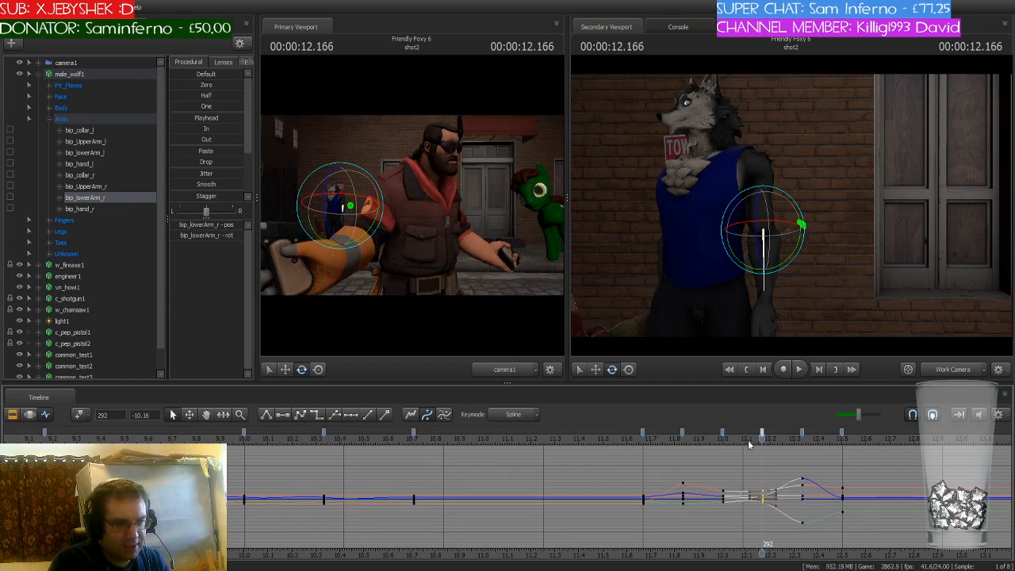
pyautogui.moveTo(763, 437)
pyautogui.mouseDown()
pyautogui.moveTo(773, 440)
pyautogui.moveTo(763, 439)
pyautogui.mouseUp()
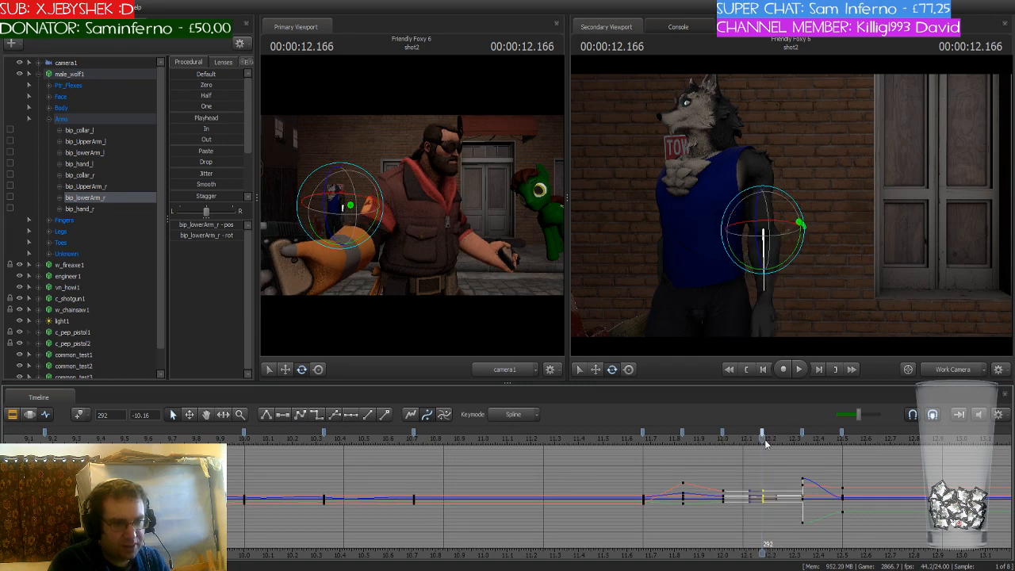
pyautogui.moveTo(763, 437)
pyautogui.mouseDown()
pyautogui.moveTo(722, 438)
pyautogui.moveTo(762, 439)
pyautogui.mouseUp()
# Apply spline tangents to the keys of the whole male_wolf1 model at frames 288 and 292
pyautogui.click(85, 73)
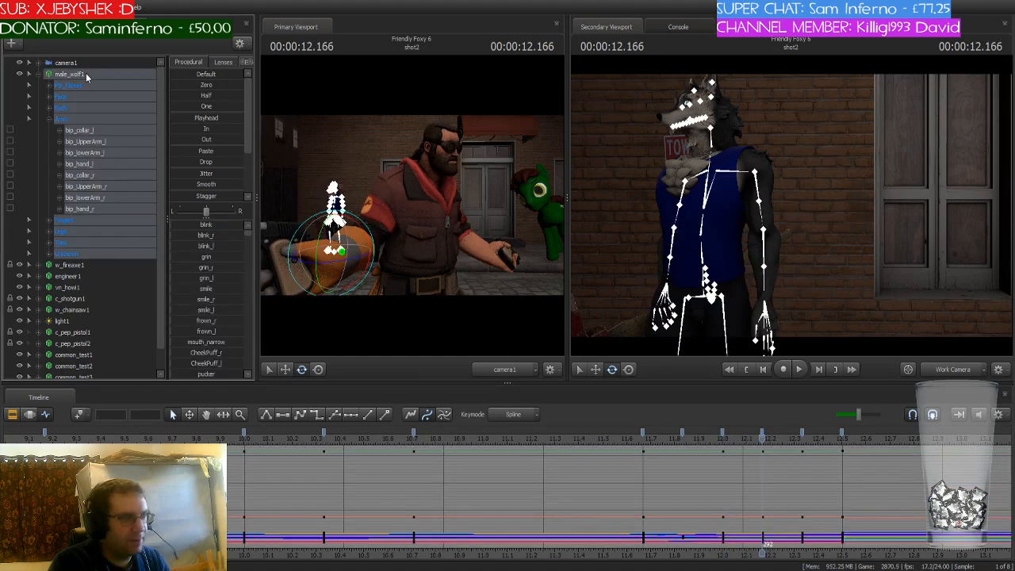
pyautogui.moveTo(760, 439); pyautogui.dragTo(722, 458)
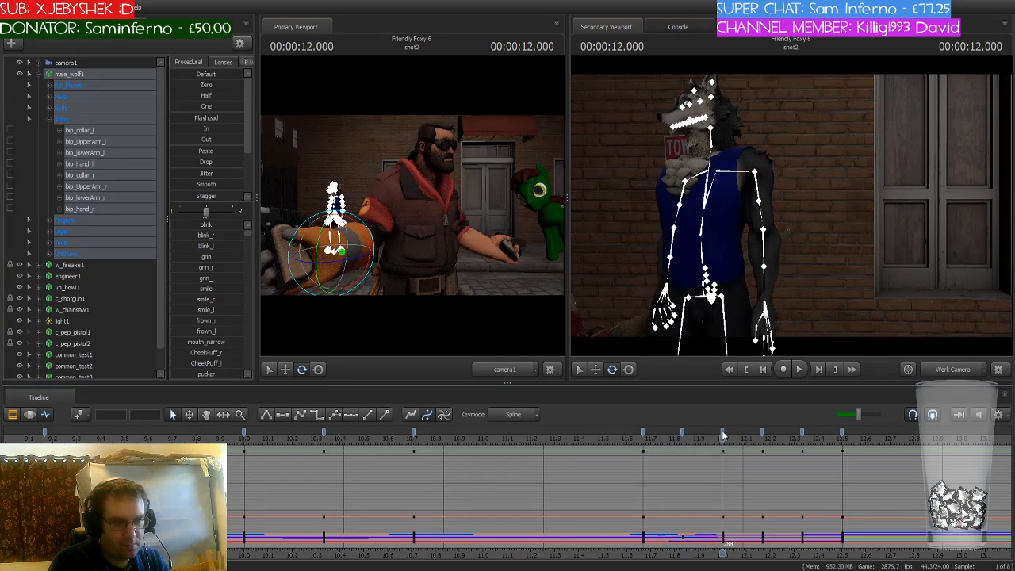
pyautogui.click(723, 432)
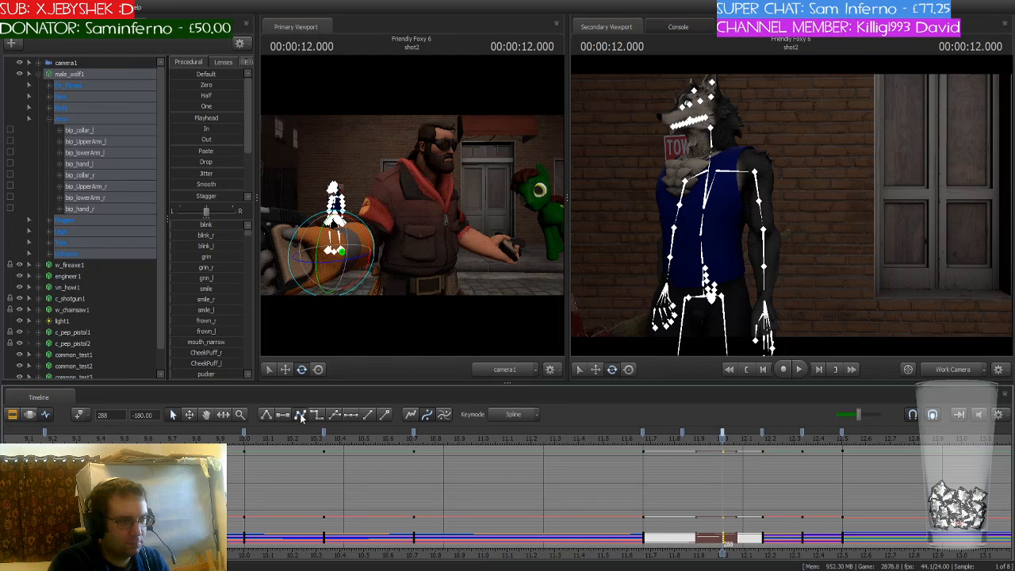
pyautogui.moveTo(722, 437); pyautogui.dragTo(760, 444)
pyautogui.click(761, 430)
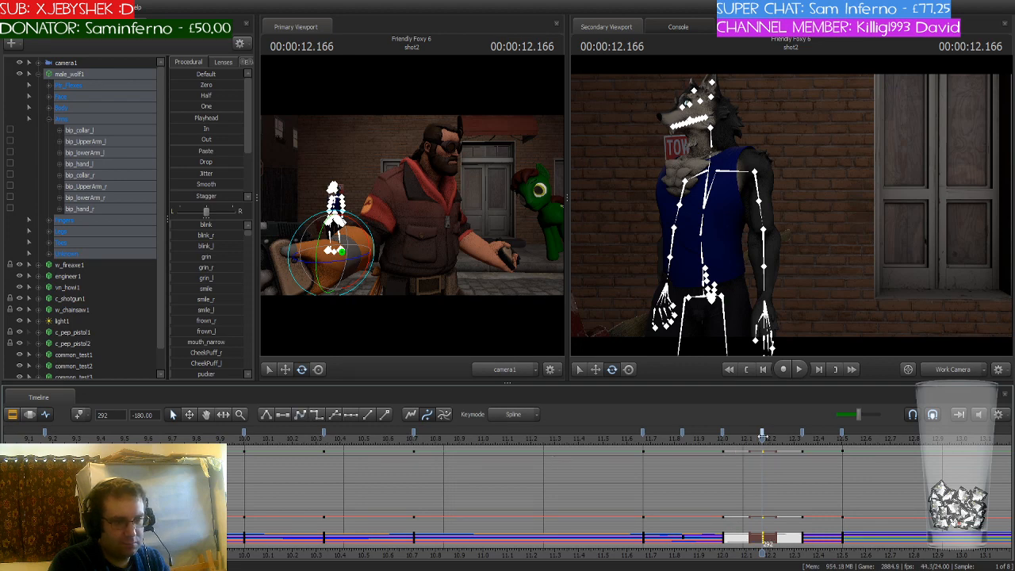
# Apply spline tangents to all of male_wolf1's keys at frames 296 and 300
pyautogui.moveTo(762, 437); pyautogui.dragTo(801, 449)
pyautogui.click(803, 434)
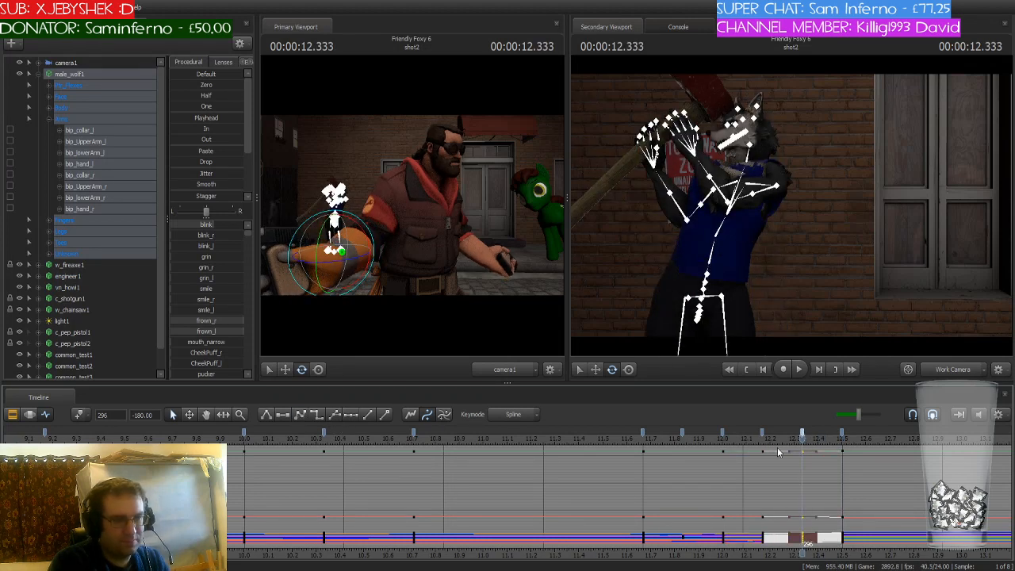
pyautogui.moveTo(809, 443); pyautogui.dragTo(845, 446)
pyautogui.moveTo(843, 538); pyautogui.dragTo(863, 538)
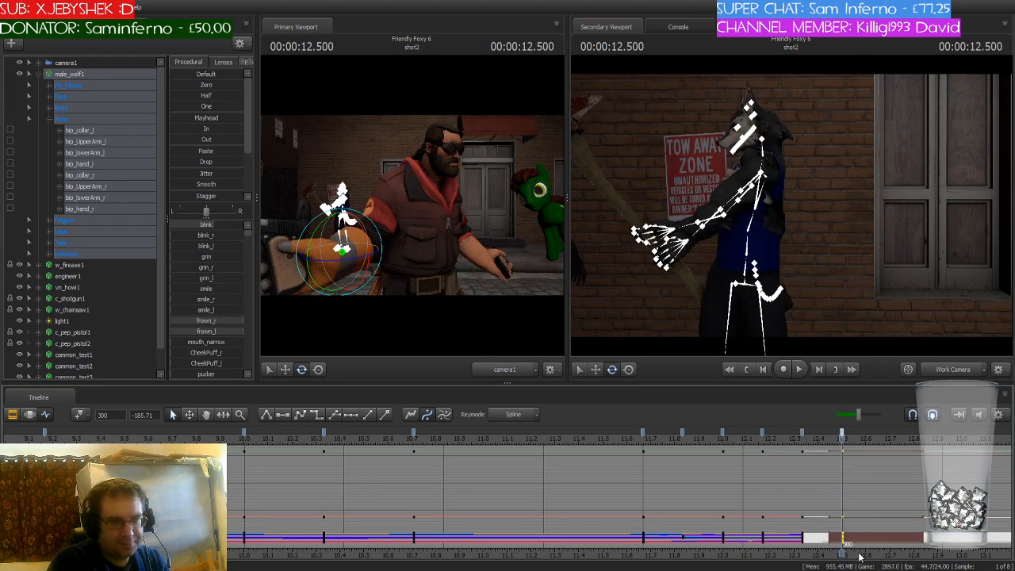
# Apply spline tangents to all of male_wolf1's keys at frames 324 and 372
pyautogui.moveTo(757, 522); pyautogui.dragTo(575, 498, button='middle')
pyautogui.scroll(-2, 613, 522)
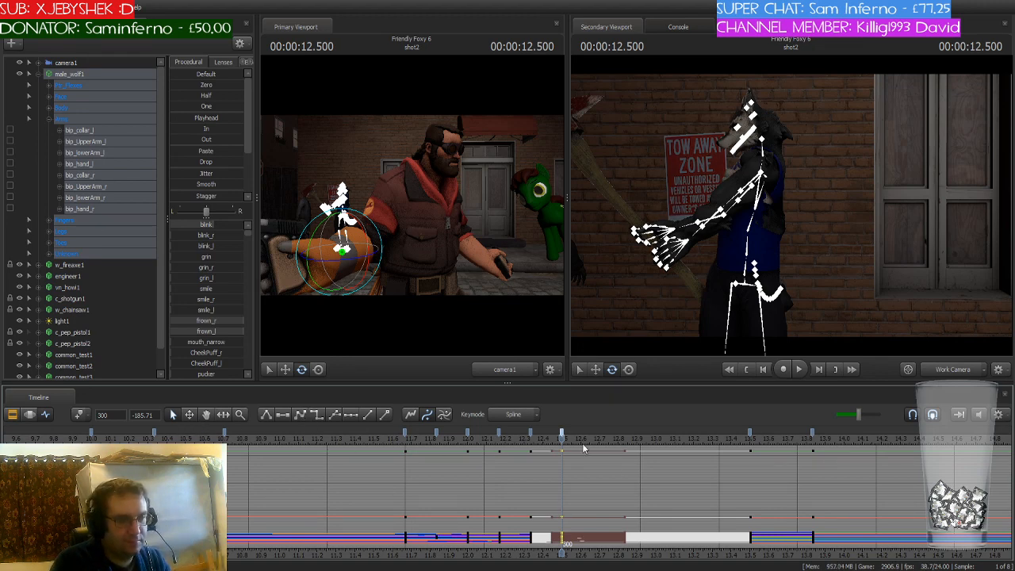
pyautogui.moveTo(563, 439)
pyautogui.mouseDown()
pyautogui.moveTo(855, 453)
pyautogui.moveTo(752, 452)
pyautogui.mouseUp()
pyautogui.click(749, 430)
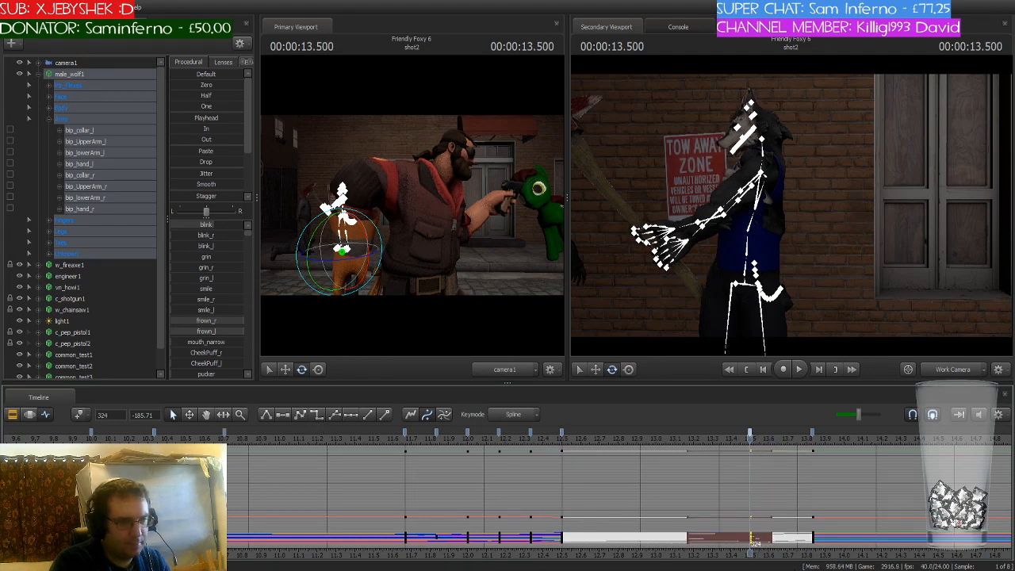
pyautogui.moveTo(731, 526); pyautogui.dragTo(490, 524, button='middle')
pyautogui.scroll(-4, 490, 519)
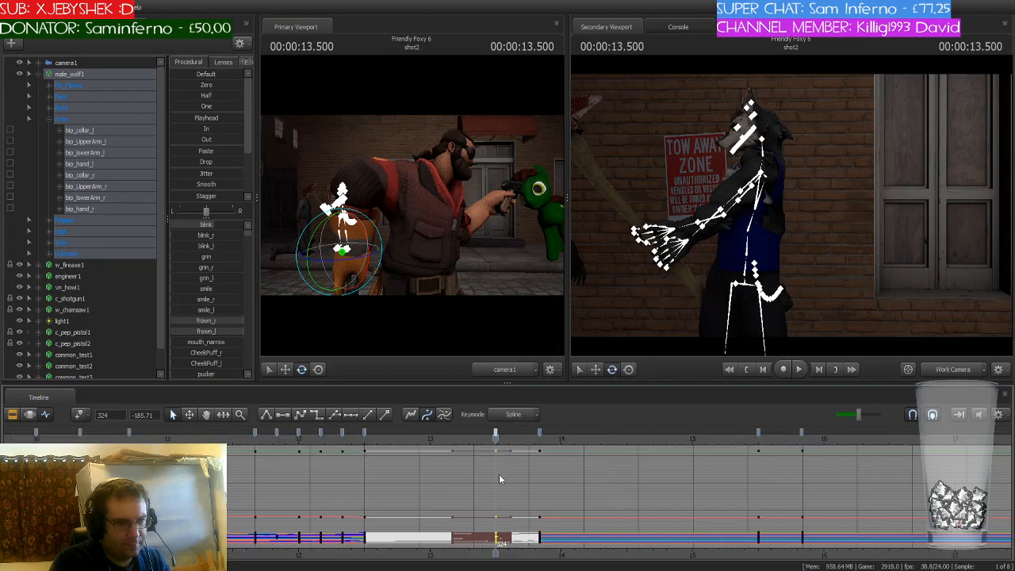
pyautogui.moveTo(506, 439); pyautogui.dragTo(769, 480)
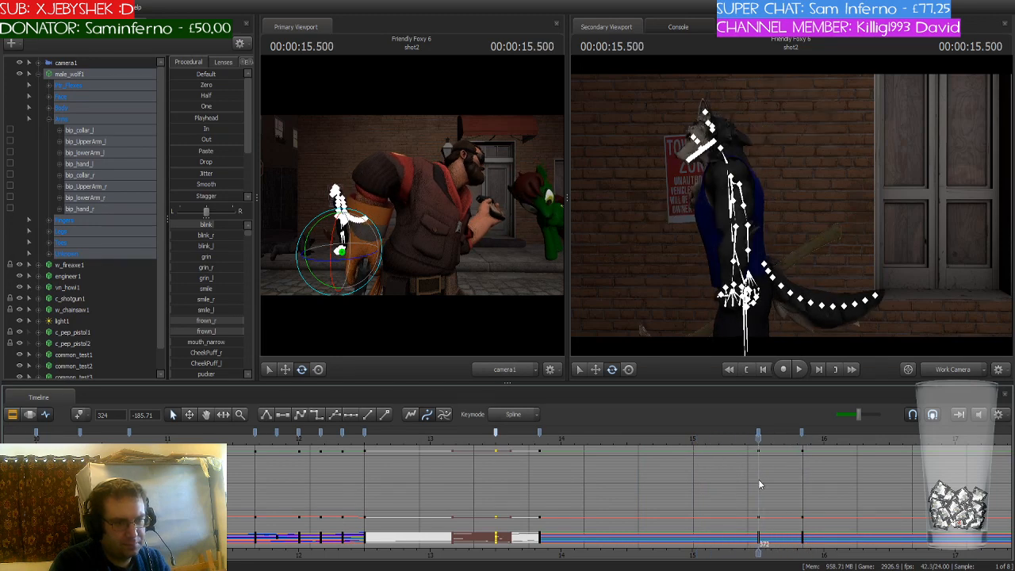
pyautogui.click(759, 434)
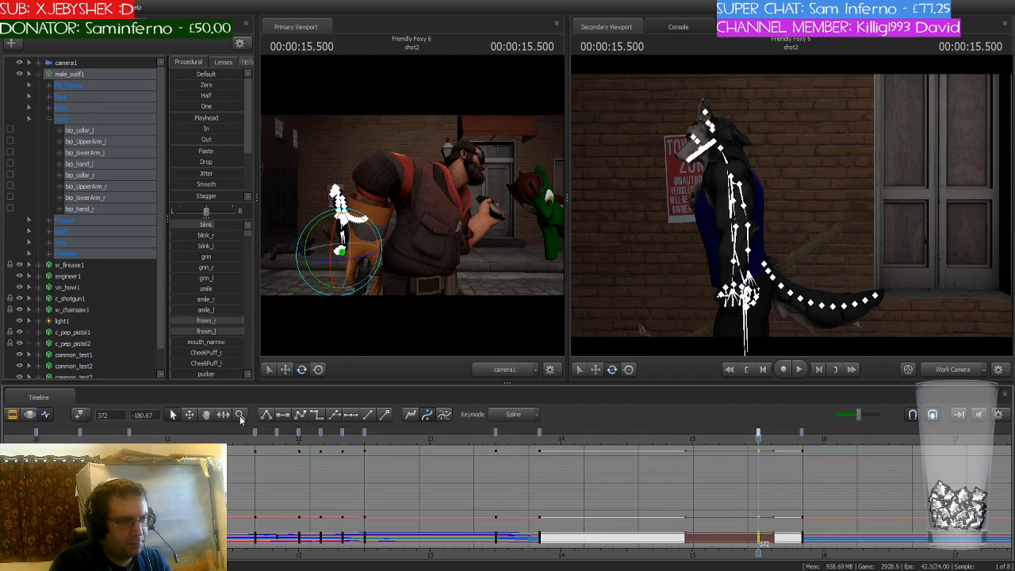
pyautogui.click(301, 415)
# Try stepped tangents on all of male_wolf1's keys at frame 380 and undo the change
pyautogui.moveTo(645, 543); pyautogui.dragTo(373, 546, button='middle')
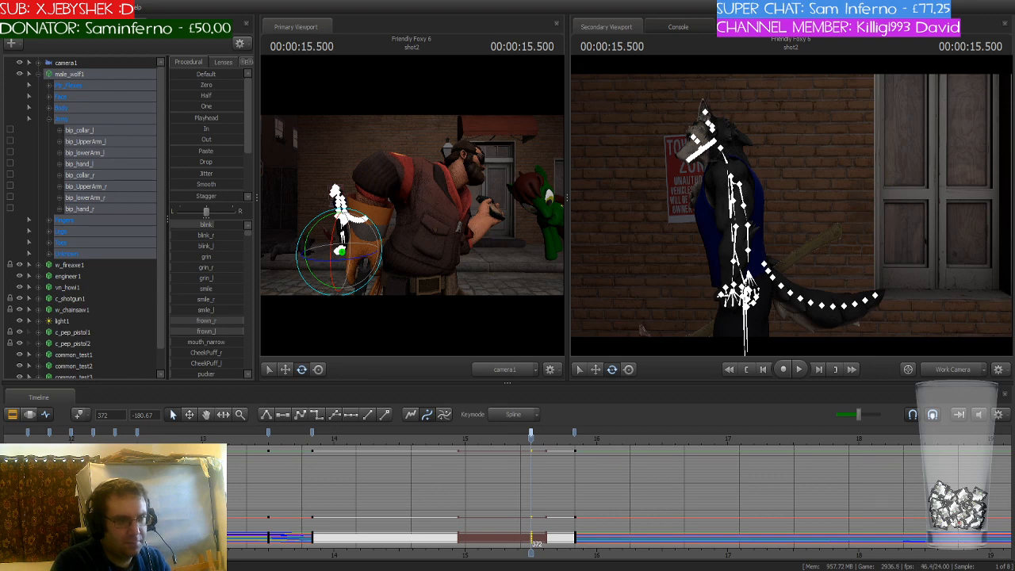
pyautogui.moveTo(531, 438); pyautogui.dragTo(575, 441)
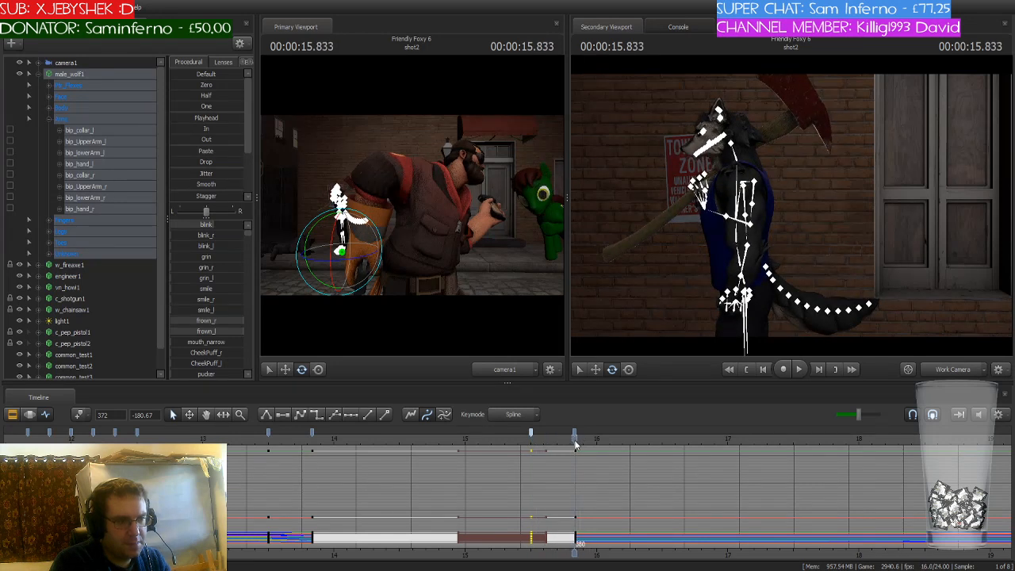
pyautogui.click(575, 432)
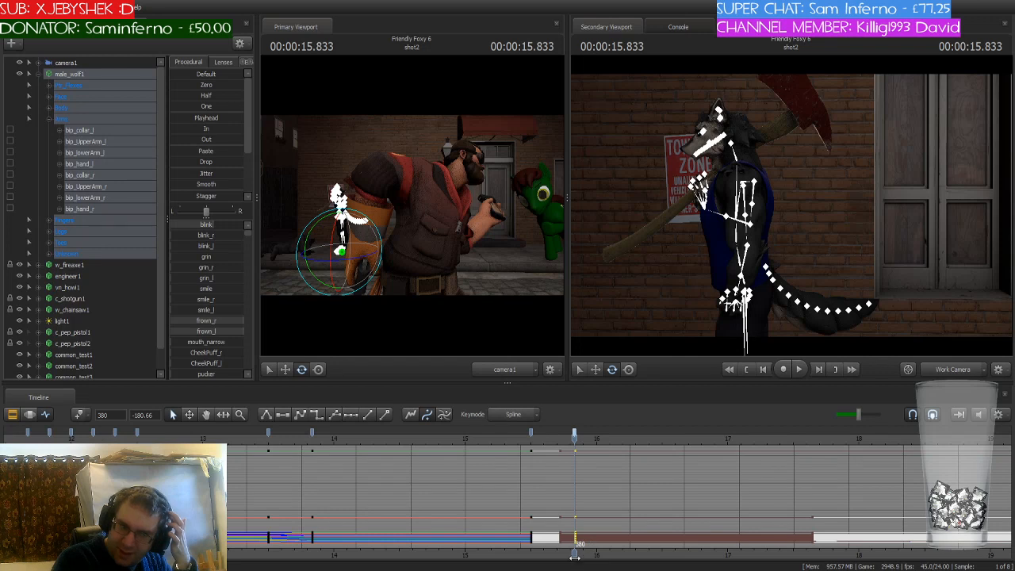
pyautogui.moveTo(566, 556); pyautogui.dragTo(423, 556)
pyautogui.scroll(-3, 503, 514)
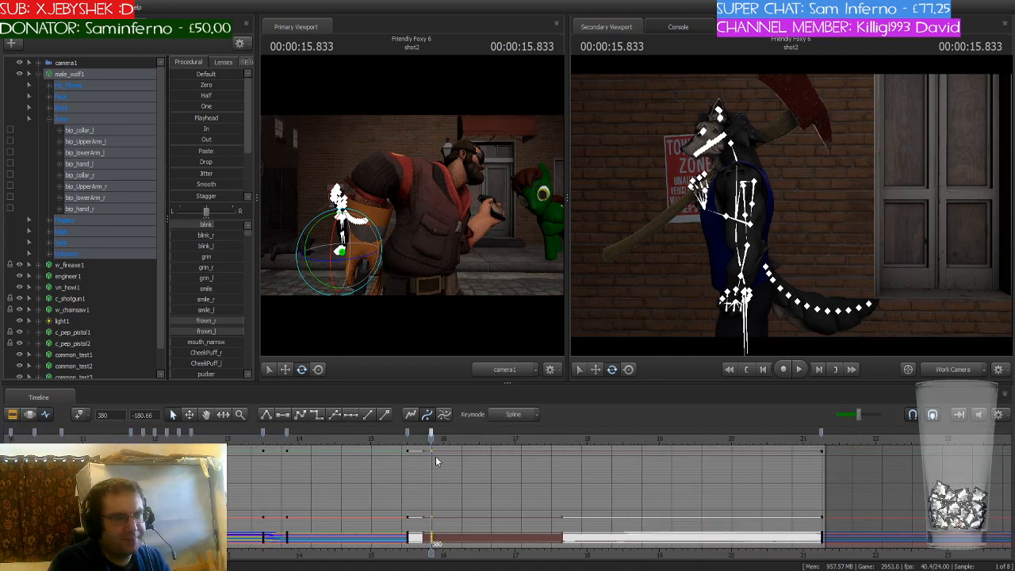
pyautogui.moveTo(431, 449); pyautogui.dragTo(655, 466)
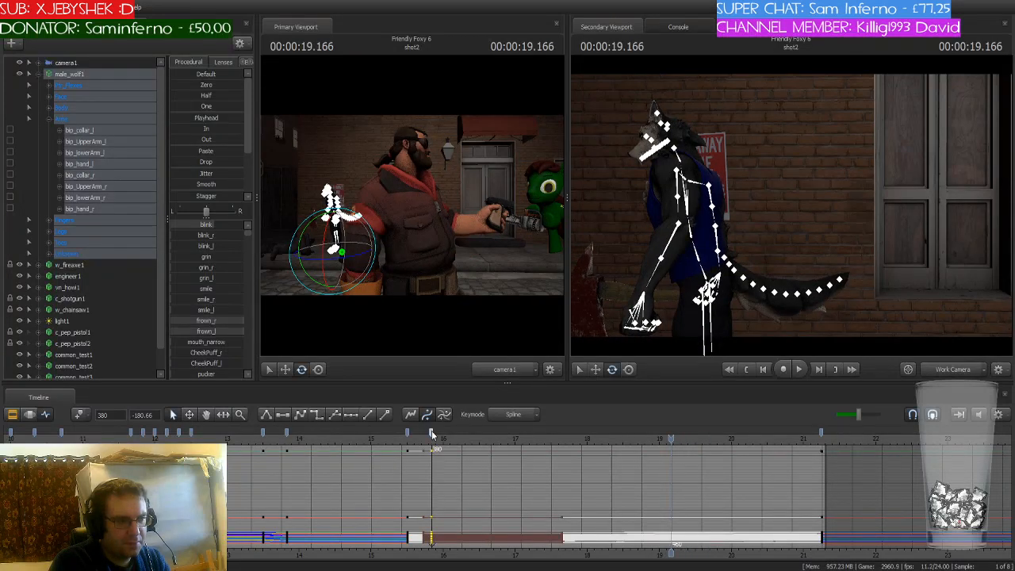
pyautogui.click(311, 414)
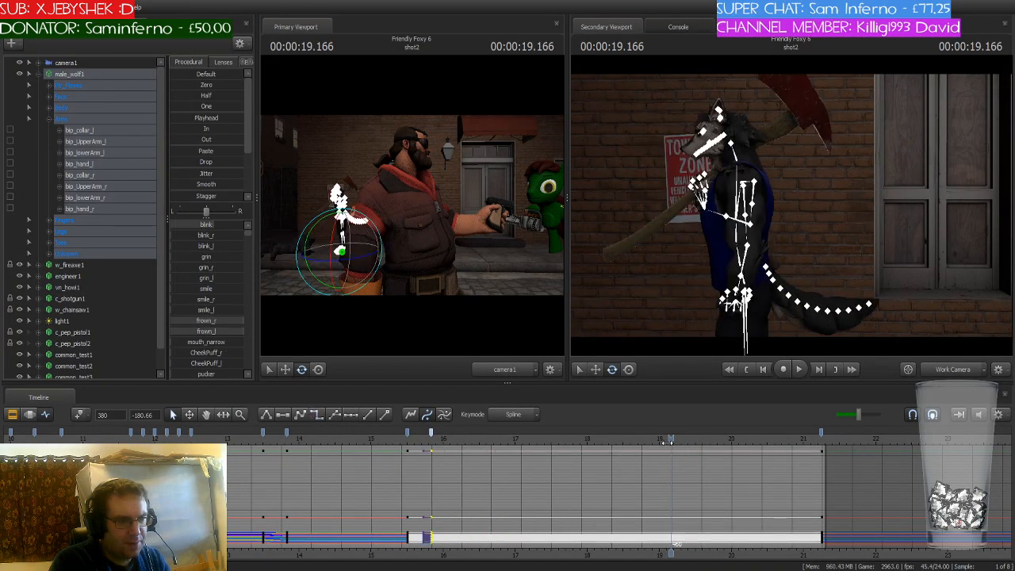
pyautogui.moveTo(667, 442); pyautogui.dragTo(463, 464)
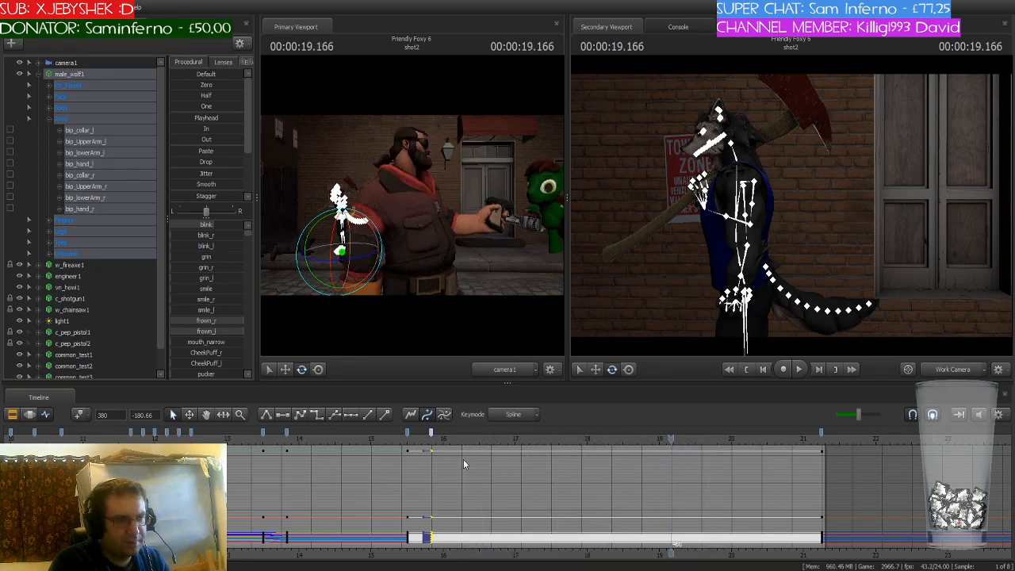
pyautogui.hotkey('ctrl', 'z')
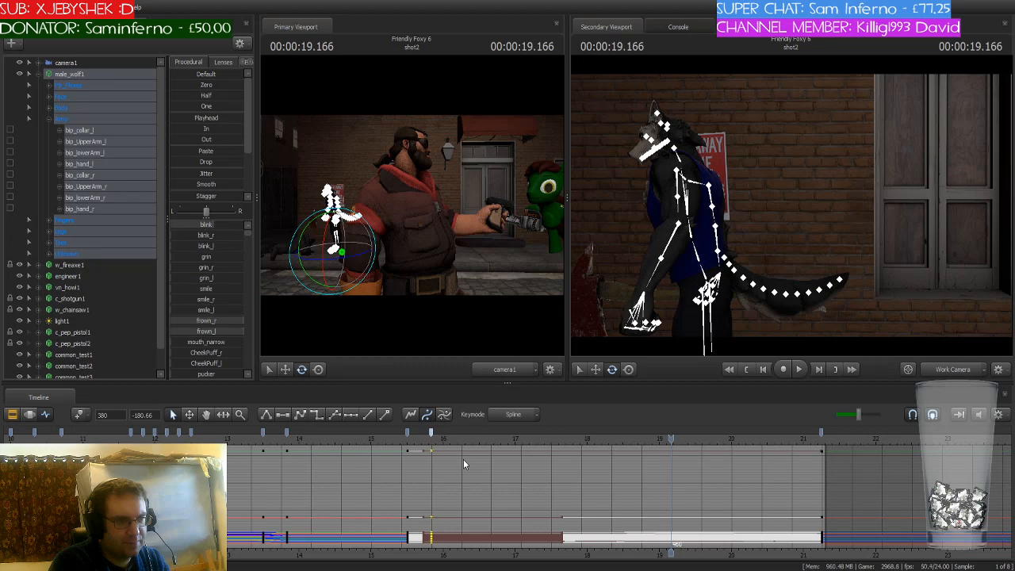
pyautogui.moveTo(671, 453); pyautogui.dragTo(457, 443)
pyautogui.press('Up')
pyautogui.hotkey('ctrl', 'z')
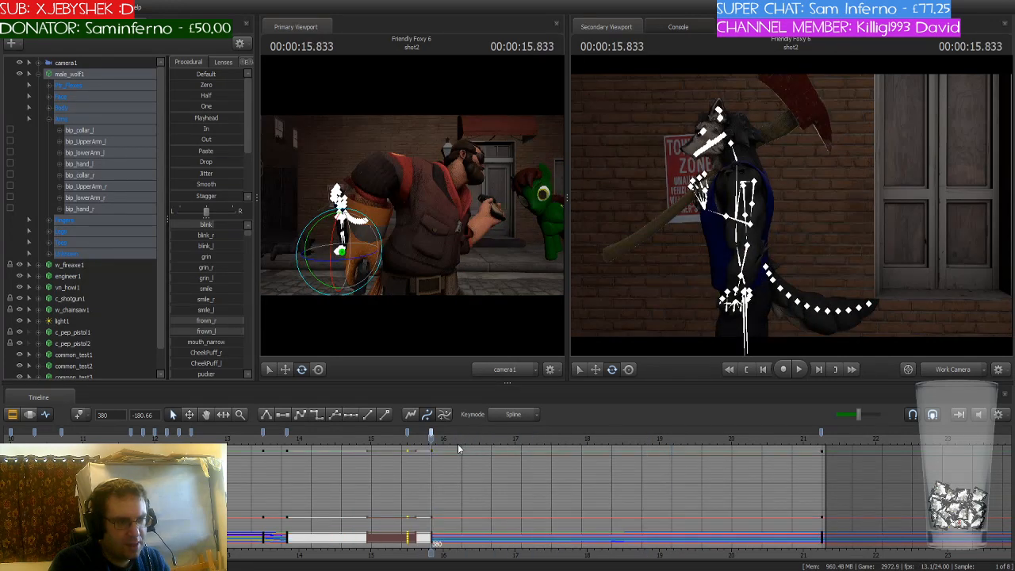
pyautogui.moveTo(428, 438); pyautogui.dragTo(491, 439)
pyautogui.press('Up')
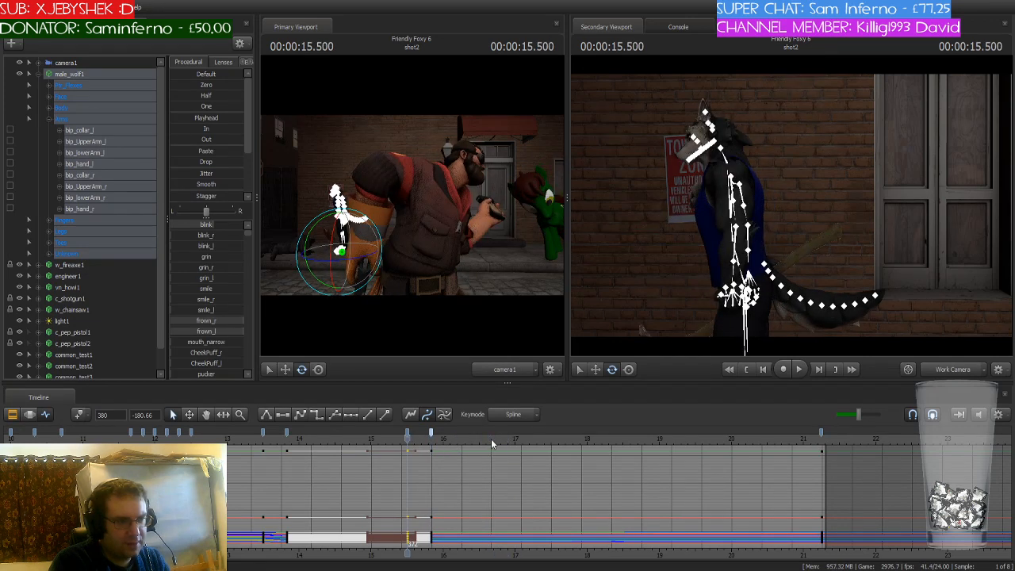
pyautogui.click(430, 439)
pyautogui.moveTo(430, 439); pyautogui.dragTo(405, 451)
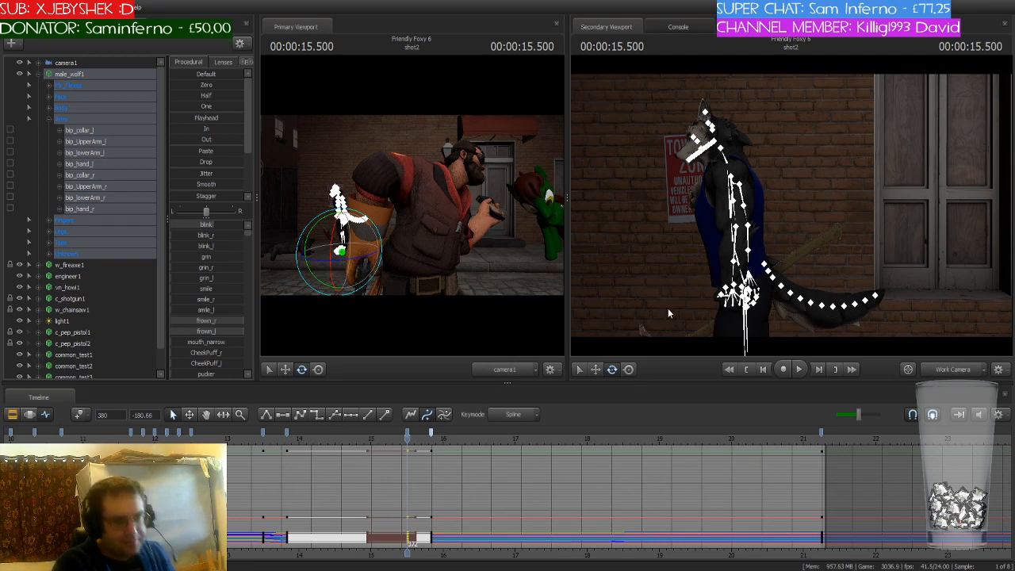
# Add a keyframe at frame 436 for all of male_wolf1's controls, between the keys at frame 380 and the shot's end
pyautogui.moveTo(408, 439); pyautogui.dragTo(579, 450)
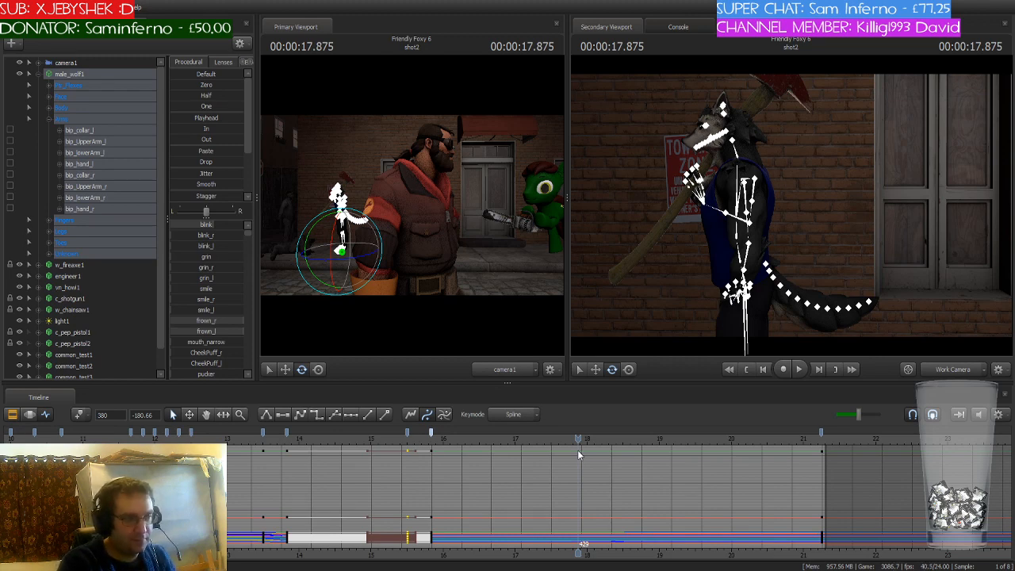
pyautogui.scroll(-5, 577, 449)
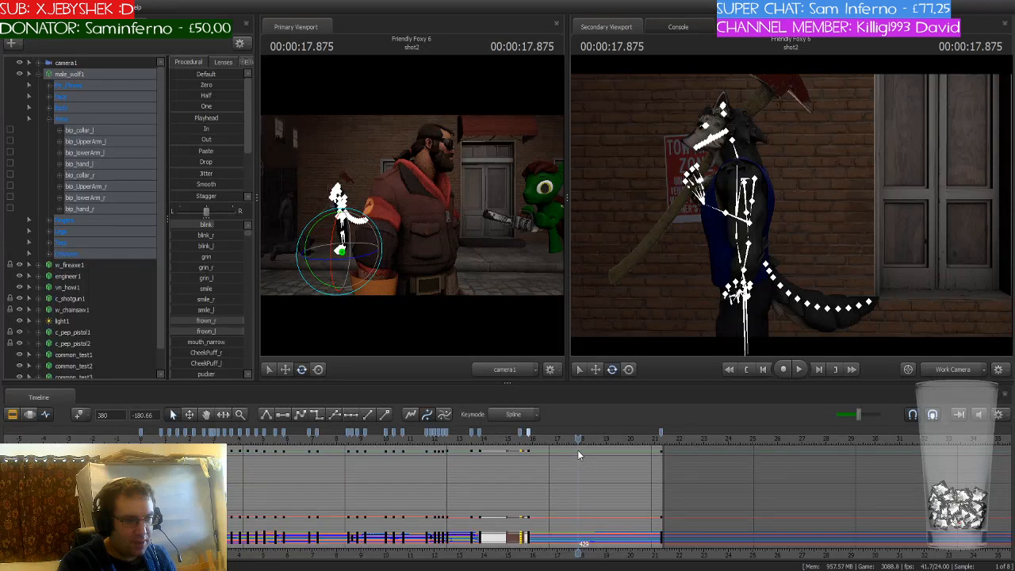
pyautogui.scroll(7, 578, 450)
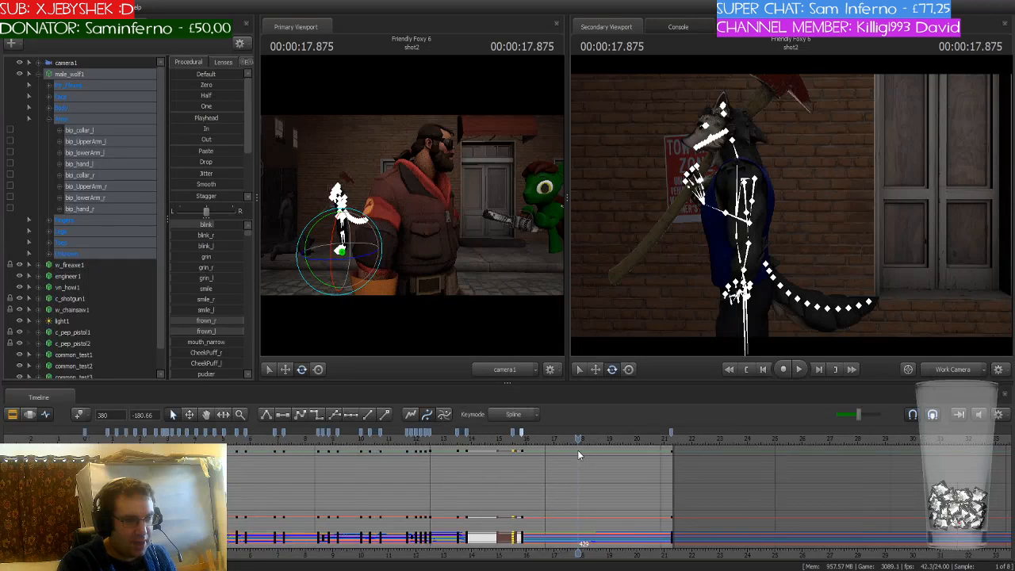
pyautogui.click(80, 415)
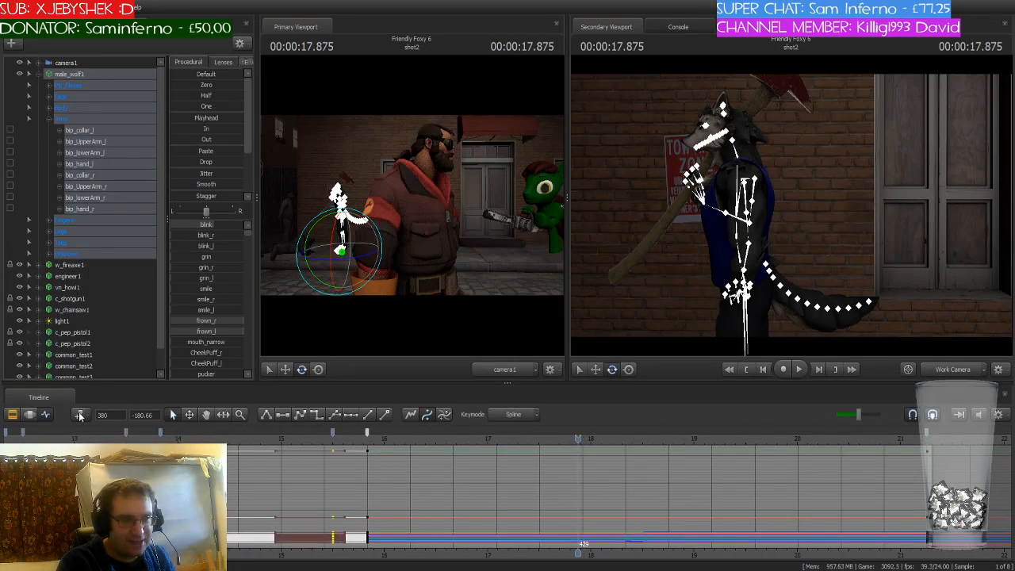
pyautogui.moveTo(577, 440)
pyautogui.mouseDown()
pyautogui.moveTo(634, 439)
pyautogui.moveTo(479, 440)
pyautogui.moveTo(612, 456)
pyautogui.moveTo(601, 439)
pyautogui.moveTo(610, 445)
pyautogui.mouseUp()
pyautogui.press('space')
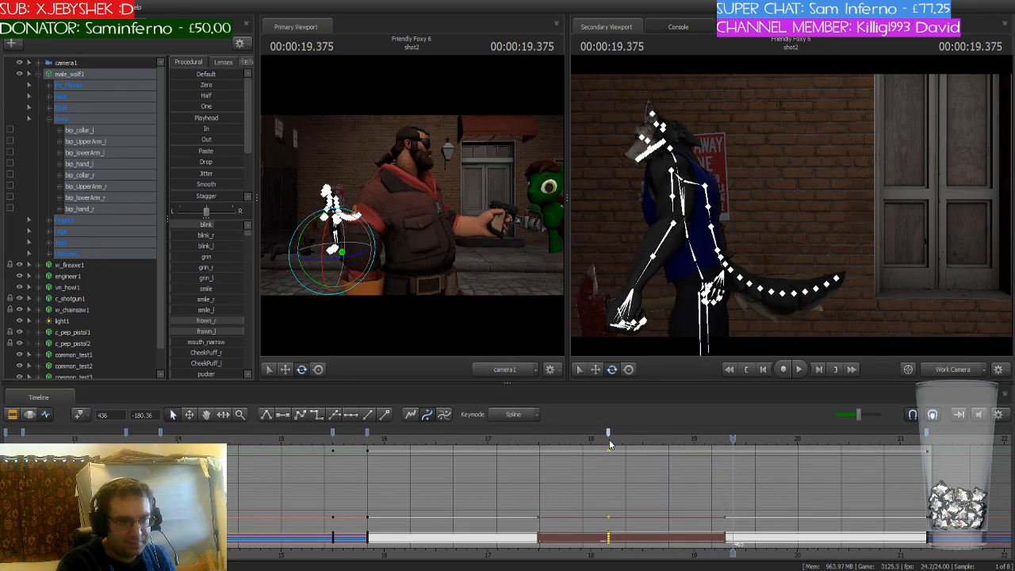
# Step frame by frame through roughly frames 441 to 466 to examine male_wolf1's pose after the key at frame 436
pyautogui.press('Left')
pyautogui.press('Left')
pyautogui.press('Left')
pyautogui.press('Left')
pyautogui.press('Left')
pyautogui.press('Left')
pyautogui.press('Left')
pyautogui.press('Left')
pyautogui.press('Left')
pyautogui.press('Left')
pyautogui.press('Left')
pyautogui.press('Left')
pyautogui.press('Left')
pyautogui.press('Left')
pyautogui.press('Left')
pyautogui.press('Left')
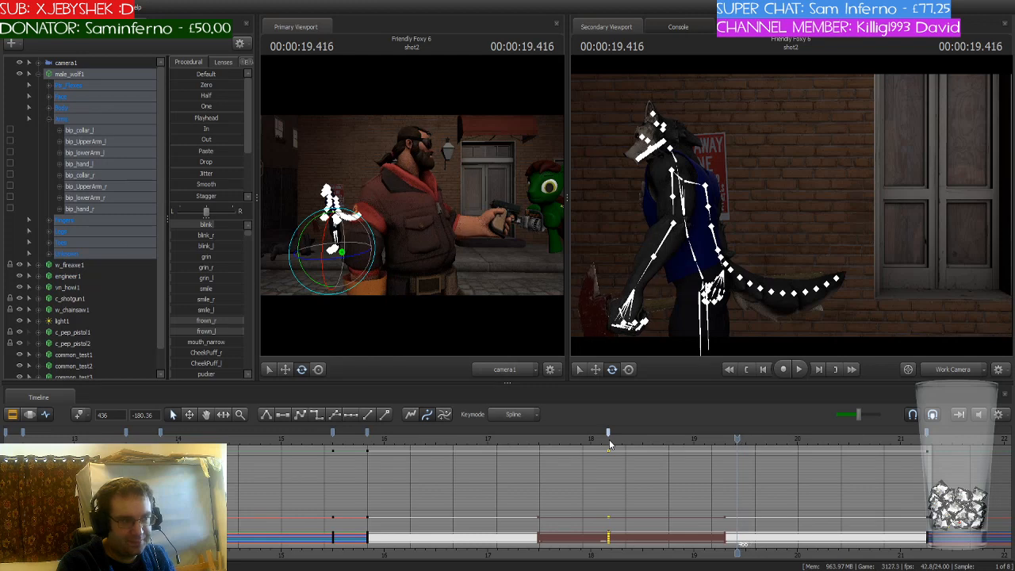
pyautogui.press('Left')
pyautogui.press('Left')
pyautogui.press('Left')
pyautogui.press('Left')
pyautogui.press('Left')
pyautogui.press('Left')
pyautogui.press('Left')
pyautogui.press('Left')
pyautogui.press('Left')
pyautogui.press('Left')
pyautogui.press('Left')
pyautogui.press('Left')
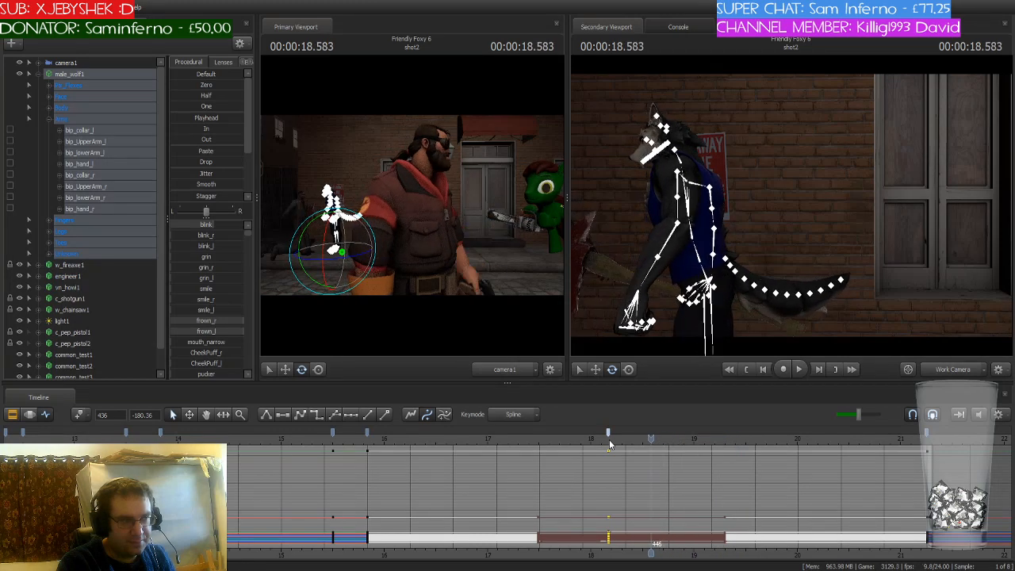
pyautogui.press('Right')
pyautogui.press('Right')
pyautogui.press('Right')
pyautogui.press('Right')
pyautogui.press('Right')
pyautogui.press('Right')
pyautogui.press('Right')
pyautogui.press('Right')
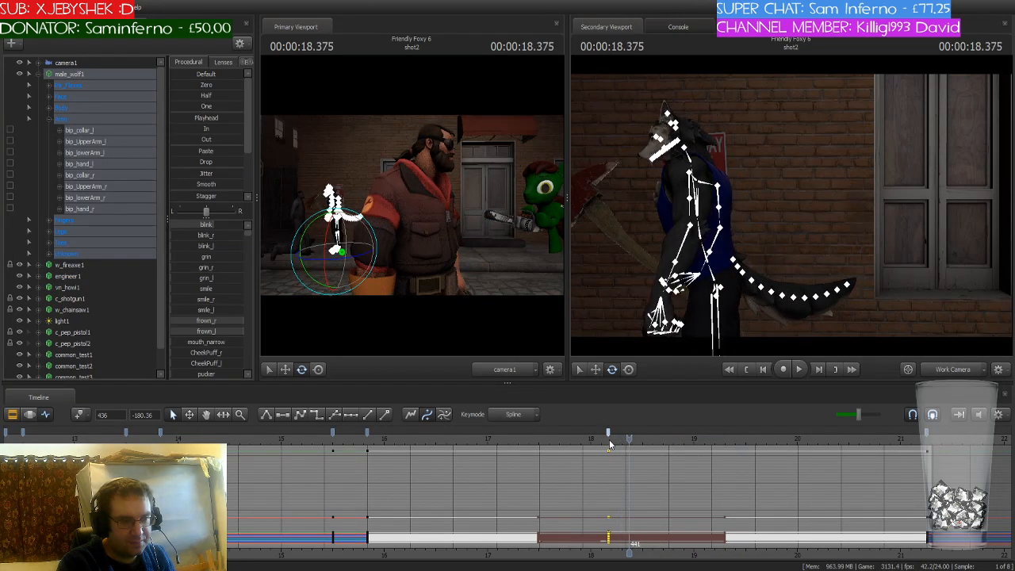
pyautogui.press('Right')
pyautogui.press('Right')
pyautogui.press('Right')
pyautogui.press('Right')
pyautogui.press('Right')
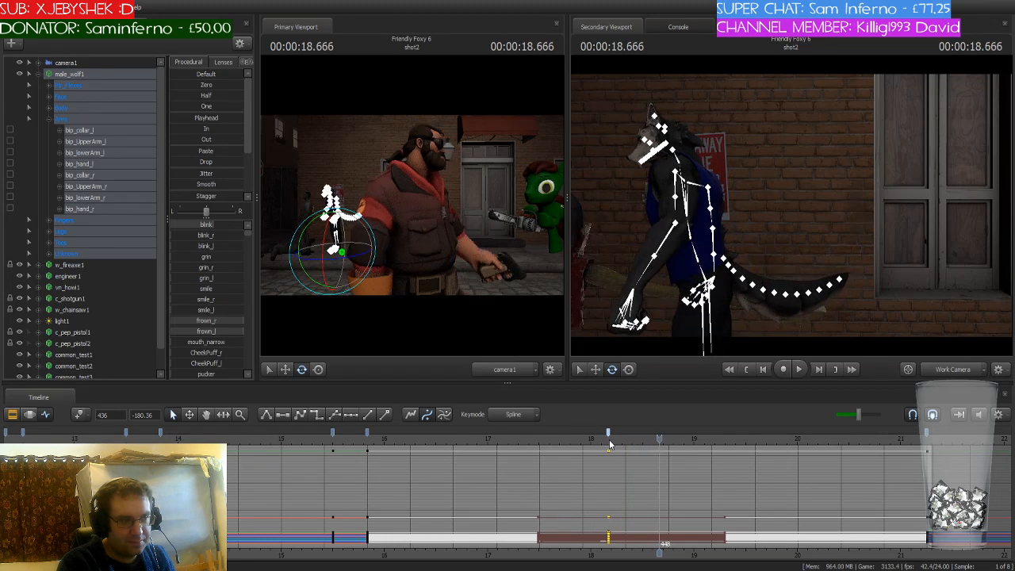
pyautogui.press('Right')
pyautogui.press('Right')
pyautogui.press('Right')
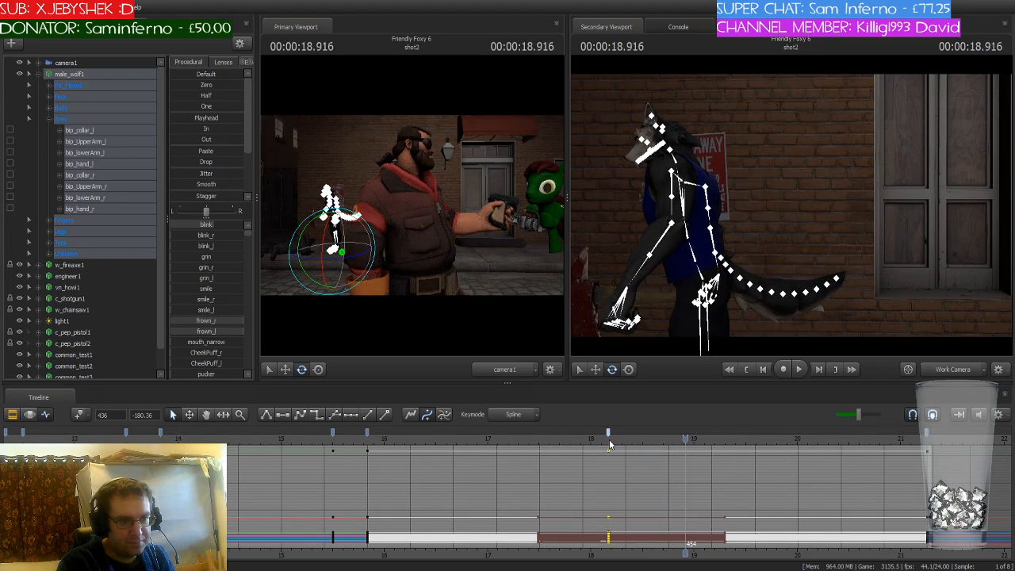
pyautogui.press('Left')
pyautogui.press('Left')
pyautogui.press('Left')
pyautogui.press('Left')
pyautogui.press('Left')
pyautogui.press('Left')
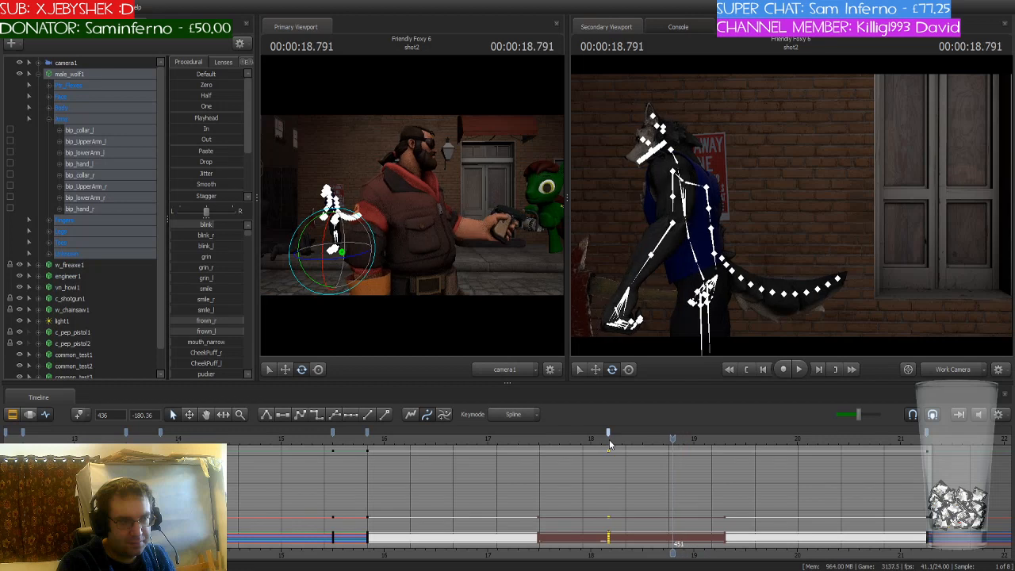
pyautogui.press('Right')
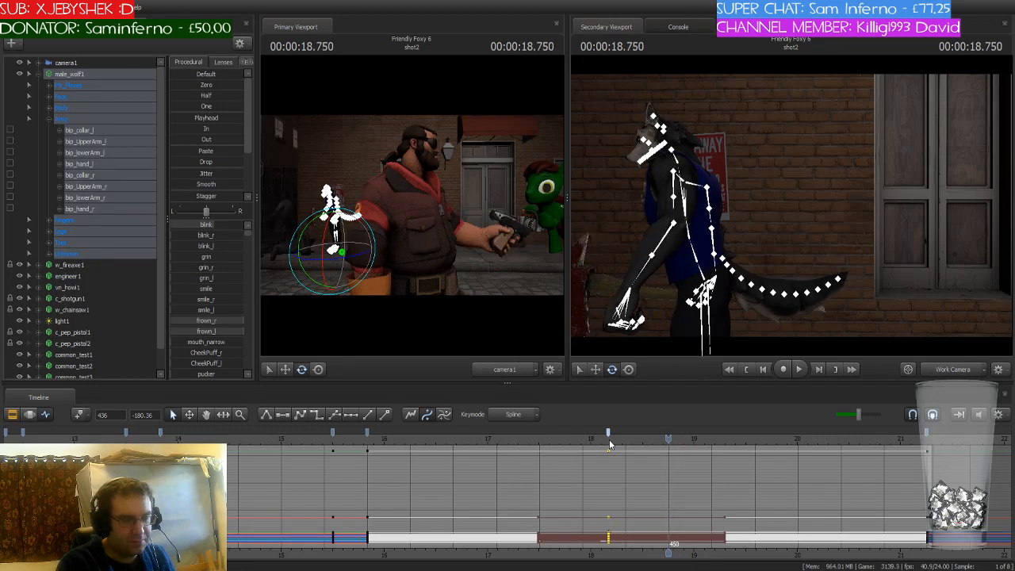
# Add a keyframe for all of male_wolf1's controls at frame 450 and move it earlier to frame 442
pyautogui.click(79, 416)
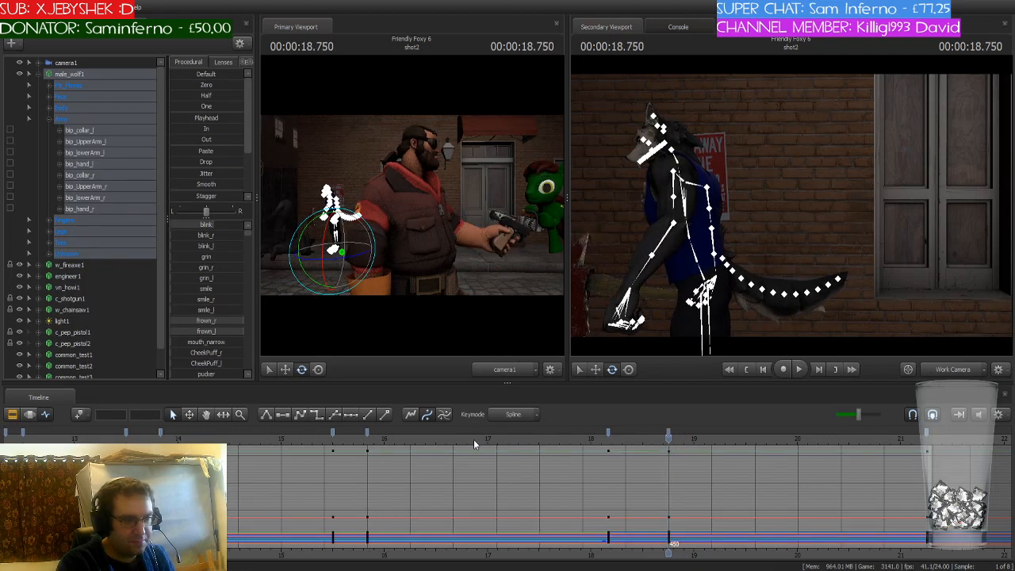
pyautogui.moveTo(668, 438); pyautogui.dragTo(608, 440)
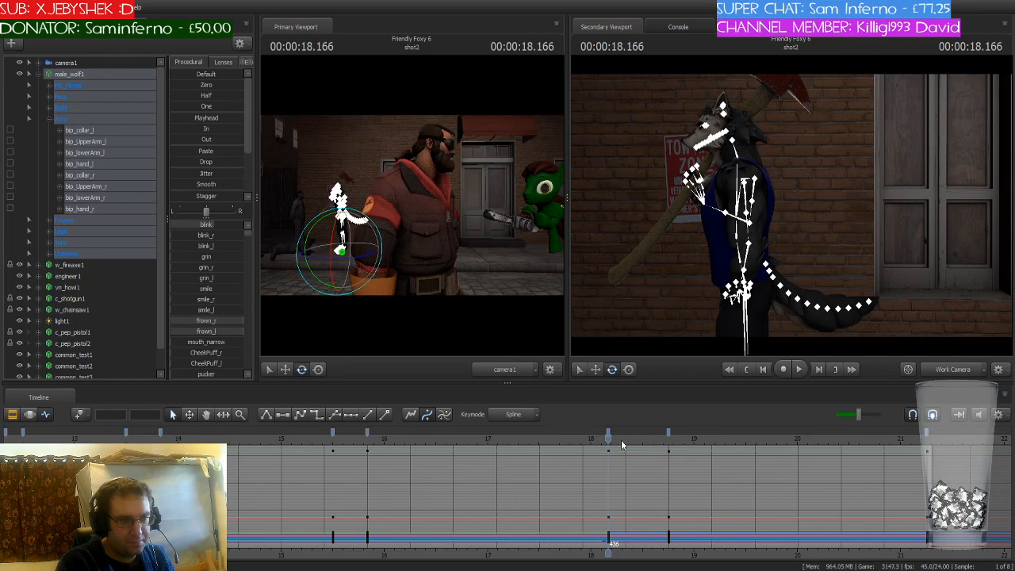
pyautogui.moveTo(669, 432); pyautogui.dragTo(634, 433)
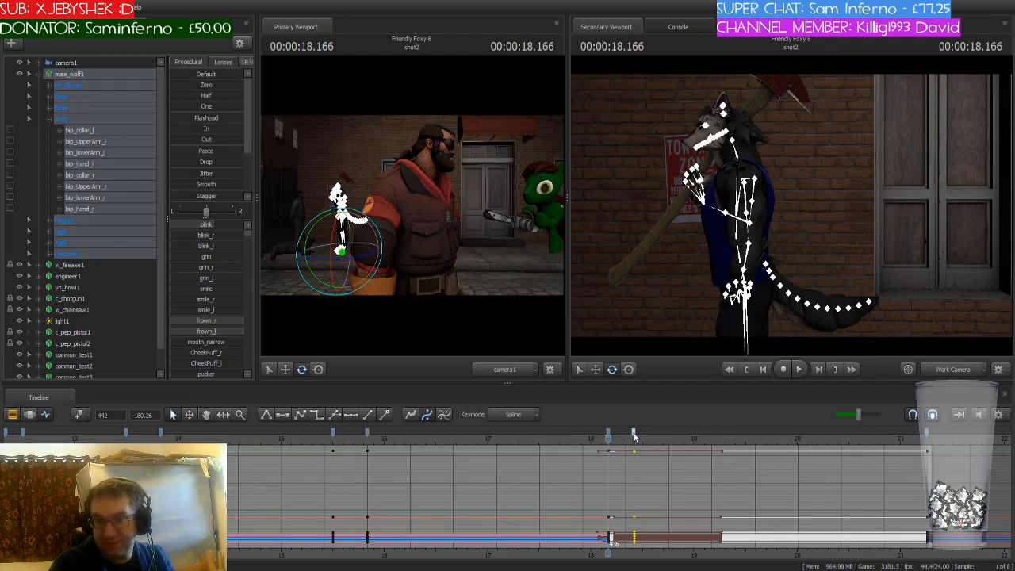
# At frame 442, rotate bip_UpperArm_l to swing the axe arm outward, and set its key at frame 436 to stepped tangents
pyautogui.scroll(5, 639, 451)
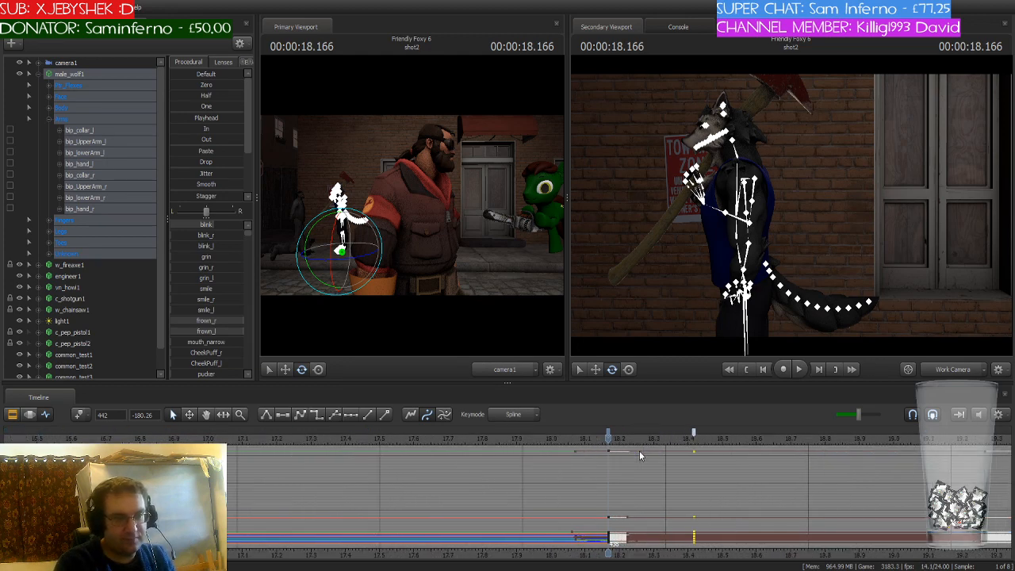
pyautogui.moveTo(613, 448); pyautogui.dragTo(692, 451)
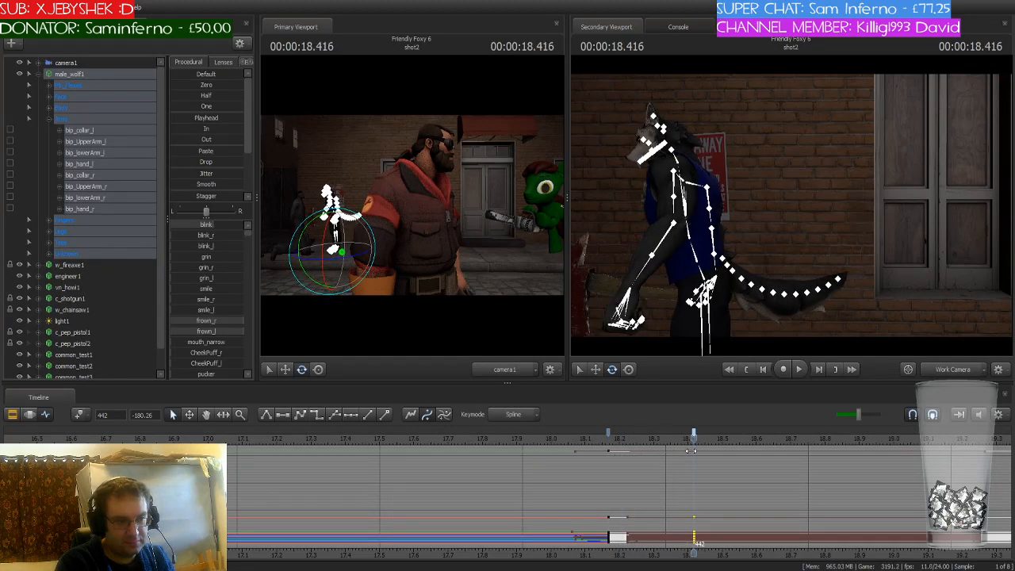
pyautogui.moveTo(749, 261); pyautogui.dragTo(839, 242)
pyautogui.click(825, 251)
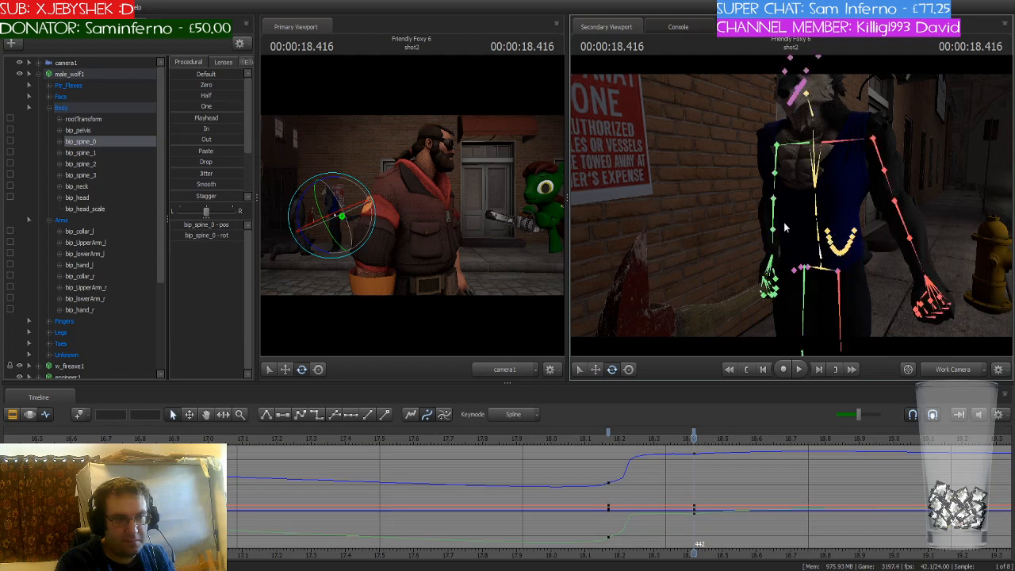
pyautogui.click(774, 179)
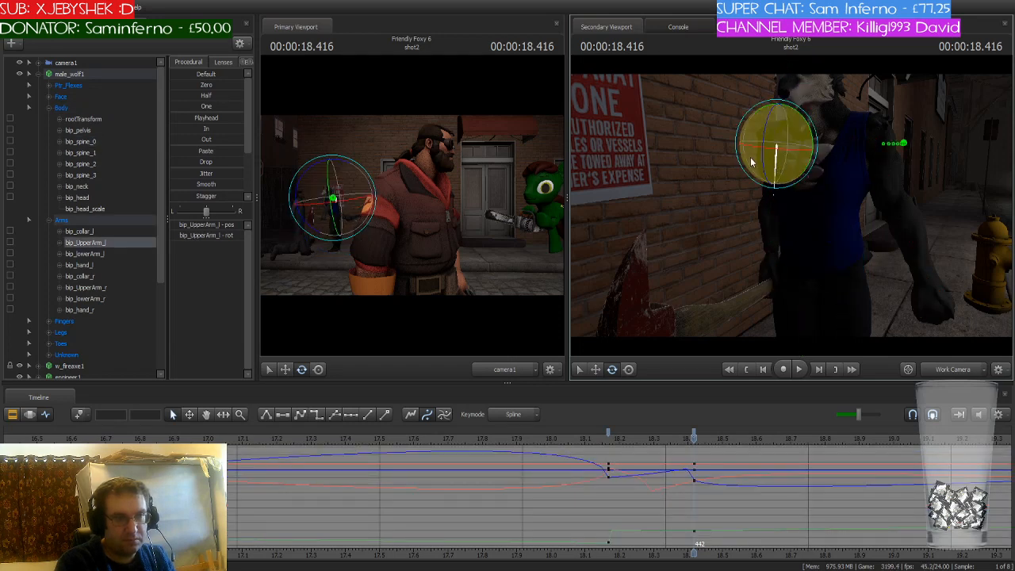
pyautogui.moveTo(752, 162); pyautogui.dragTo(882, 190)
pyautogui.press('s')
pyautogui.click(609, 435)
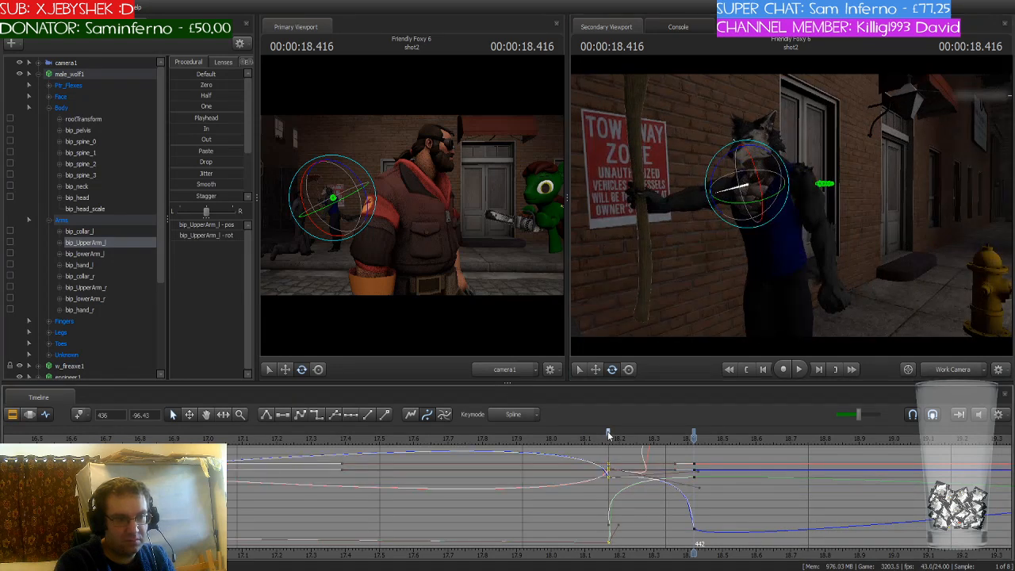
pyautogui.click(316, 415)
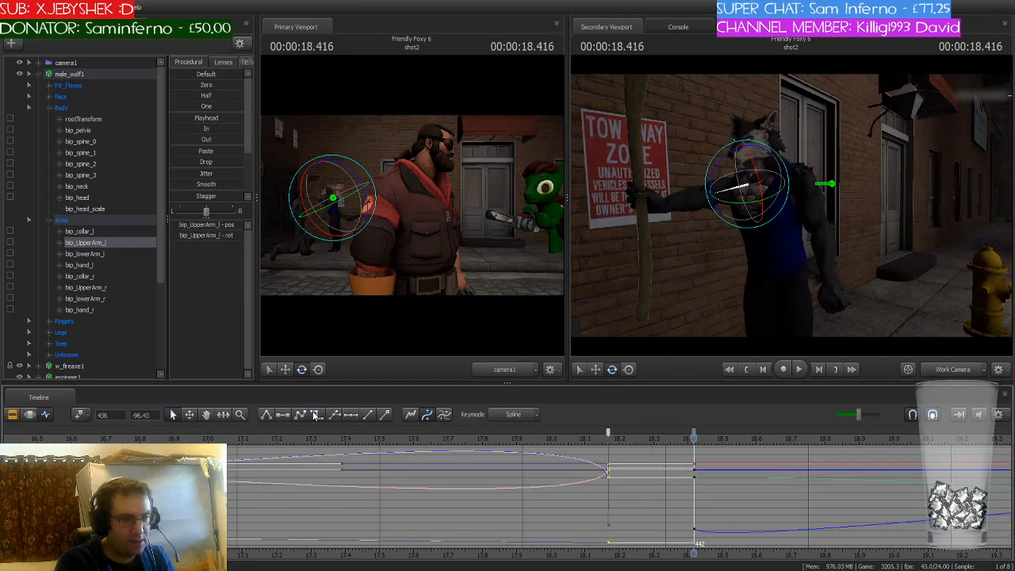
# Rotate bip_UpperArm_r at frame 442 to raise male_wolf1's right arm above shoulder height
pyautogui.keyDown('ctrl'); pyautogui.click(829, 188); pyautogui.keyUp('ctrl')
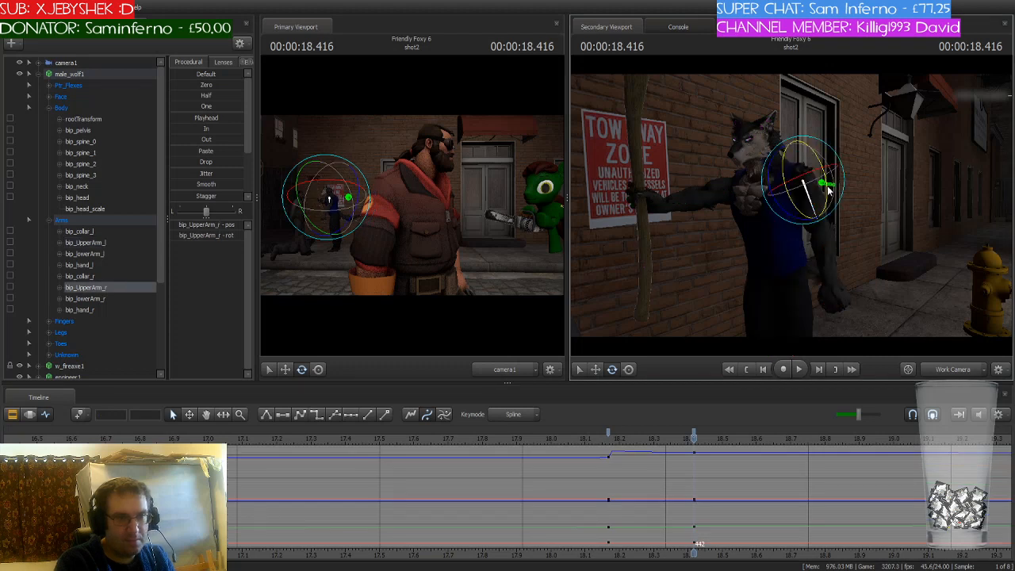
pyautogui.moveTo(829, 189); pyautogui.dragTo(781, 164)
pyautogui.moveTo(783, 198); pyautogui.dragTo(817, 205)
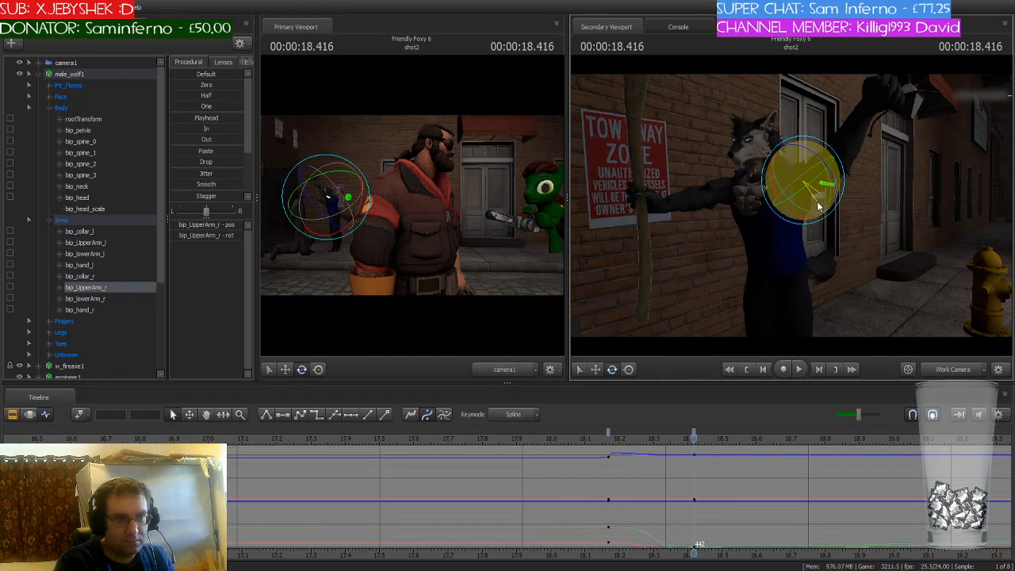
# Rotate bip_UpperArm_l at frame 442 to lift the axe arm and tilt the fire axe's handle
pyautogui.keyDown('ctrl'); pyautogui.click(738, 192); pyautogui.keyUp('ctrl')
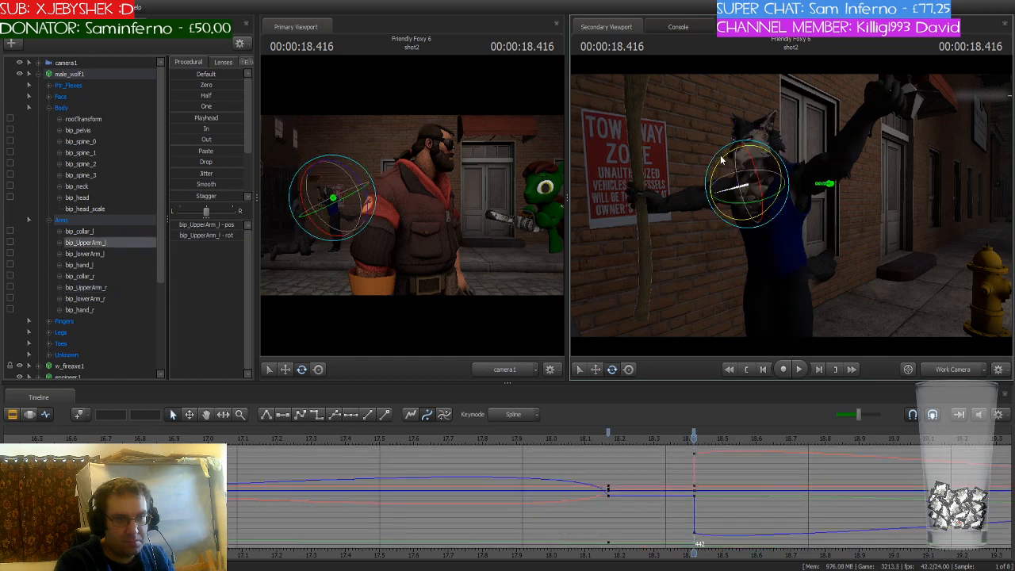
pyautogui.moveTo(718, 154)
pyautogui.mouseDown()
pyautogui.moveTo(739, 140)
pyautogui.moveTo(714, 136)
pyautogui.mouseUp()
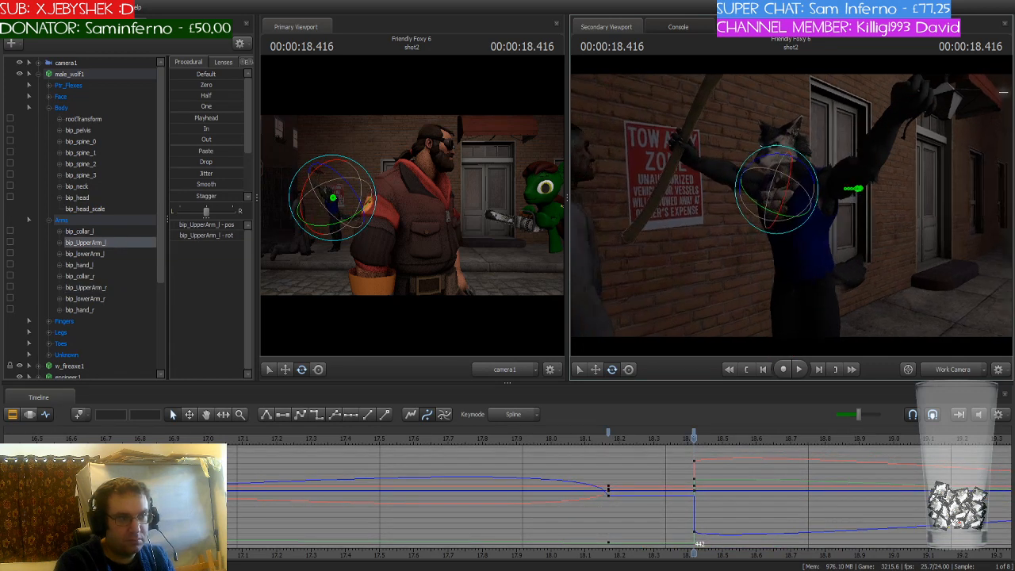
pyautogui.moveTo(791, 208); pyautogui.dragTo(765, 206)
pyautogui.keyDown('ctrl'); pyautogui.click(774, 261); pyautogui.keyUp('ctrl')
pyautogui.press('w')
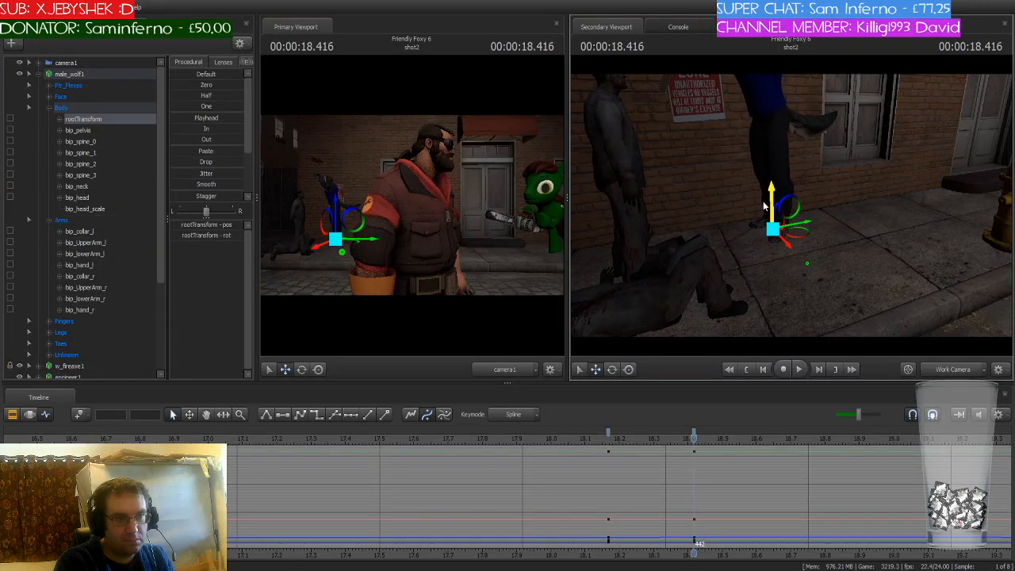
pyautogui.moveTo(829, 204); pyautogui.dragTo(828, 178)
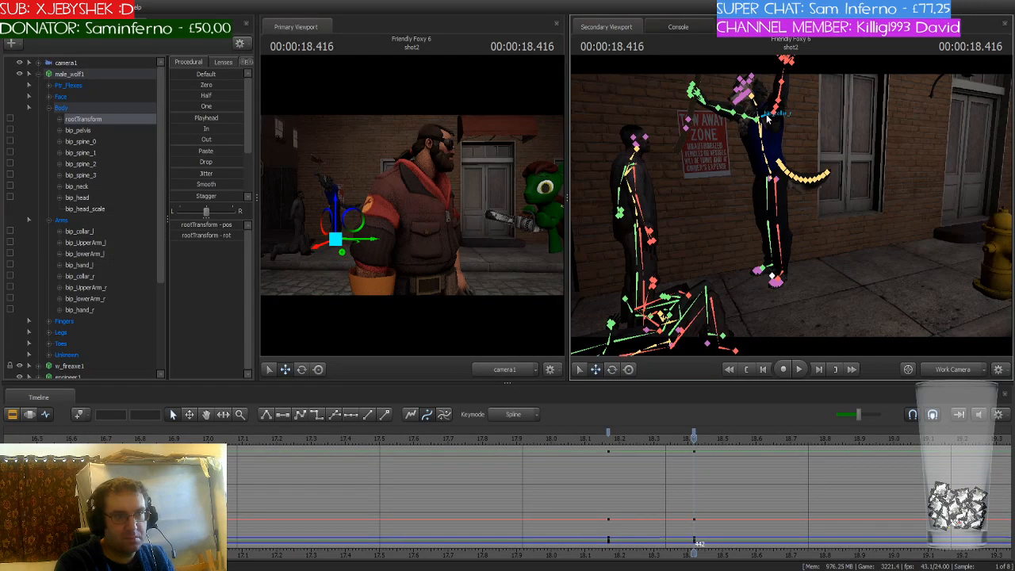
# Rotate bip_collar_r at frame 442 to adjust the right shoulder behind the raised arm
pyautogui.keyDown('ctrl'); pyautogui.click(767, 117); pyautogui.keyUp('ctrl')
pyautogui.press('e')
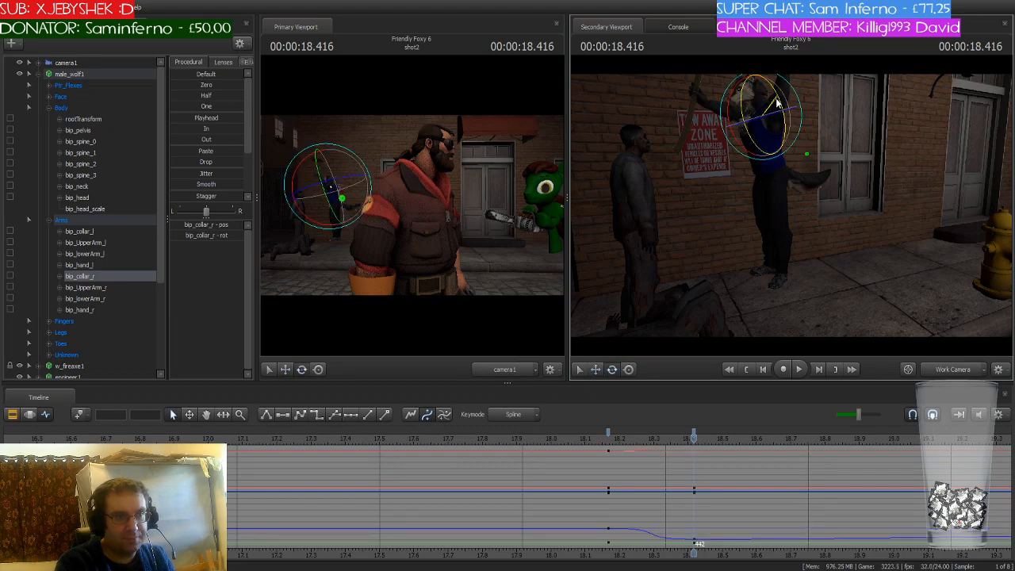
pyautogui.moveTo(778, 103); pyautogui.dragTo(778, 108)
pyautogui.press('w')
pyautogui.moveTo(793, 218); pyautogui.dragTo(792, 210)
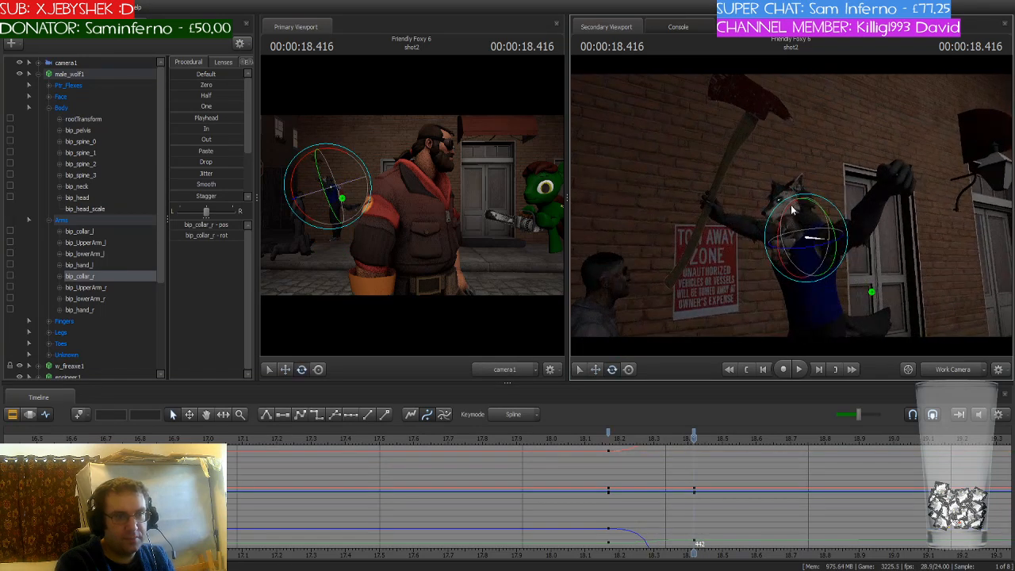
# Rotate bip_collar_l at frame 442 to adjust the left shoulder of the axe arm
pyautogui.keyDown('ctrl'); pyautogui.click(799, 242); pyautogui.keyUp('ctrl')
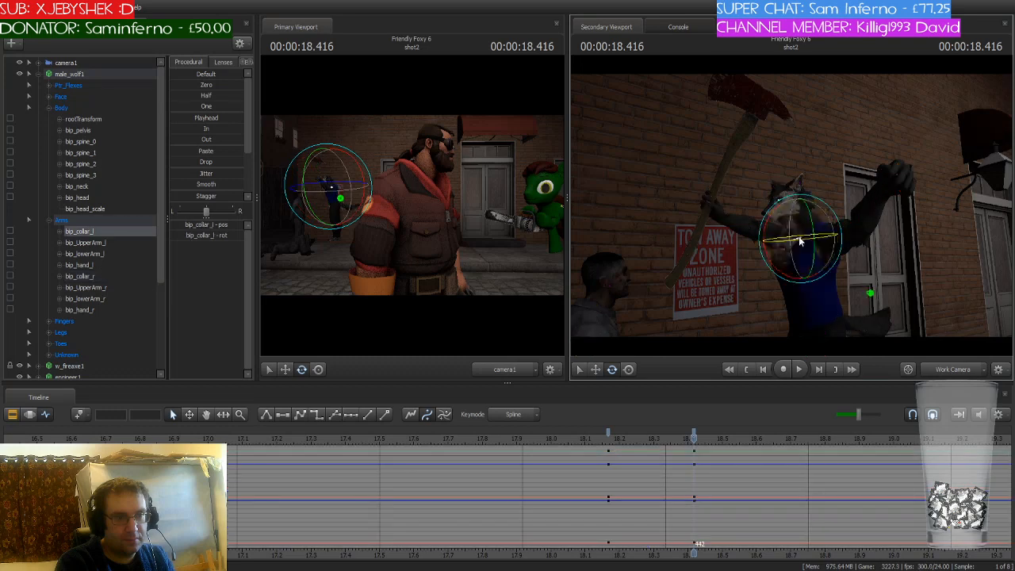
pyautogui.press('a')
pyautogui.moveTo(876, 242); pyautogui.dragTo(940, 238)
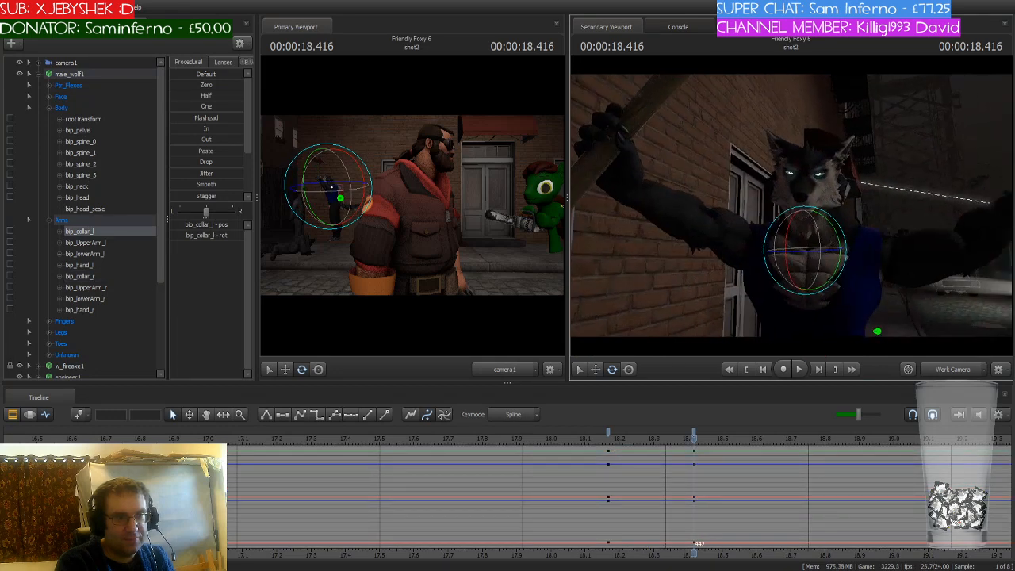
pyautogui.moveTo(809, 252); pyautogui.dragTo(817, 253)
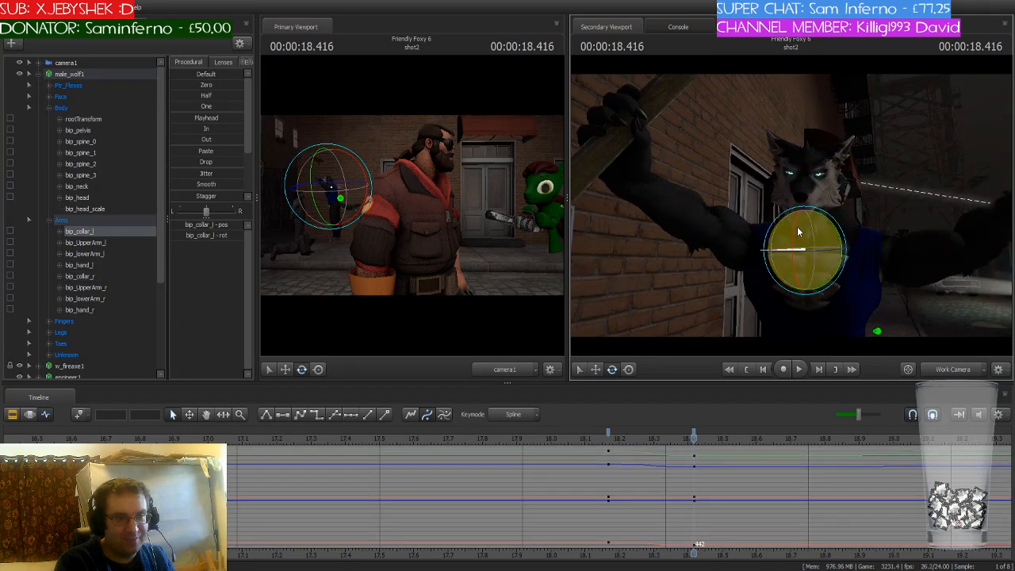
pyautogui.moveTo(777, 222); pyautogui.dragTo(767, 232)
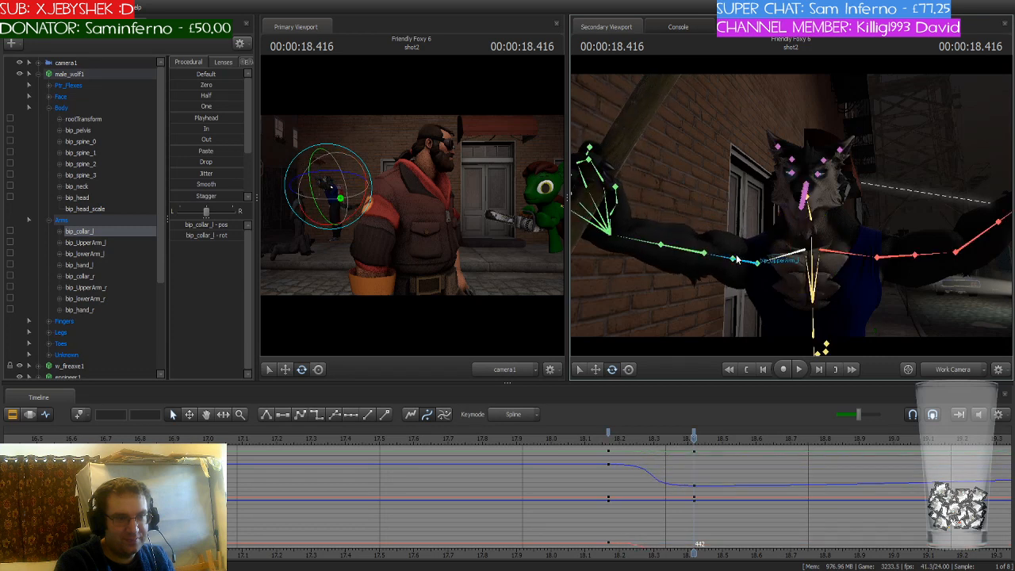
# Refine bip_UpperArm_l's rotation at frame 442 to match the adjusted left shoulder
pyautogui.keyDown('ctrl'); pyautogui.click(738, 260); pyautogui.keyUp('ctrl')
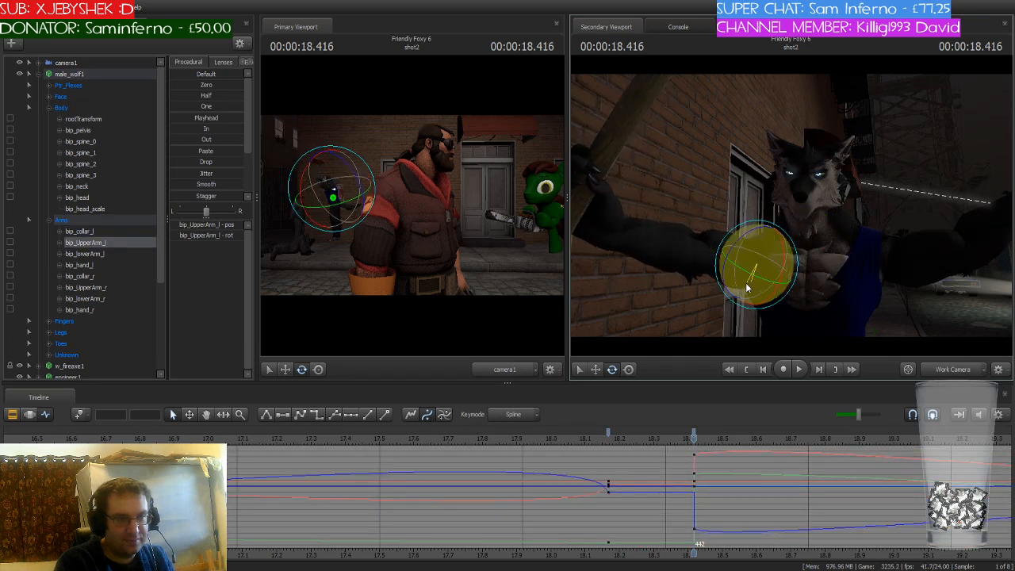
pyautogui.moveTo(746, 285); pyautogui.dragTo(742, 286)
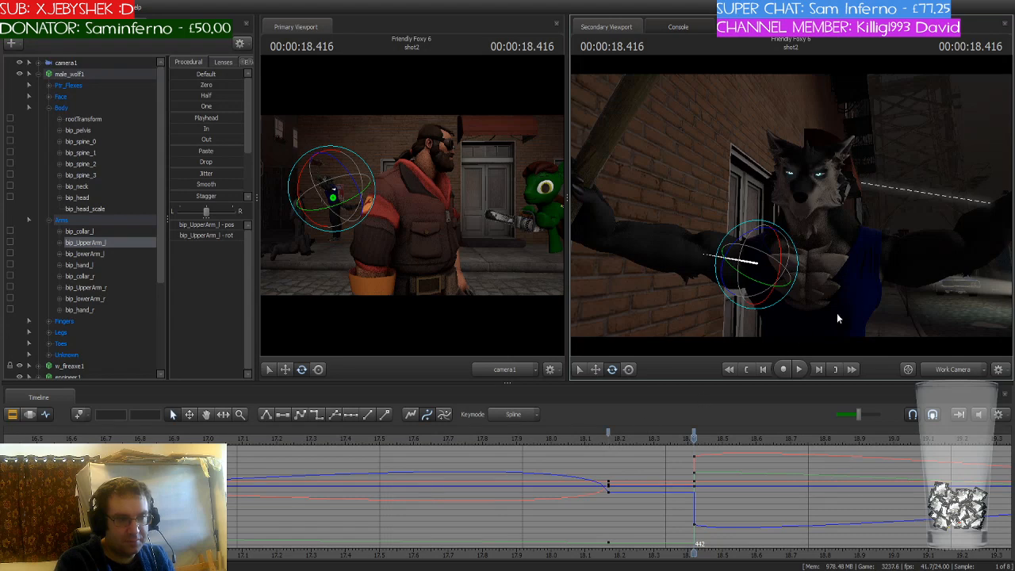
pyautogui.keyDown('alt'); pyautogui.moveTo(856, 298); pyautogui.dragTo(781, 298); pyautogui.keyUp('alt')
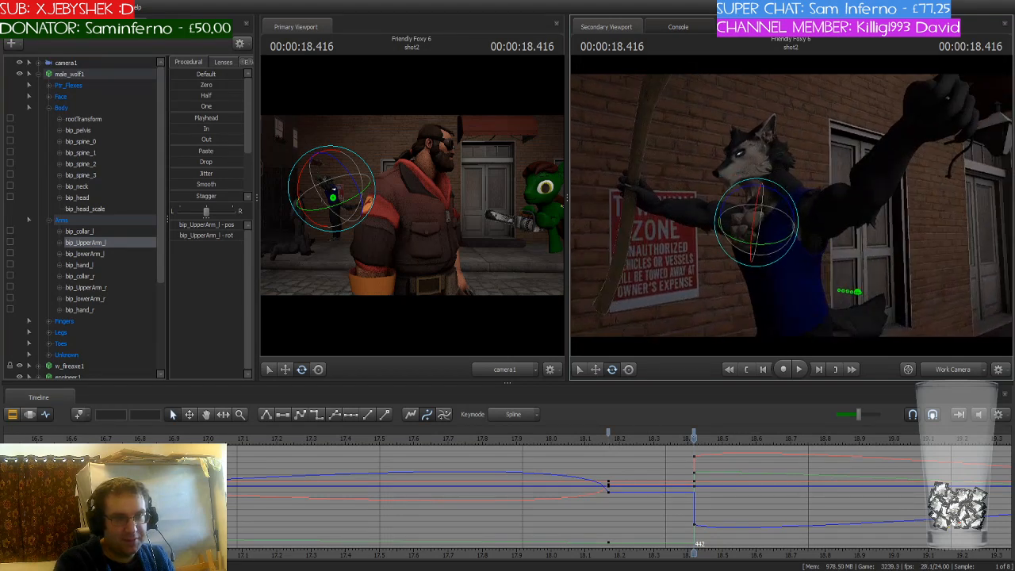
# Bend bip_lowerArm_l upward at frame 442 and set its key at frame 436 to stepped tangents
pyautogui.keyDown('ctrl'); pyautogui.click(682, 205); pyautogui.keyUp('ctrl')
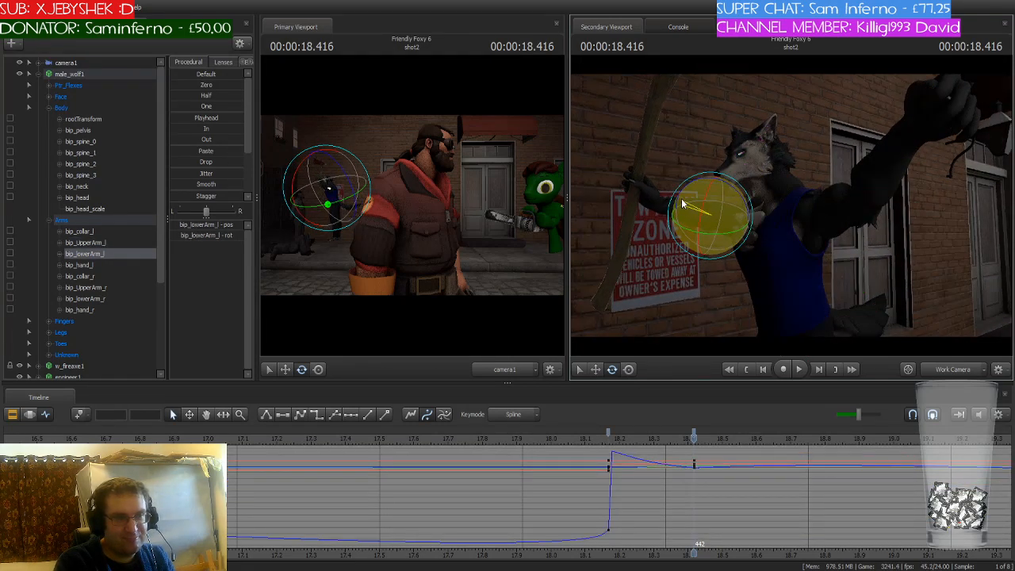
pyautogui.moveTo(682, 204); pyautogui.dragTo(693, 191)
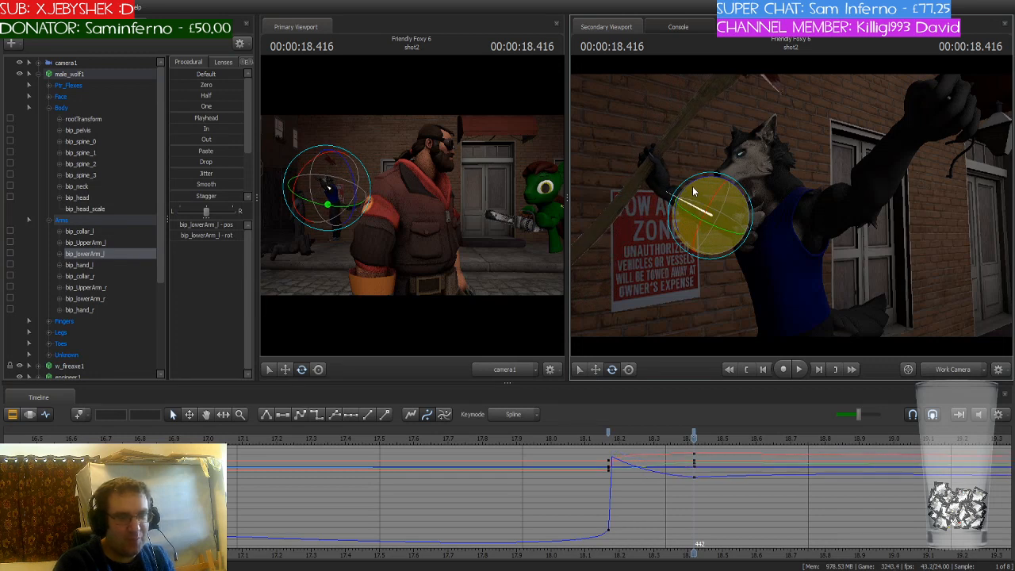
pyautogui.click(608, 433)
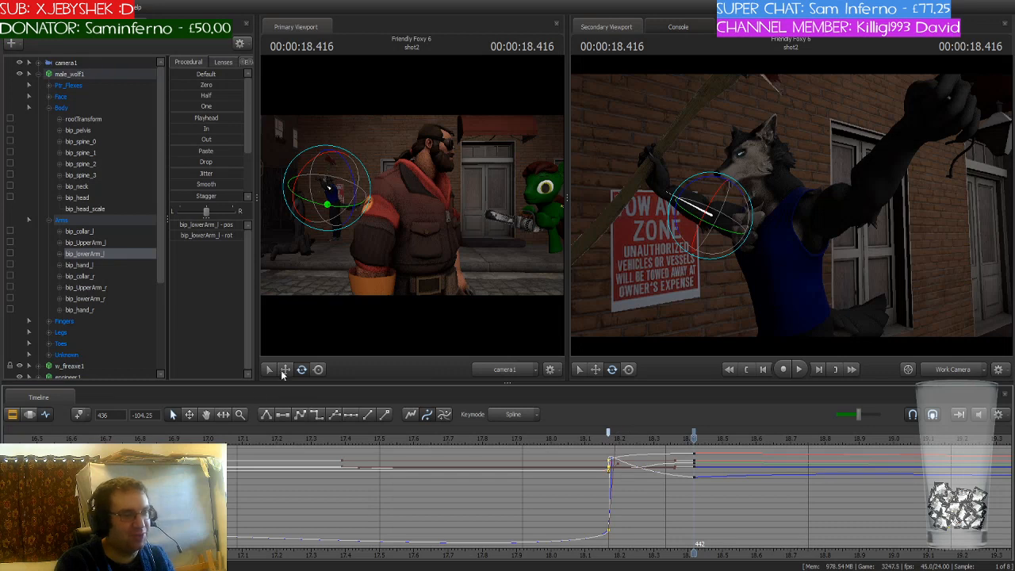
pyautogui.click(315, 414)
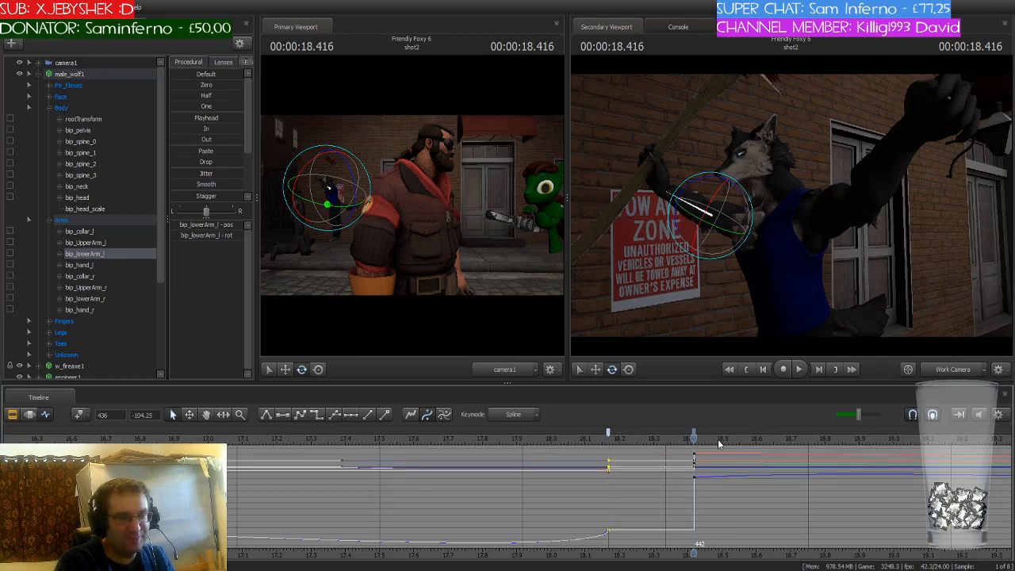
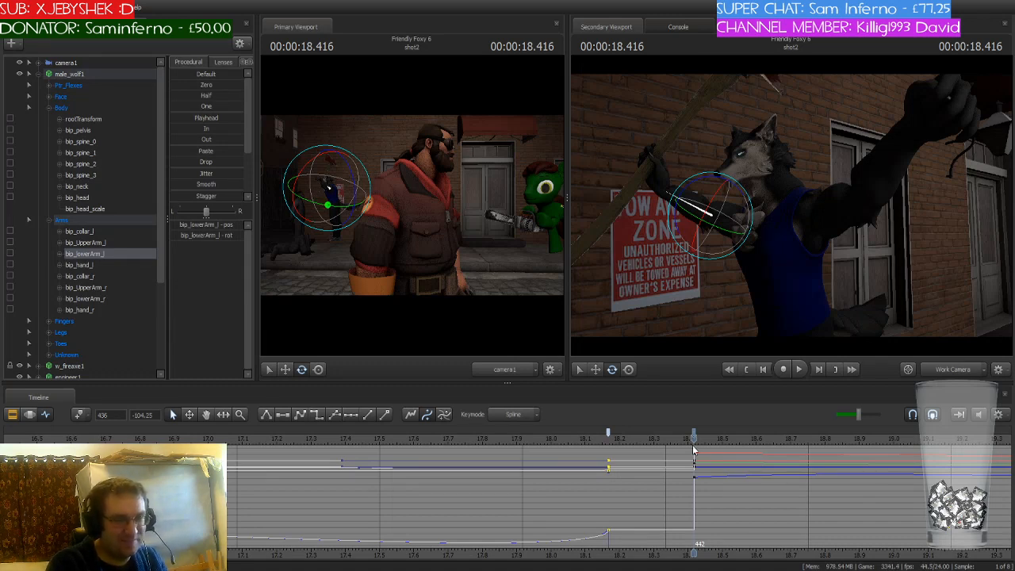
# Set all of male_wolf1's keys at frame 436 to stepped tangents
pyautogui.moveTo(693, 439); pyautogui.dragTo(610, 460)
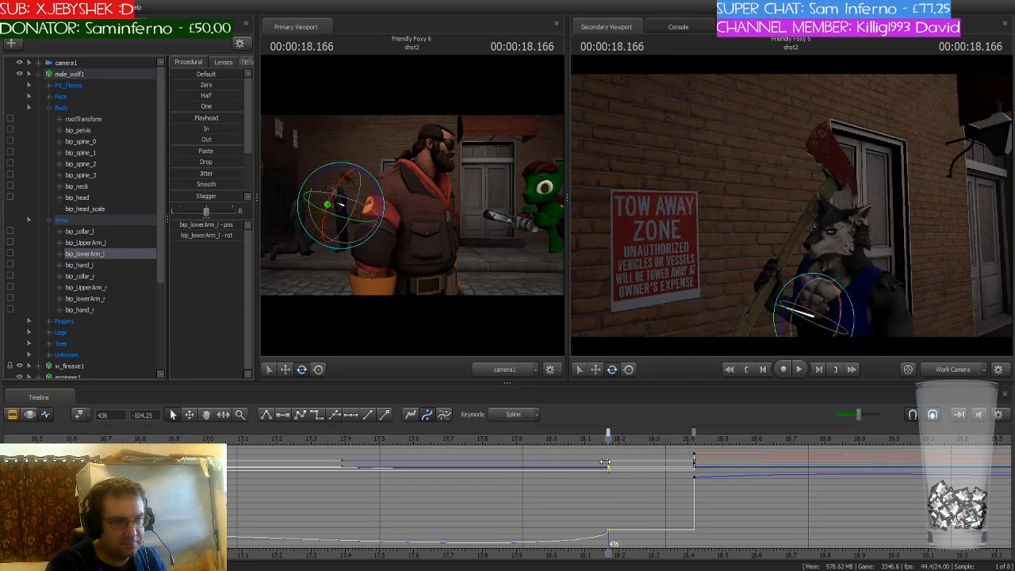
pyautogui.click(99, 74)
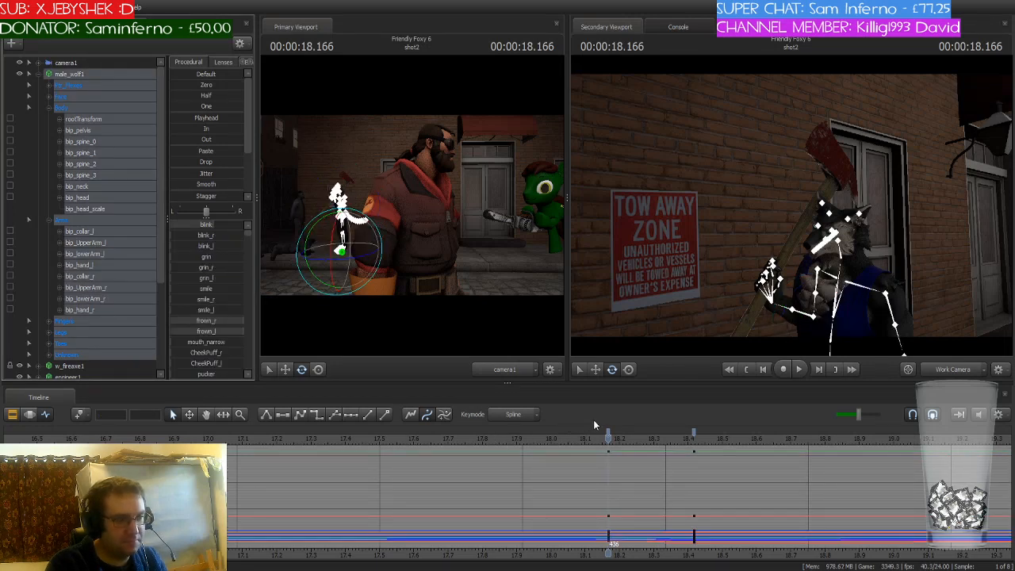
pyautogui.click(609, 433)
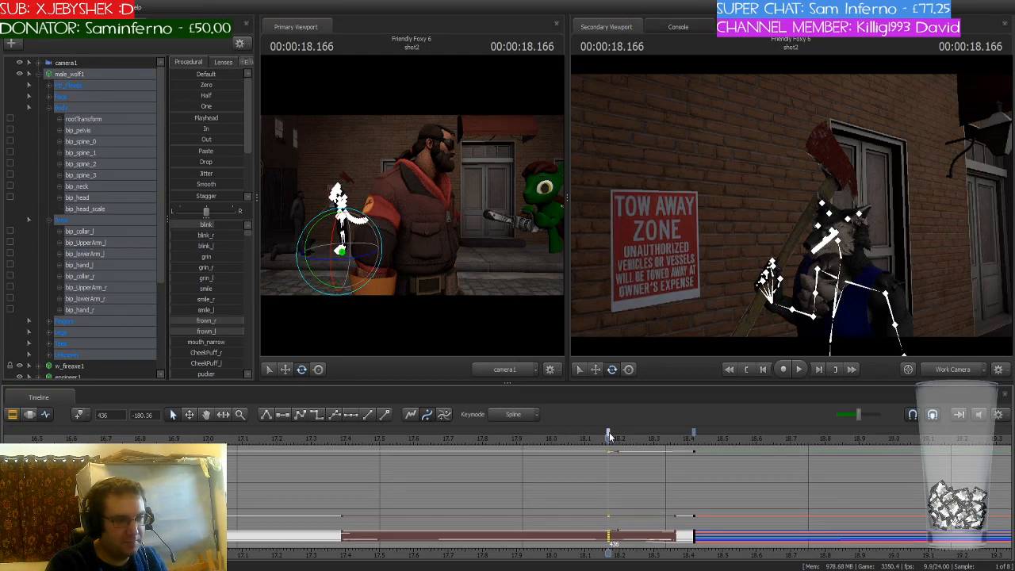
pyautogui.click(315, 413)
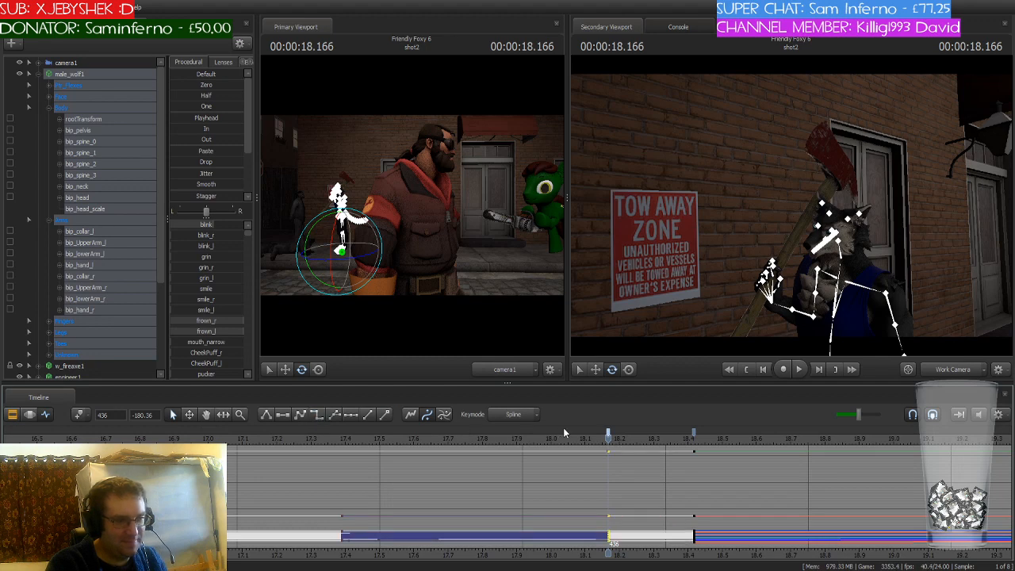
# Paste male_wolf1's keys from frame 442 onto its keys at frame 436
pyautogui.moveTo(607, 437)
pyautogui.mouseDown()
pyautogui.moveTo(493, 444)
pyautogui.moveTo(709, 450)
pyautogui.moveTo(594, 449)
pyautogui.moveTo(604, 450)
pyautogui.mouseUp()
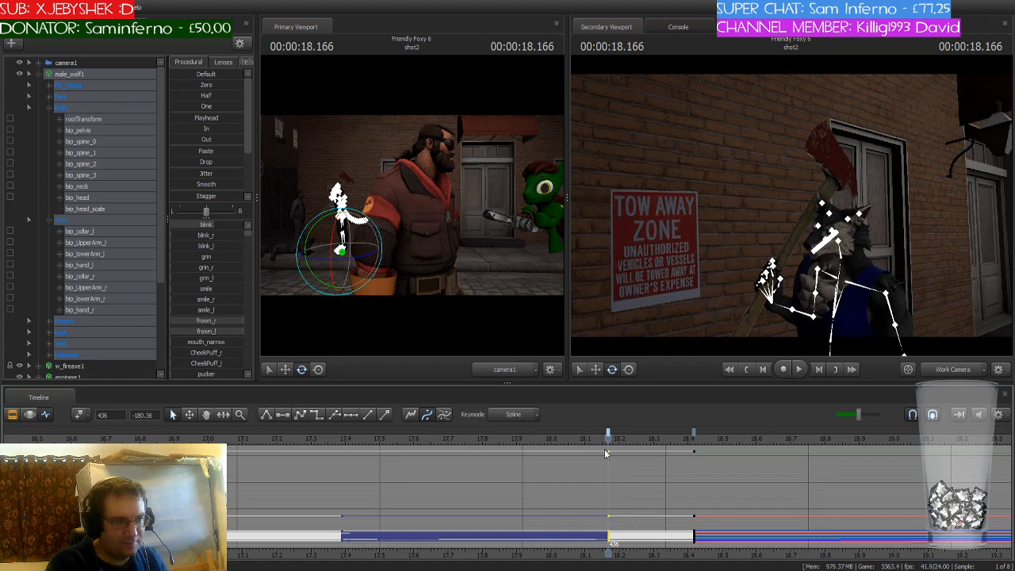
pyautogui.click(693, 433)
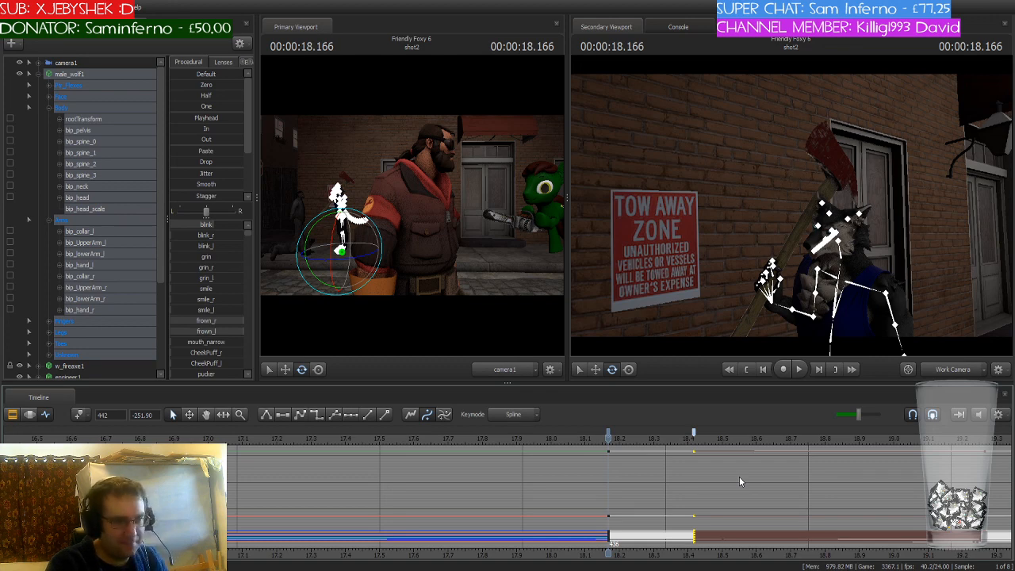
pyautogui.click(608, 433)
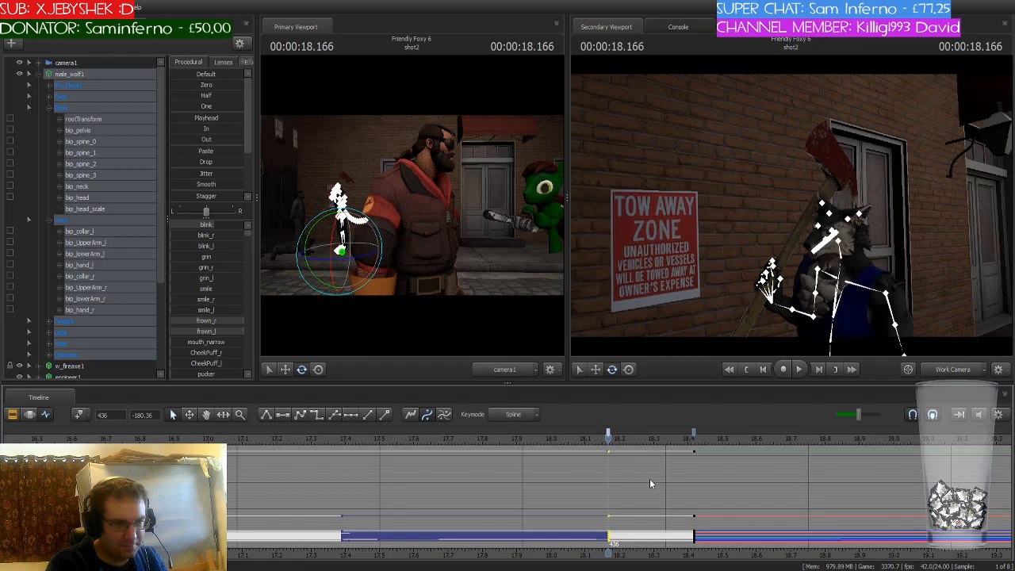
pyautogui.hotkey('ctrl', 'v')
# Delete male_wolf1's keys at frames 436 and 442 from the graph
pyautogui.moveTo(610, 439); pyautogui.dragTo(195, 450)
pyautogui.scroll(-5, 402, 523)
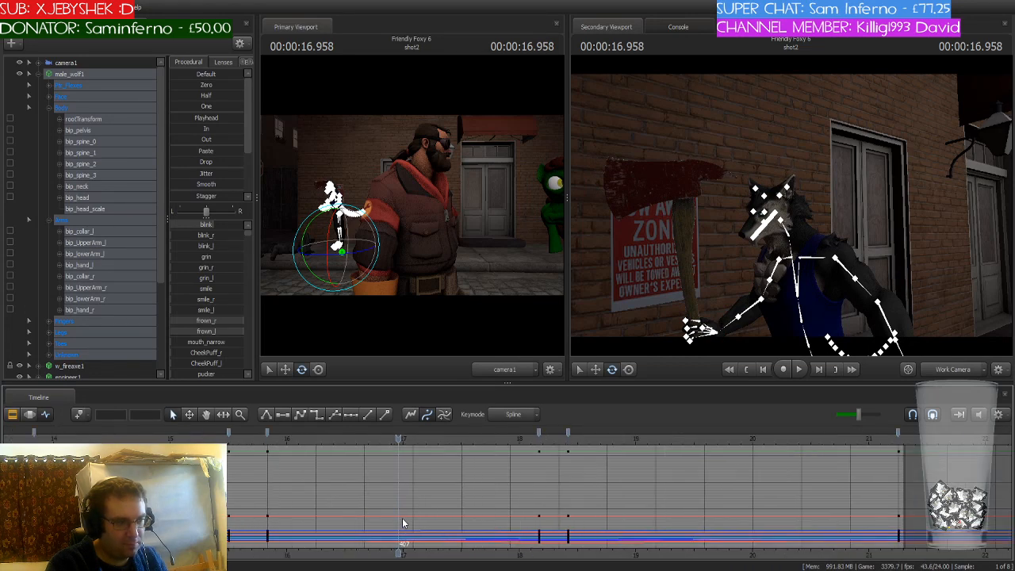
pyautogui.click(539, 433)
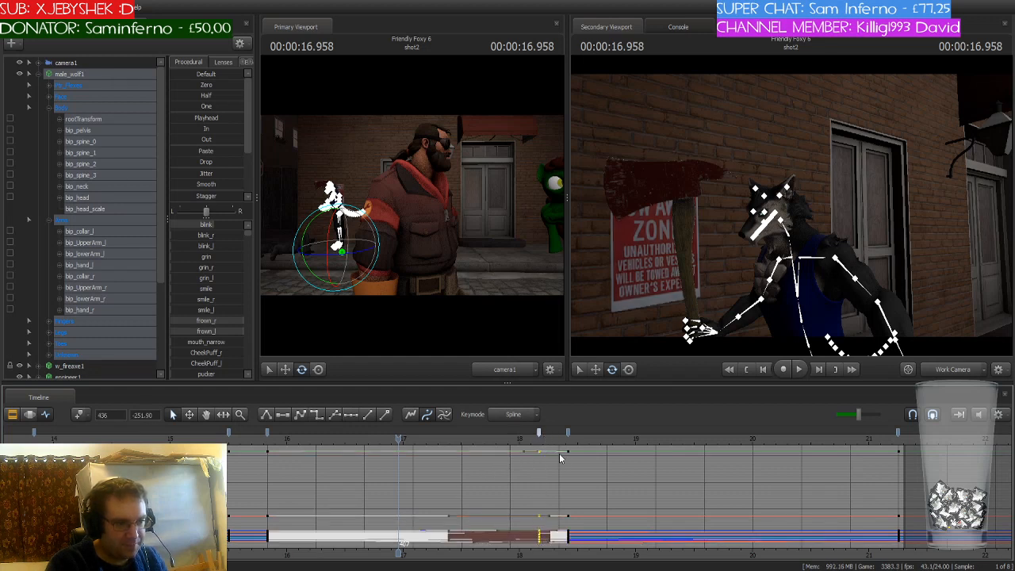
pyautogui.press('Delete')
pyautogui.click(569, 435)
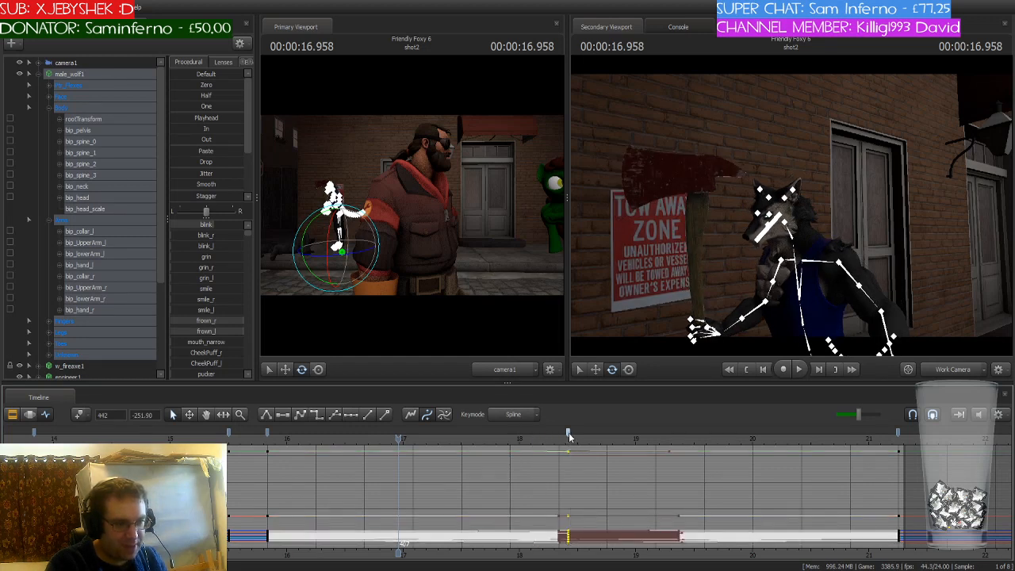
pyautogui.press('Delete')
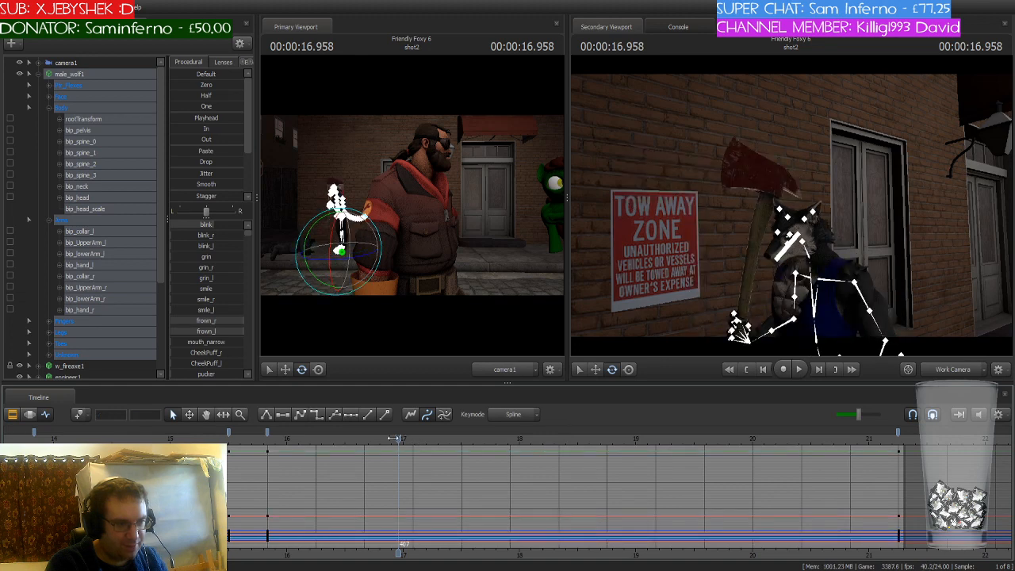
# Set all of male_wolf1's keys at frame 380 to stepped tangents
pyautogui.moveTo(394, 439); pyautogui.dragTo(267, 438)
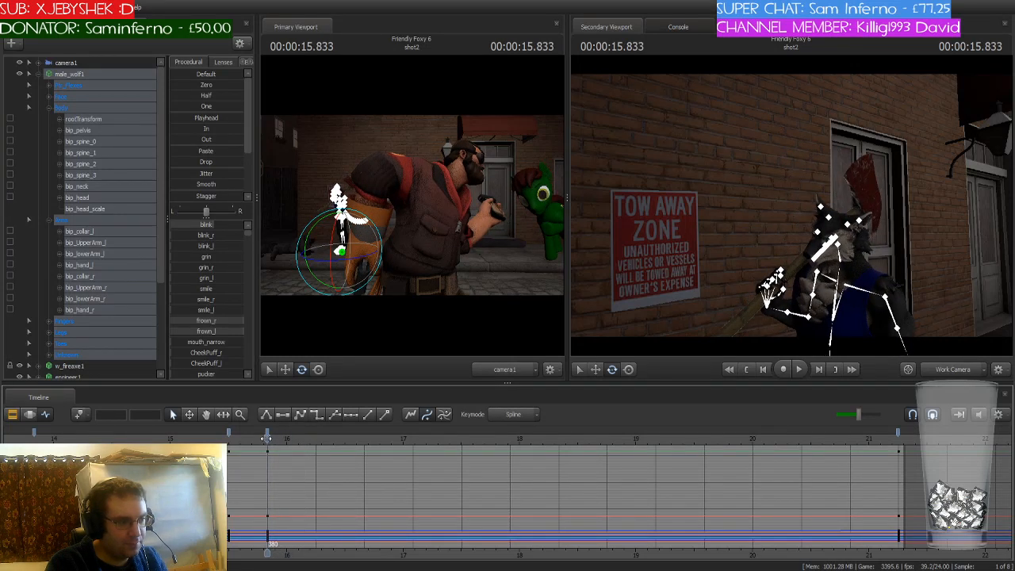
pyautogui.click(269, 431)
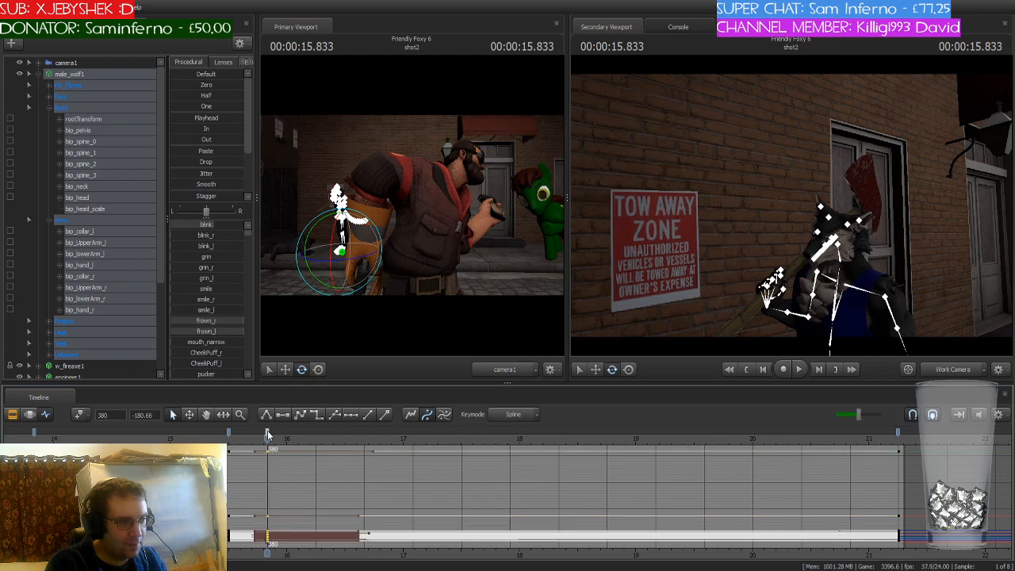
pyautogui.click(317, 417)
# Switch to motion editing and select the time range from frame 430 to about 18.5 s, with the playhead at 18.208 s inside it
pyautogui.moveTo(268, 438); pyautogui.dragTo(510, 445)
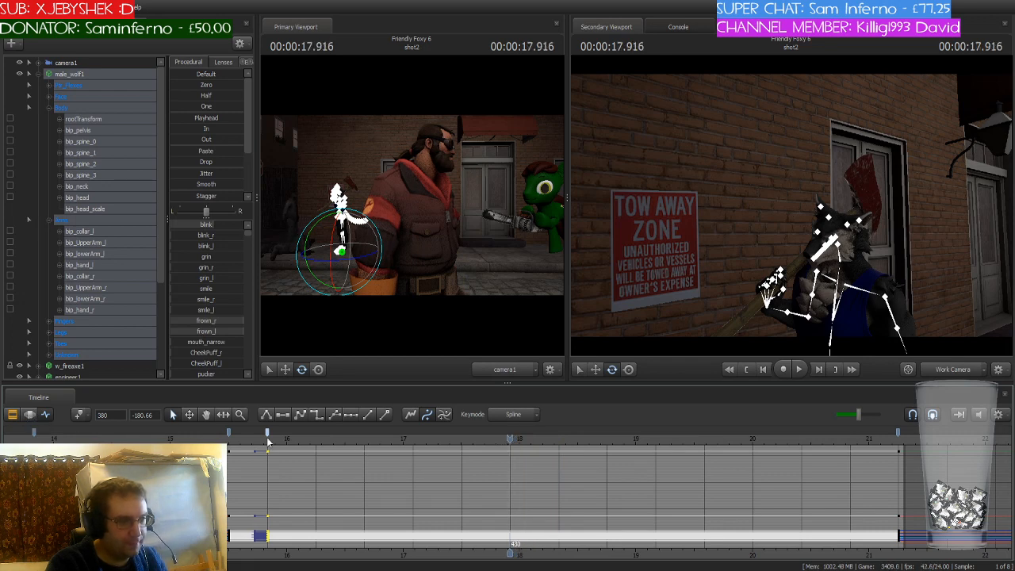
pyautogui.click(30, 417)
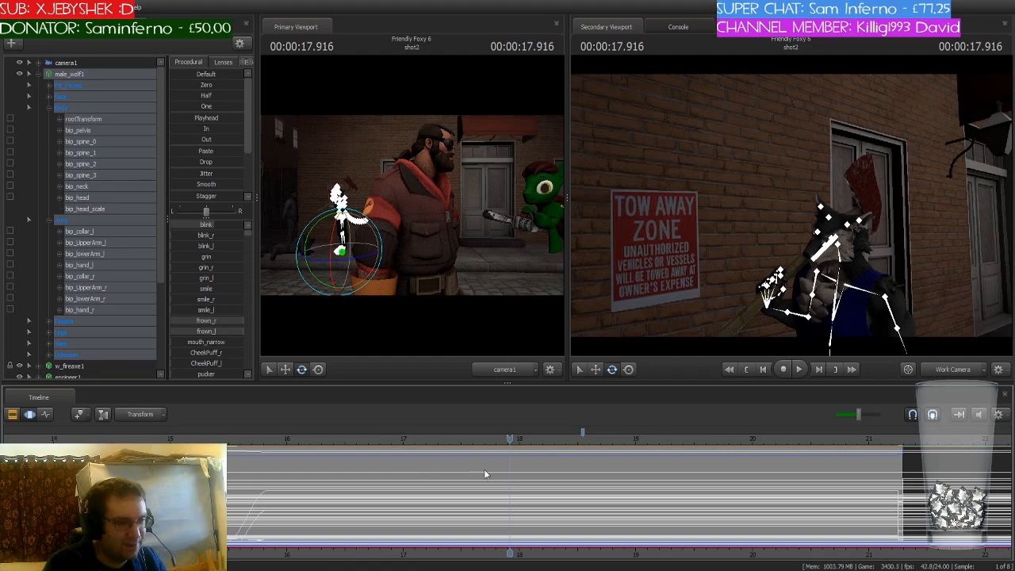
pyautogui.scroll(1, 485, 474)
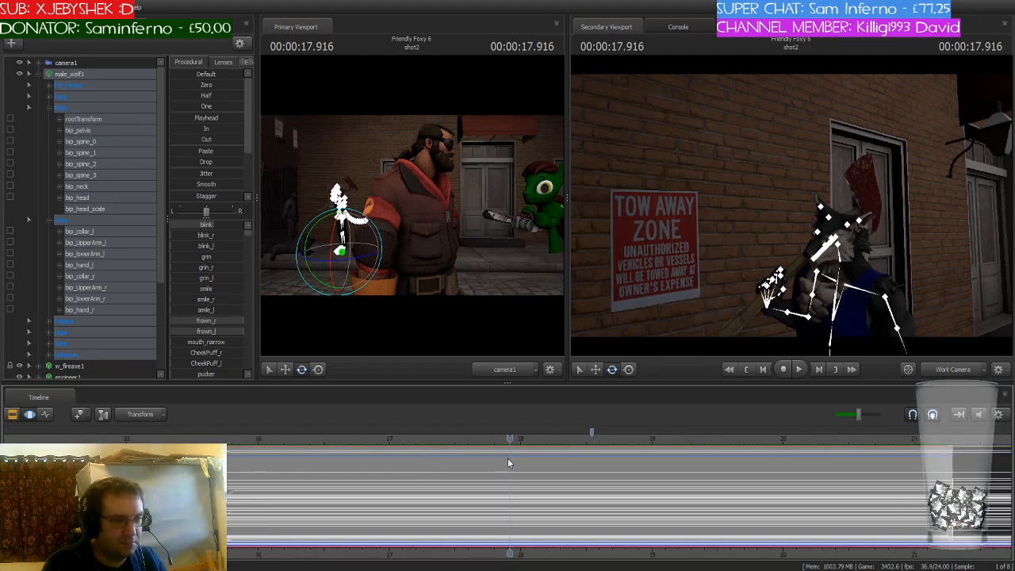
pyautogui.moveTo(509, 463); pyautogui.dragTo(592, 462)
pyautogui.click(547, 449)
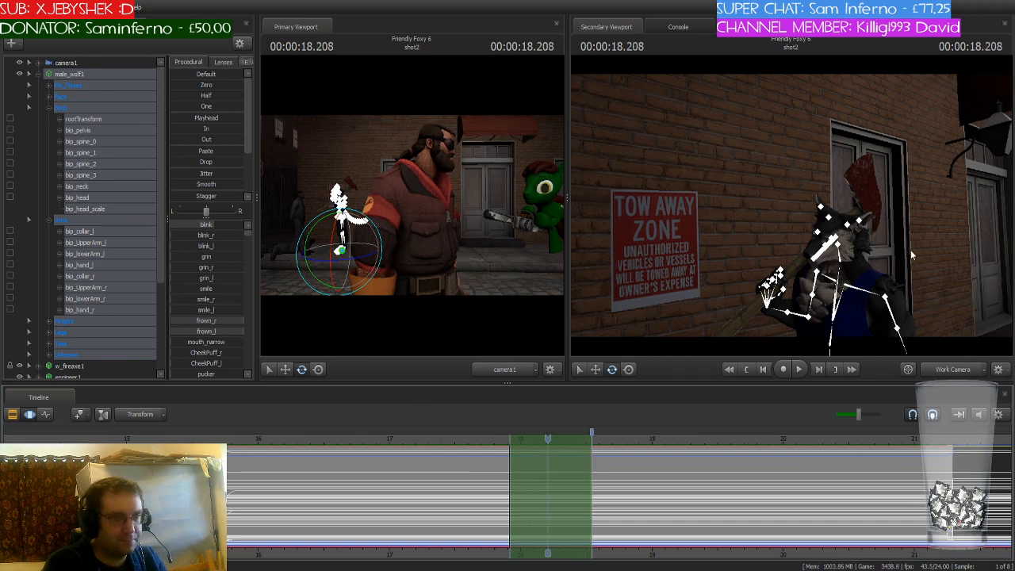
# Raise the whole wolf model off the ground and tilt it backward over the selected time range
pyautogui.moveTo(714, 278); pyautogui.dragTo(786, 176)
pyautogui.press('w')
pyautogui.moveTo(861, 281); pyautogui.dragTo(791, 207)
pyautogui.press('e')
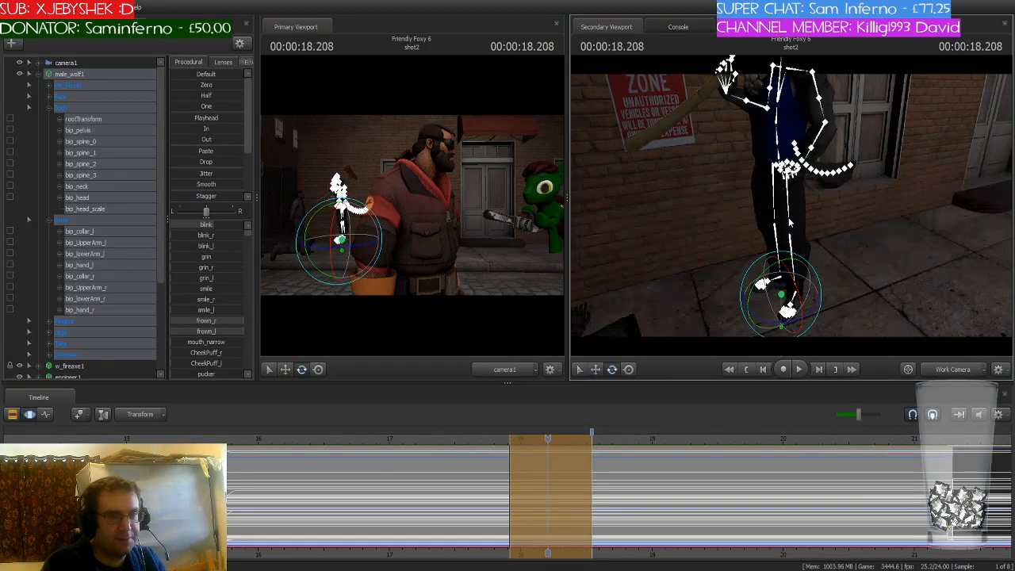
pyautogui.moveTo(773, 271); pyautogui.dragTo(765, 277)
pyautogui.moveTo(817, 238); pyautogui.dragTo(817, 176)
# Rotate bip_collar_r, bip_UpperArm_r and bip_lowerArm_r to lift the right arm to shoulder height with the forearm bent upward
pyautogui.click(767, 163)
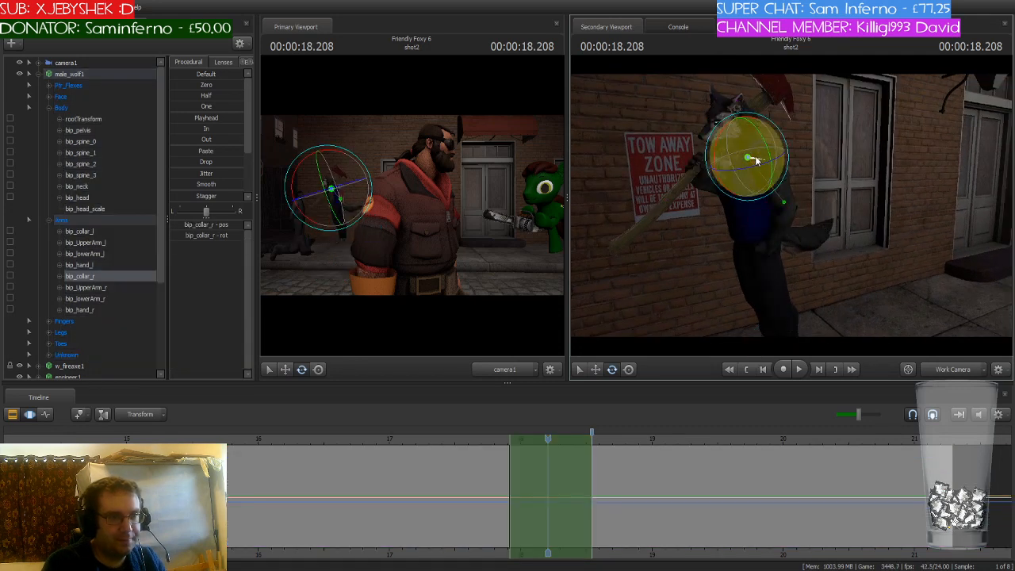
pyautogui.click(776, 179)
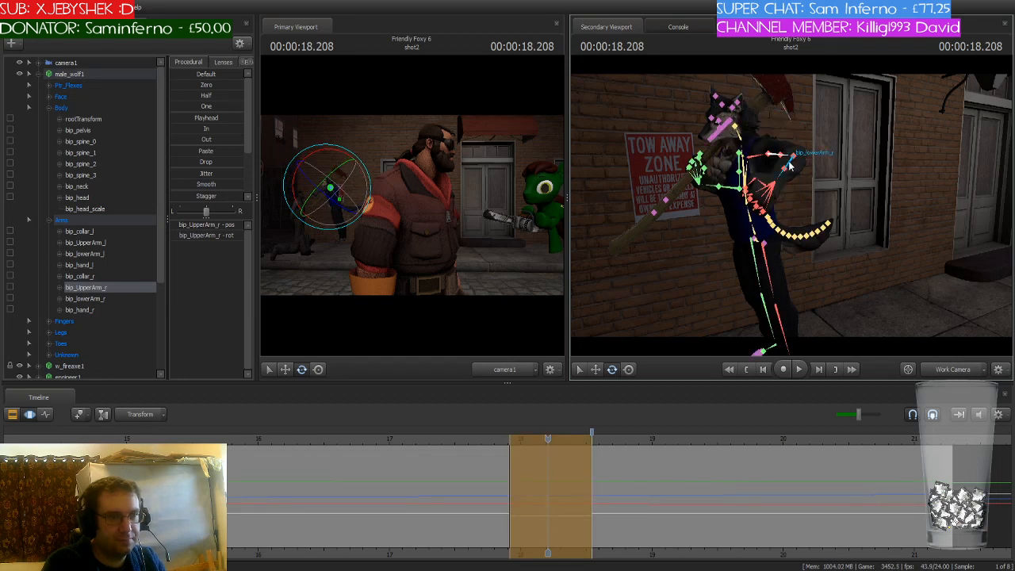
pyautogui.click(791, 161)
pyautogui.moveTo(788, 161); pyautogui.dragTo(805, 106)
pyautogui.moveTo(813, 153); pyautogui.dragTo(920, 156)
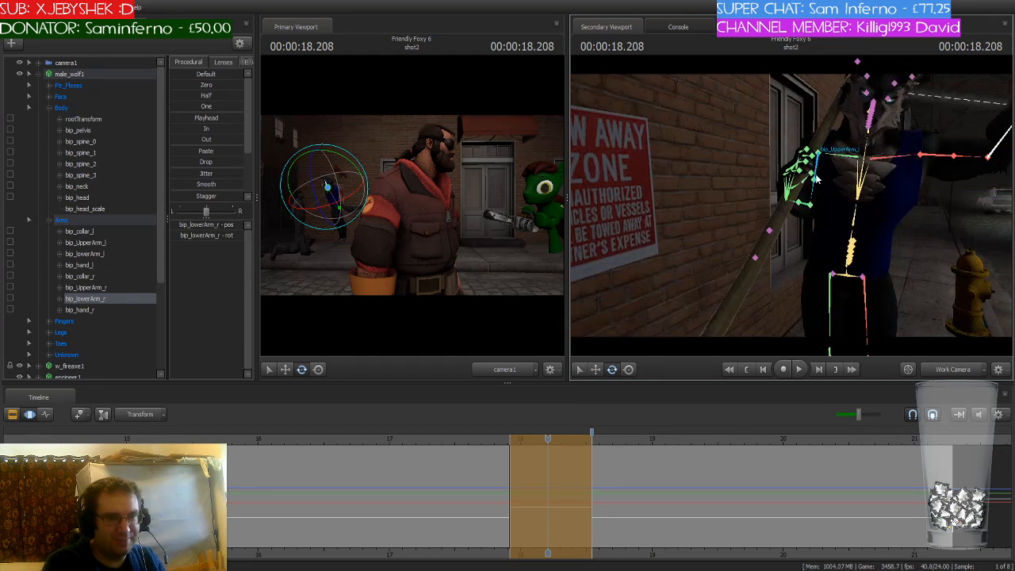
# Rotate bip_UpperArm_l, bip_lowerArm_l and bip_hand_l to raise the left arm holding the axe outward beside the head
pyautogui.click(819, 155)
pyautogui.moveTo(829, 125); pyautogui.dragTo(734, 162)
pyautogui.keyDown('ctrl'); pyautogui.click(768, 145); pyautogui.keyUp('ctrl')
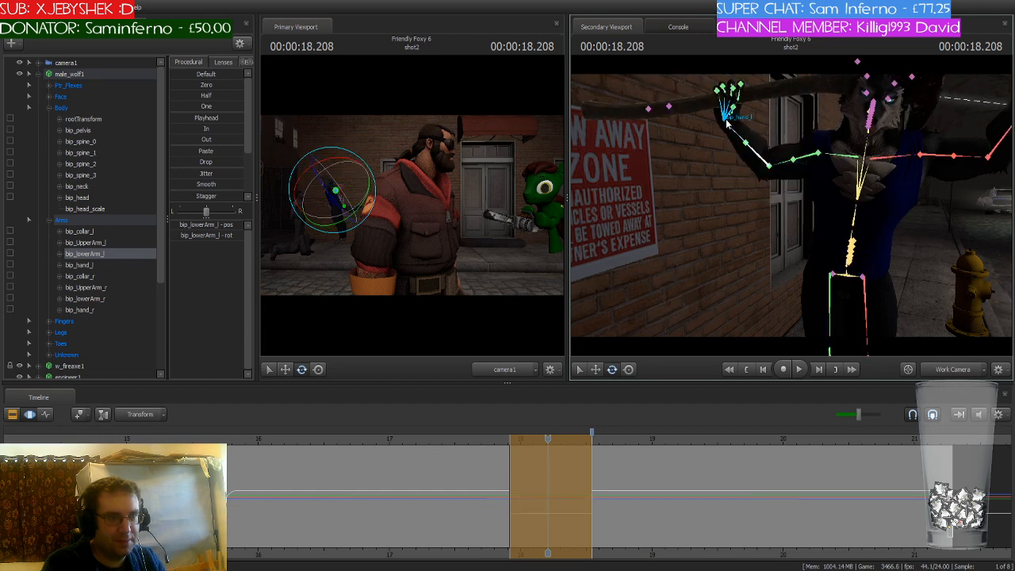
pyautogui.keyDown('ctrl'); pyautogui.click(725, 113); pyautogui.keyUp('ctrl')
pyautogui.moveTo(688, 119); pyautogui.dragTo(739, 113)
pyautogui.press('ctrl')
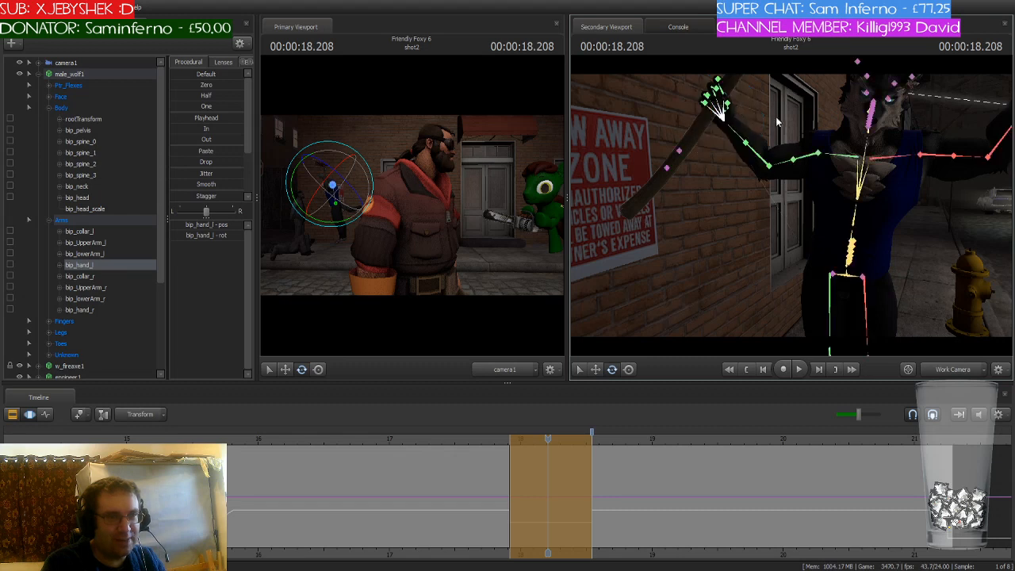
pyautogui.keyDown('ctrl'); pyautogui.click(813, 154); pyautogui.keyUp('ctrl')
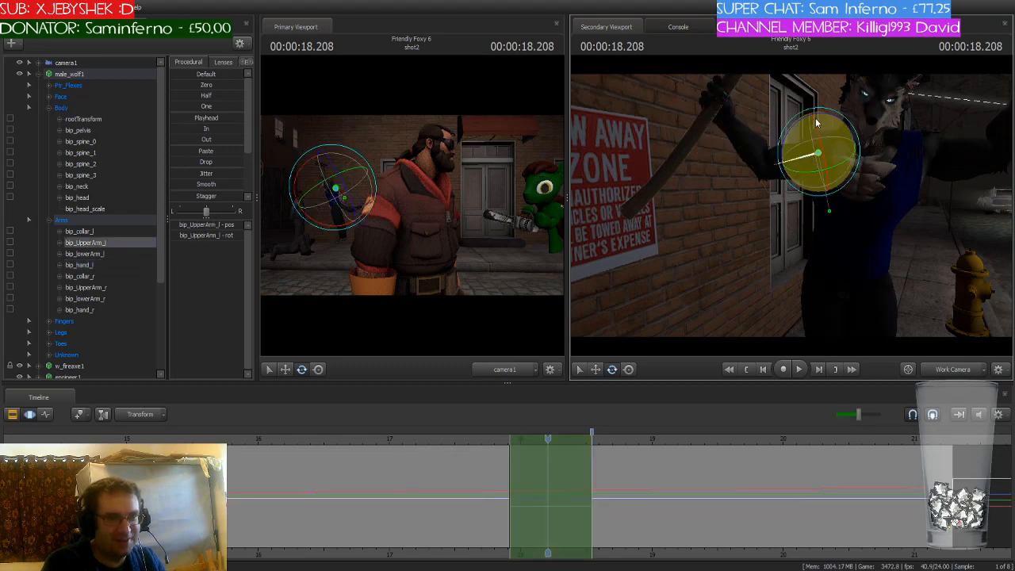
pyautogui.moveTo(815, 117); pyautogui.dragTo(769, 110)
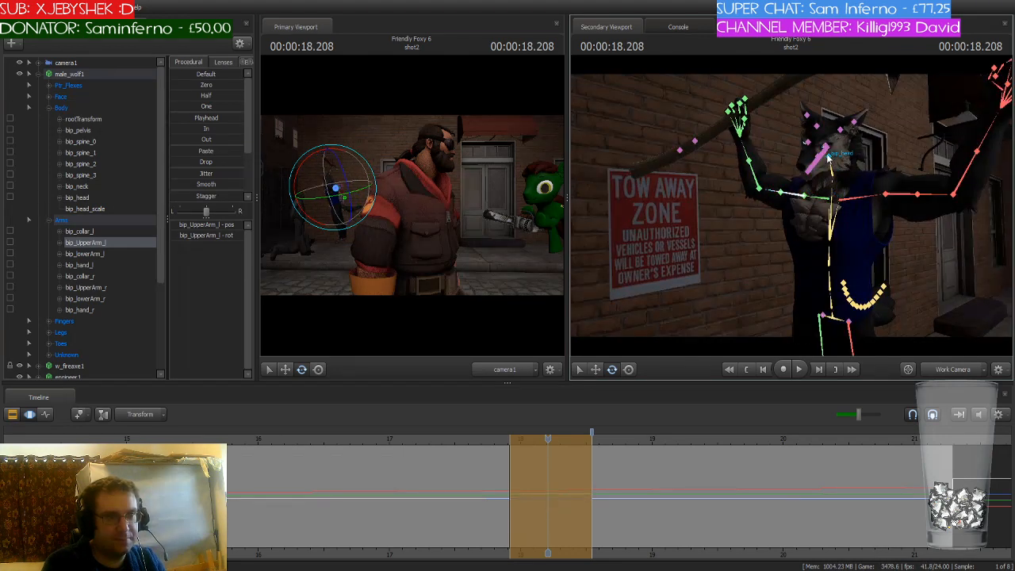
# Tilt bip_head upward and greatly enlarge the wolf's head with bip_head_scale over the selected range
pyautogui.click(826, 153)
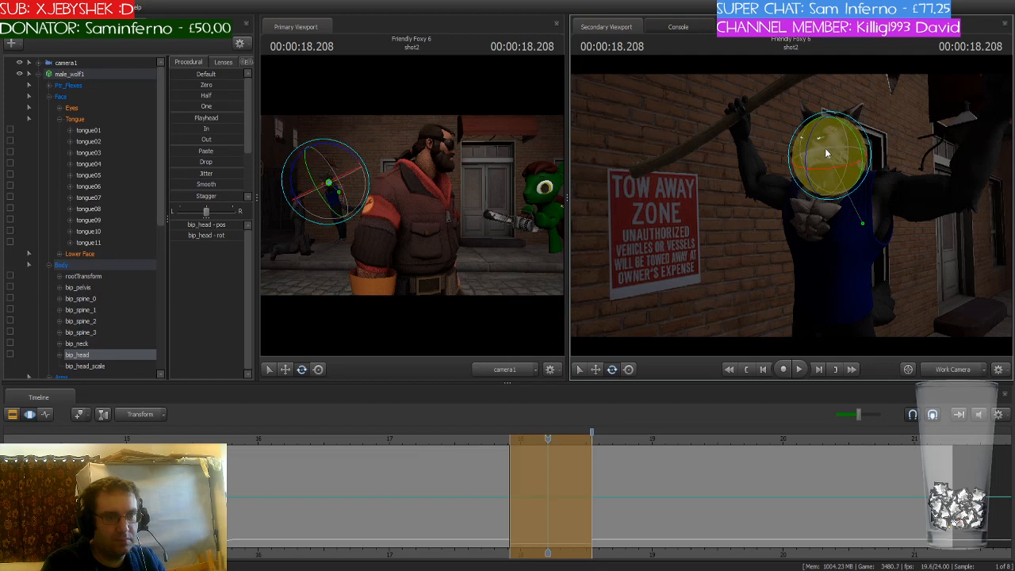
pyautogui.click(50, 97)
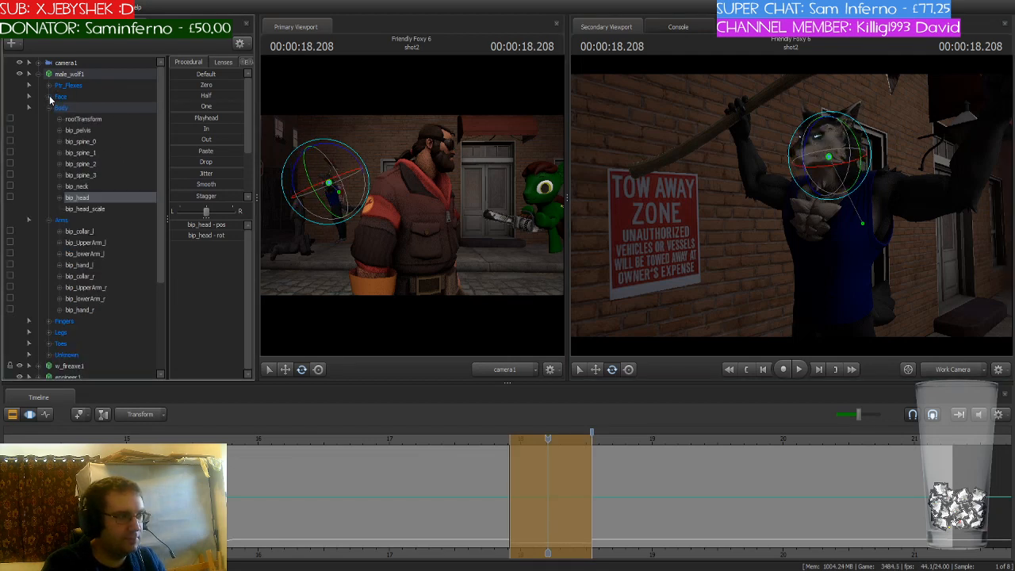
pyautogui.click(88, 209)
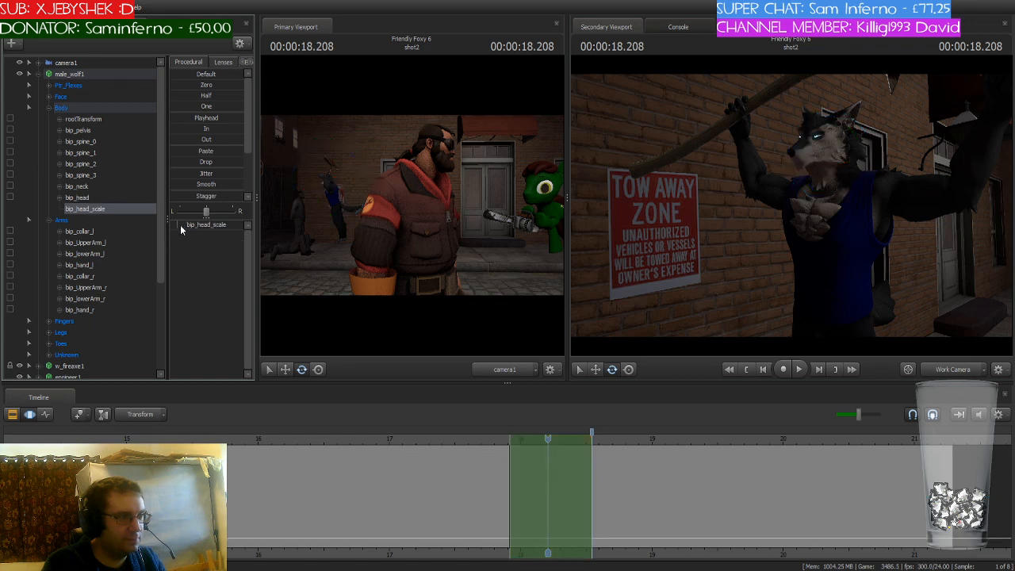
pyautogui.moveTo(181, 228); pyautogui.dragTo(220, 228)
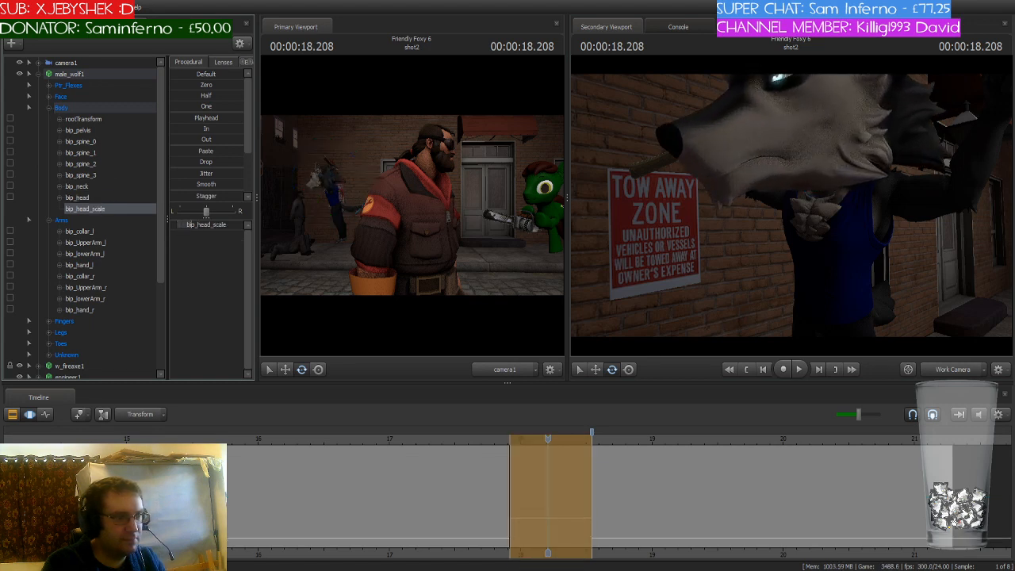
# Rotate the jaw bone downward to open the enlarged wolf's mouth wide
pyautogui.moveTo(730, 208); pyautogui.dragTo(792, 206)
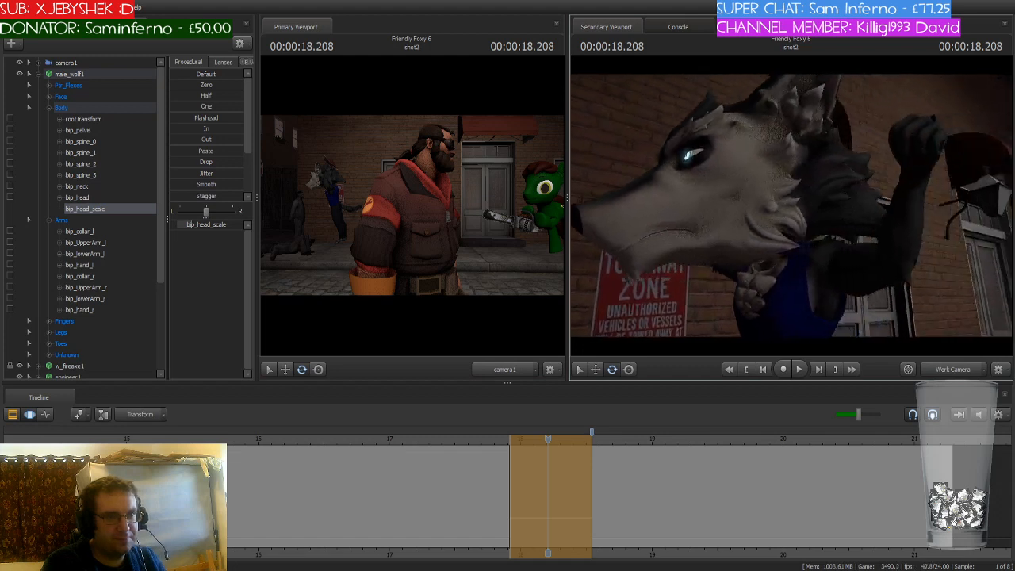
pyautogui.press('ctrl')
pyautogui.keyDown('ctrl'); pyautogui.click(710, 210); pyautogui.keyUp('ctrl')
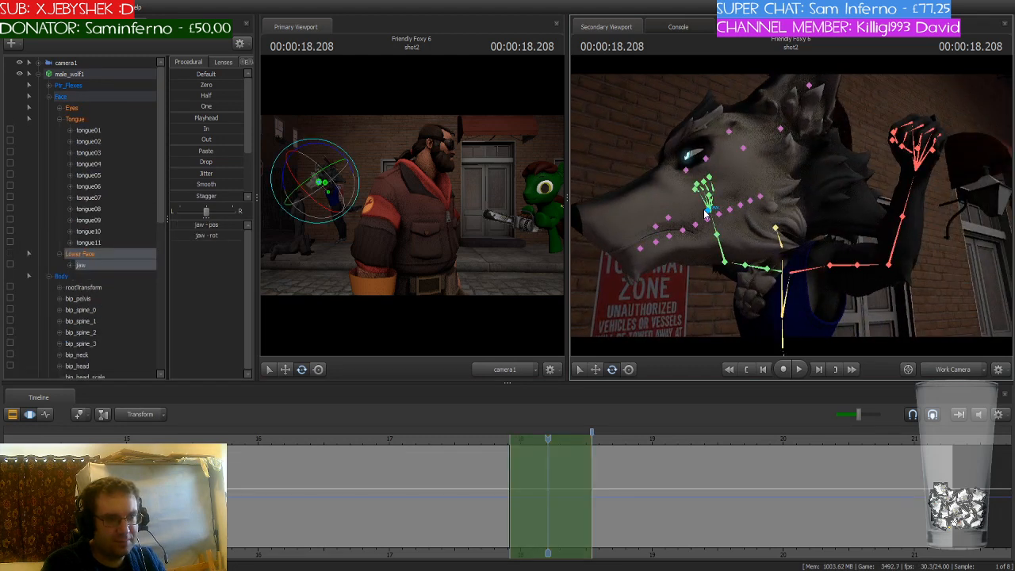
pyautogui.moveTo(723, 209); pyautogui.dragTo(729, 249)
# Apply the Jitter preset to bip_head over the selected range starting at frame 430, and play back the wolf's shaking reaction
pyautogui.moveTo(548, 439); pyautogui.dragTo(510, 449)
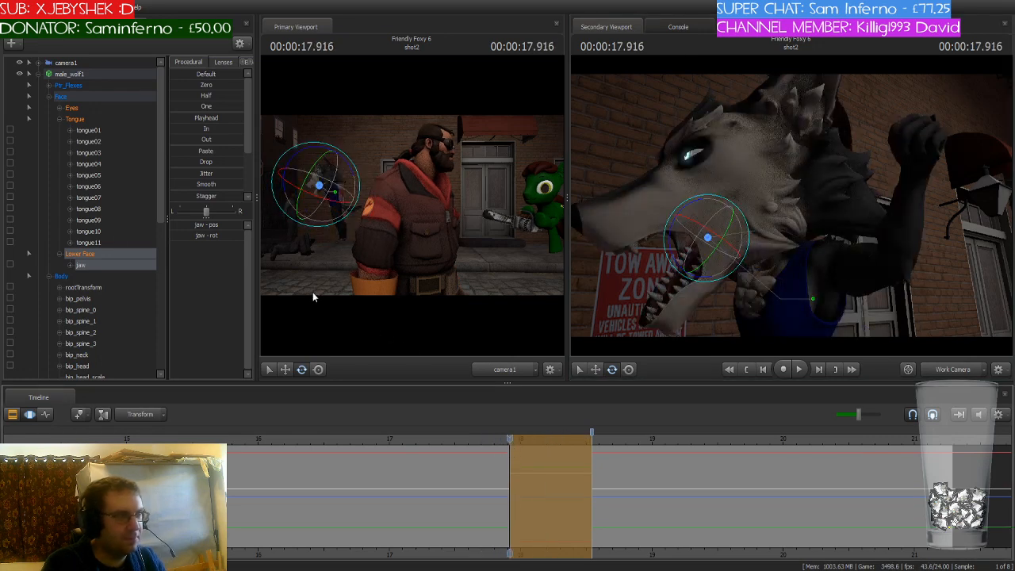
pyautogui.scroll(-2, 115, 280)
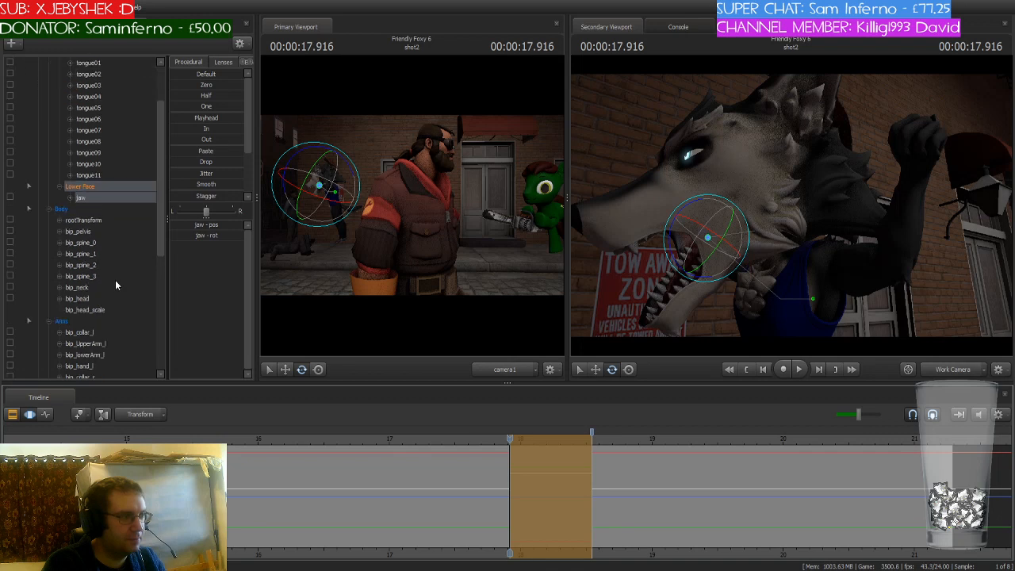
pyautogui.click(100, 298)
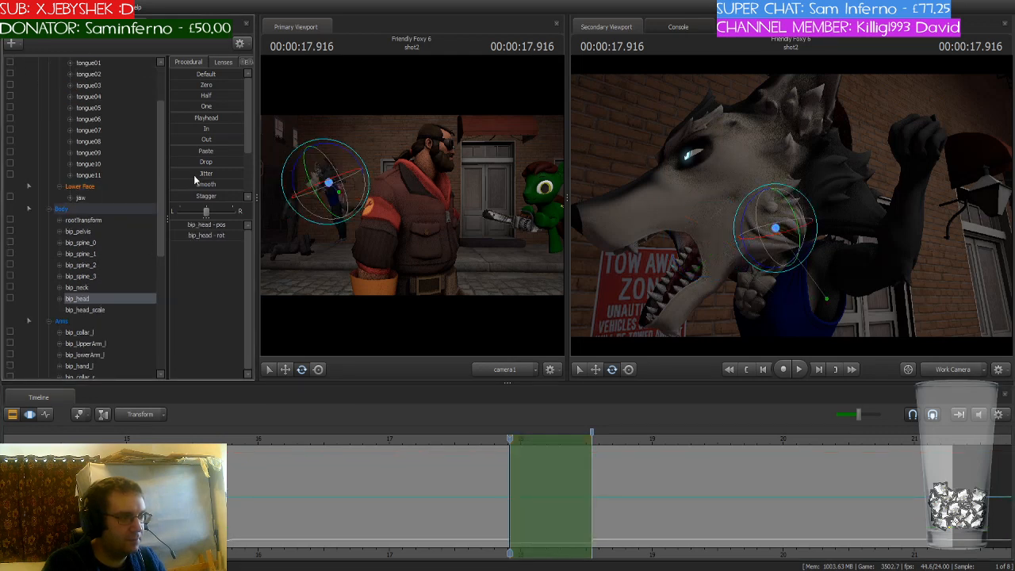
pyautogui.moveTo(195, 176); pyautogui.dragTo(220, 173)
pyautogui.press('Return')
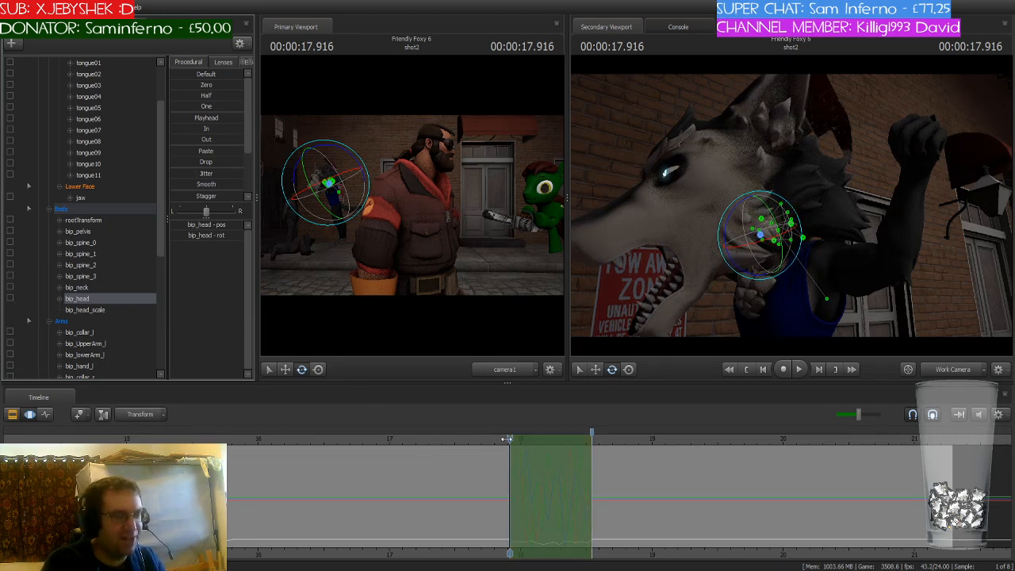
pyautogui.moveTo(507, 438); pyautogui.dragTo(165, 438)
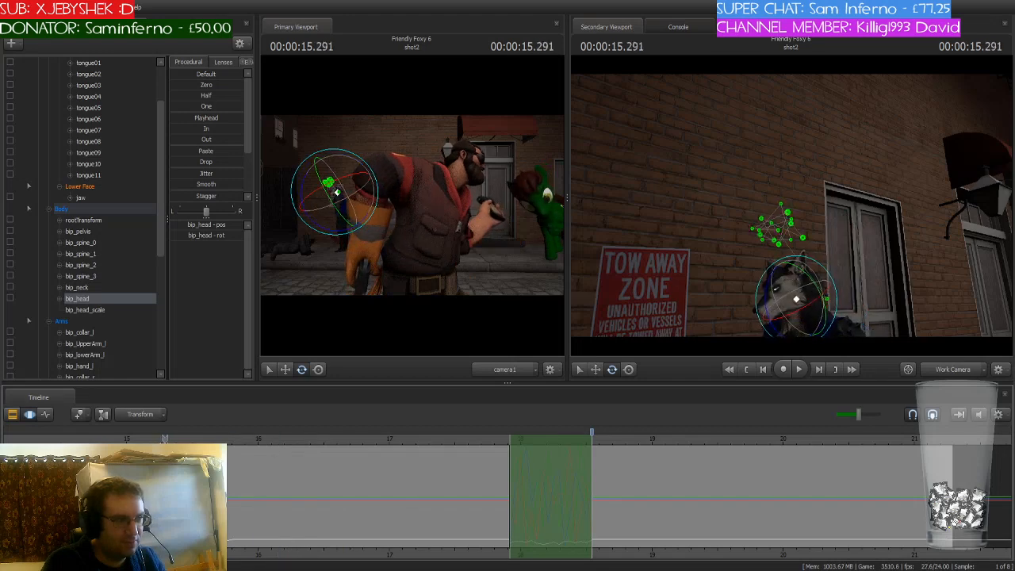
pyautogui.press('space')
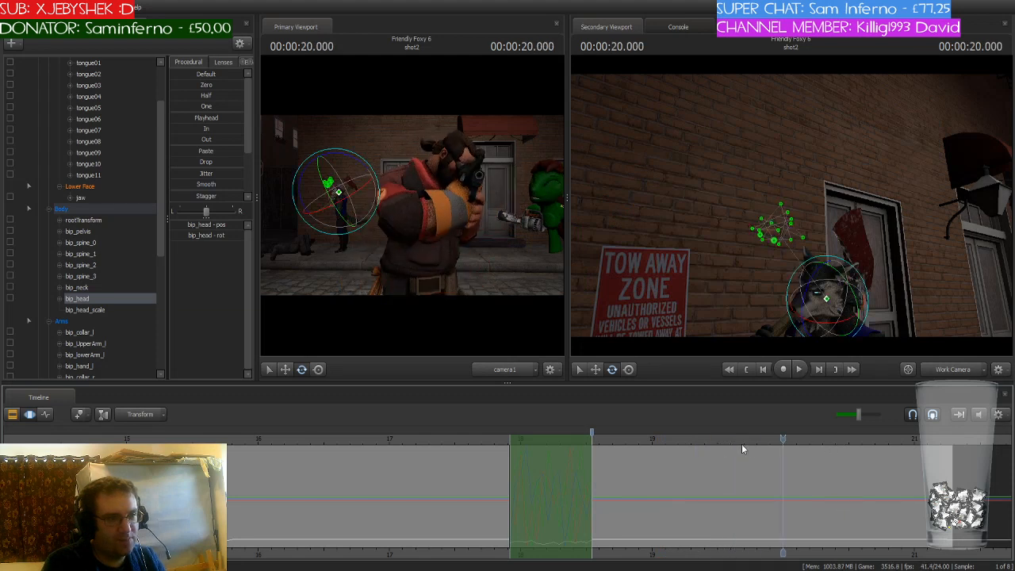
# Try keying bip_head in the Graph Editor at frames 430 and 445, undoing each key
pyautogui.click(46, 416)
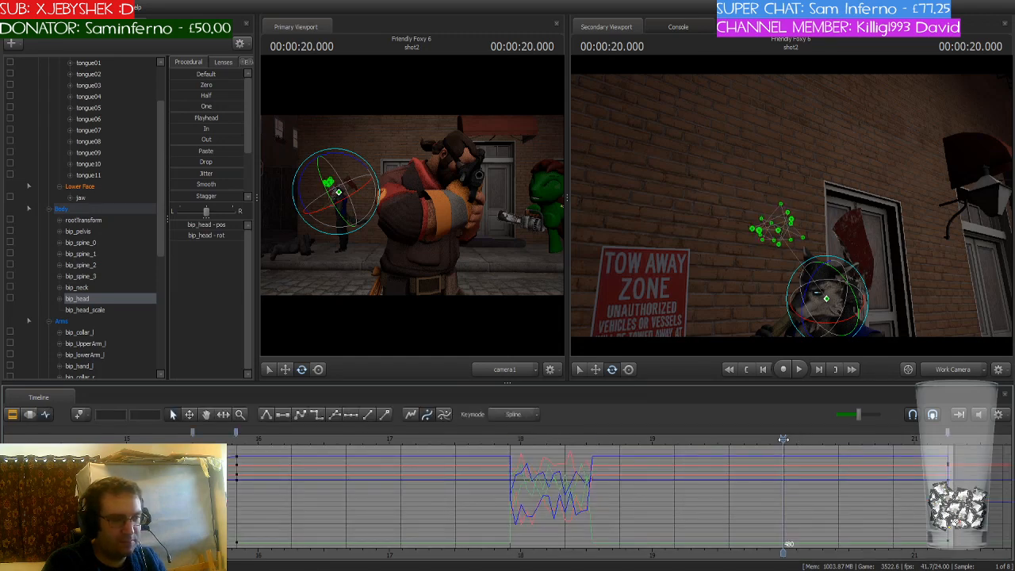
pyautogui.moveTo(784, 439); pyautogui.dragTo(509, 439)
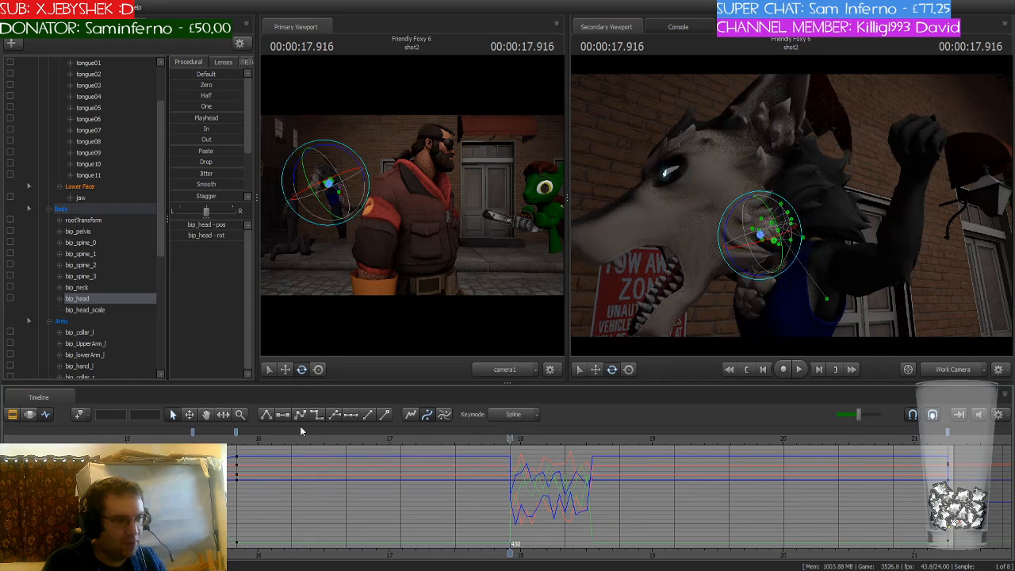
pyautogui.click(80, 414)
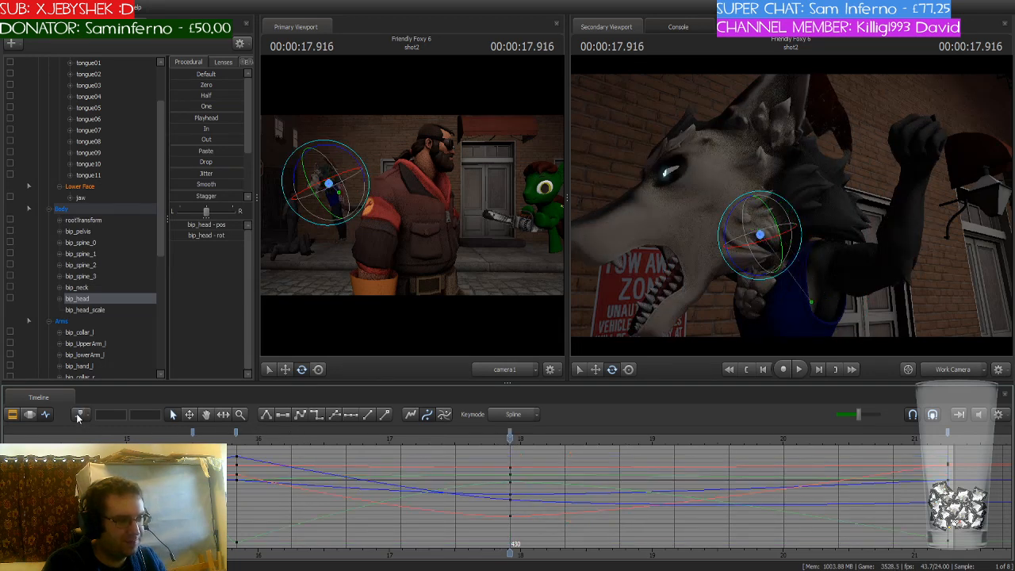
pyautogui.hotkey('ctrl', 'z')
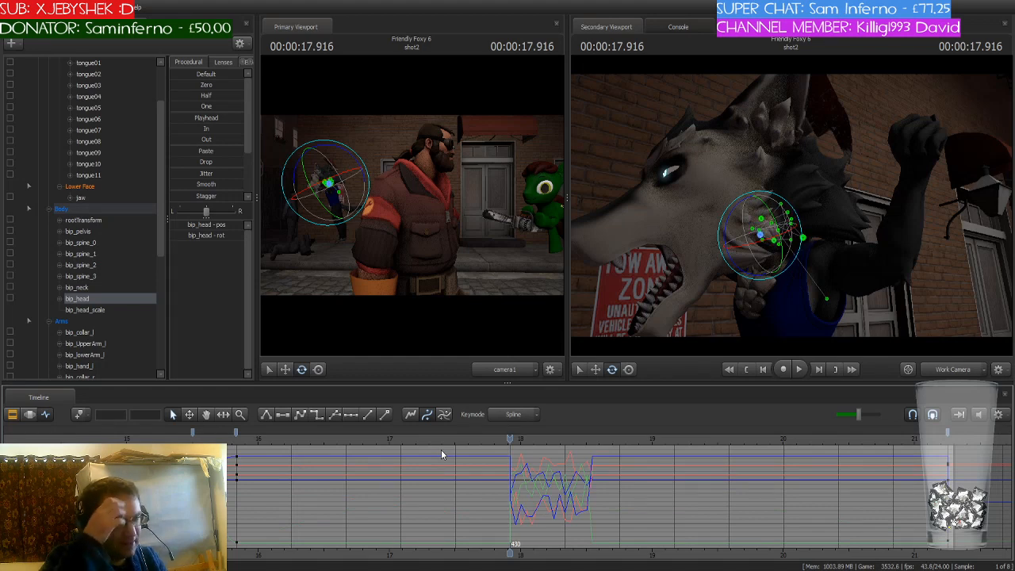
pyautogui.moveTo(510, 439); pyautogui.dragTo(592, 441)
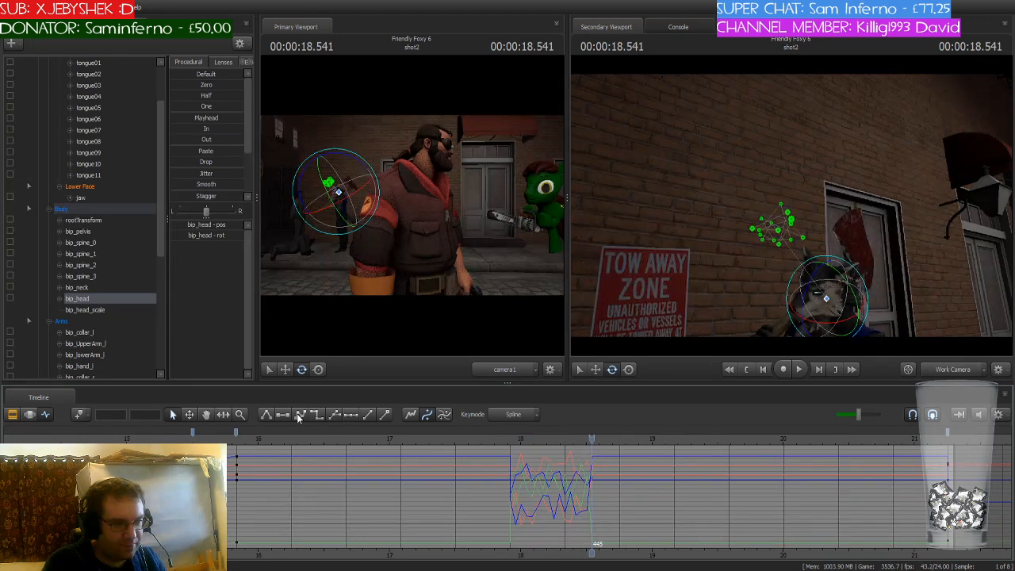
pyautogui.click(78, 418)
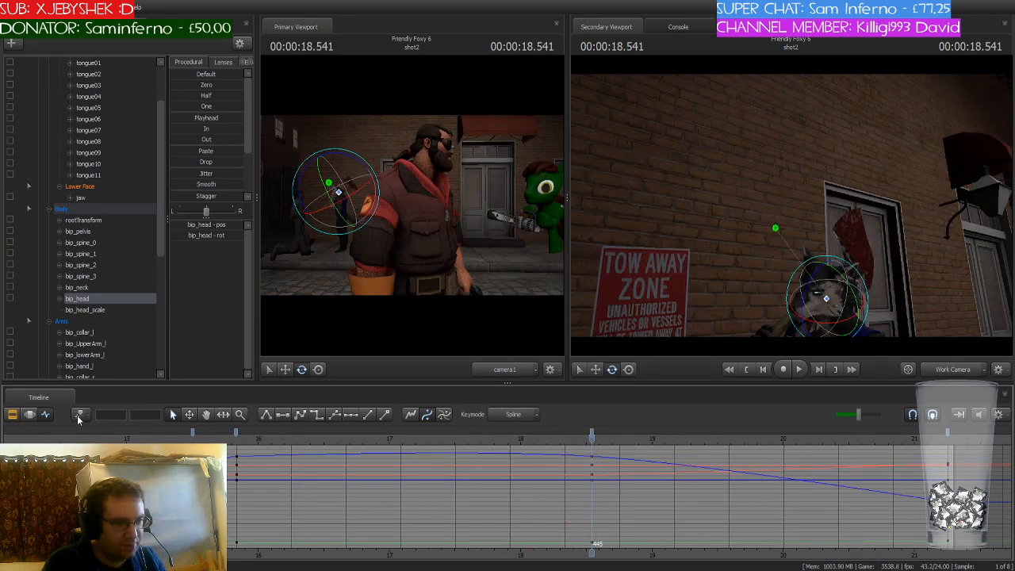
pyautogui.moveTo(590, 449); pyautogui.dragTo(512, 455)
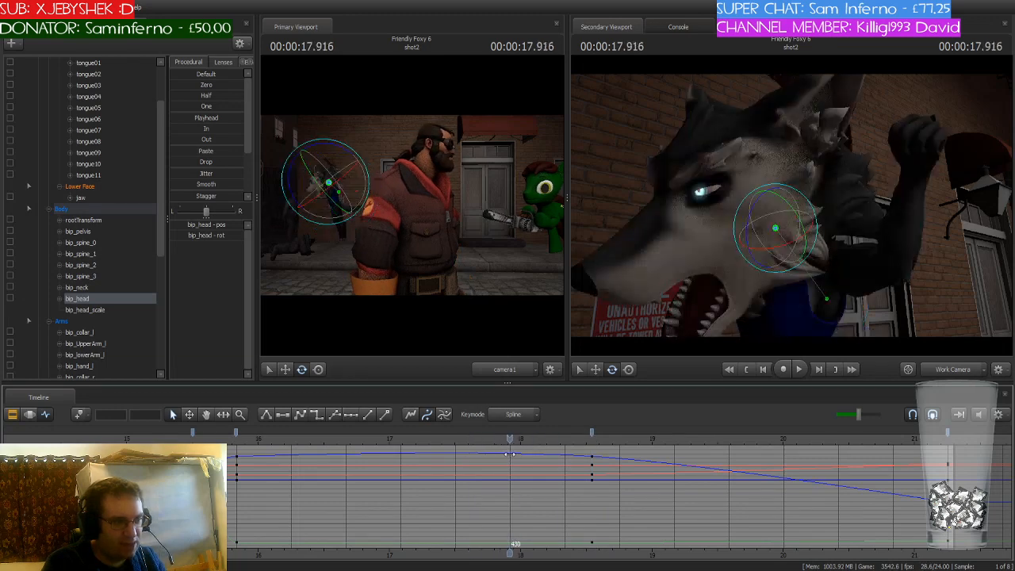
pyautogui.hotkey('ctrl', 'z')
pyautogui.hotkey('ctrl', 'z')
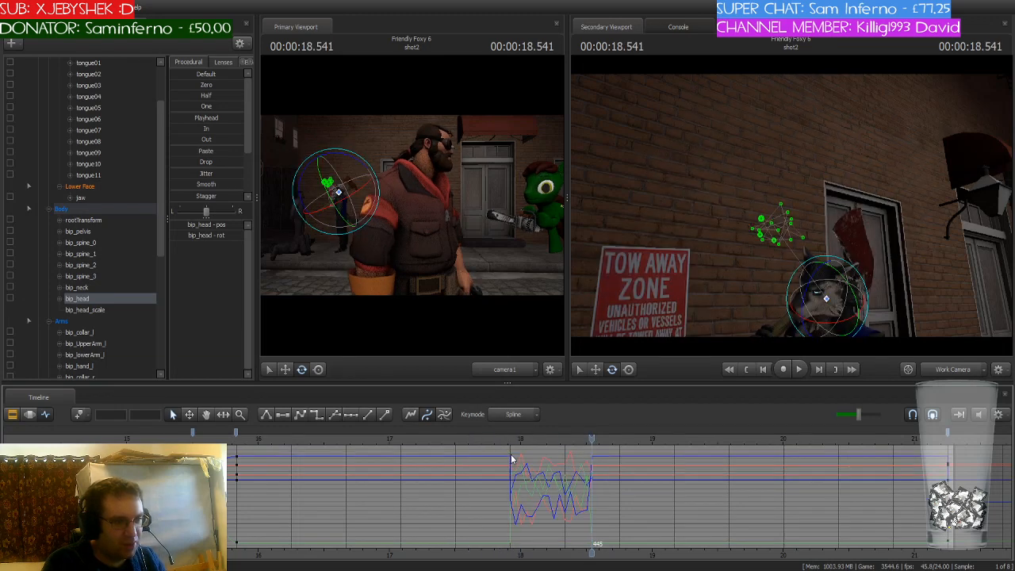
# Try keying all of male_wolf1's controls at frame 430 in the Graph Editor with Stepped keys, and undo it
pyautogui.scroll(3, 128, 123)
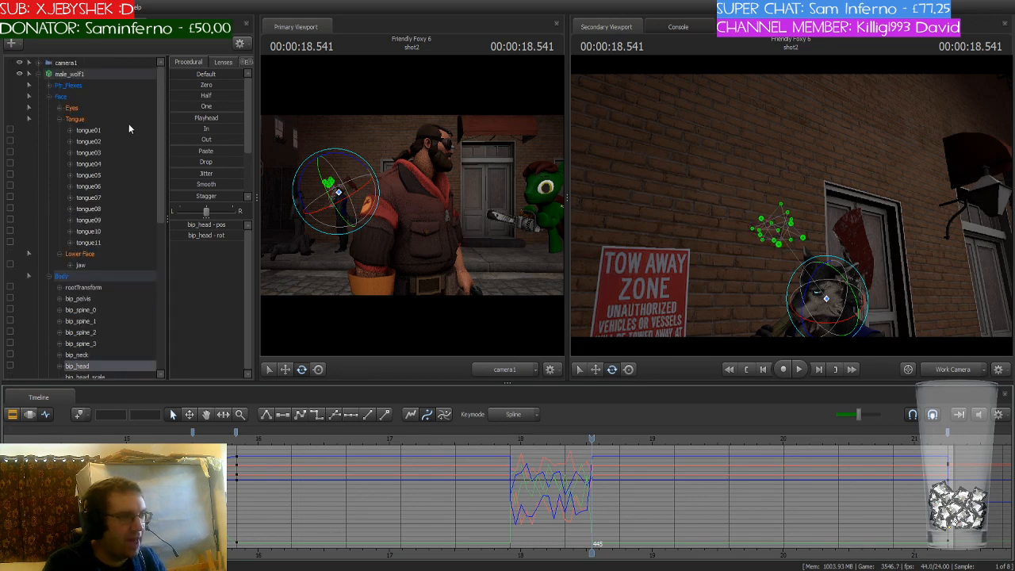
pyautogui.click(85, 74)
pyautogui.scroll(-3, 157, 219)
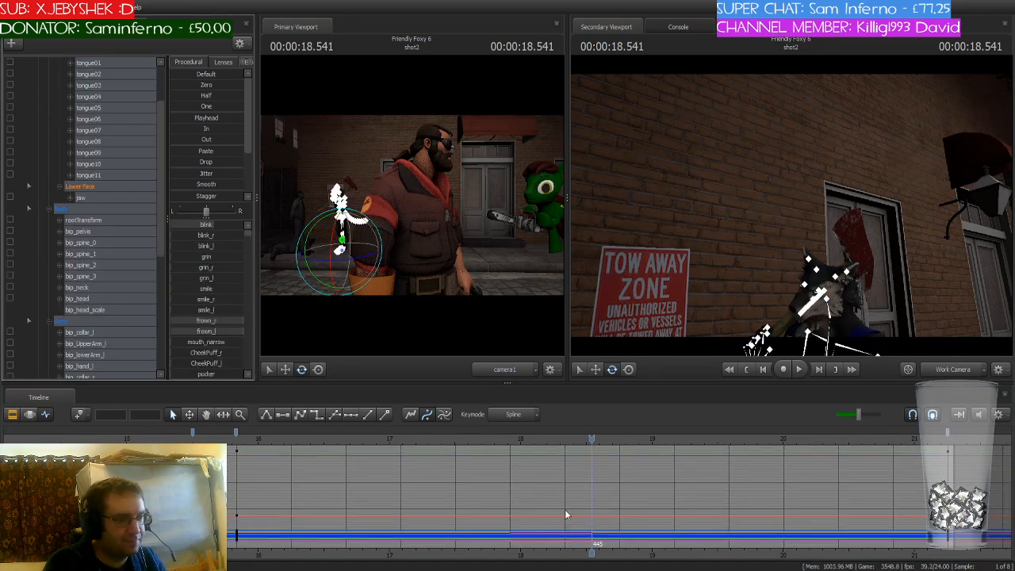
pyautogui.moveTo(591, 437); pyautogui.dragTo(508, 438)
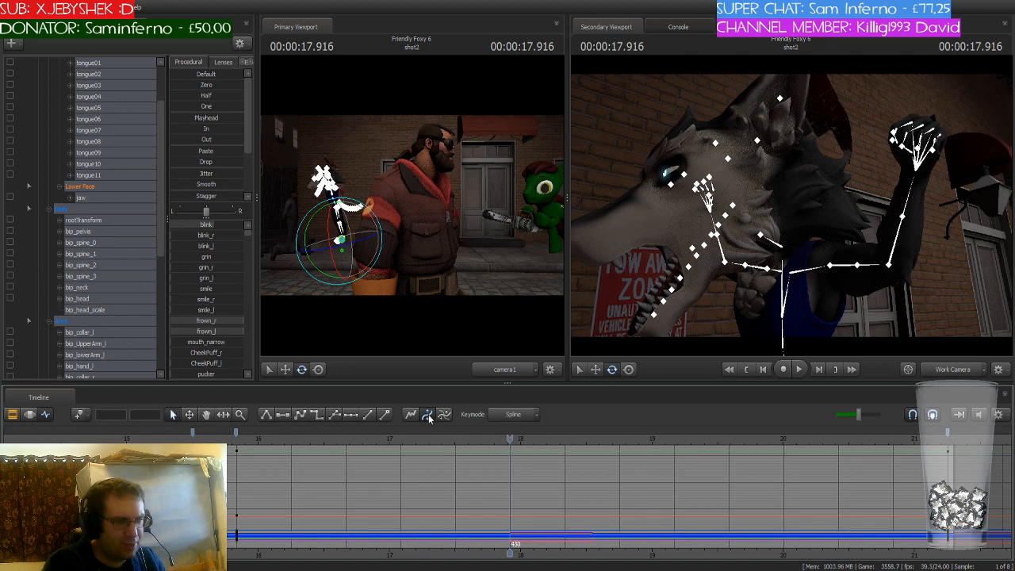
pyautogui.click(518, 458)
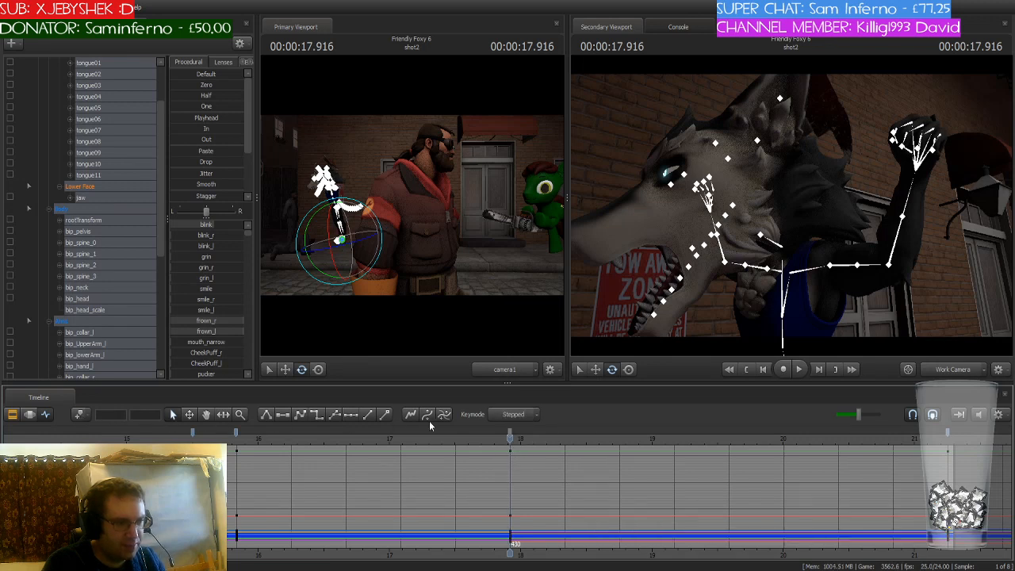
pyautogui.moveTo(510, 432); pyautogui.dragTo(587, 445)
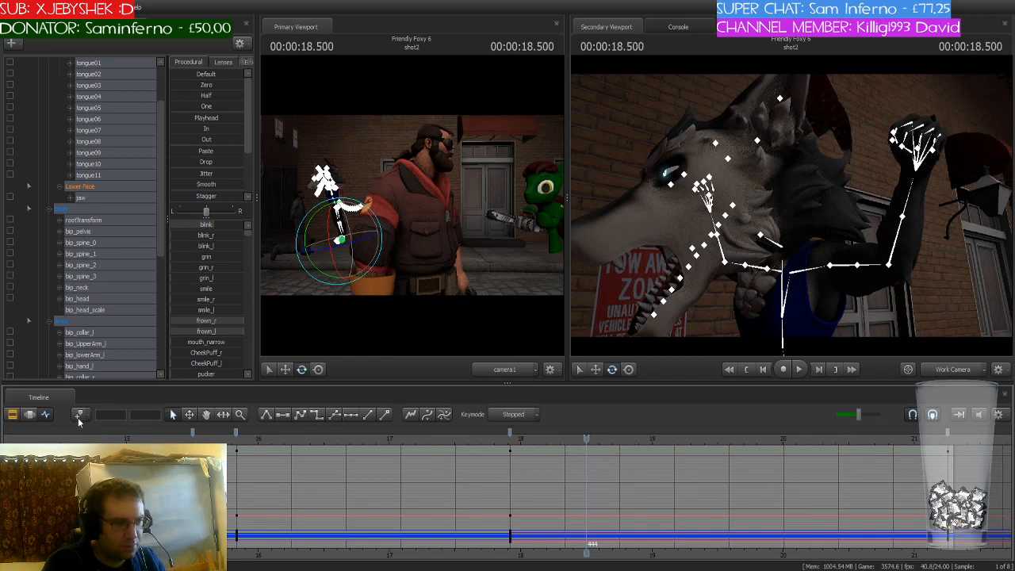
pyautogui.moveTo(586, 444)
pyautogui.mouseDown()
pyautogui.moveTo(543, 444)
pyautogui.moveTo(576, 445)
pyautogui.mouseUp()
pyautogui.hotkey('ctrl', 'z')
pyautogui.hotkey('ctrl', 'z')
pyautogui.hotkey('ctrl', 'z')
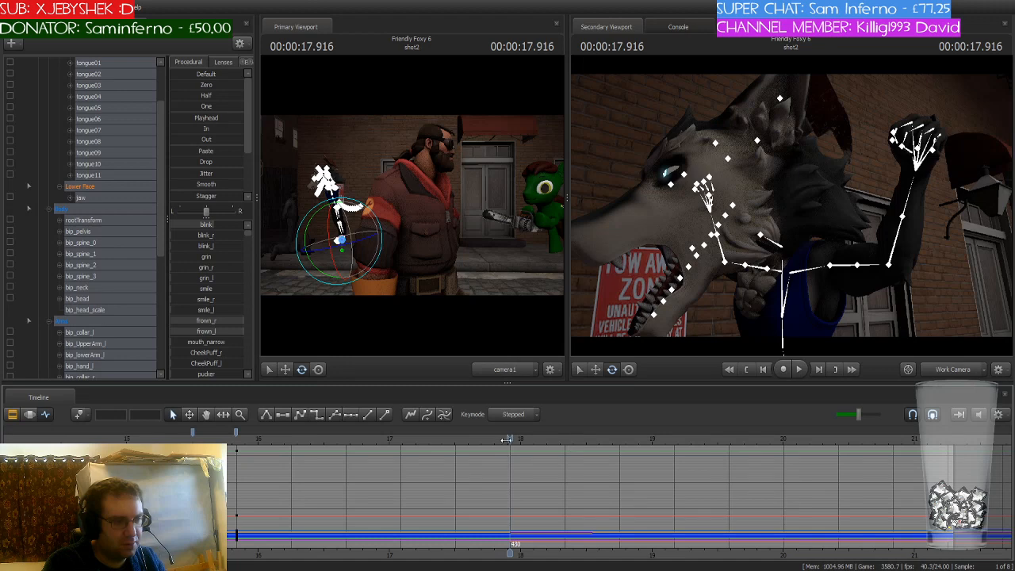
# Collapse and deselect male_wolf1, and play shot2 from its first frame through the cut into shot3
pyautogui.moveTo(507, 441); pyautogui.dragTo(717, 445)
pyautogui.scroll(-2, 609, 493)
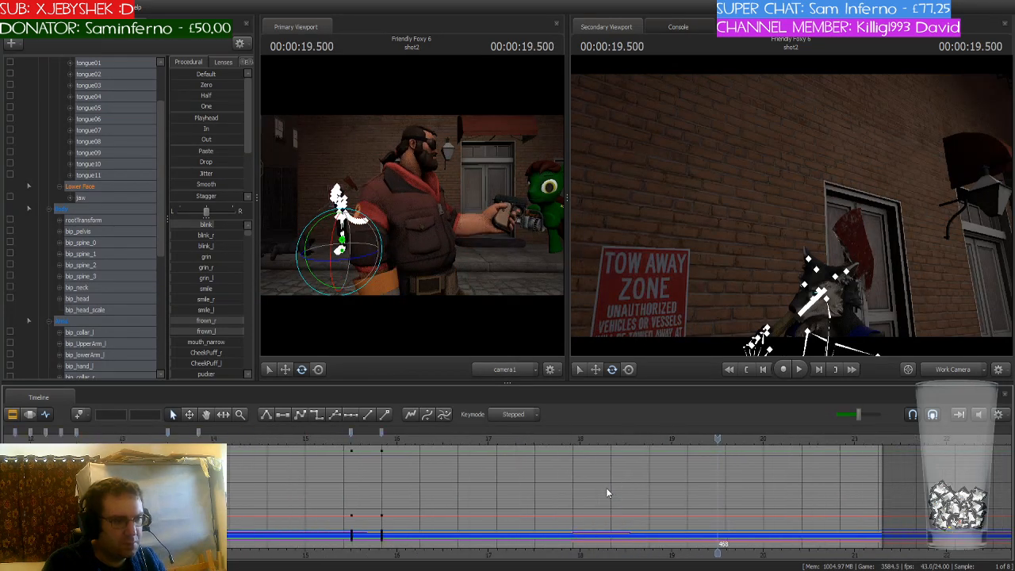
pyautogui.scroll(-5, 606, 488)
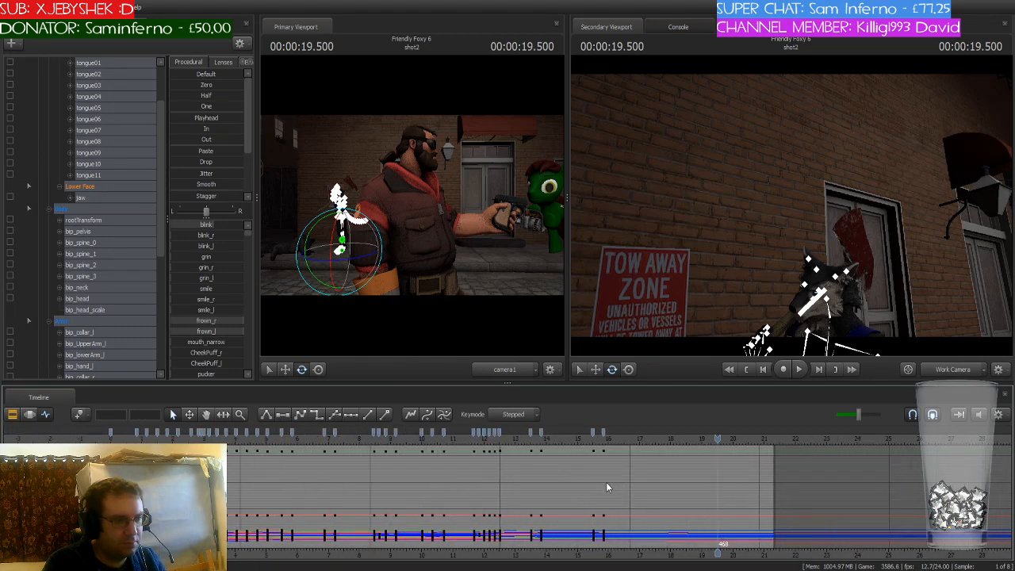
pyautogui.scroll(-2, 606, 483)
pyautogui.press('Home')
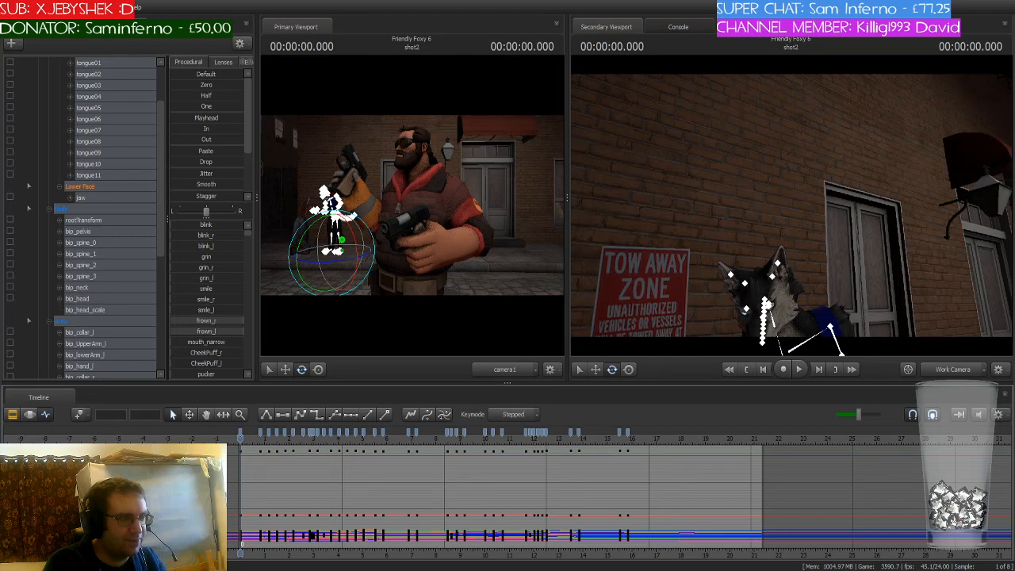
pyautogui.scroll(3, 112, 129)
pyautogui.click(36, 74)
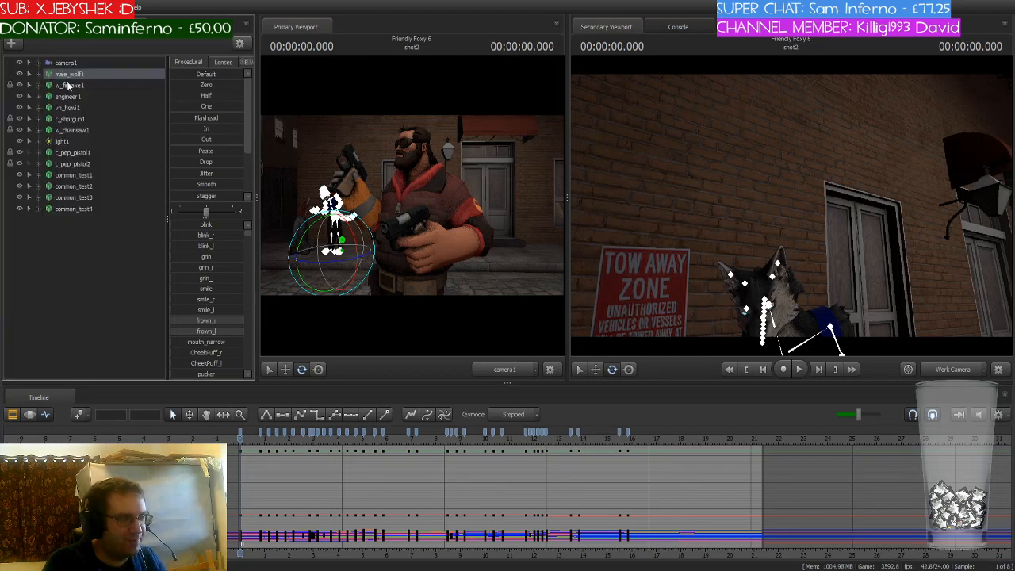
pyautogui.click(70, 299)
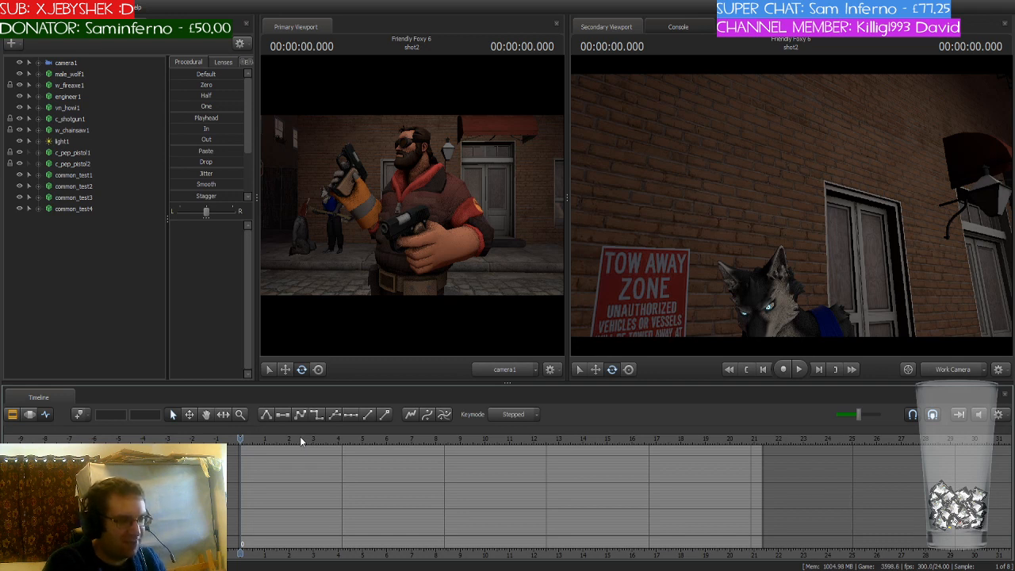
pyautogui.press('space')
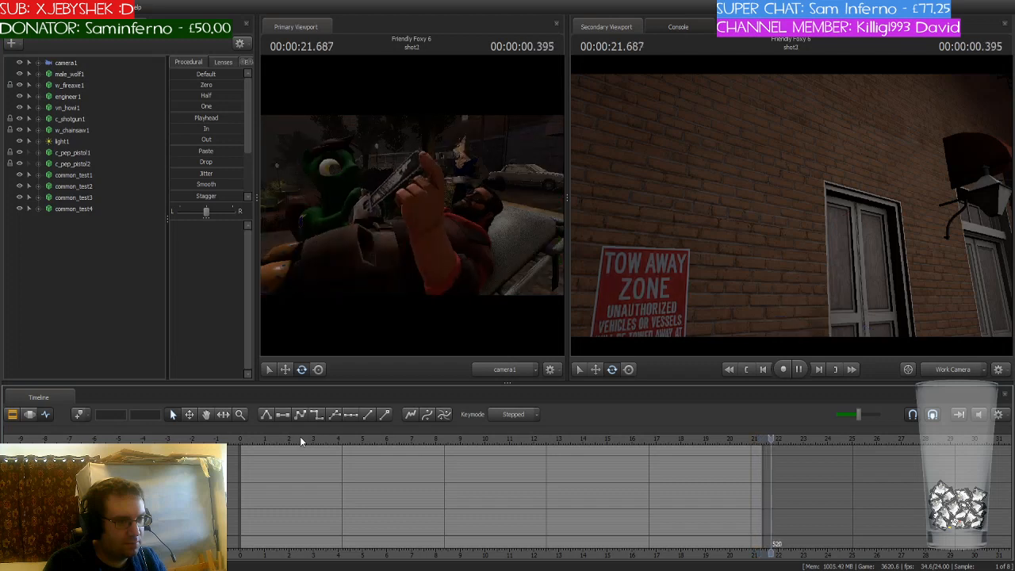
pyautogui.press('space')
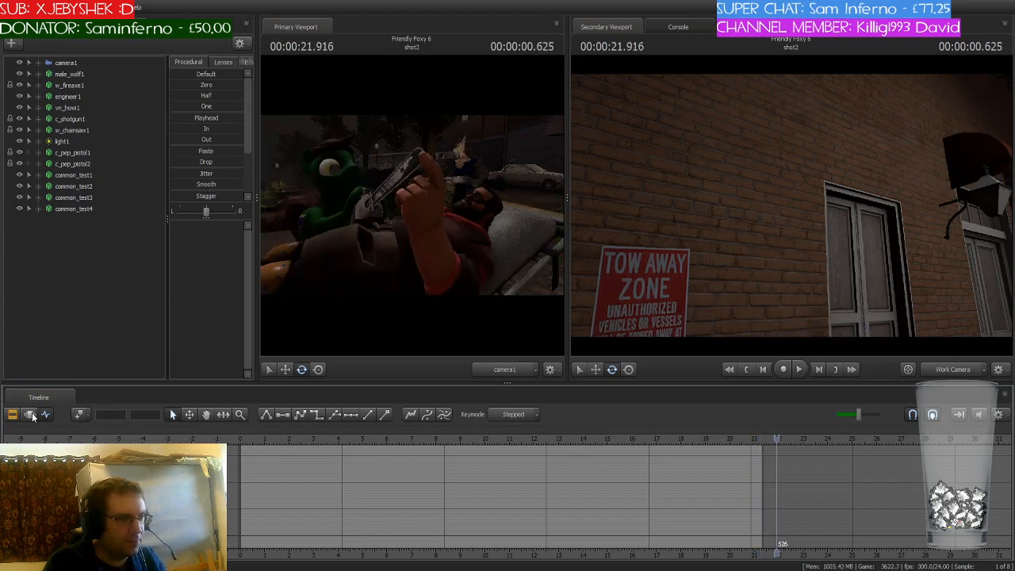
# Replace male_wolf1's pose on shot2's final frame at 21.250 with the pose from 21.166 using the Playhead preset
pyautogui.click(84, 77)
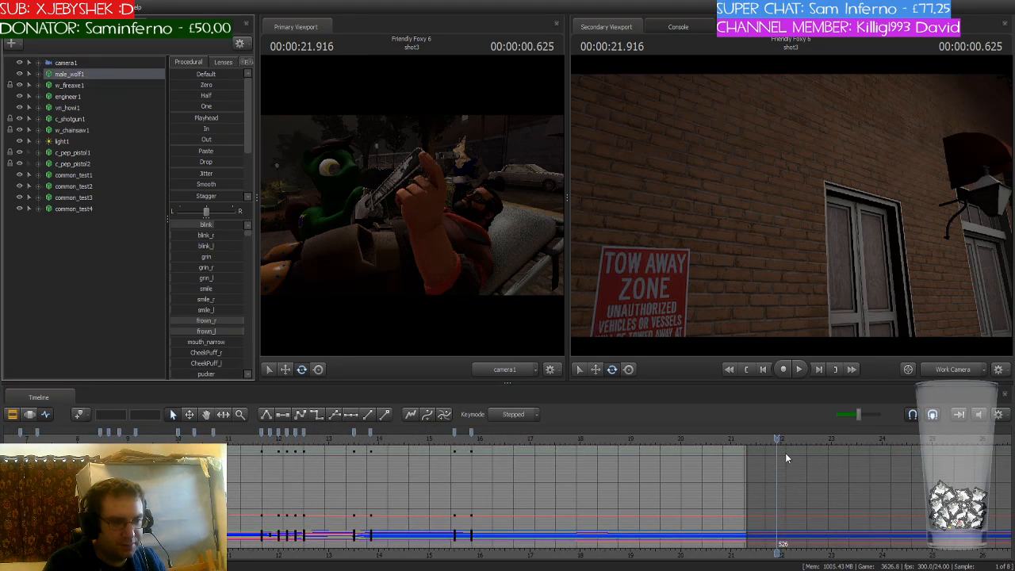
pyautogui.moveTo(782, 441); pyautogui.dragTo(744, 449)
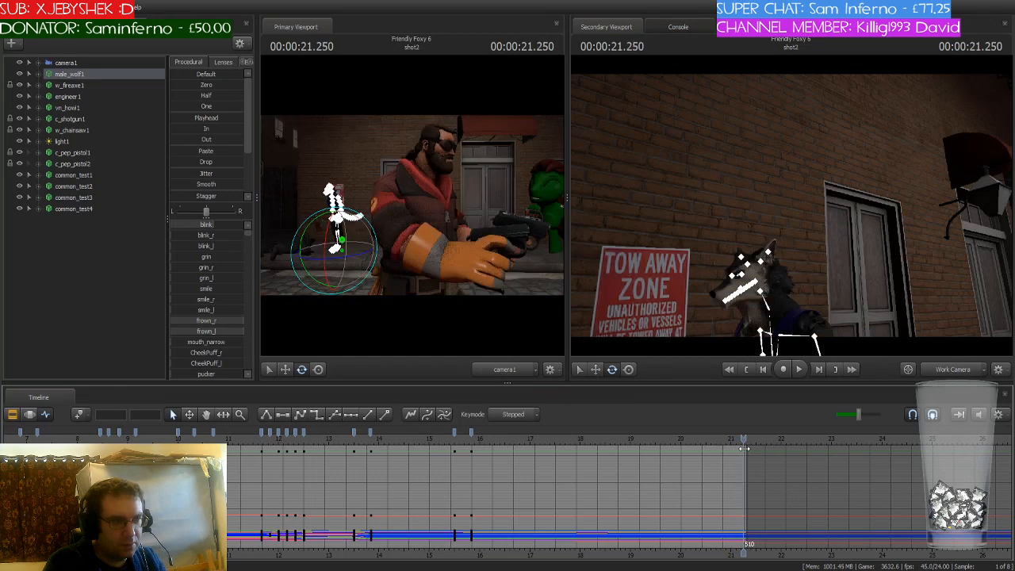
pyautogui.click(30, 414)
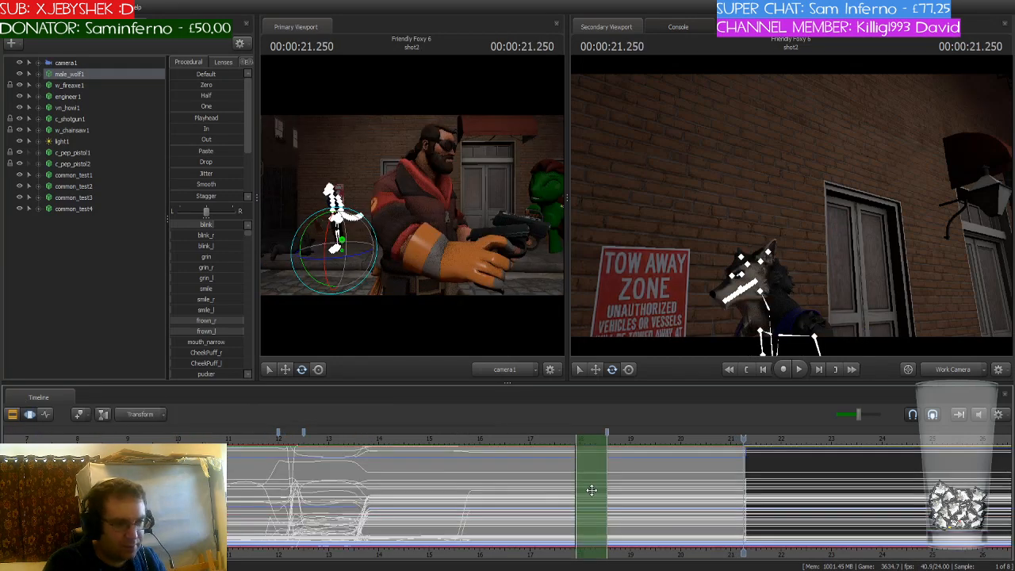
pyautogui.scroll(10, 751, 473)
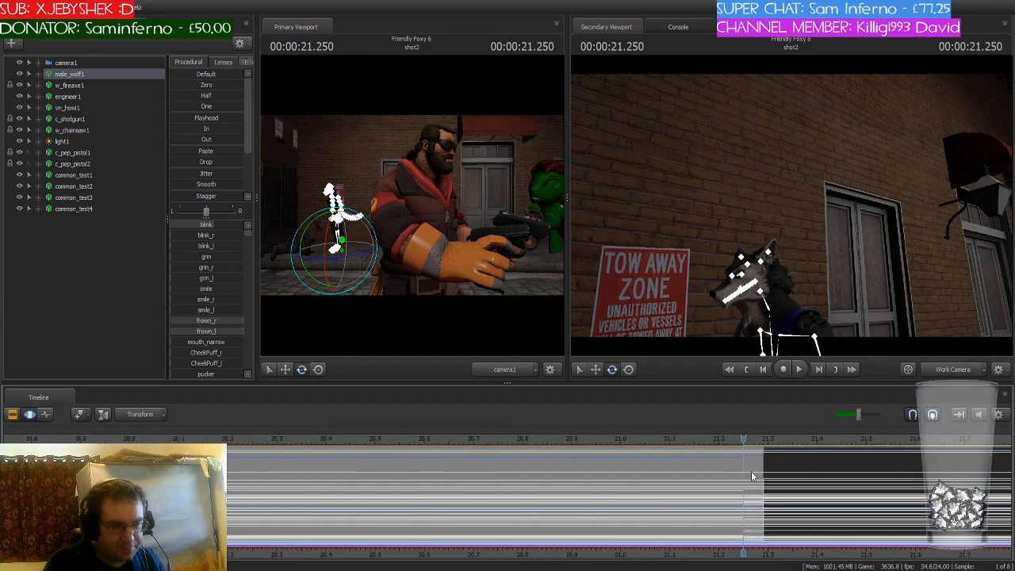
pyautogui.moveTo(744, 469); pyautogui.dragTo(678, 438)
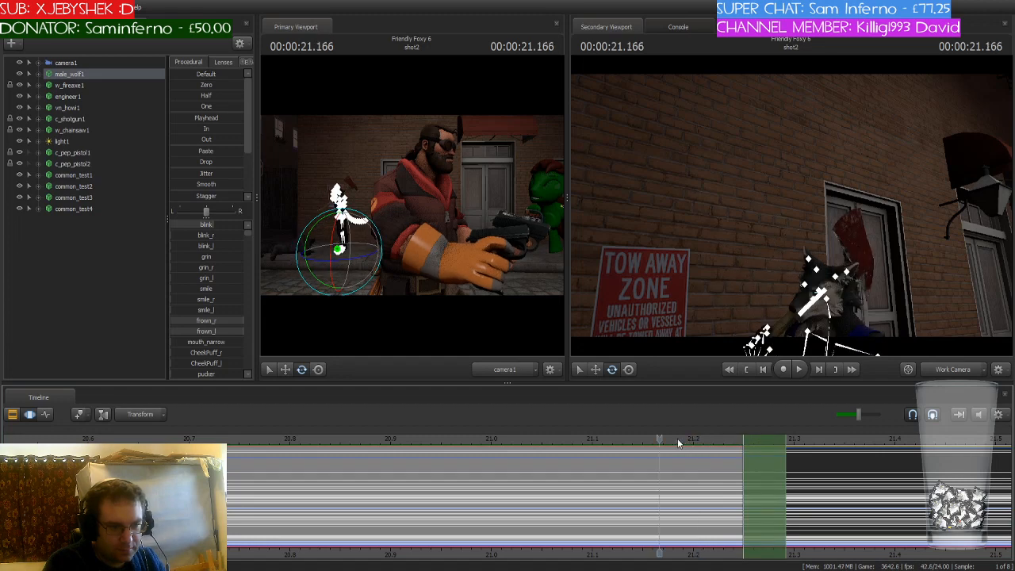
pyautogui.click(196, 117)
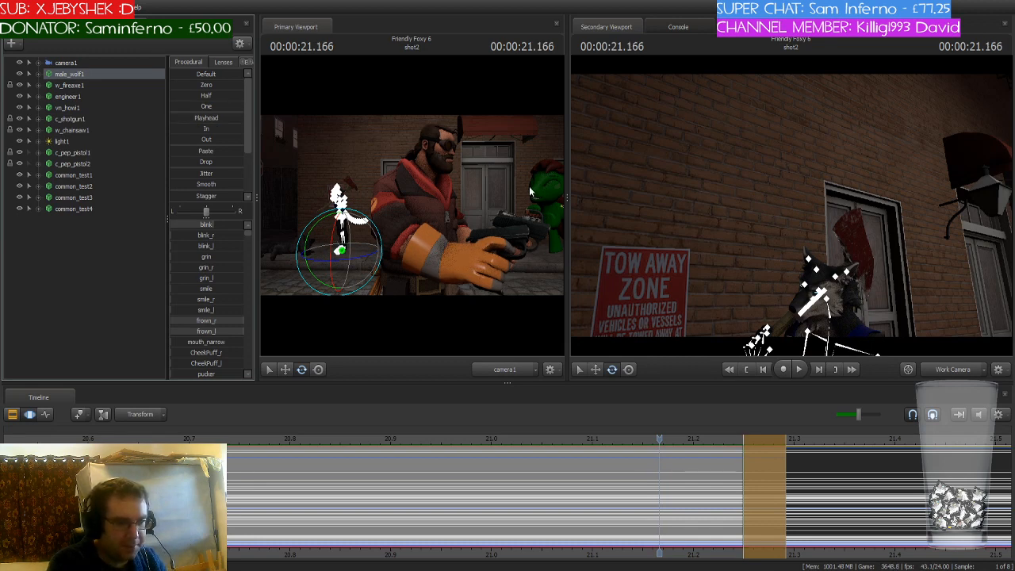
pyautogui.scroll(-6, 604, 491)
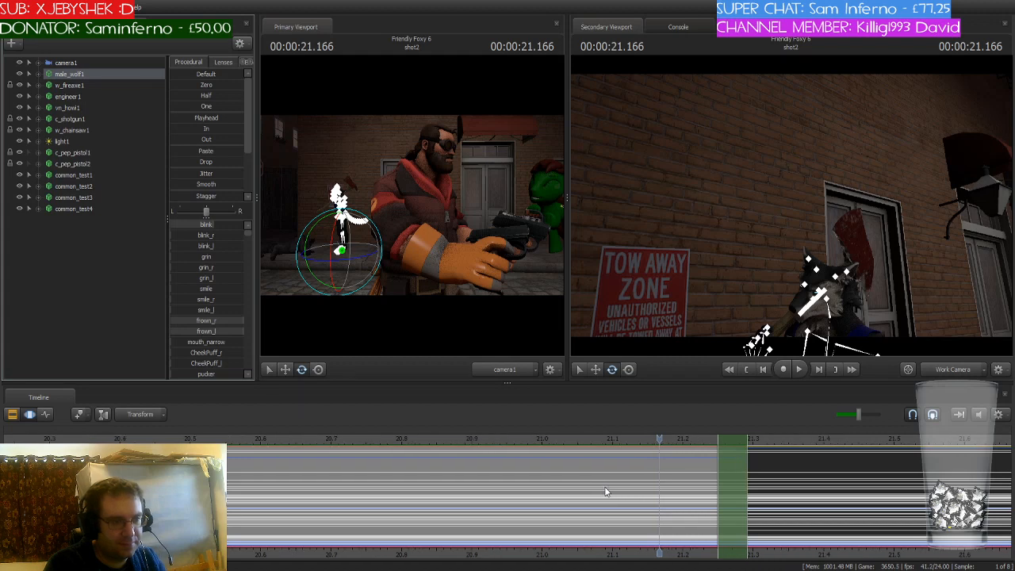
pyautogui.scroll(-3, 605, 486)
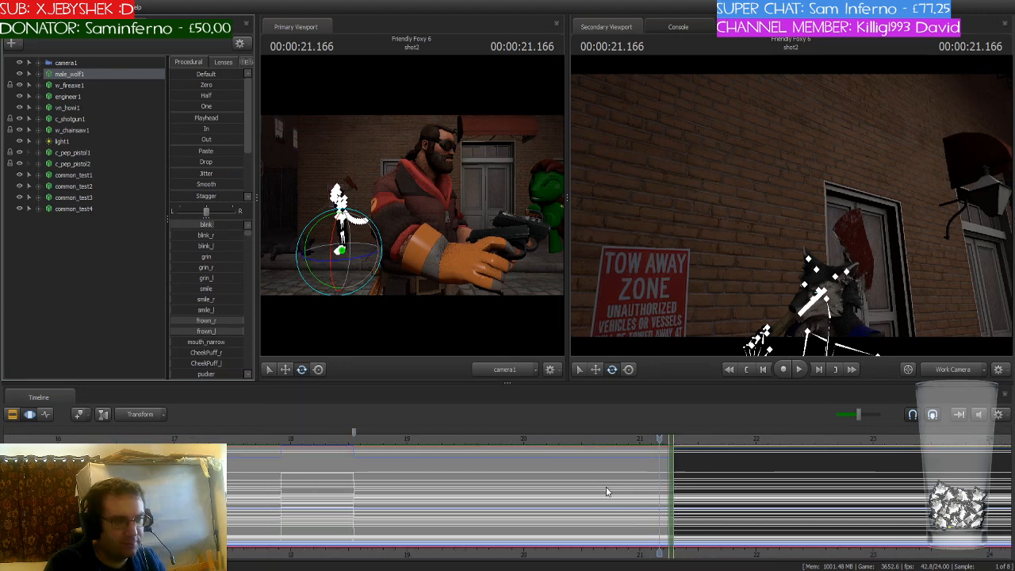
# Show male_wolf1's keyframes in the Graph Editor and return to shot2's first frame
pyautogui.click(395, 442)
pyautogui.moveTo(394, 442); pyautogui.dragTo(291, 442)
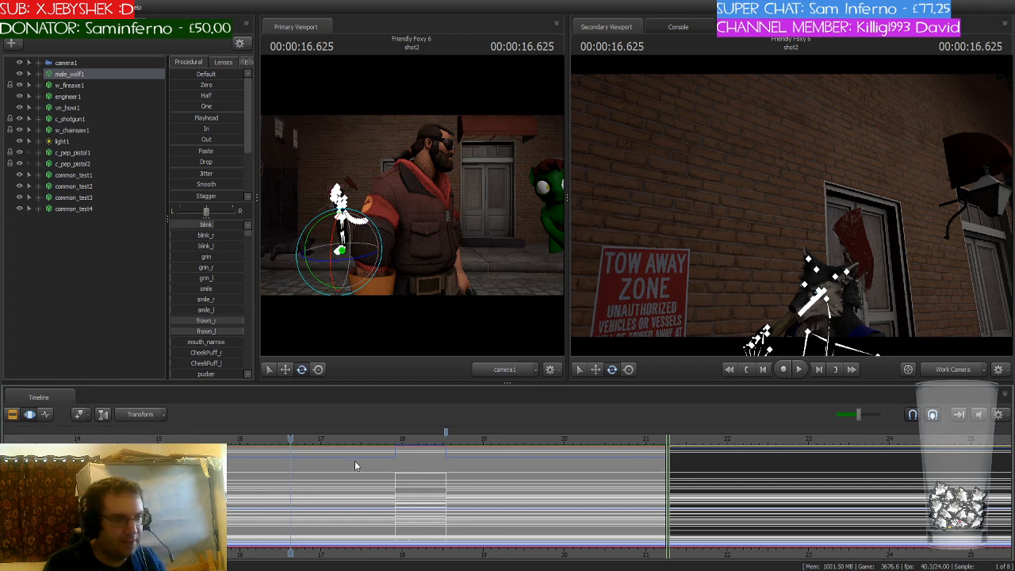
pyautogui.scroll(-2, 355, 460)
pyautogui.scroll(-4, 356, 461)
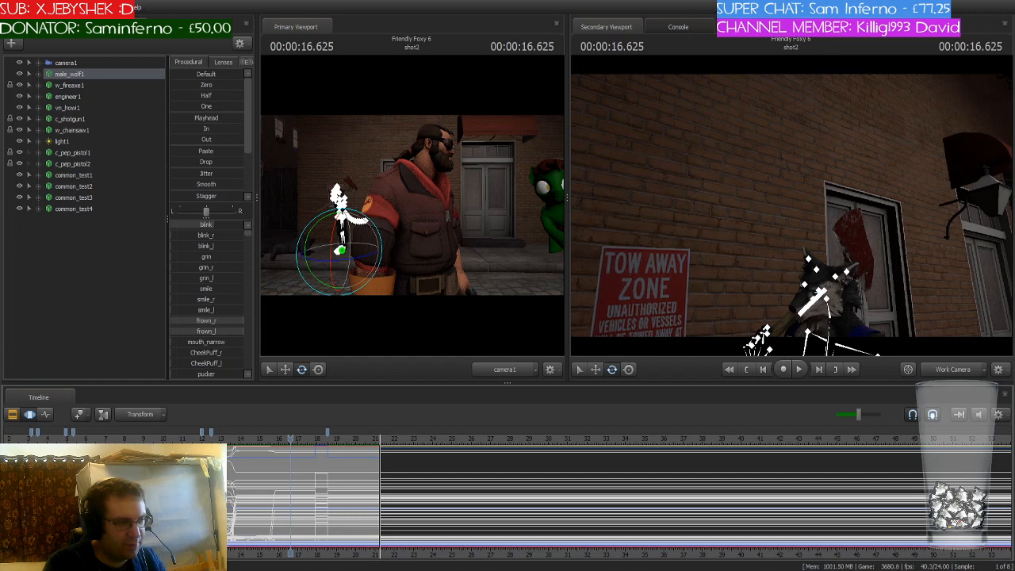
pyautogui.moveTo(187, 548); pyautogui.dragTo(420, 548, button='middle')
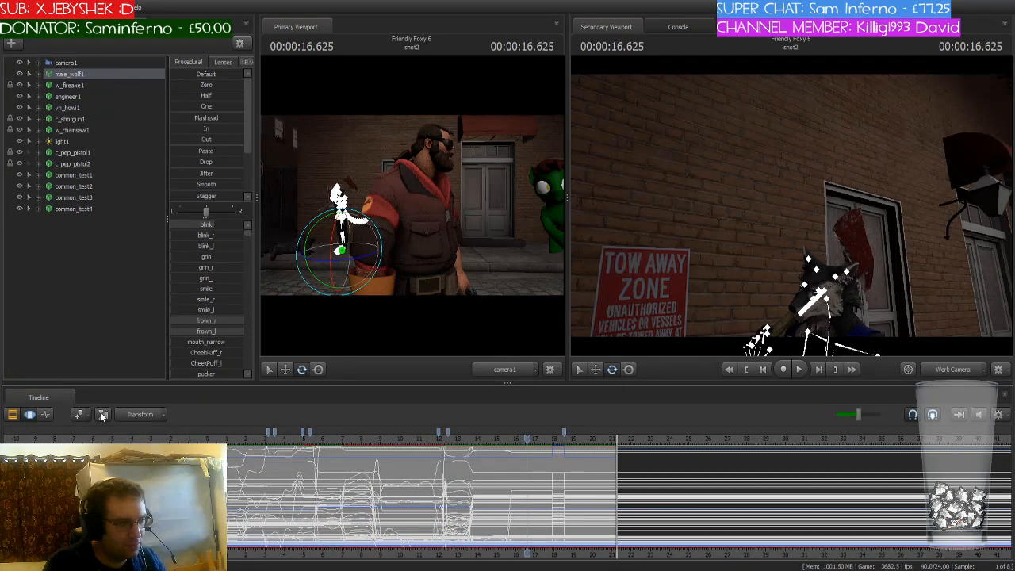
pyautogui.click(48, 414)
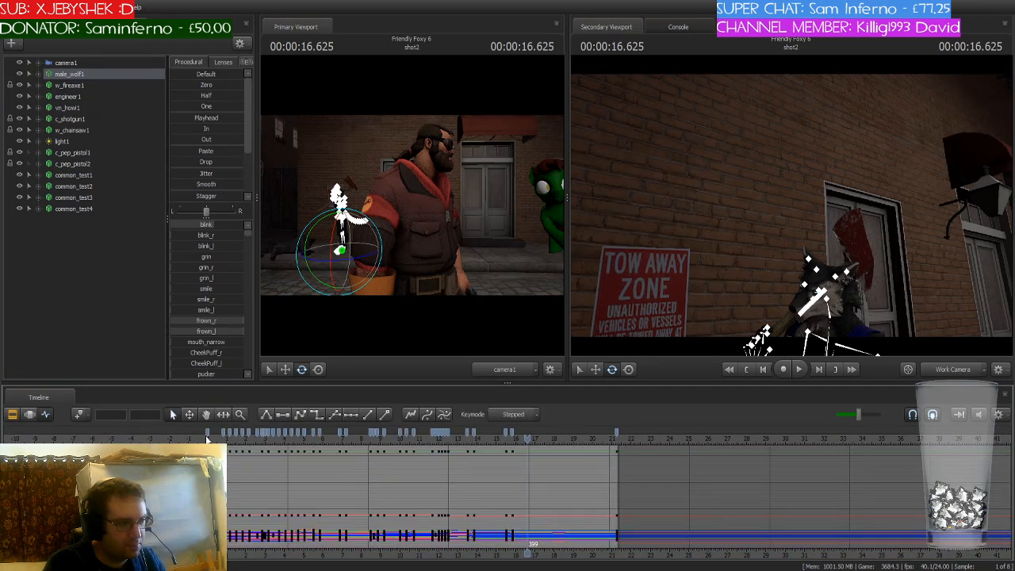
pyautogui.scroll(3, 527, 484)
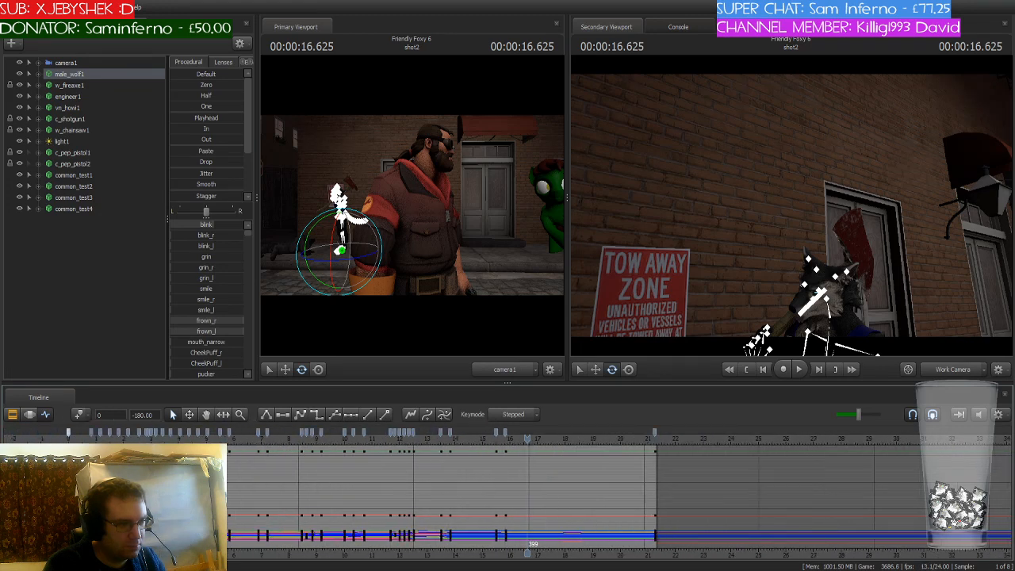
pyautogui.scroll(-1, 531, 437)
pyautogui.moveTo(528, 438); pyautogui.dragTo(165, 438)
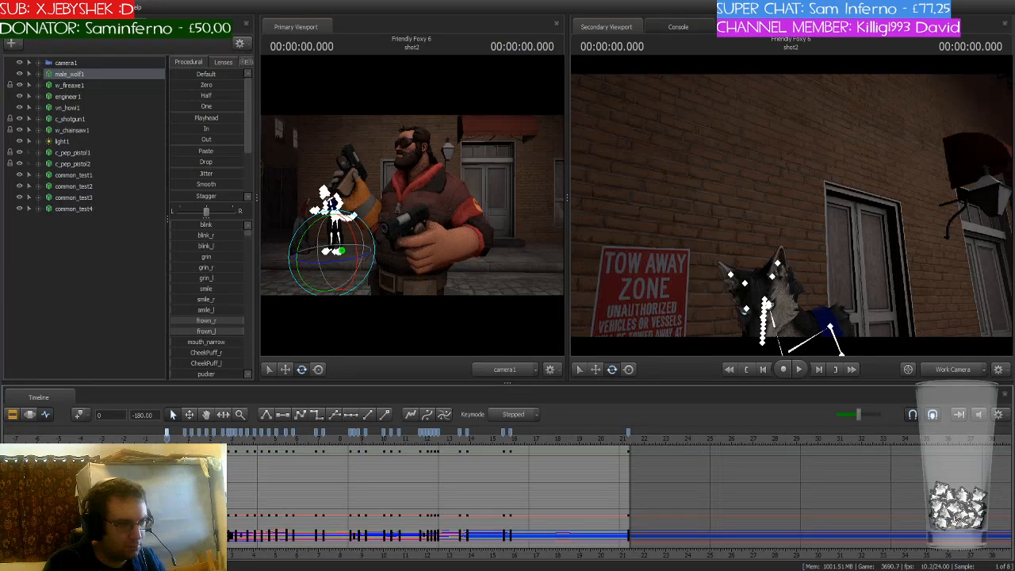
pyautogui.scroll(10, 167, 438)
pyautogui.scroll(3, 166, 438)
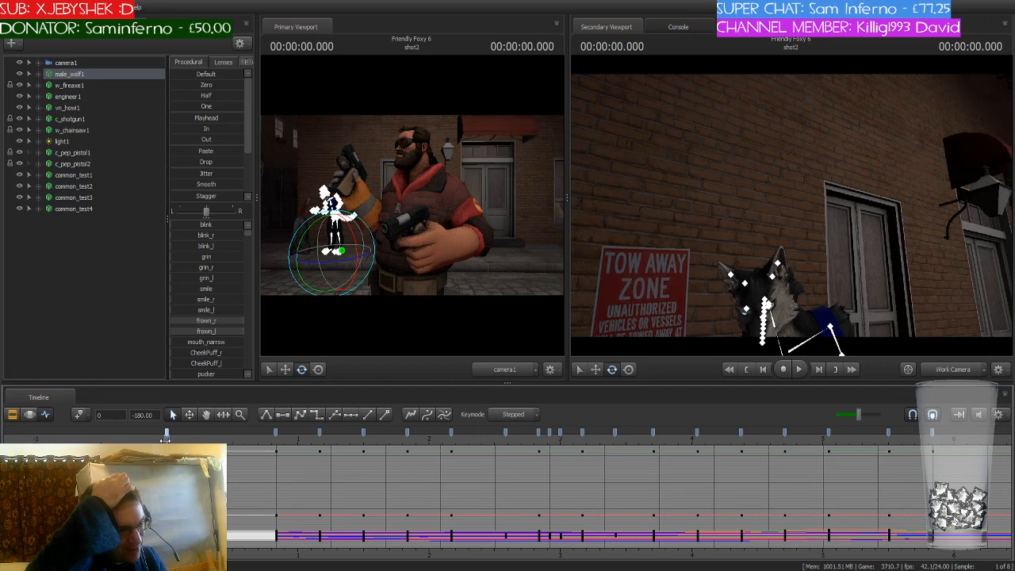
# Inspect common_test1's keyframe at frame 36 and scrub shot2 from its start to 1.833
pyautogui.click(105, 175)
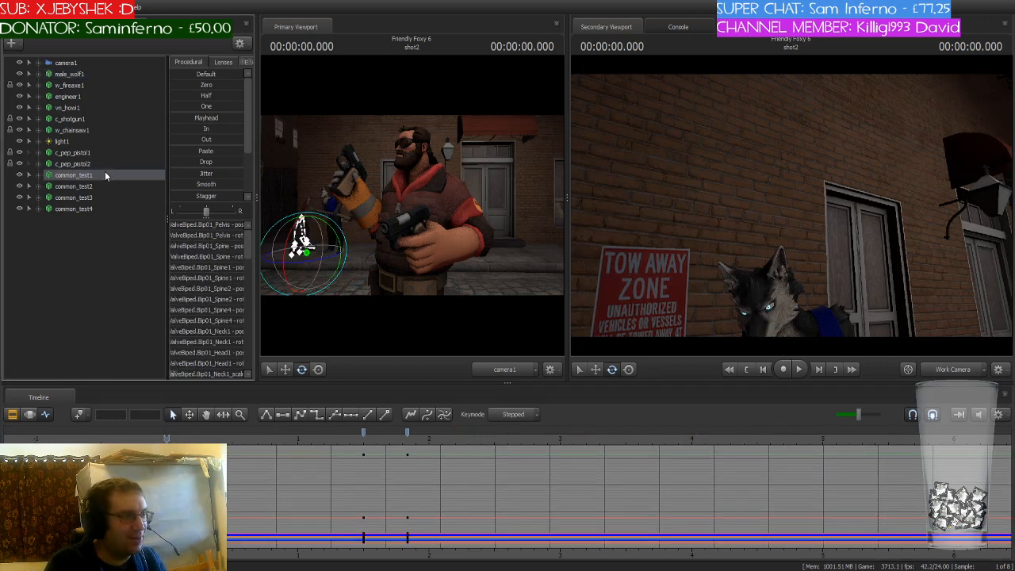
pyautogui.click(364, 432)
pyautogui.click(301, 416)
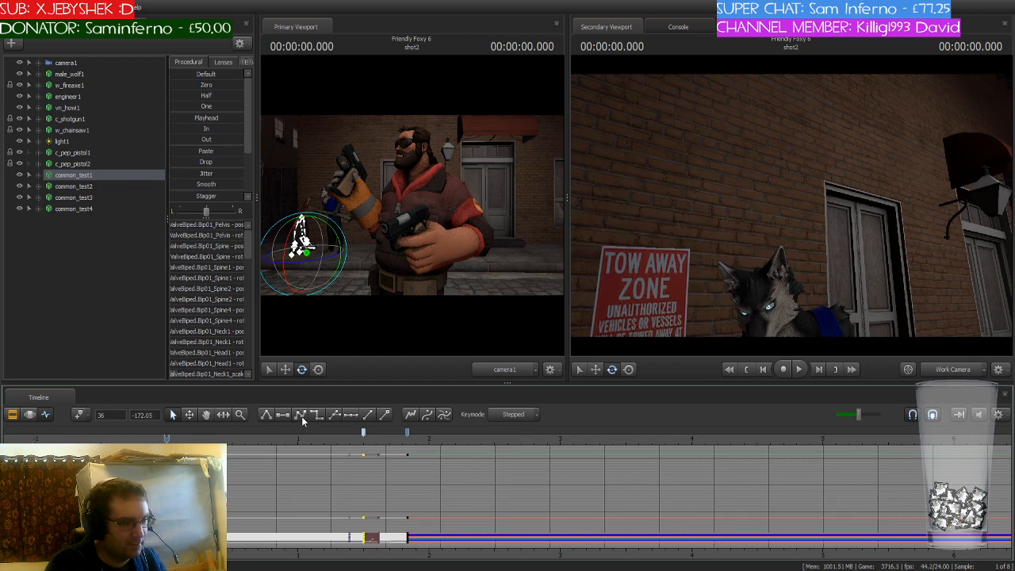
pyautogui.moveTo(163, 439); pyautogui.dragTo(376, 446)
pyautogui.moveTo(395, 446); pyautogui.dragTo(407, 448)
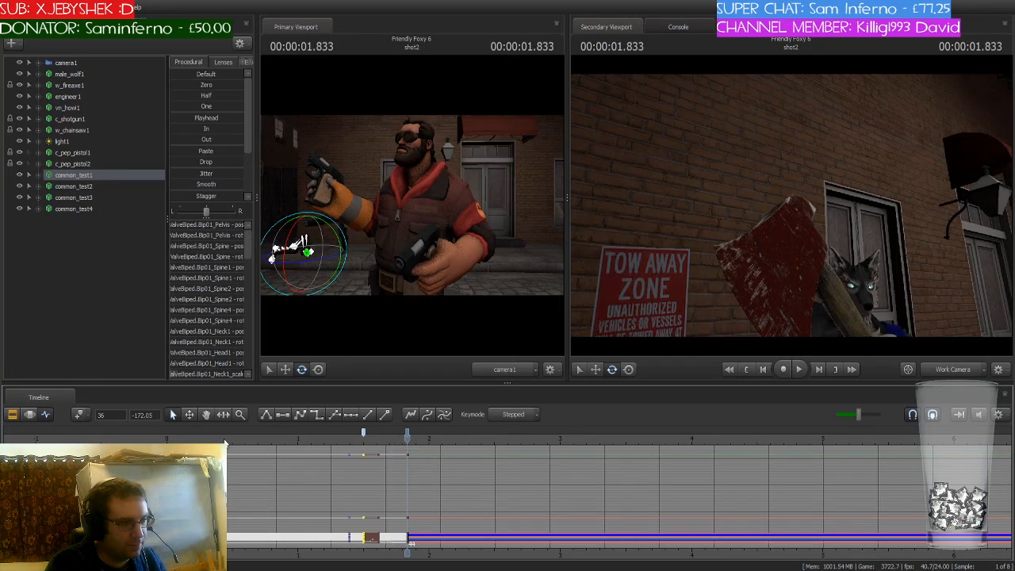
# Review male_wolf1's animation from 1.833 to its keyframe at frame 121
pyautogui.click(95, 72)
pyautogui.scroll(-2, 437, 454)
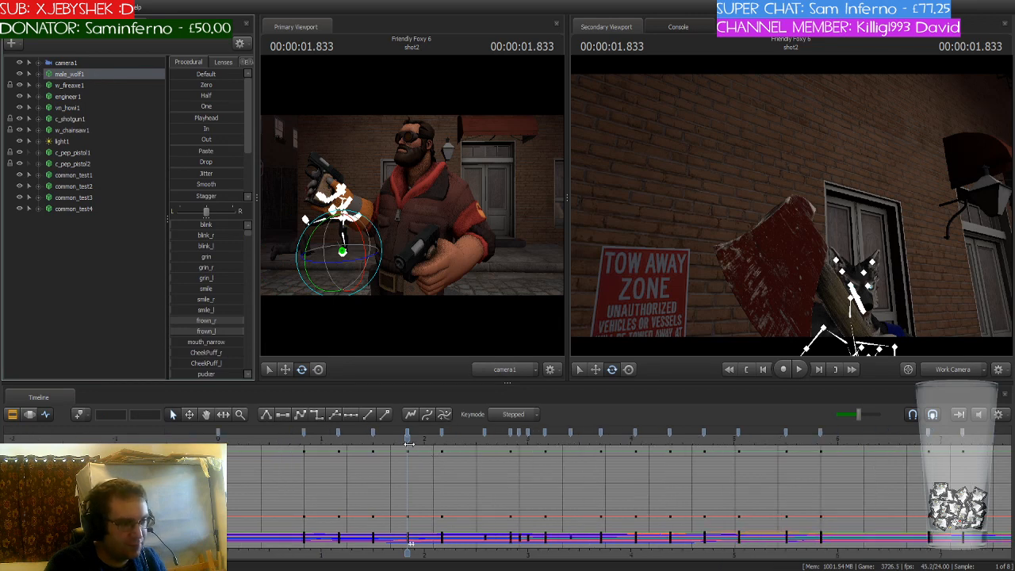
pyautogui.moveTo(409, 443); pyautogui.dragTo(737, 454)
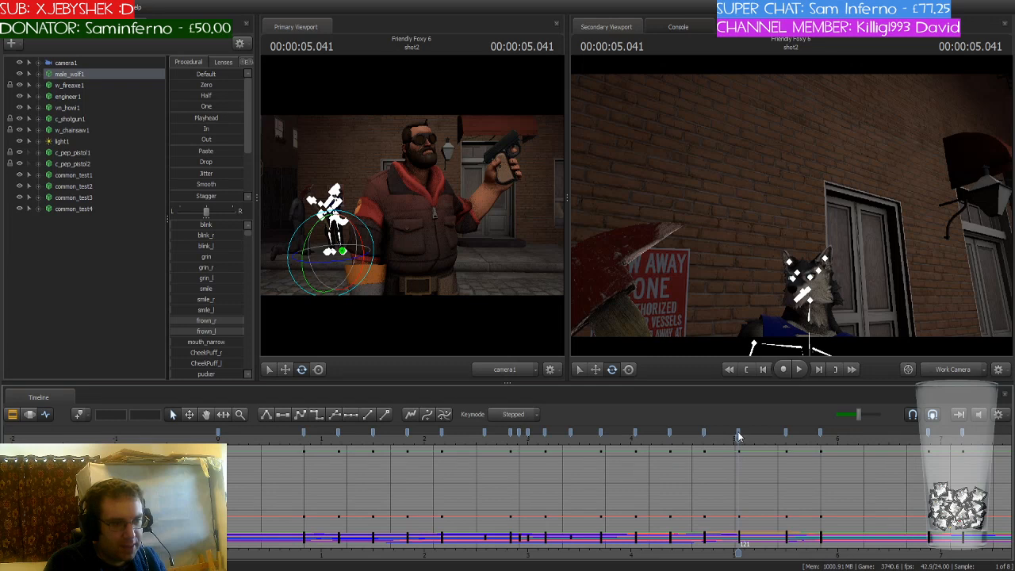
pyautogui.click(738, 435)
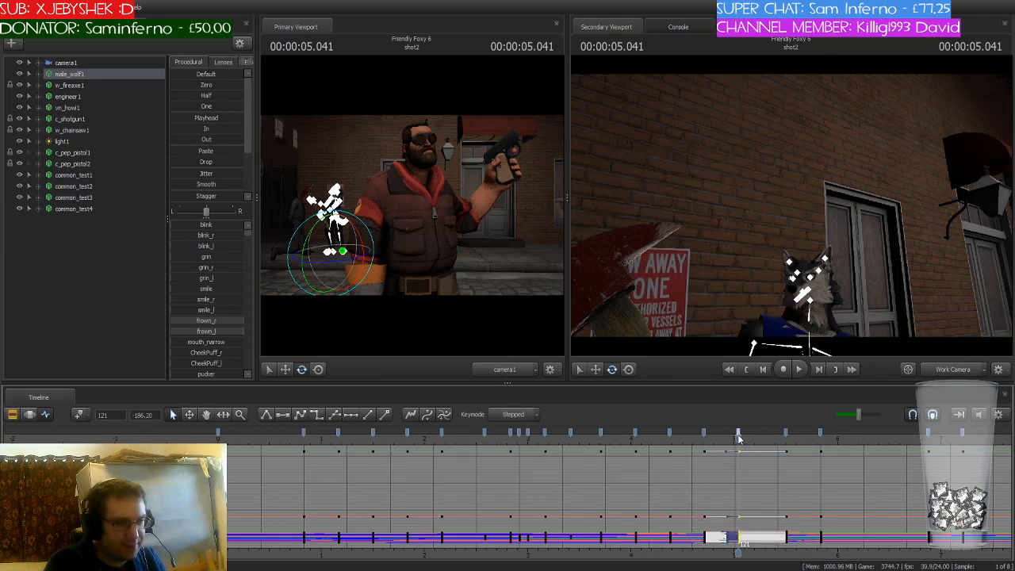
# Play male_wolf1's animation onwards from frame 121 and inspect its keyframe at frame 300
pyautogui.moveTo(738, 441); pyautogui.dragTo(952, 450)
pyautogui.moveTo(935, 519); pyautogui.dragTo(541, 516, button='middle')
pyautogui.scroll(-3, 541, 517)
pyautogui.press('space')
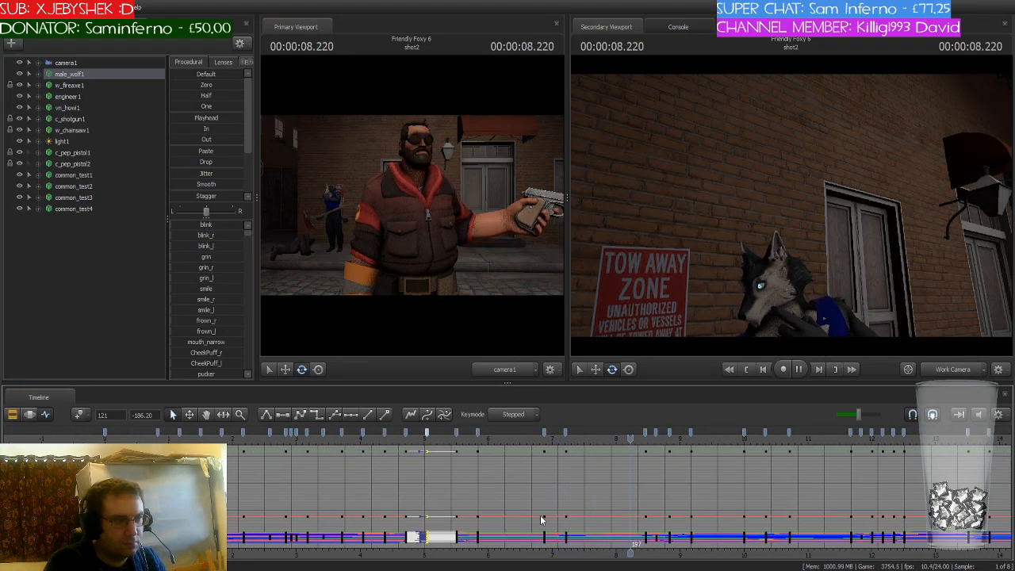
pyautogui.scroll(-3, 671, 508)
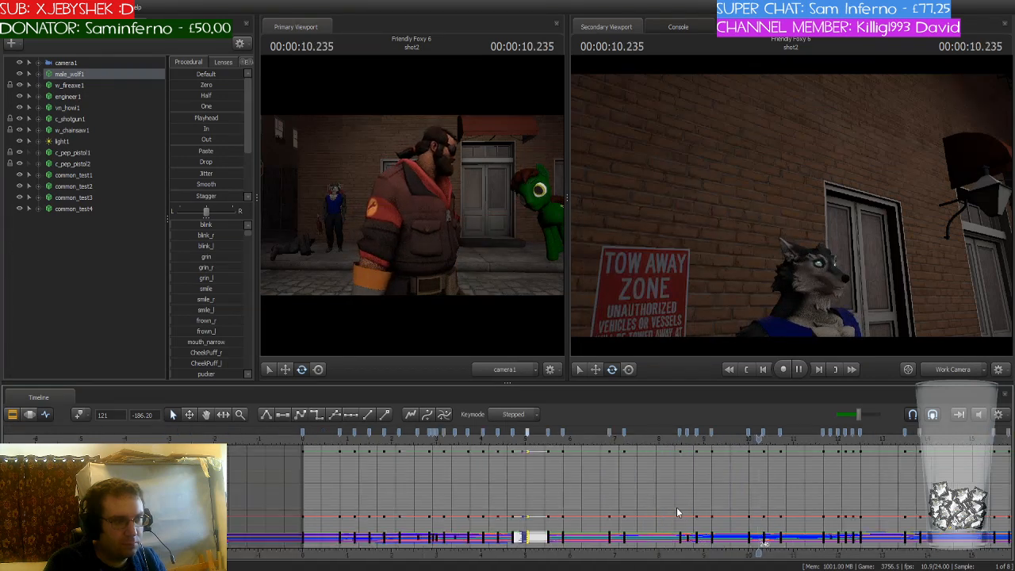
pyautogui.moveTo(737, 556); pyautogui.dragTo(692, 558, button='middle')
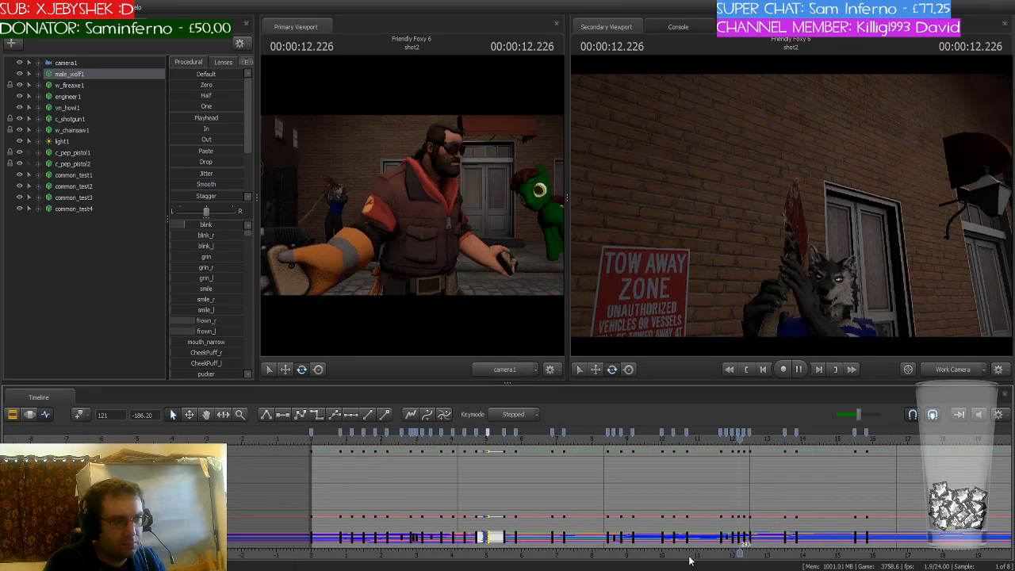
pyautogui.press('space')
pyautogui.moveTo(766, 438)
pyautogui.mouseDown()
pyautogui.moveTo(739, 440)
pyautogui.moveTo(747, 445)
pyautogui.mouseUp()
pyautogui.scroll(4, 748, 444)
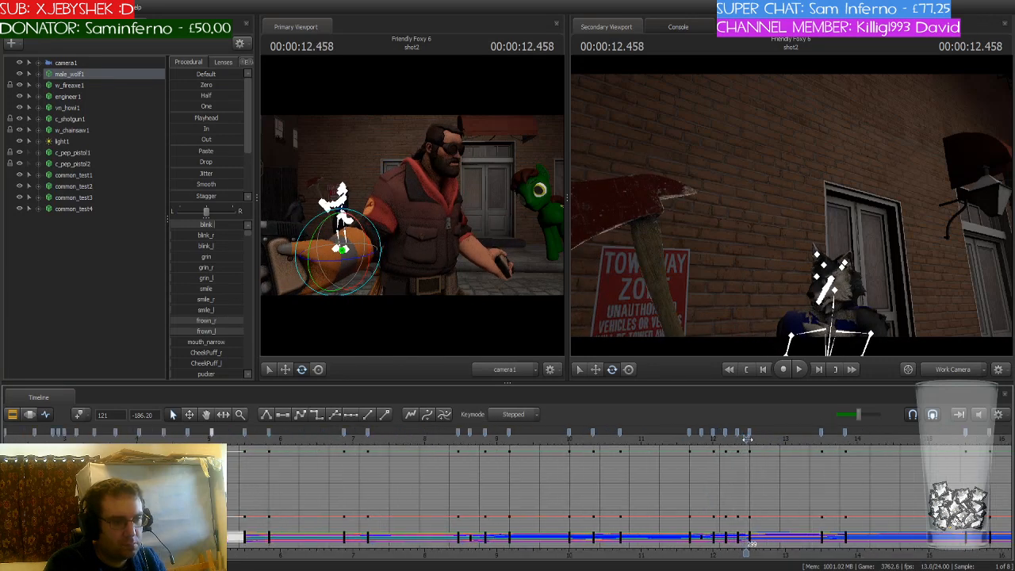
pyautogui.click(752, 438)
pyautogui.click(751, 432)
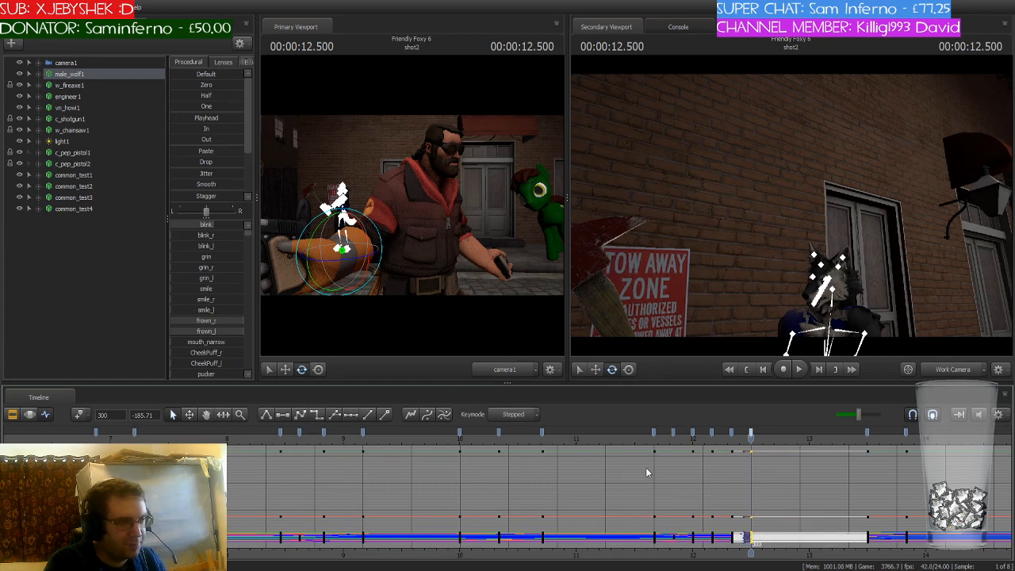
# Scrub from frame 300 to 14.250 and play male_wolf1's remaining animation towards the end of shot2
pyautogui.click(767, 439)
pyautogui.moveTo(768, 441); pyautogui.dragTo(956, 449)
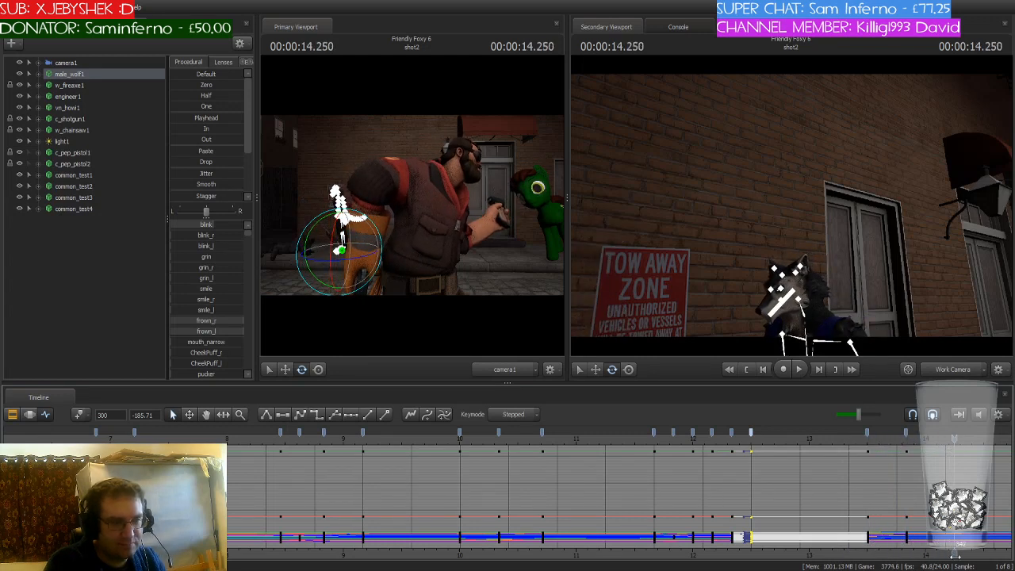
pyautogui.moveTo(957, 529); pyautogui.dragTo(537, 511, button='middle')
pyautogui.scroll(-3, 537, 513)
pyautogui.scroll(-2, 537, 514)
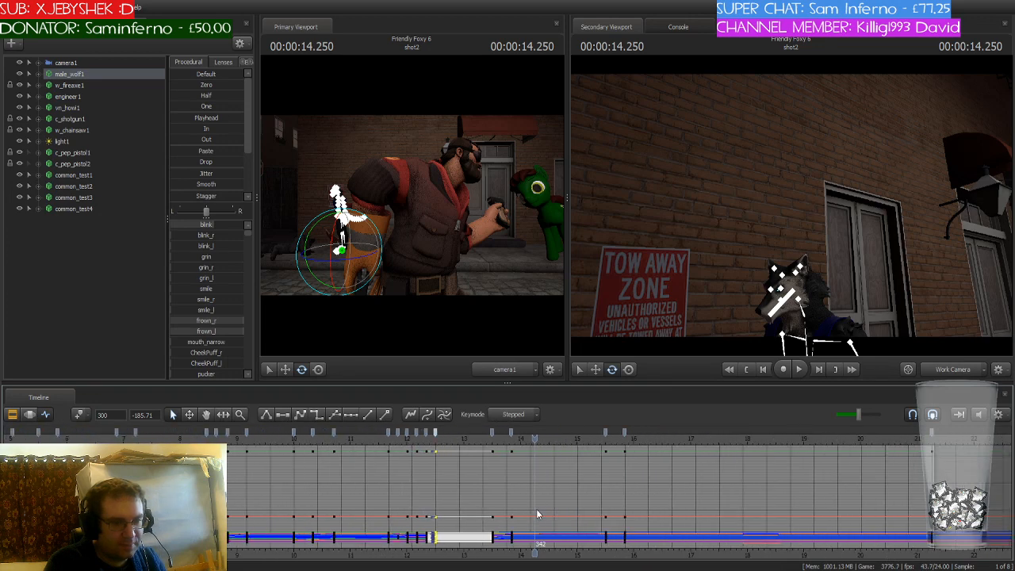
pyautogui.press('space')
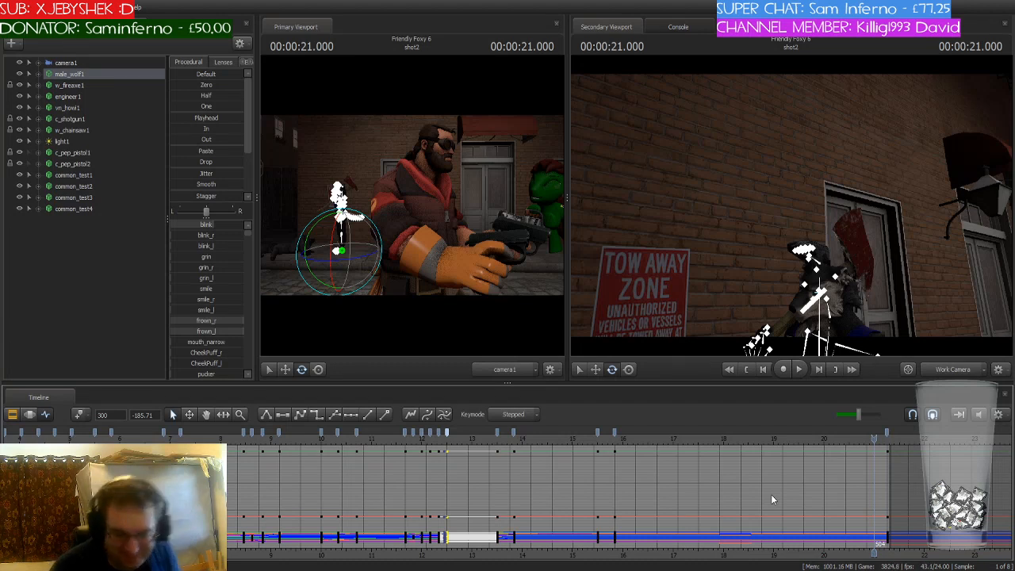
# Find the frame where male_wolf1's reaction starts and key all its controls there, at frame 430
pyautogui.scroll(3, 774, 498)
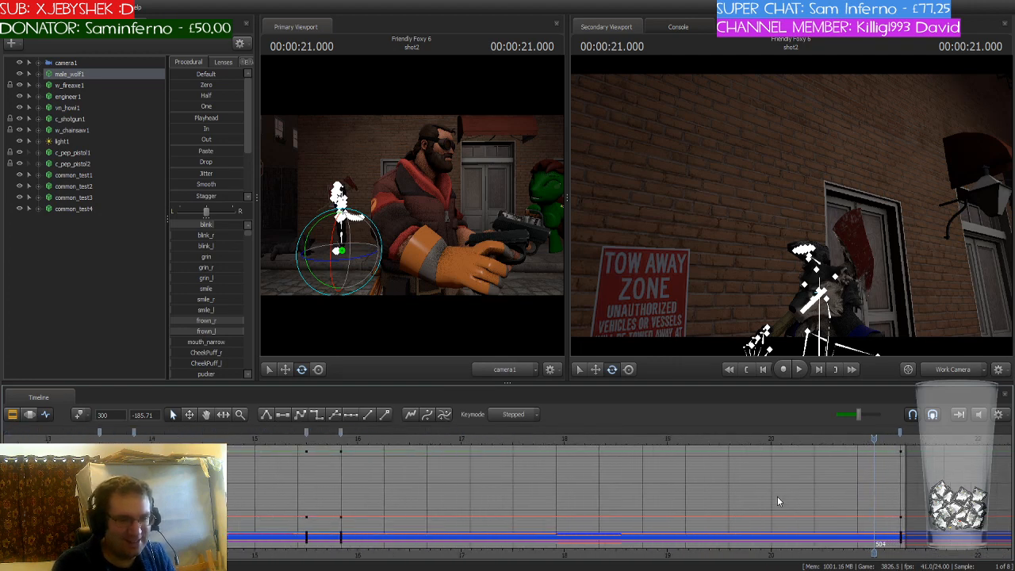
pyautogui.scroll(2, 777, 500)
pyautogui.moveTo(871, 441); pyautogui.dragTo(469, 464)
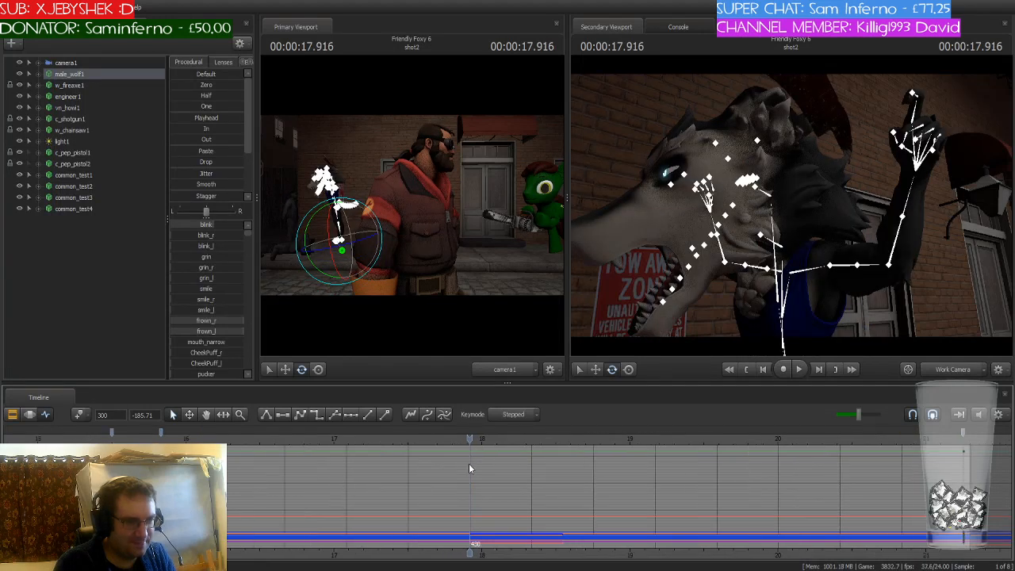
pyautogui.scroll(-1, 469, 463)
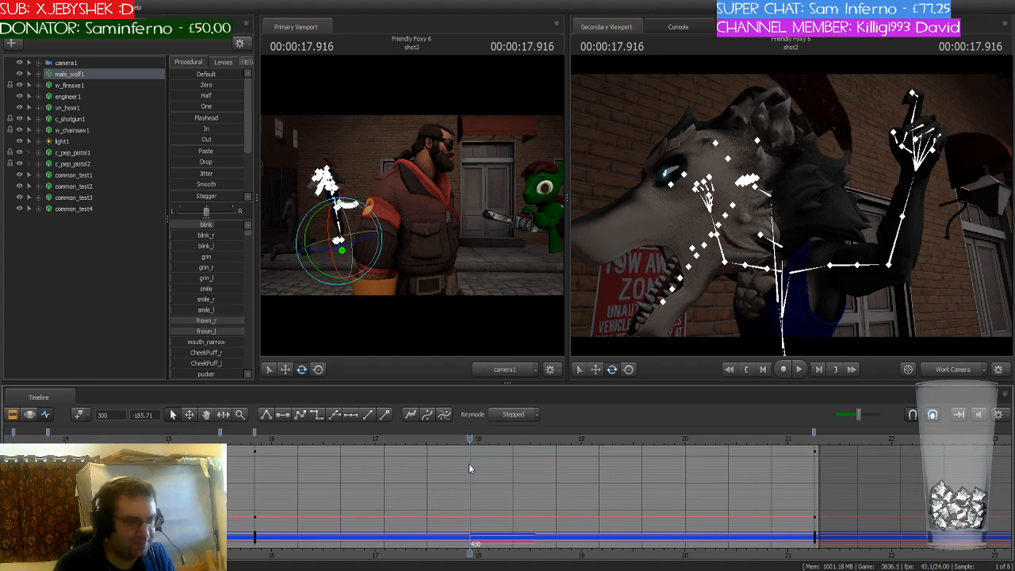
pyautogui.press('Left')
pyautogui.press('Left')
pyautogui.press('Left')
pyautogui.press('Left')
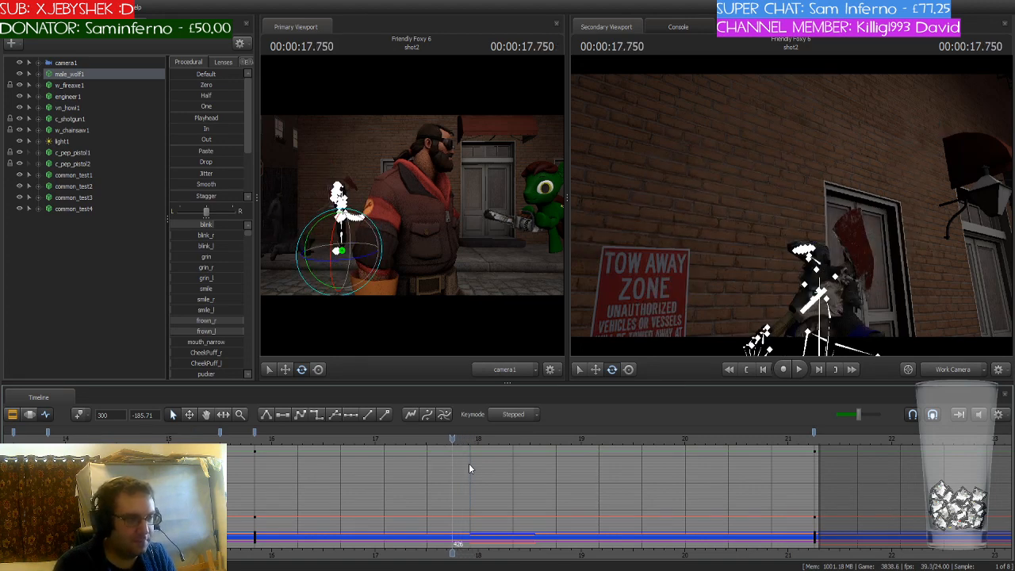
pyautogui.press('Left')
pyautogui.press('Left')
pyautogui.press('Right')
pyautogui.press('Right')
pyautogui.press('Right')
pyautogui.press('Right')
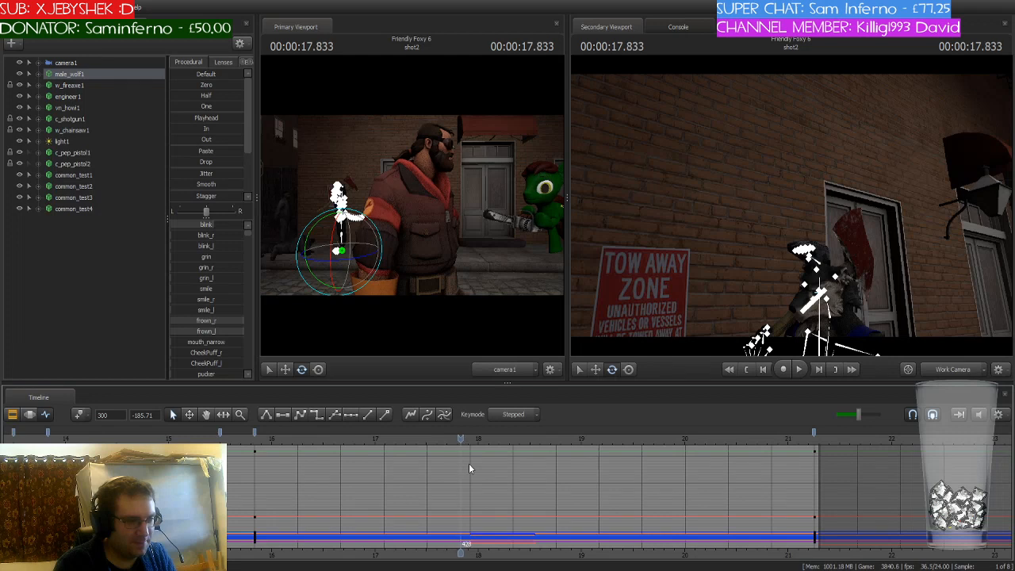
pyautogui.press('Right')
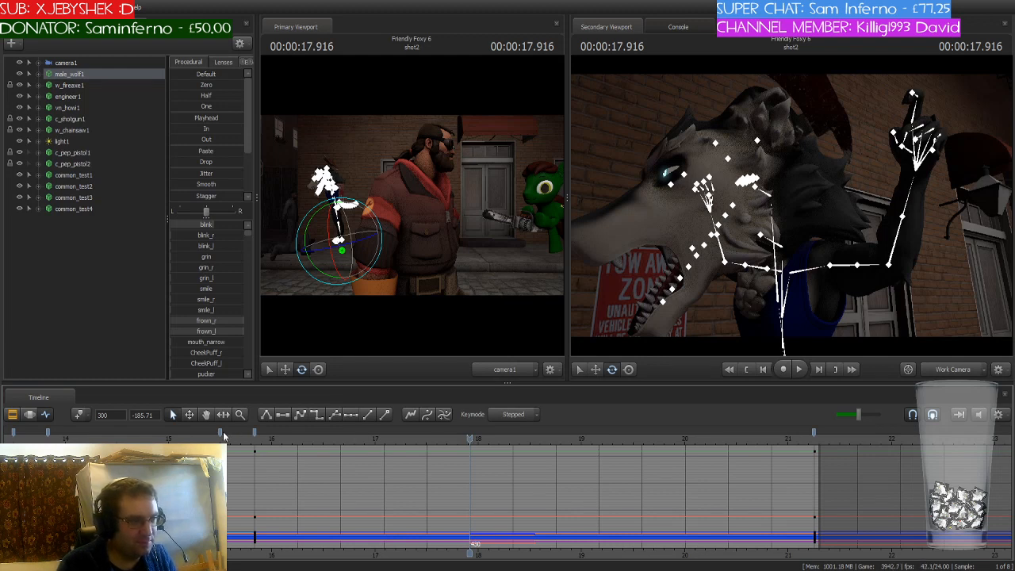
pyautogui.click(80, 415)
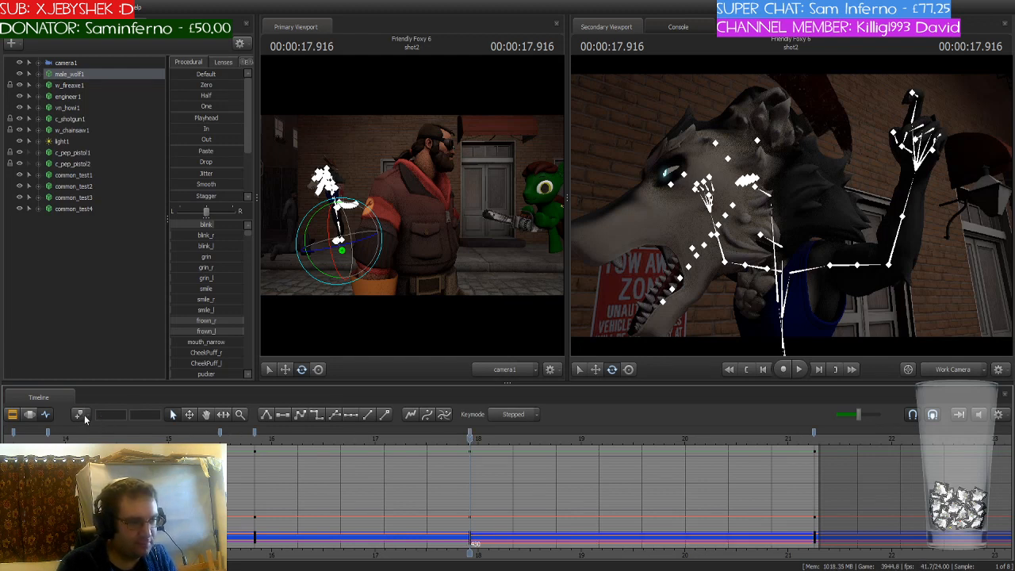
# Go back to male_wolf1's keyframe at 15.833 and fly the work camera around to view its whole body
pyautogui.moveTo(468, 437); pyautogui.dragTo(255, 466)
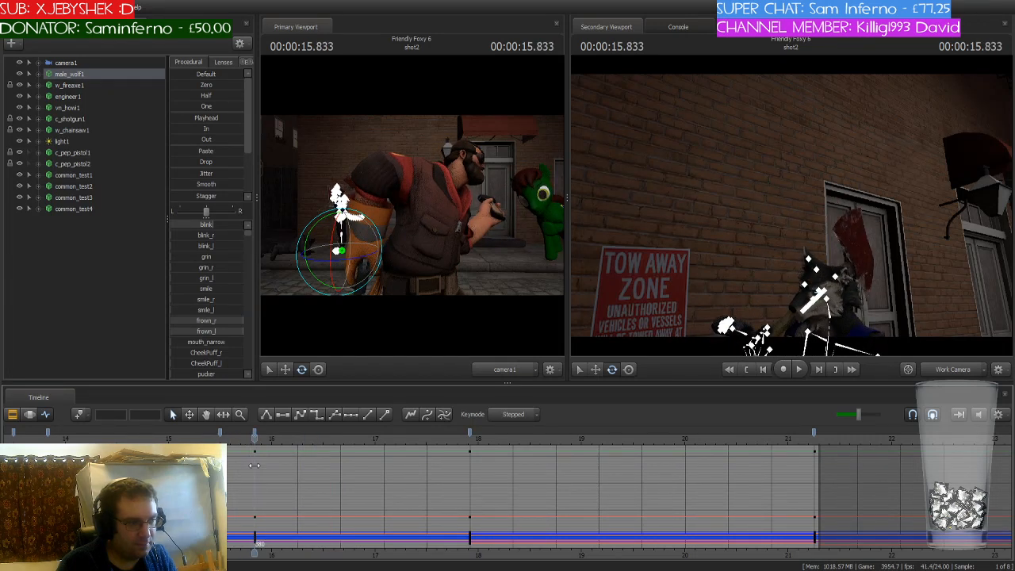
pyautogui.moveTo(698, 278); pyautogui.dragTo(732, 322)
pyautogui.press('w')
pyautogui.press('s')
pyautogui.press('w')
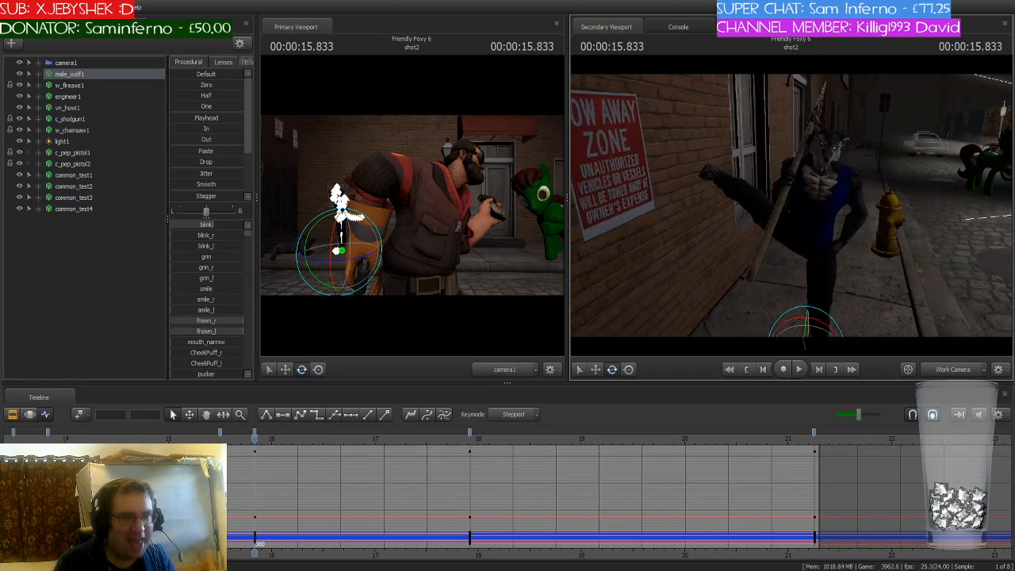
pyautogui.press('ctrl')
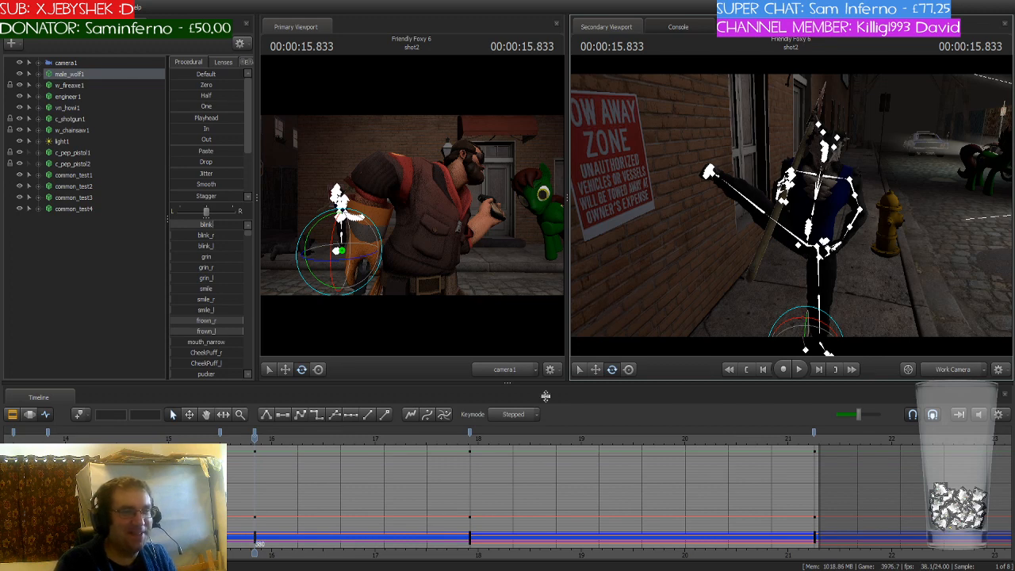
# Scrub male_wolf1's animation back from 15.833 to check the earlier poses, stopping at 12.125
pyautogui.moveTo(253, 441); pyautogui.dragTo(103, 438)
pyautogui.moveTo(151, 528); pyautogui.dragTo(543, 528, button='middle')
pyautogui.scroll(-2, 411, 479)
pyautogui.moveTo(492, 438); pyautogui.dragTo(311, 466)
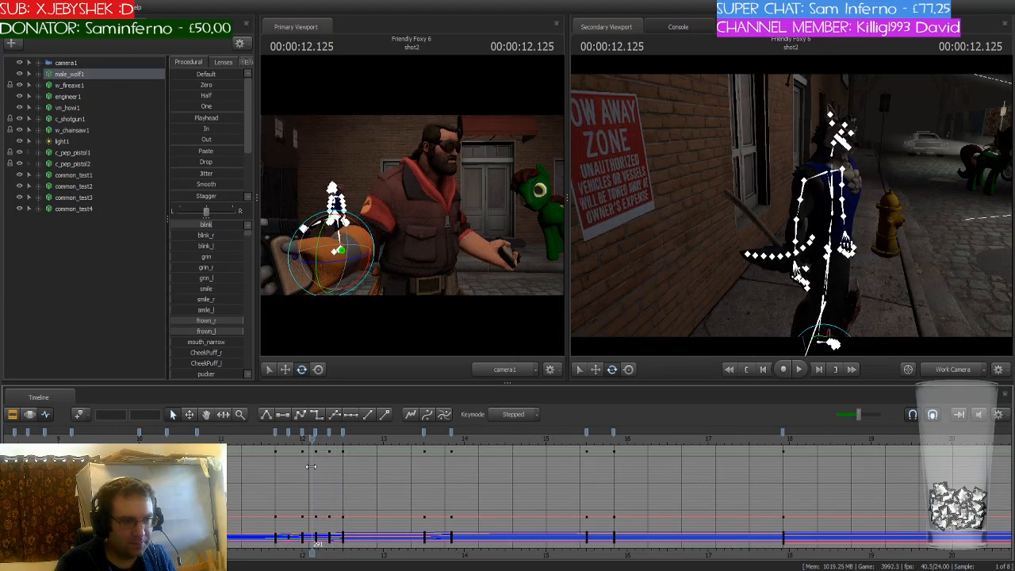
# Bring the work camera close to male_wolf1's legs and select the left hip bone to inspect its curves
pyautogui.press('w')
pyautogui.moveTo(801, 206)
pyautogui.mouseDown()
pyautogui.moveTo(770, 262)
pyautogui.moveTo(792, 210)
pyautogui.mouseUp()
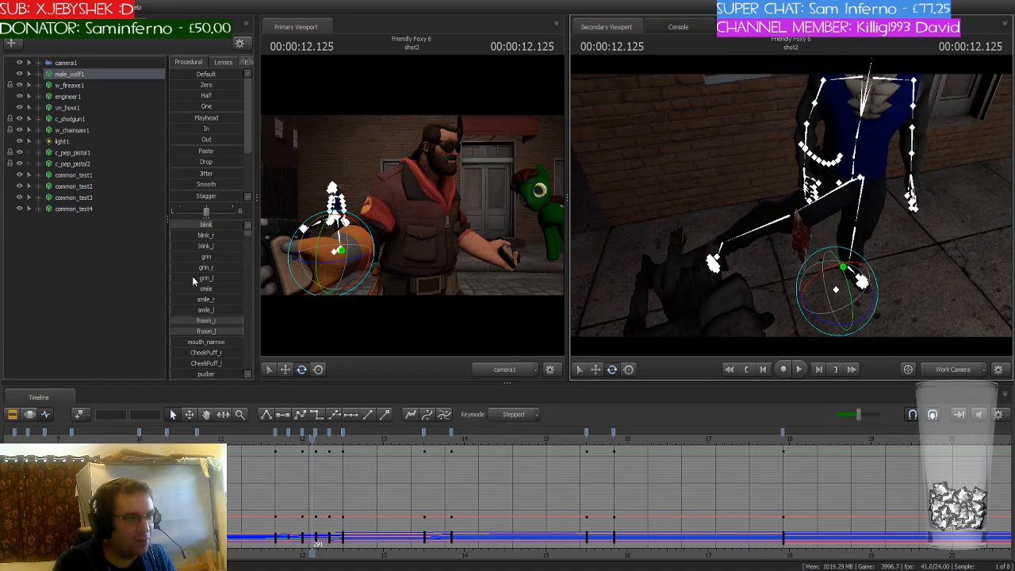
pyautogui.click(859, 167)
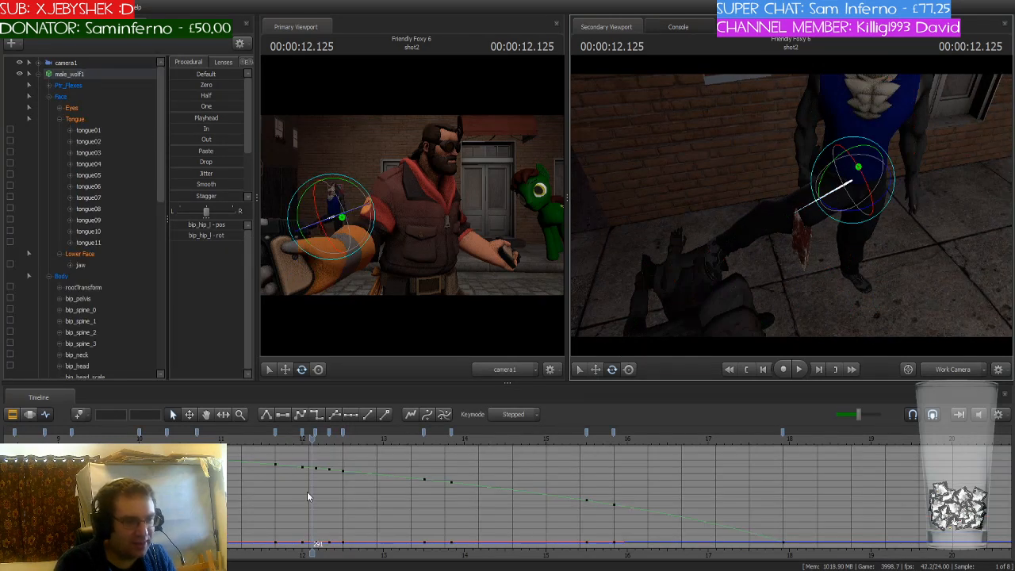
pyautogui.scroll(-2, 314, 492)
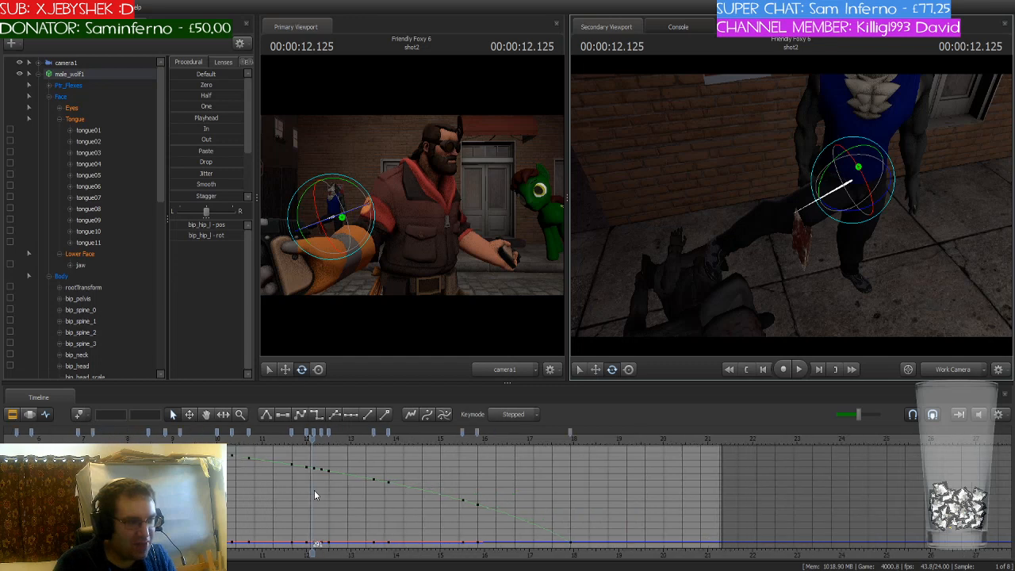
pyautogui.scroll(3, 314, 491)
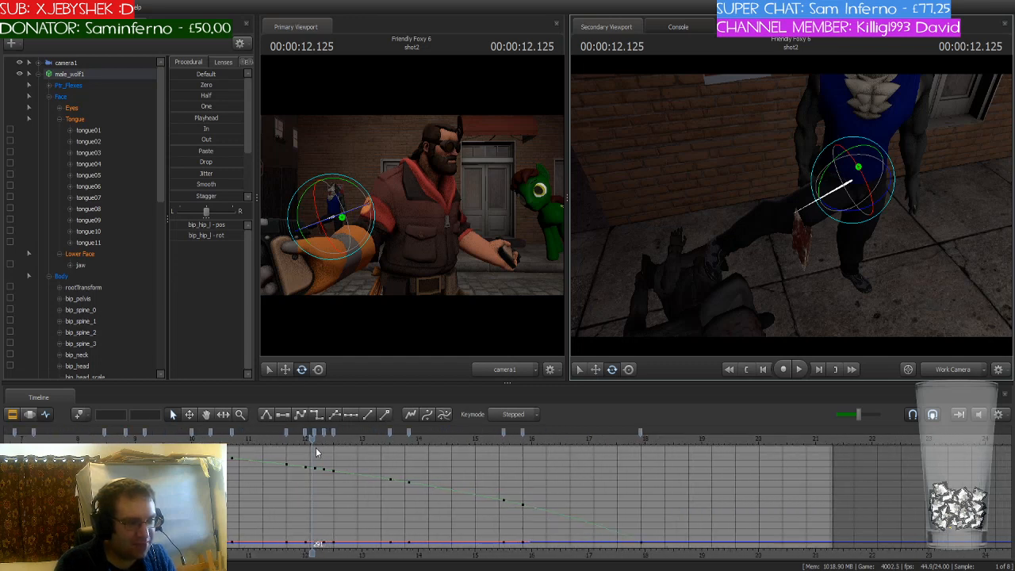
# Try deleting the left hip's keyframe at frame 430, and undo the deletion
pyautogui.click(641, 432)
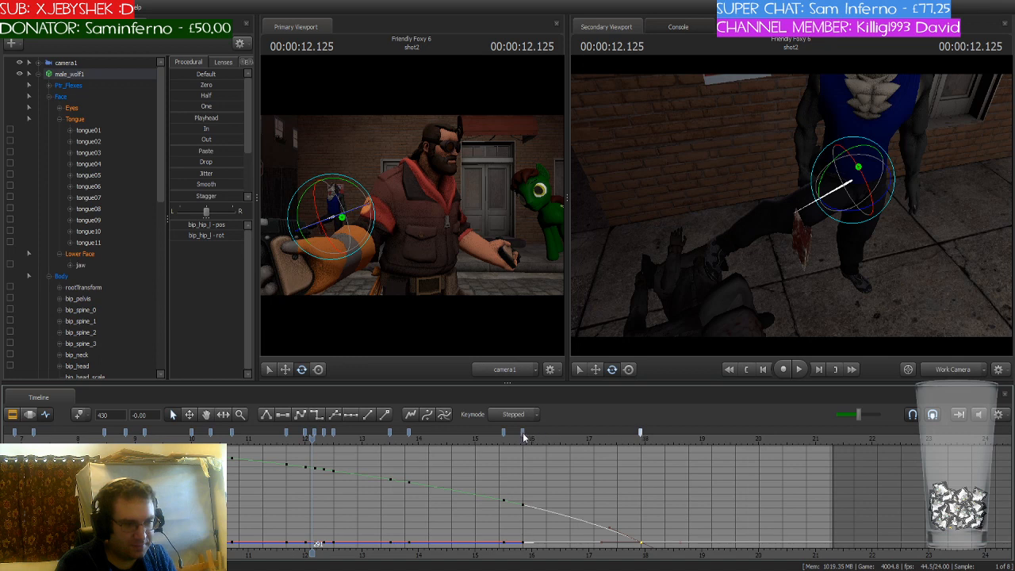
pyautogui.press('Delete')
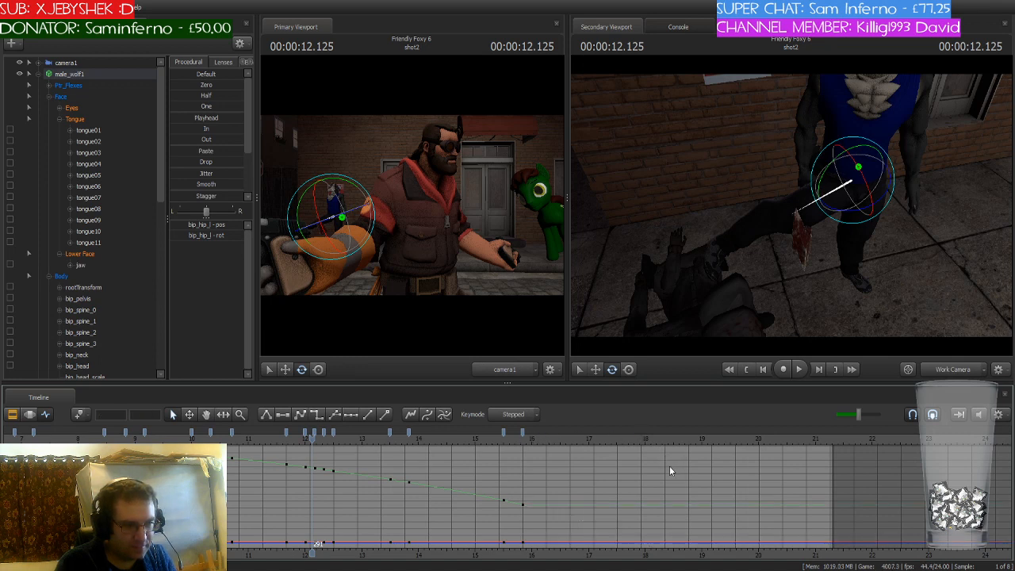
pyautogui.hotkey('ctrl', 'z')
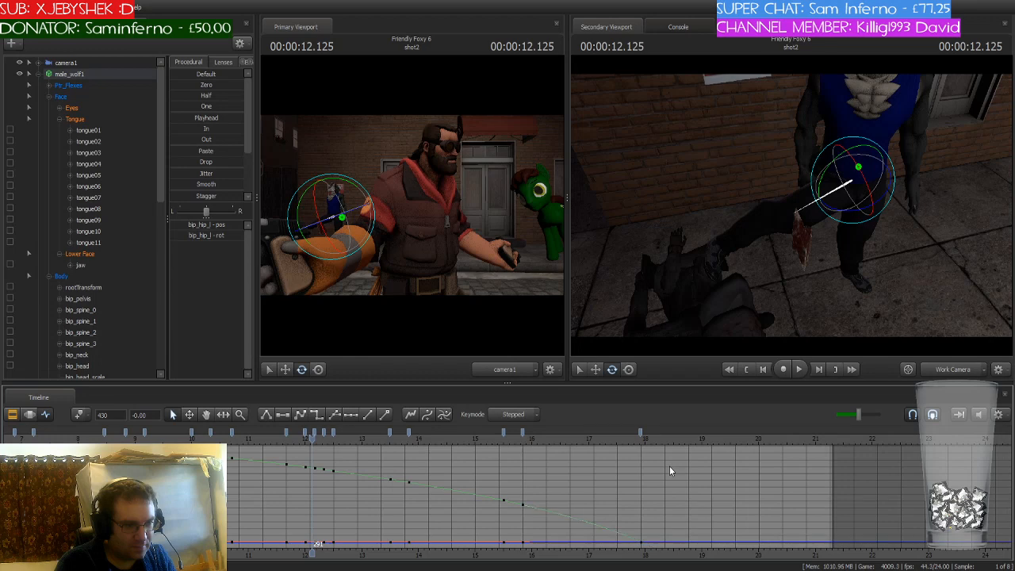
# Undo further back to remove the keyframe set on male_wolf1 at frame 430
pyautogui.hotkey('ctrl', 'z')
pyautogui.hotkey('ctrl', 'z')
pyautogui.hotkey('ctrl', 'z')
pyautogui.hotkey('ctrl', 'z')
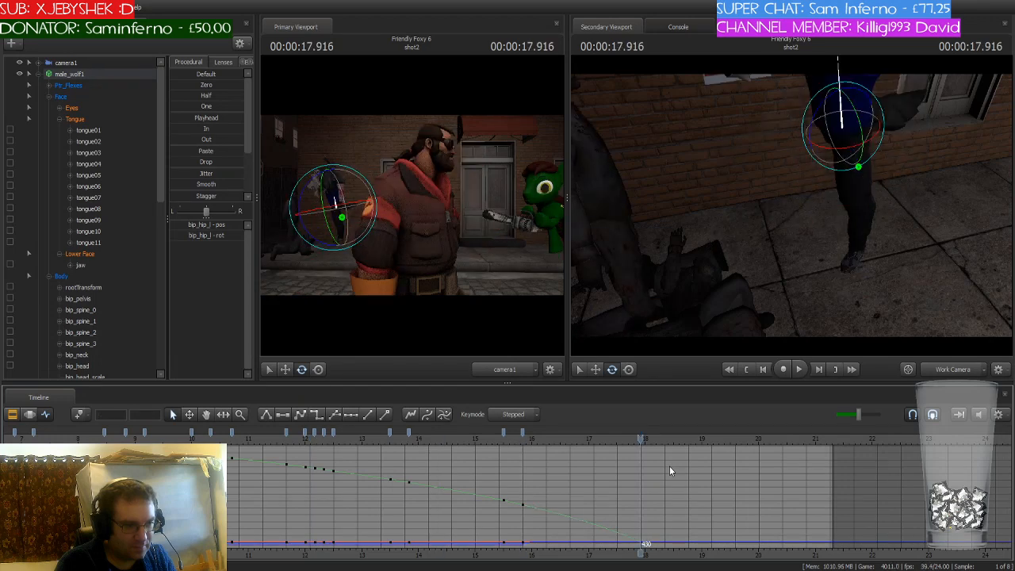
# Go to 15.833, select the left hip's keyframe at frame 380 and set the key mode to Spline
pyautogui.moveTo(815, 441); pyautogui.dragTo(522, 451)
pyautogui.moveTo(812, 271); pyautogui.dragTo(791, 204)
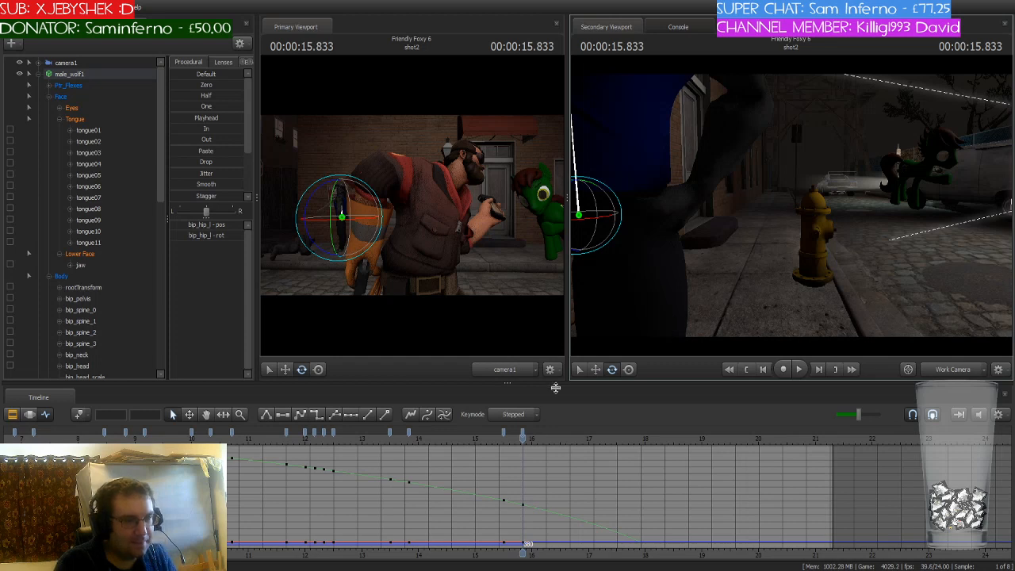
pyautogui.click(523, 434)
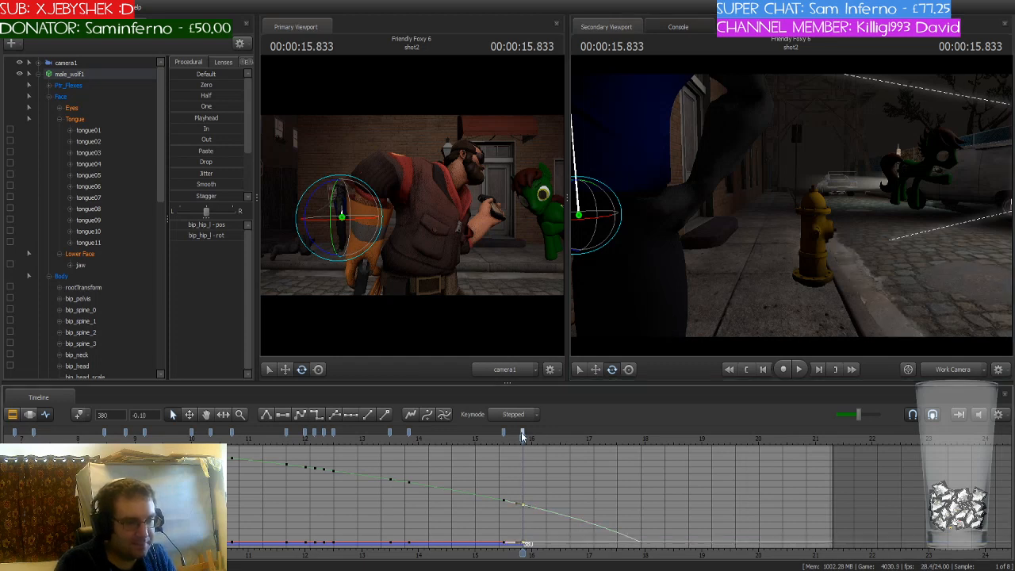
pyautogui.click(312, 417)
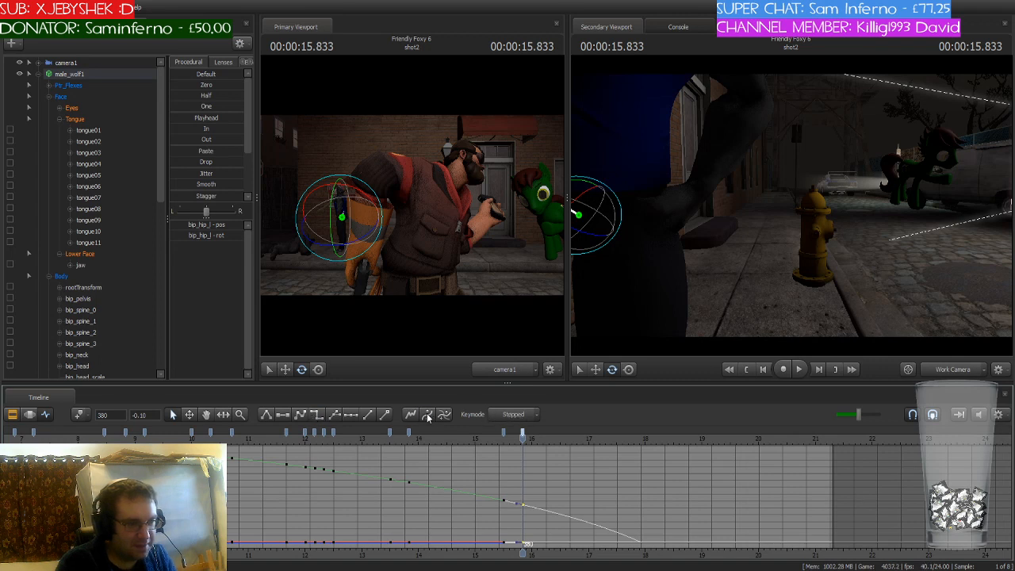
pyautogui.click(515, 449)
# Lower male_wolf1's raised left leg at frame 380 and give the hip's keyframe at frame 372 stepped tangents
pyautogui.moveTo(714, 238); pyautogui.dragTo(854, 317)
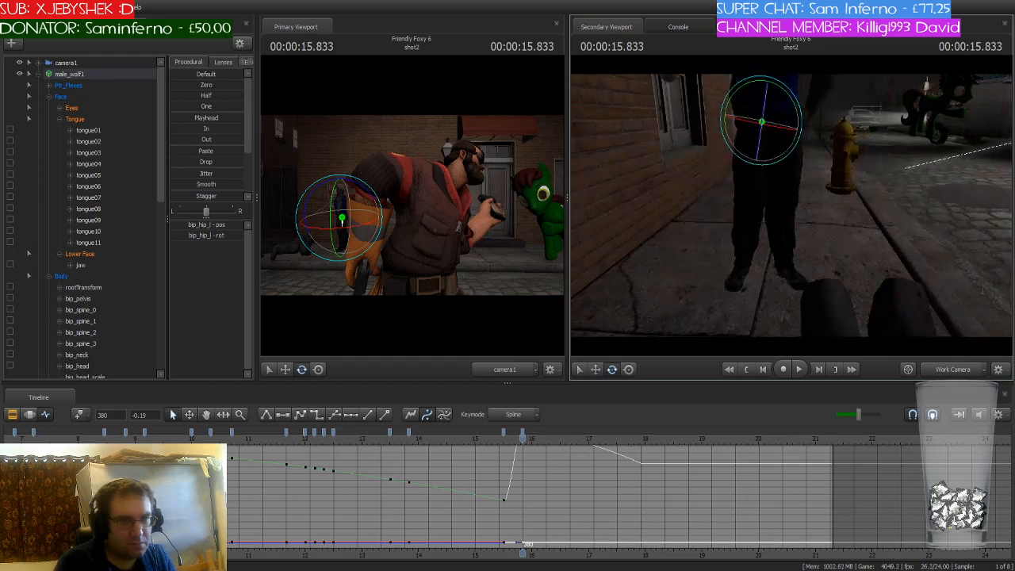
pyautogui.click(503, 434)
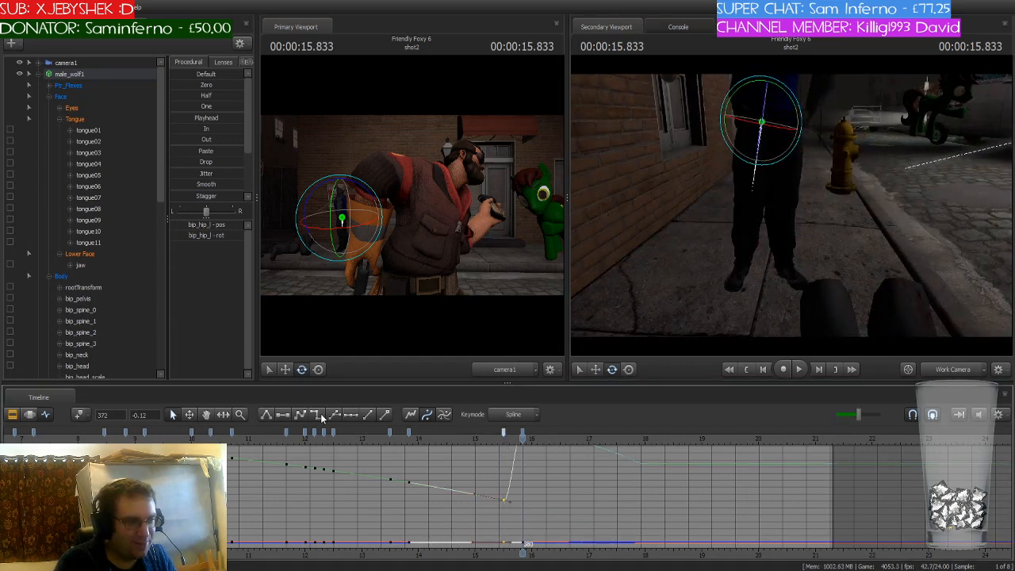
pyautogui.click(318, 412)
pyautogui.click(521, 434)
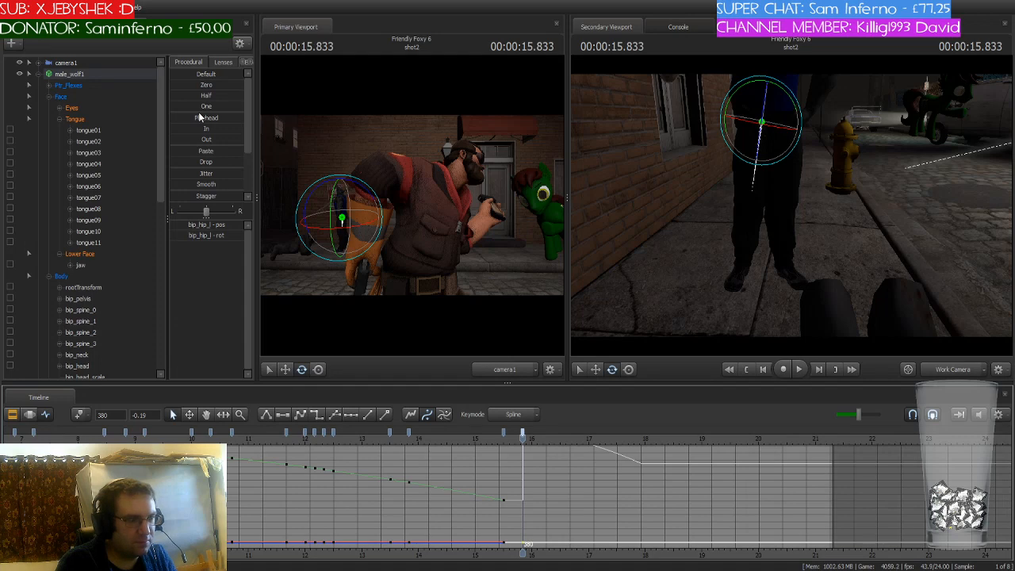
# Scrub back to 8.750 and forward to 15.541 to check the left hip's motion
pyautogui.moveTo(521, 441); pyautogui.dragTo(121, 437)
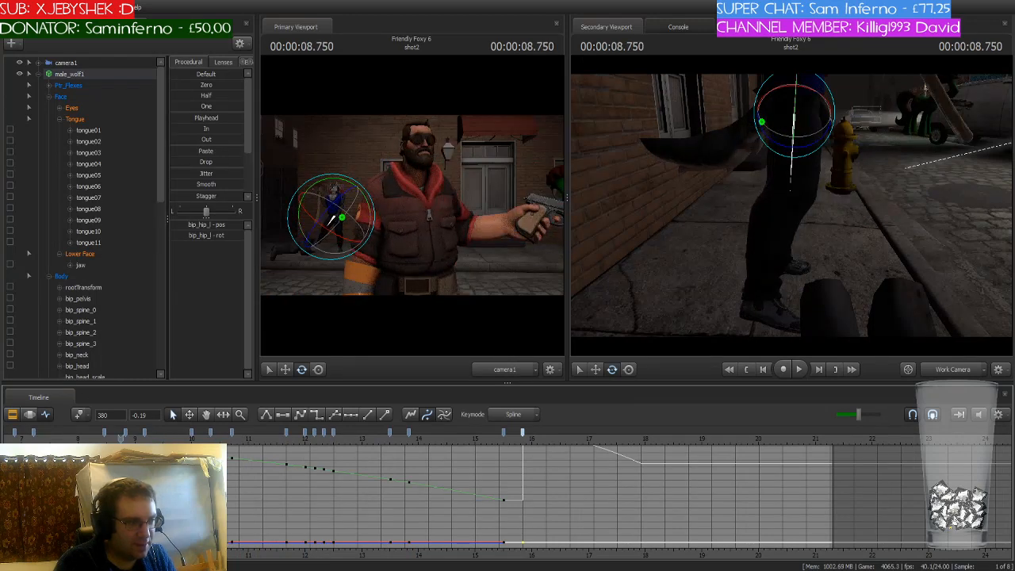
pyautogui.moveTo(113, 479); pyautogui.dragTo(431, 483, button='middle')
pyautogui.scroll(-2, 430, 483)
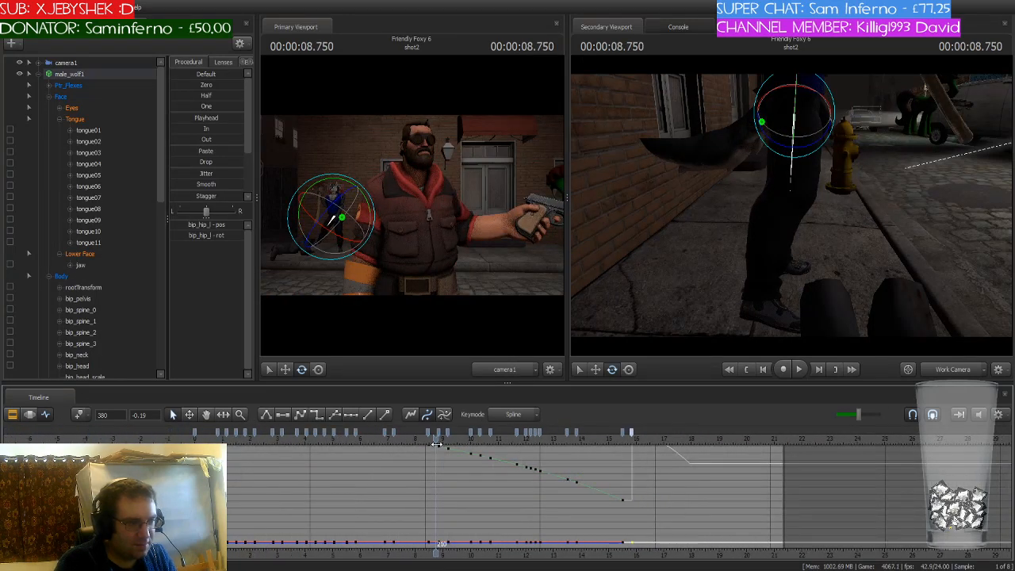
pyautogui.moveTo(436, 444); pyautogui.dragTo(626, 474)
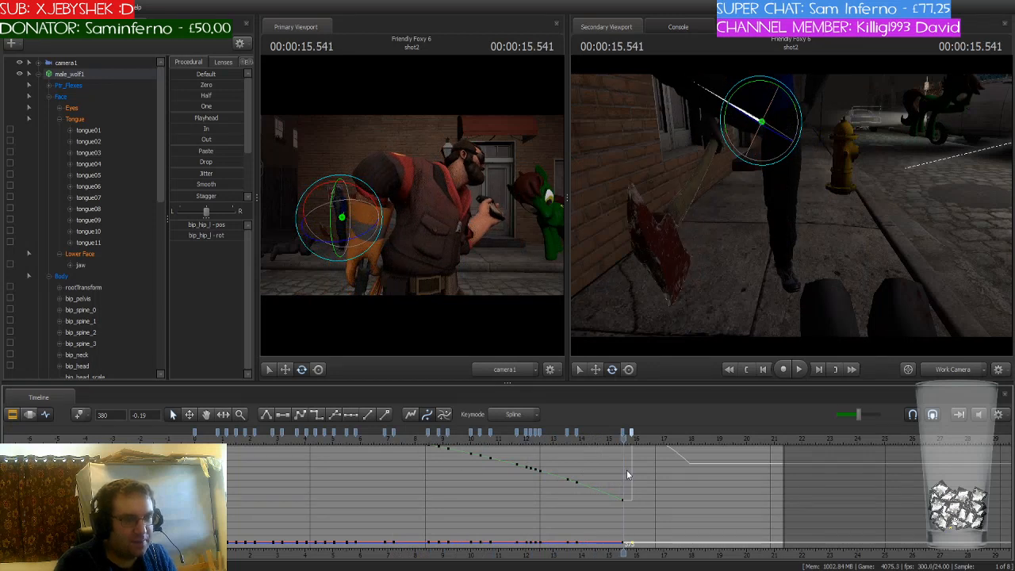
# Undo the stepped tangents at frame 372 and the lowering of the left leg at frame 380
pyautogui.hotkey('ctrl', 'z')
pyautogui.hotkey('ctrl', 'z')
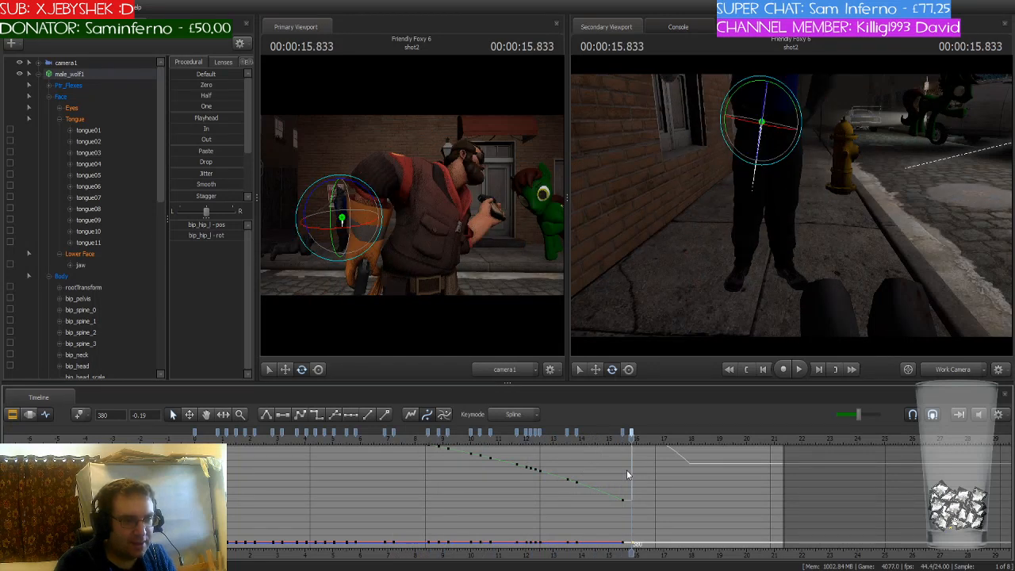
pyautogui.hotkey('ctrl', 'z')
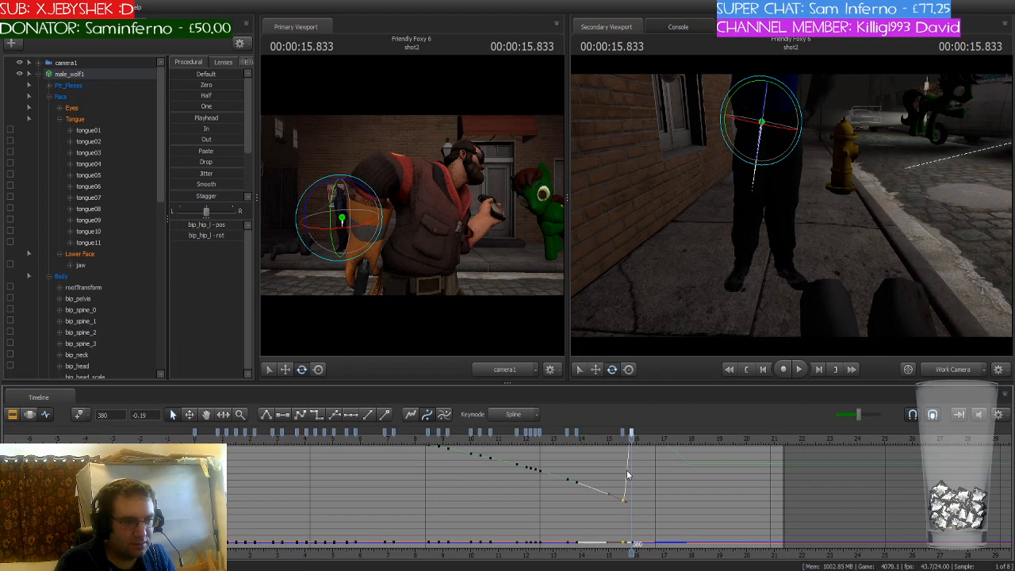
pyautogui.hotkey('ctrl', 'z')
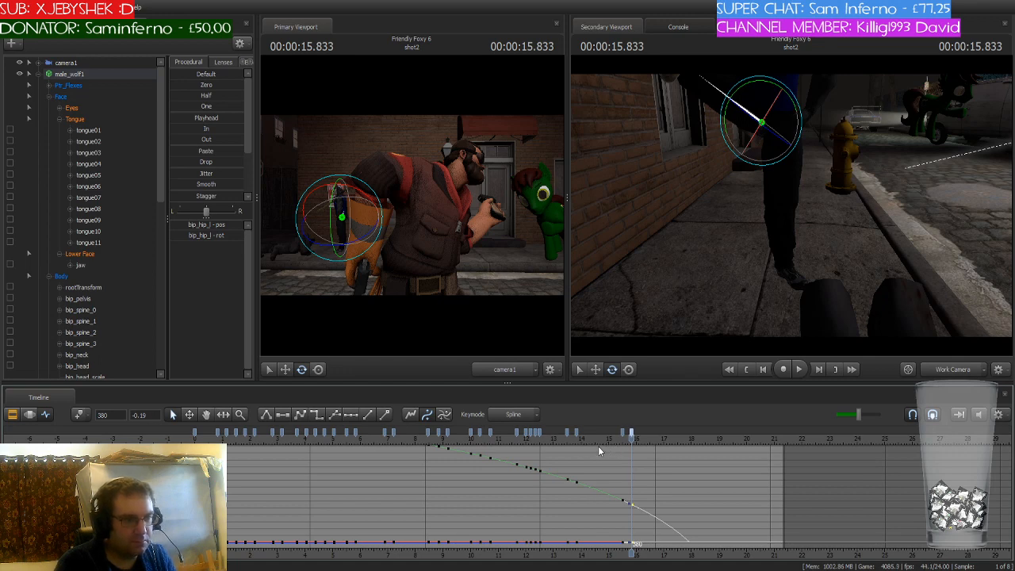
# Examine the left hip's pose and curves around frame 380, and return to the start of shot2 at 0.000
pyautogui.moveTo(718, 262)
pyautogui.mouseDown()
pyautogui.moveTo(690, 190)
pyautogui.moveTo(710, 246)
pyautogui.mouseUp()
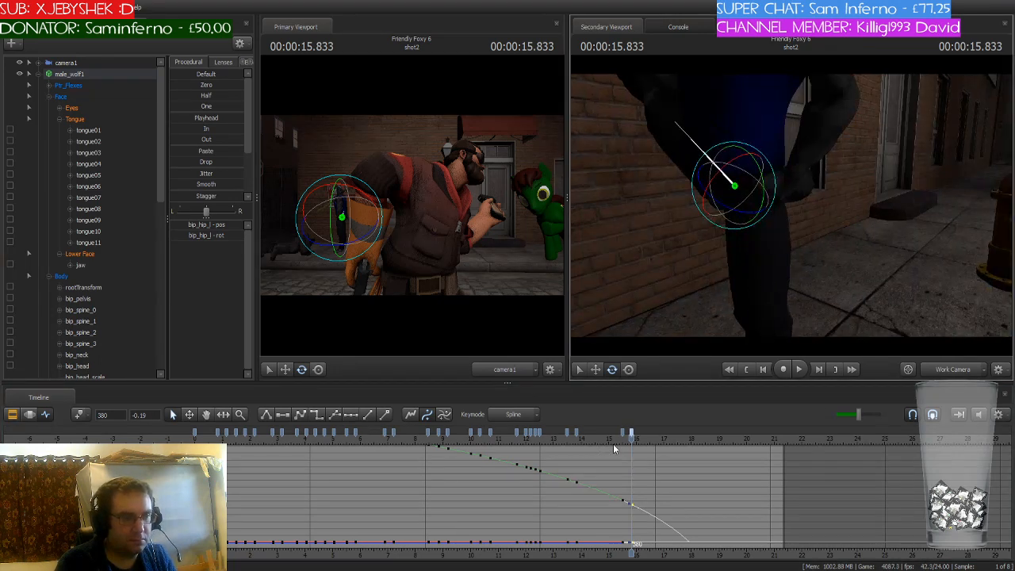
pyautogui.scroll(-3, 474, 471)
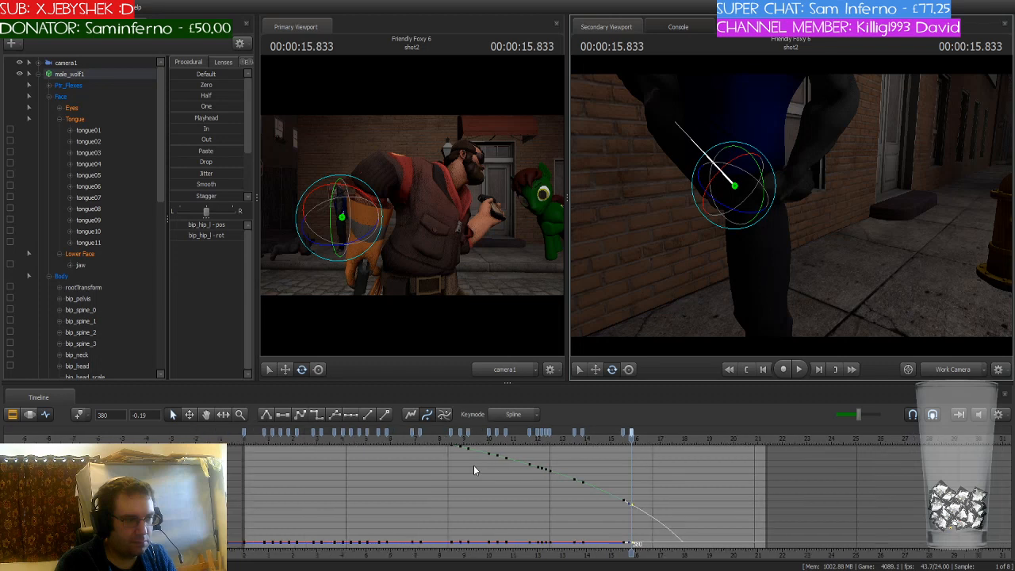
pyautogui.scroll(8, 495, 464)
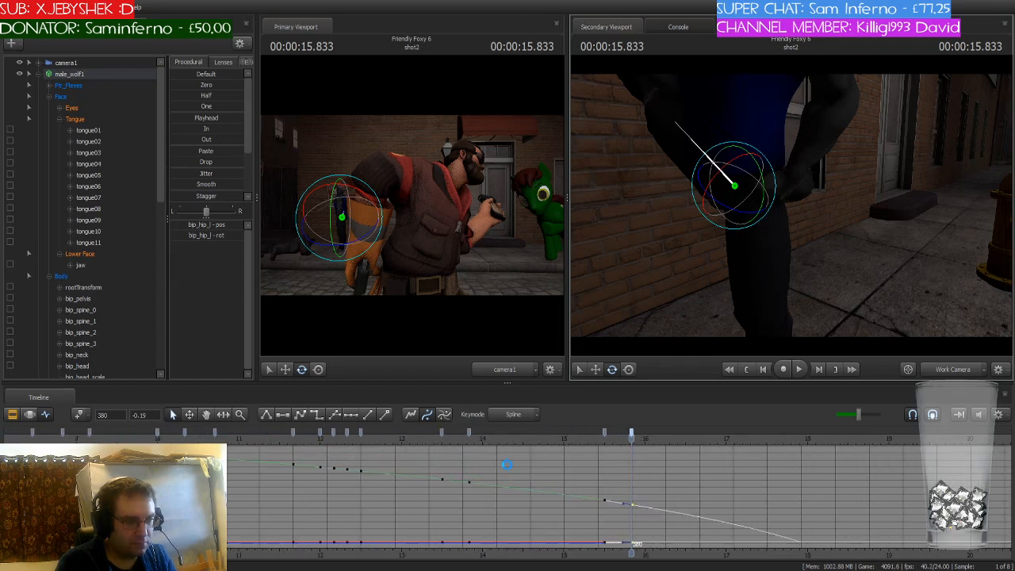
pyautogui.scroll(-1, 507, 465)
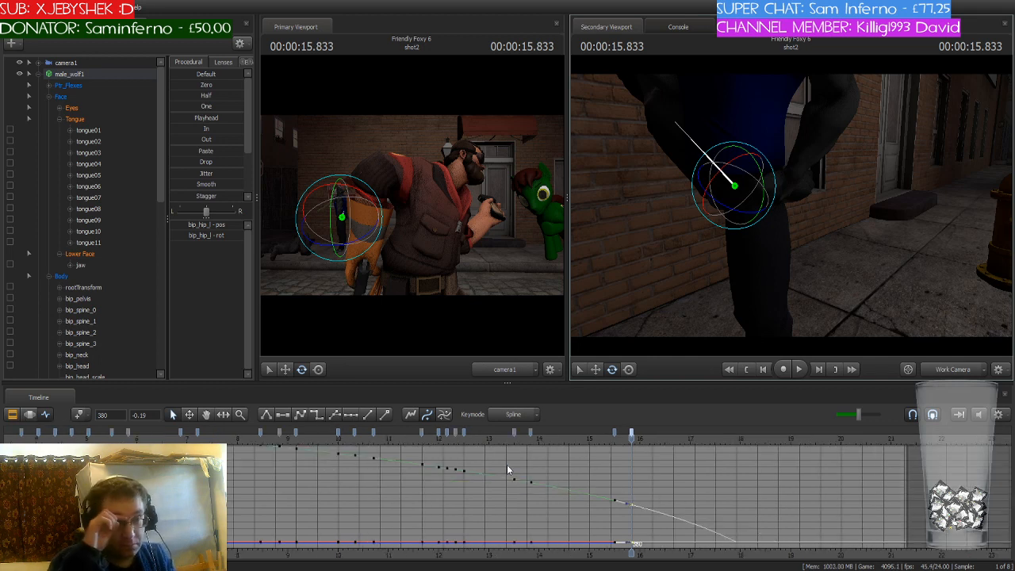
pyautogui.moveTo(714, 293)
pyautogui.mouseDown()
pyautogui.moveTo(691, 293)
pyautogui.moveTo(714, 293)
pyautogui.mouseUp()
pyautogui.scroll(-2, 293, 456)
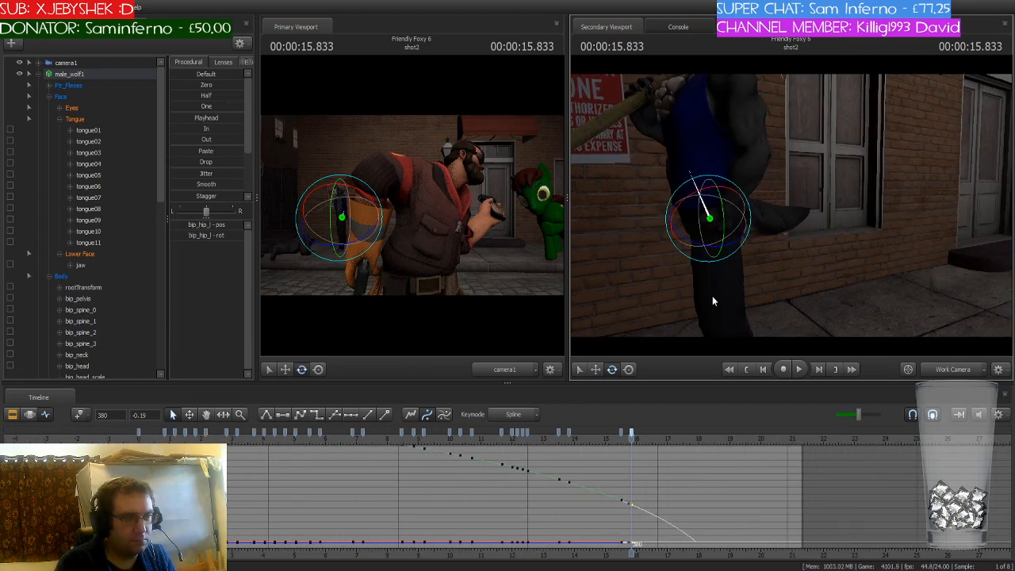
pyautogui.moveTo(712, 299); pyautogui.dragTo(736, 298)
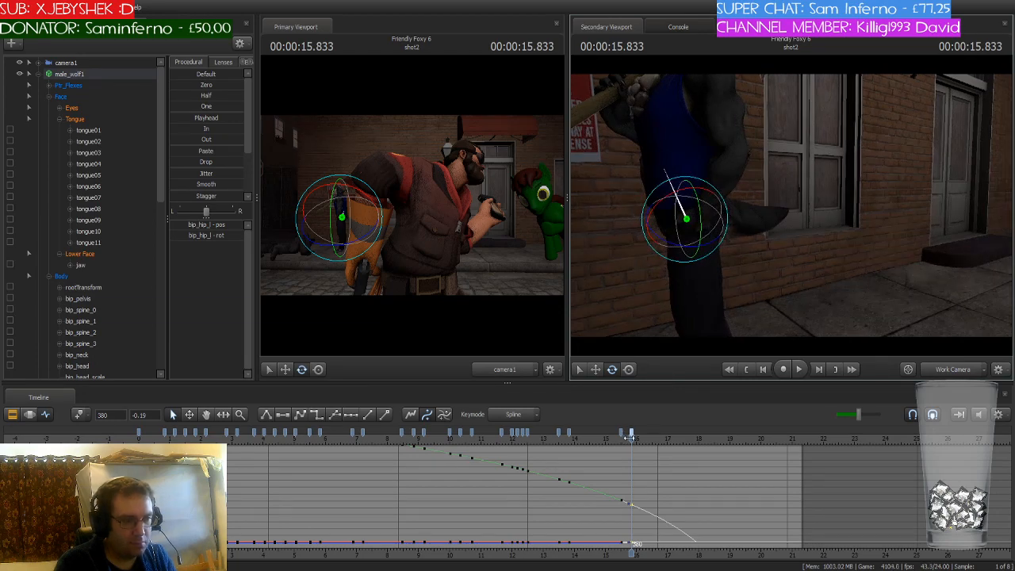
pyautogui.moveTo(631, 435); pyautogui.dragTo(139, 436)
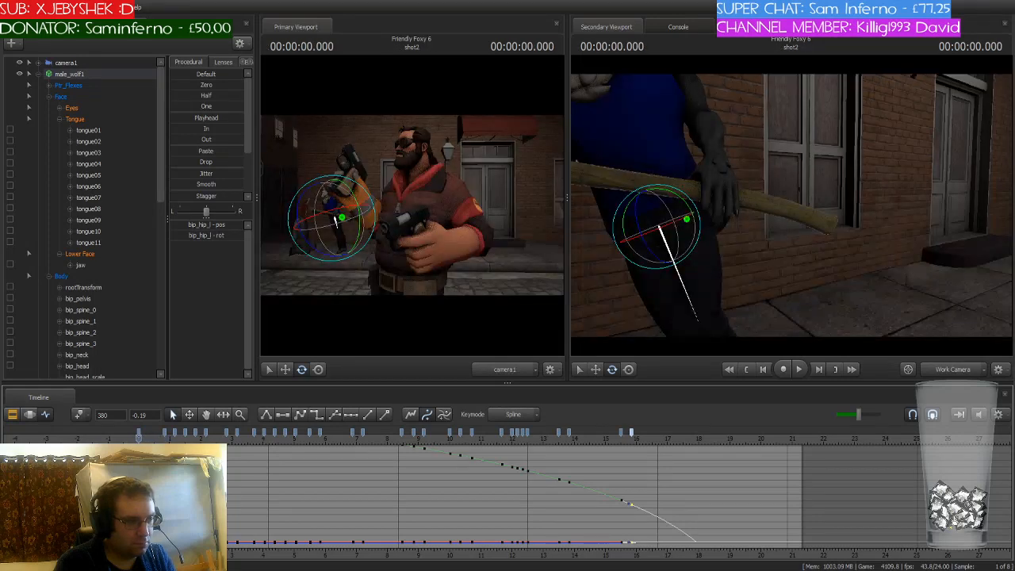
pyautogui.moveTo(791, 214); pyautogui.dragTo(816, 179)
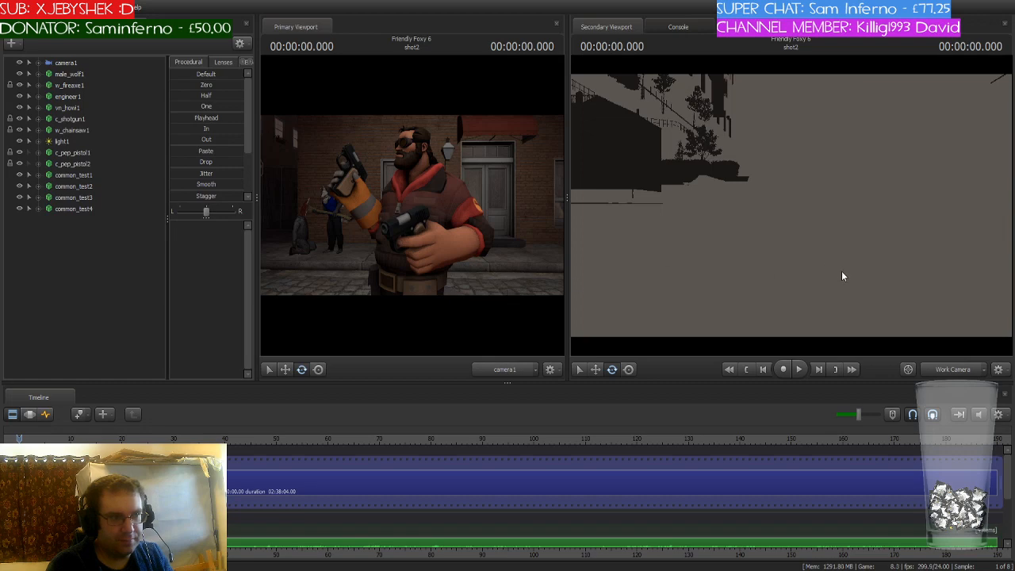
# Align the work camera with camera1's view, pull it back and show the timeline in the Graph Editor
pyautogui.click(954, 373)
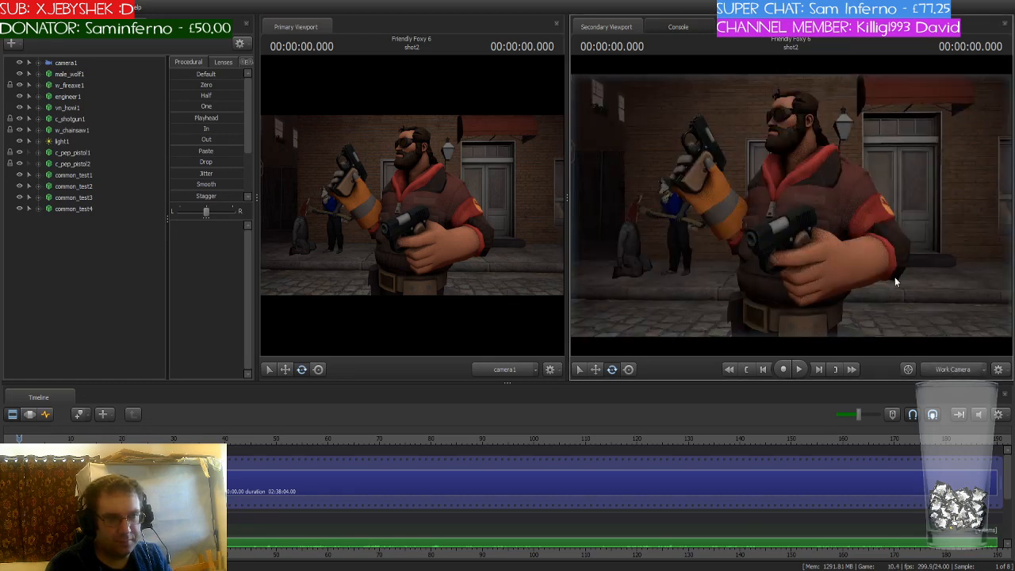
pyautogui.press('s')
pyautogui.moveTo(896, 281); pyautogui.dragTo(896, 314)
pyautogui.click(45, 414)
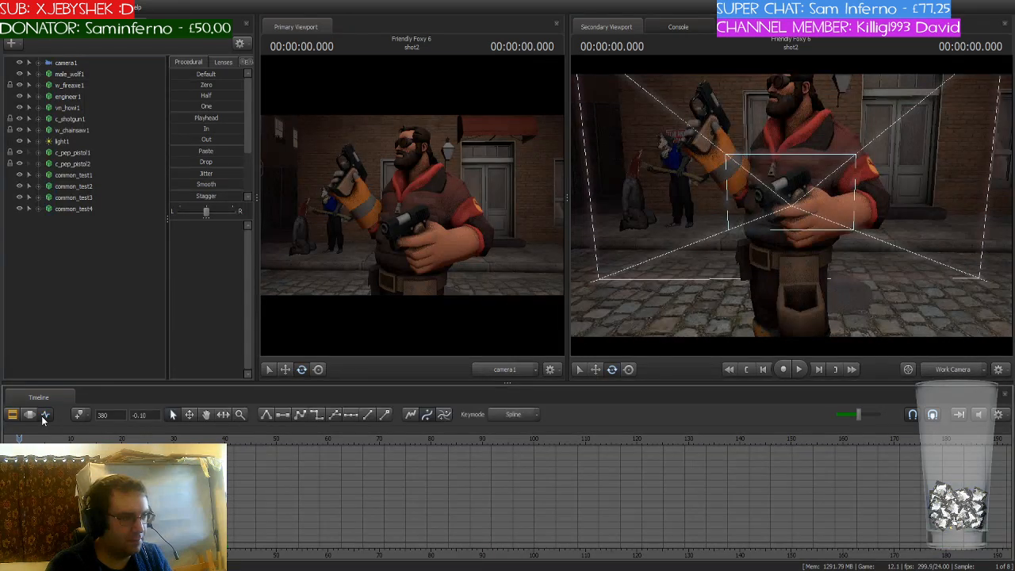
# Select male_wolf1's left hip bone (bip_hip_l) in a close work-camera view and frame its first keyframes from 0 in the graph
pyautogui.click(83, 75)
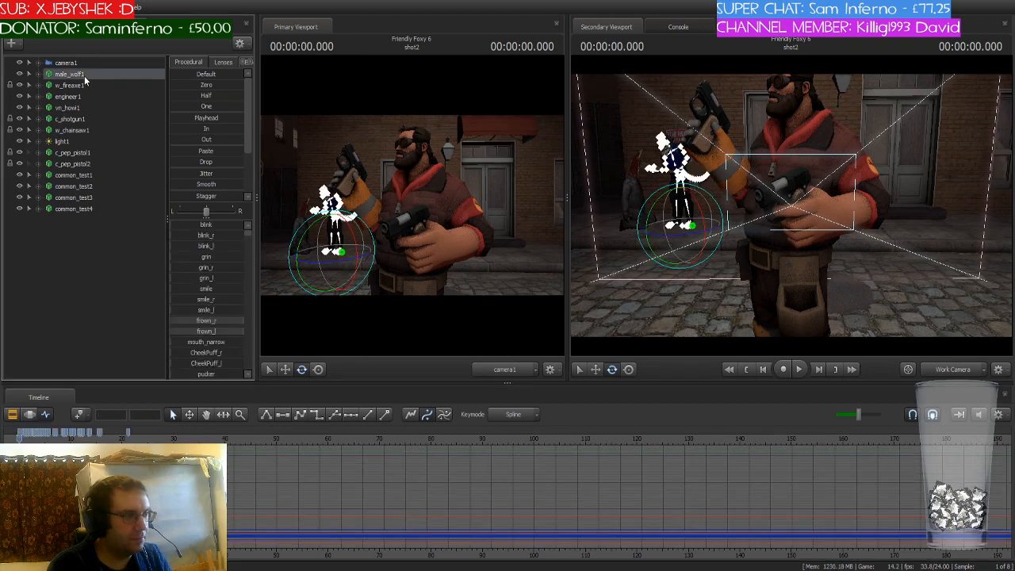
pyautogui.moveTo(719, 289); pyautogui.dragTo(640, 288)
pyautogui.press('w')
pyautogui.keyDown('ctrl'); pyautogui.click(778, 199); pyautogui.keyUp('ctrl')
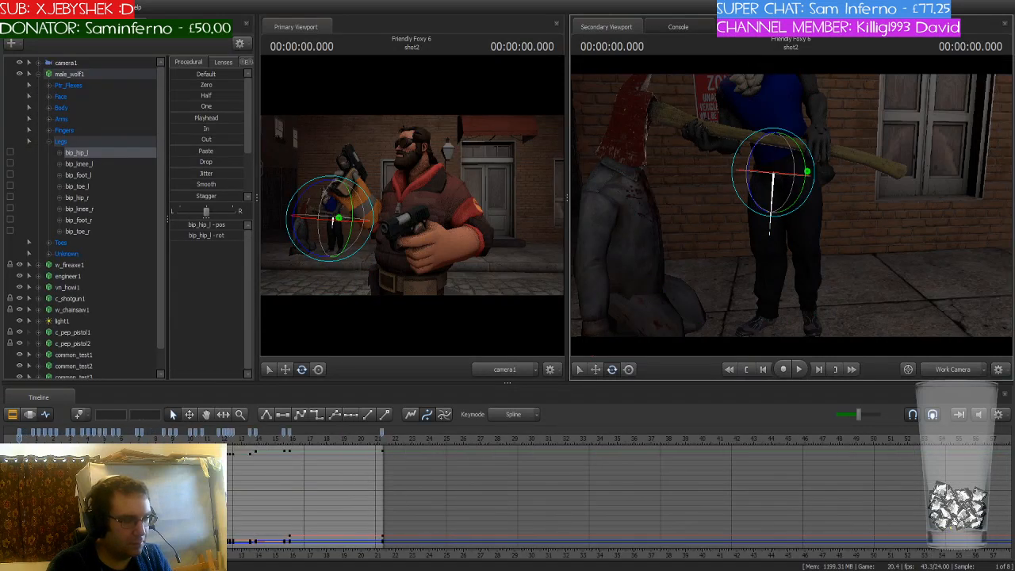
pyautogui.scroll(4, 508, 500)
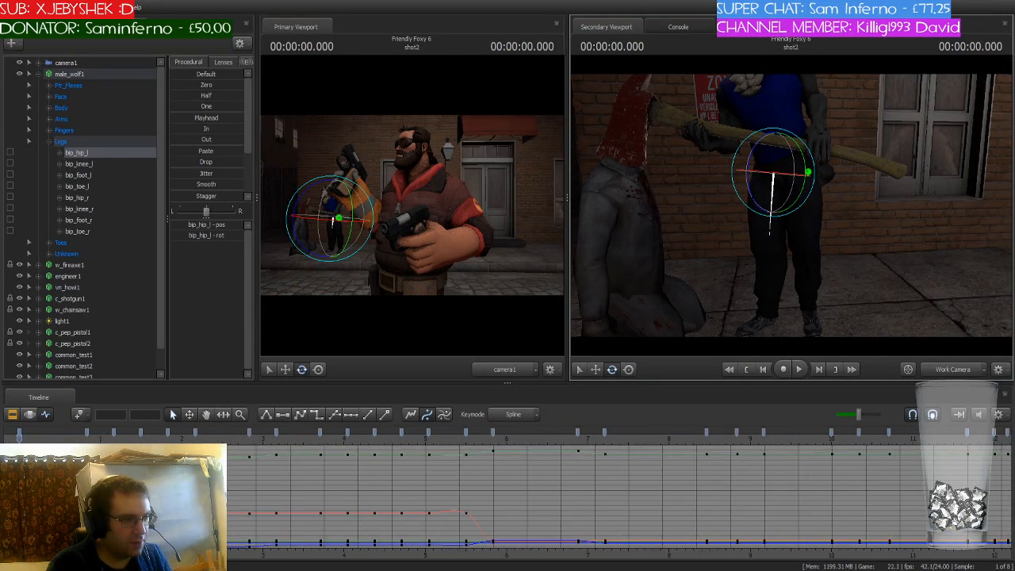
pyautogui.moveTo(102, 553); pyautogui.dragTo(320, 554)
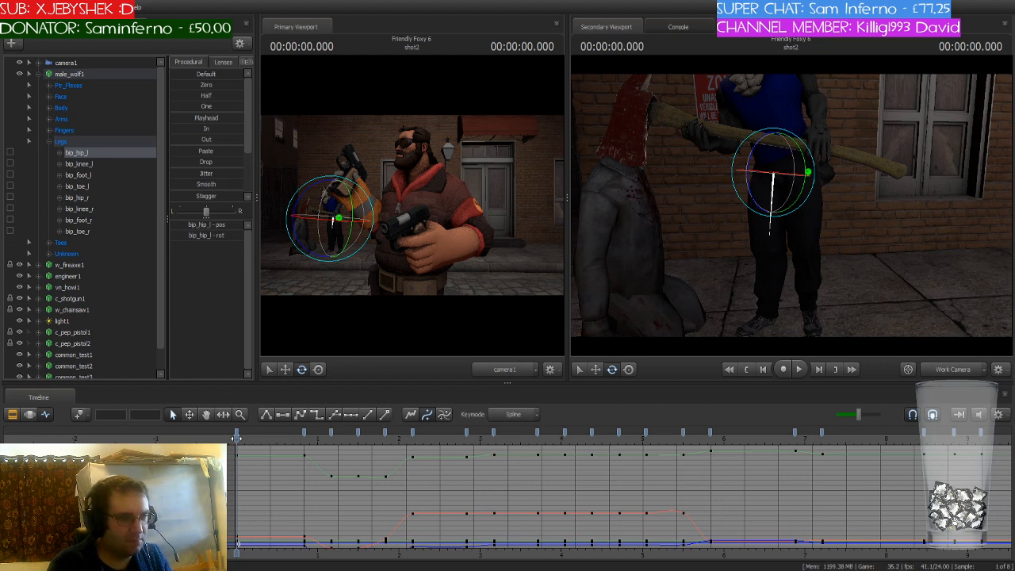
# Play shot2 from 8.250 to about 14.166 and check male_wolf1's left hip and leg movement
pyautogui.moveTo(236, 438); pyautogui.dragTo(925, 496)
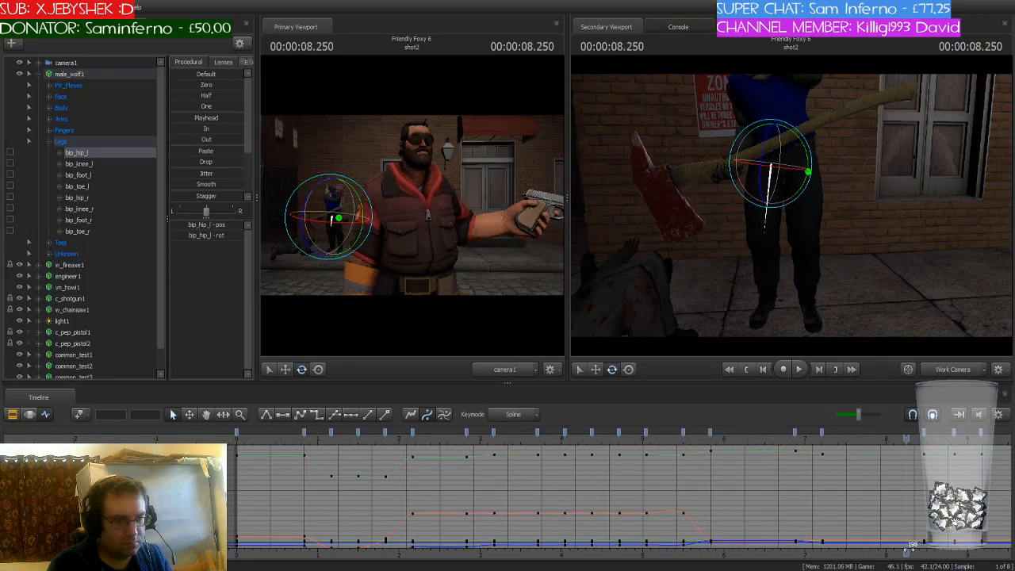
pyautogui.scroll(-5, 586, 498)
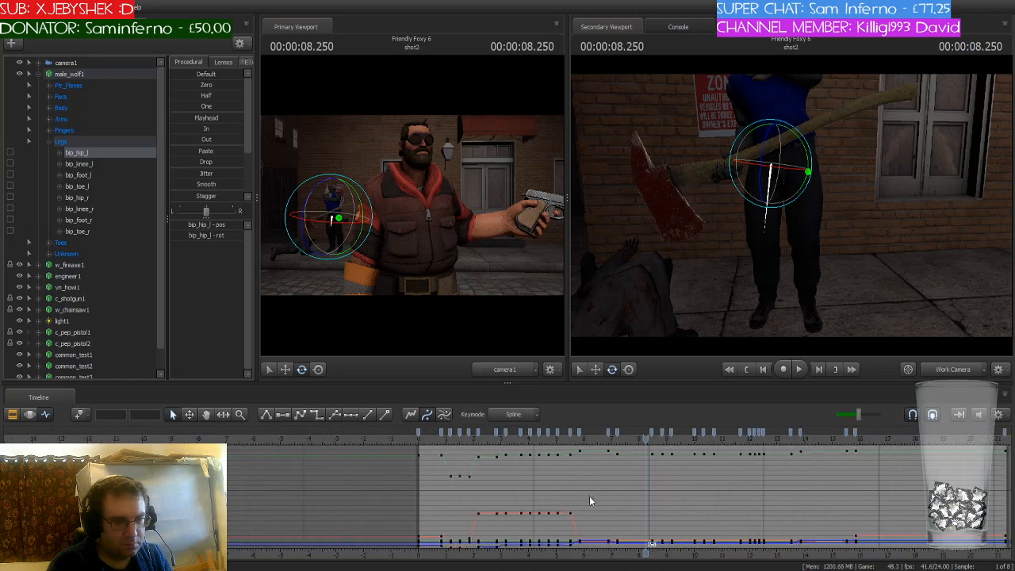
pyautogui.scroll(-2, 590, 496)
pyautogui.press('space')
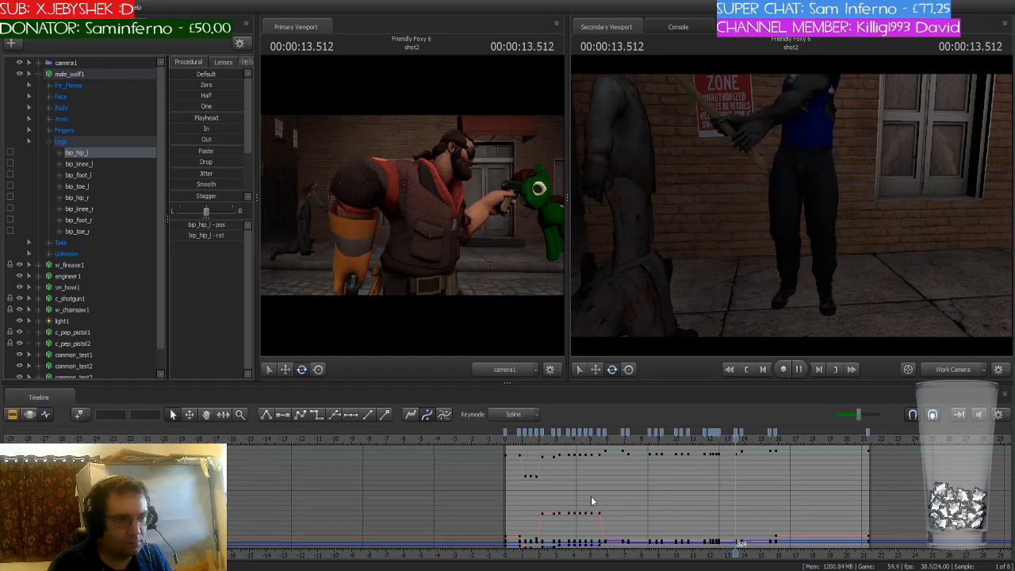
pyautogui.press('space')
pyautogui.scroll(2, 748, 489)
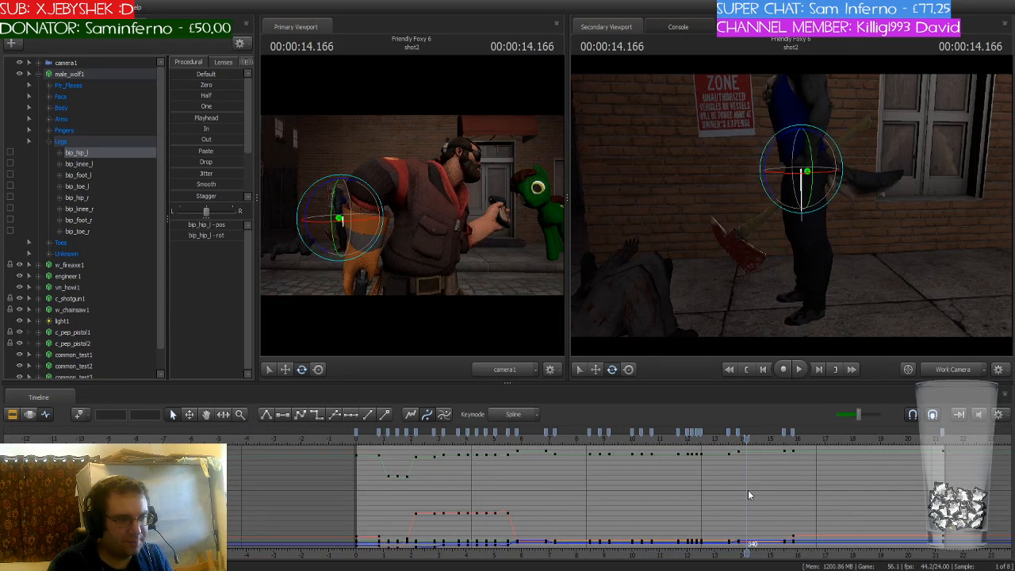
# Scrub shot2 from 0.708 through 2.166 to 3.708, examining male_wolf1's leg motion against the left hip curves
pyautogui.click(374, 439)
pyautogui.scroll(3, 375, 438)
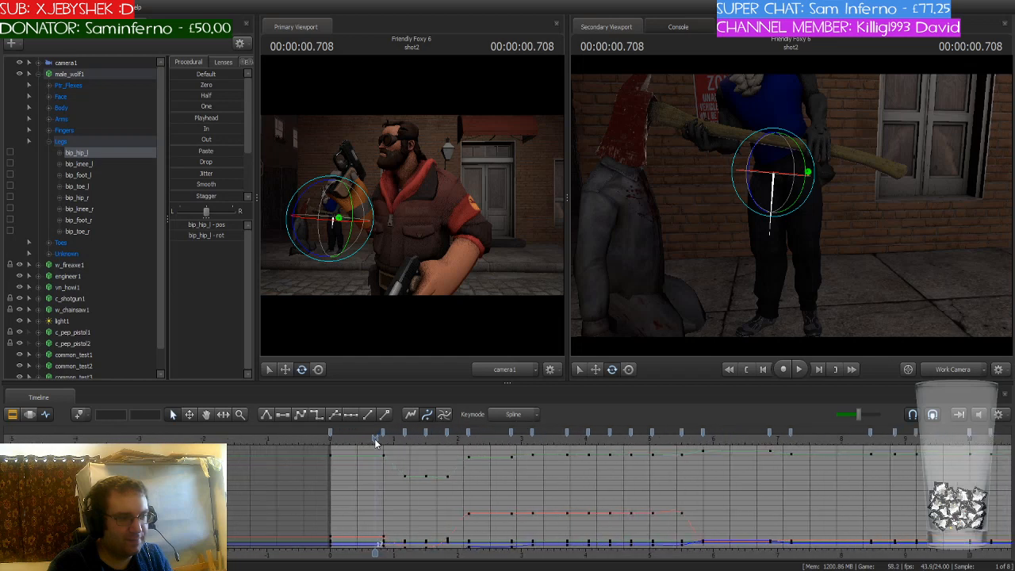
pyautogui.click(379, 438)
pyautogui.moveTo(379, 439); pyautogui.dragTo(494, 450)
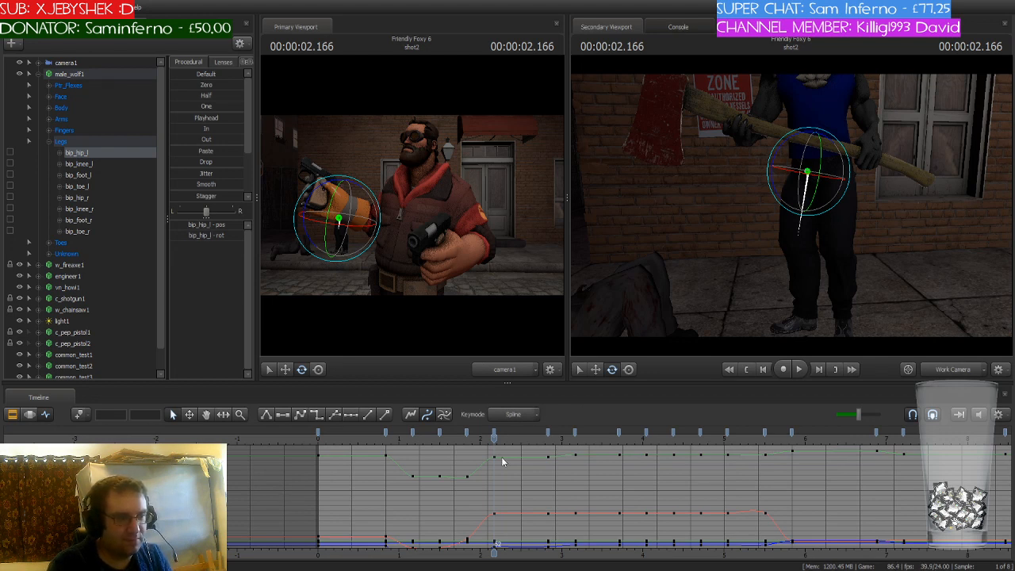
pyautogui.scroll(2, 501, 457)
pyautogui.scroll(-1, 501, 455)
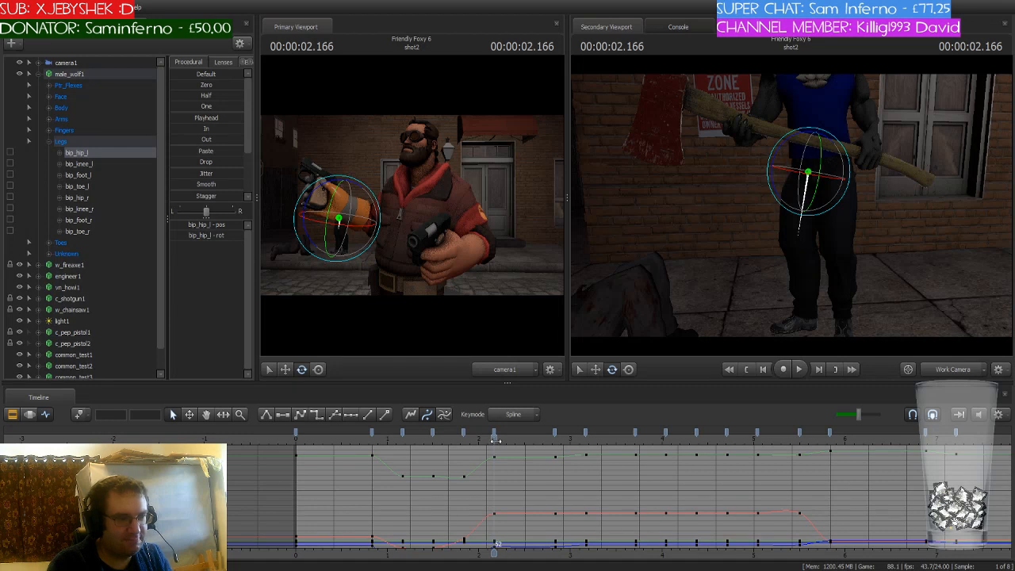
pyautogui.moveTo(495, 441); pyautogui.dragTo(633, 450)
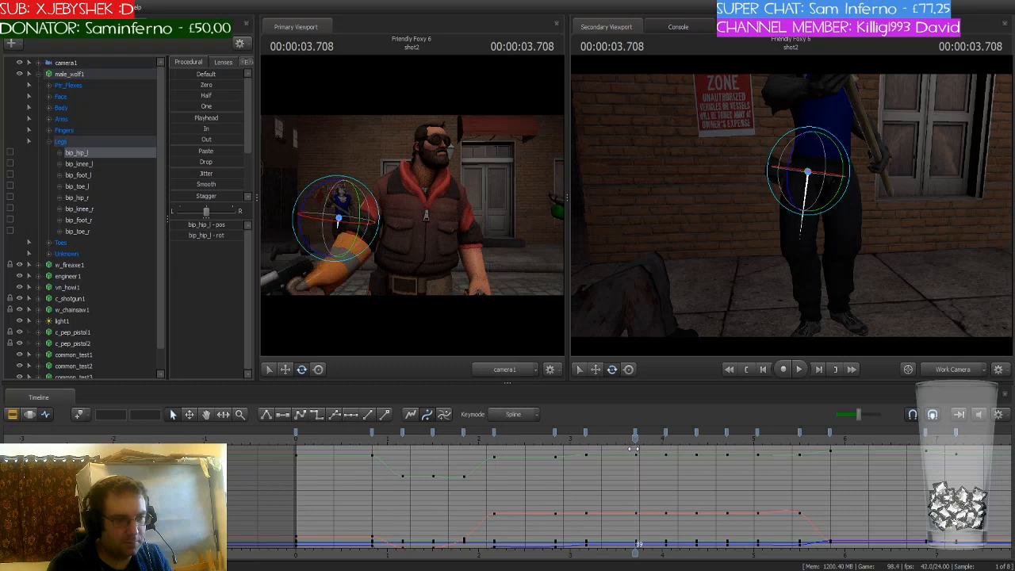
pyautogui.scroll(4, 633, 449)
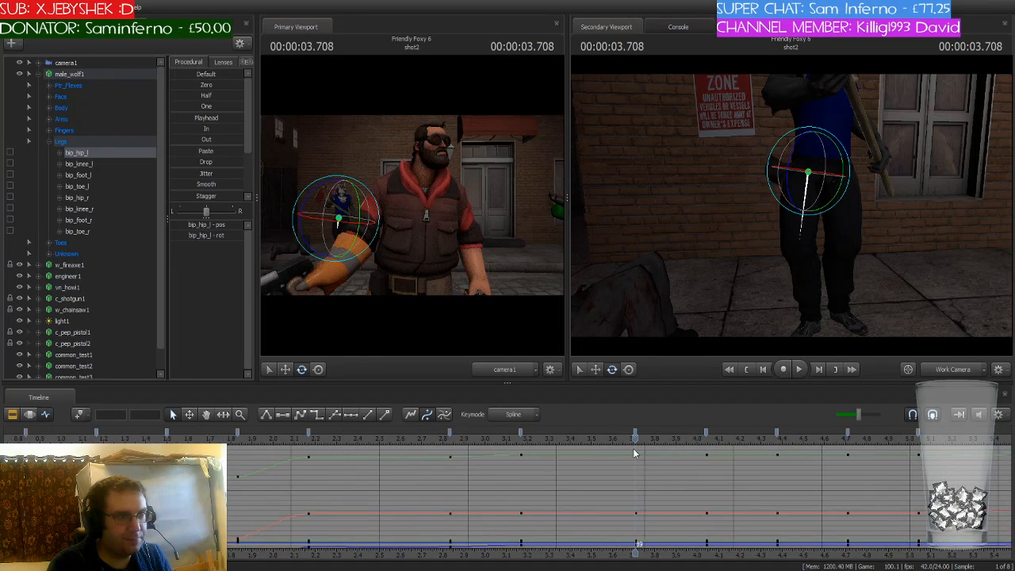
pyautogui.scroll(-4, 633, 449)
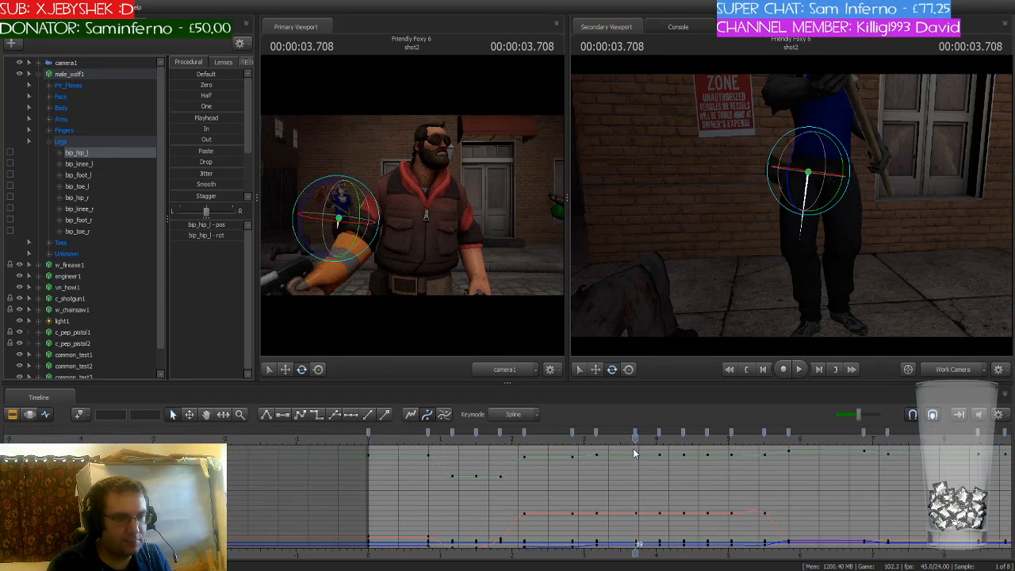
pyautogui.scroll(6, 633, 448)
pyautogui.moveTo(635, 550); pyautogui.dragTo(461, 517, button='middle')
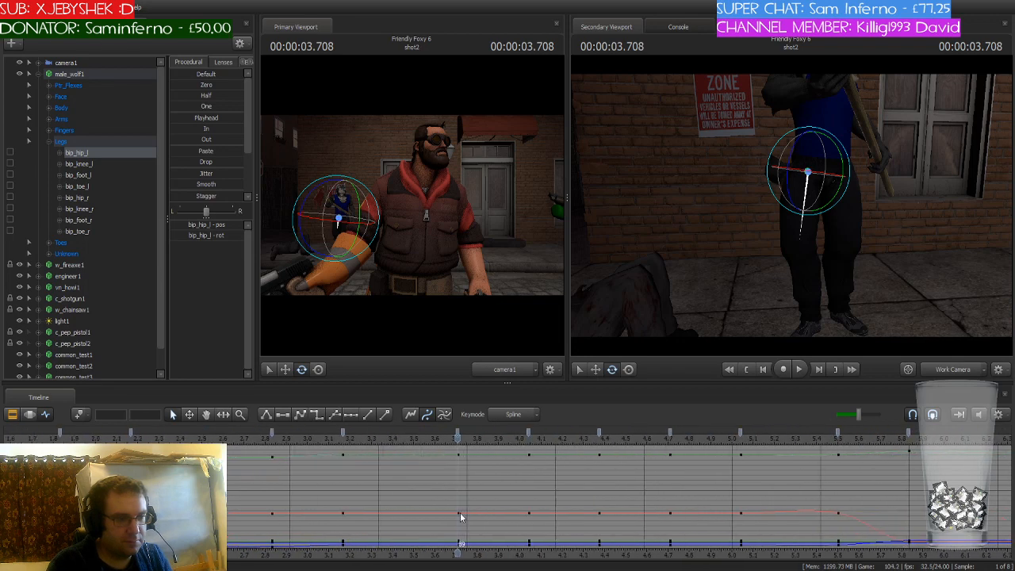
pyautogui.scroll(2, 461, 517)
# Rotate male_wolf1's right forearm bone (bip_lowerArm_r) at frame 93 (3.875) in a close work-camera view
pyautogui.moveTo(461, 437); pyautogui.dragTo(503, 444)
pyautogui.press('w')
pyautogui.moveTo(785, 172)
pyautogui.mouseDown()
pyautogui.moveTo(801, 165)
pyautogui.moveTo(785, 172)
pyautogui.mouseUp()
pyautogui.press('ctrl')
pyautogui.keyDown('ctrl'); pyautogui.click(786, 172); pyautogui.keyUp('ctrl')
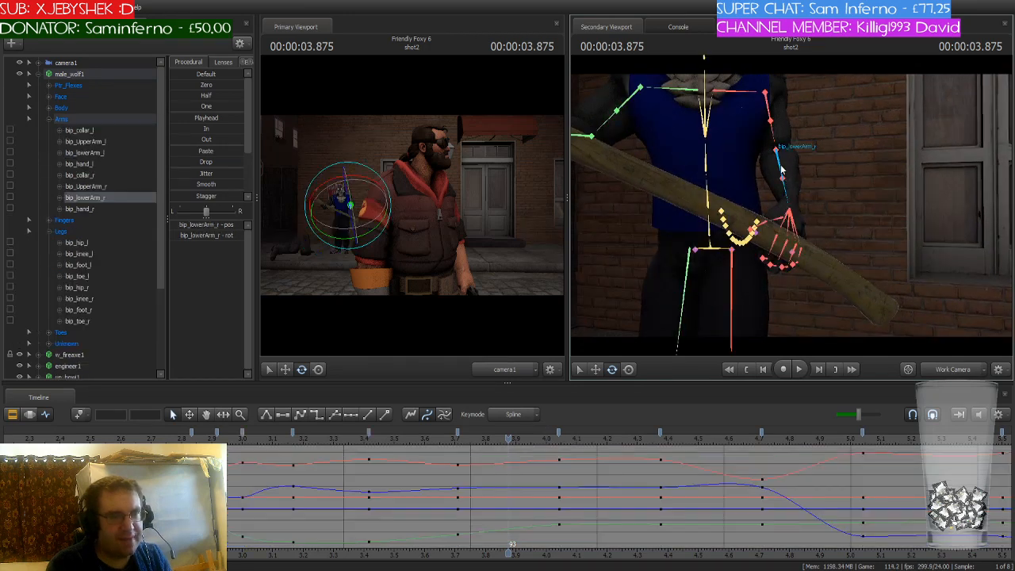
pyautogui.moveTo(780, 141); pyautogui.dragTo(780, 138)
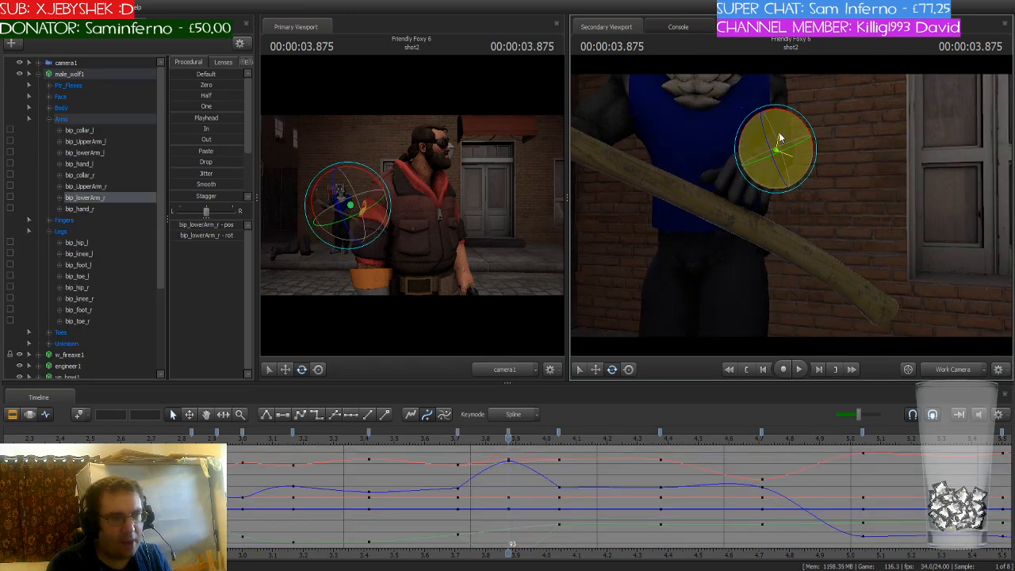
# Adjust the rotation of male_wolf1's right upper arm and forearm at frame 93, with his whole upper body in view
pyautogui.moveTo(839, 105); pyautogui.dragTo(819, 106)
pyautogui.press('w')
pyautogui.press('s')
pyautogui.press('ctrl')
pyautogui.press('s')
pyautogui.keyDown('ctrl'); pyautogui.click(805, 175); pyautogui.keyUp('ctrl')
pyautogui.moveTo(807, 173); pyautogui.dragTo(798, 161)
pyautogui.press('ctrl')
pyautogui.keyDown('ctrl'); pyautogui.click(795, 212); pyautogui.keyUp('ctrl')
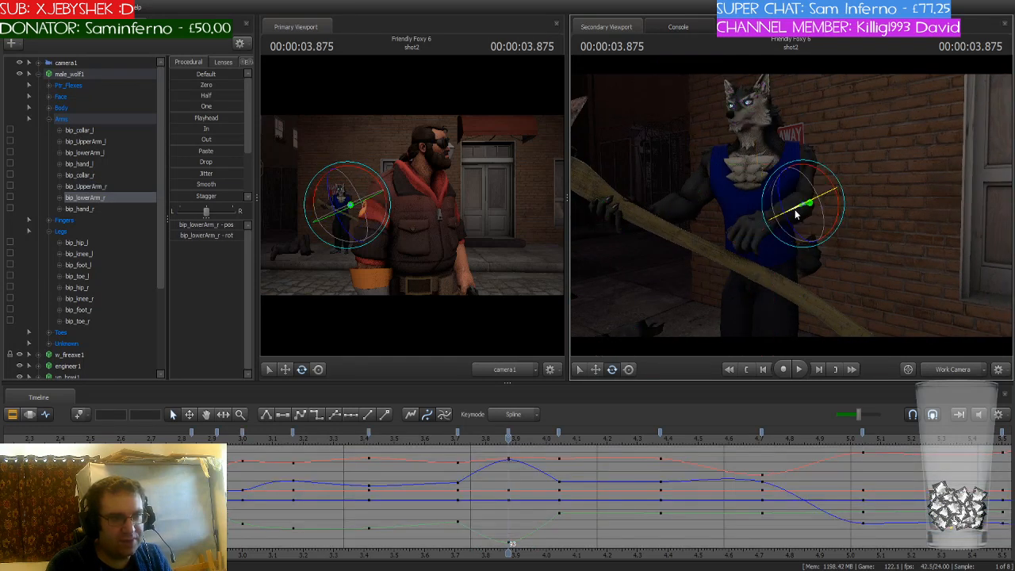
pyautogui.moveTo(791, 199); pyautogui.dragTo(795, 215)
# Rotate the right collar bone (bip_collar_r) at frame 93 and re-pose the right forearm and upper arm to match
pyautogui.press('ctrl')
pyautogui.keyDown('ctrl'); pyautogui.click(801, 160); pyautogui.keyUp('ctrl')
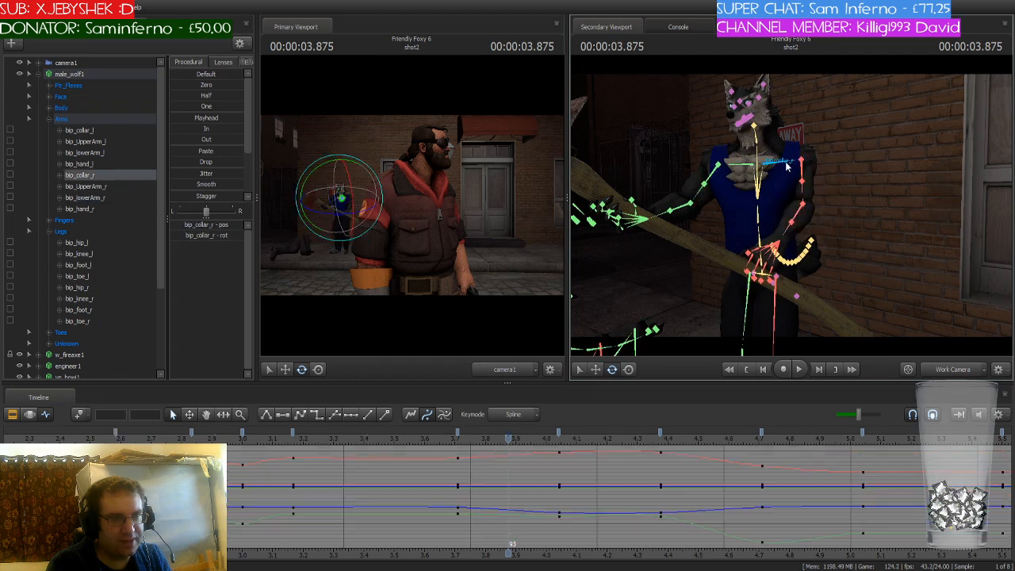
pyautogui.moveTo(784, 165); pyautogui.dragTo(771, 148)
pyautogui.press('ctrl')
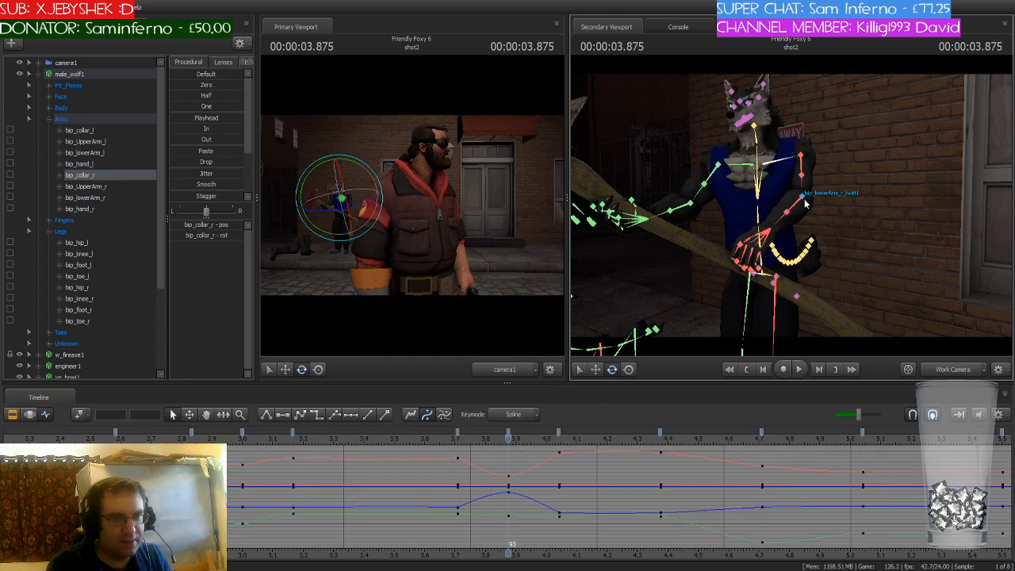
pyautogui.keyDown('ctrl'); pyautogui.click(805, 205); pyautogui.keyUp('ctrl')
pyautogui.moveTo(820, 173); pyautogui.dragTo(818, 204)
pyautogui.press('ctrl')
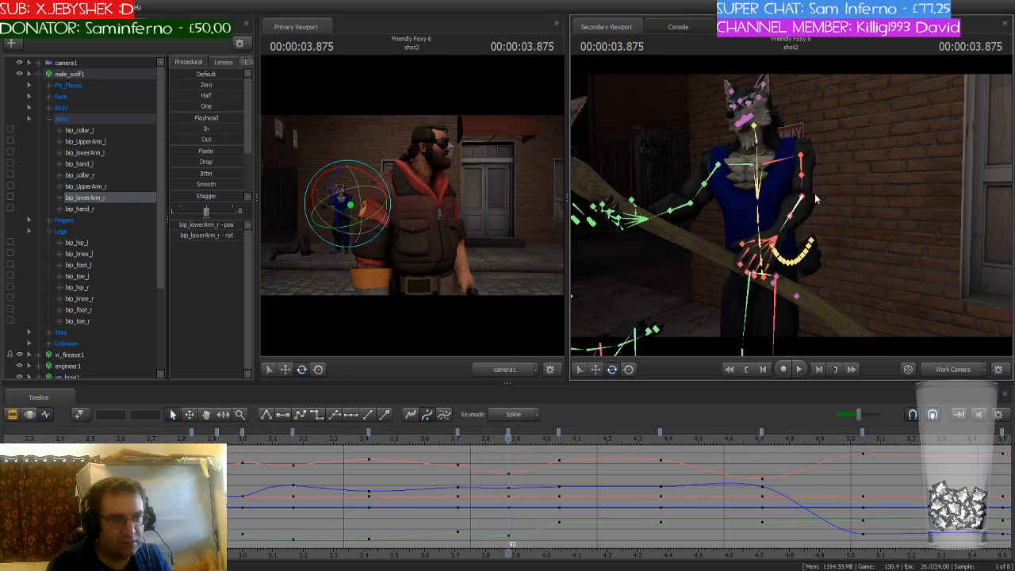
pyautogui.keyDown('ctrl'); pyautogui.click(809, 158); pyautogui.keyUp('ctrl')
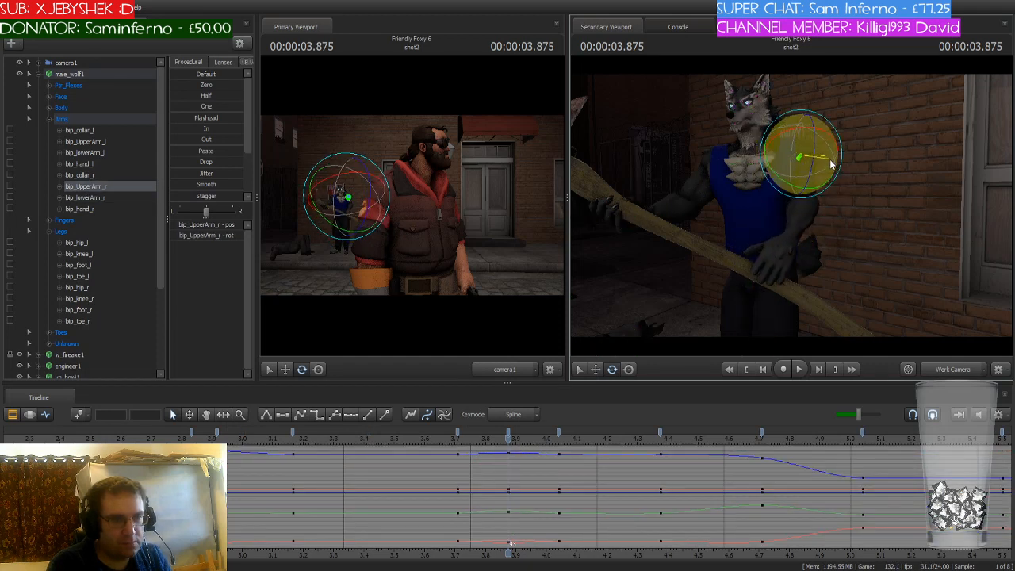
# Rotate the right hand (bip_hand_r) over the axe handle at frame 93 and refine the right collar's rotation
pyautogui.press('ctrl')
pyautogui.keyDown('ctrl'); pyautogui.click(790, 254); pyautogui.keyUp('ctrl')
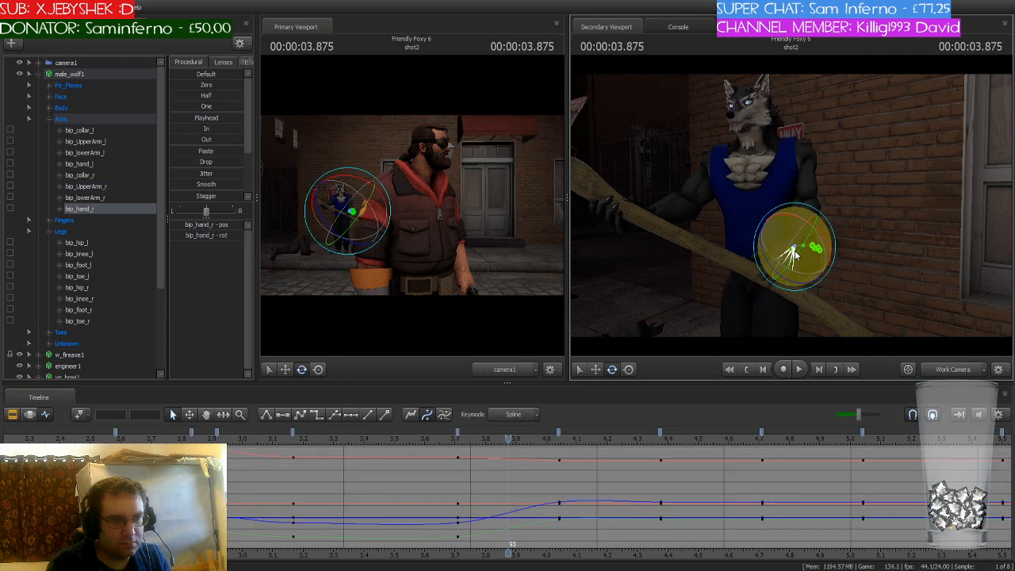
pyautogui.moveTo(791, 253); pyautogui.dragTo(802, 244)
pyautogui.press('ctrl')
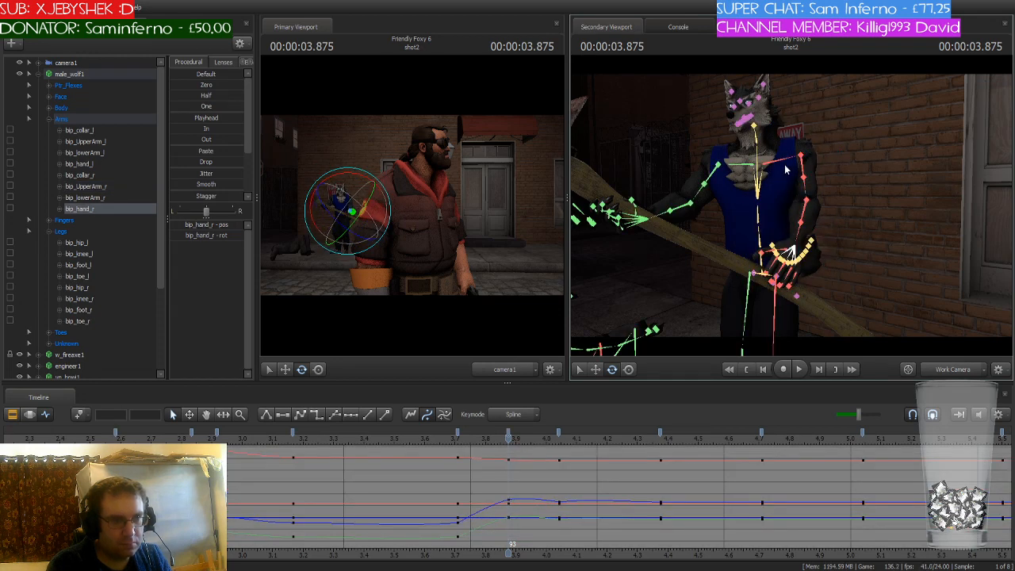
pyautogui.keyDown('ctrl'); pyautogui.click(780, 162); pyautogui.keyUp('ctrl')
pyautogui.moveTo(777, 159); pyautogui.dragTo(768, 163)
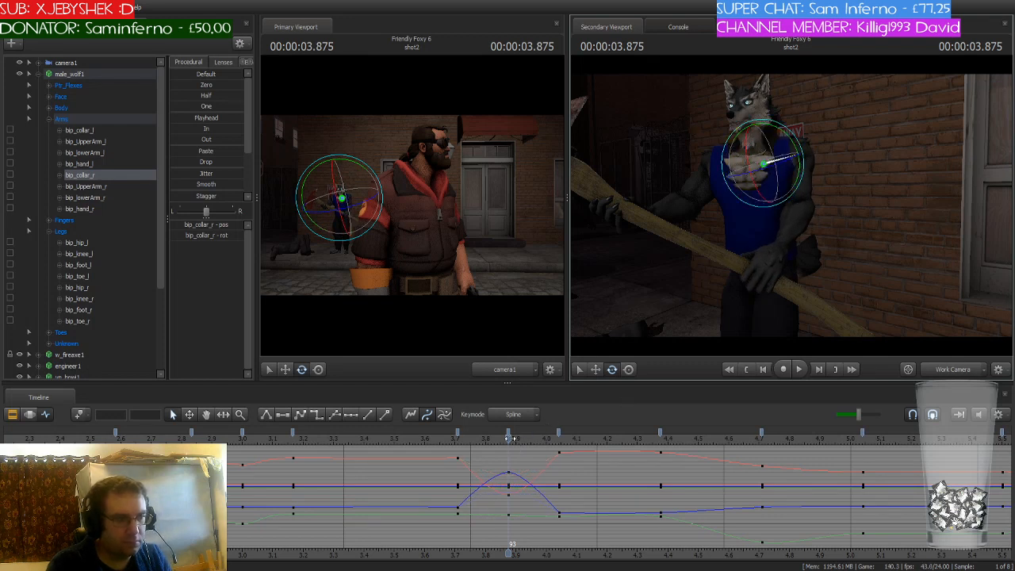
# Adjust the right upper arm (bip_UpperArm_r) at frame 95 (3.958) and select the right collar bone
pyautogui.moveTo(508, 438); pyautogui.dragTo(540, 450)
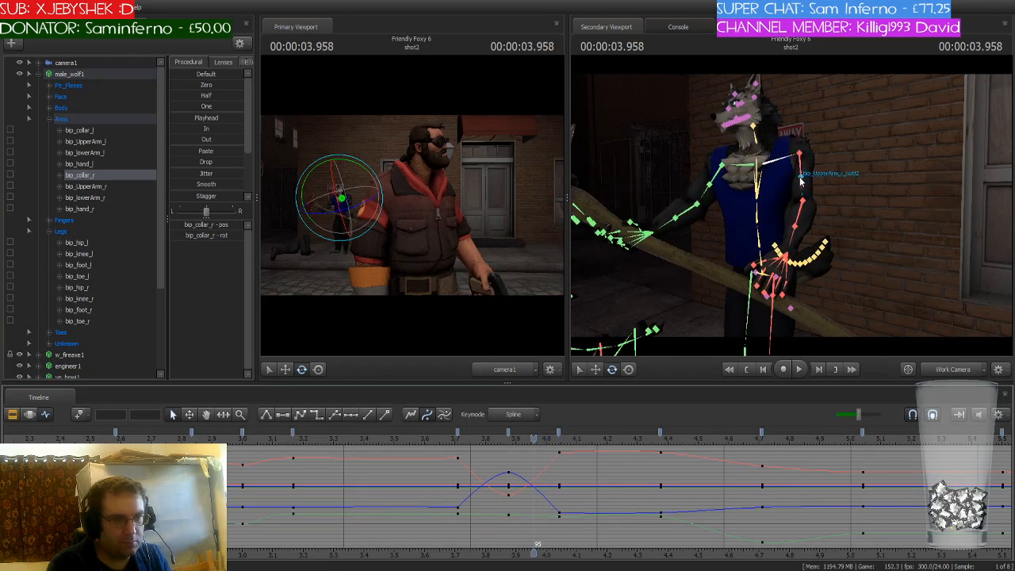
pyautogui.click(809, 168)
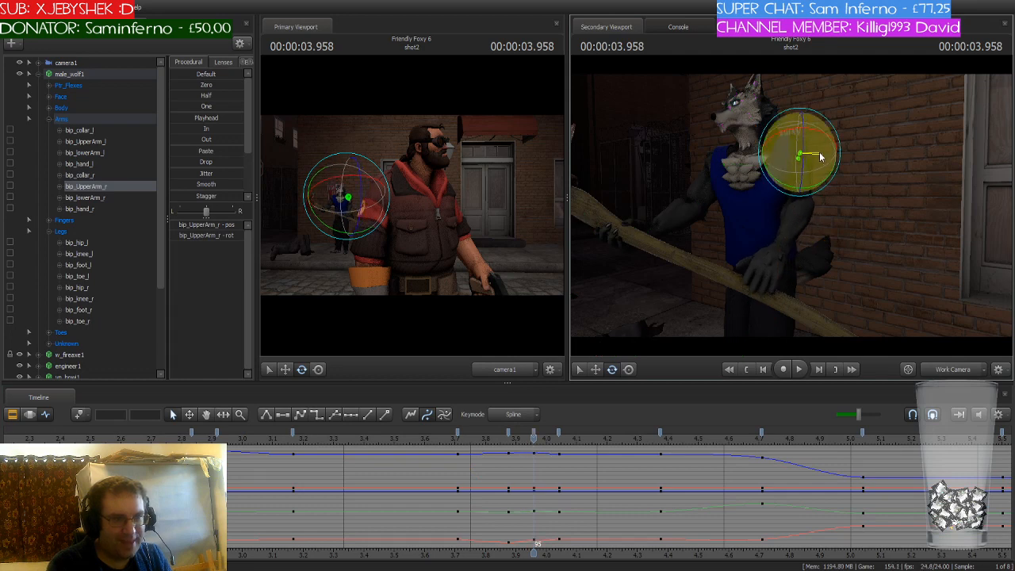
pyautogui.press('ctrl')
pyautogui.keyDown('ctrl'); pyautogui.click(781, 165); pyautogui.keyUp('ctrl')
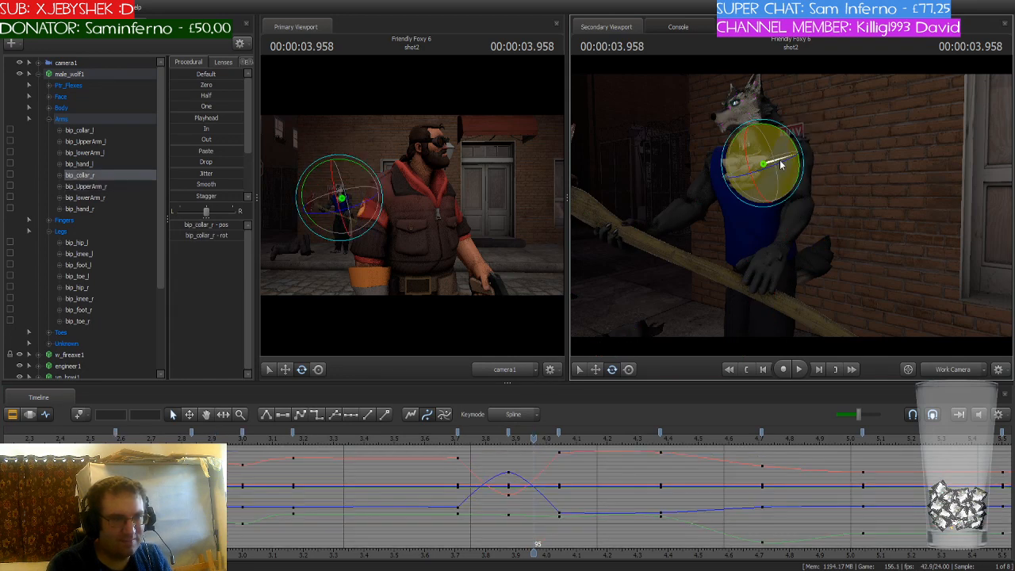
# Adjust the rotation of the wolf's right lower arm, collar and upper arm in the pose at 3.958 s
pyautogui.press('ctrl')
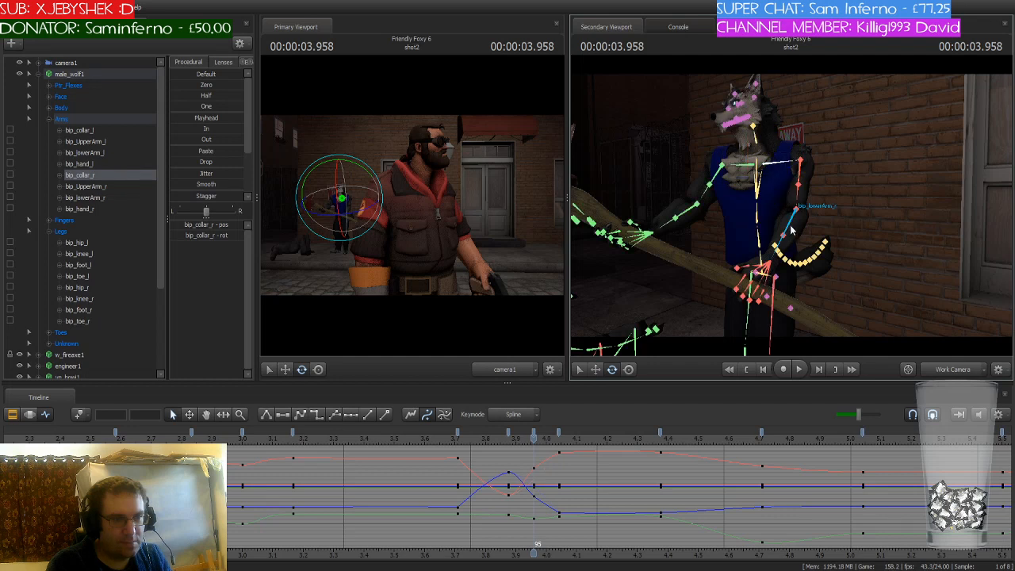
pyautogui.keyDown('ctrl'); pyautogui.click(791, 226); pyautogui.keyUp('ctrl')
pyautogui.moveTo(792, 224); pyautogui.dragTo(793, 214)
pyautogui.press('ctrl')
pyautogui.keyDown('ctrl'); pyautogui.click(797, 162); pyautogui.keyUp('ctrl')
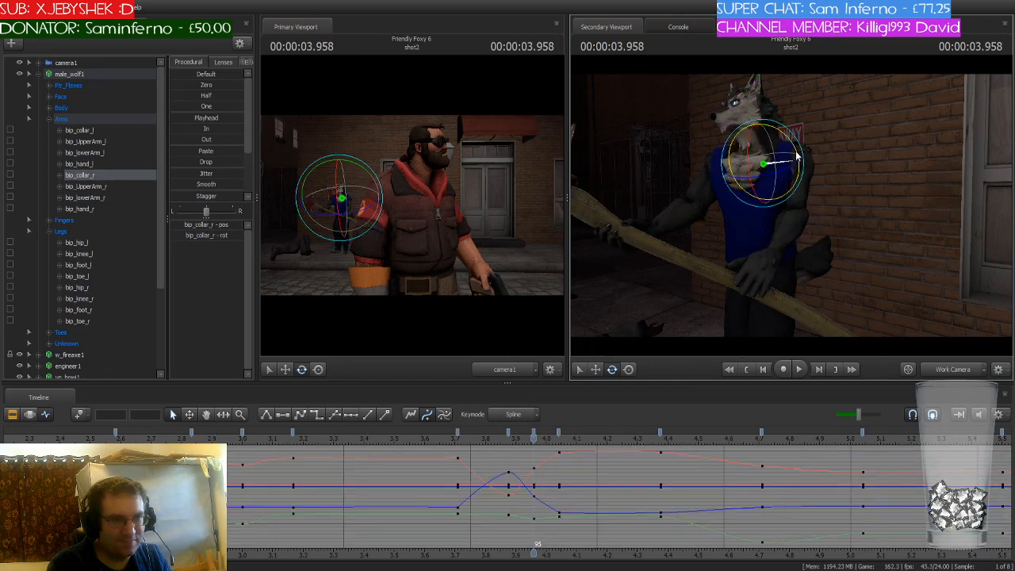
pyautogui.press('ctrl')
pyautogui.keyDown('ctrl'); pyautogui.click(819, 178); pyautogui.keyUp('ctrl')
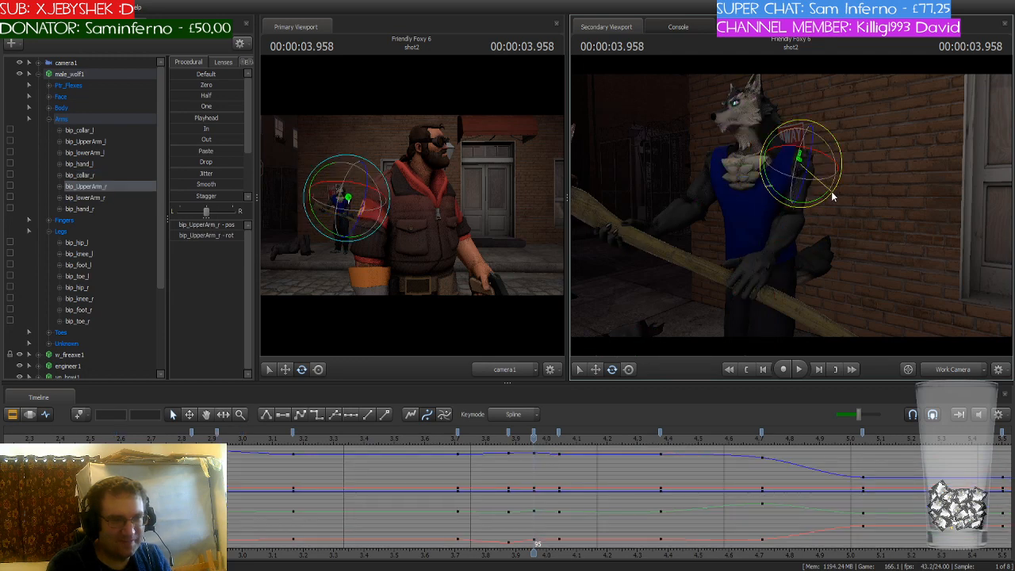
pyautogui.moveTo(832, 193); pyautogui.dragTo(834, 190)
# Refine the wolf's right lower arm and right hand rotation in the pose at 3.958 s
pyautogui.press('ctrl')
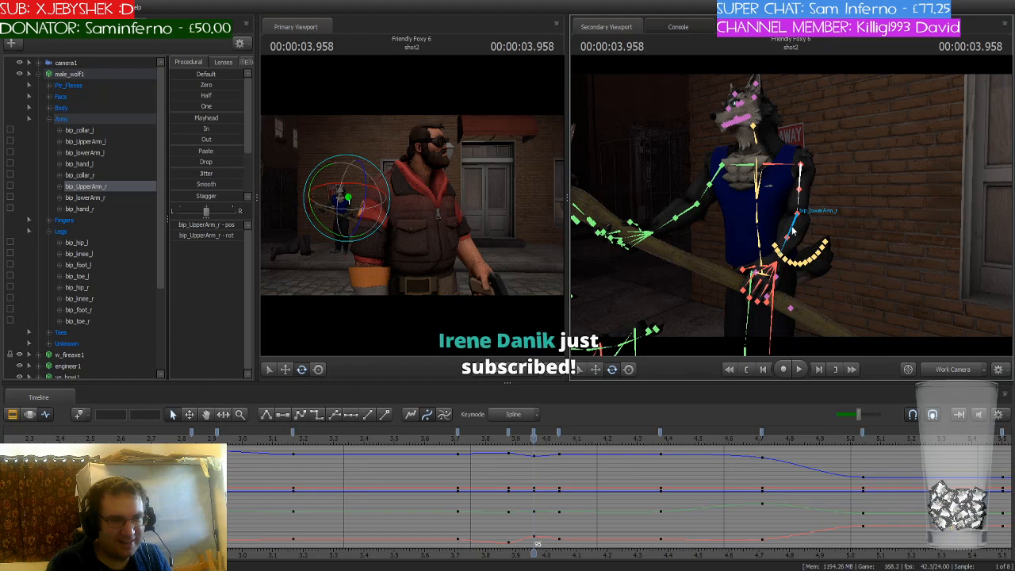
pyautogui.keyDown('ctrl'); pyautogui.click(792, 230); pyautogui.keyUp('ctrl')
pyautogui.press('ctrl')
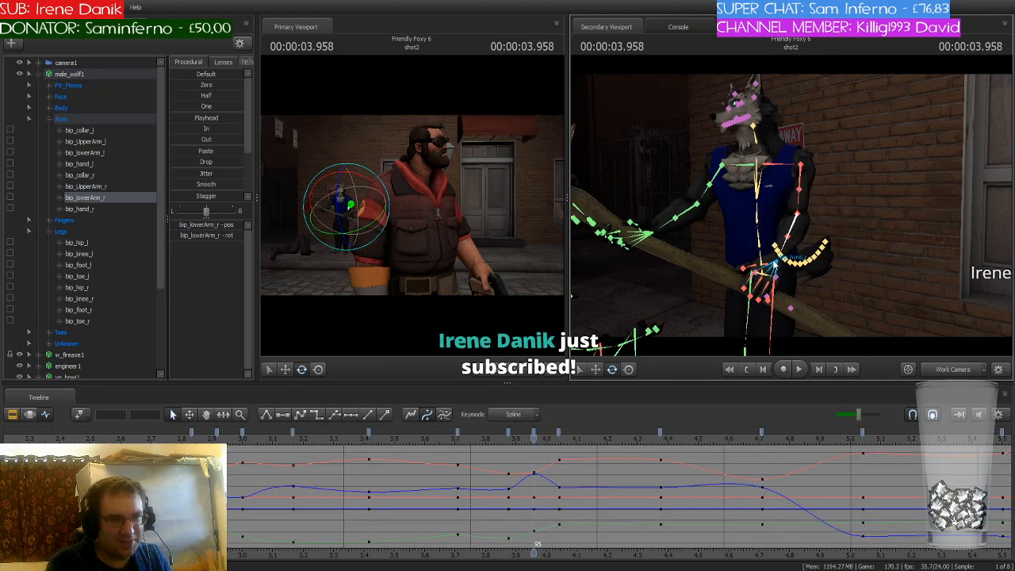
pyautogui.keyDown('ctrl'); pyautogui.click(785, 257); pyautogui.keyUp('ctrl')
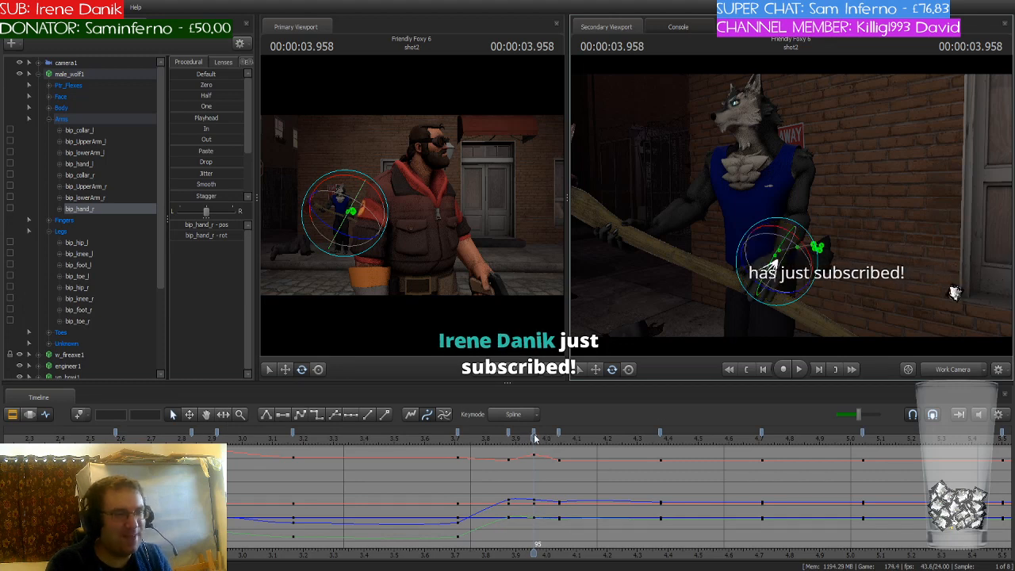
# Check the motion around the new pose and rotate the wolf's right lower arm at 4.541 s
pyautogui.moveTo(535, 439); pyautogui.dragTo(454, 458)
pyautogui.moveTo(493, 462); pyautogui.dragTo(713, 480)
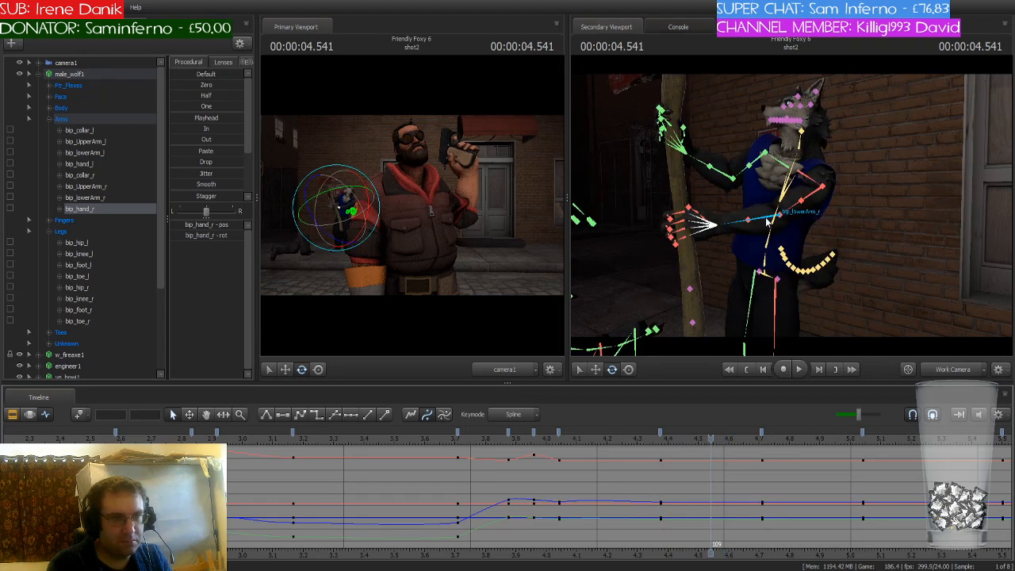
pyautogui.click(771, 219)
pyautogui.moveTo(775, 210); pyautogui.dragTo(865, 446)
pyautogui.click(879, 456)
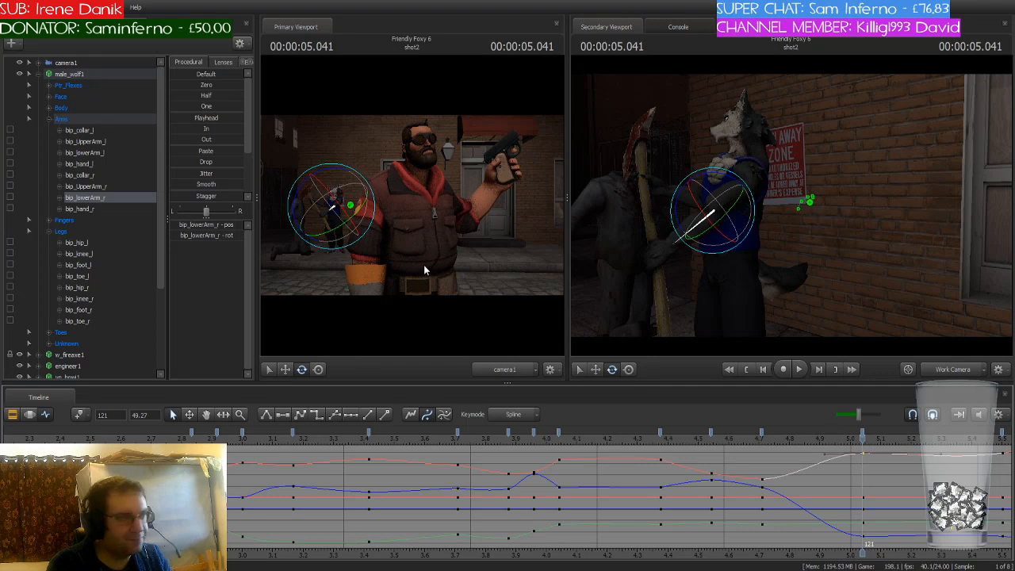
# Apply stepped tangents to all of male_wolf1's keyframes at 5.041 s (frame 121)
pyautogui.click(88, 73)
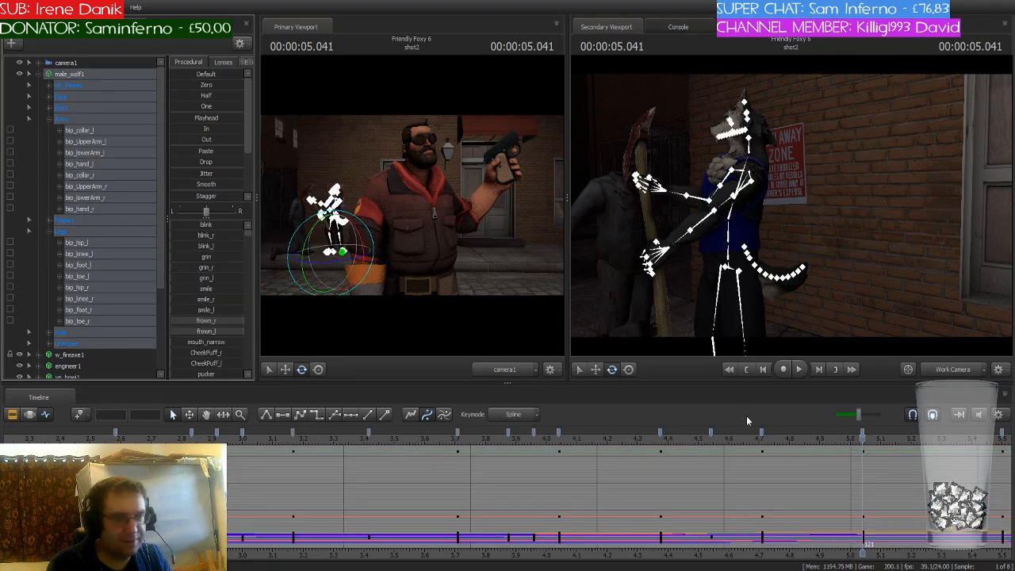
pyautogui.click(862, 433)
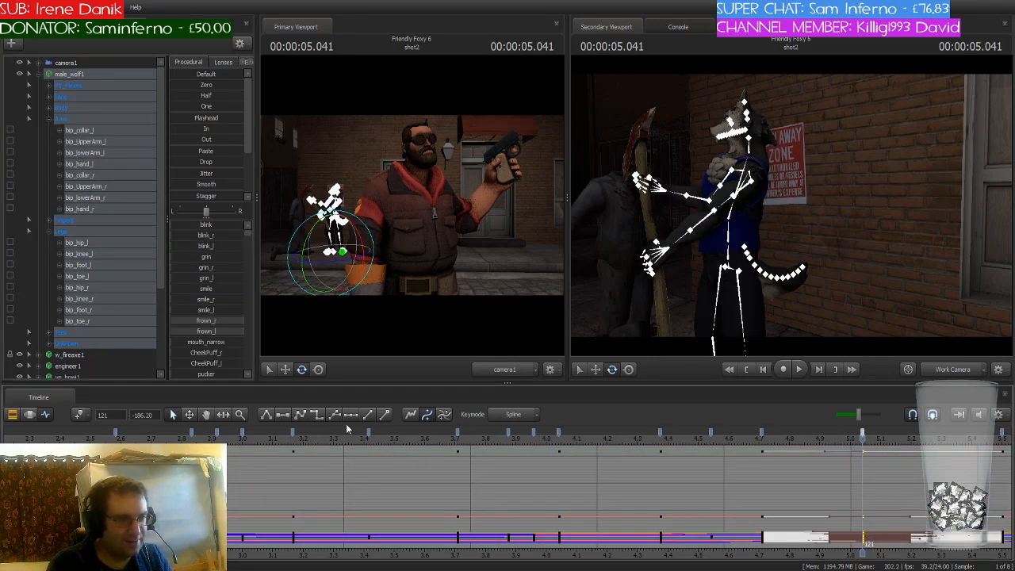
pyautogui.click(319, 414)
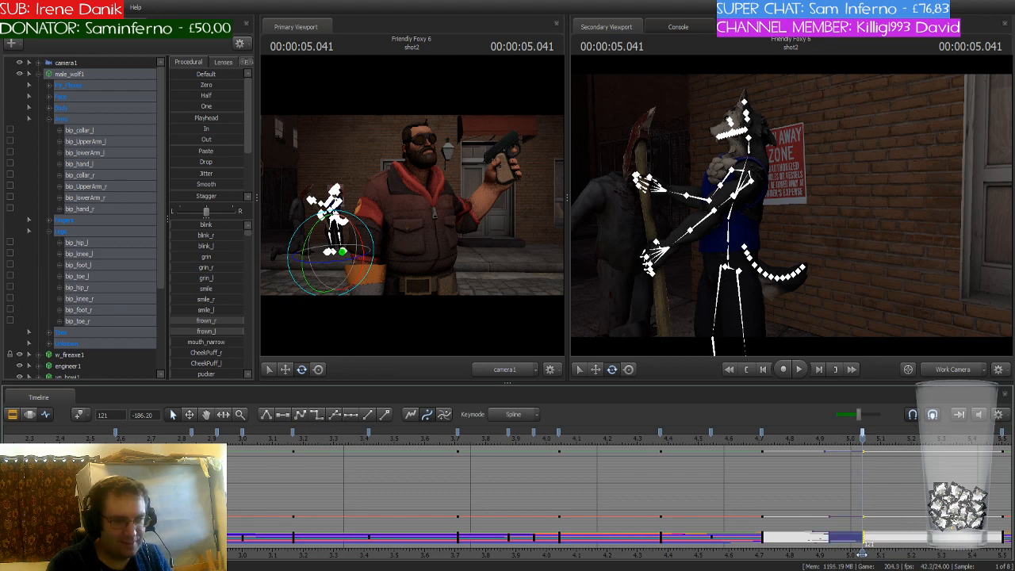
# Review the wolf's movement from 5.041 s to 10.250 s, checking the poses from closer work camera angles
pyautogui.moveTo(895, 508); pyautogui.dragTo(582, 492, button='middle')
pyautogui.scroll(-3, 582, 492)
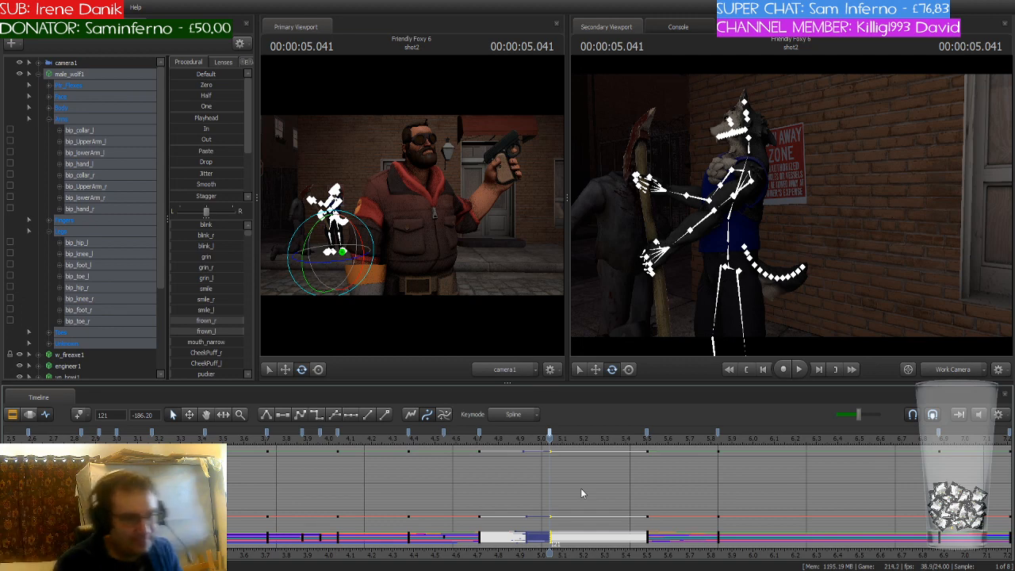
pyautogui.moveTo(549, 441); pyautogui.dragTo(964, 471)
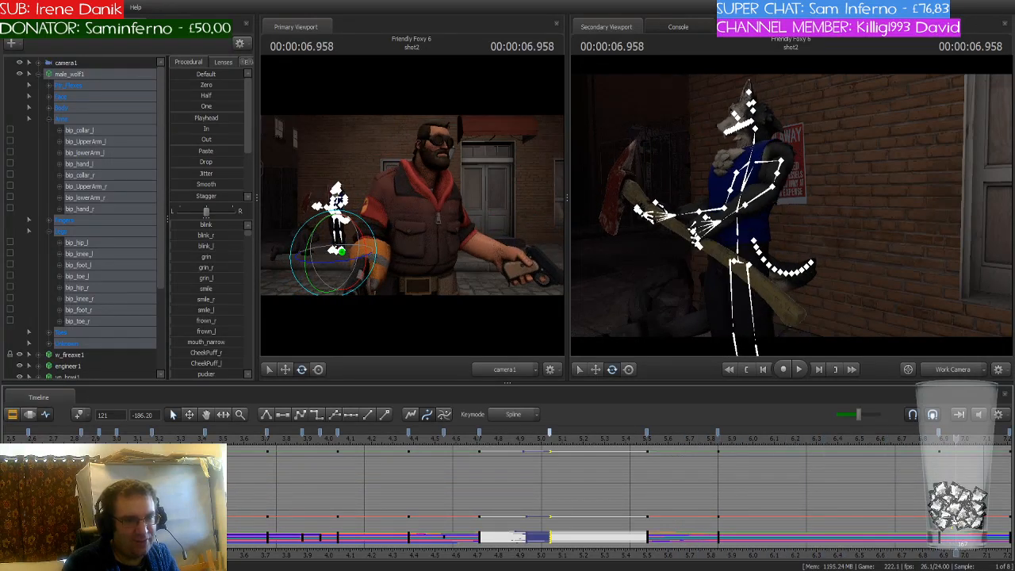
pyautogui.moveTo(943, 531); pyautogui.dragTo(519, 503, button='middle')
pyautogui.scroll(-4, 519, 504)
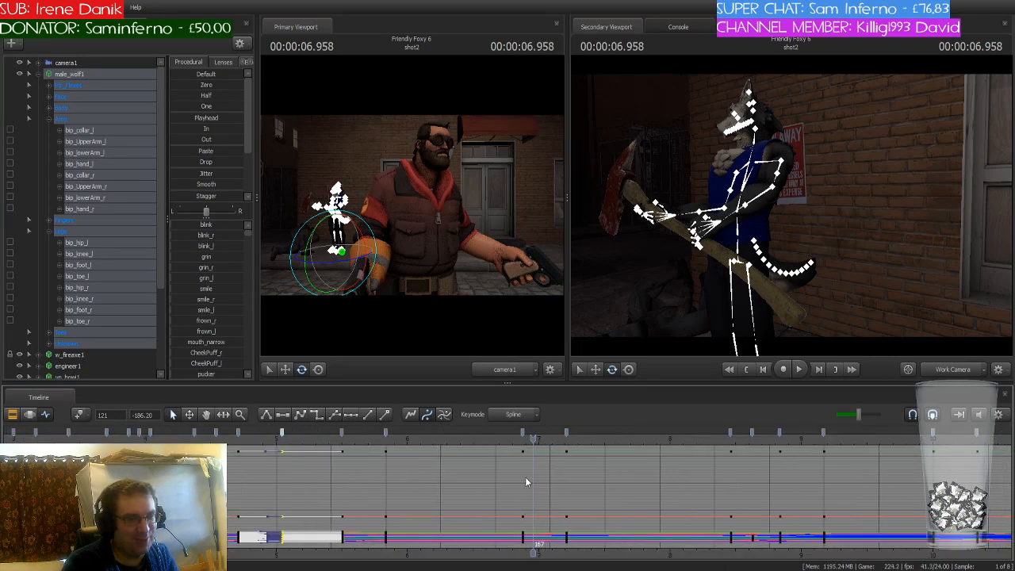
pyautogui.moveTo(534, 439); pyautogui.dragTo(561, 440)
pyautogui.press('w')
pyautogui.moveTo(777, 222); pyautogui.dragTo(755, 212)
pyautogui.press('s')
pyautogui.moveTo(560, 439); pyautogui.dragTo(872, 444)
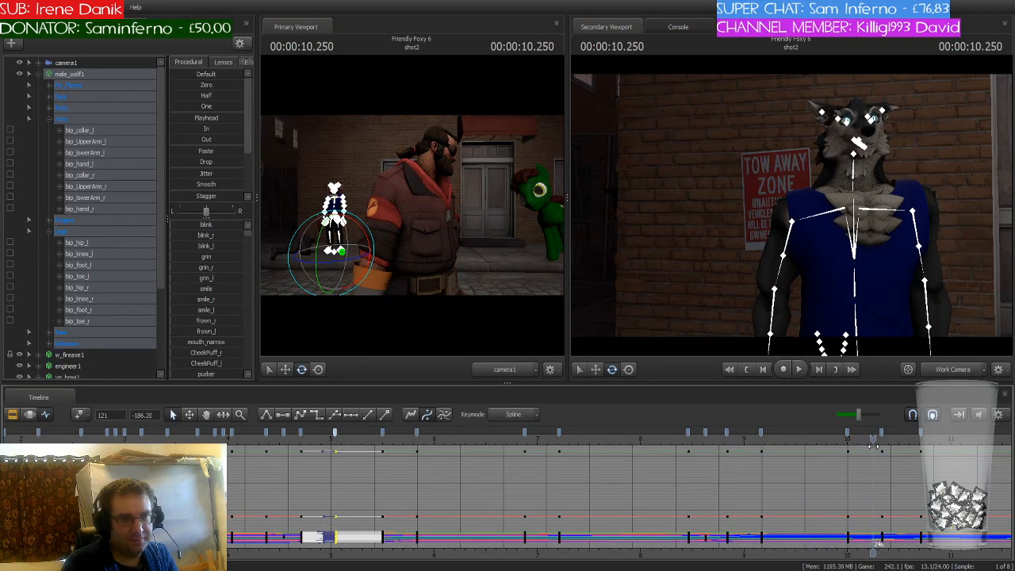
pyautogui.moveTo(791, 208); pyautogui.dragTo(801, 208)
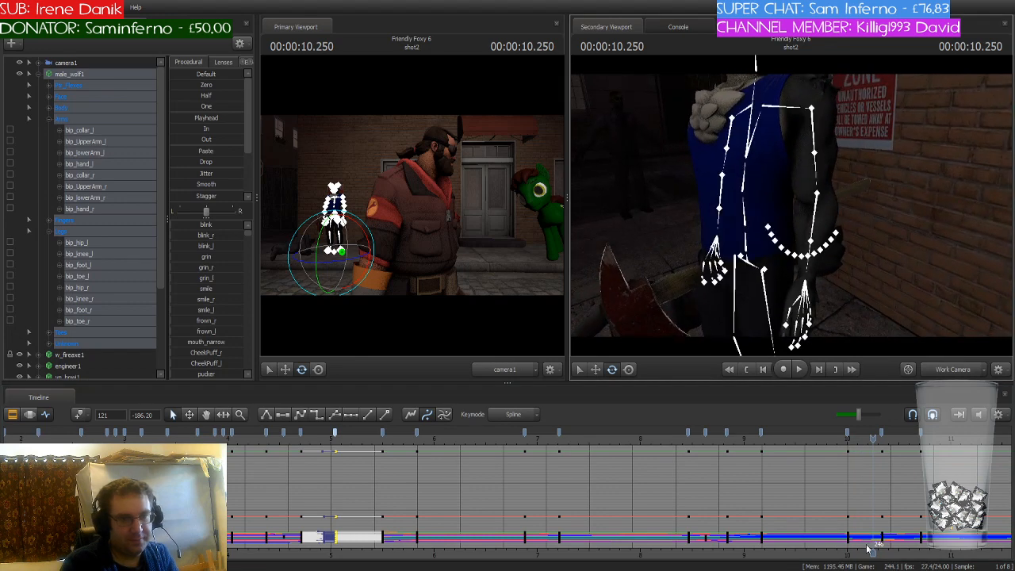
pyautogui.moveTo(878, 548); pyautogui.dragTo(552, 483, button='middle')
pyautogui.scroll(-1, 543, 468)
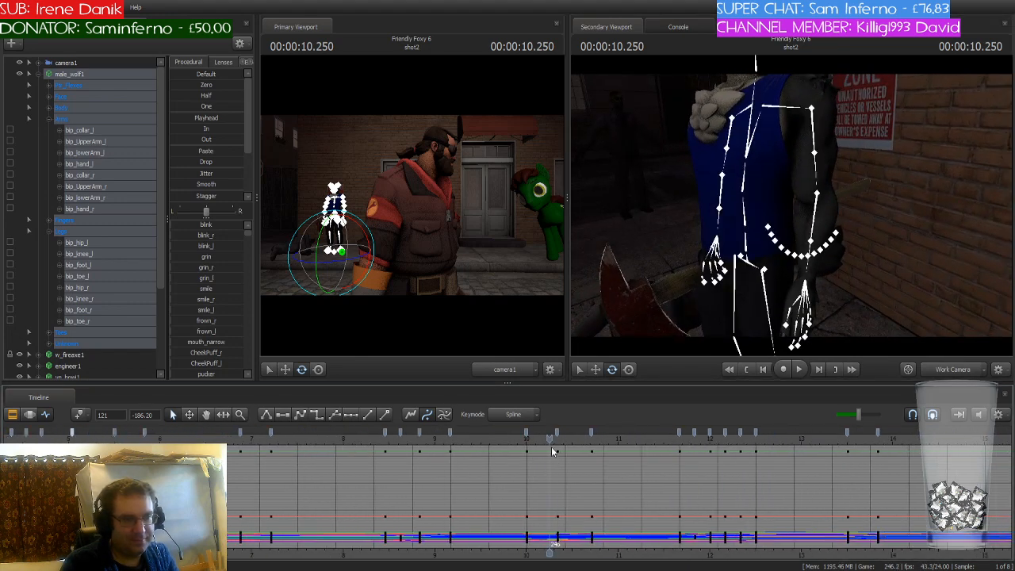
# Apply stepped tangents to all of male_wolf1's keyframes at 12.500 s (frame 300)
pyautogui.moveTo(550, 439); pyautogui.dragTo(757, 452)
pyautogui.click(755, 435)
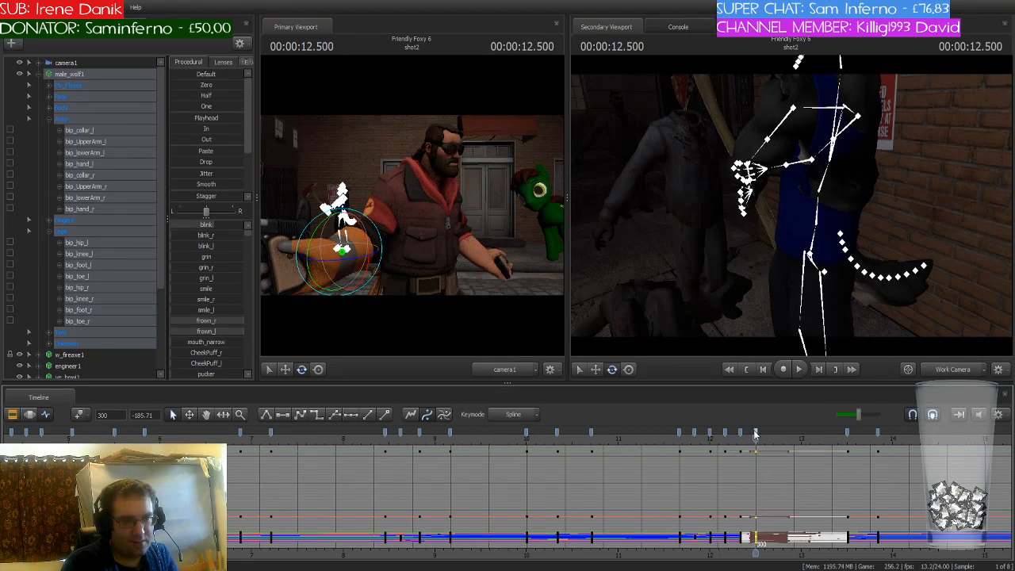
pyautogui.click(317, 415)
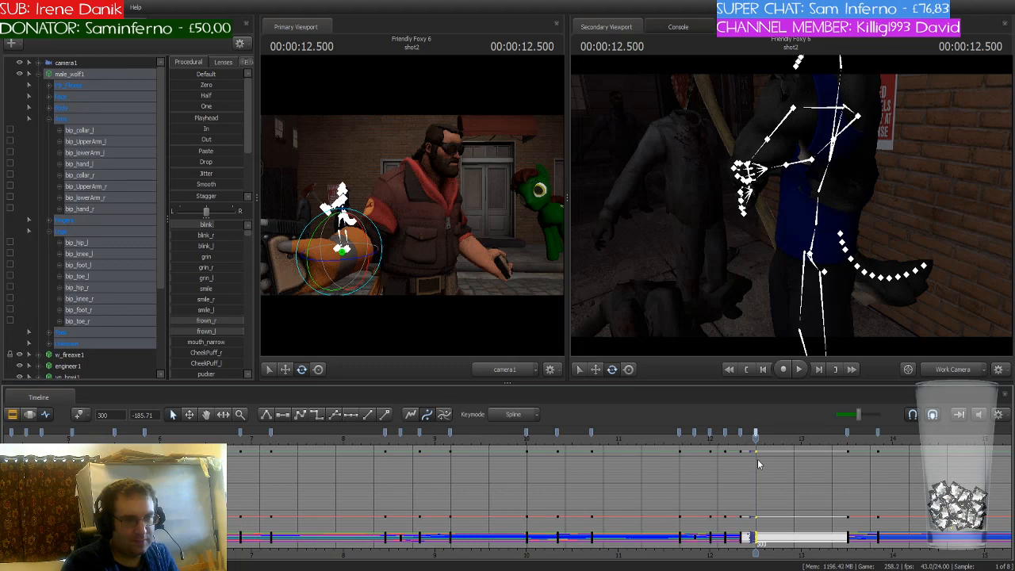
# Find the zombie common_test3 among the background models and select its keyframes at 13.500 s (frame 324)
pyautogui.moveTo(756, 438); pyautogui.dragTo(749, 464)
pyautogui.scroll(-5, 84, 276)
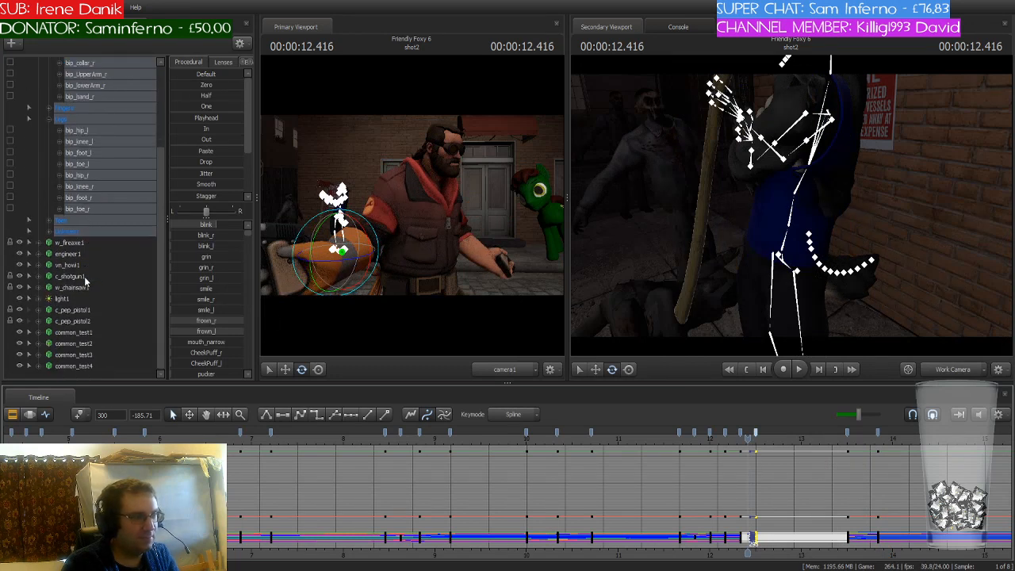
pyautogui.click(102, 343)
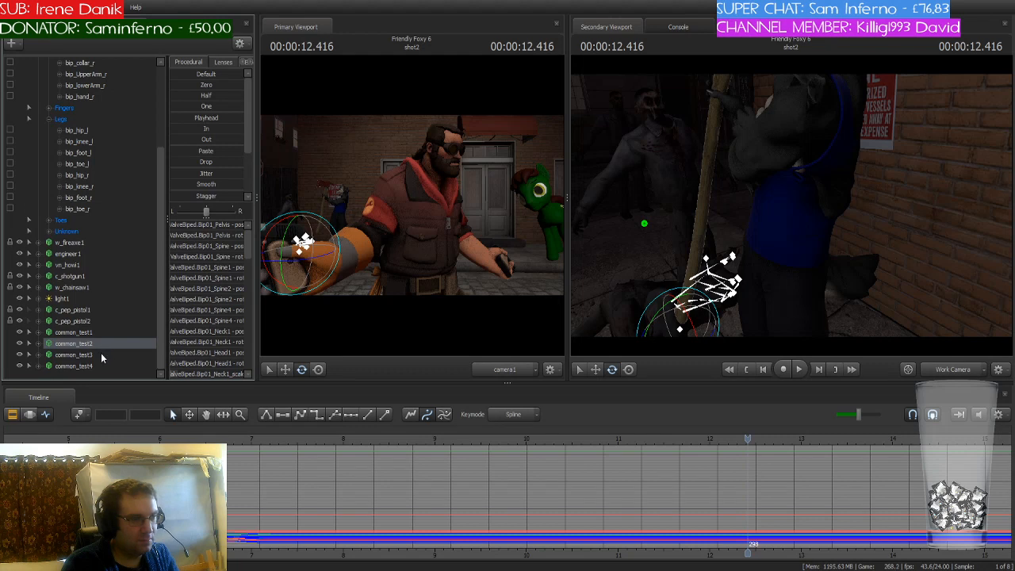
pyautogui.click(101, 354)
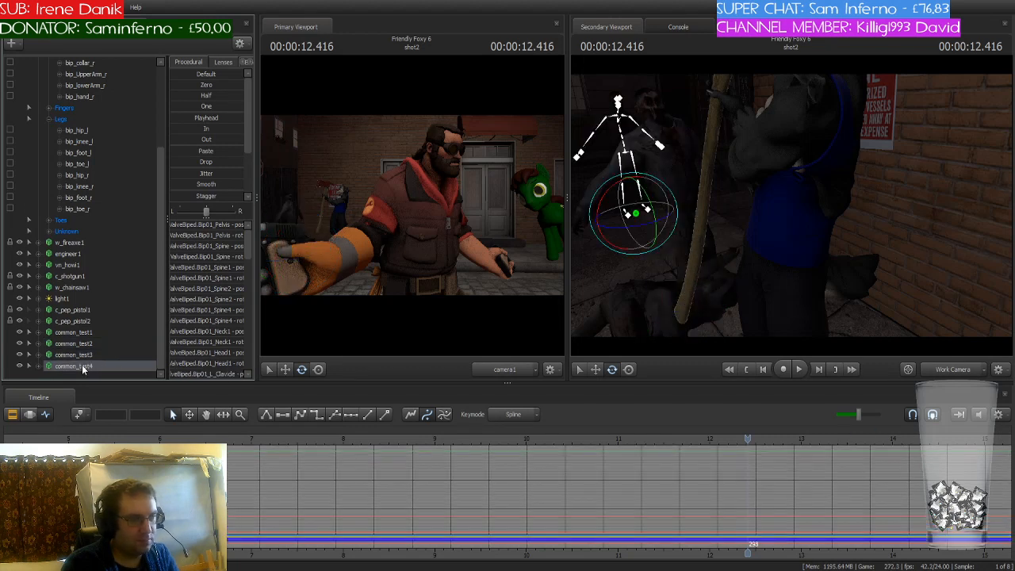
pyautogui.moveTo(753, 455); pyautogui.dragTo(847, 449)
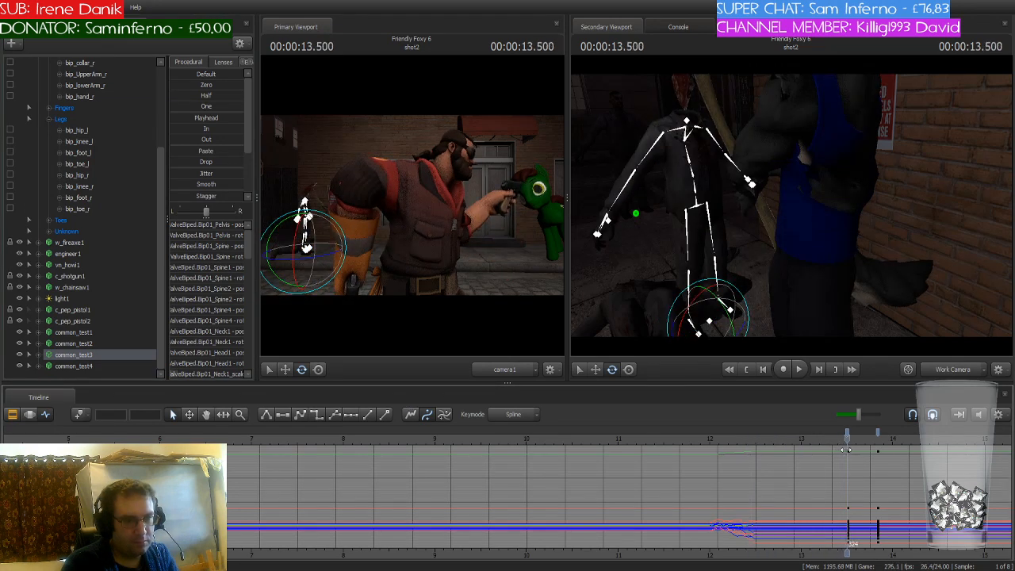
pyautogui.click(847, 434)
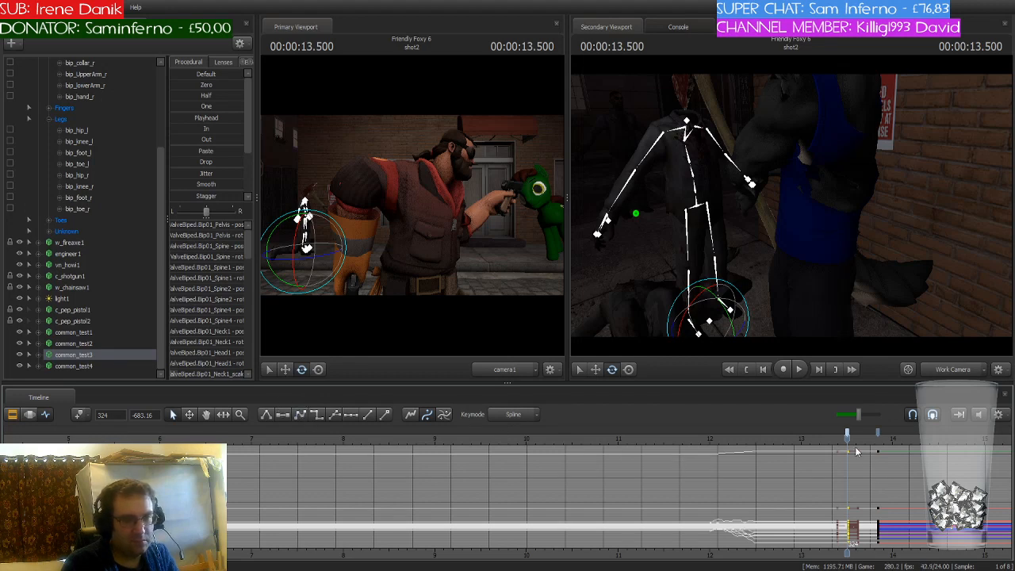
# Play the shot from 10.250 s to about 20 s and check common_test3's animation curves
pyautogui.moveTo(857, 451); pyautogui.dragTo(544, 463)
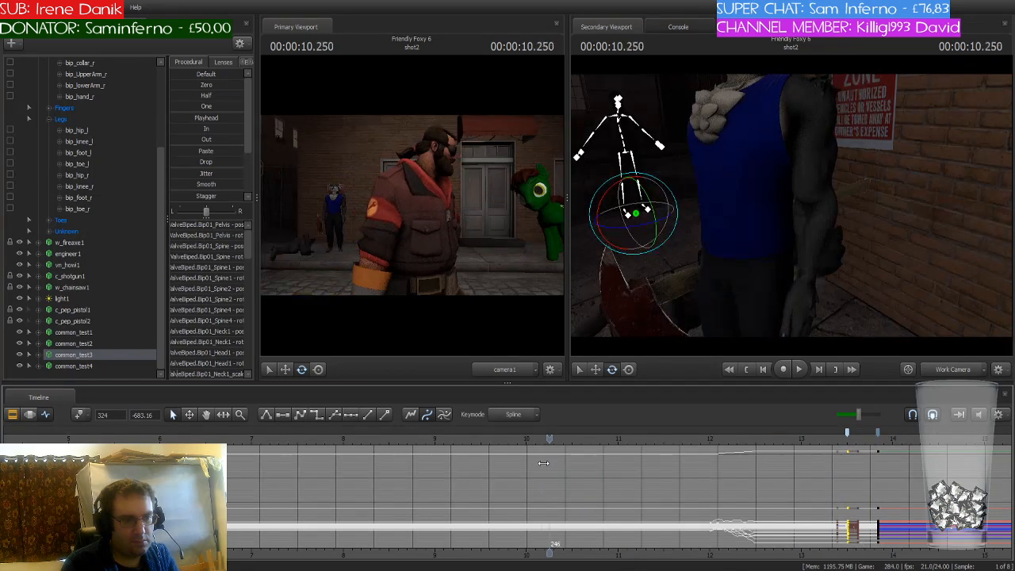
pyautogui.press('space')
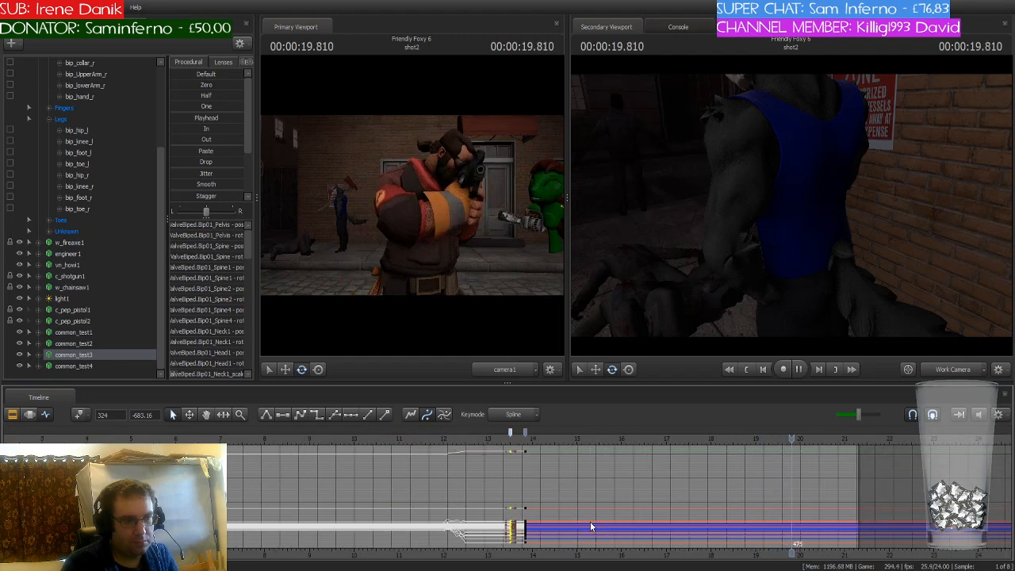
pyautogui.scroll(-2, 591, 526)
pyautogui.press('space')
pyautogui.click(30, 415)
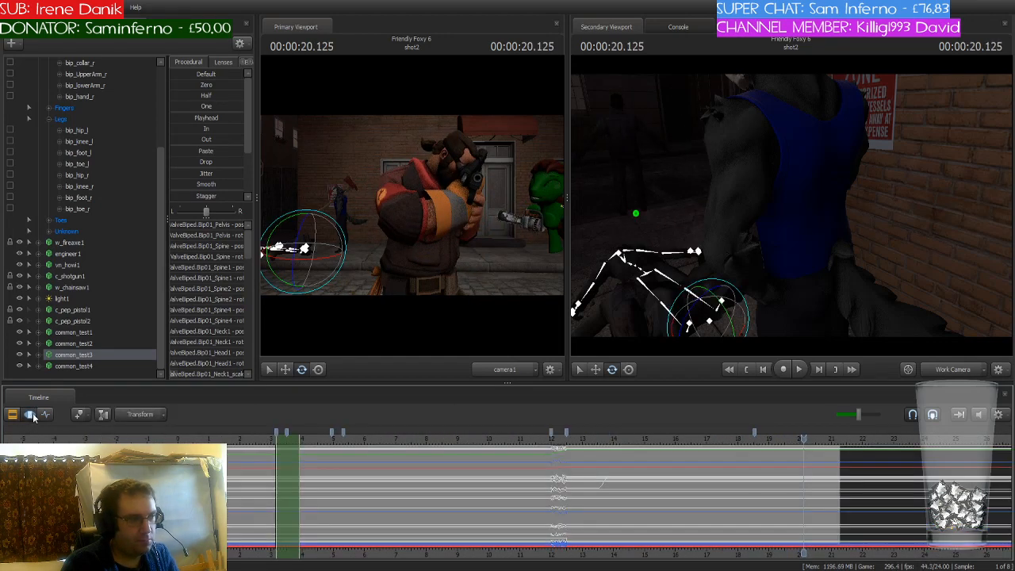
pyautogui.click(47, 414)
pyautogui.scroll(5, 468, 508)
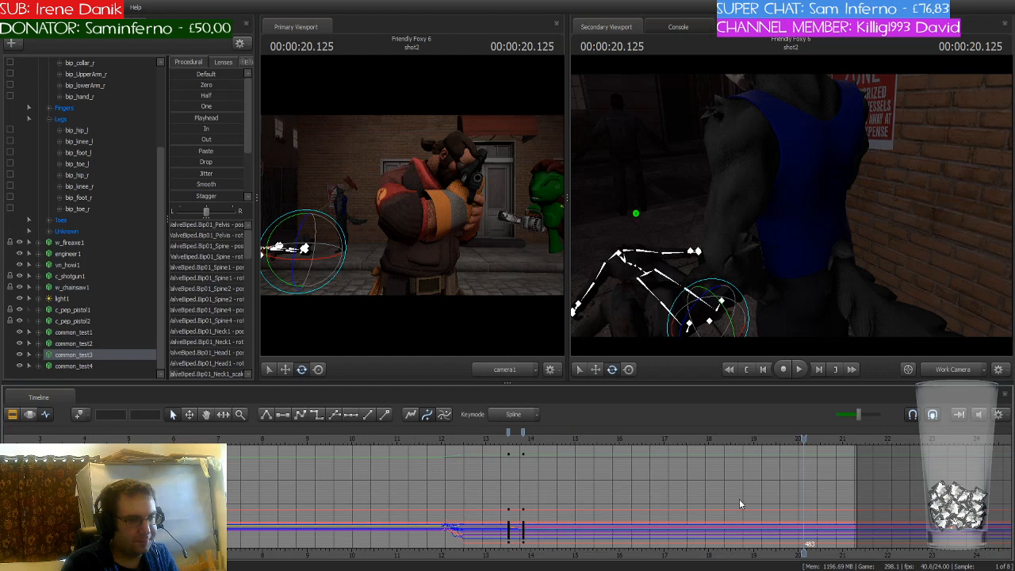
pyautogui.scroll(2, 797, 491)
# Add a keyframe for common_test3 at 17.916 s (frame 430)
pyautogui.moveTo(803, 438); pyautogui.dragTo(449, 461)
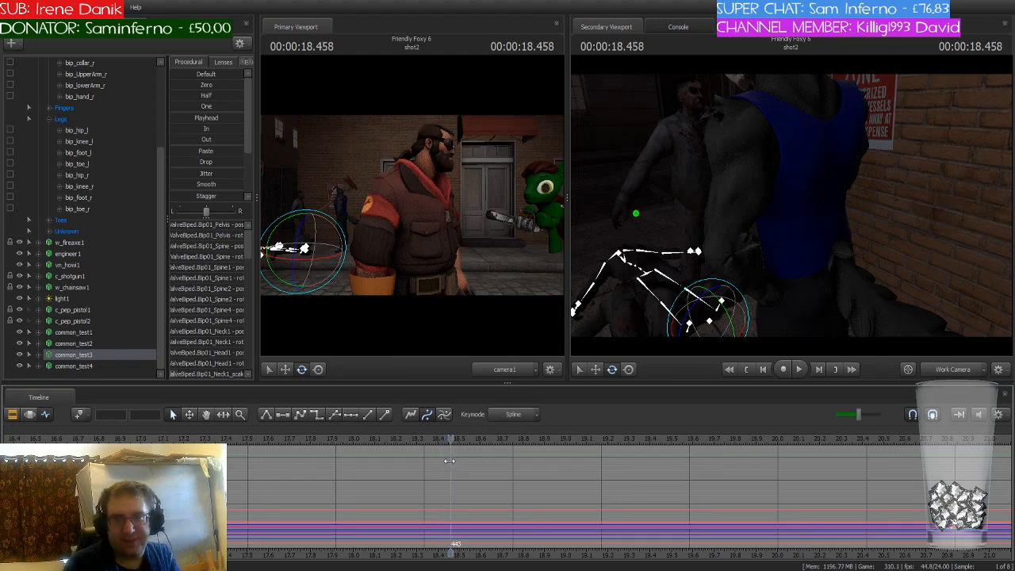
pyautogui.moveTo(449, 461); pyautogui.dragTo(333, 471)
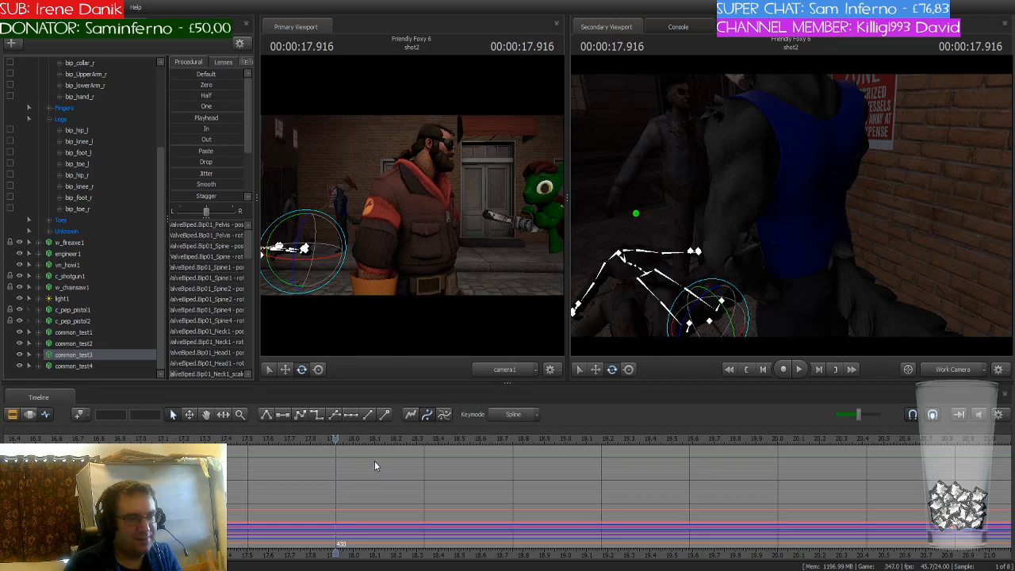
pyautogui.click(79, 415)
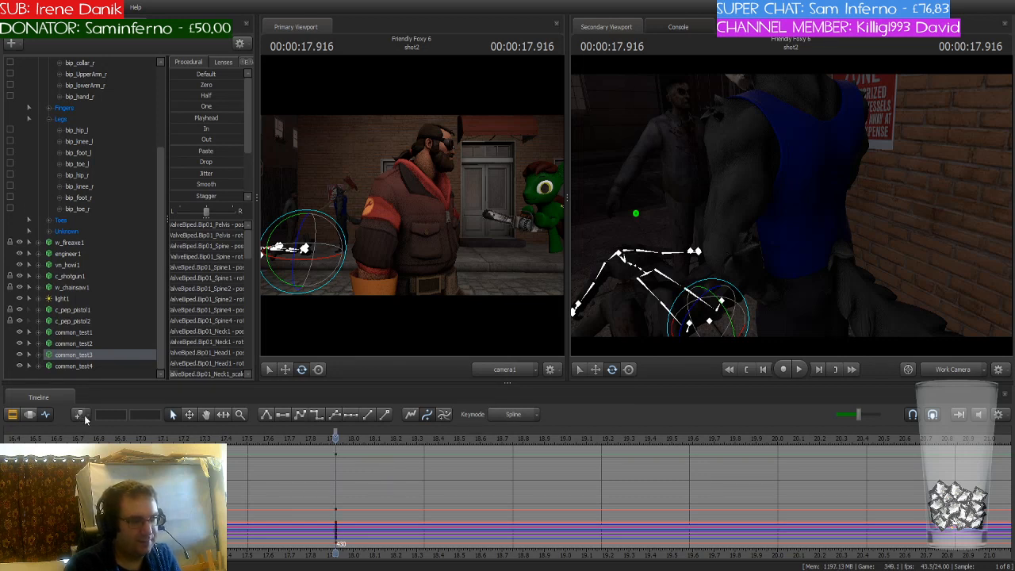
# Add a keyframe for common_test3 at 18.250 s (frame 438) and select the keys there
pyautogui.scroll(3, 325, 482)
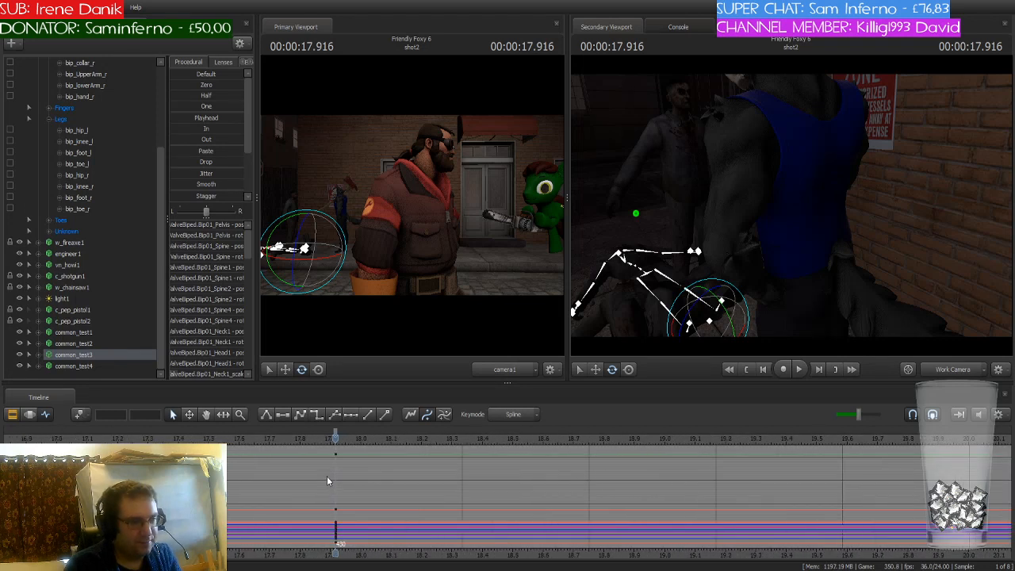
pyautogui.press('Right')
pyautogui.press('Right')
pyautogui.press('Right')
pyautogui.press('Right')
pyautogui.press('Right')
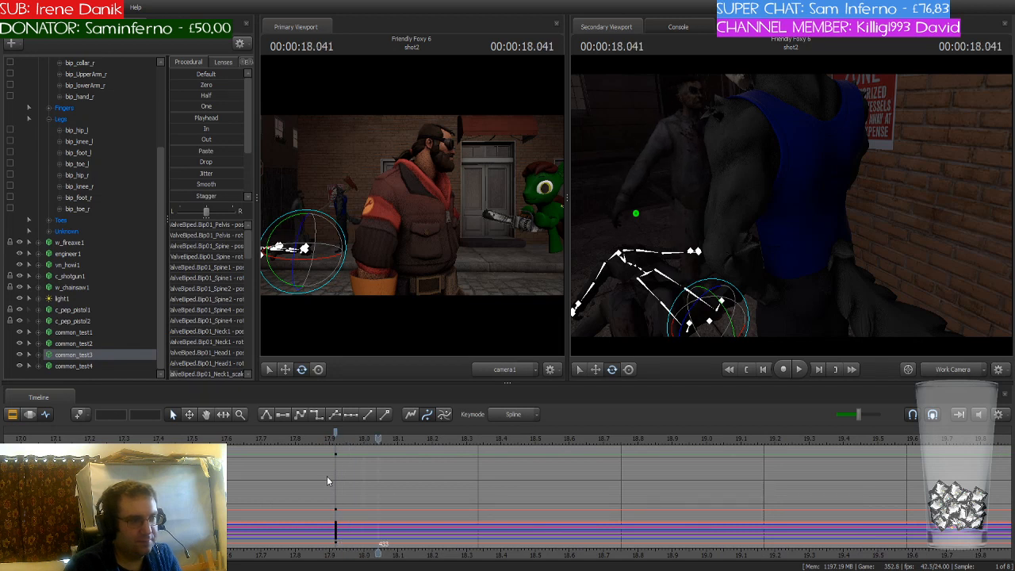
pyautogui.press('Right')
pyautogui.press('Right')
pyautogui.press('Right')
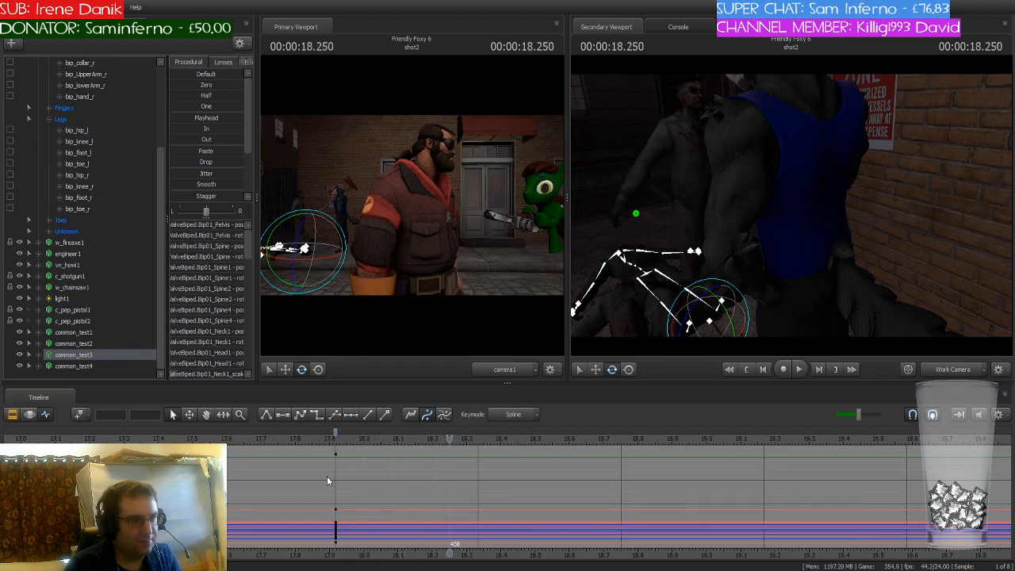
pyautogui.click(80, 416)
pyautogui.doubleClick(449, 437)
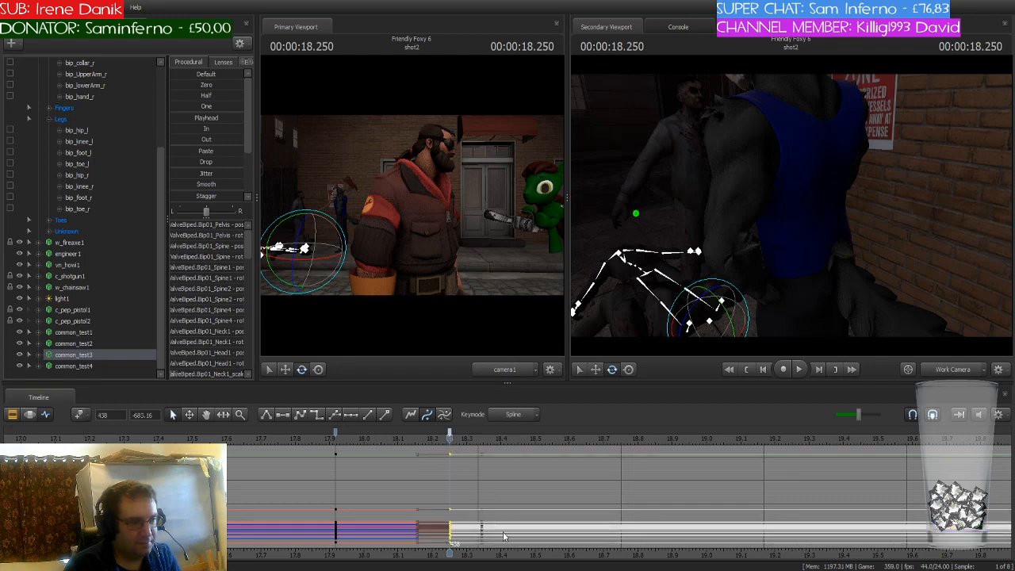
# Add keyframes for common_test3 at 18.833 s (frame 452) and 19.166 s (frame 460)
pyautogui.moveTo(443, 553); pyautogui.dragTo(322, 533, button='middle')
pyautogui.scroll(-3, 323, 522)
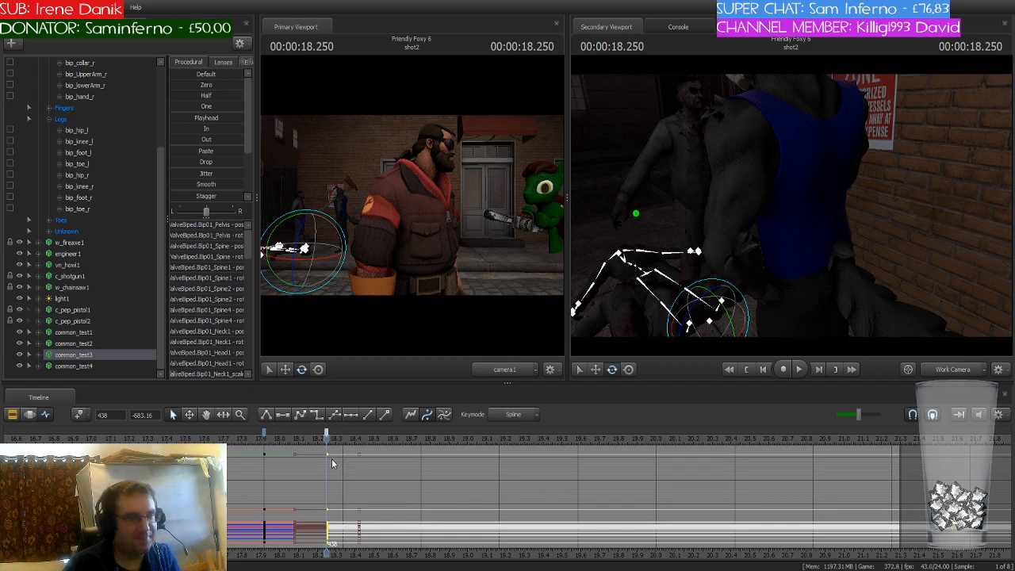
pyautogui.scroll(2, 331, 458)
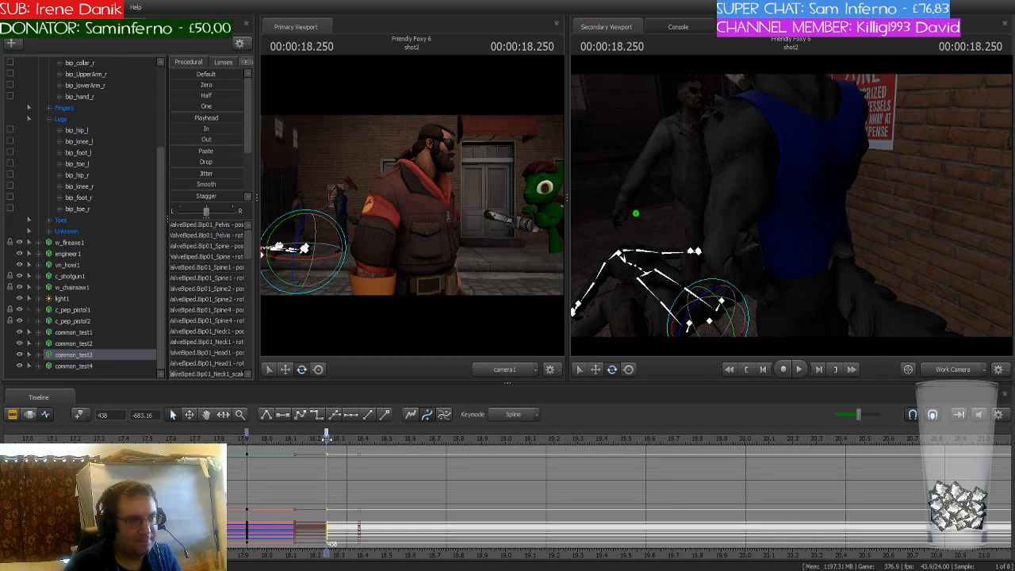
pyautogui.moveTo(326, 439); pyautogui.dragTo(465, 443)
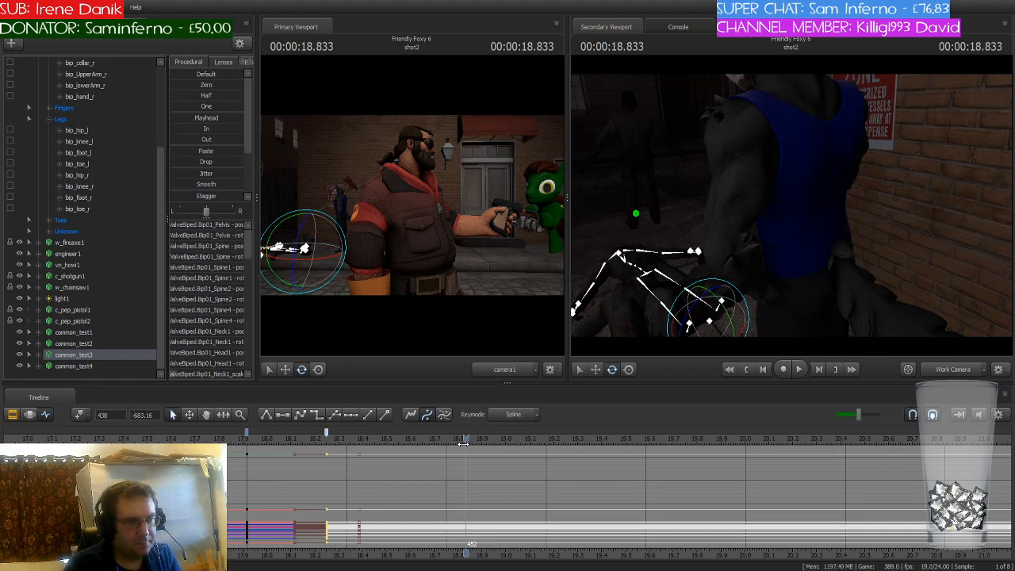
pyautogui.click(79, 414)
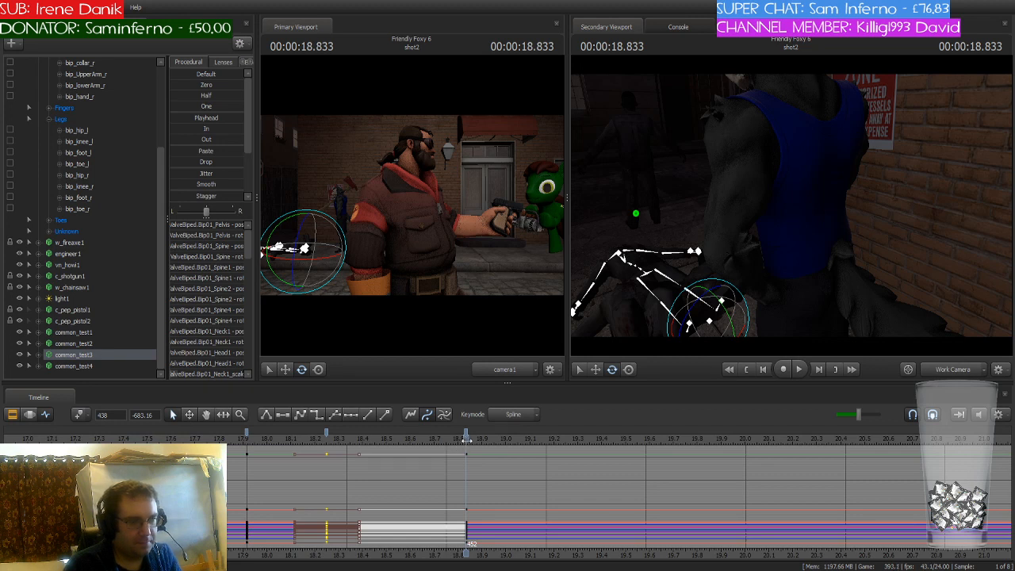
pyautogui.moveTo(465, 438)
pyautogui.mouseDown()
pyautogui.moveTo(514, 441)
pyautogui.moveTo(469, 448)
pyautogui.mouseUp()
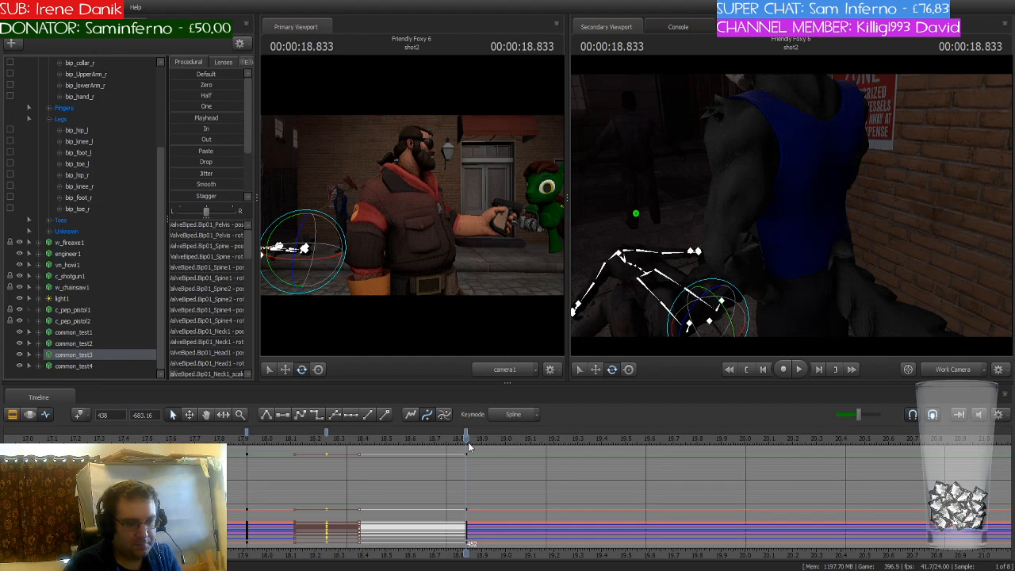
pyautogui.press('space')
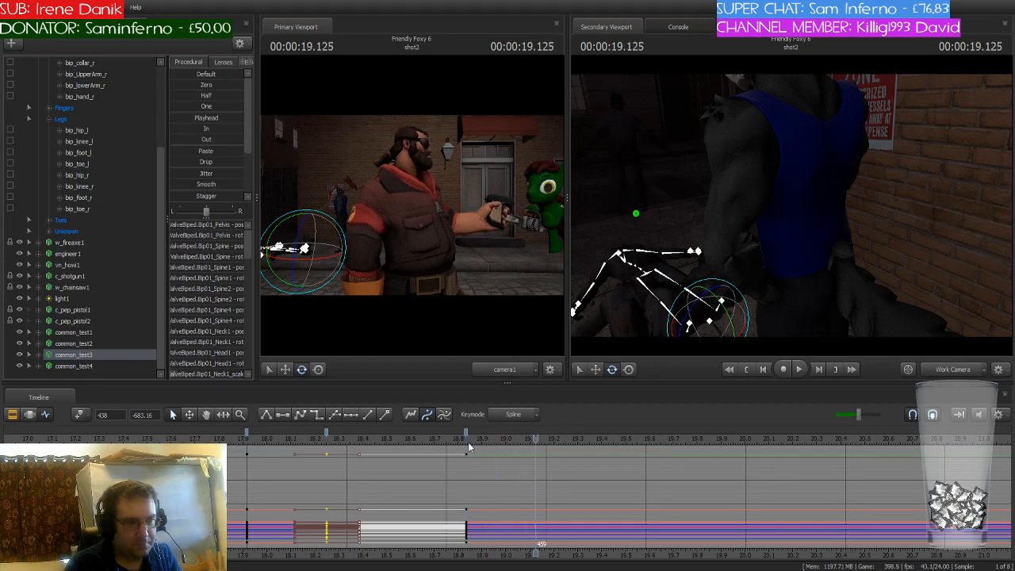
pyautogui.press('Right')
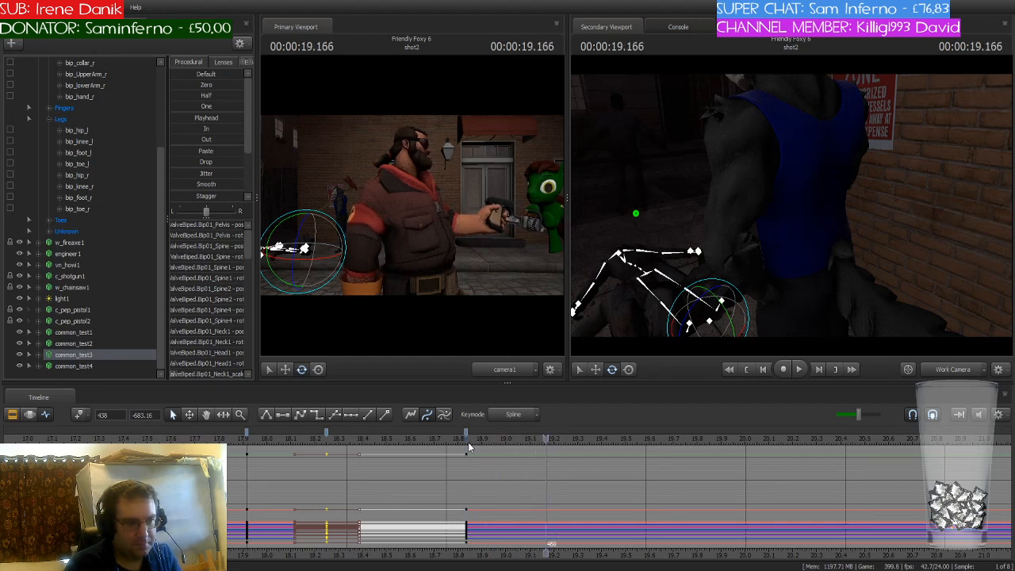
pyautogui.click(78, 416)
# Play the shot from about 13 s to check common_test3 around its keyframes
pyautogui.scroll(-3, 393, 487)
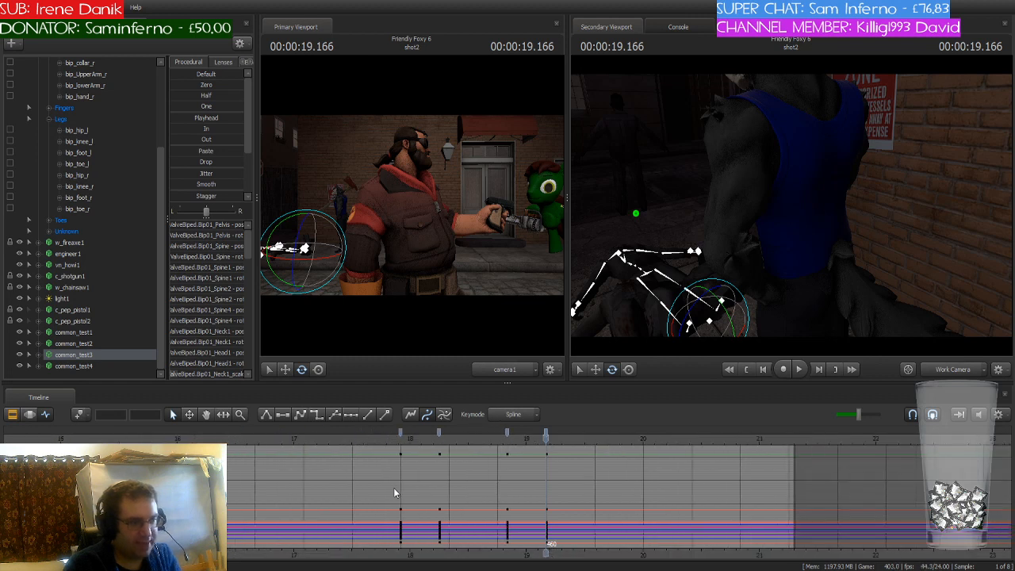
pyautogui.scroll(-3, 394, 492)
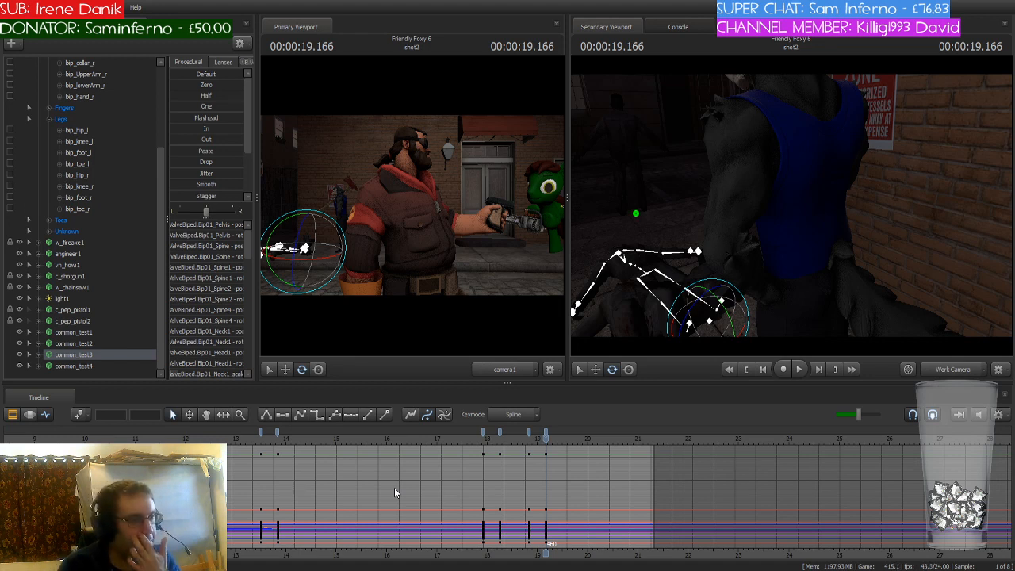
pyautogui.scroll(-2, 363, 496)
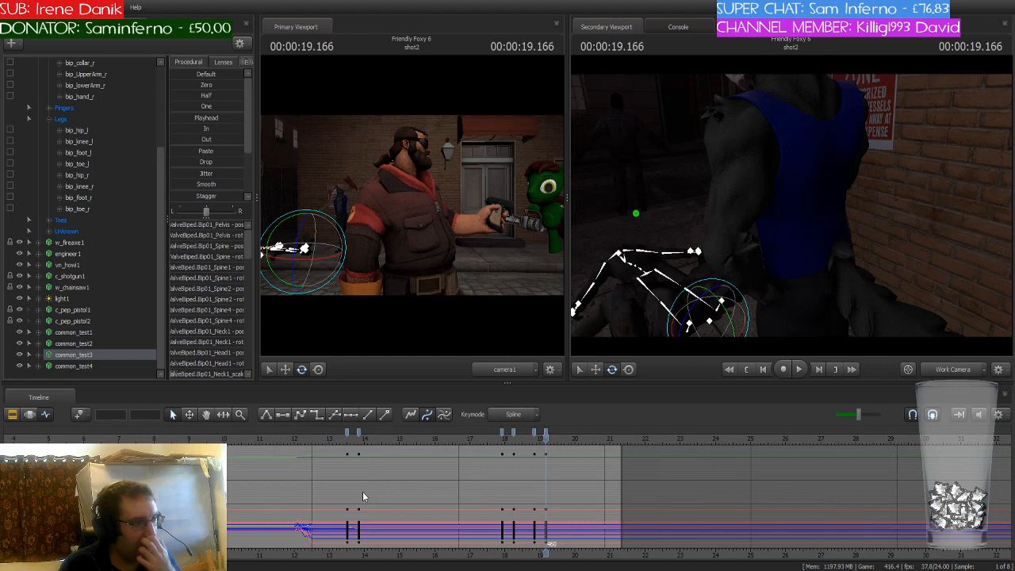
pyautogui.click(329, 442)
pyautogui.press('space')
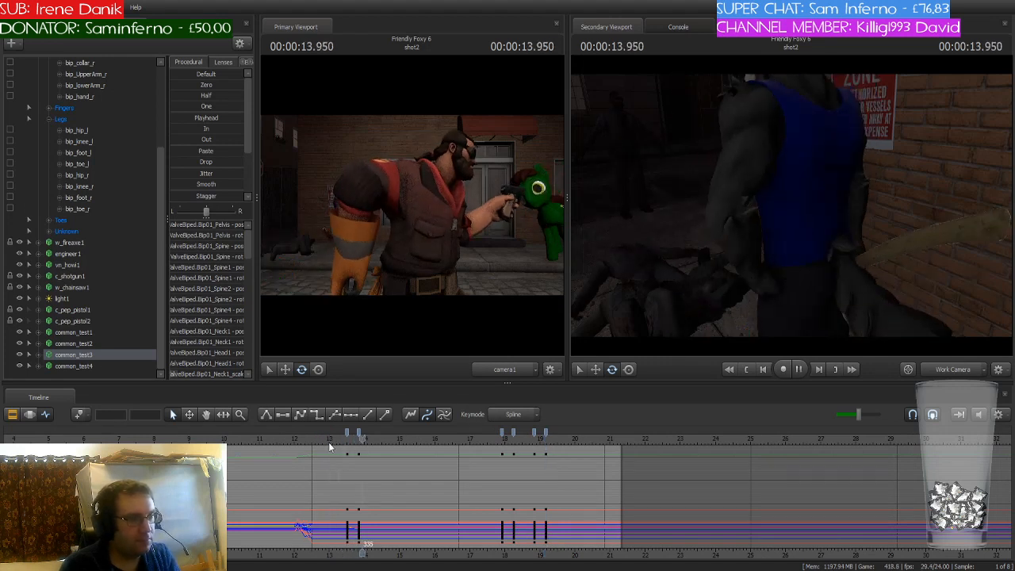
pyautogui.press('space')
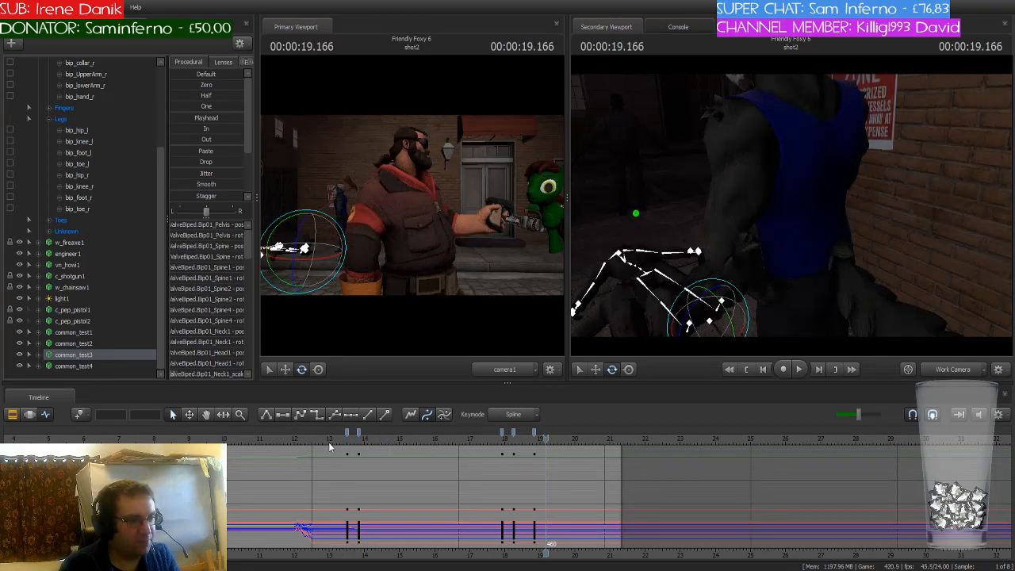
# Undo the common_test3 keyframes added between 17.916 s and 19.166 s
pyautogui.hotkey('ctrl', 'z')
pyautogui.hotkey('ctrl', 'z')
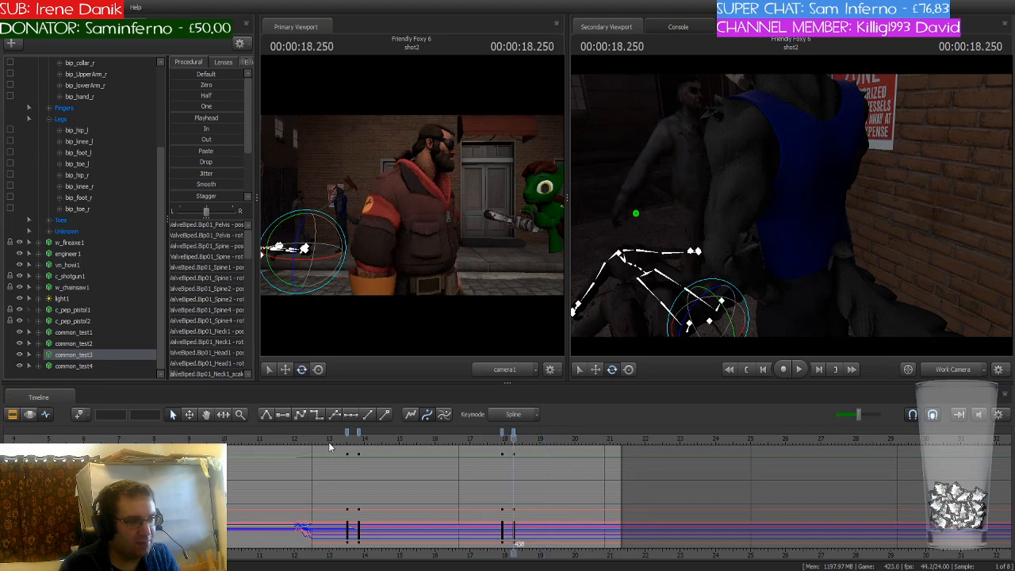
pyautogui.hotkey('ctrl', 'z')
pyautogui.hotkey('ctrl', 'z')
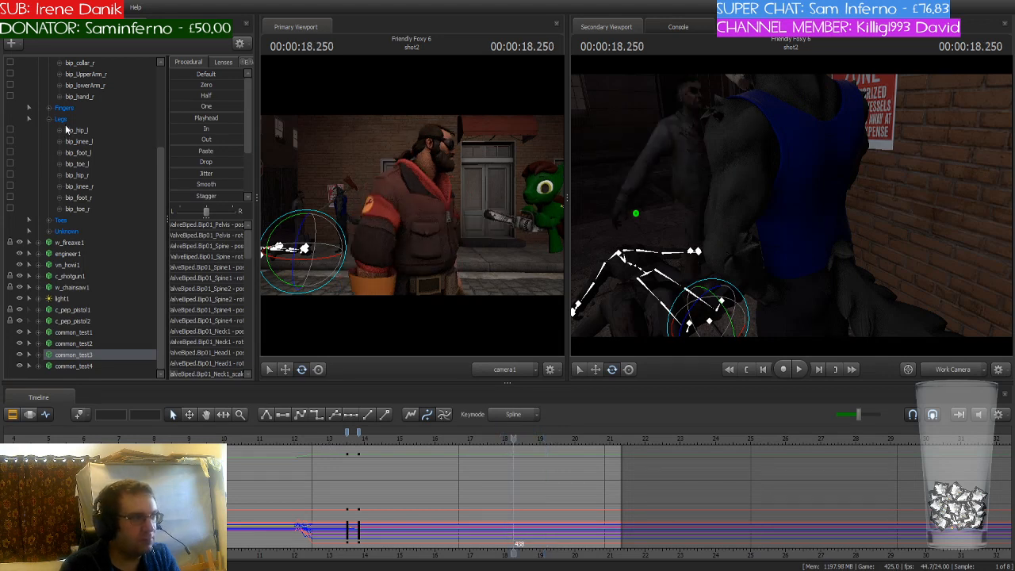
# Select all controls of male_wolf1 and add a keyframe at 17.750 s (frame 426)
pyautogui.scroll(4, 87, 238)
pyautogui.click(69, 74)
pyautogui.scroll(5, 476, 465)
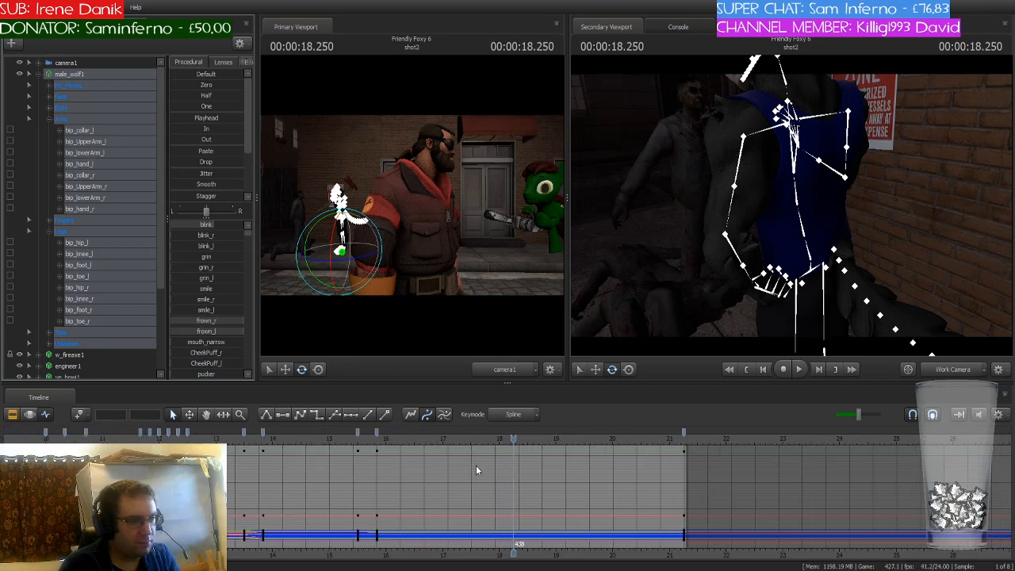
pyautogui.moveTo(511, 440); pyautogui.dragTo(448, 444)
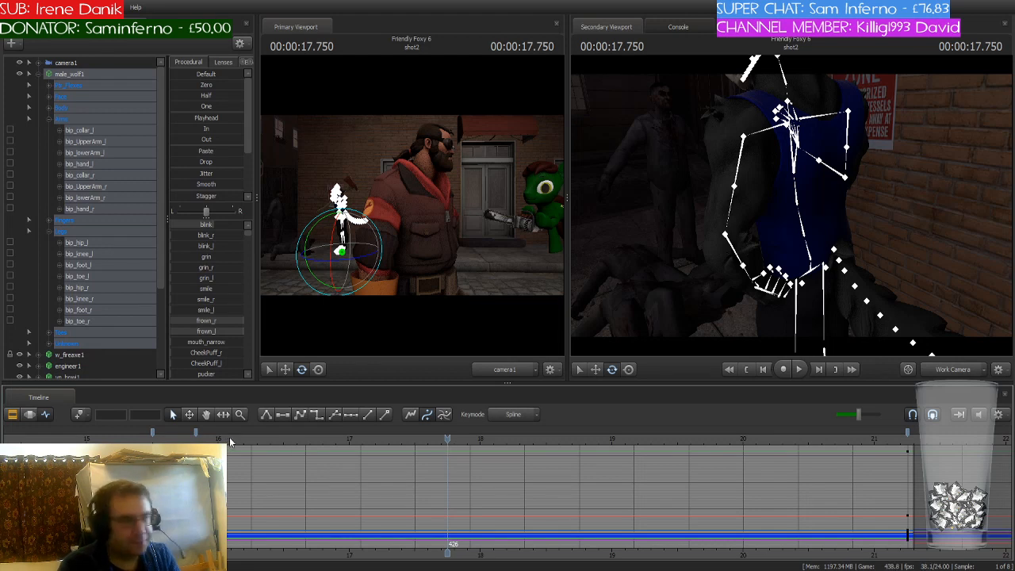
pyautogui.click(79, 414)
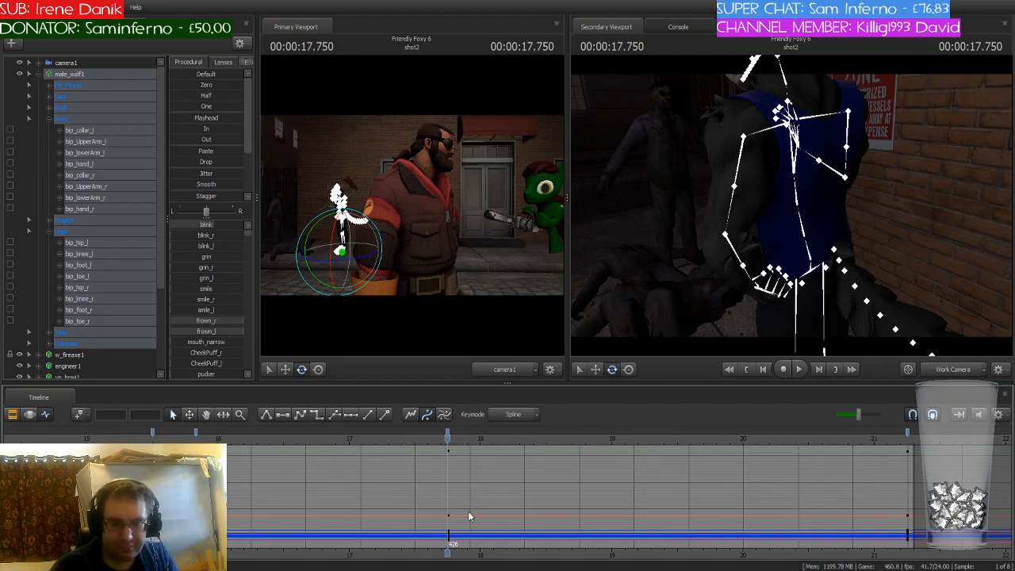
# Add a keyframe for male_wolf1 at 18.083 s (frame 434)
pyautogui.press('Right')
pyautogui.press('Right')
pyautogui.press('Right')
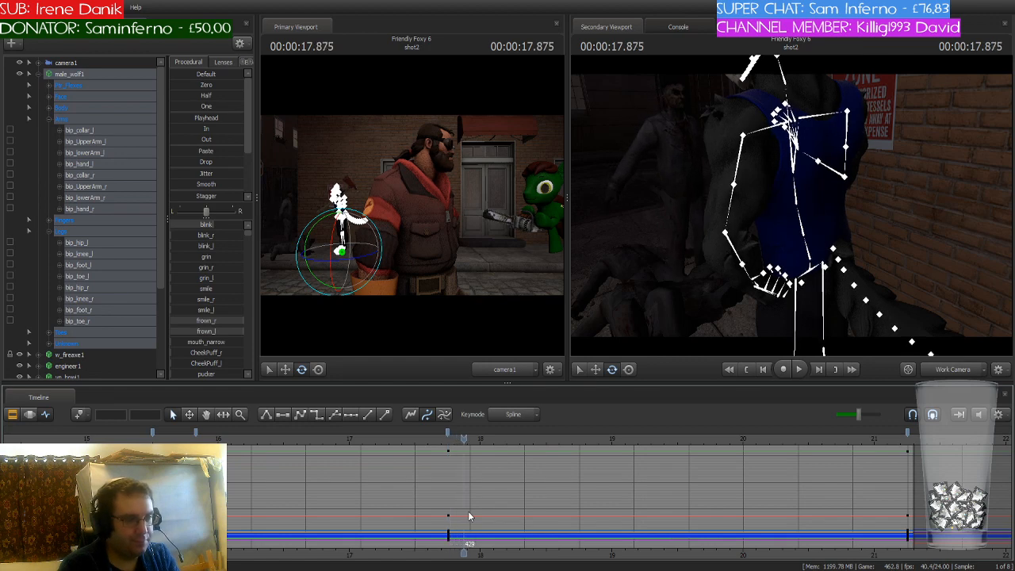
pyautogui.press('Right')
pyautogui.press('Right')
pyautogui.press('Right')
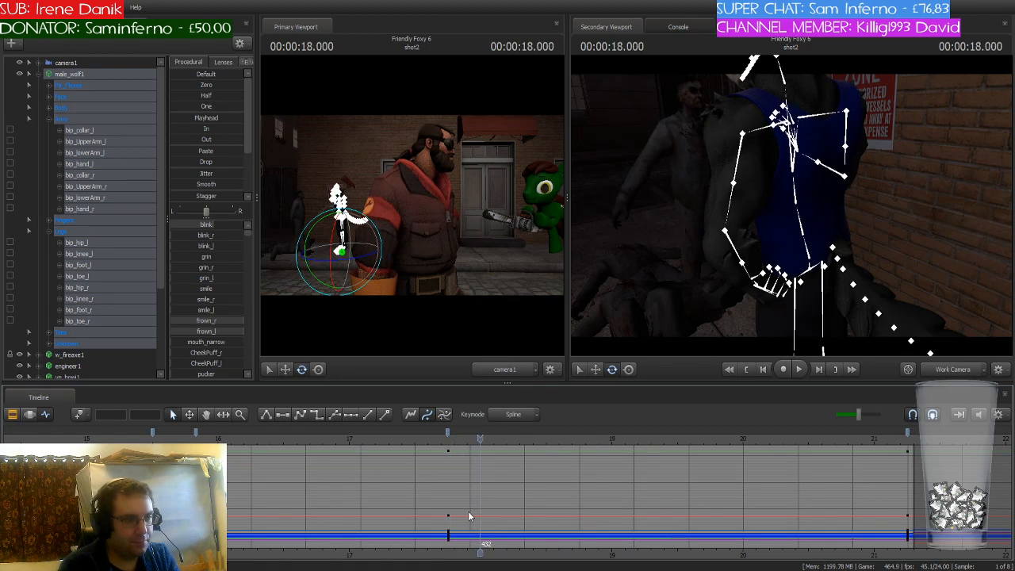
pyautogui.press('Right')
pyautogui.press('Right')
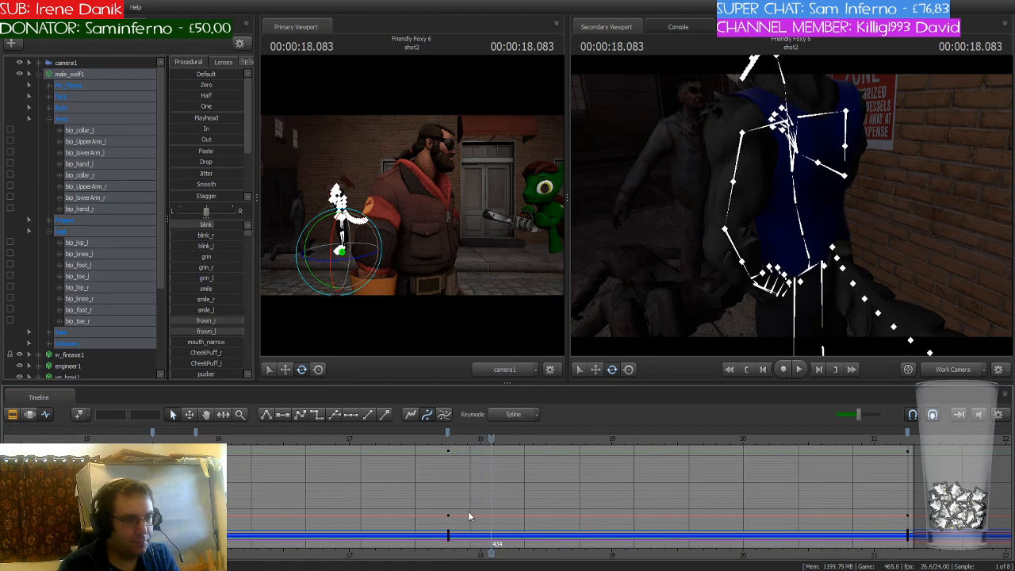
pyautogui.click(77, 419)
# Add keyframes for male_wolf1 at 18.791 s (frame 451) and 19.125 s (frame 459)
pyautogui.moveTo(490, 441); pyautogui.dragTo(585, 447)
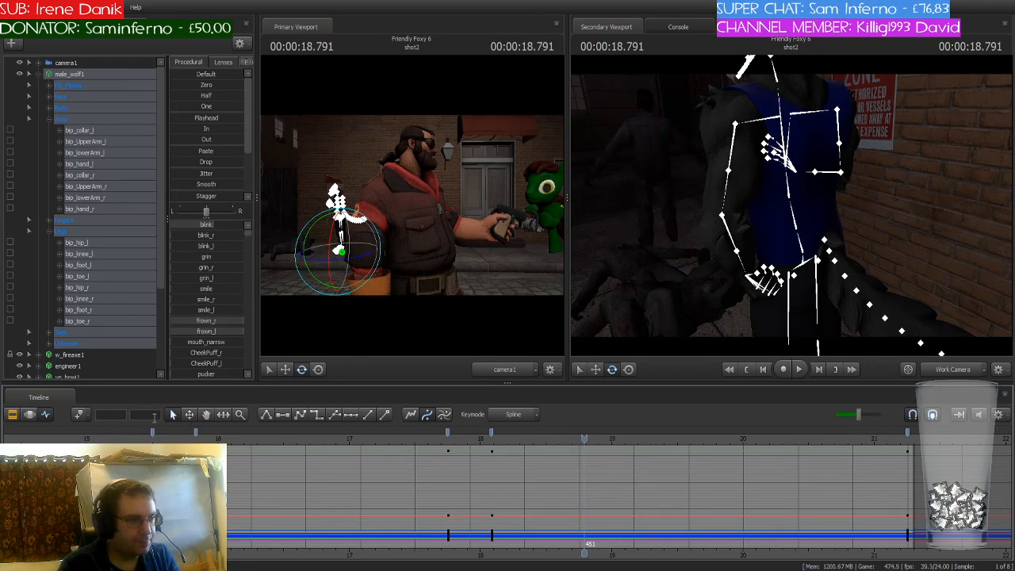
pyautogui.click(79, 414)
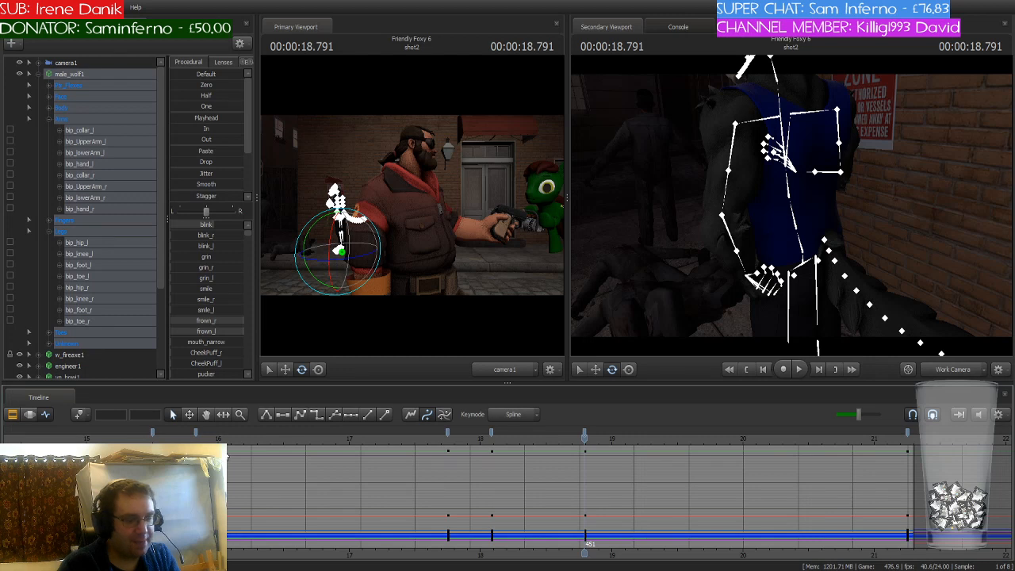
pyautogui.press('Right')
pyautogui.press('Right')
pyautogui.press('Right')
pyautogui.press('Right')
pyautogui.press('Right')
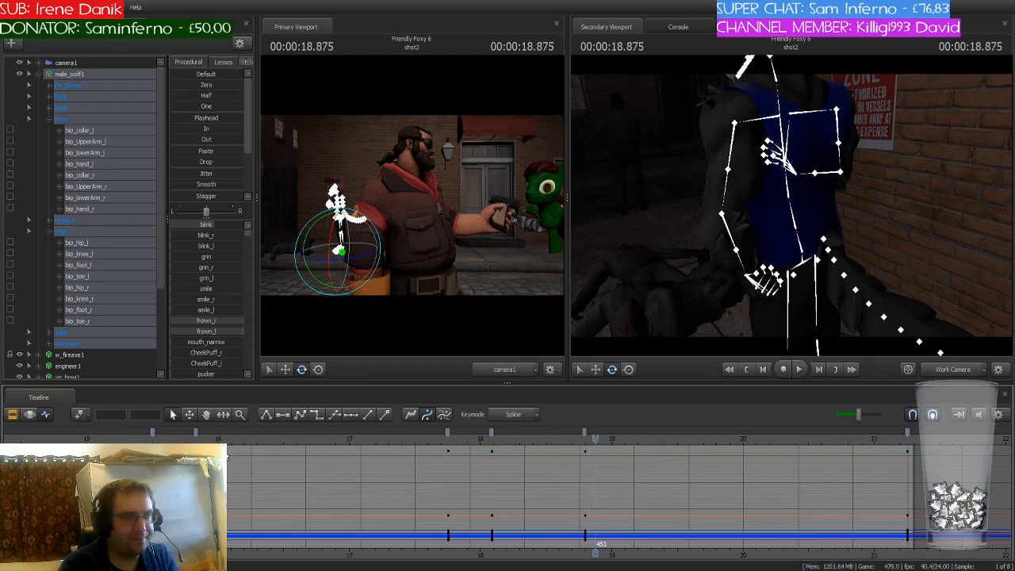
pyautogui.press('Right')
pyautogui.press('Right')
pyautogui.press('Right')
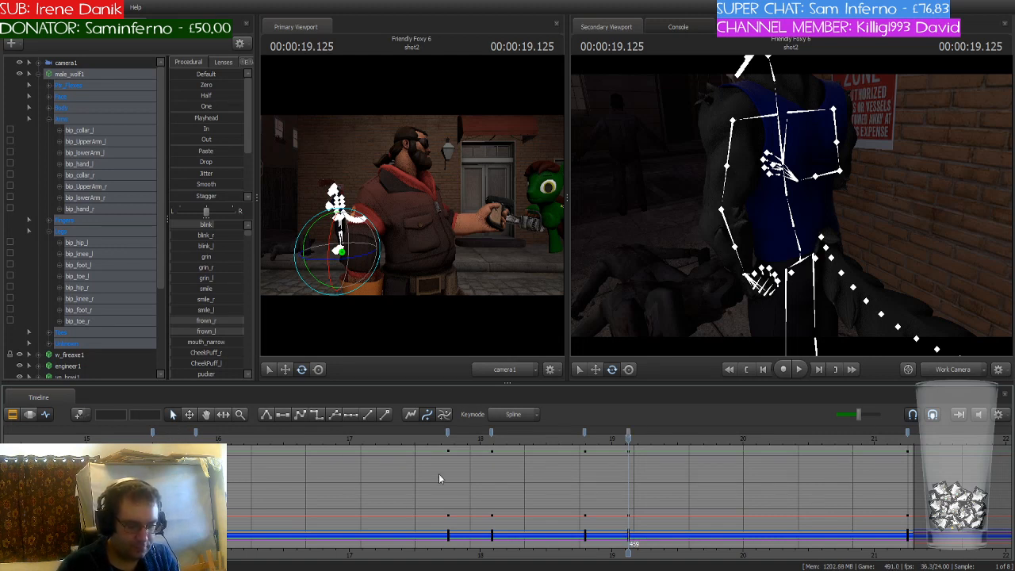
# At the 18.083 s keyframe (frame 434), select male_wolf1's rootTransform and raise the model slightly
pyautogui.moveTo(440, 440); pyautogui.dragTo(491, 441)
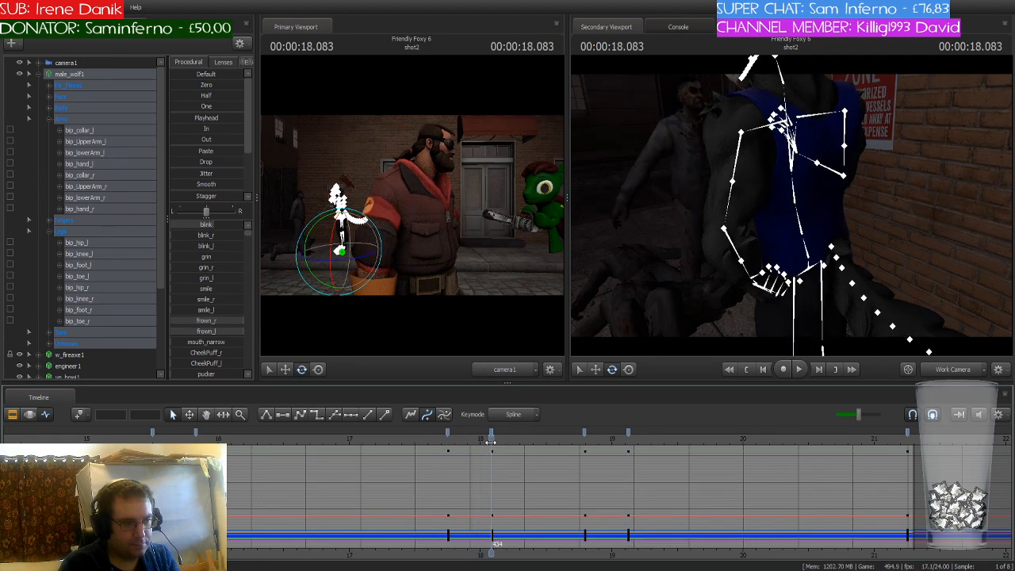
pyautogui.click(490, 434)
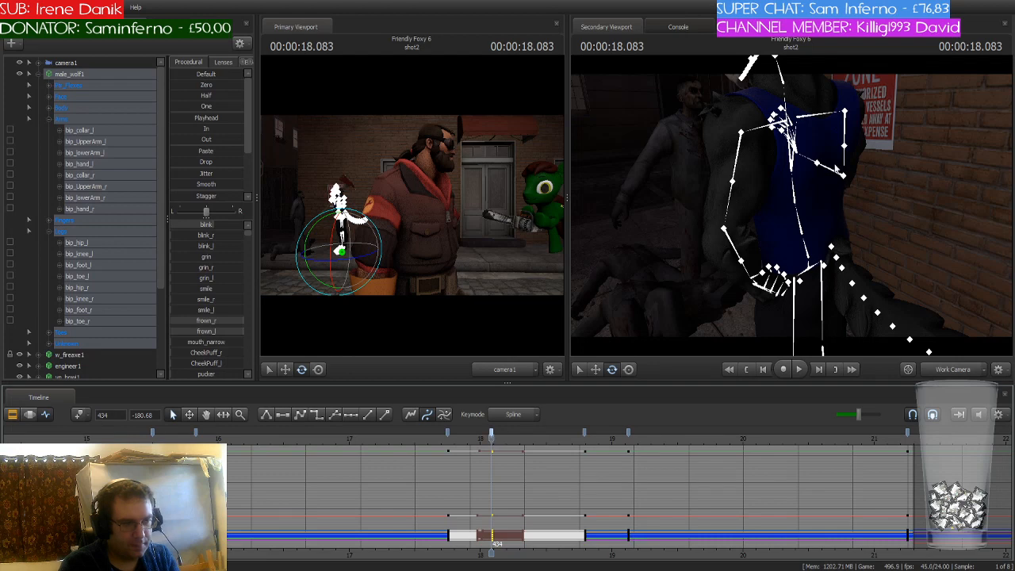
pyautogui.moveTo(844, 169); pyautogui.dragTo(845, 169)
pyautogui.press('s')
pyautogui.press('w')
pyautogui.moveTo(851, 268); pyautogui.dragTo(841, 249)
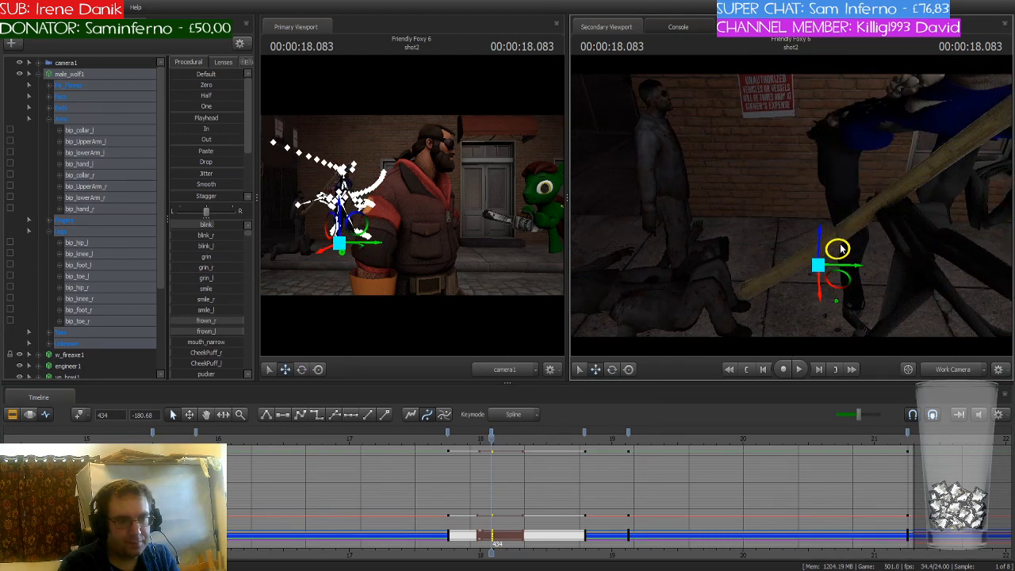
pyautogui.click(828, 289)
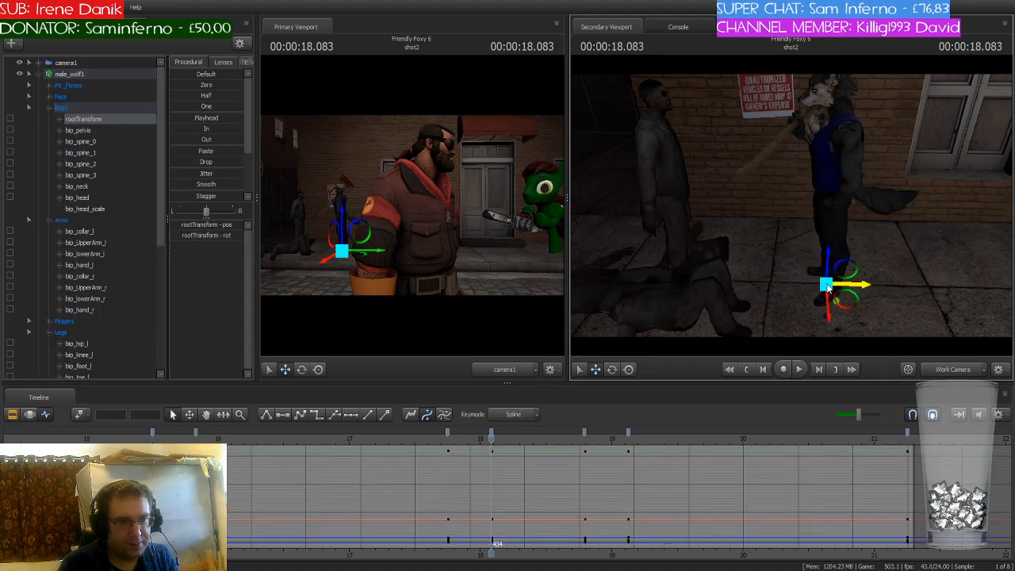
pyautogui.press('e')
pyautogui.moveTo(847, 278); pyautogui.dragTo(912, 208)
pyautogui.press('w')
pyautogui.press('w')
pyautogui.press('a')
# Rotate male_wolf1's right collar bone (bip_collar_r) at 18.083 s
pyautogui.press('ctrl')
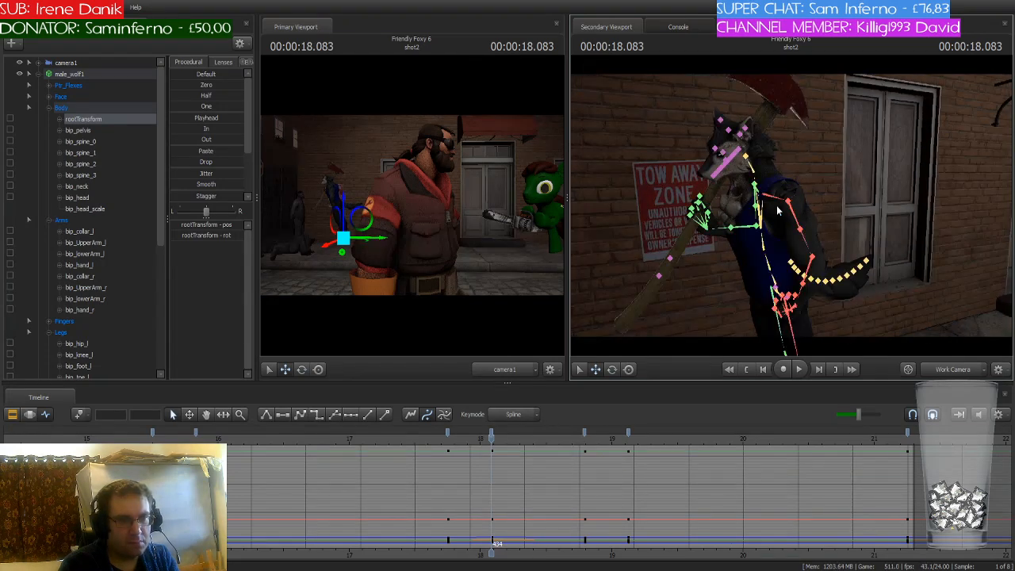
pyautogui.keyDown('ctrl'); pyautogui.click(774, 198); pyautogui.keyUp('ctrl')
pyautogui.press('e')
pyautogui.moveTo(773, 197)
pyautogui.mouseDown()
pyautogui.moveTo(777, 174)
pyautogui.moveTo(780, 191)
pyautogui.mouseUp()
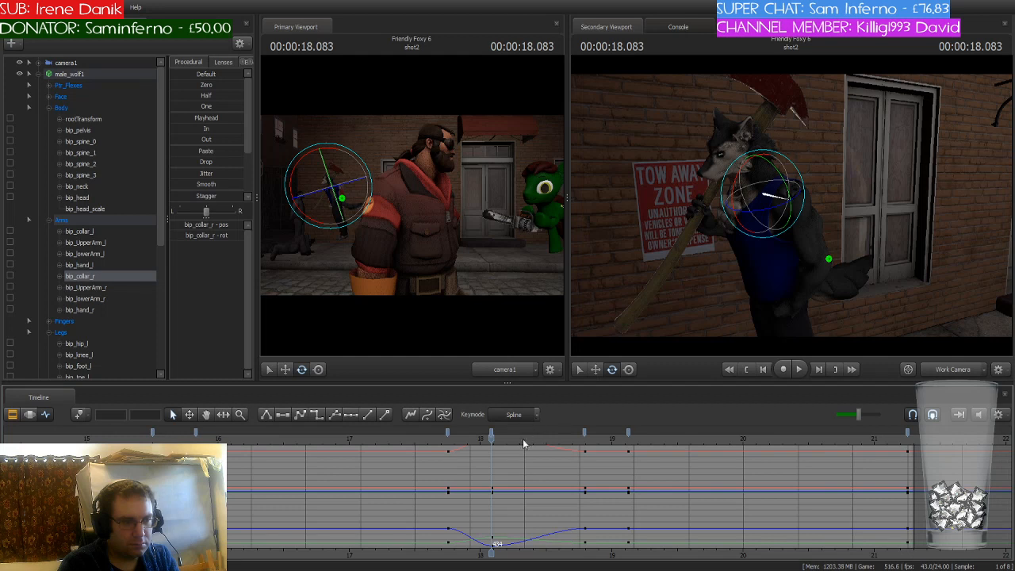
# Set bip_collar_r's keys at 17.750 s (frame 426) and 18.083 s (frame 434) to stepped tangents
pyautogui.click(511, 458)
pyautogui.click(448, 434)
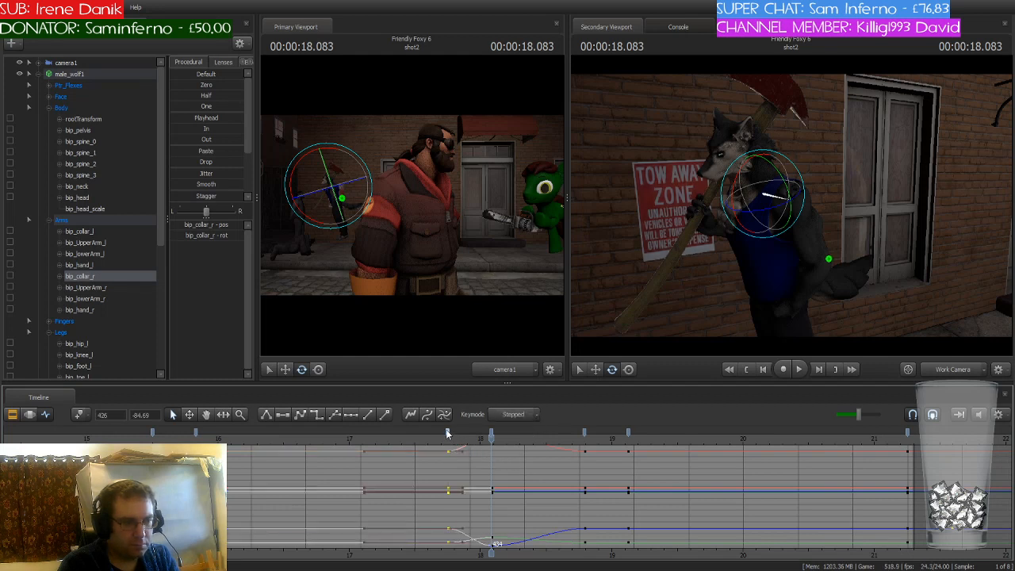
pyautogui.click(315, 414)
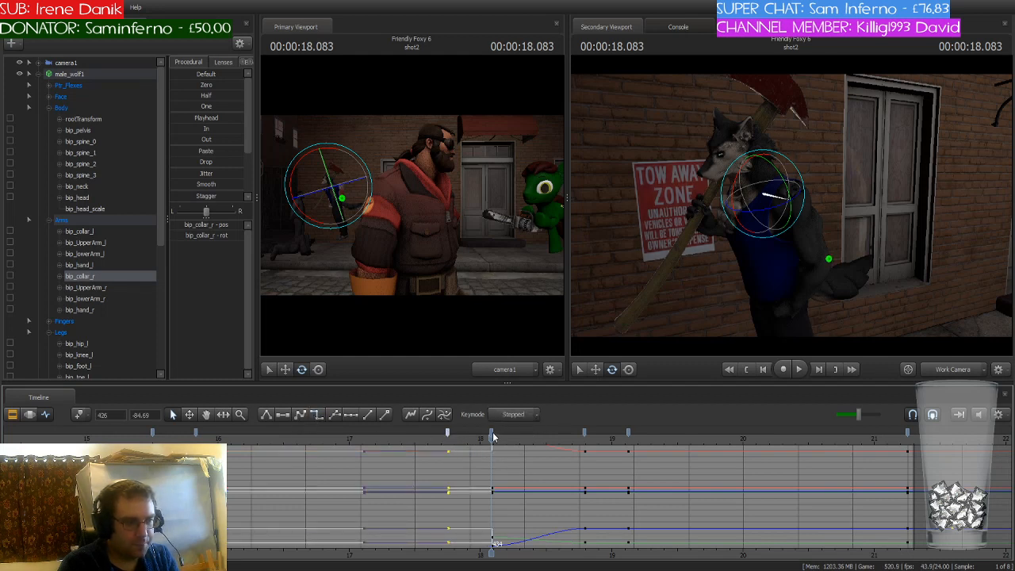
pyautogui.click(492, 433)
pyautogui.click(315, 414)
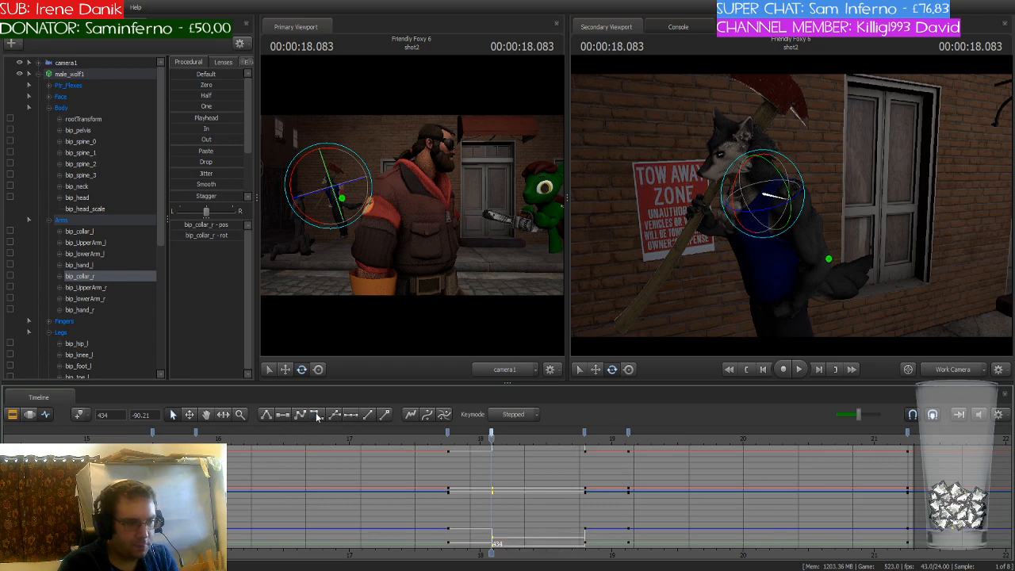
# At 18.083 s, pose male_wolf1's right arm raised by rotating bip_UpperArm_r and bip_lowerArm_r
pyautogui.moveTo(829, 216)
pyautogui.mouseDown()
pyautogui.moveTo(849, 210)
pyautogui.moveTo(829, 208)
pyautogui.mouseUp()
pyautogui.click(785, 206)
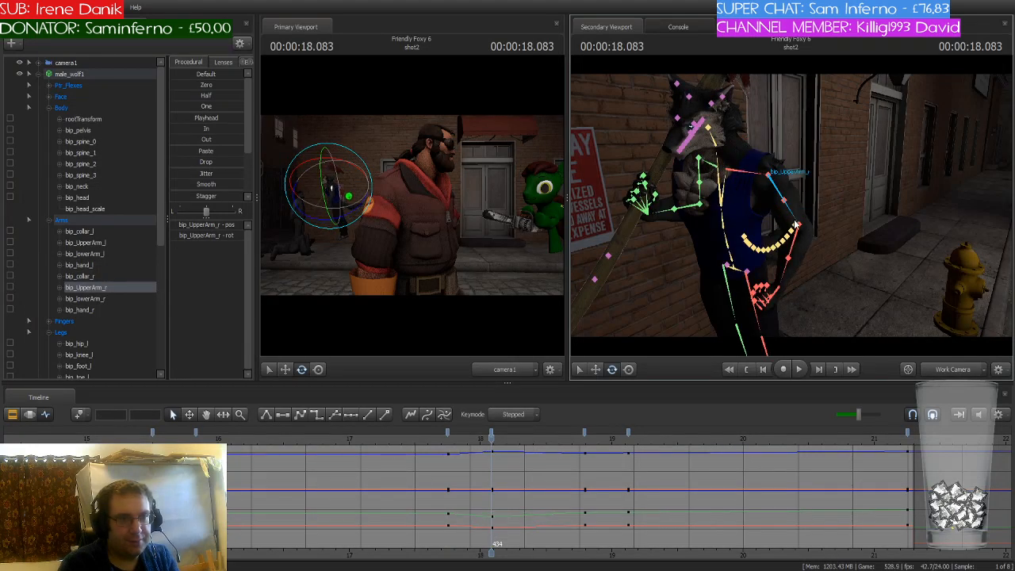
pyautogui.click(798, 226)
pyautogui.moveTo(818, 182); pyautogui.dragTo(819, 184)
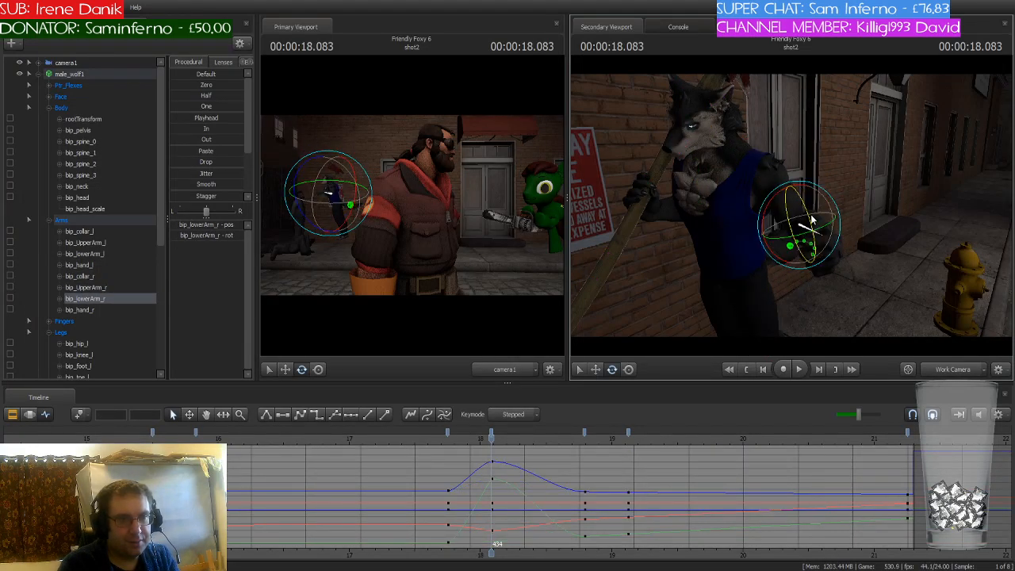
pyautogui.moveTo(811, 219); pyautogui.dragTo(796, 149)
pyautogui.keyDown('ctrl'); pyautogui.click(777, 189); pyautogui.keyUp('ctrl')
pyautogui.moveTo(858, 188)
pyautogui.mouseDown()
pyautogui.moveTo(879, 190)
pyautogui.moveTo(859, 190)
pyautogui.mouseUp()
# Raise male_wolf1's left arm at 18.083 s by rotating bip_UpperArm_l and bip_hand_l
pyautogui.keyDown('ctrl'); pyautogui.click(780, 209); pyautogui.keyUp('ctrl')
pyautogui.moveTo(784, 213); pyautogui.dragTo(797, 187)
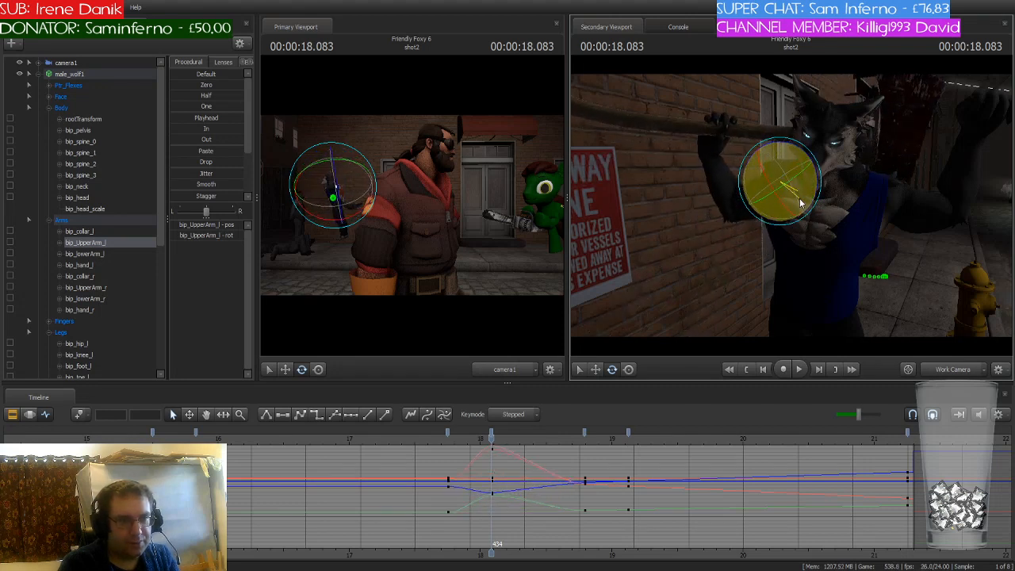
pyautogui.keyDown('ctrl'); pyautogui.click(712, 143); pyautogui.keyUp('ctrl')
pyautogui.moveTo(734, 143); pyautogui.dragTo(721, 104)
pyautogui.moveTo(777, 204); pyautogui.dragTo(791, 205)
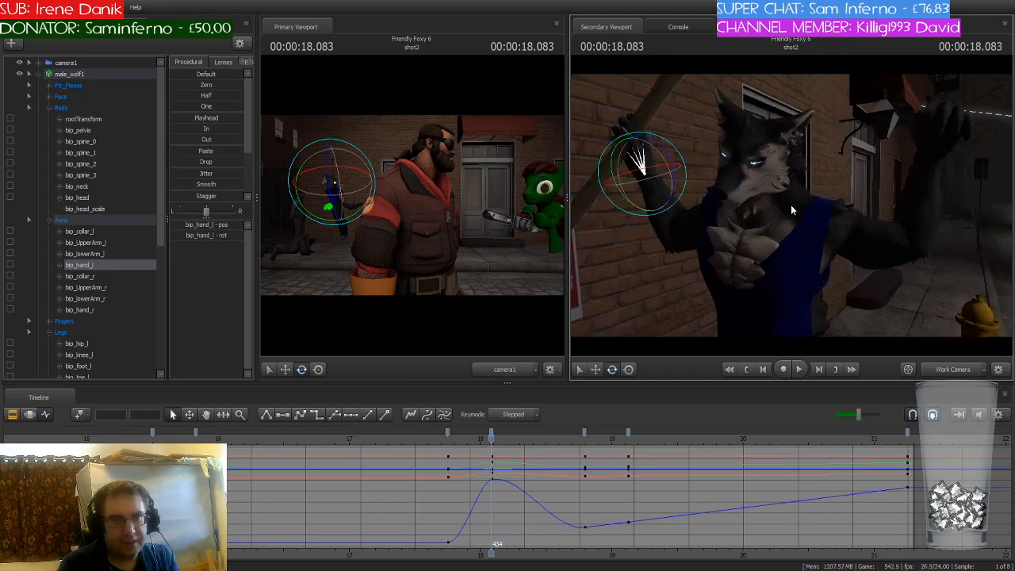
# Tilt male_wolf1's head with bip_head and enlarge it by raising bip_head_scale to about 0.43 at 18.083 s
pyautogui.keyDown('ctrl'); pyautogui.click(760, 165); pyautogui.keyUp('ctrl')
pyautogui.moveTo(768, 172)
pyautogui.mouseDown()
pyautogui.moveTo(759, 151)
pyautogui.moveTo(760, 176)
pyautogui.moveTo(773, 181)
pyautogui.mouseUp()
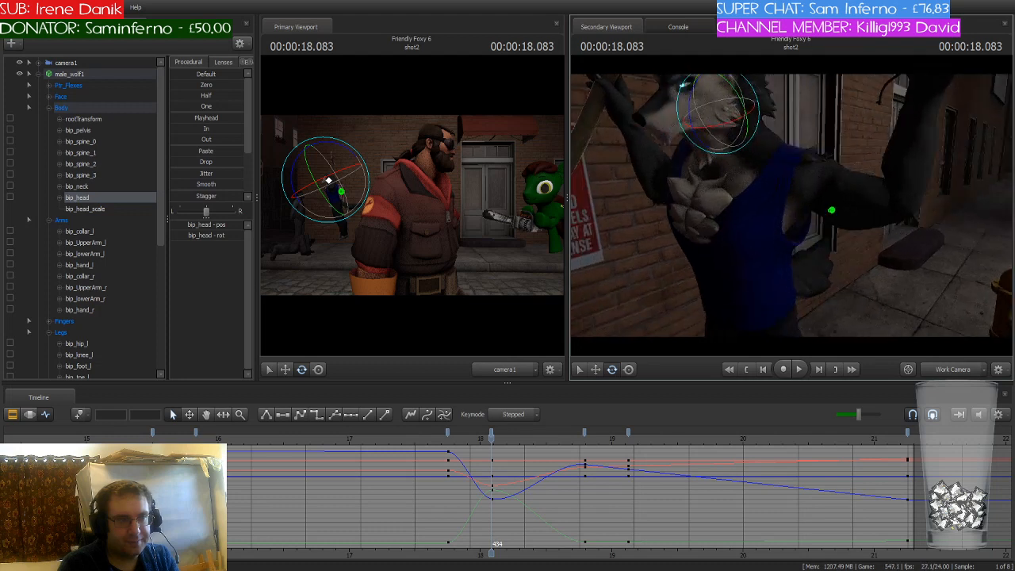
pyautogui.click(85, 209)
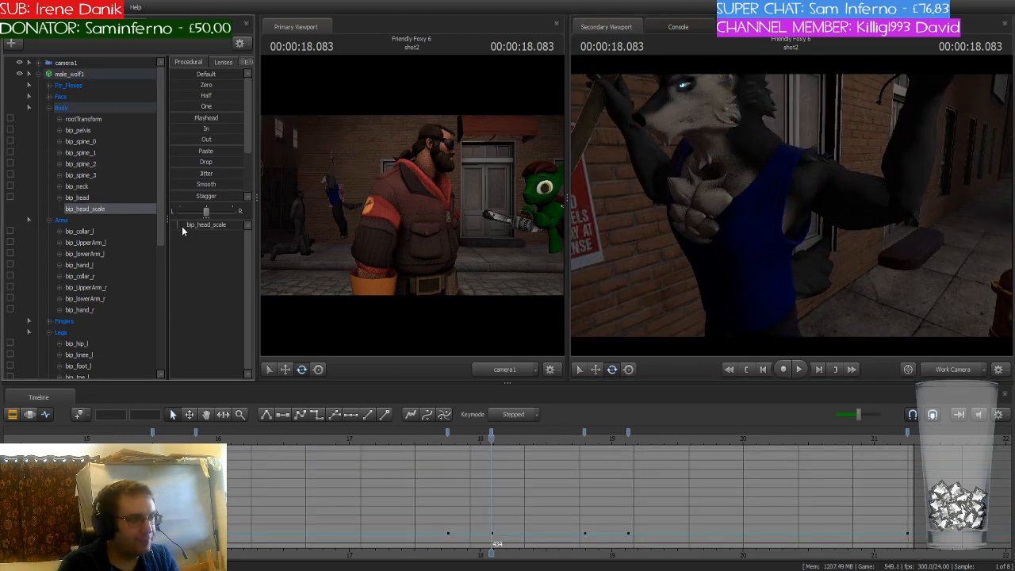
pyautogui.moveTo(181, 226); pyautogui.dragTo(228, 226)
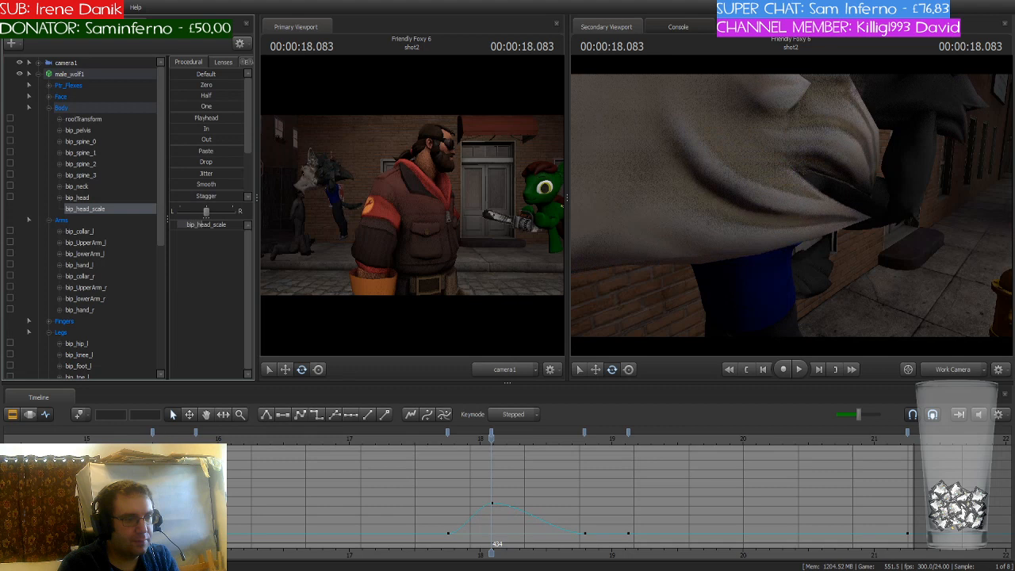
# Set bip_head_scale's keys at 18.083 s (frame 434) and 17.750 s (frame 426) to stepped tangents
pyautogui.click(492, 432)
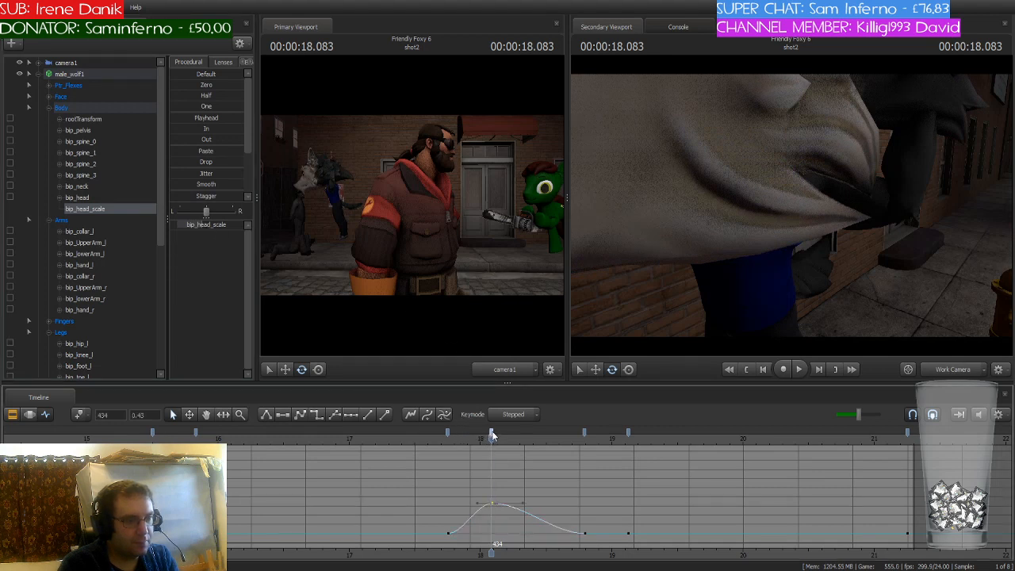
pyautogui.click(316, 416)
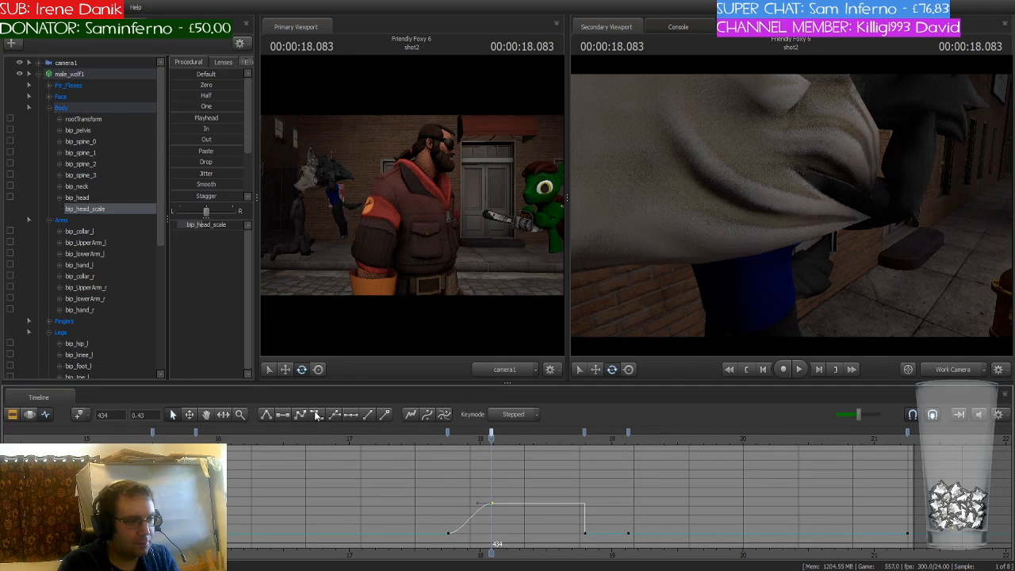
pyautogui.click(448, 433)
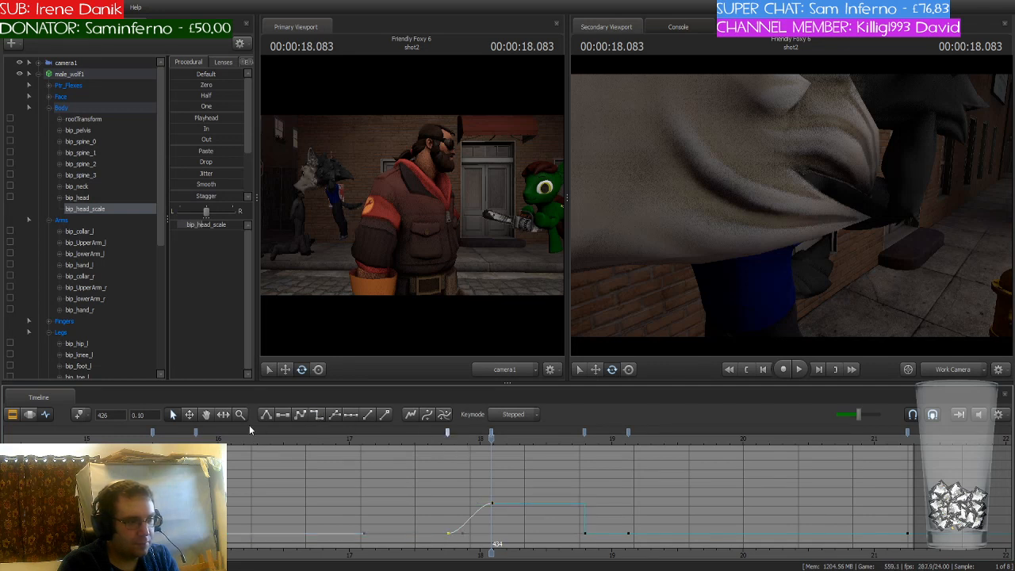
pyautogui.click(316, 416)
pyautogui.moveTo(491, 437); pyautogui.dragTo(447, 444)
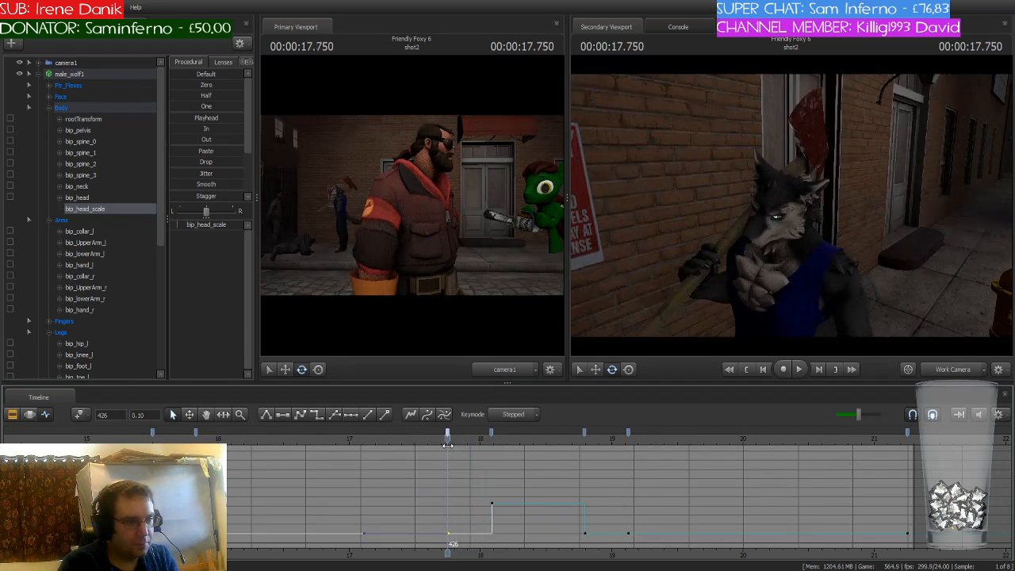
# Select the whole male_wolf1 model and set its keys at 17.750 s and 18.083 s to stepped tangents
pyautogui.click(79, 75)
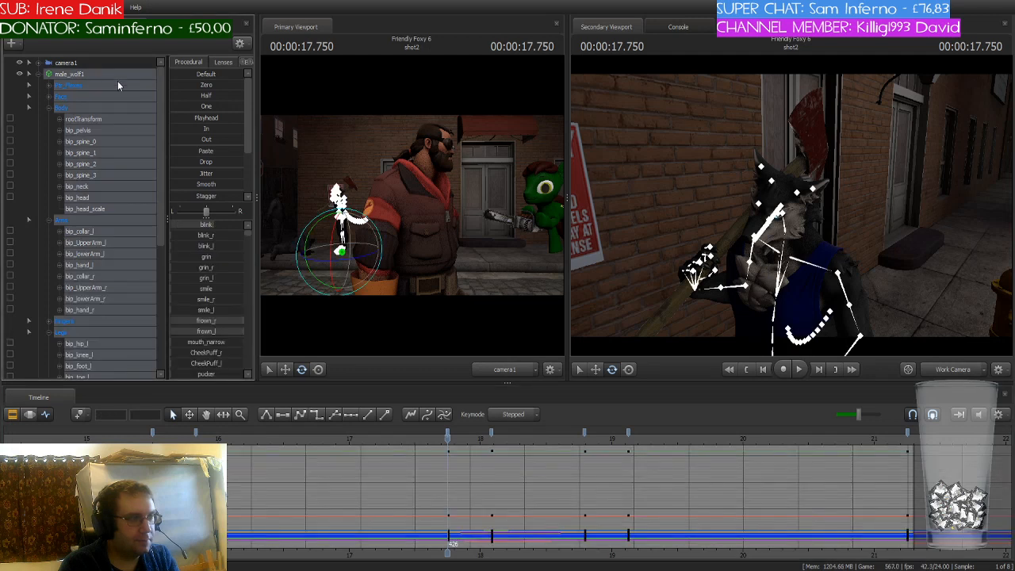
pyautogui.click(447, 433)
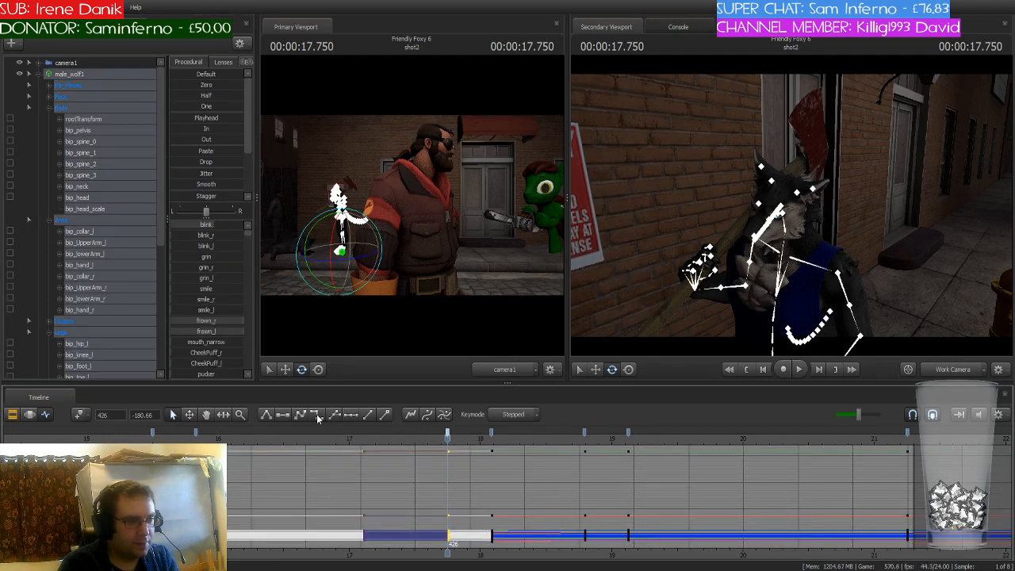
pyautogui.moveTo(447, 439); pyautogui.dragTo(515, 453)
pyautogui.moveTo(493, 452); pyautogui.dragTo(489, 444)
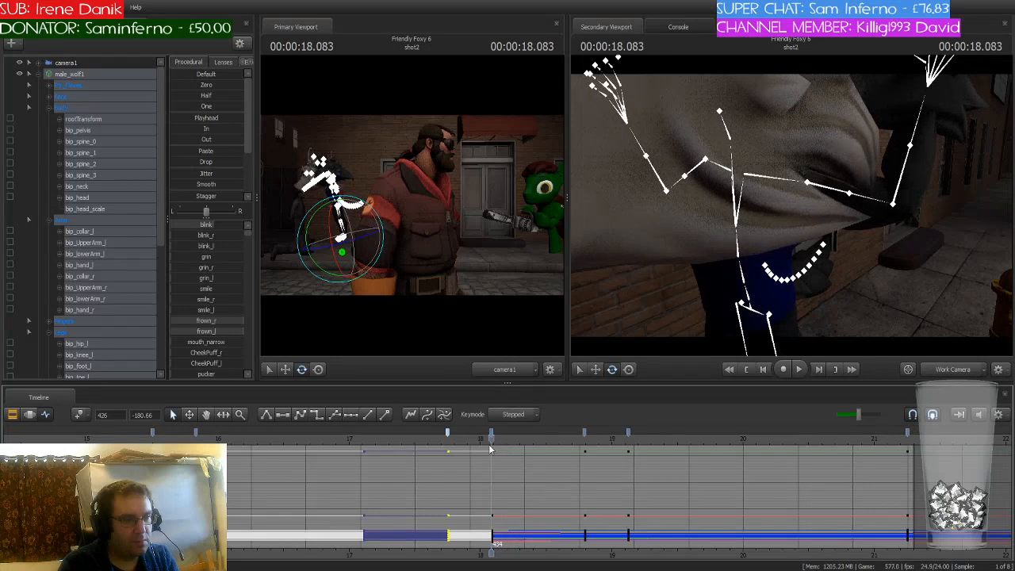
pyautogui.click(490, 431)
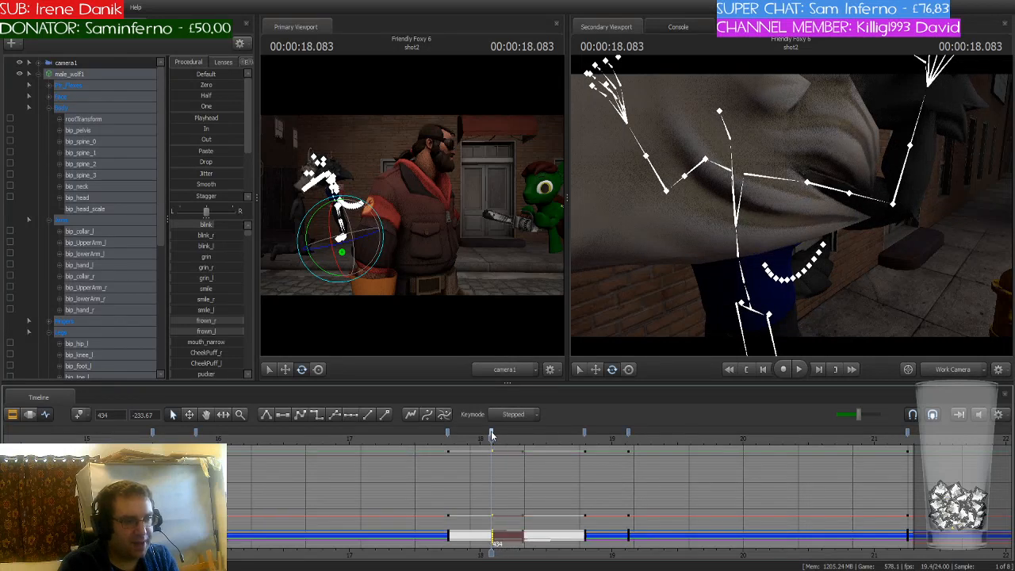
pyautogui.click(316, 412)
pyautogui.moveTo(487, 443)
pyautogui.mouseDown()
pyautogui.moveTo(566, 446)
pyautogui.moveTo(492, 448)
pyautogui.mouseUp()
# Move male_wolf1's rootTransform sideways at the 18.083 s keyframe
pyautogui.moveTo(741, 258); pyautogui.dragTo(799, 265)
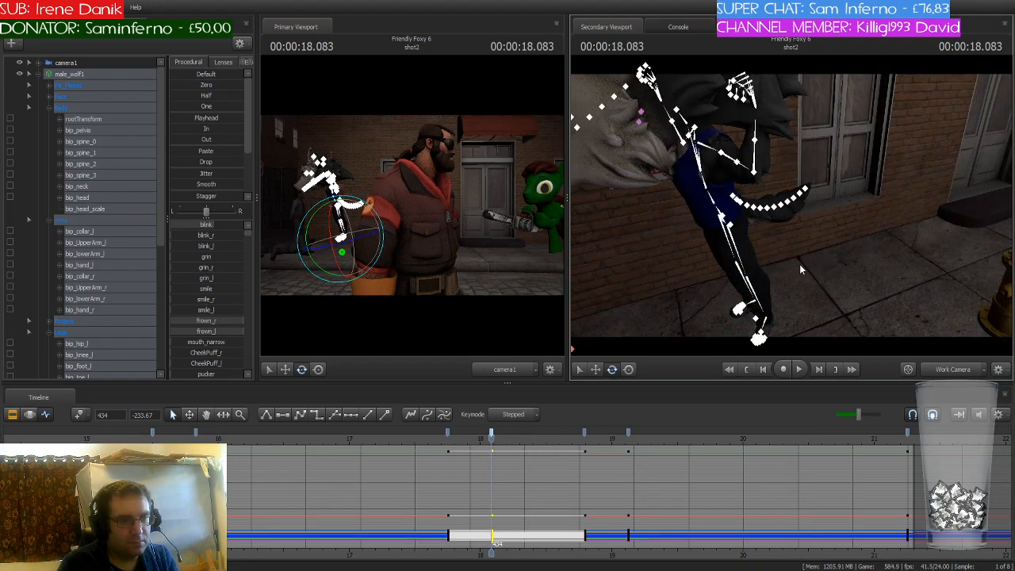
pyautogui.click(753, 321)
pyautogui.press('w')
pyautogui.moveTo(781, 320); pyautogui.dragTo(863, 236)
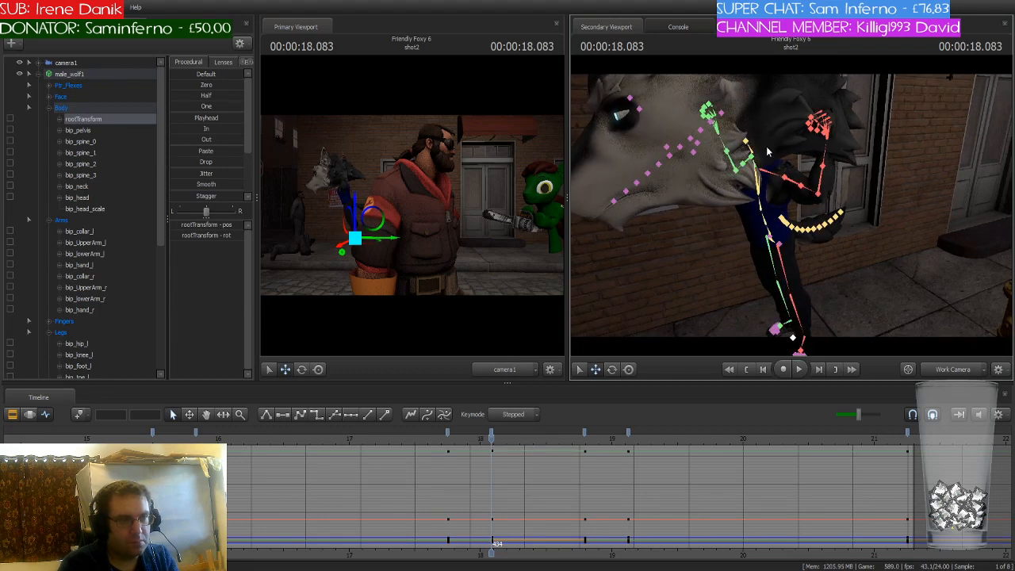
# Rotate male_wolf1's bip_head at 18.083 s to angle the enlarged snout differently
pyautogui.keyDown('ctrl'); pyautogui.click(721, 136); pyautogui.keyUp('ctrl')
pyautogui.press('e')
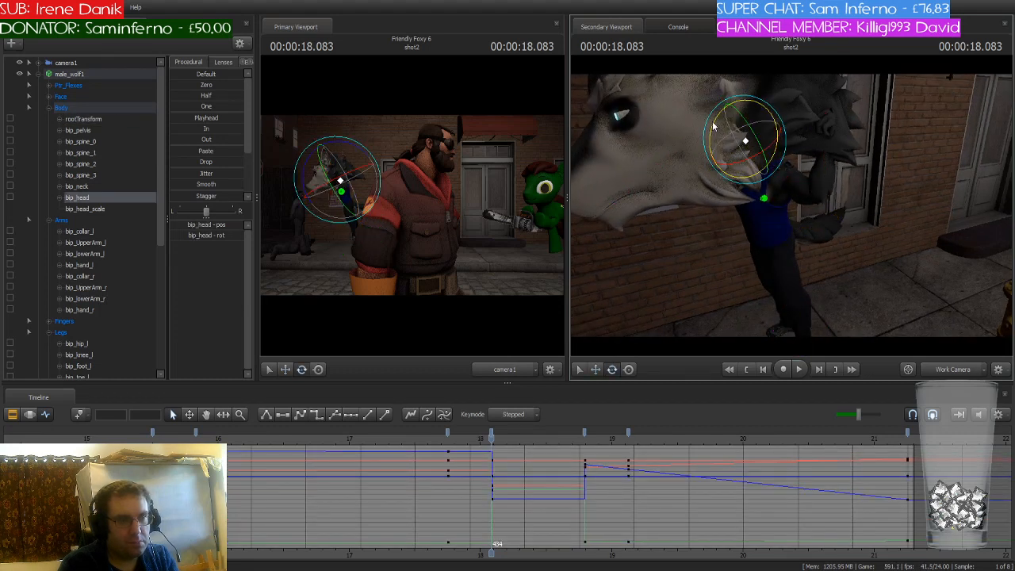
pyautogui.moveTo(720, 135); pyautogui.dragTo(710, 140)
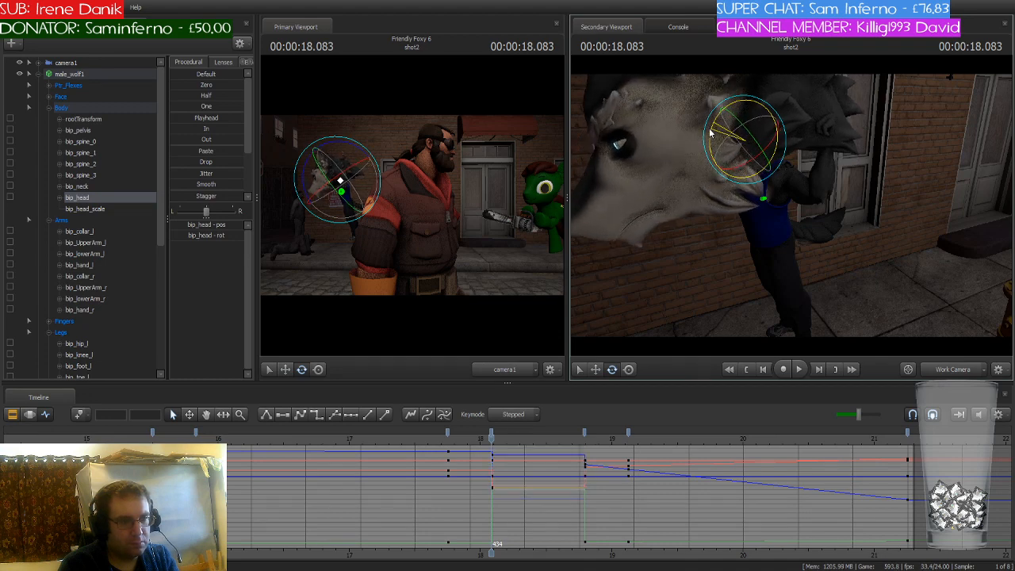
# Set bip_head's keys at 18.791 s (frame 451) and 19.125 s (frame 459) to stepped tangents
pyautogui.click(585, 434)
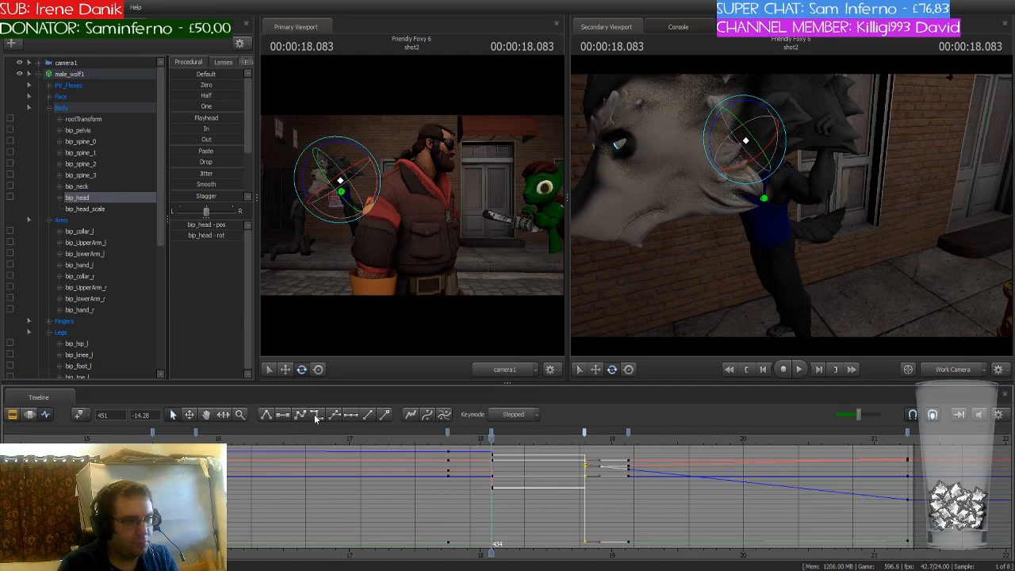
pyautogui.click(628, 433)
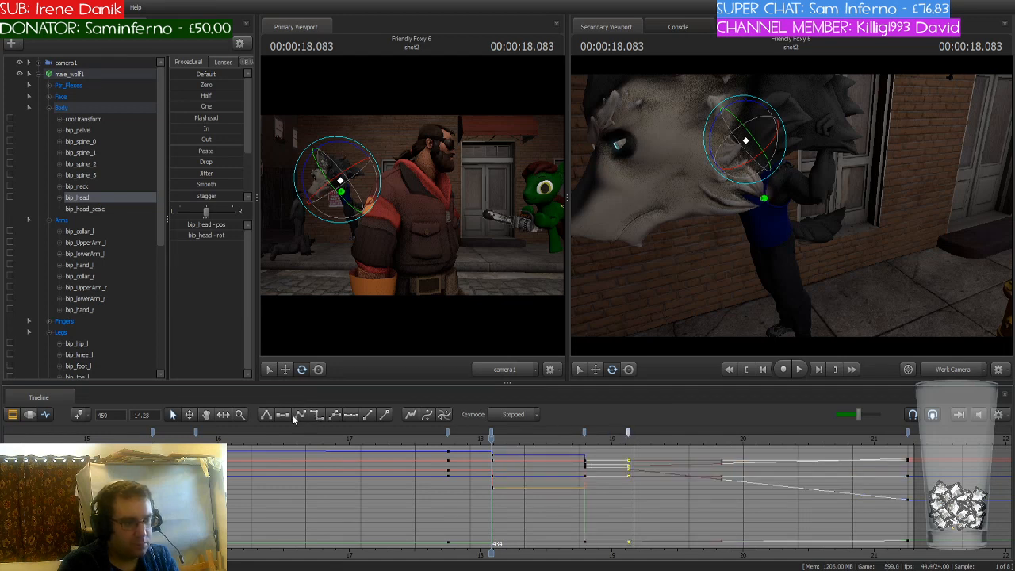
pyautogui.click(318, 414)
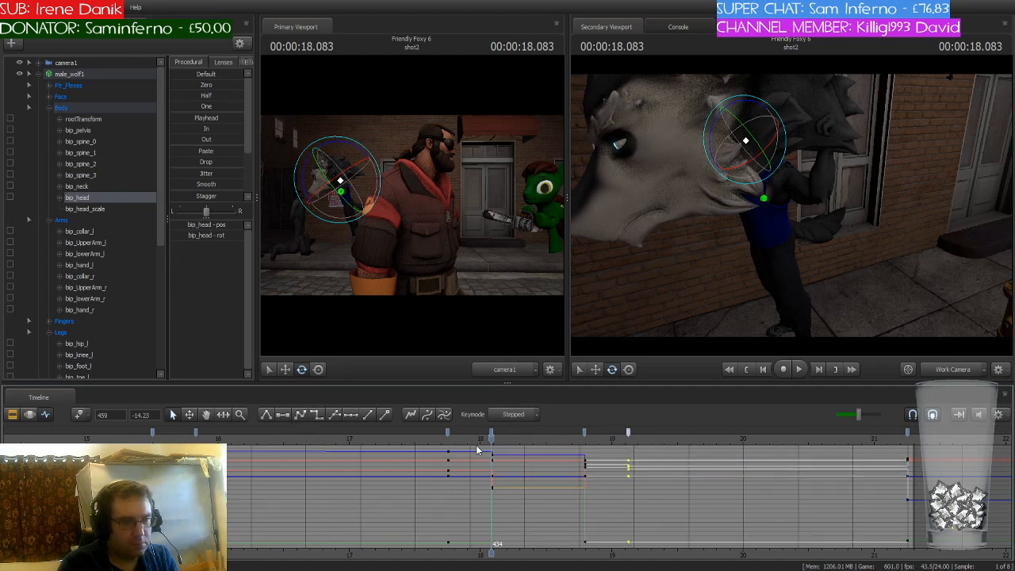
pyautogui.moveTo(490, 437); pyautogui.dragTo(586, 474)
pyautogui.click(586, 433)
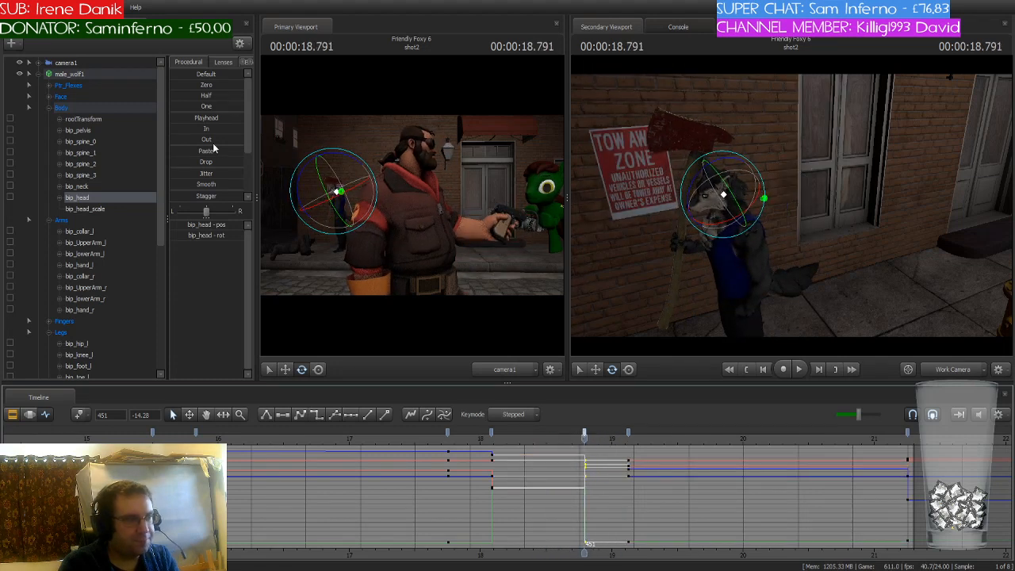
# Select the whole male_wolf1 model and set its keys at 19.125 s (frame 459) to stepped tangents
pyautogui.click(92, 75)
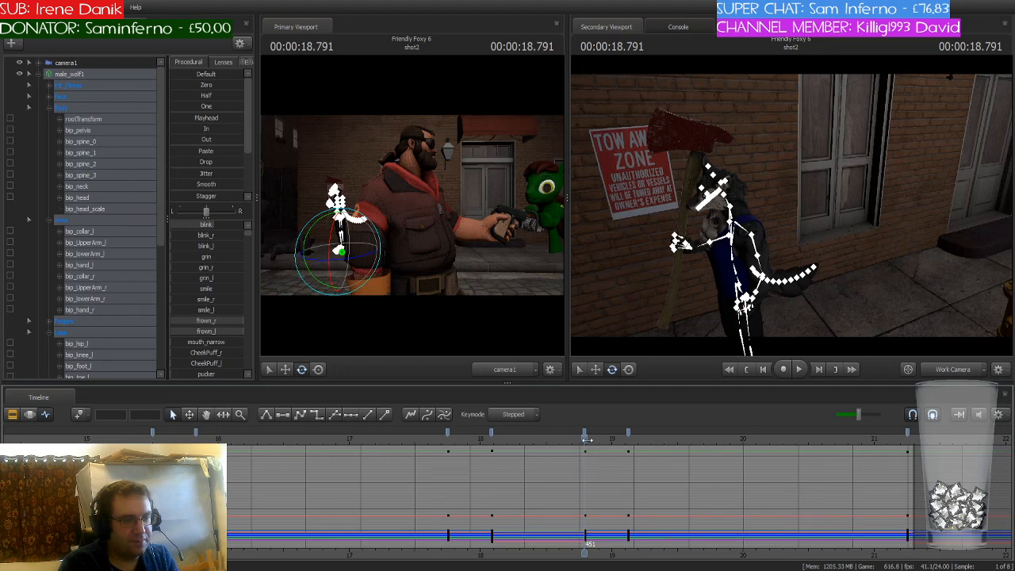
pyautogui.moveTo(589, 438); pyautogui.dragTo(627, 455)
pyautogui.click(628, 433)
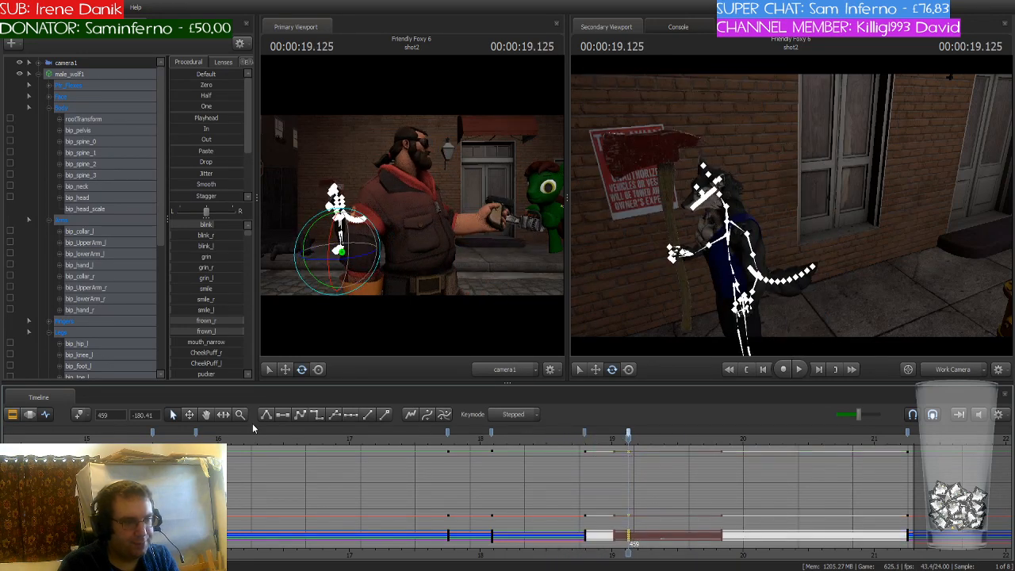
pyautogui.click(317, 416)
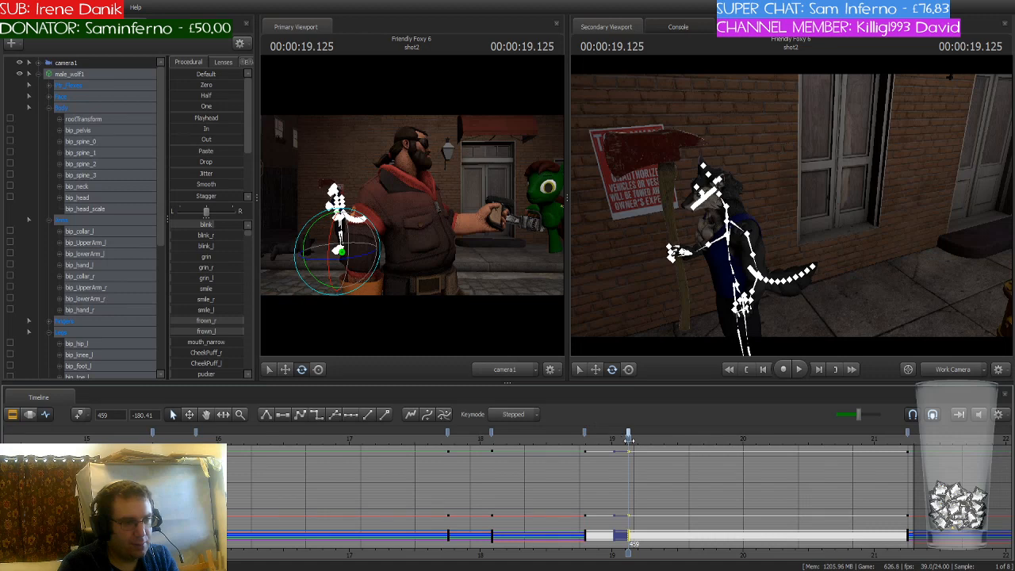
pyautogui.moveTo(629, 439)
pyautogui.mouseDown()
pyautogui.moveTo(650, 439)
pyautogui.moveTo(563, 439)
pyautogui.moveTo(630, 443)
pyautogui.mouseUp()
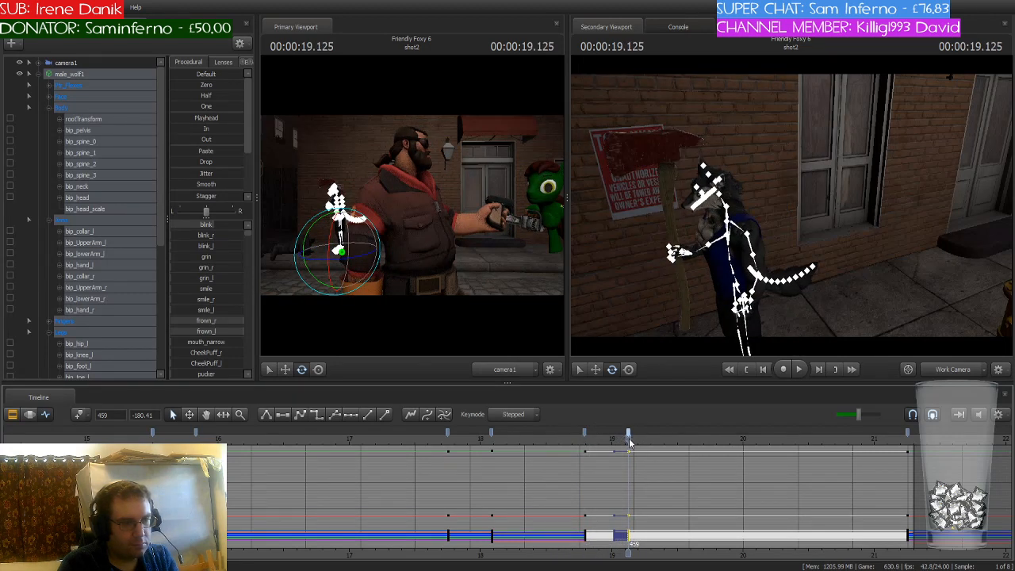
# Set the left lower arm's (bip_lowerArm_l) key at 18.791 s (frame 451) to stepped tangents
pyautogui.click(700, 268)
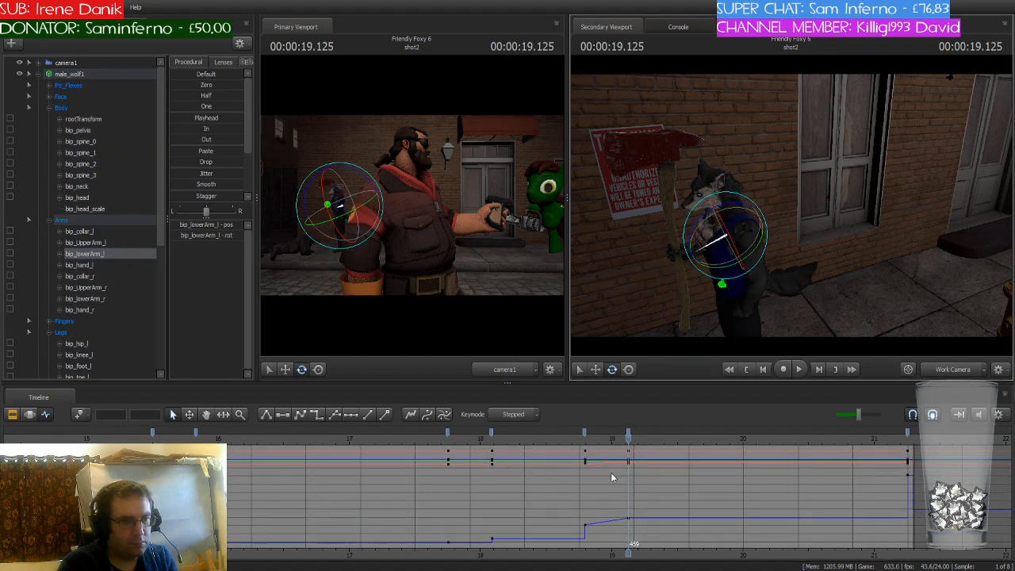
pyautogui.click(585, 436)
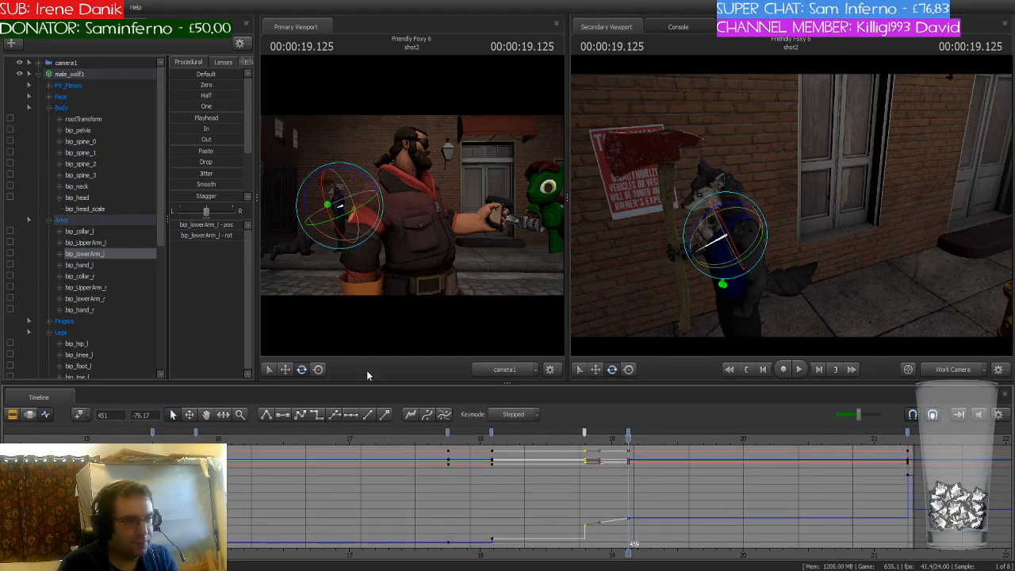
pyautogui.click(321, 412)
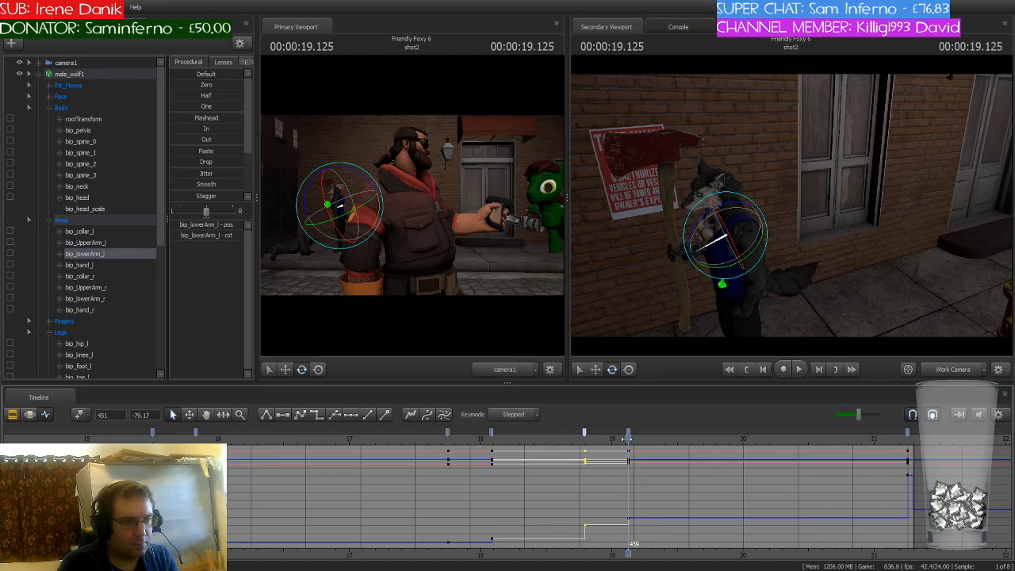
# Set all of male_wolf1's keys at 18.791 s (frame 451) to stepped tangents and bring the playhead to 19.125 s
pyautogui.moveTo(626, 439); pyautogui.dragTo(568, 438)
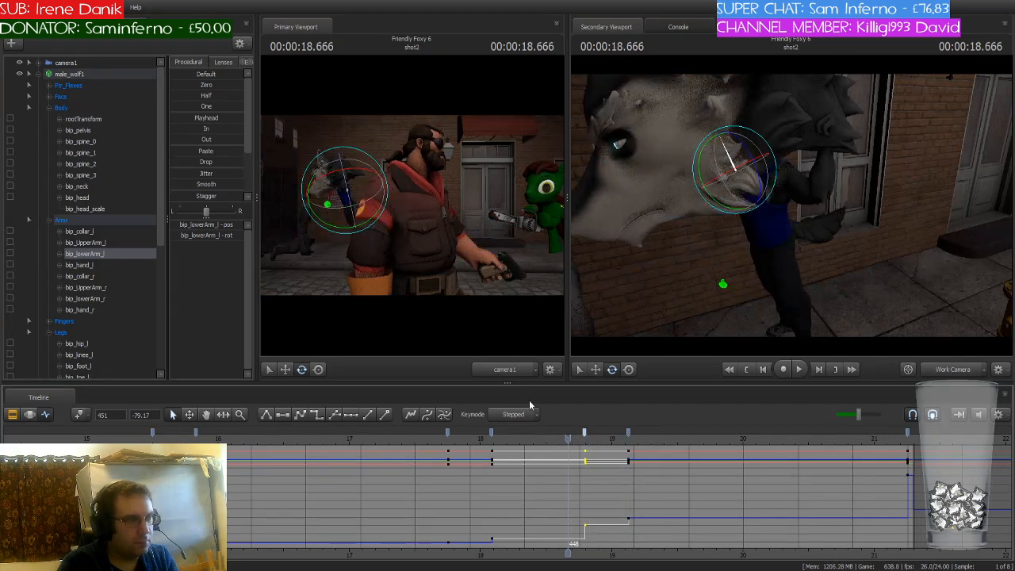
pyautogui.click(323, 228)
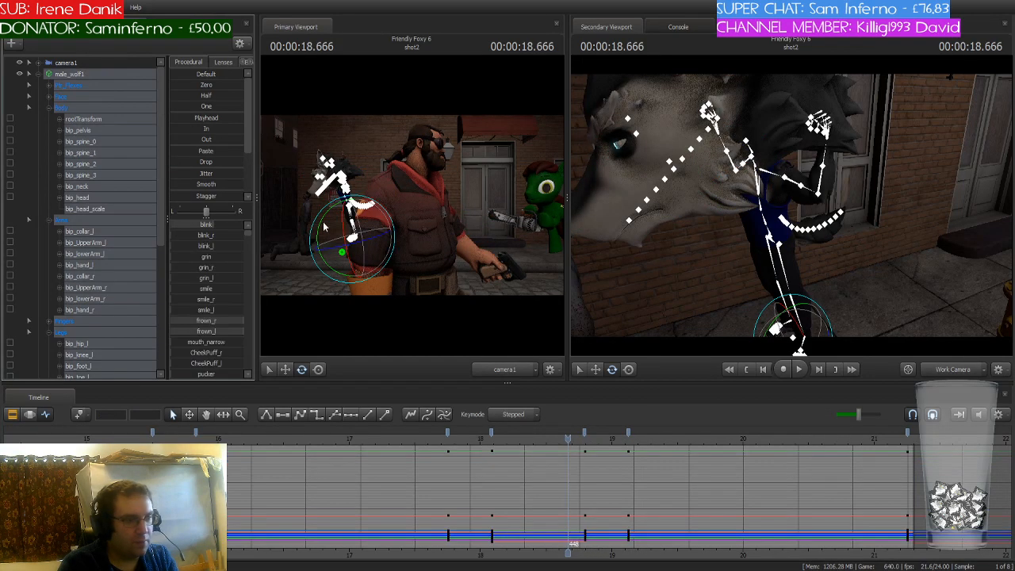
pyautogui.click(579, 439)
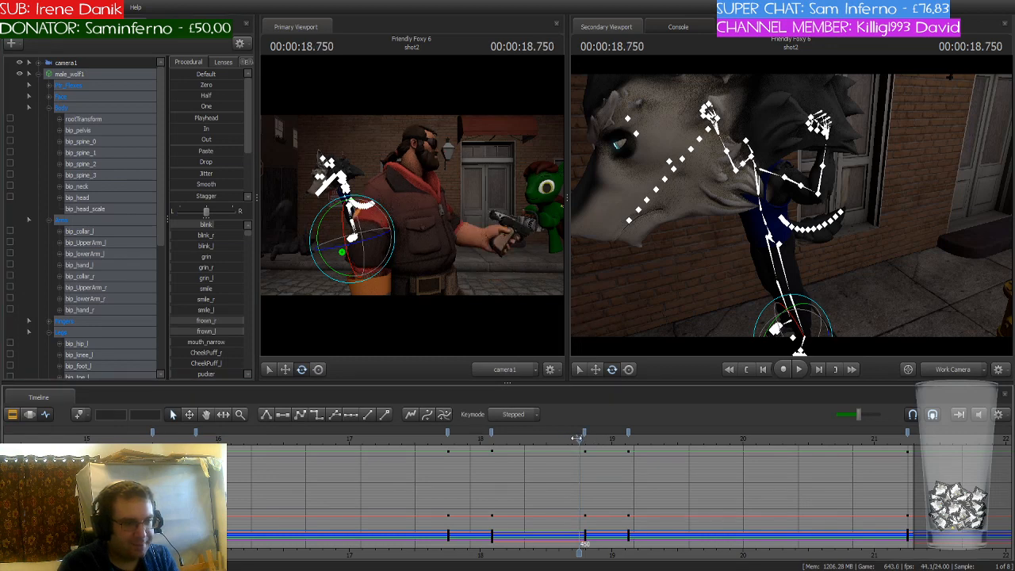
pyautogui.click(585, 433)
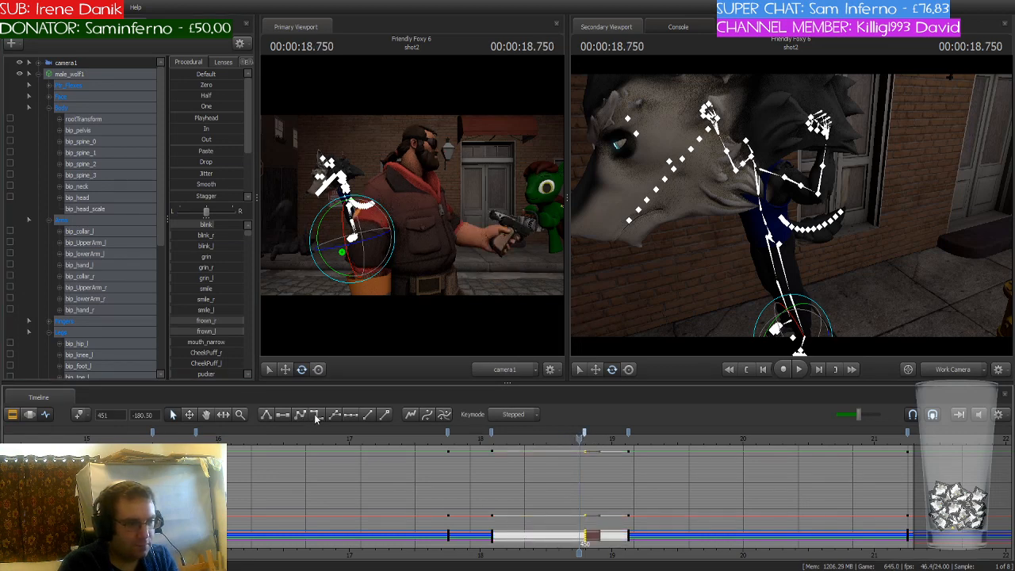
pyautogui.click(317, 418)
pyautogui.moveTo(588, 442); pyautogui.dragTo(628, 448)
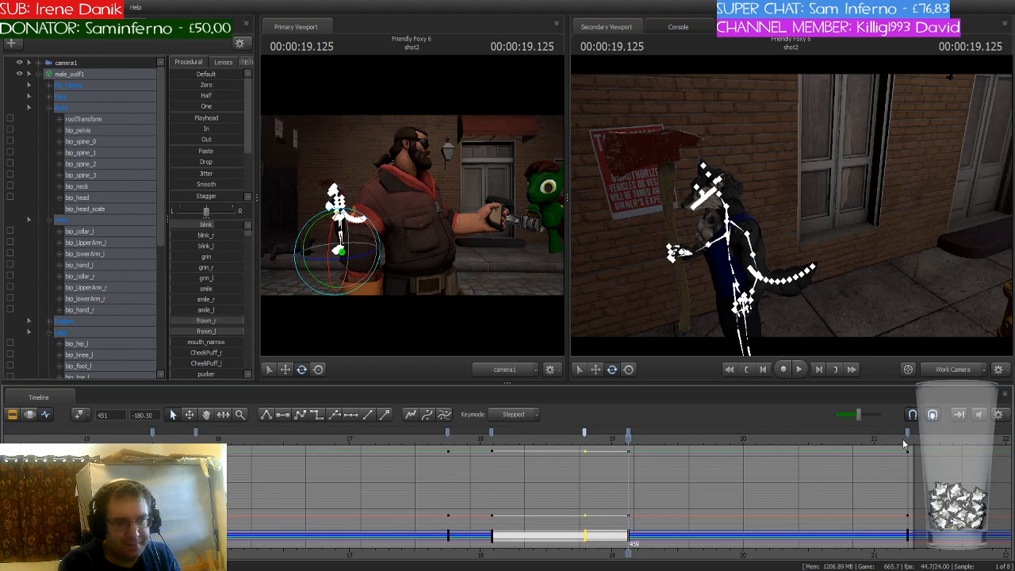
# Try to copy male_wolf1's keys at 21.250 s (frame 510) onto its keys at 19.125 s (frame 459)
pyautogui.moveTo(902, 439)
pyautogui.mouseDown()
pyautogui.moveTo(420, 438)
pyautogui.moveTo(908, 439)
pyautogui.mouseUp()
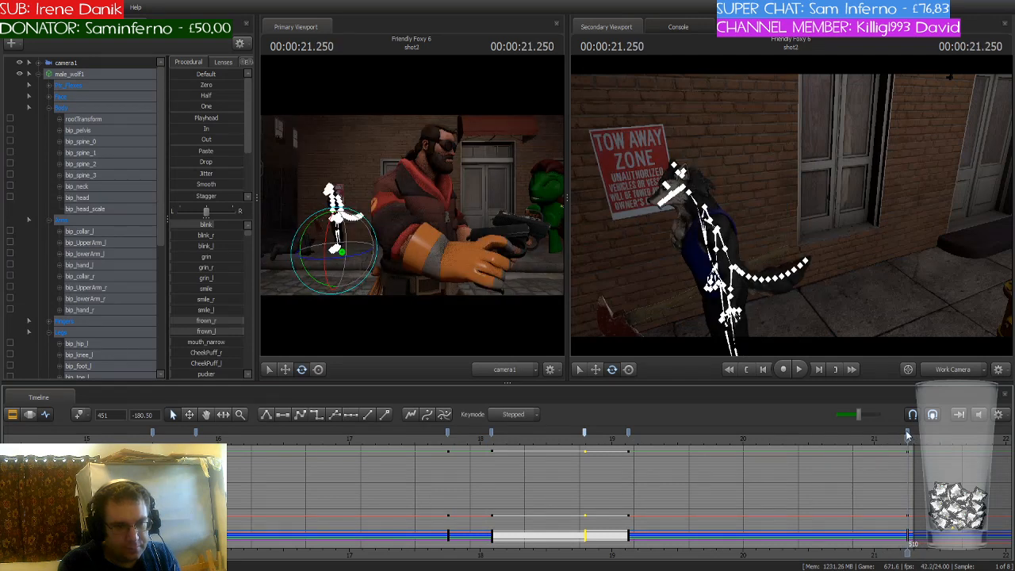
pyautogui.click(908, 434)
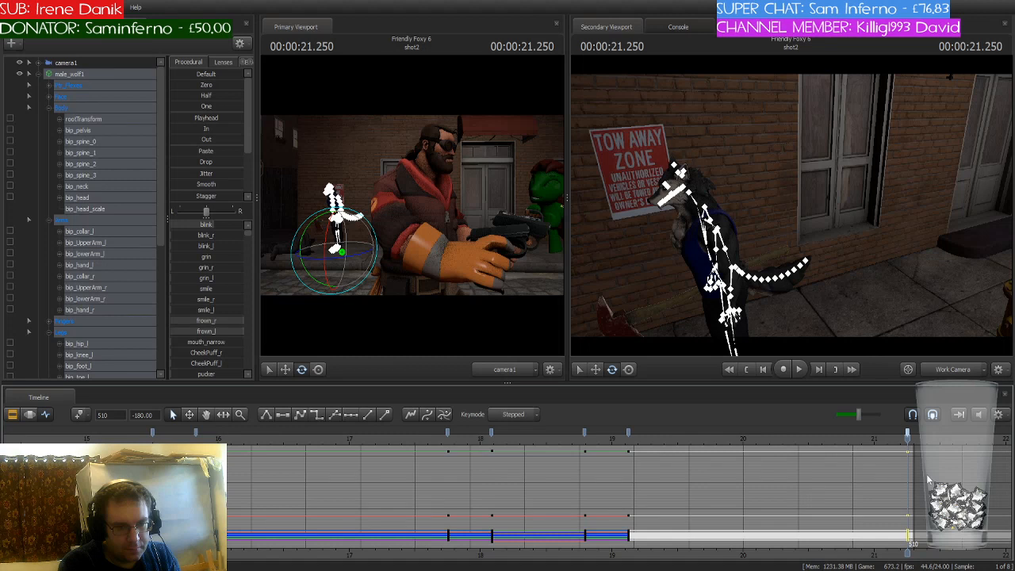
pyautogui.click(628, 434)
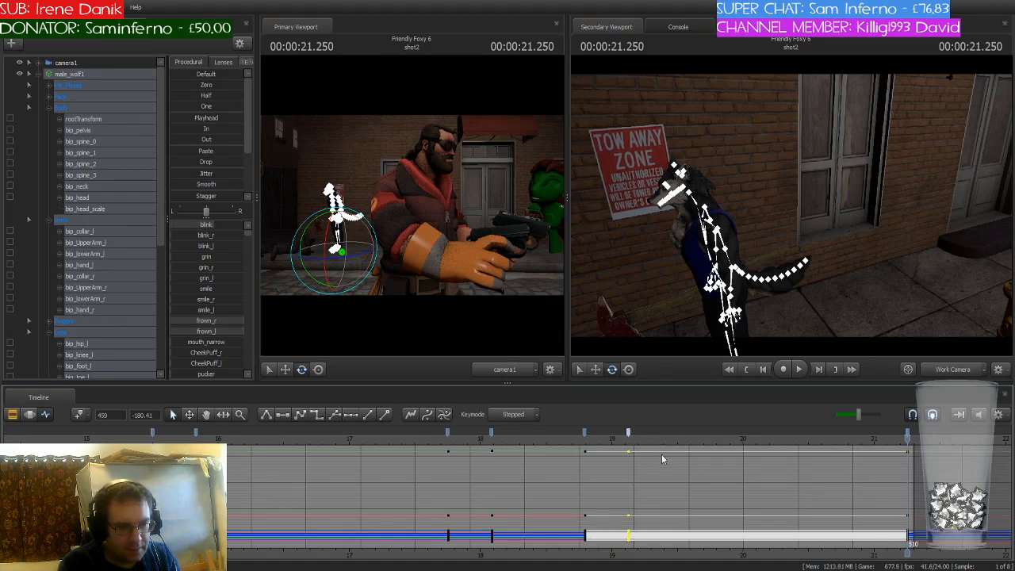
pyautogui.click(670, 486)
pyautogui.click(584, 439)
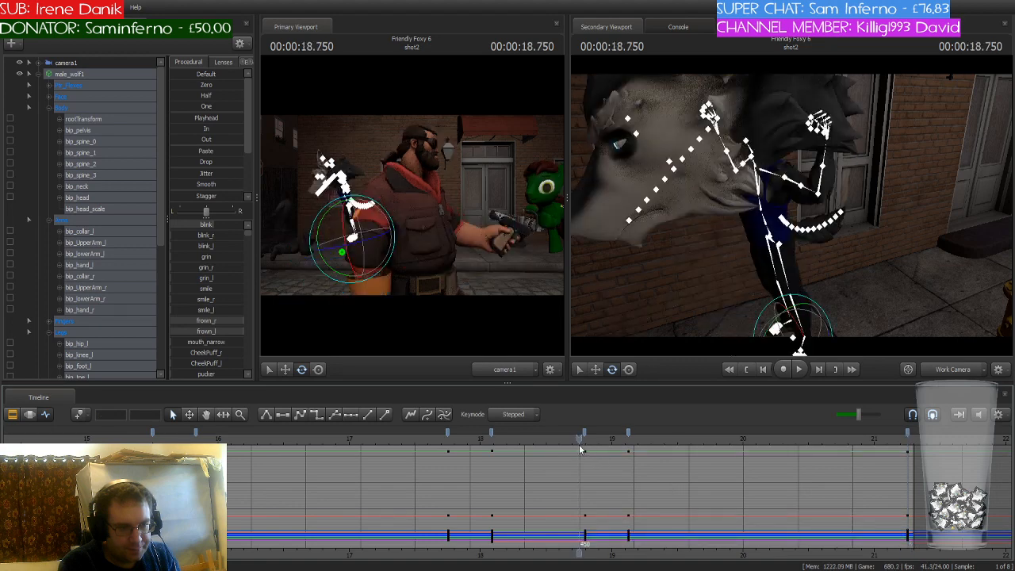
pyautogui.moveTo(581, 439); pyautogui.dragTo(628, 439)
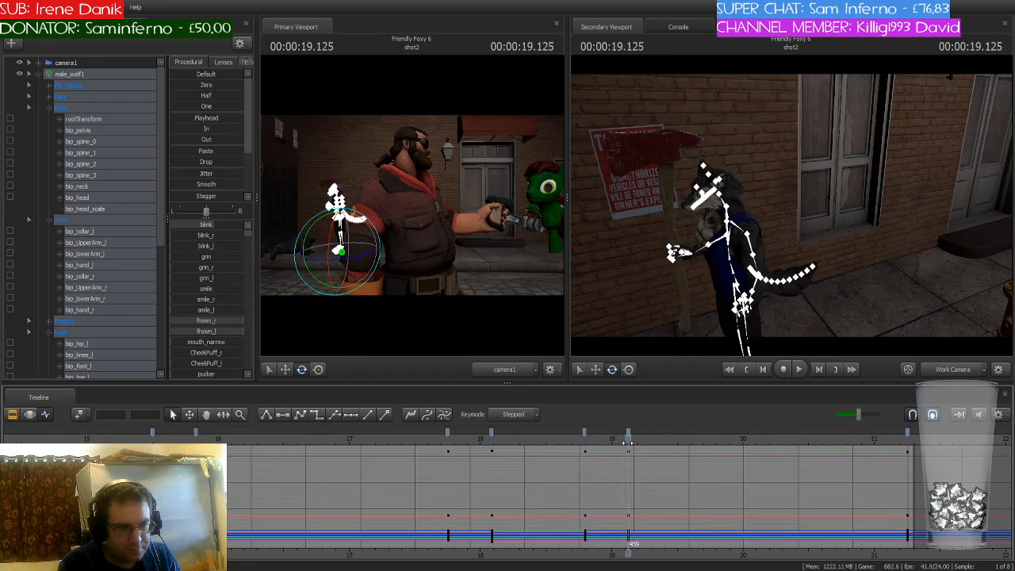
# Replace male_wolf1's pose at 19.125 s (frame 459) with a copy of its keys at 21.250 s (frame 510)
pyautogui.click(907, 433)
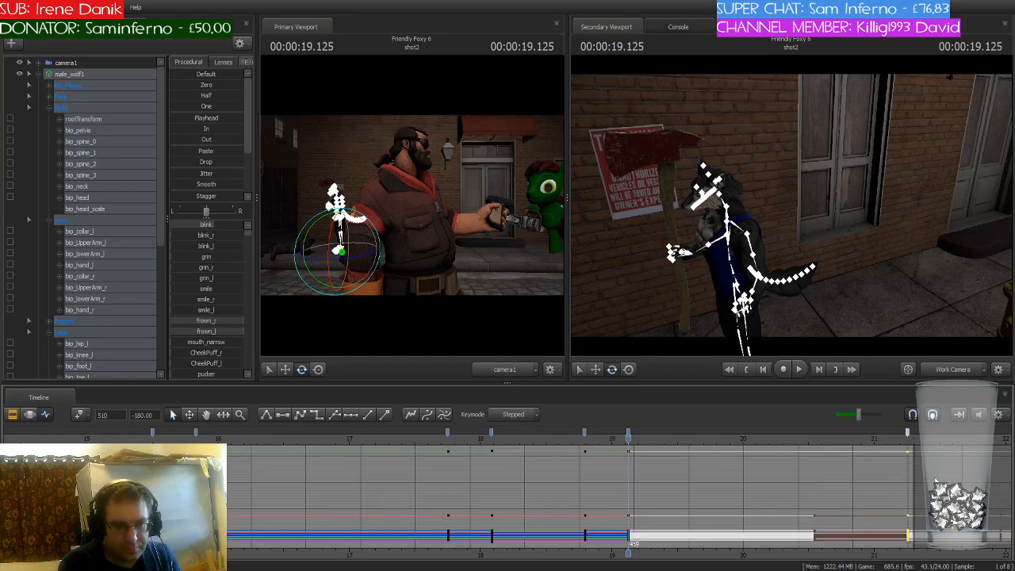
pyautogui.click(584, 433)
pyautogui.moveTo(609, 443)
pyautogui.mouseDown()
pyautogui.moveTo(563, 443)
pyautogui.moveTo(628, 446)
pyautogui.mouseUp()
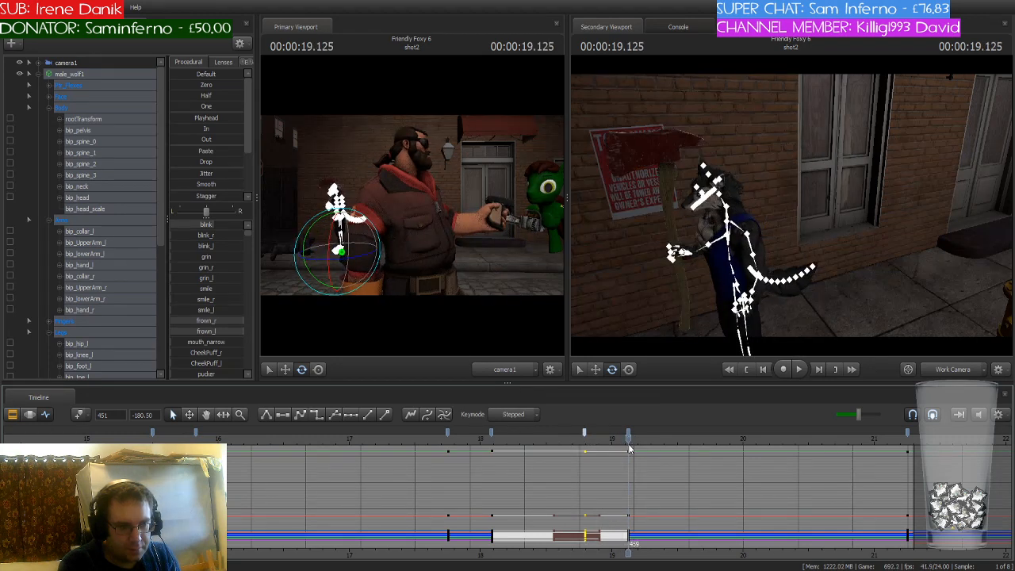
pyautogui.click(628, 434)
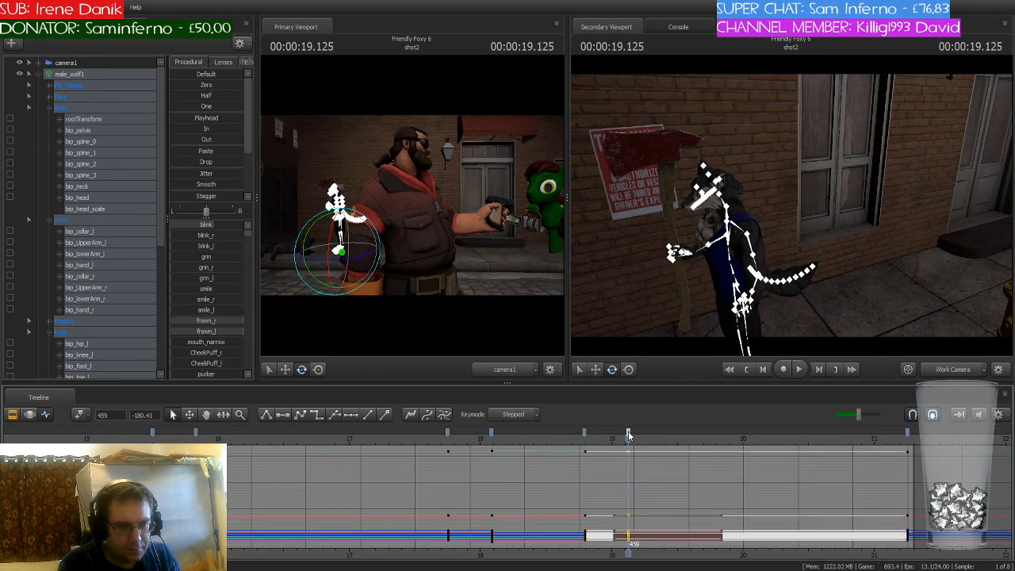
pyautogui.click(667, 482)
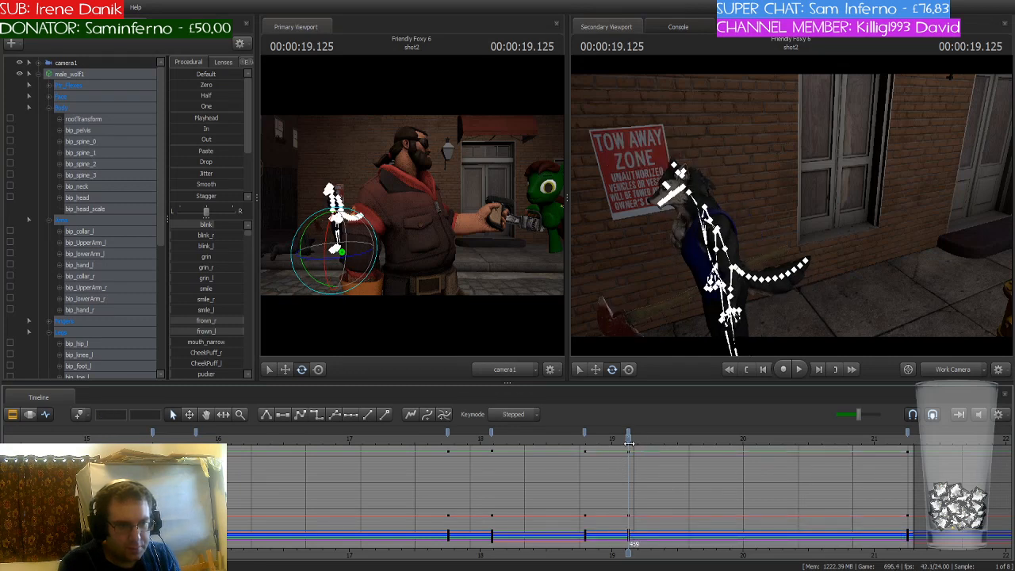
# Replace male_wolf1's pose at 18.791 s (frame 451) with a copy of its big-headed pose keys at 18.083 s (frame 434)
pyautogui.moveTo(628, 441); pyautogui.dragTo(583, 456)
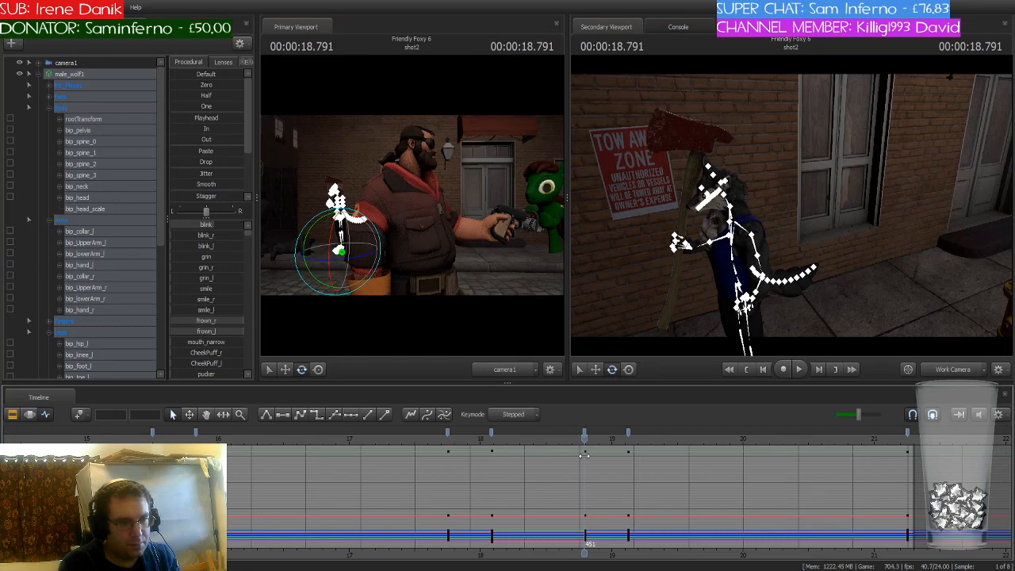
pyautogui.click(492, 433)
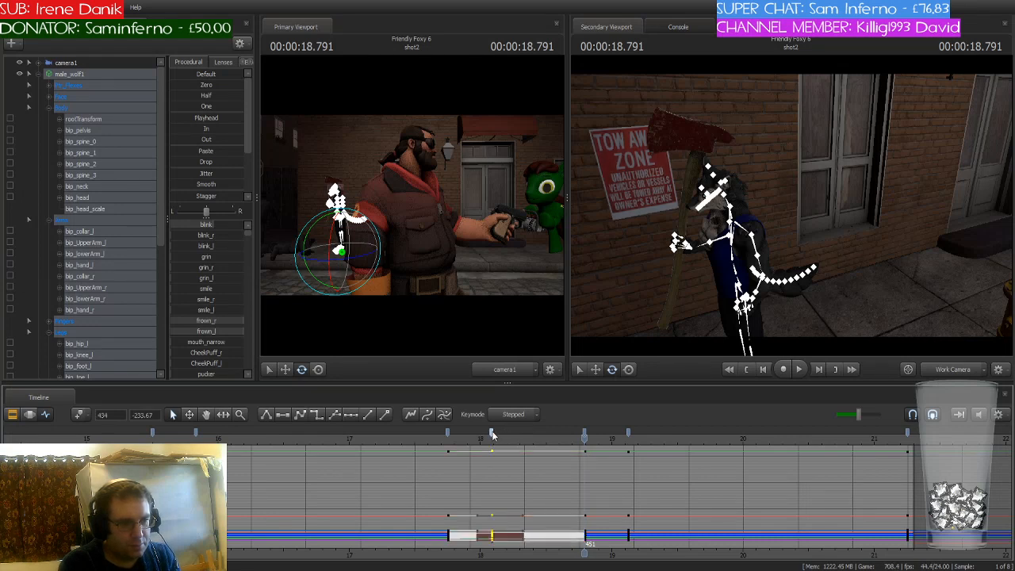
pyautogui.click(585, 432)
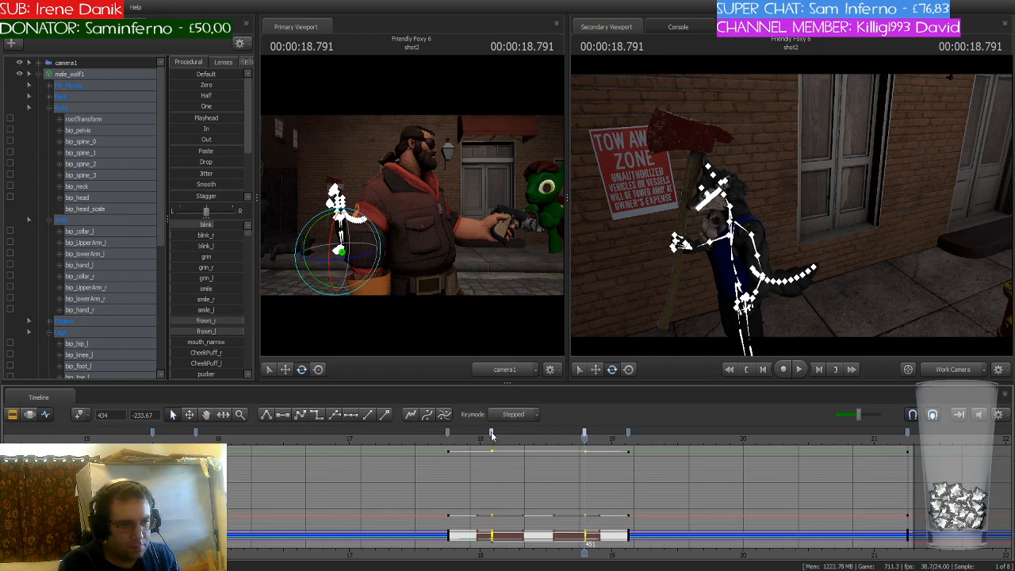
pyautogui.click(585, 433)
pyautogui.hotkey('ctrl', 'v')
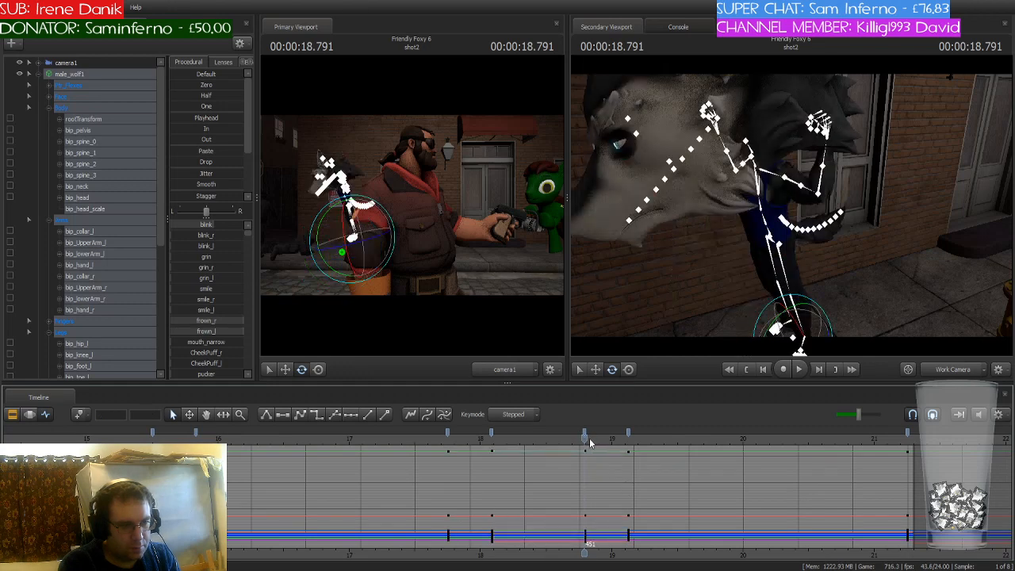
# Set all of male_wolf1's keys at 17.750 s (frame 426) to stepped tangents and scrub through to 19.208 s
pyautogui.moveTo(587, 441); pyautogui.dragTo(447, 439)
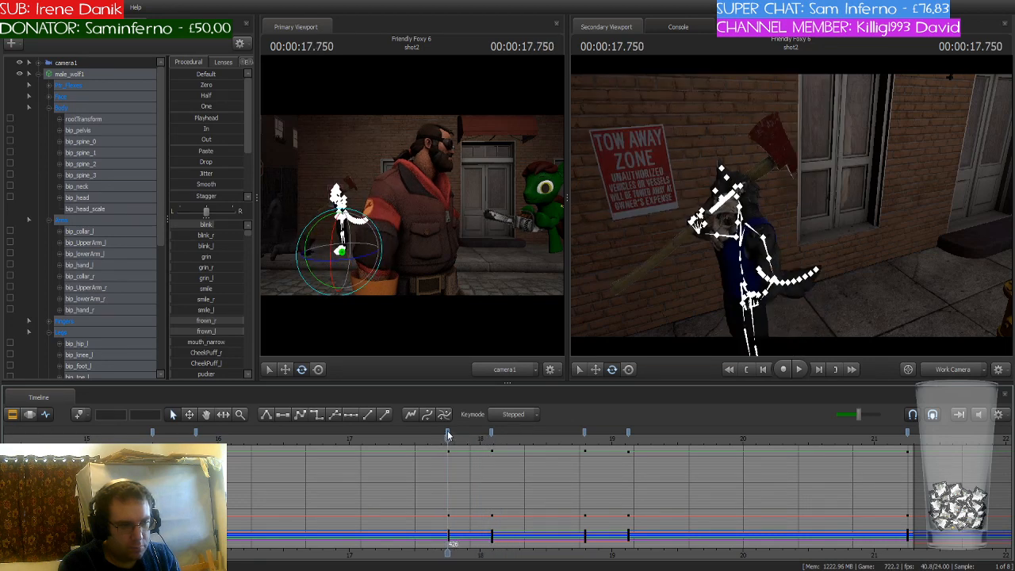
pyautogui.click(447, 432)
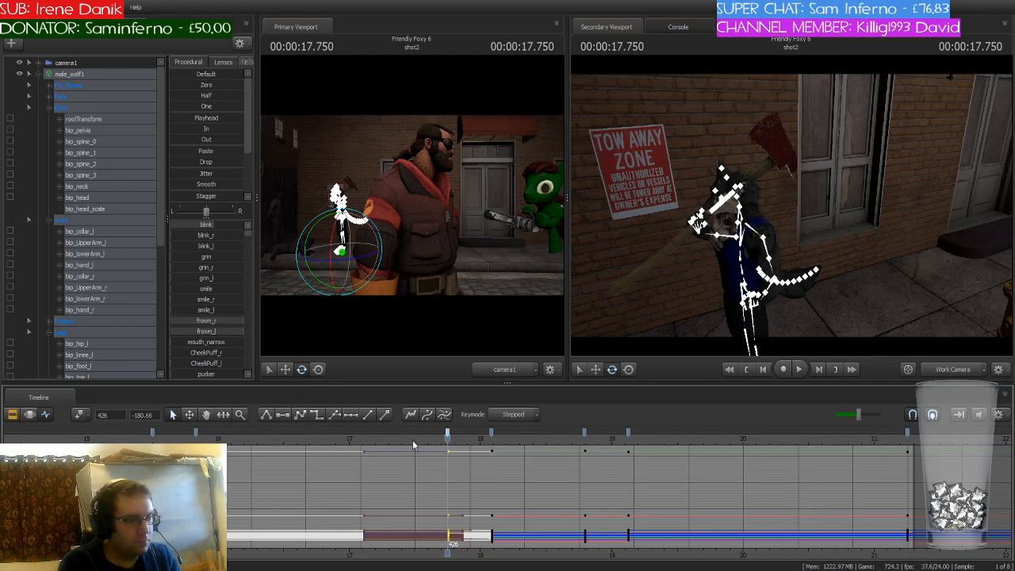
pyautogui.click(318, 415)
pyautogui.moveTo(446, 440); pyautogui.dragTo(639, 457)
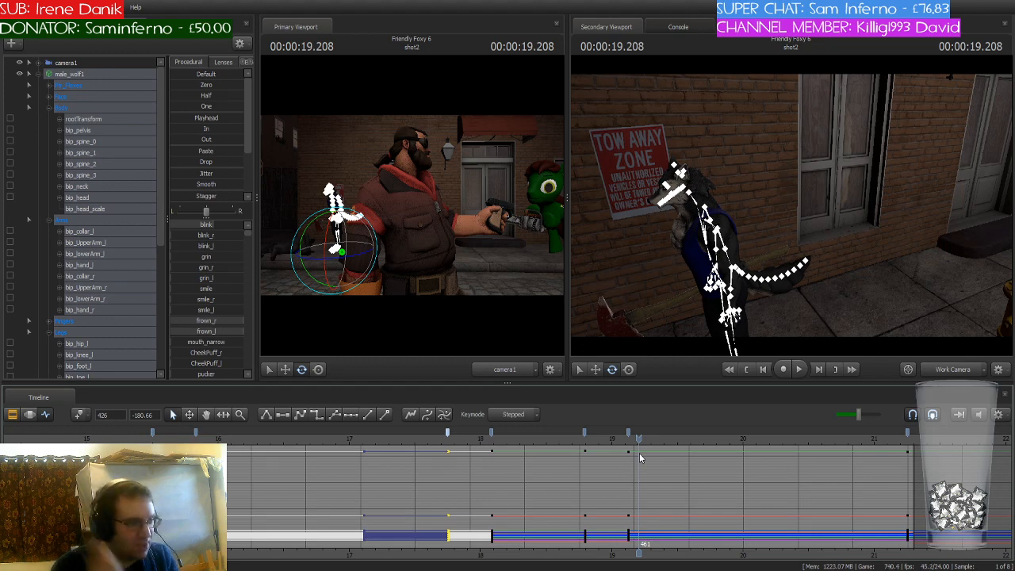
pyautogui.scroll(-8, 639, 453)
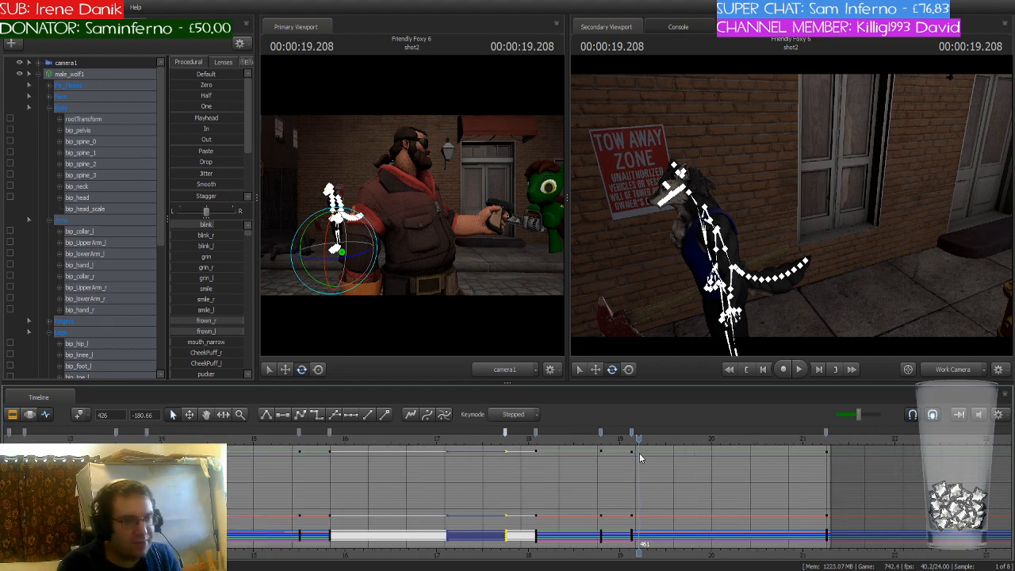
pyautogui.scroll(-1, 640, 453)
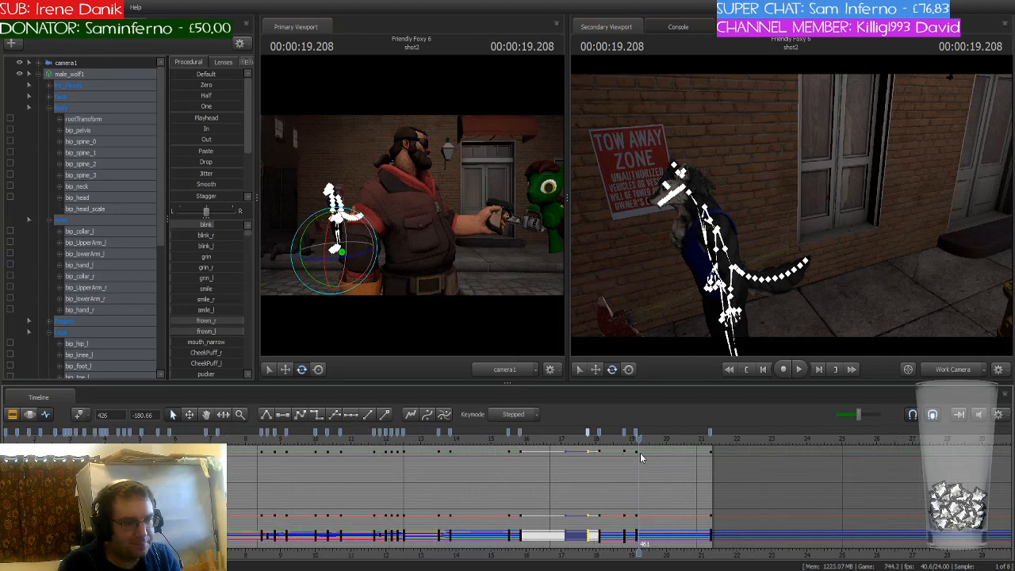
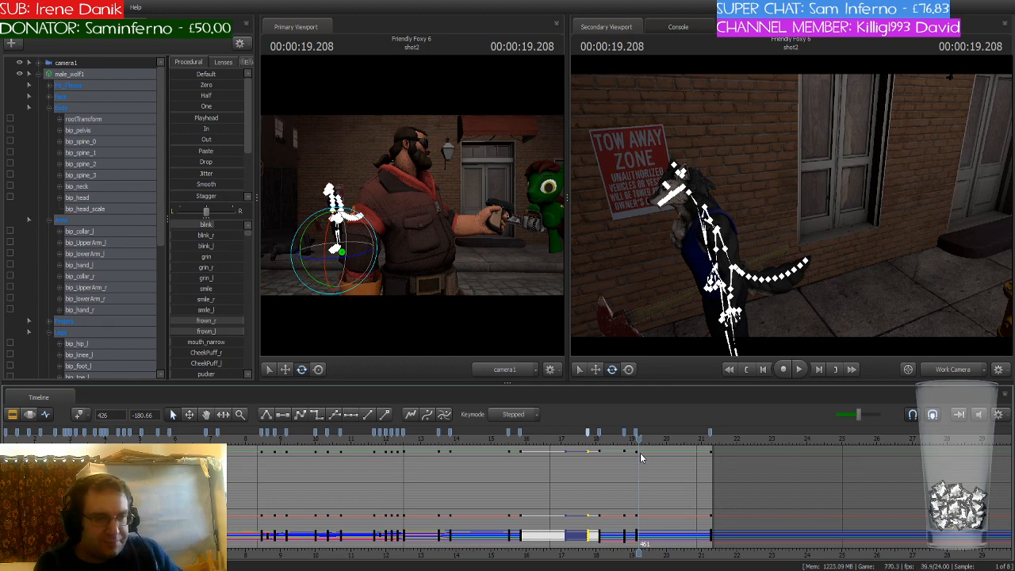
# Return to 17.750 s and set all of male_wolf1's keys there (frame 426) to linear tangents
pyautogui.scroll(6, 640, 453)
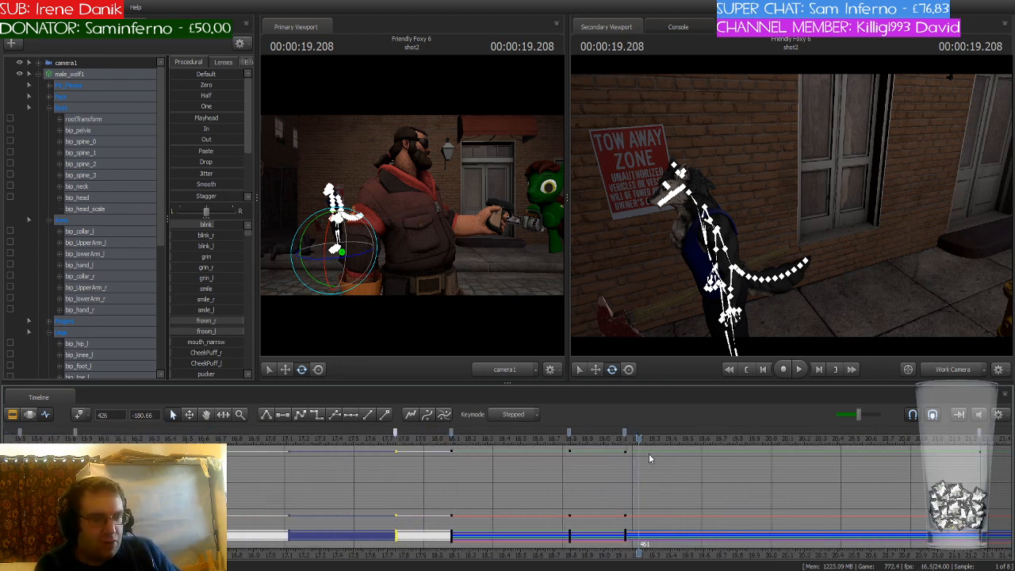
pyautogui.moveTo(634, 436); pyautogui.dragTo(584, 438)
pyautogui.moveTo(413, 447)
pyautogui.mouseDown()
pyautogui.moveTo(258, 463)
pyautogui.moveTo(248, 446)
pyautogui.moveTo(176, 449)
pyautogui.moveTo(395, 451)
pyautogui.mouseUp()
pyautogui.click(275, 453)
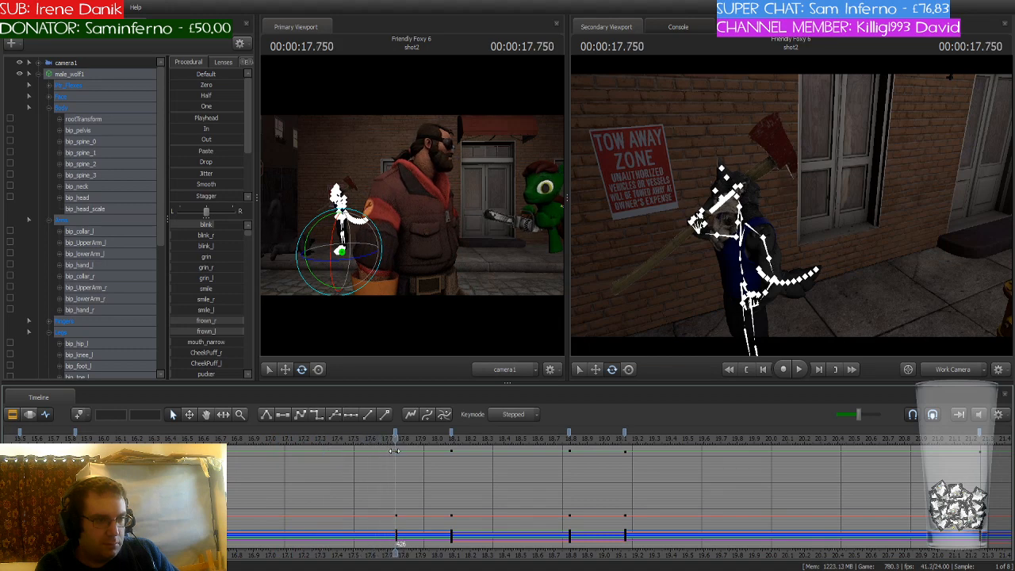
pyautogui.click(395, 438)
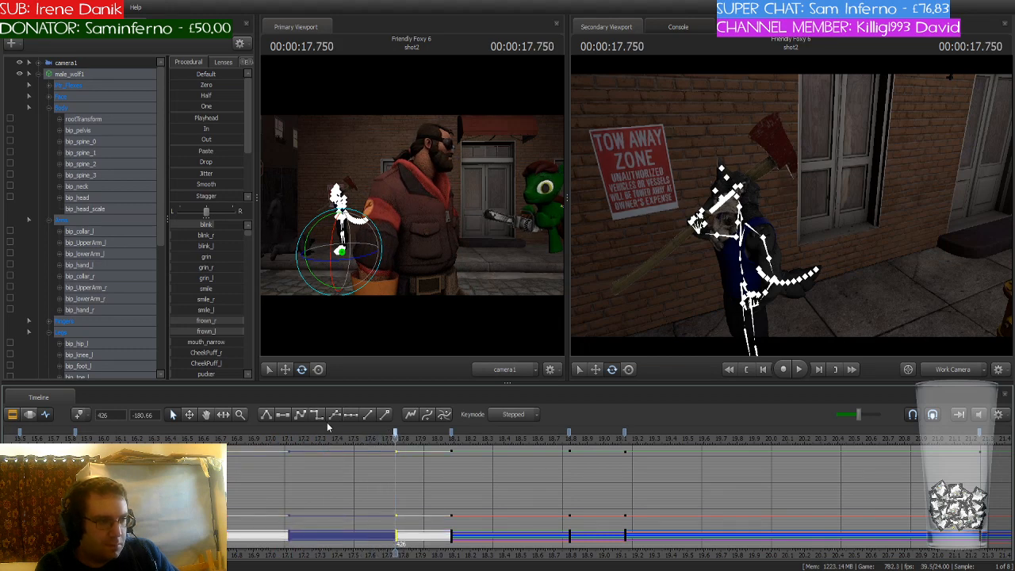
pyautogui.click(302, 416)
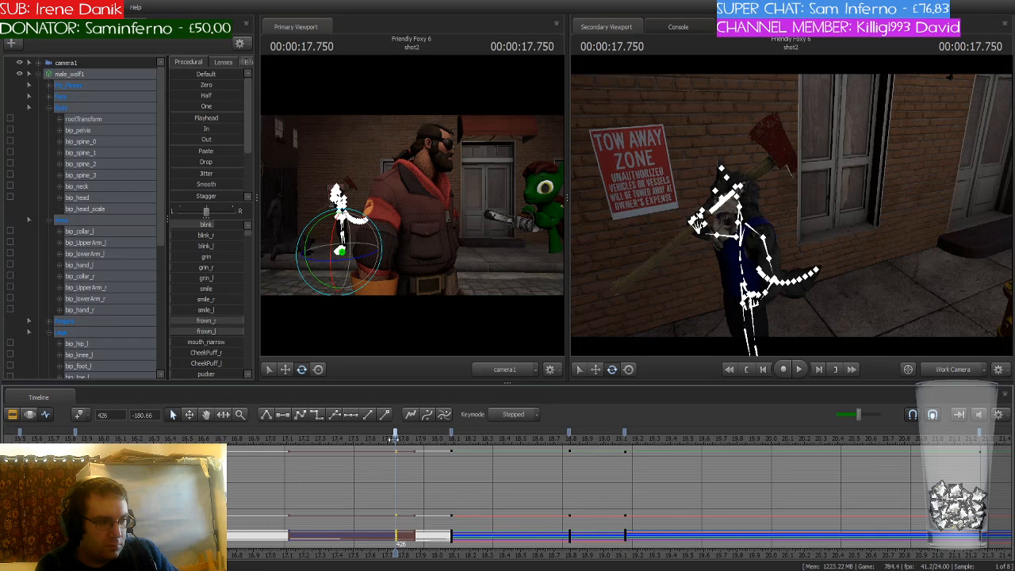
# At 18.083 s, rotate male_wolf1's right lower arm (bip_lowerArm_r) so the hand swings outward and down, away from the head
pyautogui.moveTo(396, 442); pyautogui.dragTo(450, 446)
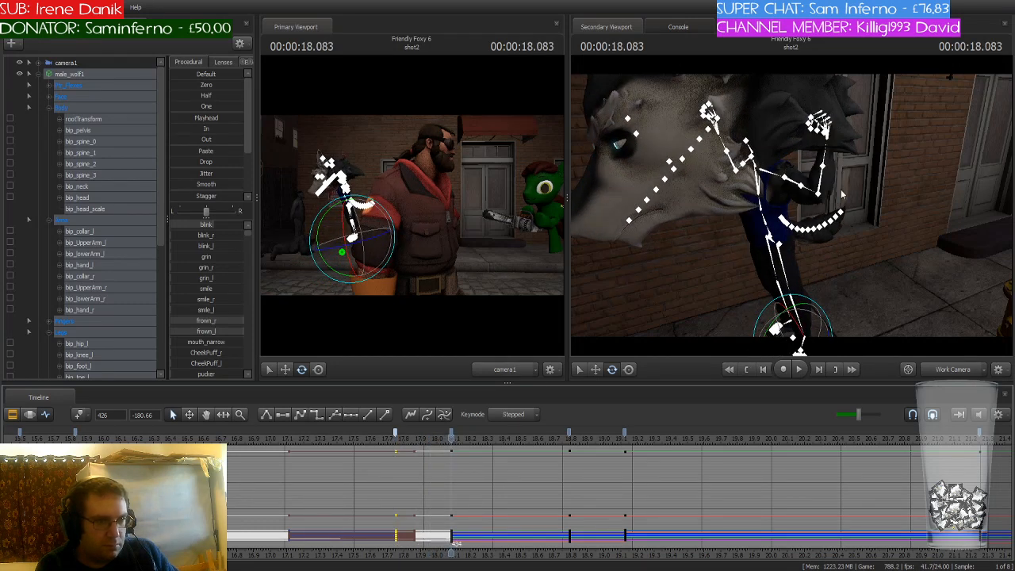
pyautogui.moveTo(842, 191); pyautogui.dragTo(793, 208)
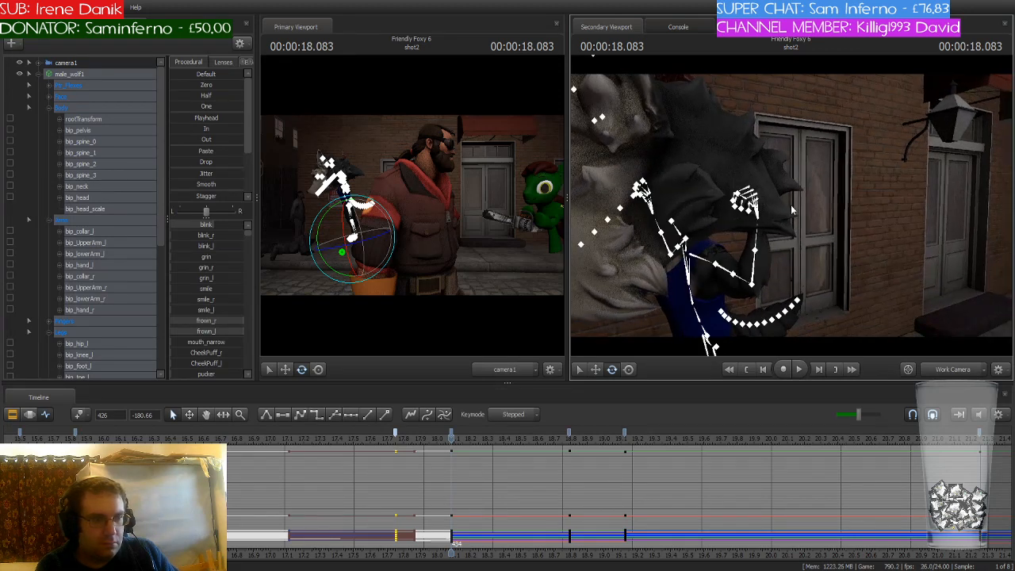
pyautogui.click(757, 266)
pyautogui.moveTo(757, 265); pyautogui.dragTo(783, 294)
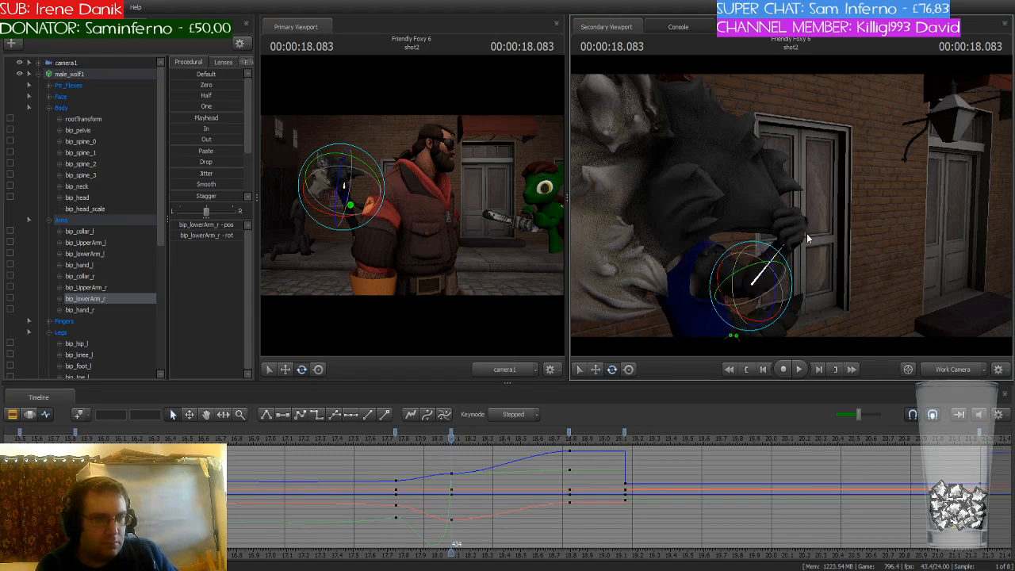
# Expand male_wolf1's Fingers group and select the RightFingers keys at 18.083 s (frame 434)
pyautogui.click(74, 322)
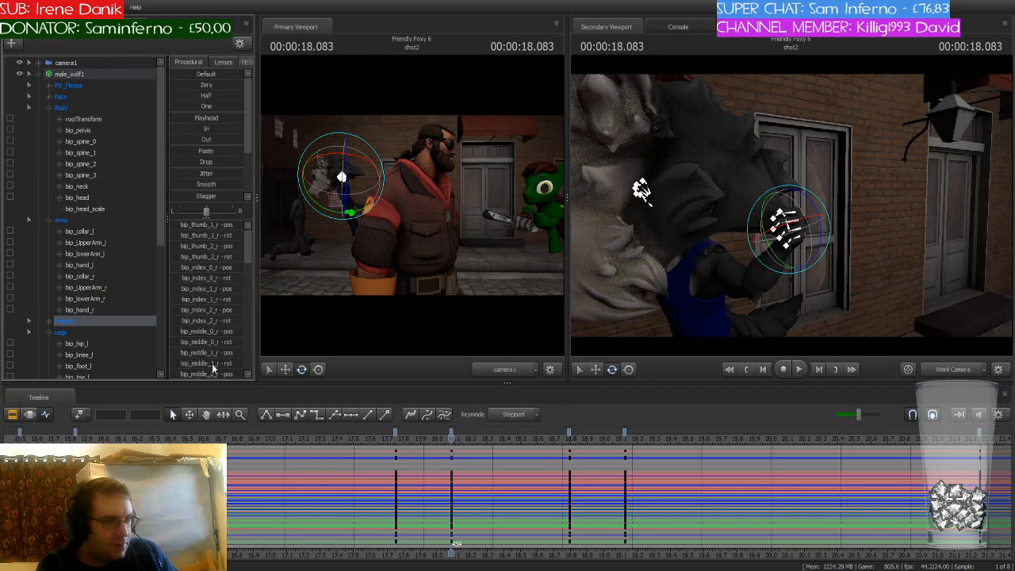
pyautogui.click(47, 322)
pyautogui.click(79, 344)
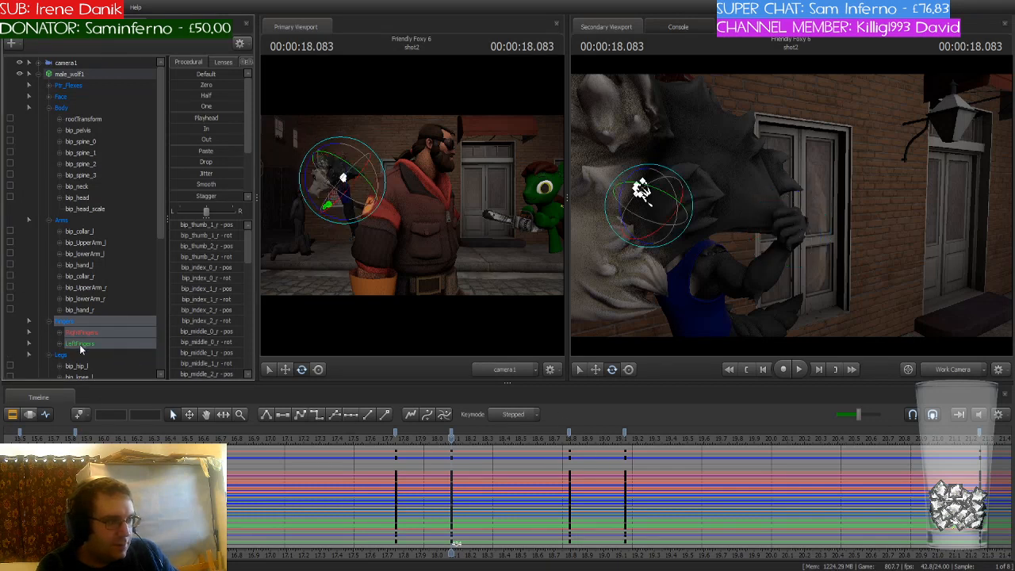
pyautogui.click(89, 335)
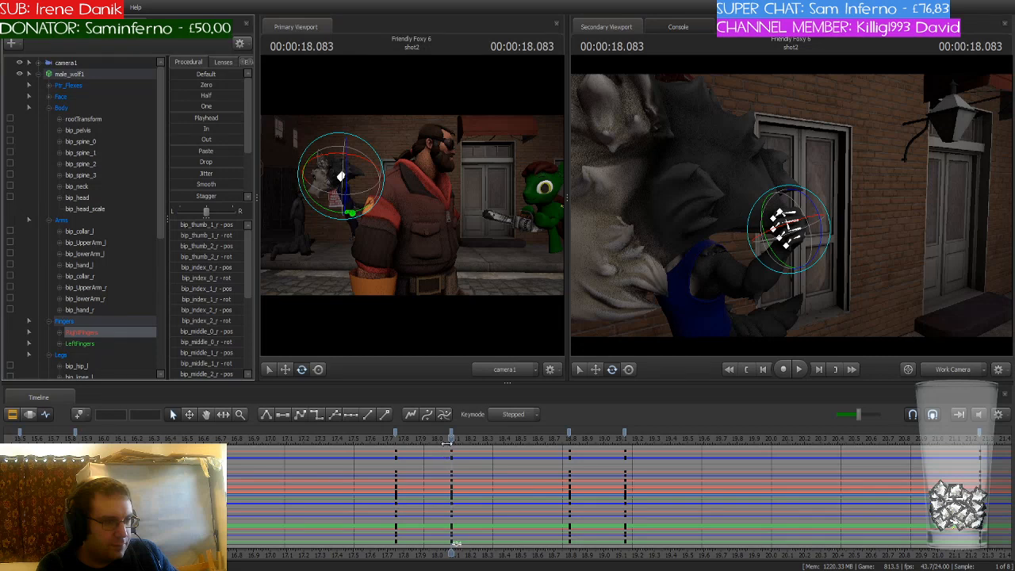
pyautogui.moveTo(451, 441)
pyautogui.mouseDown()
pyautogui.moveTo(402, 443)
pyautogui.moveTo(464, 450)
pyautogui.moveTo(451, 451)
pyautogui.mouseUp()
pyautogui.click(451, 433)
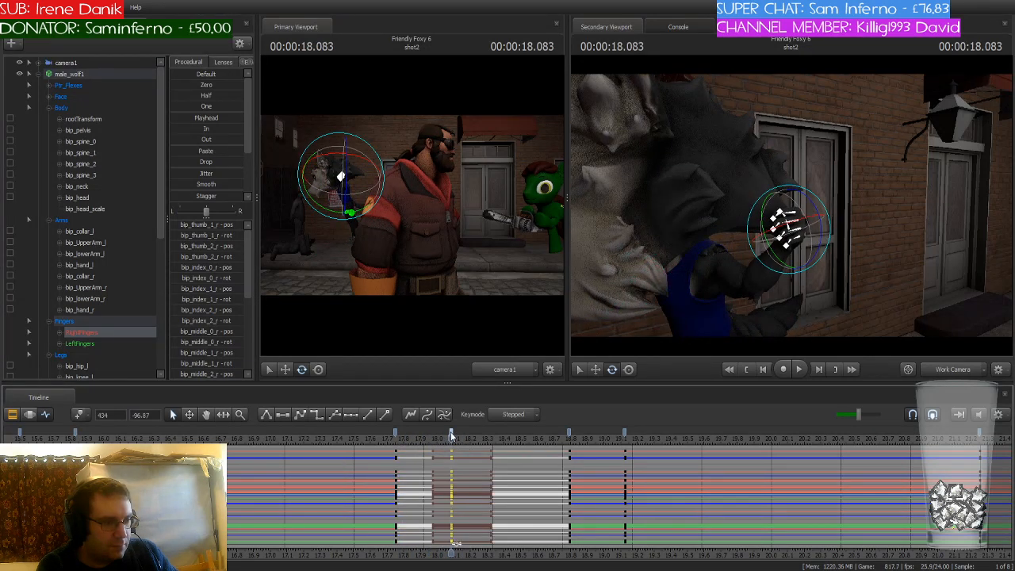
pyautogui.click(92, 334)
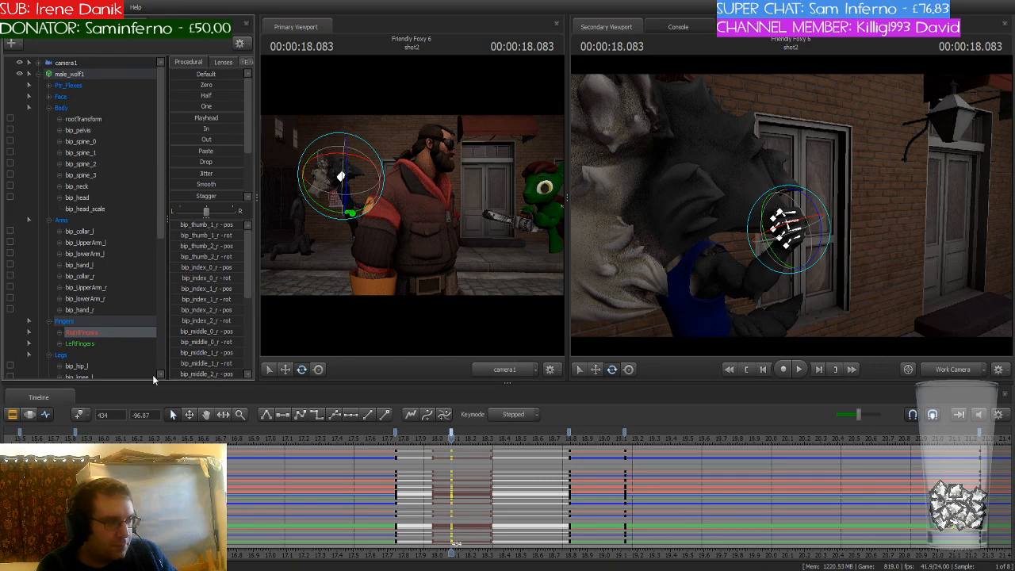
pyautogui.click(575, 473)
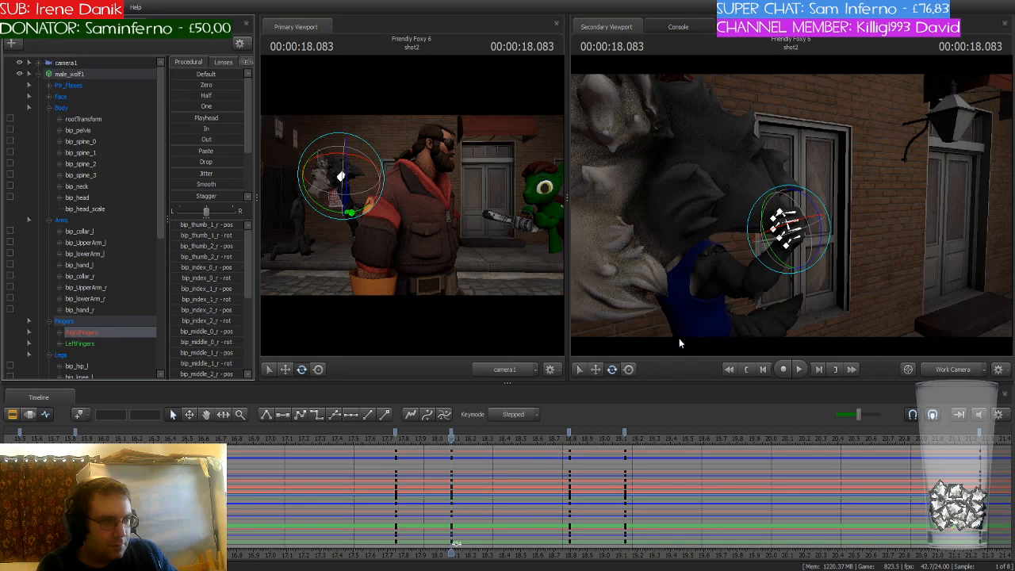
pyautogui.moveTo(680, 341); pyautogui.dragTo(713, 341)
pyautogui.click(451, 432)
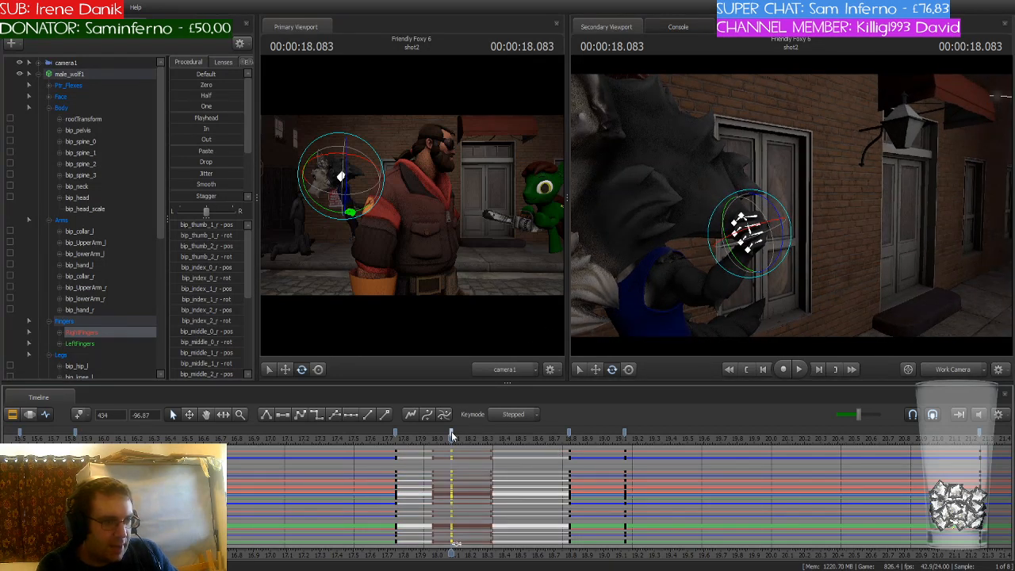
# Reframe the work camera on the whole wolf and play the shot from 17.750 s to check the changes between poses
pyautogui.moveTo(443, 440); pyautogui.dragTo(395, 444)
pyautogui.click(690, 257)
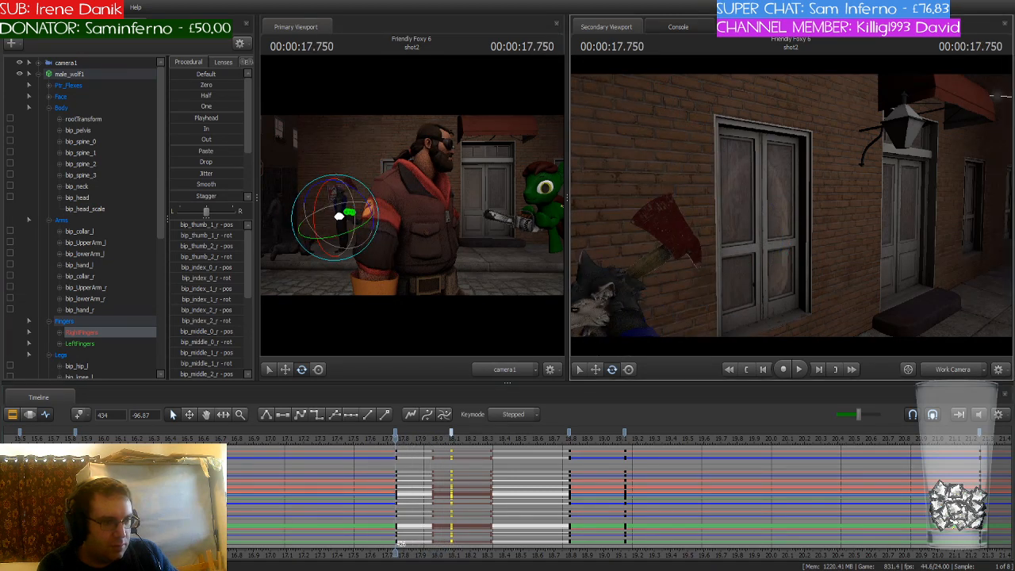
pyautogui.moveTo(790, 169); pyautogui.dragTo(765, 309)
pyautogui.press('space')
pyautogui.moveTo(790, 169); pyautogui.dragTo(791, 204)
pyautogui.press('space')
pyautogui.press('space')
pyautogui.press('space')
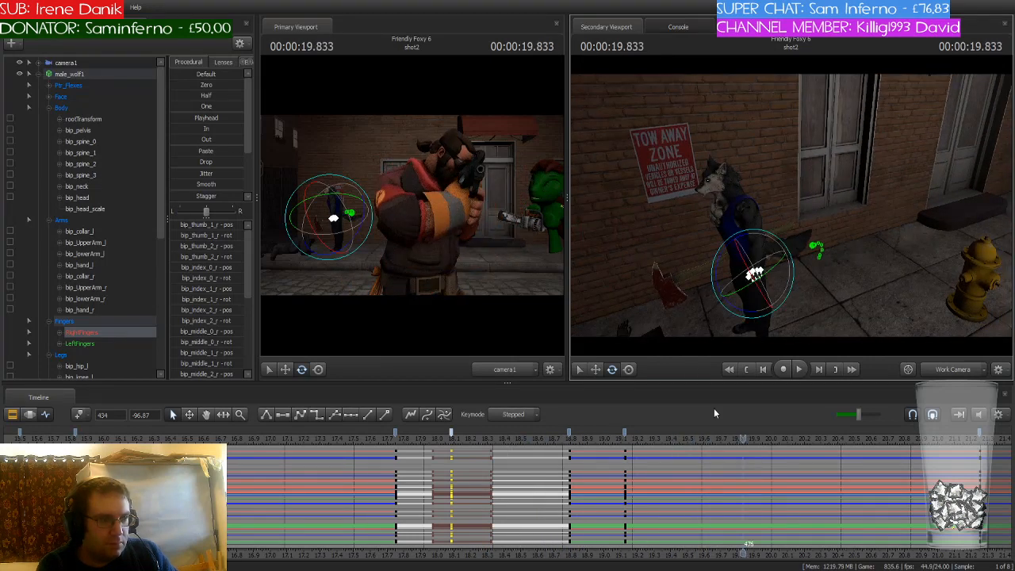
# Return to 18.083 s and undo the recent changes to male_wolf1's right-arm pose
pyautogui.moveTo(734, 442); pyautogui.dragTo(454, 439)
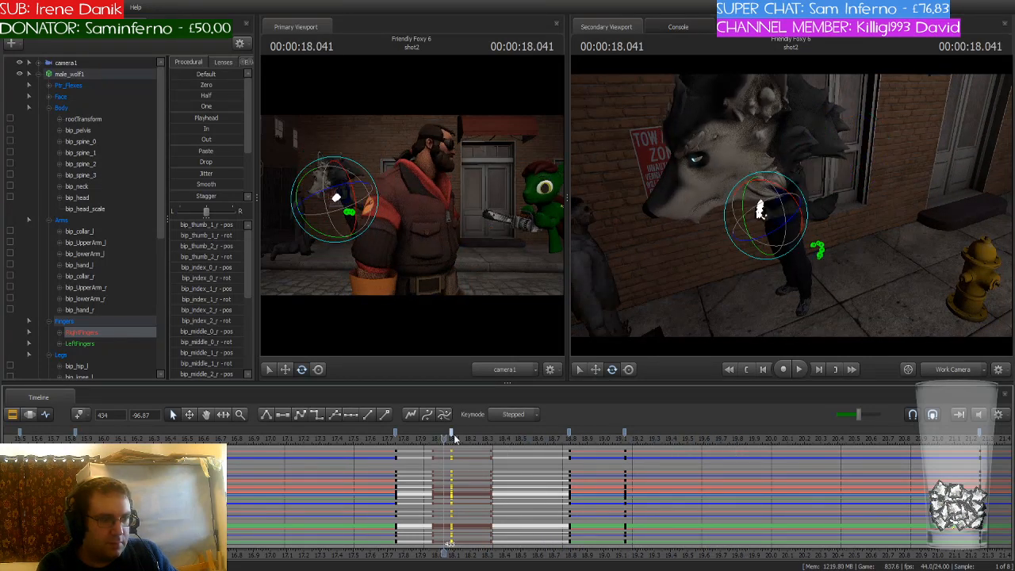
pyautogui.hotkey('ctrl', 'z')
pyautogui.hotkey('ctrl', 'z')
pyautogui.hotkey('ctrl', 'z')
pyautogui.hotkey('ctrl', 'z')
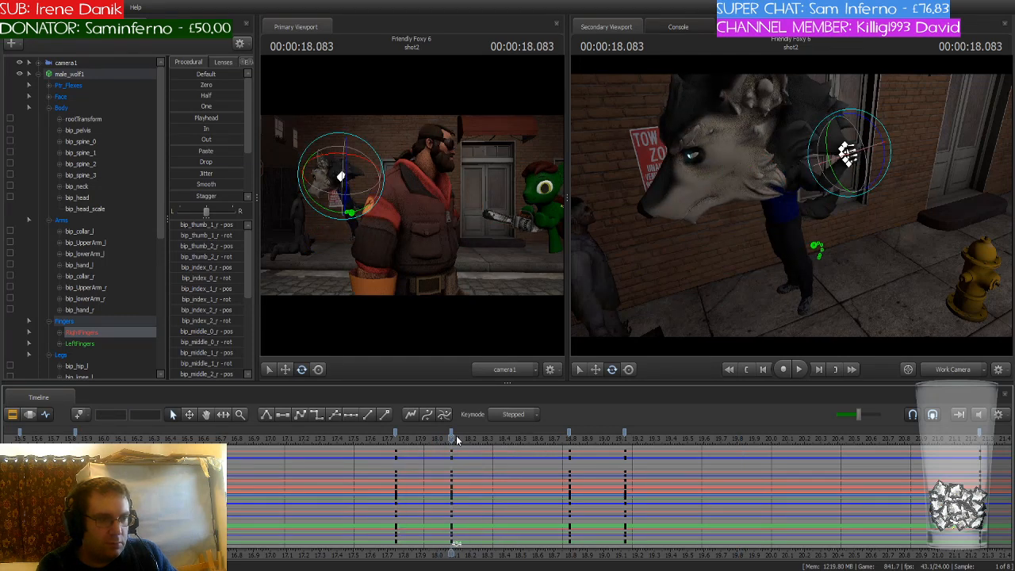
pyautogui.hotkey('ctrl', 'z')
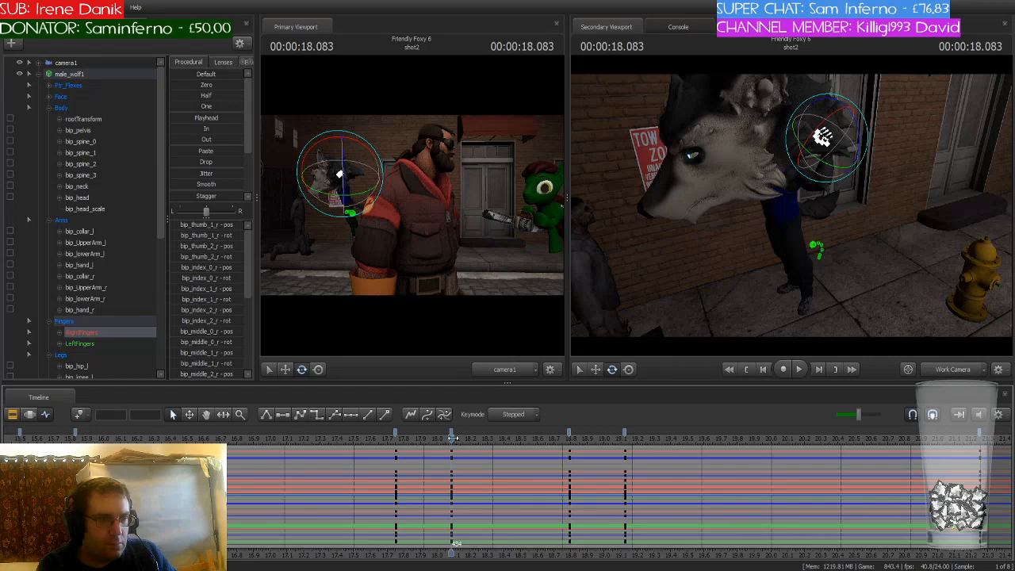
pyautogui.moveTo(452, 437)
pyautogui.mouseDown()
pyautogui.moveTo(387, 438)
pyautogui.moveTo(452, 438)
pyautogui.mouseUp()
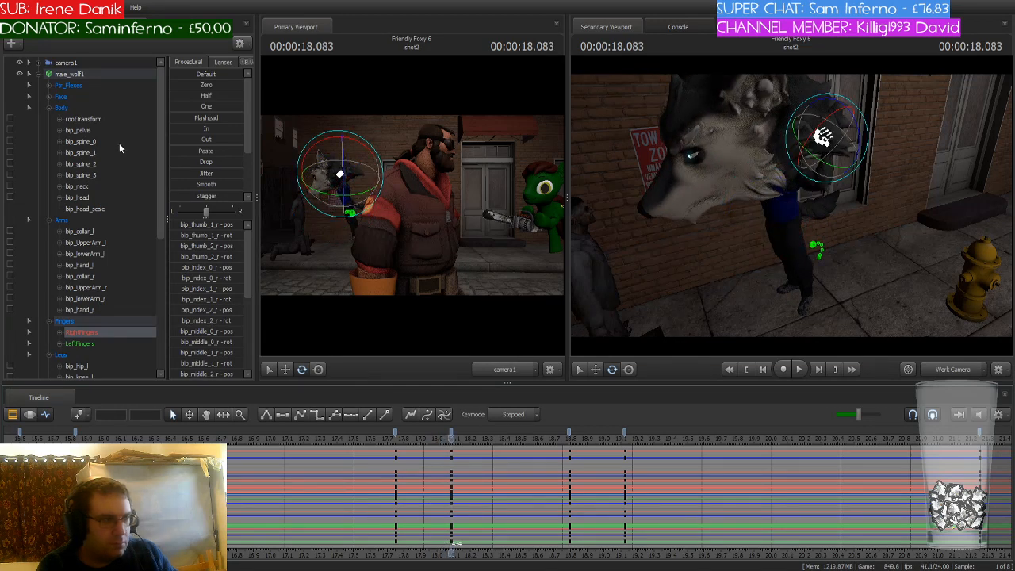
# Select all of male_wolf1's controls and set their keys at 17.750 s and 18.791 s (frames 426 and 451) to linear tangents
pyautogui.click(90, 74)
pyautogui.scroll(2, 470, 491)
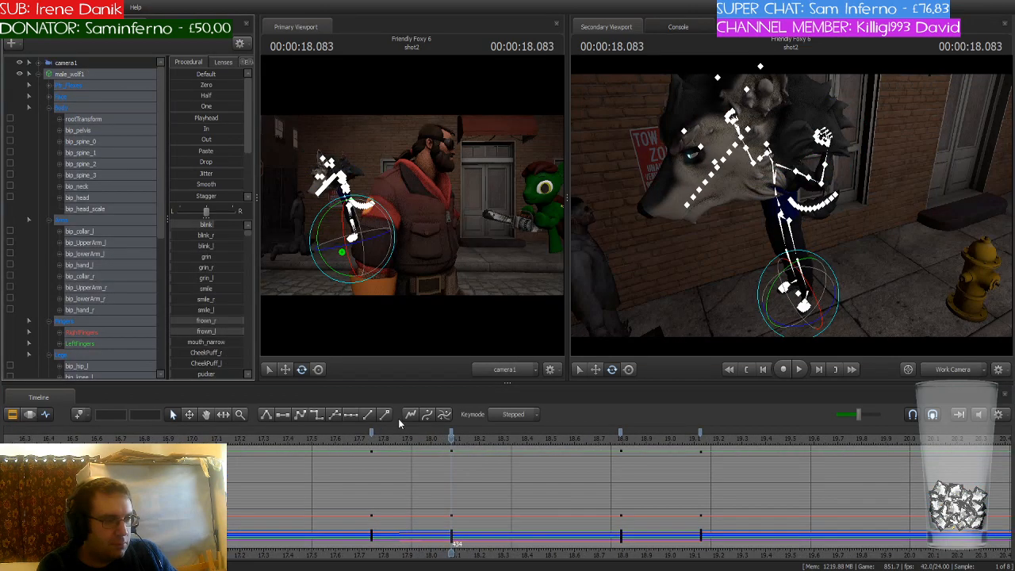
pyautogui.click(371, 434)
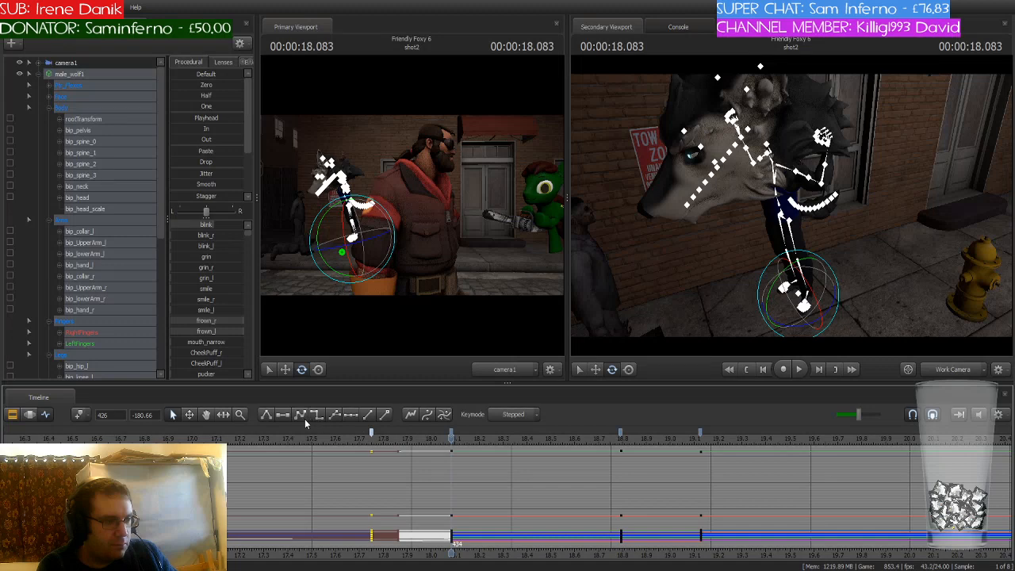
pyautogui.moveTo(453, 438); pyautogui.dragTo(623, 457)
pyautogui.click(621, 432)
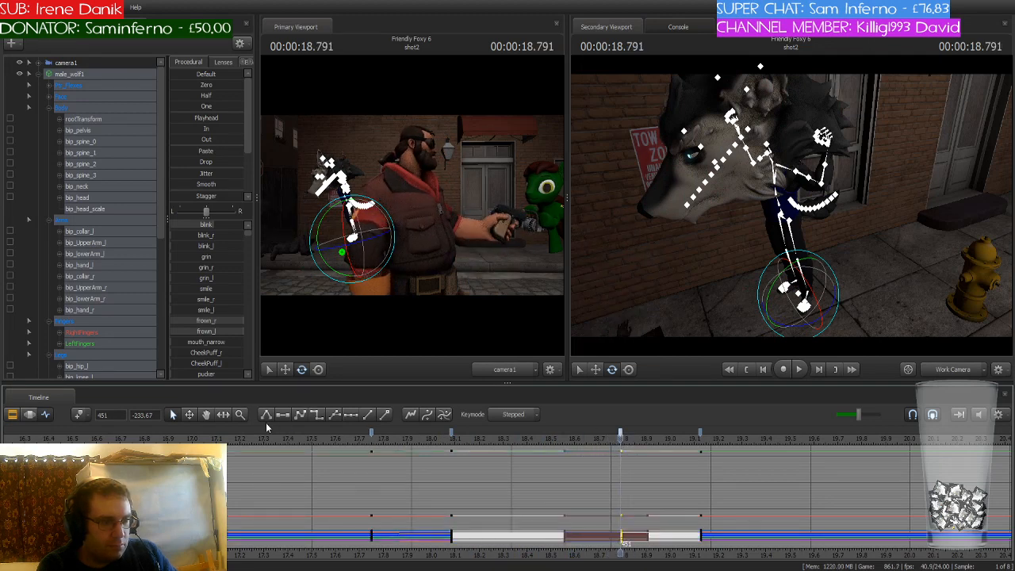
pyautogui.click(303, 415)
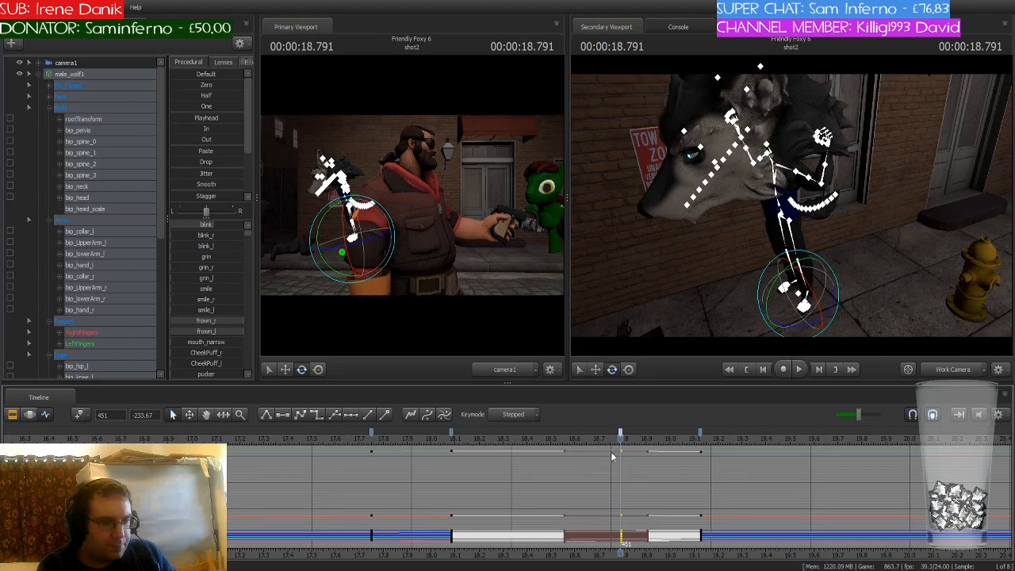
# Set all of male_wolf1's keys at 19.125 s (frame 459) to linear tangents and check the pose at 19.541 s up close
pyautogui.moveTo(621, 437); pyautogui.dragTo(828, 439)
pyautogui.click(701, 433)
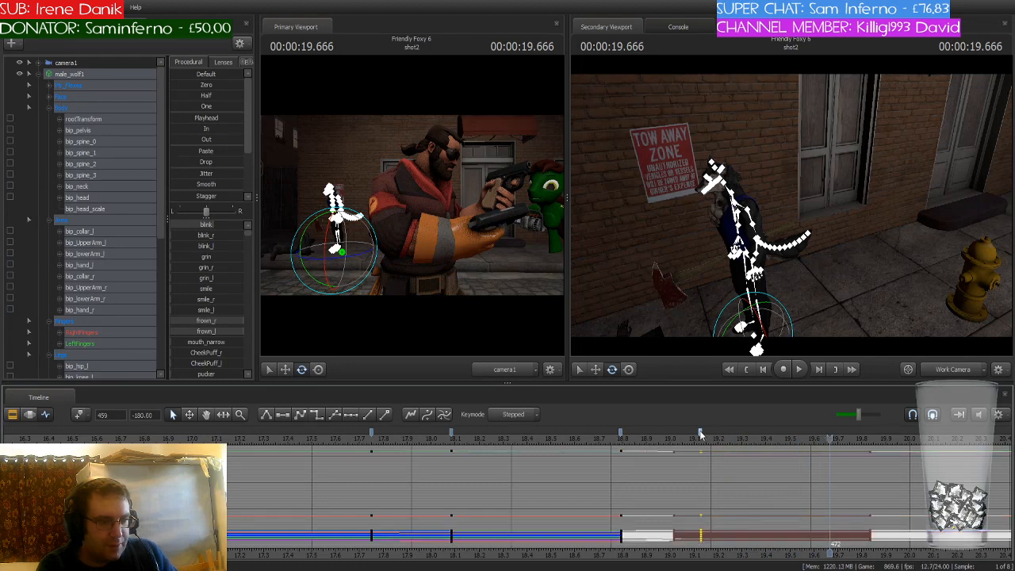
pyautogui.click(301, 415)
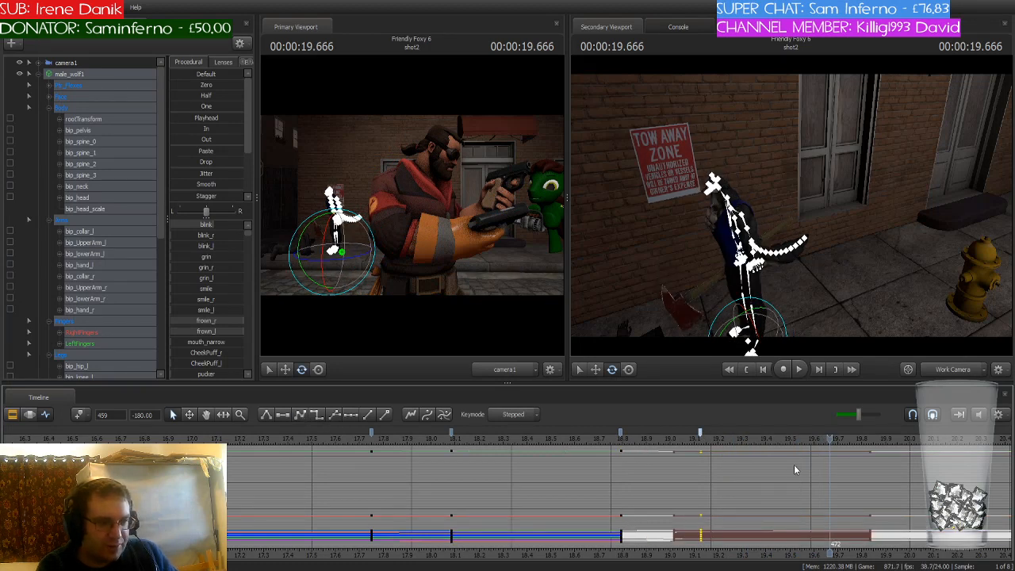
pyautogui.moveTo(831, 439); pyautogui.dragTo(800, 438)
pyautogui.press('w')
pyautogui.moveTo(857, 252); pyautogui.dragTo(863, 259)
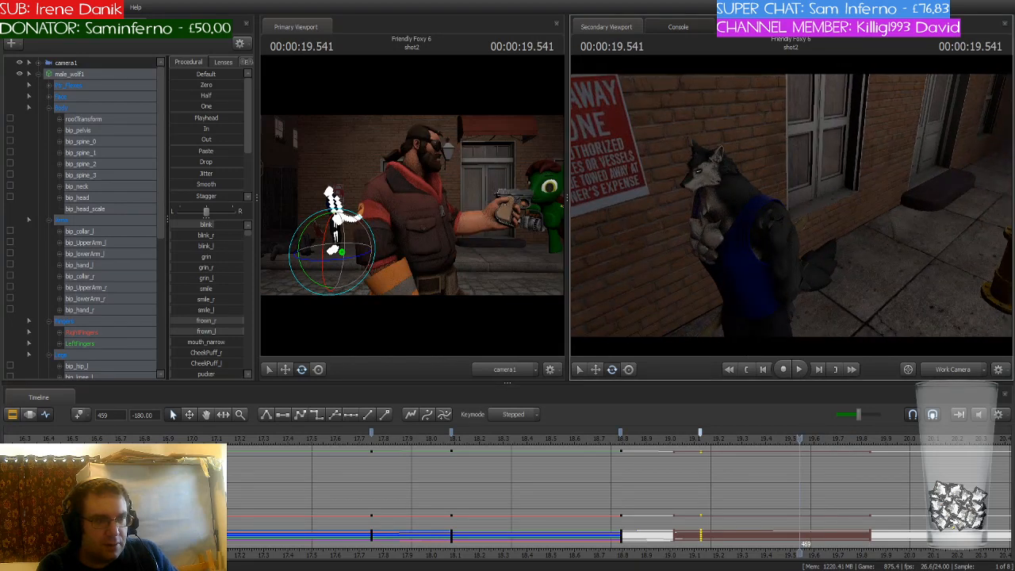
# Compare the wolf at 19.125 s and 19.541 s, and set all its keys at frame 459 to stepped tangents
pyautogui.moveTo(792, 439); pyautogui.dragTo(699, 445)
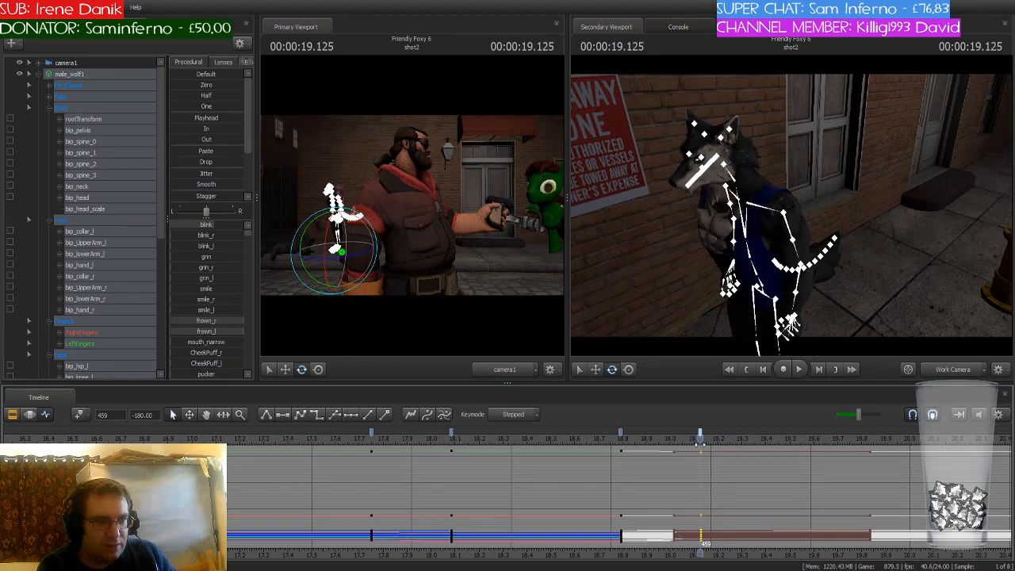
pyautogui.press('space')
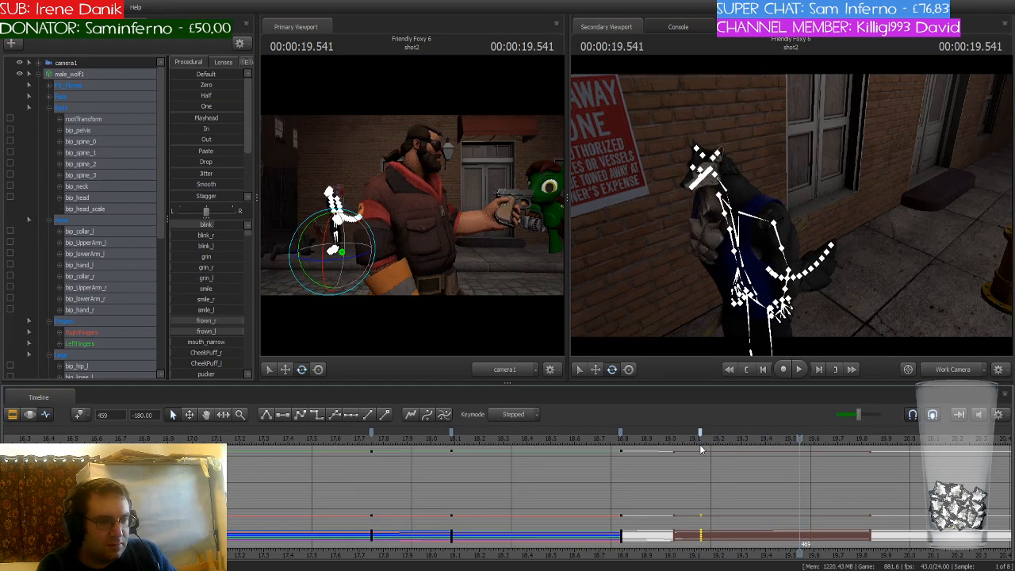
pyautogui.click(318, 418)
# Exclude bip_head_scale from male_wolf1's selection and set the remaining controls' keys at 19.125 s (frame 459) to linear tangents
pyautogui.scroll(-2, 118, 318)
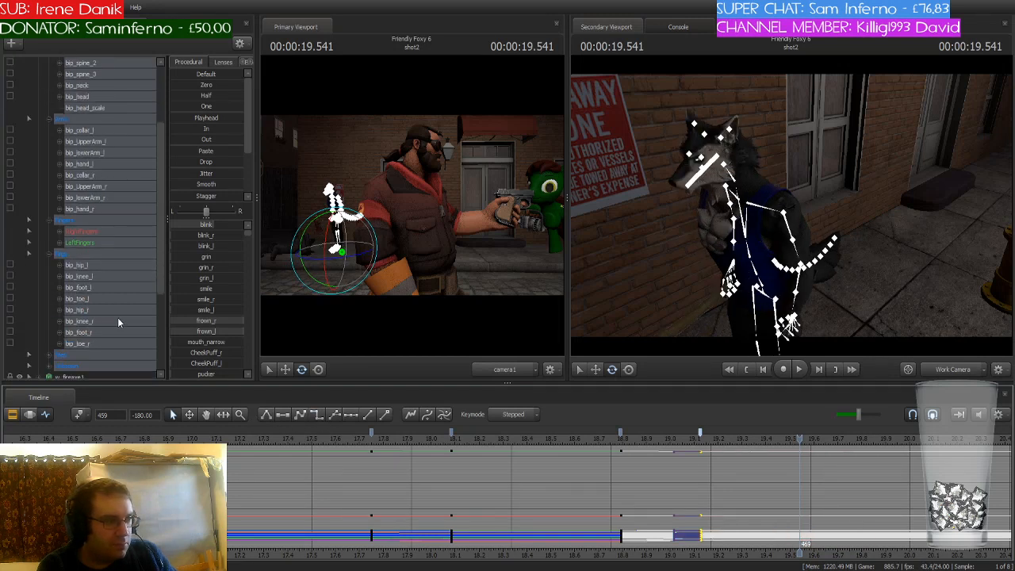
pyautogui.scroll(2, 118, 317)
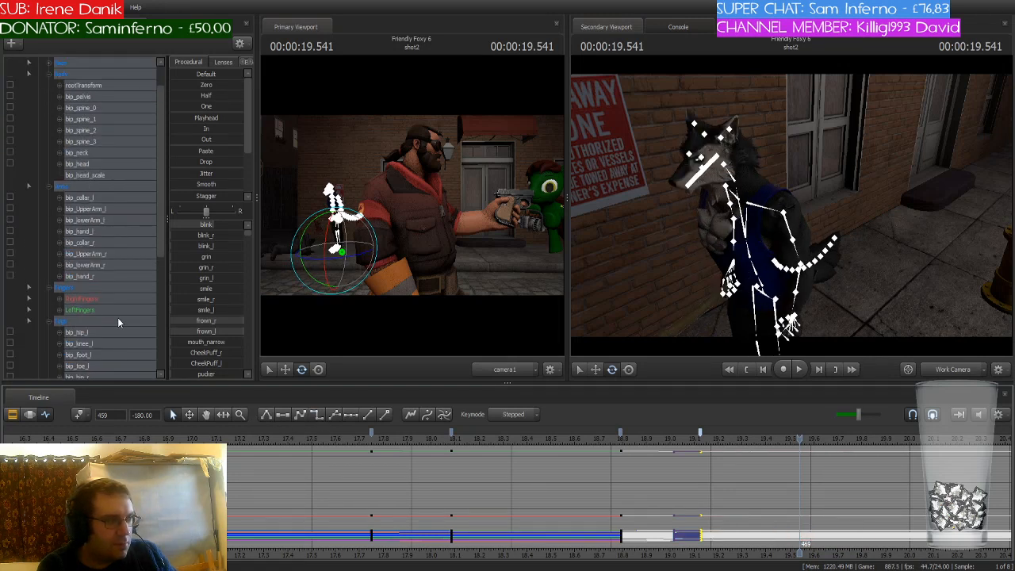
pyautogui.click(92, 211)
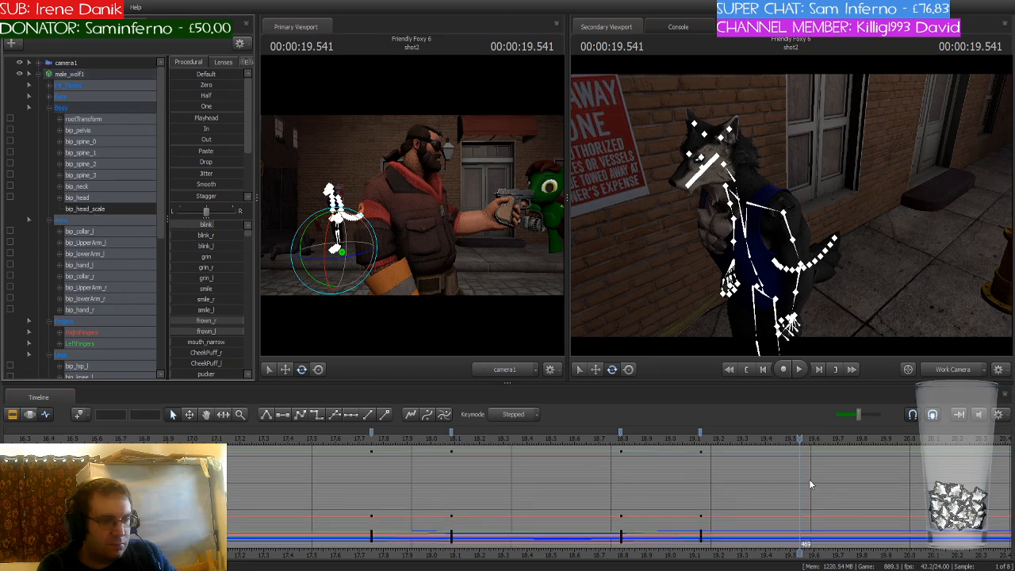
pyautogui.click(701, 437)
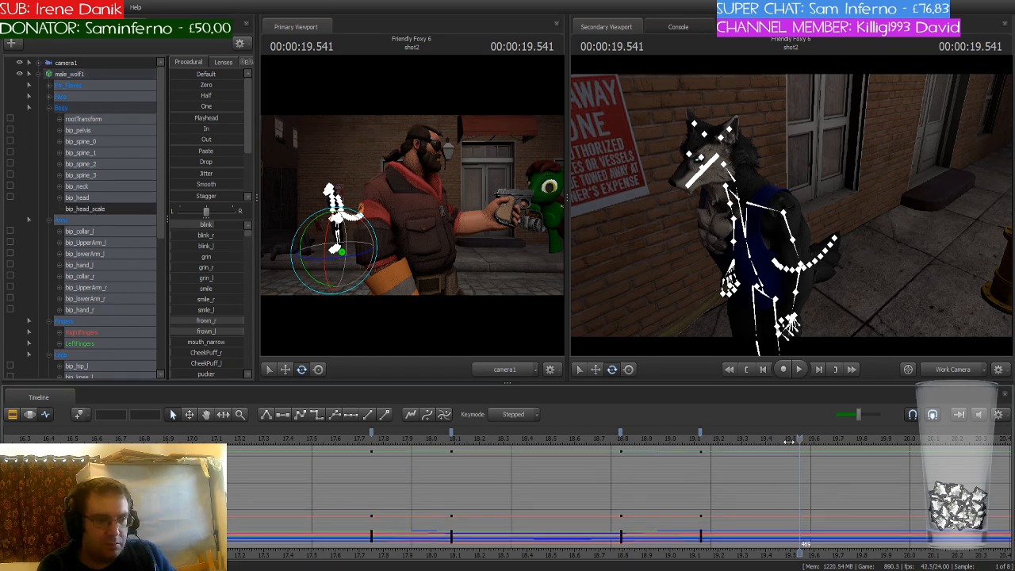
pyautogui.doubleClick(701, 434)
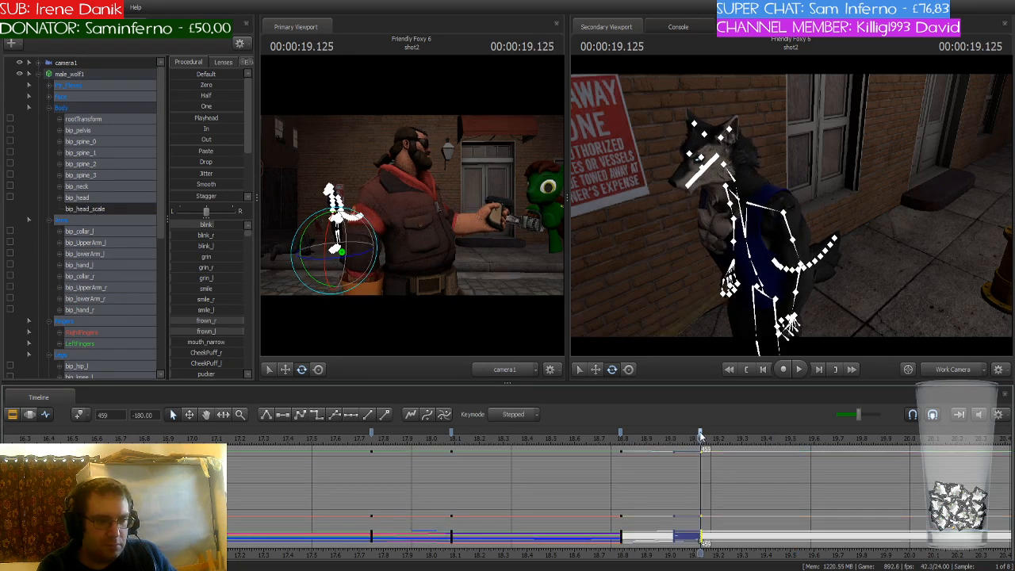
pyautogui.click(299, 416)
# Scrub to the end of the shot and play it from 17.125 s to check the wolf's motion and head size
pyautogui.moveTo(698, 437); pyautogui.dragTo(969, 492)
pyautogui.moveTo(910, 525); pyautogui.dragTo(635, 514, button='middle')
pyautogui.scroll(-5, 636, 514)
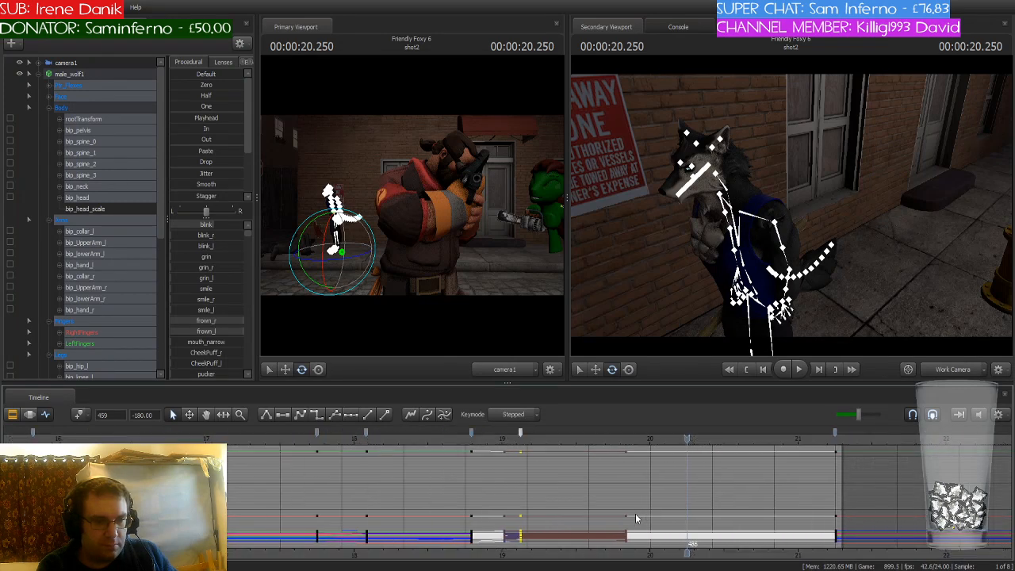
pyautogui.press('space')
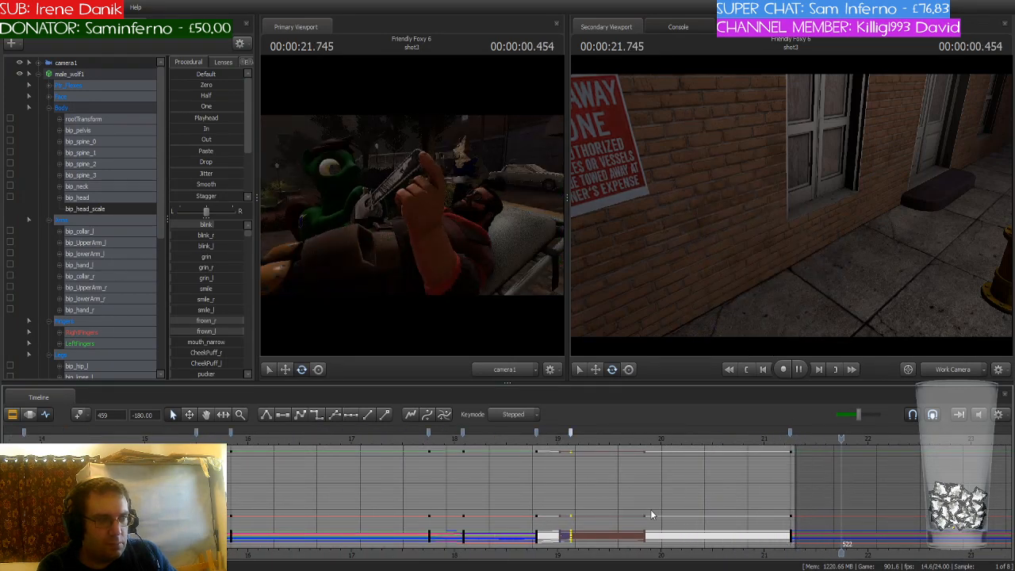
pyautogui.scroll(-3, 654, 514)
pyautogui.press('space')
pyautogui.scroll(-2, 617, 484)
pyautogui.click(609, 441)
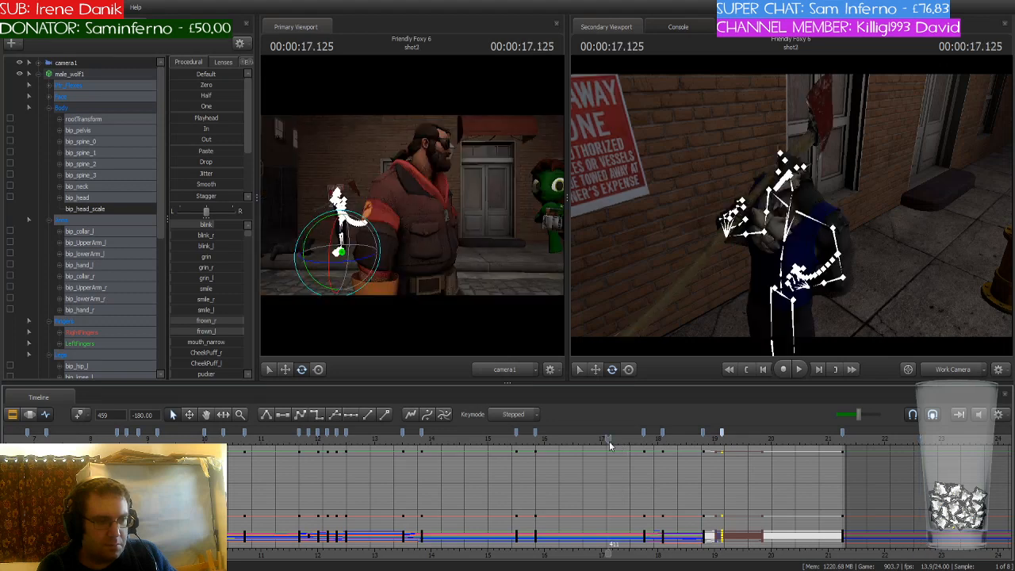
pyautogui.press('space')
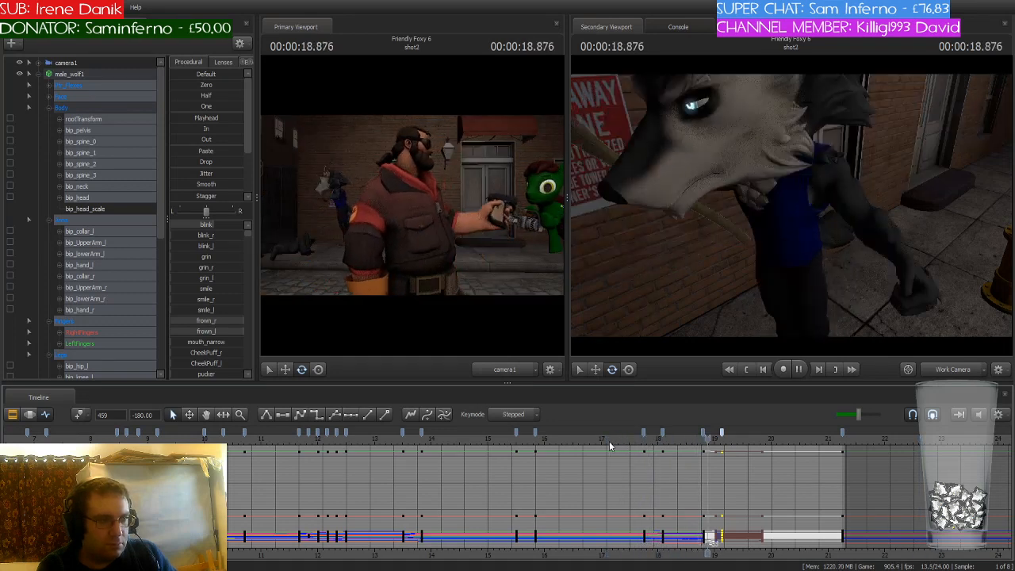
pyautogui.click(744, 442)
# Set male_wolf1's bip_head_scale key at 18.083 s (frame 434) to a stepped tangent
pyautogui.moveTo(744, 442); pyautogui.dragTo(662, 450)
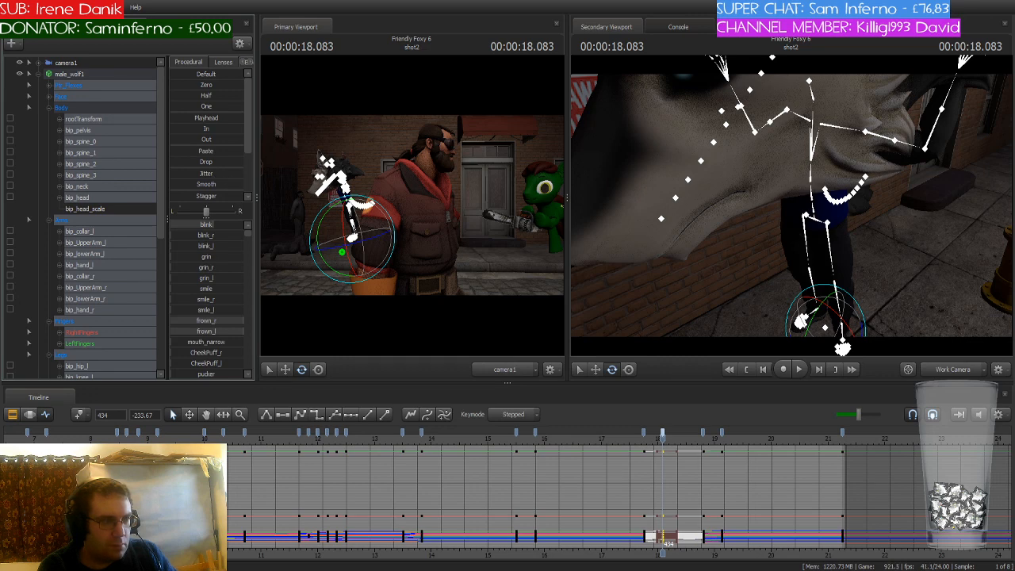
pyautogui.scroll(5, 639, 478)
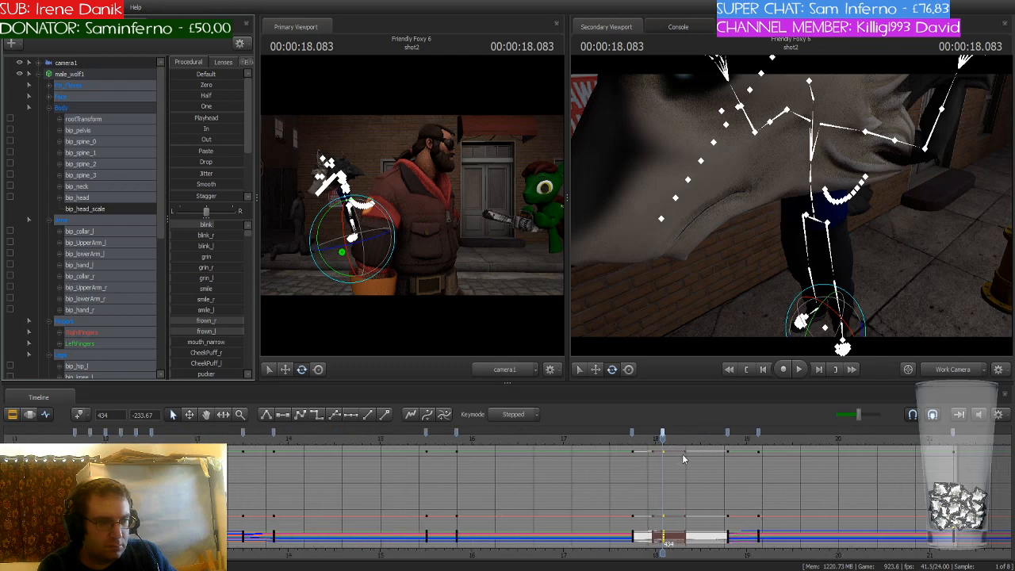
pyautogui.moveTo(663, 439)
pyautogui.mouseDown()
pyautogui.moveTo(745, 444)
pyautogui.moveTo(665, 446)
pyautogui.mouseUp()
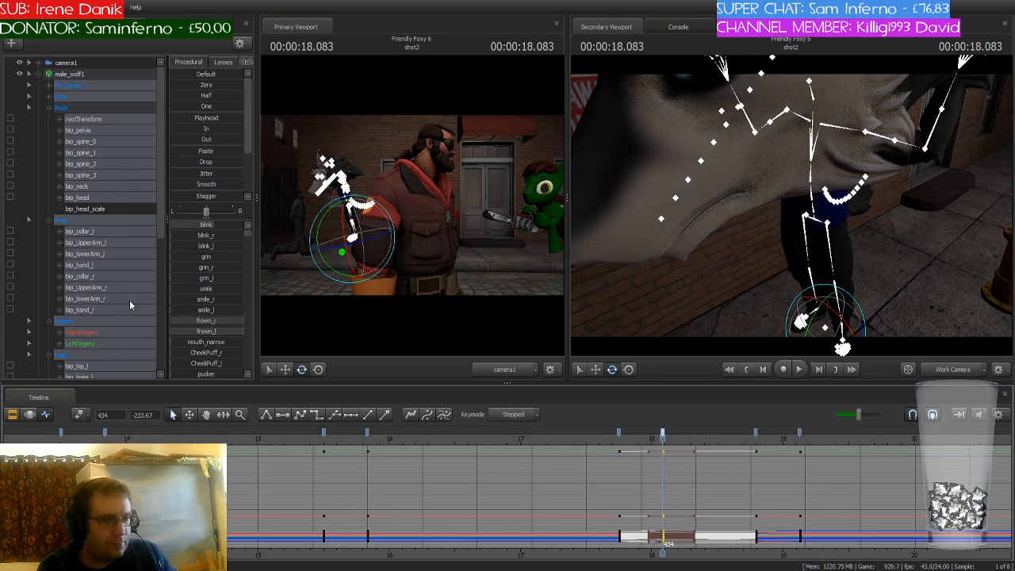
pyautogui.click(100, 208)
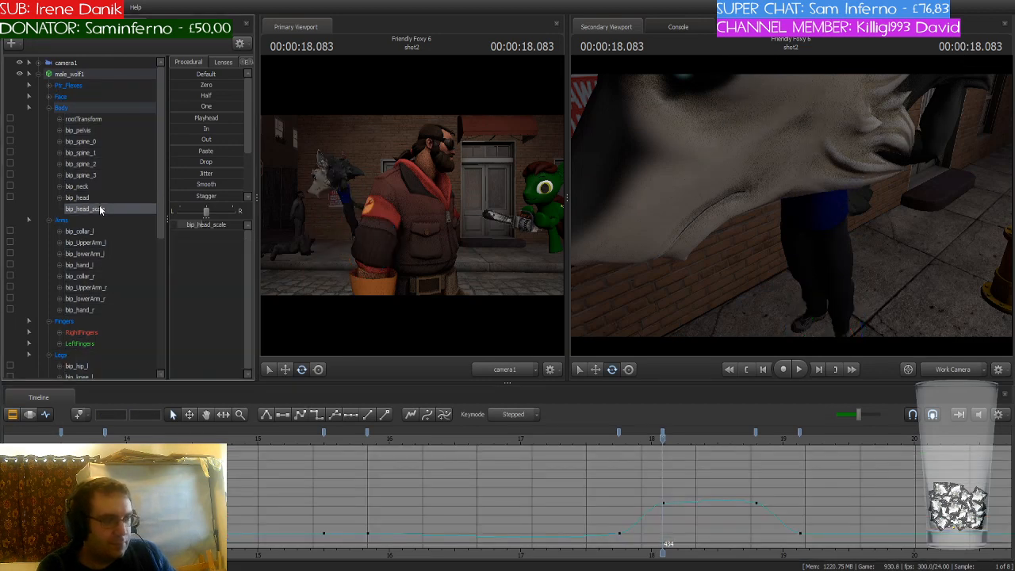
pyautogui.click(663, 435)
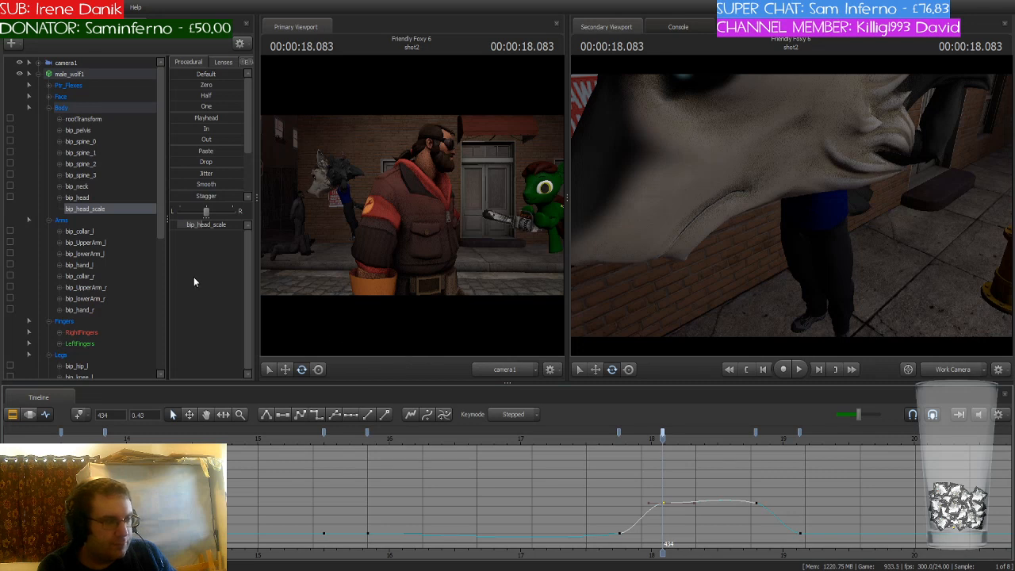
pyautogui.click(316, 415)
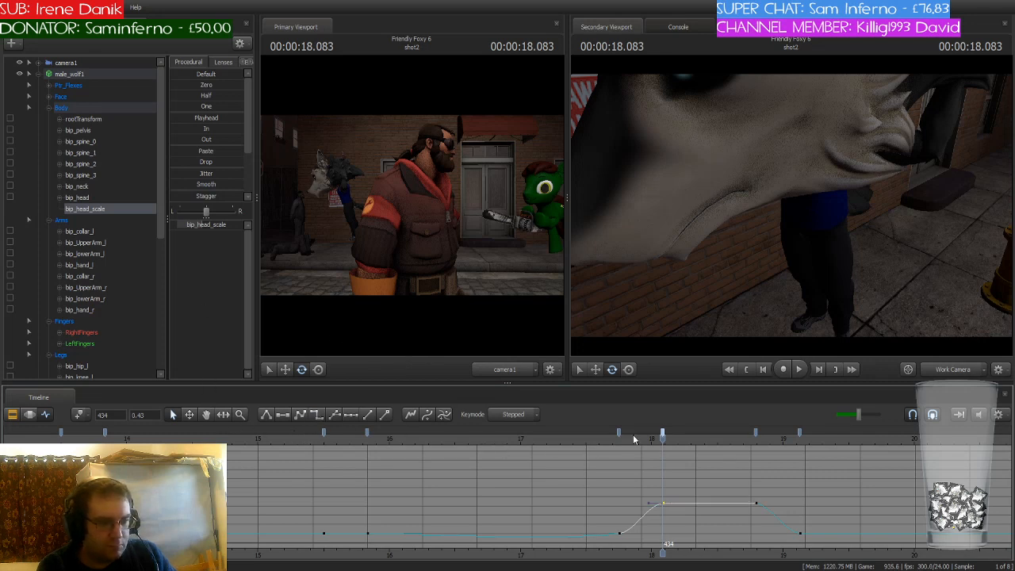
# At 19.125 s, rotate male_wolf1's right upper arm (bip_UpperArm_r) slightly and scrub to 20.000 s to check the arm
pyautogui.moveTo(663, 439); pyautogui.dragTo(800, 456)
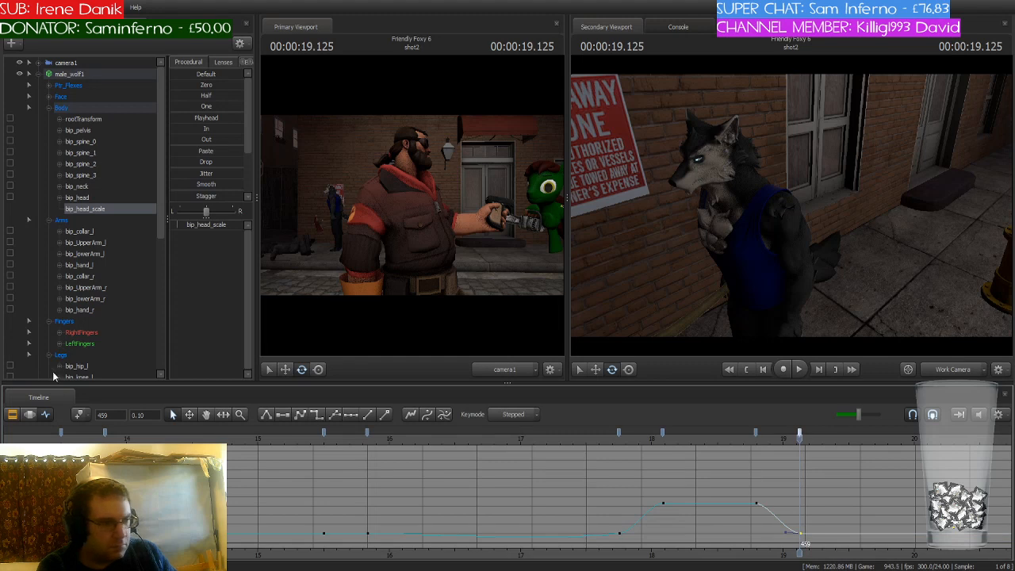
pyautogui.click(84, 71)
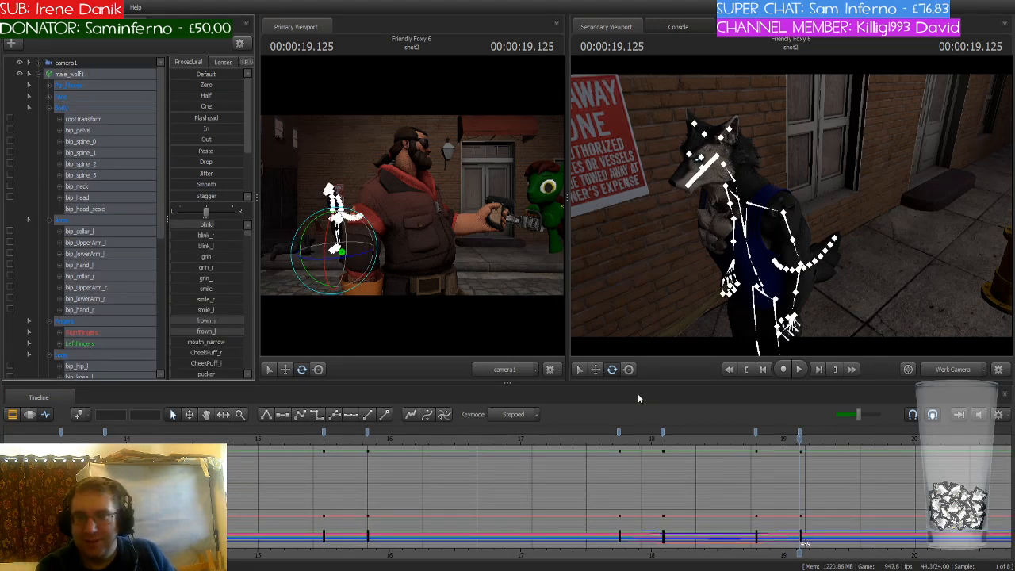
pyautogui.press('f')
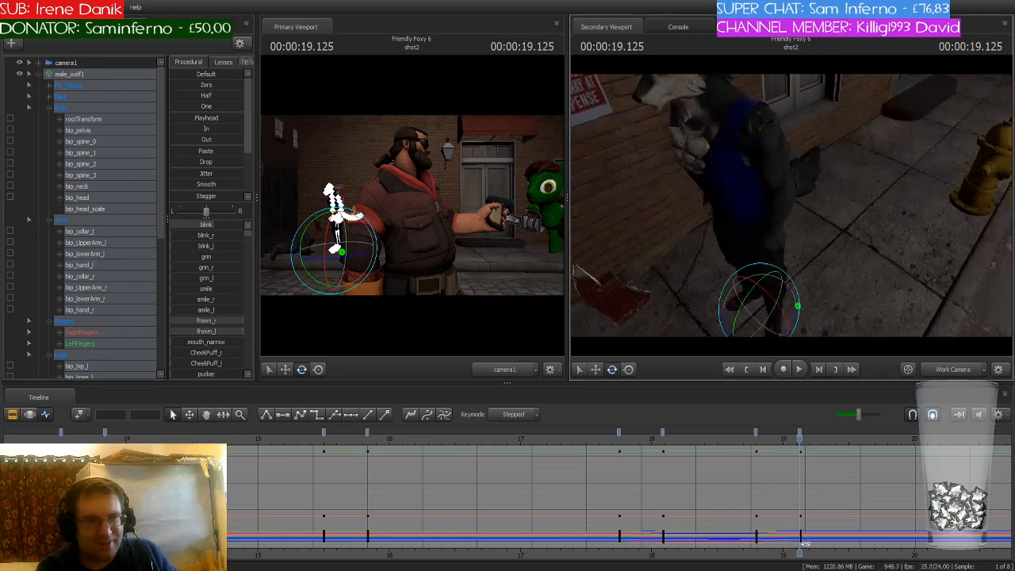
pyautogui.moveTo(800, 208); pyautogui.dragTo(801, 190)
pyautogui.press('s')
pyautogui.press('ctrl')
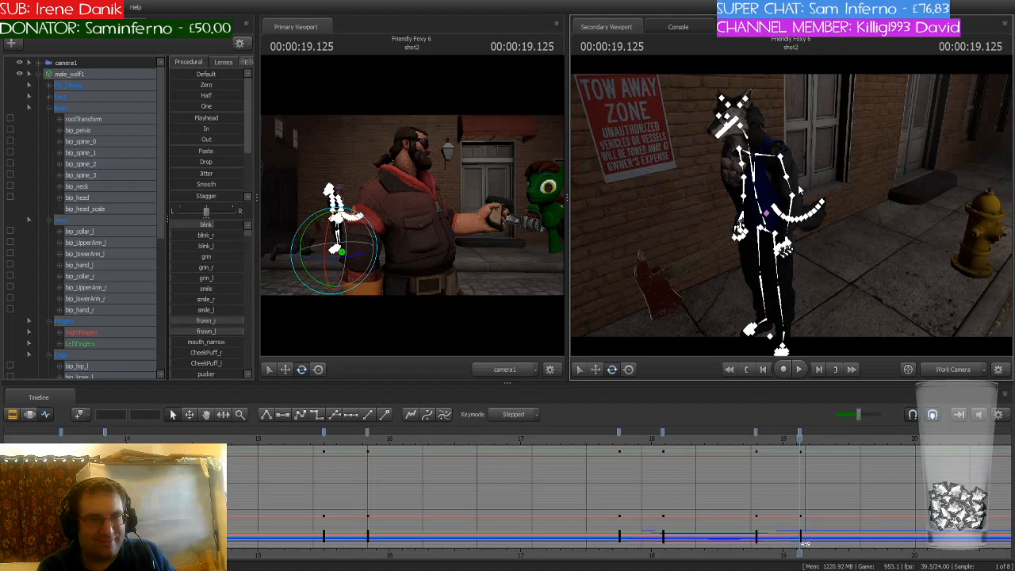
pyautogui.keyDown('ctrl'); pyautogui.click(793, 170); pyautogui.keyUp('ctrl')
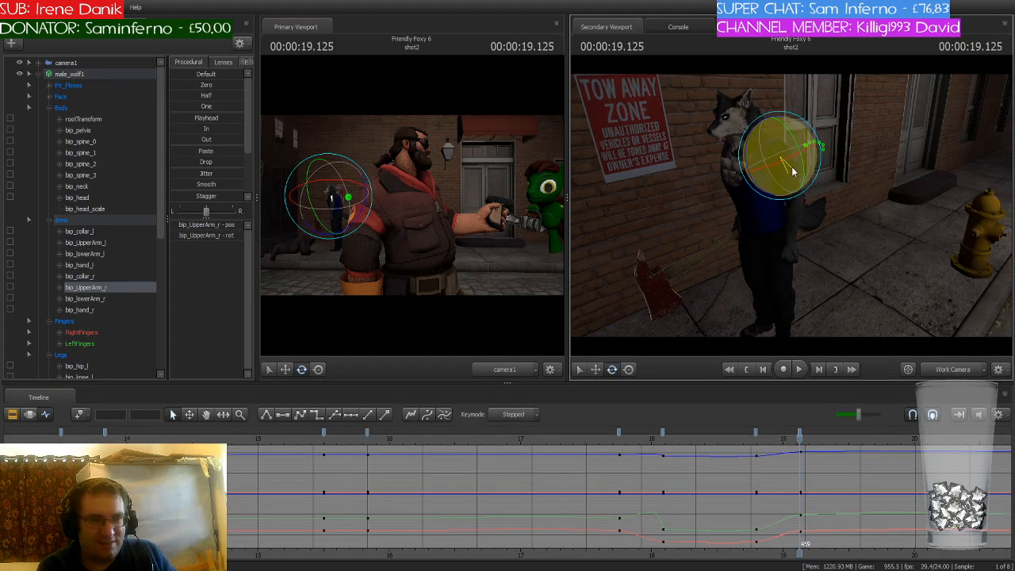
pyautogui.moveTo(792, 168); pyautogui.dragTo(790, 163)
pyautogui.moveTo(799, 438); pyautogui.dragTo(913, 454)
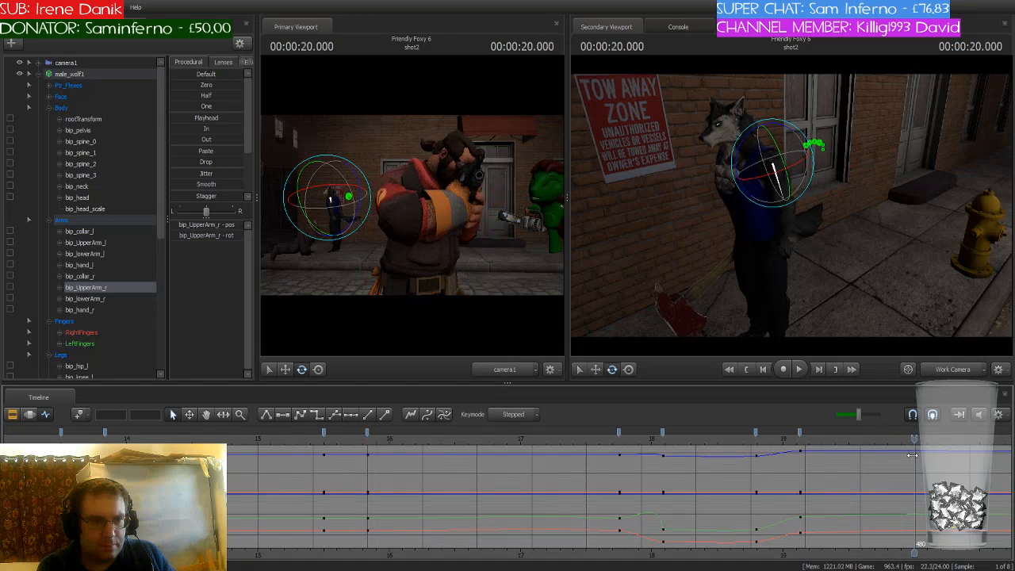
pyautogui.moveTo(913, 455); pyautogui.dragTo(583, 454, button='middle')
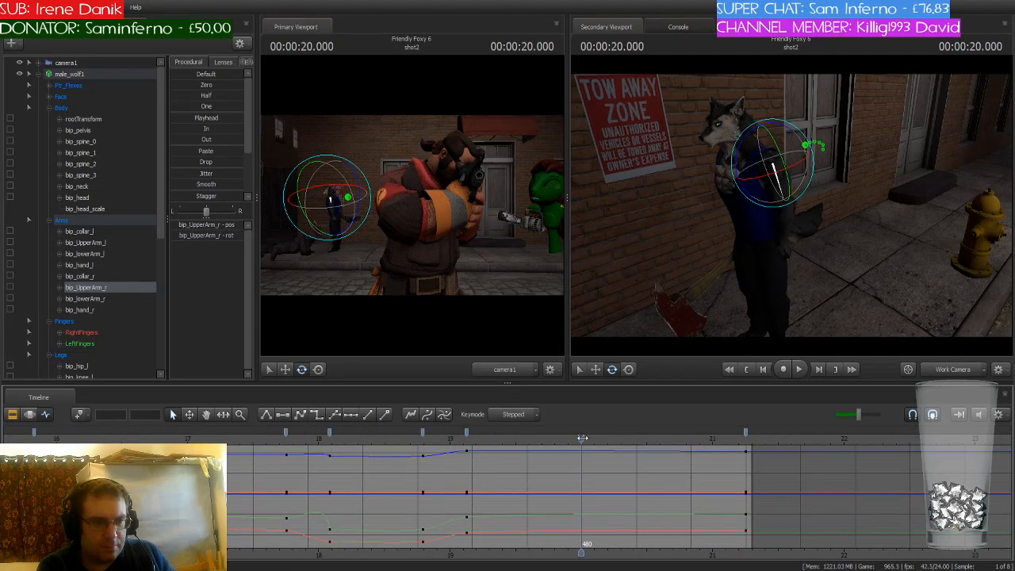
# Scrub to 21.250 s (frame 510) and rotate male_wolf1's right upper arm (bip_UpperArm_r) slightly
pyautogui.moveTo(583, 438); pyautogui.dragTo(746, 439)
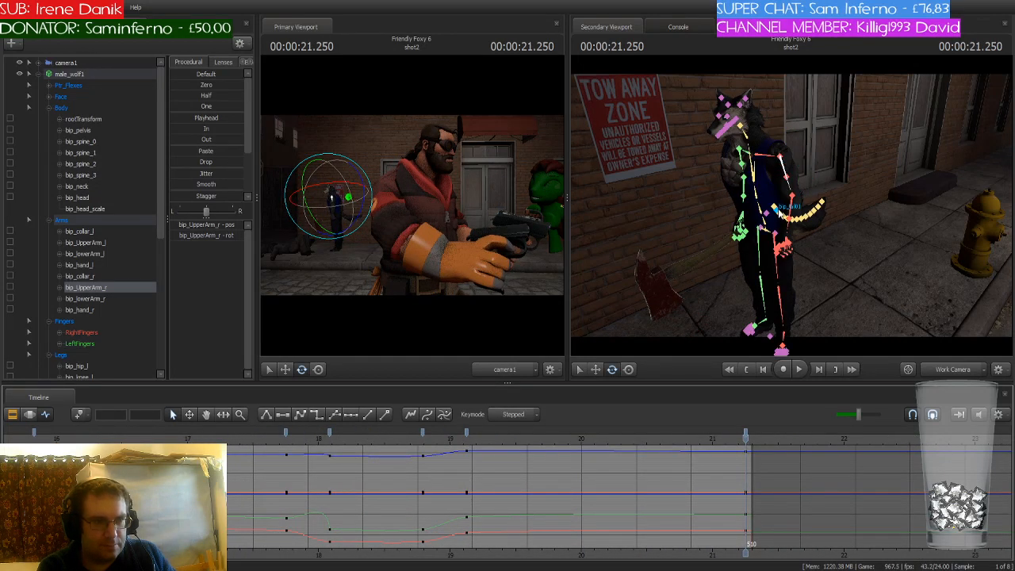
pyautogui.moveTo(785, 165); pyautogui.dragTo(789, 169)
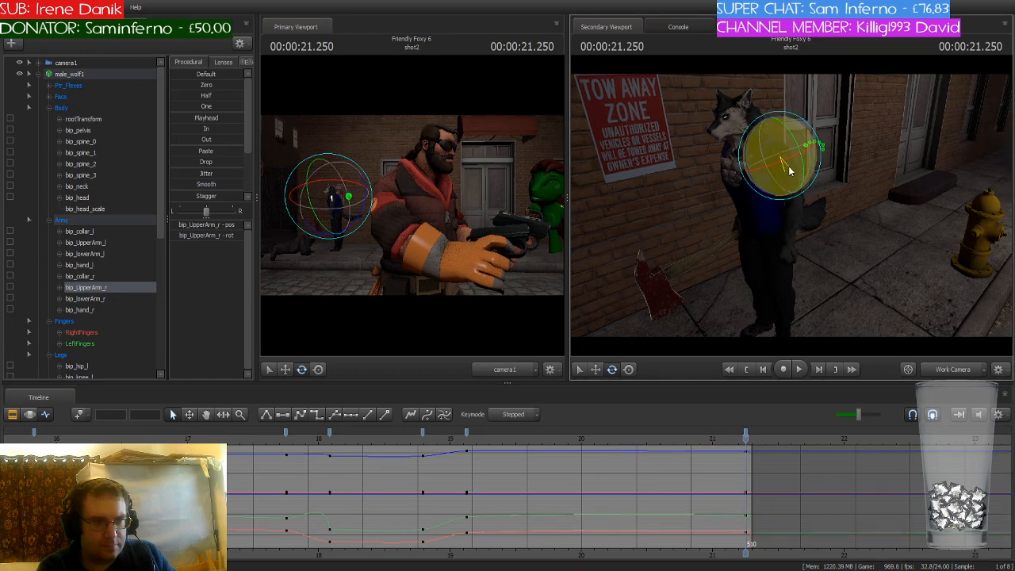
# Select male_wolf1's rootTransform and set its key at frame 459 to a stepped tangent
pyautogui.moveTo(861, 270); pyautogui.dragTo(862, 316)
pyautogui.keyDown('ctrl'); pyautogui.click(767, 259); pyautogui.keyUp('ctrl')
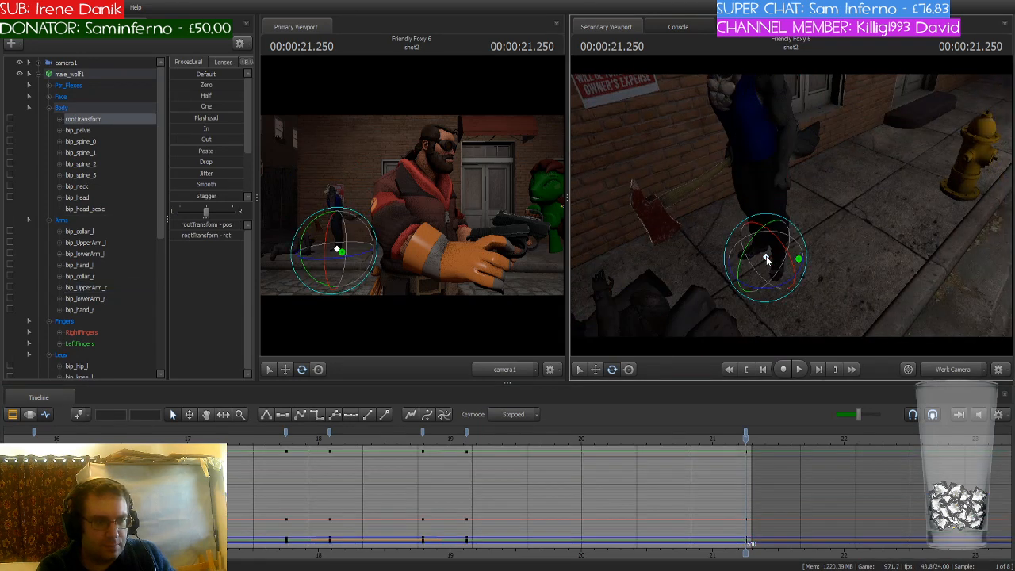
pyautogui.click(467, 435)
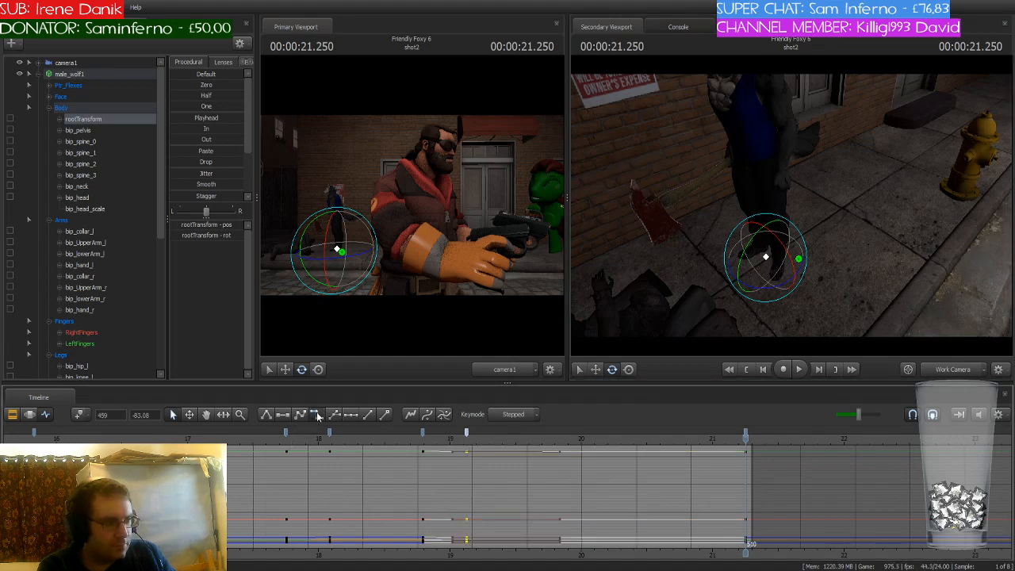
# Select male_wolf1's bip_head and scrub to its key at 18.083 s (frame 434)
pyautogui.moveTo(462, 438); pyautogui.dragTo(303, 456)
pyautogui.scroll(-2, 304, 463)
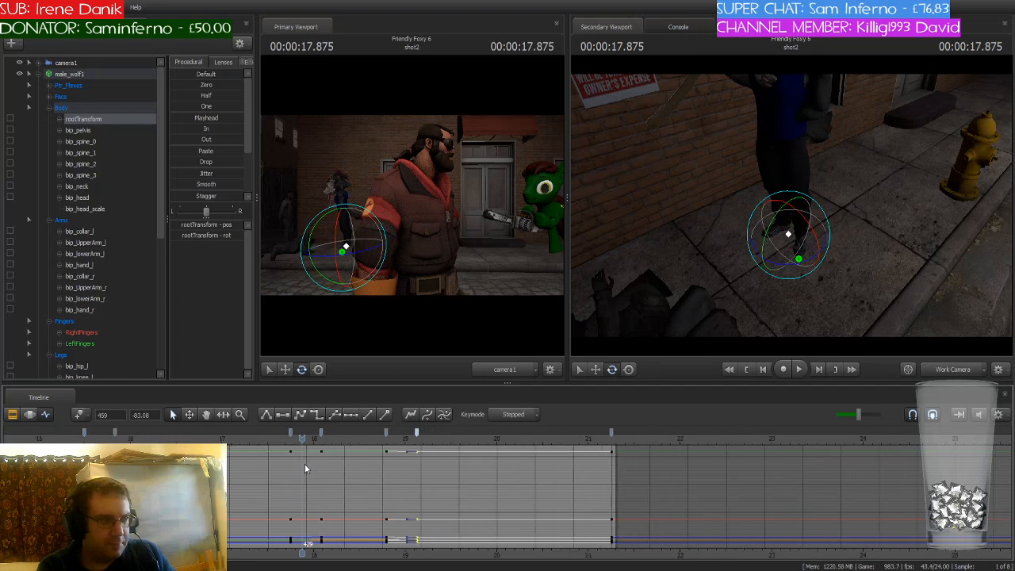
pyautogui.scroll(3, 304, 464)
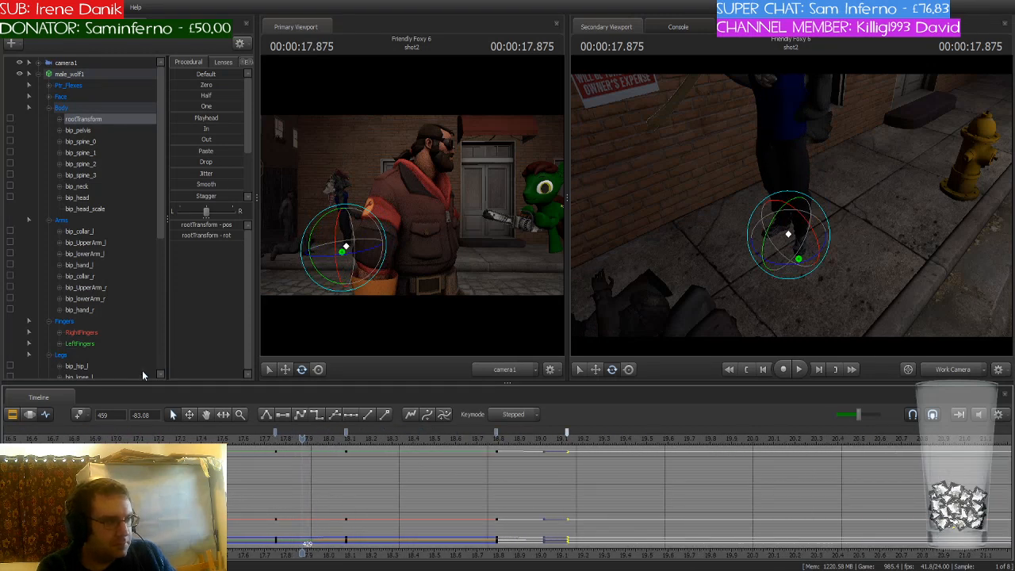
pyautogui.click(31, 415)
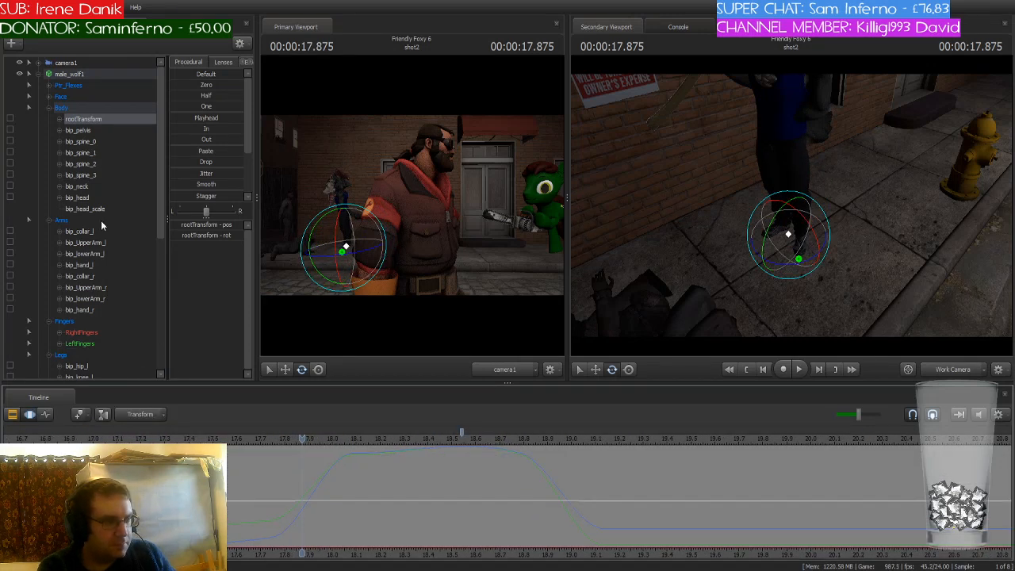
pyautogui.click(101, 197)
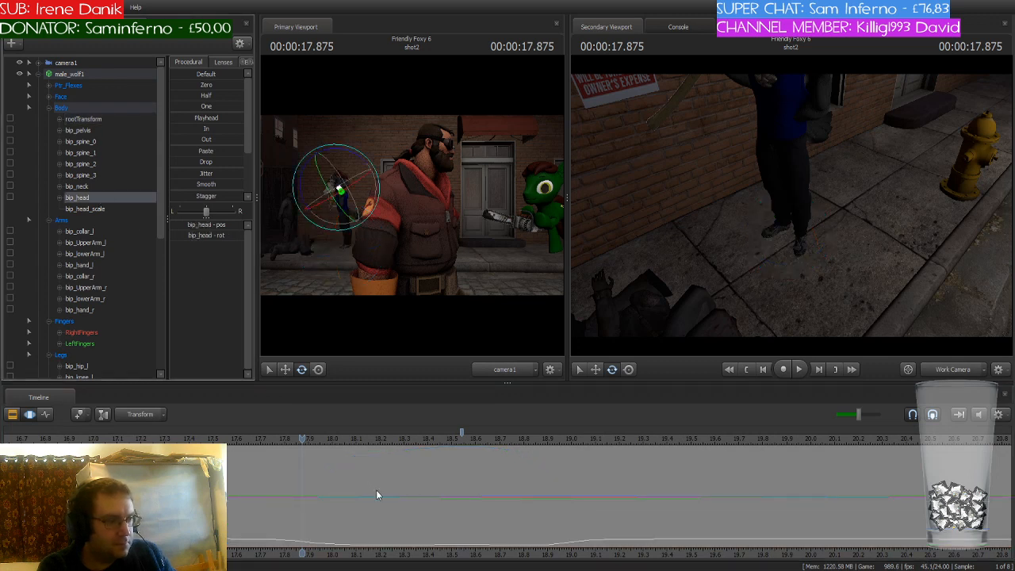
pyautogui.moveTo(301, 439); pyautogui.dragTo(282, 449)
pyautogui.click(45, 414)
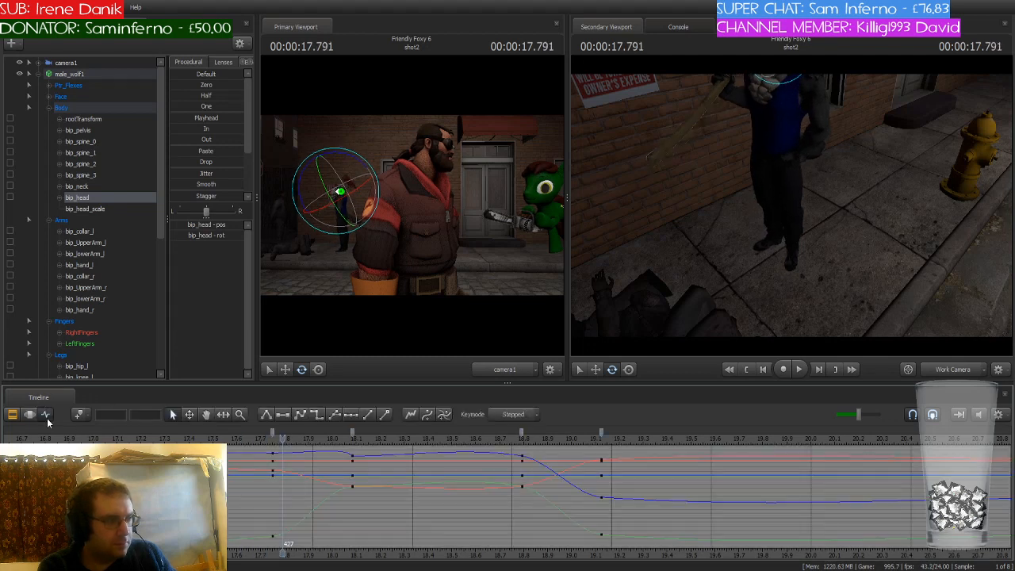
pyautogui.moveTo(292, 438); pyautogui.dragTo(377, 444)
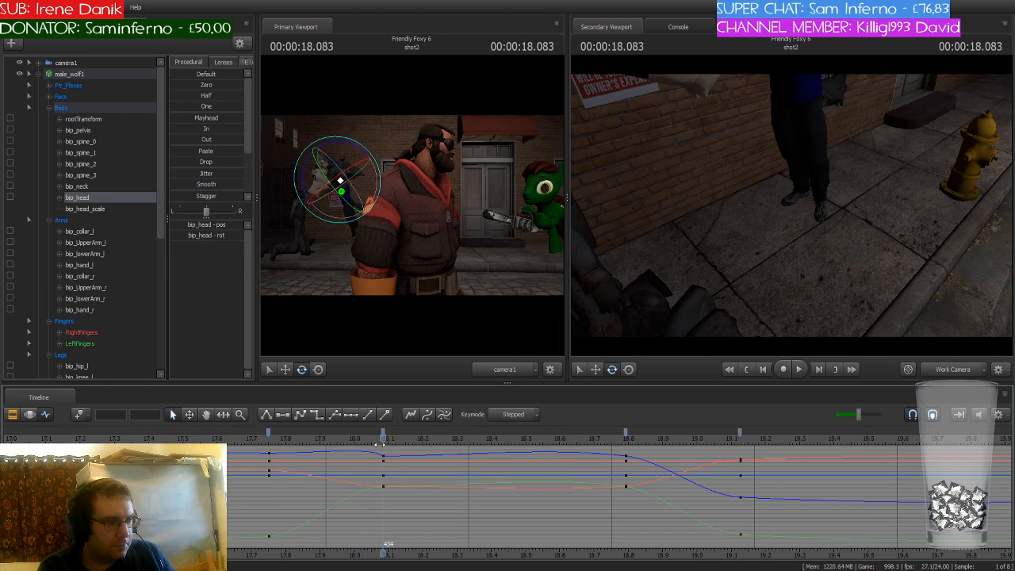
# Mark a motion editor time selection for bip_head from 18.083 s to 18.791 s (frames 434 to 451)
pyautogui.click(29, 414)
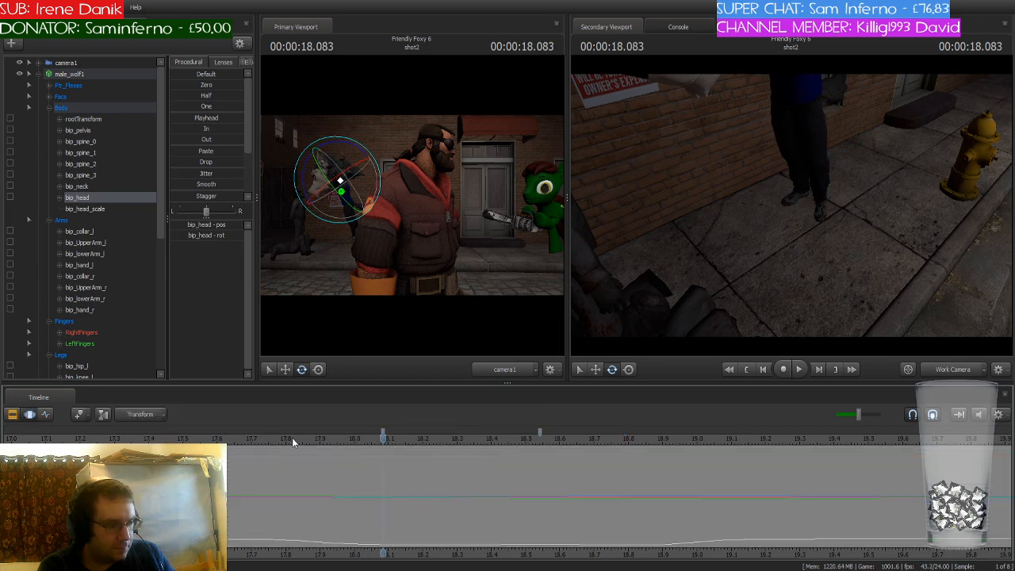
pyautogui.moveTo(384, 438); pyautogui.dragTo(624, 438)
pyautogui.click(45, 414)
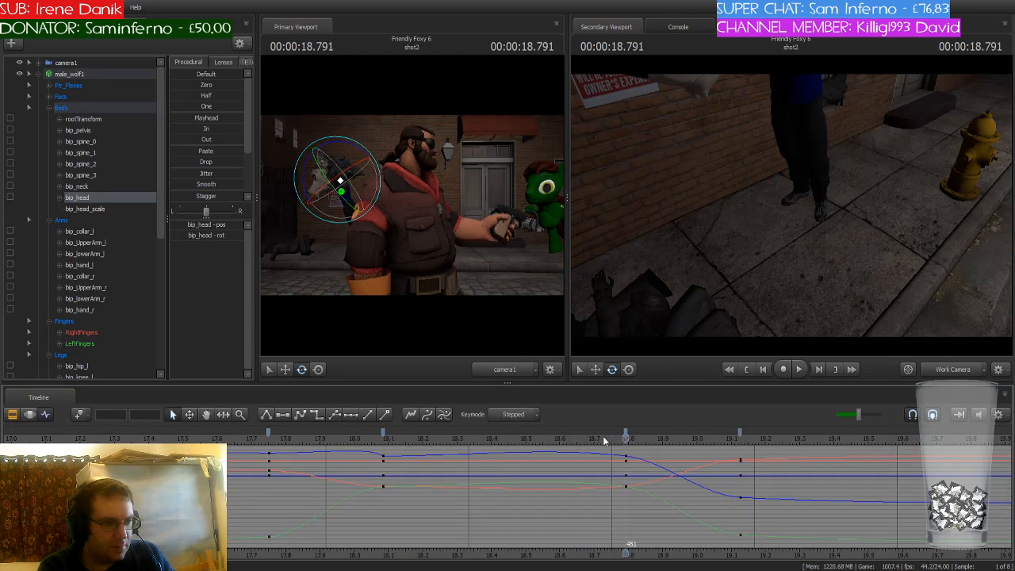
pyautogui.click(30, 414)
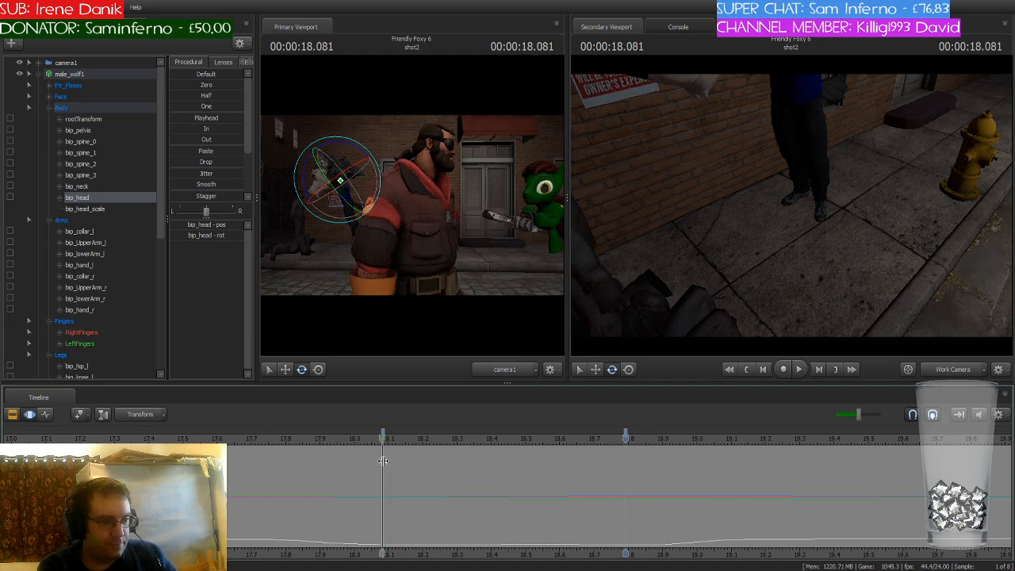
pyautogui.moveTo(383, 463); pyautogui.dragTo(625, 461)
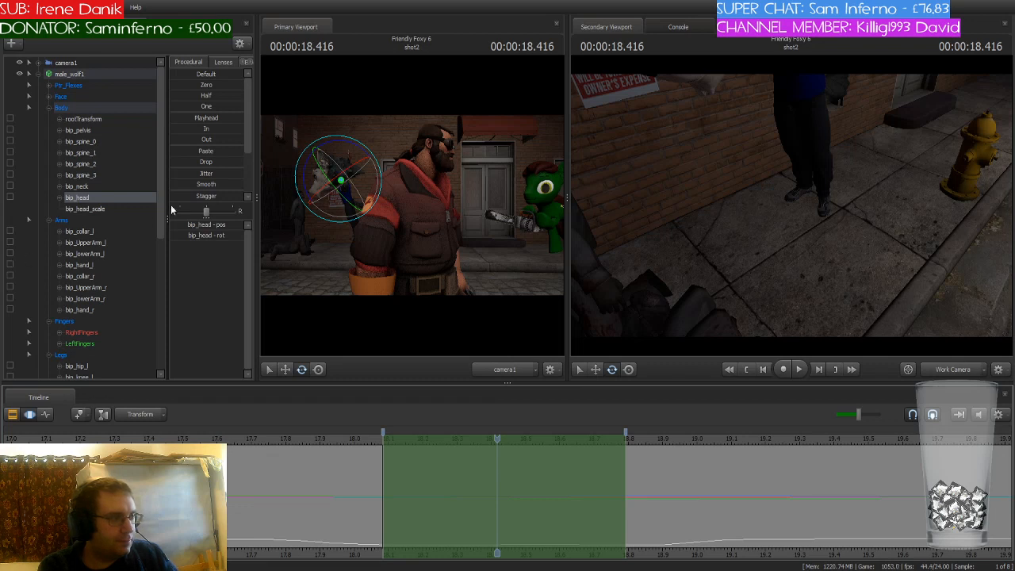
# Apply a slight Jitter to bip_head over the selected time range and play from 17.666 s to check the shaking
pyautogui.moveTo(184, 183); pyautogui.dragTo(188, 183)
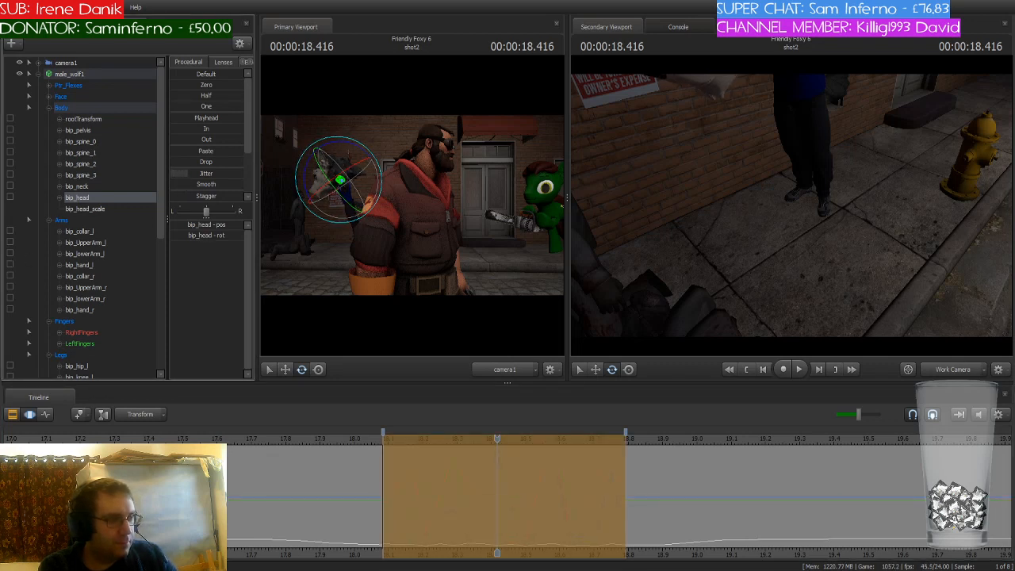
pyautogui.click(241, 439)
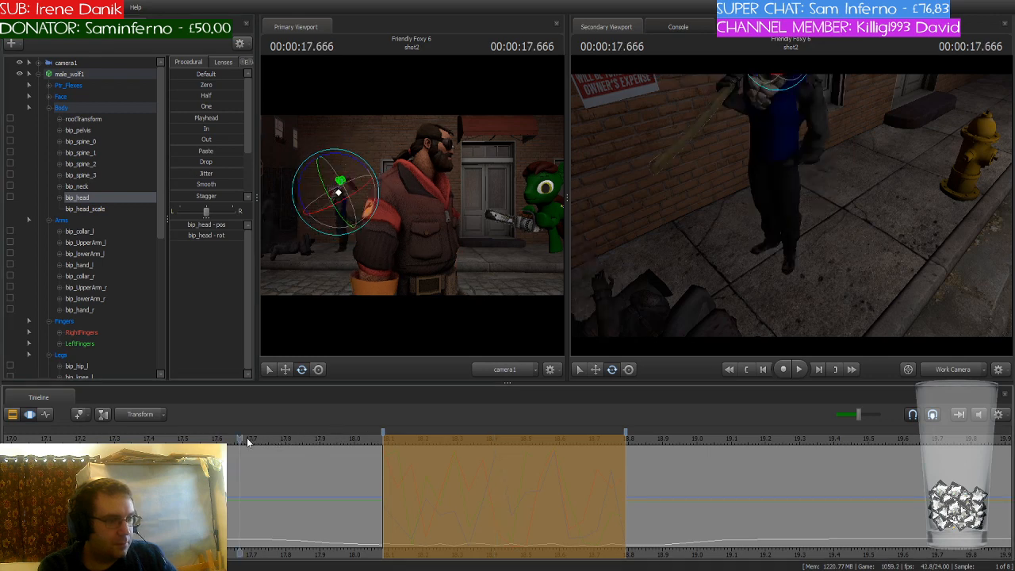
pyautogui.press('space')
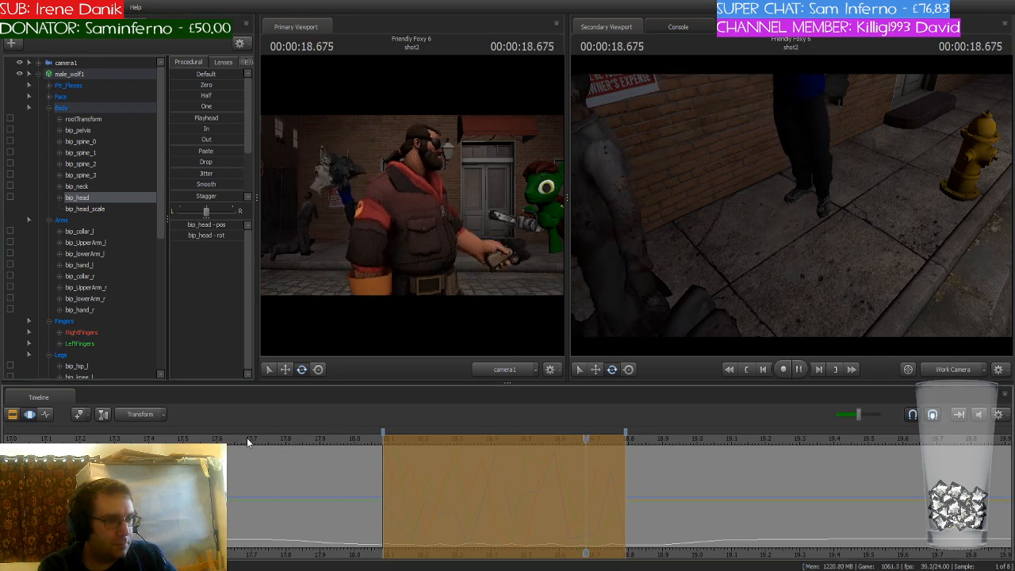
pyautogui.scroll(-3, 709, 521)
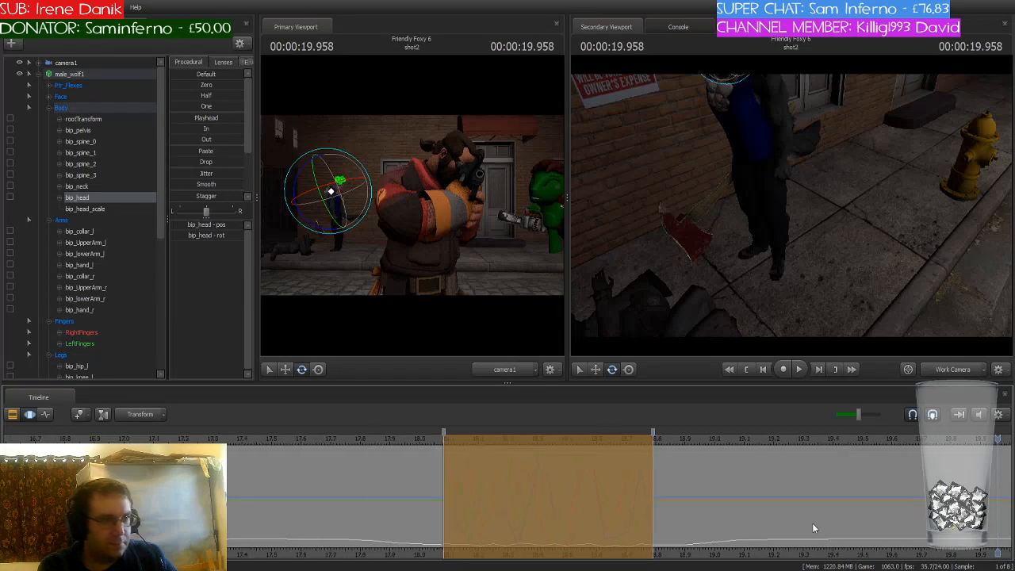
# At 18.083 s, select the wolf's jaw and rotate it to open the mouth across the selected time range
pyautogui.moveTo(900, 301); pyautogui.dragTo(793, 215)
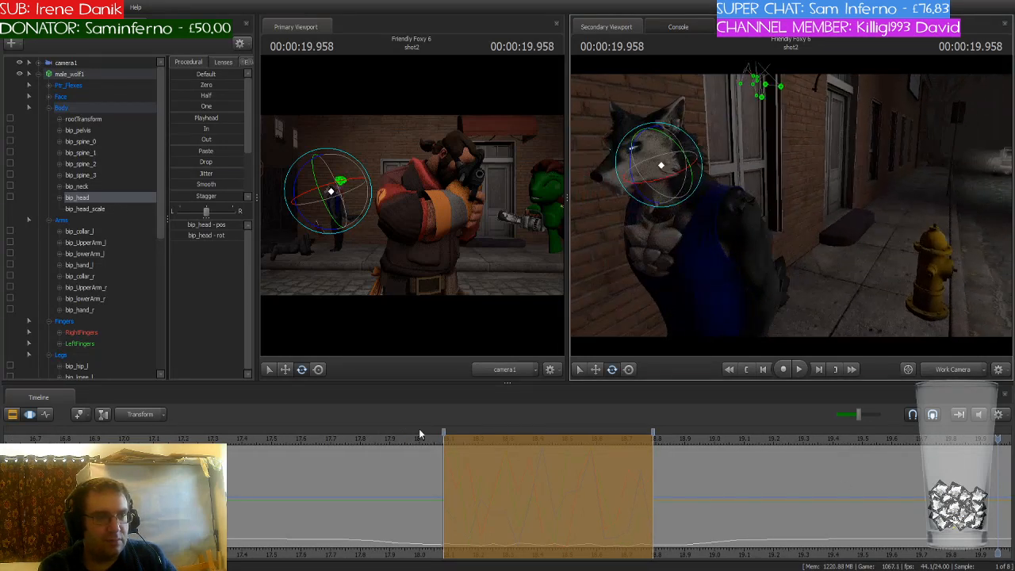
pyautogui.click(406, 441)
pyautogui.moveTo(405, 444); pyautogui.dragTo(444, 444)
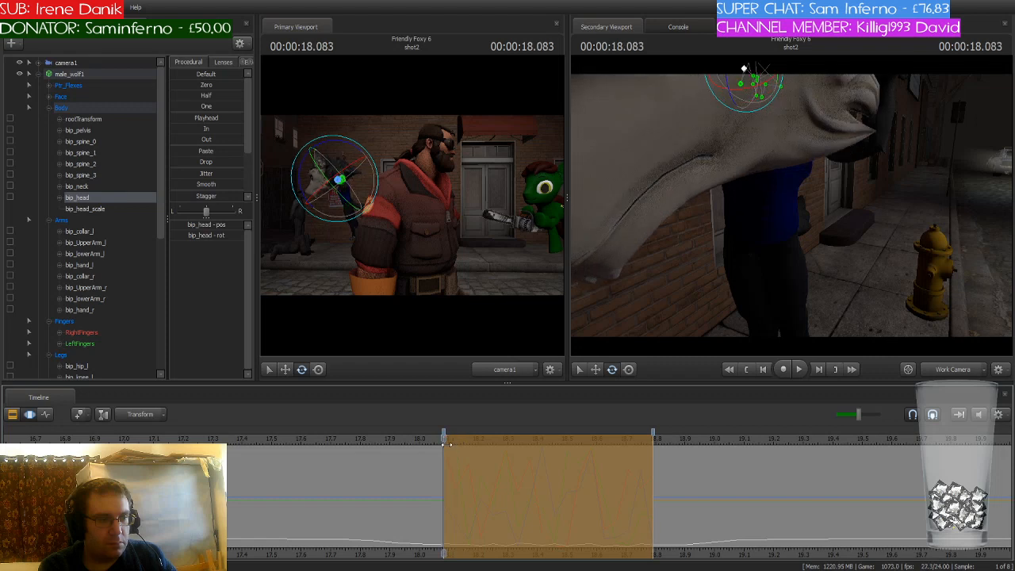
pyautogui.moveTo(793, 208); pyautogui.dragTo(787, 202)
pyautogui.press('ctrl')
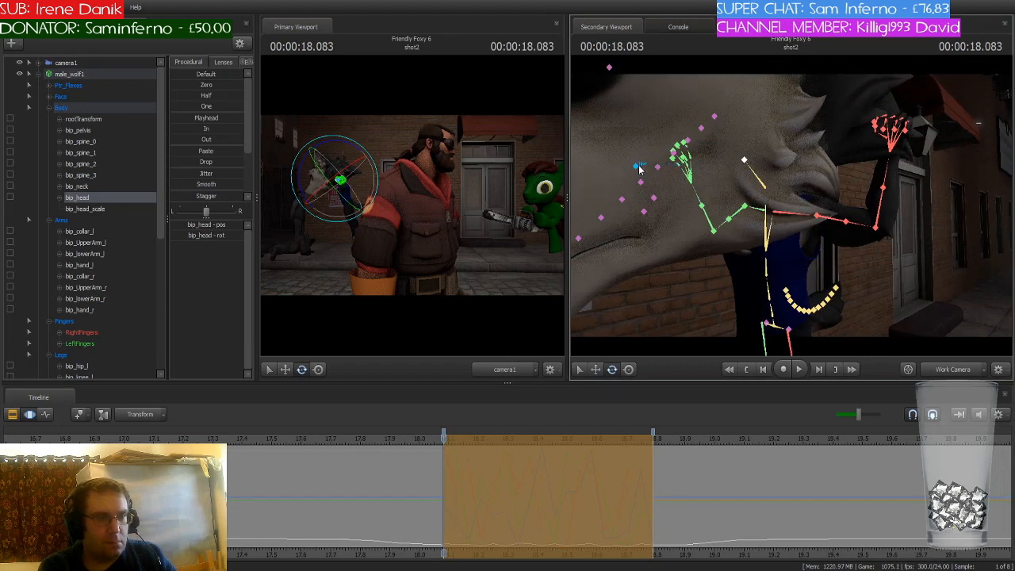
pyautogui.click(638, 167)
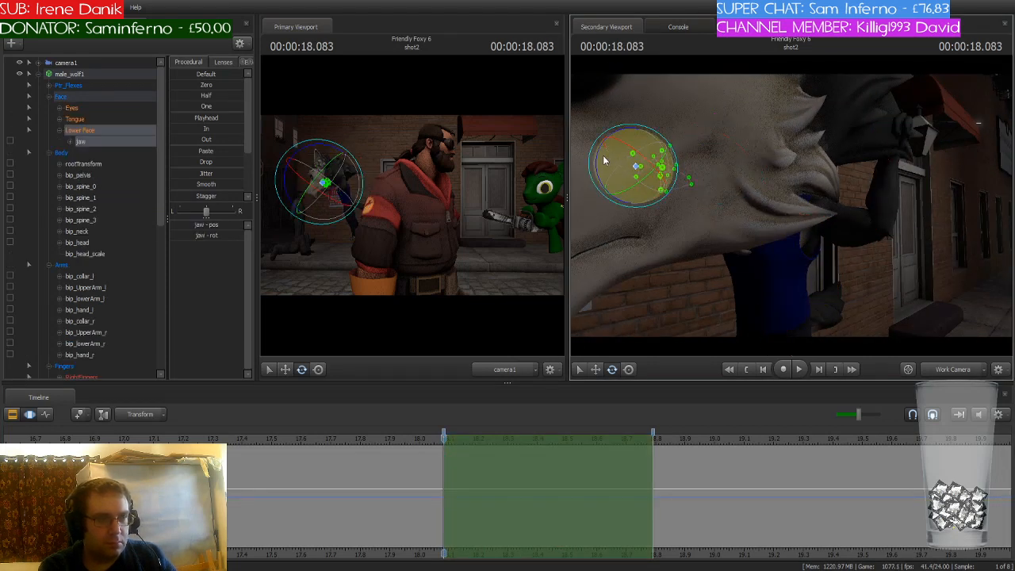
pyautogui.moveTo(603, 155); pyautogui.dragTo(601, 168)
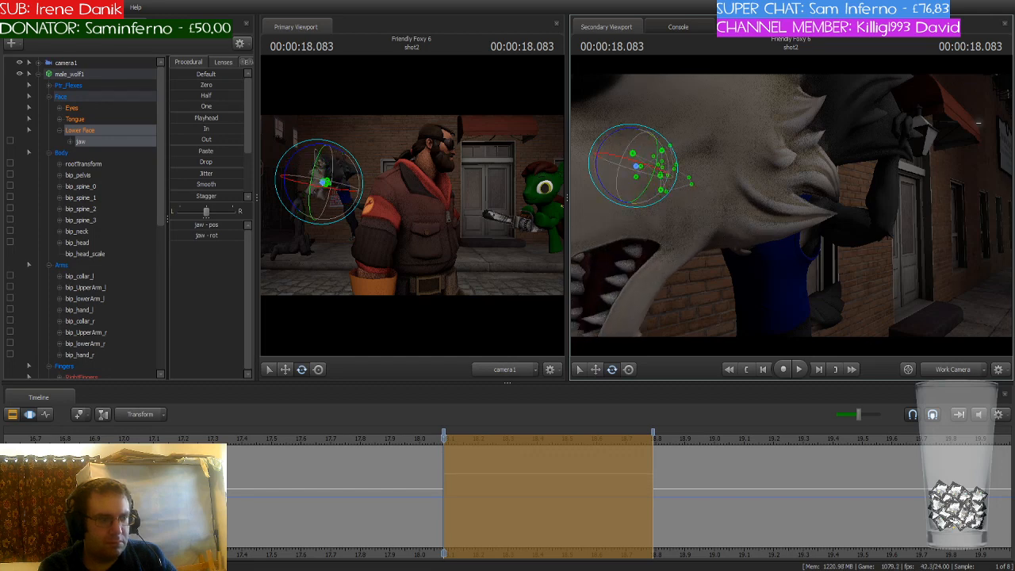
# Play from 17.875 s to check the wolf's head jitter and open mouth, and save the session
pyautogui.press('s')
pyautogui.moveTo(791, 206); pyautogui.dragTo(786, 187)
pyautogui.click(381, 437)
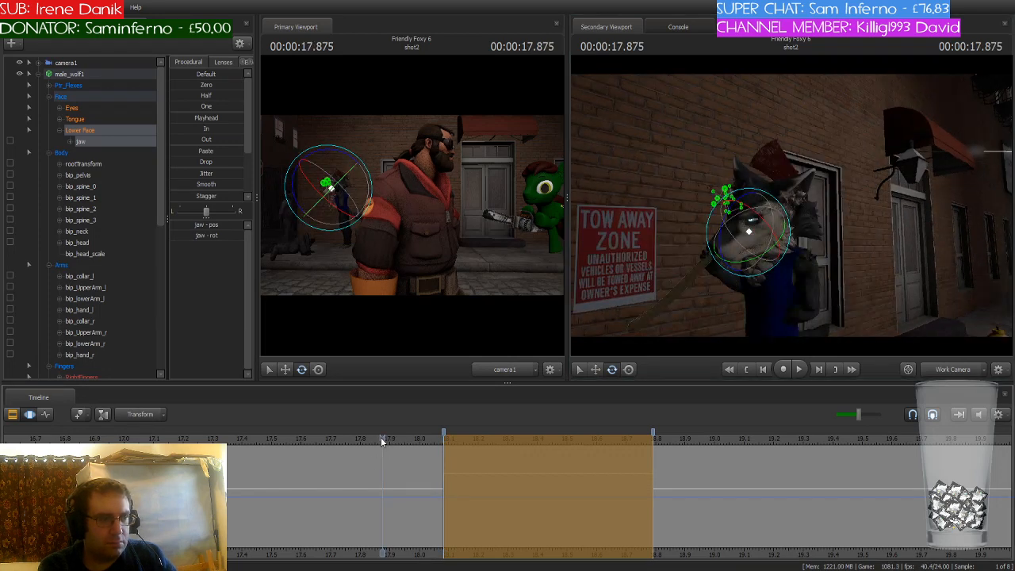
pyautogui.press('space')
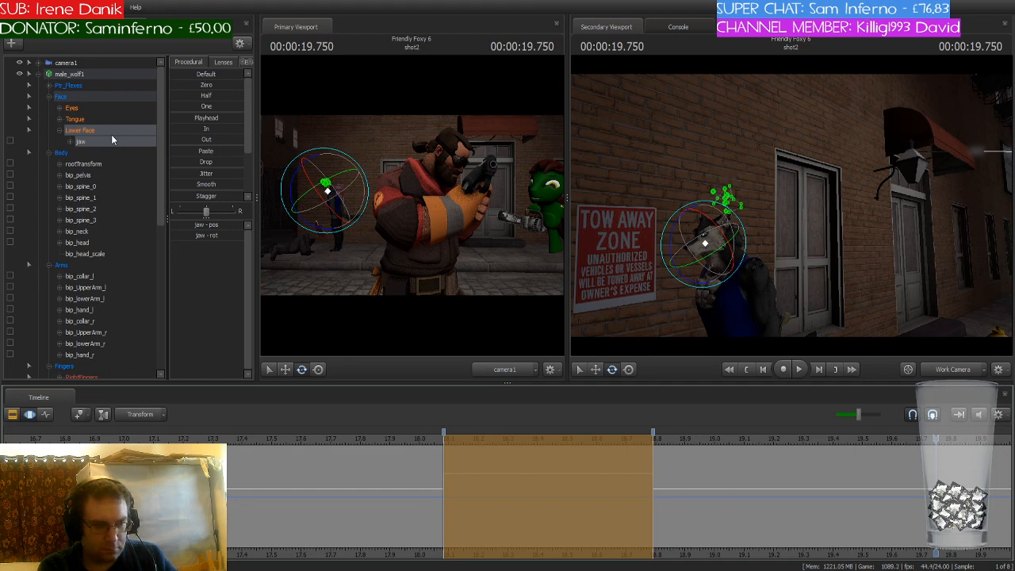
pyautogui.hotkey('ctrl', 's')
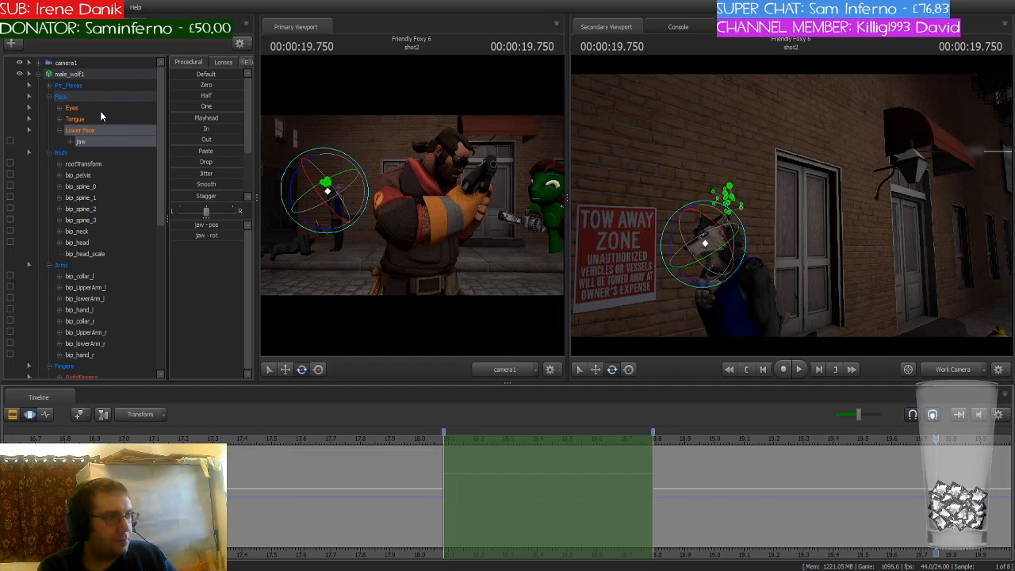
# Select bip_head_scale, check the head size at 17.375 s, and set its key at frame 380 to a stepped tangent
pyautogui.click(108, 255)
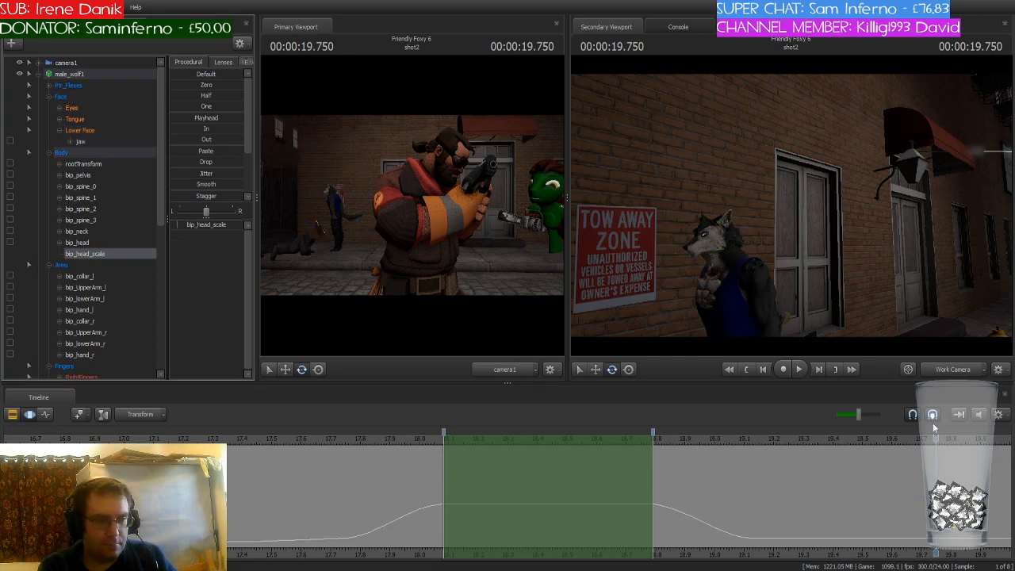
pyautogui.moveTo(936, 438); pyautogui.dragTo(236, 461)
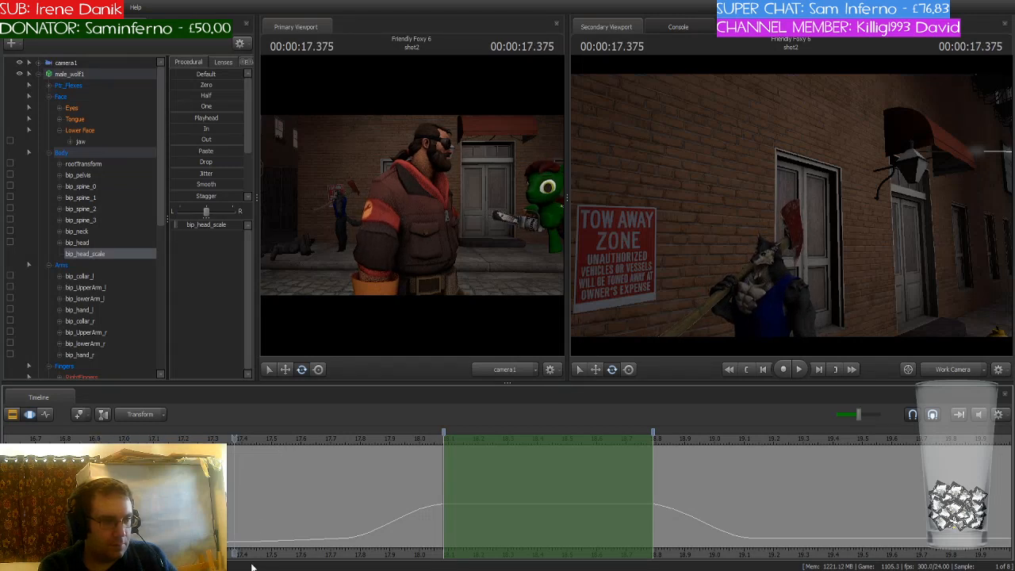
pyautogui.scroll(-5, 442, 496)
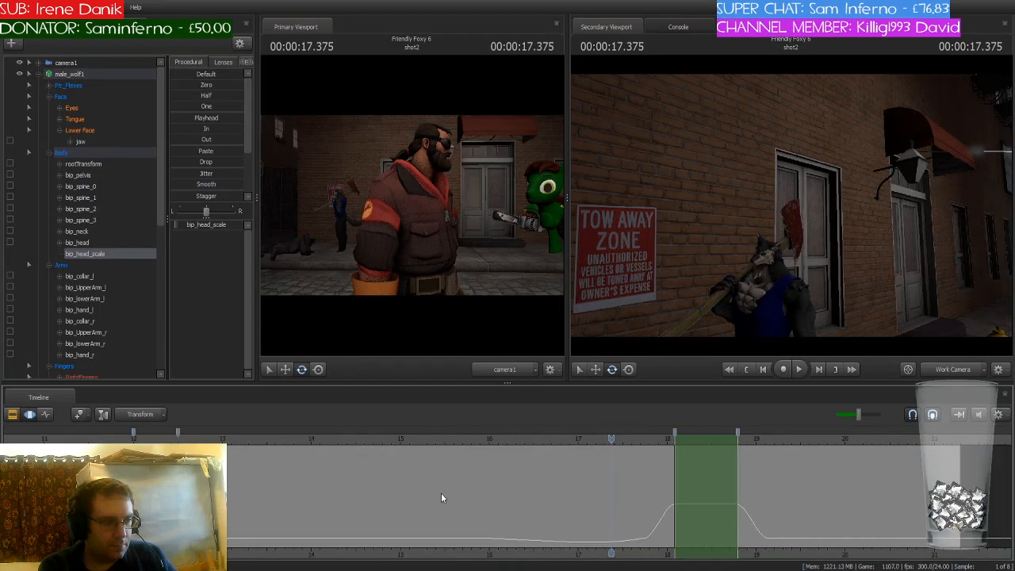
pyautogui.scroll(-1, 442, 496)
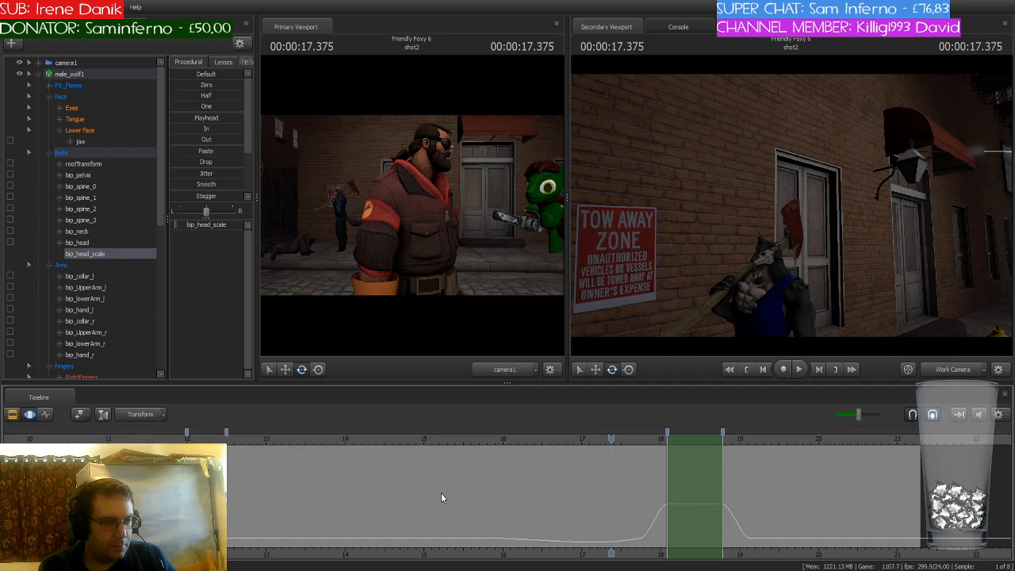
pyautogui.click(45, 414)
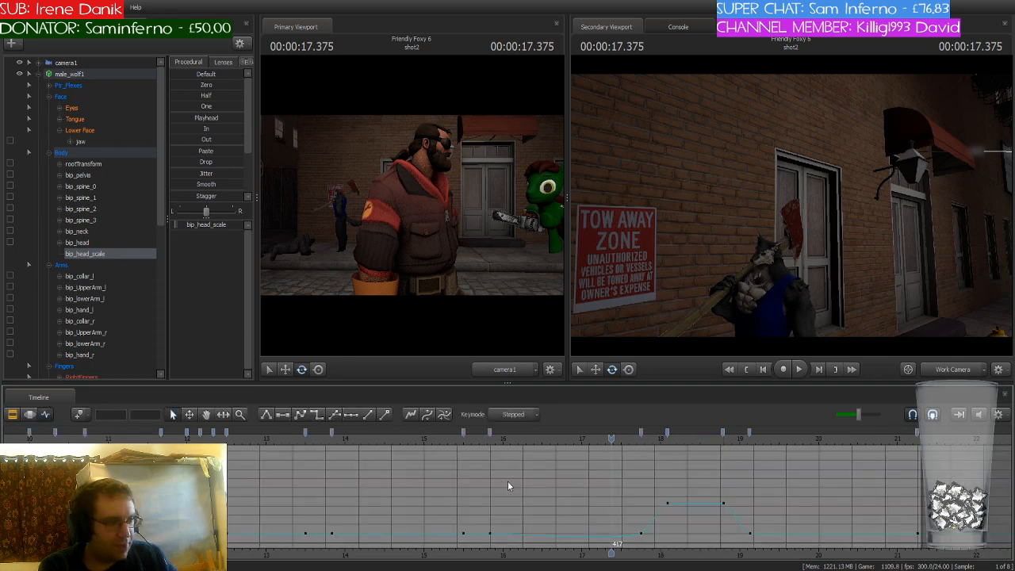
pyautogui.click(490, 433)
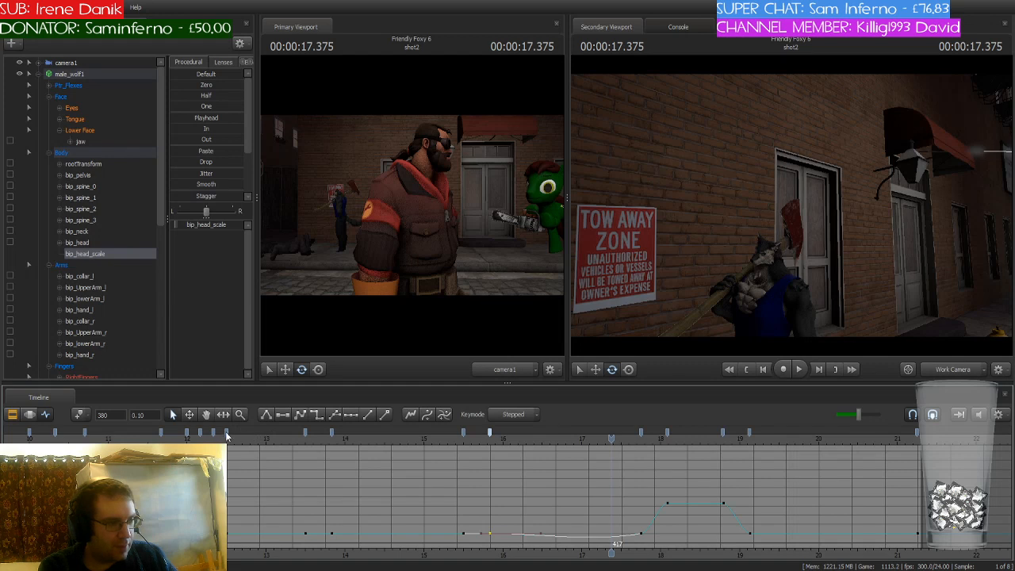
pyautogui.click(318, 418)
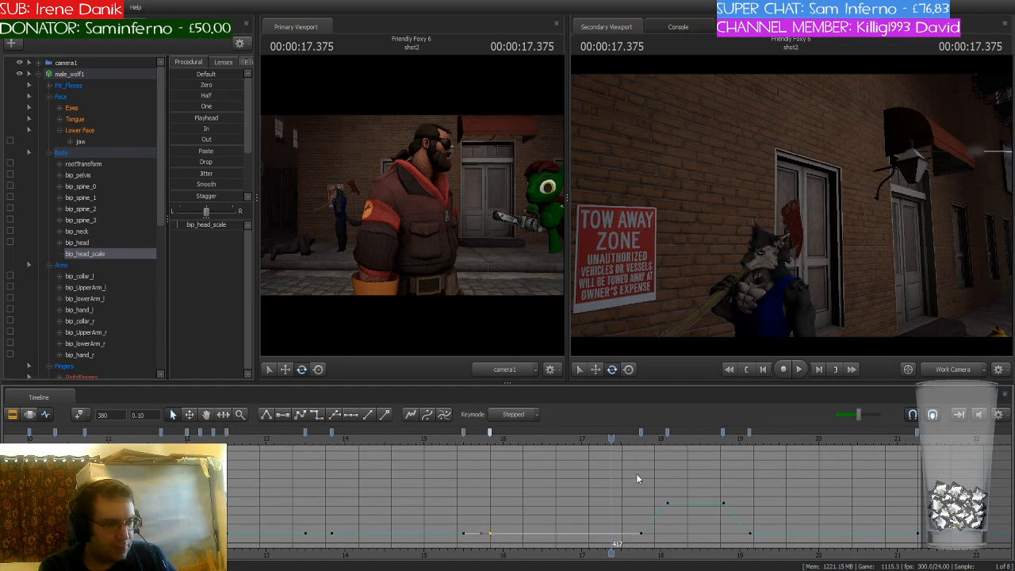
# Scrub back to 12.333 s to check the wolf's head scale earlier in the shot
pyautogui.moveTo(611, 439); pyautogui.dragTo(214, 446)
pyautogui.click(318, 459)
pyautogui.scroll(-3, 213, 446)
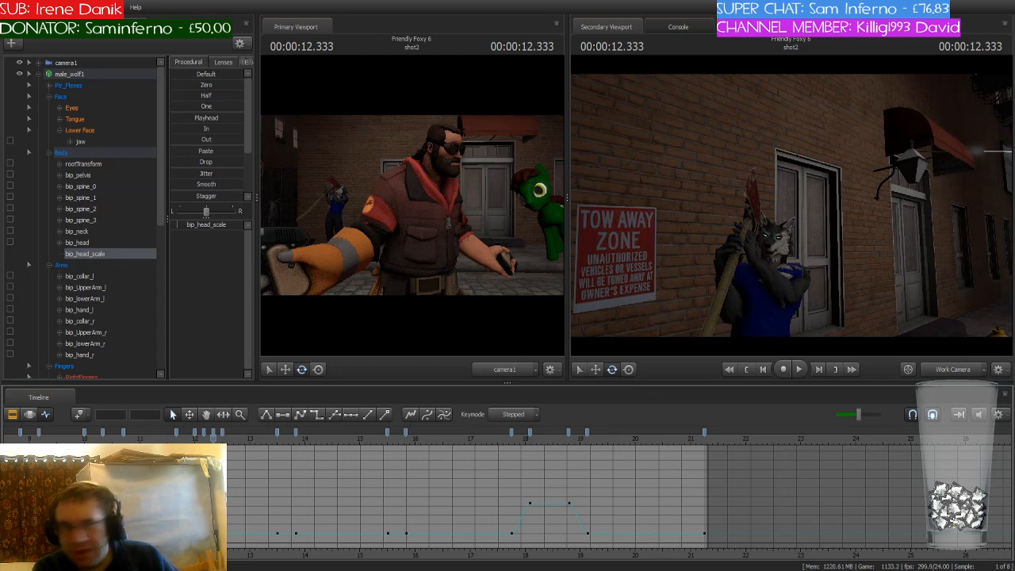
pyautogui.scroll(-5, 240, 468)
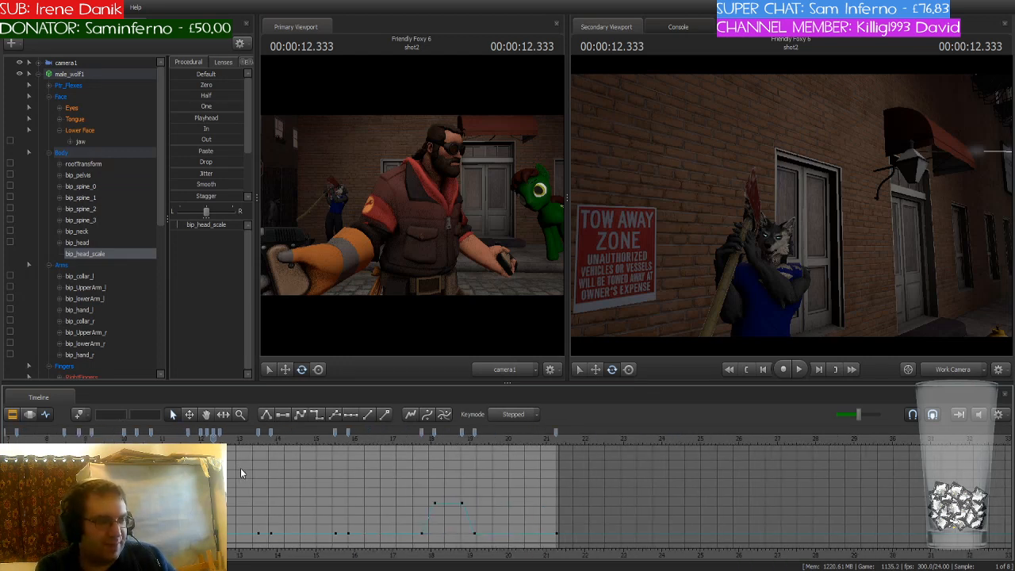
# Play shot2 from its start to 2.666 s to review the opening movement
pyautogui.scroll(-4, 242, 473)
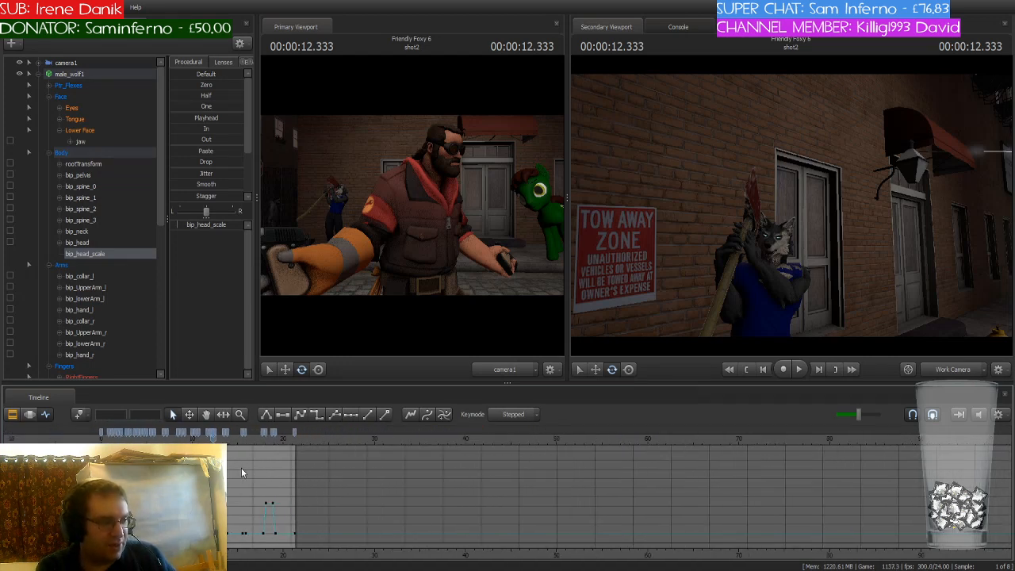
pyautogui.moveTo(193, 522); pyautogui.dragTo(345, 522, button='middle')
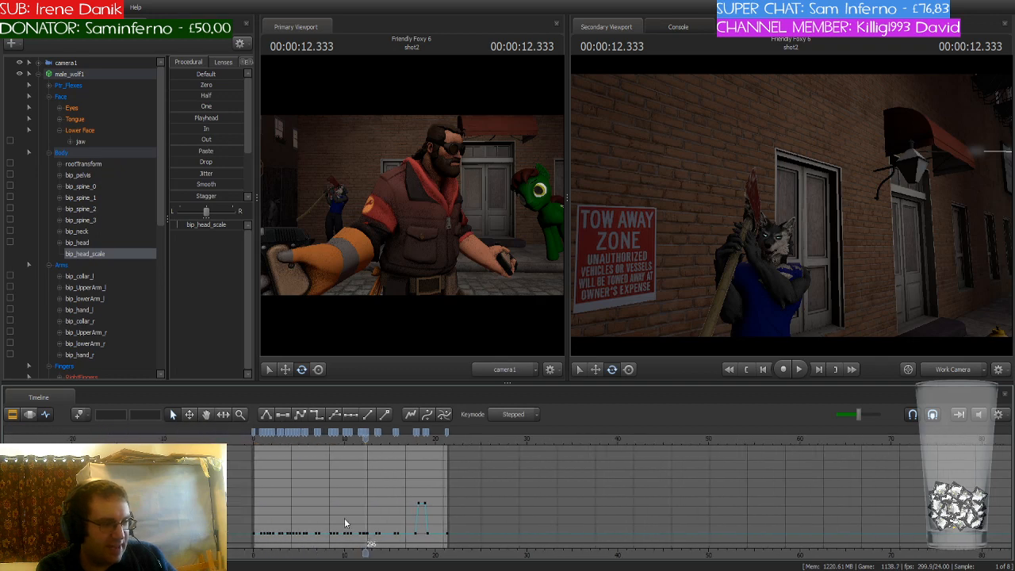
pyautogui.click(250, 445)
pyautogui.scroll(7, 270, 444)
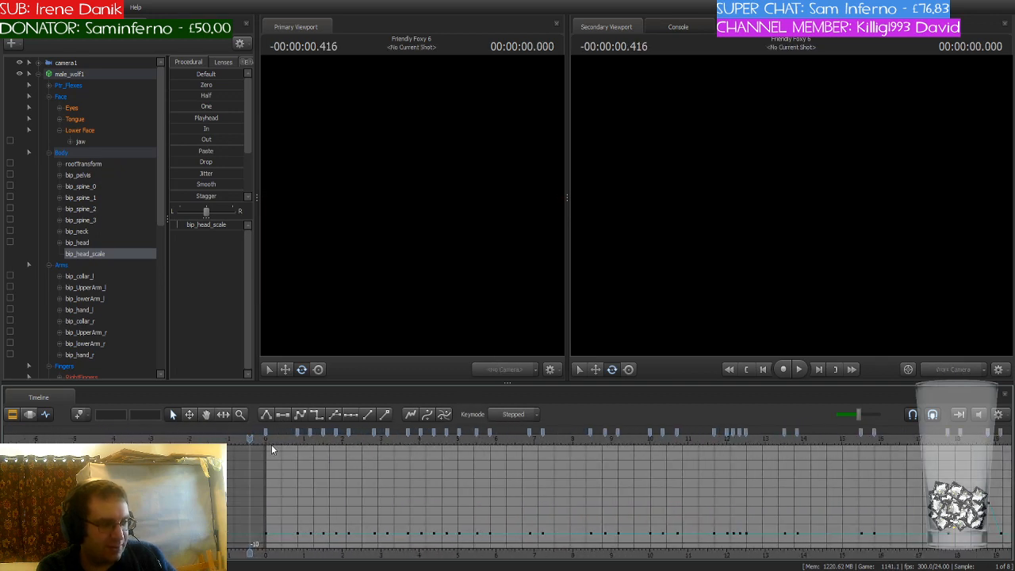
pyautogui.press('space')
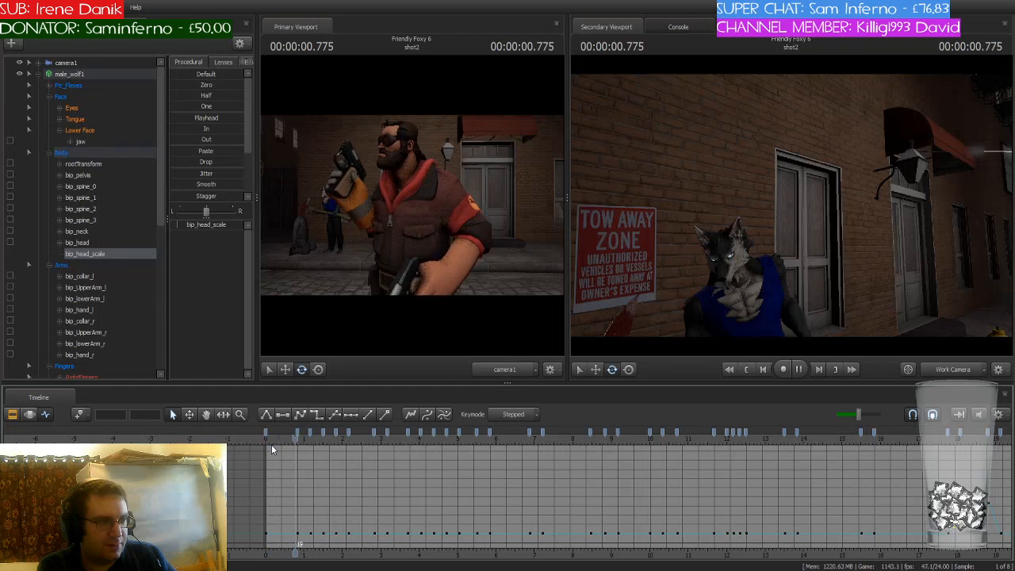
pyautogui.press('space')
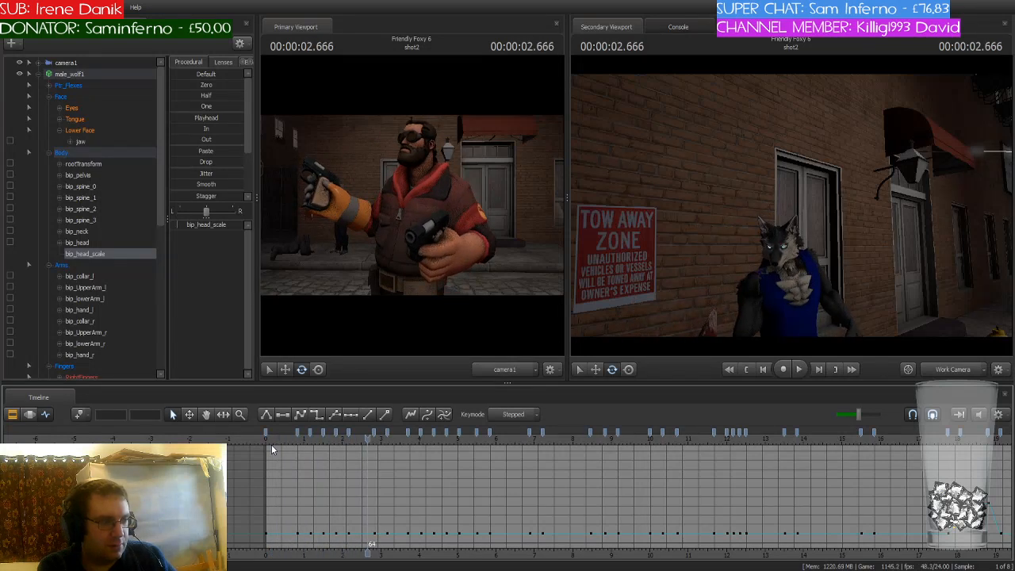
# Select common_test1's key at frame 36 and scrub between 1.5 s and 1.958 s to examine its fall
pyautogui.click(38, 73)
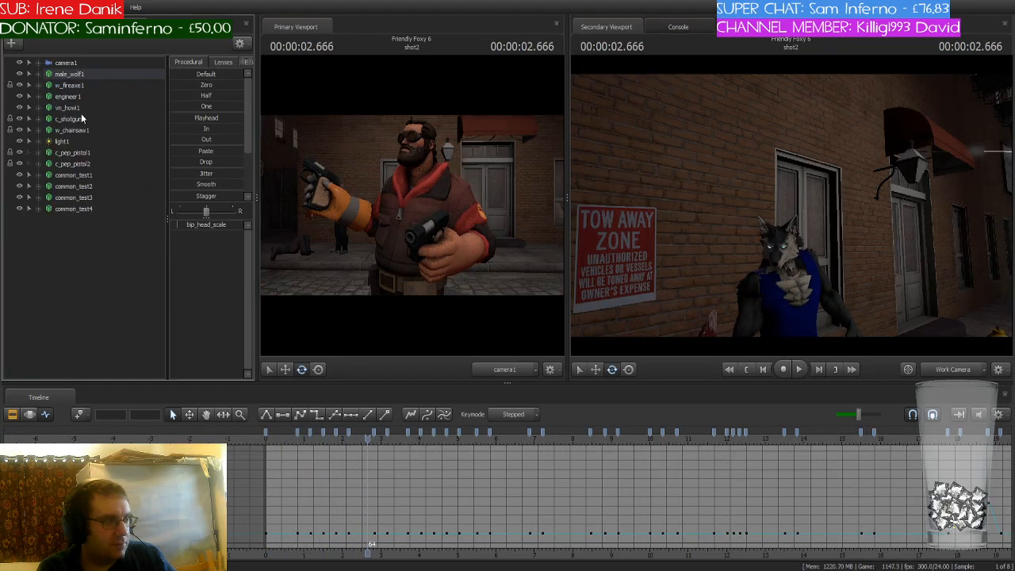
pyautogui.click(79, 175)
pyautogui.scroll(2, 324, 469)
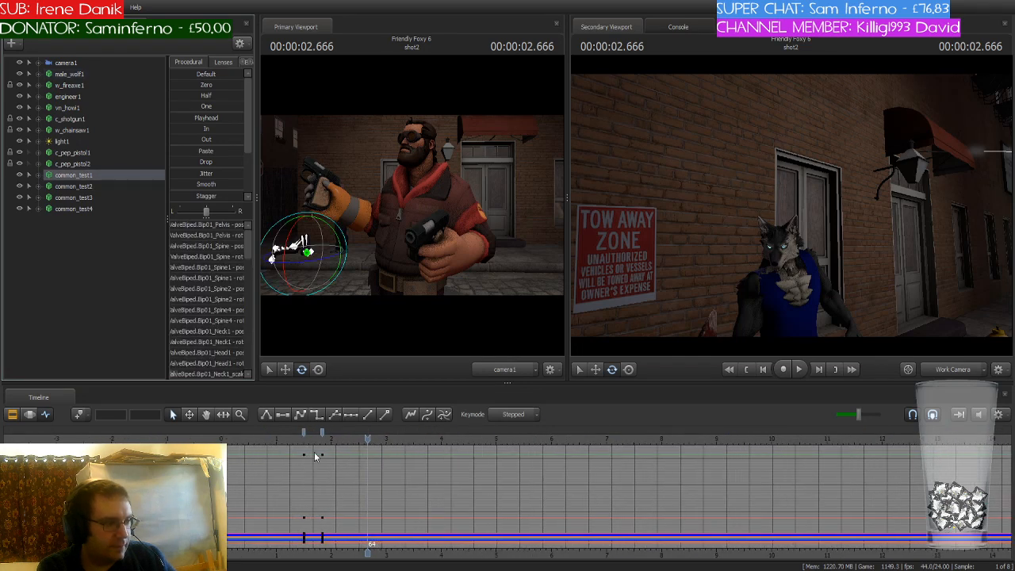
pyautogui.click(303, 433)
pyautogui.scroll(3, 303, 431)
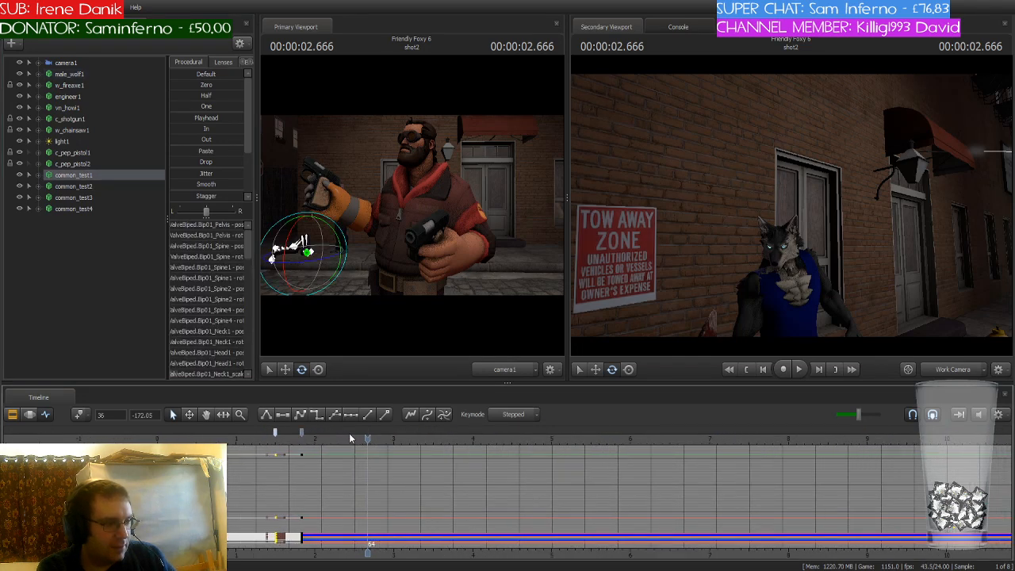
pyautogui.moveTo(368, 440); pyautogui.dragTo(264, 439)
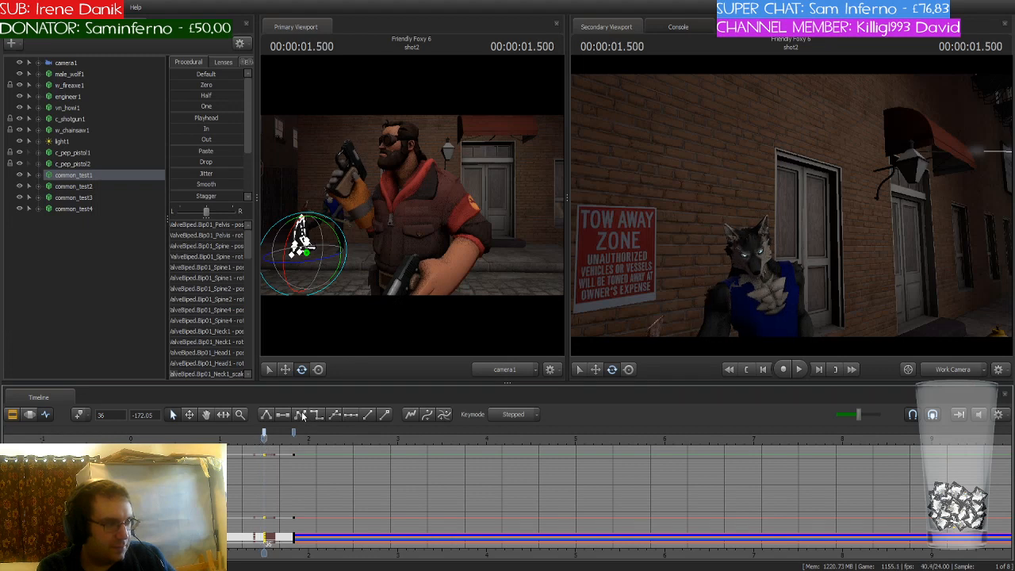
pyautogui.moveTo(263, 439); pyautogui.dragTo(306, 452)
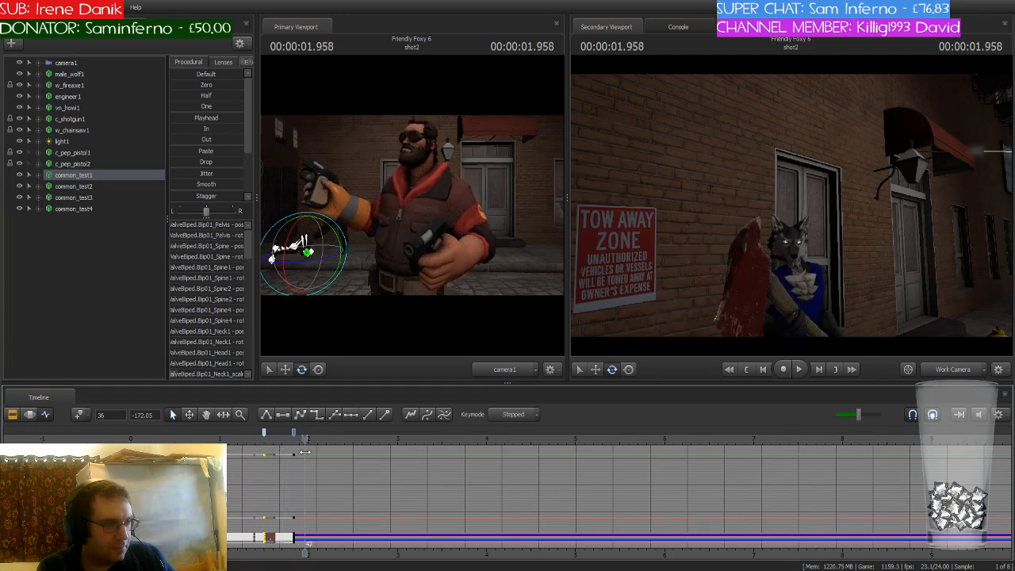
# Play shot2 from 1.958 s through to its end to review the background animation
pyautogui.press('space')
pyautogui.scroll(-2, 360, 453)
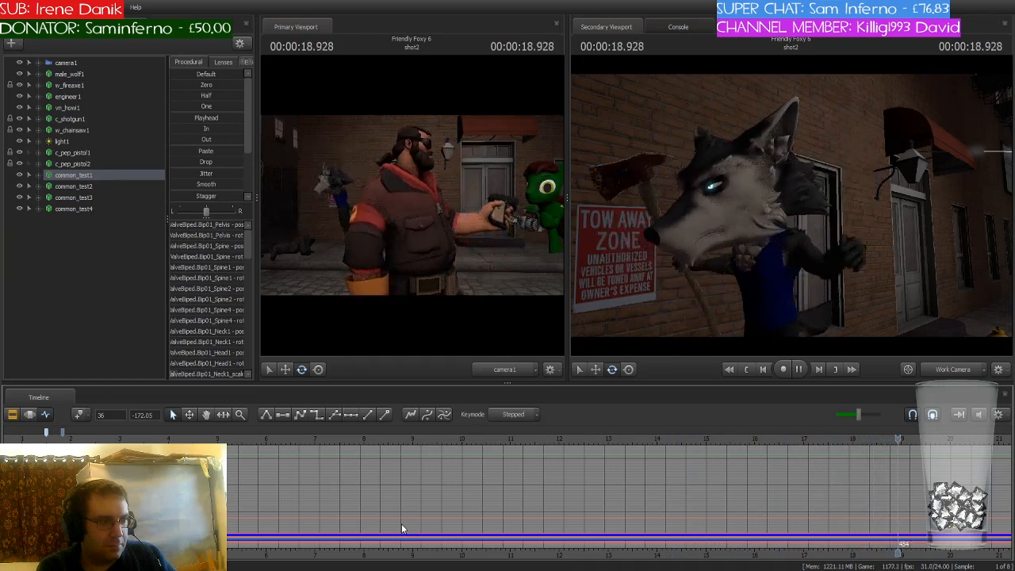
pyautogui.moveTo(833, 560); pyautogui.dragTo(571, 558)
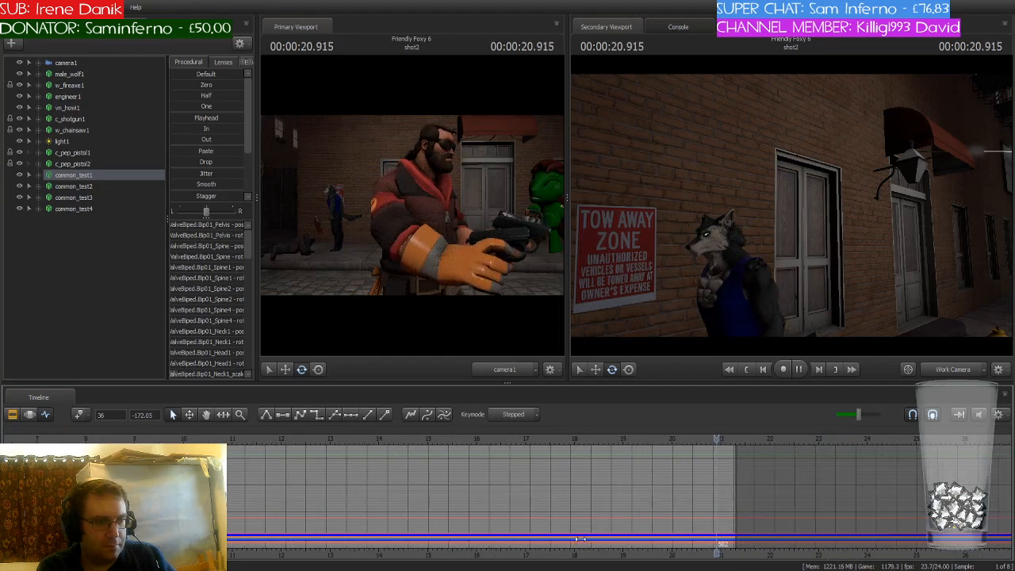
pyautogui.press('space')
# At the end of shot2, examine male_wolf1's motion data and scrub the final seconds up to 21.291 s
pyautogui.moveTo(524, 439); pyautogui.dragTo(735, 432)
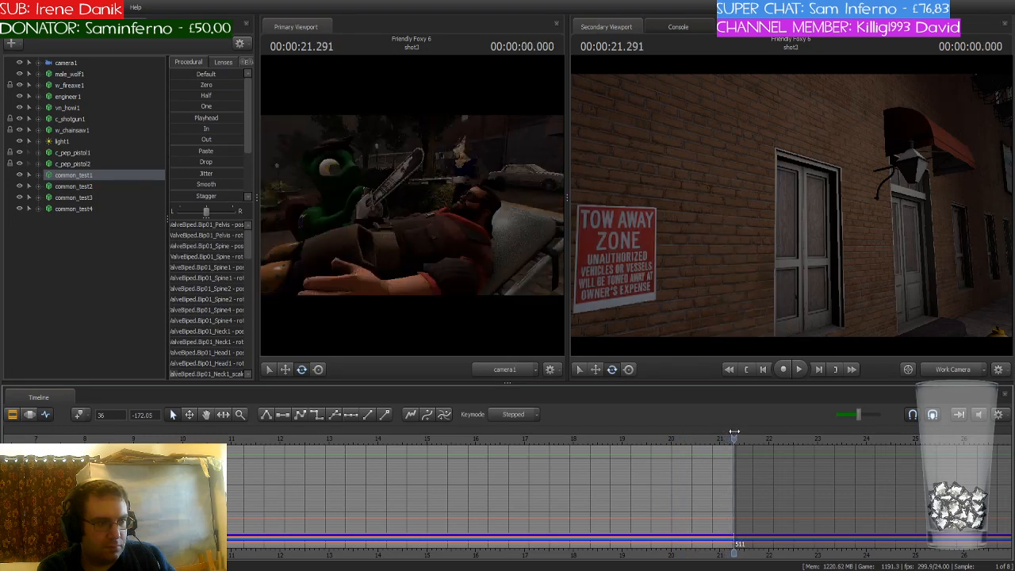
pyautogui.click(31, 417)
pyautogui.scroll(4, 650, 497)
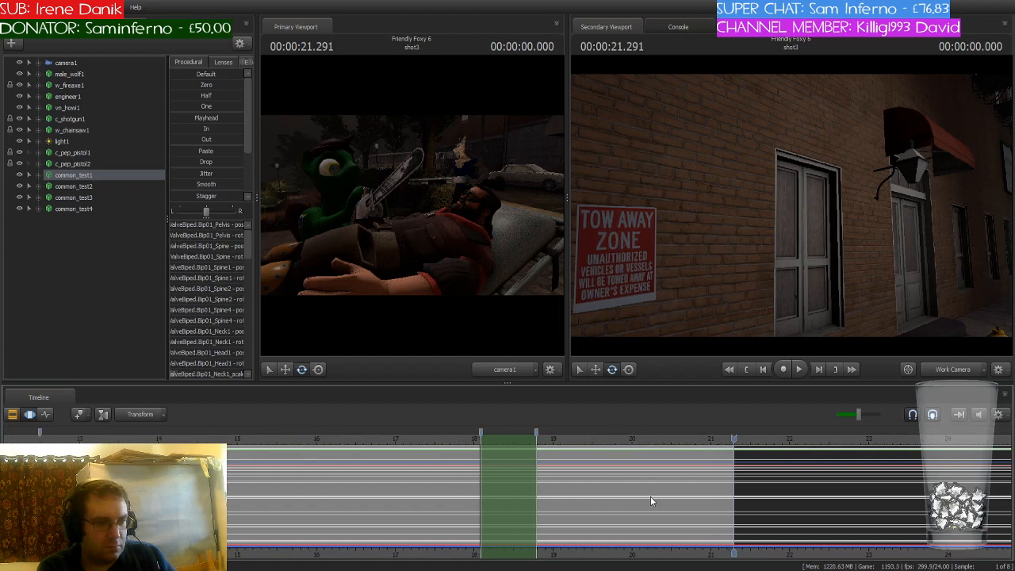
pyautogui.click(79, 74)
pyautogui.scroll(3, 745, 457)
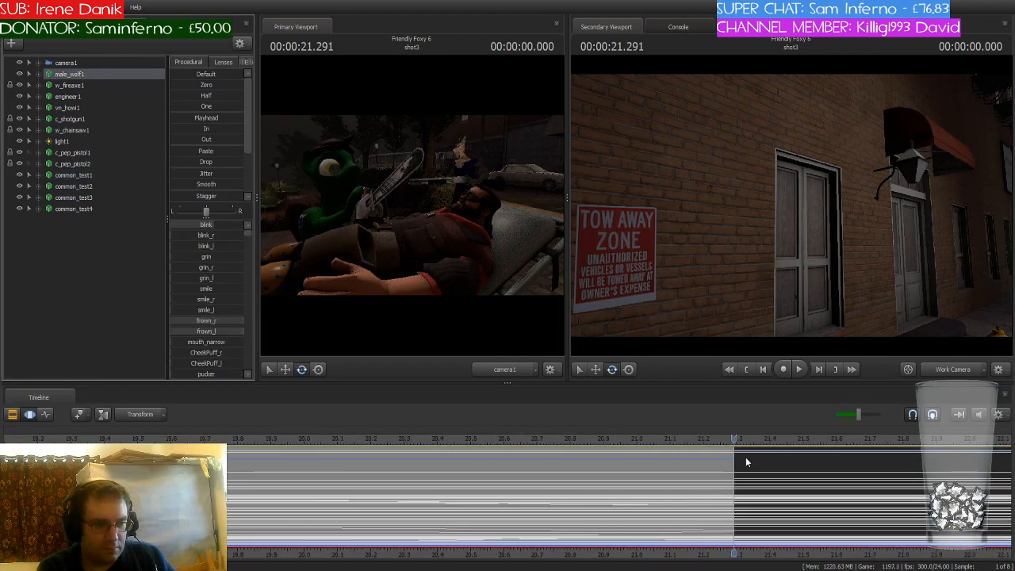
pyautogui.scroll(-4, 746, 457)
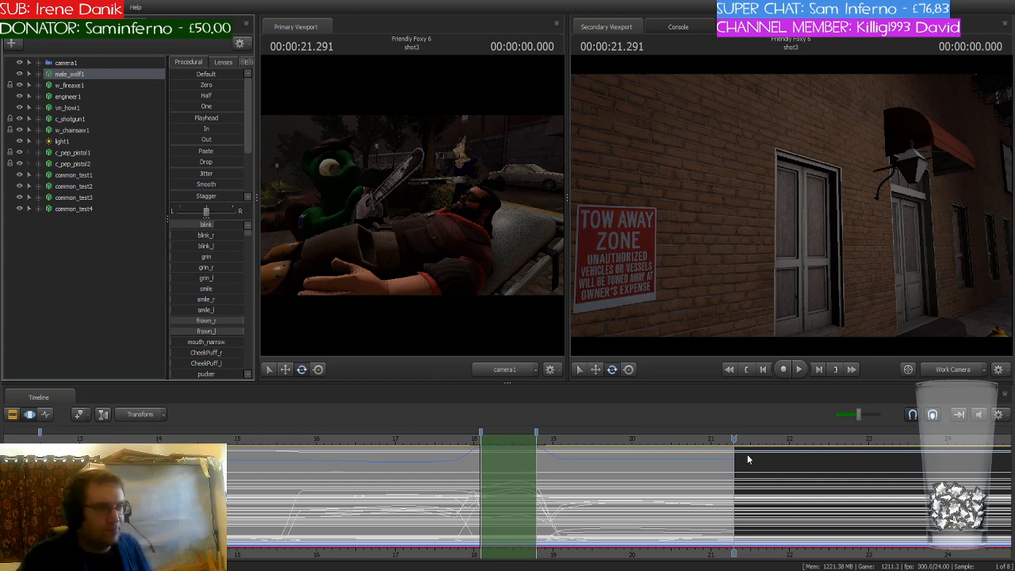
pyautogui.click(457, 436)
pyautogui.moveTo(459, 438); pyautogui.dragTo(736, 469)
# Make shot3 the active shot, extend the time selection across its full length, and open its animation curves
pyautogui.click(14, 414)
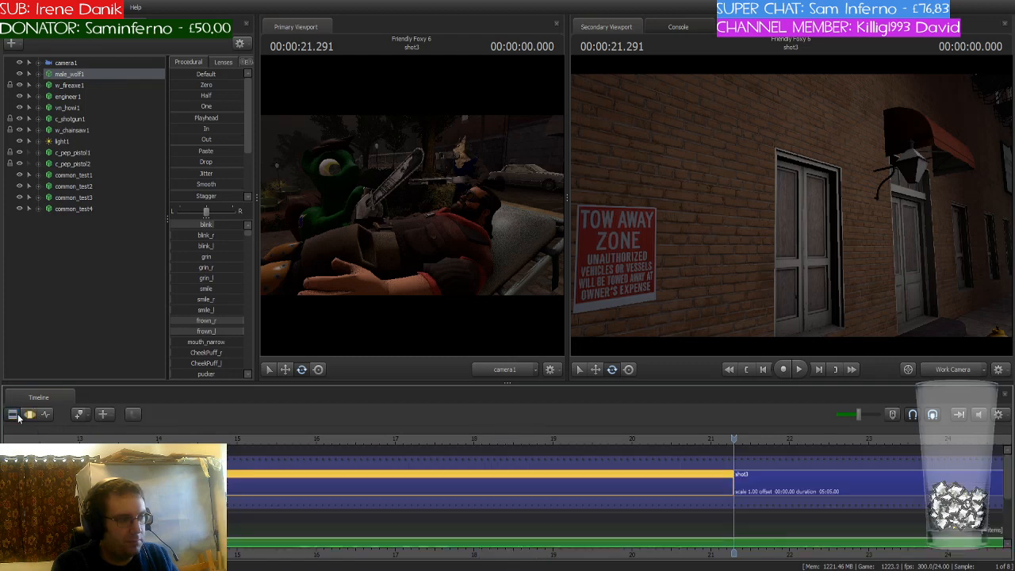
pyautogui.click(776, 492)
pyautogui.moveTo(777, 499); pyautogui.dragTo(321, 498, button='middle')
pyautogui.scroll(-5, 321, 499)
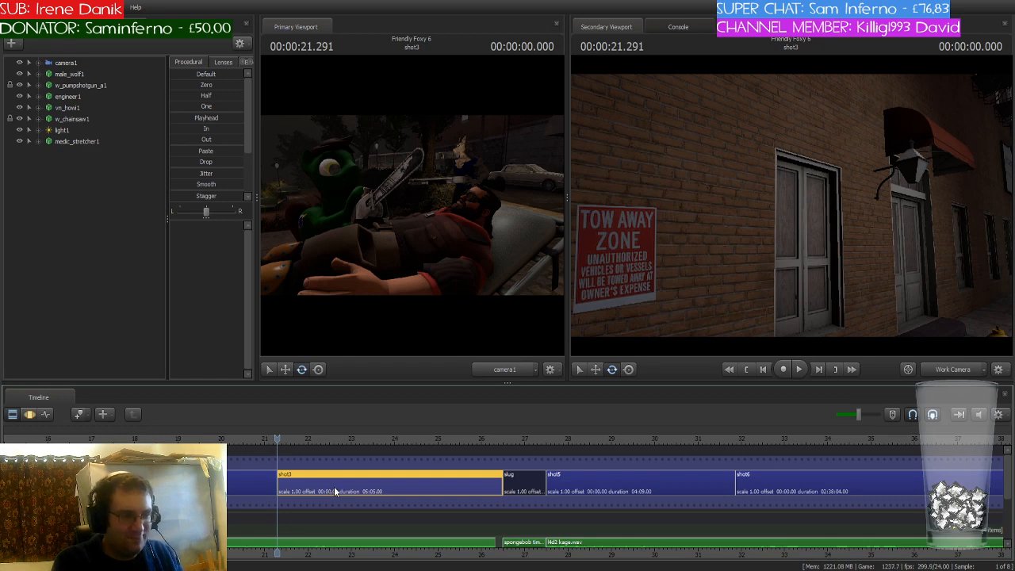
pyautogui.click(29, 416)
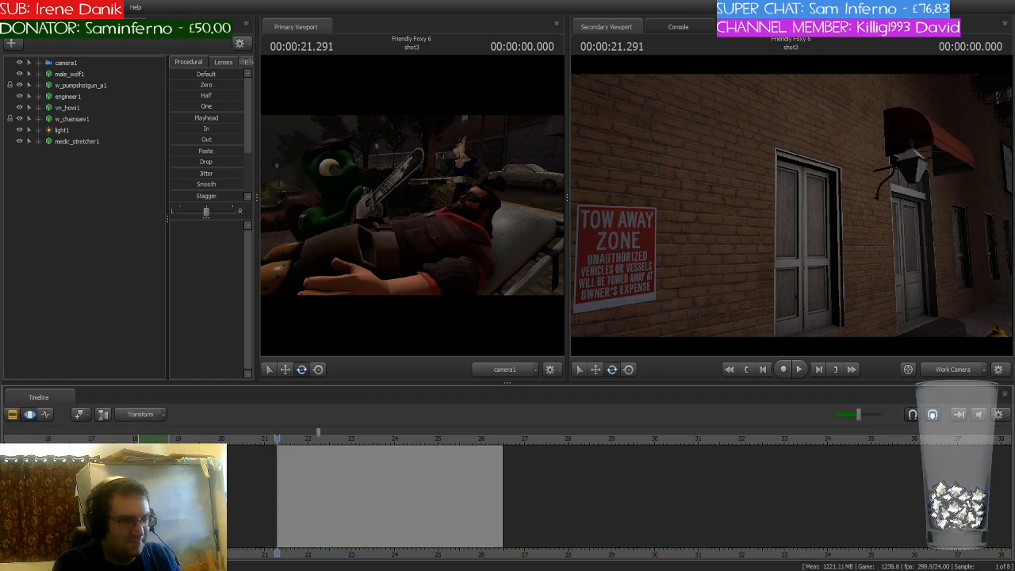
pyautogui.keyDown('shift'); pyautogui.moveTo(241, 440); pyautogui.dragTo(502, 481); pyautogui.keyUp('shift')
pyautogui.click(45, 415)
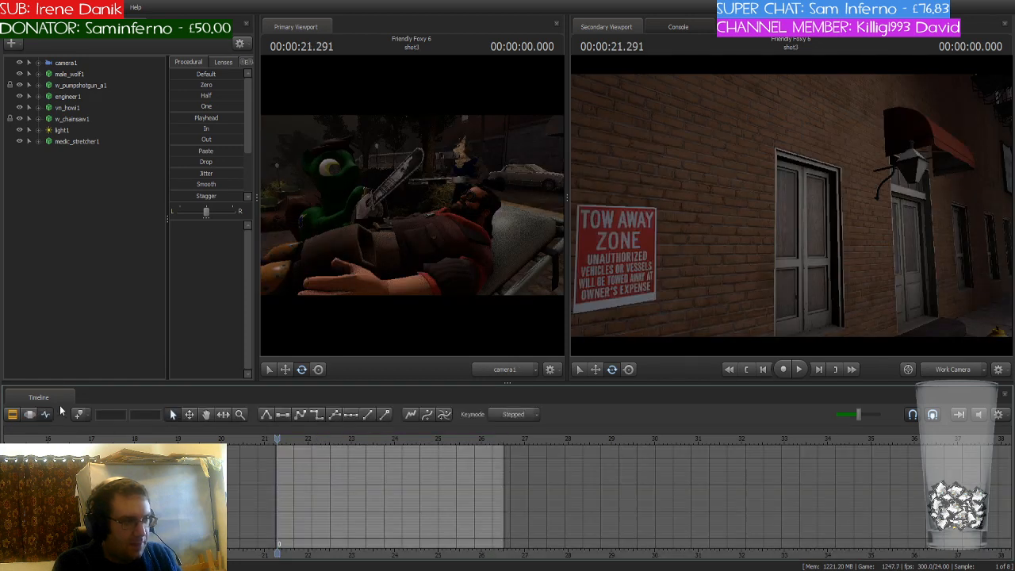
# Select engineer1 in shot3 and try to key its pose at the first frame, 21.291 s
pyautogui.click(92, 97)
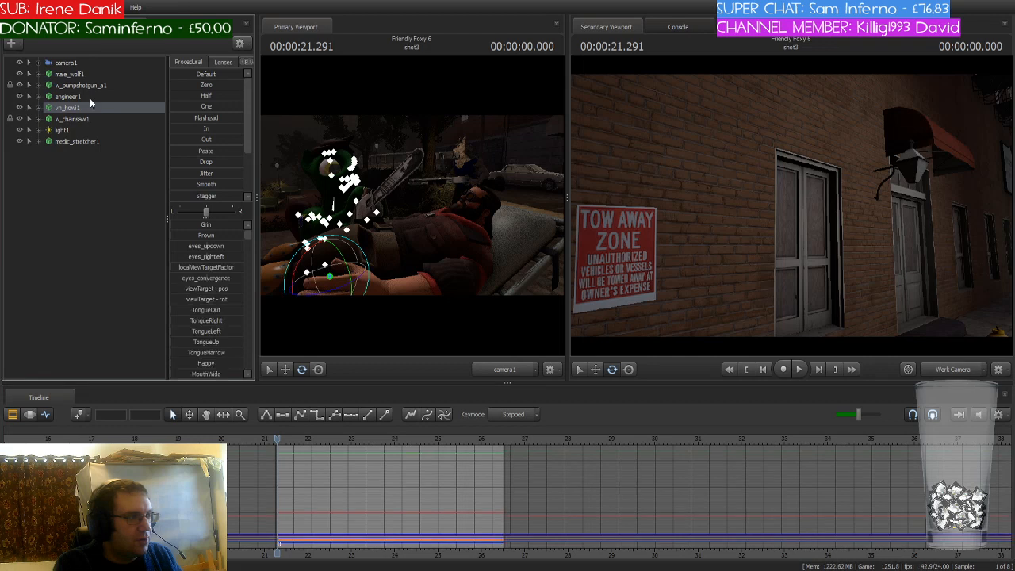
pyautogui.scroll(2, 327, 501)
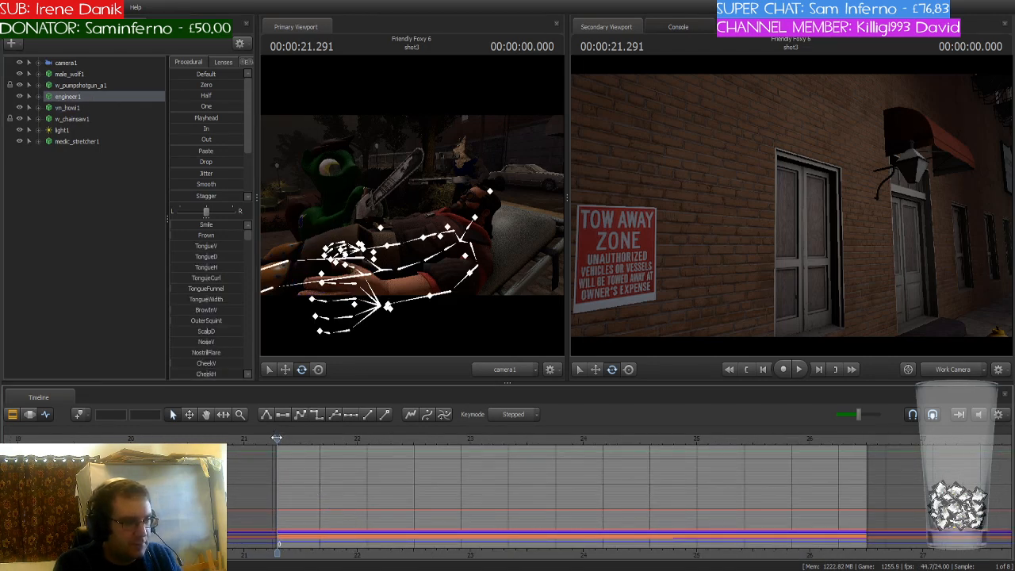
pyautogui.moveTo(276, 438)
pyautogui.mouseDown()
pyautogui.moveTo(296, 437)
pyautogui.moveTo(275, 438)
pyautogui.mouseUp()
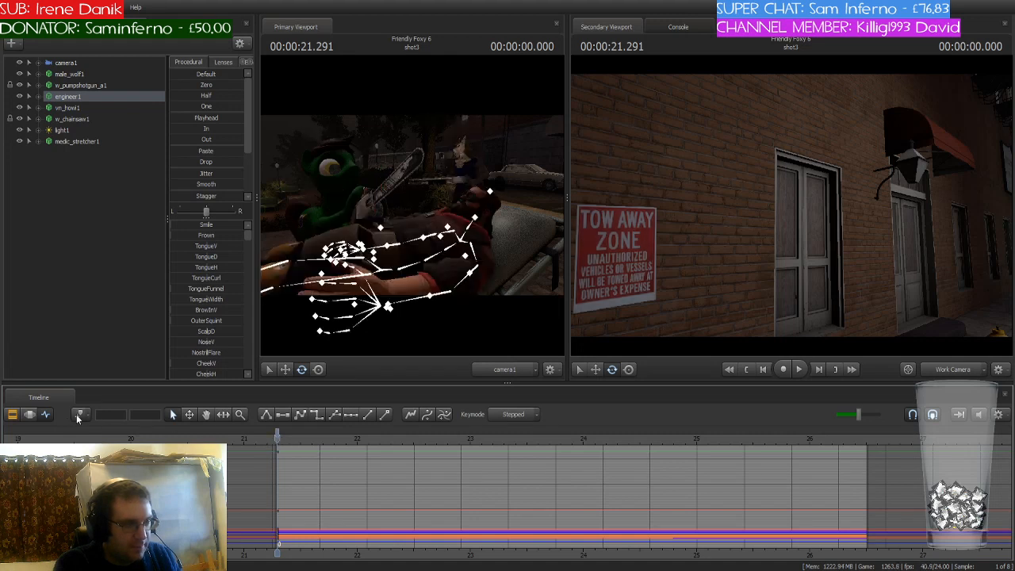
pyautogui.scroll(-1, 303, 454)
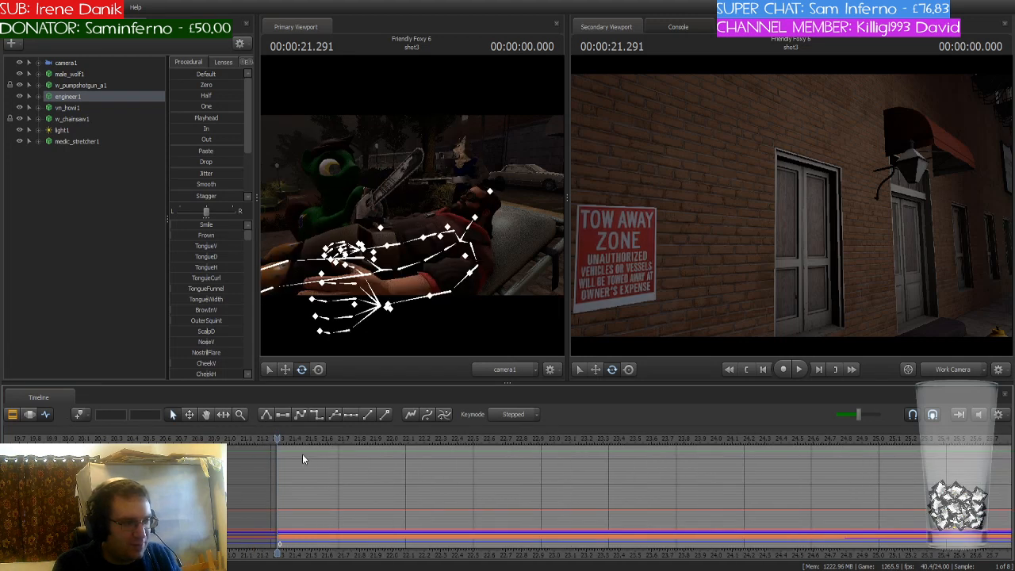
# Step frame by frame from the start of shot3 to 21.625 s to examine engineer1's arm movement
pyautogui.press('Right')
pyautogui.press('Right')
pyautogui.press('Right')
pyautogui.press('Right')
pyautogui.press('Right')
pyautogui.press('Right')
pyautogui.press('Right')
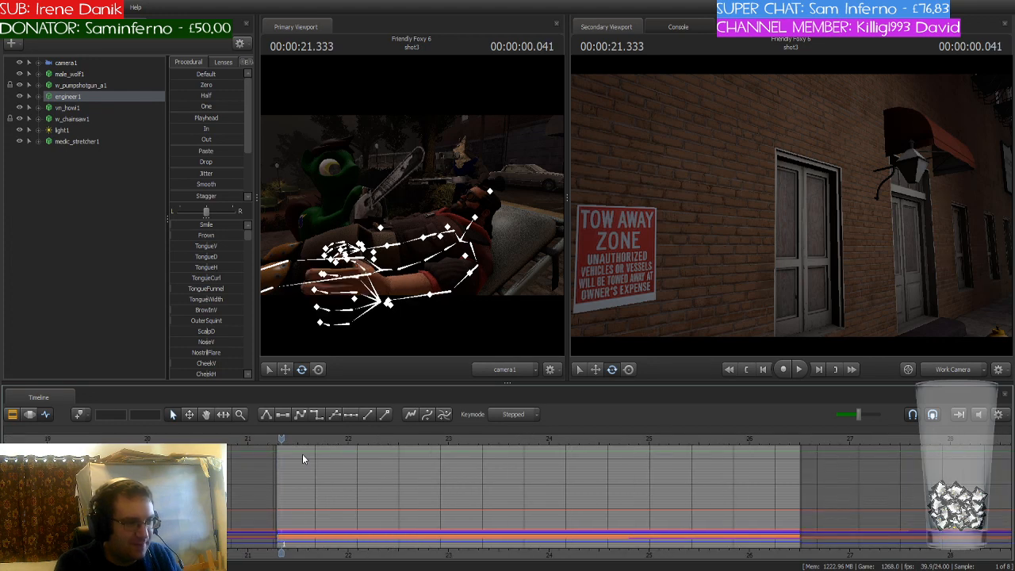
pyautogui.press('Right')
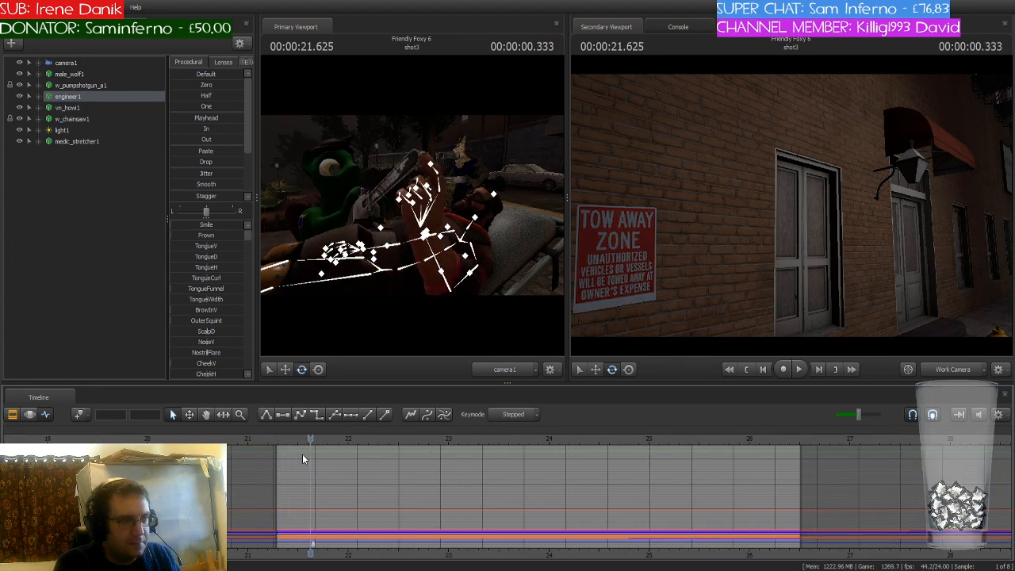
pyautogui.press('Right')
pyautogui.press('Left')
pyautogui.press('Left')
pyautogui.press('Right')
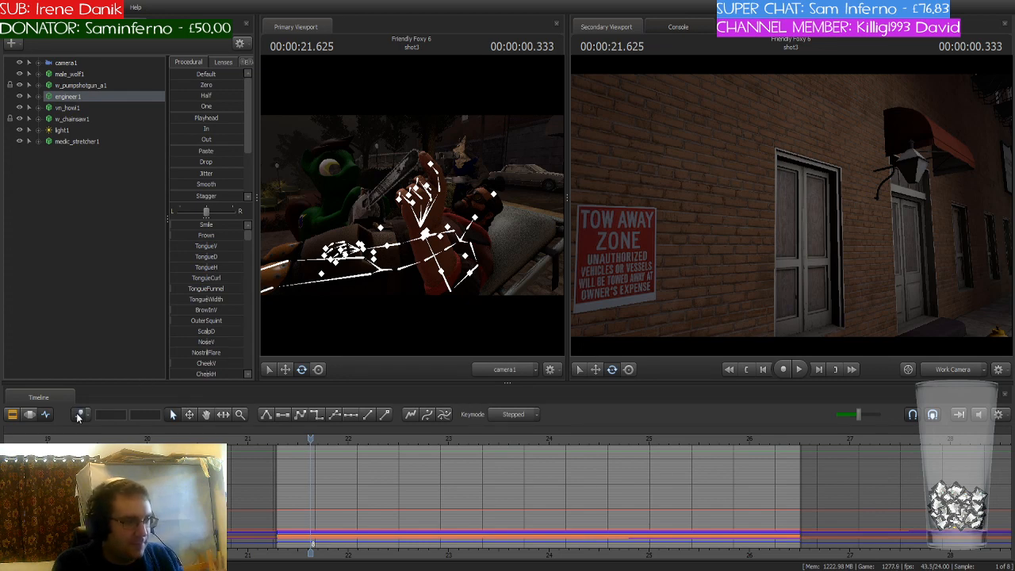
# Try a key on engineer1 at 21.625 s, compare it with shot3's first frame, and remove the key
pyautogui.scroll(4, 332, 470)
pyautogui.moveTo(310, 438); pyautogui.dragTo(258, 438)
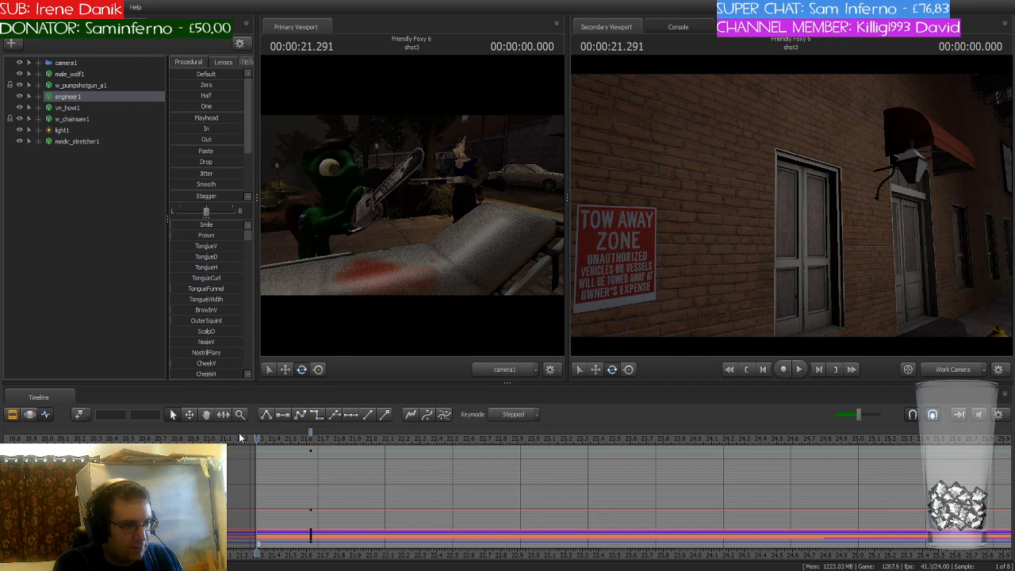
pyautogui.press('Down')
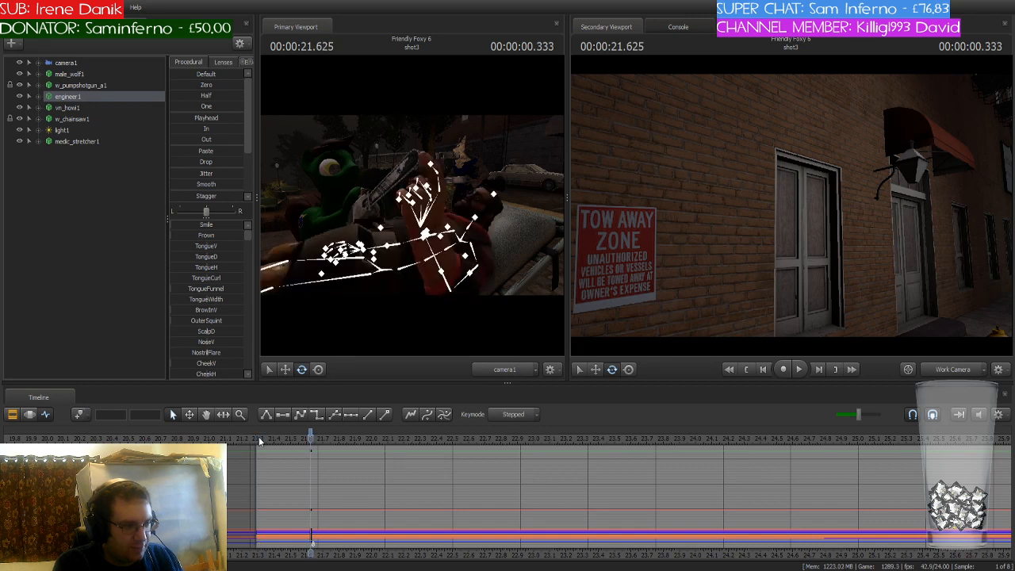
pyautogui.click(311, 435)
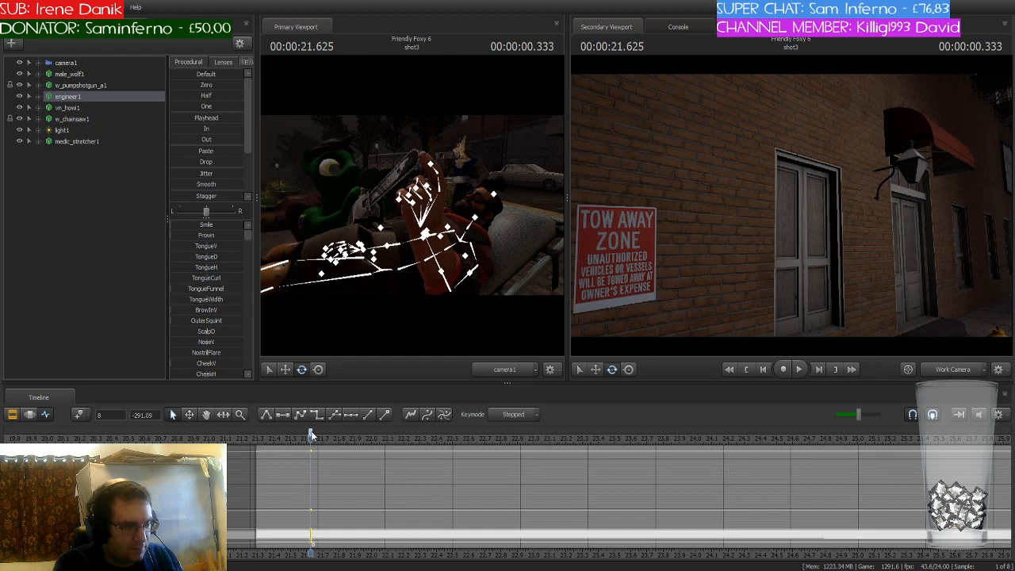
pyautogui.click(312, 450)
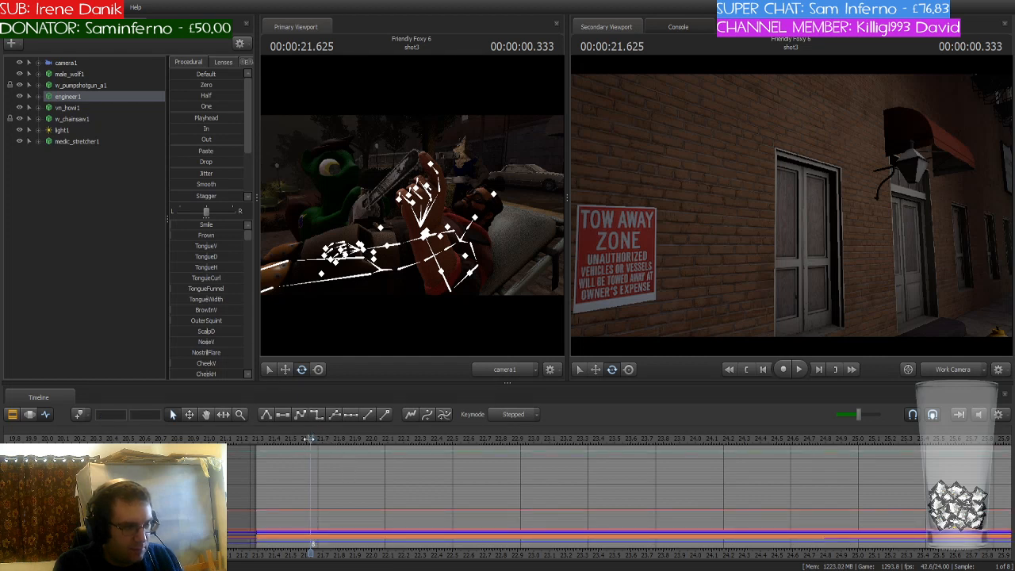
pyautogui.moveTo(311, 439); pyautogui.dragTo(259, 438)
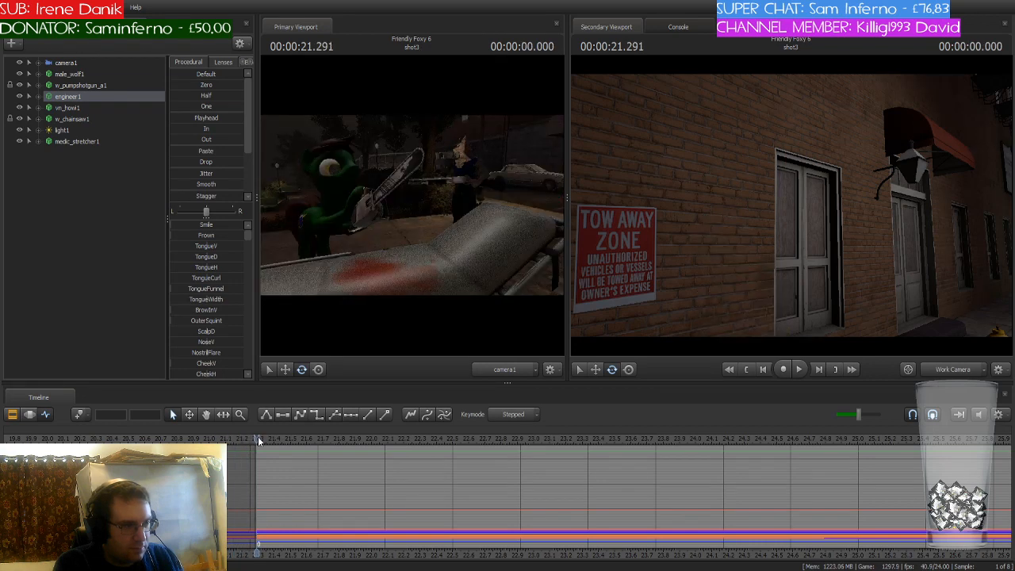
# Switch shot3 to motion editing and select rootTransform in engineer1's Body group
pyautogui.click(29, 415)
pyautogui.scroll(5, 295, 463)
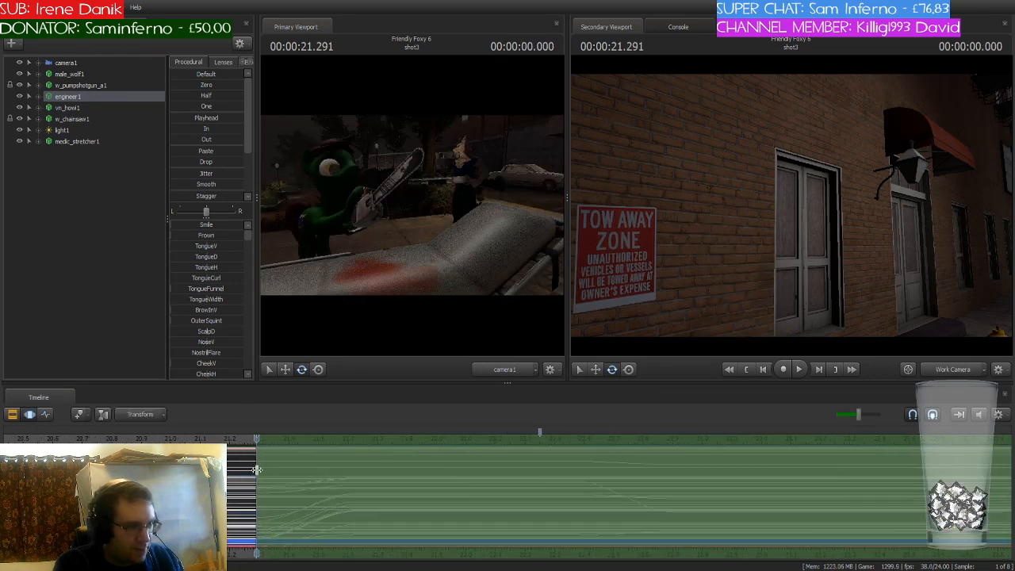
pyautogui.scroll(3, 296, 463)
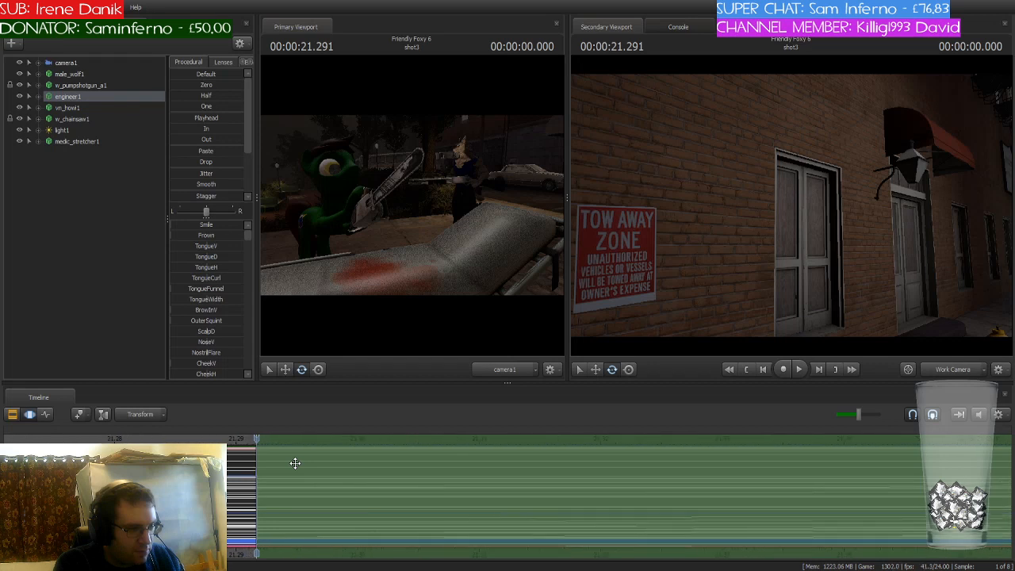
pyautogui.click(40, 96)
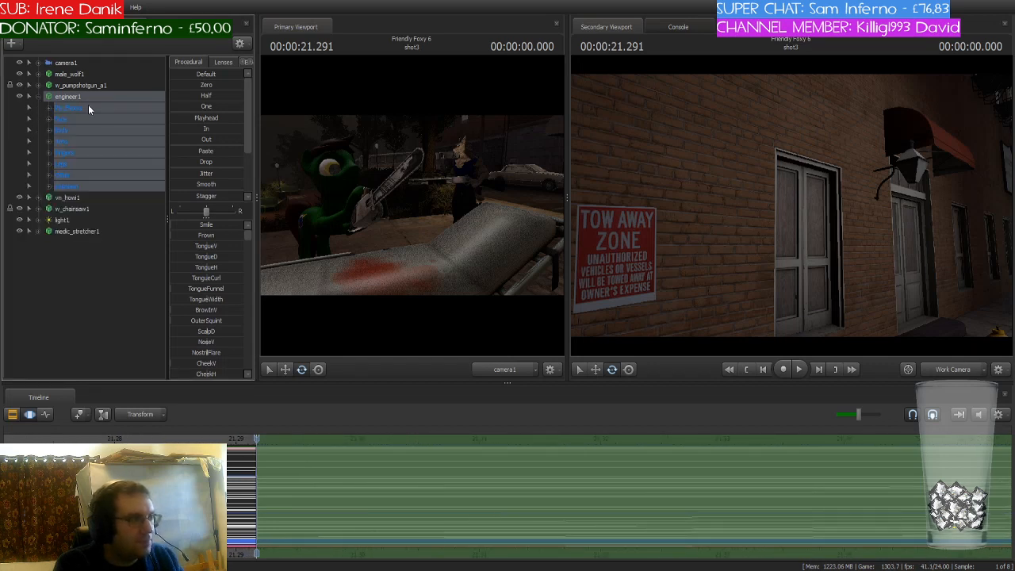
pyautogui.click(49, 129)
pyautogui.click(79, 141)
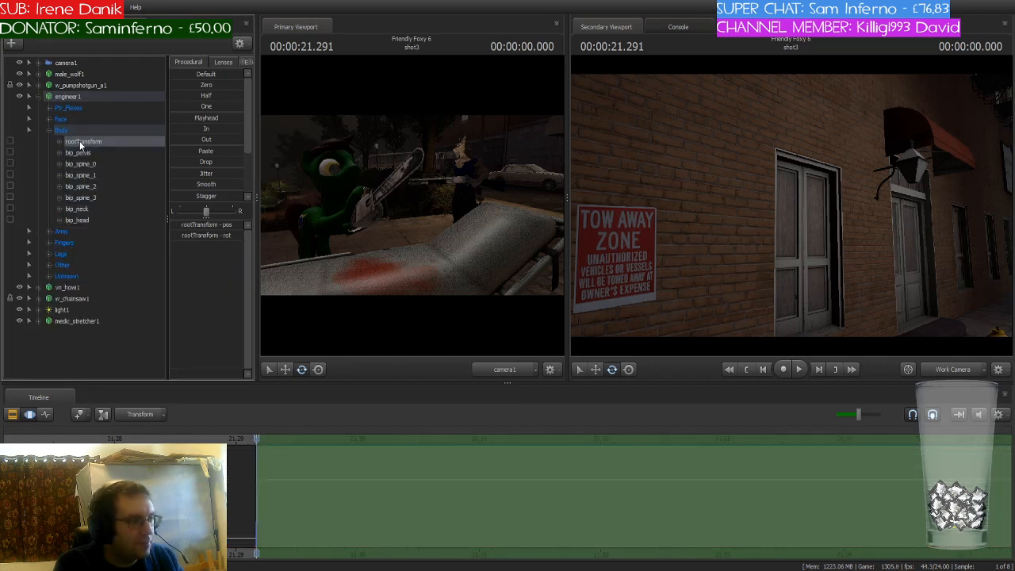
# Apply the Playhead preset from 21.333 s to engineer1's rootTransform across shot3, and return to the shot's first frame
pyautogui.scroll(2, 289, 499)
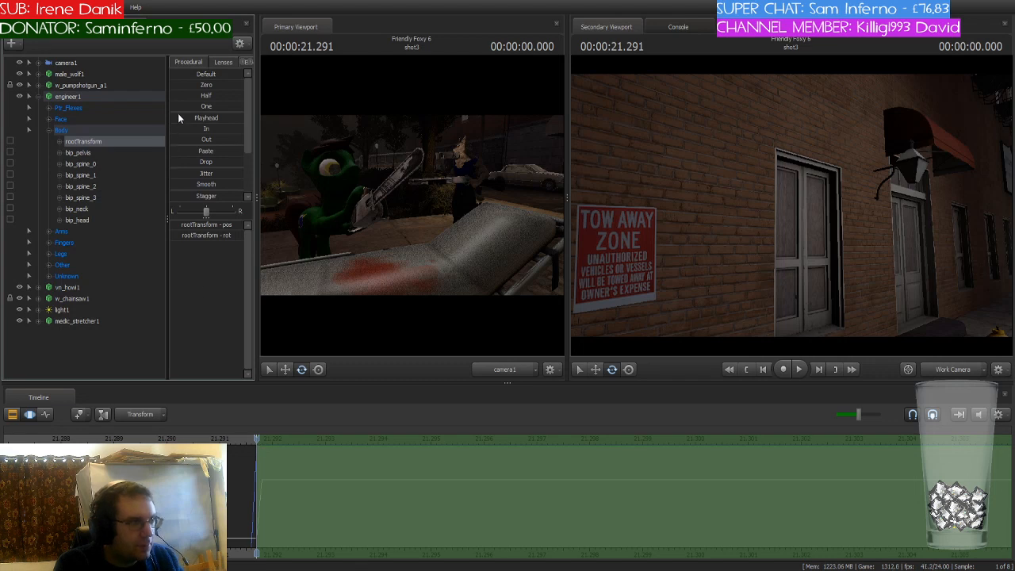
pyautogui.moveTo(188, 116)
pyautogui.mouseDown()
pyautogui.moveTo(240, 117)
pyautogui.moveTo(171, 116)
pyautogui.mouseUp()
pyautogui.click(306, 430)
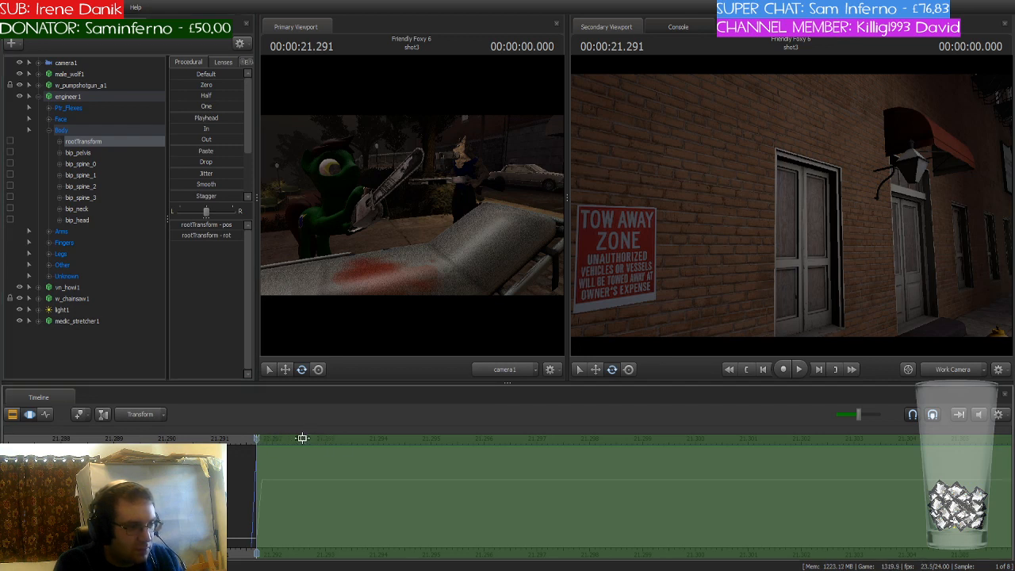
pyautogui.scroll(-10, 630, 438)
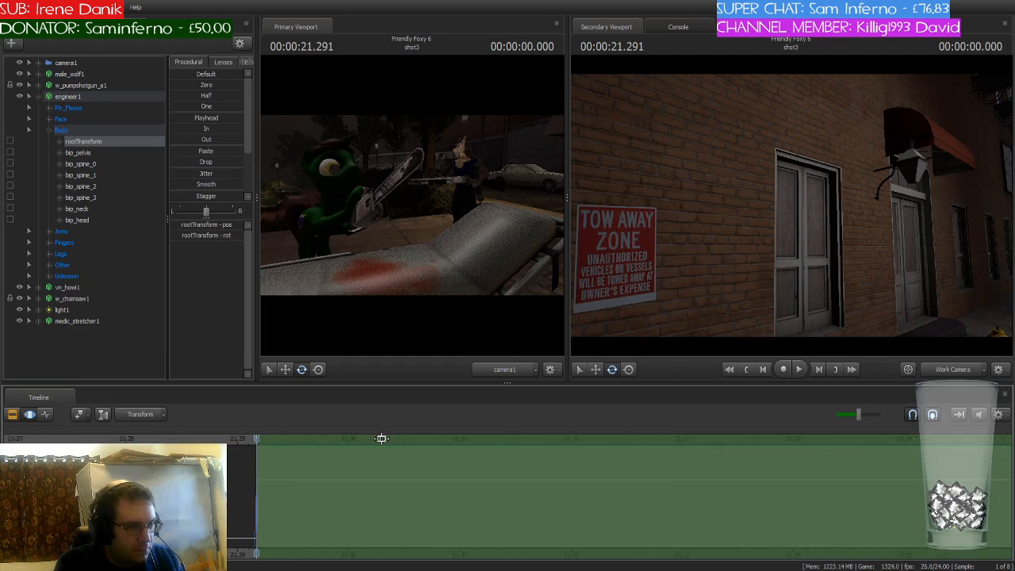
pyautogui.press('Right')
pyautogui.scroll(-10, 529, 444)
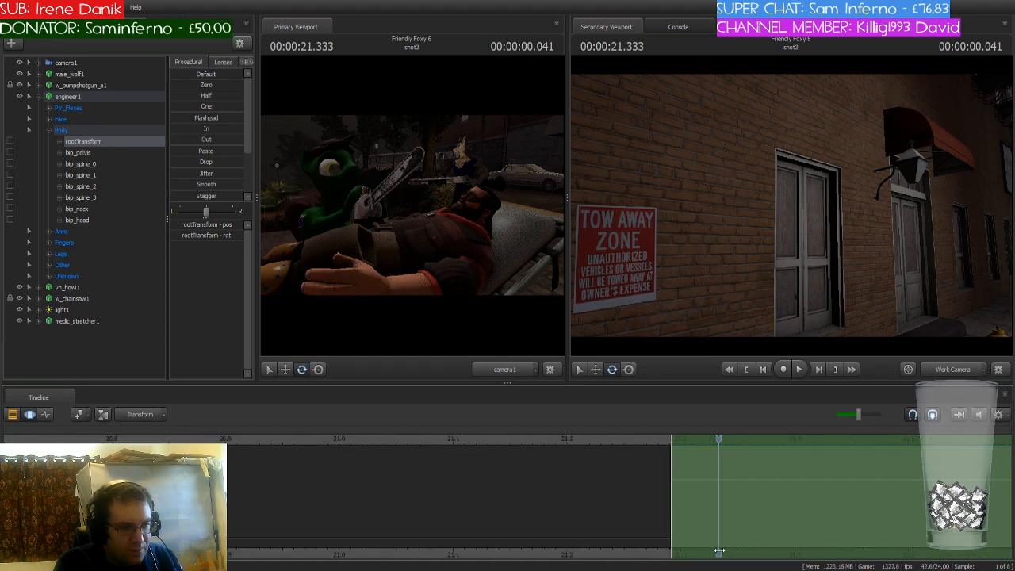
pyautogui.moveTo(720, 548); pyautogui.dragTo(358, 485, button='middle')
pyautogui.scroll(-3, 360, 476)
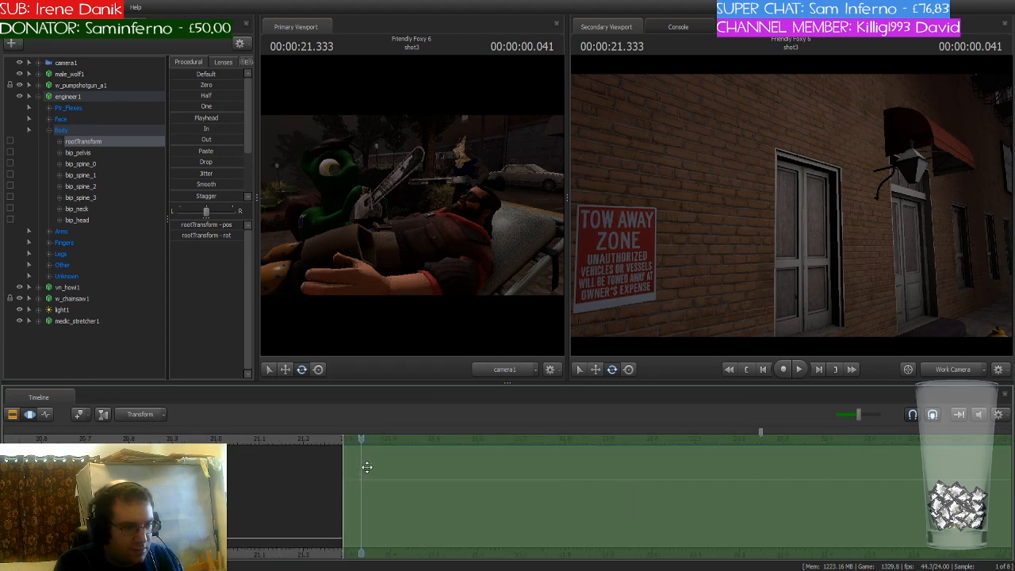
pyautogui.click(191, 118)
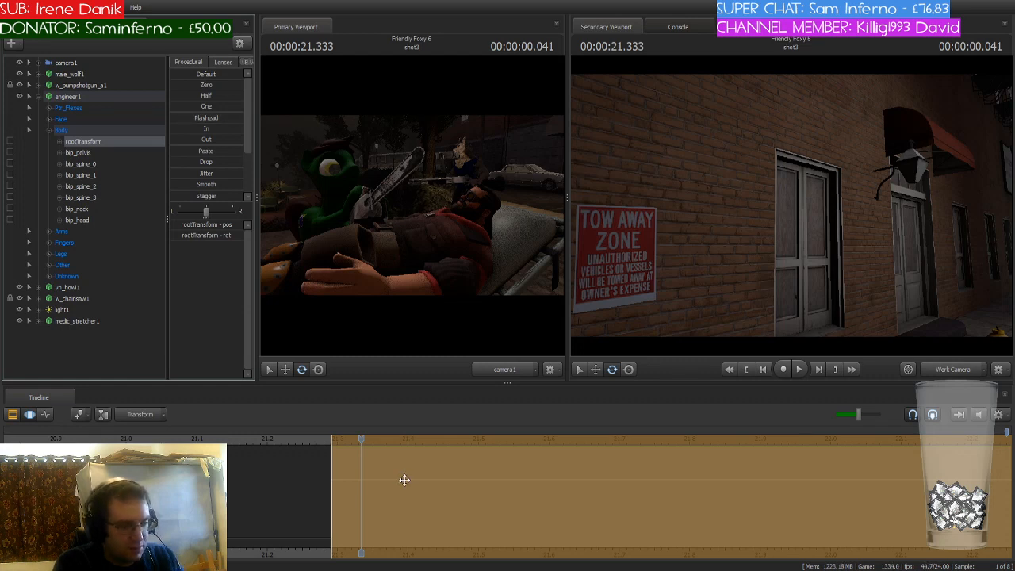
pyautogui.moveTo(363, 441); pyautogui.dragTo(333, 444)
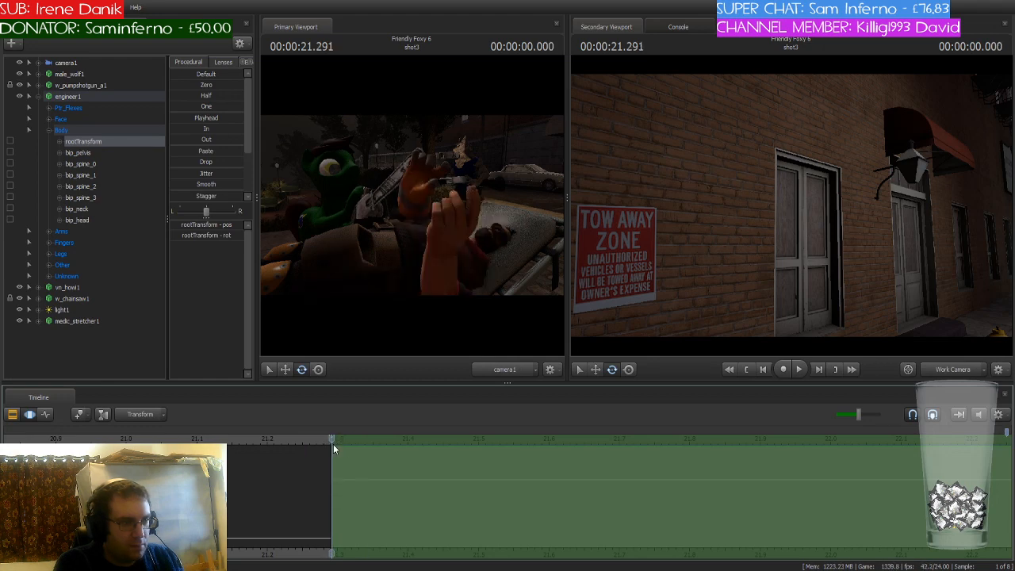
# Select all of engineer1, limit the time selection to 21.291–21.333 s, and hold its 21.333 s pose there with the Playhead preset
pyautogui.click(87, 96)
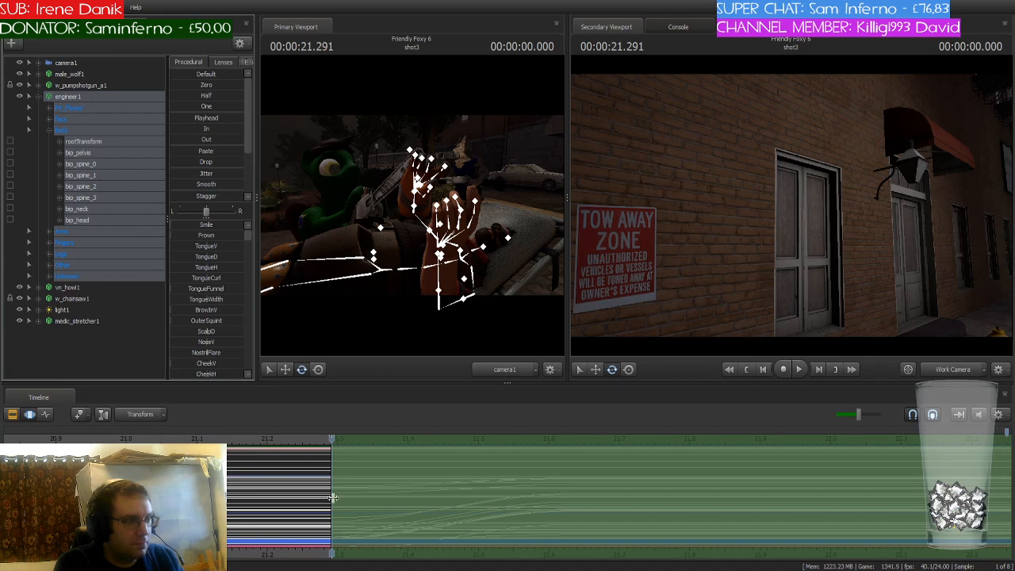
pyautogui.scroll(10, 333, 497)
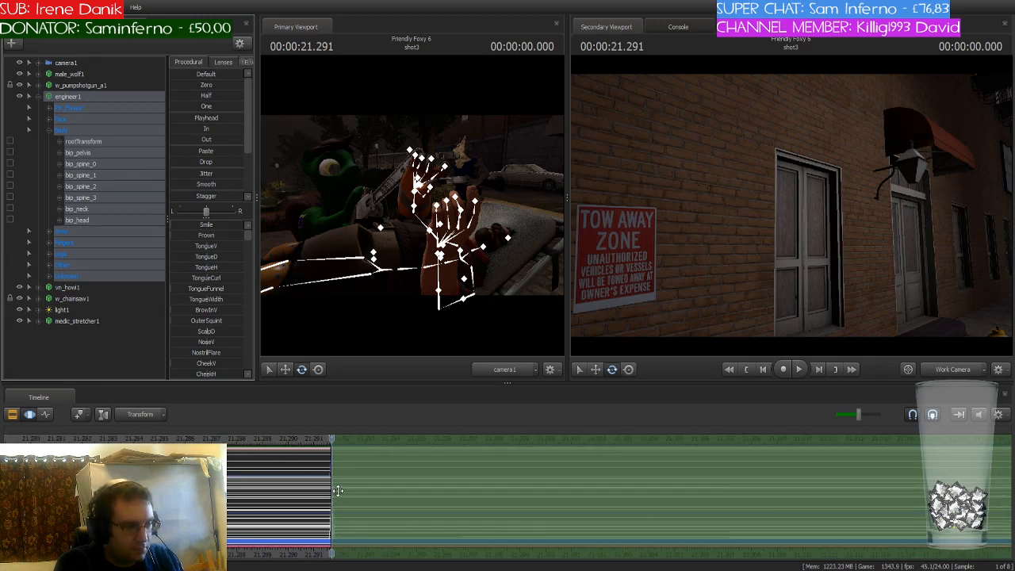
pyautogui.scroll(3, 340, 488)
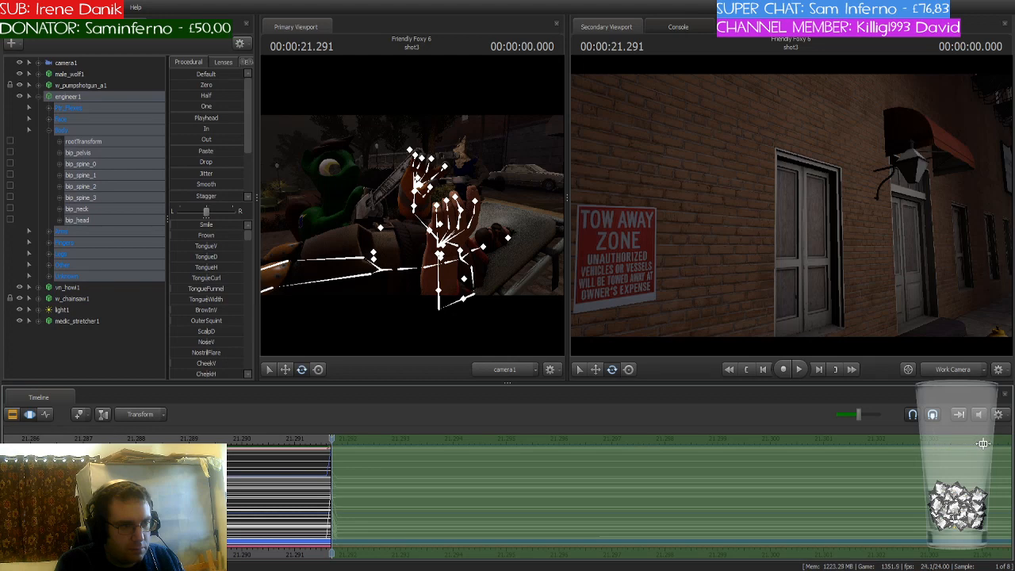
pyautogui.scroll(-3, 680, 494)
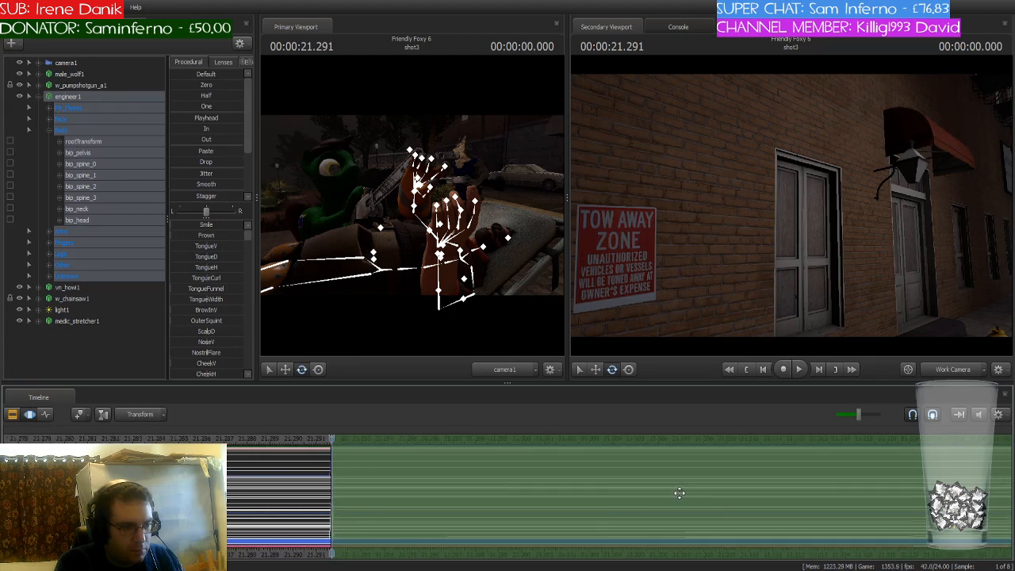
pyautogui.scroll(-5, 680, 494)
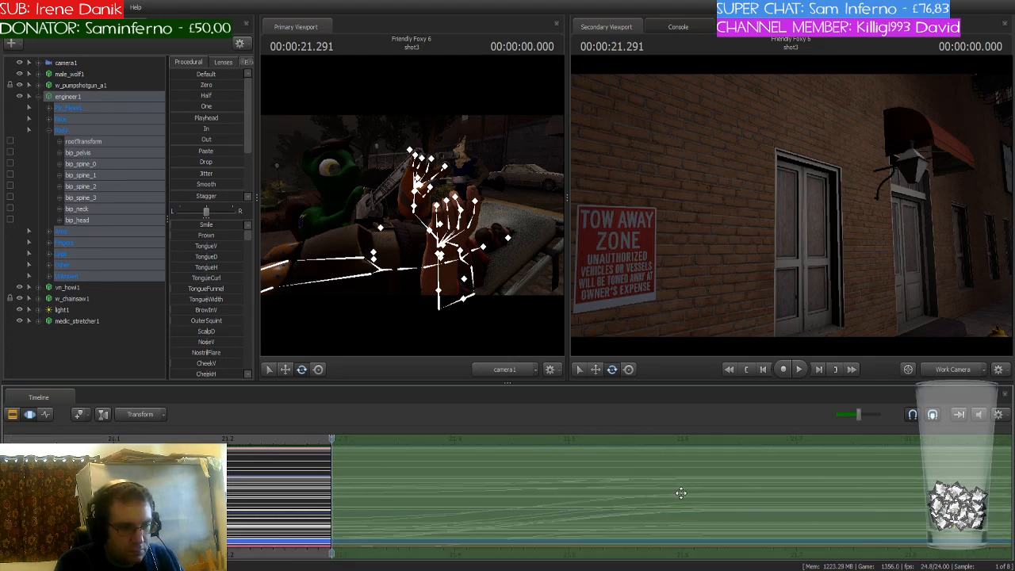
pyautogui.scroll(-5, 681, 493)
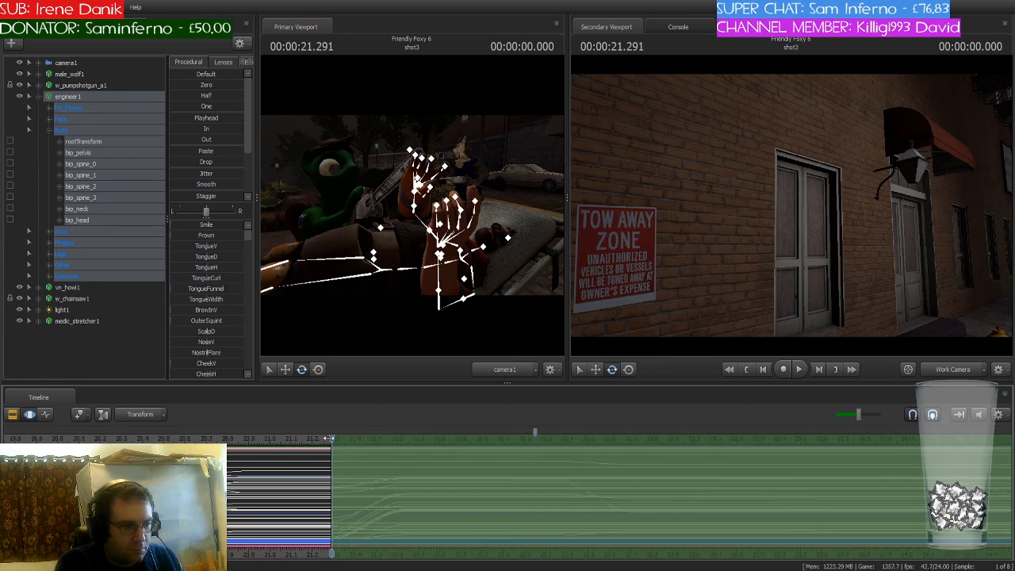
pyautogui.moveTo(330, 438)
pyautogui.mouseDown()
pyautogui.moveTo(349, 438)
pyautogui.moveTo(340, 438)
pyautogui.mouseUp()
pyautogui.scroll(5, 338, 438)
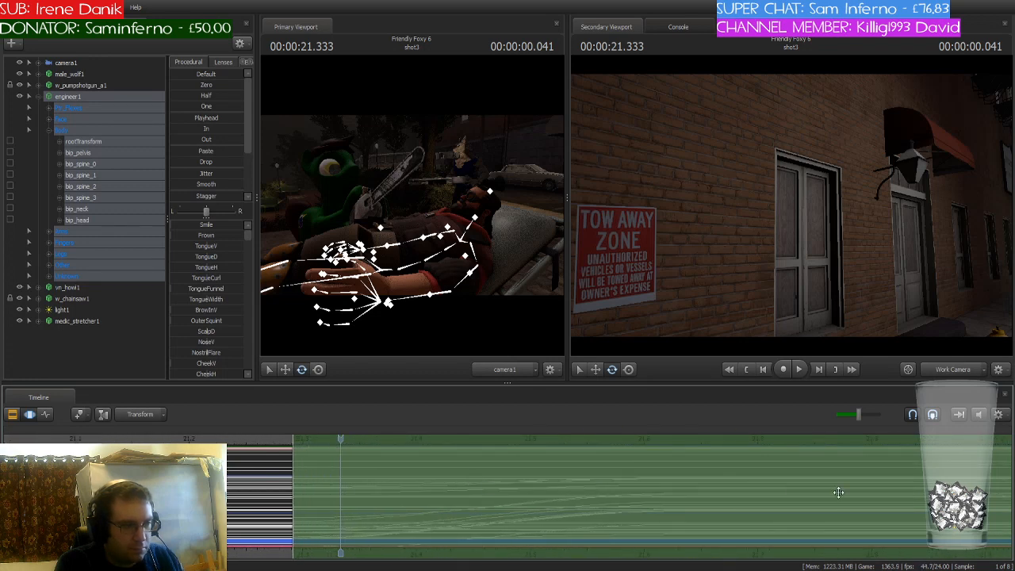
pyautogui.scroll(-5, 912, 493)
pyautogui.scroll(-3, 912, 493)
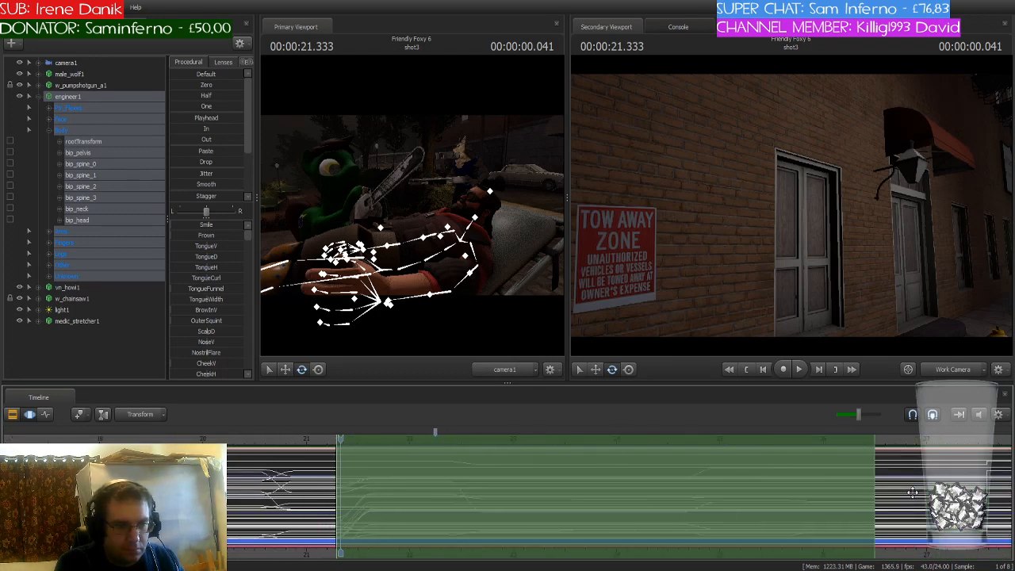
pyautogui.moveTo(877, 473); pyautogui.dragTo(341, 497)
pyautogui.scroll(10, 340, 496)
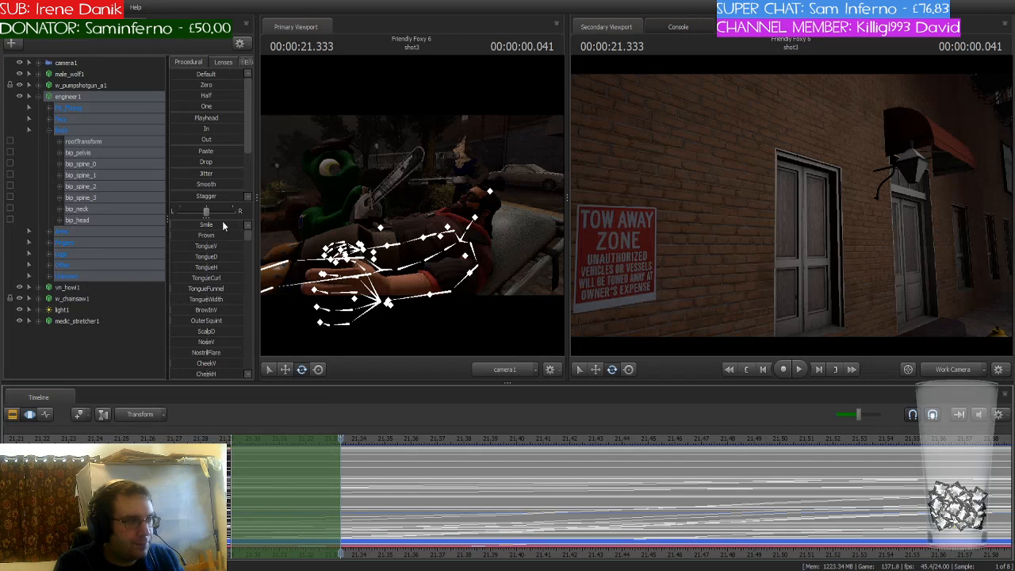
pyautogui.moveTo(192, 119); pyautogui.dragTo(243, 119)
# Play back the cut from shot2 into shot3 to review engineer1's opening pose on the stretcher
pyautogui.press('space')
pyautogui.press('space')
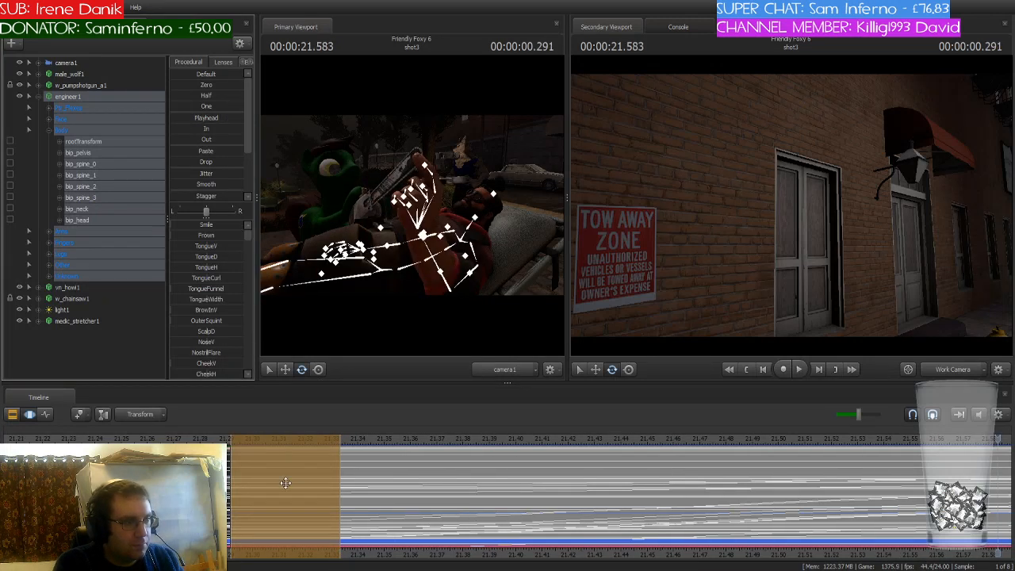
pyautogui.click(228, 457)
pyautogui.press('space')
pyautogui.press('space')
pyautogui.scroll(-2, 539, 479)
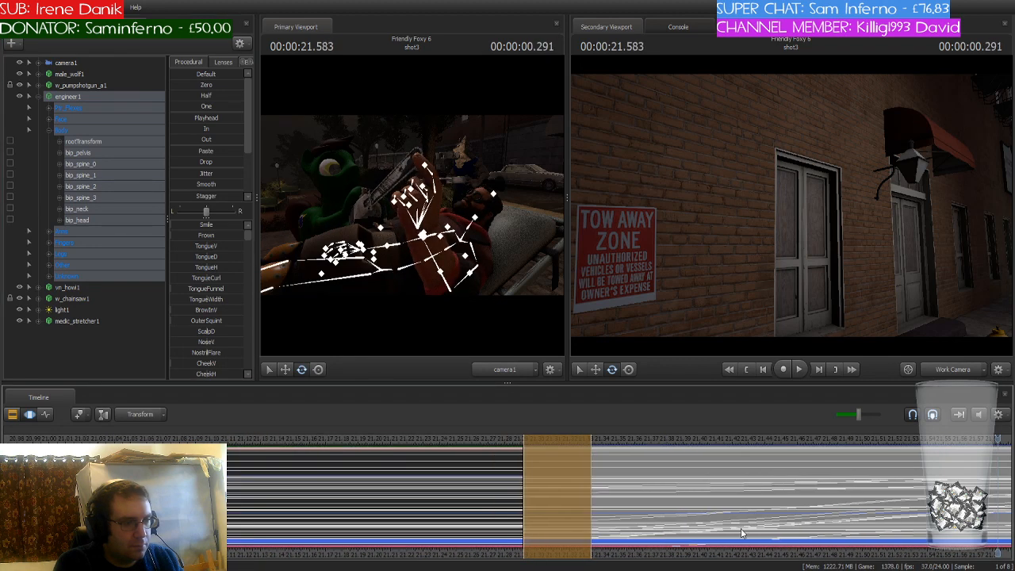
pyautogui.moveTo(823, 549); pyautogui.dragTo(476, 530, button='middle')
pyautogui.scroll(-5, 476, 530)
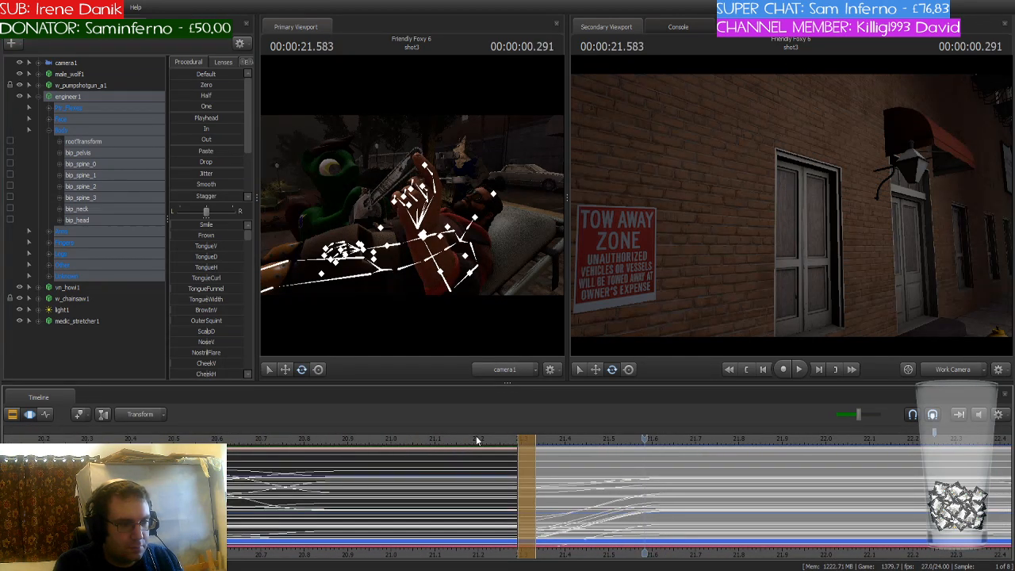
pyautogui.click(483, 436)
pyautogui.press('space')
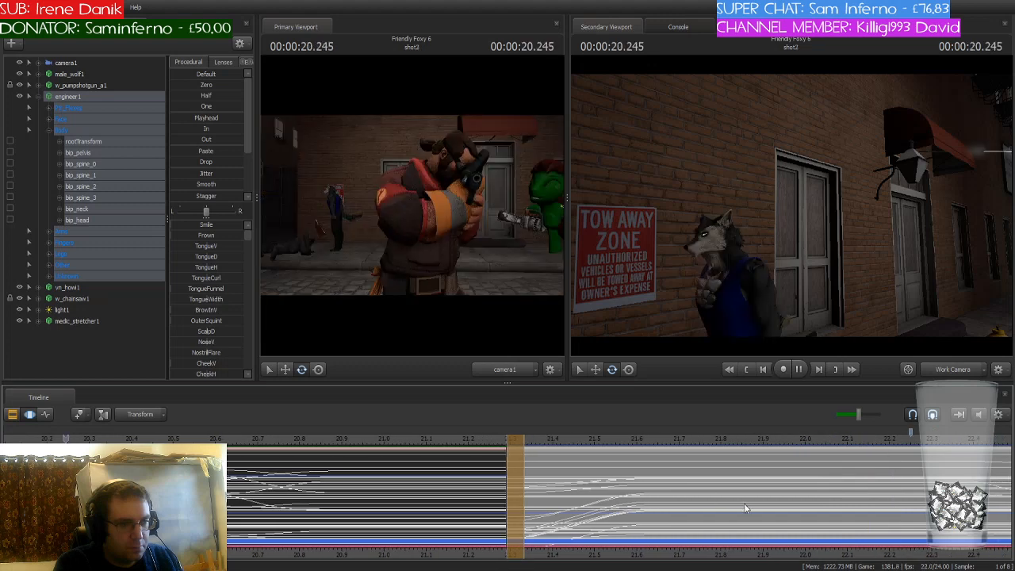
pyautogui.press('space')
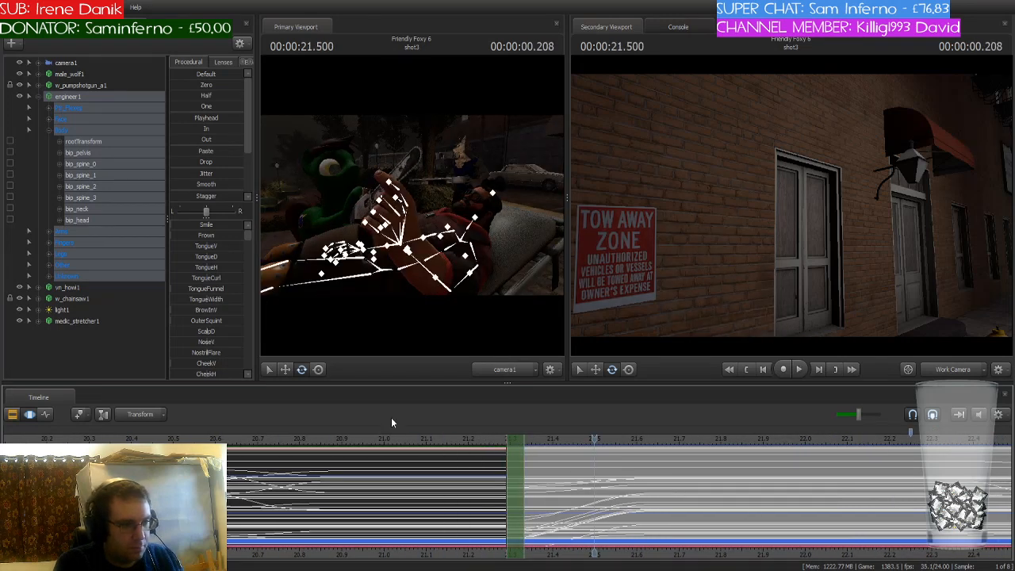
# Open engineer1's animation curves and key its pose at 21.333 s
pyautogui.click(46, 414)
pyautogui.scroll(3, 455, 476)
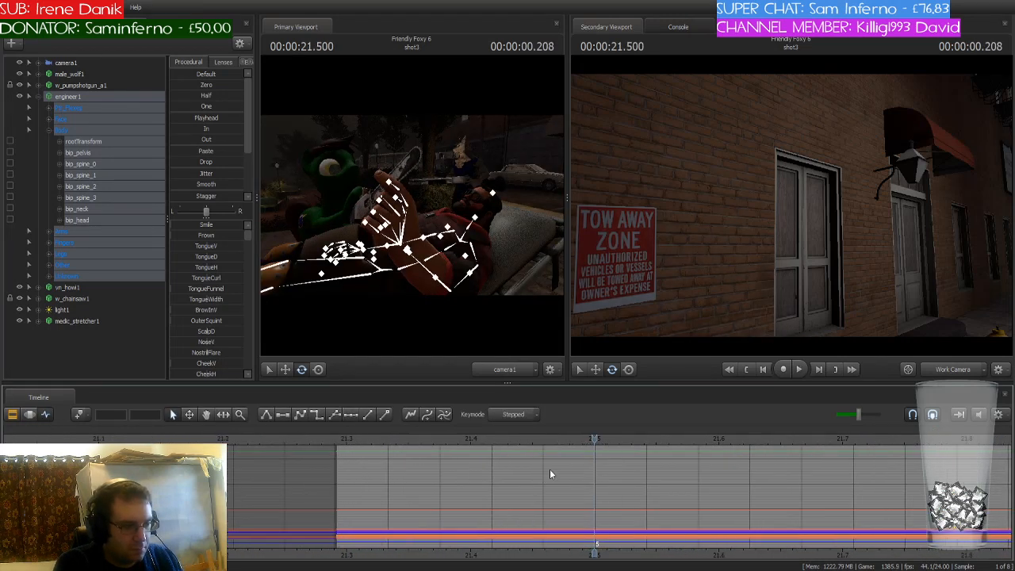
pyautogui.moveTo(596, 438); pyautogui.dragTo(375, 448)
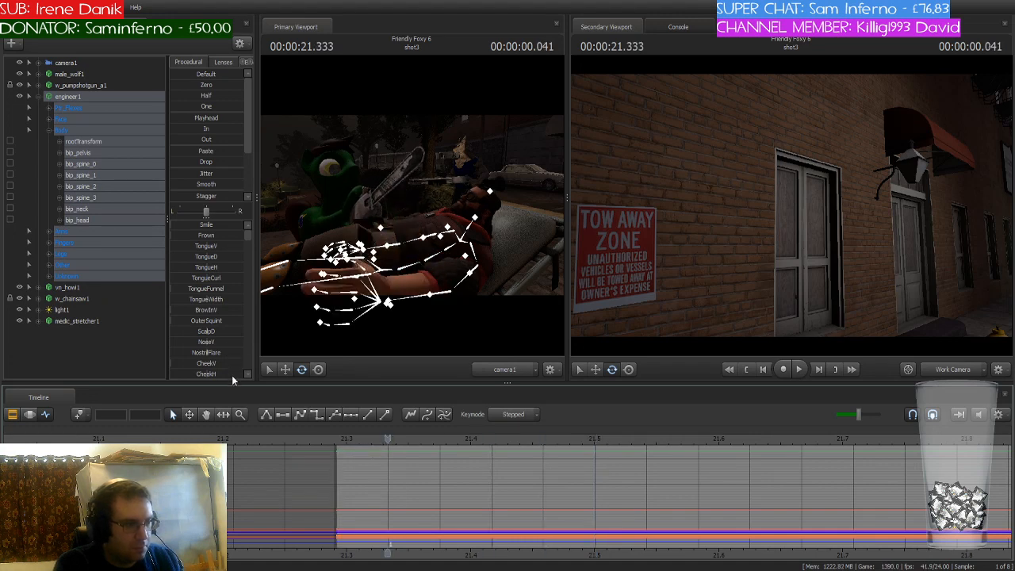
pyautogui.click(79, 415)
# Step through engineer1's arm movement from shot3's first frame to 21.625 s and key the pose at 21.625 s
pyautogui.moveTo(381, 438); pyautogui.dragTo(345, 440)
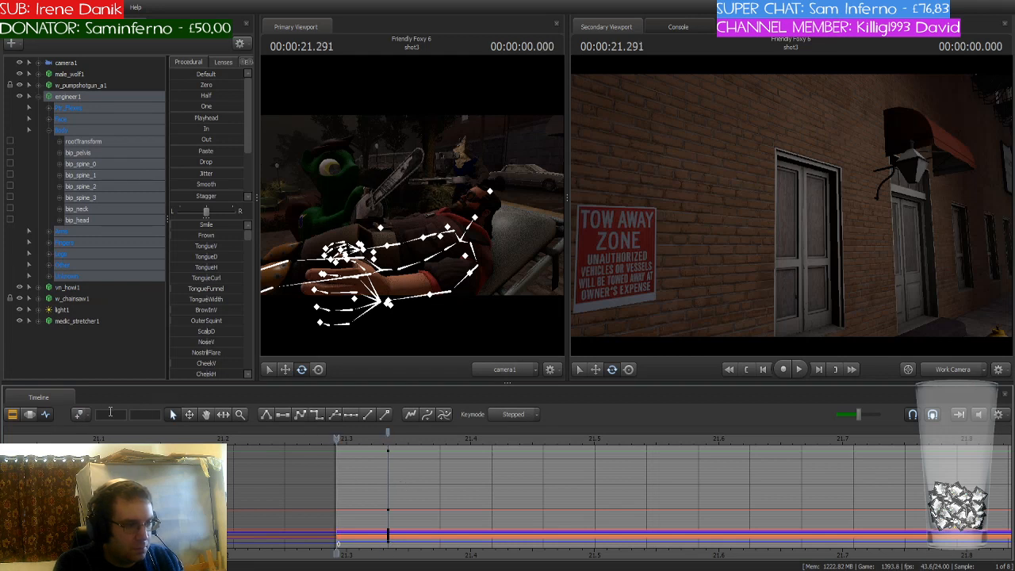
pyautogui.click(371, 438)
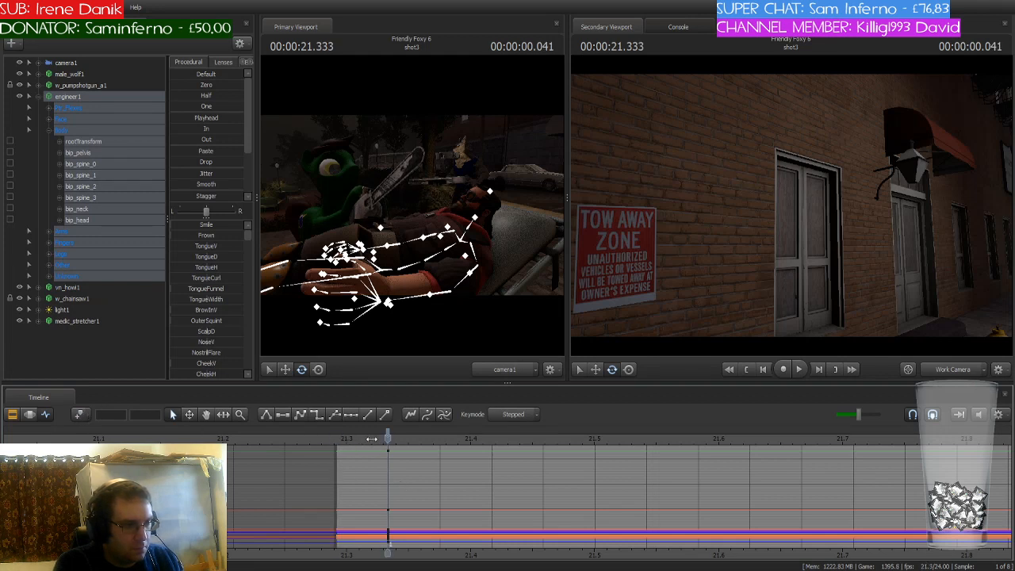
pyautogui.click(428, 438)
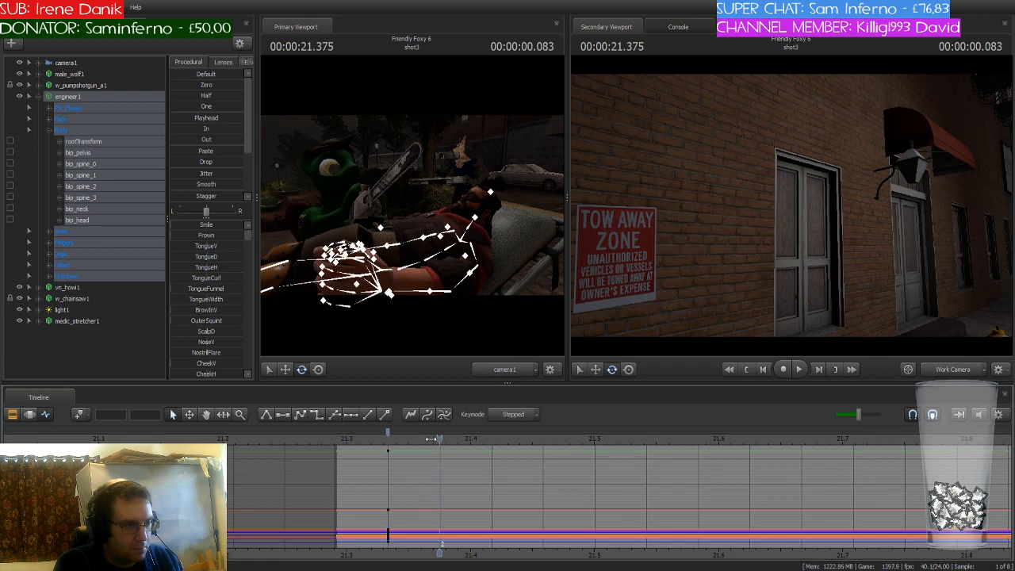
pyautogui.click(472, 439)
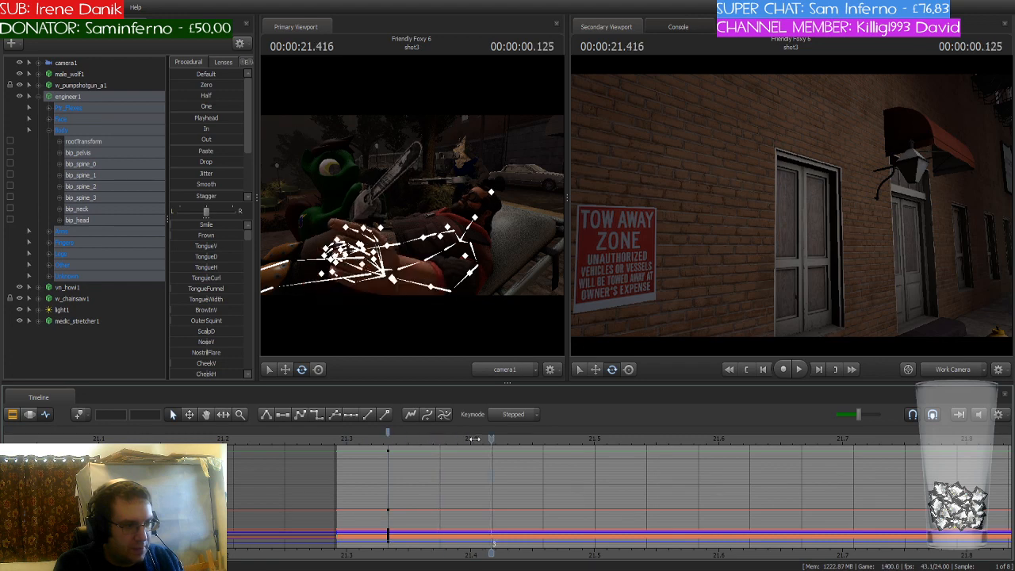
pyautogui.press('Right')
pyautogui.press('Right')
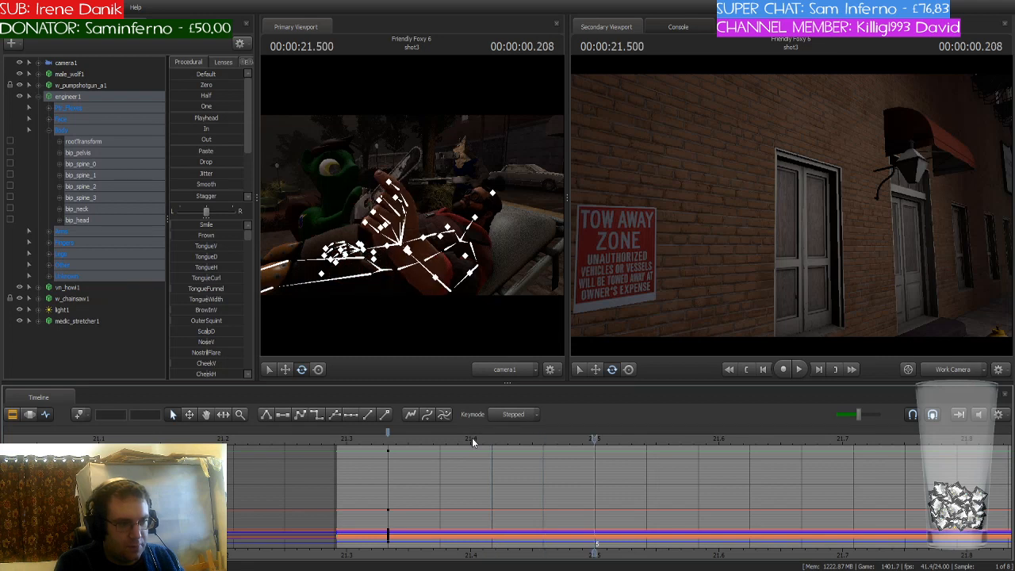
pyautogui.press('Right')
pyautogui.press('Right')
pyautogui.press('Right')
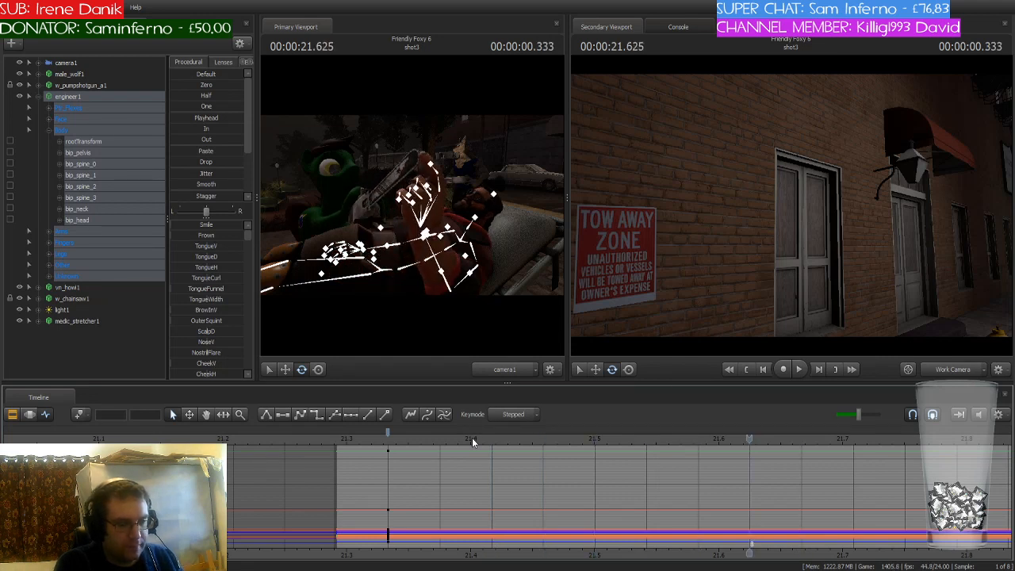
pyautogui.click(79, 415)
pyautogui.scroll(-2, 625, 517)
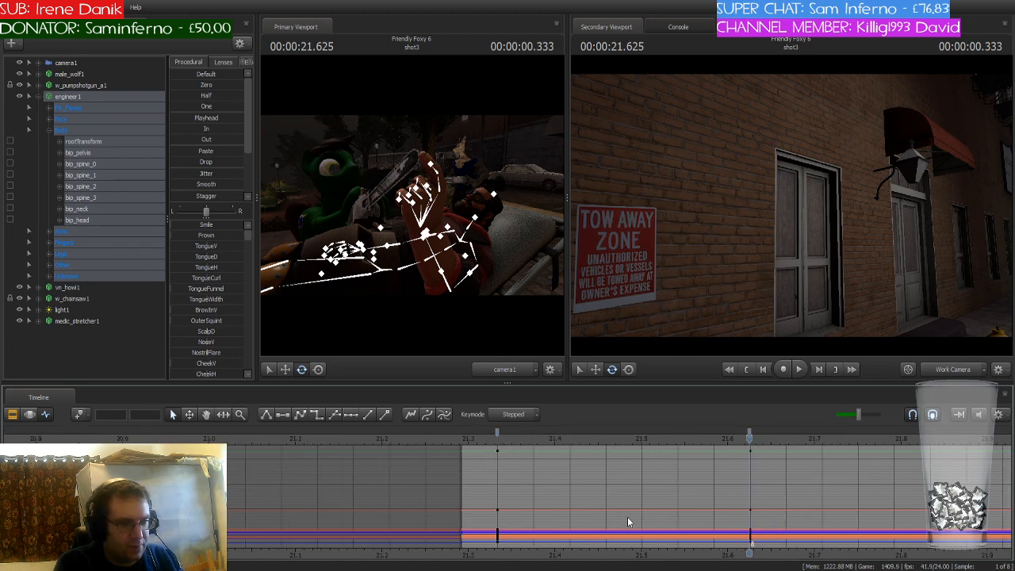
pyautogui.scroll(-1, 643, 508)
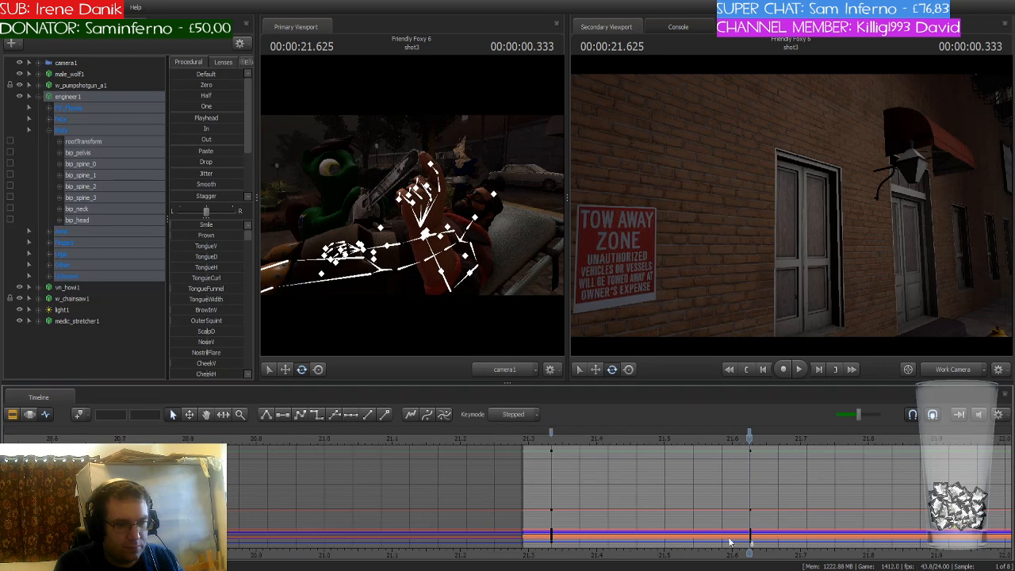
# Advance through engineer1's held arm pose in shot3 to 22.375 s and key the pose there
pyautogui.moveTo(750, 550); pyautogui.dragTo(567, 533, button='middle')
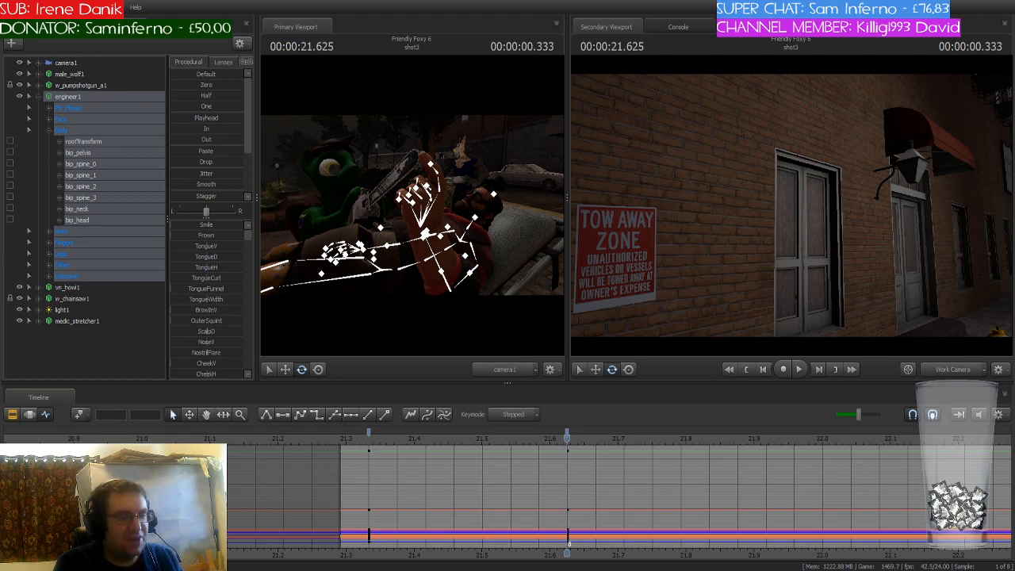
pyautogui.scroll(-6, 567, 492)
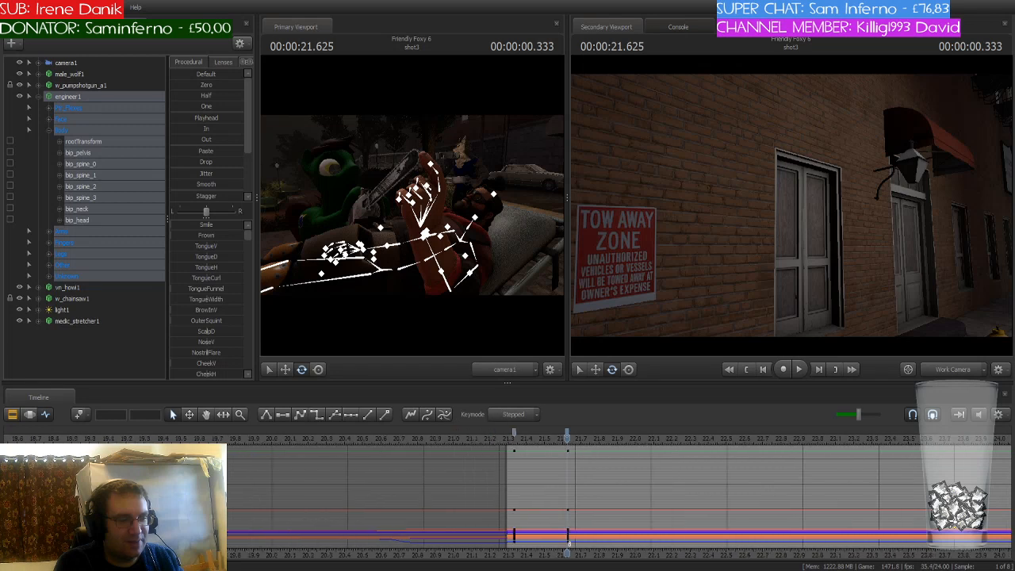
pyautogui.moveTo(578, 538); pyautogui.dragTo(411, 538, button='middle')
pyautogui.scroll(3, 411, 538)
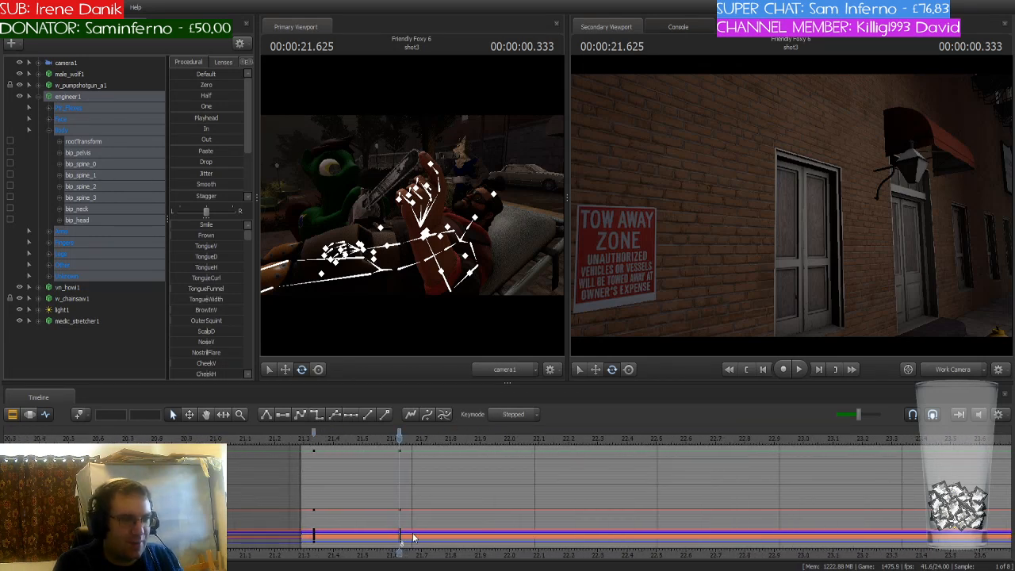
pyautogui.scroll(4, 433, 468)
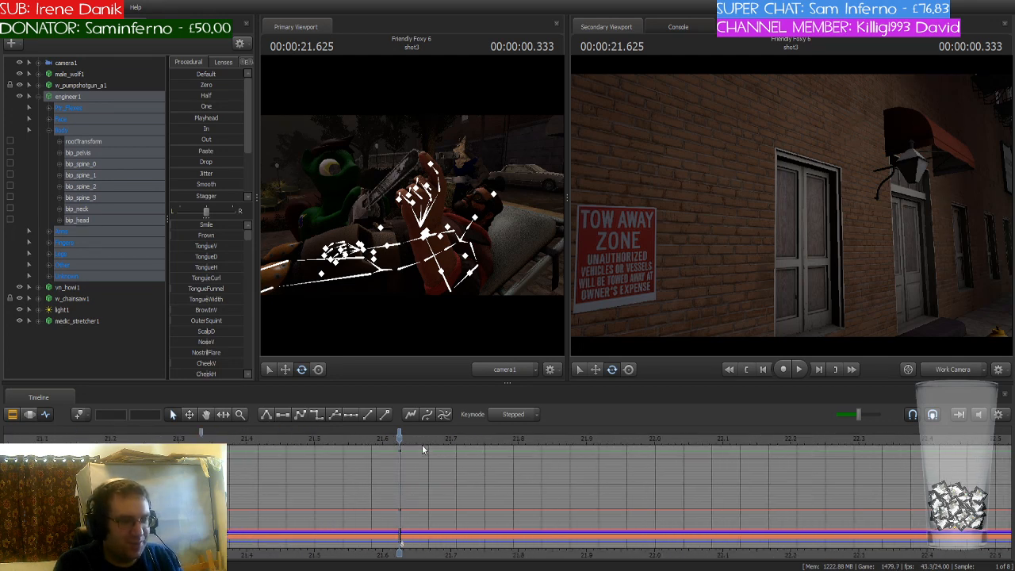
pyautogui.moveTo(399, 438); pyautogui.dragTo(847, 459)
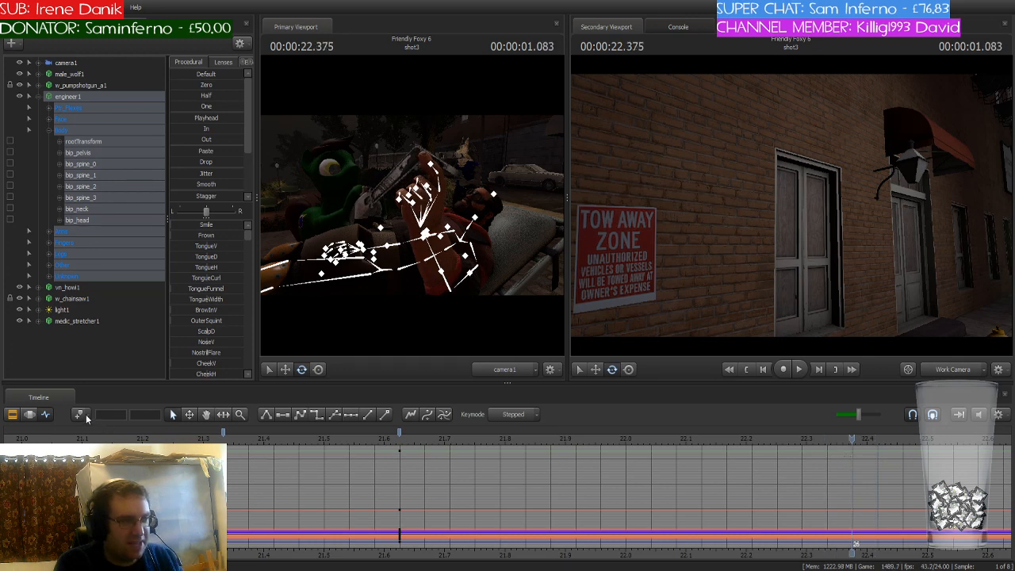
pyautogui.click(80, 414)
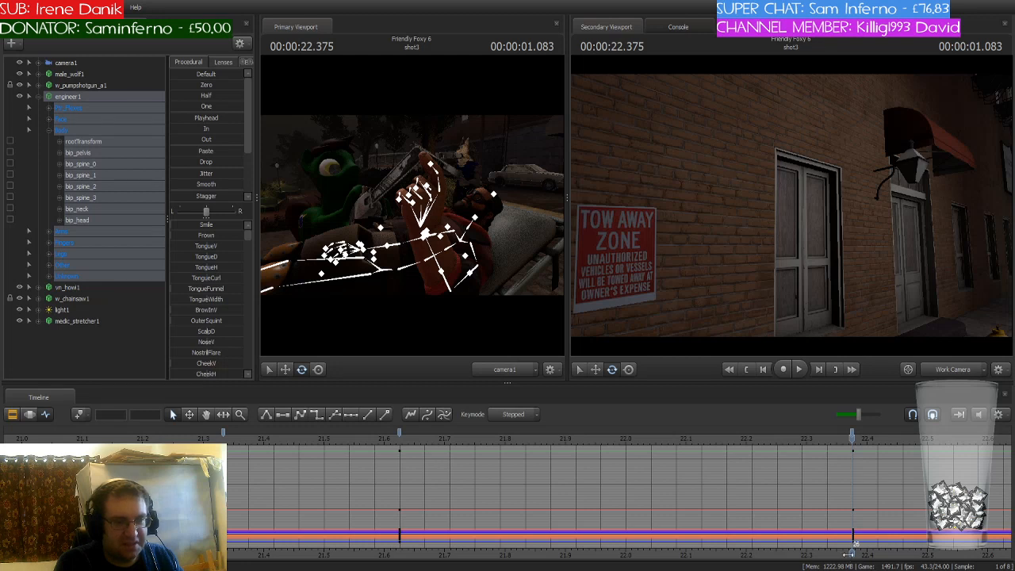
# Play engineer1's arm-lowering movement in shot3 and key its pose at 22.708 s and 23.291 s
pyautogui.moveTo(825, 534); pyautogui.dragTo(451, 525, button='middle')
pyautogui.scroll(-5, 499, 511)
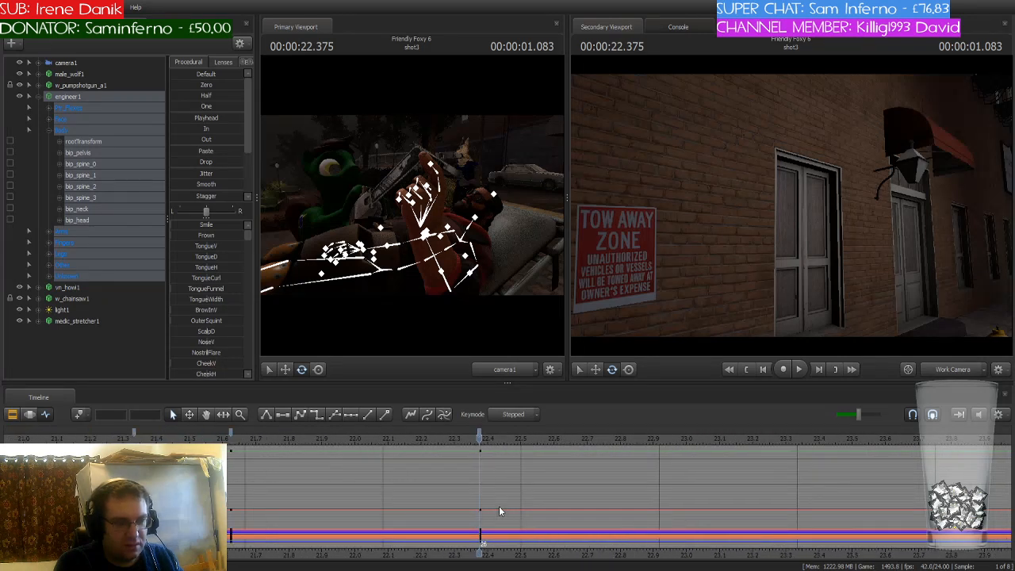
pyautogui.press('space')
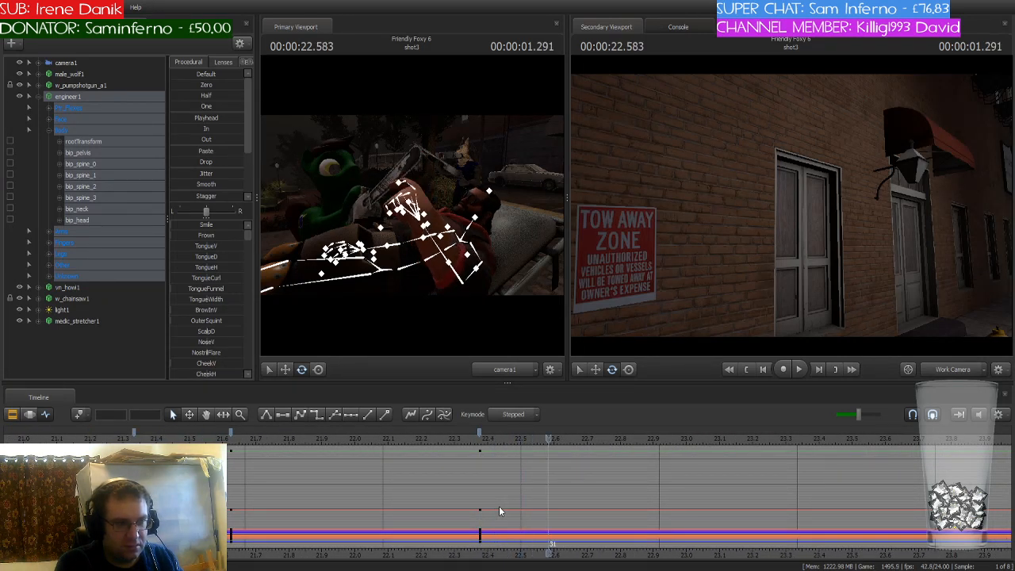
pyautogui.press('space')
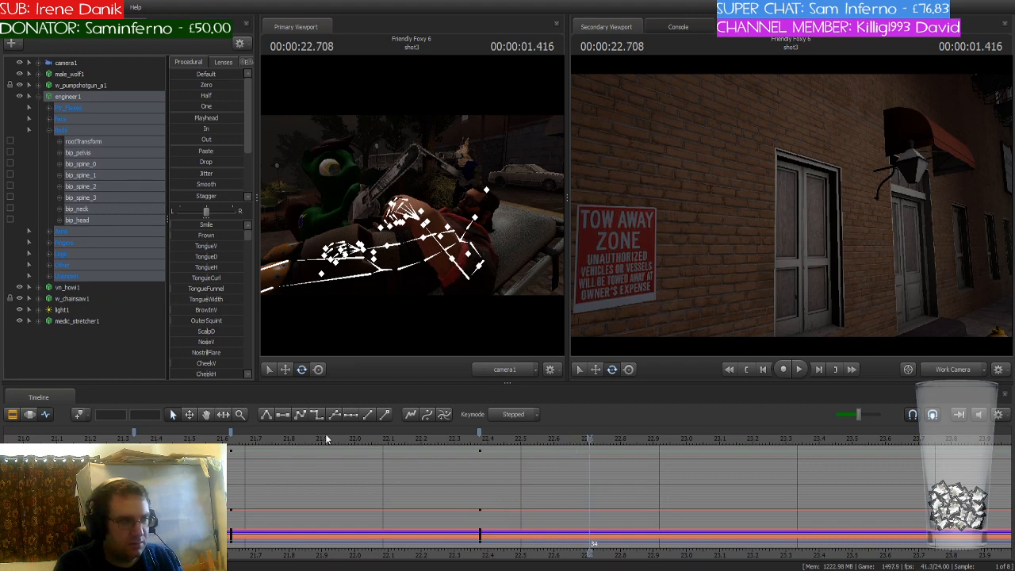
pyautogui.click(80, 415)
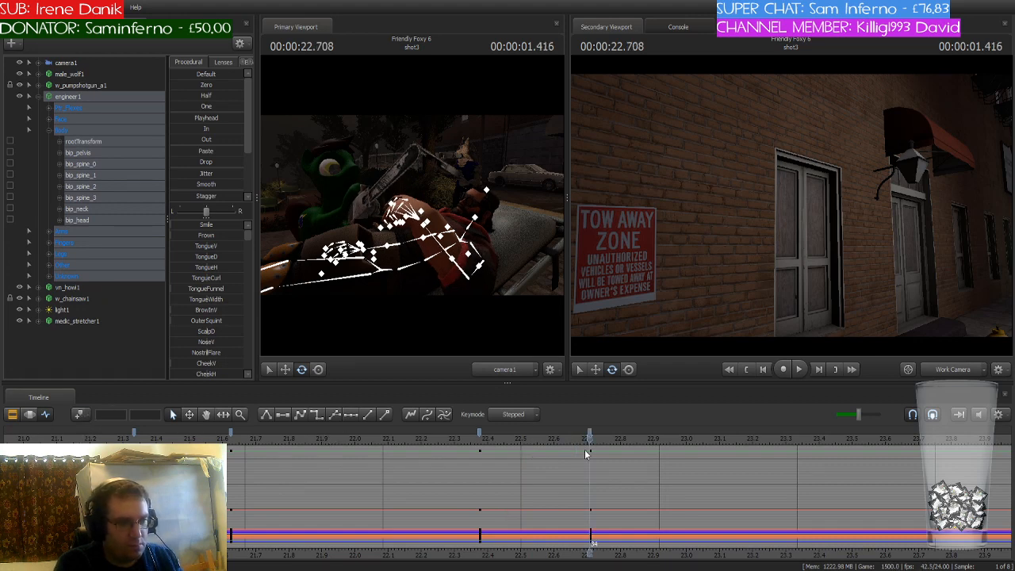
pyautogui.moveTo(590, 441); pyautogui.dragTo(783, 457)
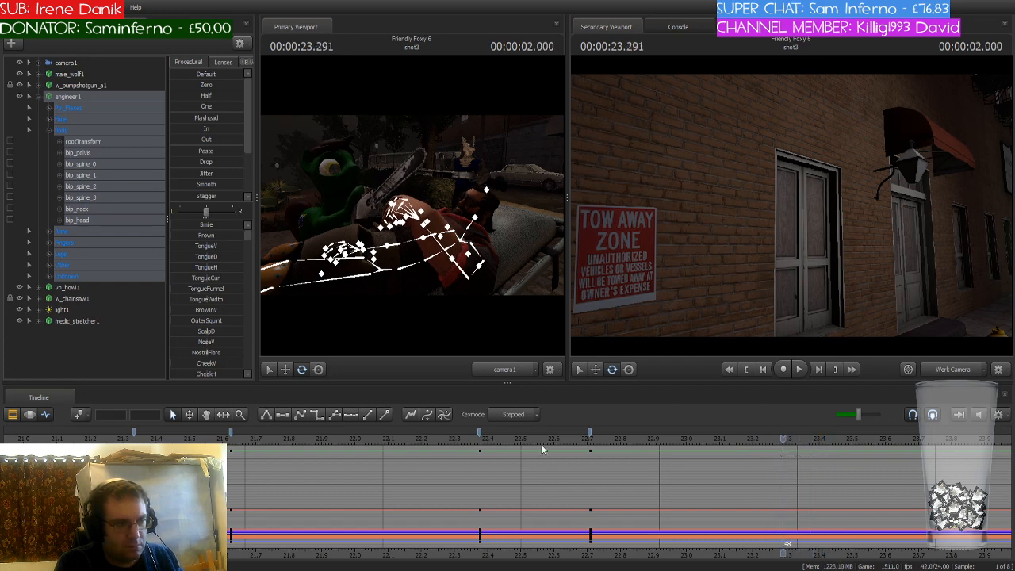
pyautogui.click(81, 416)
# Step through engineer1's animation from 23.291 s and key the pose at 23.625 s
pyautogui.moveTo(758, 553); pyautogui.dragTo(445, 507)
pyautogui.press('Right')
pyautogui.press('Right')
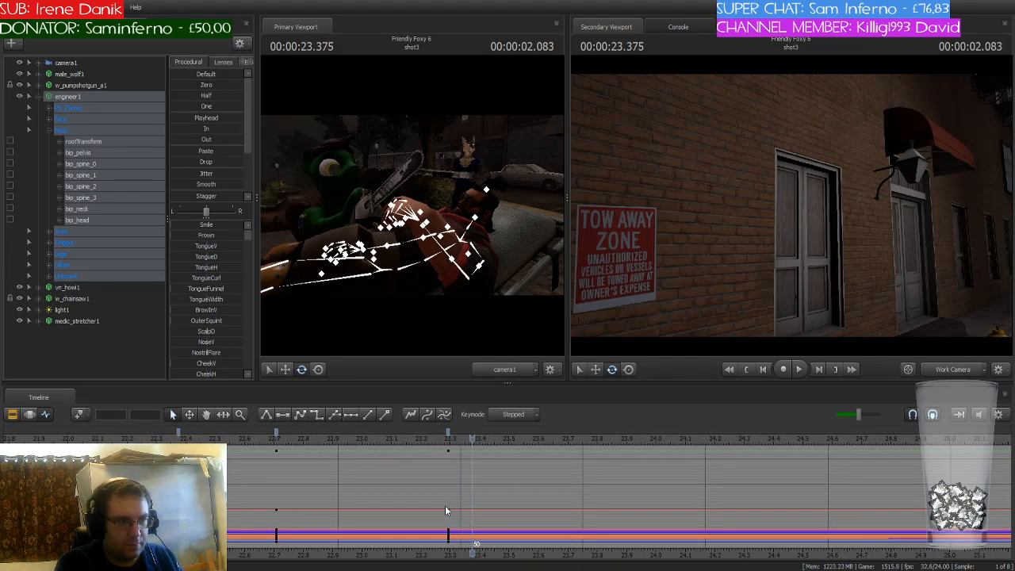
pyautogui.press('Right')
pyautogui.press('Right')
pyautogui.press('Right')
pyautogui.press('Right')
pyautogui.press('Right')
pyautogui.press('Right')
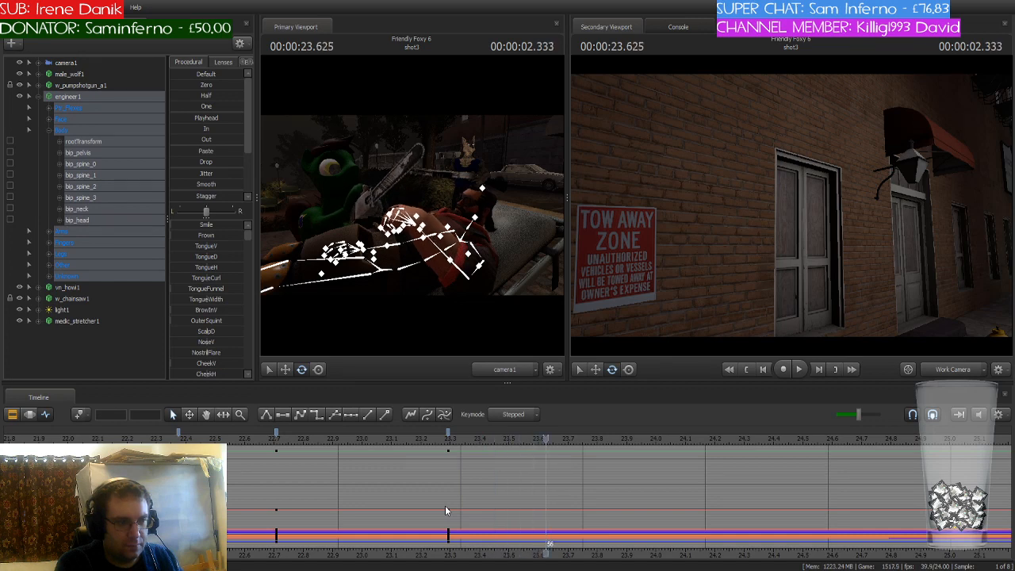
pyautogui.click(80, 417)
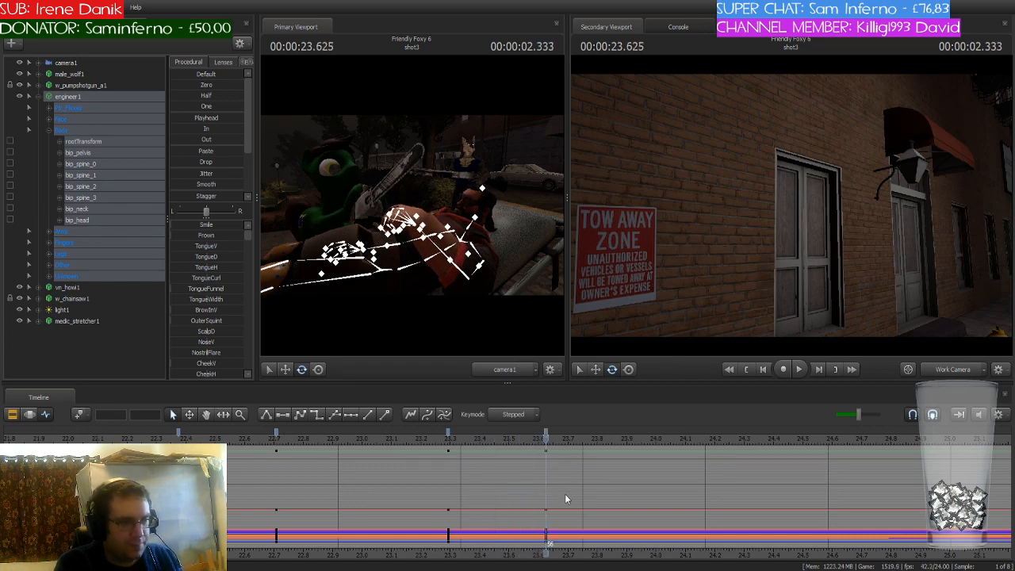
# Step forward to find where engineer1's arm starts moving again and key the pose at 24.625 s
pyautogui.press('Right')
pyautogui.press('Right')
pyautogui.press('Right')
pyautogui.press('Right')
pyautogui.press('Right')
pyautogui.press('Right')
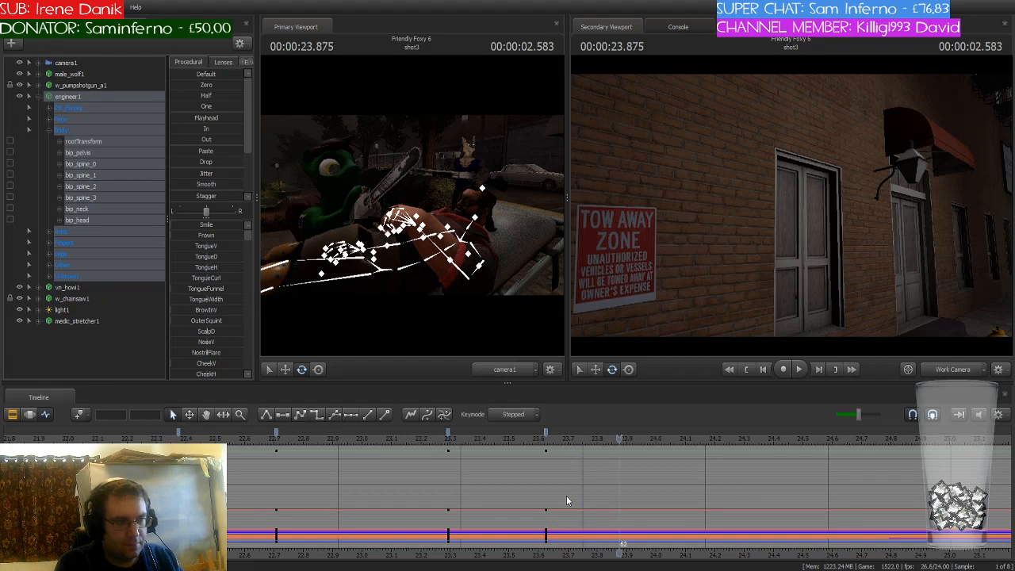
pyautogui.press('Right')
pyautogui.press('Right')
pyautogui.press('Right')
pyautogui.press('Right')
pyautogui.press('Right')
pyautogui.press('Right')
pyautogui.press('Right')
pyautogui.press('Right')
pyautogui.press('Right')
pyautogui.press('Right')
pyautogui.press('Right')
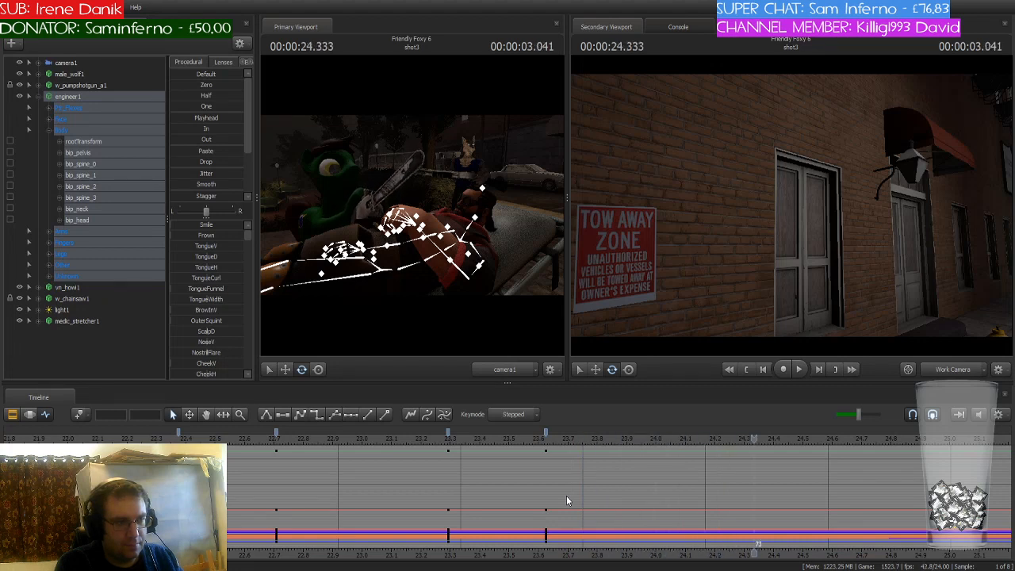
pyautogui.press('Right')
pyautogui.press('Right')
pyautogui.press('Right')
pyautogui.press('Right')
pyautogui.press('Right')
pyautogui.press('Right')
pyautogui.press('Right')
pyautogui.press('Right')
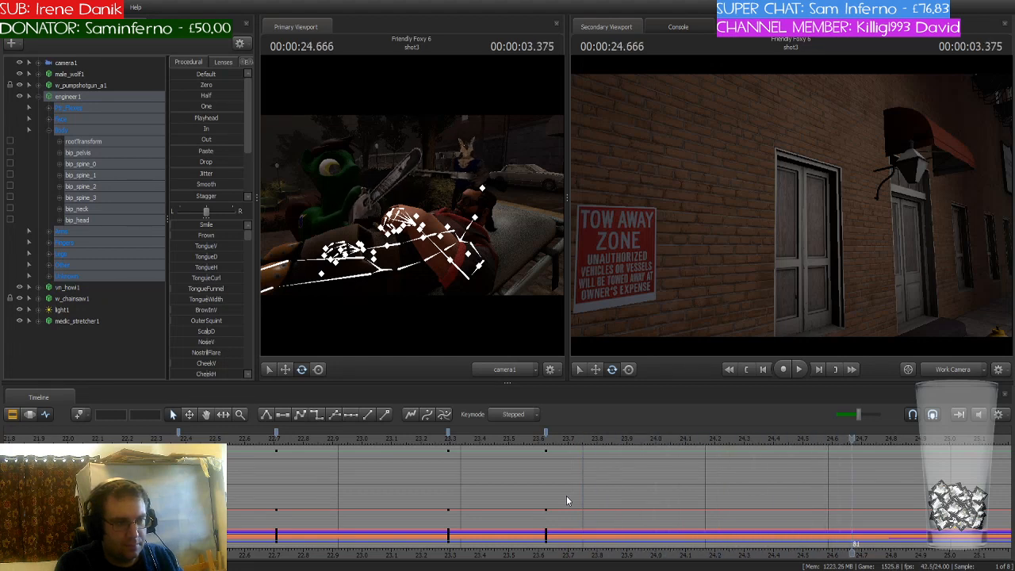
pyautogui.press('Right')
pyautogui.press('Left')
pyautogui.press('Left')
pyautogui.press('Left')
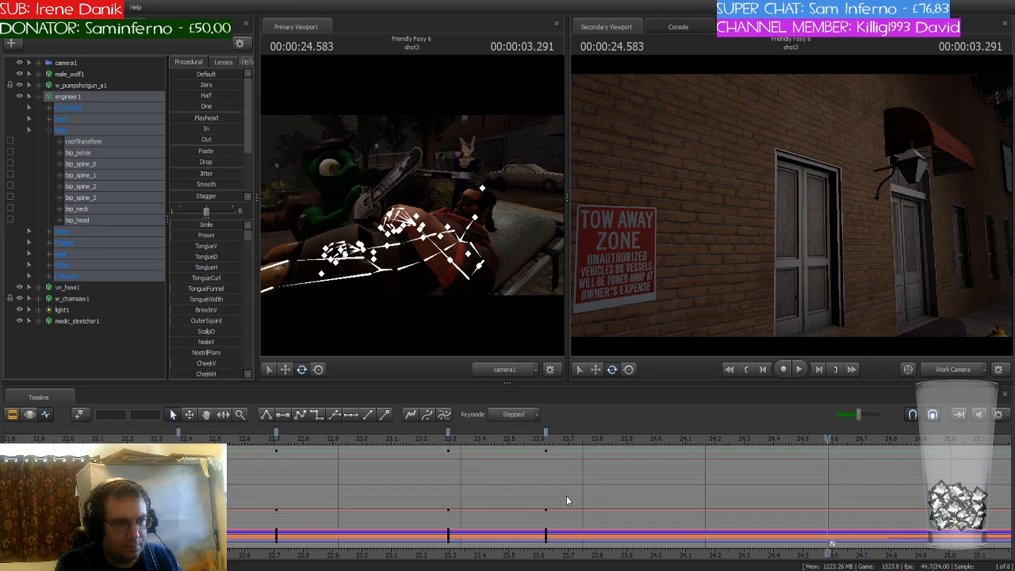
pyautogui.press('Right')
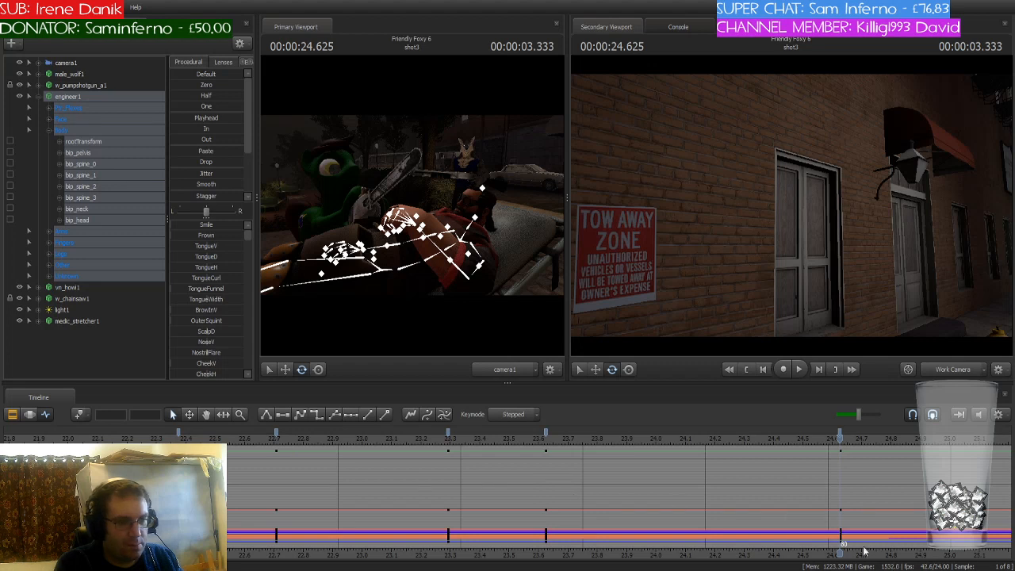
# Step back and forth through engineer1's arm raise after 24.625 s and key the raised pose at 24.958 s
pyautogui.moveTo(840, 511); pyautogui.dragTo(507, 508, button='middle')
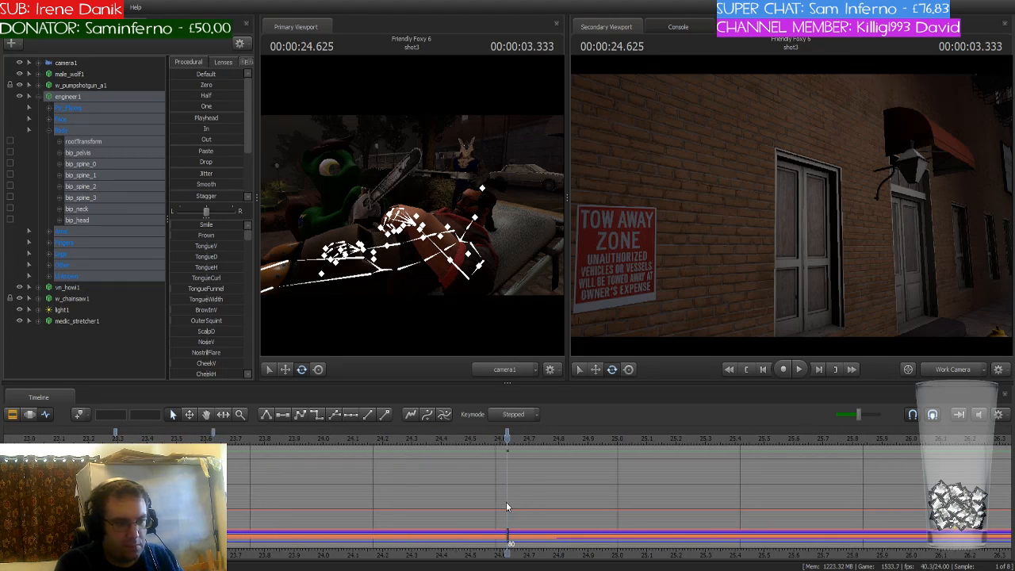
pyautogui.press('Right')
pyautogui.press('Right')
pyautogui.press('Right')
pyautogui.press('Right')
pyautogui.press('Right')
pyautogui.press('Right')
pyautogui.press('Right')
pyautogui.press('Right')
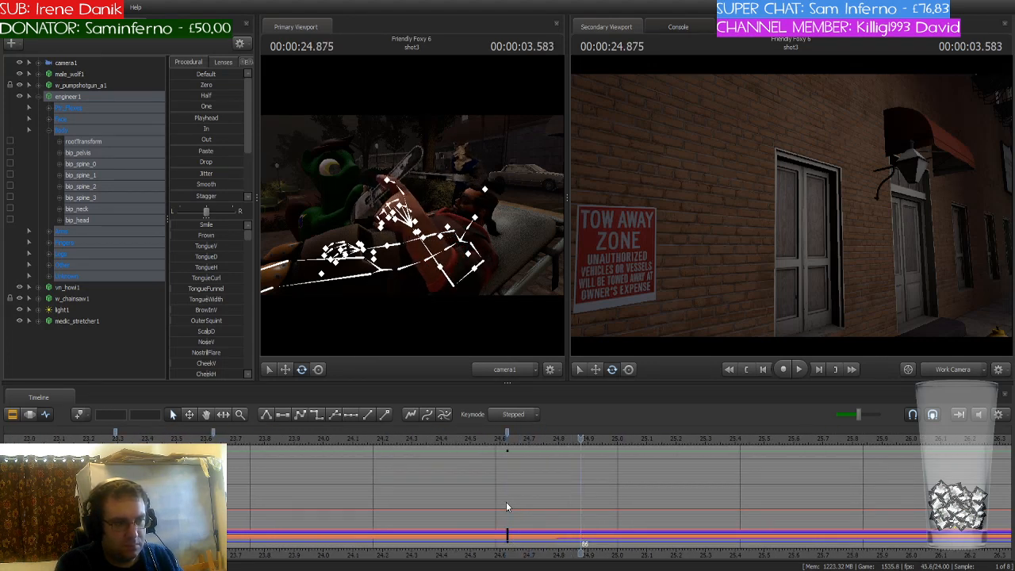
pyautogui.press('Right')
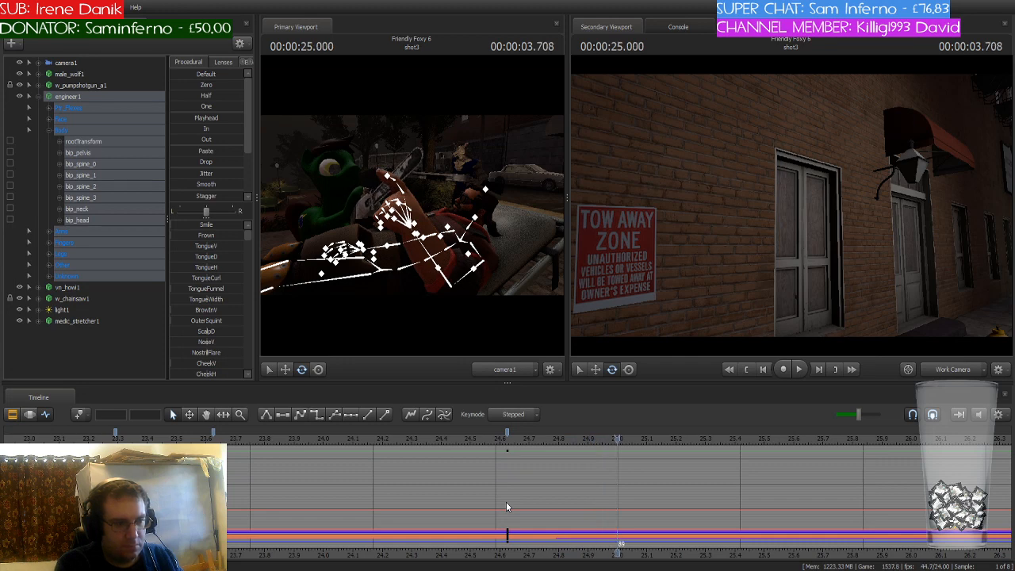
pyautogui.press('Left')
pyautogui.press('Left')
pyautogui.press('Left')
pyautogui.press('Left')
pyautogui.press('Left')
pyautogui.press('Left')
pyautogui.press('Left')
pyautogui.press('Left')
pyautogui.press('Left')
pyautogui.press('Left')
pyautogui.press('Right')
pyautogui.press('Right')
pyautogui.press('Right')
pyautogui.press('Right')
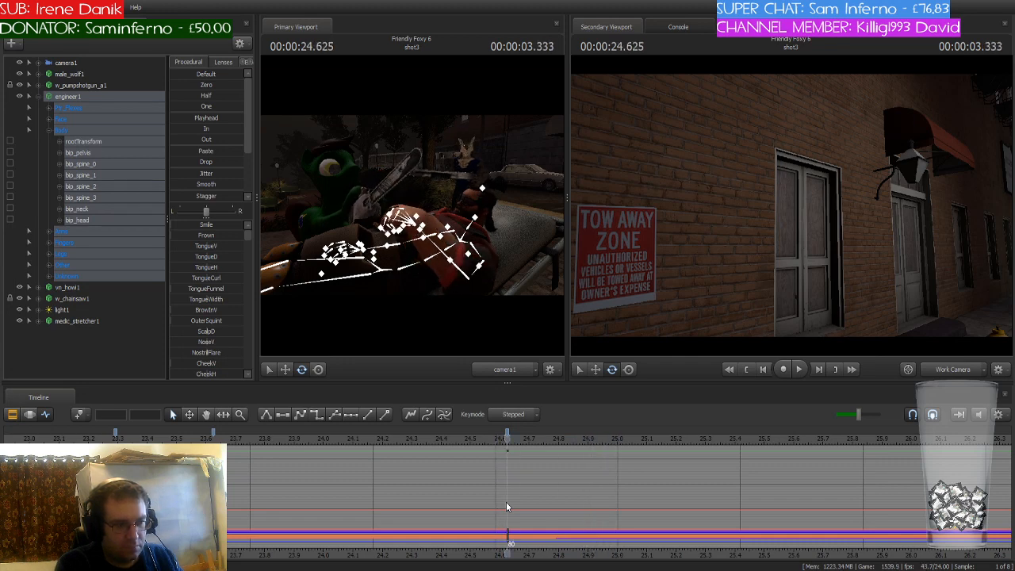
pyautogui.press('Right')
pyautogui.press('Right')
pyautogui.press('Right')
pyautogui.press('Right')
pyautogui.press('Right')
pyautogui.press('Right')
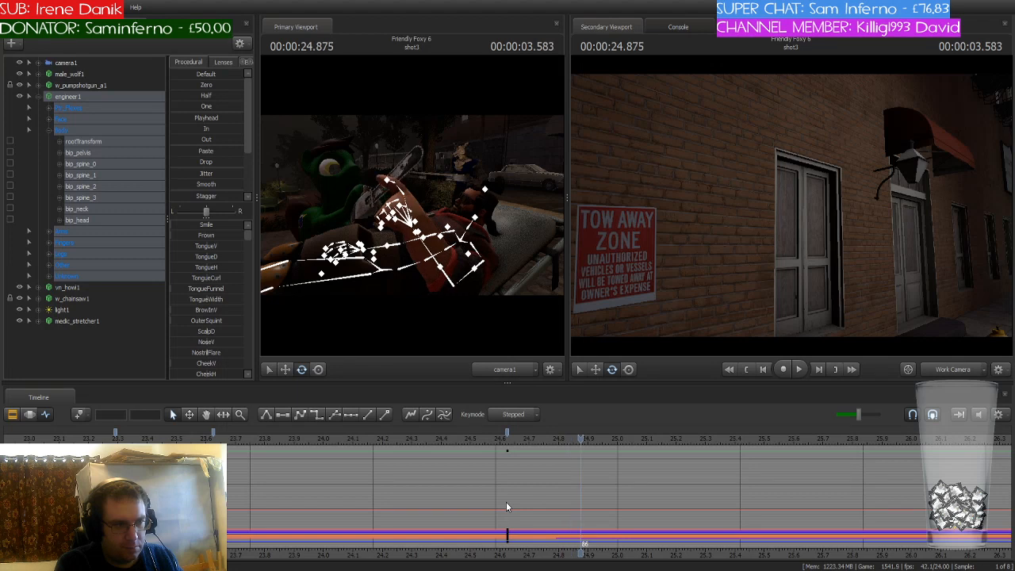
pyautogui.press('Left')
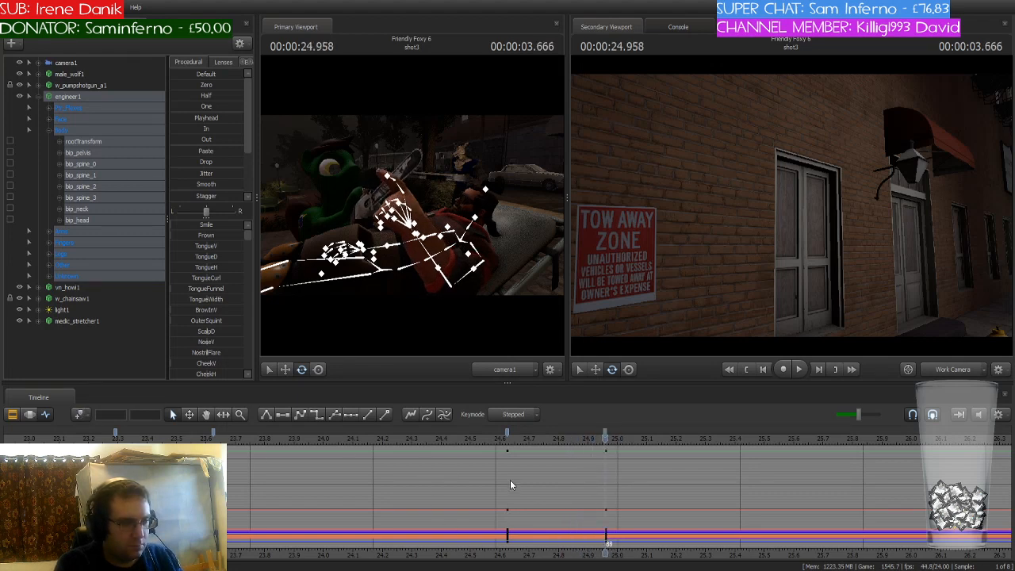
# Step through engineer1's held raised-arm pose from 24.958 s and key it at 25.625 s
pyautogui.scroll(-2, 585, 486)
pyautogui.scroll(-1, 585, 486)
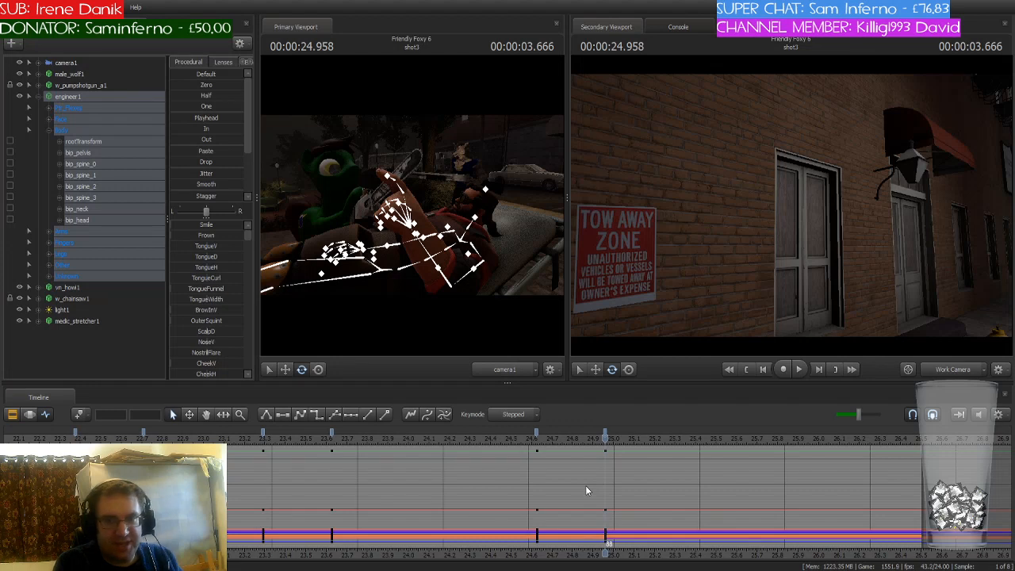
pyautogui.press('Right')
pyautogui.press('Right')
pyautogui.press('Right')
pyautogui.press('Right')
pyautogui.press('Right')
pyautogui.press('Right')
pyautogui.press('Right')
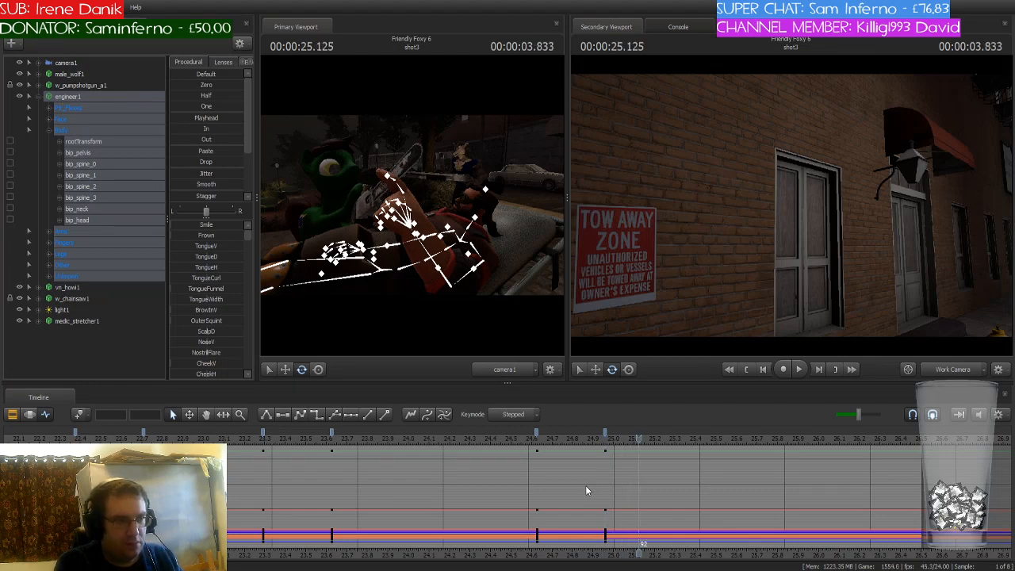
pyautogui.press('Right')
pyautogui.press('Right')
pyautogui.press('Right')
pyautogui.press('Right')
pyautogui.press('Right')
pyautogui.press('Right')
pyautogui.press('Right')
pyautogui.press('Right')
pyautogui.press('Right')
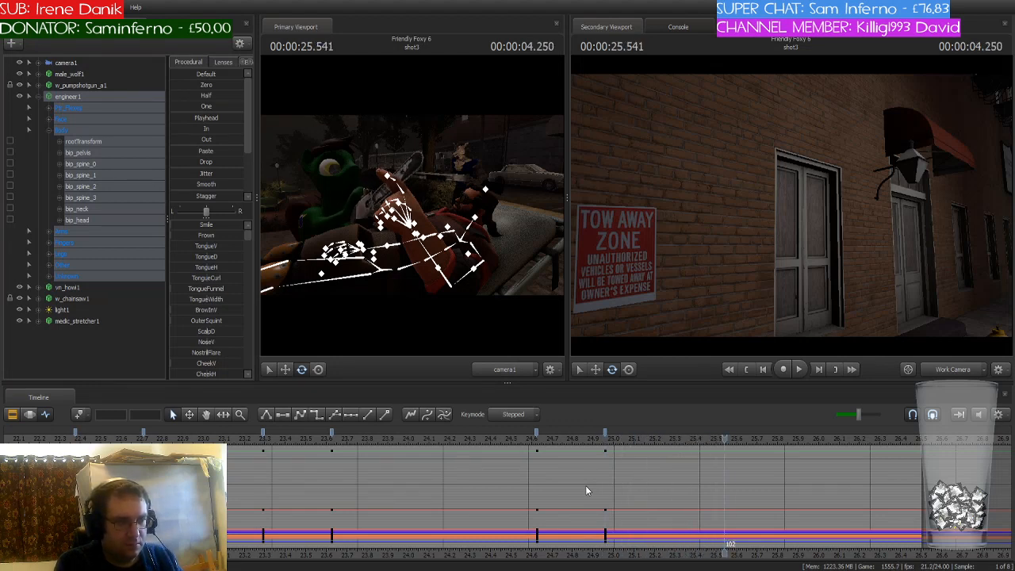
pyautogui.press('Right')
pyautogui.press('Left')
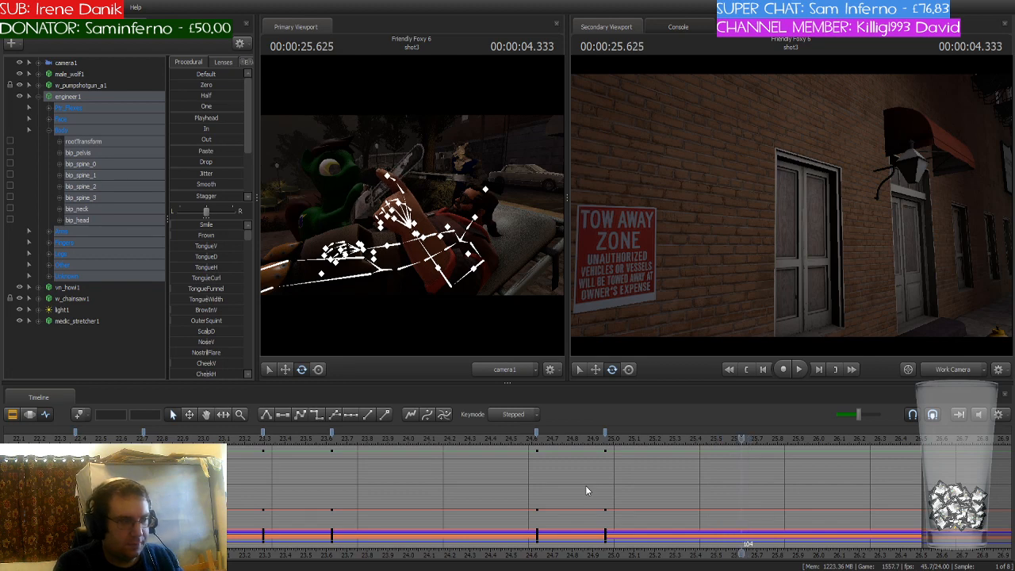
pyautogui.click(80, 416)
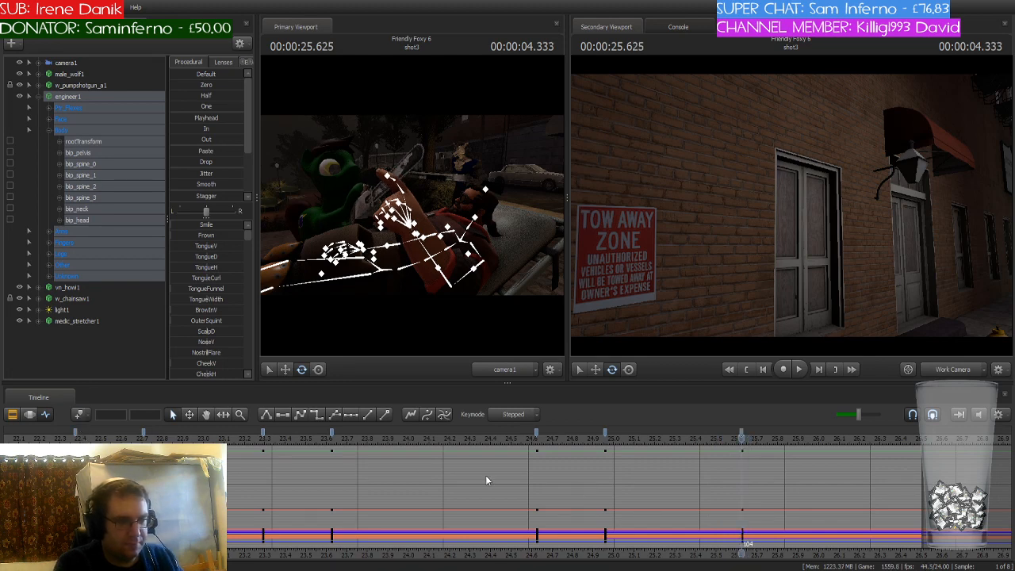
# Step through engineer1's following arm movement and key the pose at 25.958 s and 26.458 s
pyautogui.press('Right')
pyautogui.press('Right')
pyautogui.press('Right')
pyautogui.press('Right')
pyautogui.press('Right')
pyautogui.press('Right')
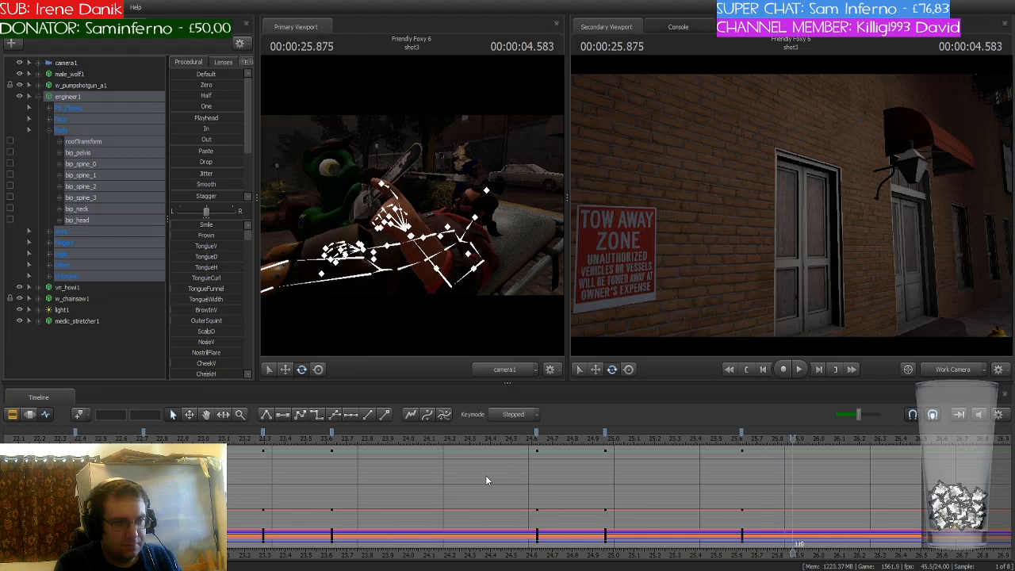
pyautogui.press('Right')
pyautogui.press('Right')
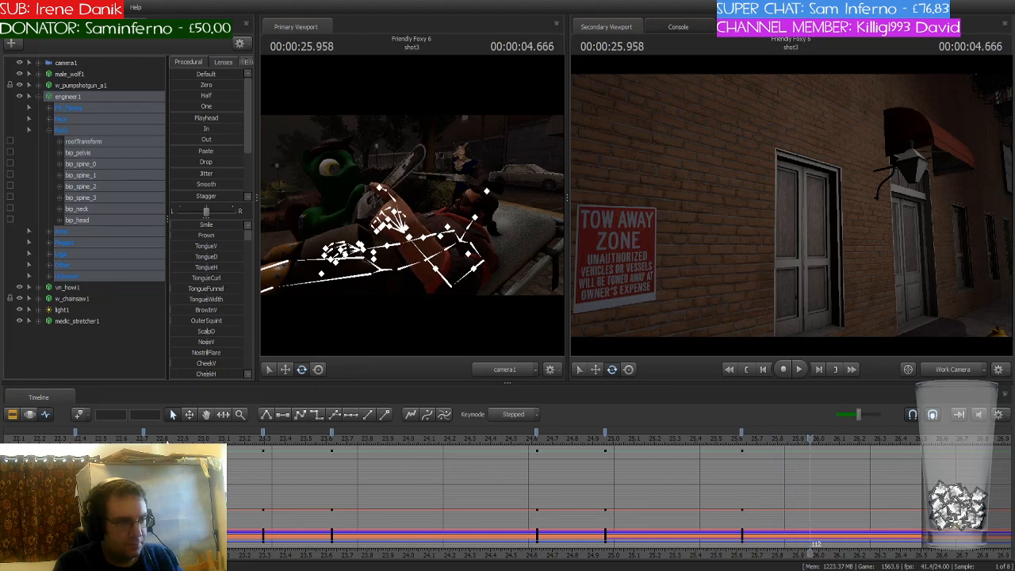
pyautogui.click(80, 416)
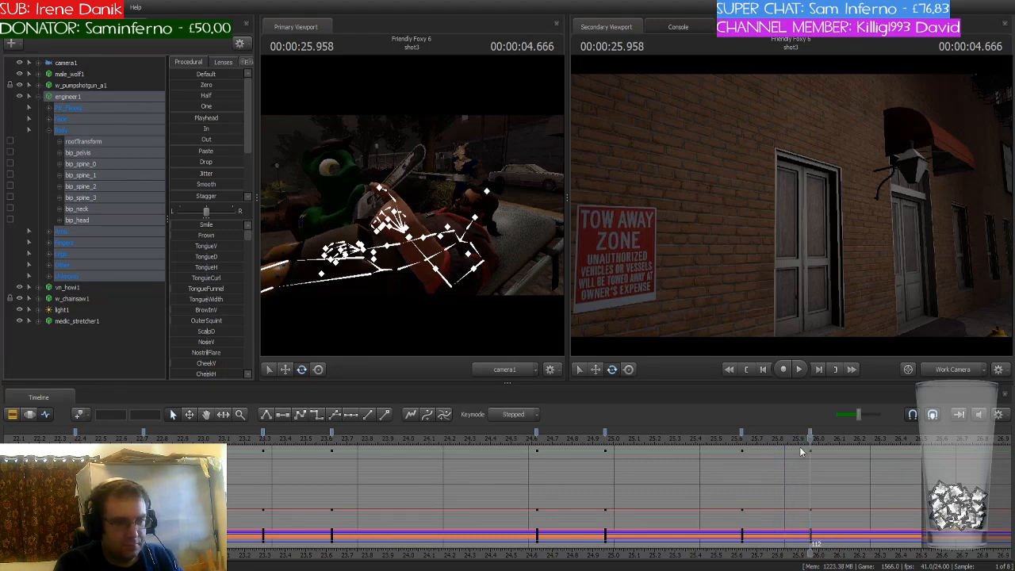
pyautogui.moveTo(810, 439); pyautogui.dragTo(914, 442)
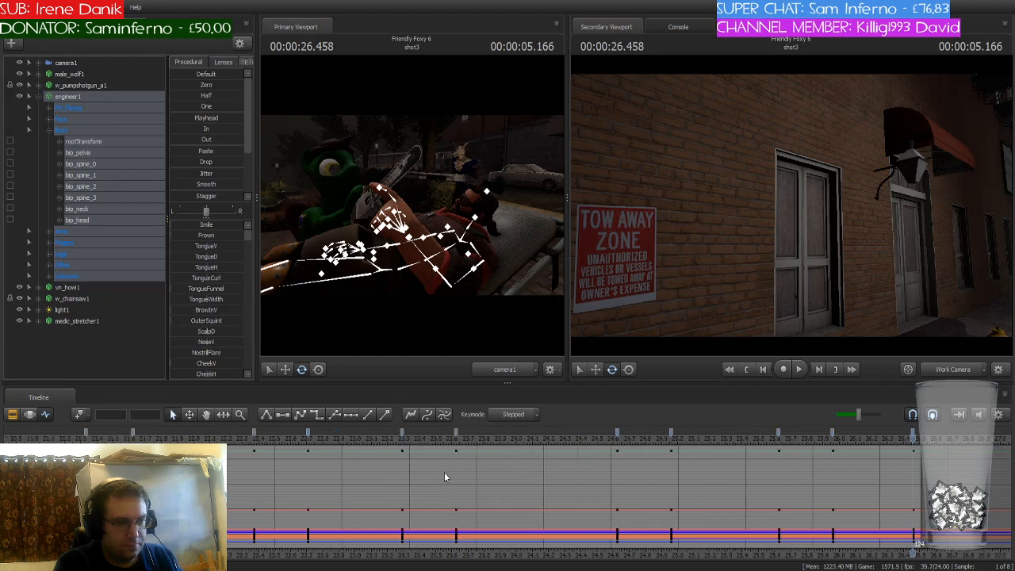
# Select engineer1's keys one after another through 22.375, 23.625, 24.625, 24.958 and 25.625 s and smooth their curve tangents
pyautogui.scroll(-3, 444, 476)
pyautogui.click(262, 433)
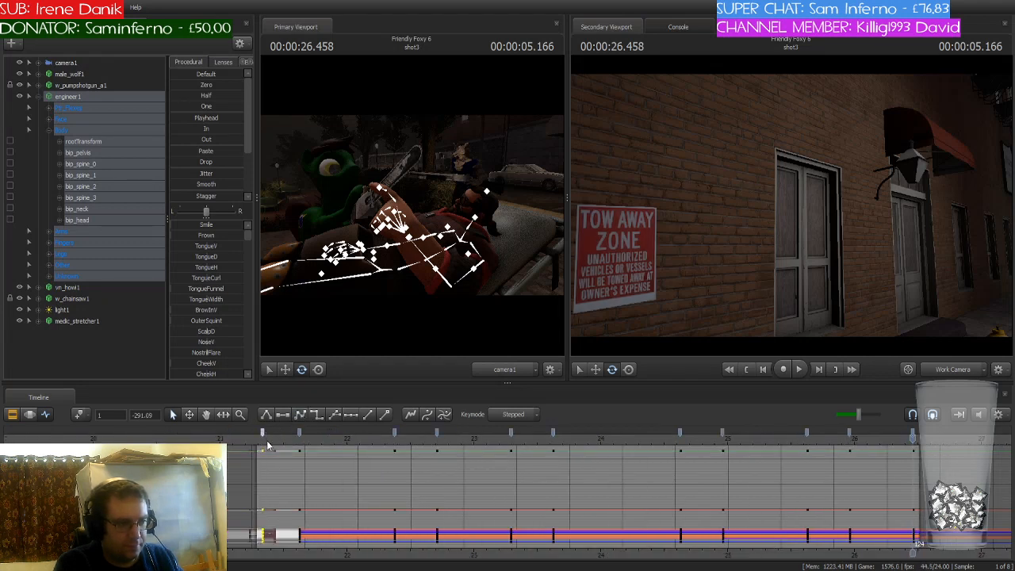
pyautogui.moveTo(264, 443); pyautogui.dragTo(395, 432)
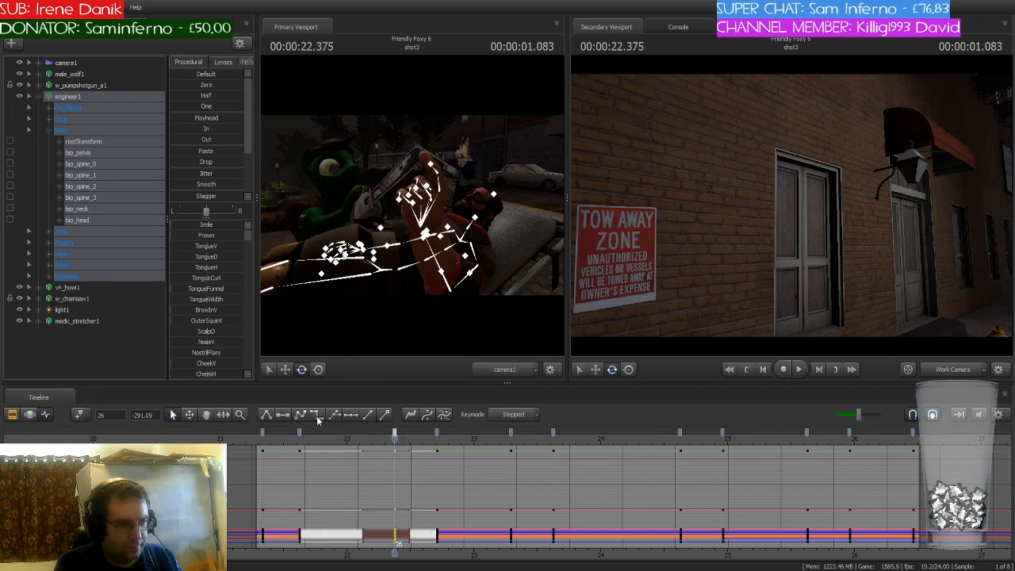
pyautogui.moveTo(393, 437)
pyautogui.mouseDown()
pyautogui.moveTo(436, 437)
pyautogui.moveTo(436, 428)
pyautogui.moveTo(511, 446)
pyautogui.moveTo(511, 435)
pyautogui.moveTo(553, 435)
pyautogui.mouseUp()
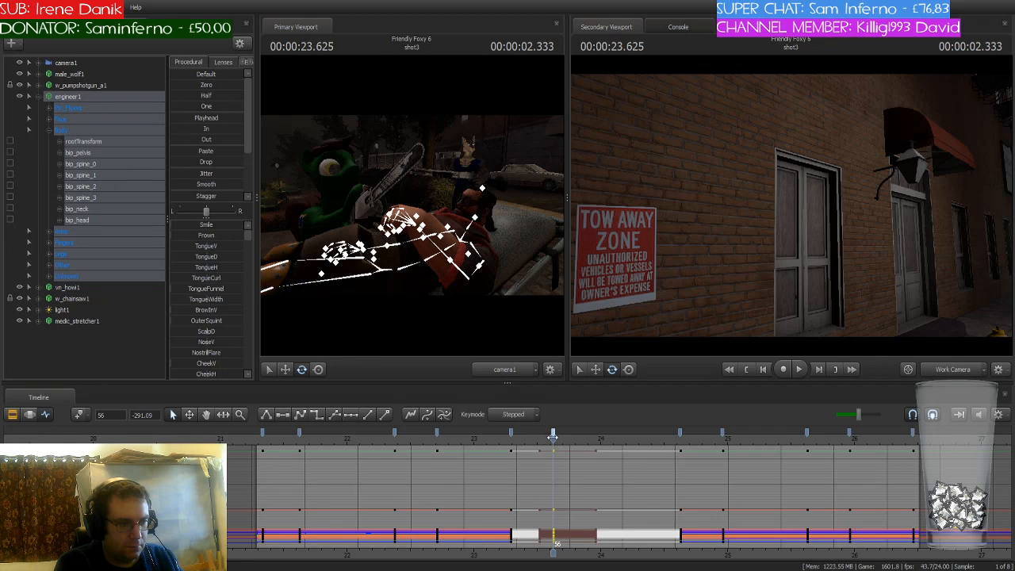
pyautogui.moveTo(553, 436); pyautogui.dragTo(679, 438)
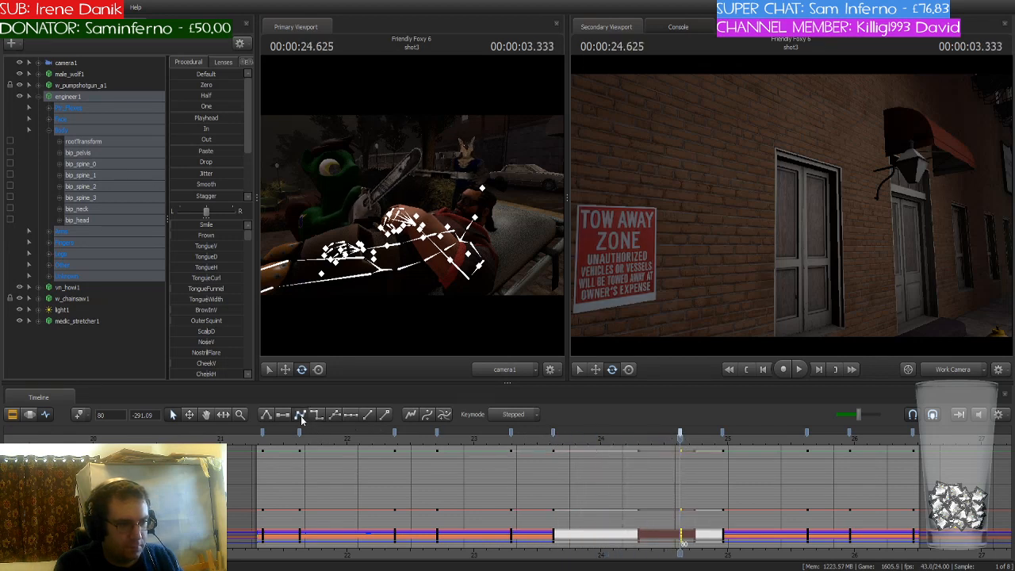
pyautogui.moveTo(681, 437); pyautogui.dragTo(722, 441)
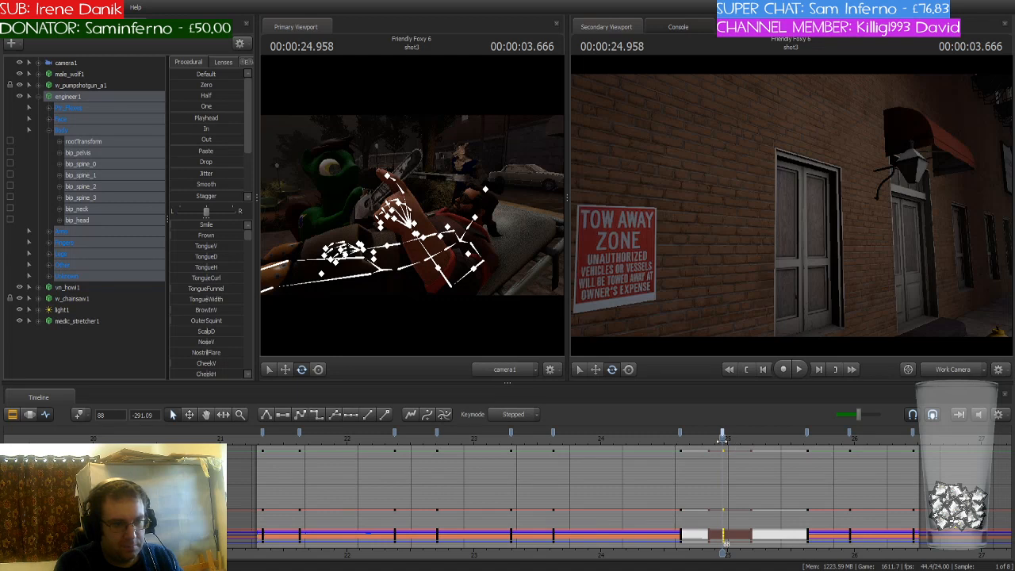
pyautogui.moveTo(722, 439); pyautogui.dragTo(808, 450)
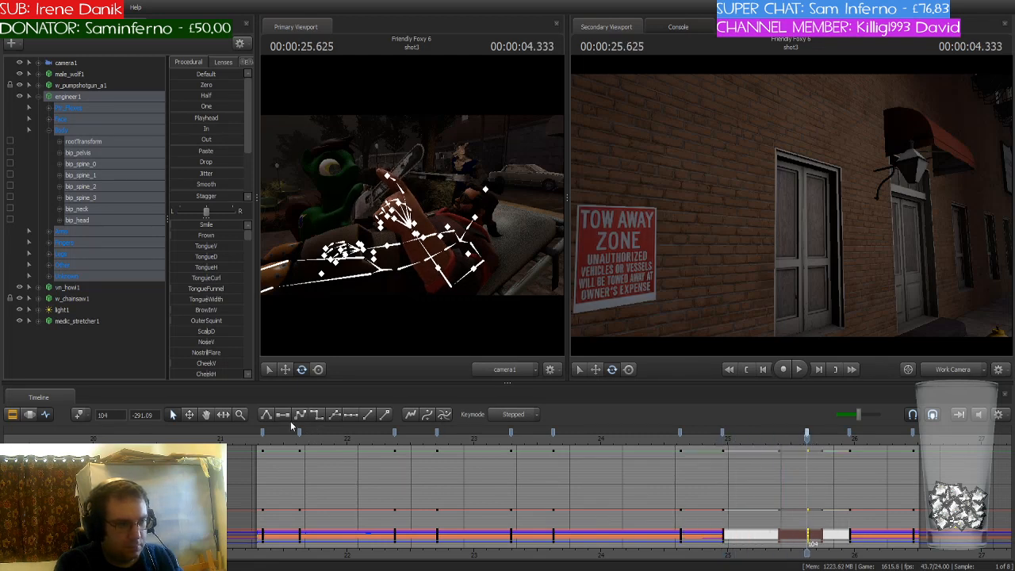
# Select engineer1's key at 25.958 s and smooth its curve tangents on both sides
pyautogui.moveTo(804, 556); pyautogui.dragTo(548, 554, button='middle')
pyautogui.moveTo(552, 438); pyautogui.dragTo(595, 437)
pyautogui.click(594, 433)
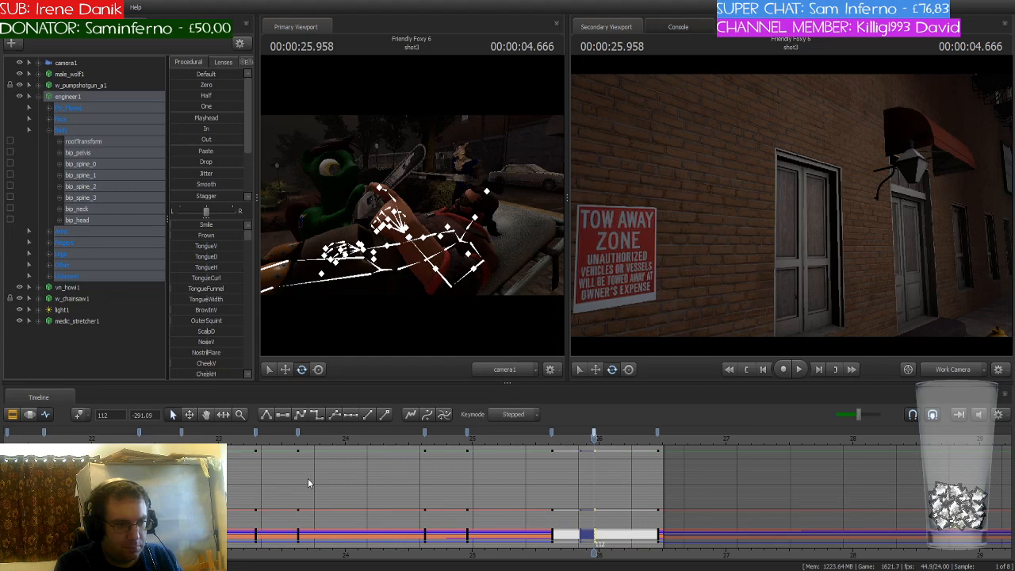
pyautogui.click(299, 414)
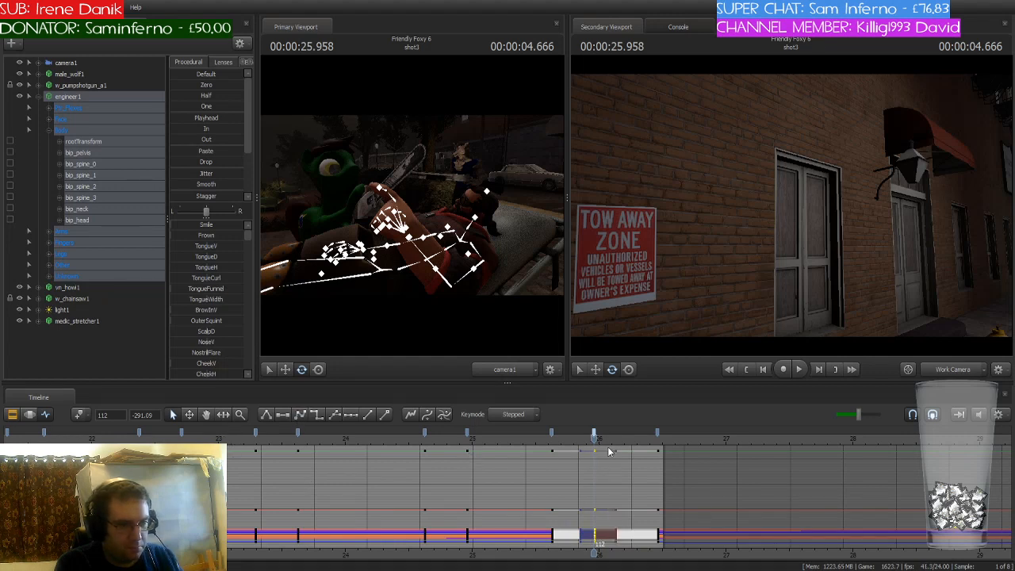
# Play back engineer1's arm animation from the start of shot3 to review the smoothed motion
pyautogui.moveTo(594, 439); pyautogui.dragTo(325, 472)
pyautogui.scroll(-2, 345, 537)
pyautogui.moveTo(214, 476); pyautogui.dragTo(497, 476, button='middle')
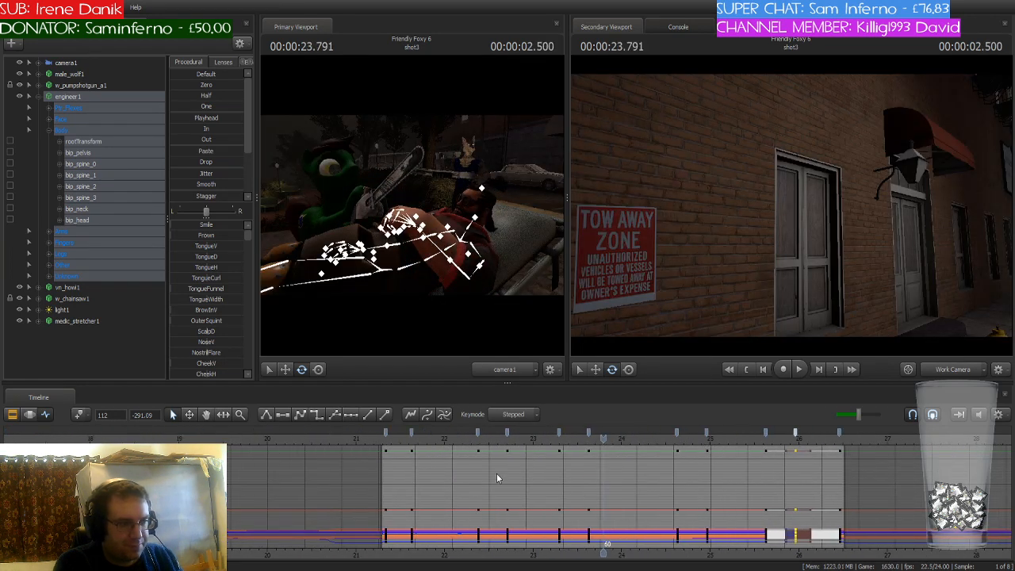
pyautogui.click(379, 440)
pyautogui.press('space')
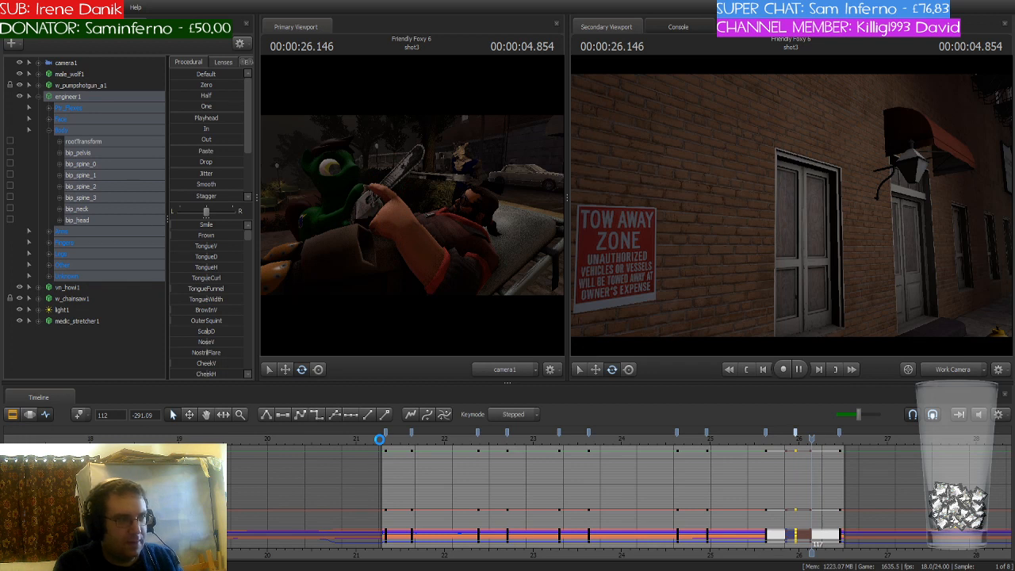
pyautogui.press('space')
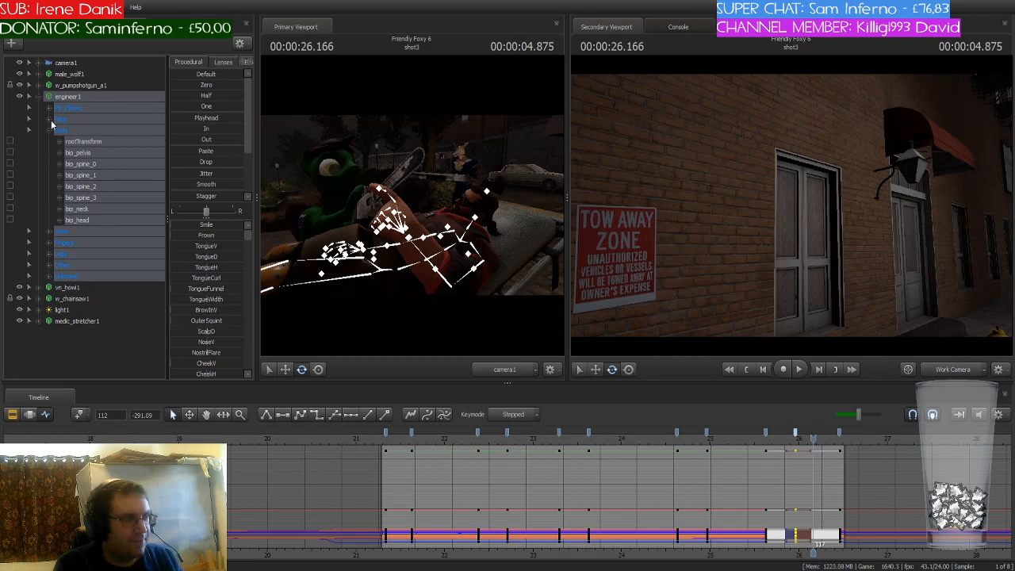
# Select male_wolf1 and turn the work camera until his whole upper body is in view
pyautogui.click(84, 74)
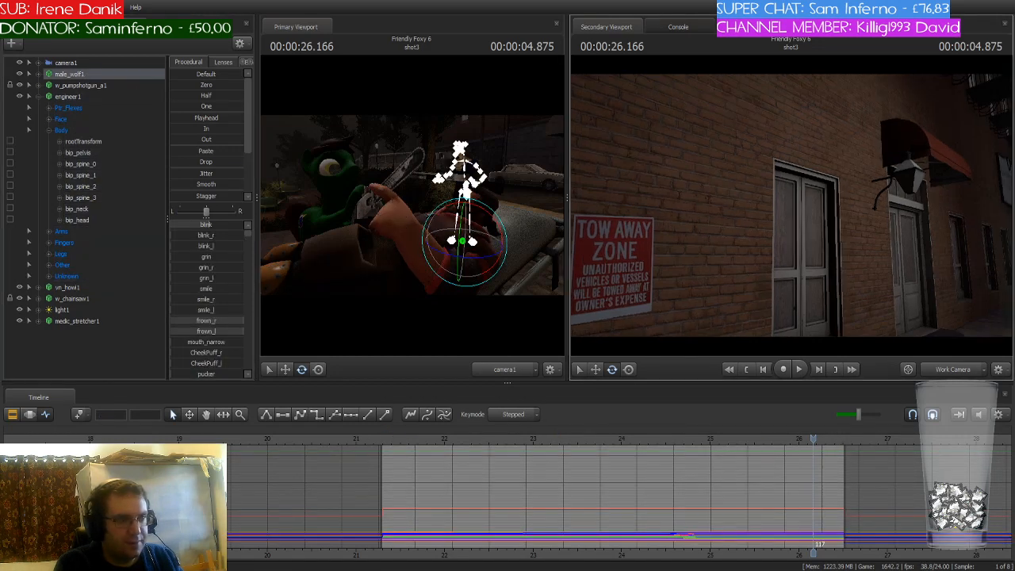
pyautogui.press('w')
pyautogui.moveTo(792, 206); pyautogui.dragTo(896, 210)
pyautogui.scroll(2, 760, 471)
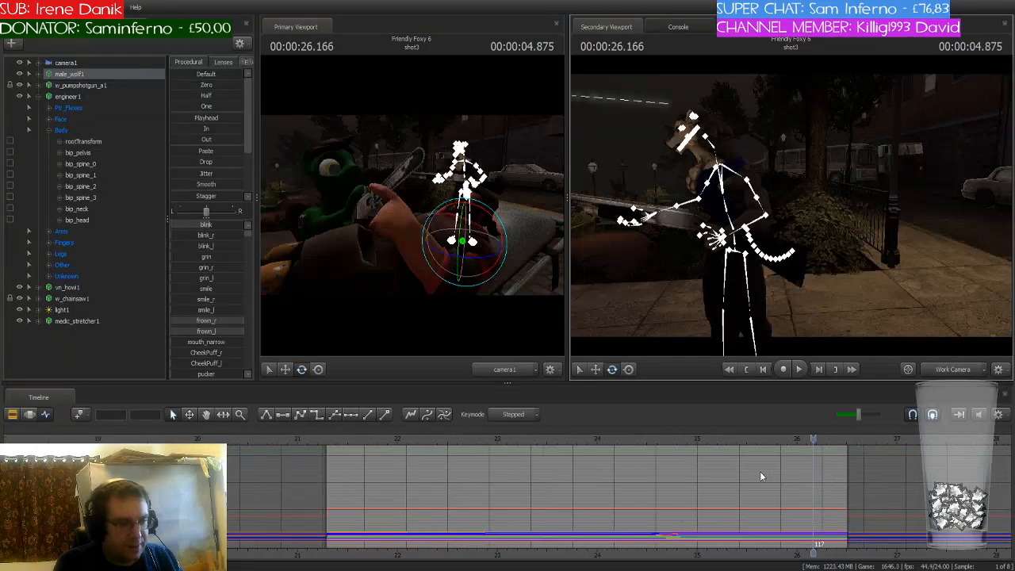
# Scrub through male_wolf1's movement near the start of shot3 and key his pose at 21.916 s
pyautogui.moveTo(814, 445); pyautogui.dragTo(387, 449)
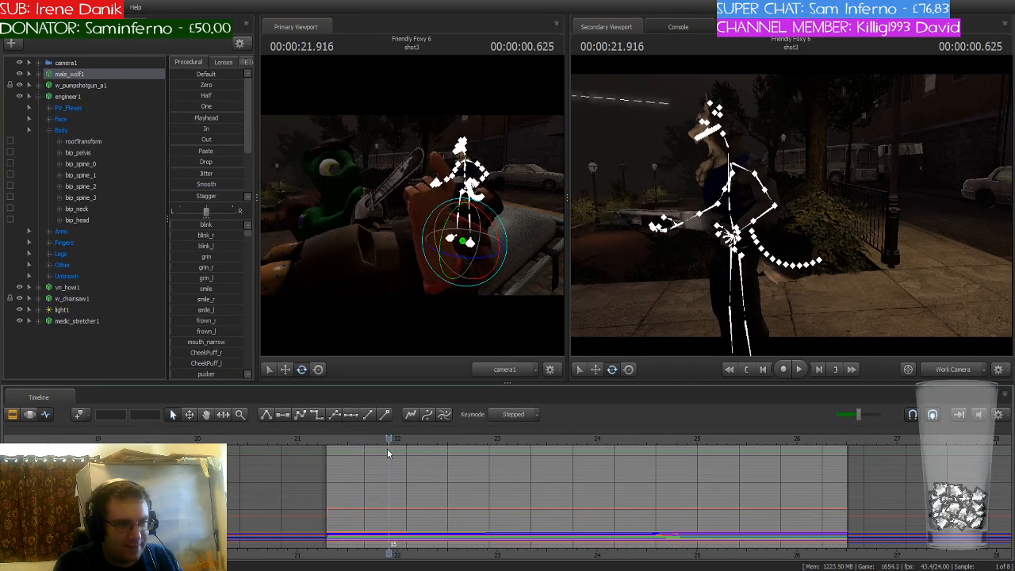
pyautogui.press('Left')
pyautogui.press('Right')
pyautogui.press('Right')
pyautogui.press('Left')
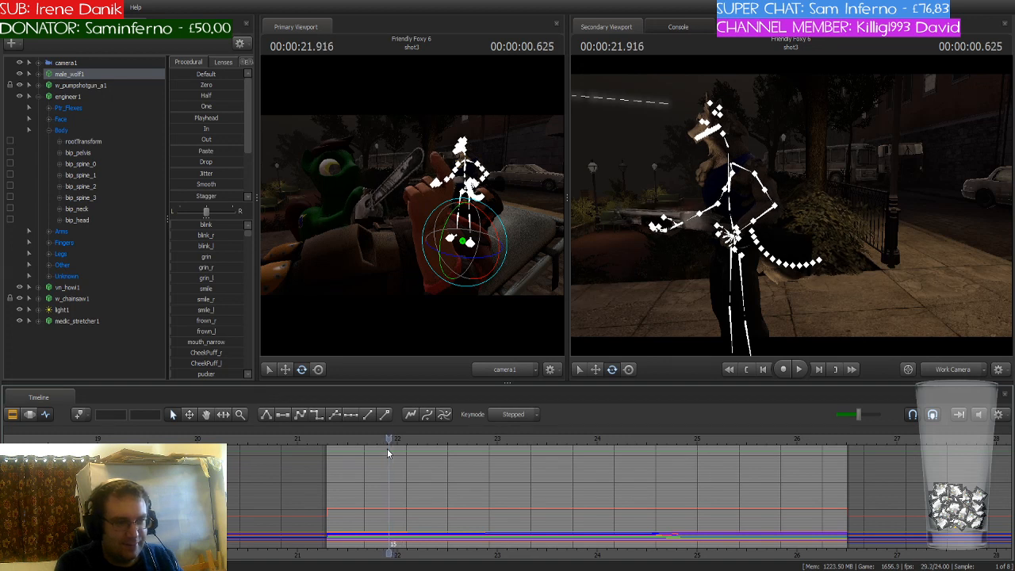
pyautogui.click(77, 412)
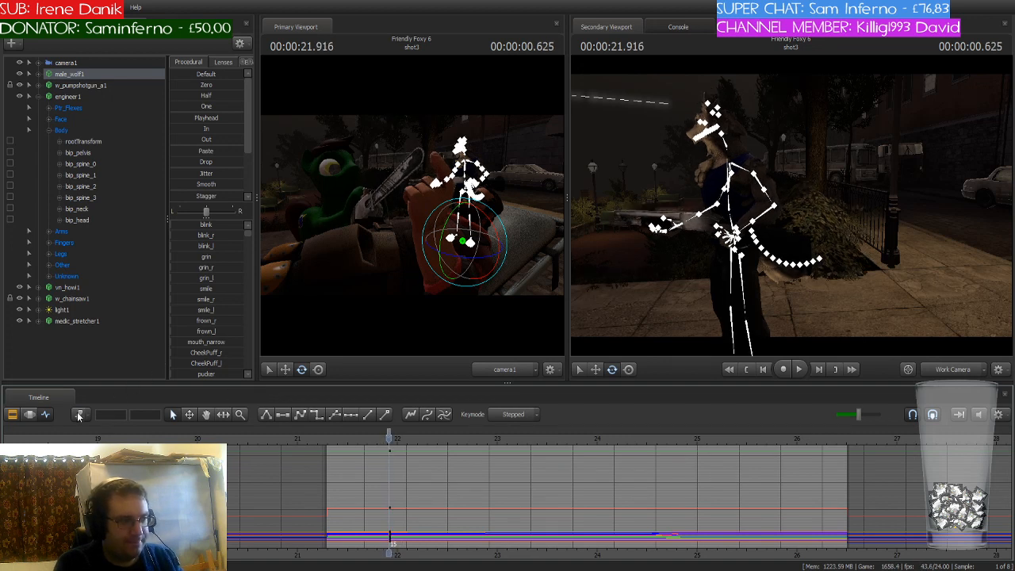
pyautogui.moveTo(389, 441)
pyautogui.mouseDown()
pyautogui.moveTo(326, 442)
pyautogui.moveTo(388, 449)
pyautogui.mouseUp()
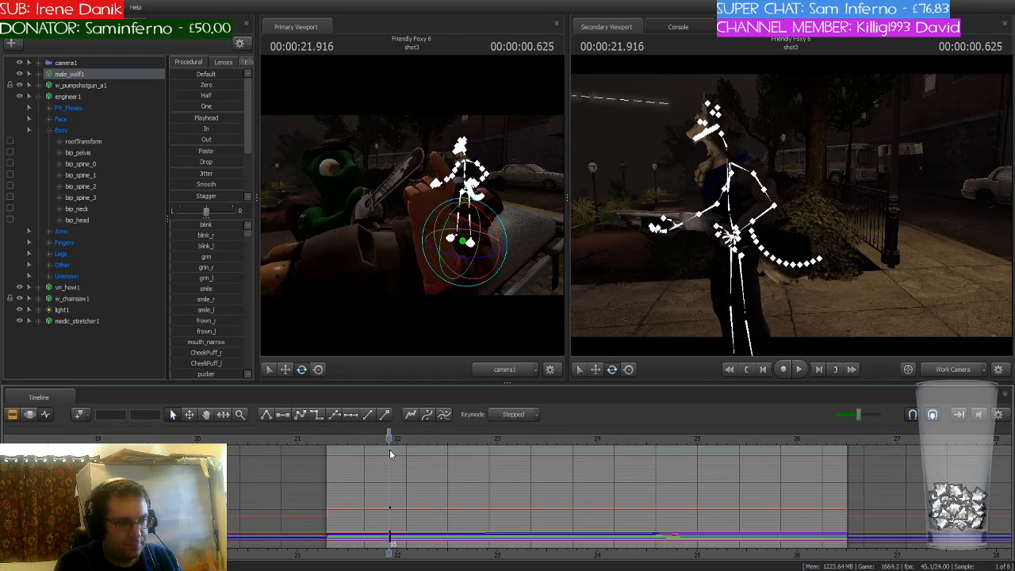
# Add bookmarked keyframes to male_wolf1's animation at frames 23, 28 and 29
pyautogui.press('space')
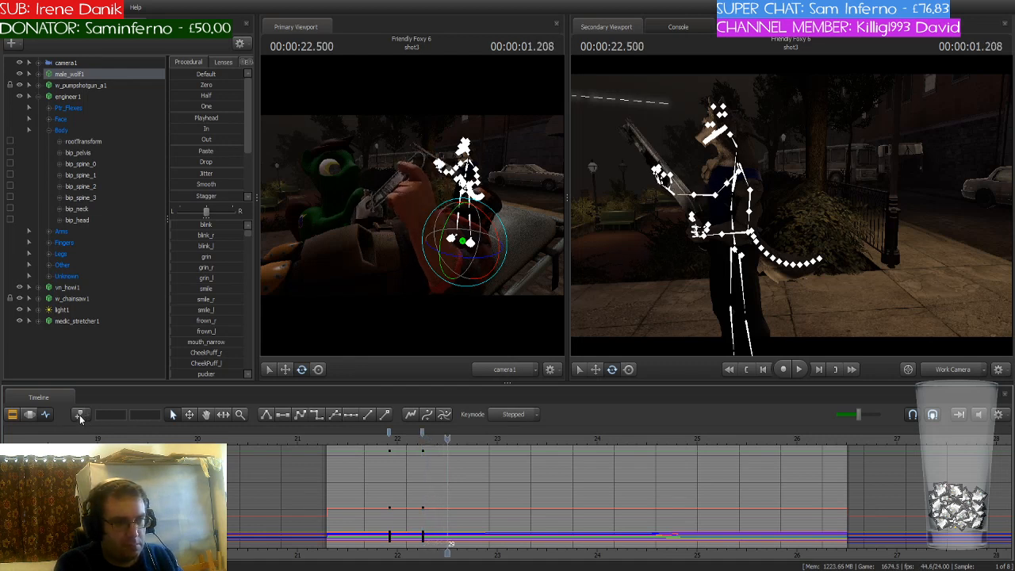
pyautogui.press('Left')
pyautogui.press('Right')
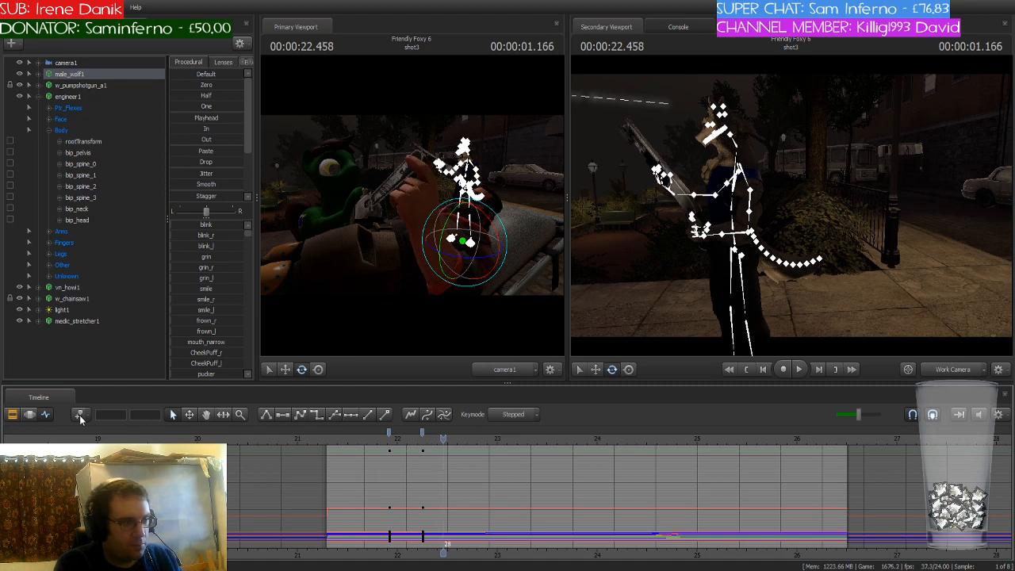
pyautogui.click(79, 415)
pyautogui.press('Right')
pyautogui.press('Right')
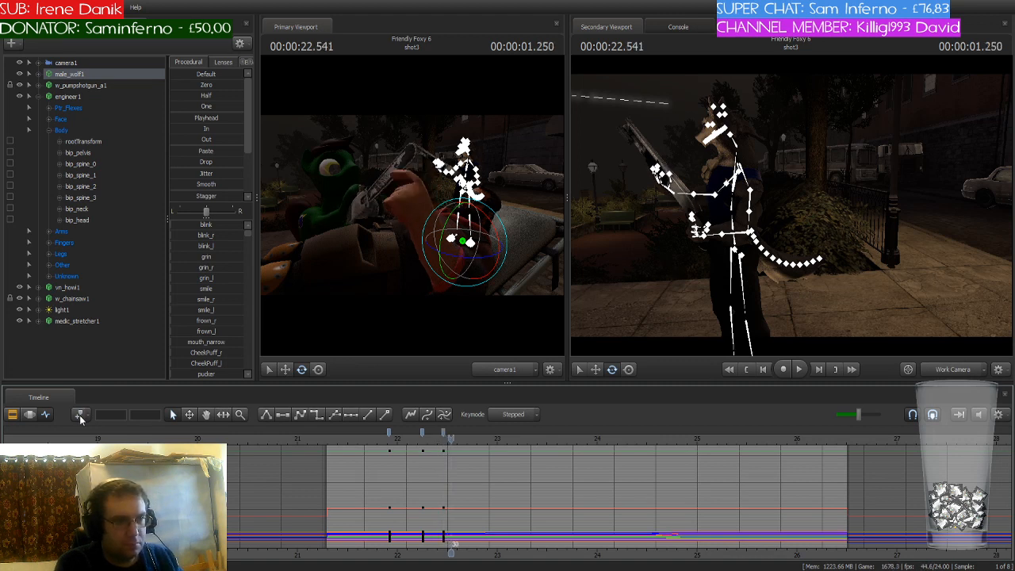
pyautogui.press('Left')
pyautogui.click(79, 414)
pyautogui.press('Right')
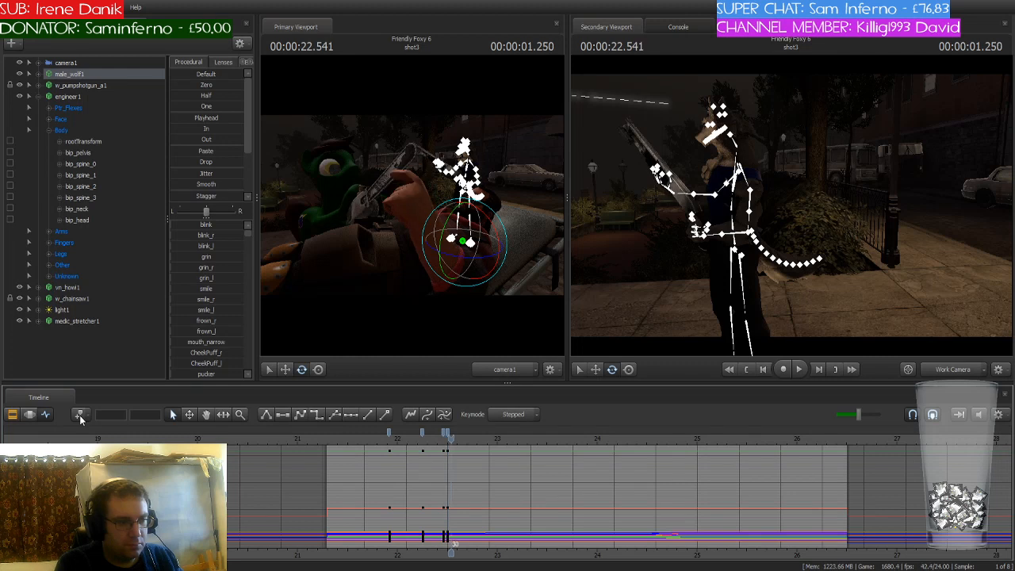
# Add a bookmarked keyframe for male_wolf1 at frame 34, just before the pose starts to change
pyautogui.press('Right')
pyautogui.press('Right')
pyautogui.press('Right')
pyautogui.press('Right')
pyautogui.press('Right')
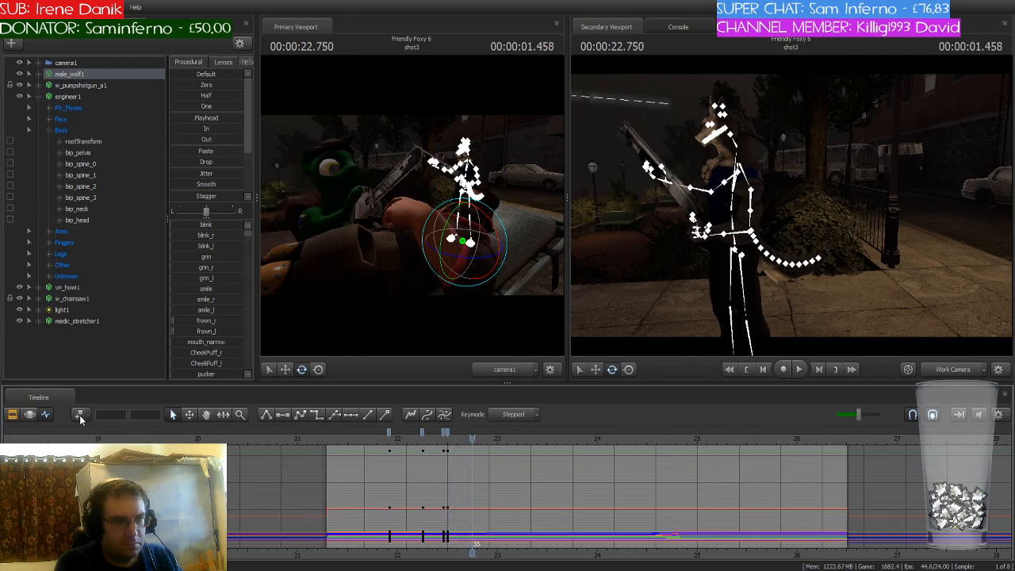
pyautogui.press('Left')
pyautogui.click(79, 415)
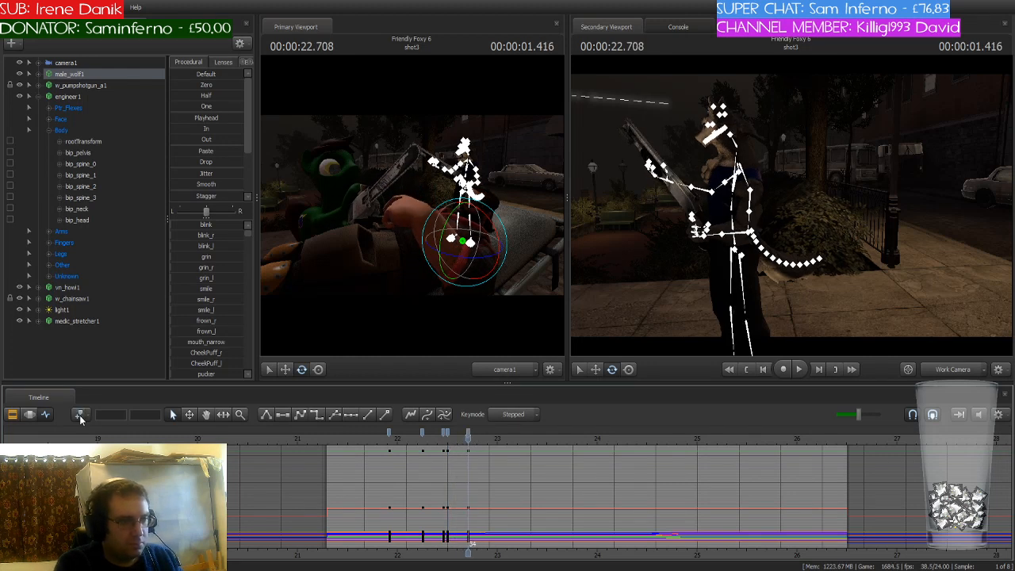
# Add a bookmarked keyframe for male_wolf1 at frame 42, where the turn towards the camera settles
pyautogui.press('Right')
pyautogui.press('Right')
pyautogui.press('Right')
pyautogui.press('Right')
pyautogui.press('Right')
pyautogui.press('Right')
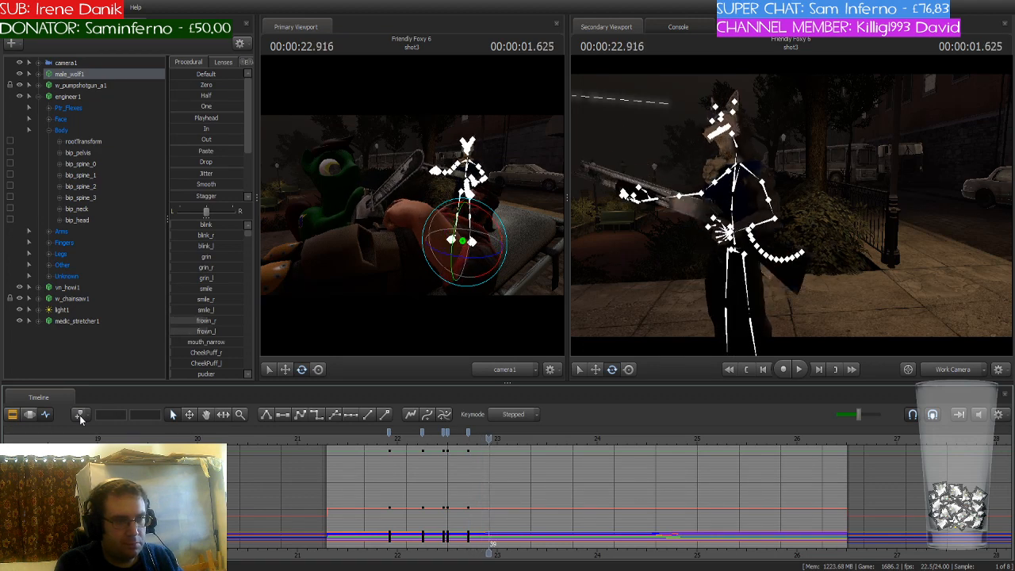
pyautogui.press('Right')
pyautogui.press('Right')
pyautogui.press('Right')
pyautogui.press('Left')
pyautogui.press('Left')
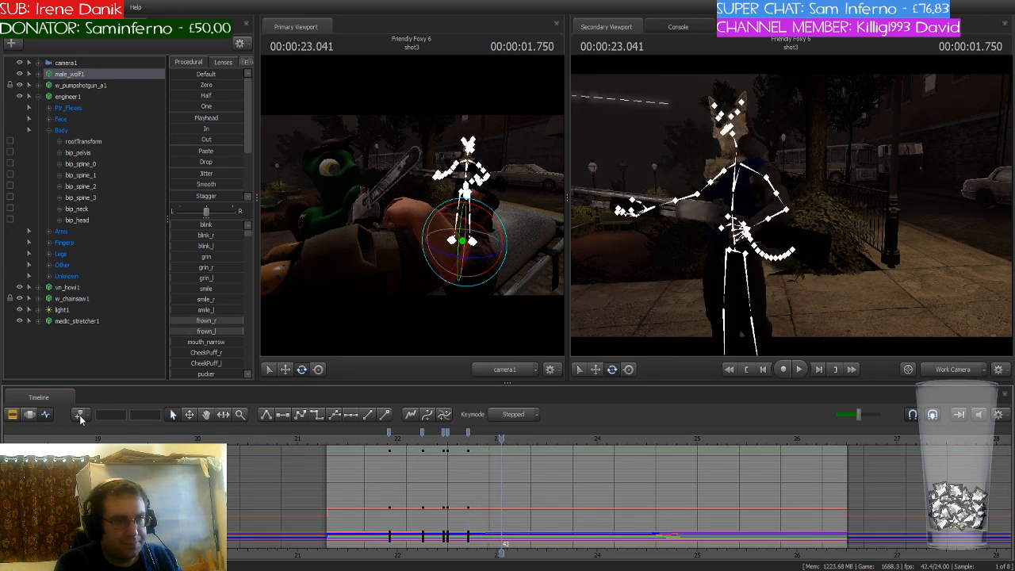
pyautogui.press('Right')
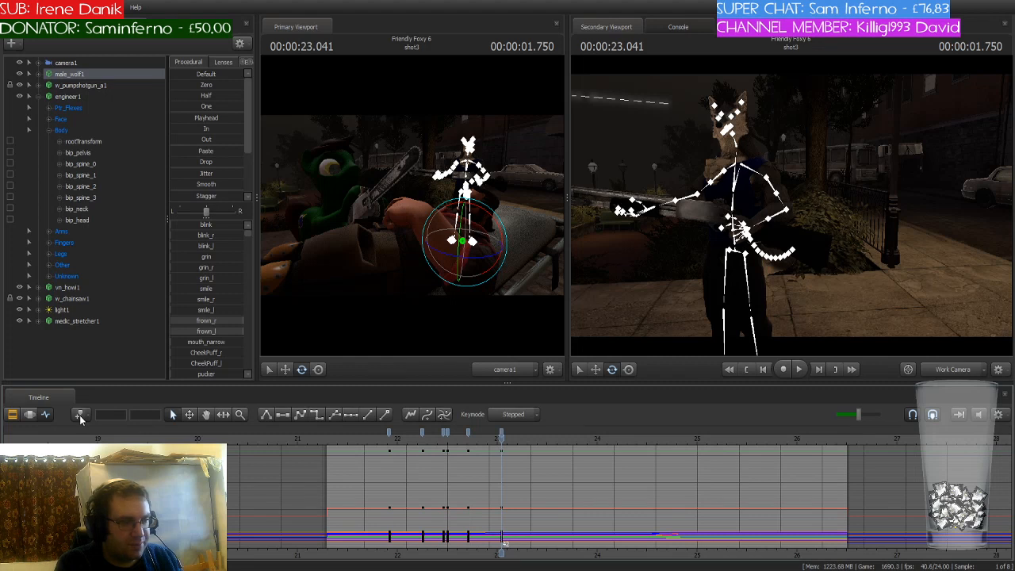
# Find the end of male_wolf1's held pose and add a bookmarked keyframe there at frame 77
pyautogui.press('Right')
pyautogui.press('Right')
pyautogui.press('Right')
pyautogui.press('Right')
pyautogui.press('Right')
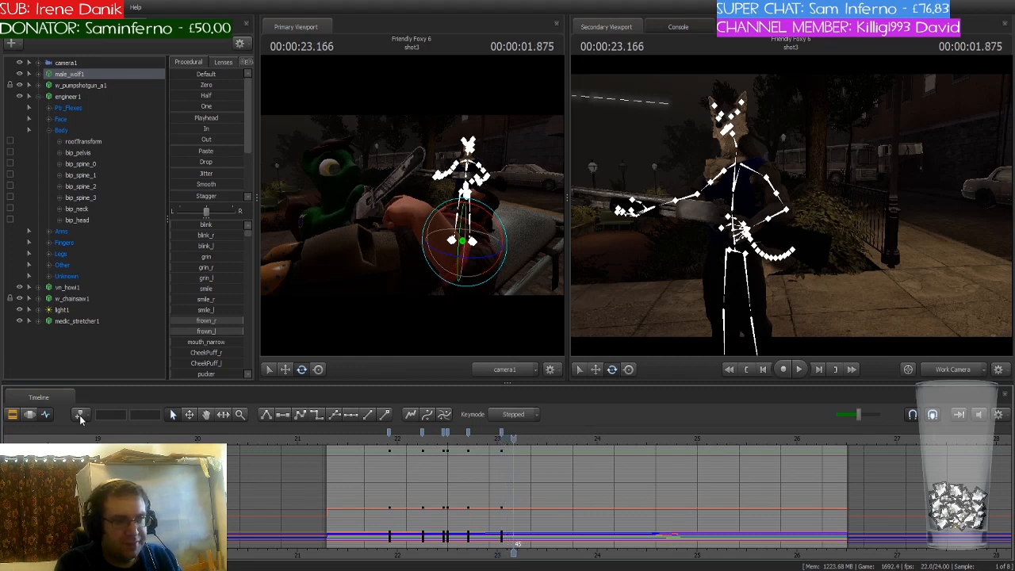
pyautogui.press('Right')
pyautogui.press('Right')
pyautogui.press('Right')
pyautogui.press('Right')
pyautogui.press('Right')
pyautogui.press('Right')
pyautogui.press('Right')
pyautogui.press('Right')
pyautogui.press('Right')
pyautogui.press('Right')
pyautogui.press('Right')
pyautogui.press('Right')
pyautogui.press('Right')
pyautogui.press('Right')
pyautogui.press('Right')
pyautogui.press('Right')
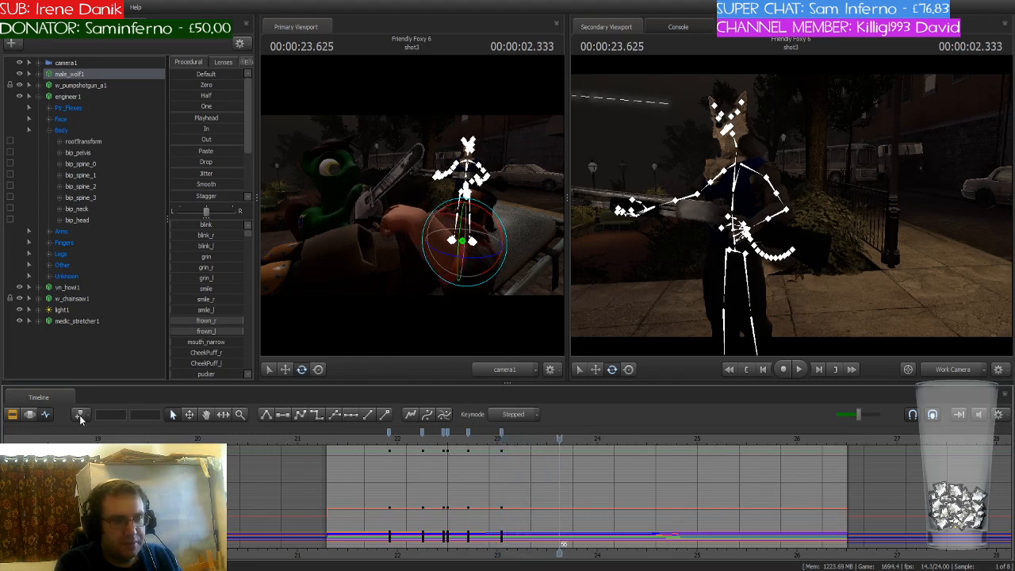
pyautogui.press('Right')
pyautogui.press('Right')
pyautogui.press('Right')
pyautogui.press('Right')
pyautogui.press('Right')
pyautogui.press('Right')
pyautogui.press('Right')
pyautogui.press('Right')
pyautogui.press('Right')
pyautogui.press('Right')
pyautogui.press('Right')
pyautogui.press('Right')
pyautogui.press('Right')
pyautogui.press('Right')
pyautogui.press('Right')
pyautogui.press('Right')
pyautogui.press('Right')
pyautogui.press('Right')
pyautogui.press('Right')
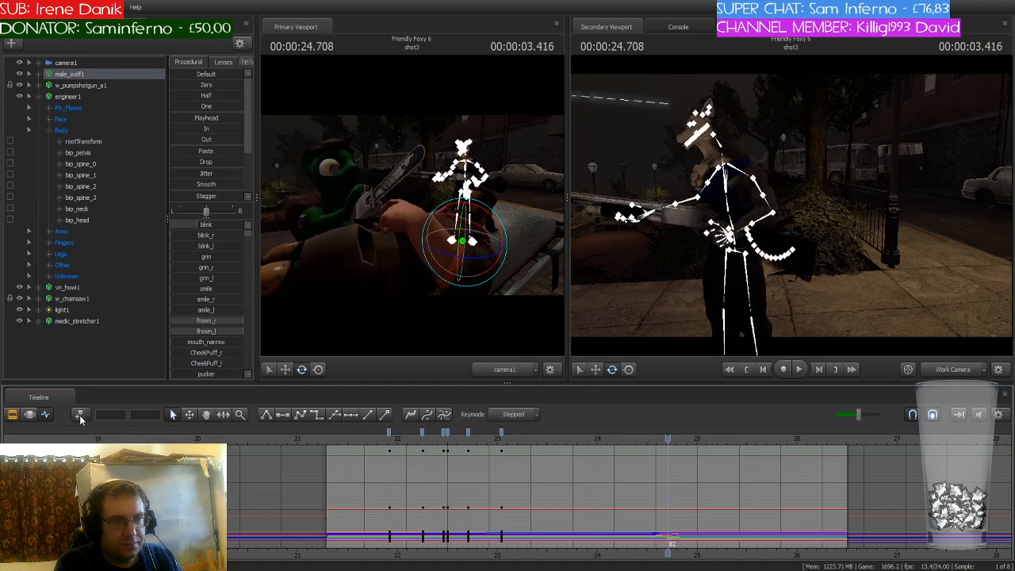
pyautogui.press('Left')
pyautogui.press('Left')
pyautogui.press('Left')
pyautogui.press('Left')
pyautogui.press('Left')
pyautogui.press('Left')
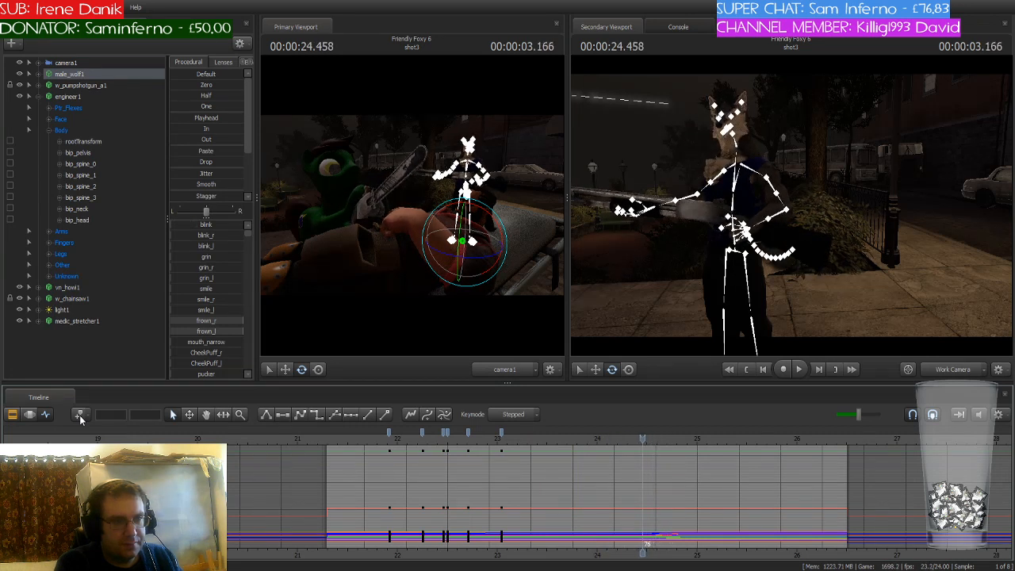
pyautogui.press('Right')
pyautogui.press('Right')
pyautogui.press('Left')
pyautogui.click(79, 415)
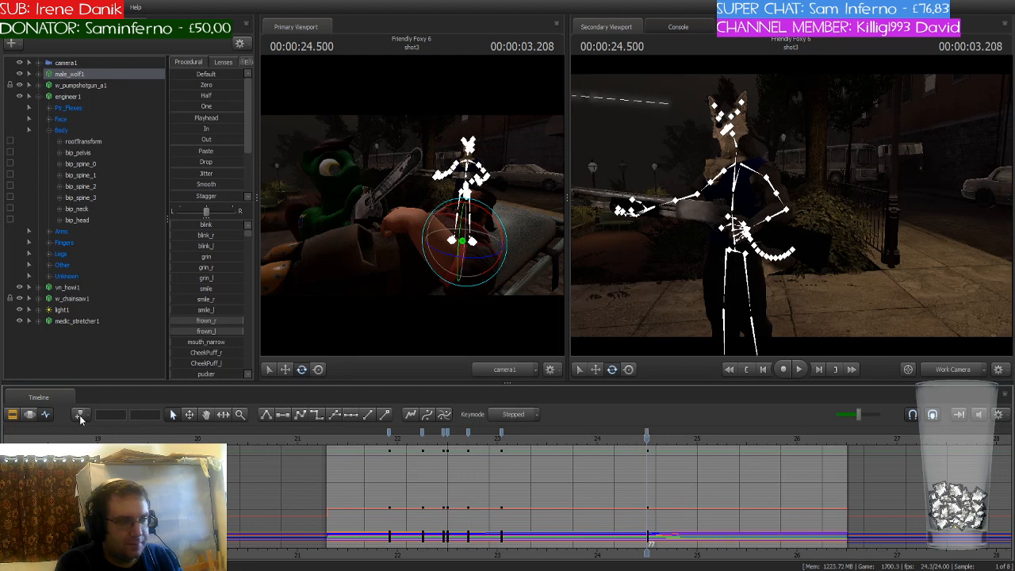
# Add bookmarked keyframes for male_wolf1 at frame 85 and near the end of the shot at frame 124
pyautogui.press('Right')
pyautogui.press('Right')
pyautogui.press('Right')
pyautogui.press('Right')
pyautogui.press('Right')
pyautogui.press('Right')
pyautogui.press('Right')
pyautogui.press('Right')
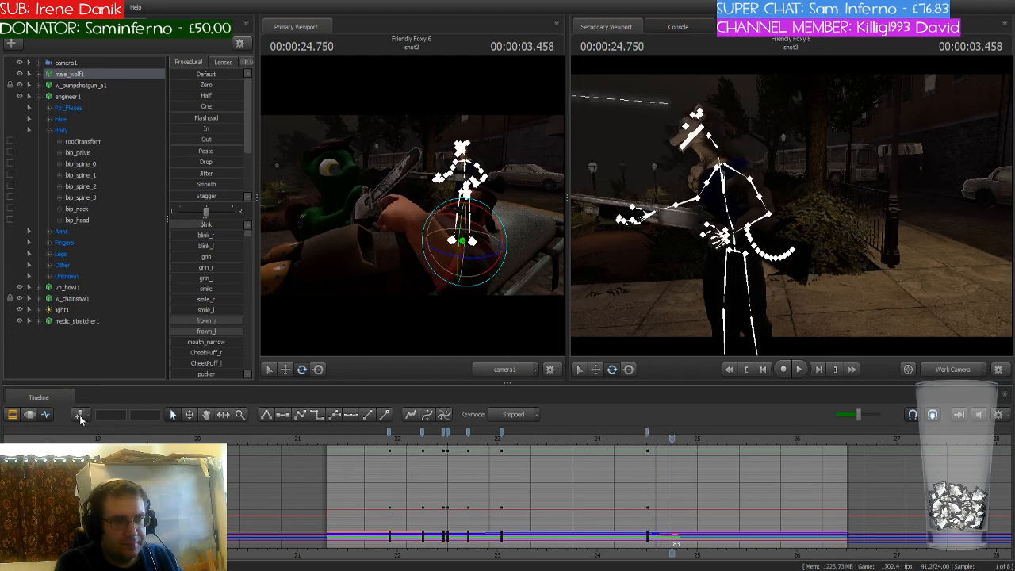
pyautogui.press('Right')
pyautogui.press('Left')
pyautogui.press('Left')
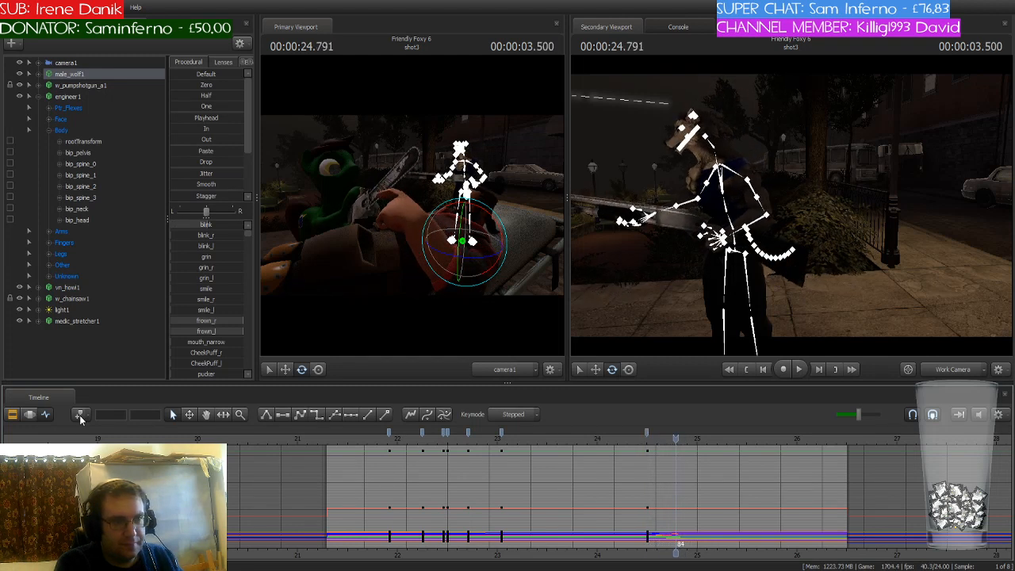
pyautogui.press('Right')
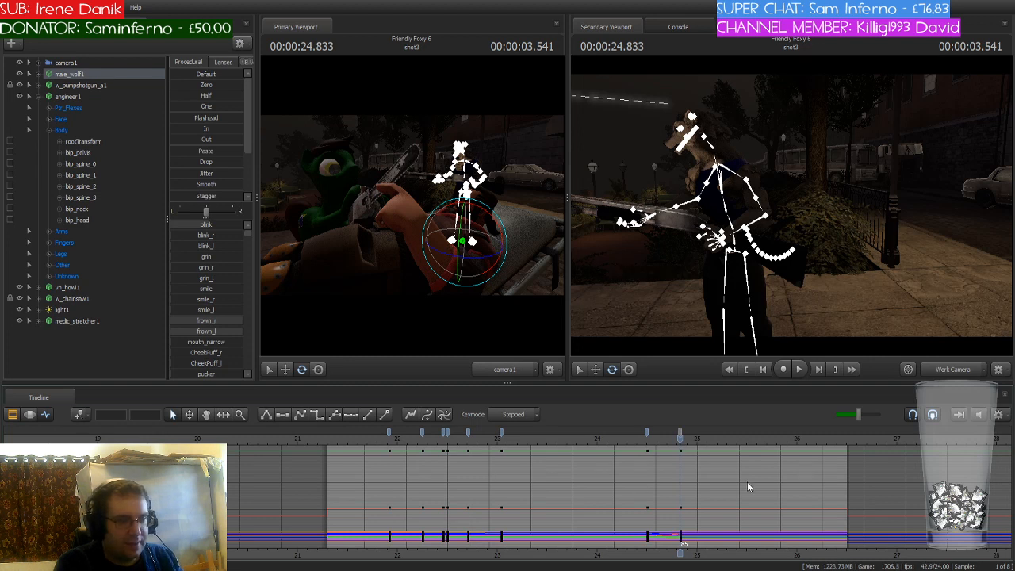
pyautogui.moveTo(680, 439); pyautogui.dragTo(842, 449)
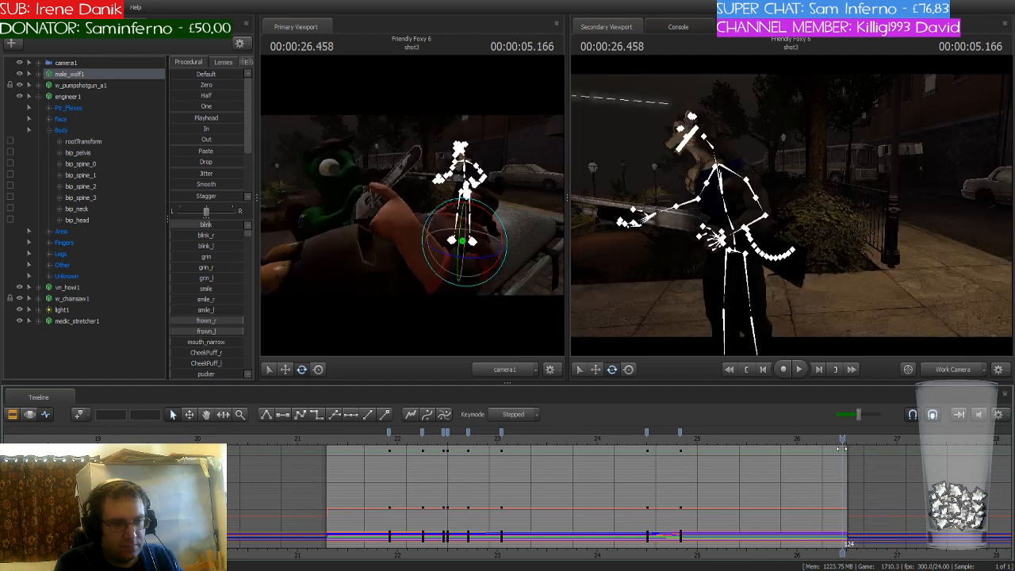
pyautogui.click(77, 415)
# Give male_wolf1's bookmarked keyframes at frames 15 and 23 stepped tangents
pyautogui.click(330, 441)
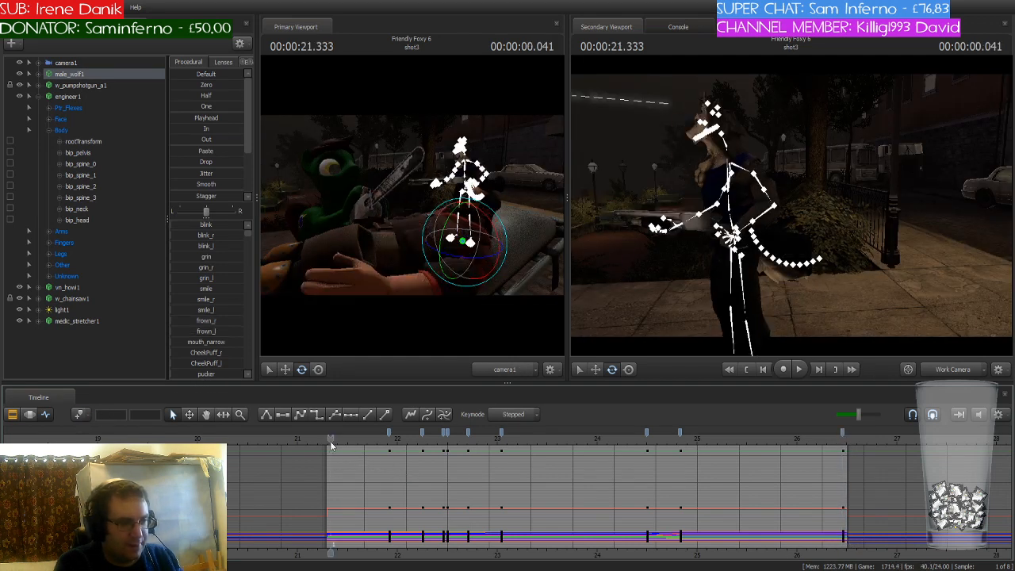
pyautogui.click(365, 442)
pyautogui.moveTo(365, 443); pyautogui.dragTo(389, 437)
pyautogui.click(387, 430)
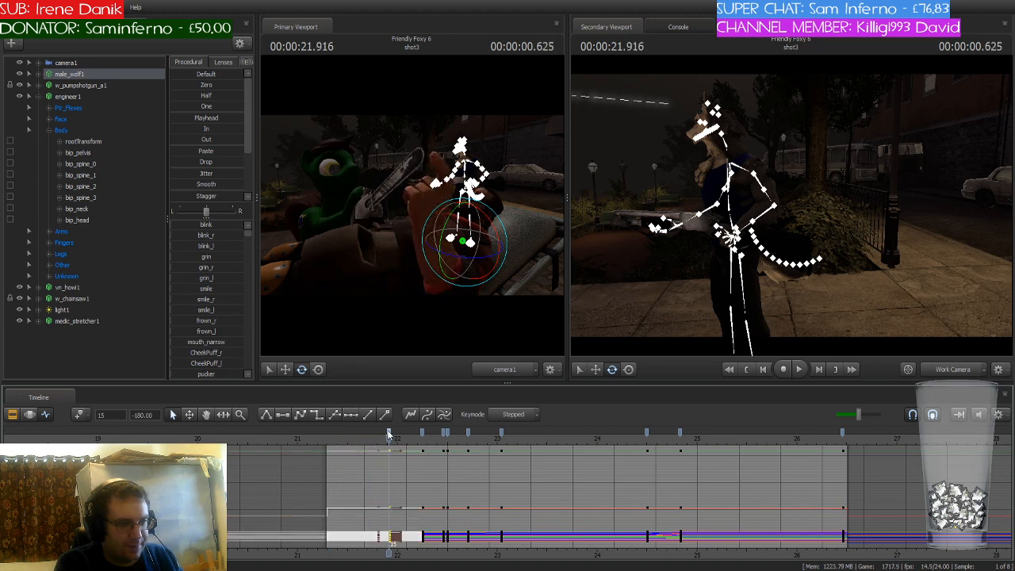
pyautogui.click(314, 414)
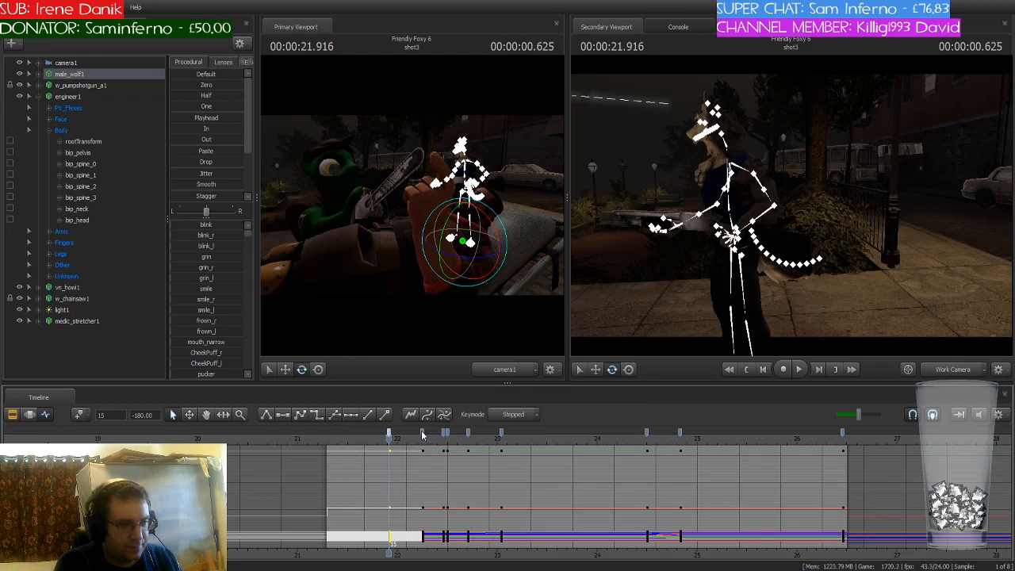
pyautogui.click(422, 431)
pyautogui.click(315, 414)
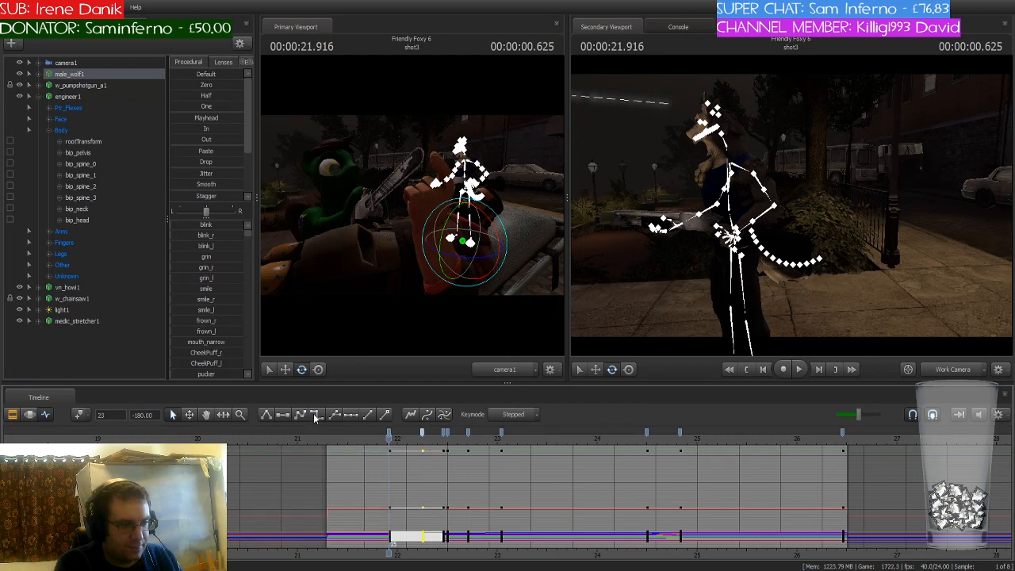
# Give male_wolf1's bookmarked keyframes at frames 28 and 29 stepped tangents
pyautogui.scroll(2, 436, 464)
pyautogui.scroll(1, 468, 453)
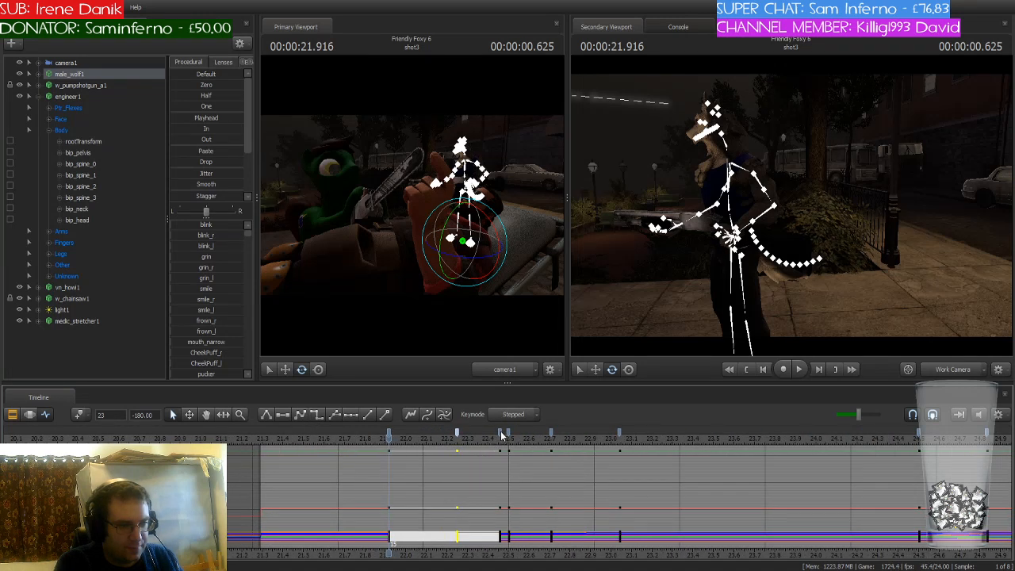
pyautogui.click(501, 433)
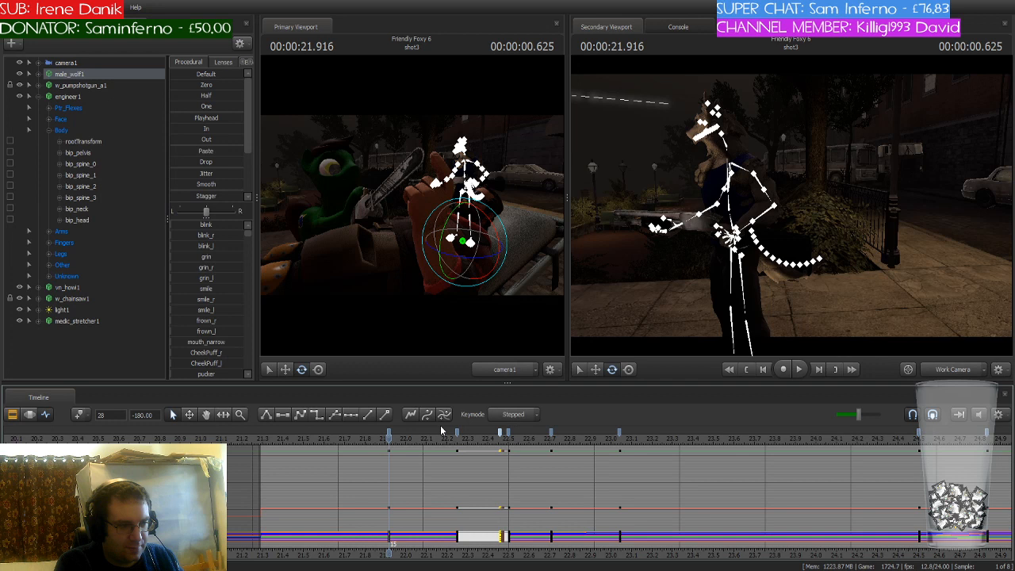
pyautogui.click(508, 433)
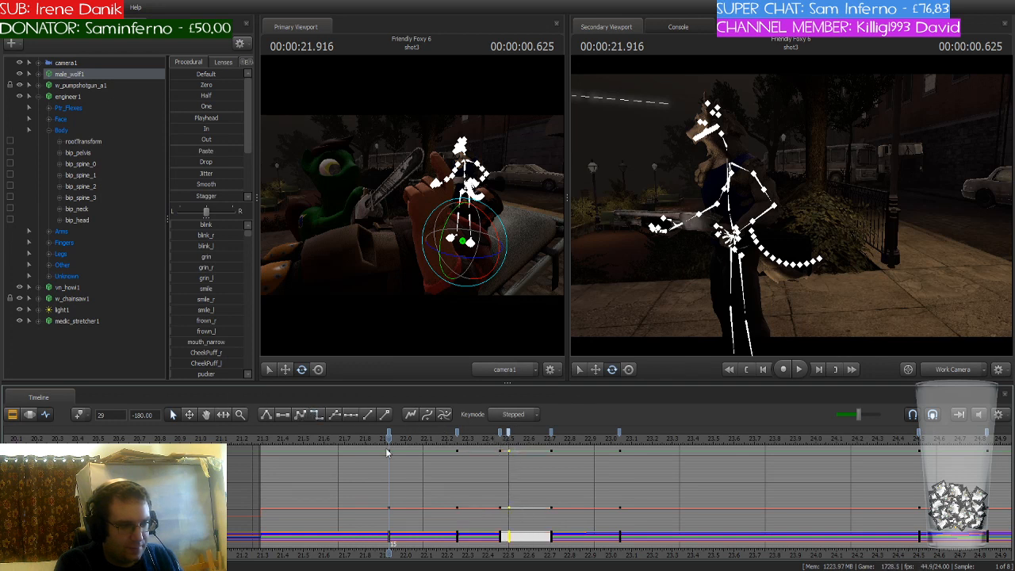
# Show the curves of w_pumpshotgun_a1 and add a bookmarked keyframe at frame 23
pyautogui.moveTo(389, 438)
pyautogui.mouseDown()
pyautogui.moveTo(512, 452)
pyautogui.moveTo(387, 453)
pyautogui.mouseUp()
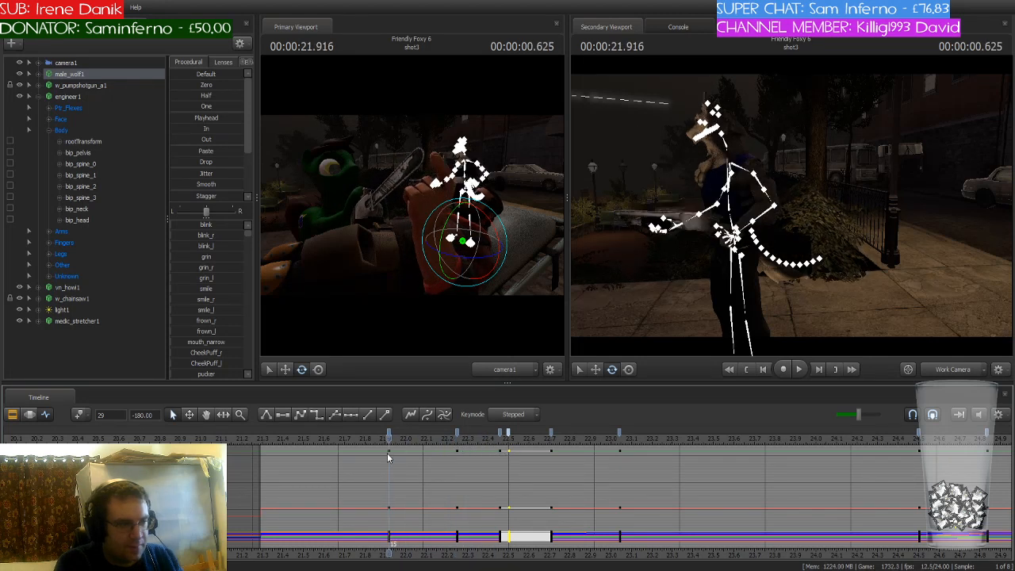
pyautogui.click(86, 85)
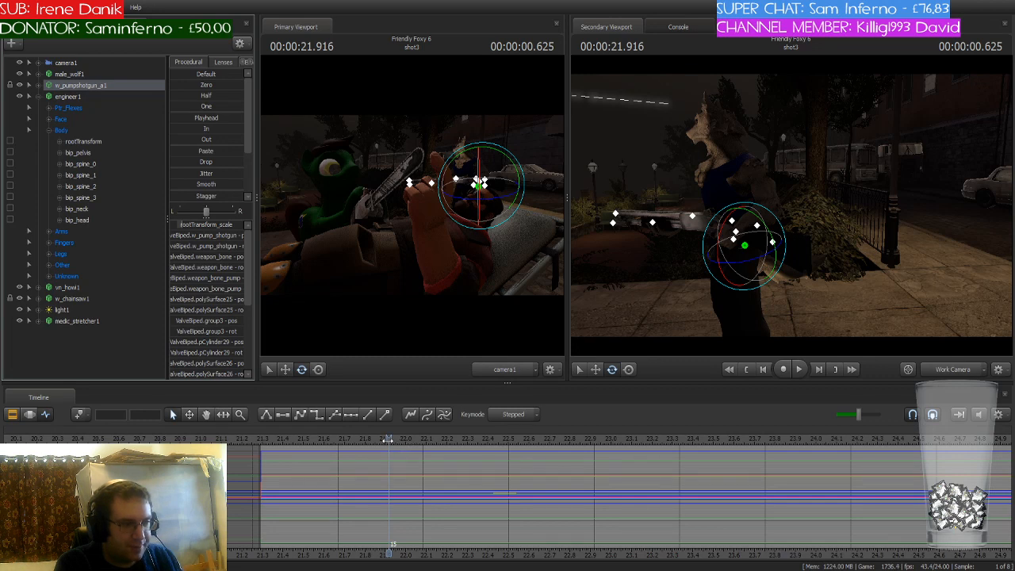
pyautogui.moveTo(388, 440); pyautogui.dragTo(454, 451)
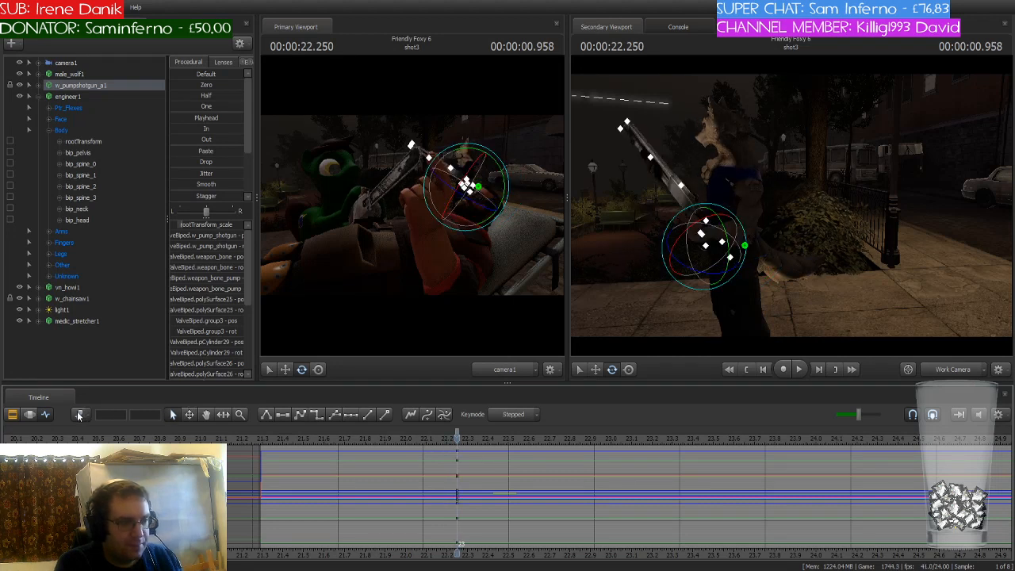
# Add bookmarked keyframes for w_pumpshotgun_a1 at frames 28 and 29
pyautogui.press('Right')
pyautogui.press('Right')
pyautogui.press('Right')
pyautogui.press('Right')
pyautogui.press('Right')
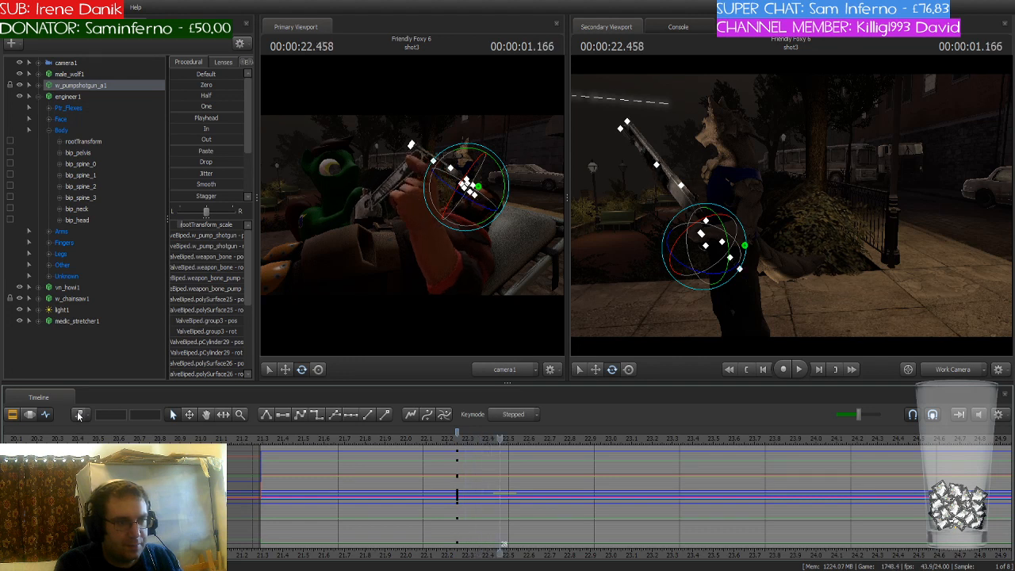
pyautogui.click(78, 412)
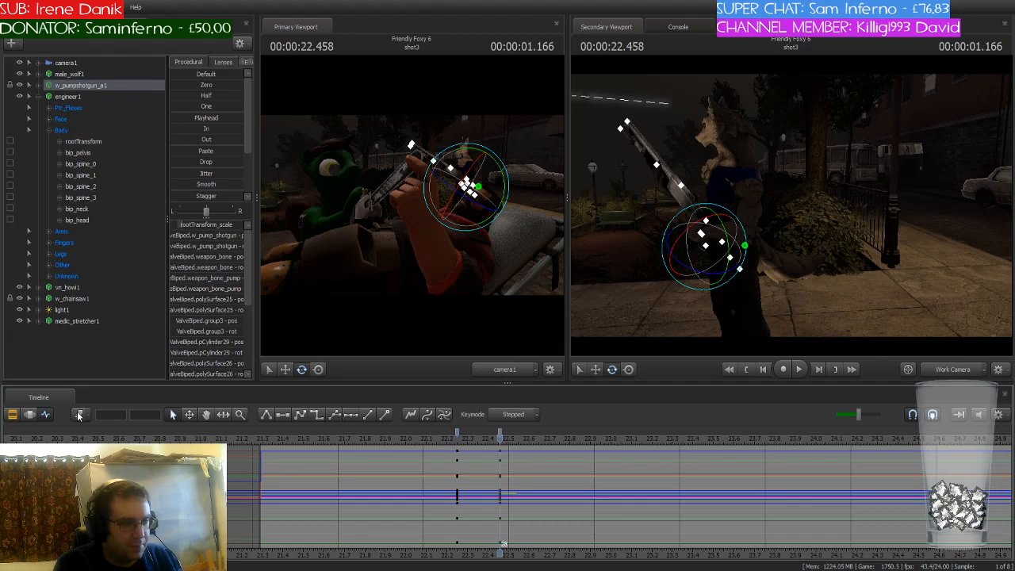
pyautogui.press('Right')
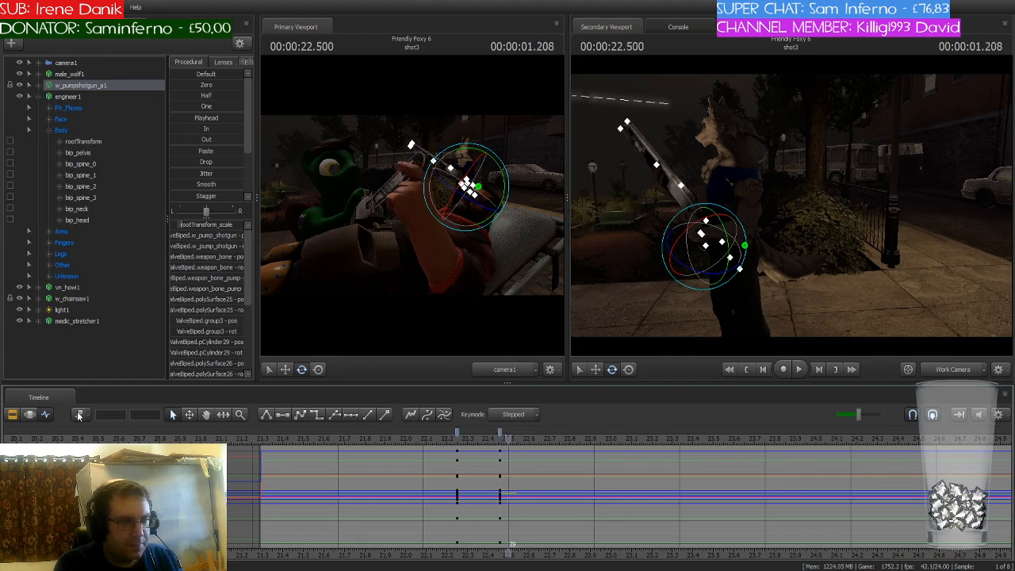
pyautogui.click(78, 413)
# Add a bookmarked keyframe for w_pumpshotgun_a1 at frame 34
pyautogui.press('Right')
pyautogui.press('Right')
pyautogui.press('Right')
pyautogui.press('Right')
pyautogui.press('Right')
pyautogui.press('Right')
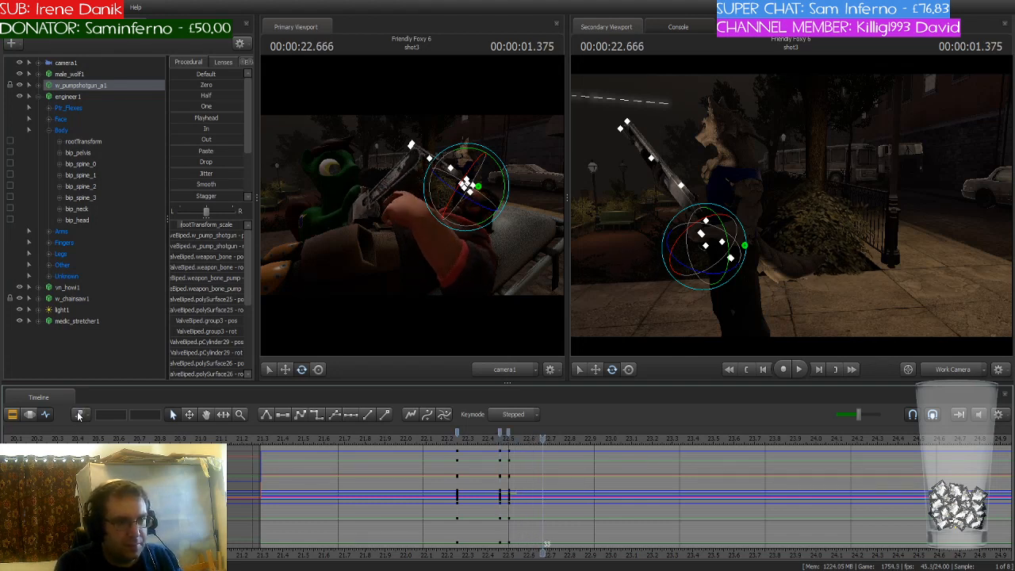
pyautogui.press('Left')
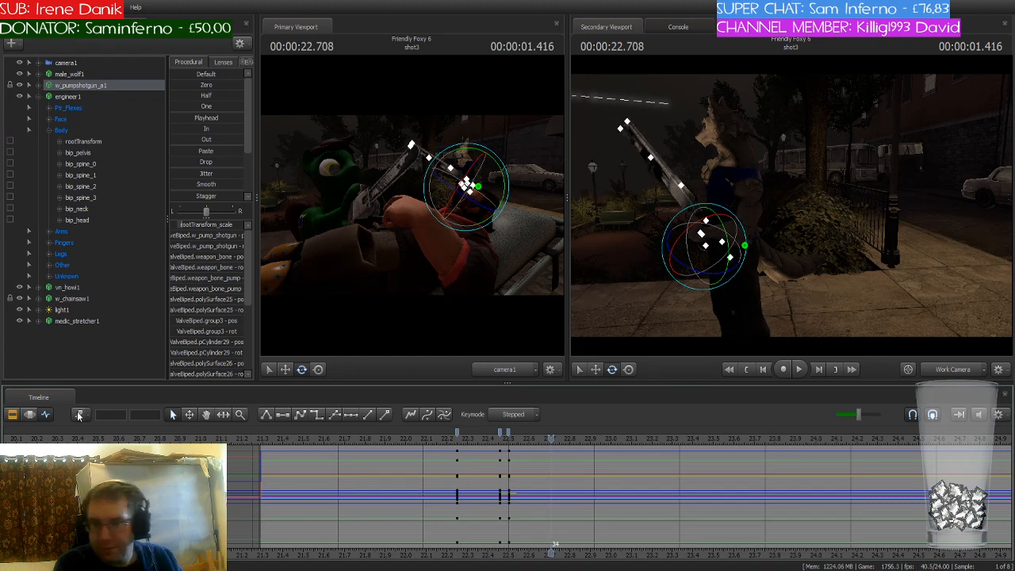
pyautogui.click(77, 415)
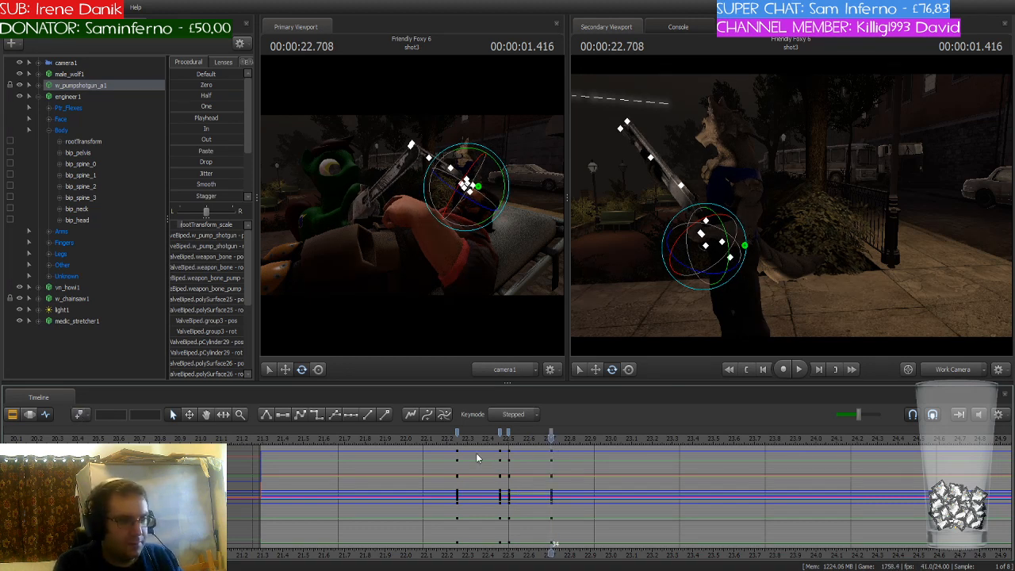
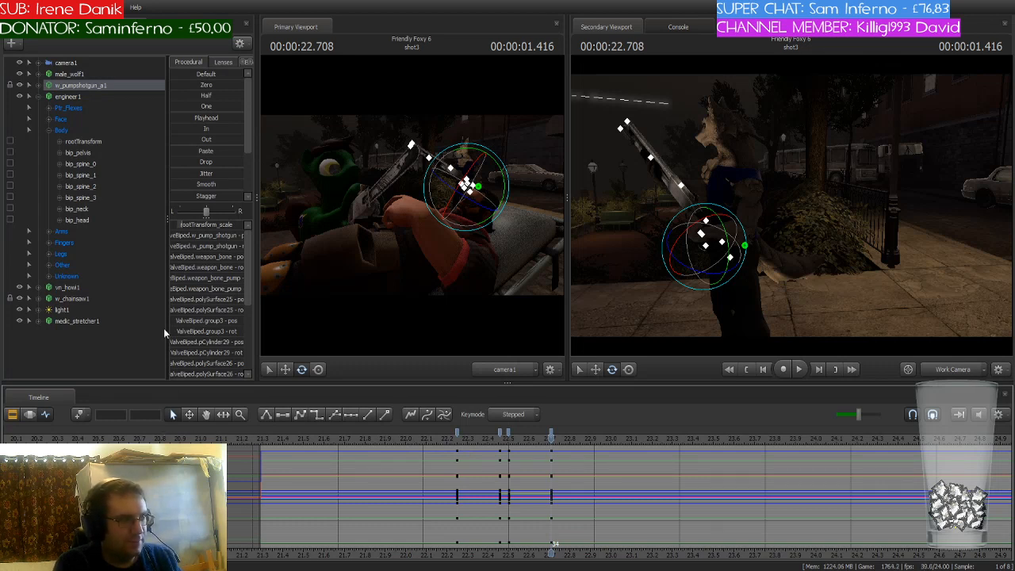
# Show male_wolf1's curves and give its bookmarked keyframes at frame 34 stepped tangents
pyautogui.click(91, 75)
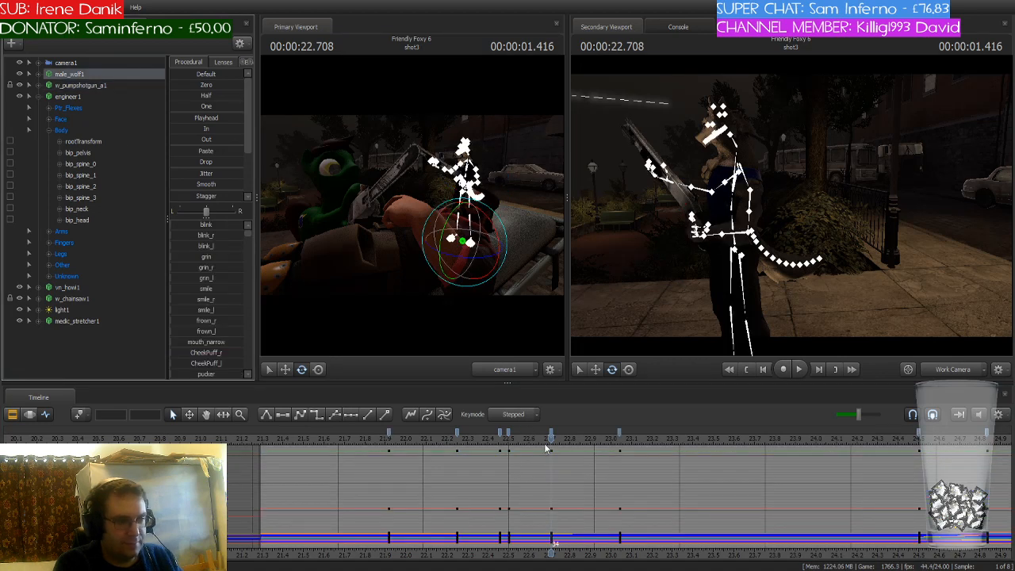
pyautogui.scroll(-3, 545, 444)
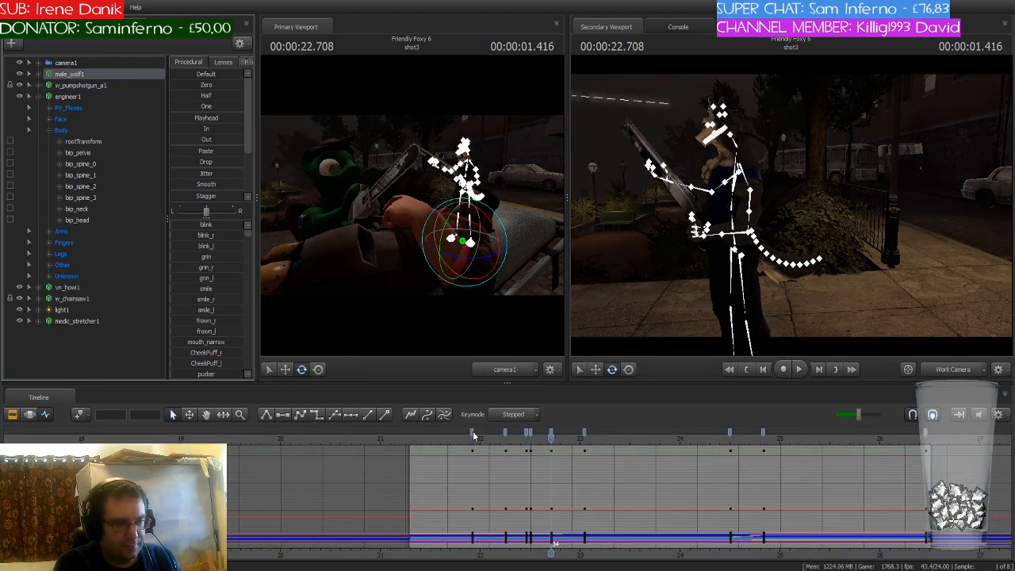
pyautogui.click(473, 433)
pyautogui.moveTo(487, 444); pyautogui.dragTo(551, 451)
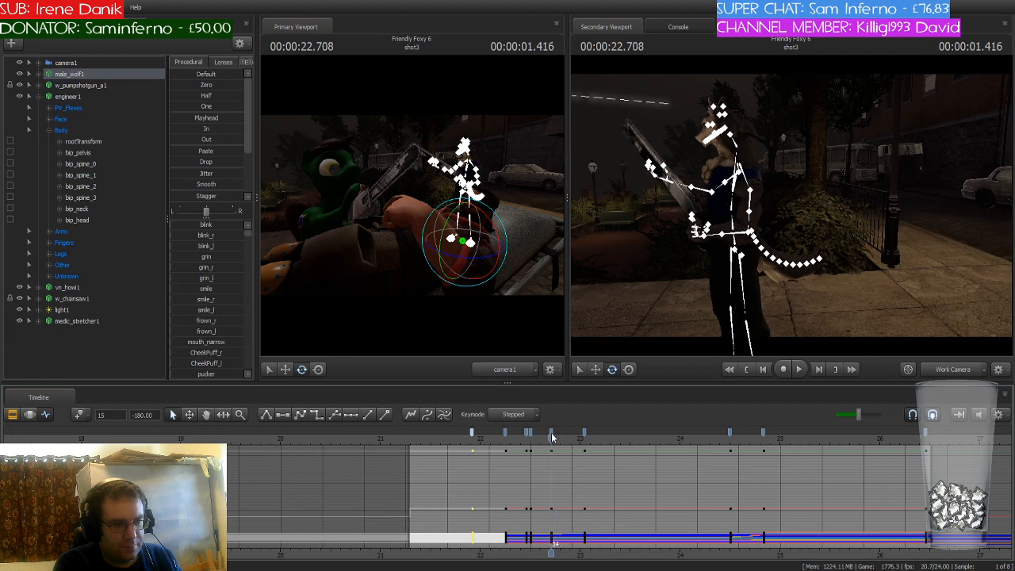
pyautogui.click(551, 434)
pyautogui.click(317, 416)
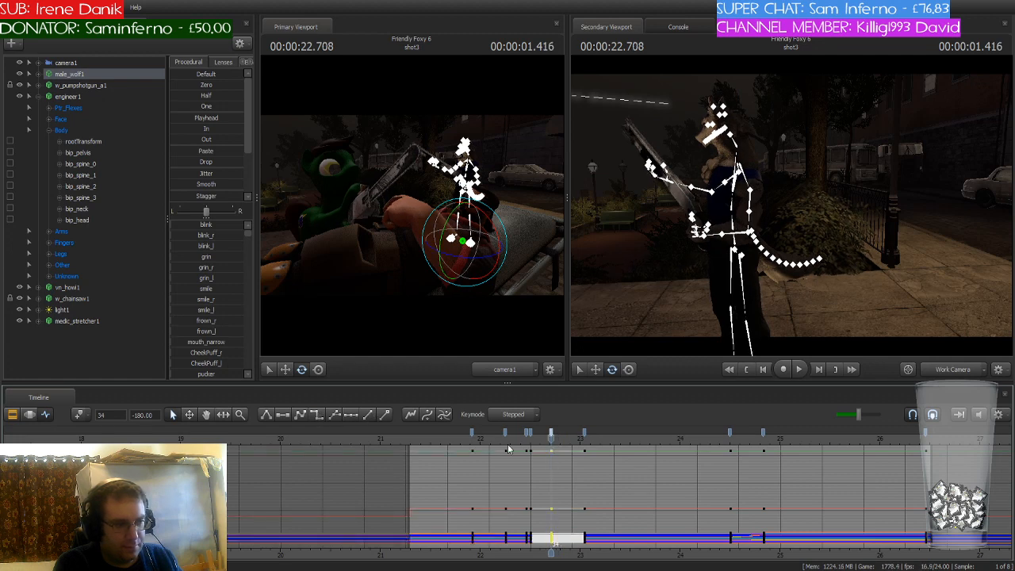
# Give male_wolf1's bookmarked keyframes at frame 77 stepped tangents and play back the result
pyautogui.scroll(2, 509, 450)
pyautogui.moveTo(554, 439); pyautogui.dragTo(781, 442)
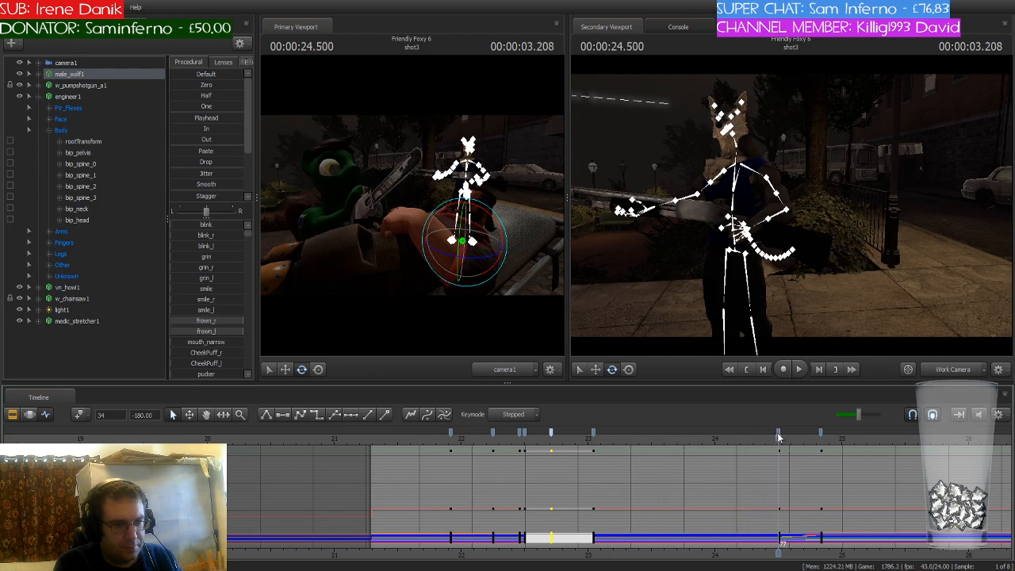
pyautogui.click(779, 433)
pyautogui.click(321, 413)
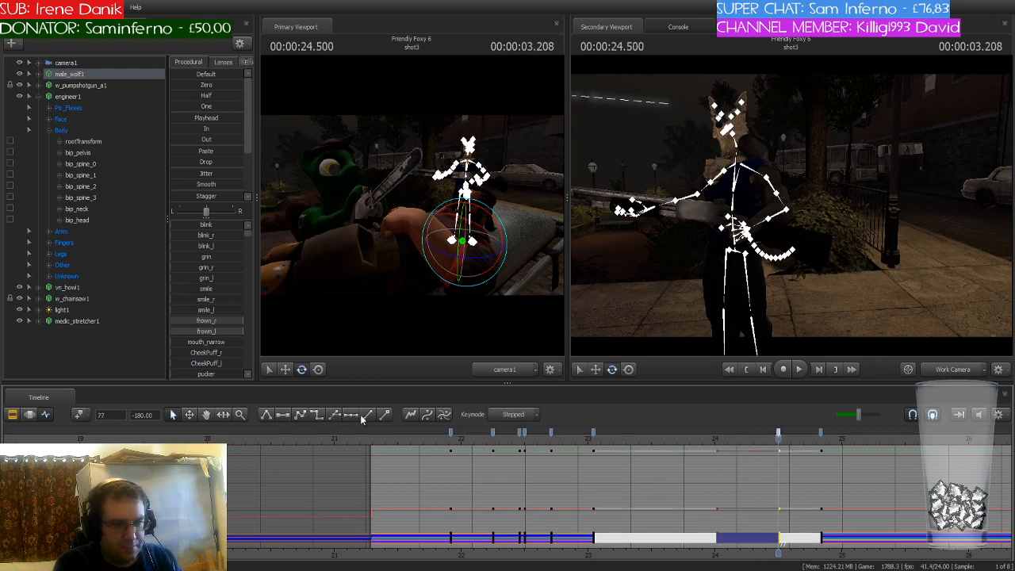
pyautogui.press('space')
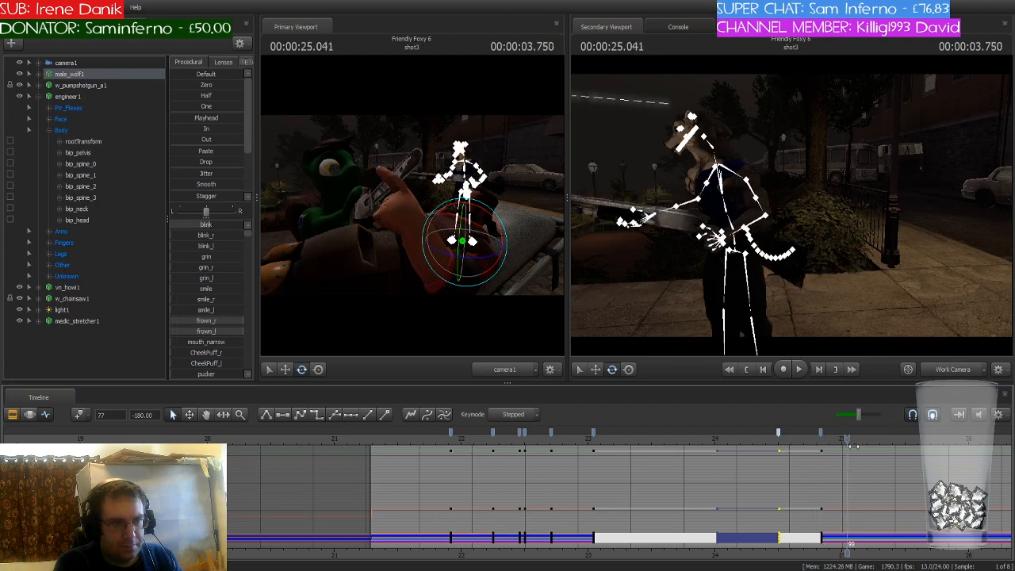
pyautogui.moveTo(894, 450); pyautogui.dragTo(450, 449)
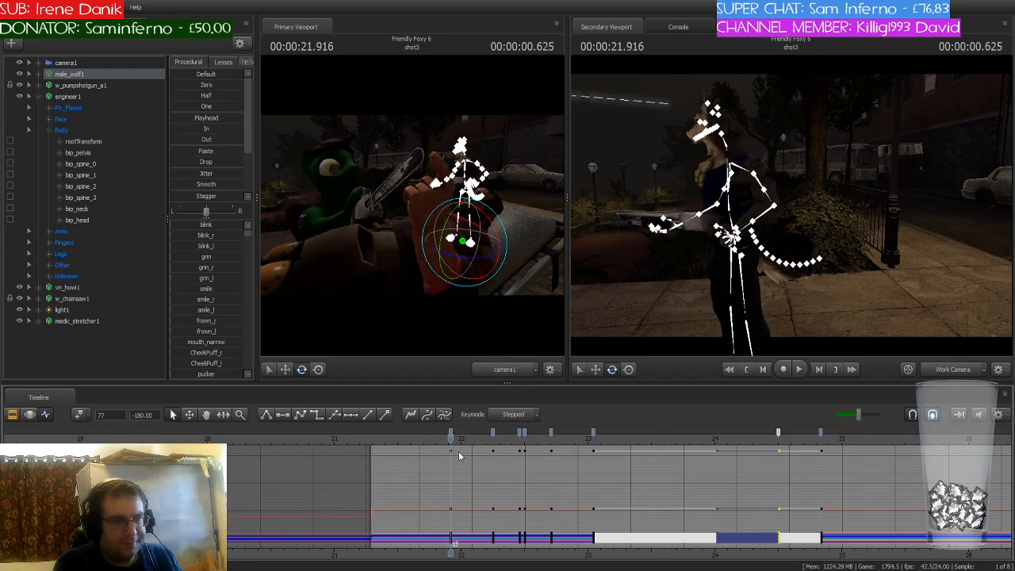
# Switch the keymode to Spline and give male_wolf1's keyframes at frame 15 spline tangents
pyautogui.click(451, 434)
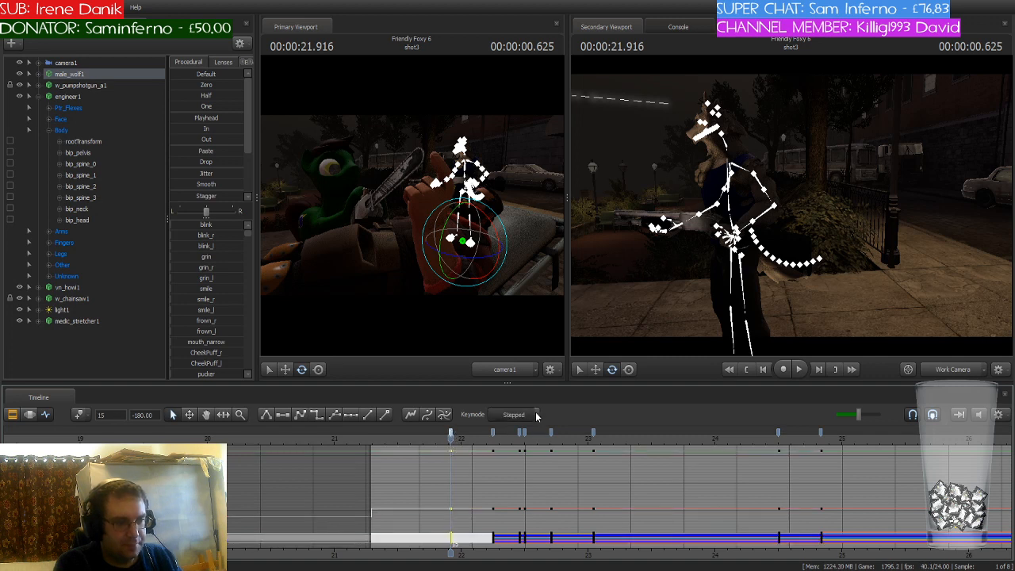
pyautogui.click(512, 451)
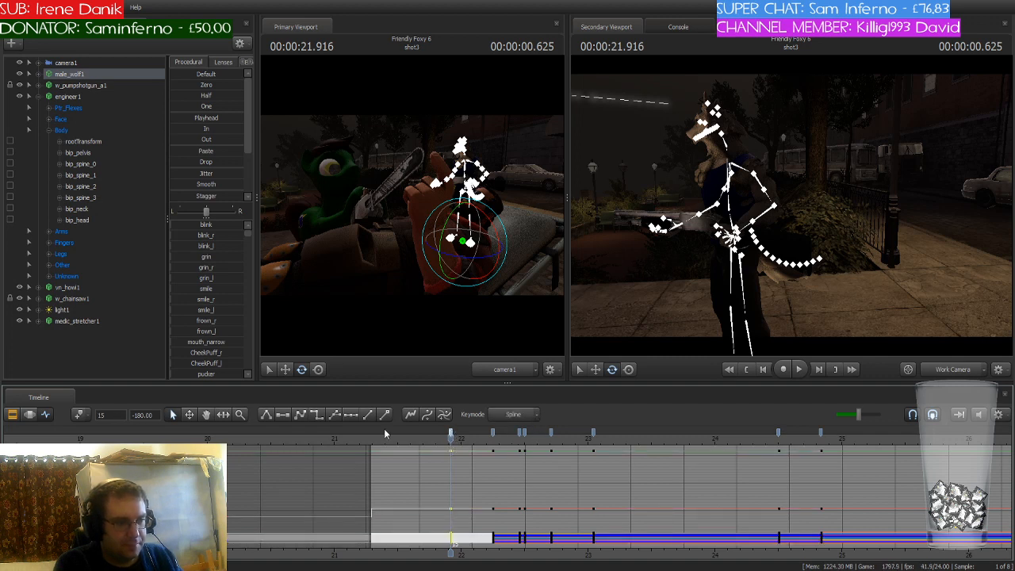
pyautogui.click(429, 417)
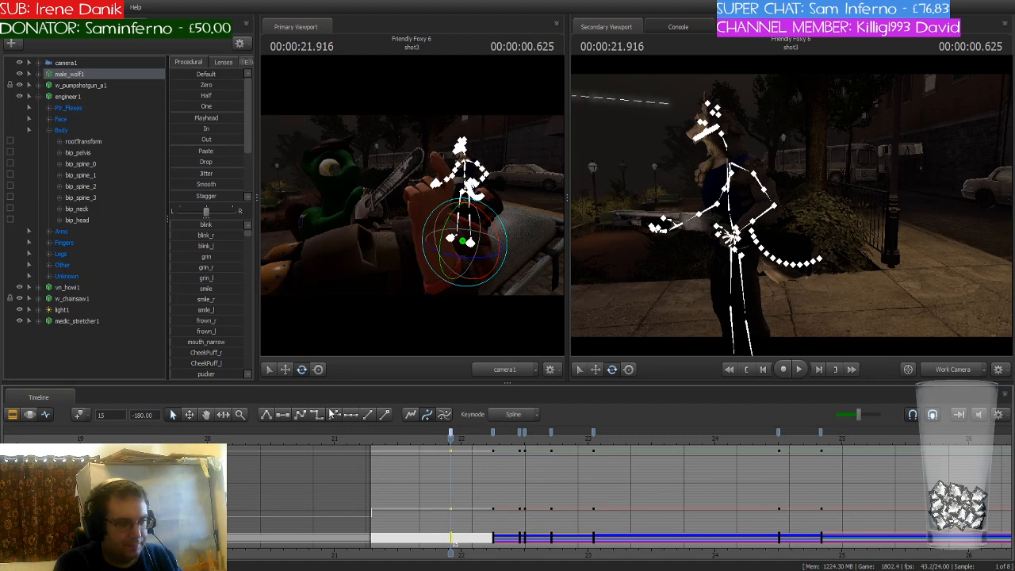
pyautogui.click(300, 415)
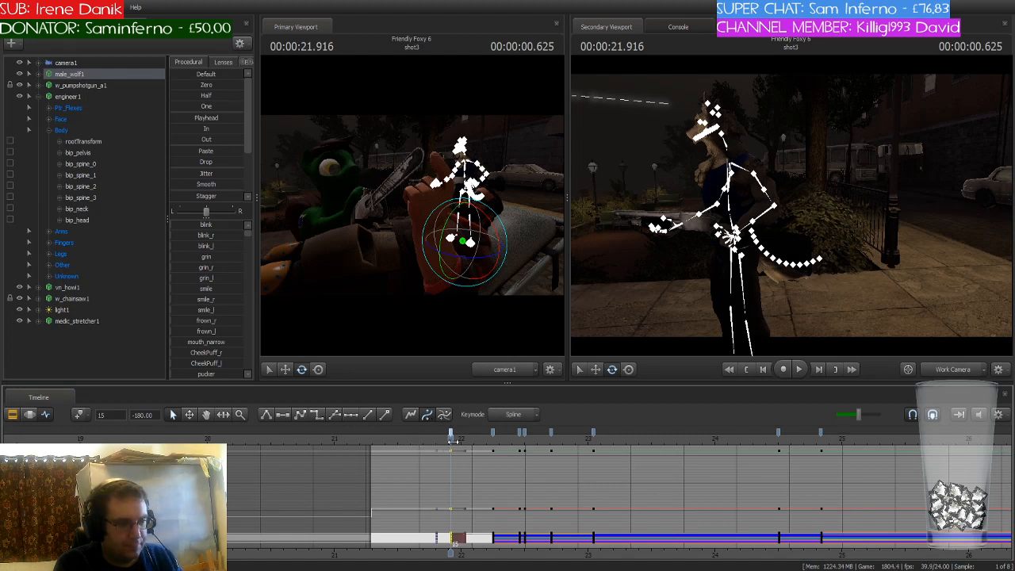
# Add a bookmarked keyframe for male_wolf1 at frame 0, the start of the shot
pyautogui.moveTo(451, 439); pyautogui.dragTo(374, 441)
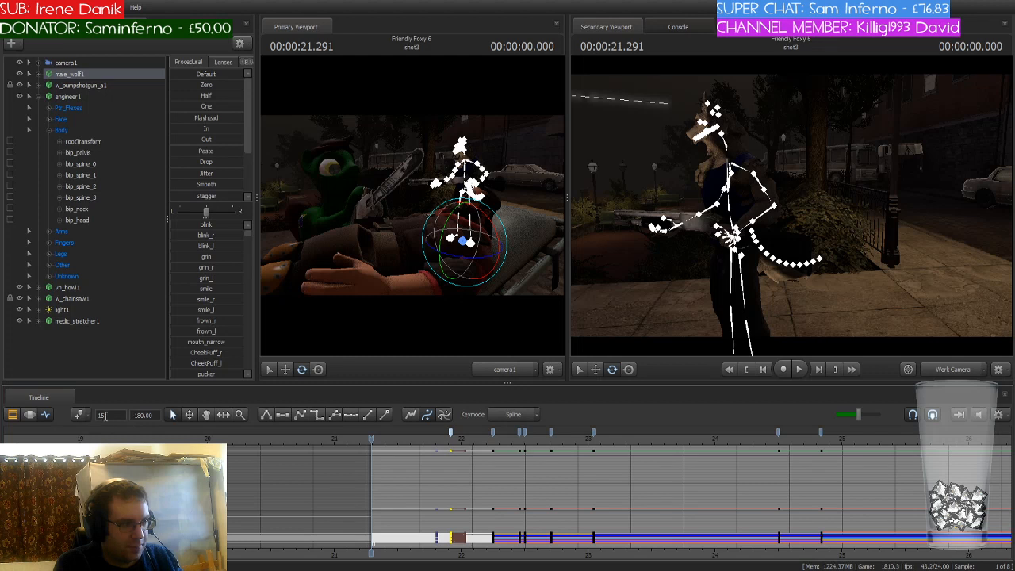
pyautogui.click(76, 414)
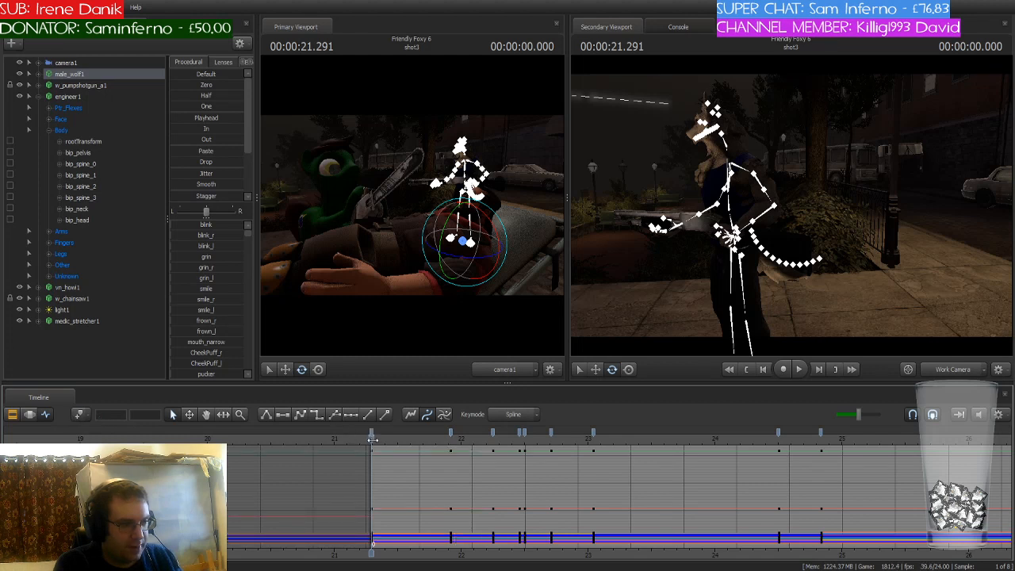
# Try spline tangents on male_wolf1's keyframes at frame 23, check the motion back to frame 15, and undo the change
pyautogui.moveTo(373, 440); pyautogui.dragTo(494, 454)
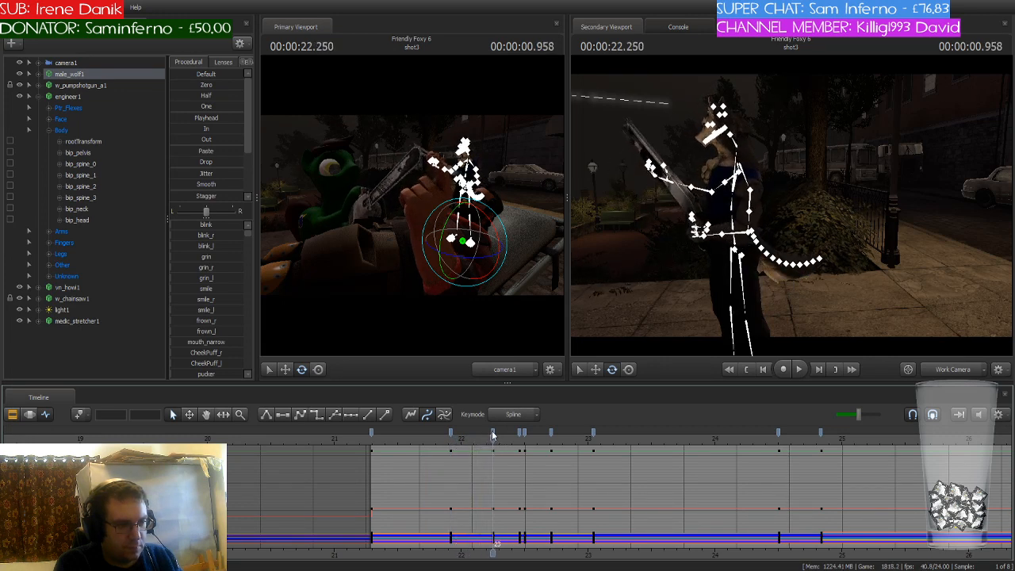
pyautogui.click(493, 430)
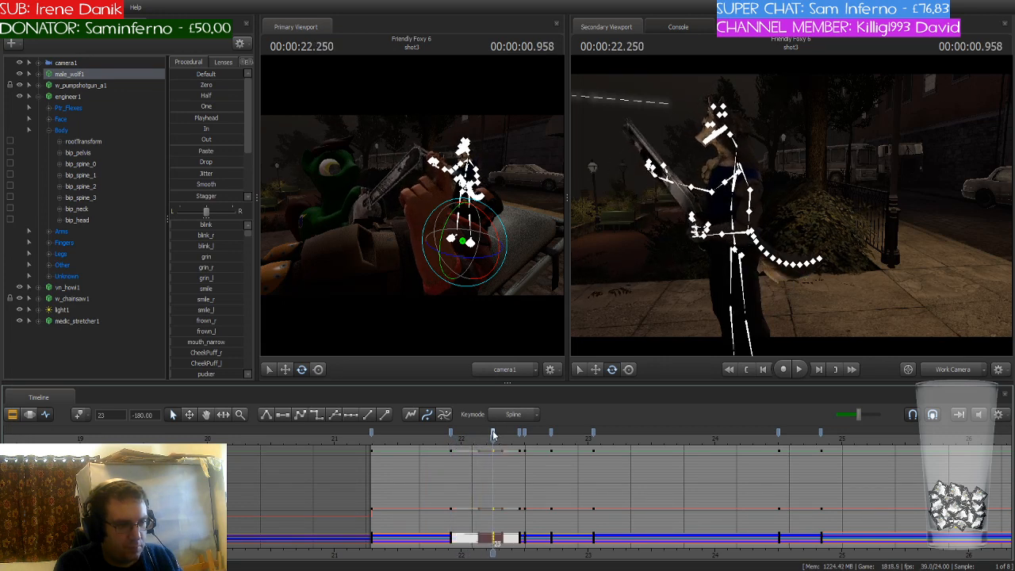
pyautogui.click(300, 416)
pyautogui.moveTo(492, 444); pyautogui.dragTo(448, 460)
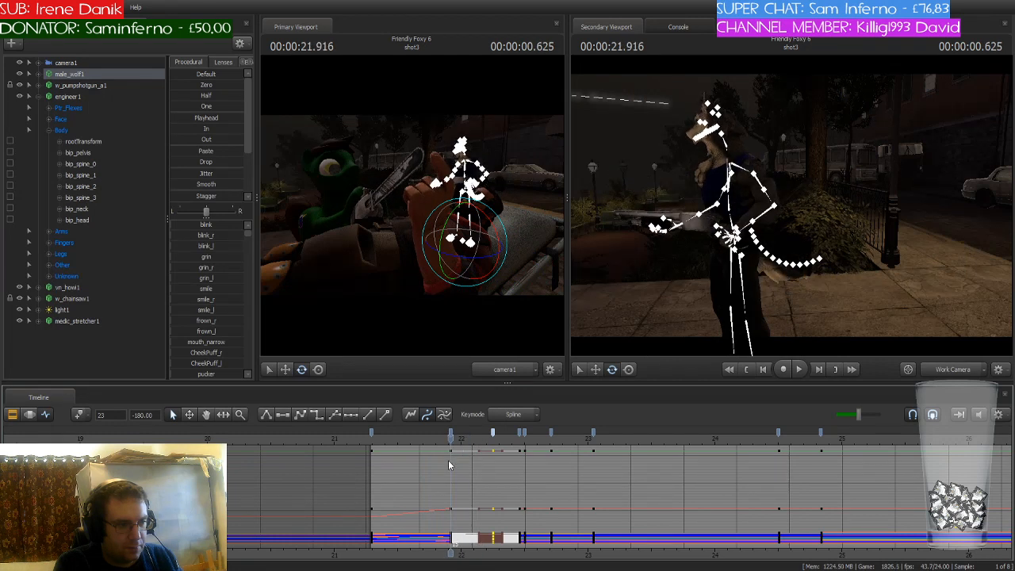
pyautogui.press('Up')
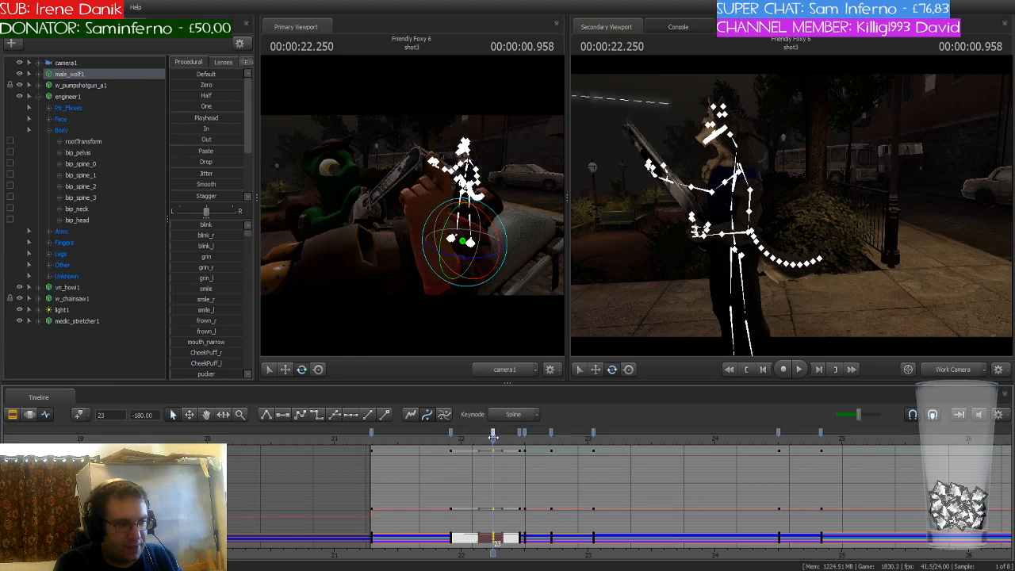
pyautogui.moveTo(493, 436)
pyautogui.mouseDown()
pyautogui.moveTo(376, 439)
pyautogui.moveTo(492, 439)
pyautogui.mouseUp()
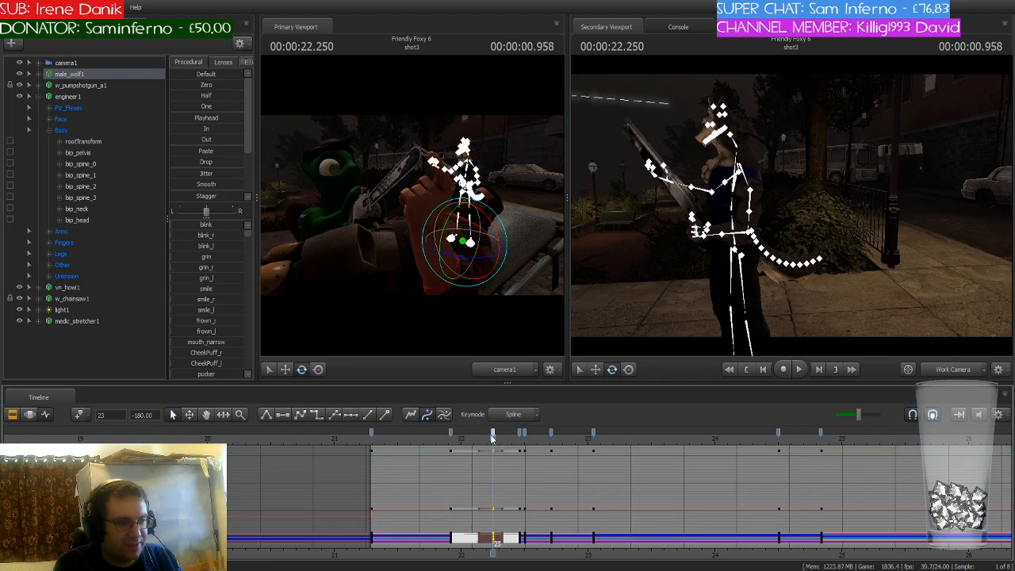
# Try deleting male_wolf1's bookmarked keyframes at frame 0 and undo the deletion
pyautogui.click(370, 435)
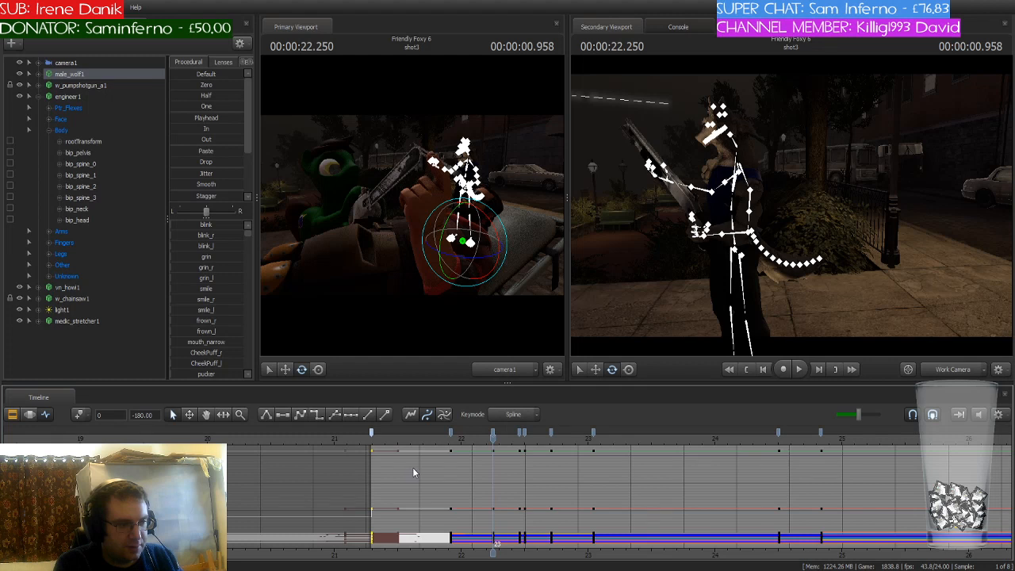
pyautogui.press('Delete')
pyautogui.moveTo(493, 438); pyautogui.dragTo(452, 449)
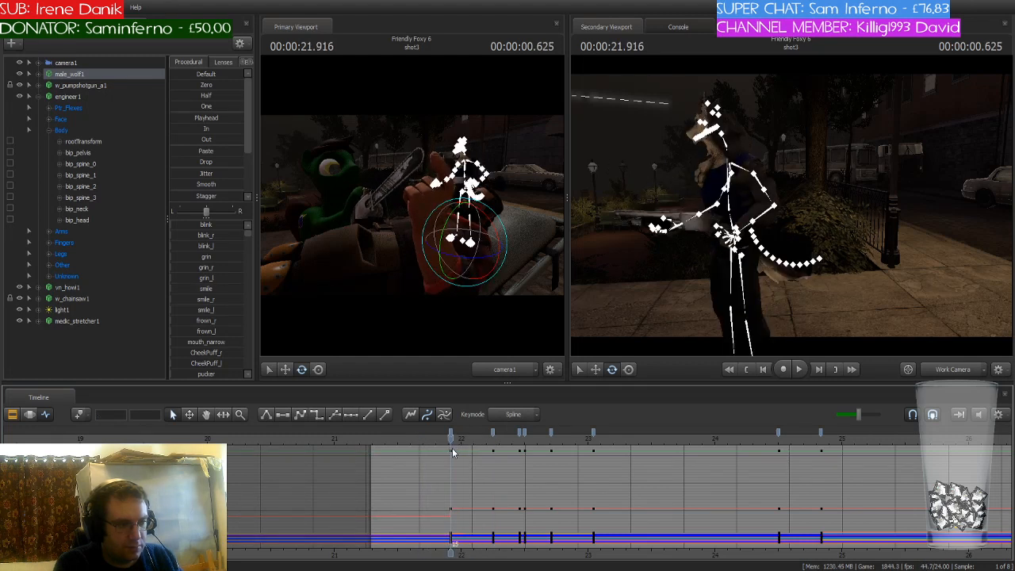
pyautogui.hotkey('ctrl', 'z')
pyautogui.hotkey('ctrl', 'z')
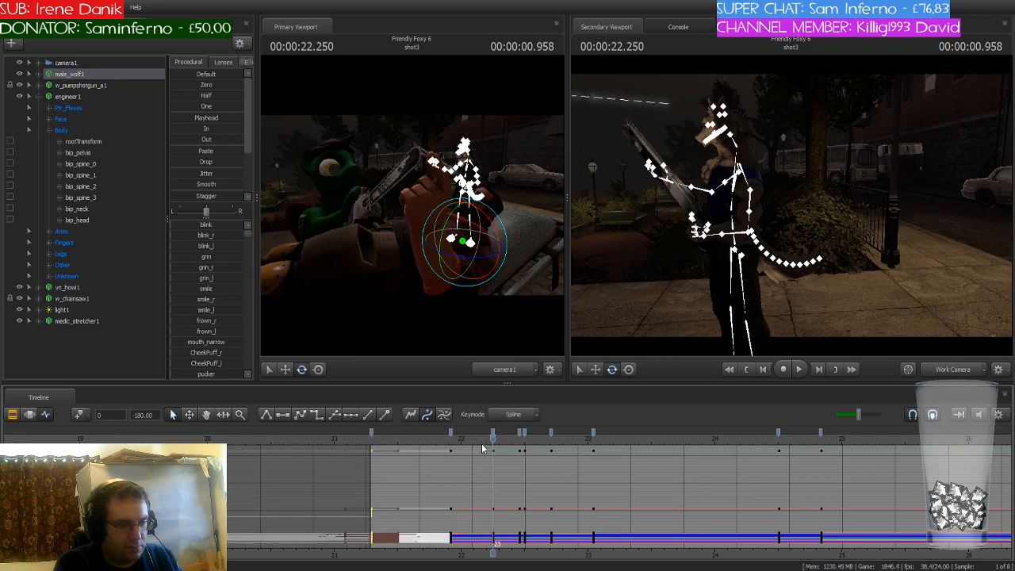
# Give male_wolf1's bookmarked keyframes at frame 23 spline tangents
pyautogui.moveTo(435, 441); pyautogui.dragTo(494, 438)
pyautogui.doubleClick(493, 433)
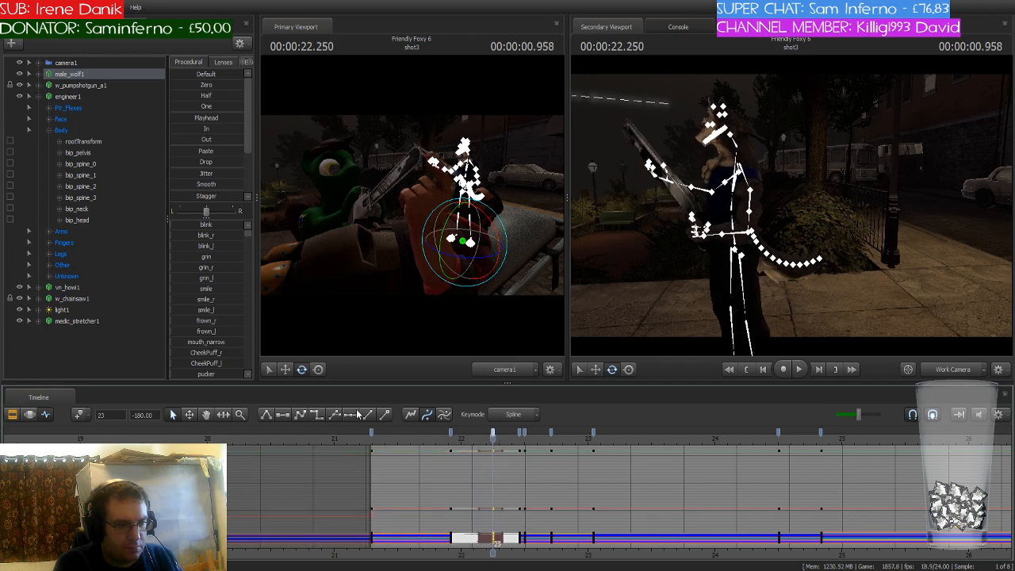
pyautogui.click(301, 416)
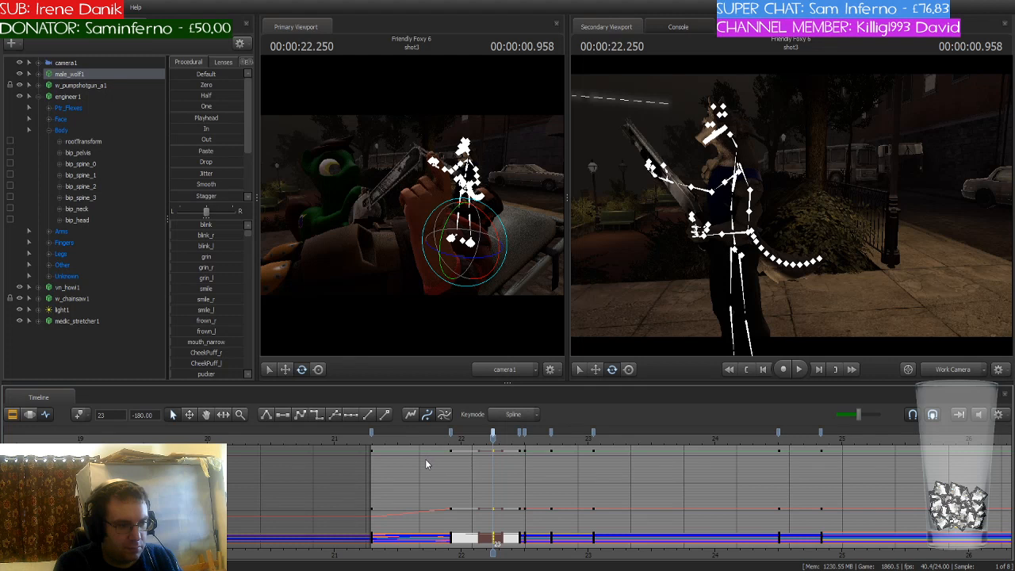
# Match male_wolf1's rootTransform keyframe at frame 0 to its frame 15 value with the Playhead preset, and scrub between both frames
pyautogui.moveTo(791, 244); pyautogui.dragTo(791, 277)
pyautogui.click(744, 302)
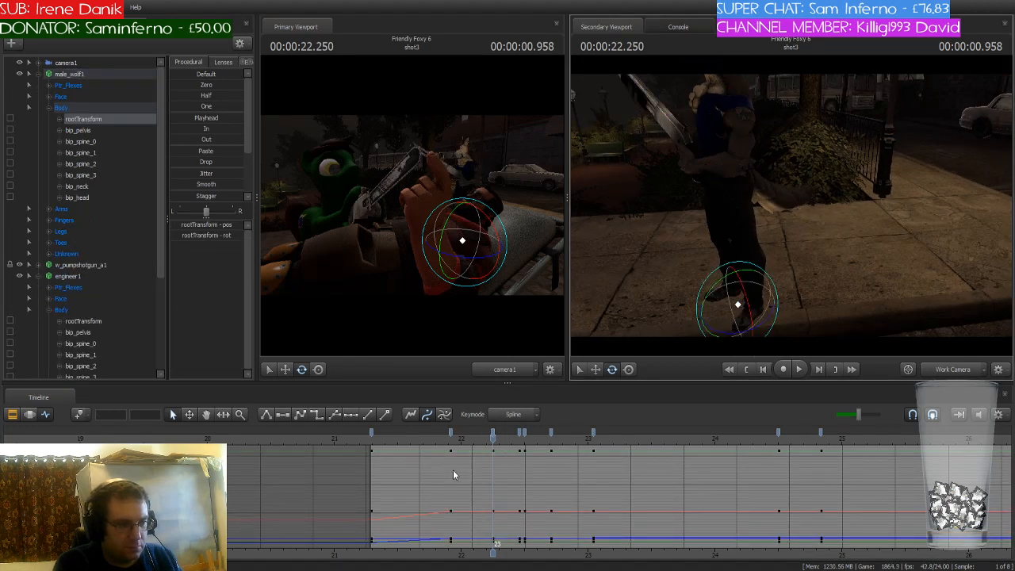
pyautogui.scroll(2, 453, 470)
pyautogui.moveTo(483, 447); pyautogui.dragTo(433, 444)
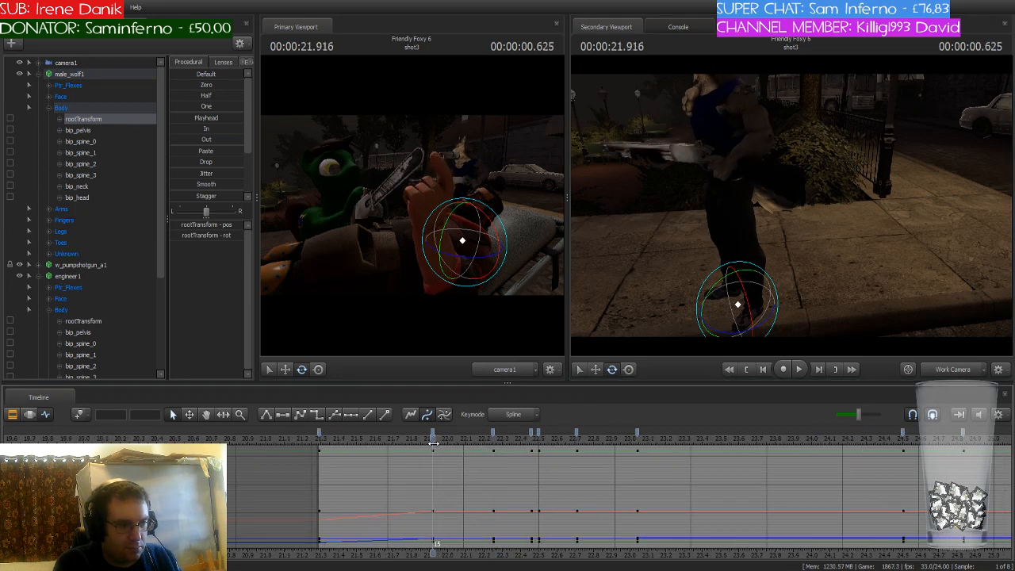
pyautogui.click(318, 434)
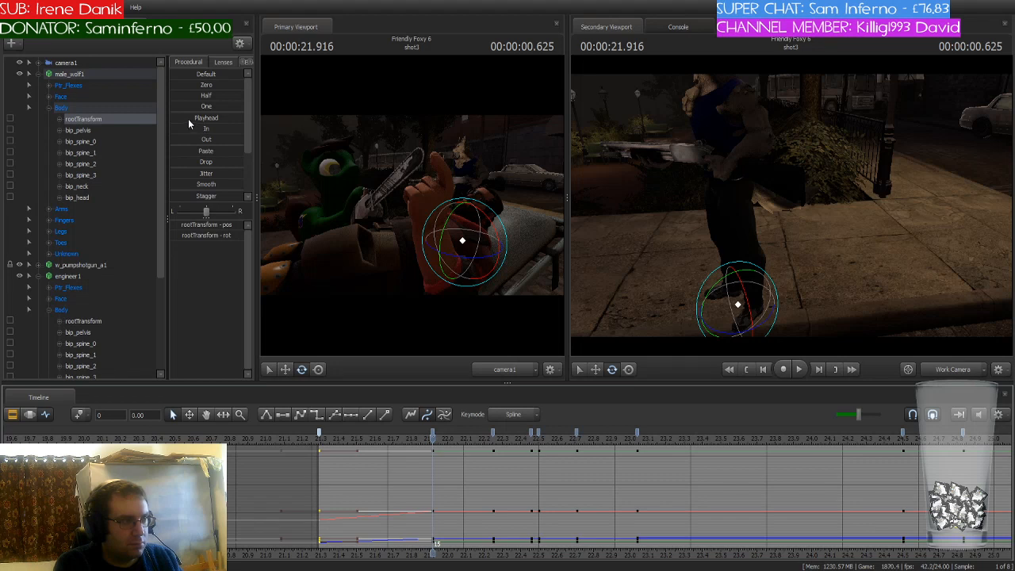
pyautogui.moveTo(188, 119); pyautogui.dragTo(304, 128)
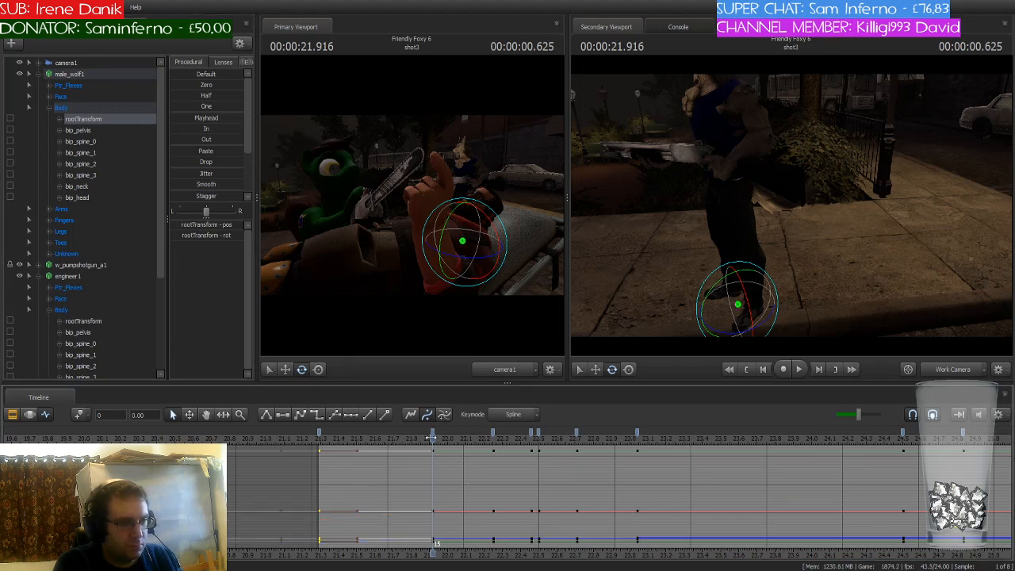
pyautogui.moveTo(433, 432); pyautogui.dragTo(319, 439)
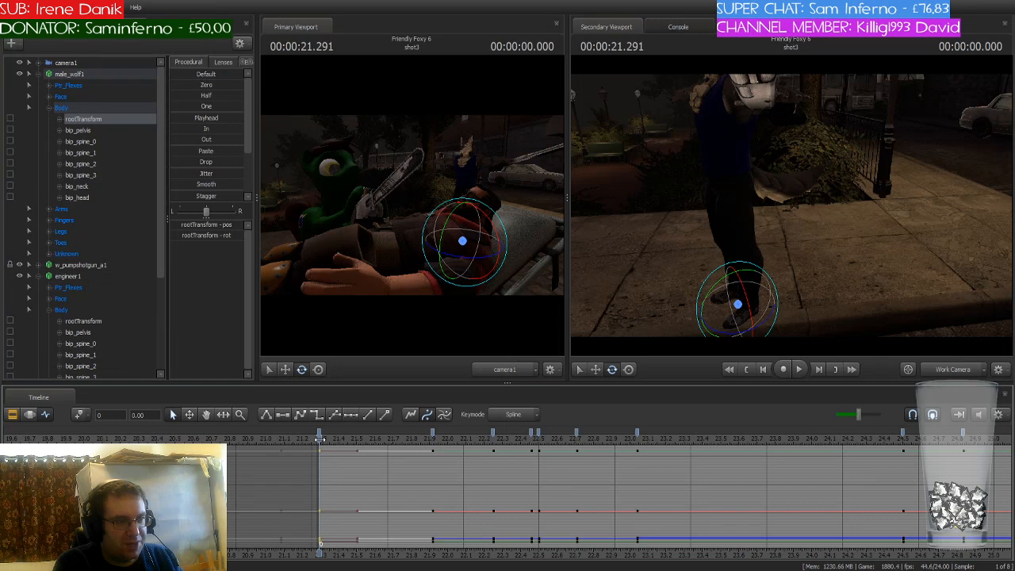
pyautogui.moveTo(319, 438); pyautogui.dragTo(431, 437)
pyautogui.click(432, 430)
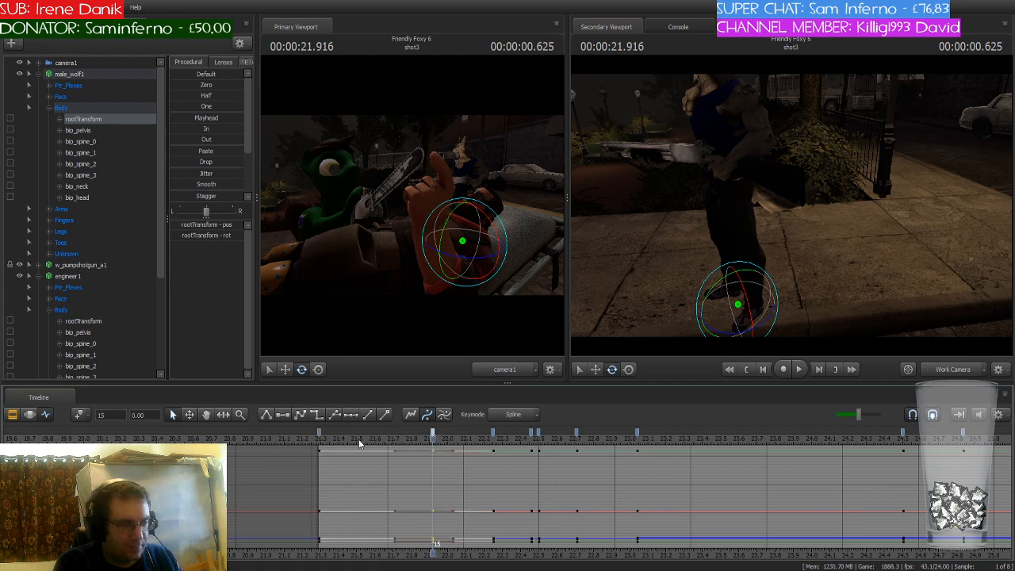
pyautogui.click(319, 430)
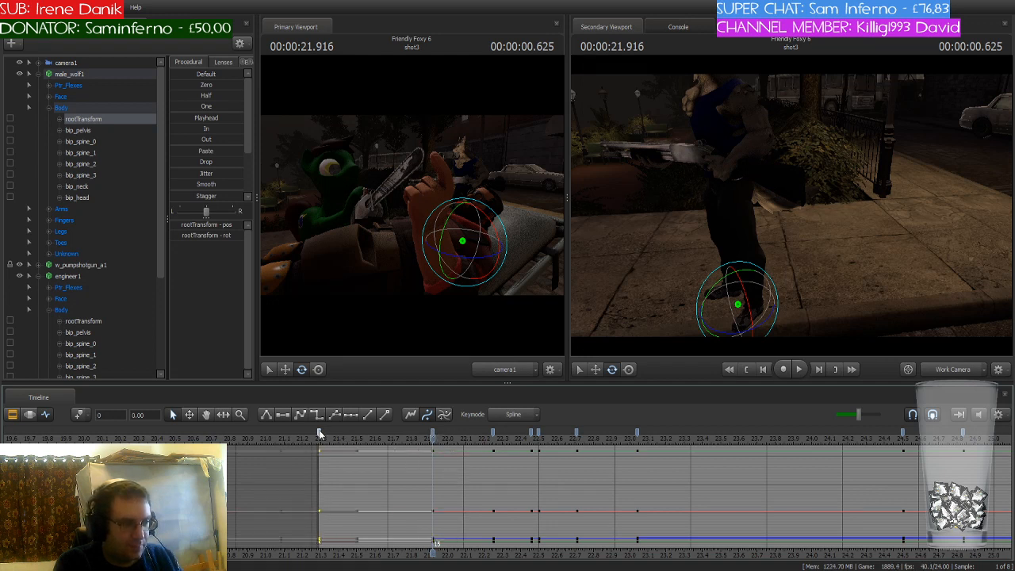
pyautogui.click(360, 482)
pyautogui.moveTo(432, 439)
pyautogui.mouseDown()
pyautogui.moveTo(309, 439)
pyautogui.moveTo(432, 445)
pyautogui.mouseUp()
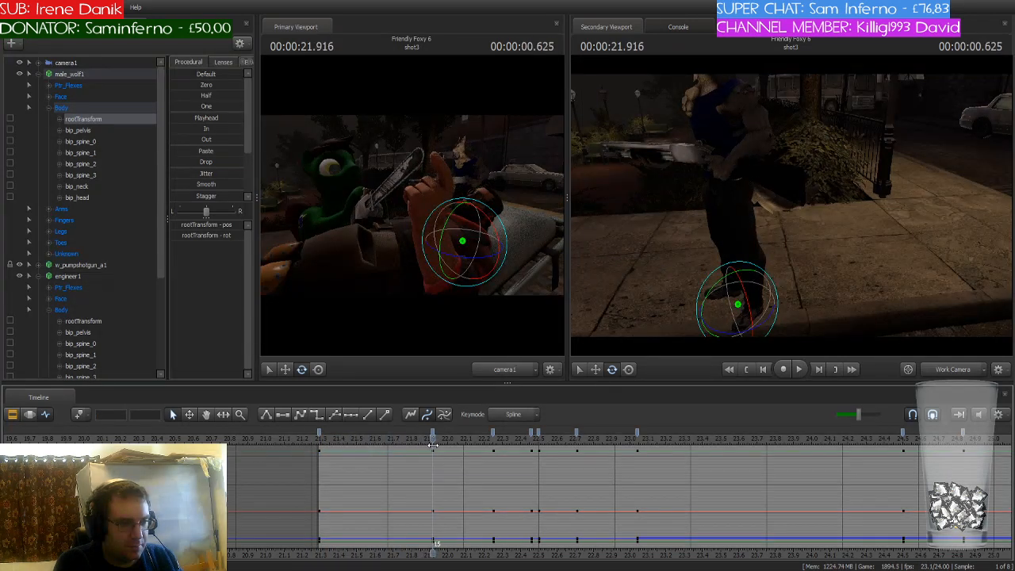
pyautogui.click(320, 432)
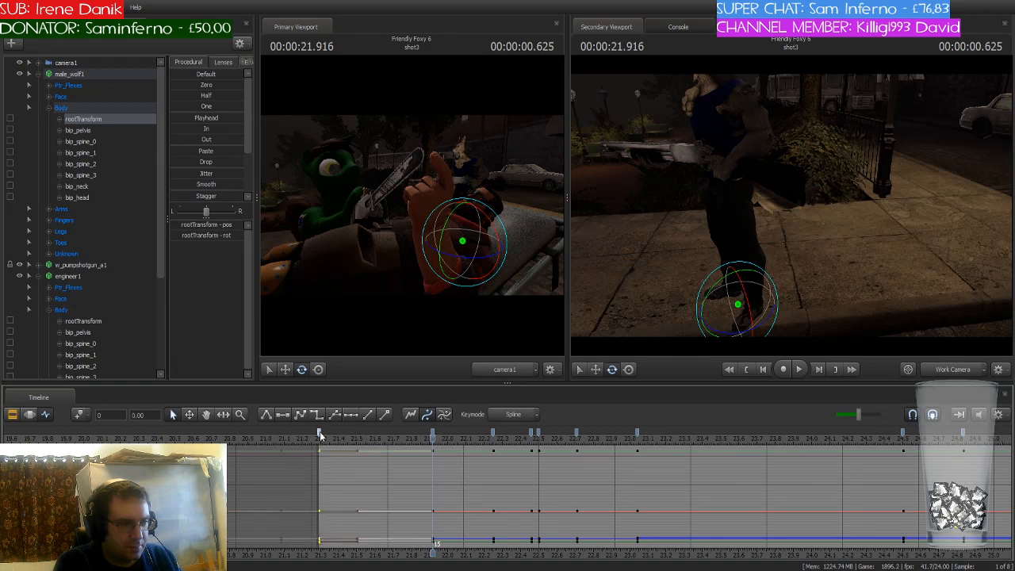
pyautogui.click(351, 484)
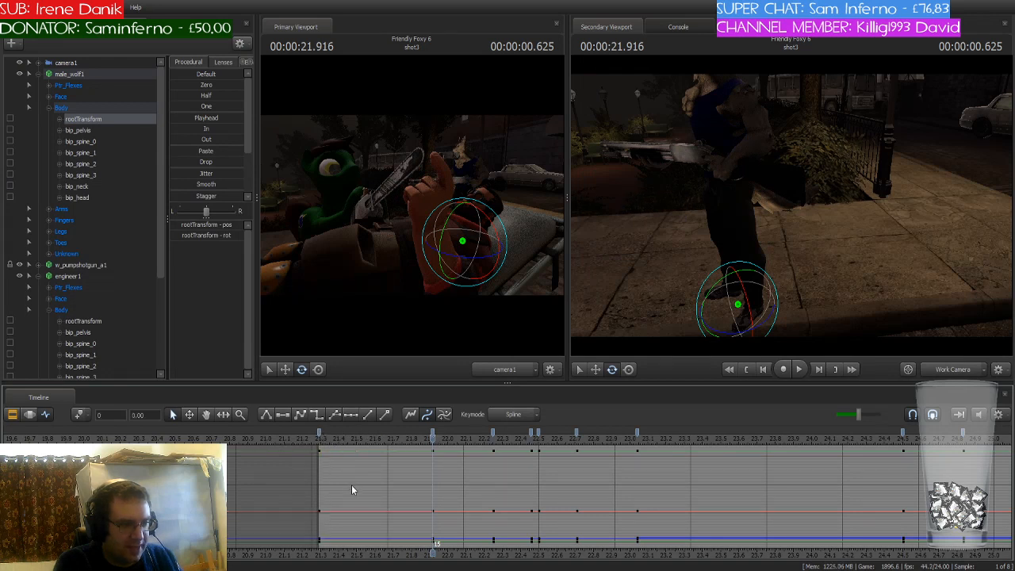
pyautogui.click(320, 438)
pyautogui.moveTo(321, 439); pyautogui.dragTo(432, 441)
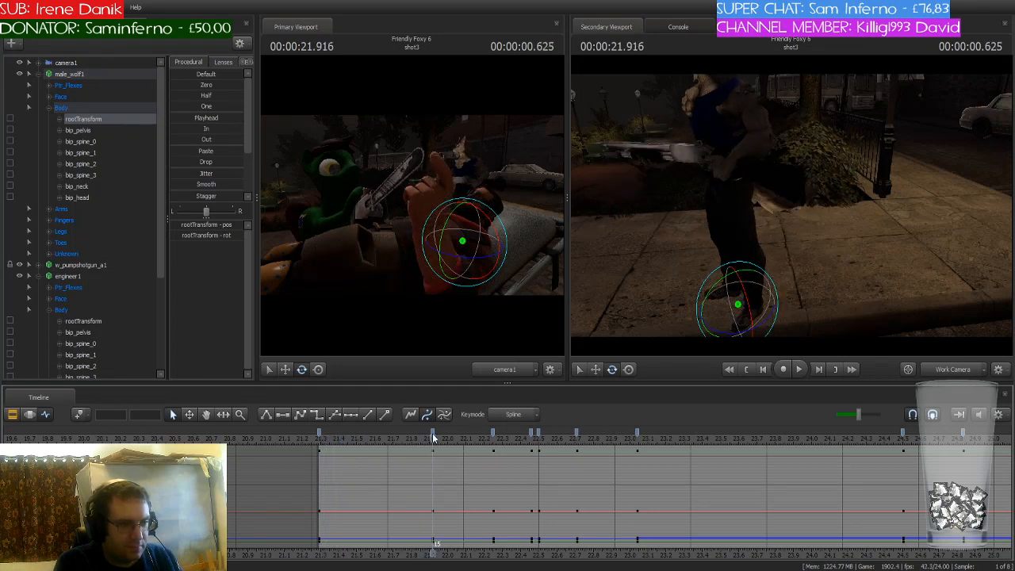
# Check male_wolf1's rootTransform keyframes at frames 15 and 0 on the graph
pyautogui.click(433, 431)
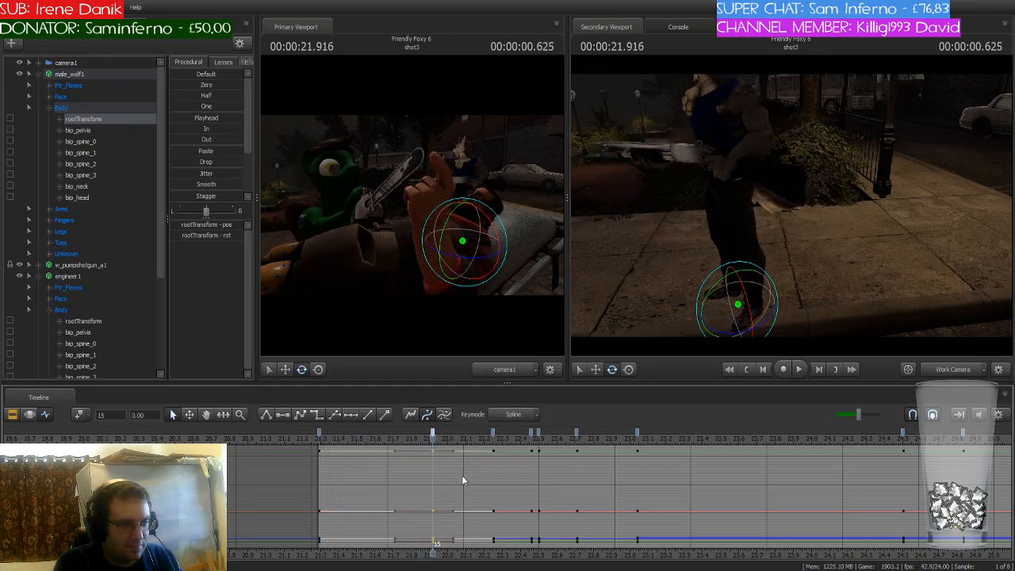
pyautogui.click(318, 432)
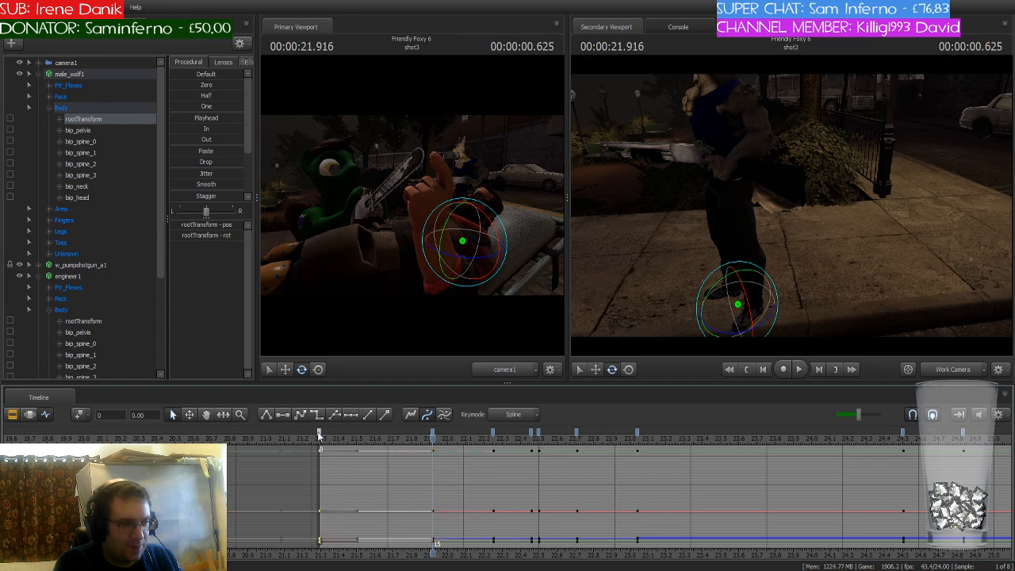
pyautogui.click(357, 487)
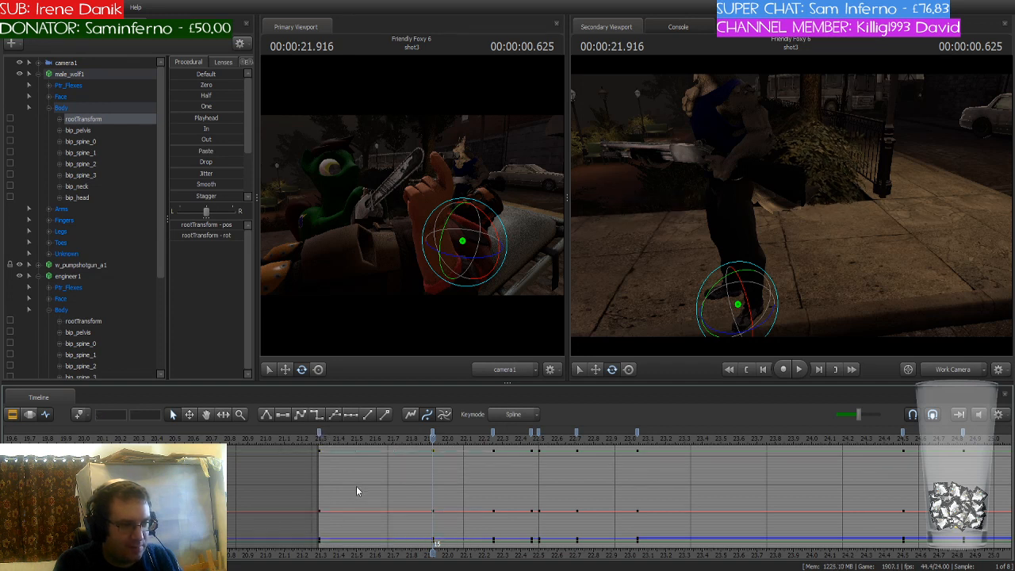
pyautogui.moveTo(432, 439)
pyautogui.mouseDown()
pyautogui.moveTo(321, 439)
pyautogui.moveTo(431, 449)
pyautogui.mouseUp()
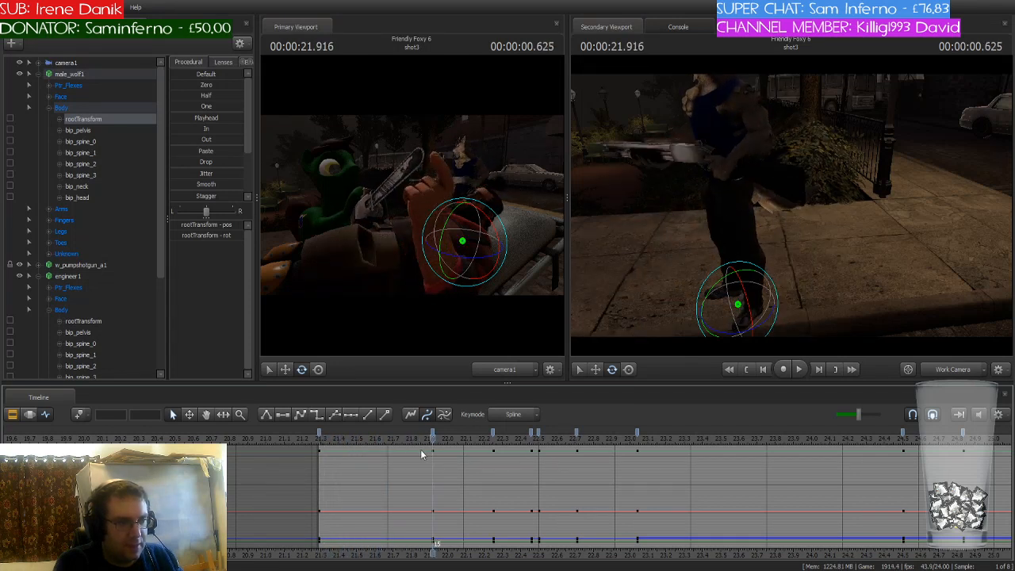
pyautogui.moveTo(432, 440); pyautogui.dragTo(371, 440)
pyautogui.press('Down')
pyautogui.press('Up')
pyautogui.press('Down')
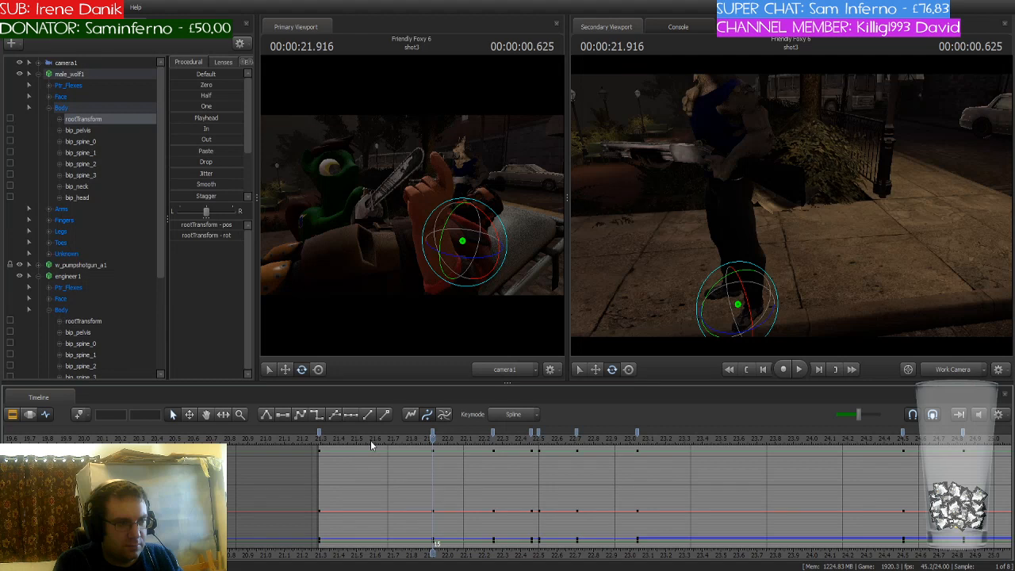
pyautogui.press('m')
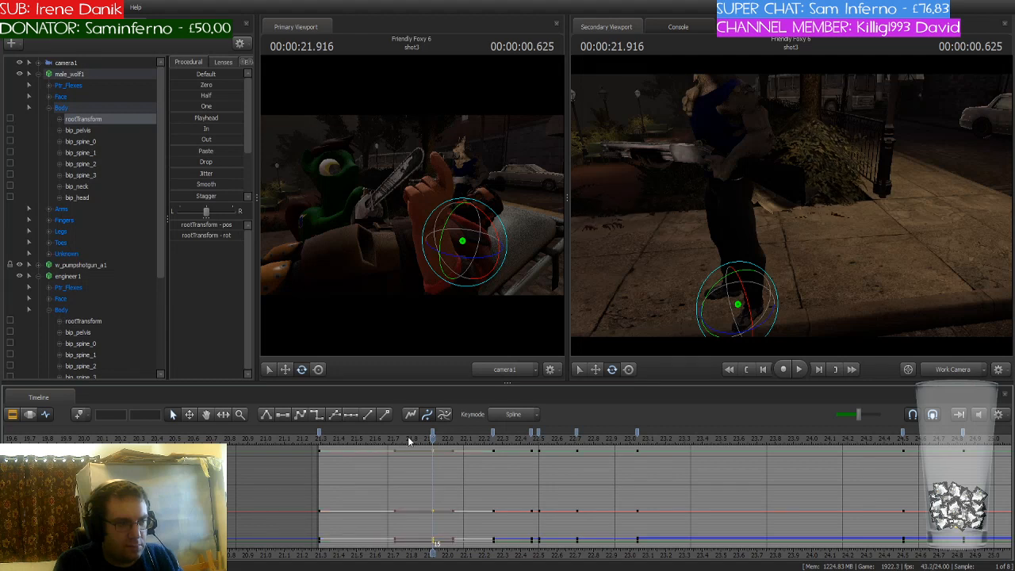
# Undo the recent male_wolf1 keyframe edits, including the rootTransform match, back to before the keyframes at frame 0 existed
pyautogui.hotkey('ctrl', 'z')
pyautogui.hotkey('ctrl', 'z')
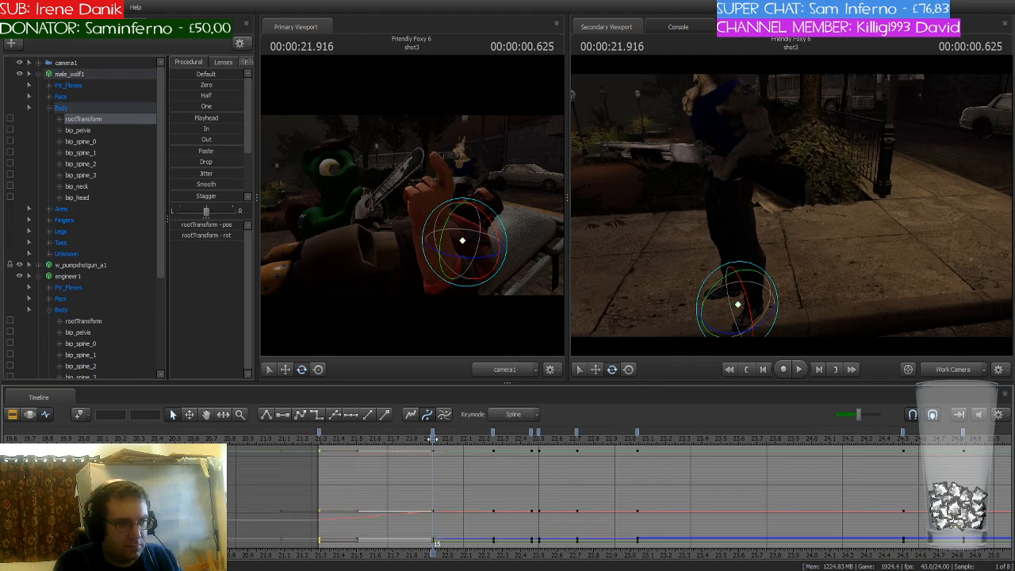
pyautogui.hotkey('ctrl', 'z')
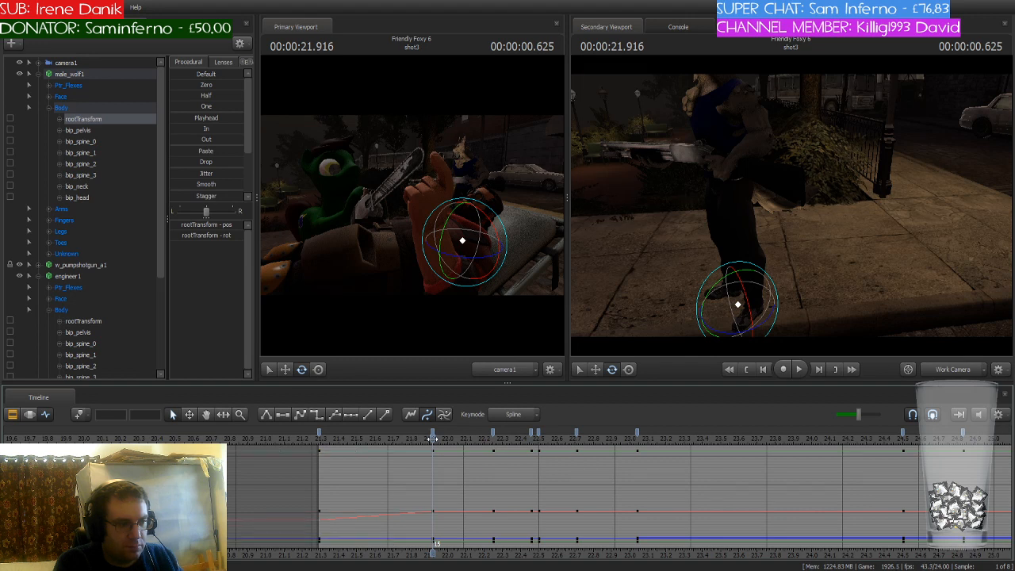
pyautogui.hotkey('ctrl', 'z')
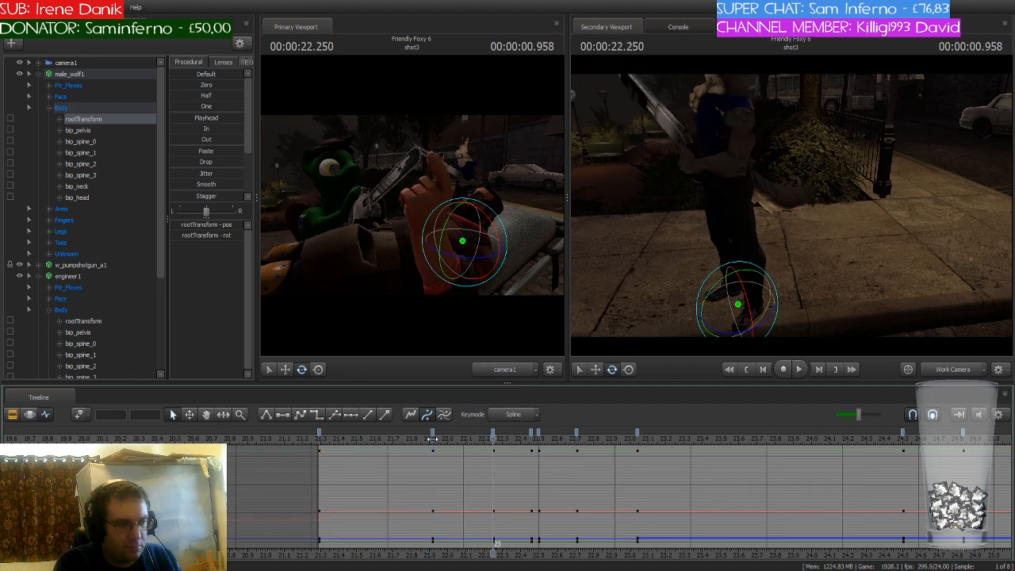
pyautogui.hotkey('ctrl', 'z')
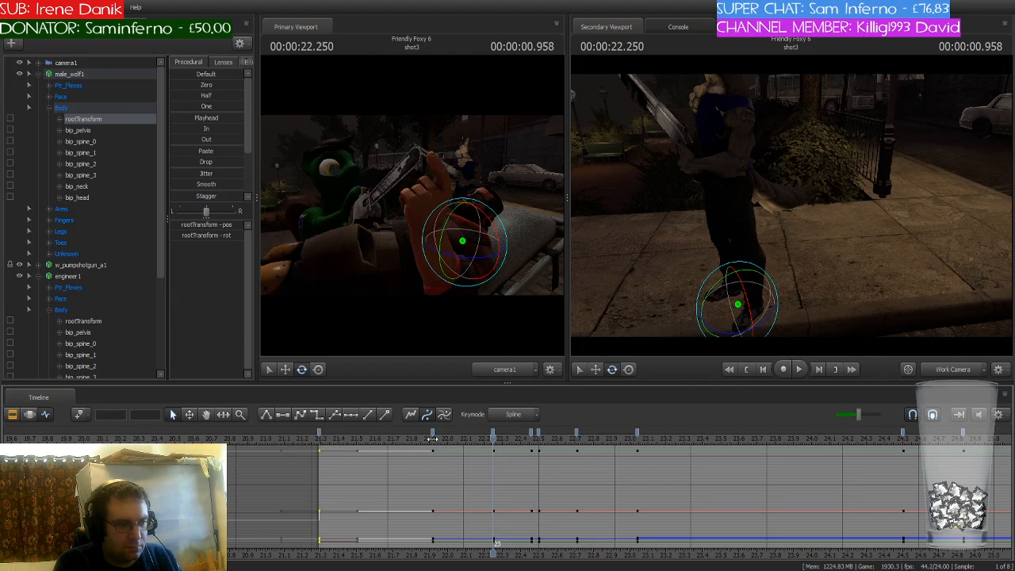
pyautogui.hotkey('ctrl', 'z')
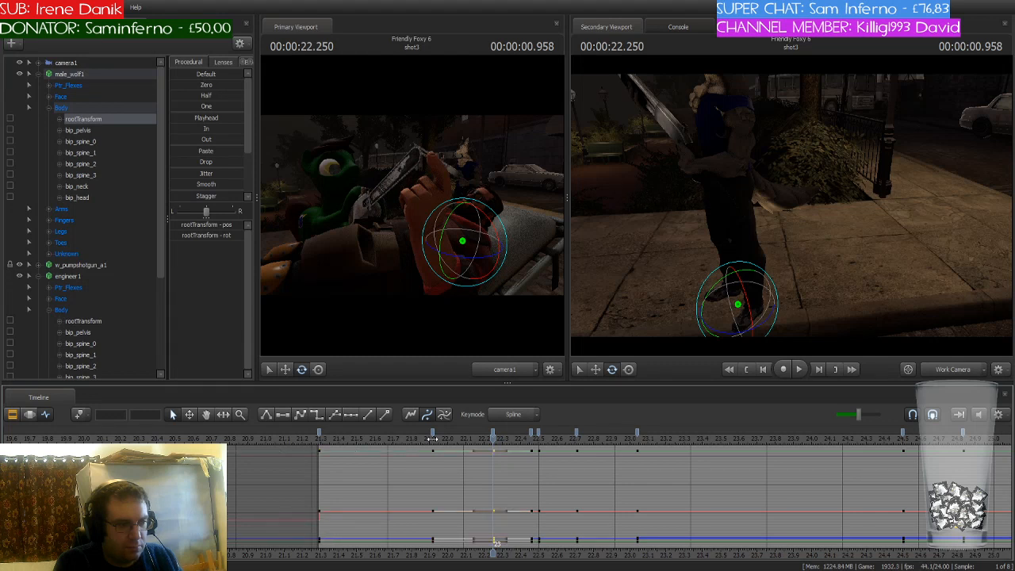
pyautogui.hotkey('ctrl', 'z')
pyautogui.hotkey('ctrl', 'z')
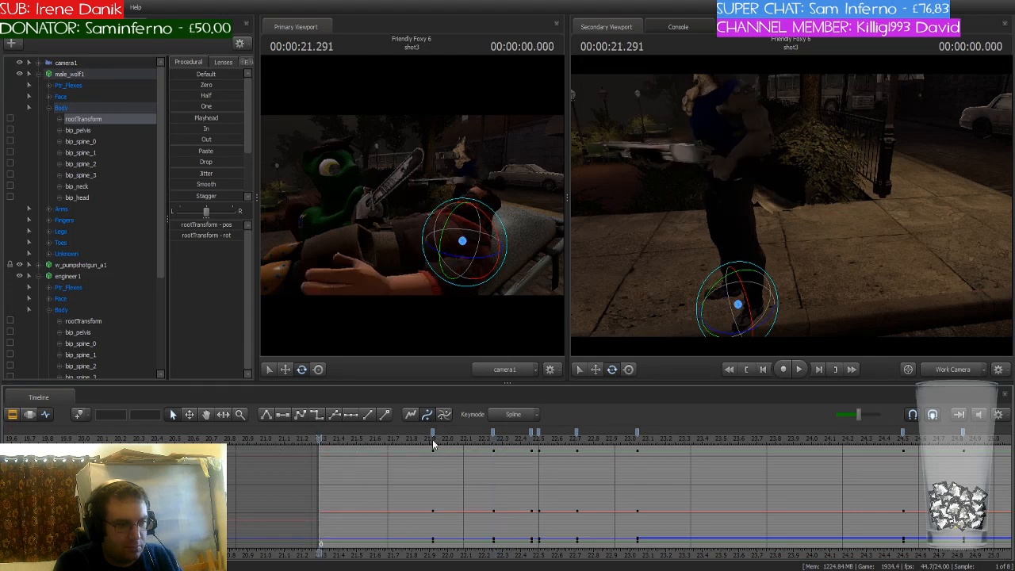
# Give male_wolf1's rootTransform keyframes at frames 23, 28 and 29 spline tangents, and move the playhead to frame 29
pyautogui.moveTo(320, 440); pyautogui.dragTo(491, 450)
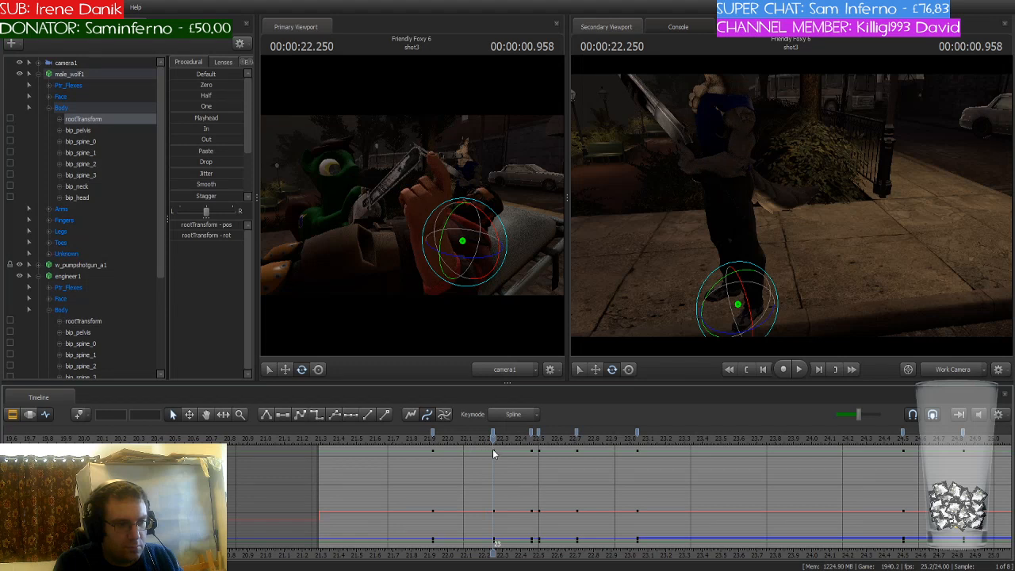
pyautogui.click(493, 433)
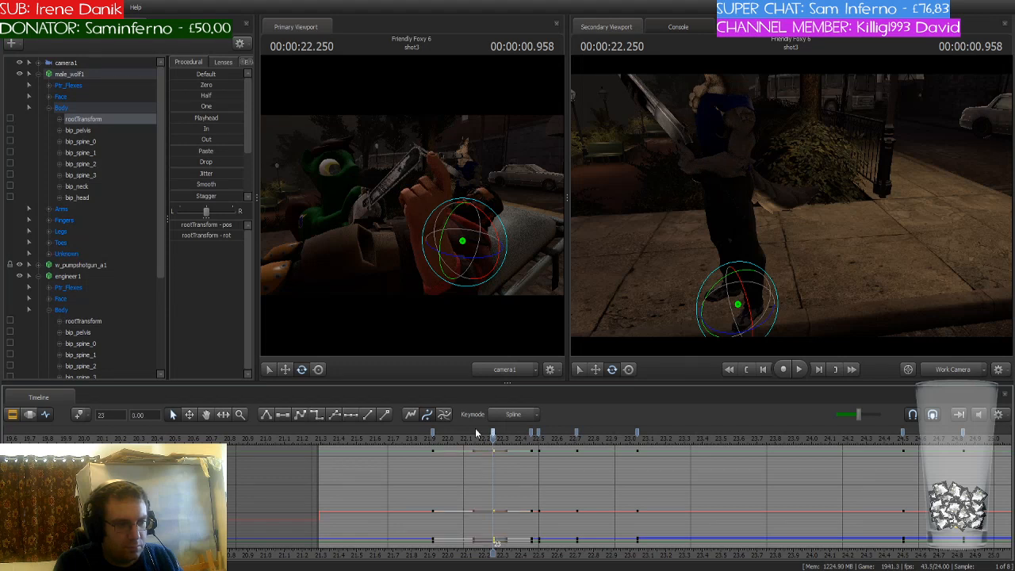
pyautogui.click(299, 416)
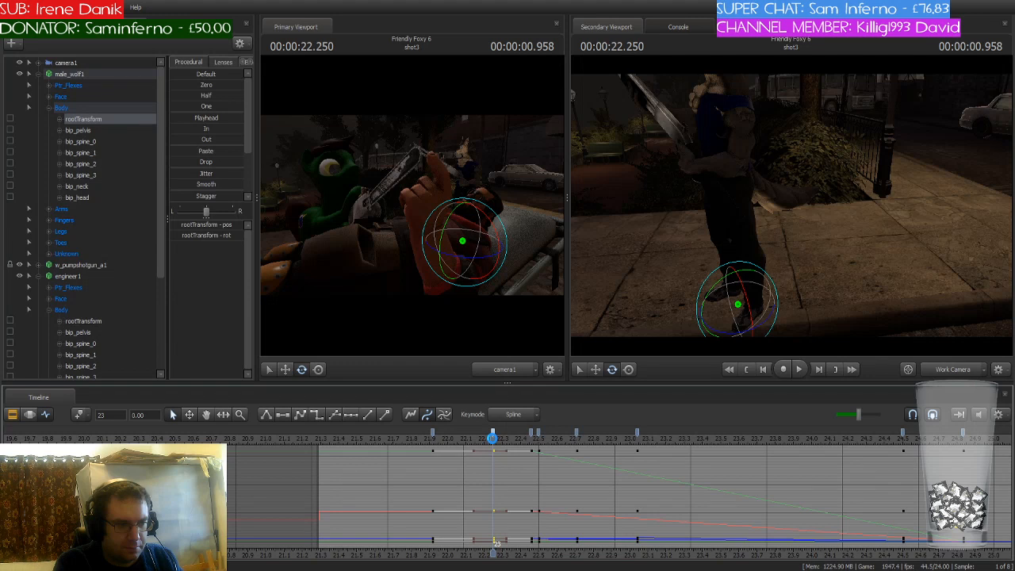
pyautogui.moveTo(493, 436); pyautogui.dragTo(531, 437)
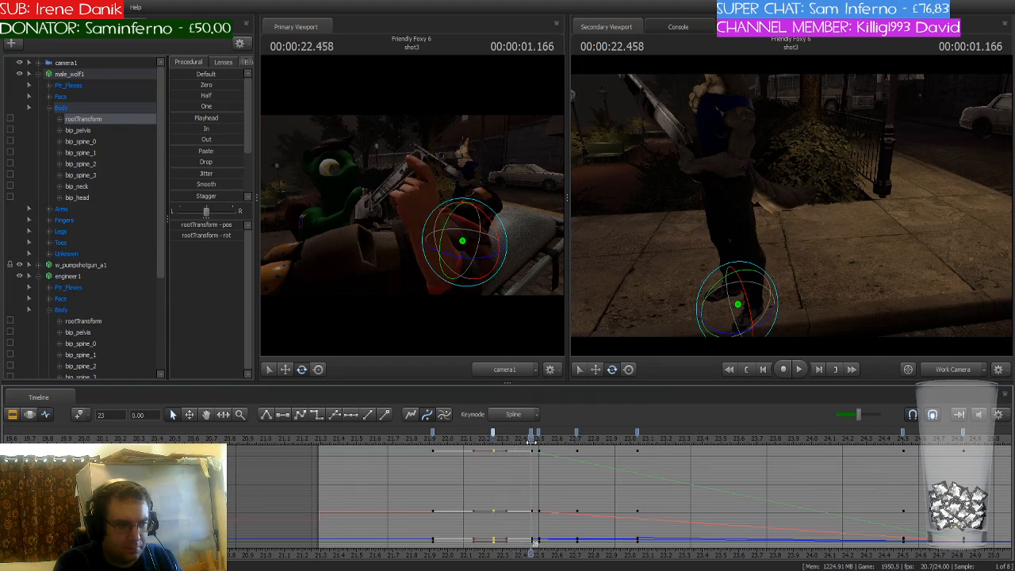
pyautogui.click(532, 434)
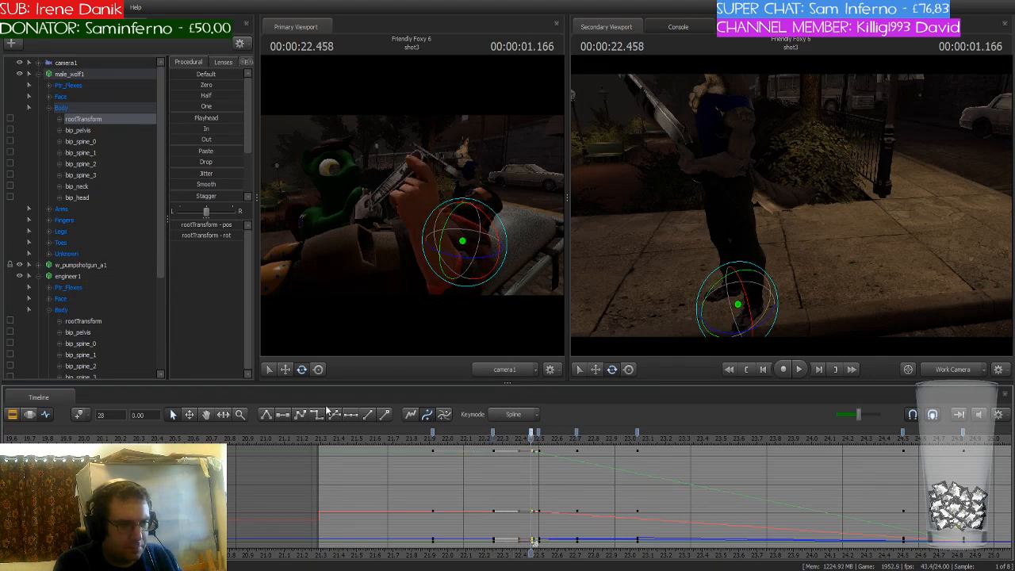
pyautogui.click(301, 417)
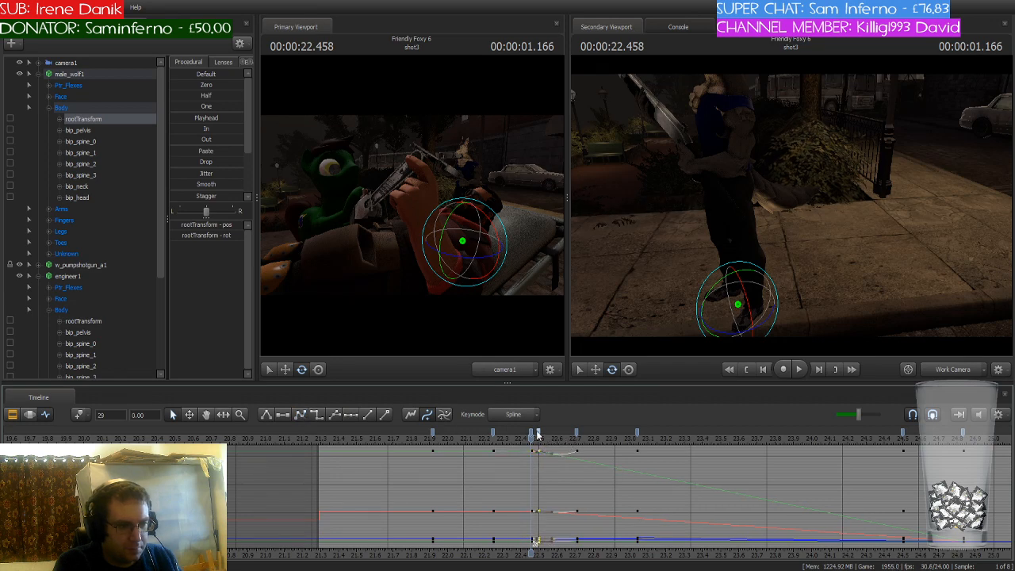
pyautogui.click(299, 417)
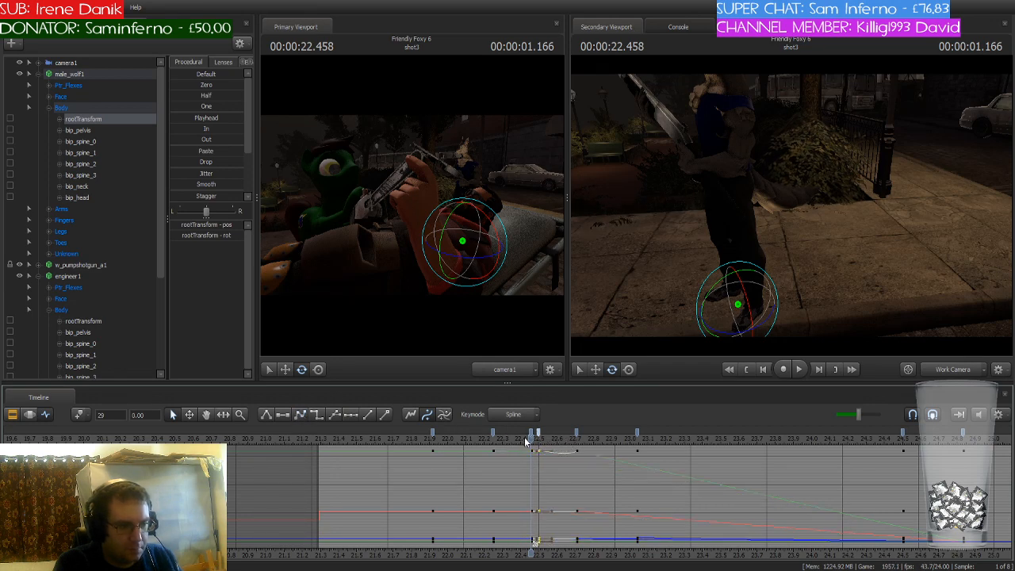
pyautogui.moveTo(530, 437)
pyautogui.mouseDown()
pyautogui.moveTo(579, 440)
pyautogui.moveTo(539, 440)
pyautogui.mouseUp()
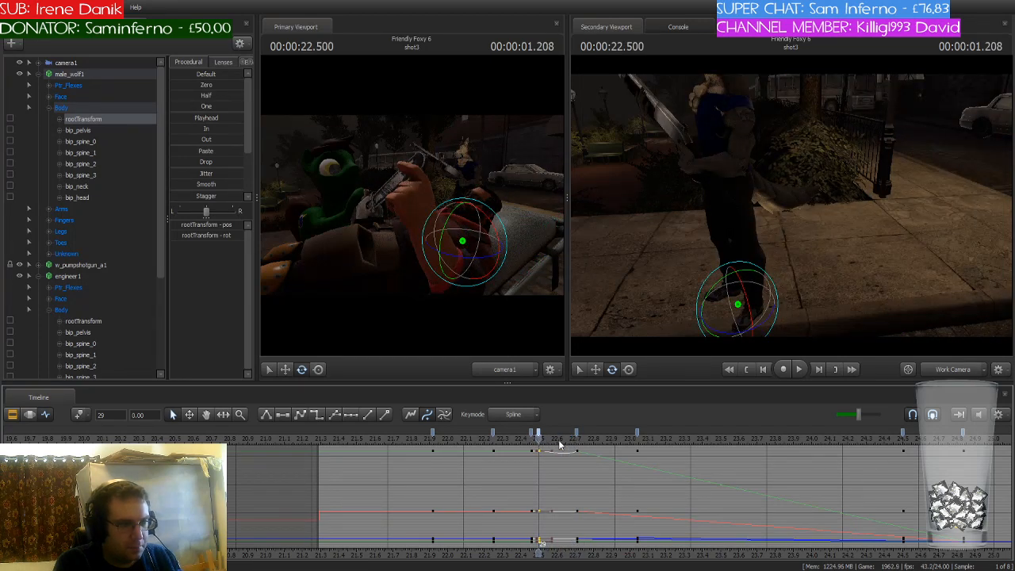
# Apply the Playhead preset to male_wolf1's rootTransform keyframes at frames 34 and 42, moving the playhead to frame 34
pyautogui.click(576, 434)
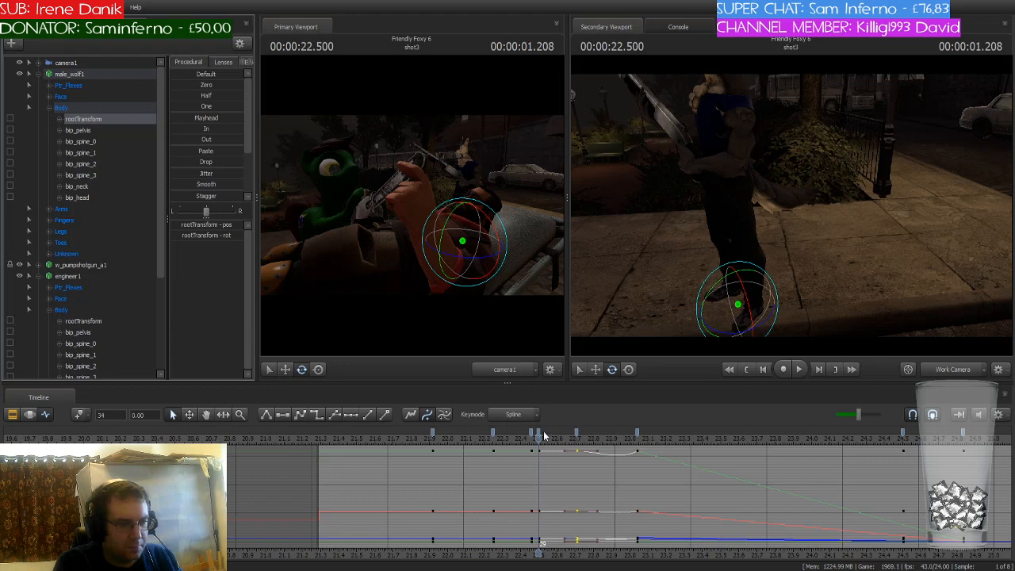
pyautogui.moveTo(543, 435); pyautogui.dragTo(577, 437)
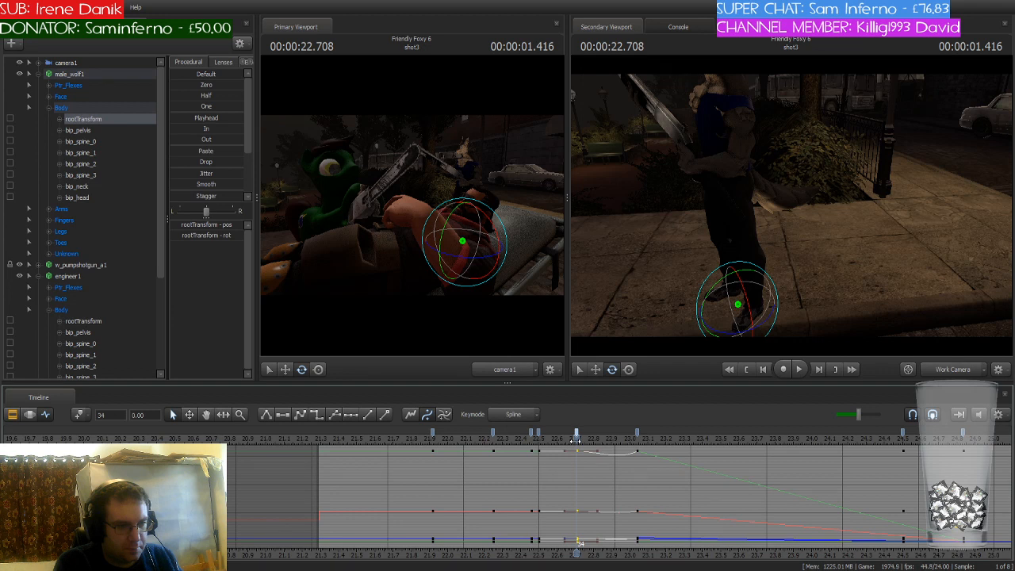
pyautogui.moveTo(190, 119)
pyautogui.mouseDown()
pyautogui.moveTo(235, 119)
pyautogui.moveTo(179, 119)
pyautogui.mouseUp()
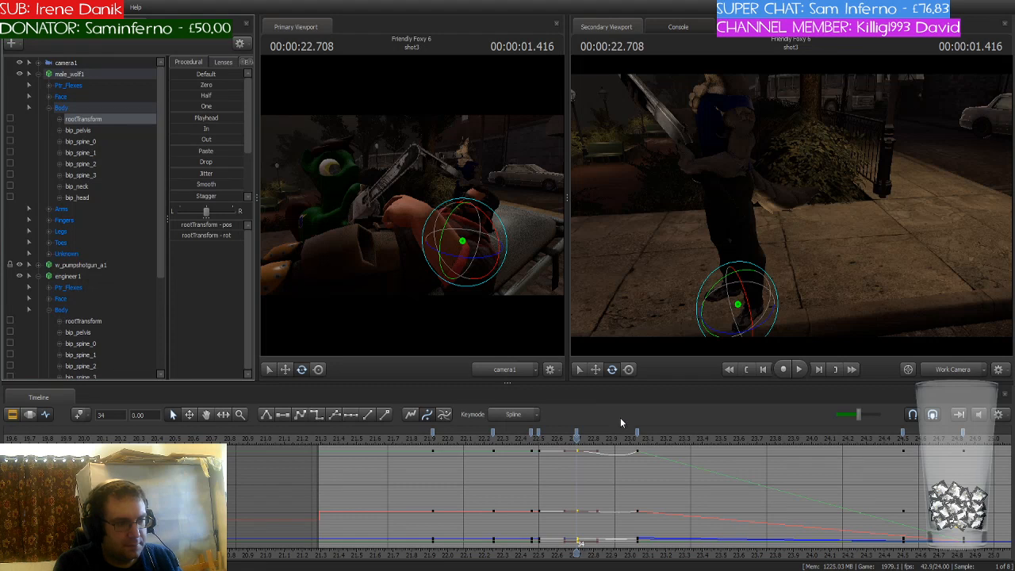
pyautogui.click(638, 432)
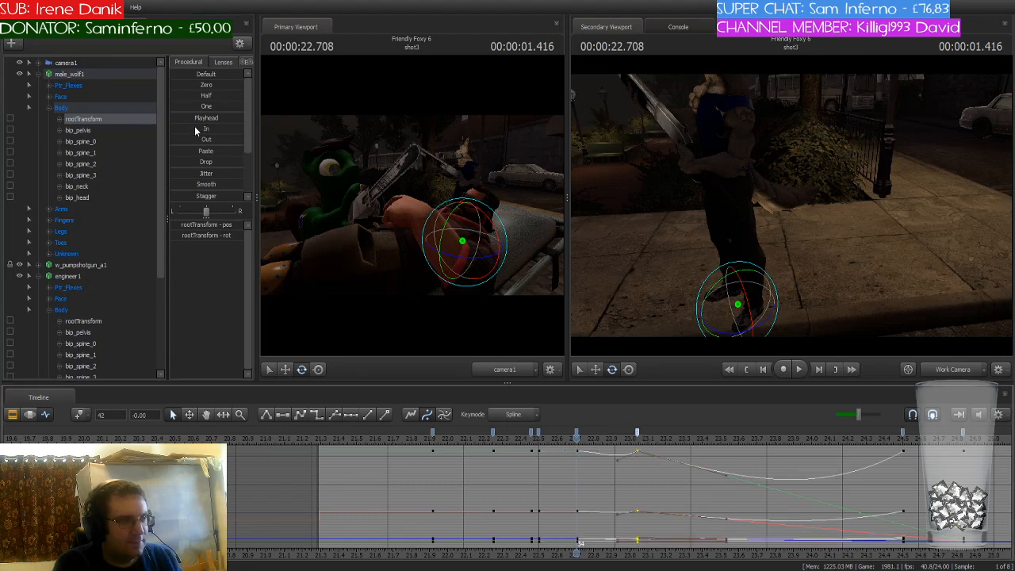
pyautogui.moveTo(195, 119); pyautogui.dragTo(242, 119)
# Match male_wolf1's rootTransform keyframes at frames 77 and 85 to its frame 34 value with the Playhead preset
pyautogui.click(902, 433)
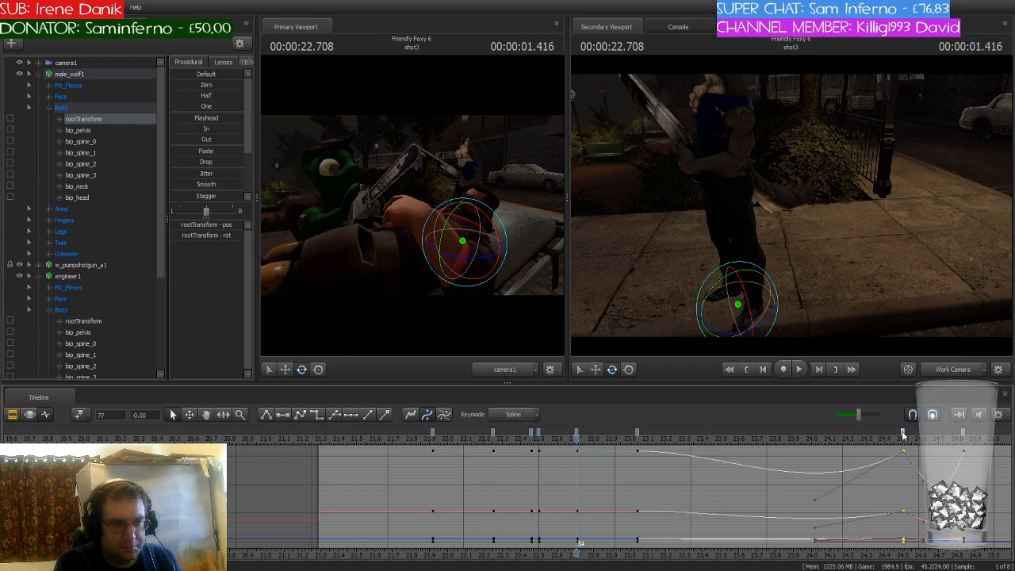
pyautogui.moveTo(190, 119); pyautogui.dragTo(242, 119)
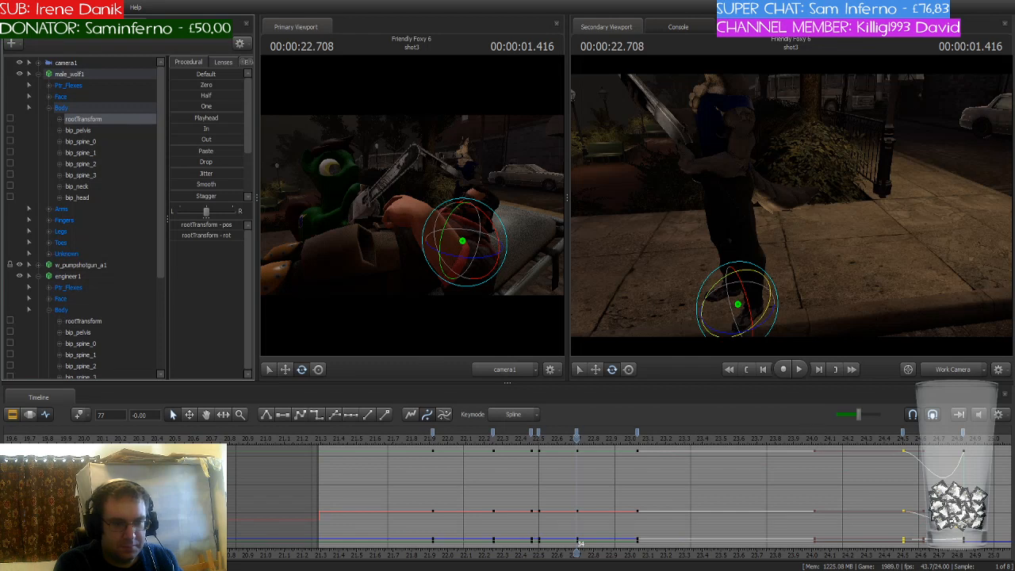
pyautogui.click(963, 433)
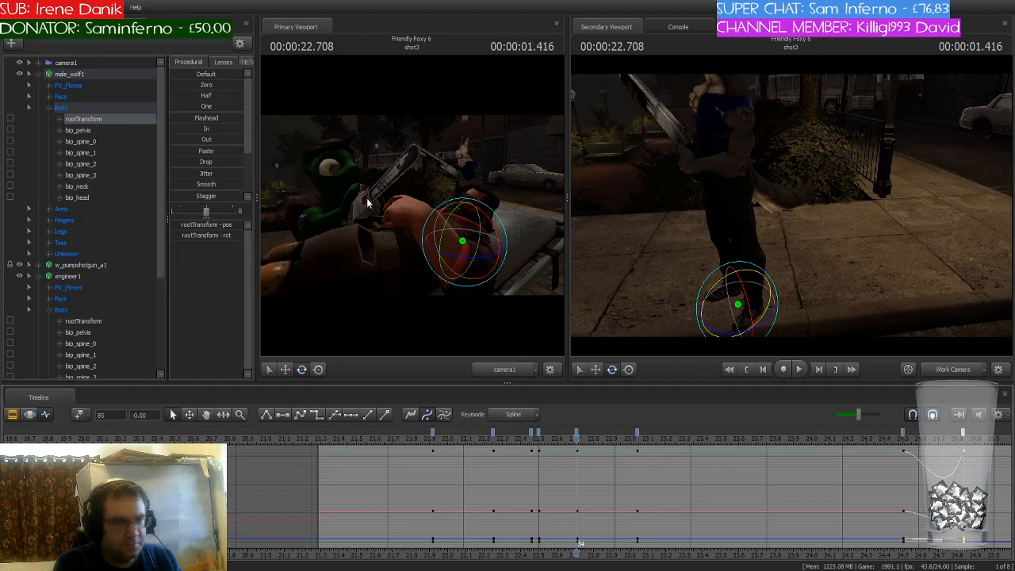
pyautogui.moveTo(190, 118); pyautogui.dragTo(238, 117)
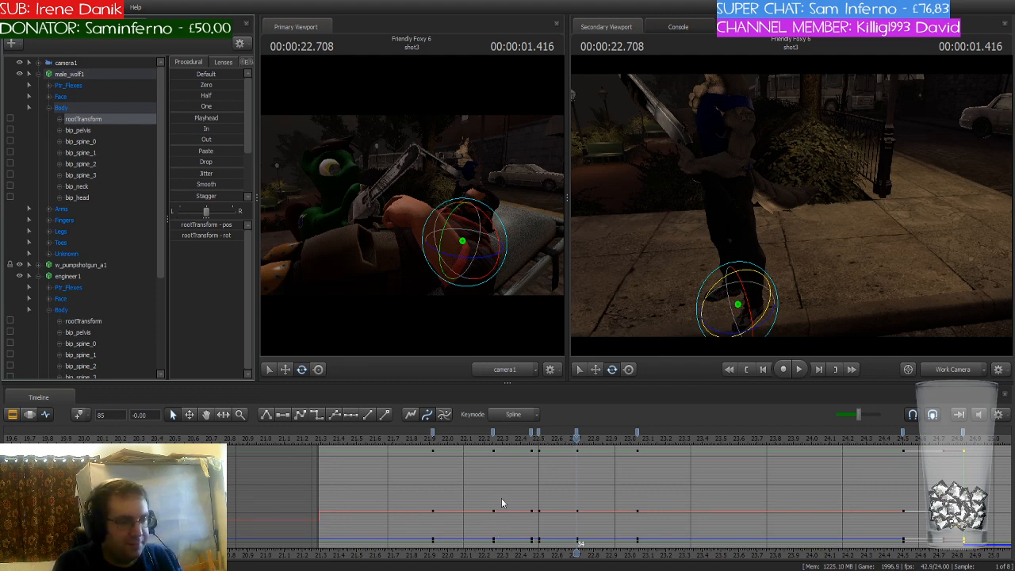
# Show all of male_wolf1's curves with the frame 23 keyframes selected, and check the pose transition back to frame 19
pyautogui.moveTo(569, 435); pyautogui.dragTo(492, 451)
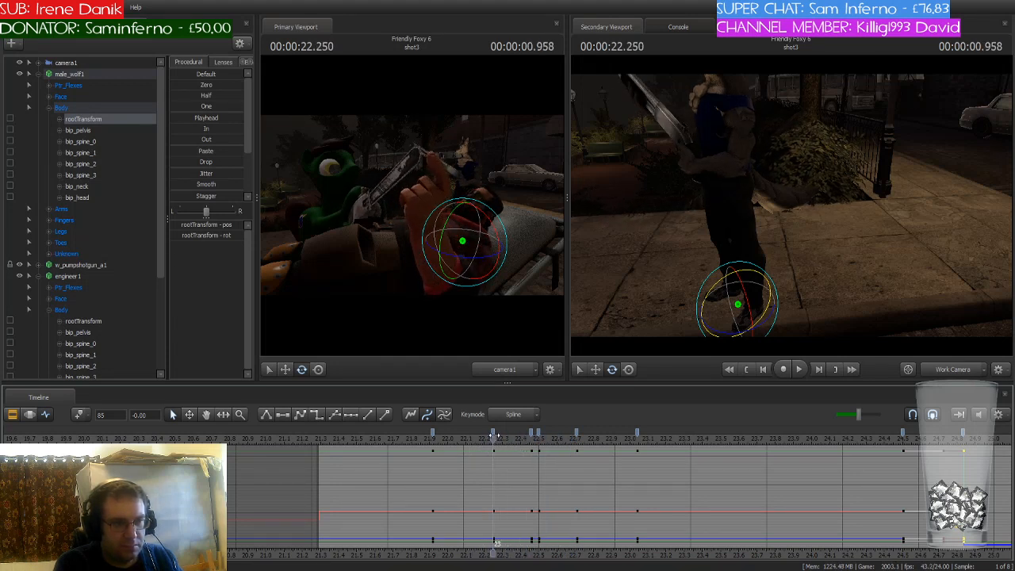
pyautogui.click(492, 434)
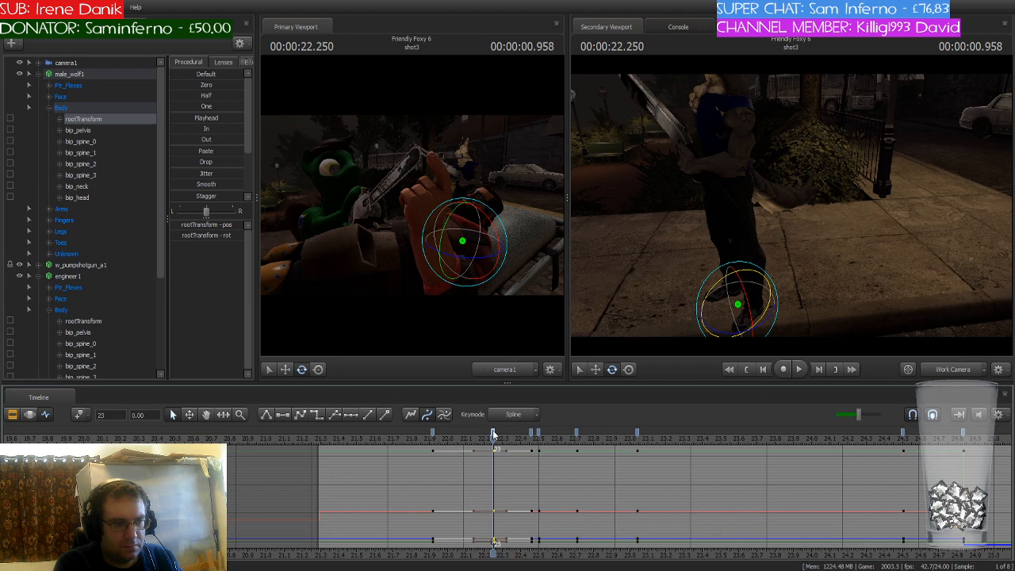
pyautogui.click(104, 77)
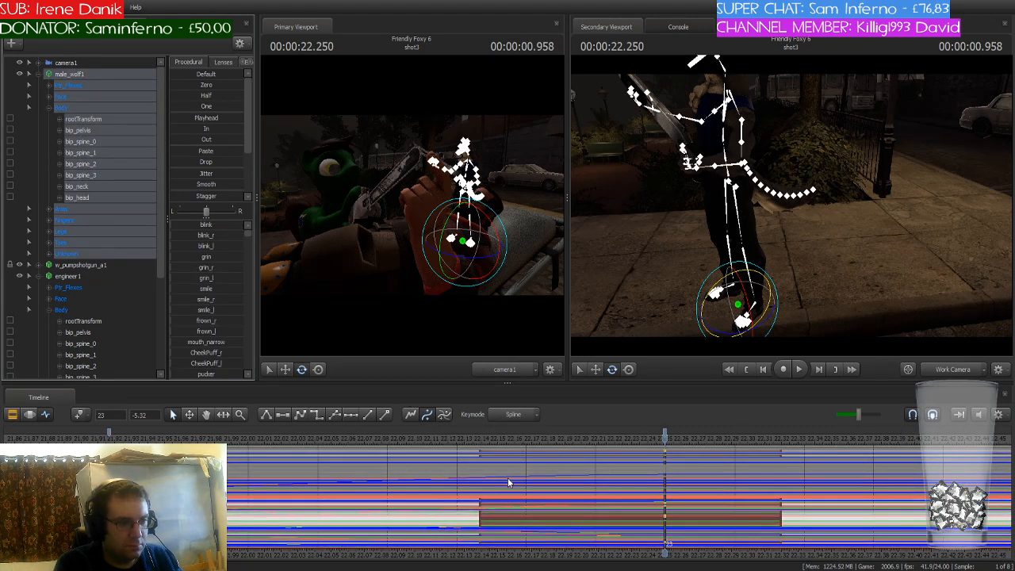
pyautogui.scroll(-3, 508, 478)
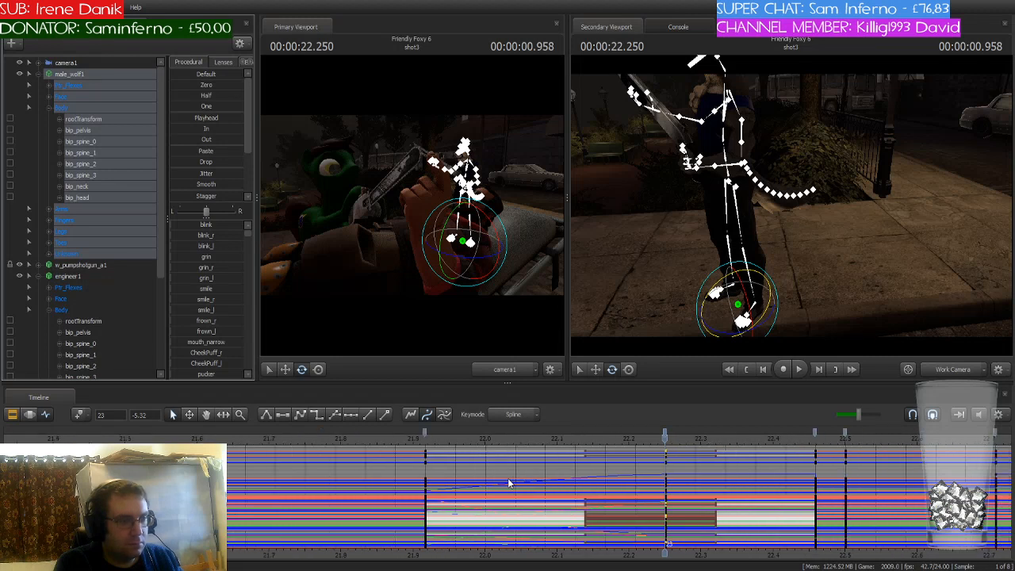
pyautogui.scroll(-2, 509, 482)
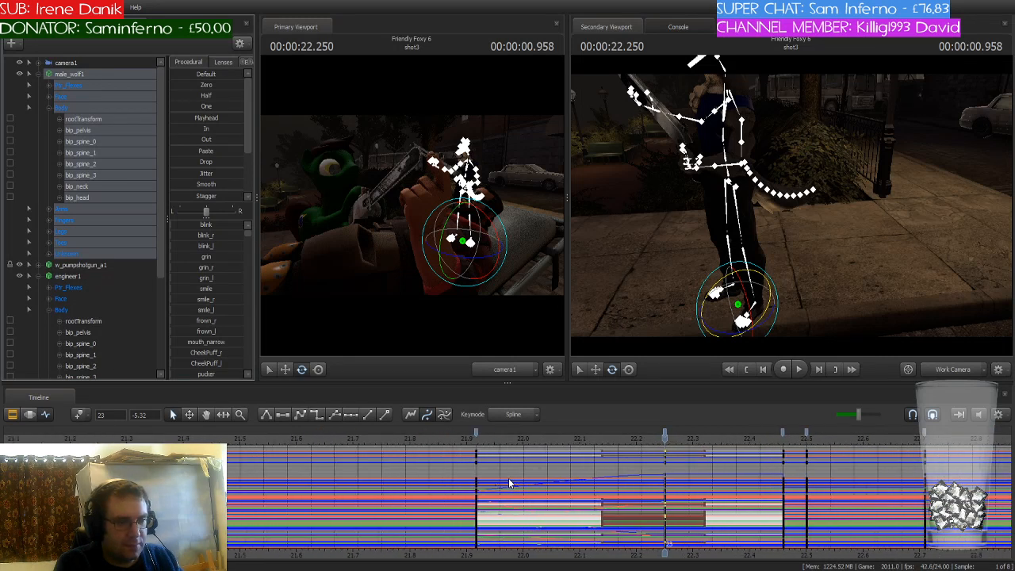
pyautogui.scroll(2, 509, 478)
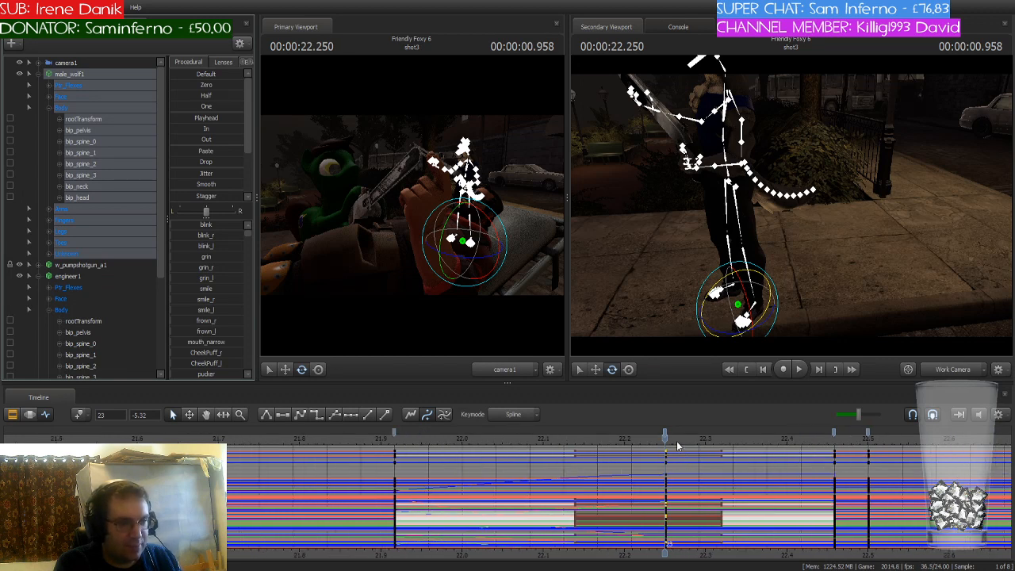
pyautogui.moveTo(667, 438); pyautogui.dragTo(524, 449)
pyautogui.scroll(-5, 523, 462)
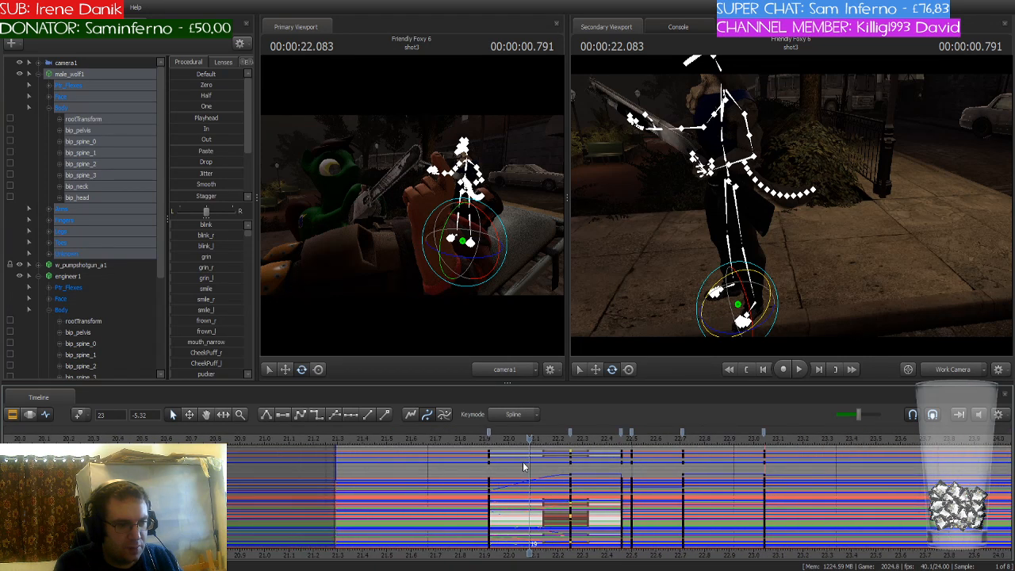
# Select all of male_wolf1's keyframes at frame 23 and give them spline tangents
pyautogui.scroll(3, 522, 461)
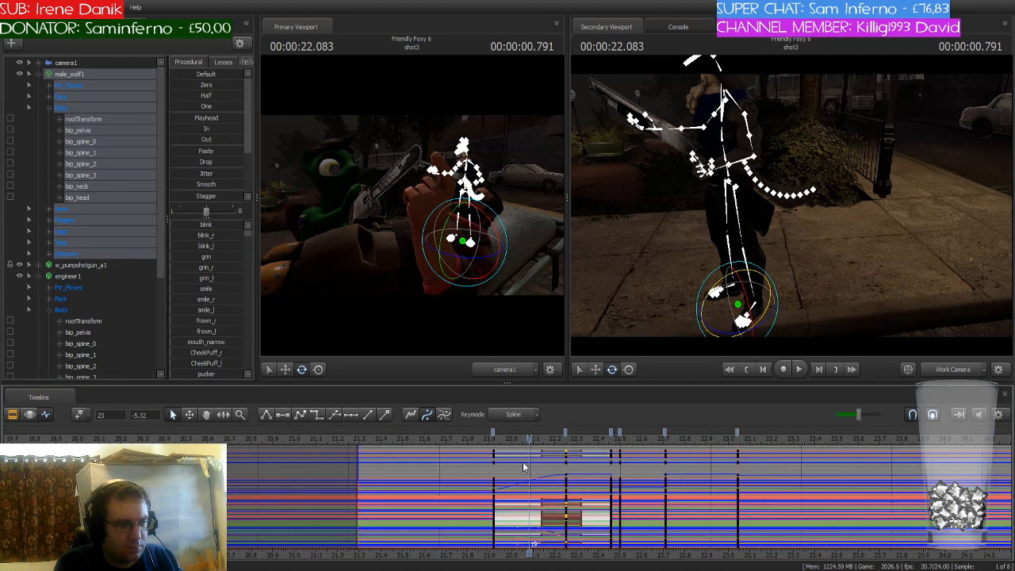
pyautogui.moveTo(532, 439); pyautogui.dragTo(580, 450)
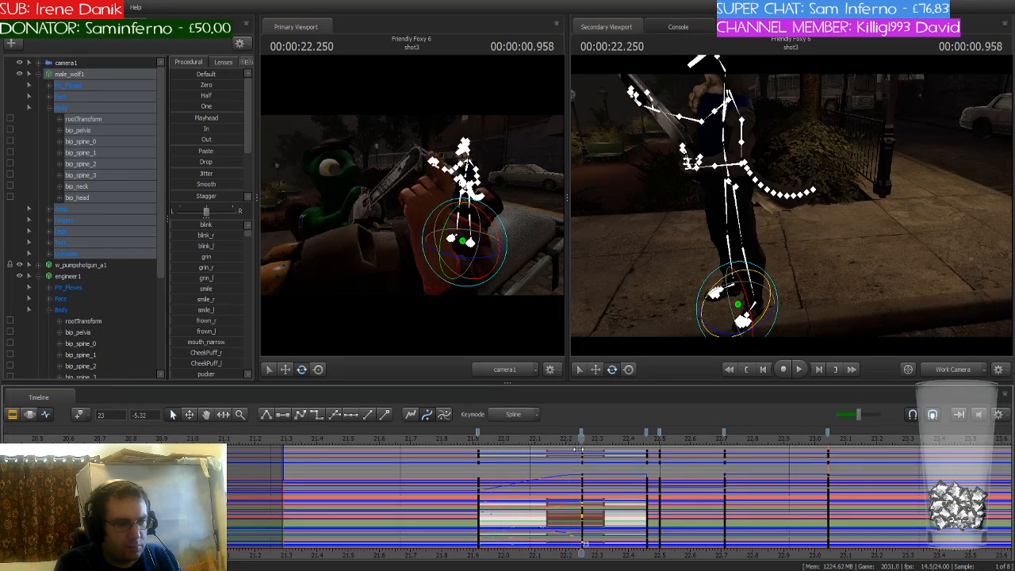
pyautogui.click(581, 430)
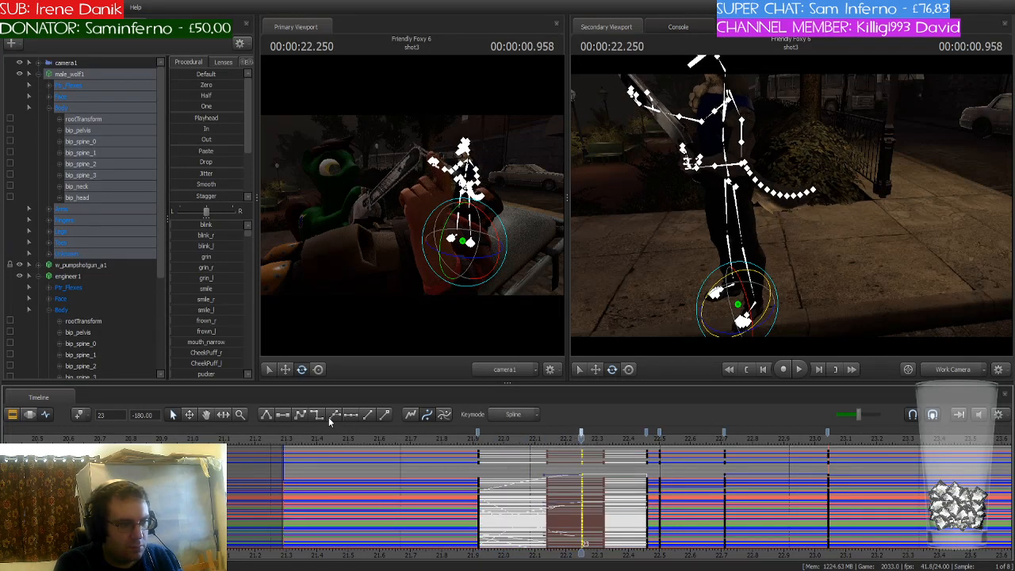
pyautogui.click(301, 415)
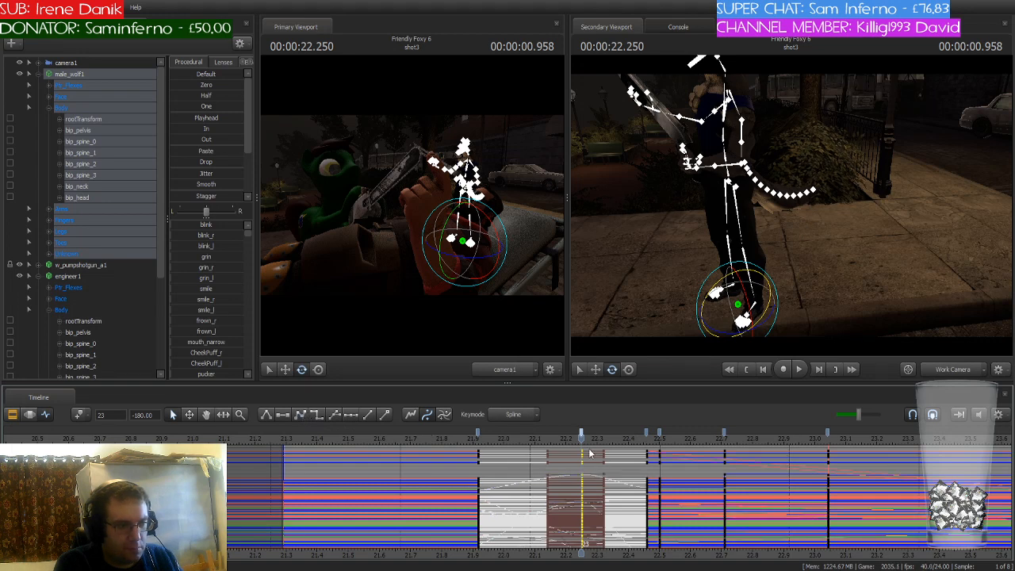
# Check male_wolf1's pose at frames 28, 29 and 34, selecting all its keyframes at frames 28 and 29 along the way
pyautogui.moveTo(588, 448); pyautogui.dragTo(644, 448)
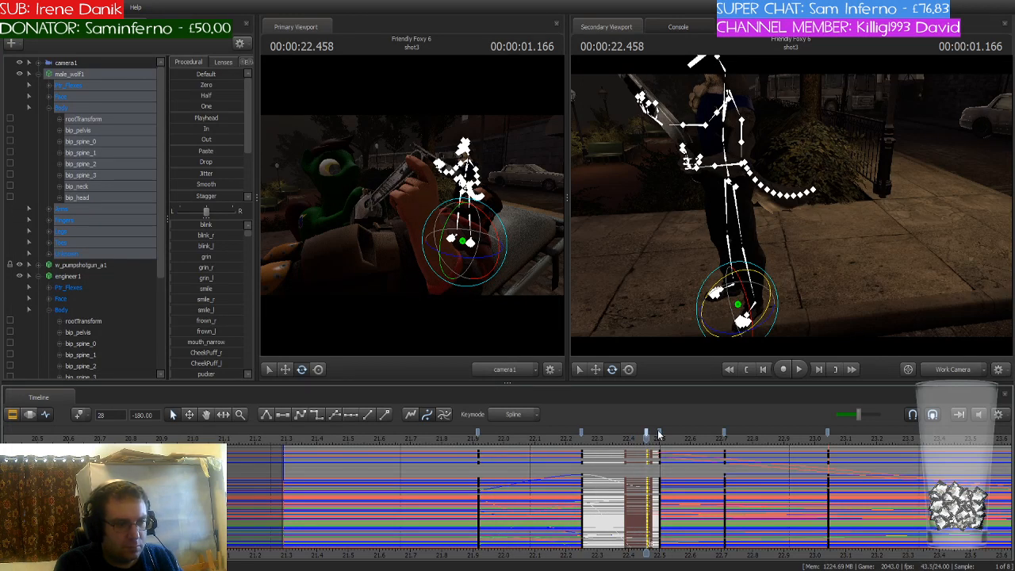
pyautogui.moveTo(646, 436); pyautogui.dragTo(657, 438)
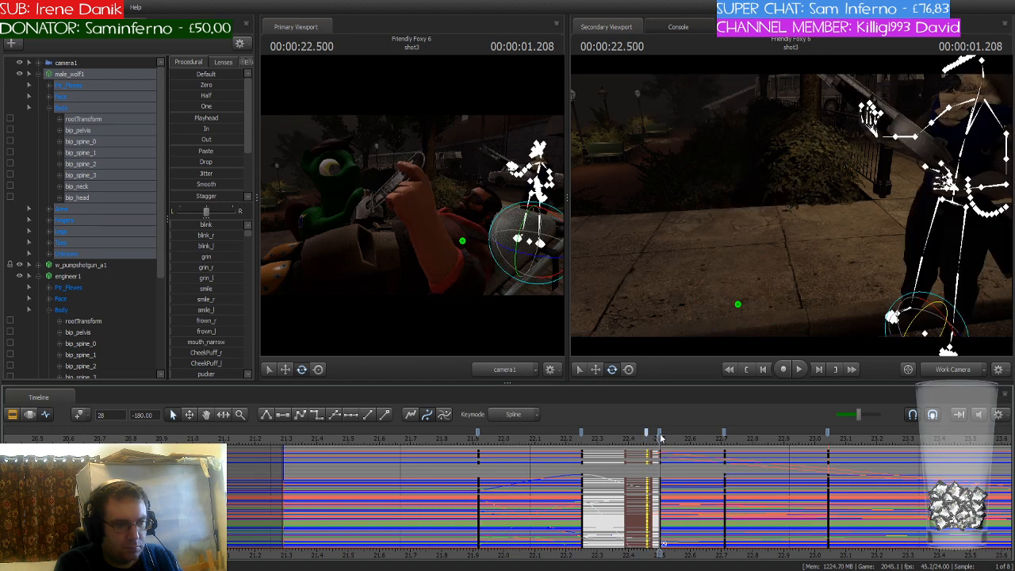
pyautogui.scroll(5, 661, 437)
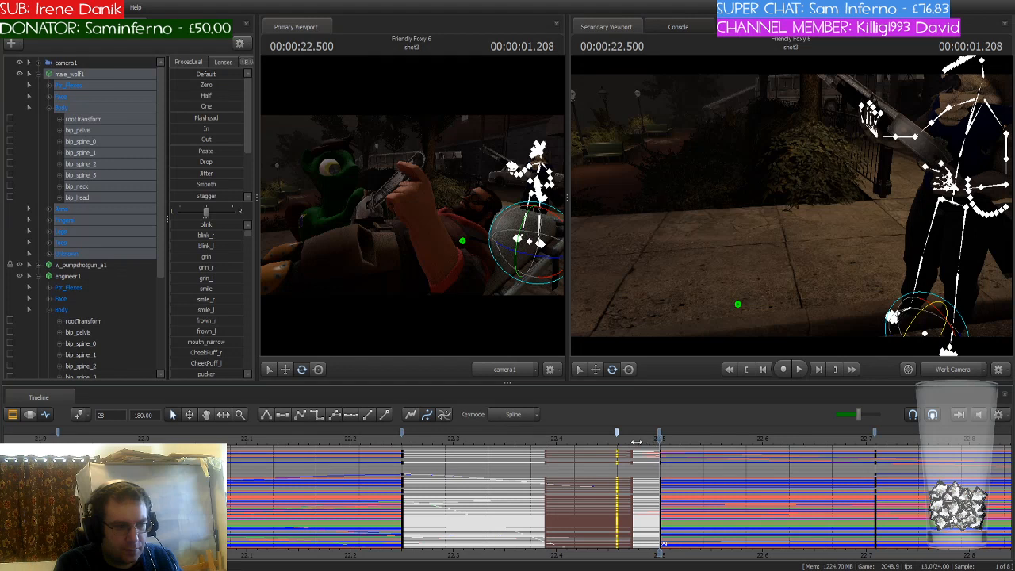
pyautogui.moveTo(637, 442); pyautogui.dragTo(624, 442)
pyautogui.scroll(-5, 644, 439)
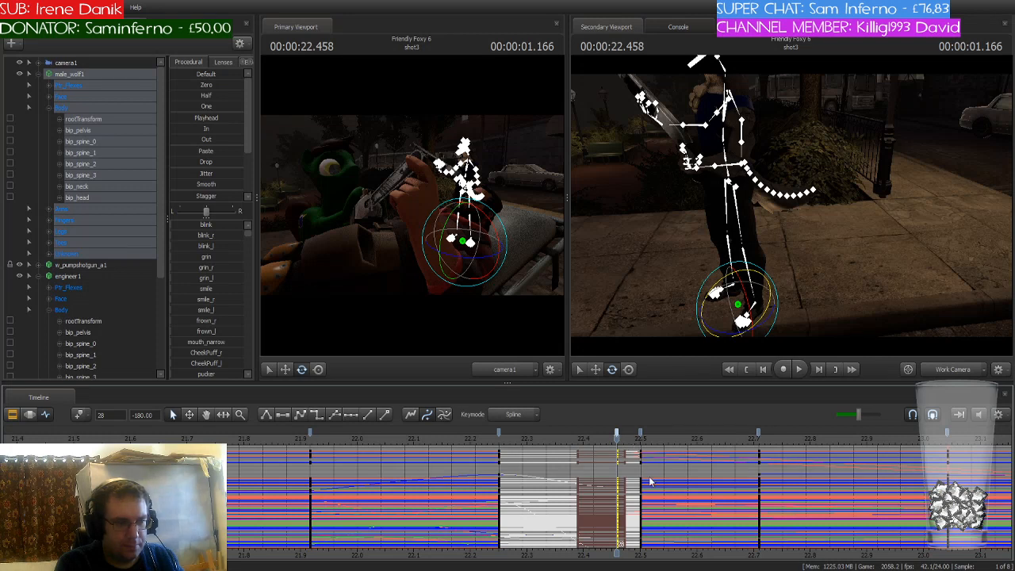
pyautogui.click(641, 434)
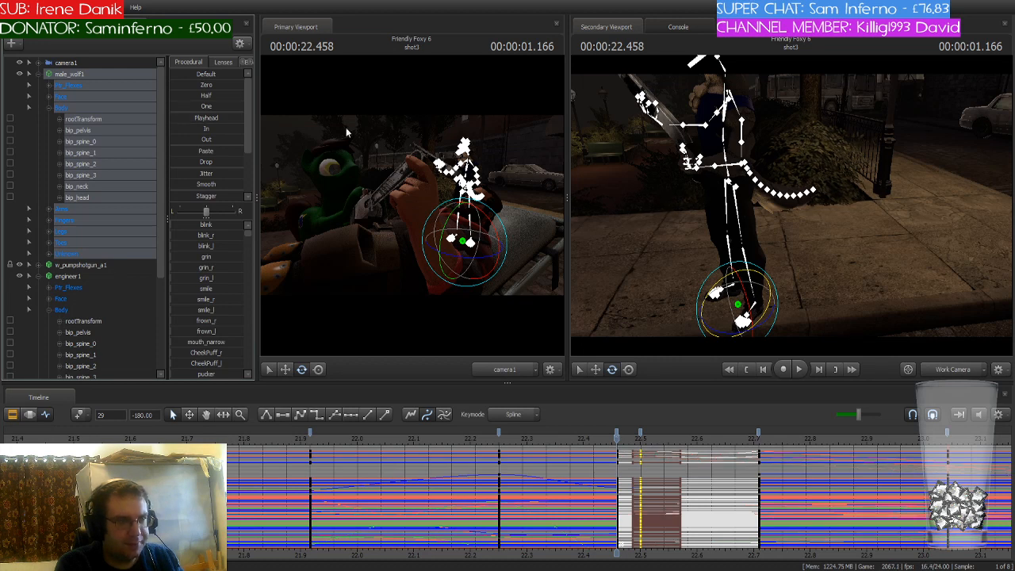
pyautogui.moveTo(629, 441); pyautogui.dragTo(754, 443)
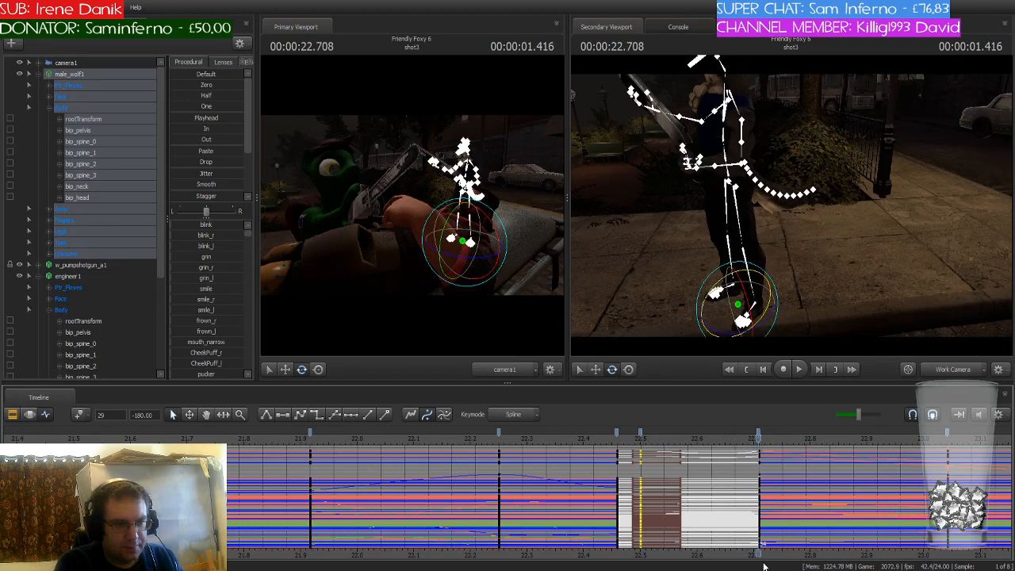
pyautogui.moveTo(759, 554); pyautogui.dragTo(547, 554)
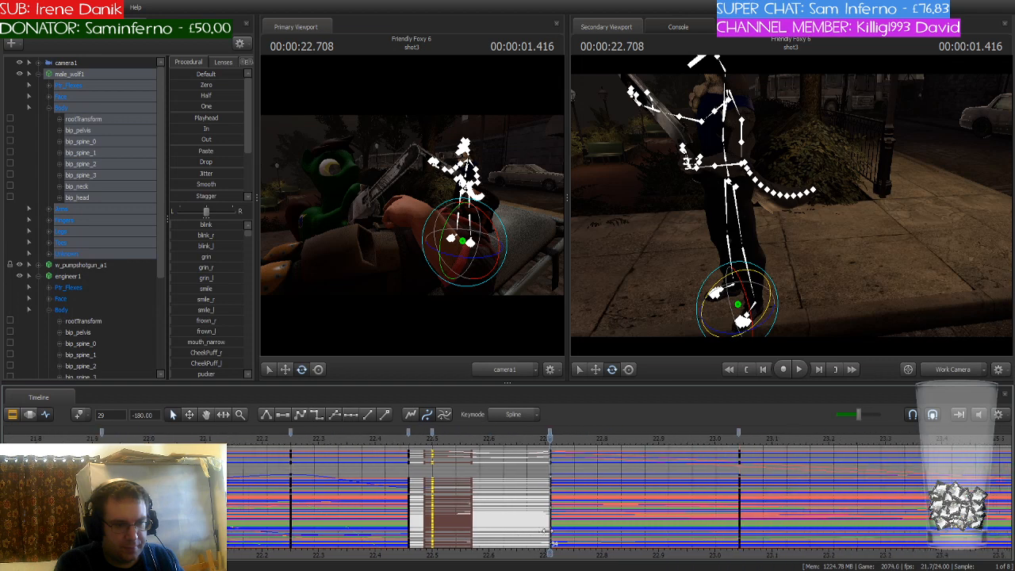
# Match male_wolf1's rootTransform keyframe at frame 85 to its frame 34 value with the Playhead preset
pyautogui.click(85, 120)
pyautogui.scroll(-3, 606, 491)
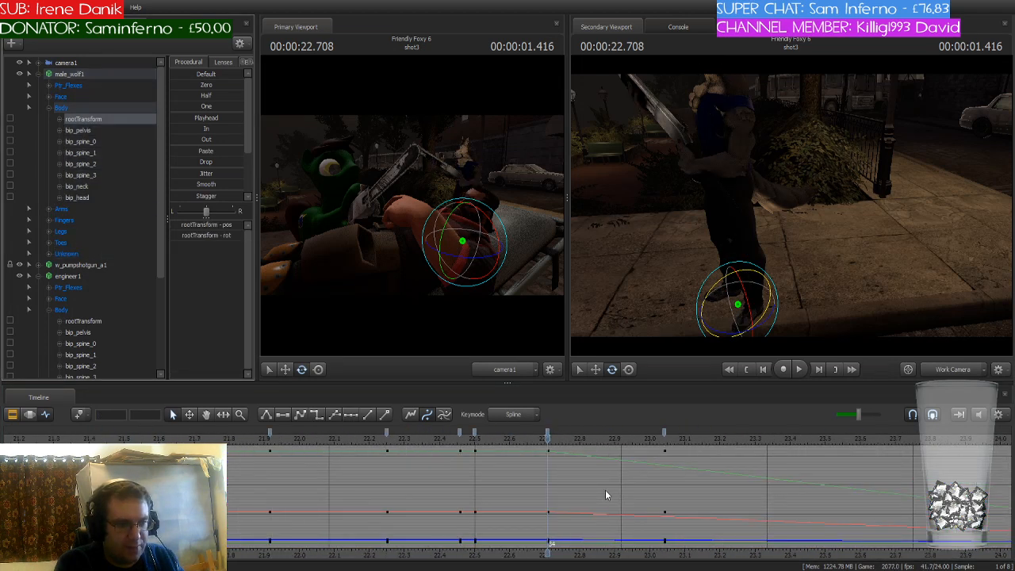
pyautogui.scroll(-4, 605, 490)
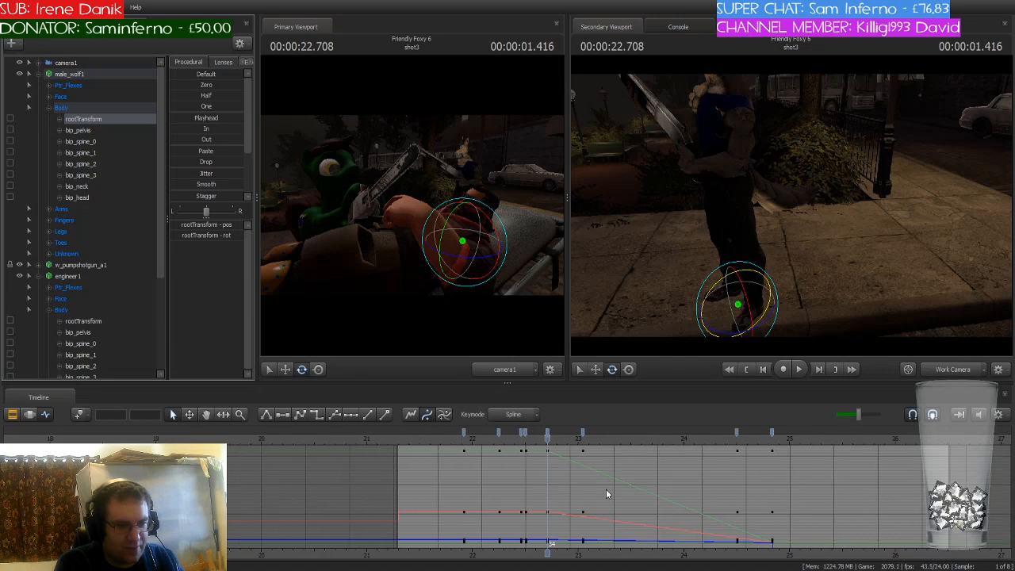
pyautogui.click(772, 433)
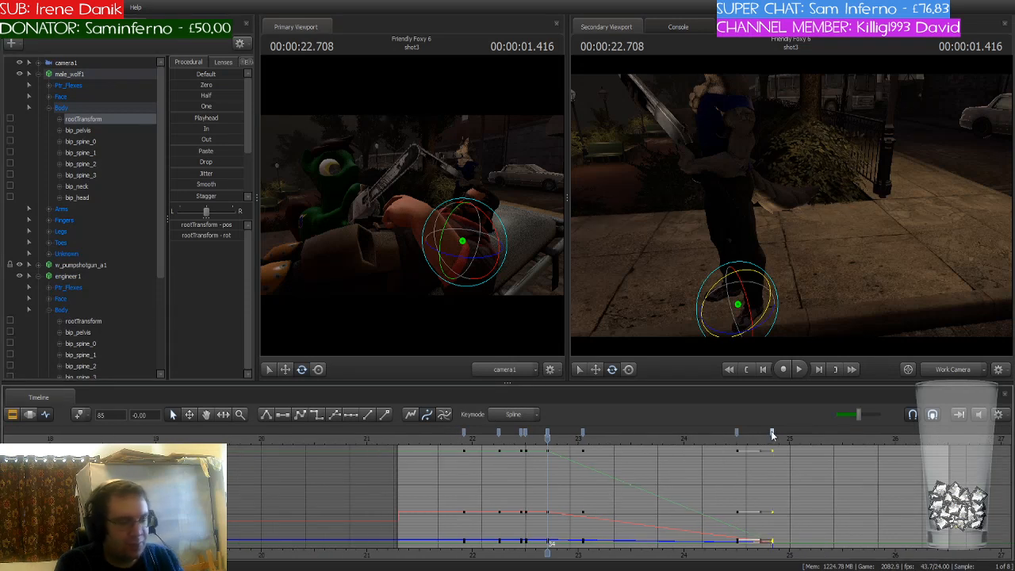
pyautogui.moveTo(199, 121); pyautogui.dragTo(246, 120)
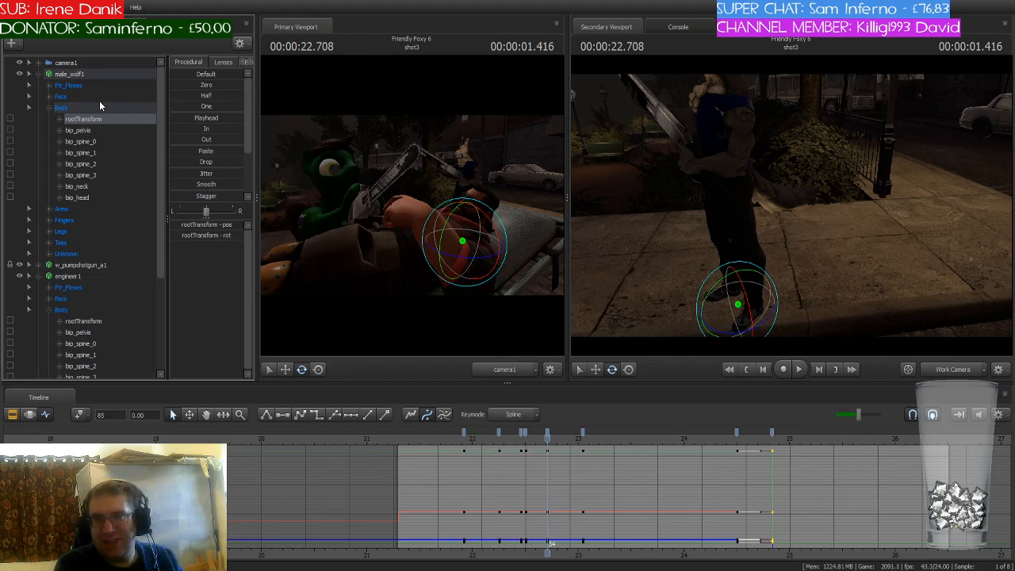
# Show all of male_wolf1's curves and compare its poses at frames 85 and 34 from a new Work Camera angle
pyautogui.click(70, 74)
pyautogui.scroll(-2, 557, 480)
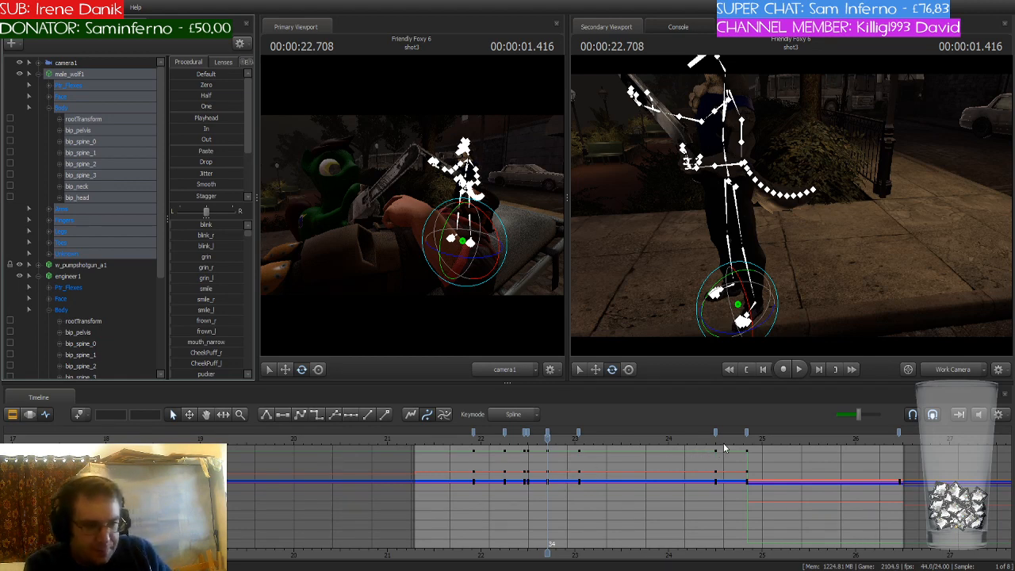
pyautogui.click(746, 439)
pyautogui.moveTo(745, 438); pyautogui.dragTo(748, 439)
pyautogui.moveTo(781, 262); pyautogui.dragTo(791, 205)
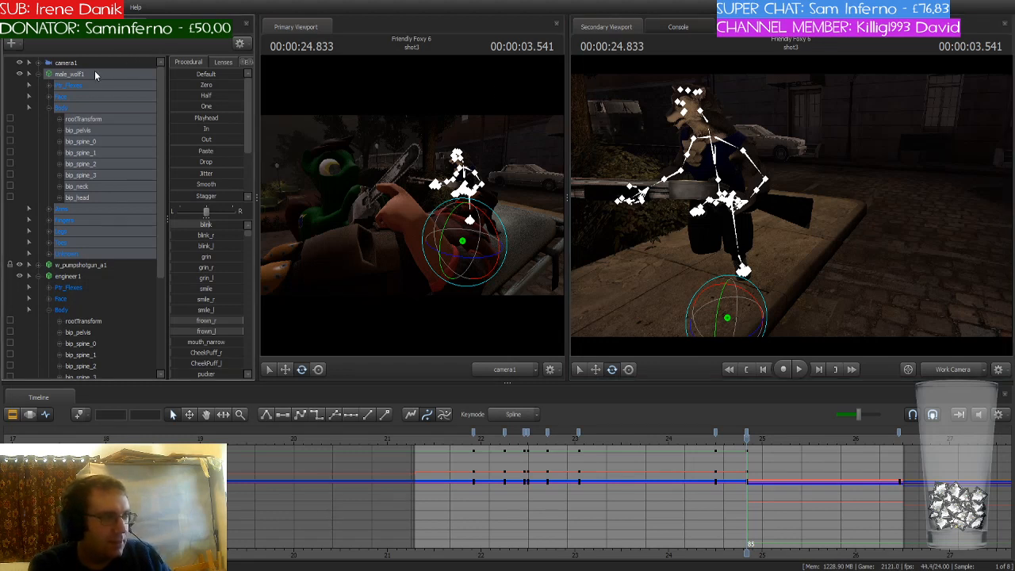
pyautogui.scroll(3, 686, 450)
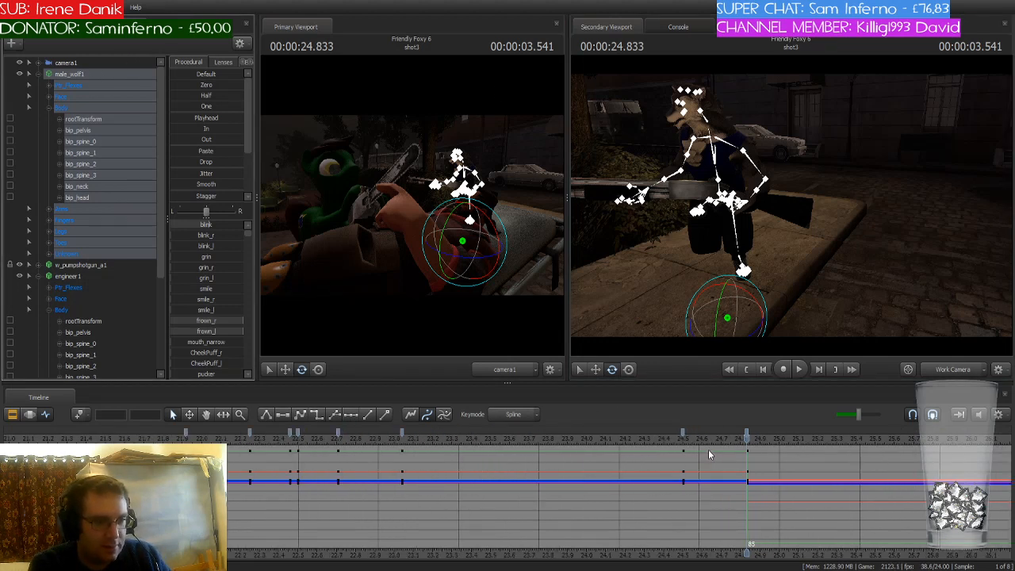
pyautogui.click(715, 442)
pyautogui.moveTo(714, 442); pyautogui.dragTo(338, 450)
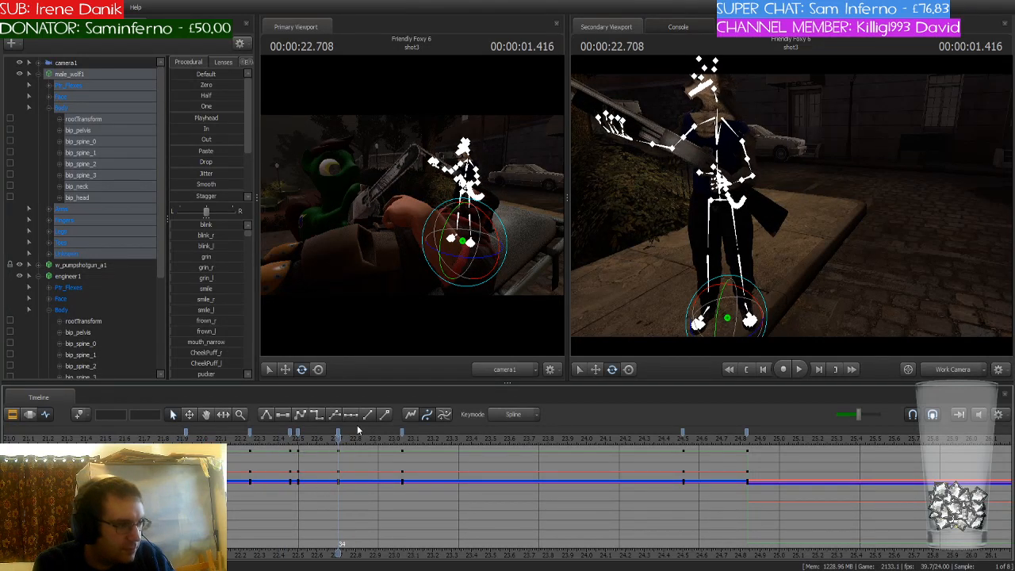
# Delete male_wolf1's bip_knee_l keyframes at frames 77 and 85 and its last keyframe near the end of the shot
pyautogui.click(730, 229)
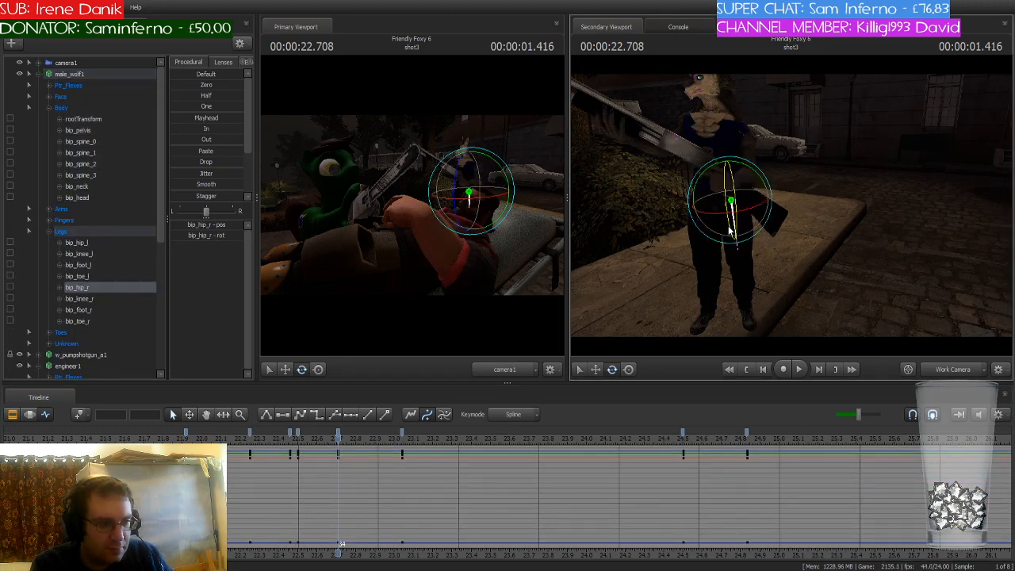
pyautogui.click(708, 225)
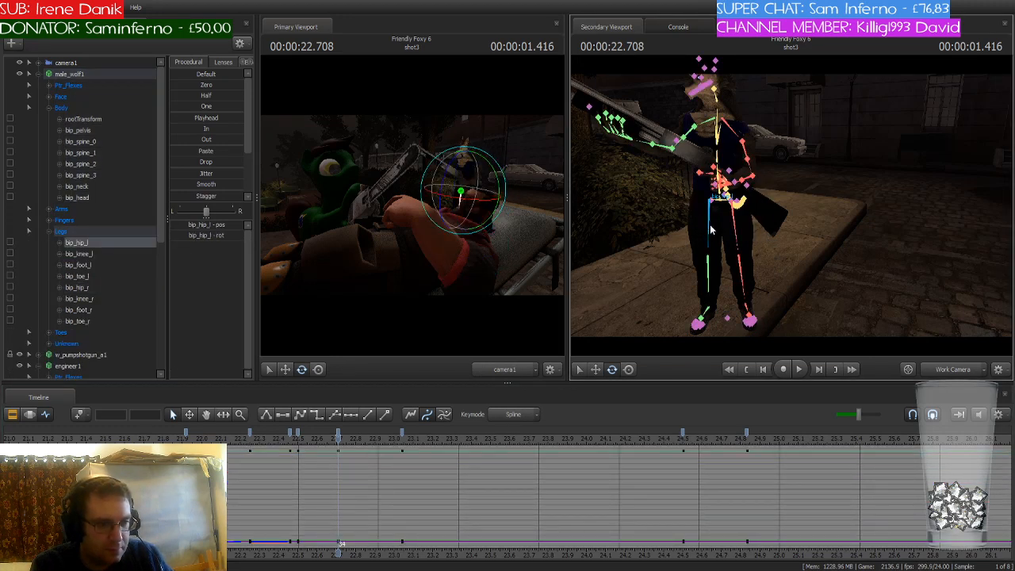
pyautogui.click(707, 258)
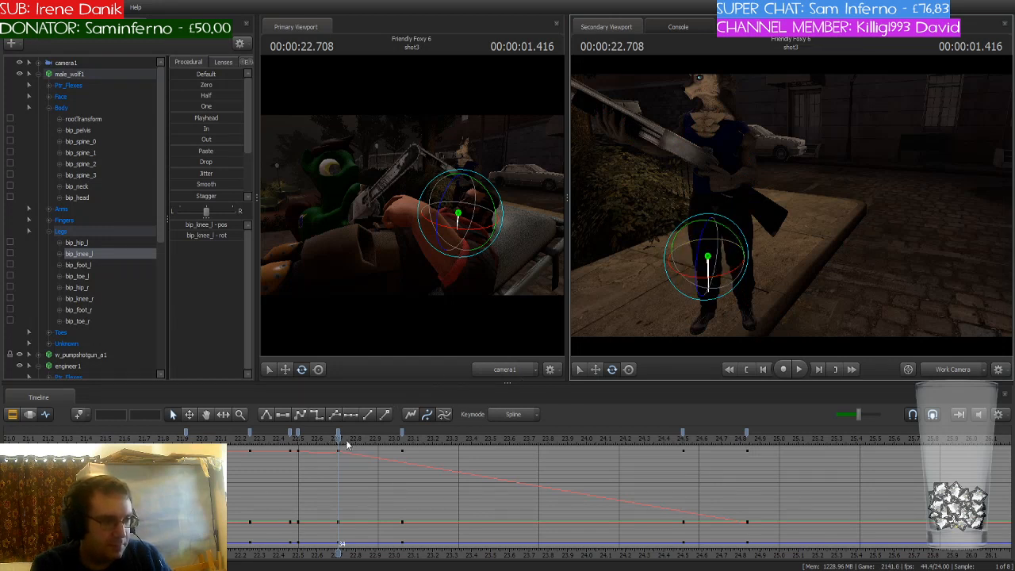
pyautogui.moveTo(339, 443); pyautogui.dragTo(292, 450)
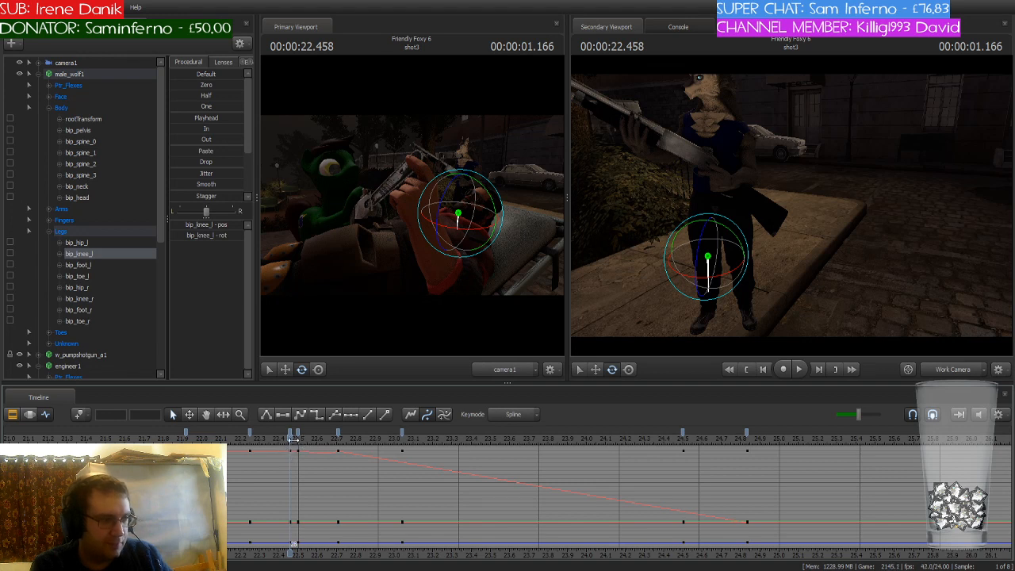
pyautogui.scroll(-3, 698, 470)
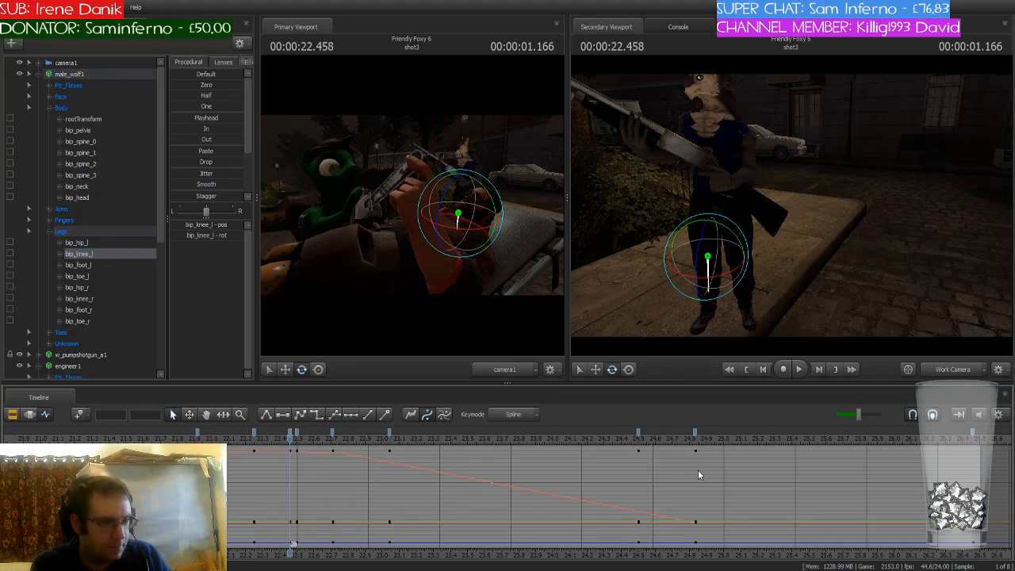
pyautogui.click(695, 434)
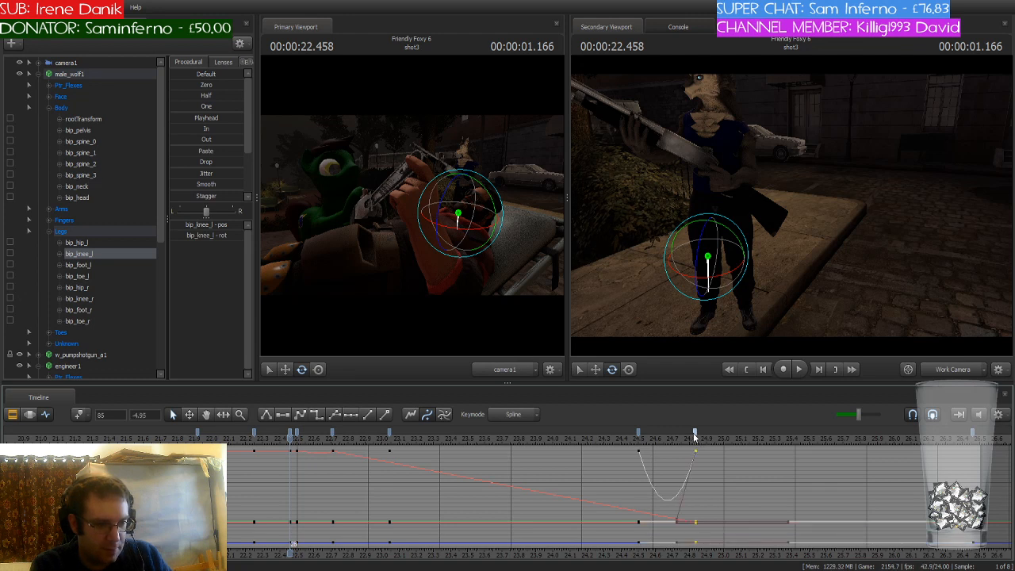
pyautogui.press('Delete')
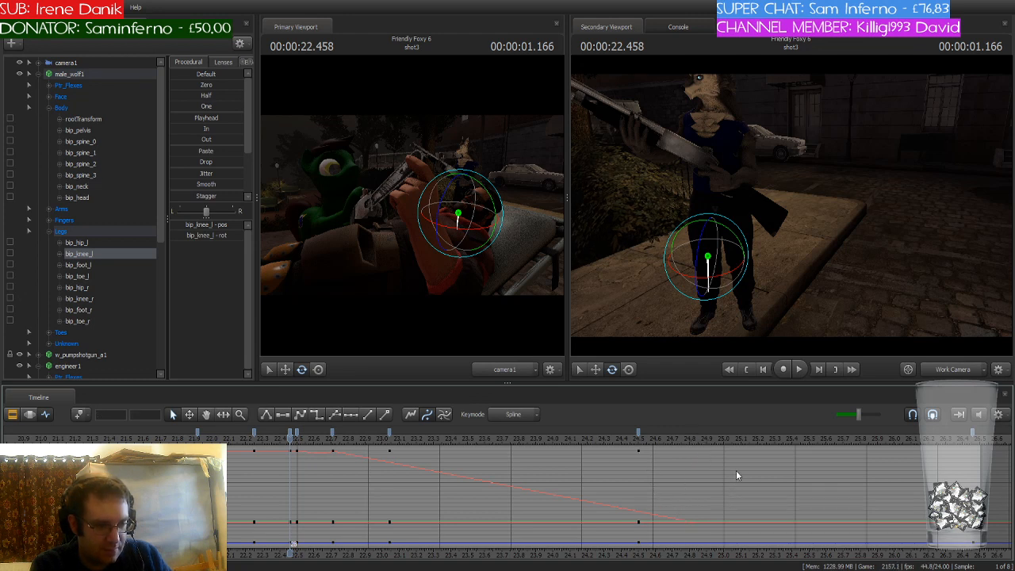
pyautogui.click(972, 432)
pyautogui.press('Delete')
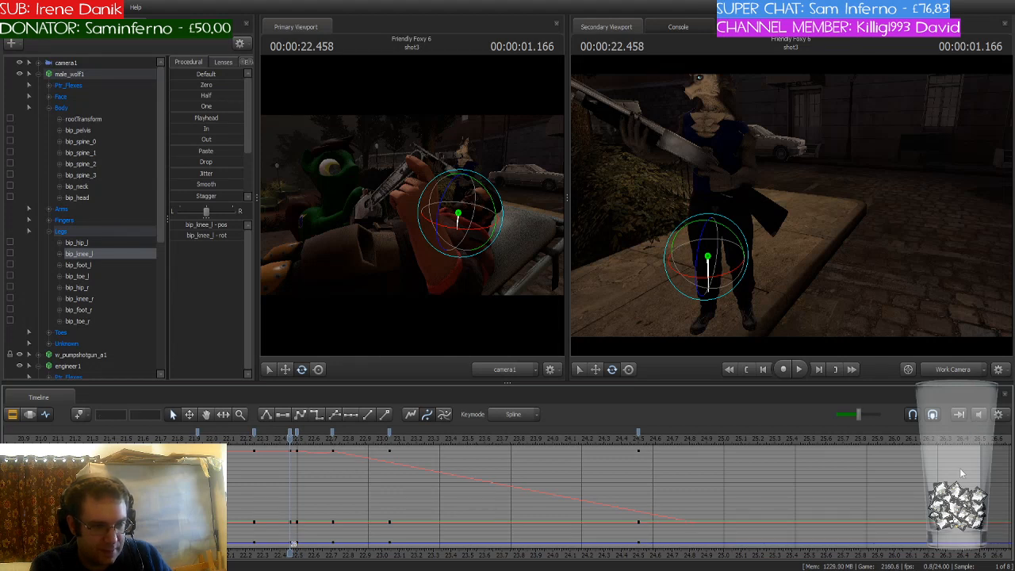
pyautogui.click(638, 433)
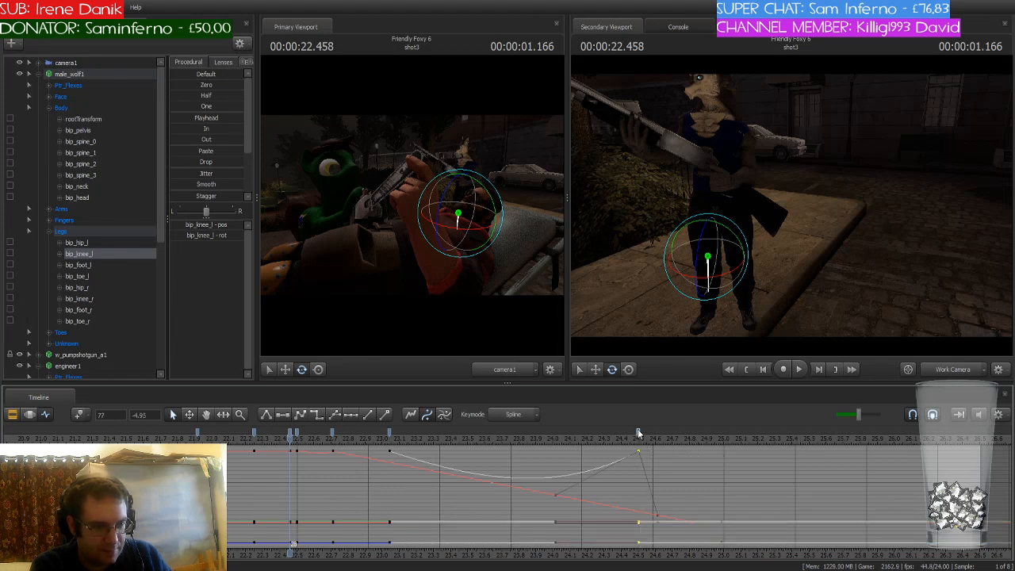
pyautogui.press('Delete')
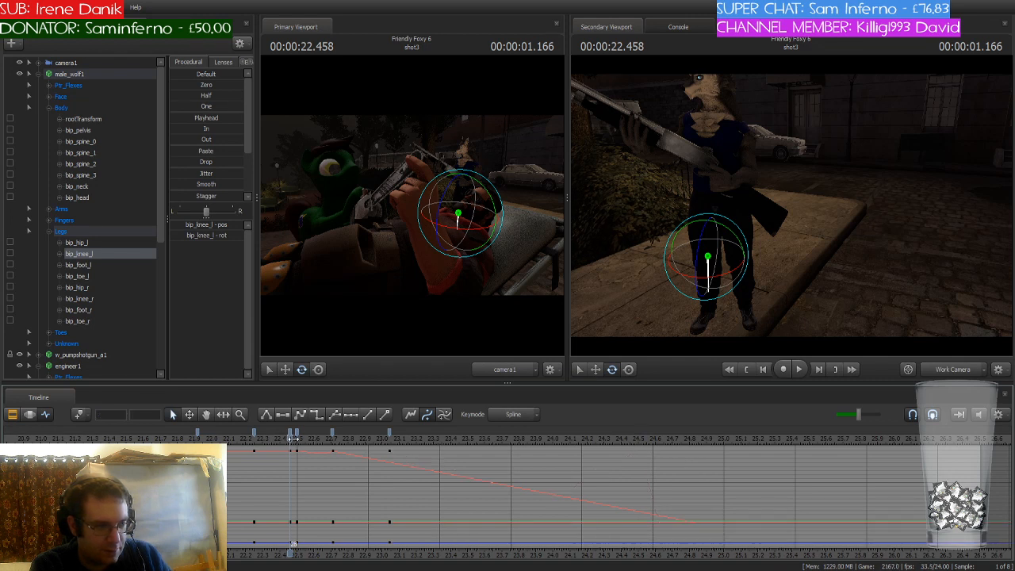
# Check the wolf's leg motion up to frame 69 and show the bip_pelvis curves
pyautogui.moveTo(291, 436); pyautogui.dragTo(355, 446)
pyautogui.moveTo(412, 453); pyautogui.dragTo(583, 453)
pyautogui.click(715, 200)
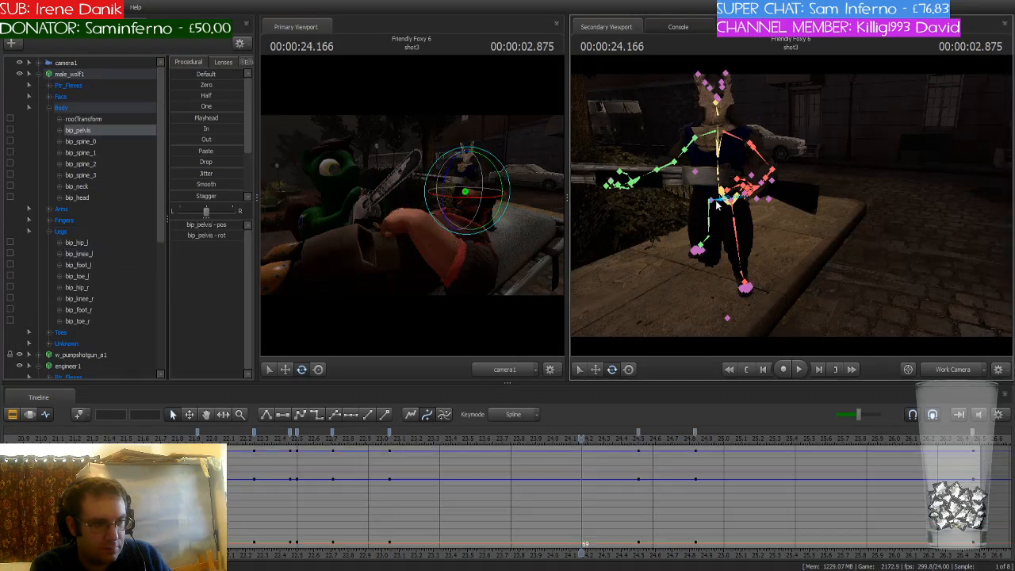
# Match male_wolf1's rootTransform keyframe at frame 85 to its frame 77 value with the Playhead preset, then review the motion back to frame 15
pyautogui.click(729, 317)
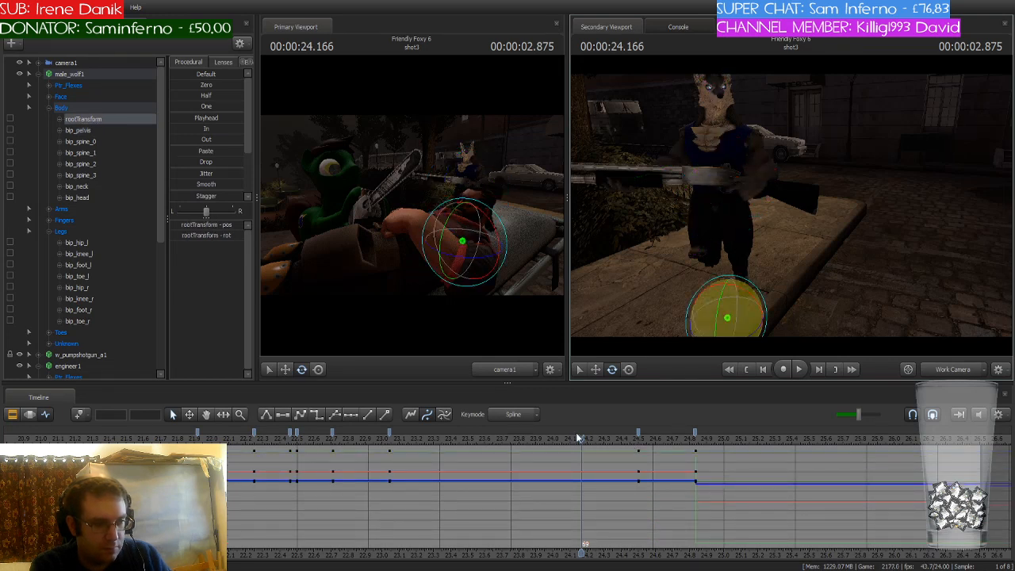
pyautogui.moveTo(584, 438); pyautogui.dragTo(637, 442)
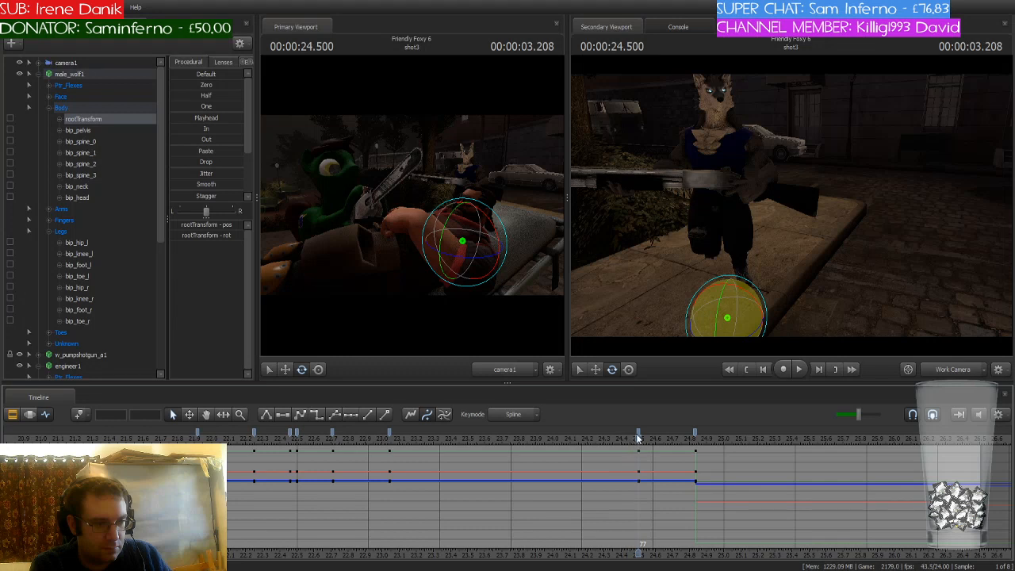
pyautogui.click(695, 434)
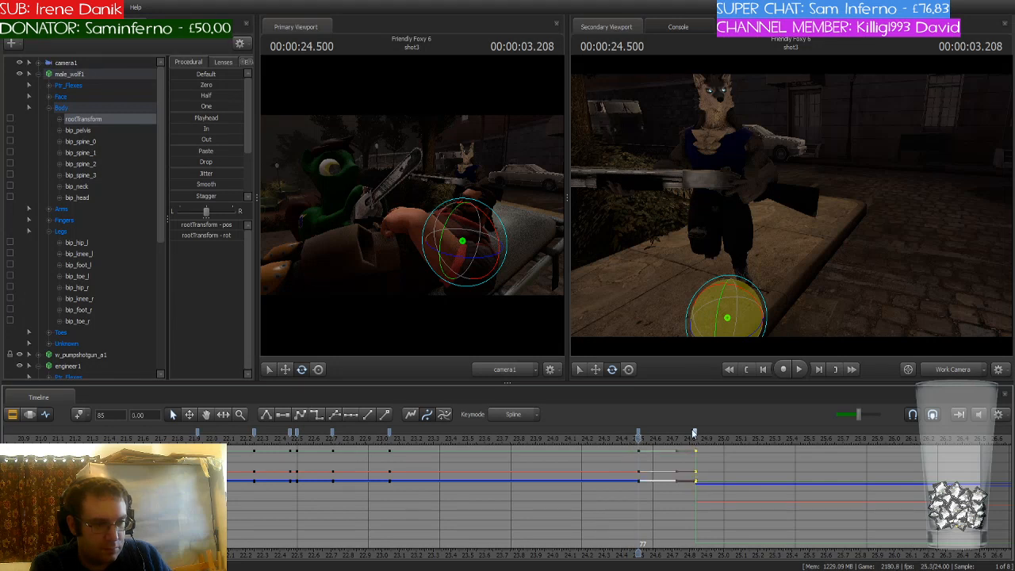
pyautogui.moveTo(205, 121); pyautogui.dragTo(437, 123)
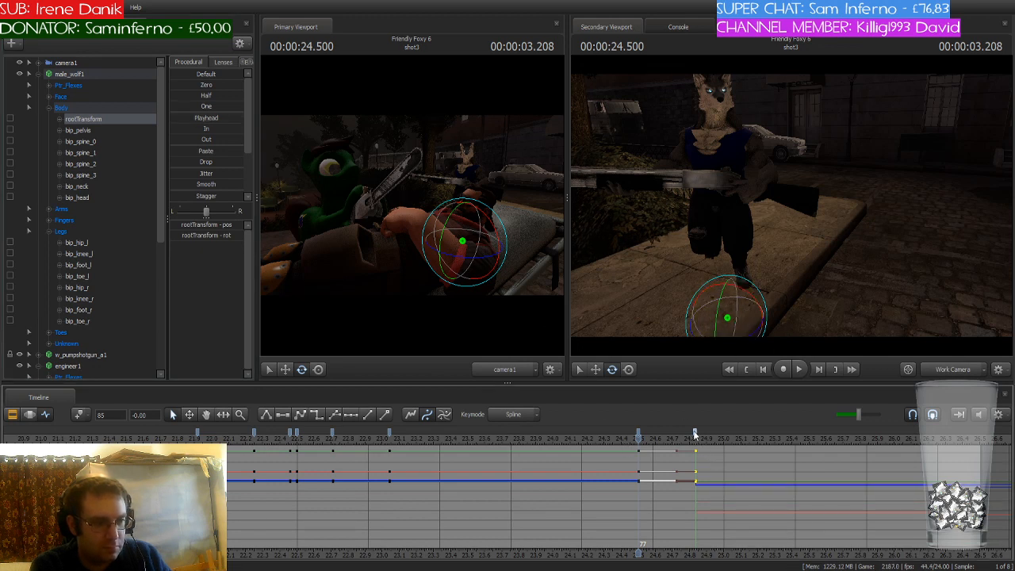
pyautogui.moveTo(648, 445); pyautogui.dragTo(204, 449)
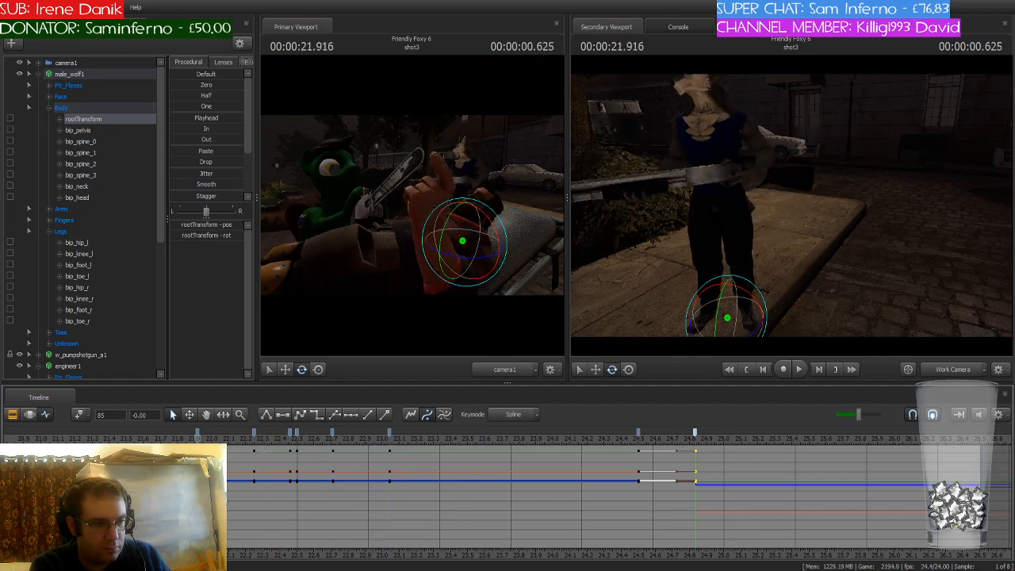
# Delete male_wolf1's rootTransform keyframe at frame 85 and select its keyframe at frame 77
pyautogui.moveTo(182, 116); pyautogui.dragTo(375, 113)
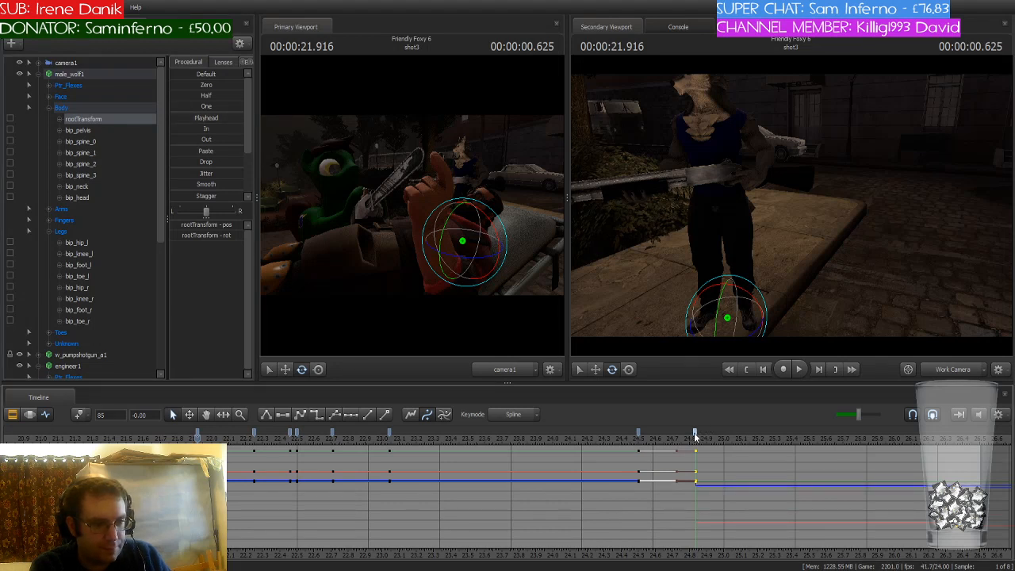
pyautogui.press('Delete')
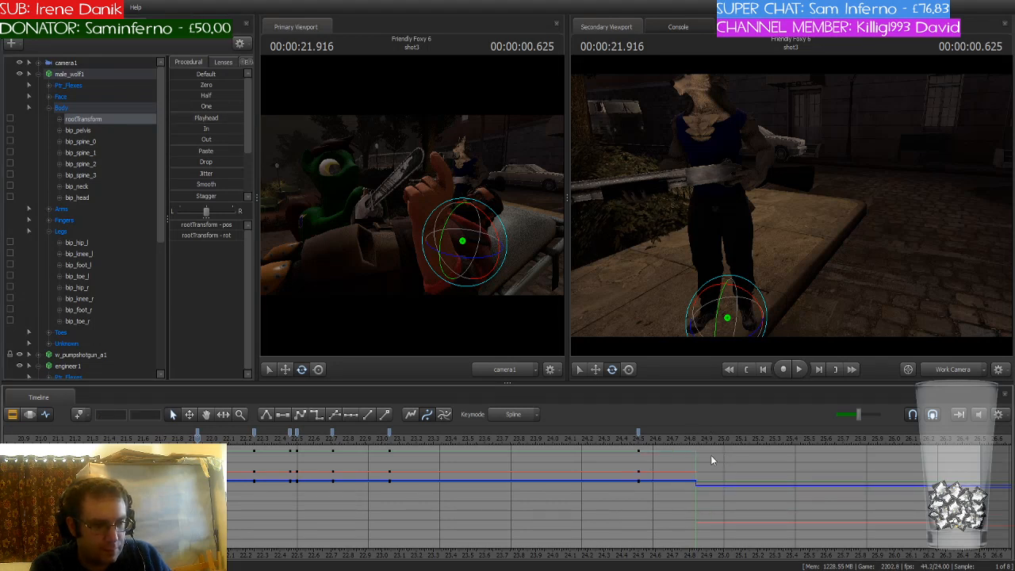
pyautogui.click(640, 436)
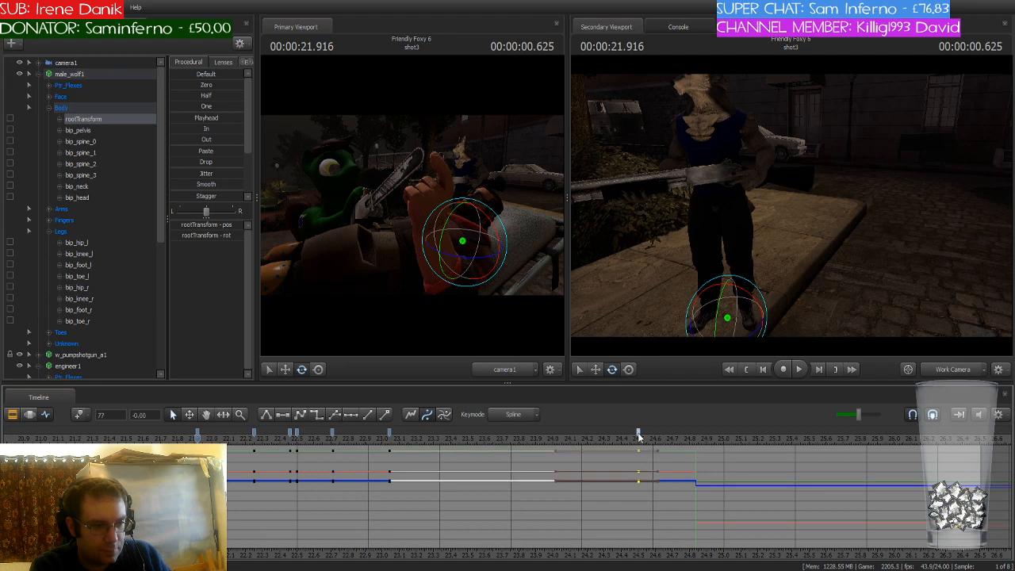
# Hold male_wolf1's rootTransform steady by applying the Playhead preset in the Motion Editor over a time selection spanning the whole shot
pyautogui.click(29, 414)
pyautogui.scroll(-1, 559, 473)
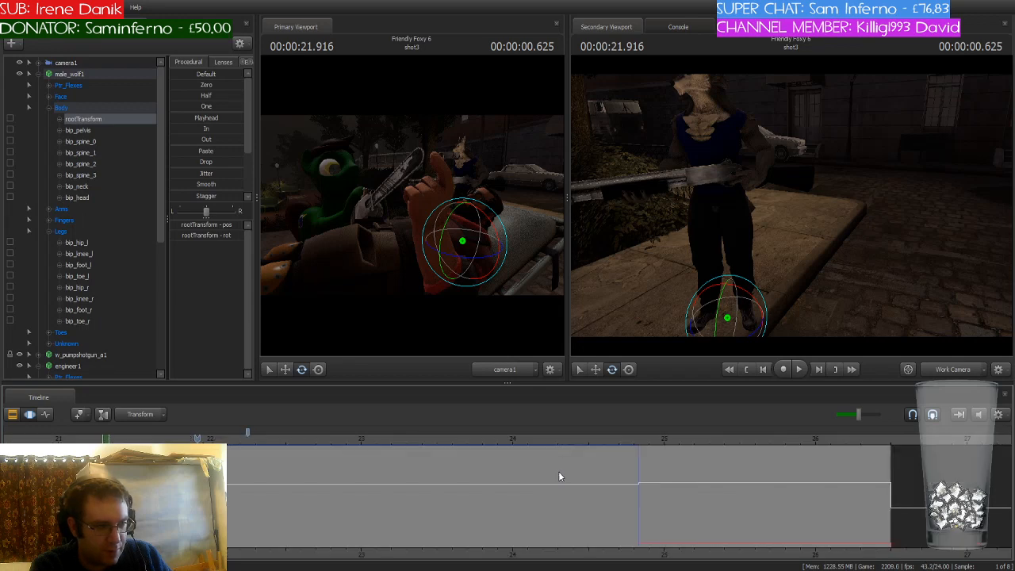
pyautogui.moveTo(197, 499); pyautogui.dragTo(892, 500)
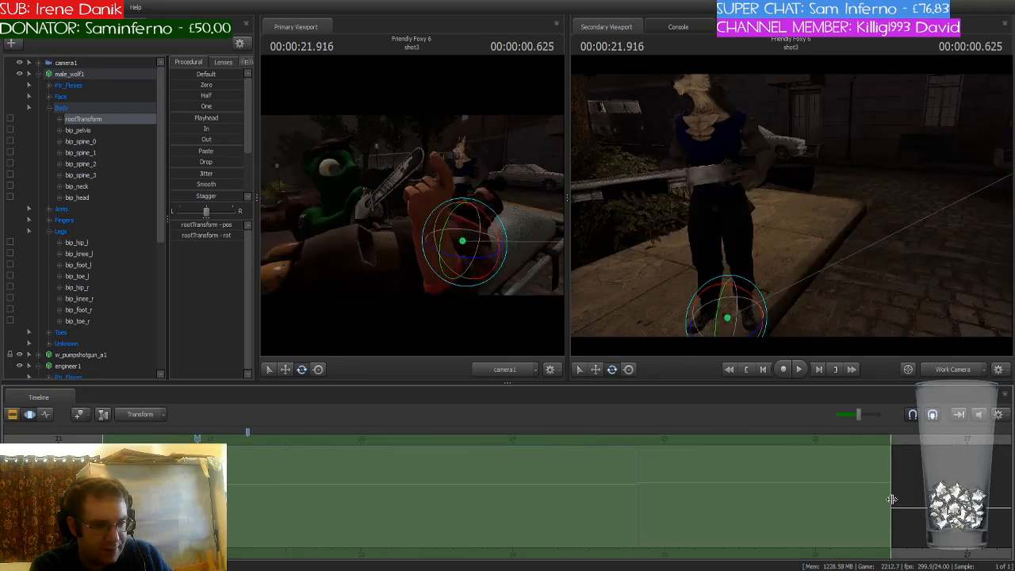
pyautogui.click(199, 116)
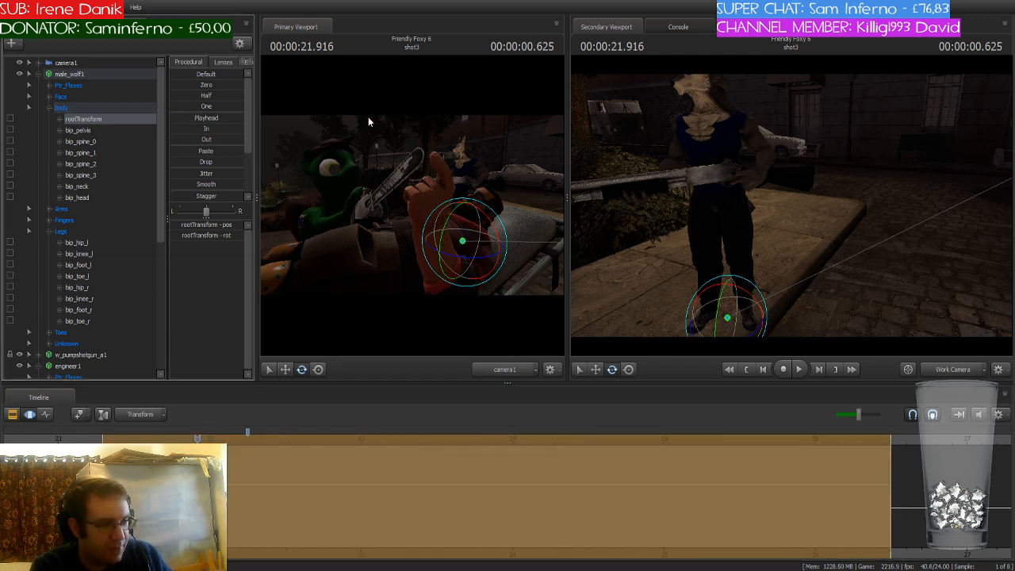
pyautogui.click(50, 414)
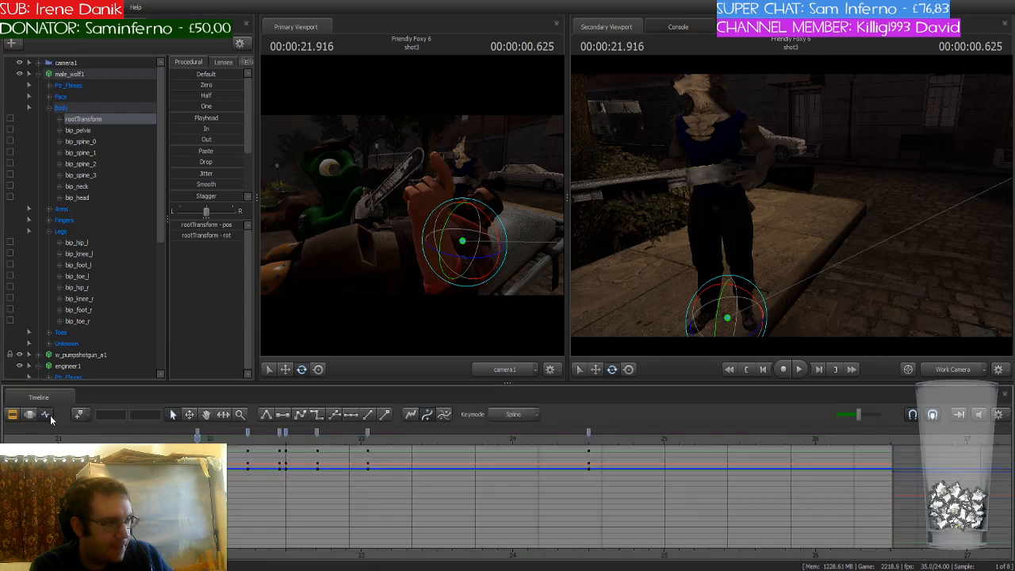
pyautogui.scroll(-1, 333, 475)
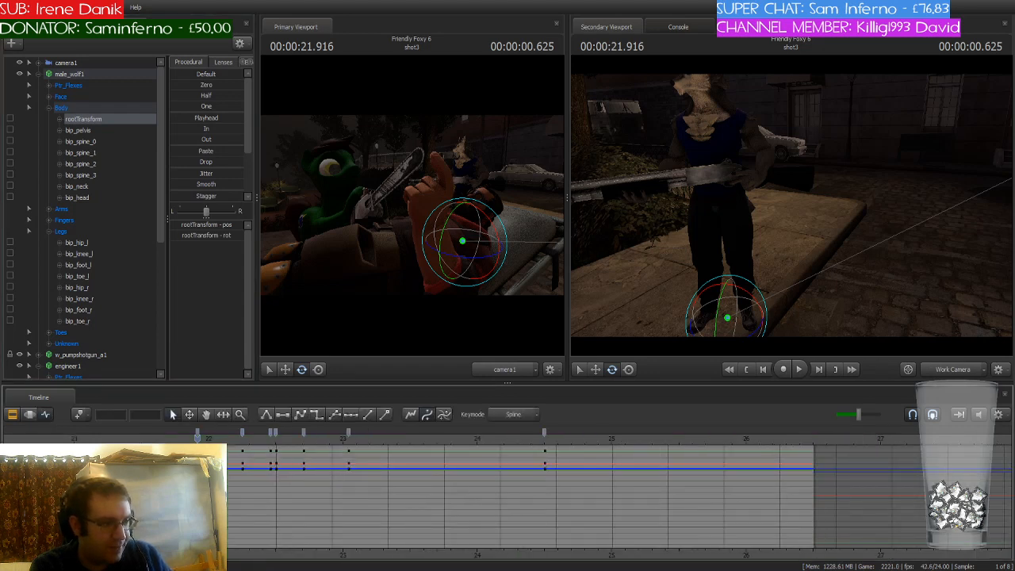
# Examine the wolf's pose at frames 30 and 42 and compare the curves of bip_spine_2 and bip_spine_1
pyautogui.moveTo(198, 439); pyautogui.dragTo(281, 463)
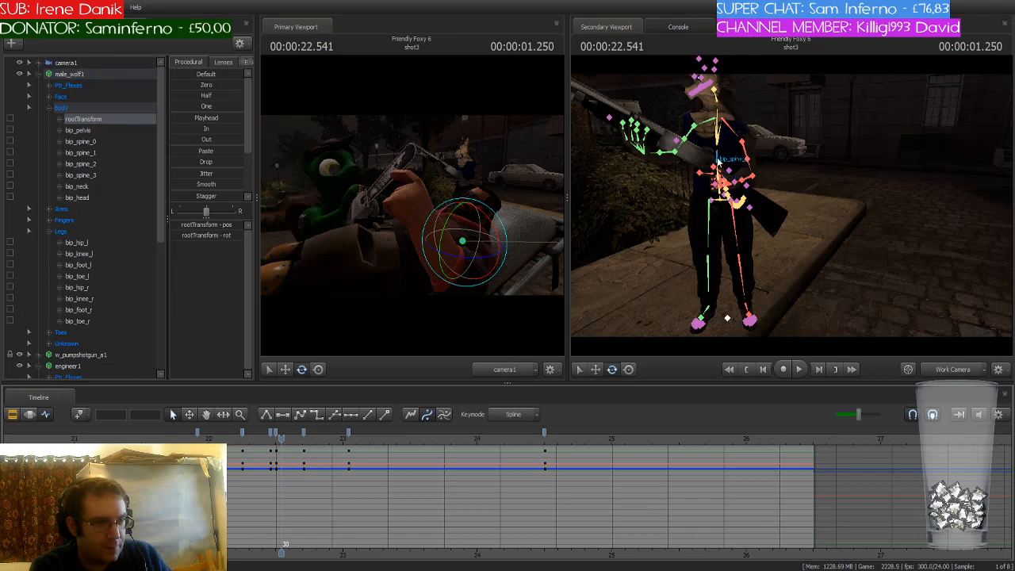
pyautogui.click(717, 162)
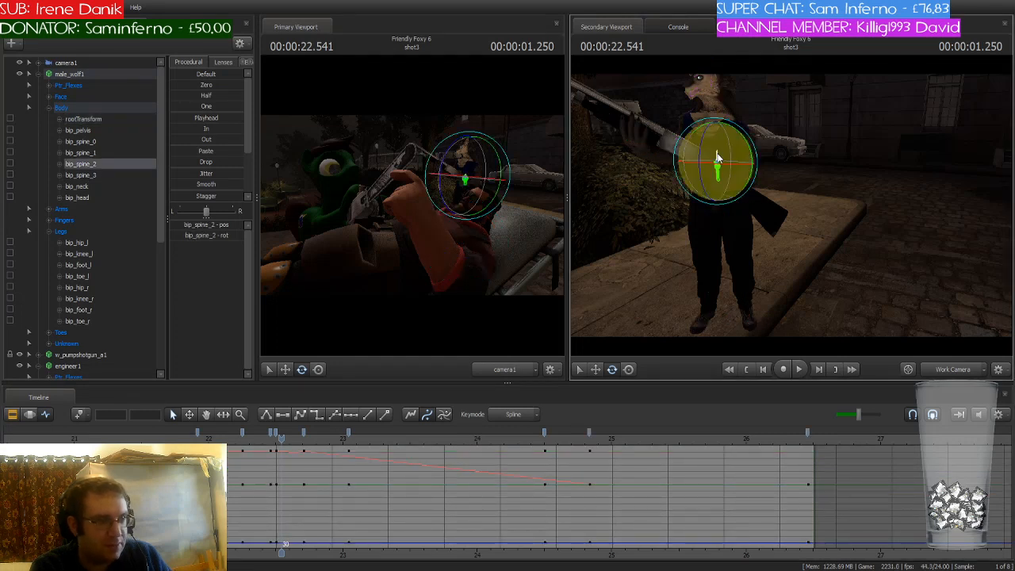
pyautogui.click(719, 152)
pyautogui.click(720, 160)
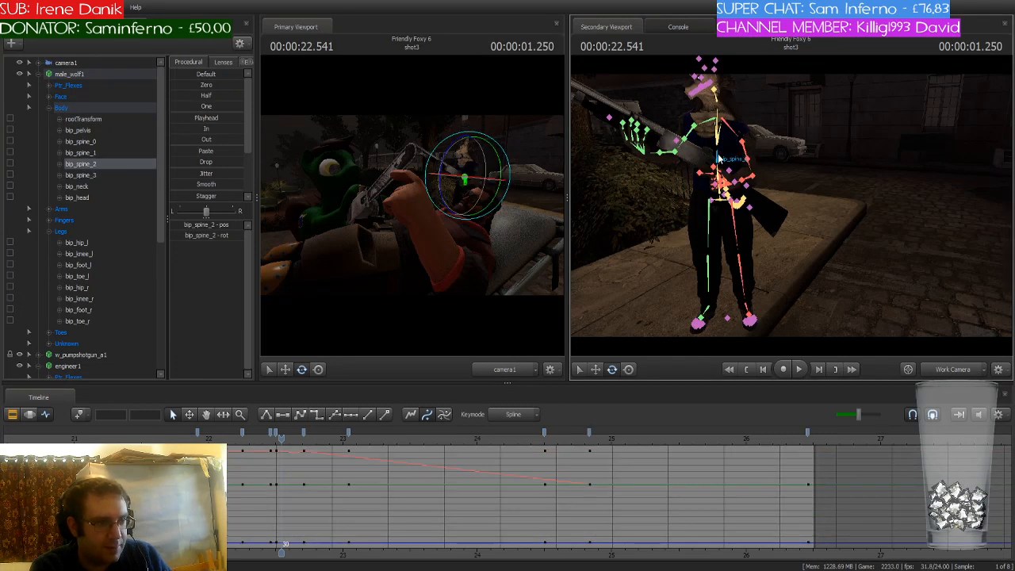
pyautogui.click(719, 173)
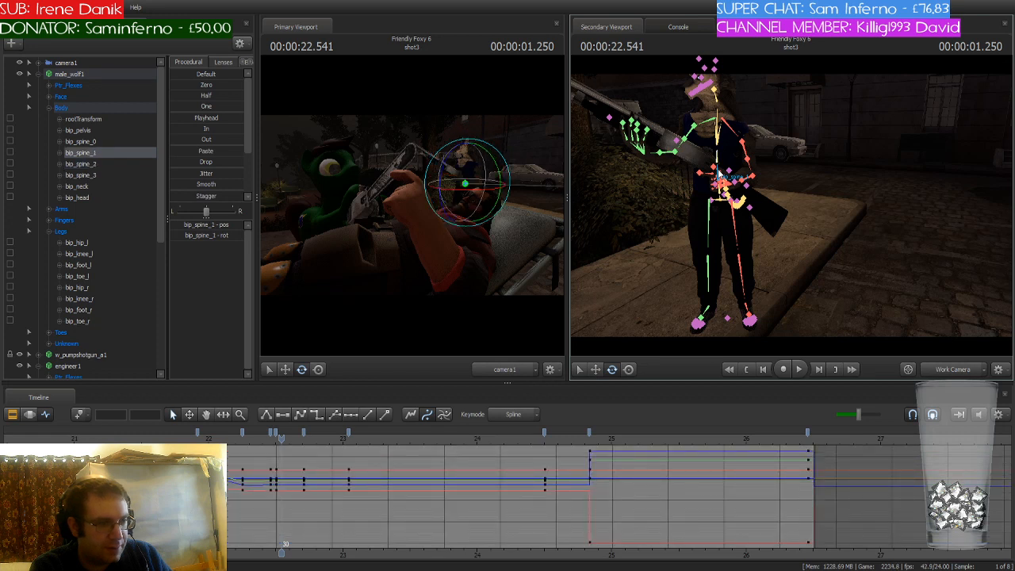
pyautogui.moveTo(581, 439); pyautogui.dragTo(347, 456)
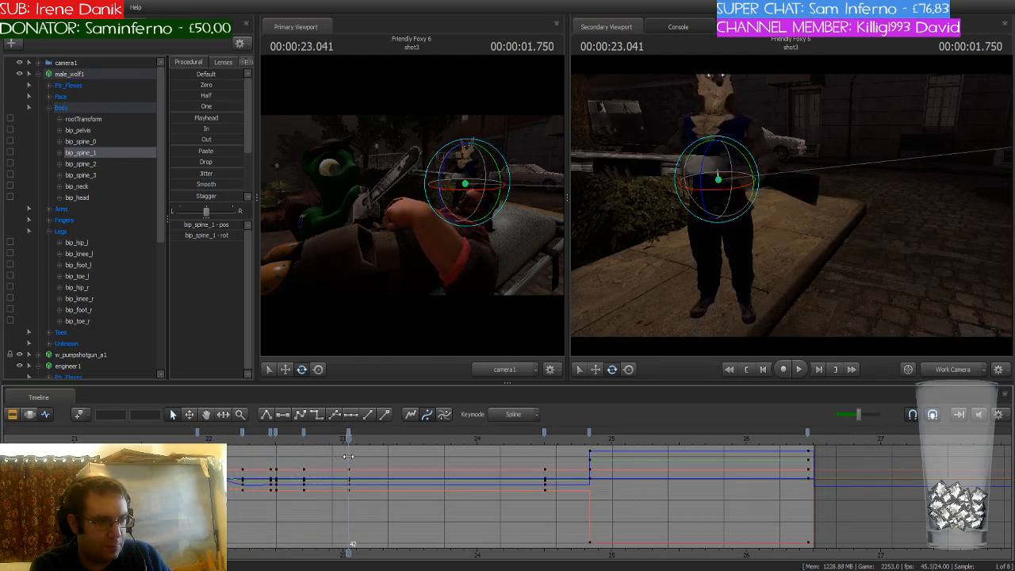
pyautogui.keyDown('ctrl'); pyautogui.click(717, 165); pyautogui.keyUp('ctrl')
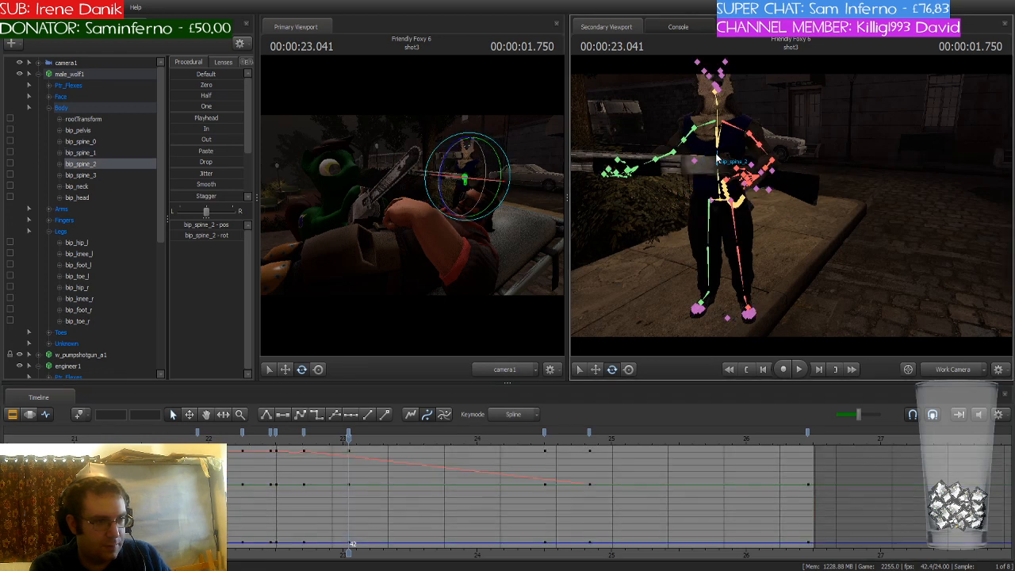
pyautogui.scroll(2, 365, 460)
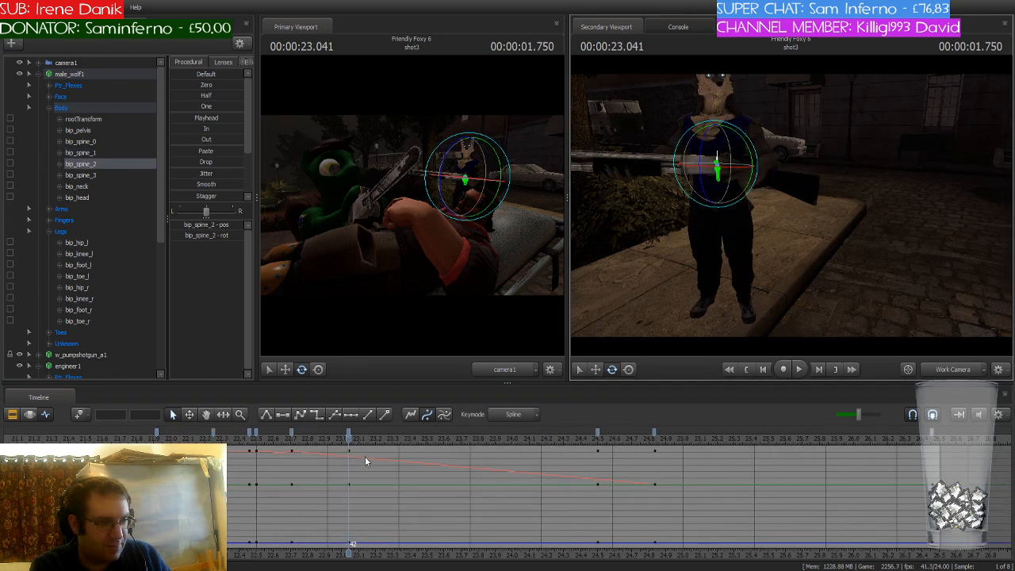
# Hold bip_spine_2 at its frame 12 pose across the whole shot with the Playhead preset, and check the motion up to frame 24
pyautogui.click(30, 414)
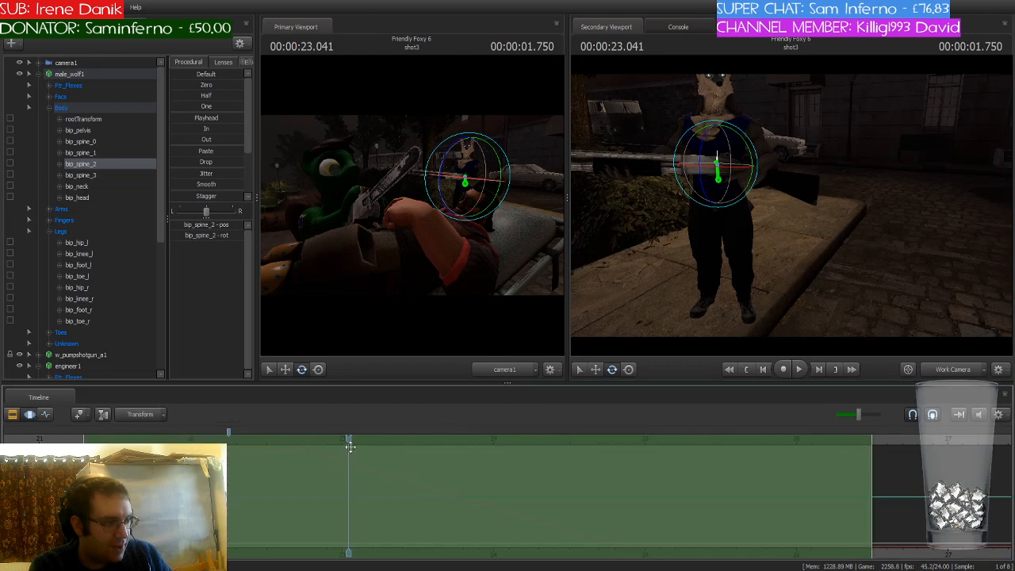
pyautogui.moveTo(350, 439); pyautogui.dragTo(159, 438)
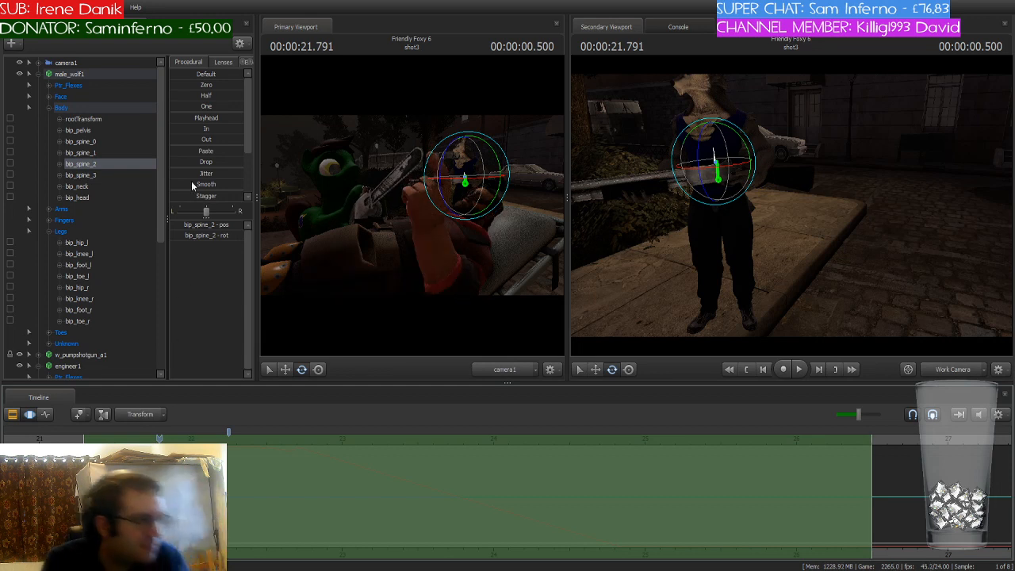
pyautogui.click(188, 128)
pyautogui.moveTo(190, 119); pyautogui.dragTo(244, 119)
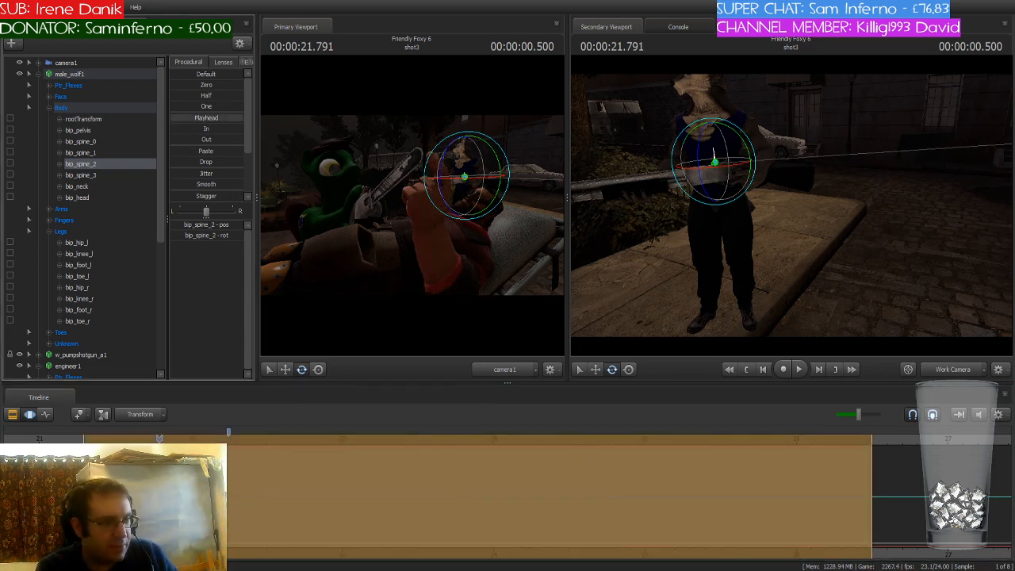
pyautogui.click(566, 425)
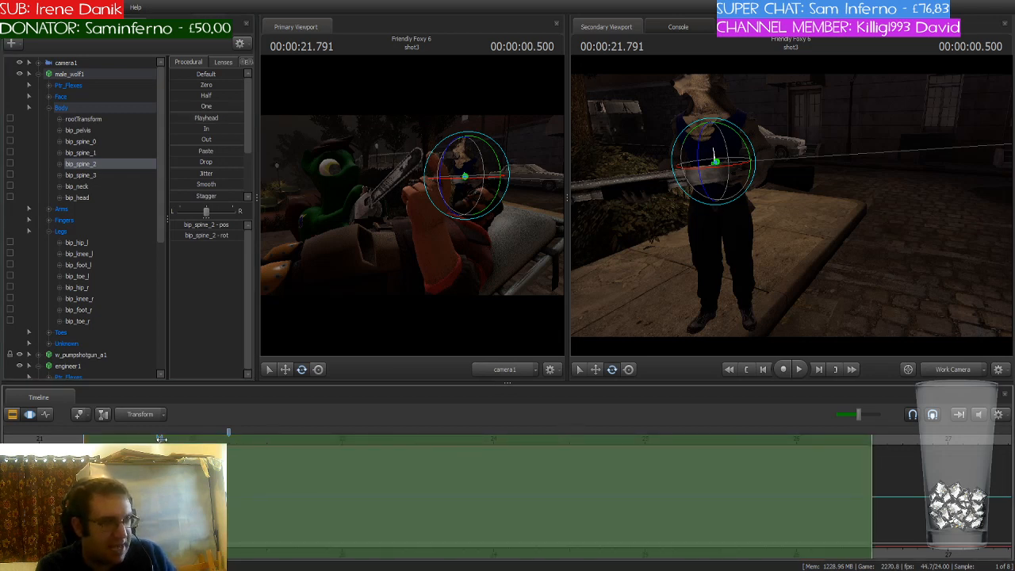
pyautogui.moveTo(159, 438); pyautogui.dragTo(193, 439)
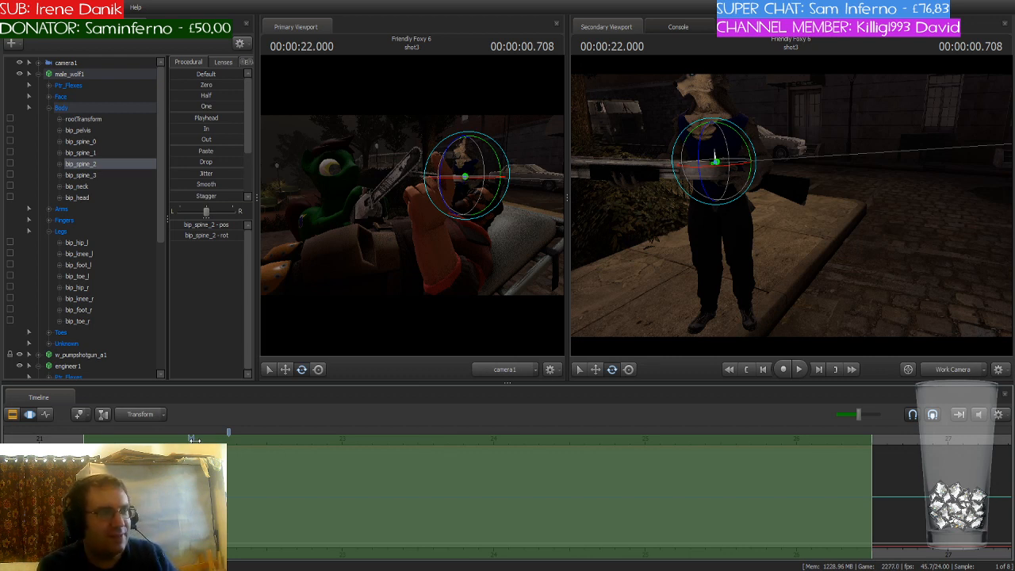
pyautogui.click(45, 414)
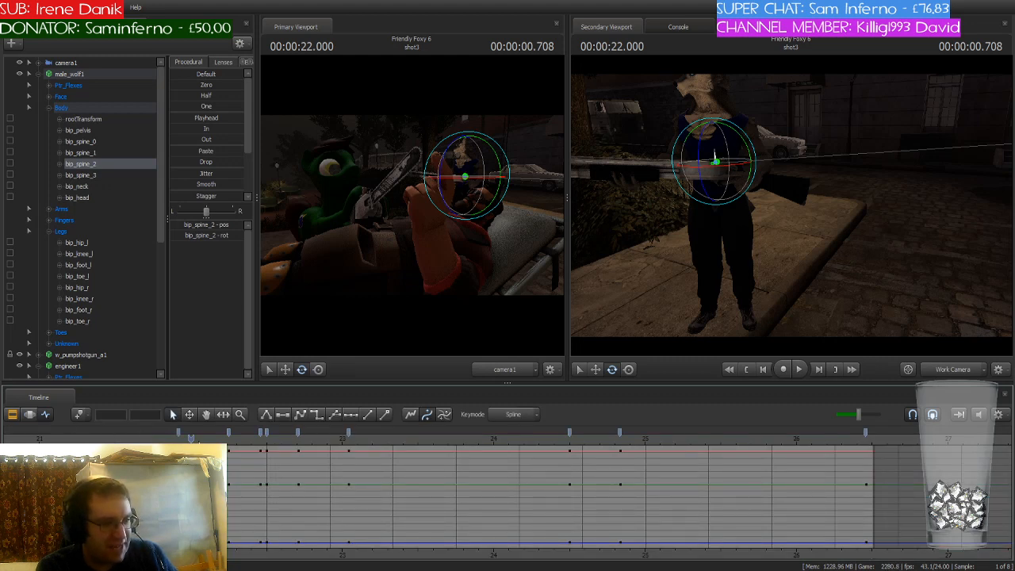
pyautogui.moveTo(188, 438); pyautogui.dragTo(235, 442)
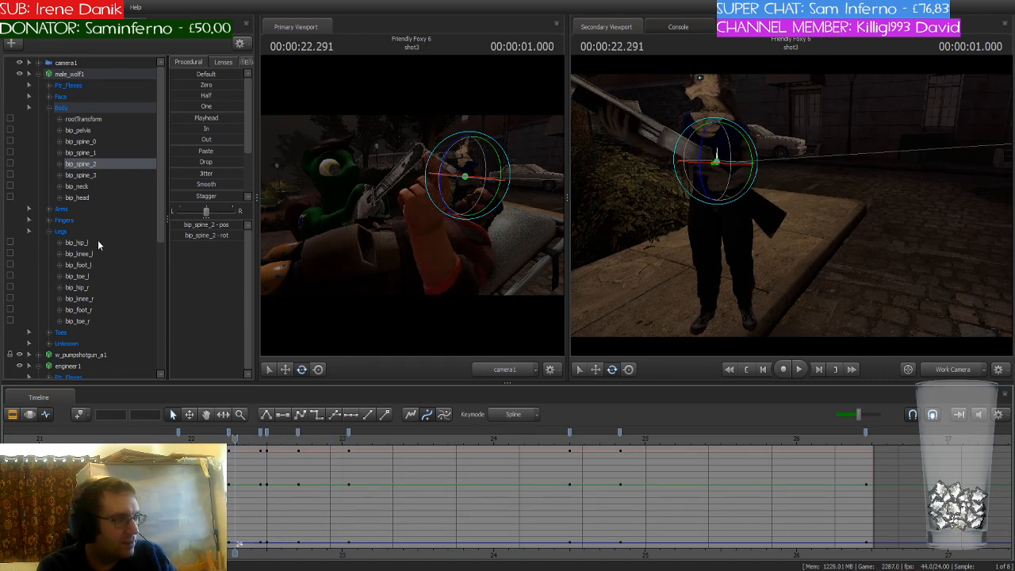
# Hold bip_knee_l and bip_knee_r at their frame 24 pose across the whole shot with the Playhead preset
pyautogui.click(75, 231)
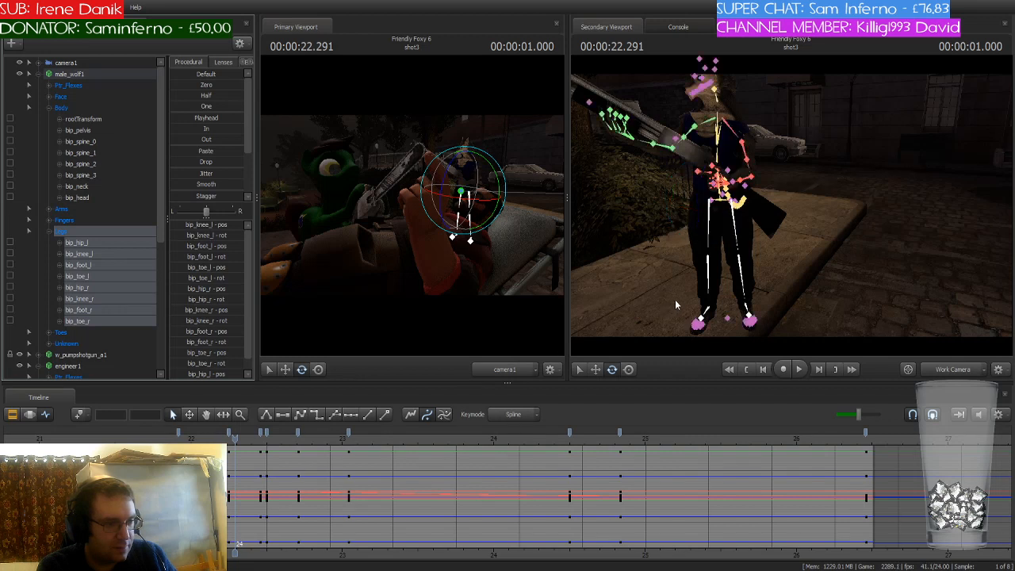
pyautogui.click(695, 295)
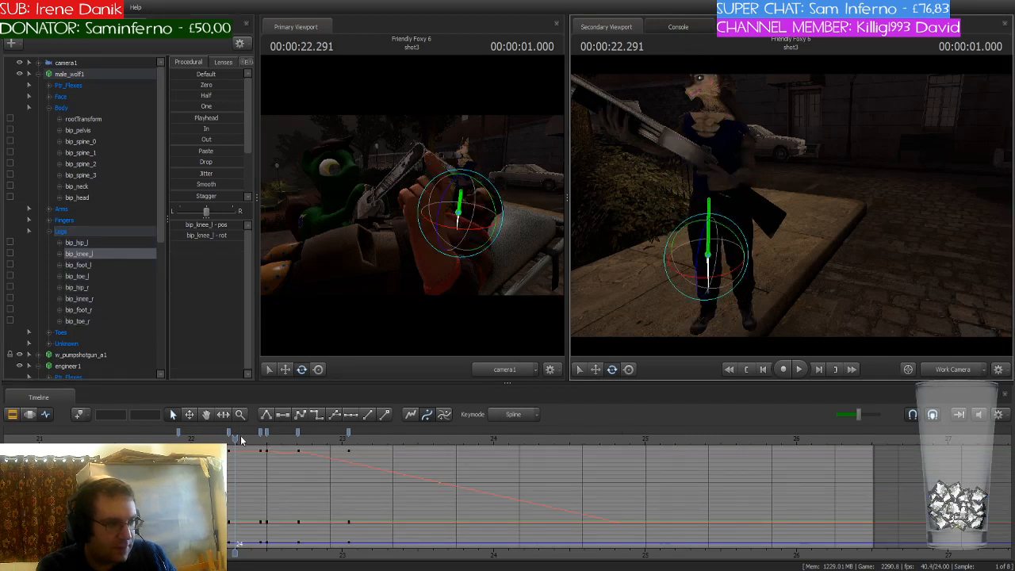
pyautogui.click(30, 415)
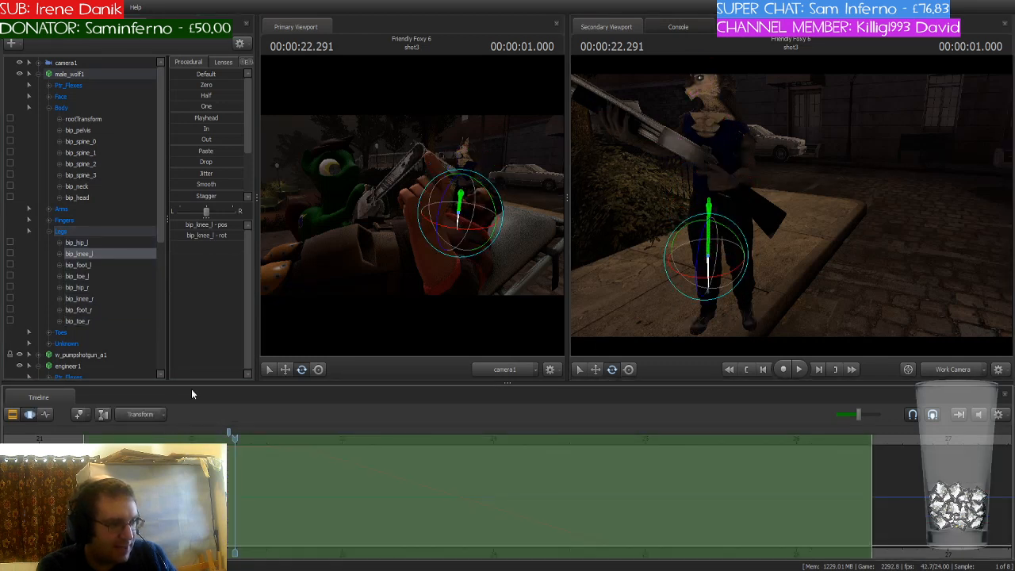
pyautogui.keyDown('ctrl'); pyautogui.click(744, 279); pyautogui.keyUp('ctrl')
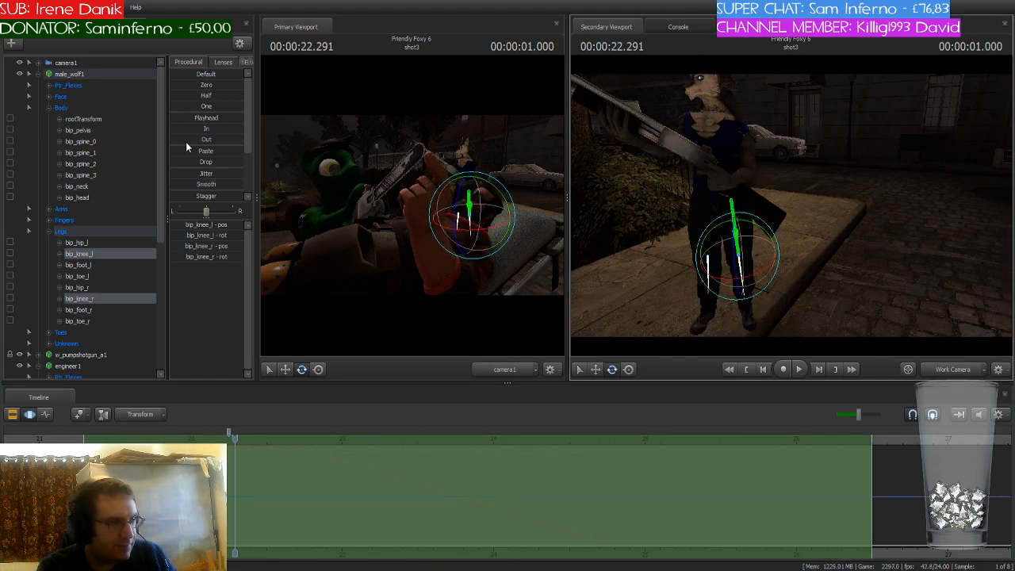
pyautogui.click(189, 117)
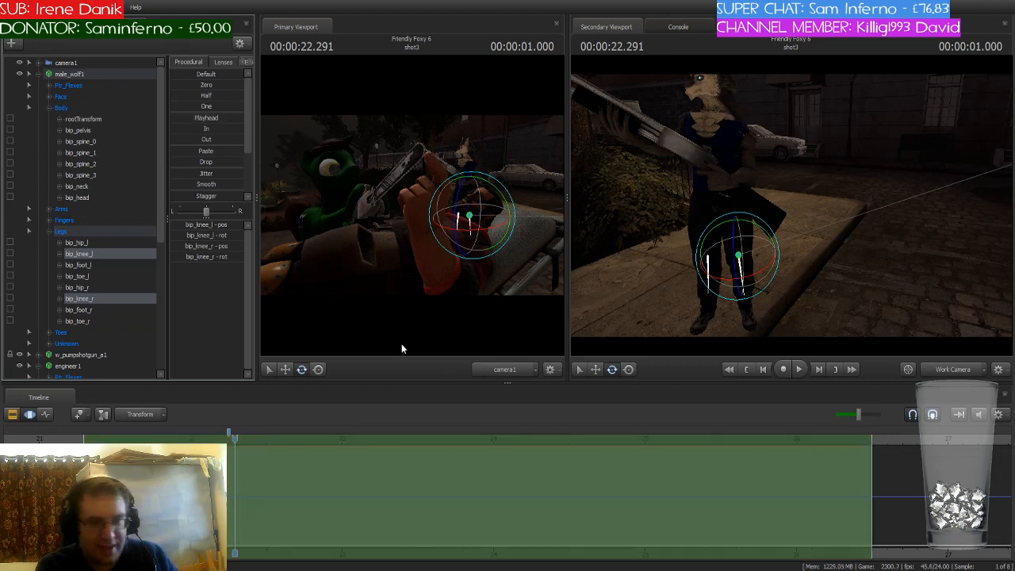
# Hold bip_foot_l at its frame 20 pose across the whole shot with the Playhead preset, and check the motion up to frame 29
pyautogui.moveTo(236, 438); pyautogui.dragTo(209, 438)
pyautogui.click(709, 308)
pyautogui.moveTo(186, 118); pyautogui.dragTo(241, 118)
pyautogui.press('Return')
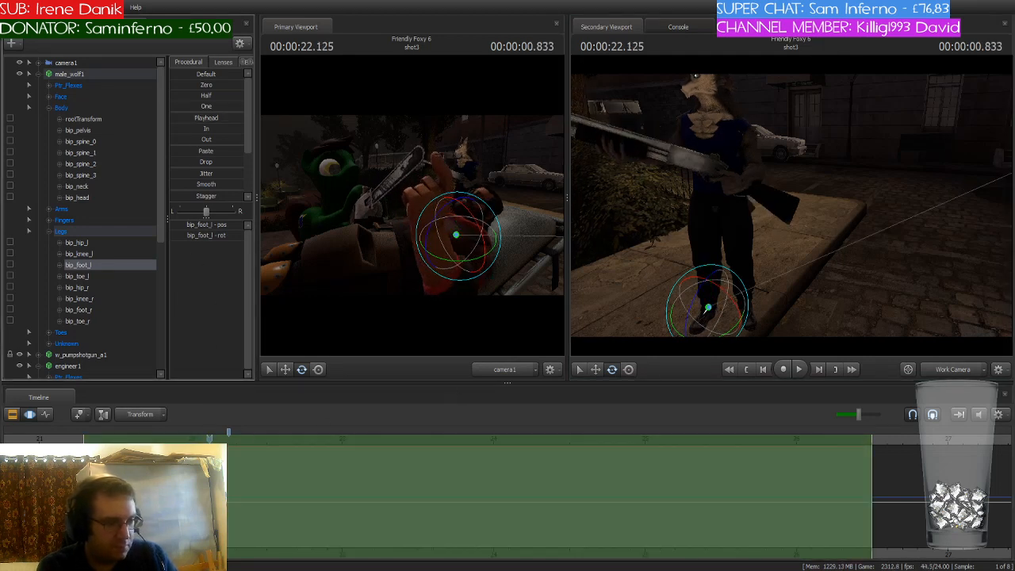
pyautogui.click(46, 414)
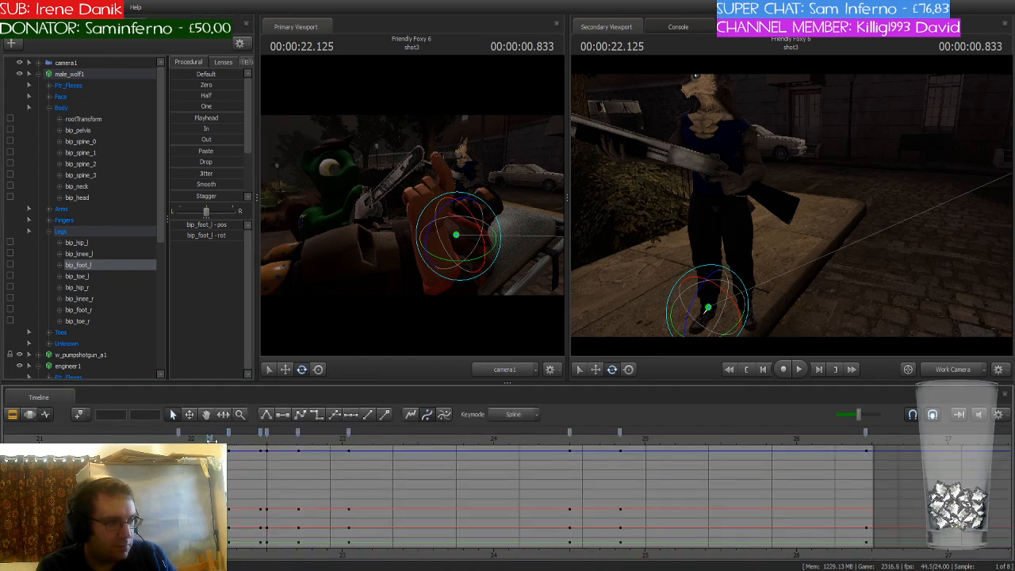
pyautogui.moveTo(210, 440); pyautogui.dragTo(266, 451)
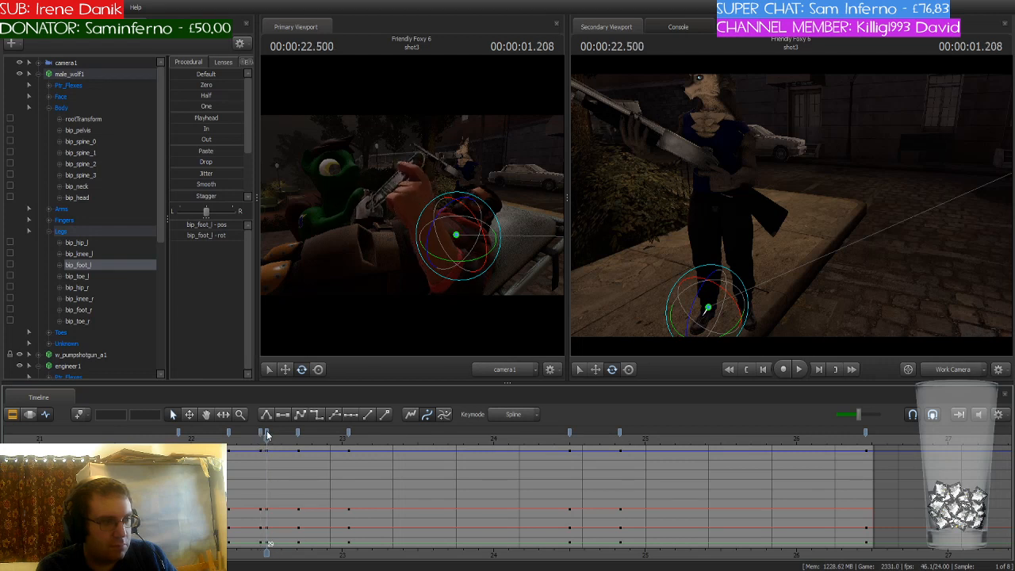
# Show the curves of all male_wolf1 controls and collapse its Body and Legs groups
pyautogui.click(268, 435)
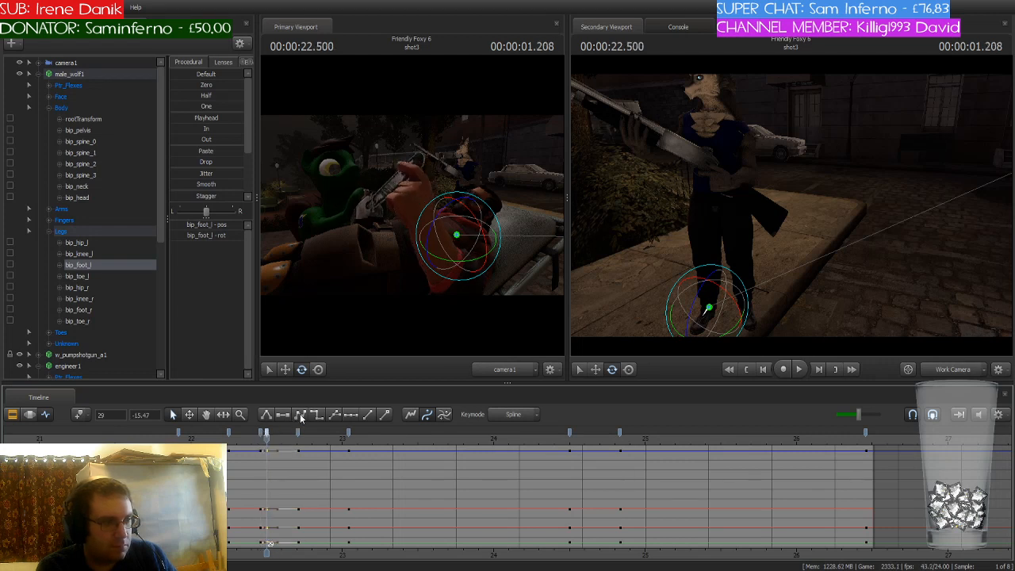
pyautogui.click(102, 76)
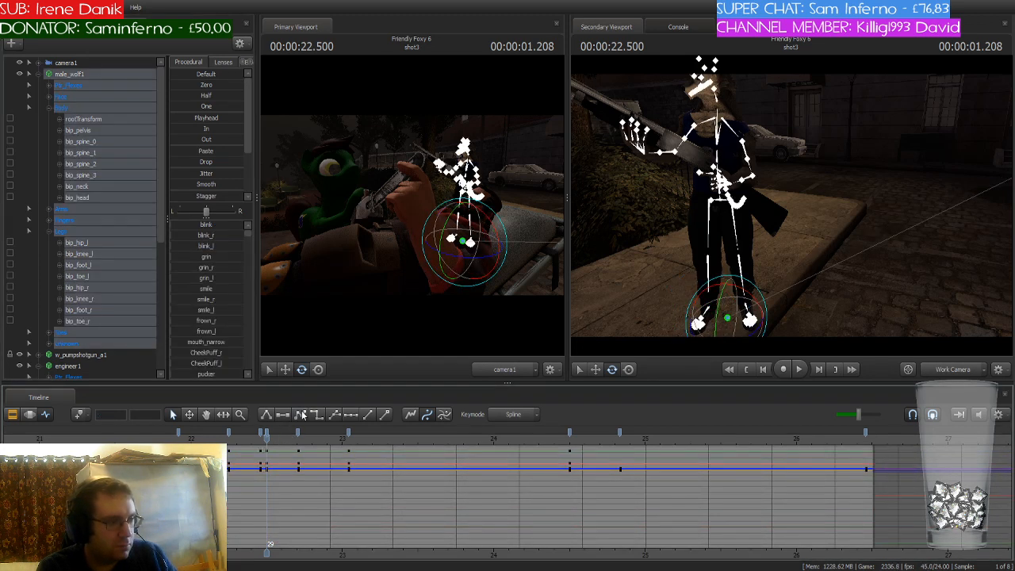
pyautogui.click(48, 108)
pyautogui.click(49, 141)
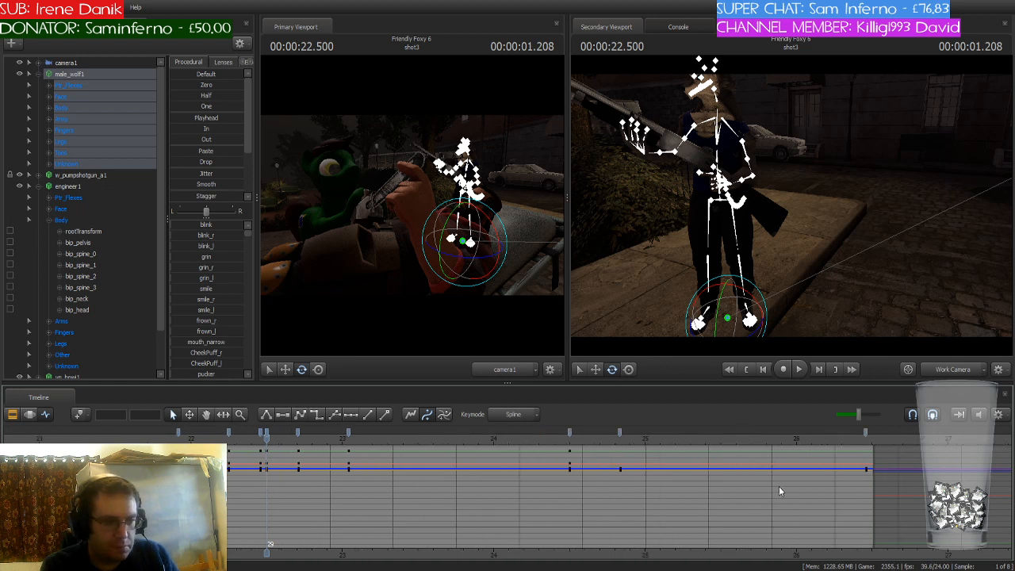
# Try to move male_wolf1's lower row of keyframes slightly later in time, then undo the move
pyautogui.moveTo(916, 469); pyautogui.dragTo(917, 462)
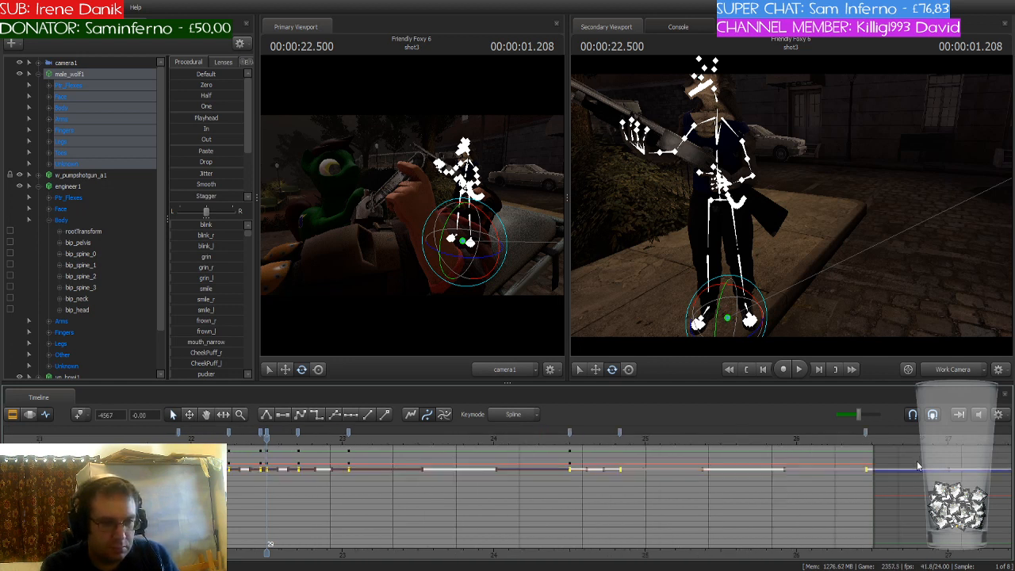
pyautogui.click(189, 414)
pyautogui.moveTo(402, 504); pyautogui.dragTo(412, 505)
pyautogui.hotkey('ctrl', 'z')
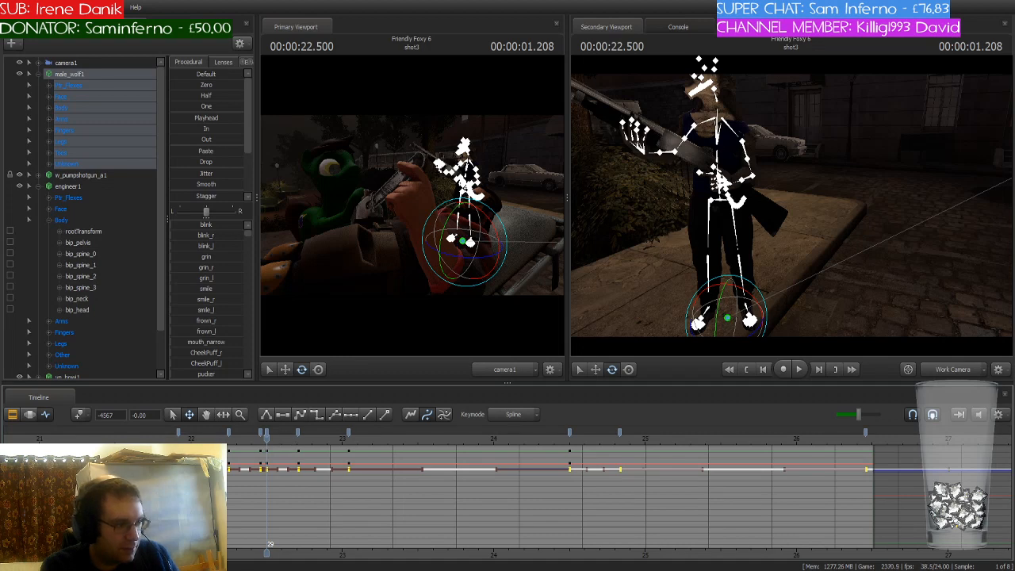
# Undo the shift of male_wolf1's keyframes and reselect the whole model so none of its keys are selected
pyautogui.hotkey('ctrl', 'z')
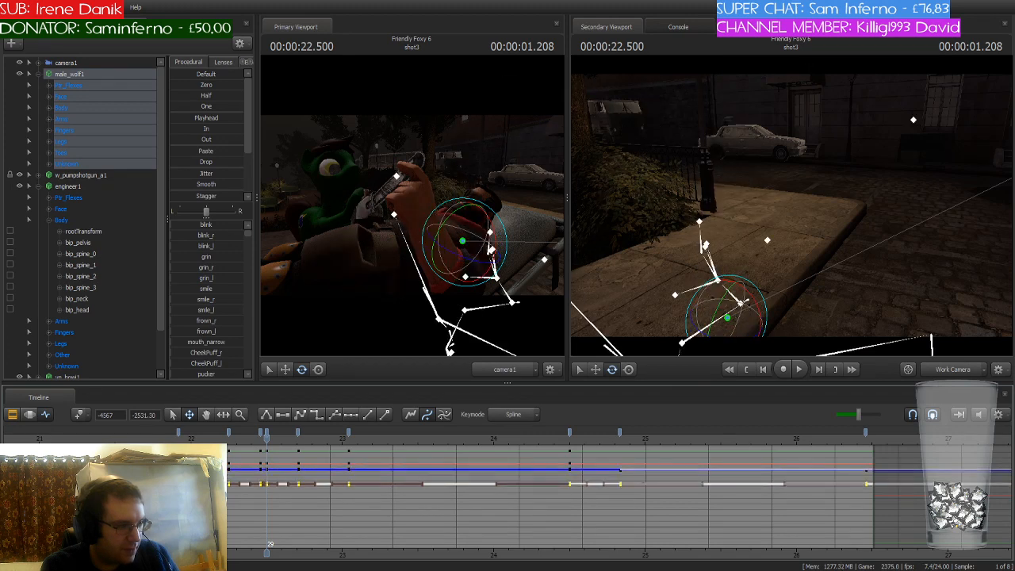
pyautogui.hotkey('ctrl', 'z')
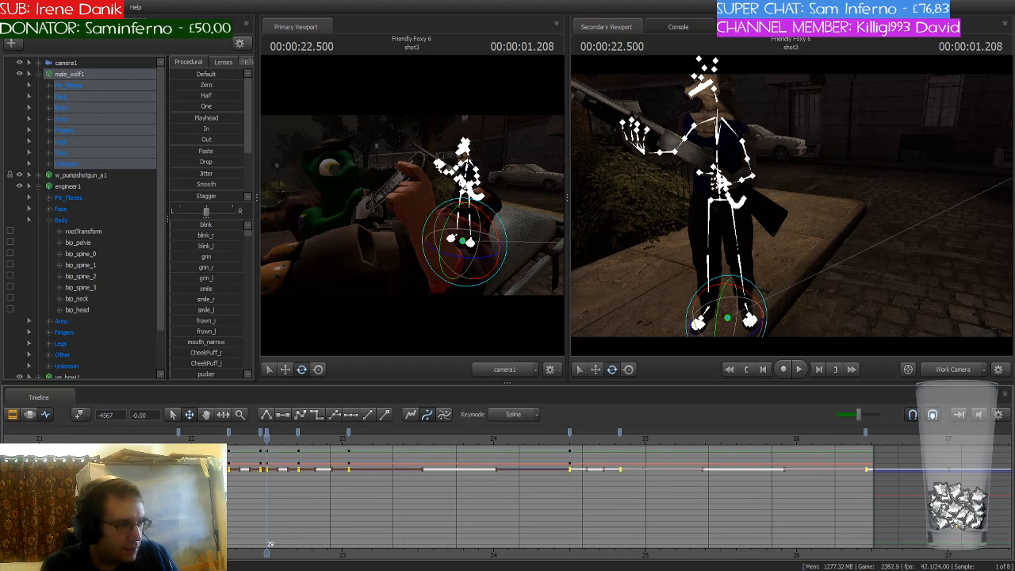
pyautogui.moveTo(267, 441); pyautogui.dragTo(178, 438)
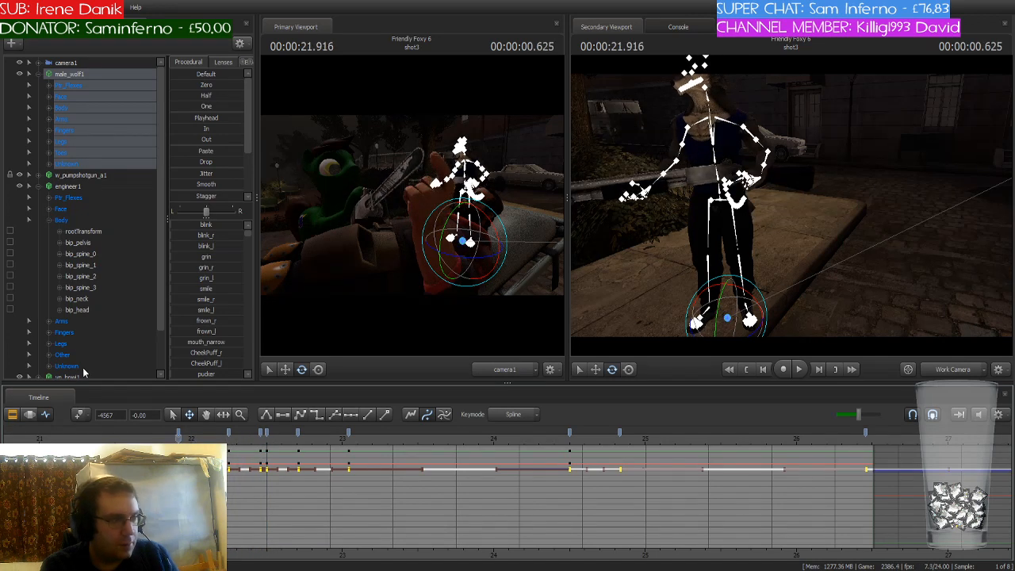
pyautogui.click(90, 185)
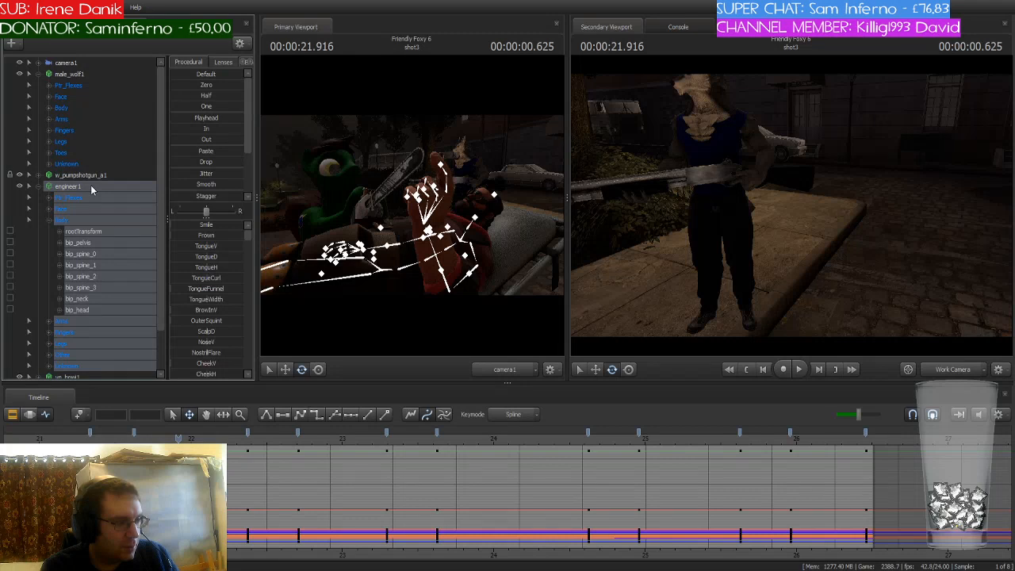
pyautogui.click(107, 73)
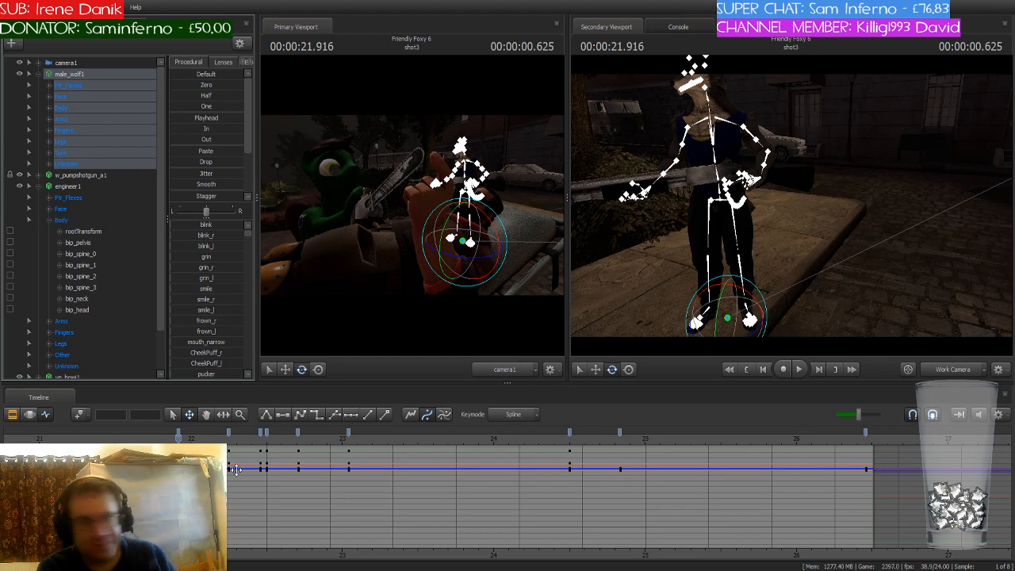
# Check male_wolf1's pose and keyframes at frames 29, 34, 42 and 77
pyautogui.click(229, 440)
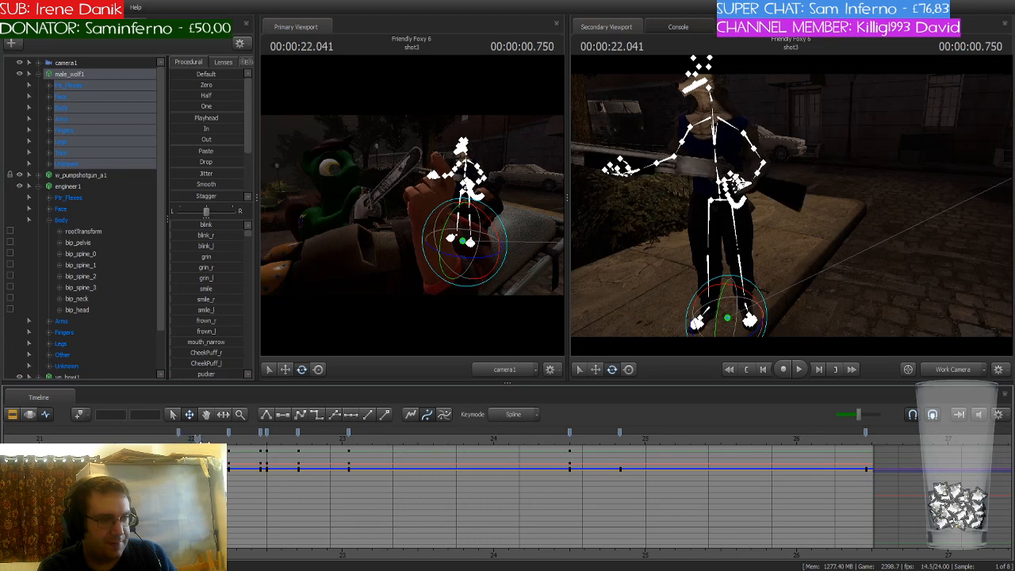
pyautogui.moveTo(229, 440); pyautogui.dragTo(265, 449)
pyautogui.click(266, 432)
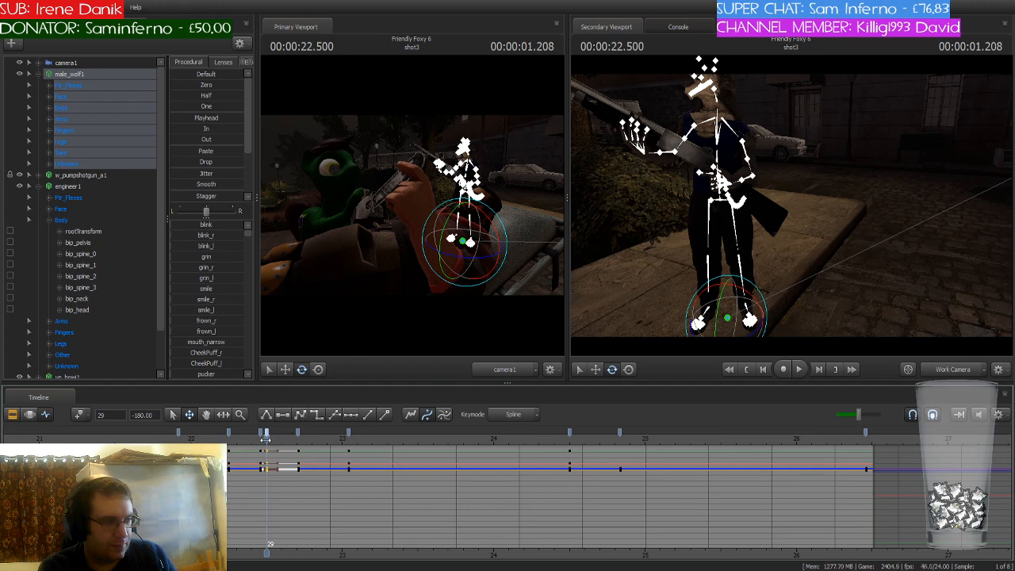
pyautogui.moveTo(266, 437)
pyautogui.mouseDown()
pyautogui.moveTo(361, 442)
pyautogui.moveTo(348, 441)
pyautogui.mouseUp()
pyautogui.click(298, 431)
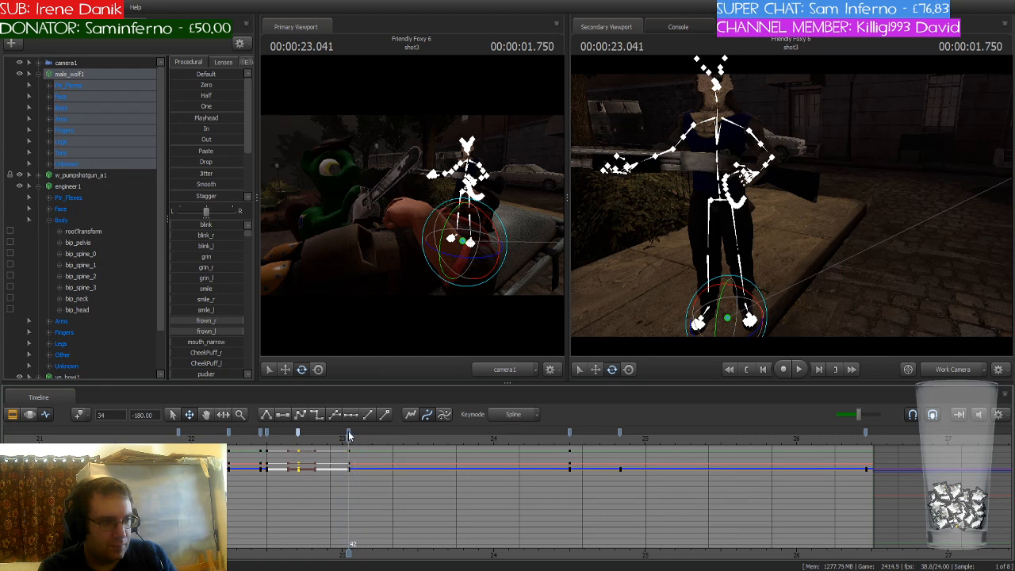
pyautogui.click(349, 433)
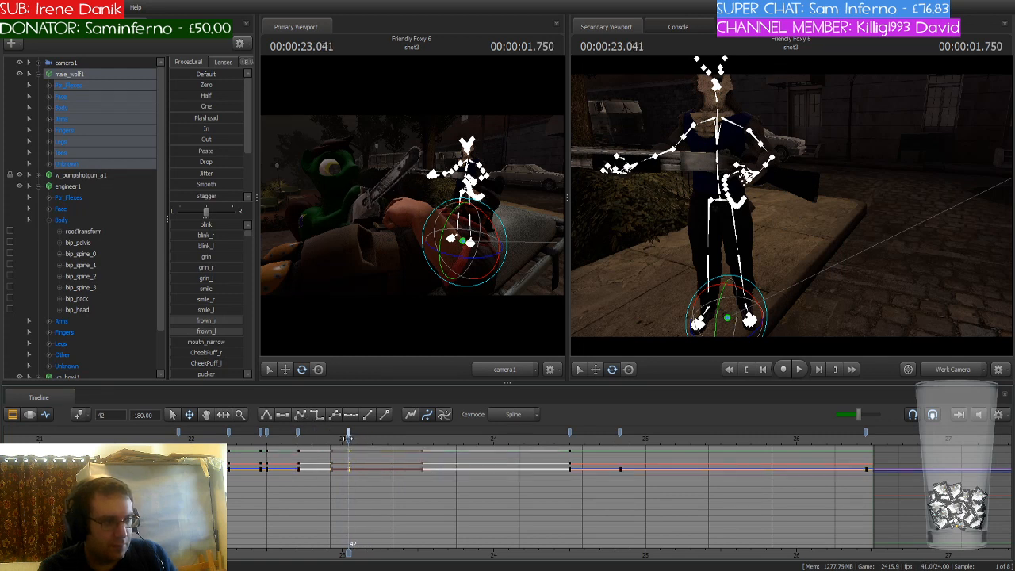
pyautogui.moveTo(349, 441); pyautogui.dragTo(567, 449)
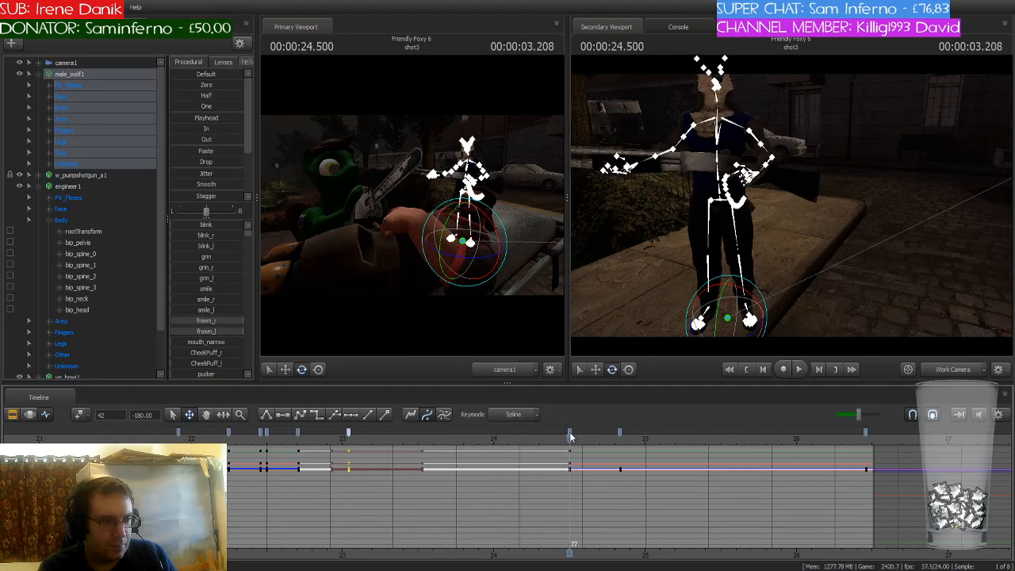
pyautogui.click(570, 434)
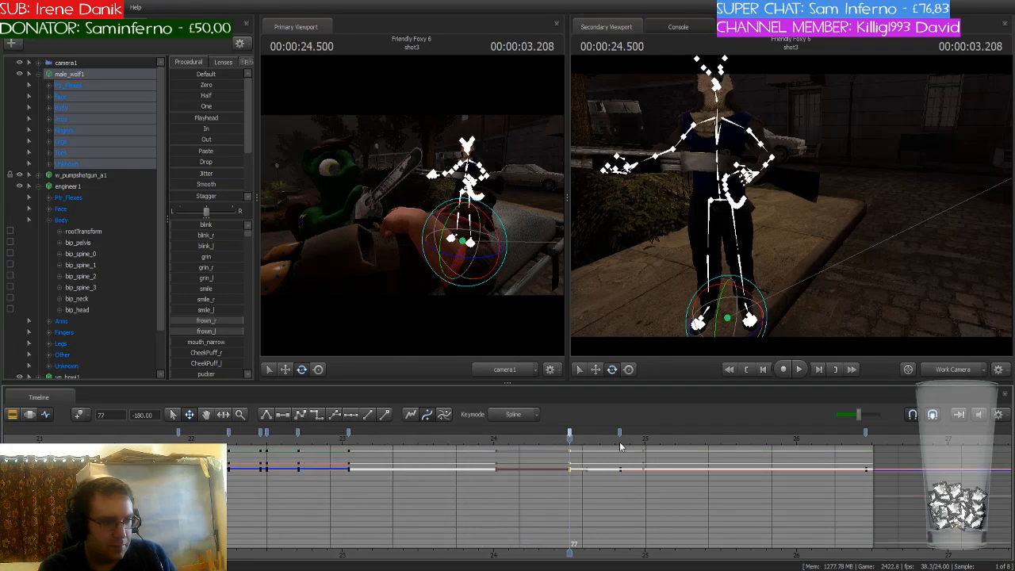
# Add keyframes on all male_wolf1 controls at frame 85 and at the last bookmark, frame 124
pyautogui.moveTo(570, 438); pyautogui.dragTo(622, 441)
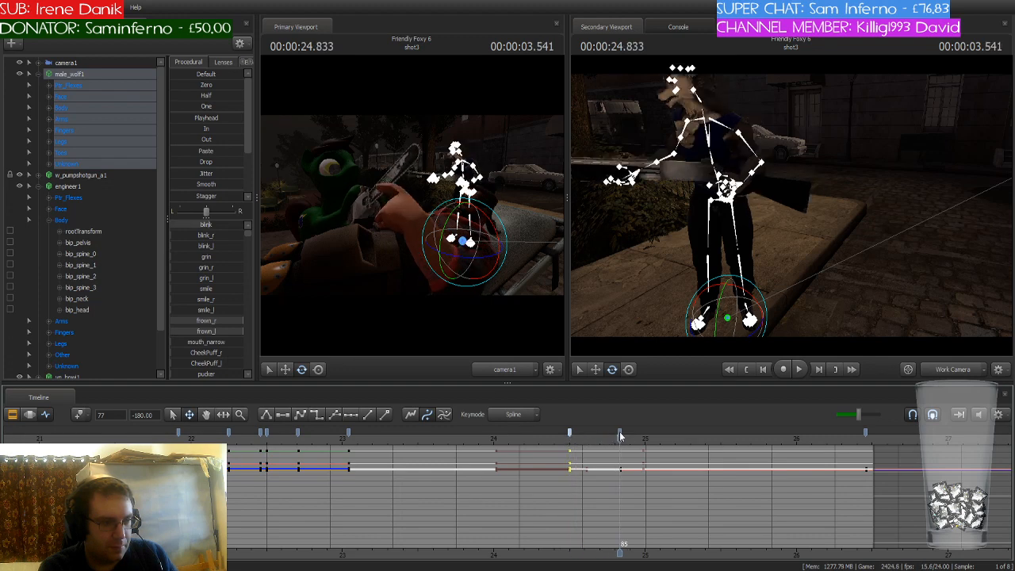
pyautogui.click(620, 433)
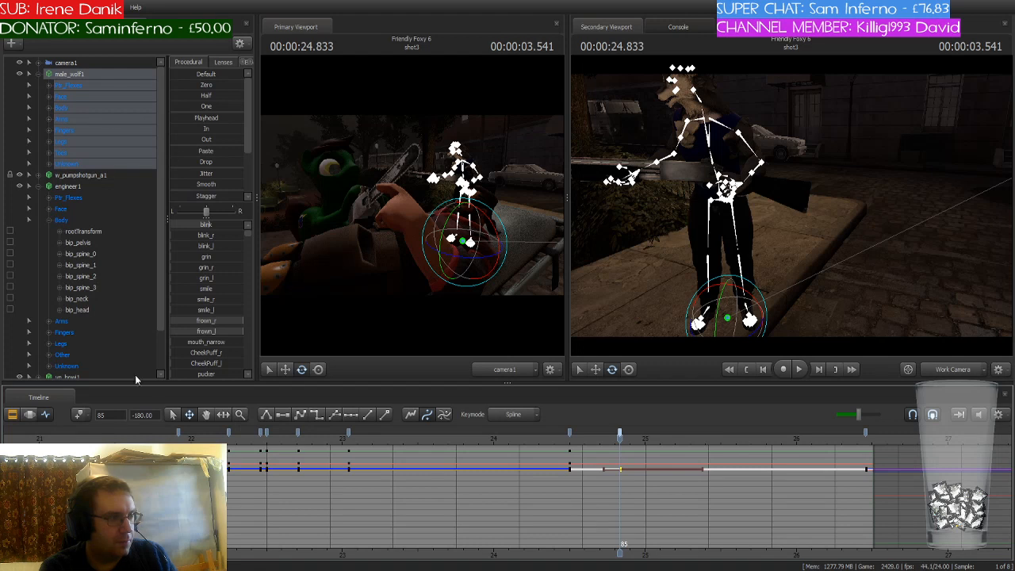
pyautogui.click(78, 416)
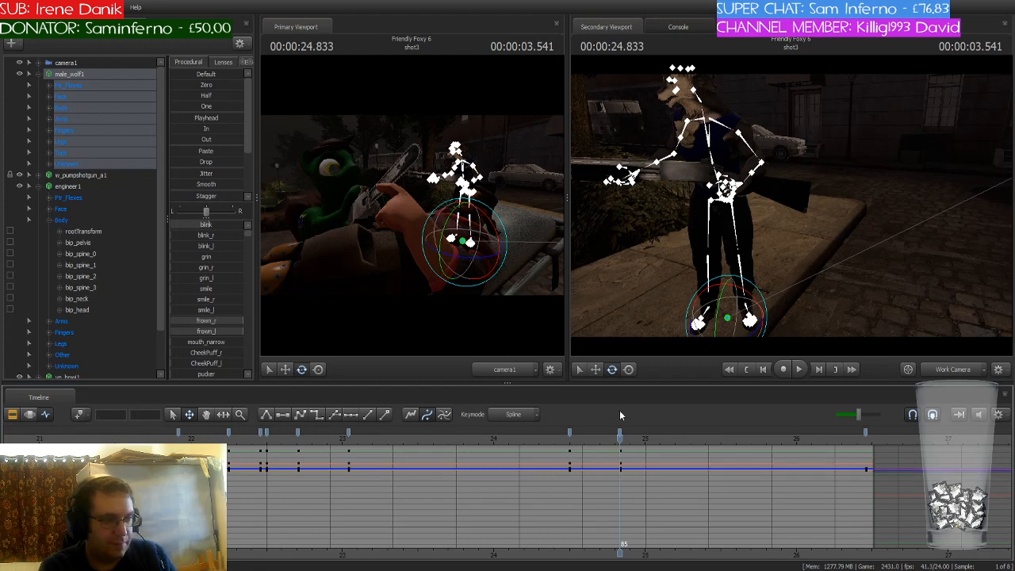
pyautogui.click(863, 446)
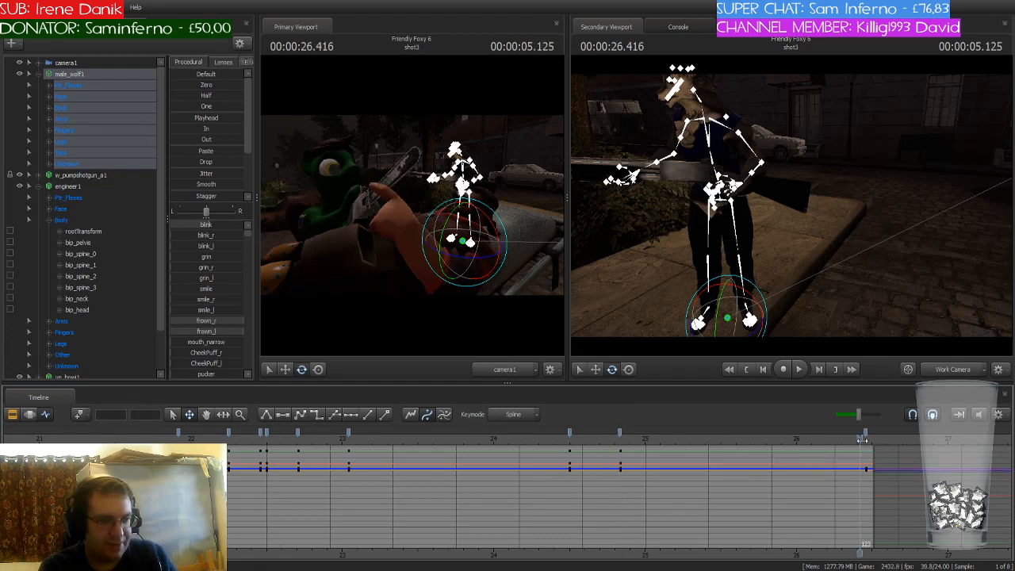
pyautogui.moveTo(863, 440); pyautogui.dragTo(867, 441)
pyautogui.click(867, 434)
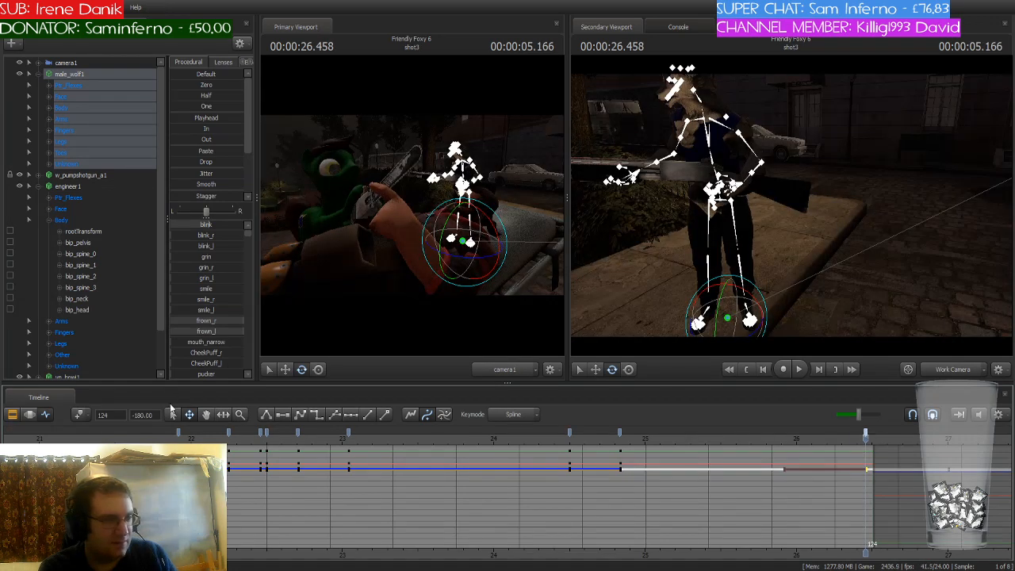
pyautogui.click(660, 429)
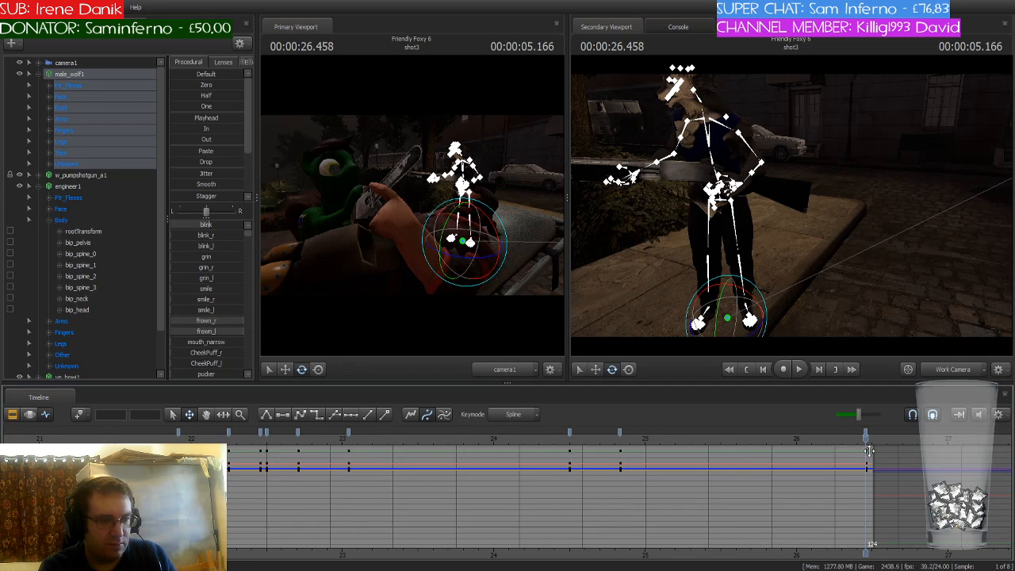
# Set stepped tangents on the keys of male_wolf1's Unknown group at frames 85 and 77
pyautogui.moveTo(864, 439); pyautogui.dragTo(733, 443)
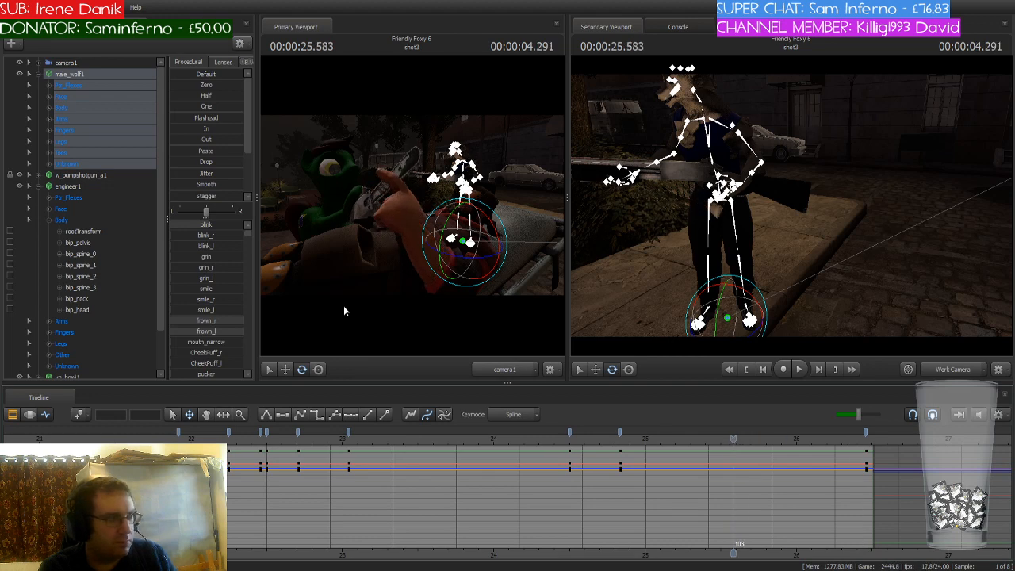
pyautogui.click(85, 161)
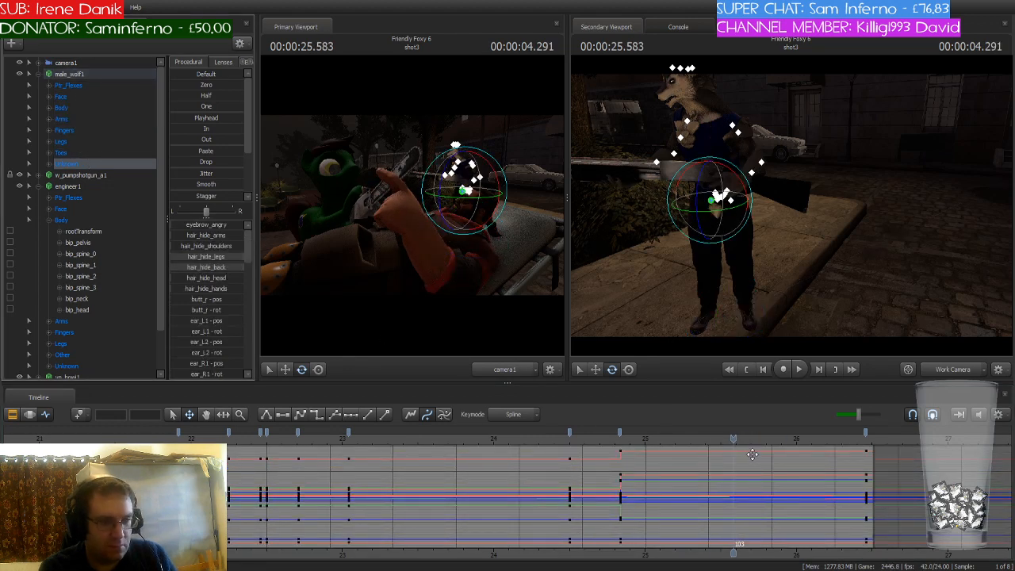
pyautogui.scroll(1, 752, 454)
pyautogui.moveTo(734, 442); pyautogui.dragTo(590, 436)
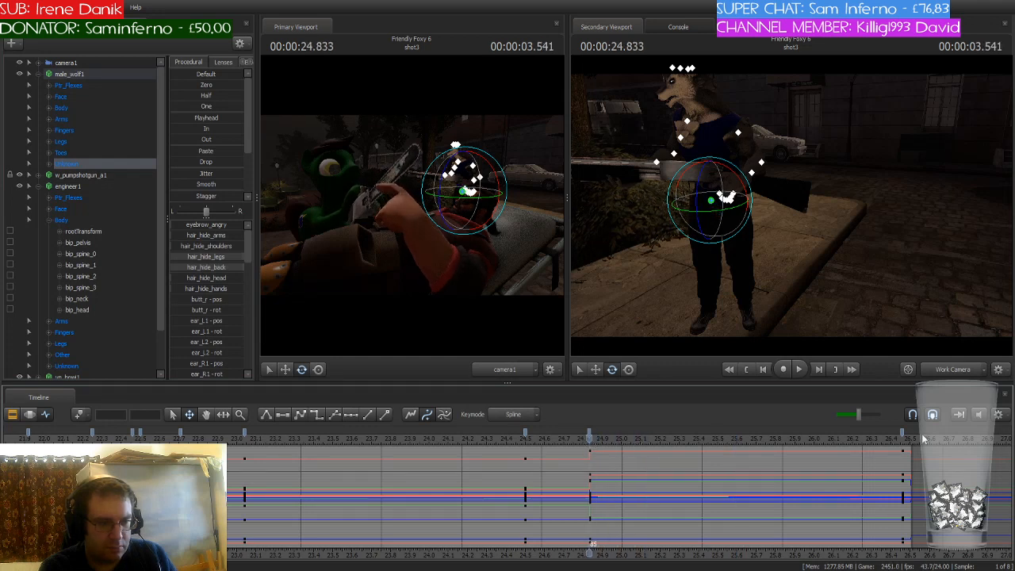
pyautogui.click(590, 435)
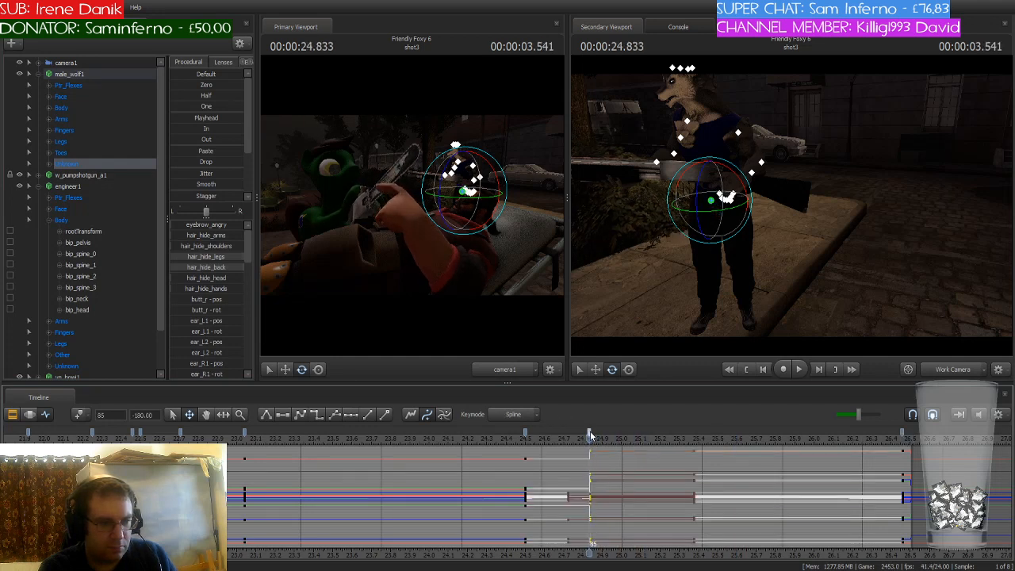
pyautogui.click(318, 415)
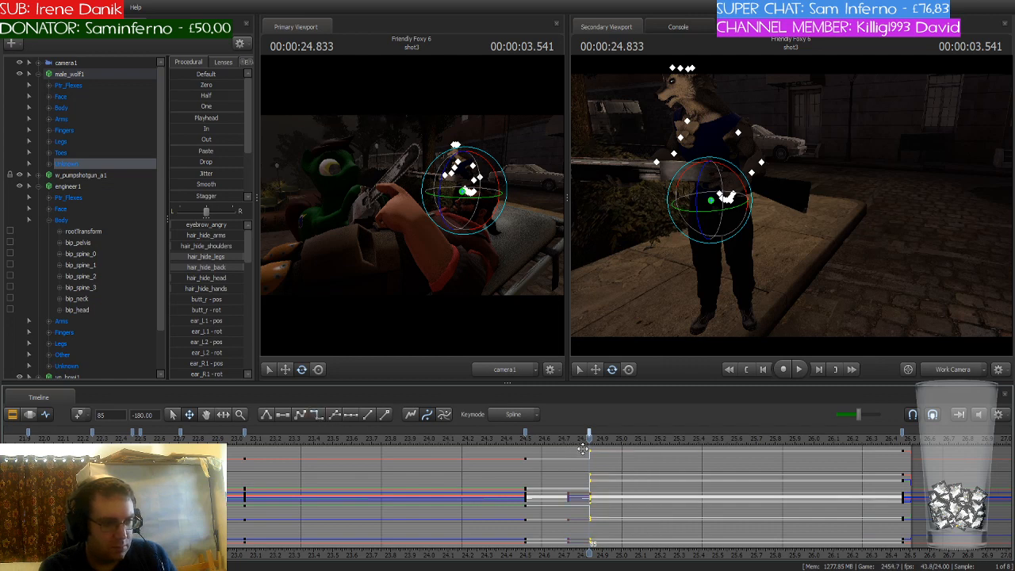
pyautogui.moveTo(590, 438); pyautogui.dragTo(525, 460)
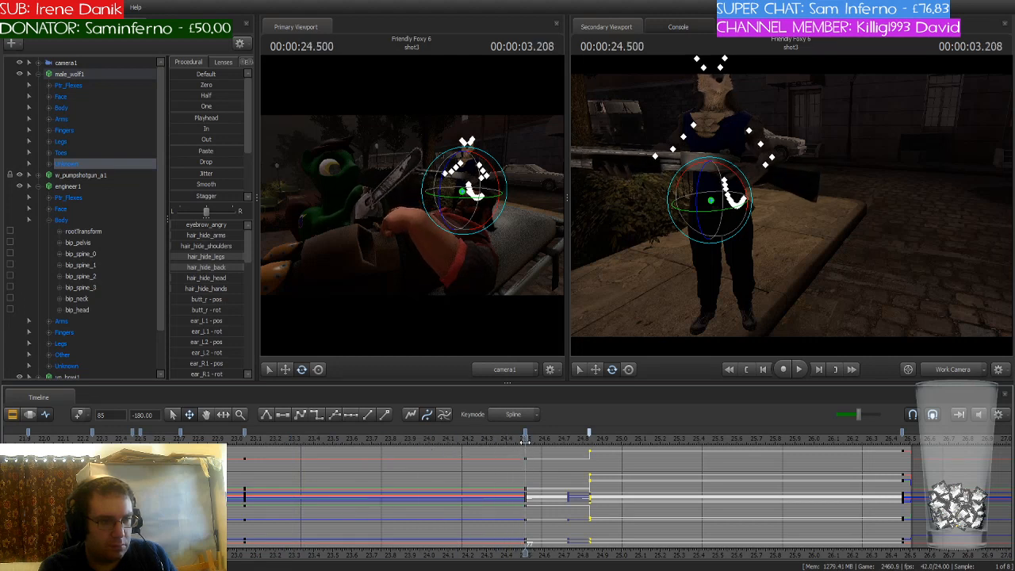
pyautogui.click(526, 433)
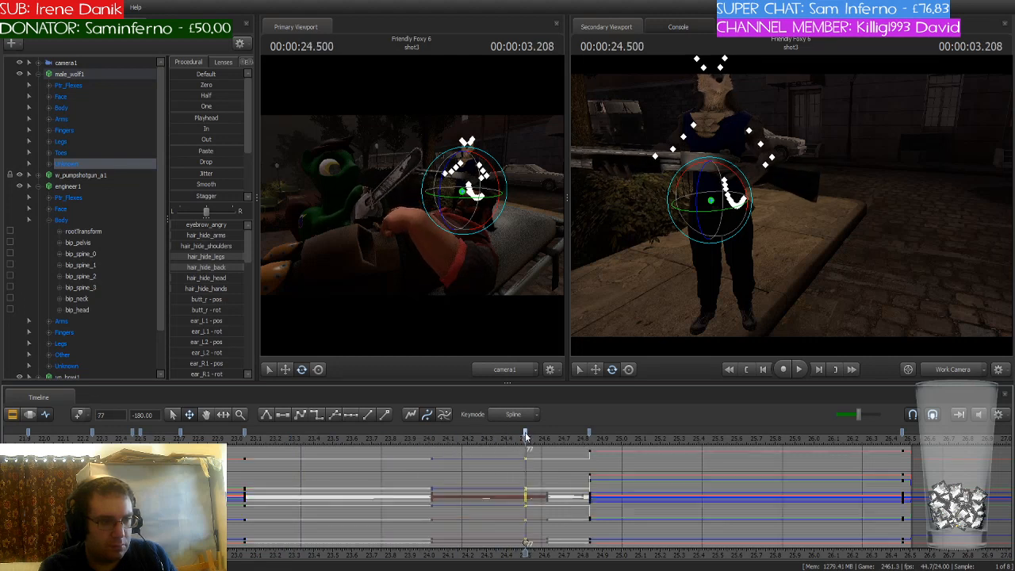
pyautogui.click(317, 415)
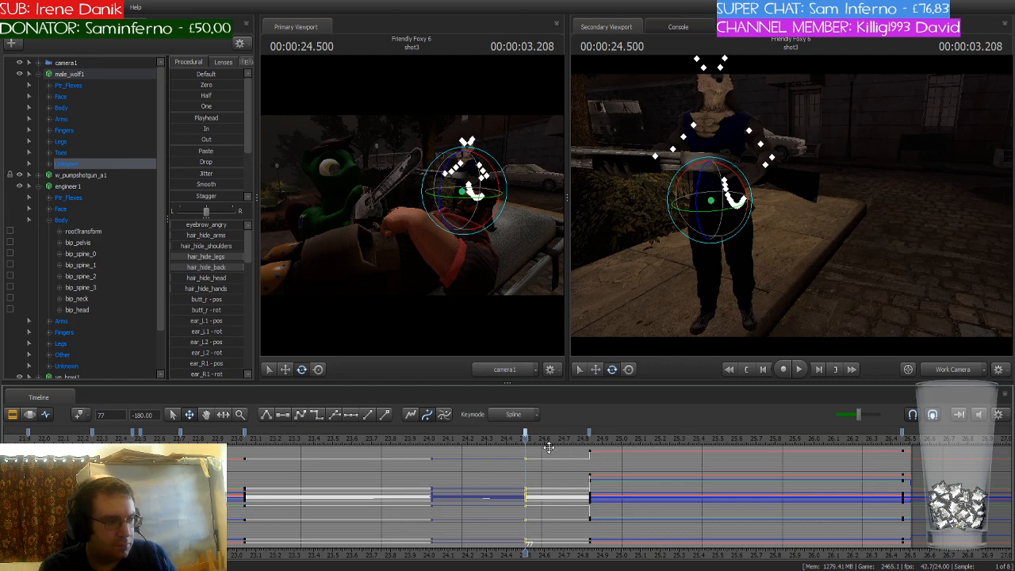
# Set the Unknown group's keys at frame 85 to the frame 77 pose with the Playhead preset
pyautogui.moveTo(776, 296); pyautogui.dragTo(791, 210)
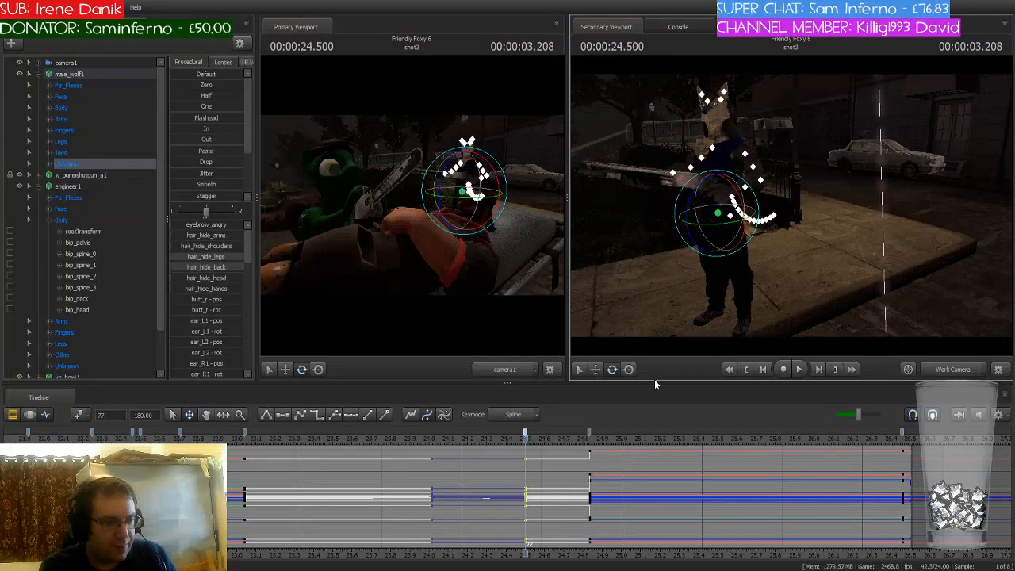
pyautogui.click(591, 434)
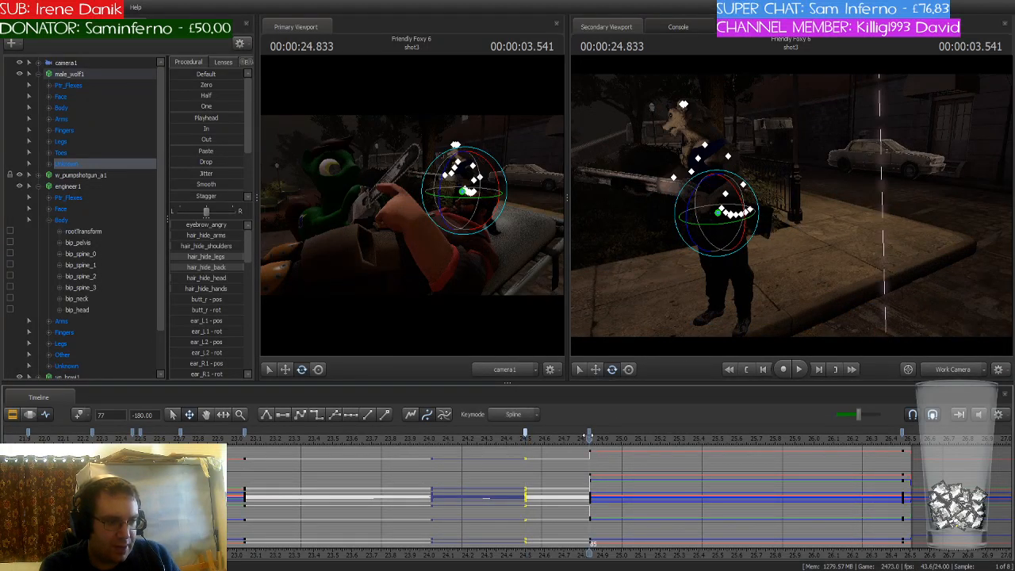
pyautogui.moveTo(589, 434); pyautogui.dragTo(525, 435)
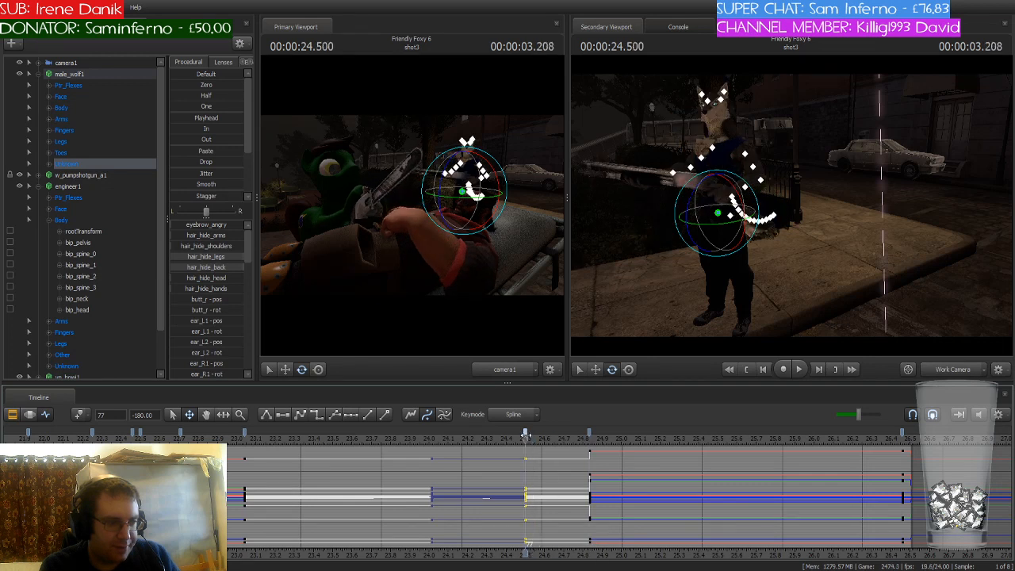
pyautogui.click(589, 434)
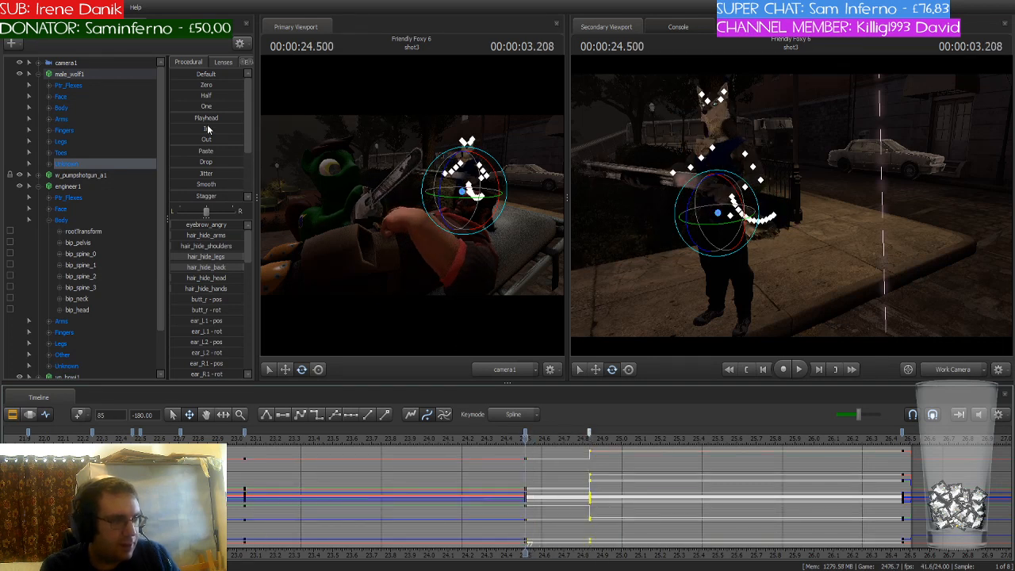
pyautogui.moveTo(207, 119); pyautogui.dragTo(244, 119)
# Set the Unknown group's keys at frame 124 to the frame 85 pose with the Playhead preset
pyautogui.click(904, 433)
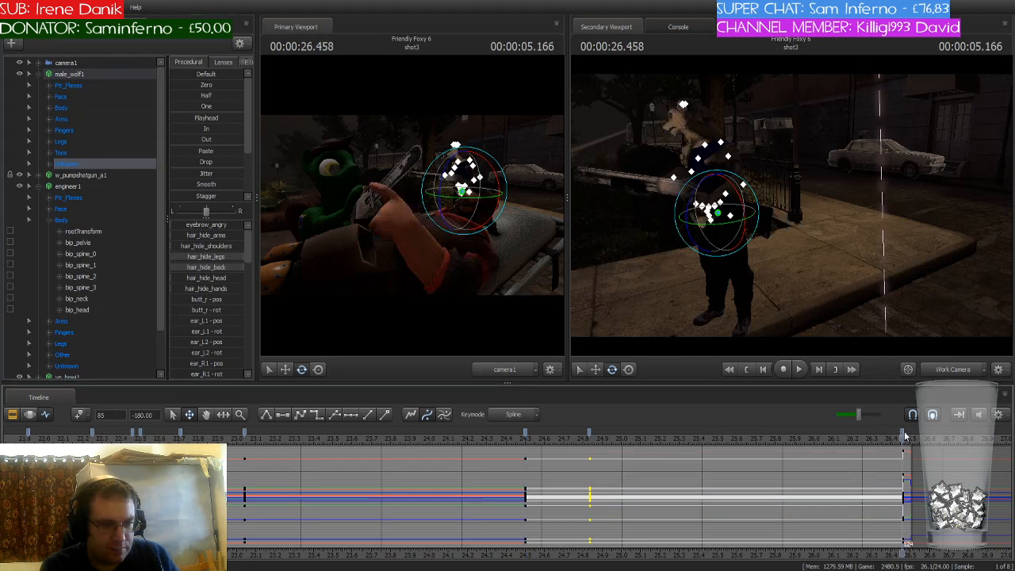
pyautogui.moveTo(904, 432); pyautogui.dragTo(588, 450)
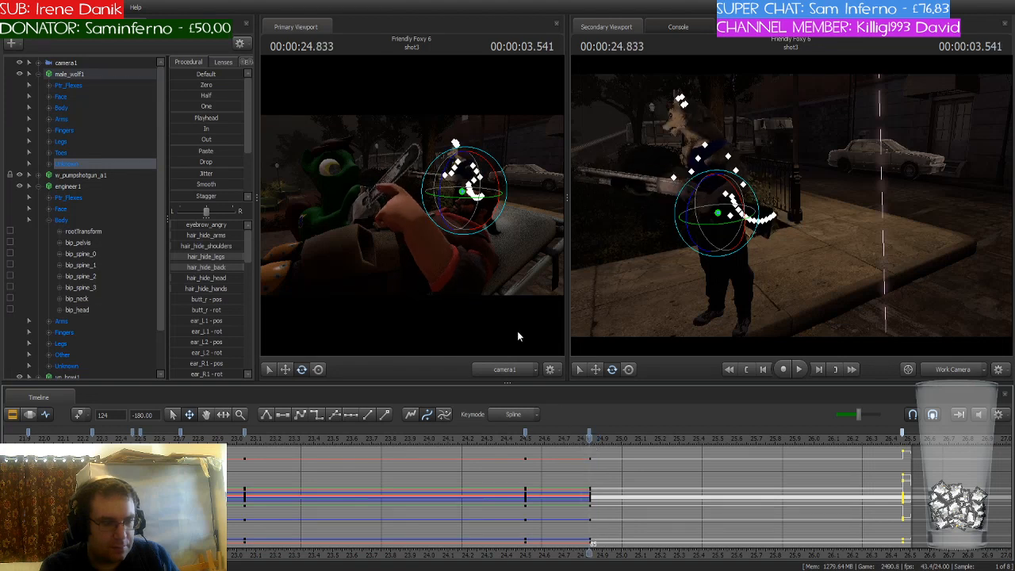
pyautogui.click(206, 117)
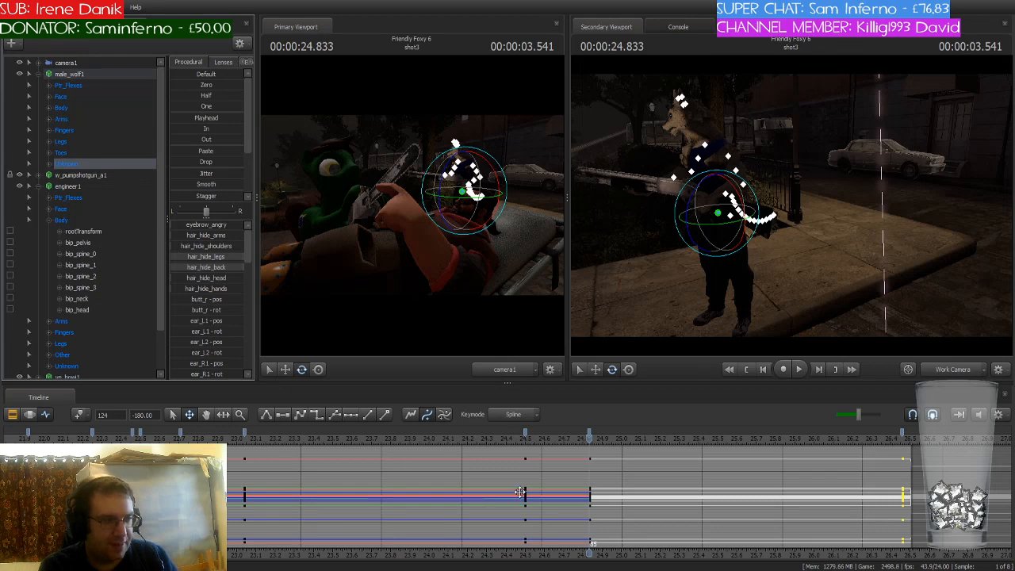
# Show the curves of all male_wolf1 controls and compare the character's poses at frames 85 and 77
pyautogui.scroll(-2, 519, 492)
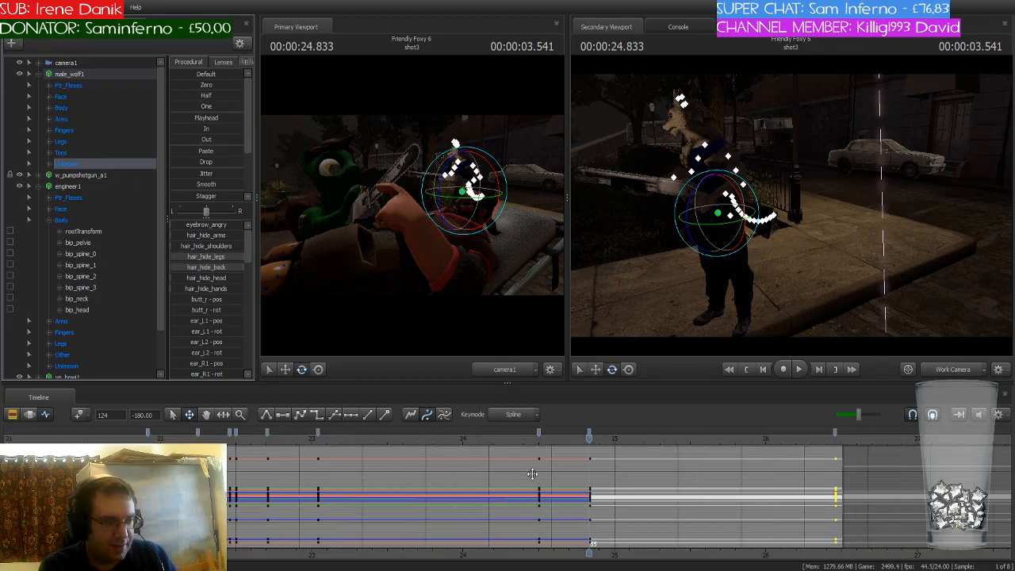
pyautogui.click(70, 73)
pyautogui.scroll(2, 558, 487)
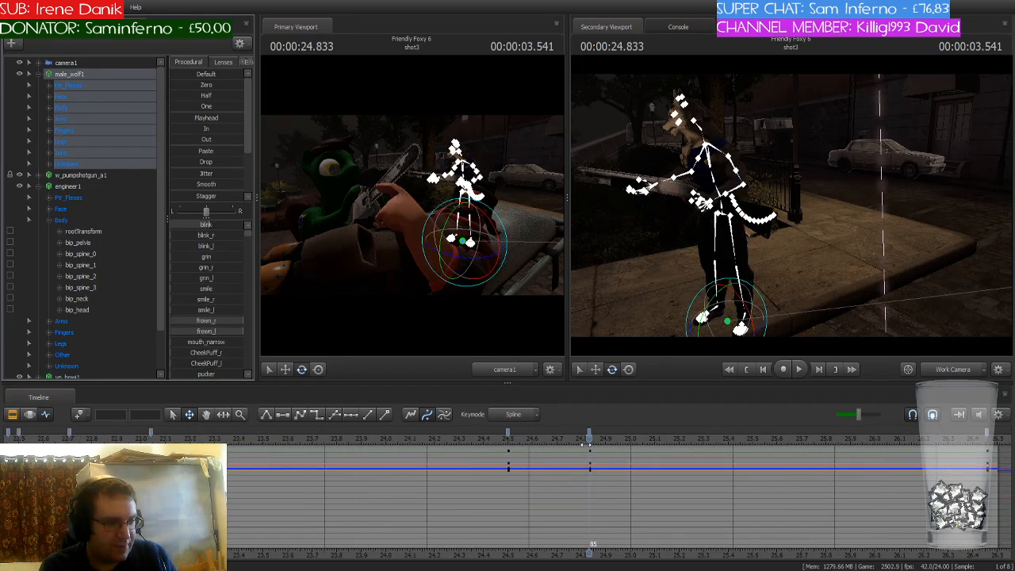
pyautogui.moveTo(589, 446); pyautogui.dragTo(508, 447)
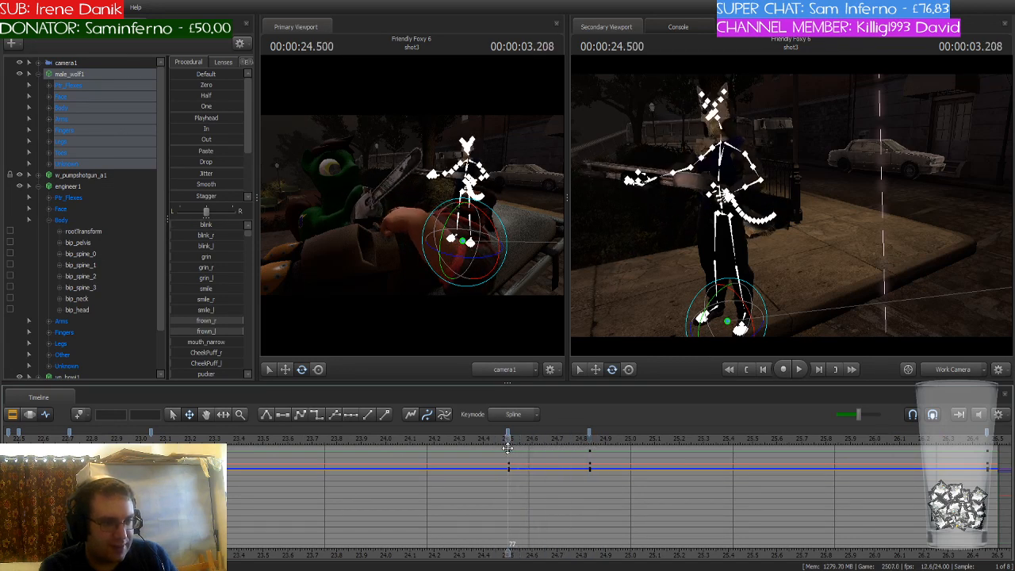
# Check male_wolf1's keys at frame 77 and set spline tangents on all its keys at frame 85
pyautogui.click(508, 432)
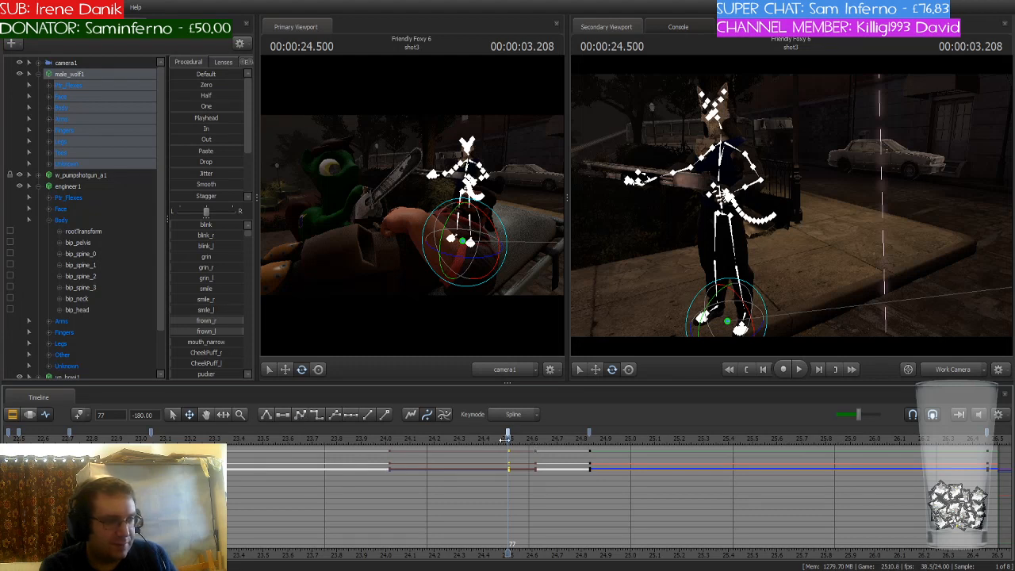
pyautogui.moveTo(507, 439); pyautogui.dragTo(591, 453)
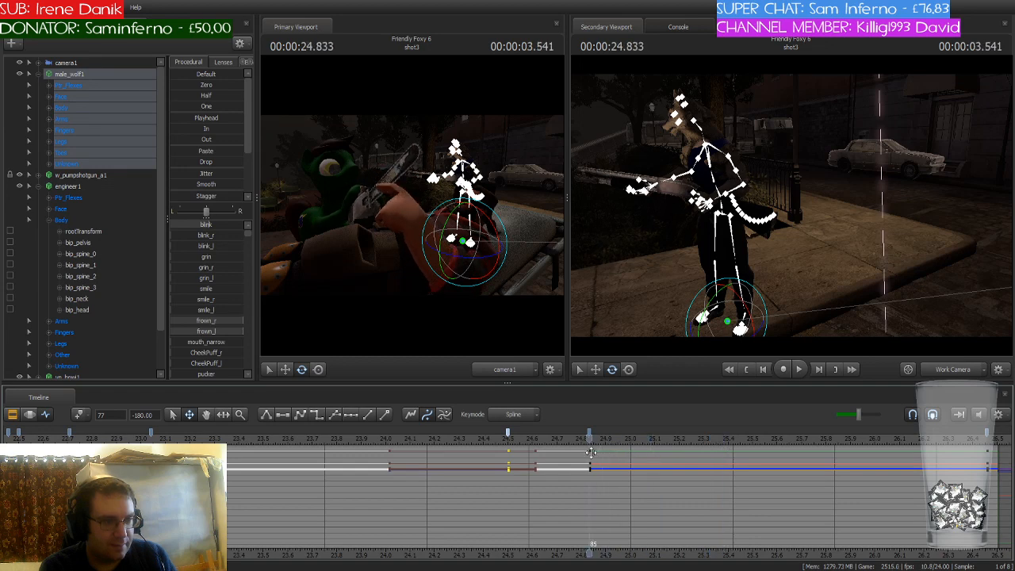
pyautogui.click(590, 433)
pyautogui.scroll(-3, 633, 464)
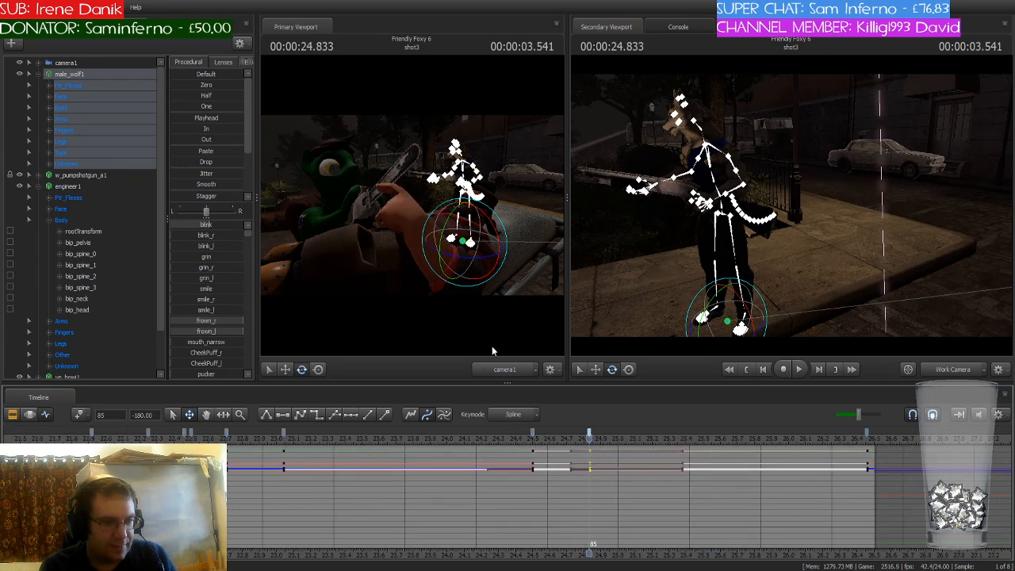
pyautogui.click(303, 413)
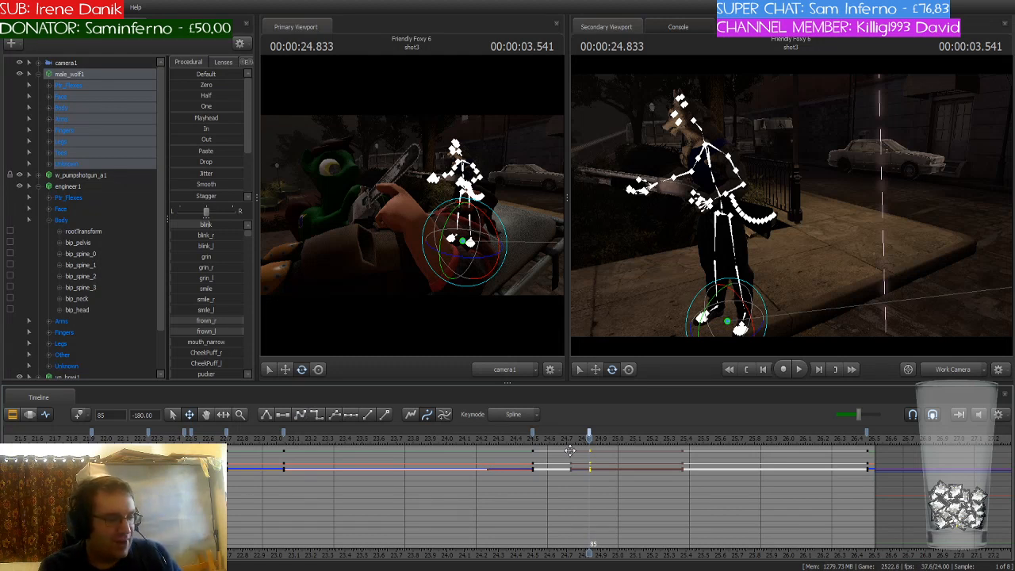
pyautogui.scroll(-2, 570, 449)
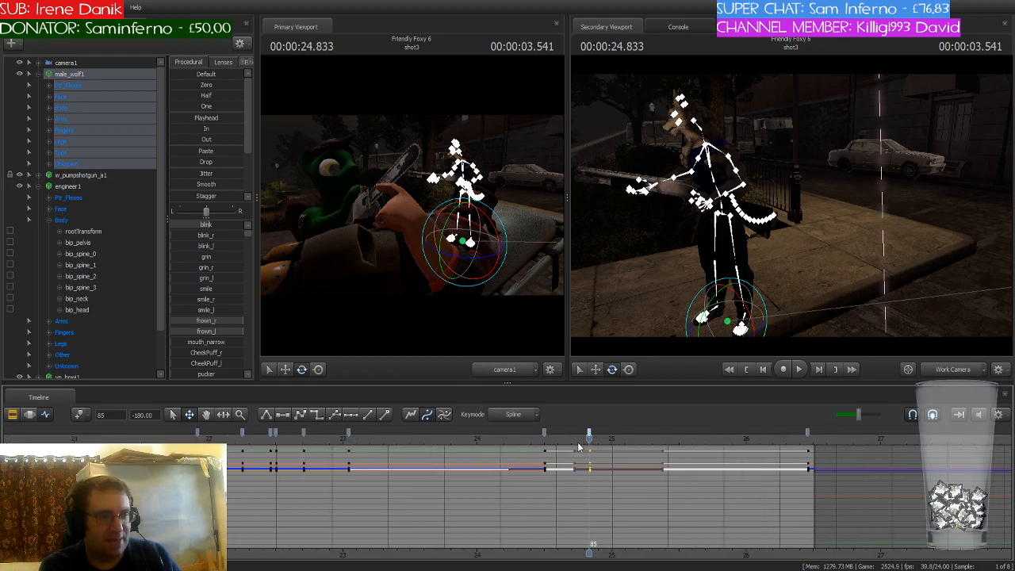
# Key all male_wolf1 controls at frame 0 of shot3 and set spline tangents on those keys
pyautogui.moveTo(589, 436); pyautogui.dragTo(153, 439)
pyautogui.scroll(3, 281, 451)
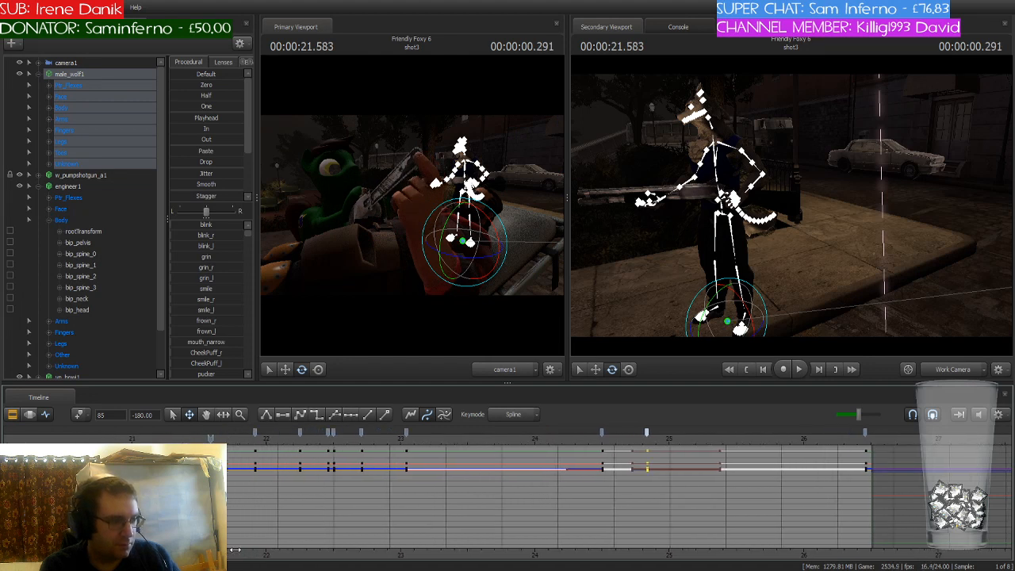
pyautogui.moveTo(283, 439); pyautogui.dragTo(229, 457)
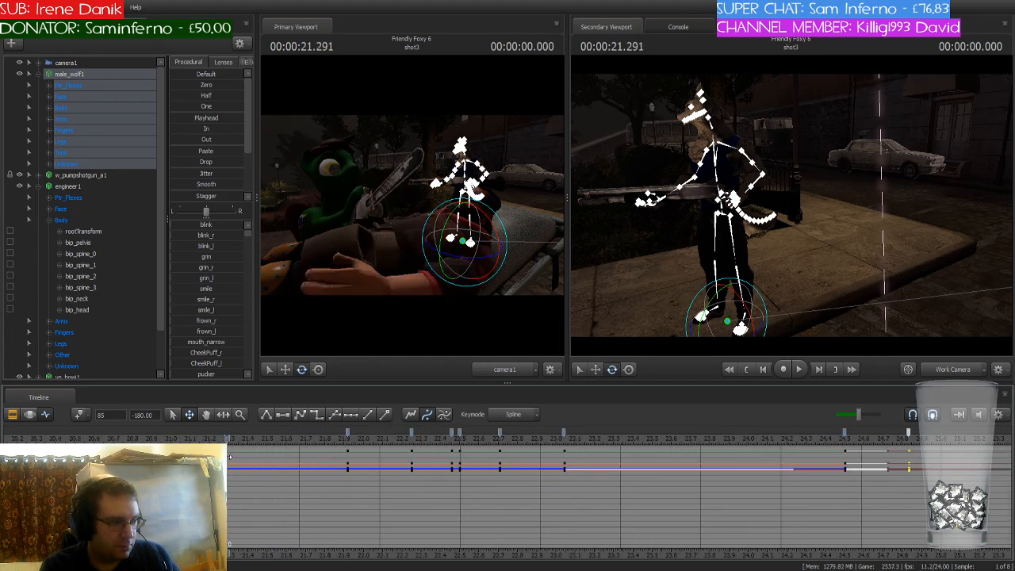
pyautogui.click(80, 415)
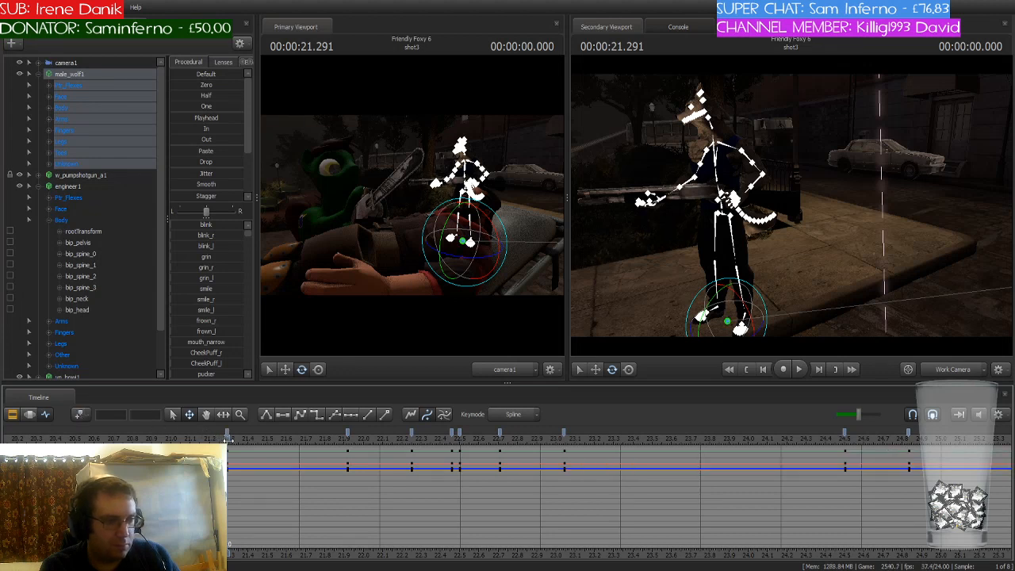
pyautogui.moveTo(228, 438); pyautogui.dragTo(349, 548)
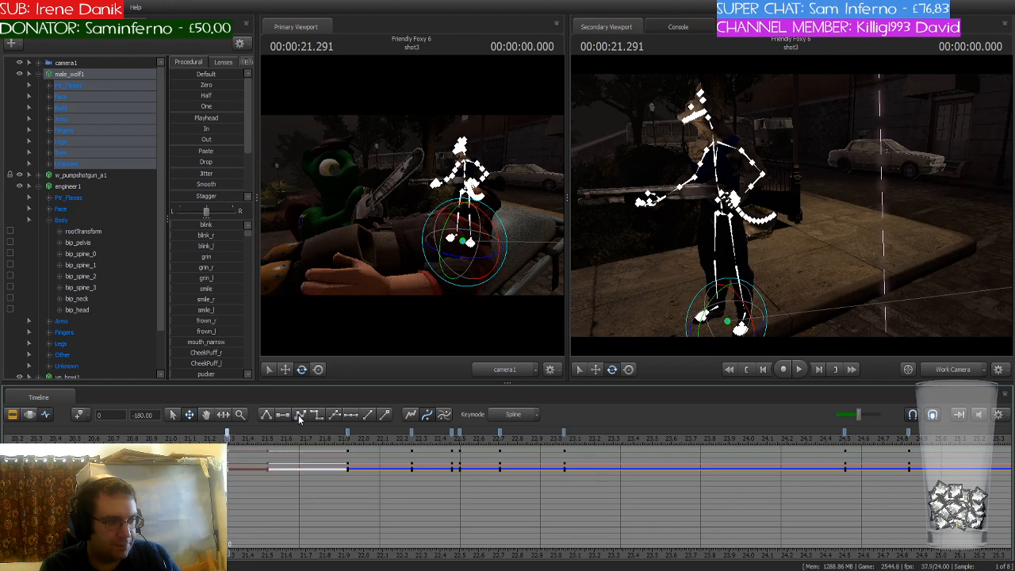
# Play shot3 through to its end to review the wolf's motion and return to frame 0
pyautogui.moveTo(228, 440); pyautogui.dragTo(654, 445)
pyautogui.press('space')
pyautogui.scroll(-5, 696, 467)
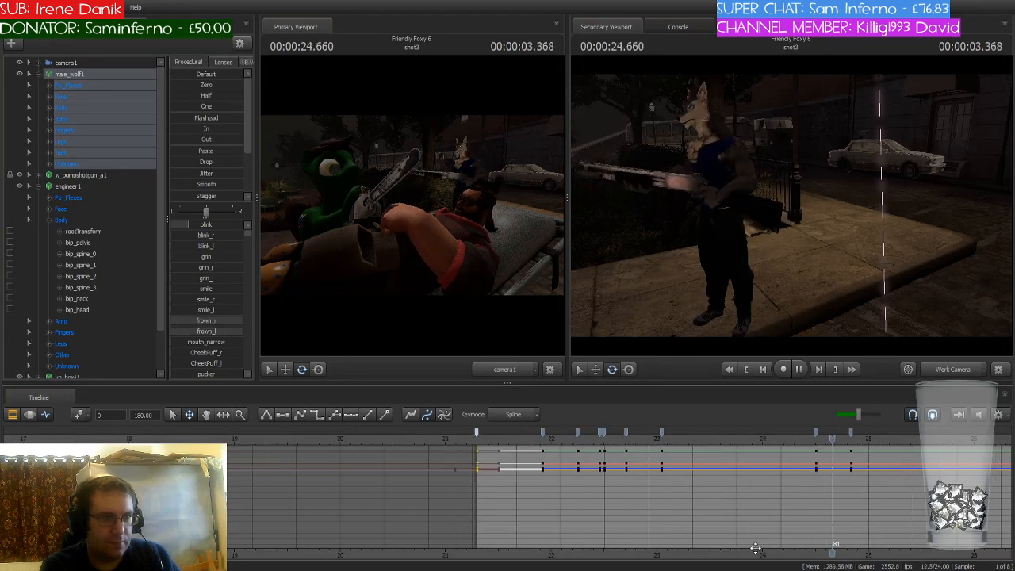
pyautogui.moveTo(839, 522); pyautogui.dragTo(517, 522, button='middle')
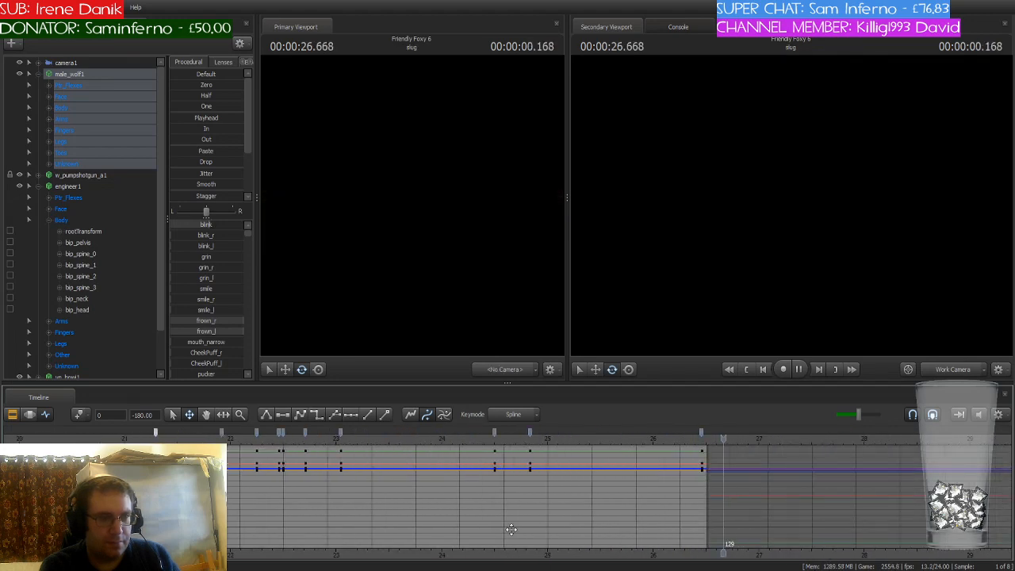
pyautogui.press('space')
pyautogui.scroll(-1, 517, 522)
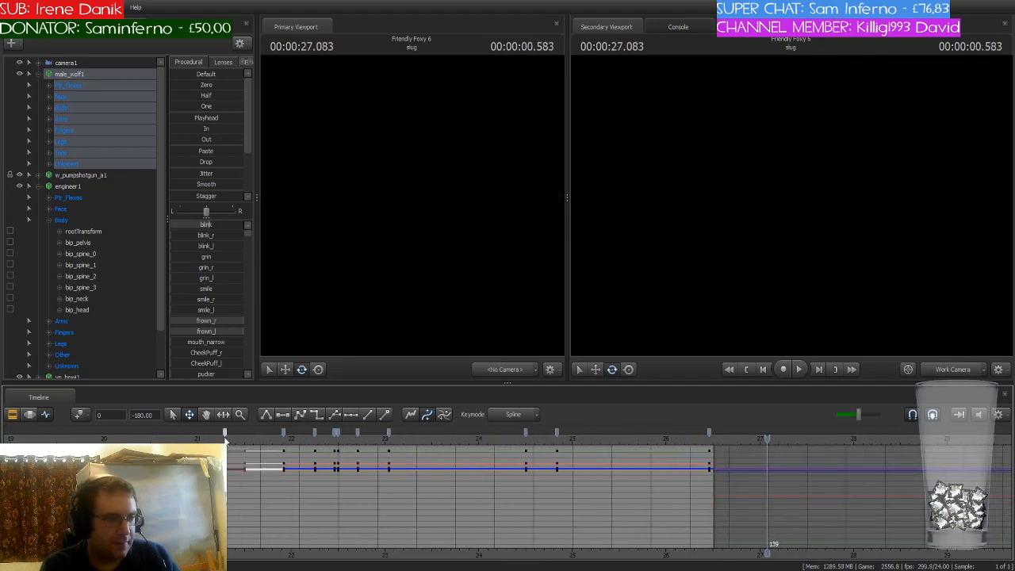
pyautogui.click(225, 442)
pyautogui.scroll(3, 230, 445)
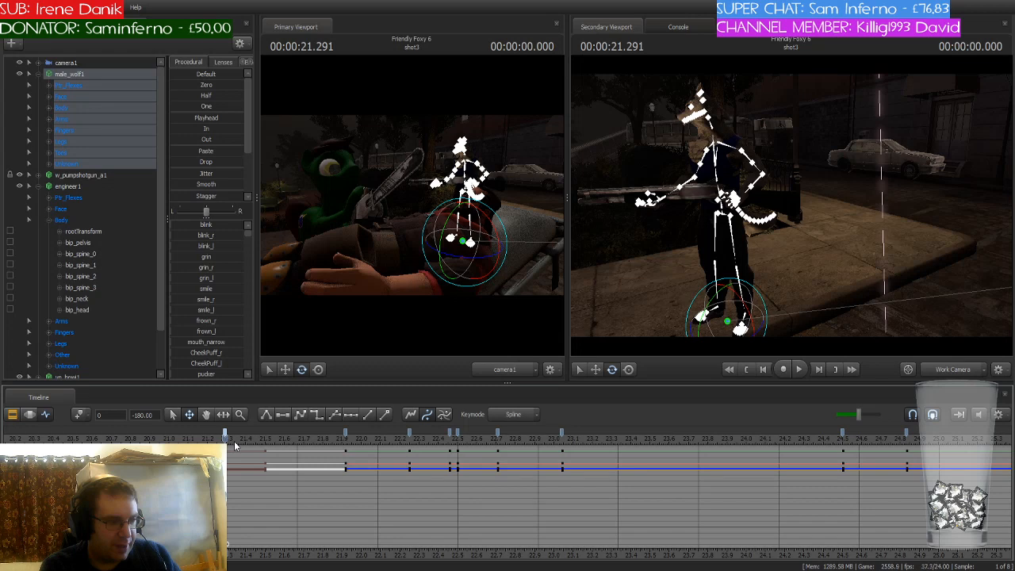
# Set spline tangents on the w_pumpshotgun_a1 keys at frames 23 and 29
pyautogui.click(92, 174)
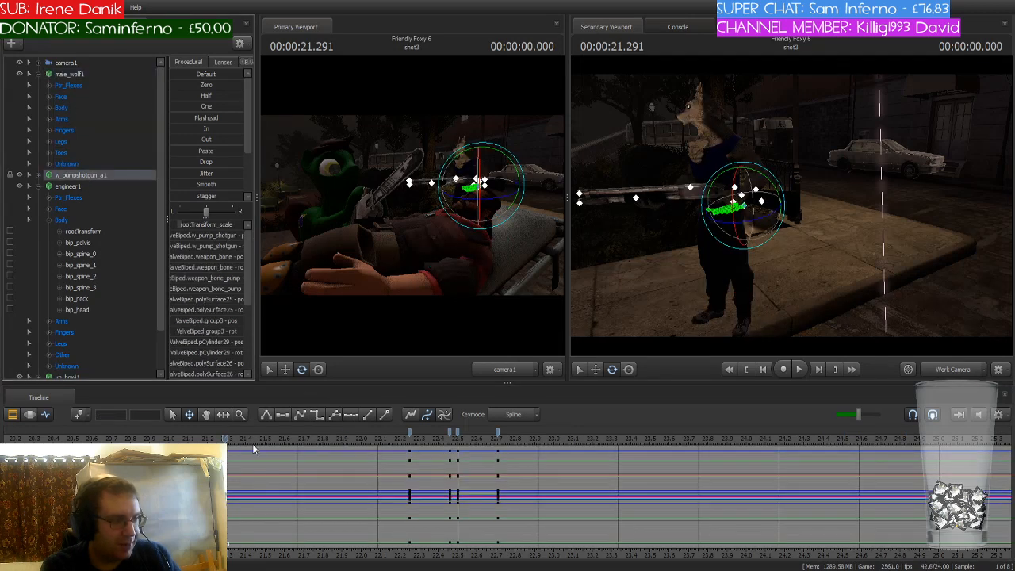
pyautogui.moveTo(225, 439); pyautogui.dragTo(410, 445)
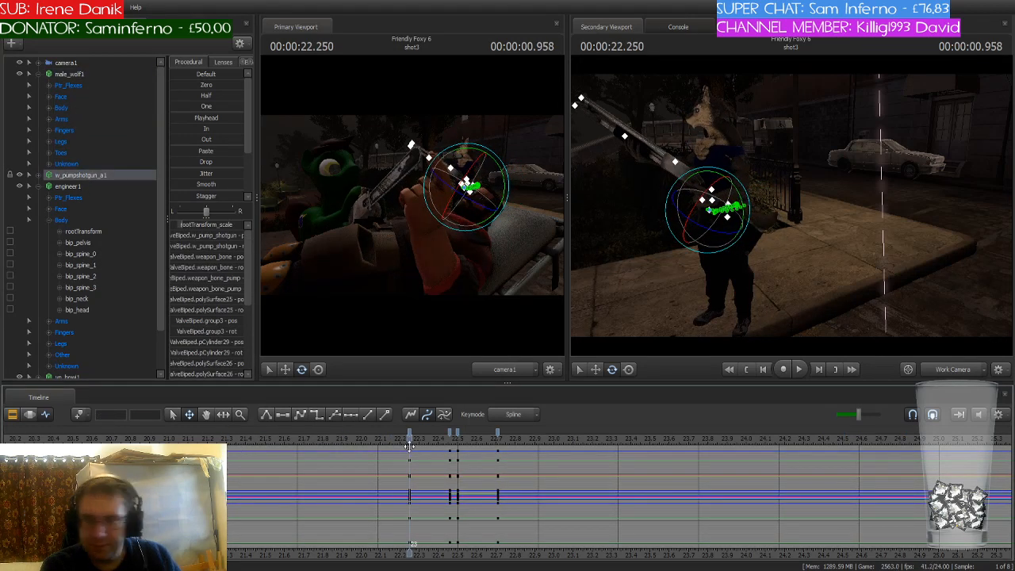
pyautogui.click(410, 435)
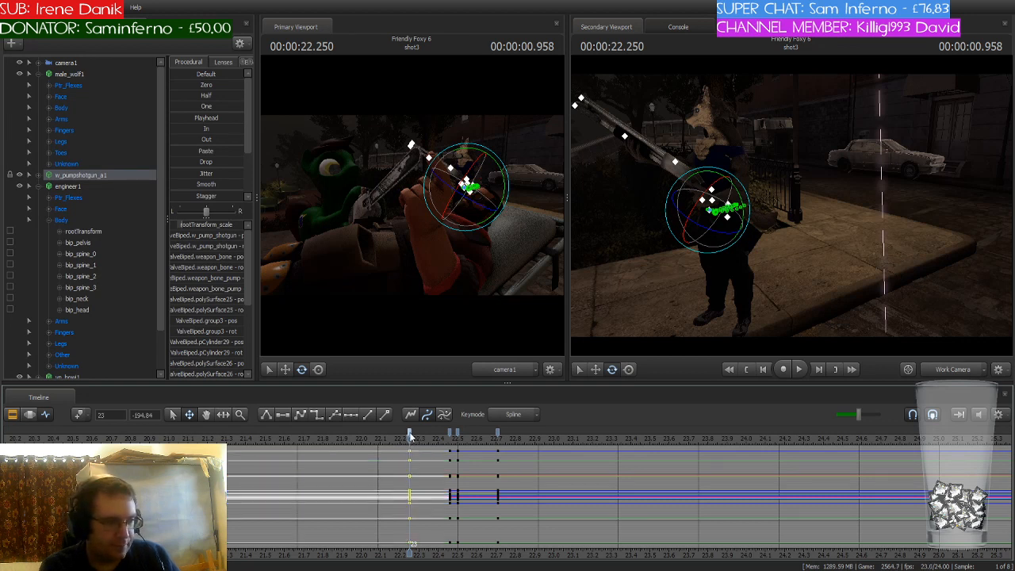
pyautogui.click(300, 417)
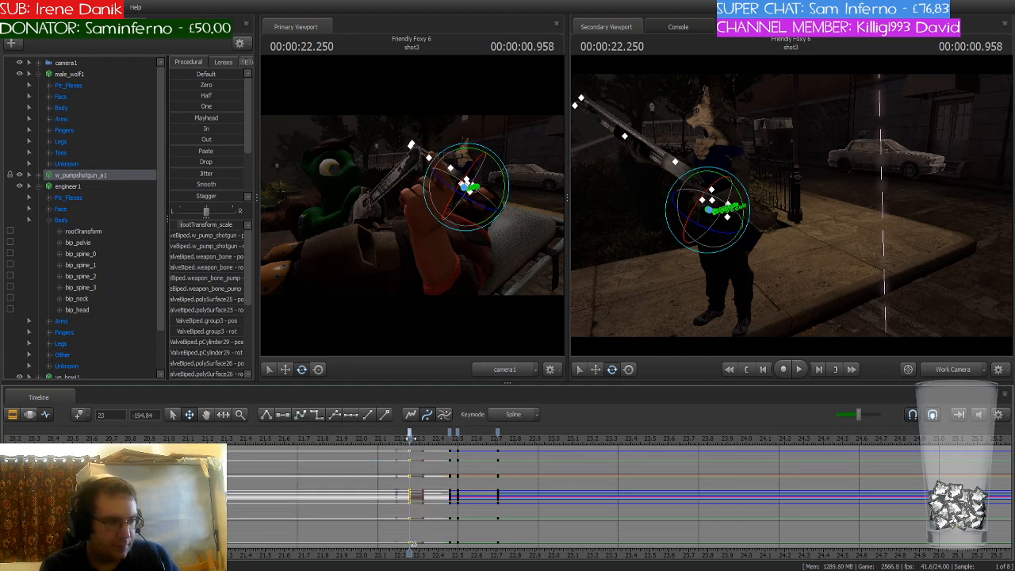
pyautogui.moveTo(409, 438); pyautogui.dragTo(455, 442)
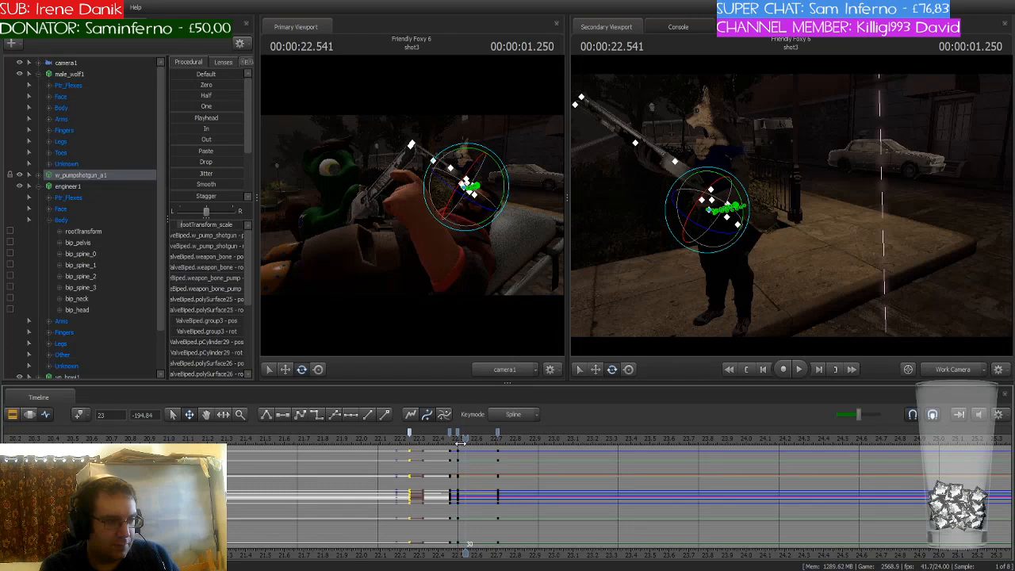
pyautogui.moveTo(460, 443); pyautogui.dragTo(457, 439)
pyautogui.click(457, 434)
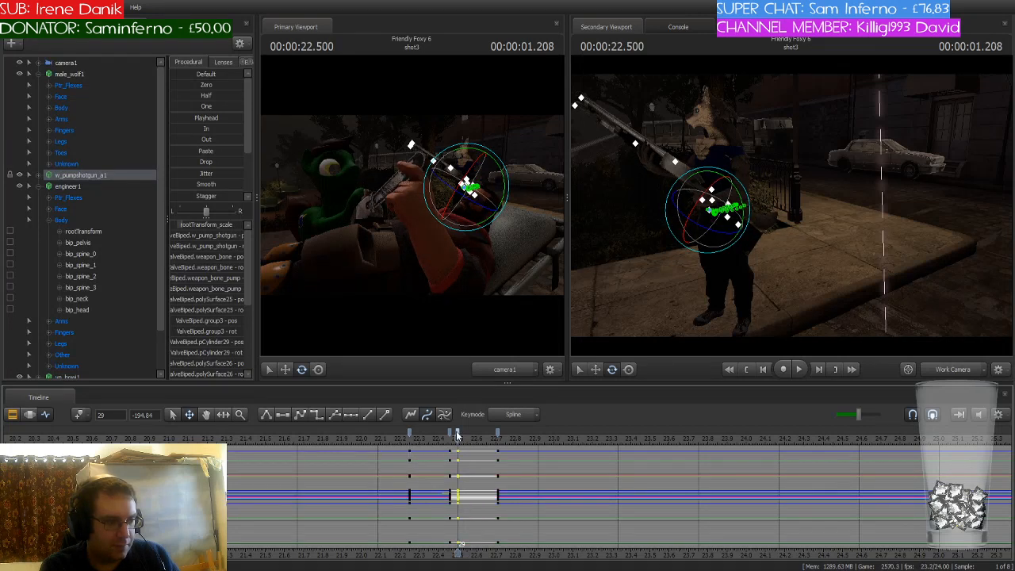
pyautogui.click(300, 416)
# Play shot3 back from frame 29 and again from the start to check the shotgun's movement
pyautogui.press('space')
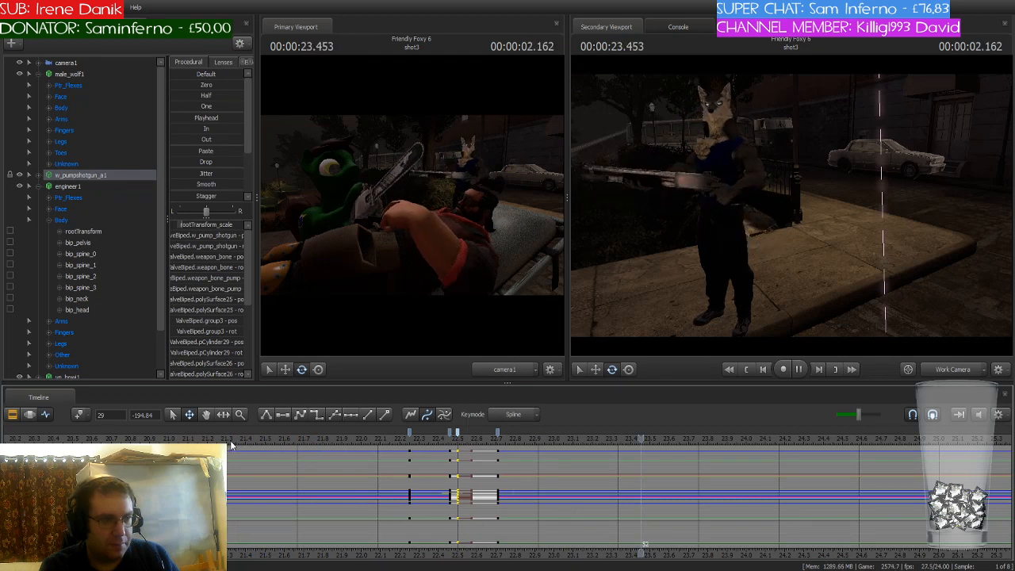
pyautogui.press('space')
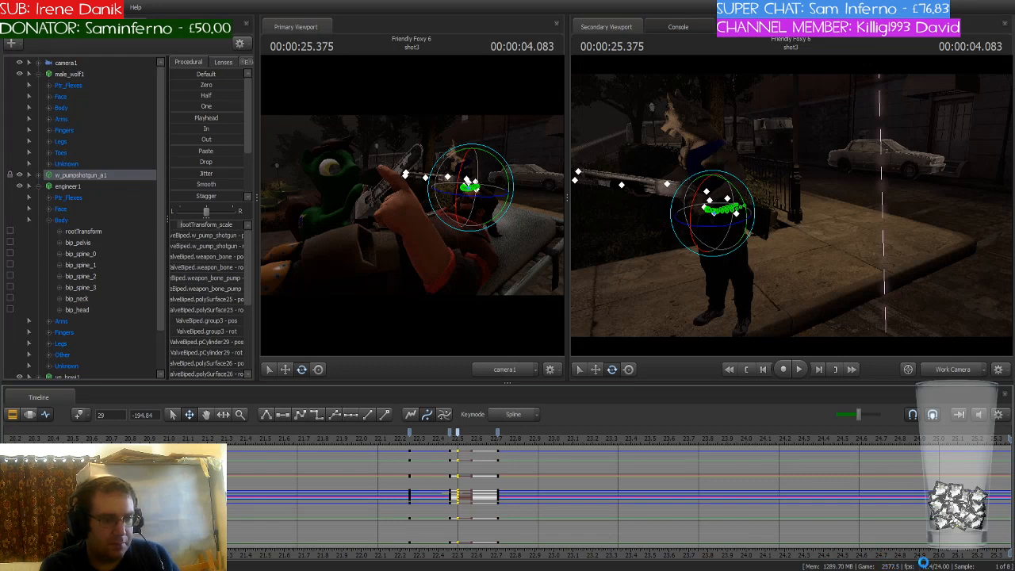
pyautogui.moveTo(891, 535); pyautogui.dragTo(673, 533, button='middle')
pyautogui.scroll(-2, 674, 532)
pyautogui.press('space')
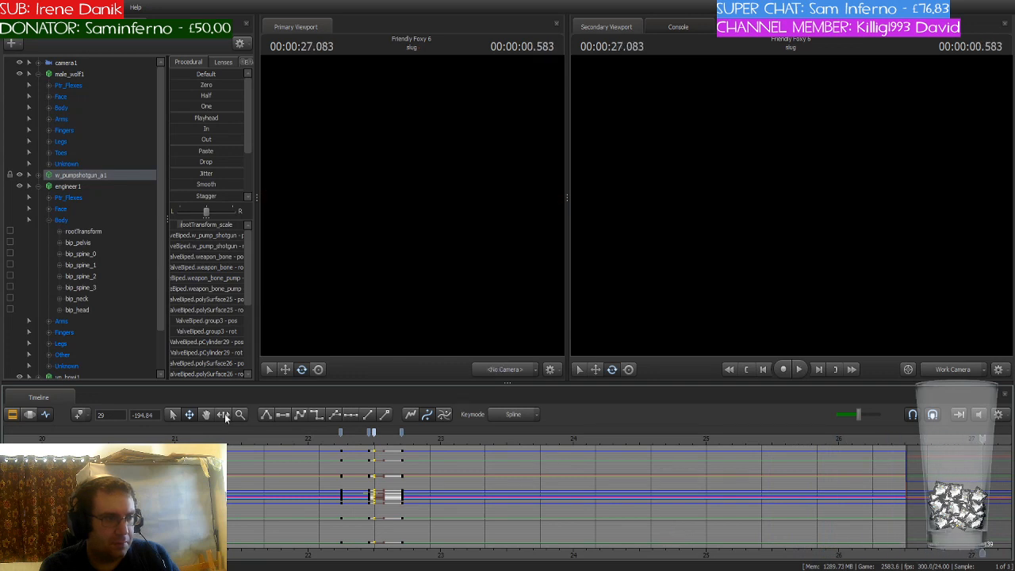
pyautogui.click(227, 439)
pyautogui.press('space')
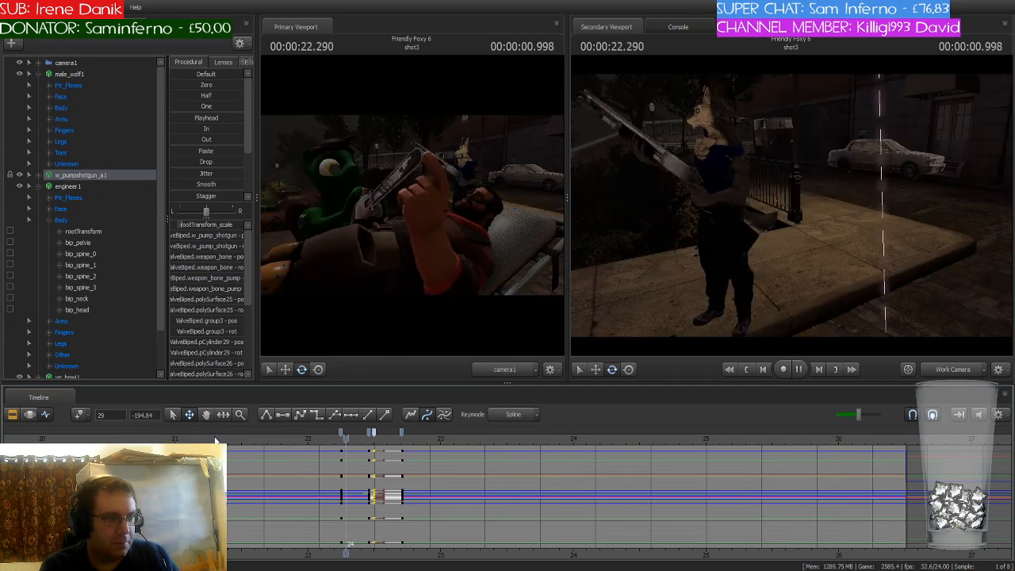
pyautogui.press('space')
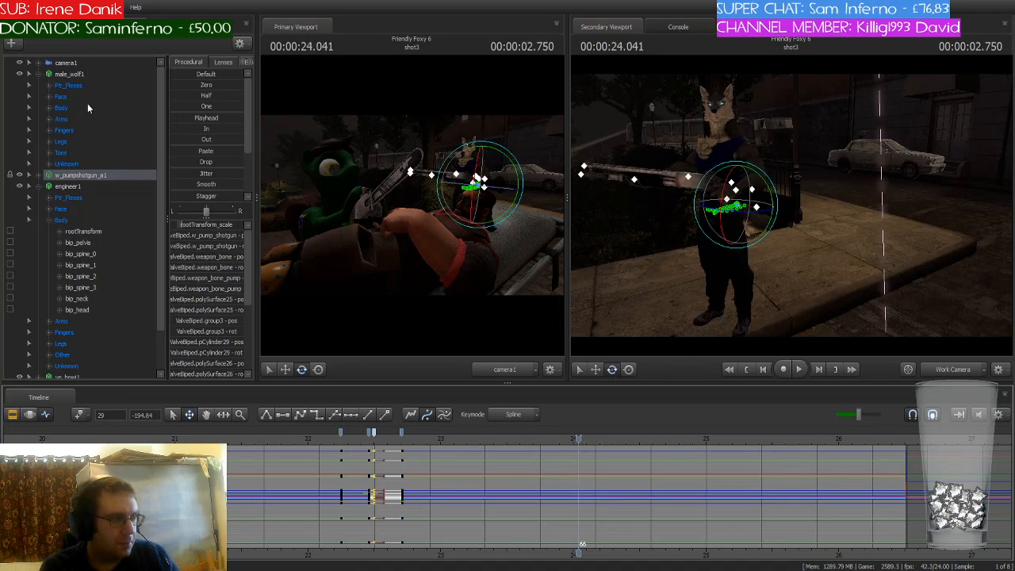
# Compare male_wolf1's poses at frames 0 and 15, and rotate bip_lowerArm_l slightly at frame 15
pyautogui.click(84, 74)
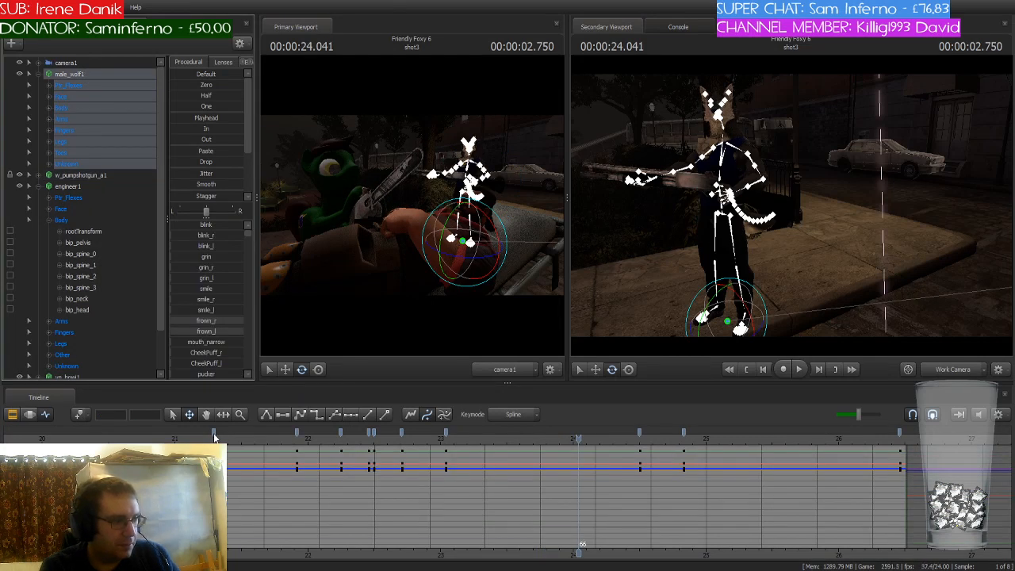
pyautogui.click(214, 437)
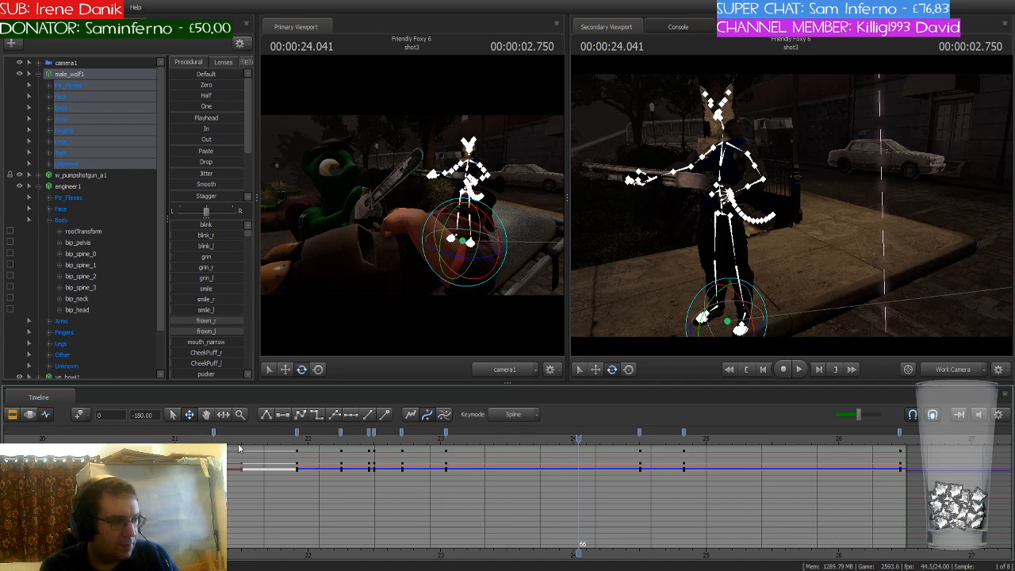
pyautogui.moveTo(295, 438); pyautogui.dragTo(214, 439)
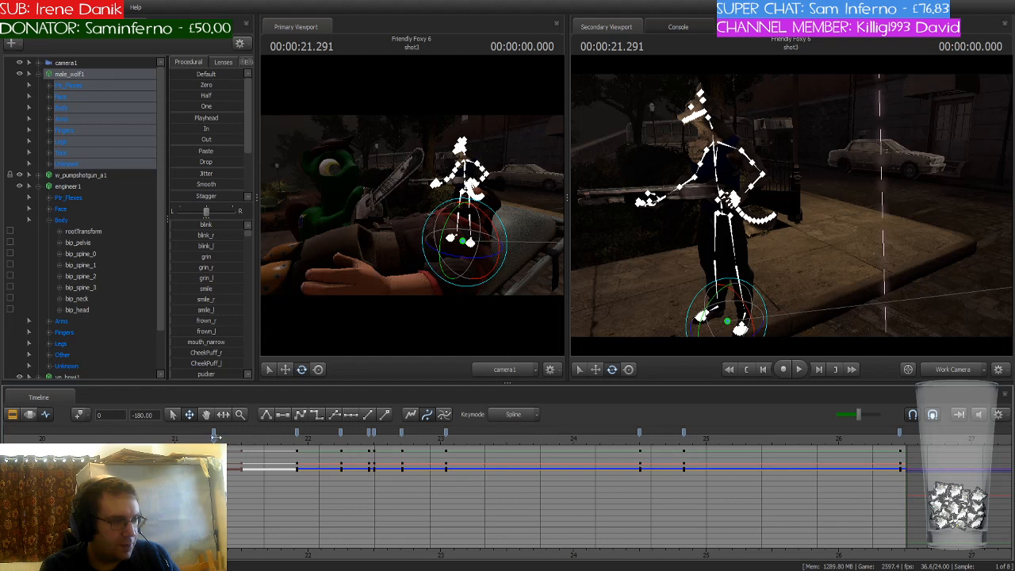
pyautogui.moveTo(214, 437); pyautogui.dragTo(296, 439)
pyautogui.click(721, 191)
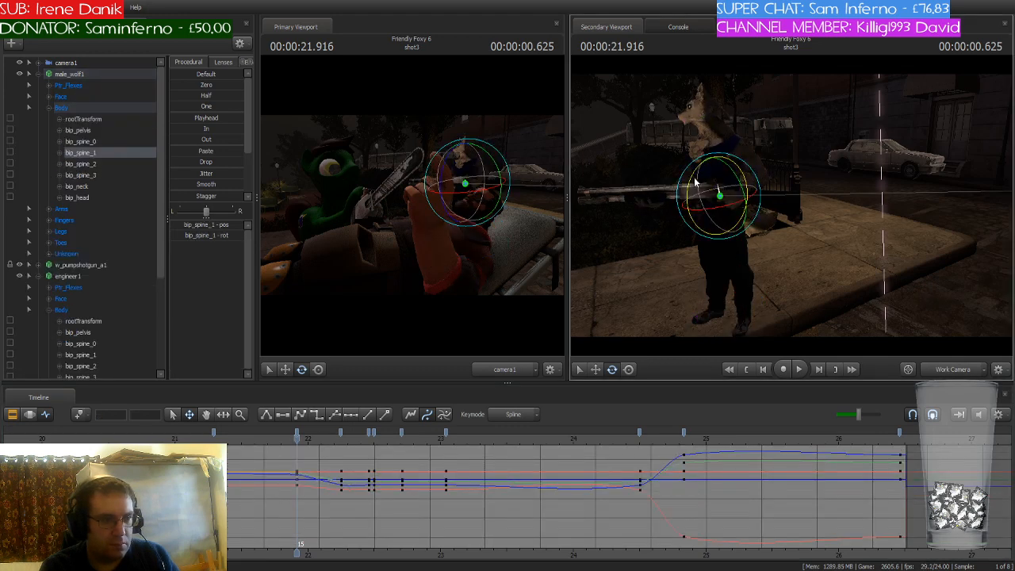
pyautogui.click(734, 192)
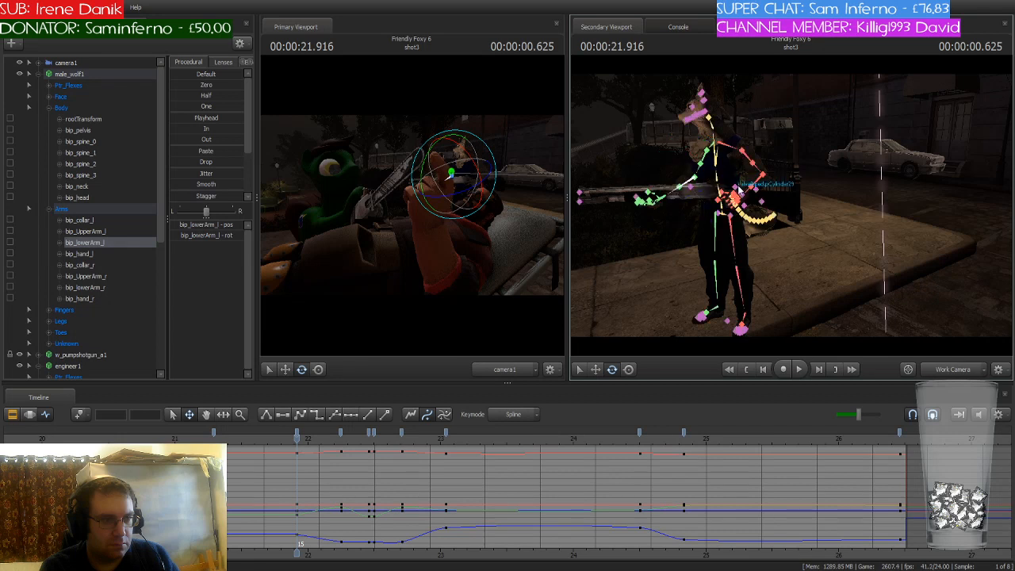
pyautogui.click(736, 177)
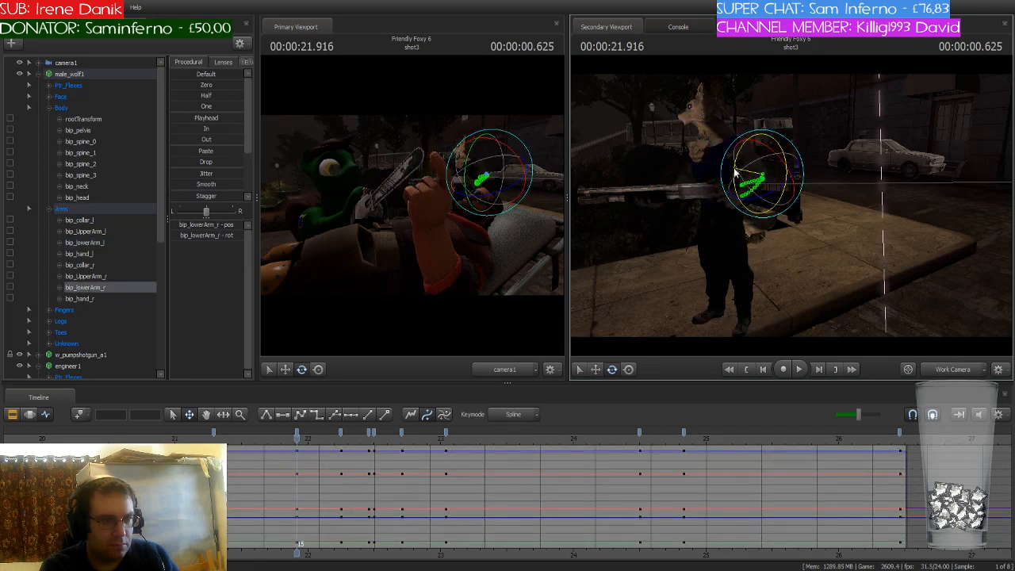
pyautogui.click(683, 190)
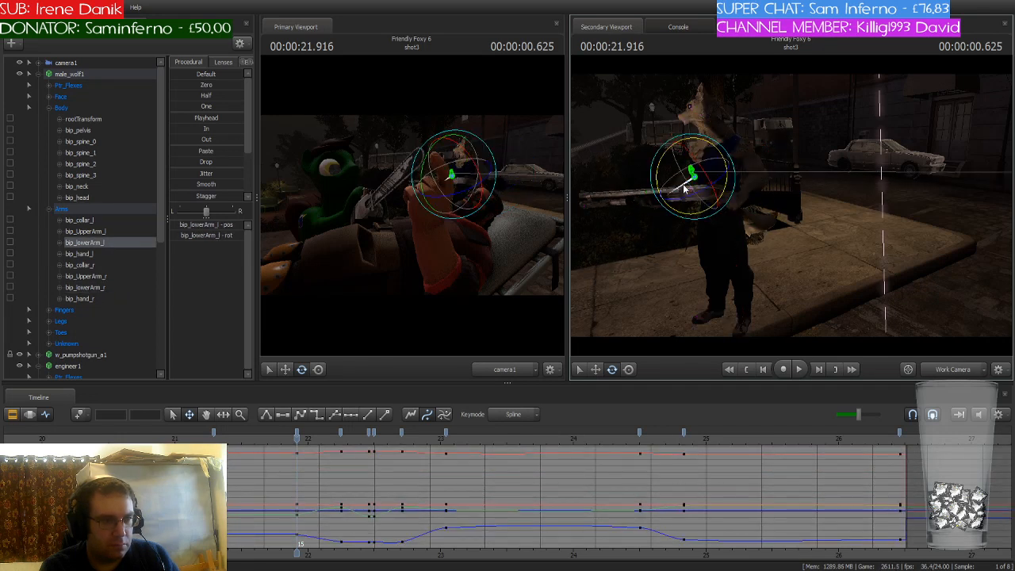
pyautogui.moveTo(684, 189); pyautogui.dragTo(658, 176)
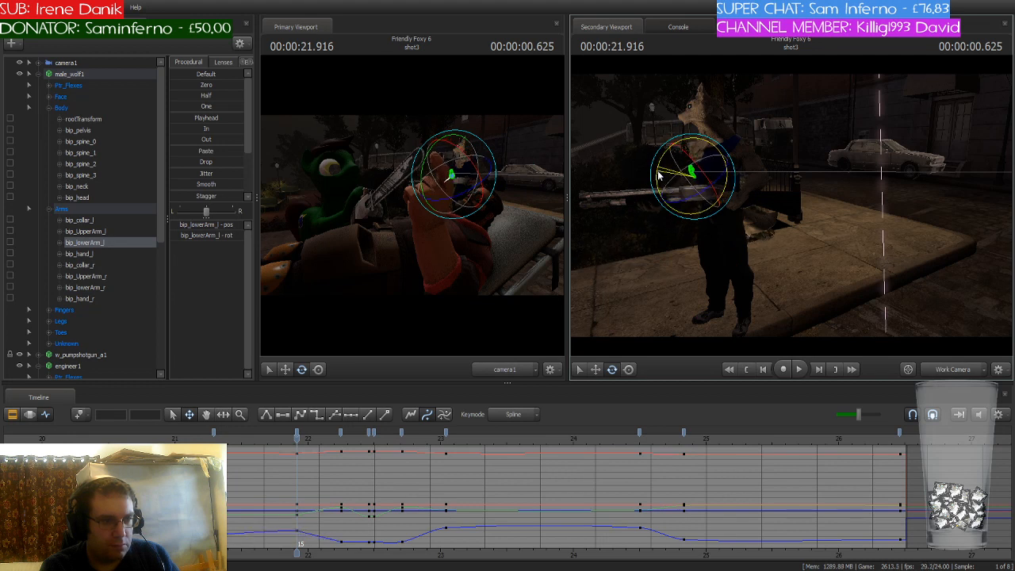
# Rotate male_wolf1's bip_head slightly at frame 15 and compare the pose with frame 0
pyautogui.click(712, 124)
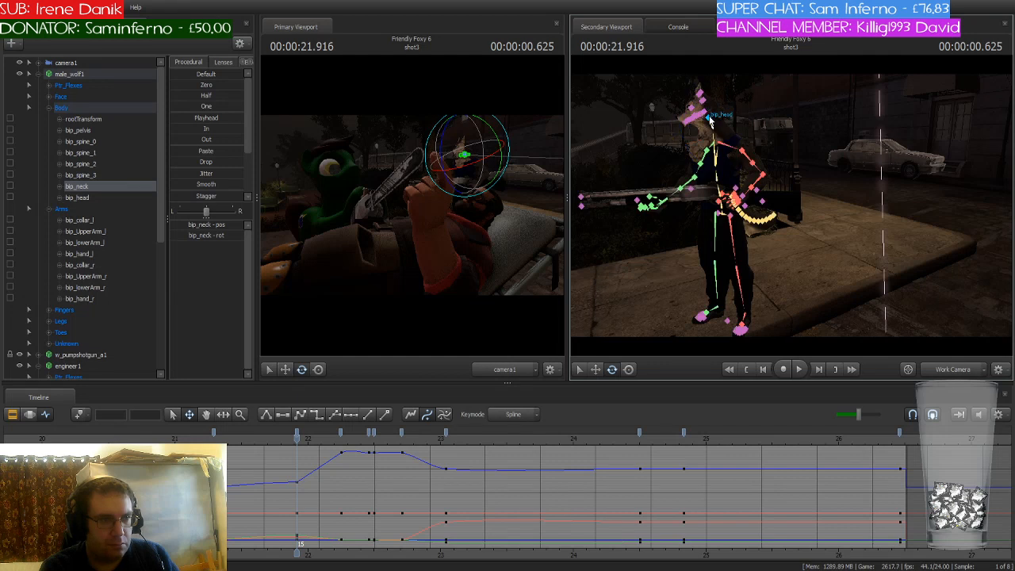
pyautogui.click(673, 100)
pyautogui.moveTo(674, 100)
pyautogui.mouseDown()
pyautogui.moveTo(684, 97)
pyautogui.moveTo(677, 103)
pyautogui.mouseUp()
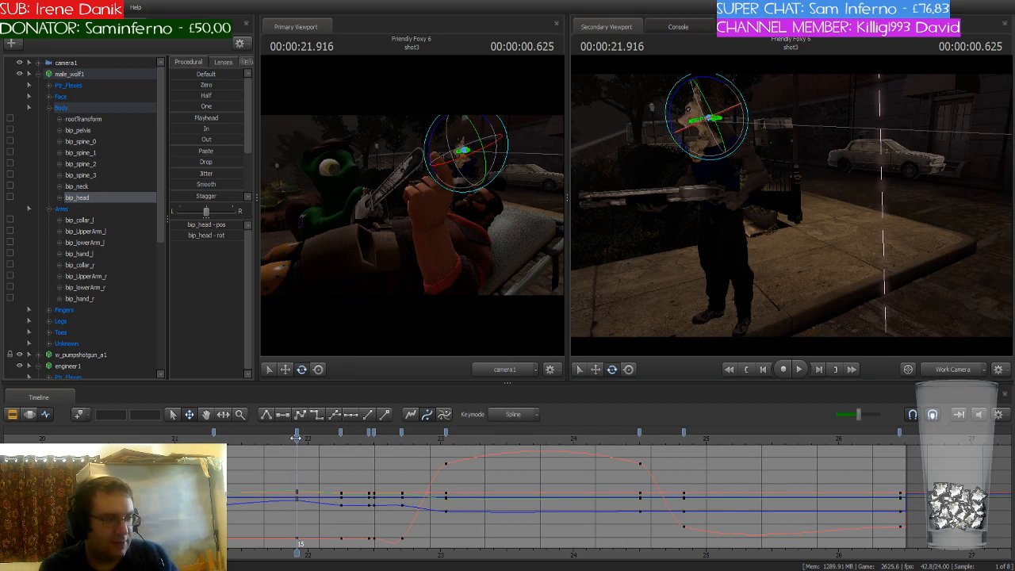
pyautogui.moveTo(296, 438); pyautogui.dragTo(213, 473)
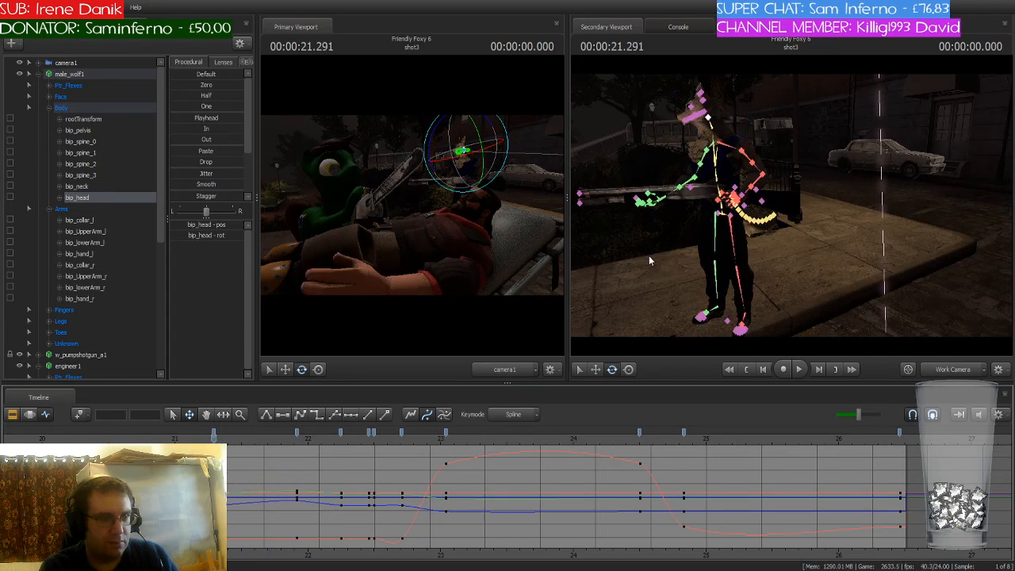
# Rotate male_wolf1's bip_spine_3 slightly at frame 15 and scrub through shot3 to check the motion
pyautogui.click(711, 163)
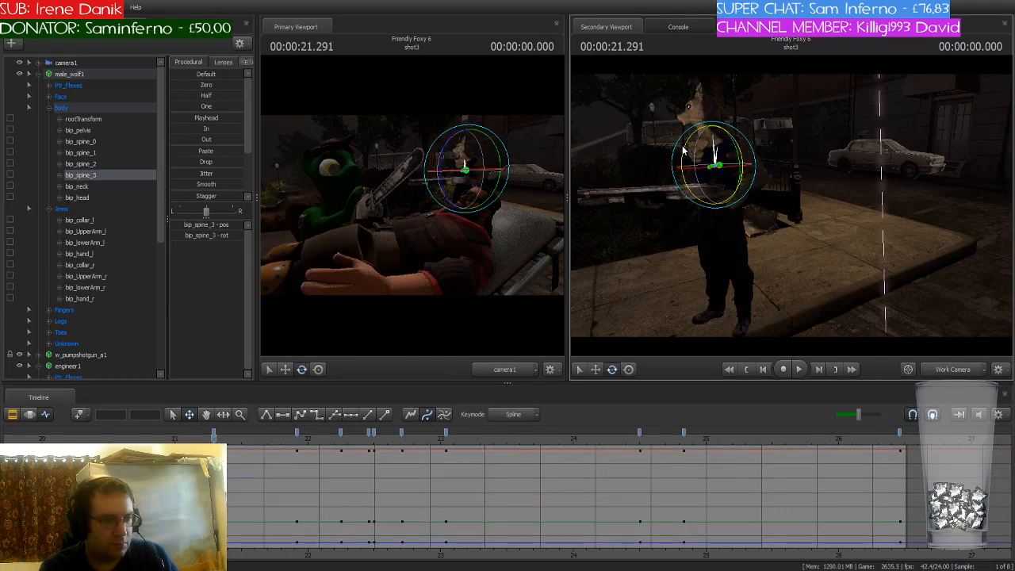
pyautogui.moveTo(214, 437); pyautogui.dragTo(295, 440)
pyautogui.click(684, 150)
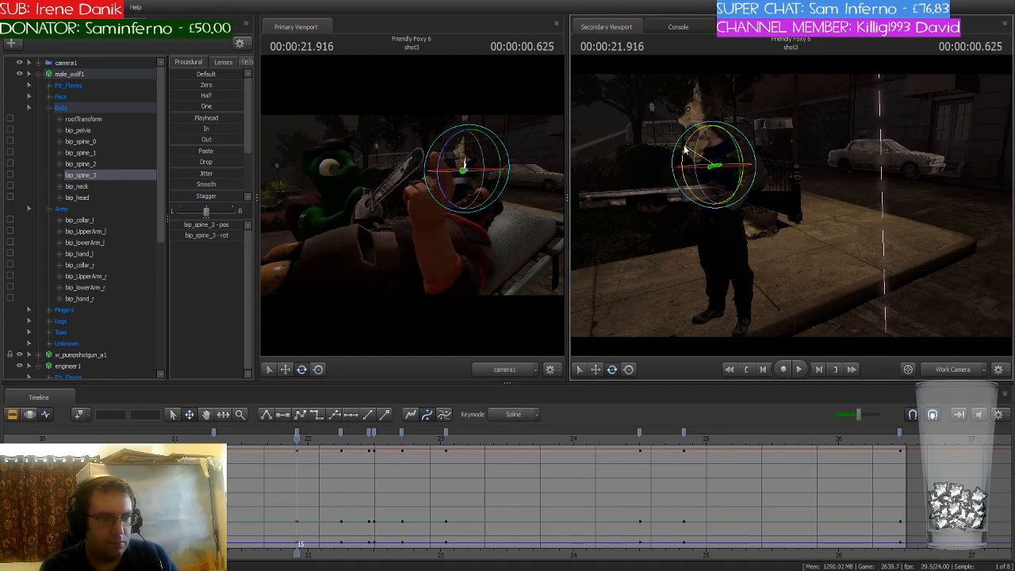
pyautogui.moveTo(684, 149); pyautogui.dragTo(706, 155)
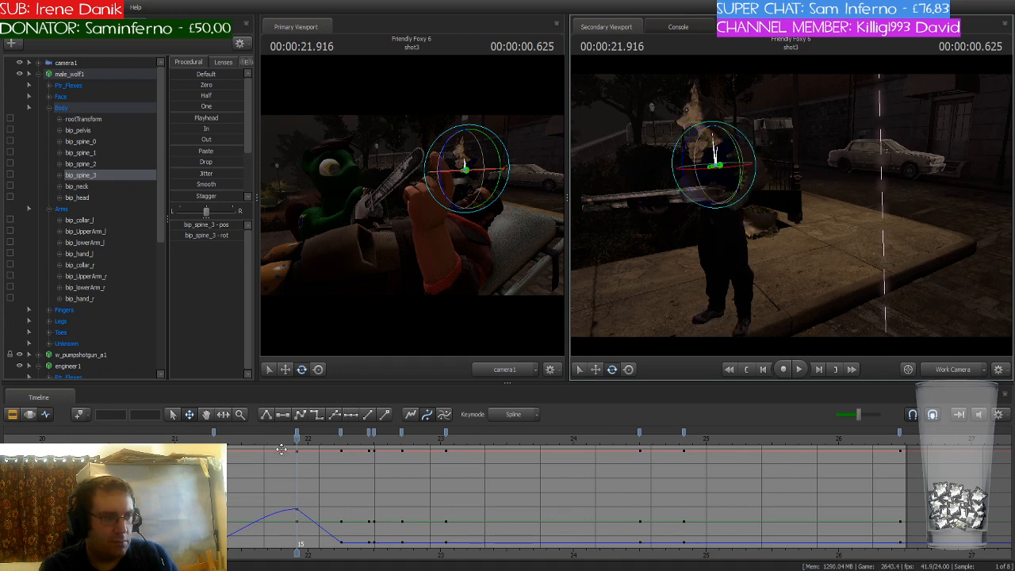
pyautogui.moveTo(298, 445); pyautogui.dragTo(828, 448)
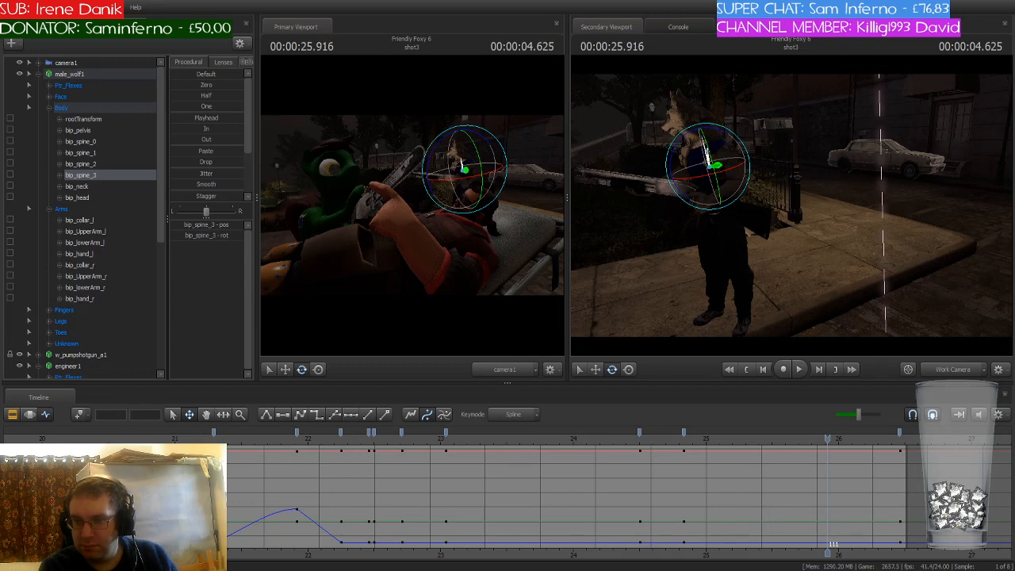
# Play the film from frame 111 of shot3 through shot5 and into shot6 to review the following shots
pyautogui.scroll(-5, 831, 484)
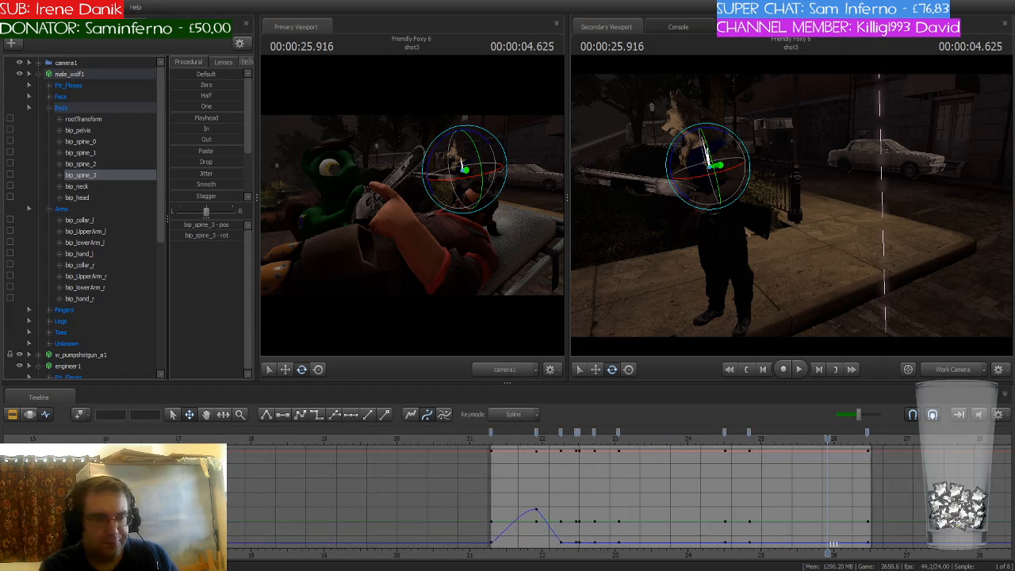
pyautogui.moveTo(816, 500); pyautogui.dragTo(479, 508, button='middle')
pyautogui.scroll(-1, 494, 506)
pyautogui.press('space')
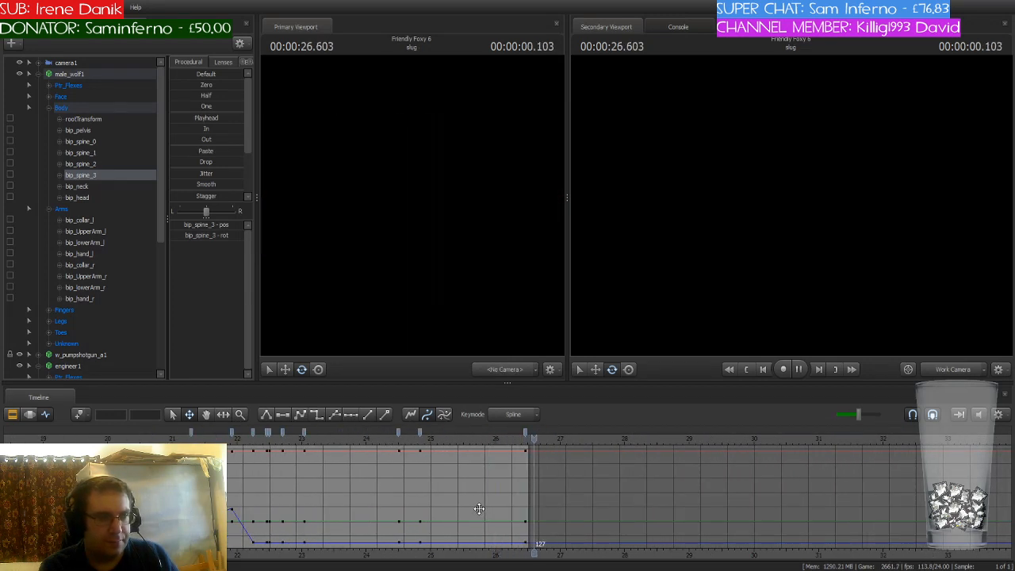
pyautogui.scroll(-6, 480, 509)
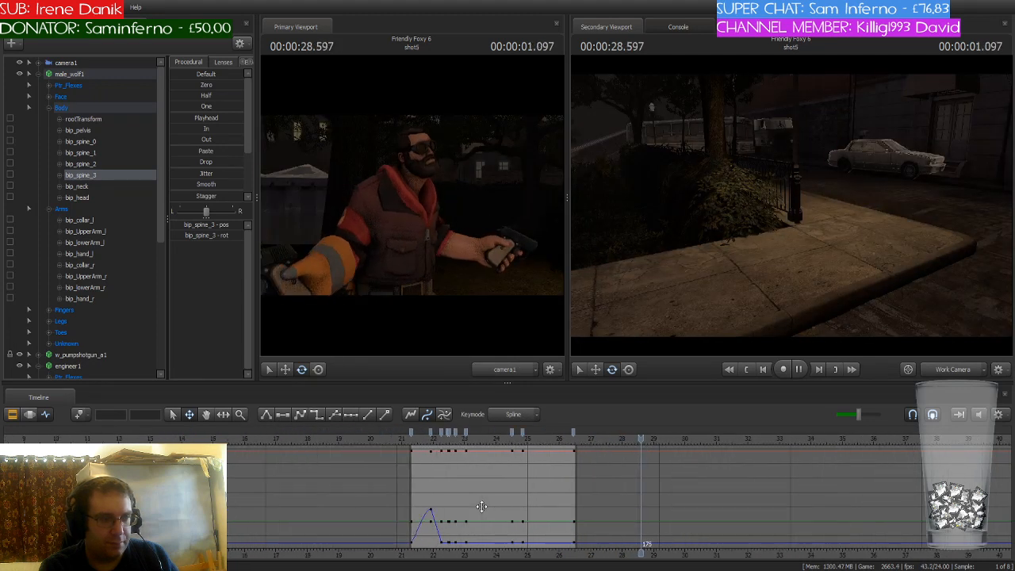
pyautogui.scroll(-4, 481, 506)
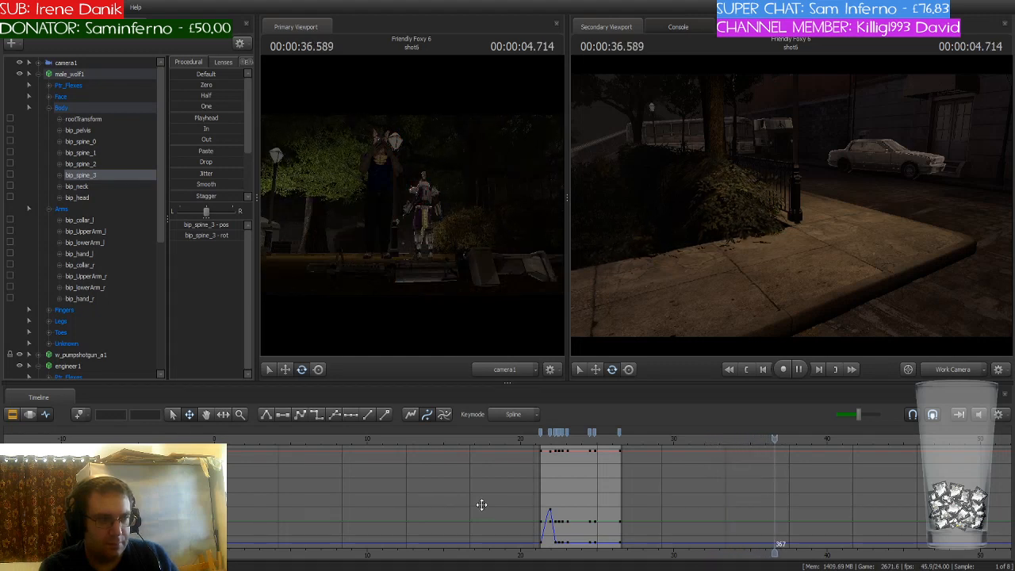
pyautogui.press('space')
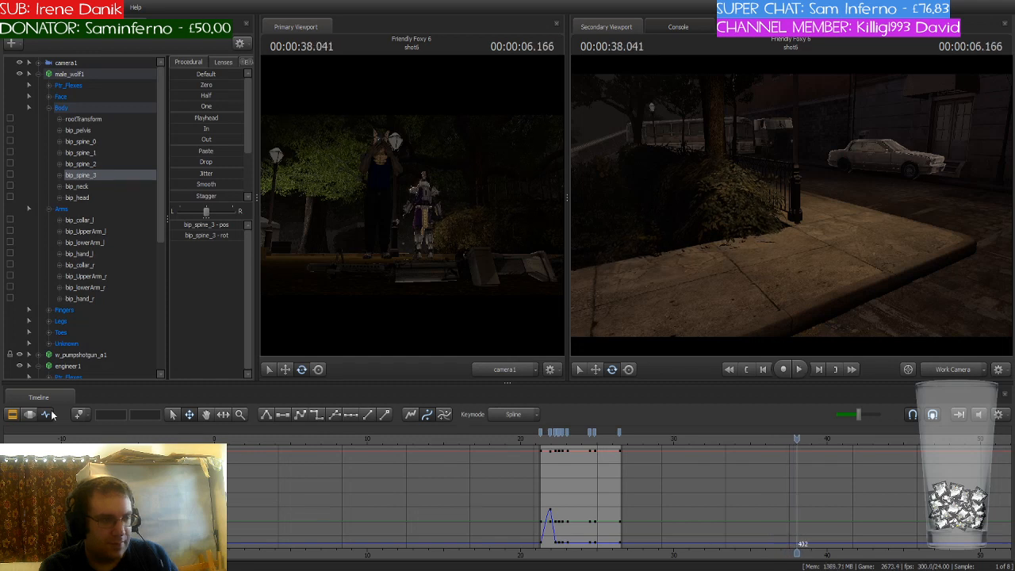
# Move the playhead to the first frame of shot5 and open that shot in the Graph Editor
pyautogui.click(14, 415)
pyautogui.click(751, 494)
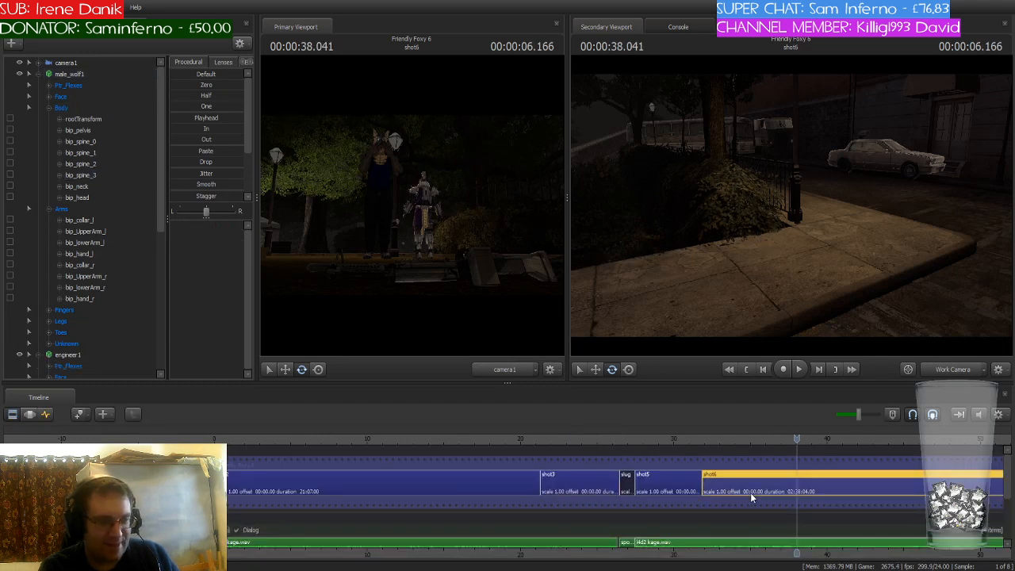
pyautogui.press('Up')
pyautogui.click(685, 480)
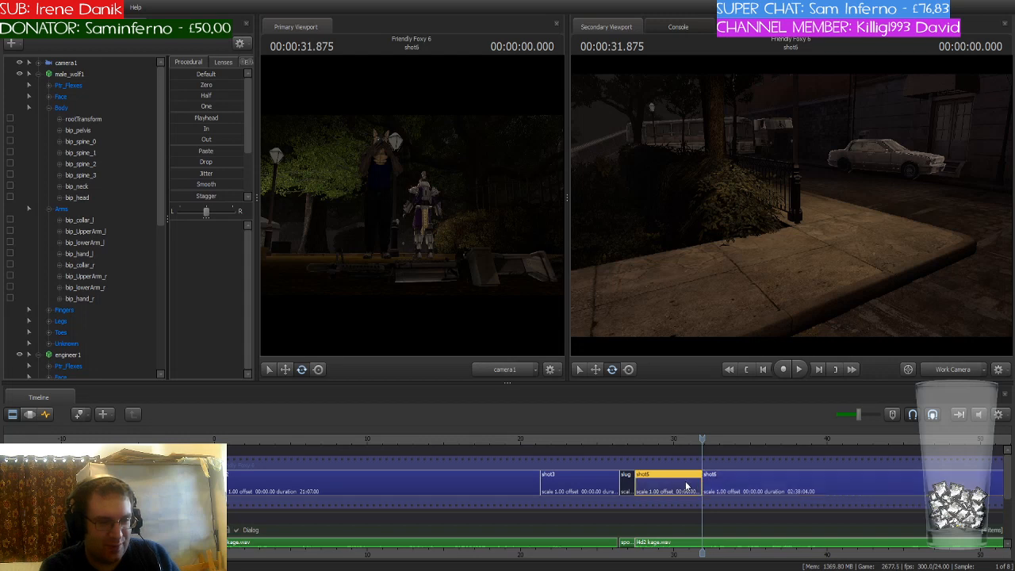
pyautogui.press('Up')
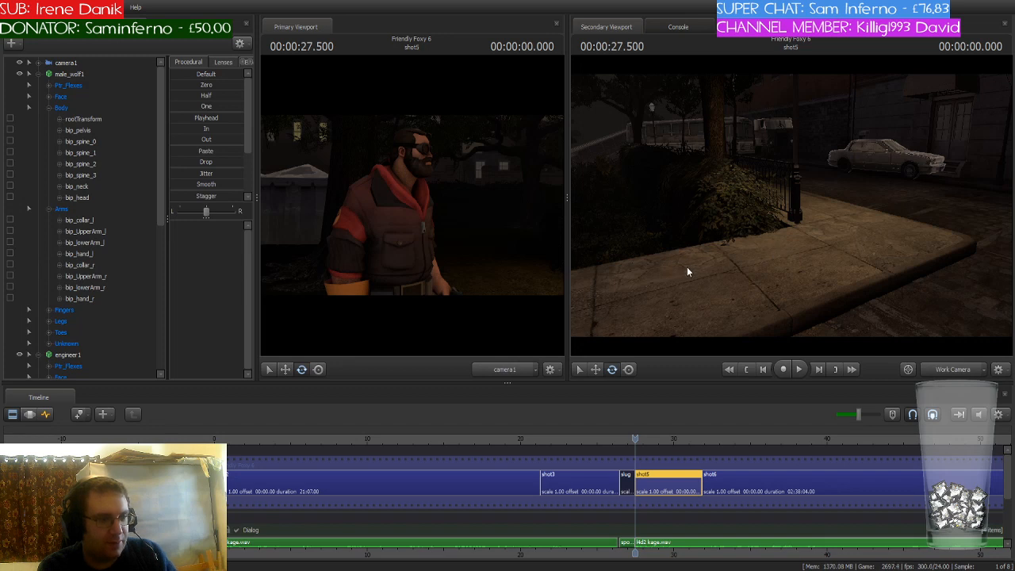
pyautogui.click(44, 414)
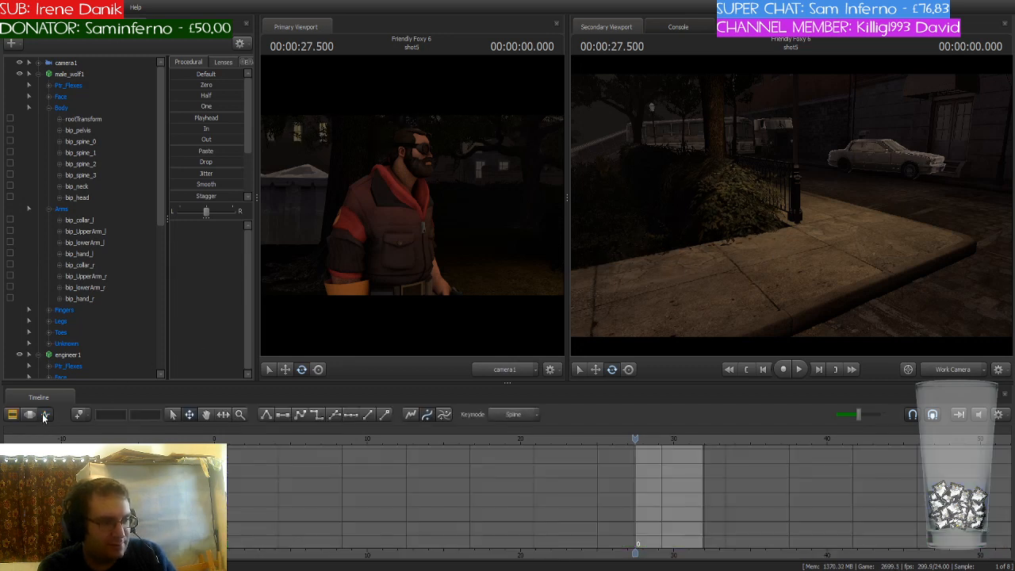
# Collapse the male_wolf1 and engineer1 animation sets and select all of engineer1's controls to show their curves in shot5
pyautogui.click(37, 74)
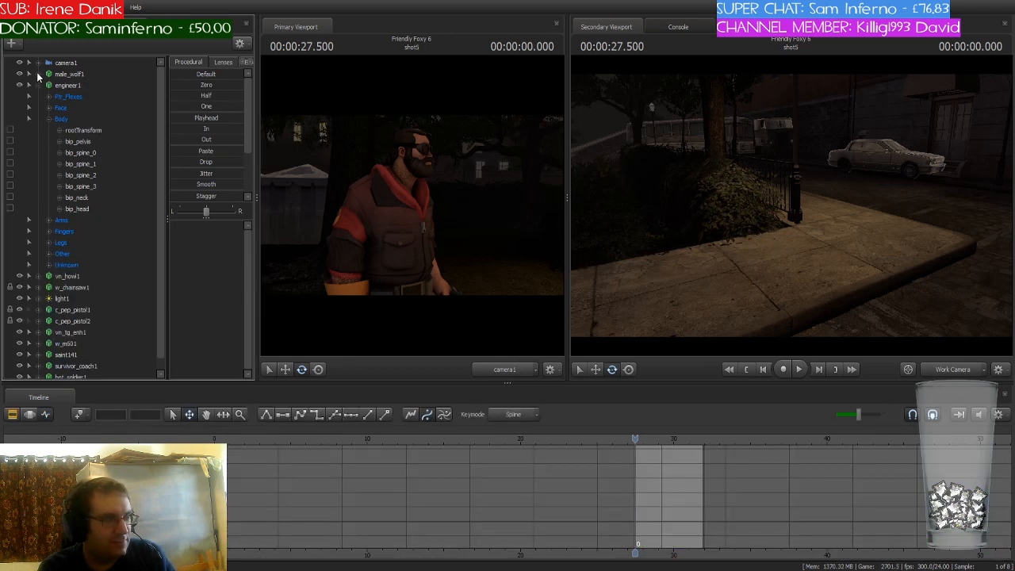
pyautogui.click(40, 85)
pyautogui.click(65, 86)
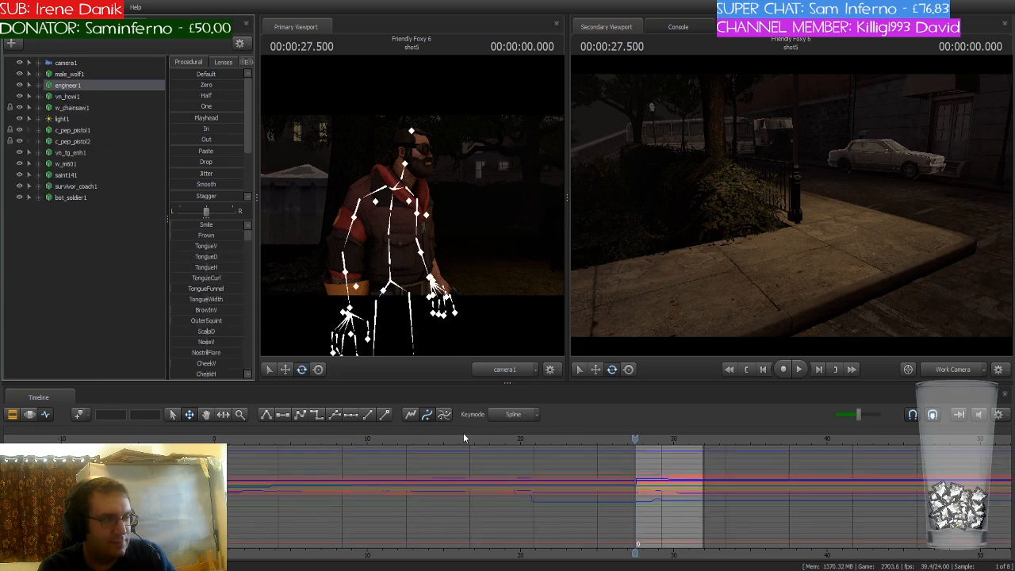
pyautogui.scroll(10, 629, 531)
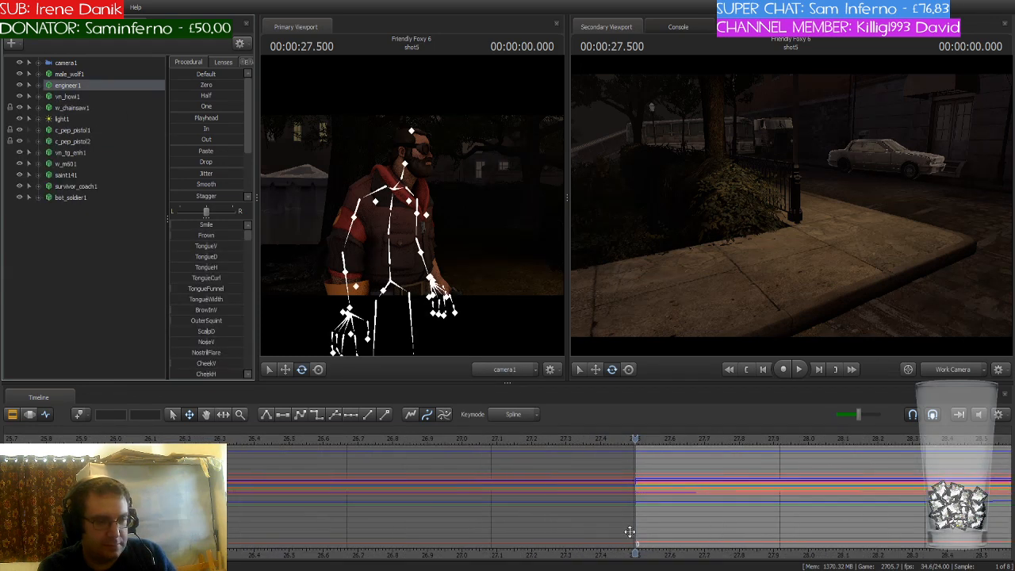
pyautogui.scroll(-3, 629, 532)
pyautogui.moveTo(562, 530); pyautogui.dragTo(245, 523, button='middle')
# Select engineer1's entire time range in the Motion Editor and return to the Graph Editor
pyautogui.click(30, 414)
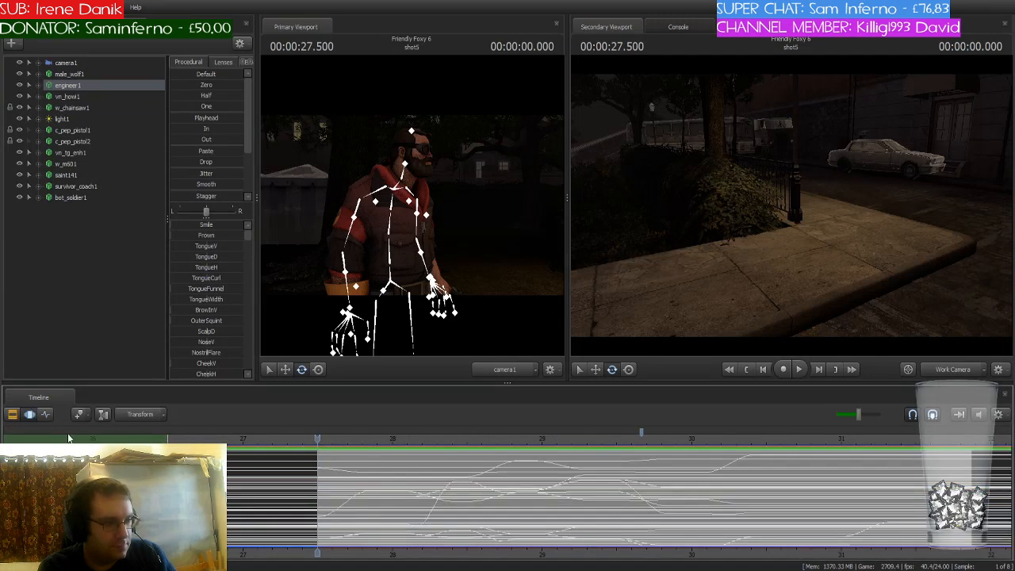
pyautogui.moveTo(85, 440); pyautogui.dragTo(949, 454)
pyautogui.scroll(-3, 551, 454)
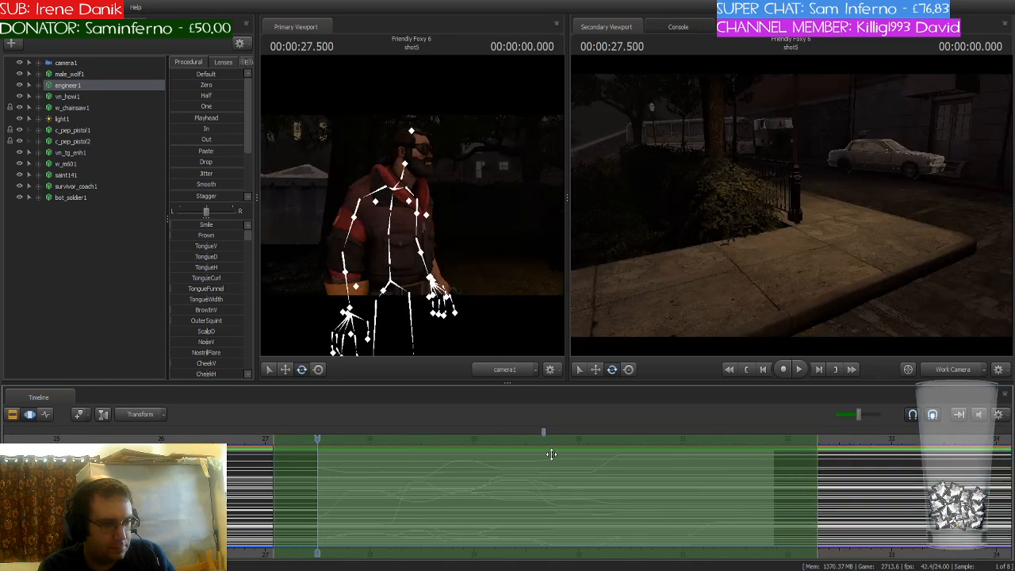
pyautogui.hotkey('ctrl', 'a')
pyautogui.scroll(2, 391, 483)
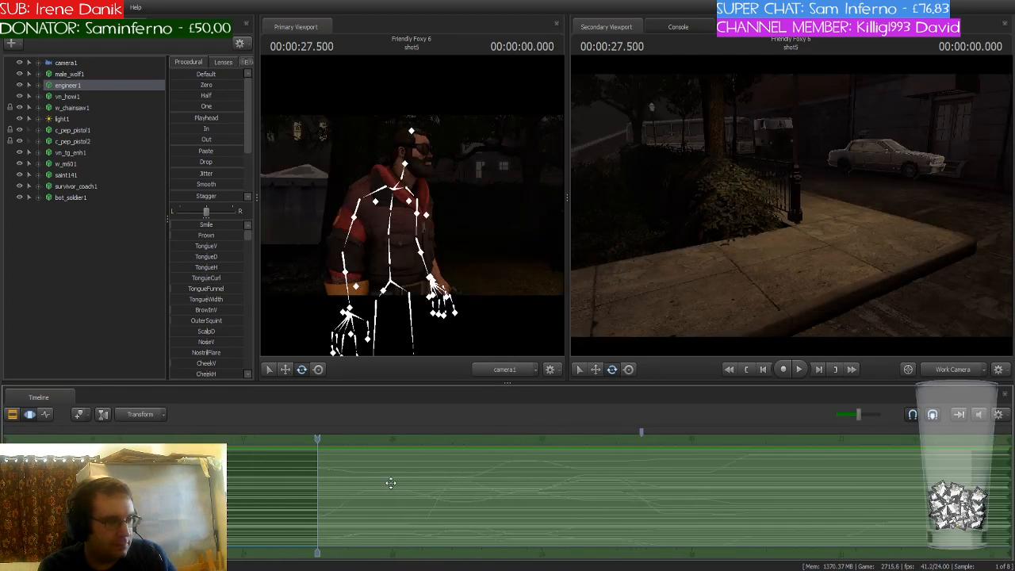
pyautogui.click(46, 416)
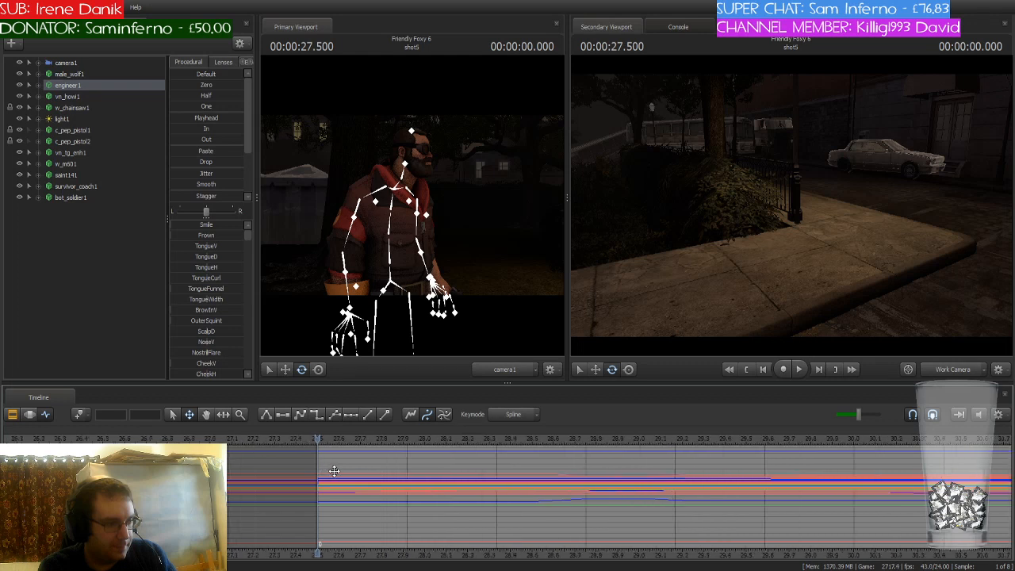
# Try to key engineer1's pose at frame 0 of shot5, compare it with frame 2, and undo the key
pyautogui.click(79, 414)
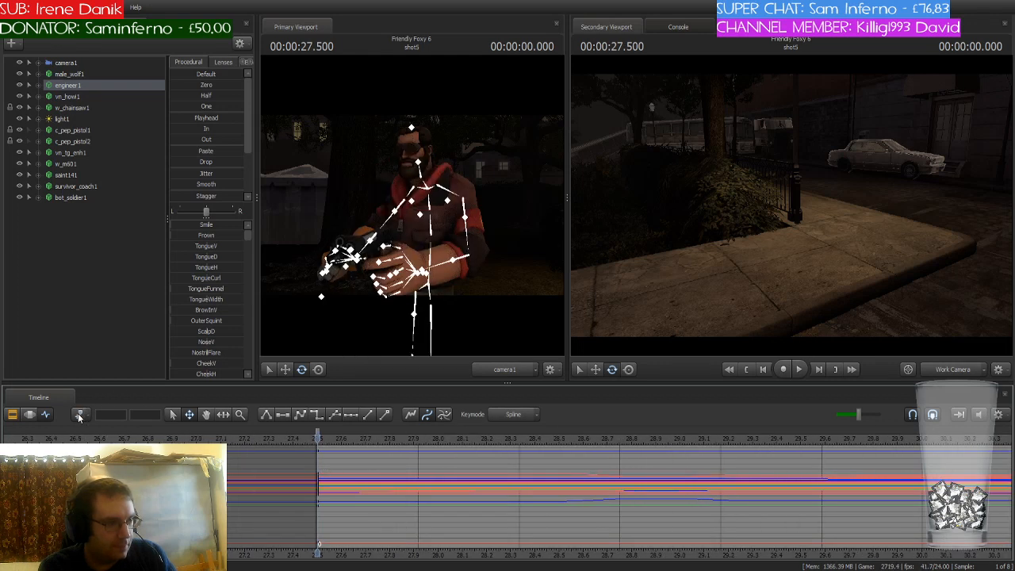
pyautogui.press('Right')
pyautogui.press('Right')
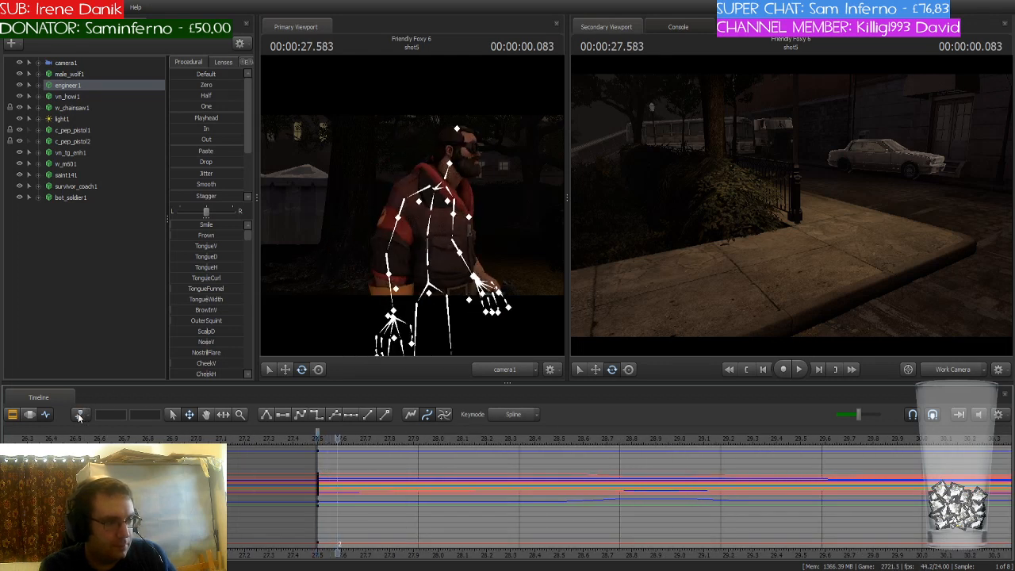
pyautogui.press('Left')
pyautogui.press('Left')
pyautogui.hotkey('ctrl', 'z')
# Step through engineer1's opening motion in shot5 and set a keyframe on all controls at frame 8
pyautogui.press('Right')
pyautogui.press('Right')
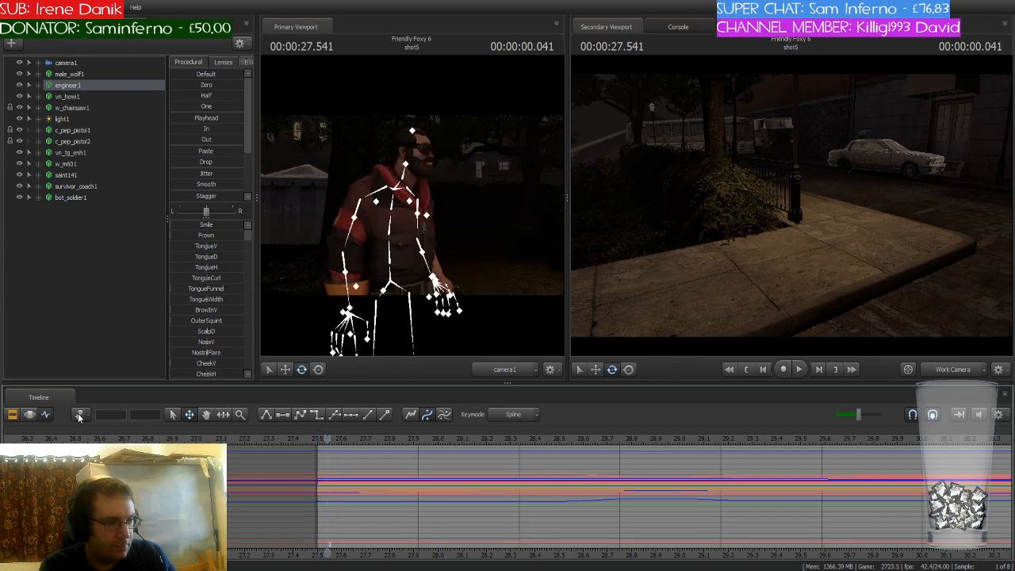
pyautogui.press('Right')
pyautogui.press('Right')
pyautogui.press('Right')
pyautogui.press('Right')
pyautogui.press('Right')
pyautogui.press('Right')
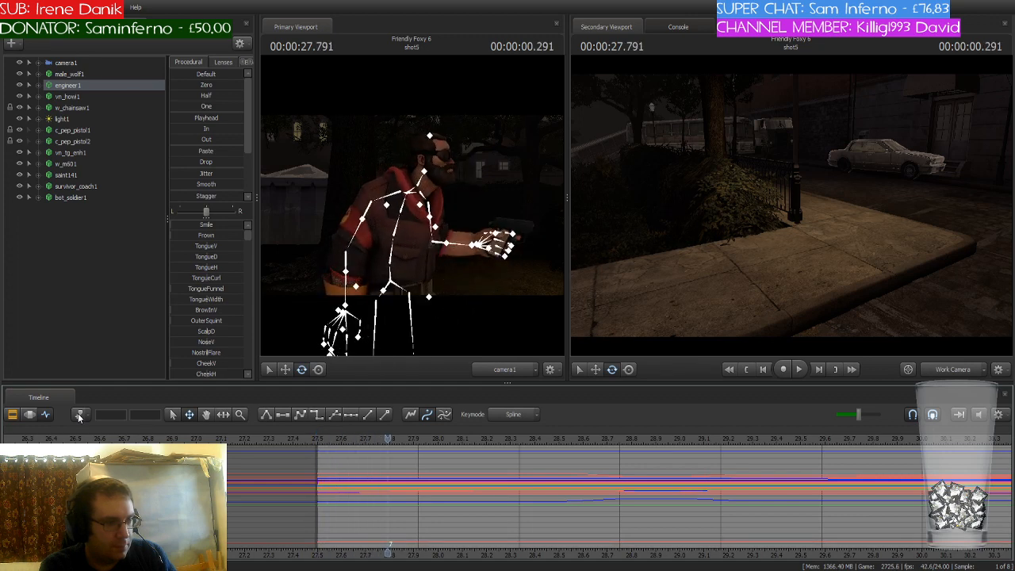
pyautogui.press('Right')
pyautogui.press('Left')
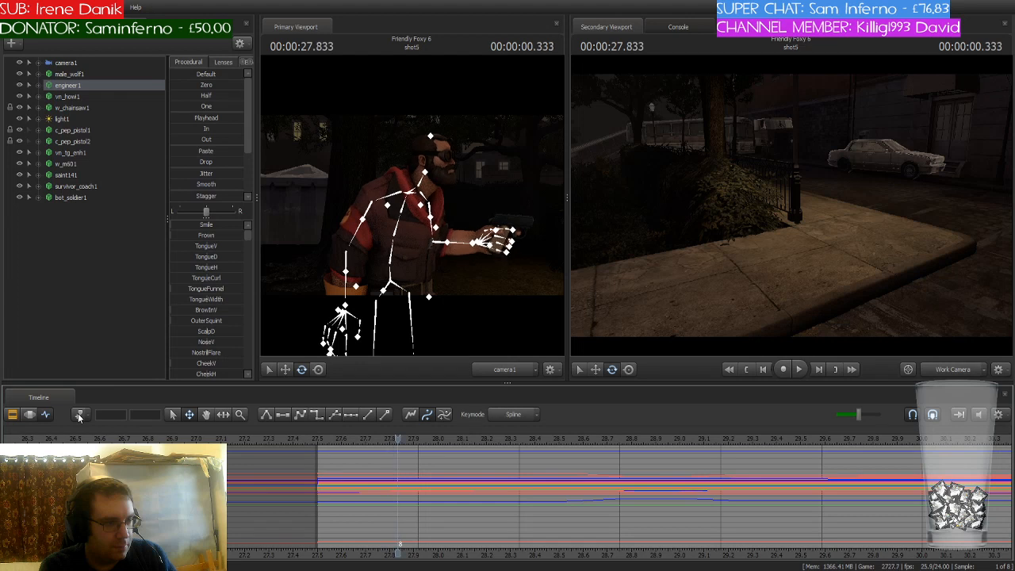
pyautogui.click(77, 418)
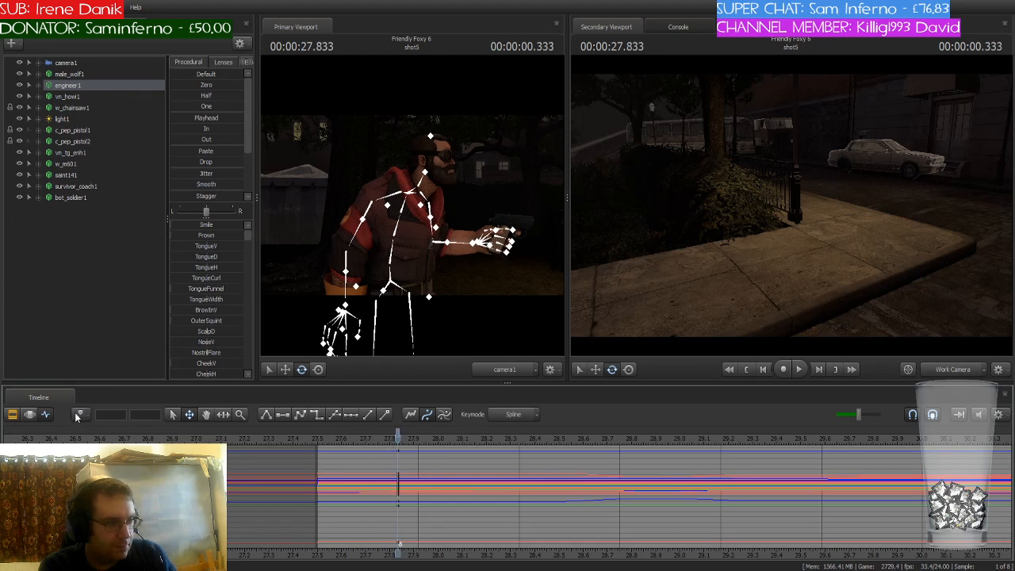
# Go back to frame 0 of shot5 and set a keyframe on all of engineer1's controls
pyautogui.press('Left')
pyautogui.press('Left')
pyautogui.press('Left')
pyautogui.press('Left')
pyautogui.press('Left')
pyautogui.press('Left')
pyautogui.press('Left')
pyautogui.press('Left')
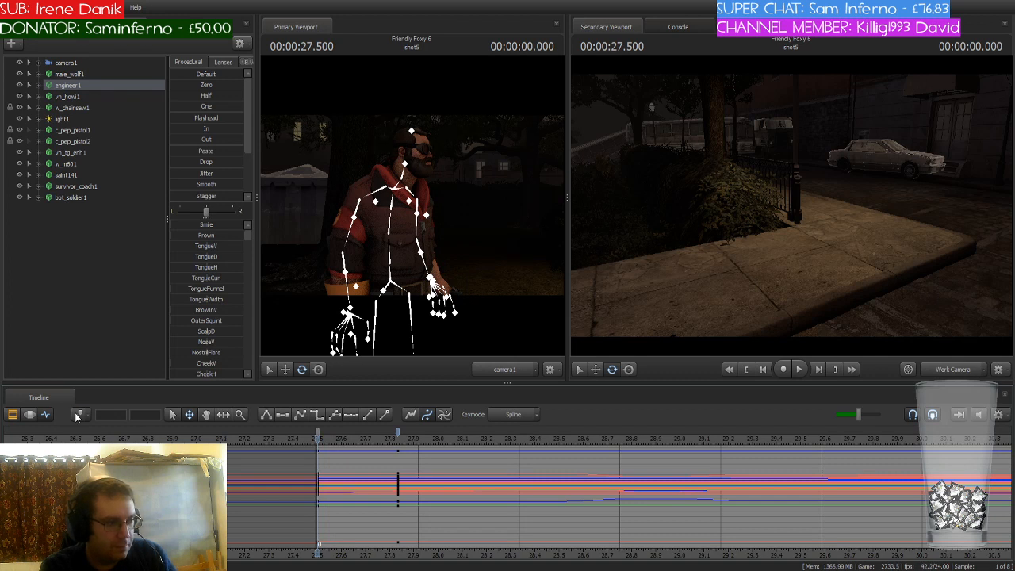
# Step past the held pistol pose and set a keyframe on all of engineer1's controls at frame 14
pyautogui.press('Right')
pyautogui.press('Right')
pyautogui.press('Right')
pyautogui.press('Right')
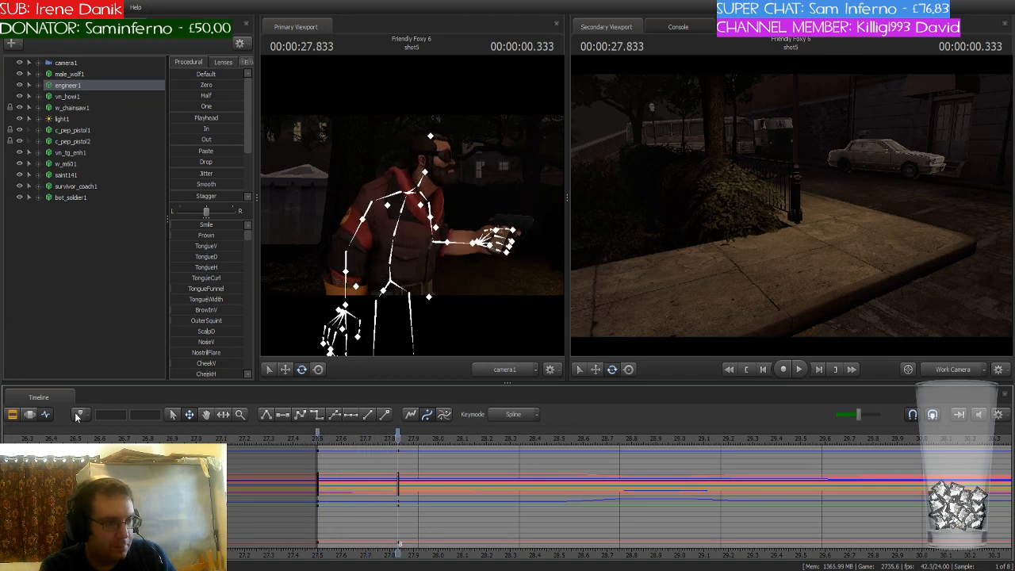
pyautogui.press('Right')
pyautogui.press('Right')
pyautogui.press('Right')
pyautogui.press('Right')
pyautogui.press('Right')
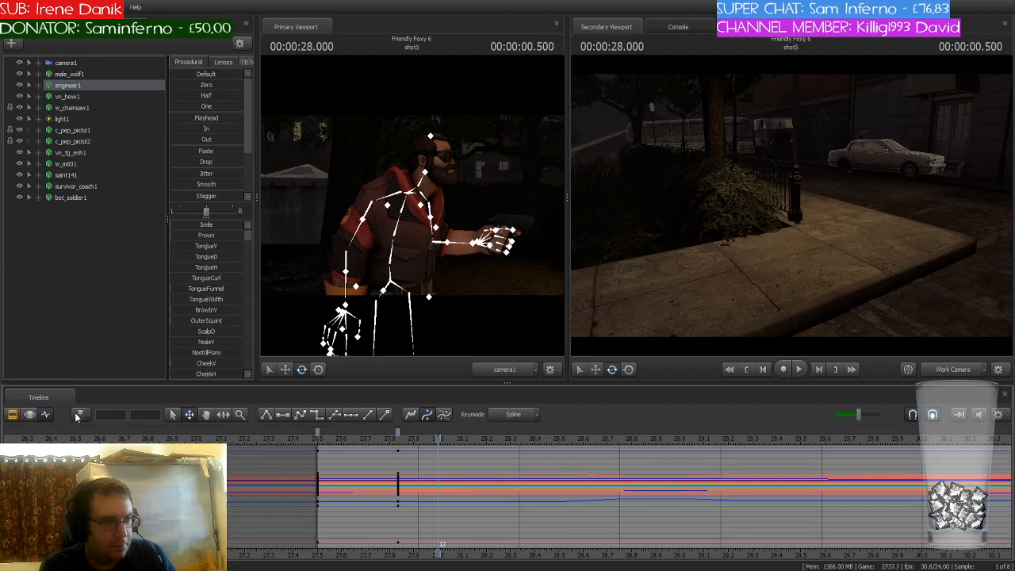
pyautogui.press('Right')
pyautogui.press('Right')
pyautogui.press('Left')
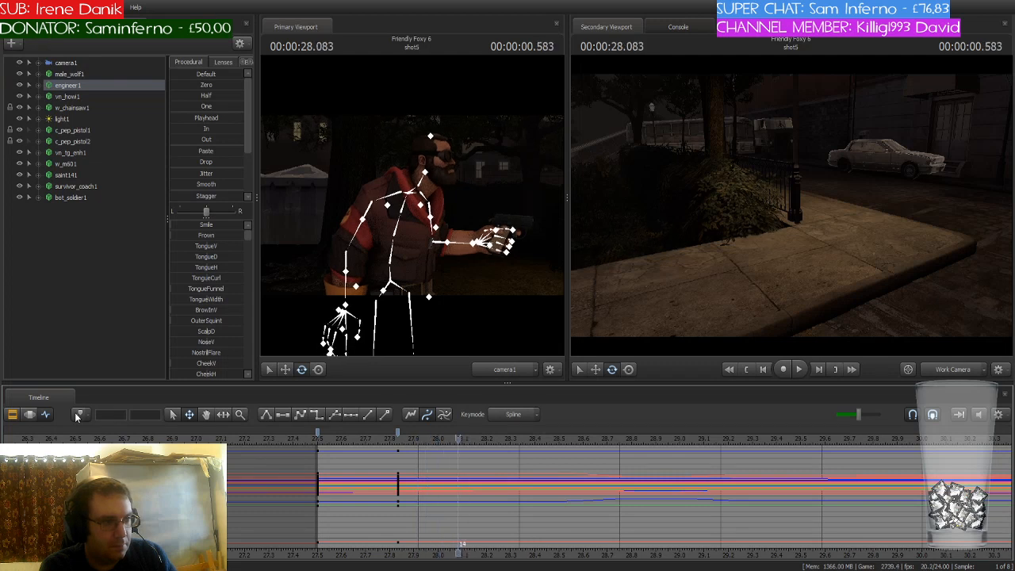
pyautogui.press('Right')
pyautogui.press('Left')
pyautogui.click(78, 416)
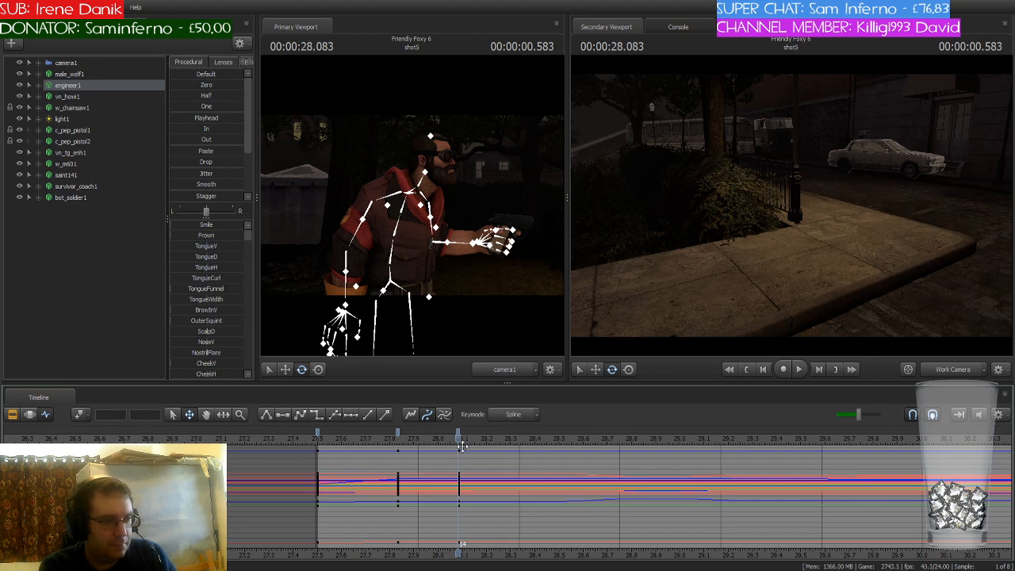
# Check engineer1's pose at frame 0 and undo the keyframe set at frame 14
pyautogui.moveTo(461, 438); pyautogui.dragTo(312, 451)
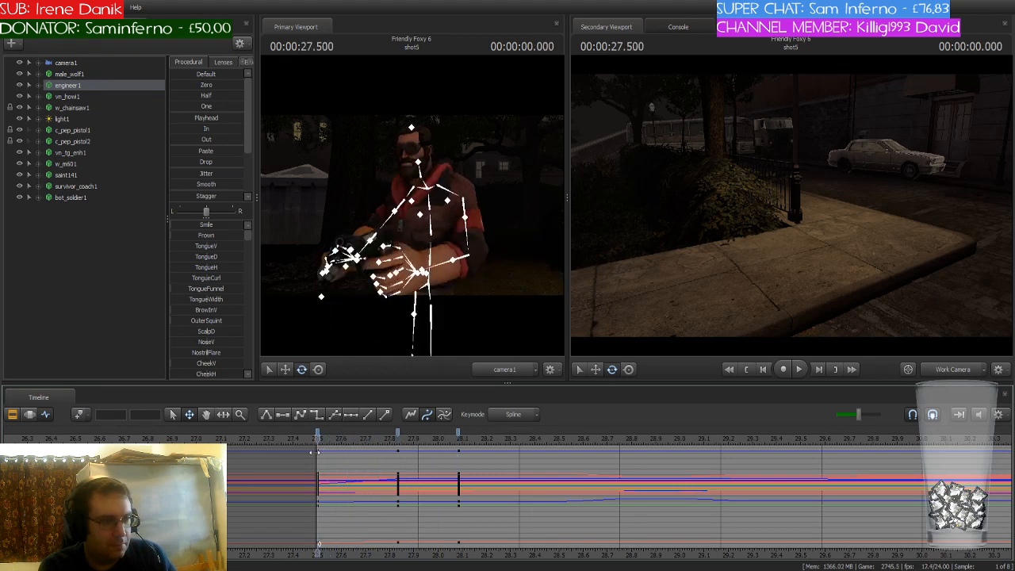
pyautogui.hotkey('ctrl', 'z')
pyautogui.hotkey('ctrl', 'z')
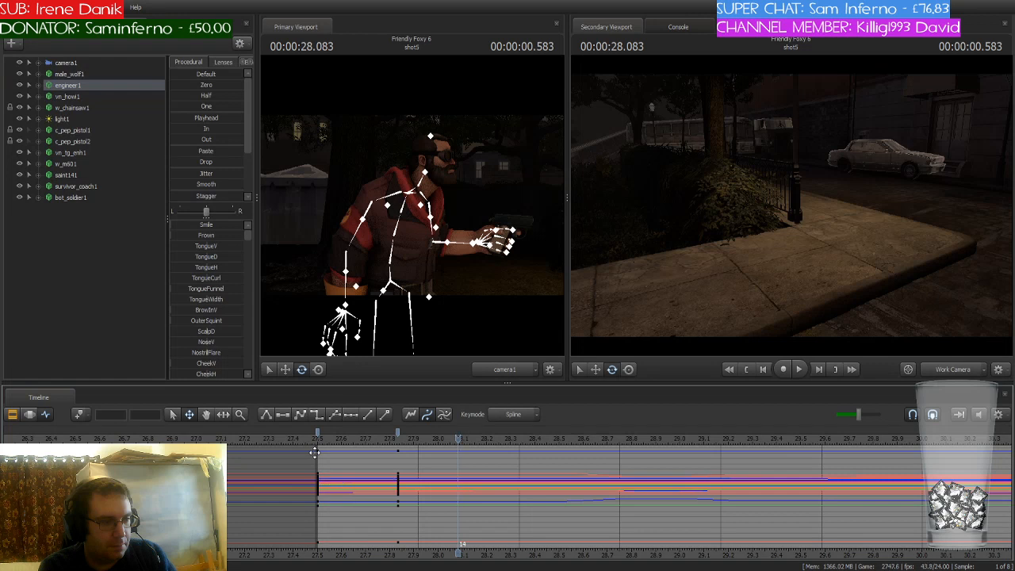
# Give engineer1's keyframes at frame 8 and frame 0 of shot5 stepped tangents
pyautogui.click(318, 439)
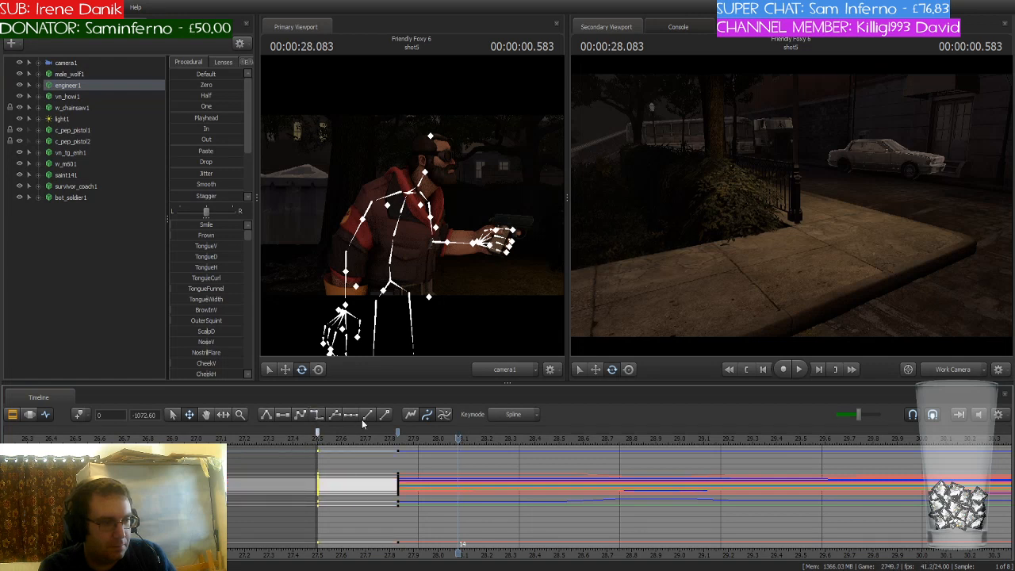
pyautogui.click(396, 430)
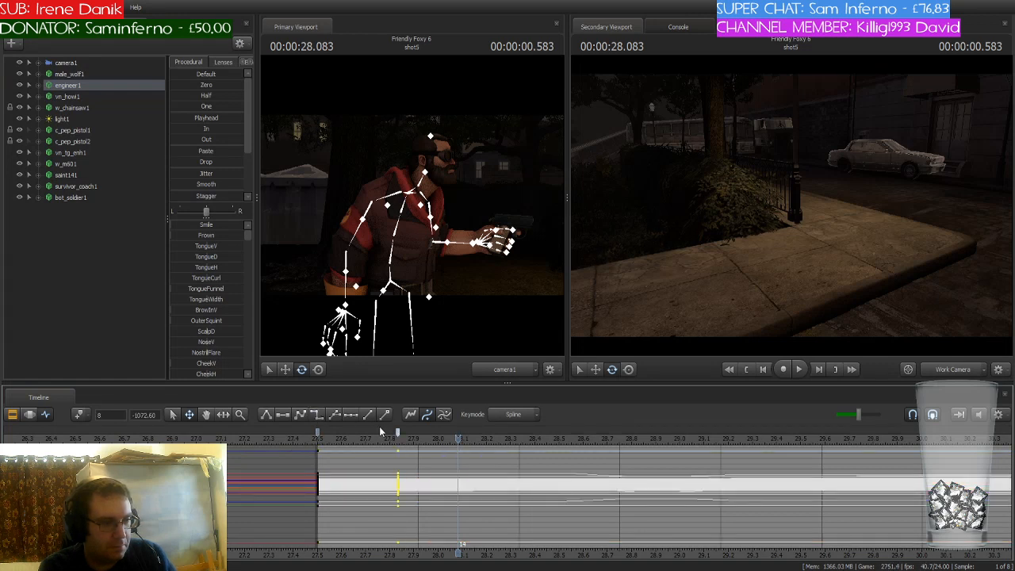
pyautogui.click(318, 416)
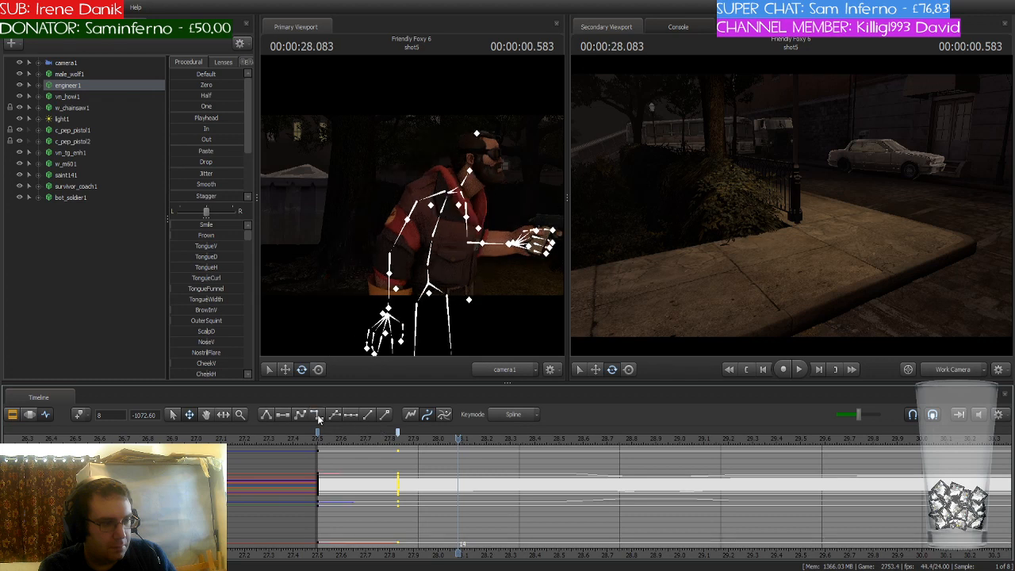
pyautogui.moveTo(458, 439); pyautogui.dragTo(318, 441)
pyautogui.click(318, 433)
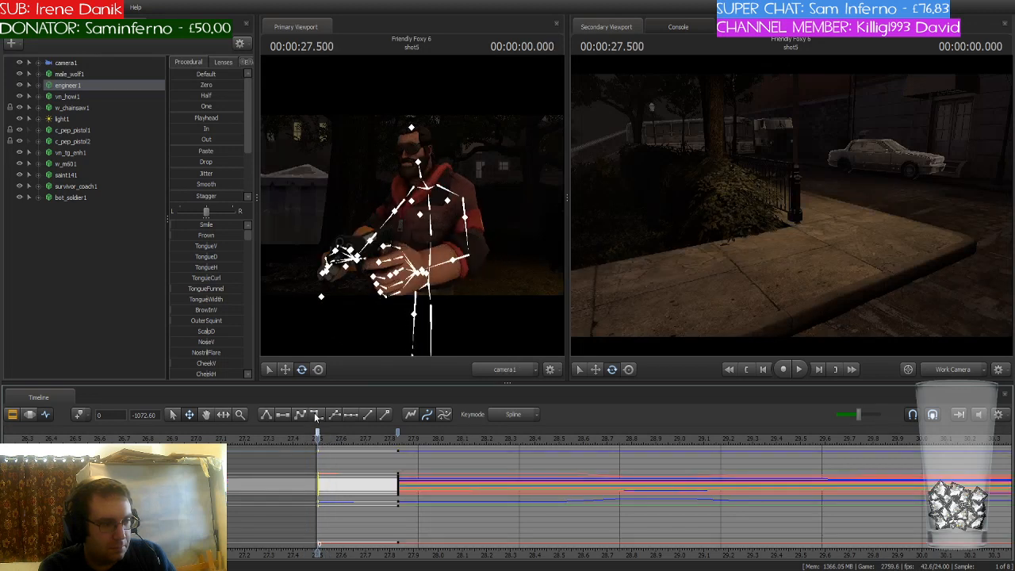
pyautogui.click(316, 414)
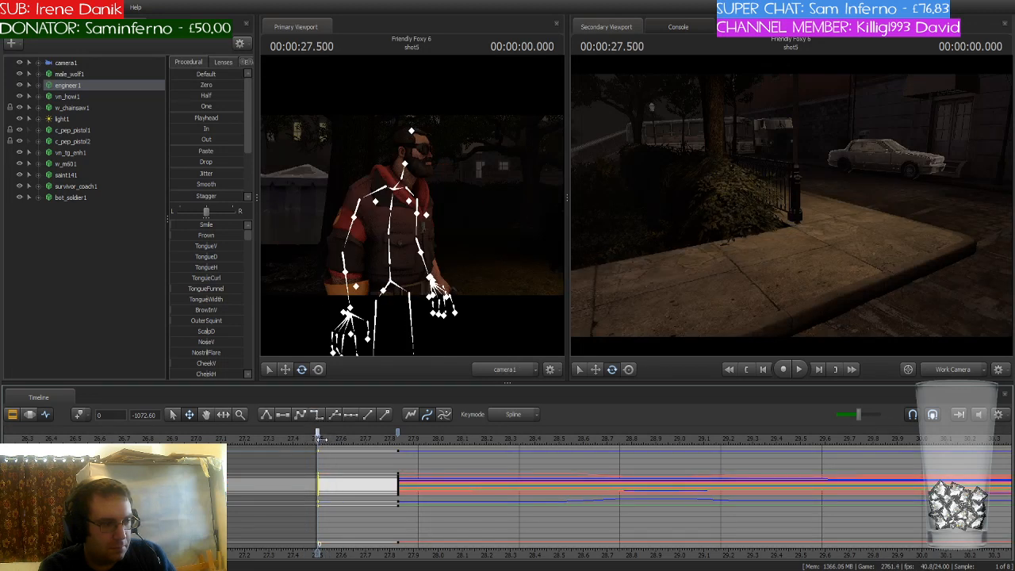
# Change the keyframe mode to Stepped and set a keyframe on all of engineer1's controls at frame 14
pyautogui.moveTo(319, 439); pyautogui.dragTo(447, 439)
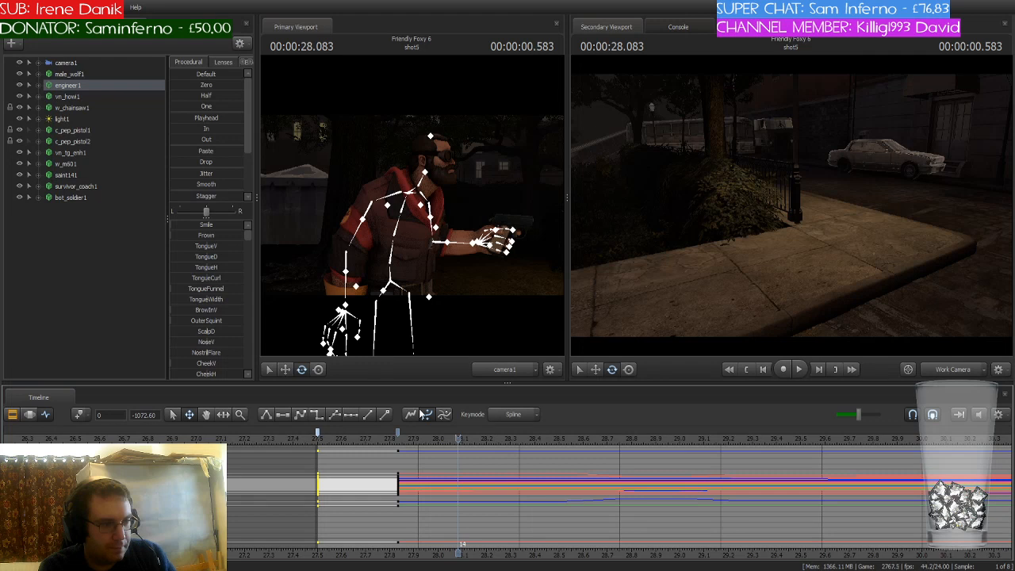
pyautogui.click(517, 448)
pyautogui.moveTo(462, 443)
pyautogui.mouseDown()
pyautogui.moveTo(418, 445)
pyautogui.moveTo(478, 447)
pyautogui.moveTo(459, 446)
pyautogui.mouseUp()
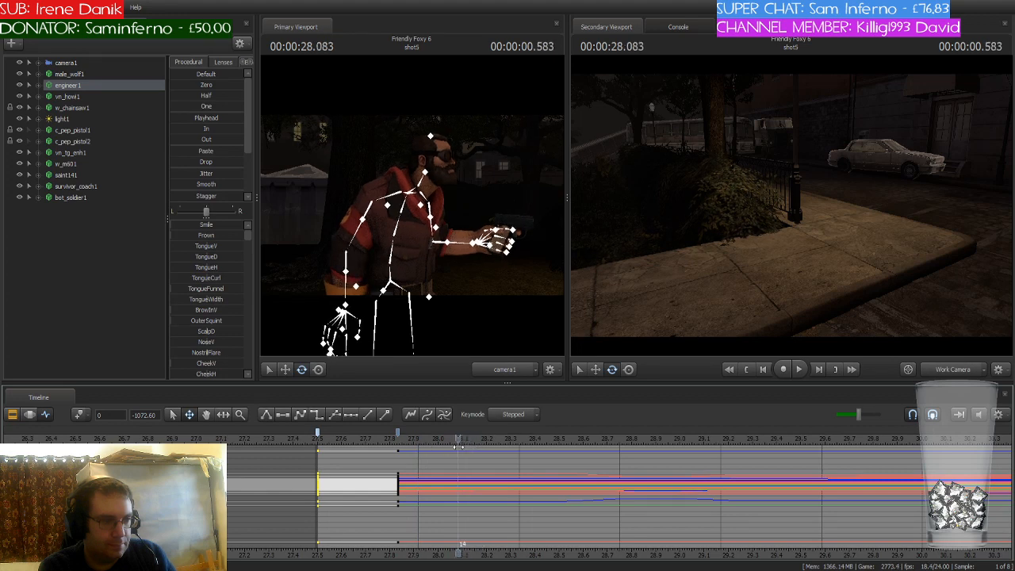
pyautogui.click(80, 416)
# Step through engineer1's outward arm swing and set a keyframe on all controls at frame 22
pyautogui.press('Right')
pyautogui.press('Right')
pyautogui.press('Right')
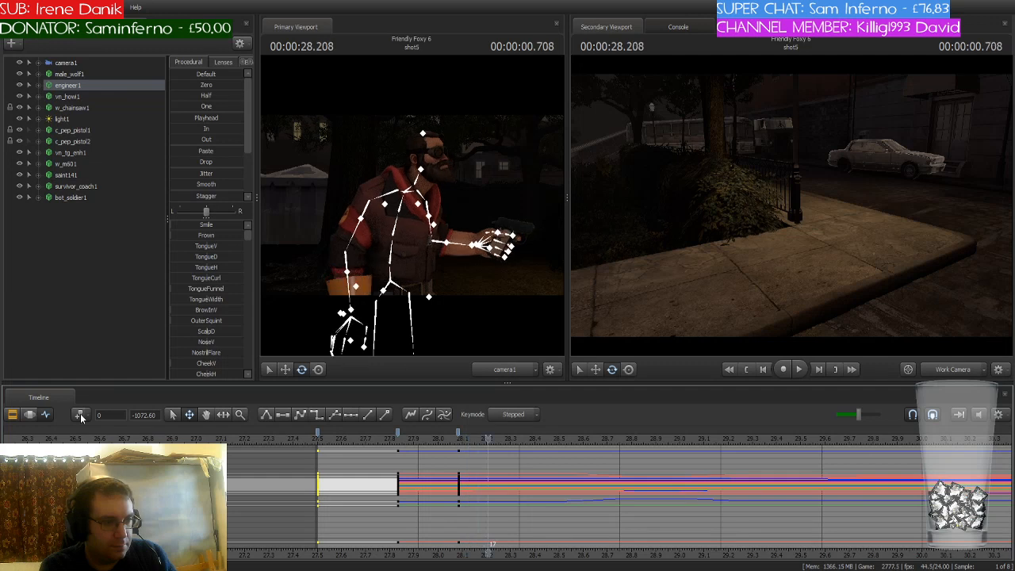
pyautogui.press('Right')
pyautogui.press('Right')
pyautogui.press('Right')
pyautogui.press('Right')
pyautogui.press('Right')
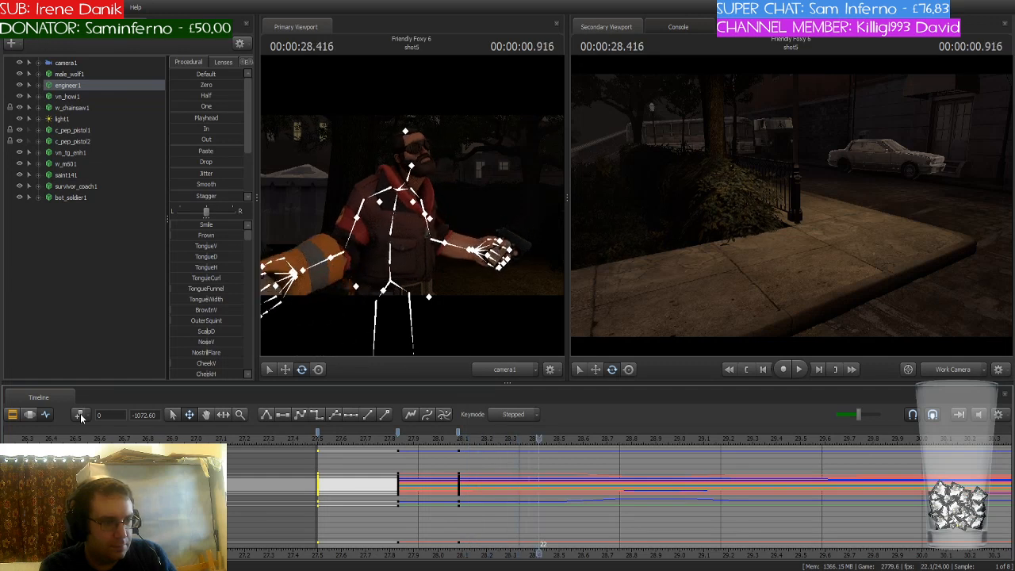
pyautogui.press('Right')
pyautogui.press('Right')
pyautogui.press('Left')
pyautogui.press('Left')
pyautogui.press('Left')
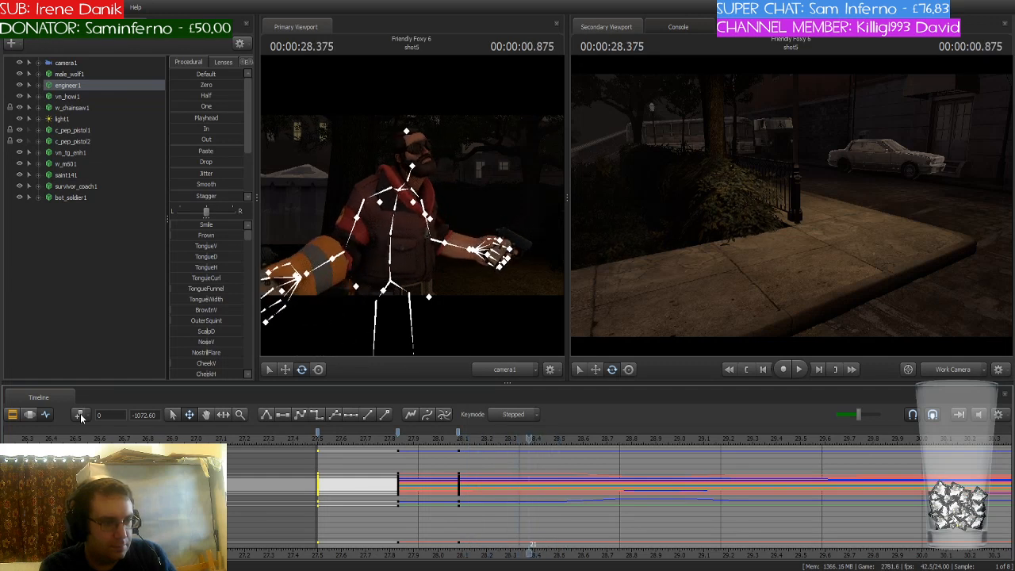
pyautogui.press('Right')
pyautogui.click(80, 413)
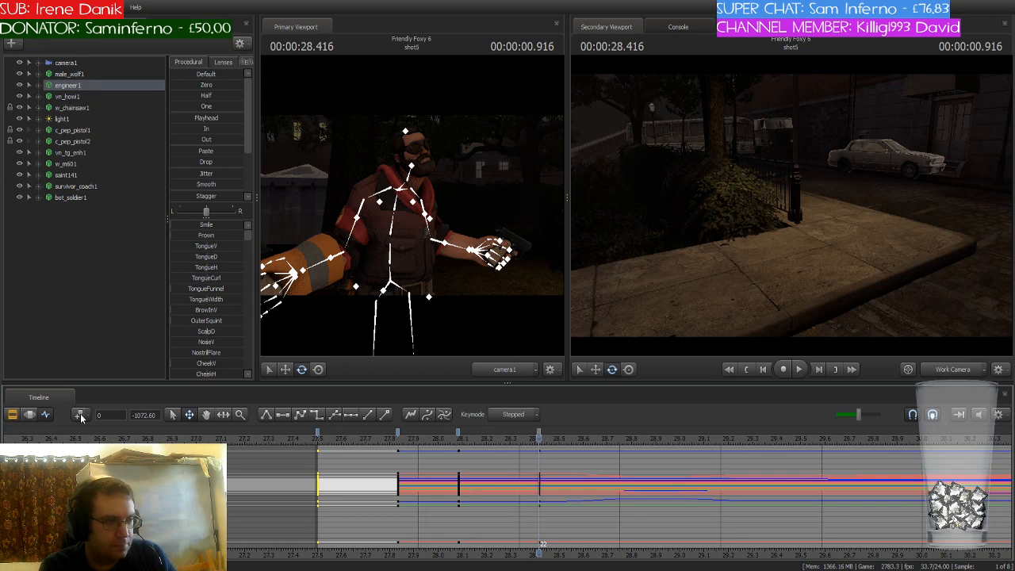
# Compare the poses around the end of the arm swing and set a keyframe on all of engineer1's controls at frame 24
pyautogui.press('Left')
pyautogui.press('Left')
pyautogui.press('Right')
pyautogui.press('Right')
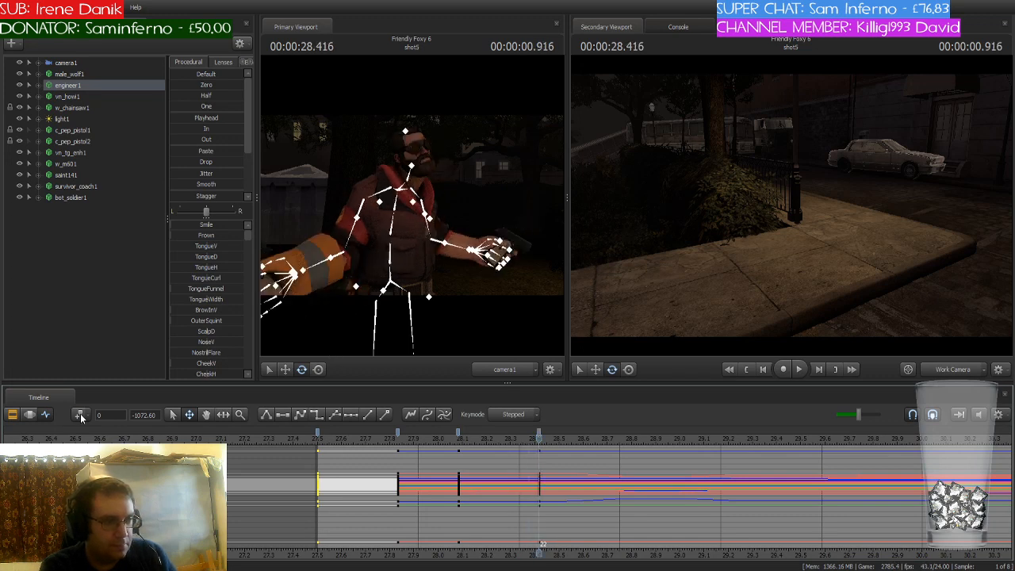
pyautogui.press('Right')
pyautogui.press('Right')
pyautogui.press('Right')
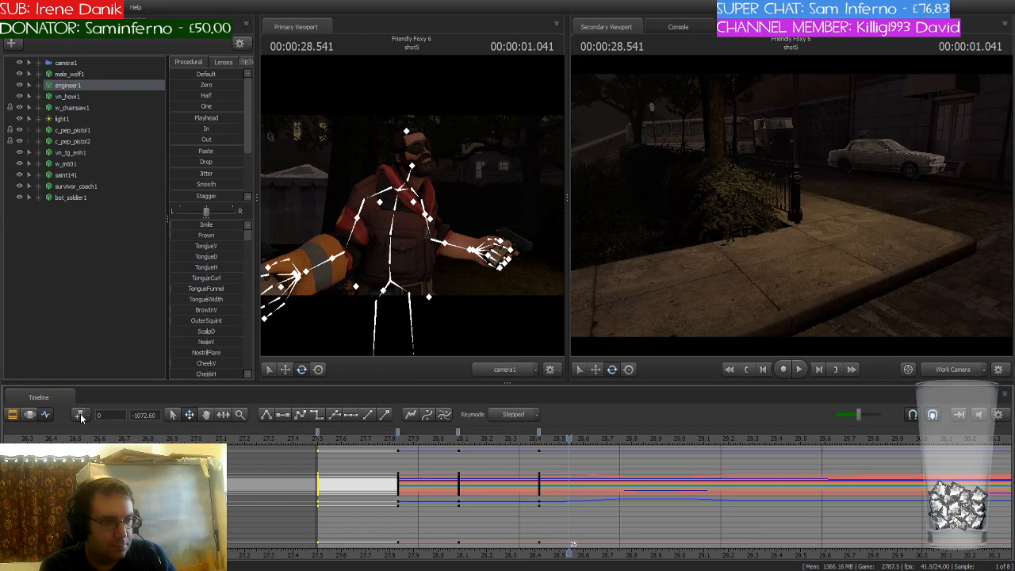
pyautogui.press('Left')
pyautogui.press('Left')
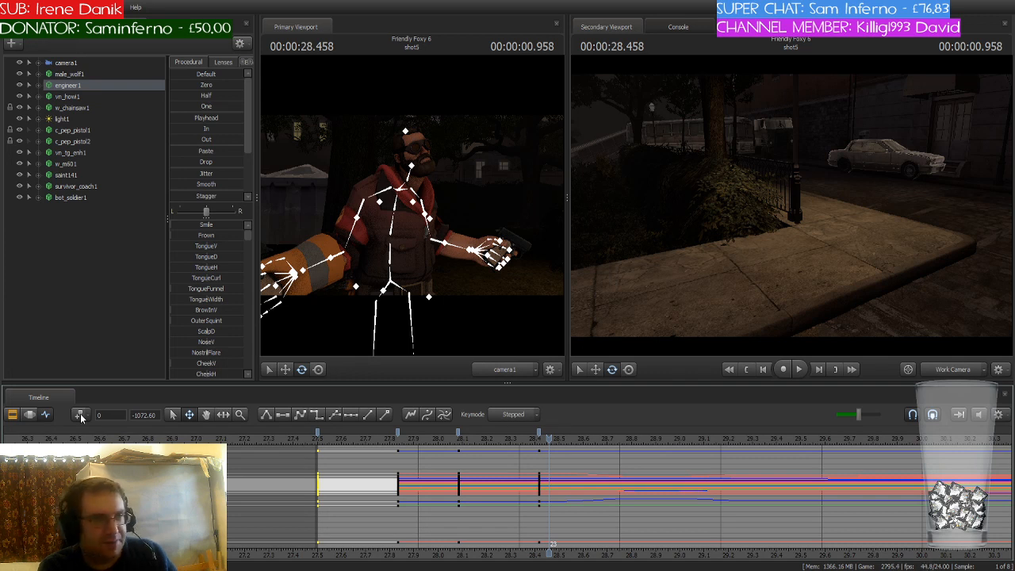
pyautogui.press('Left')
pyautogui.press('Right')
pyautogui.press('Right')
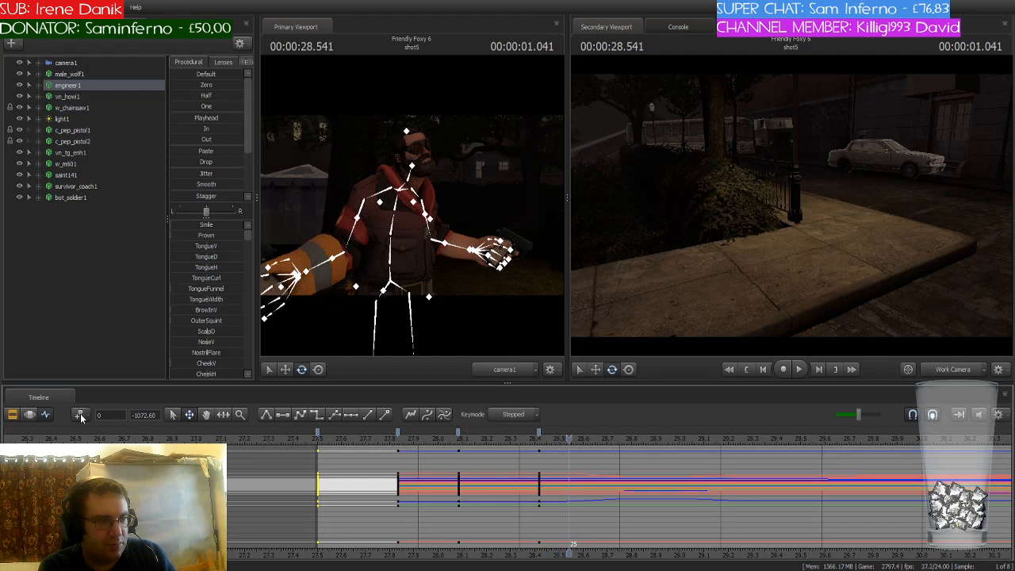
pyautogui.click(80, 414)
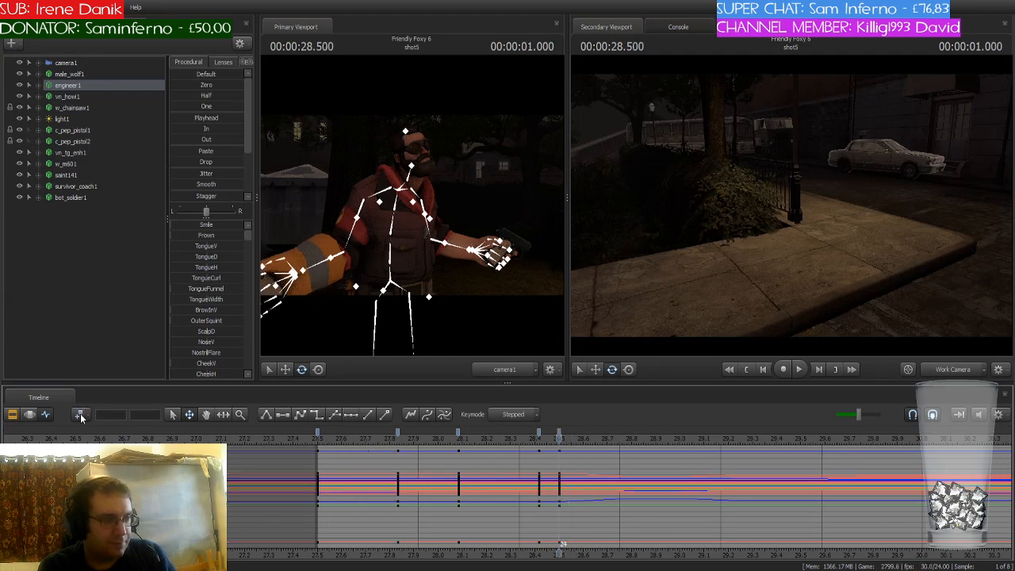
# Step through the arm crossing in front of the body and set a keyframe on all of engineer1's controls at frame 32
pyautogui.press('Right')
pyautogui.press('Right')
pyautogui.press('Right')
pyautogui.press('Right')
pyautogui.press('Right')
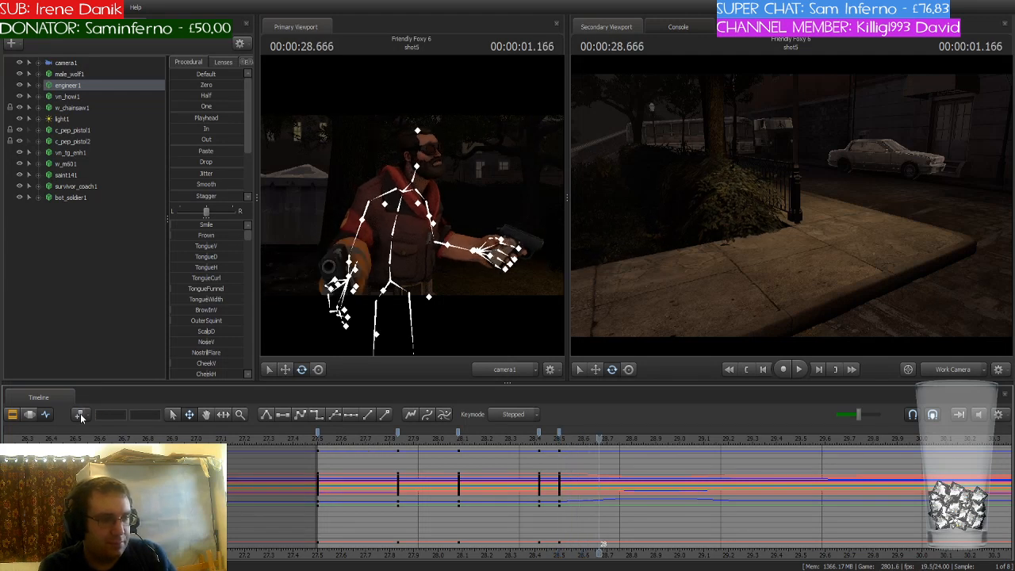
pyautogui.press('Right')
pyautogui.press('Right')
pyautogui.press('Right')
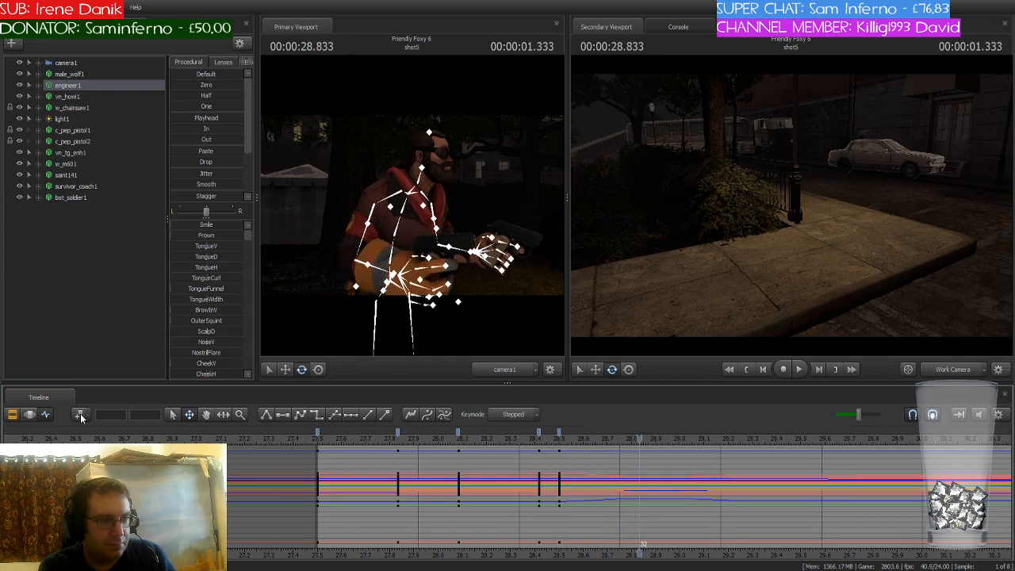
pyautogui.click(80, 414)
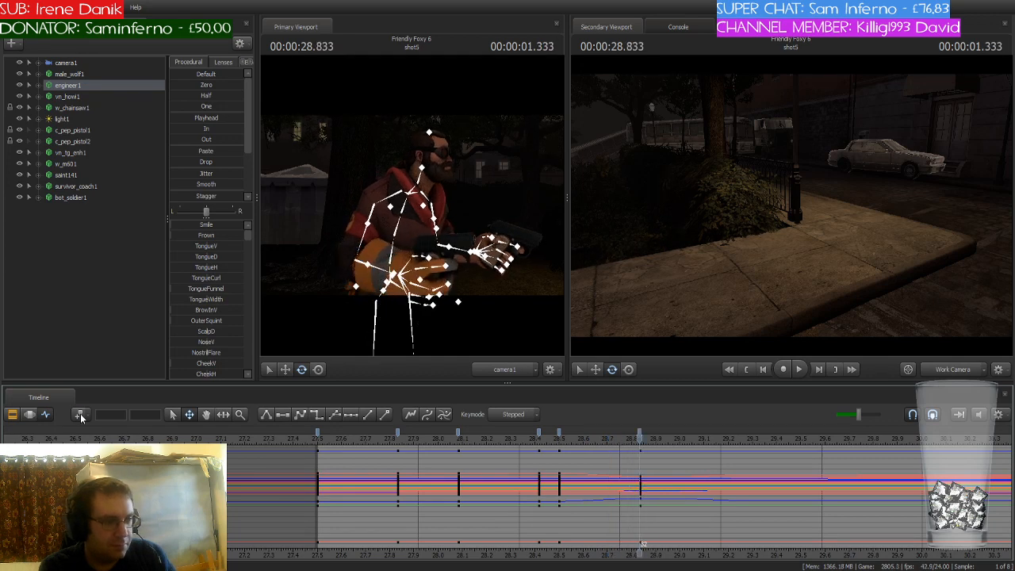
# Give engineer1's frame 24 keyframe stepped tangents and set a keyframe on all controls at frame 35
pyautogui.click(557, 432)
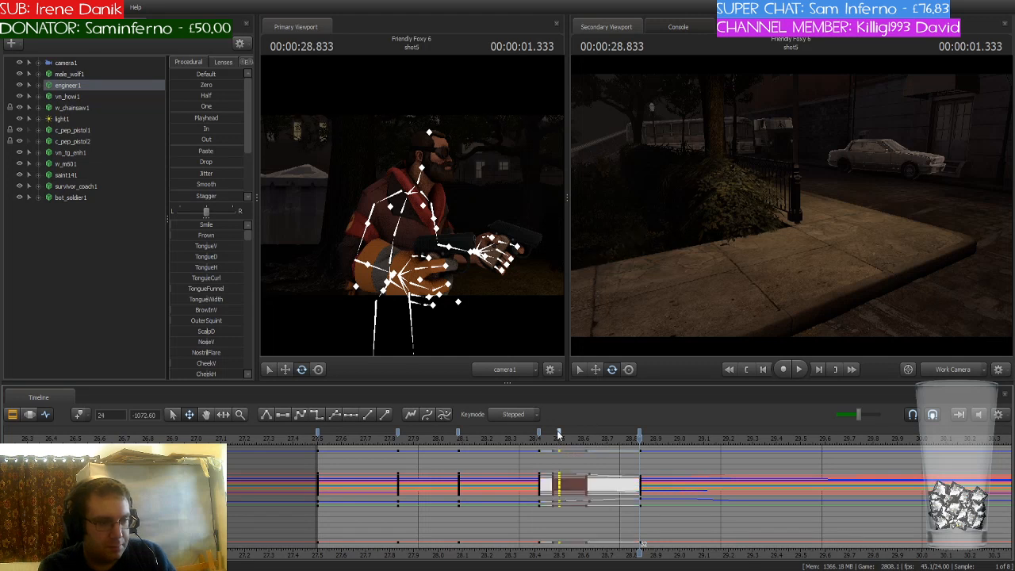
pyautogui.click(317, 415)
pyautogui.moveTo(637, 444); pyautogui.dragTo(671, 454)
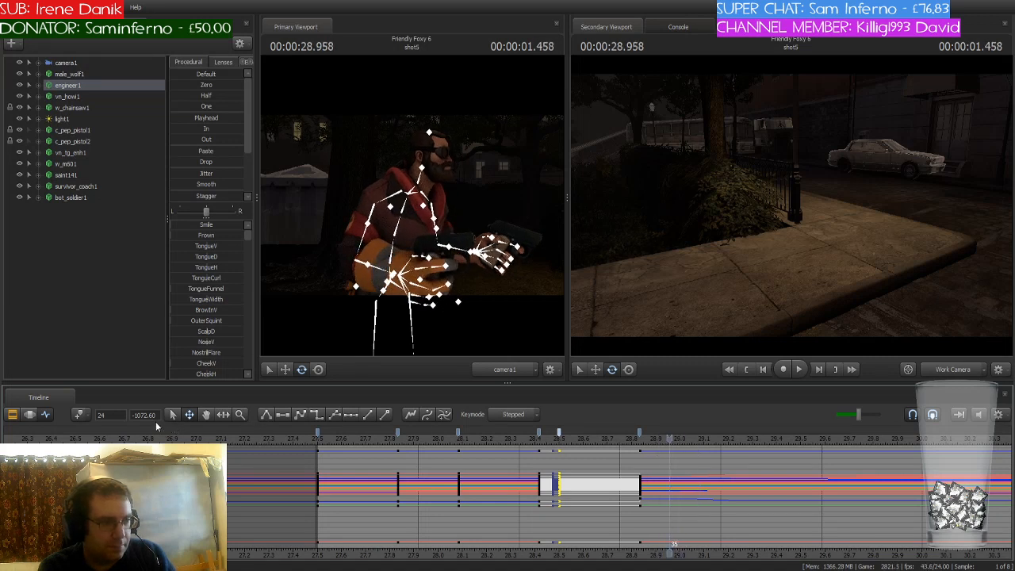
pyautogui.click(82, 417)
# Step through engineer1 raising the pistol and set a keyframe on all controls at frame 43
pyautogui.press('Right')
pyautogui.press('Right')
pyautogui.press('Right')
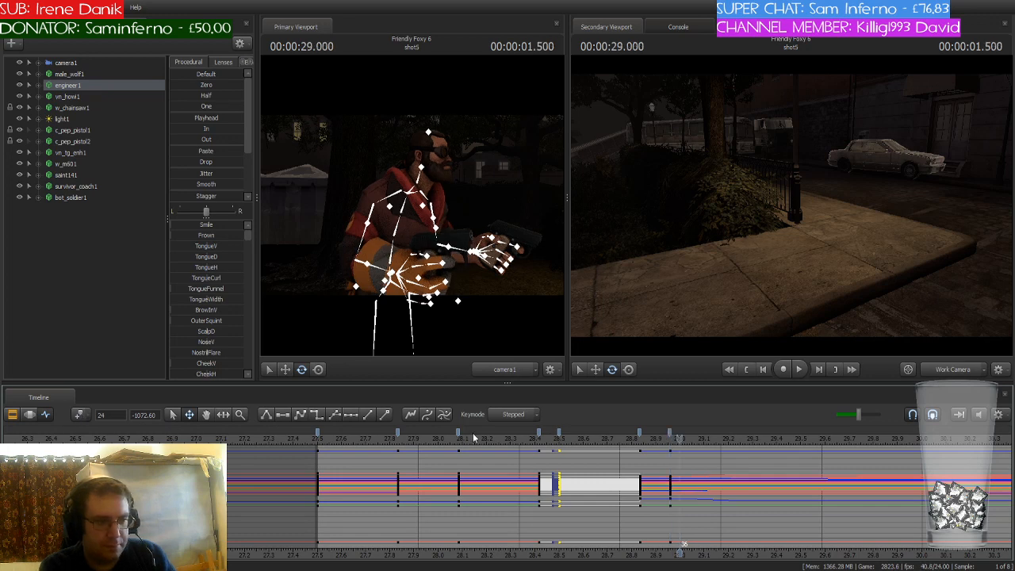
pyautogui.press('Right')
pyautogui.press('Right')
pyautogui.press('Right')
pyautogui.press('Right')
pyautogui.press('Right')
pyautogui.press('Right')
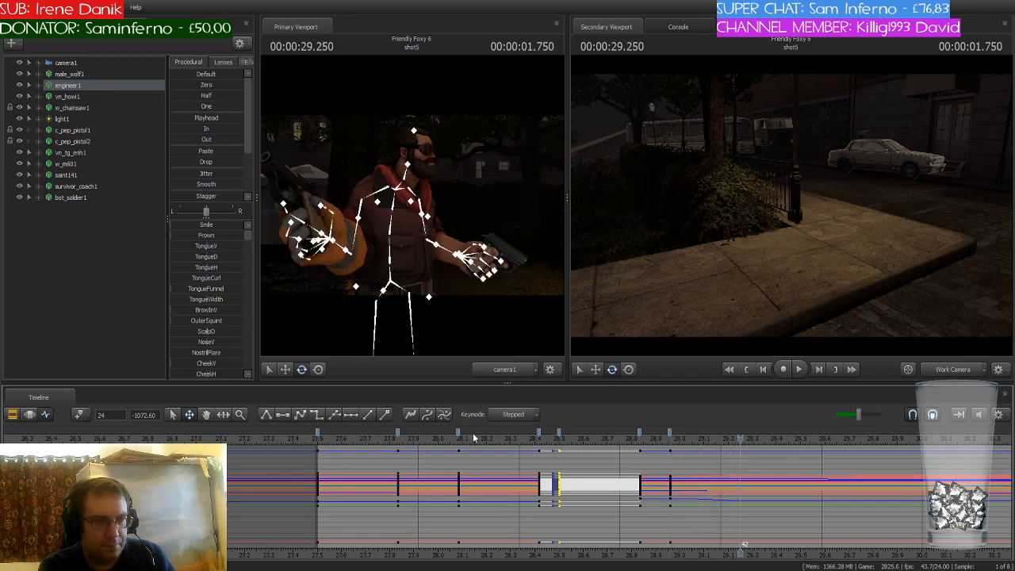
pyautogui.press('Left')
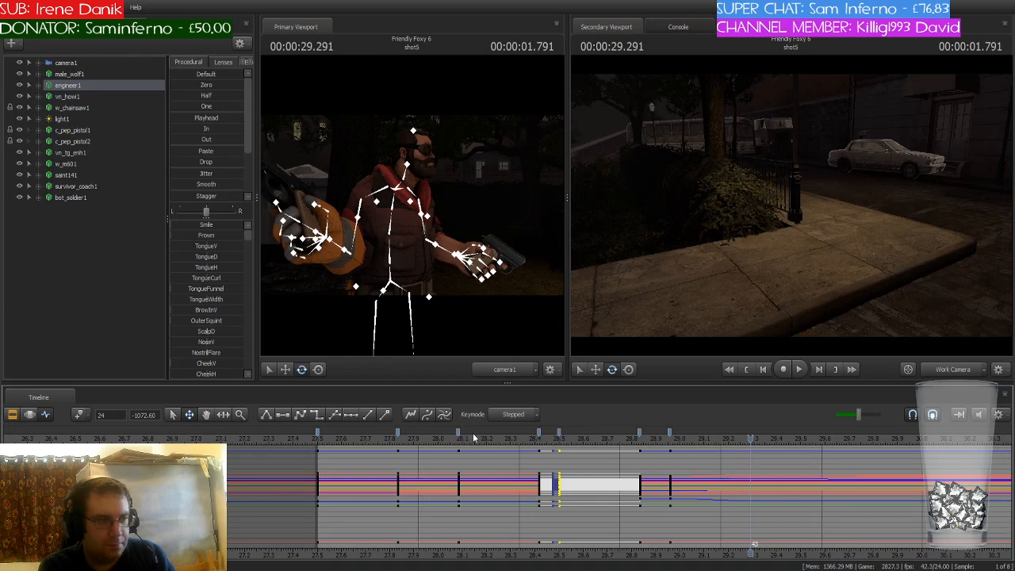
pyautogui.click(79, 417)
# Set keyframes on all of engineer1's controls at frame 48 and at frame 56
pyautogui.moveTo(750, 551); pyautogui.dragTo(481, 509, button='middle')
pyautogui.scroll(-2, 481, 508)
pyautogui.moveTo(485, 439); pyautogui.dragTo(522, 445)
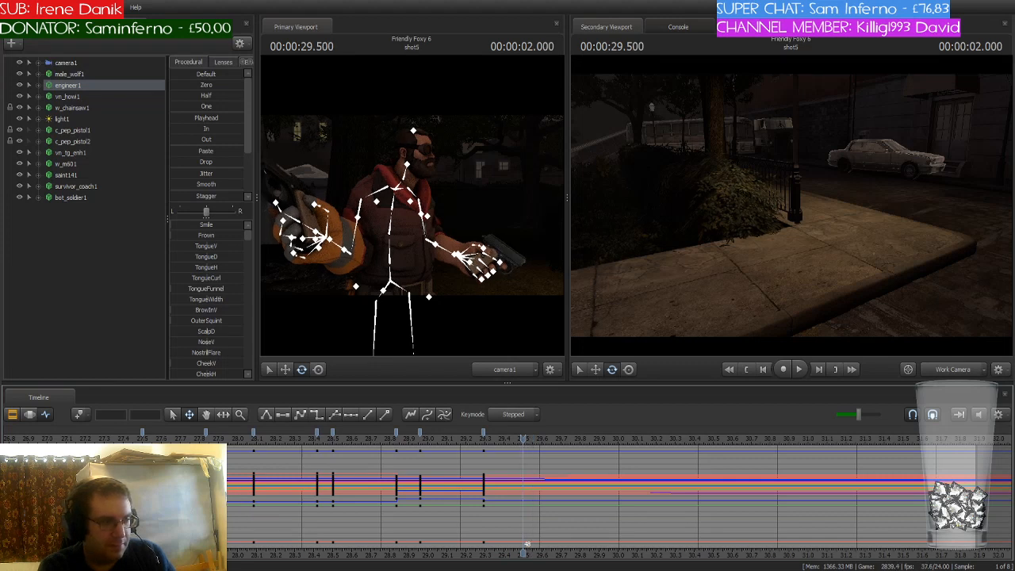
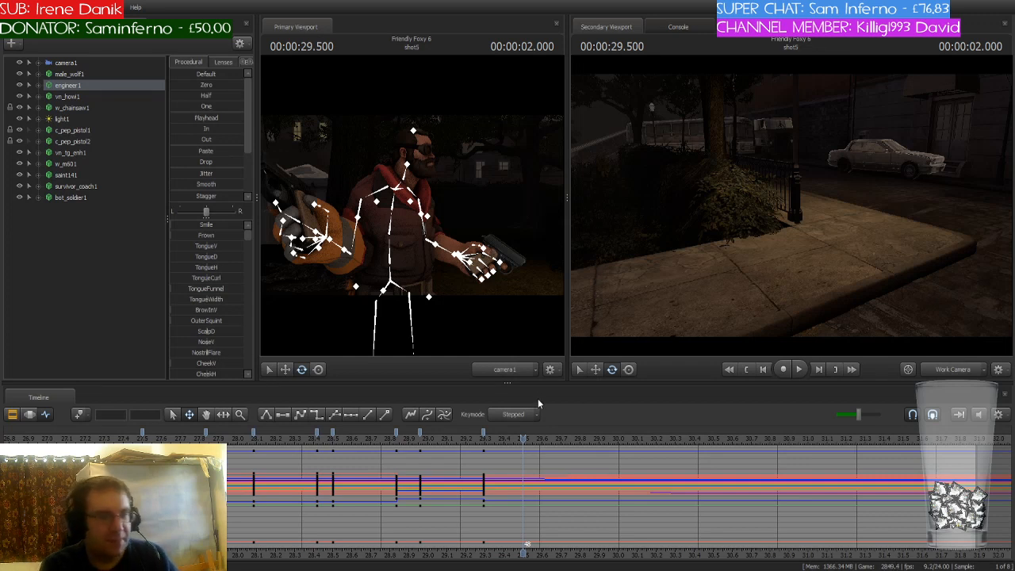
pyautogui.click(79, 415)
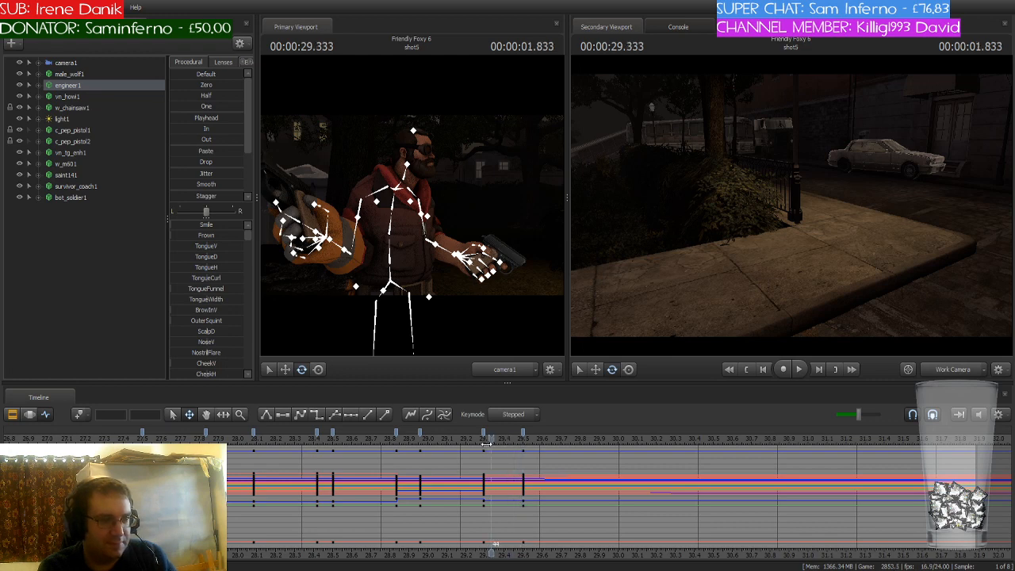
pyautogui.moveTo(528, 457); pyautogui.dragTo(587, 457)
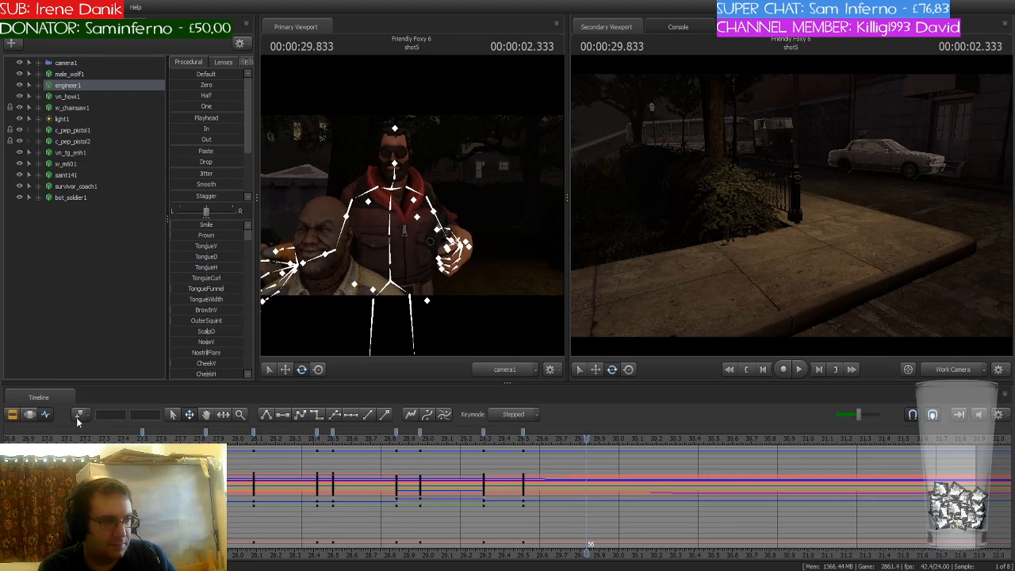
# Give engineer1's frame 48 keyframe stepped tangents and set a keyframe on all controls at frame 62
pyautogui.doubleClick(523, 432)
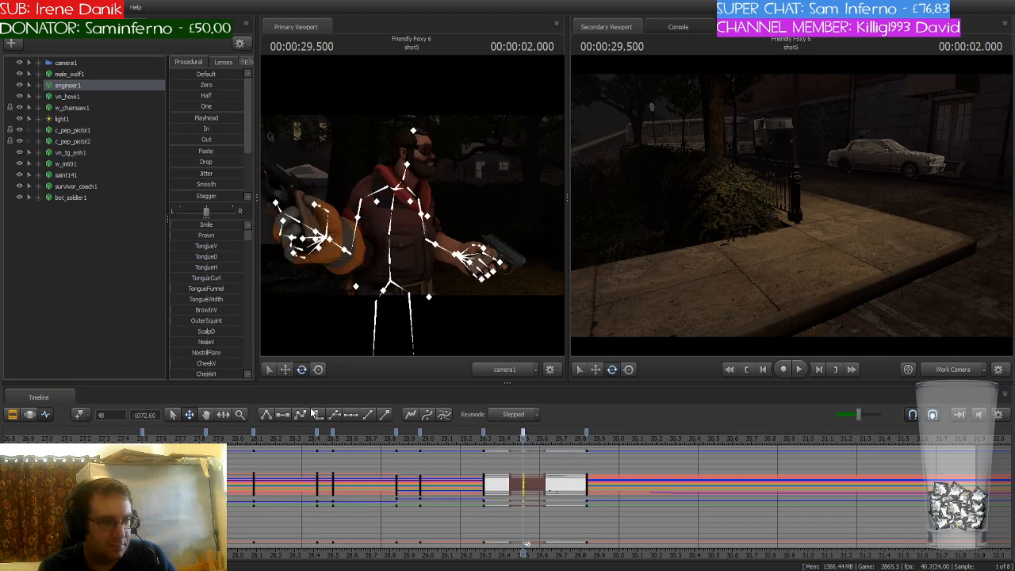
pyautogui.click(314, 415)
pyautogui.moveTo(528, 440); pyautogui.dragTo(635, 444)
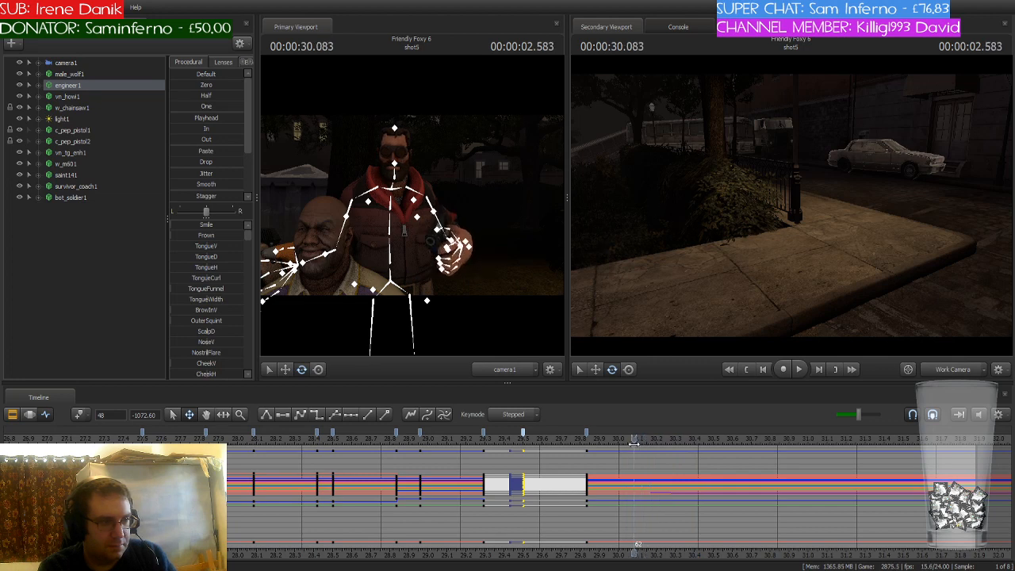
pyautogui.click(77, 417)
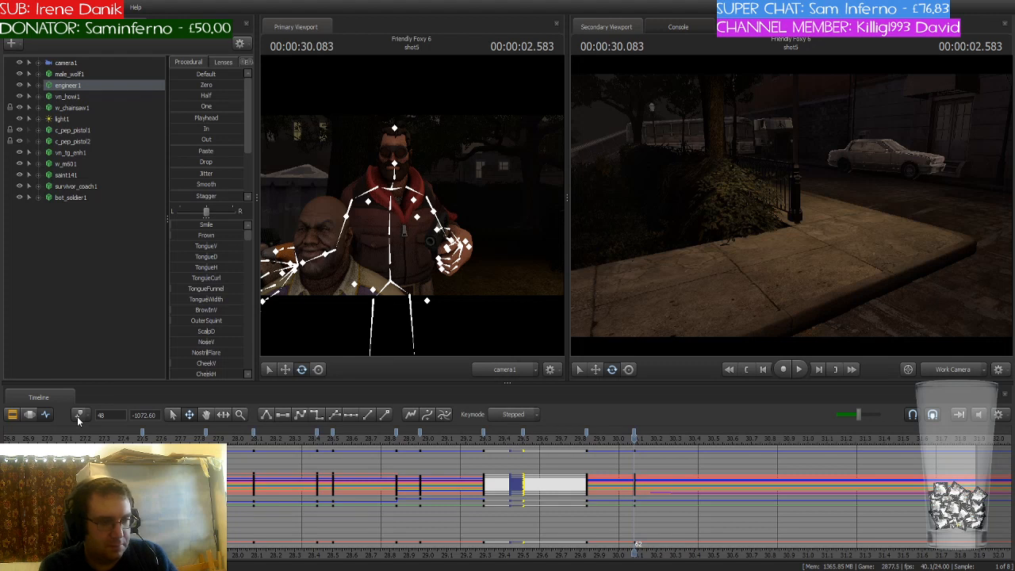
# Step through engineer1's other arm extending outward and set a keyframe on all controls at frame 70
pyautogui.press('Right')
pyautogui.press('Right')
pyautogui.press('Right')
pyautogui.press('Right')
pyautogui.press('Right')
pyautogui.press('Right')
pyautogui.press('Right')
pyautogui.press('Right')
pyautogui.press('Right')
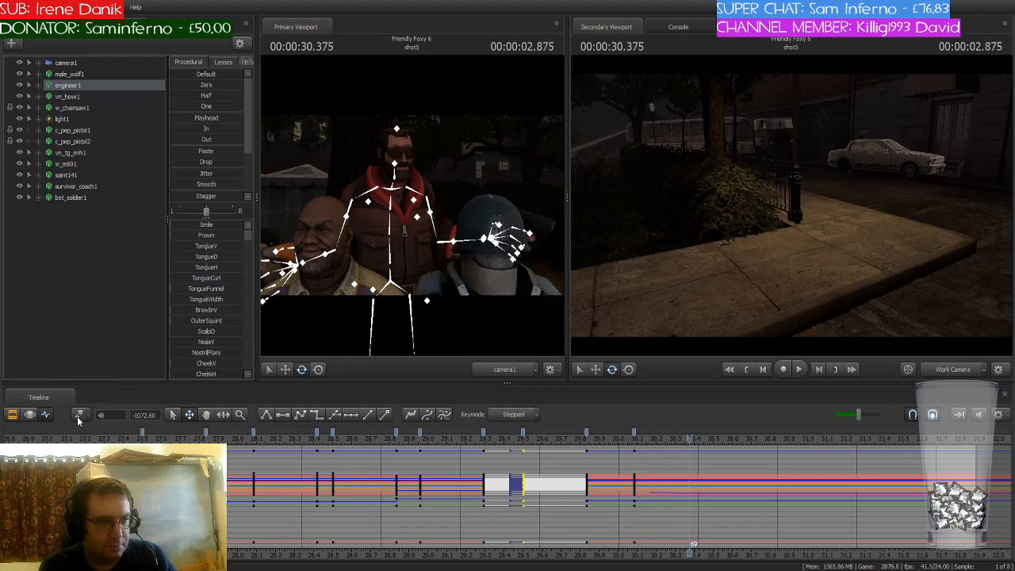
pyautogui.press('Left')
pyautogui.press('Left')
pyautogui.press('Right')
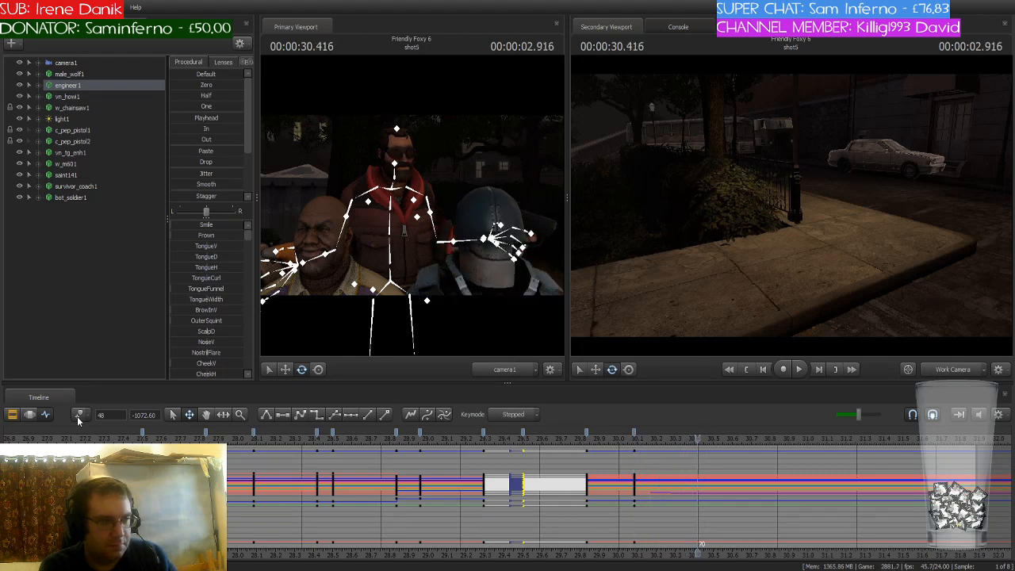
pyautogui.click(77, 419)
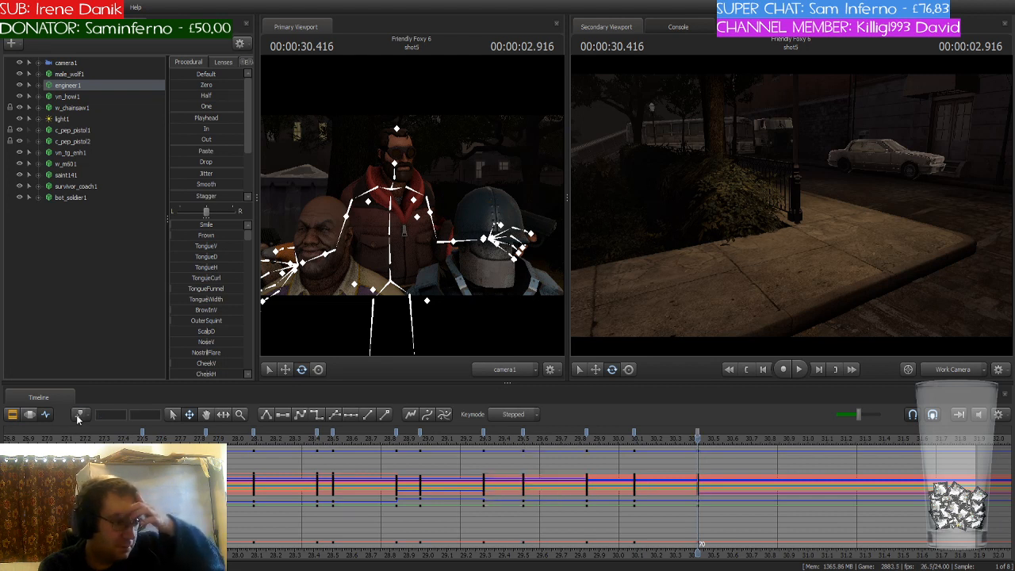
# Give engineer1's frame 62 keyframe stepped tangents and set a keyframe on all controls at frame 84
pyautogui.moveTo(699, 439); pyautogui.dragTo(636, 441)
pyautogui.click(635, 432)
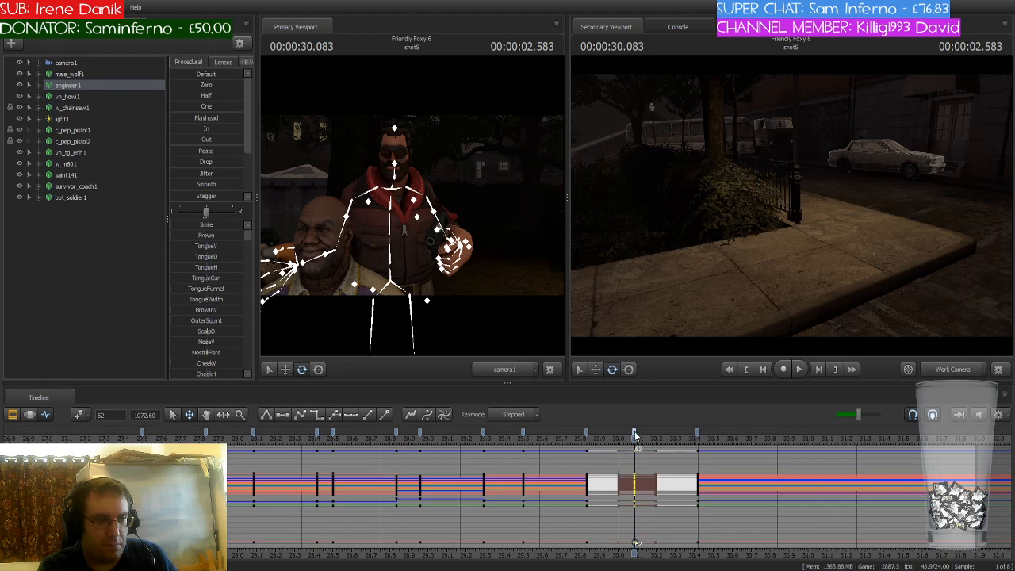
pyautogui.click(317, 415)
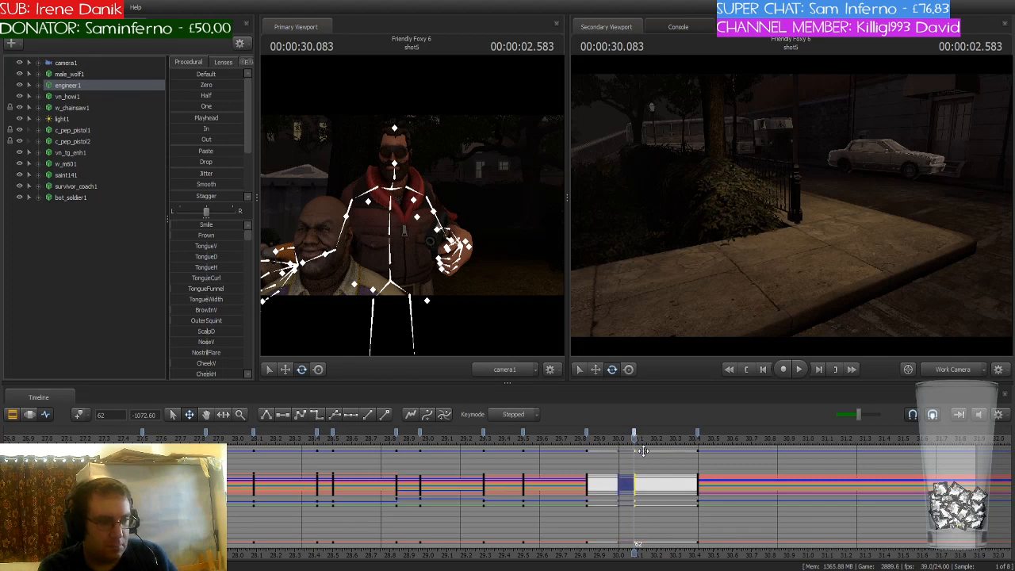
pyautogui.moveTo(635, 445); pyautogui.dragTo(809, 447)
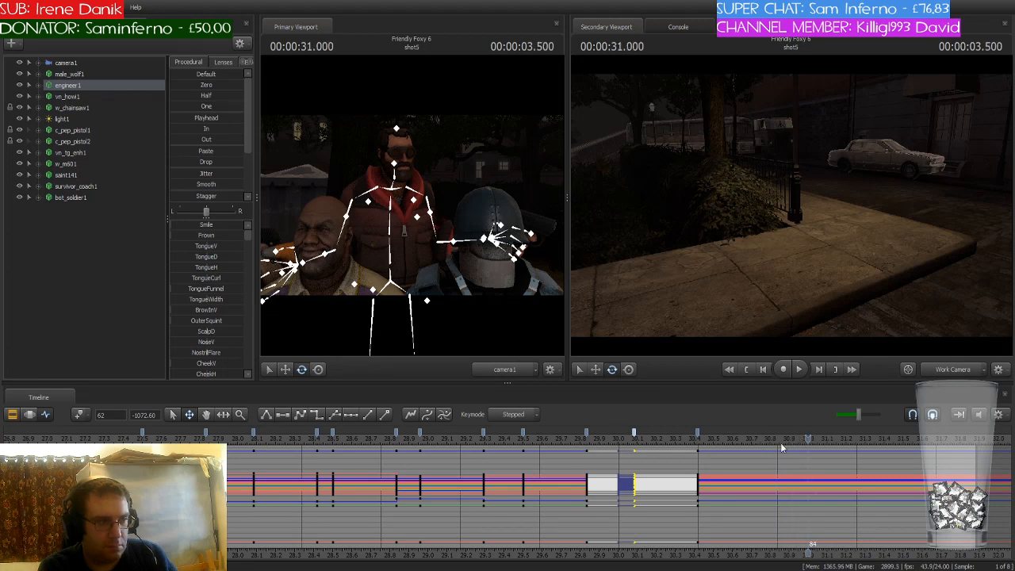
pyautogui.click(77, 415)
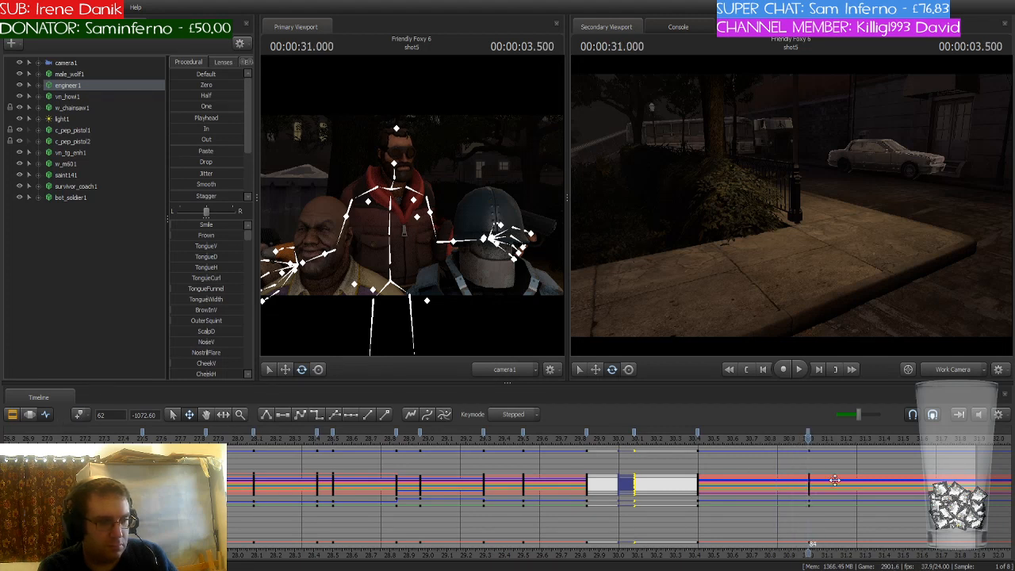
# Step through engineer1's head turn and set a keyframe on all controls at frame 92
pyautogui.press('Right')
pyautogui.press('Right')
pyautogui.press('Right')
pyautogui.press('Right')
pyautogui.press('Right')
pyautogui.press('Right')
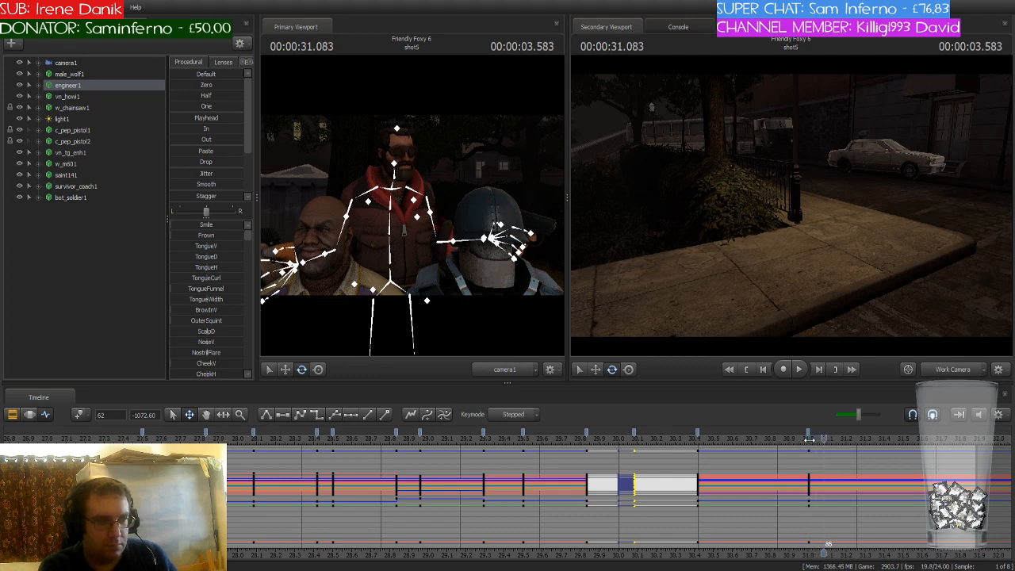
pyautogui.press('Right')
pyautogui.press('Right')
pyautogui.press('Right')
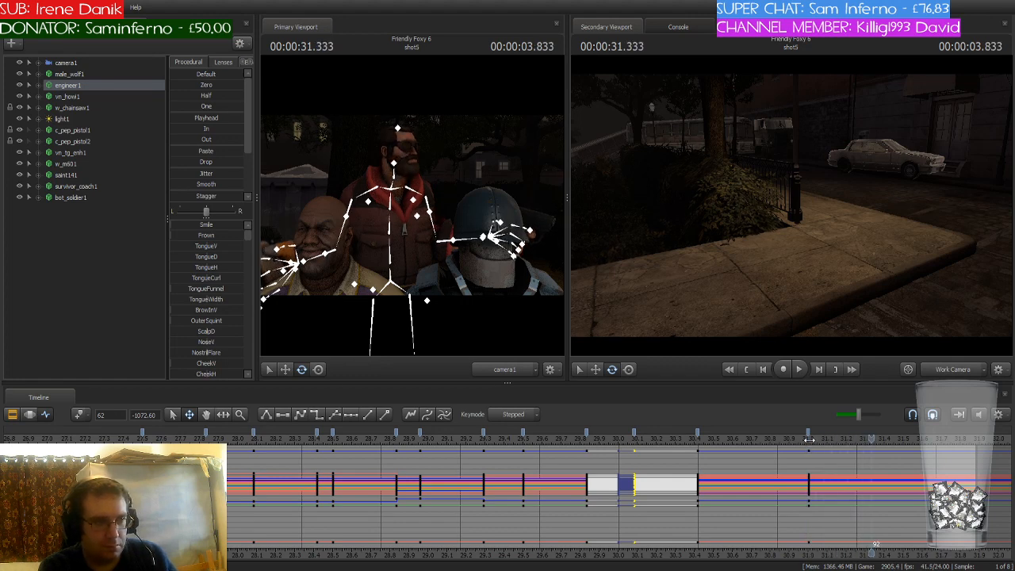
pyautogui.press('Left')
pyautogui.press('Left')
pyautogui.press('Right')
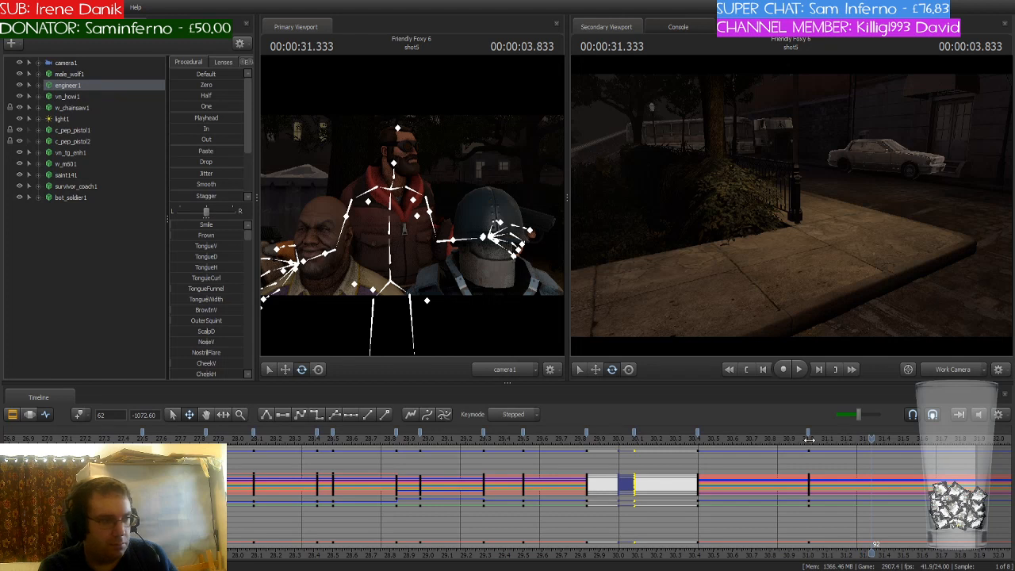
pyautogui.click(77, 415)
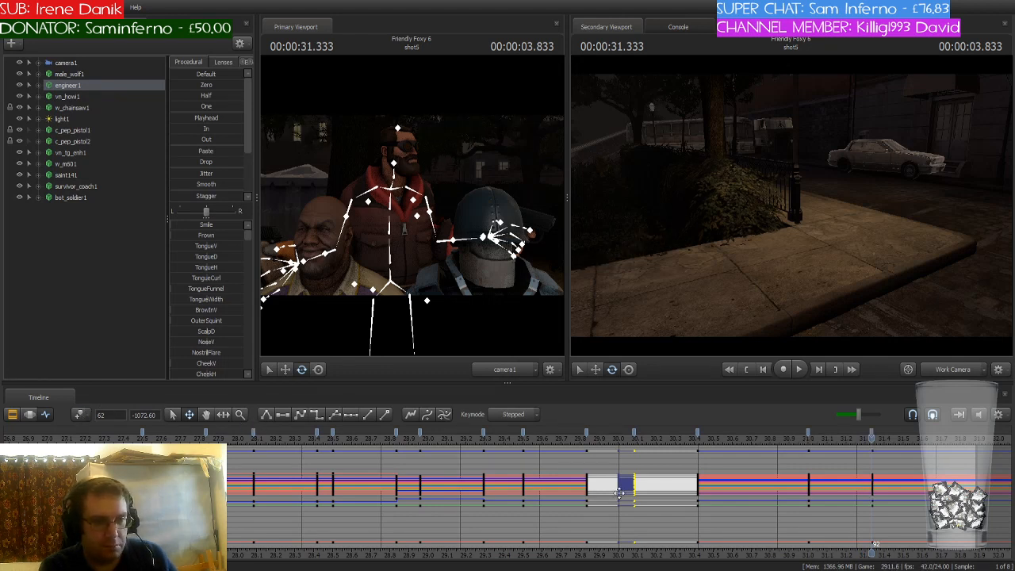
# Advance through the end of engineer1's motion and set a keyframe on all controls at frame 104
pyautogui.press('Right')
pyautogui.press('Right')
pyautogui.press('Right')
pyautogui.press('Right')
pyautogui.press('Right')
pyautogui.press('Right')
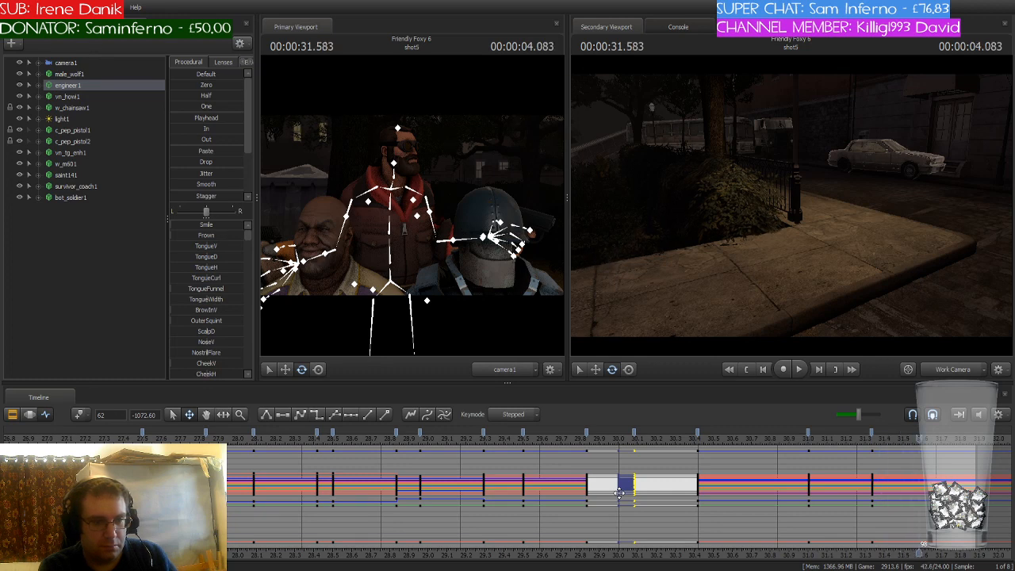
pyautogui.press('Right')
pyautogui.press('Right')
pyautogui.press('Right')
pyautogui.press('Right')
pyautogui.press('Right')
pyautogui.press('Right')
pyautogui.press('Right')
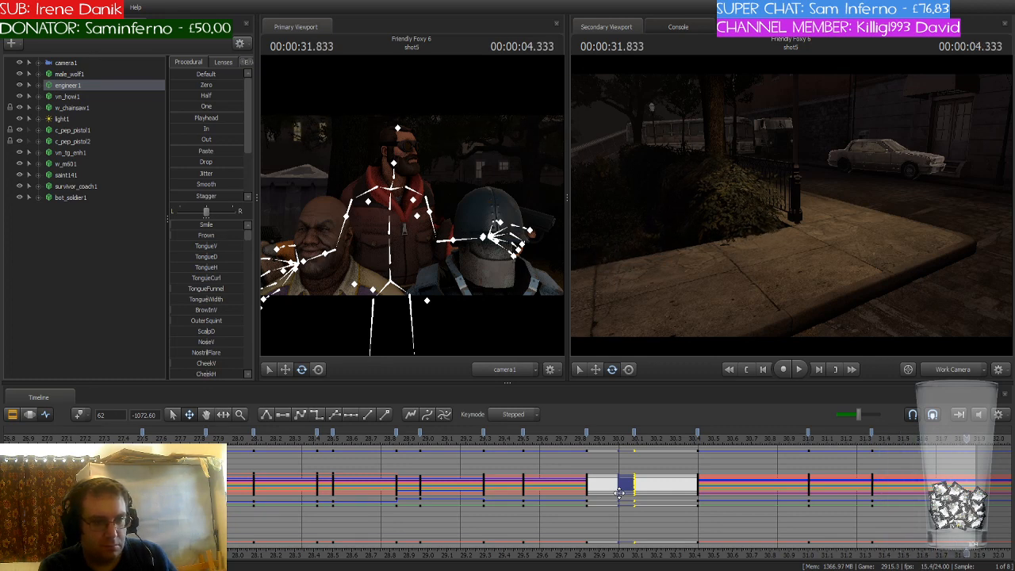
pyautogui.press('Left')
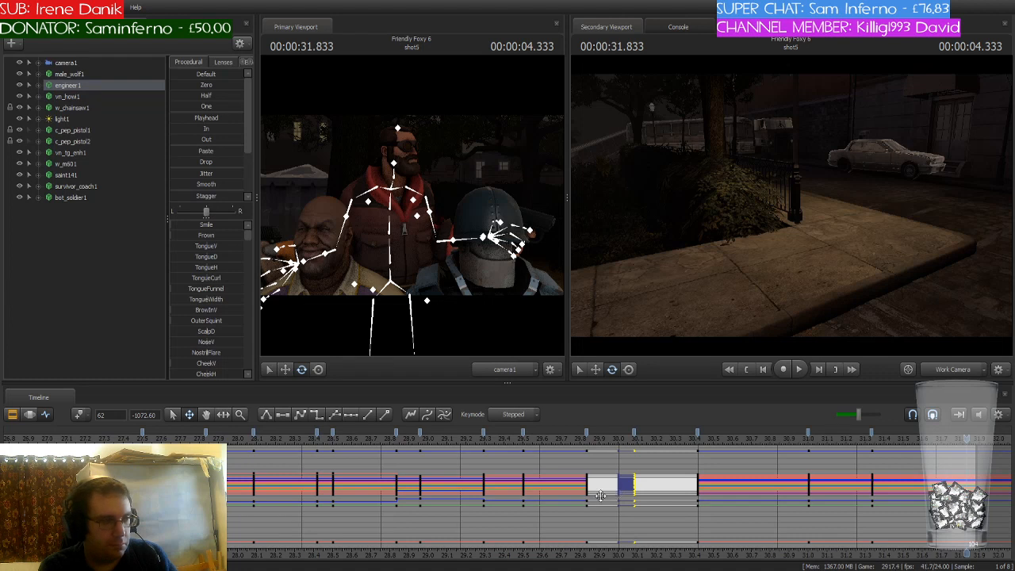
pyautogui.click(79, 419)
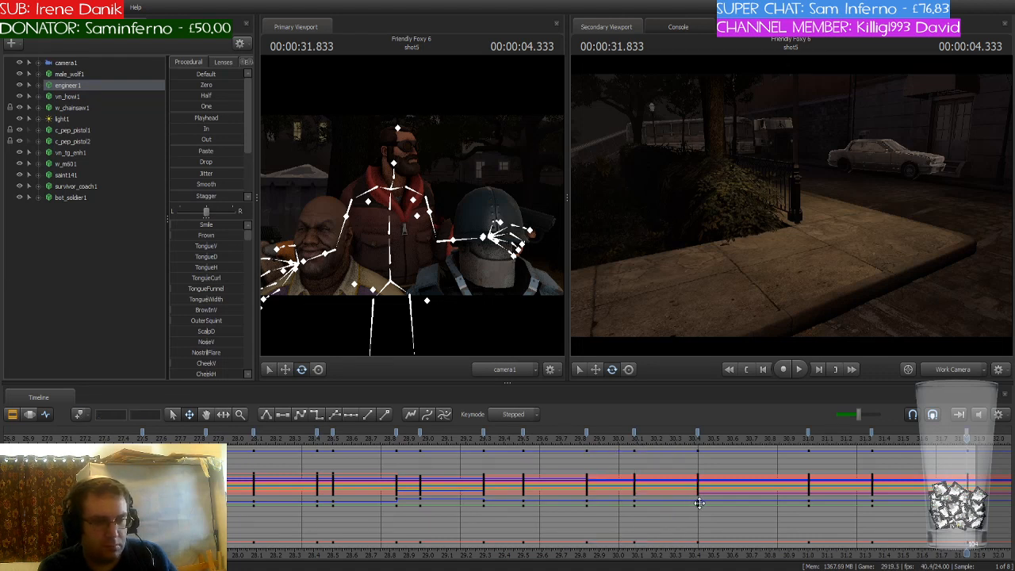
# Play back shot5 from its start to review engineer1's stepped key poses
pyautogui.scroll(-3, 700, 502)
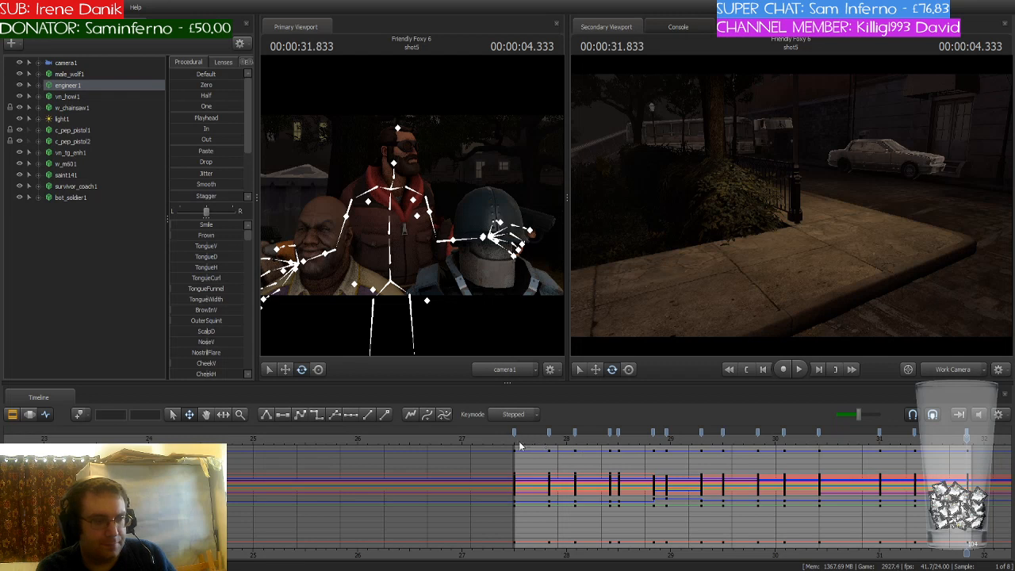
pyautogui.press('space')
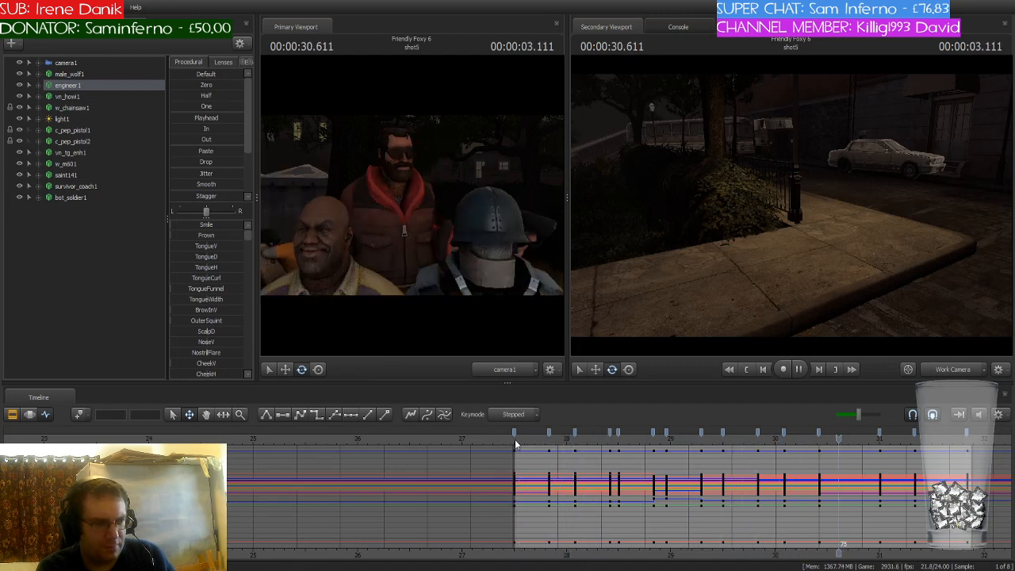
# Stop the playback of shot5 and return the playhead to the start of the shot at 27.5 s
pyautogui.press('space')
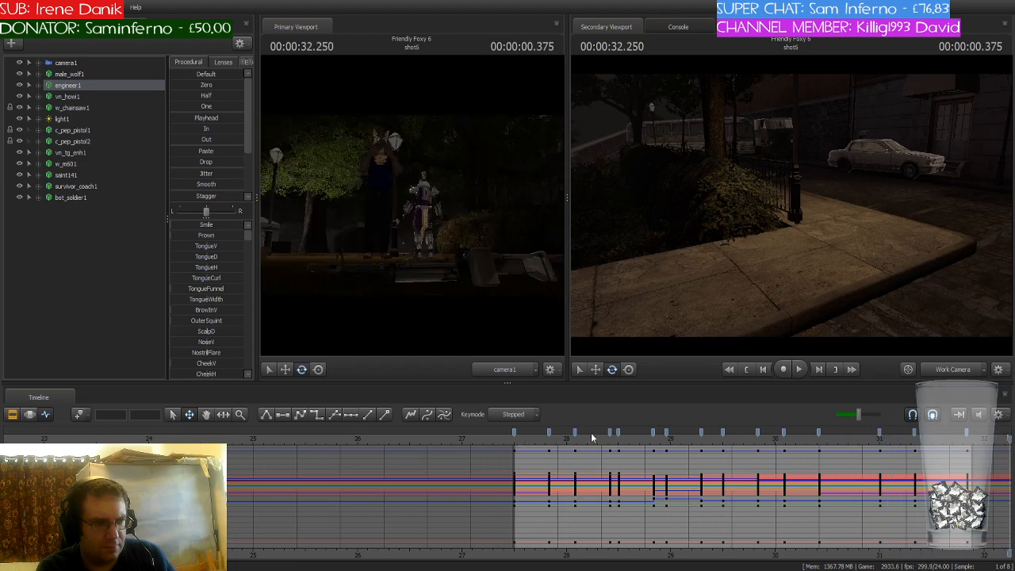
pyautogui.click(518, 439)
pyautogui.scroll(4, 518, 439)
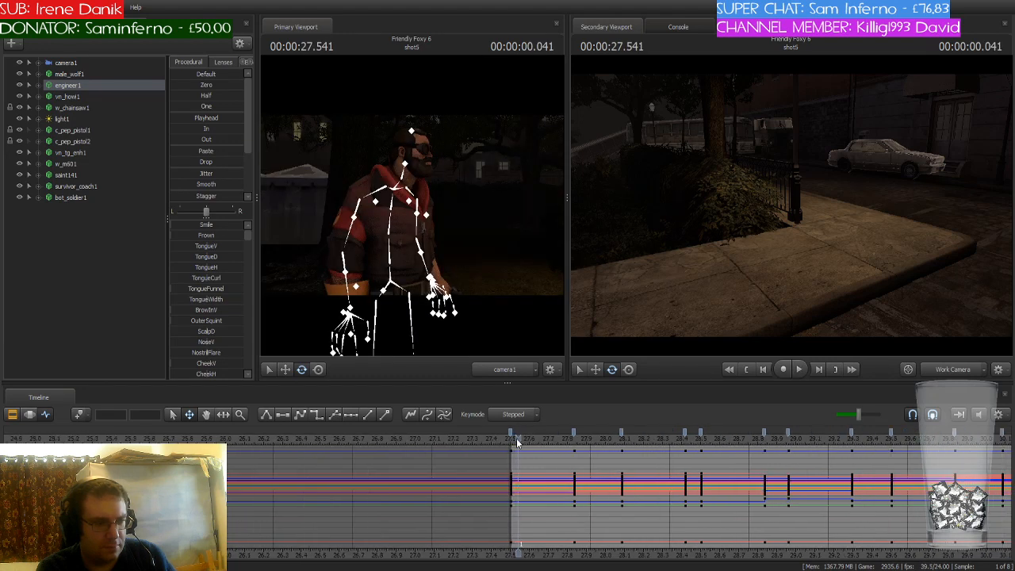
pyautogui.moveTo(518, 439); pyautogui.dragTo(508, 438)
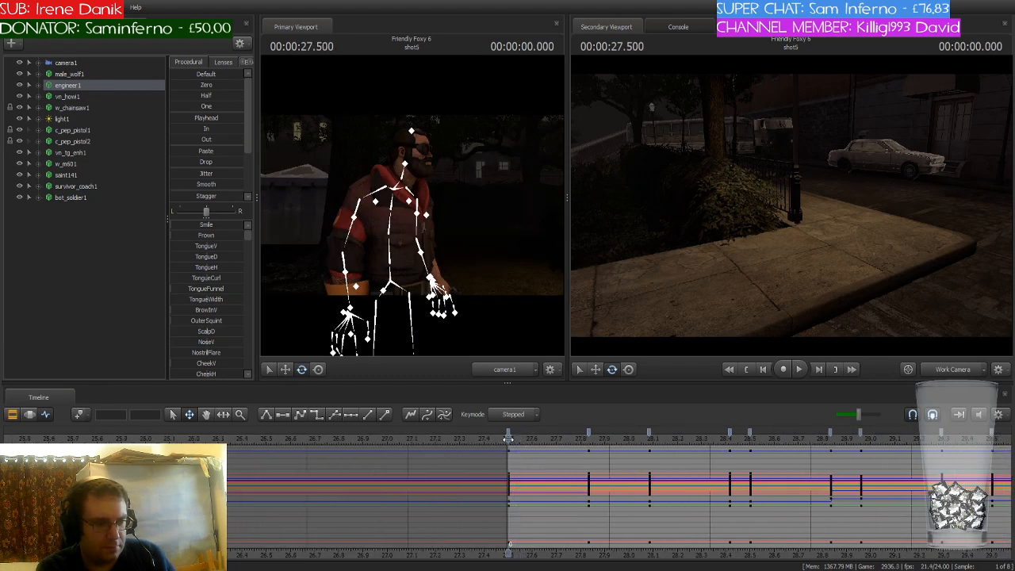
# Select engineer1's keyframes from 27.833 s through the shot's final keyframe and smooth the animation curves between them
pyautogui.click(591, 435)
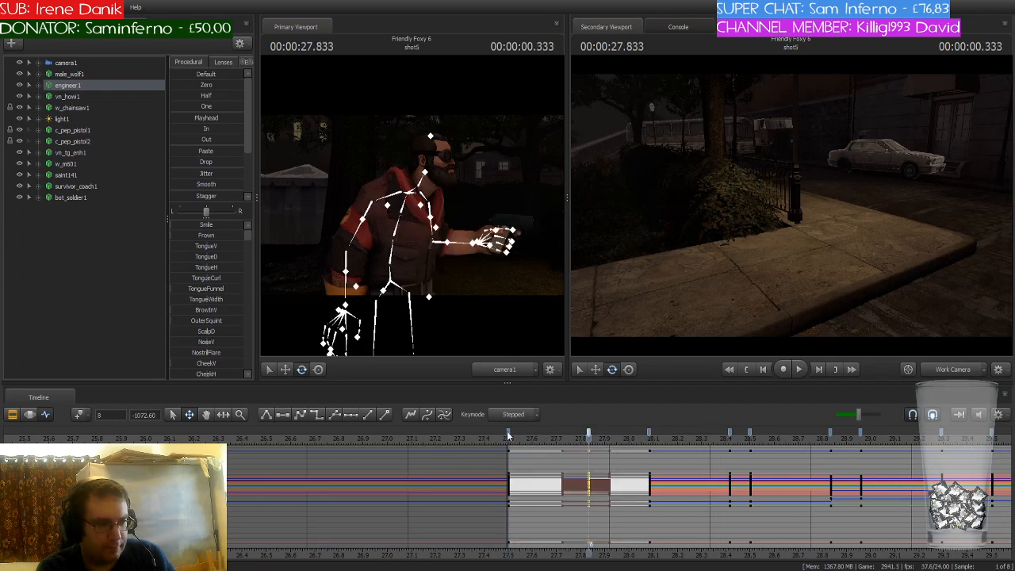
pyautogui.moveTo(507, 430); pyautogui.dragTo(482, 431)
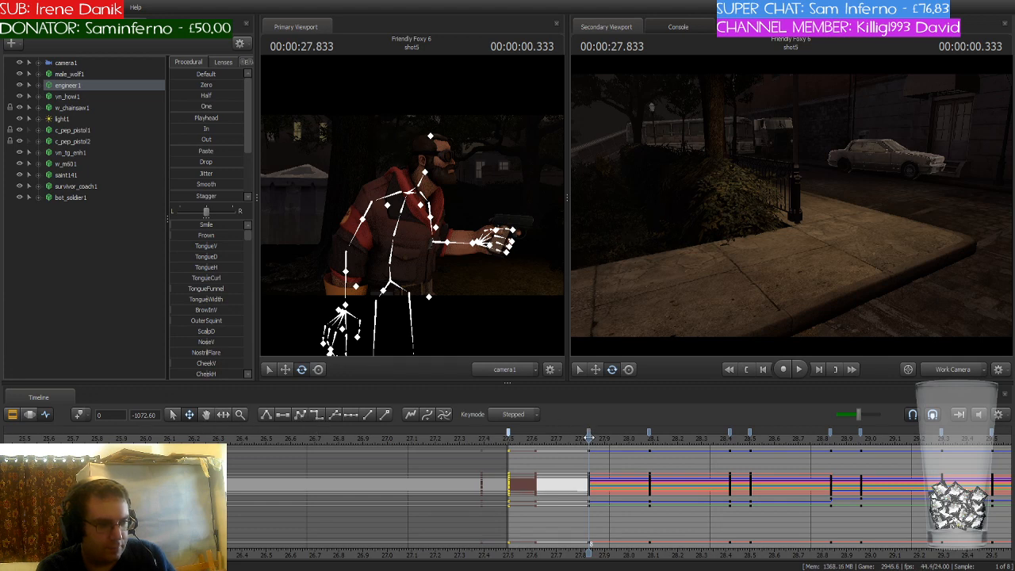
pyautogui.moveTo(591, 433)
pyautogui.mouseDown()
pyautogui.moveTo(541, 438)
pyautogui.moveTo(585, 445)
pyautogui.mouseUp()
pyautogui.click(589, 433)
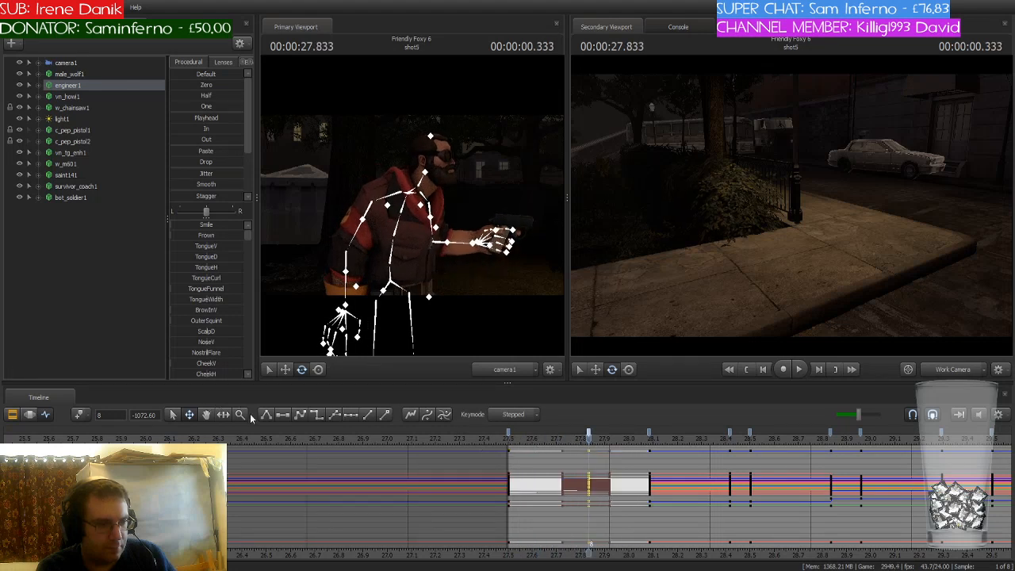
pyautogui.moveTo(587, 442); pyautogui.dragTo(649, 447)
pyautogui.scroll(-5, 648, 433)
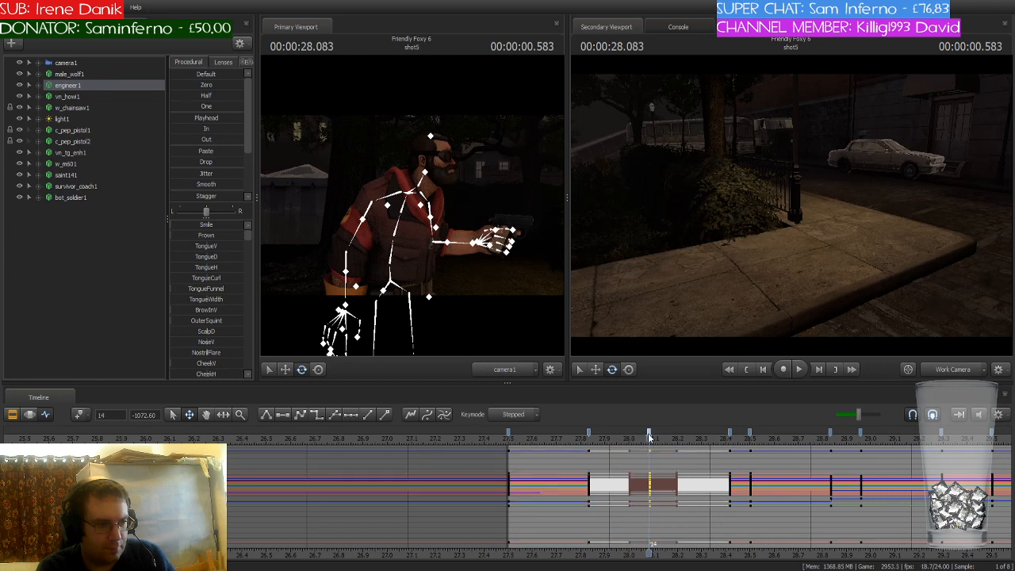
pyautogui.scroll(-2, 649, 436)
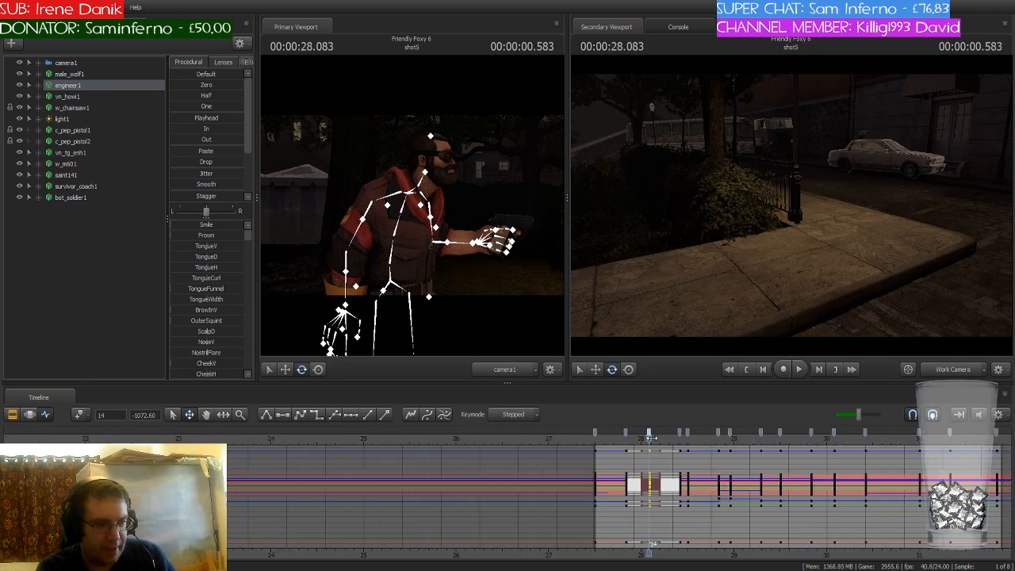
pyautogui.click(957, 434)
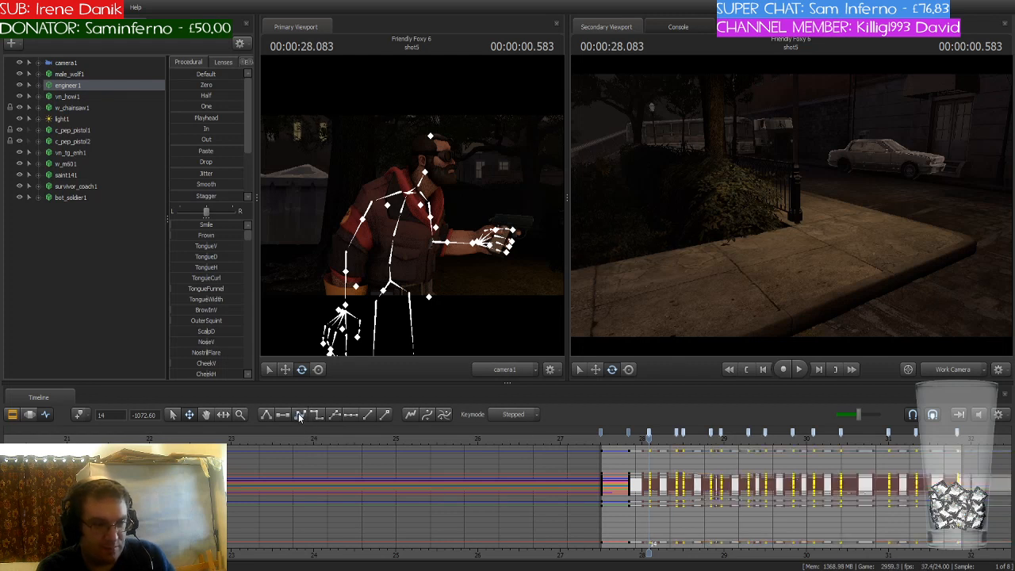
# Deselect engineer1 and play shot5 back from its start to review the smoothed motion
pyautogui.press('space')
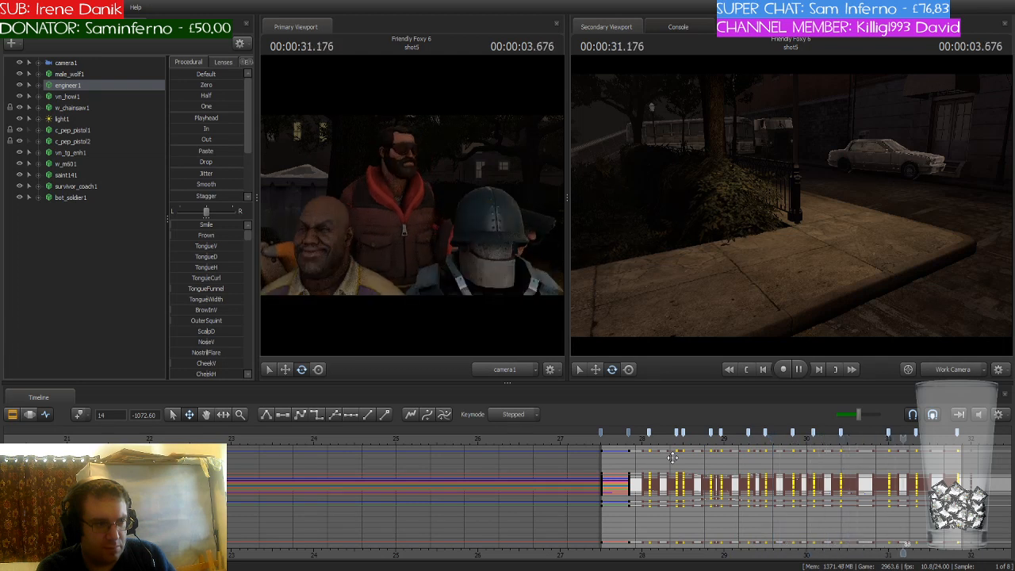
pyautogui.click(84, 312)
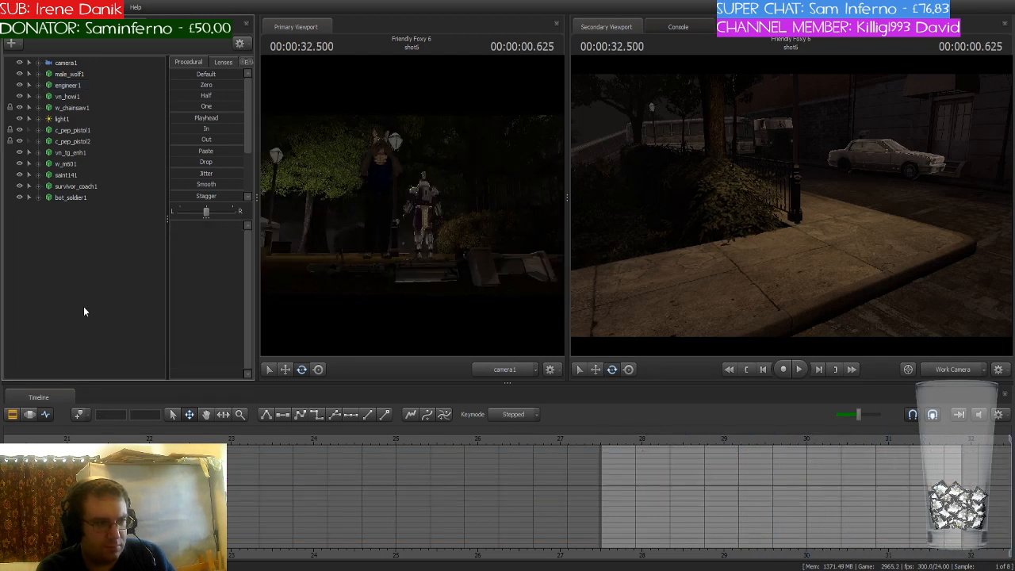
pyautogui.click(603, 441)
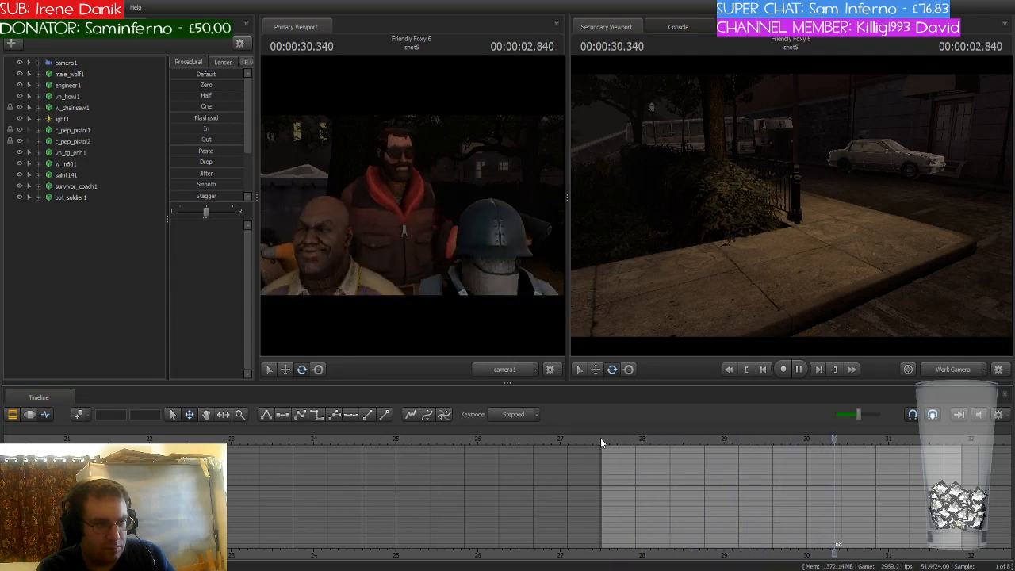
pyautogui.press('space')
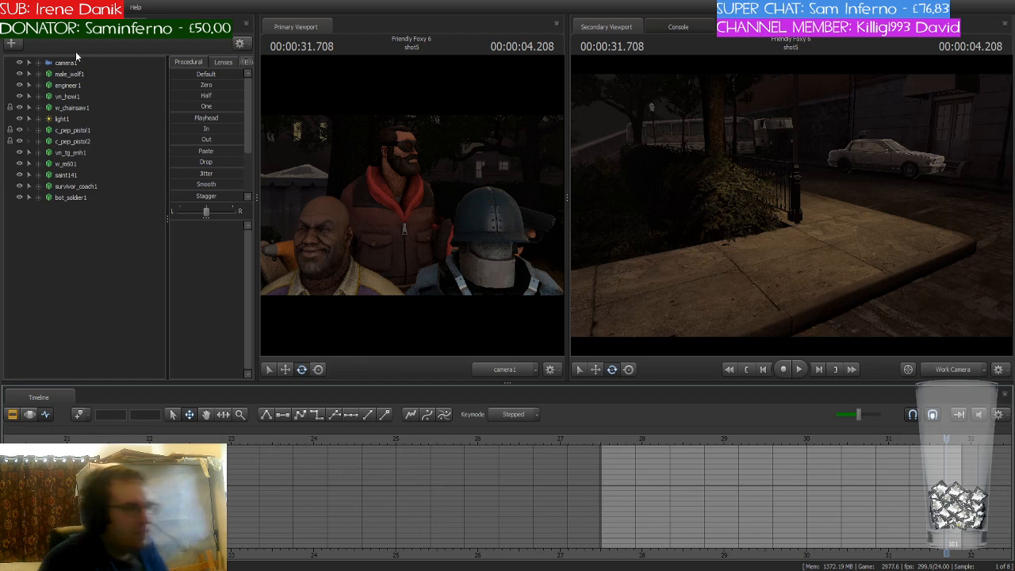
# Select engineer1 and replay the middle and closing parts of the shot to check his movement
pyautogui.click(83, 84)
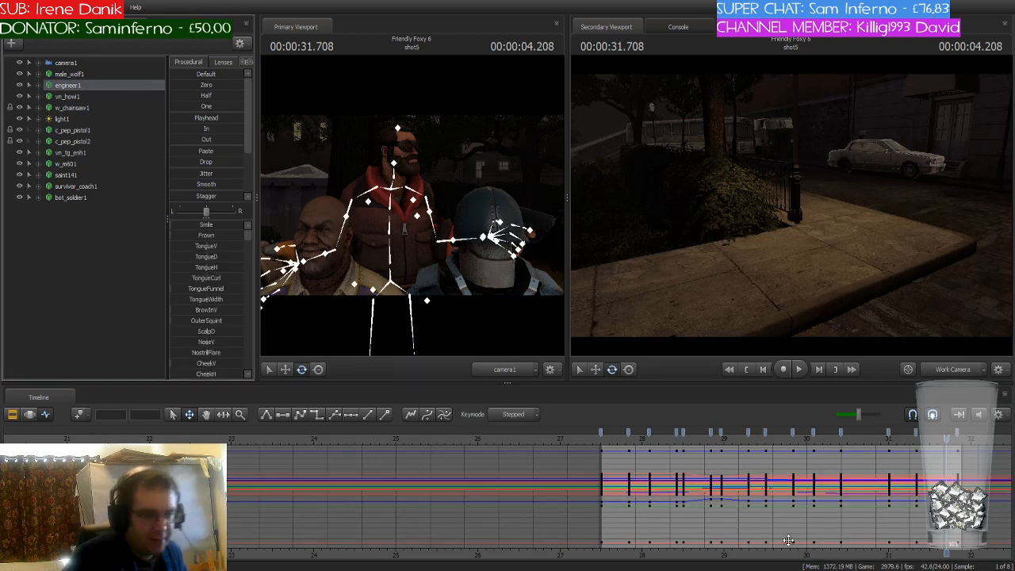
pyautogui.scroll(2, 800, 536)
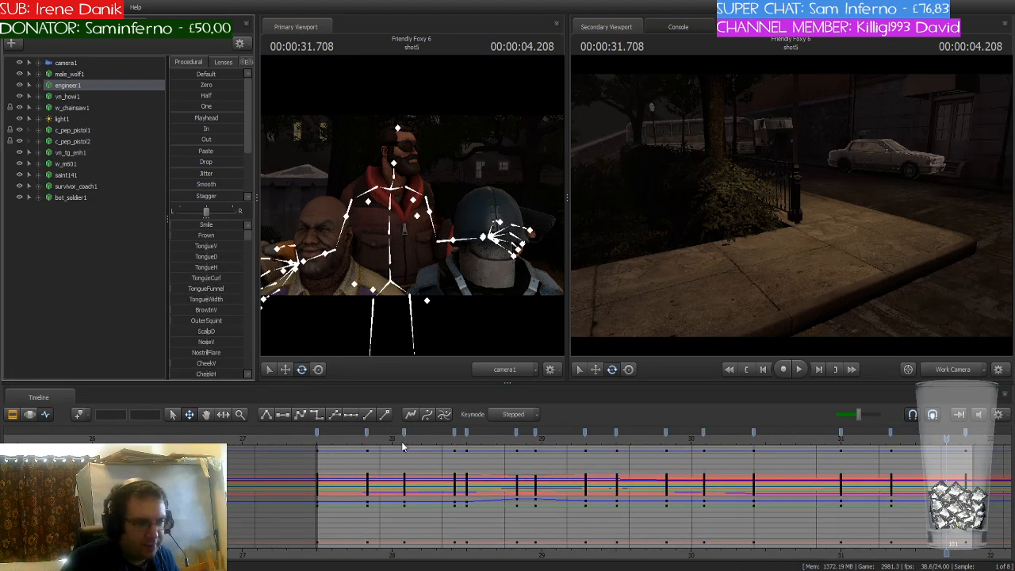
pyautogui.moveTo(376, 439); pyautogui.dragTo(472, 450)
pyautogui.press('space')
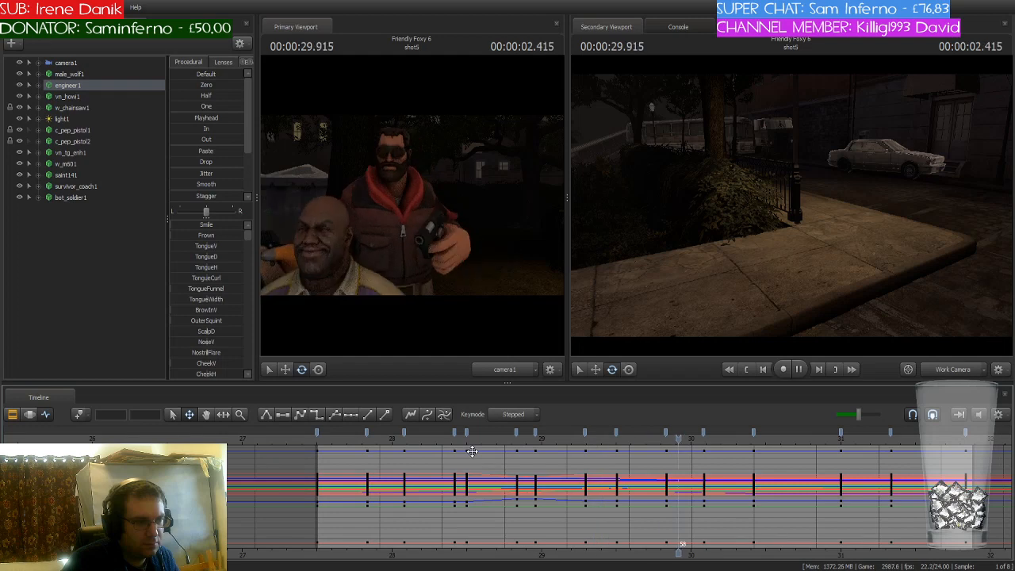
pyautogui.press('space')
pyautogui.moveTo(803, 441); pyautogui.dragTo(616, 451)
pyautogui.press('space')
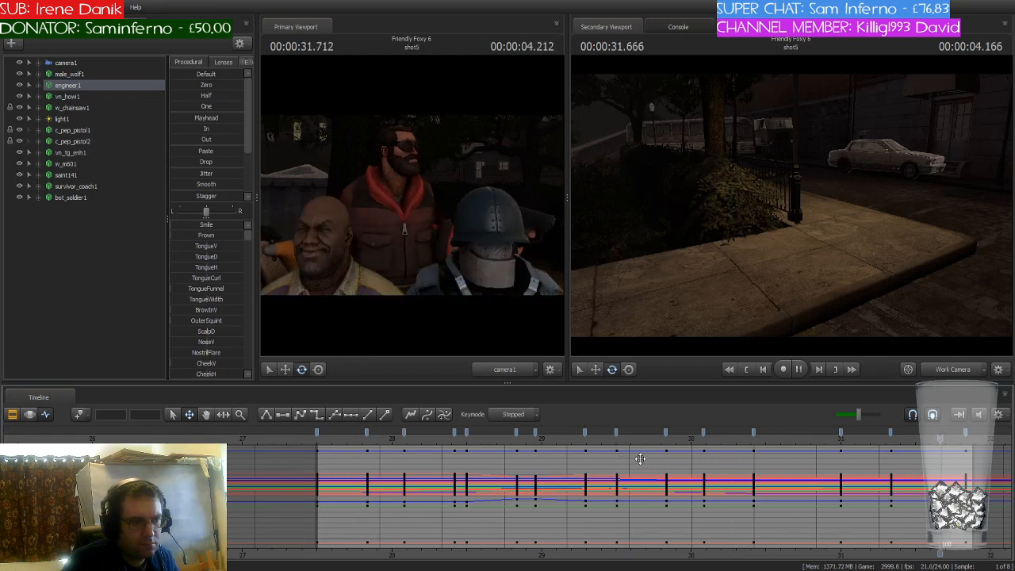
# Replay the shot from its start and scrub back to about 28.083 s to examine engineer1's early poses
pyautogui.press('space')
pyautogui.click(317, 438)
pyautogui.press('space')
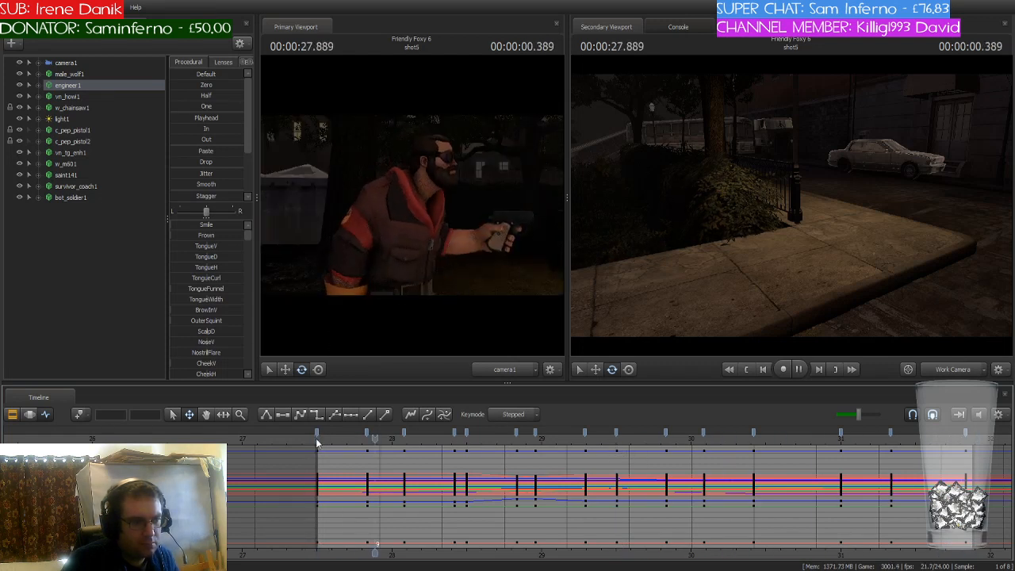
pyautogui.press('space')
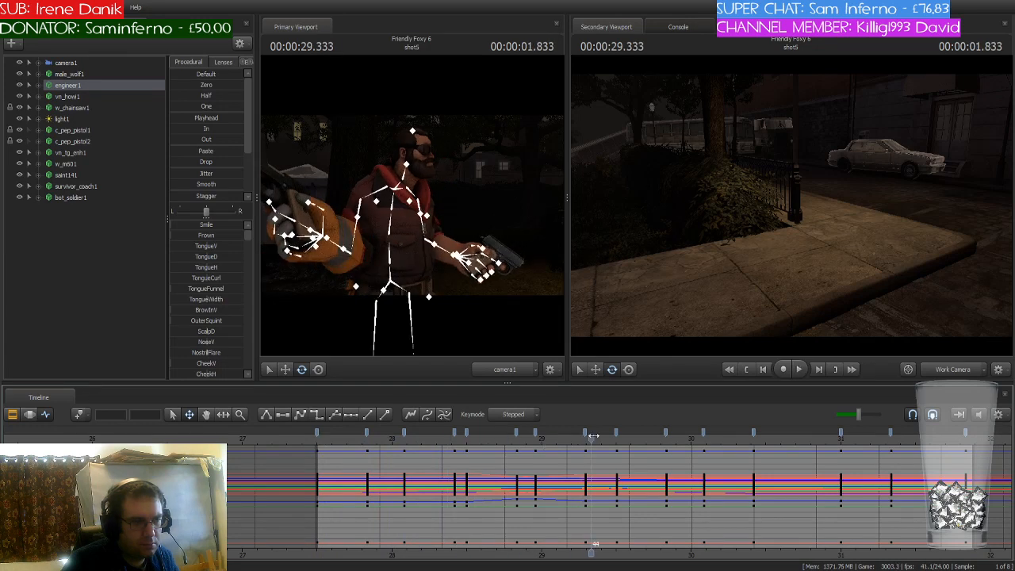
pyautogui.moveTo(593, 435); pyautogui.dragTo(391, 453)
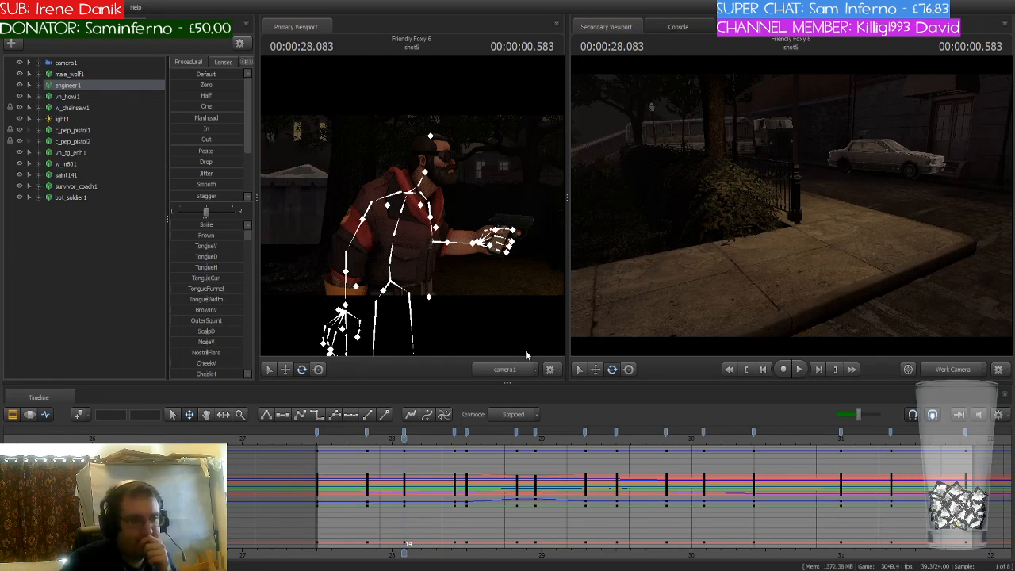
# Move the playhead to engineer1's keyframe at 28.833 s and select the right forearm bone bip_lowerArm_R
pyautogui.moveTo(404, 437); pyautogui.dragTo(515, 441)
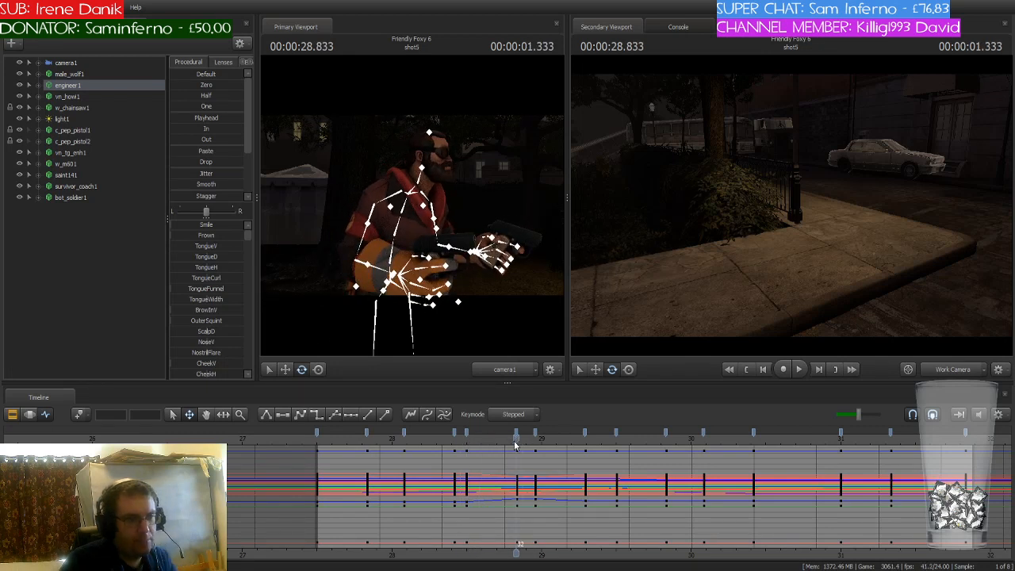
pyautogui.click(516, 430)
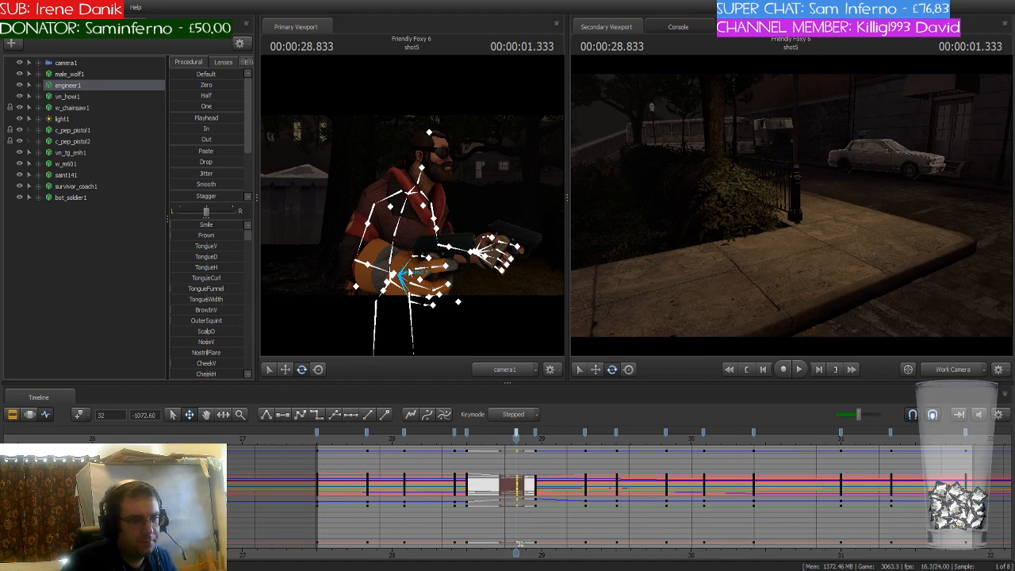
pyautogui.click(371, 237)
pyautogui.moveTo(361, 226); pyautogui.dragTo(357, 231)
pyautogui.press('ctrl')
pyautogui.click(358, 267)
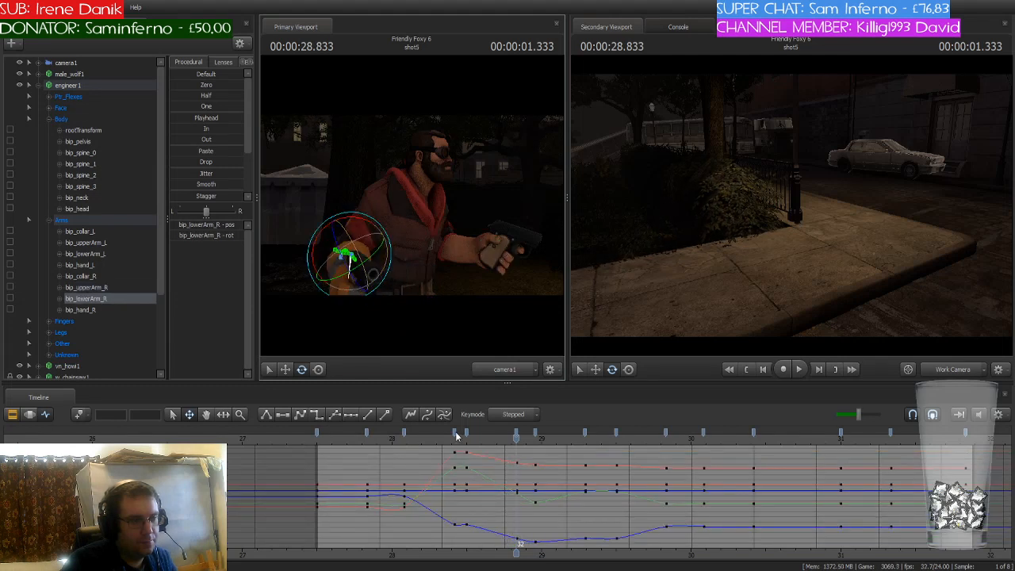
# Replay the section around the pistol pose to examine the right forearm's motion, and scrub to 28.958 s
pyautogui.moveTo(516, 437); pyautogui.dragTo(426, 448)
pyautogui.press('space')
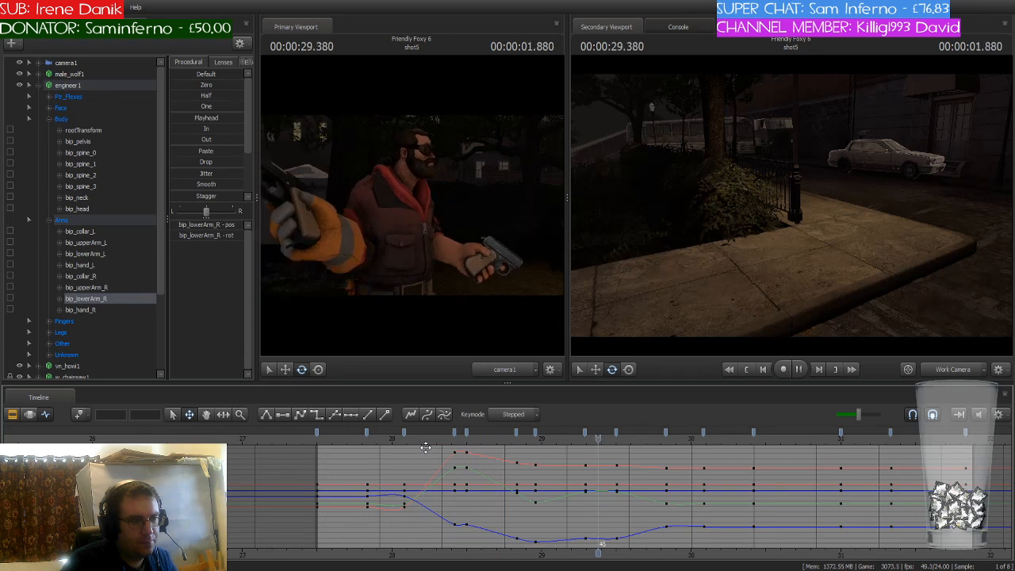
pyautogui.press('space')
pyautogui.moveTo(649, 443); pyautogui.dragTo(525, 442)
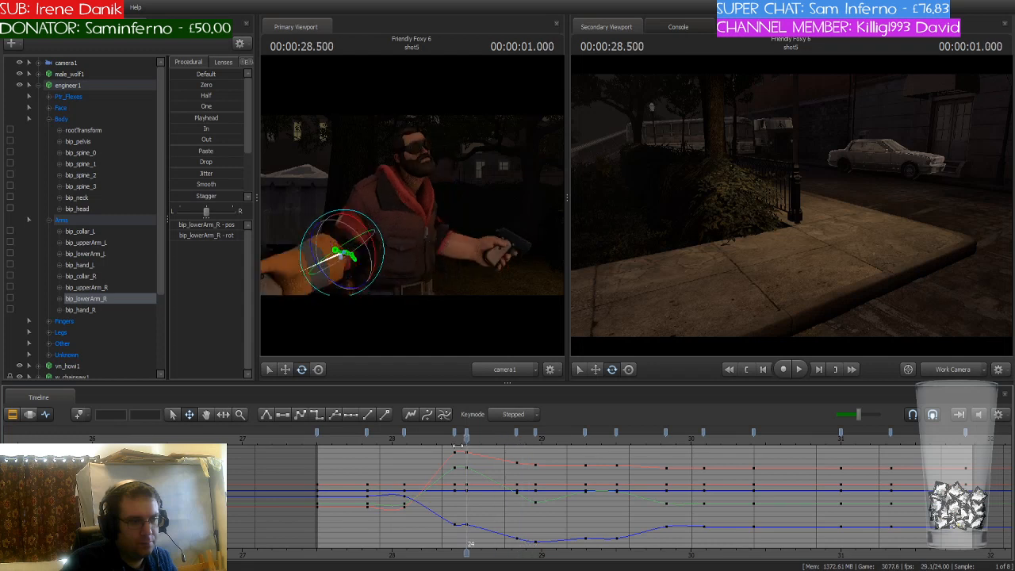
pyautogui.press('space')
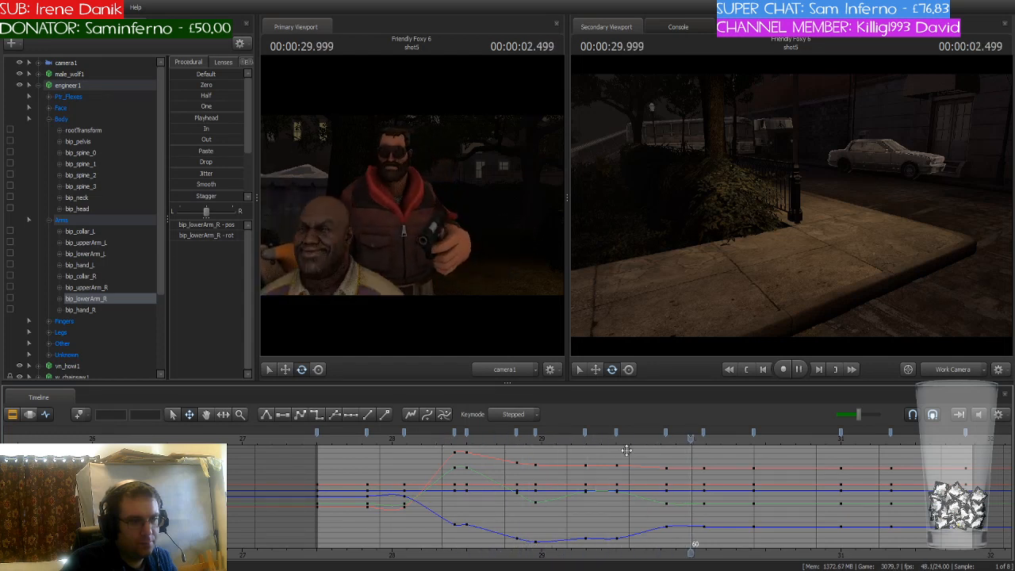
pyautogui.click(938, 441)
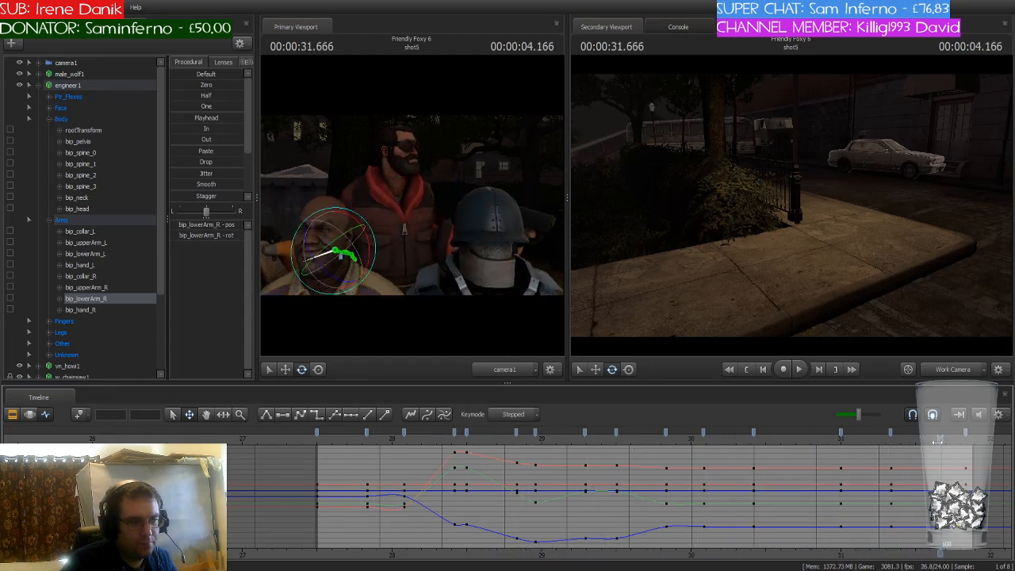
pyautogui.moveTo(886, 441); pyautogui.dragTo(536, 441)
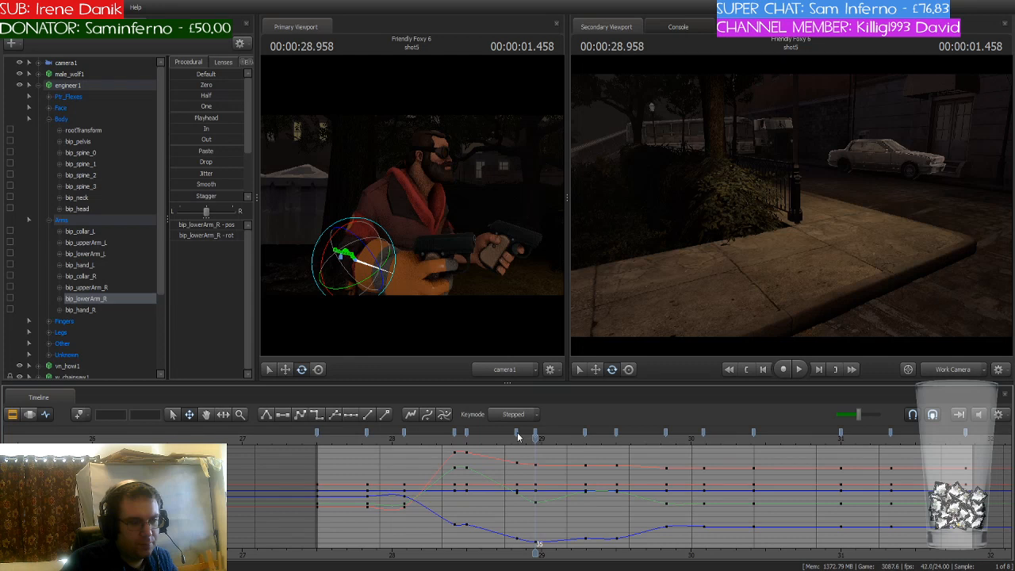
pyautogui.click(516, 432)
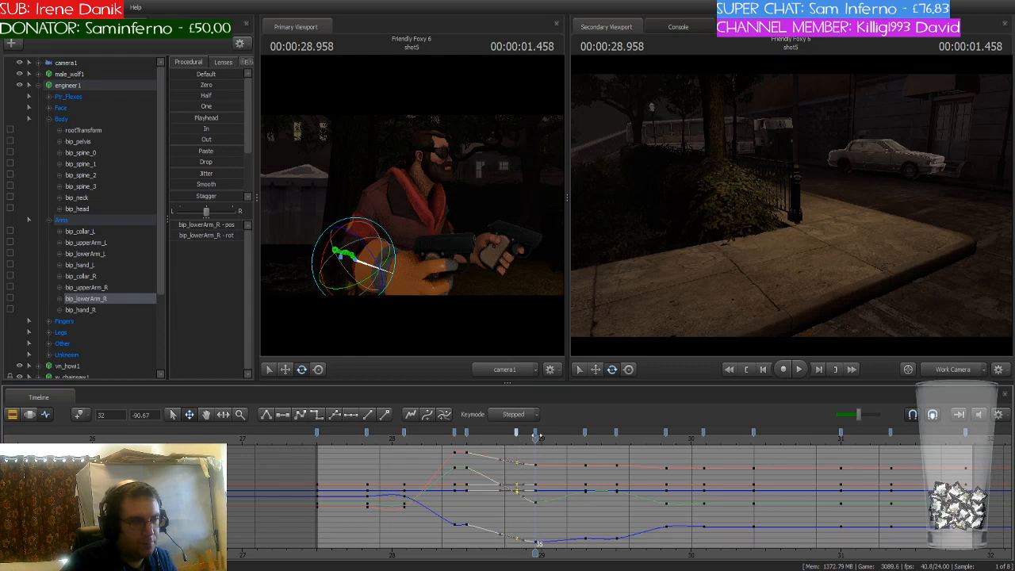
pyautogui.click(88, 223)
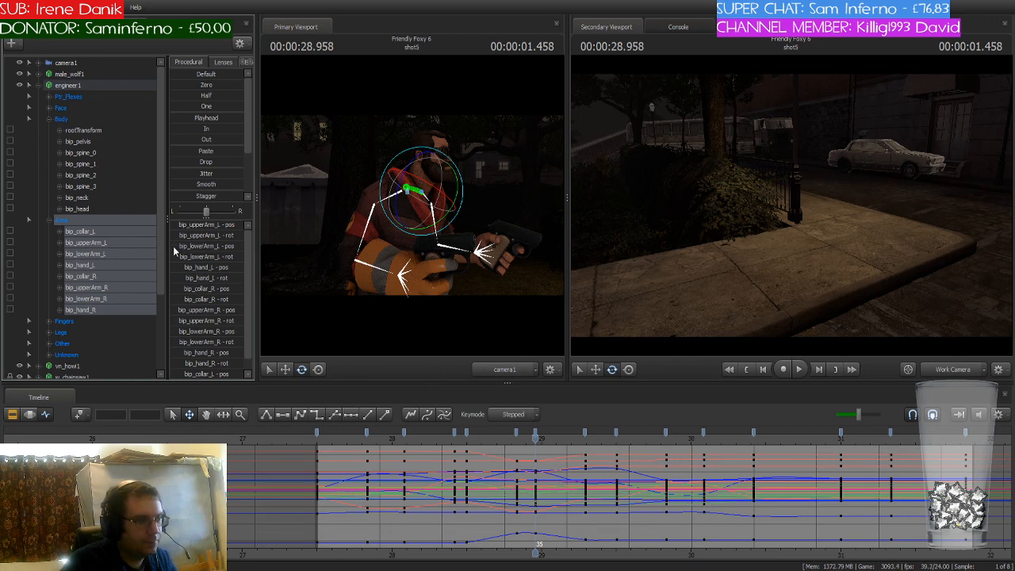
pyautogui.moveTo(536, 434)
pyautogui.mouseDown()
pyautogui.moveTo(456, 438)
pyautogui.moveTo(534, 438)
pyautogui.mouseUp()
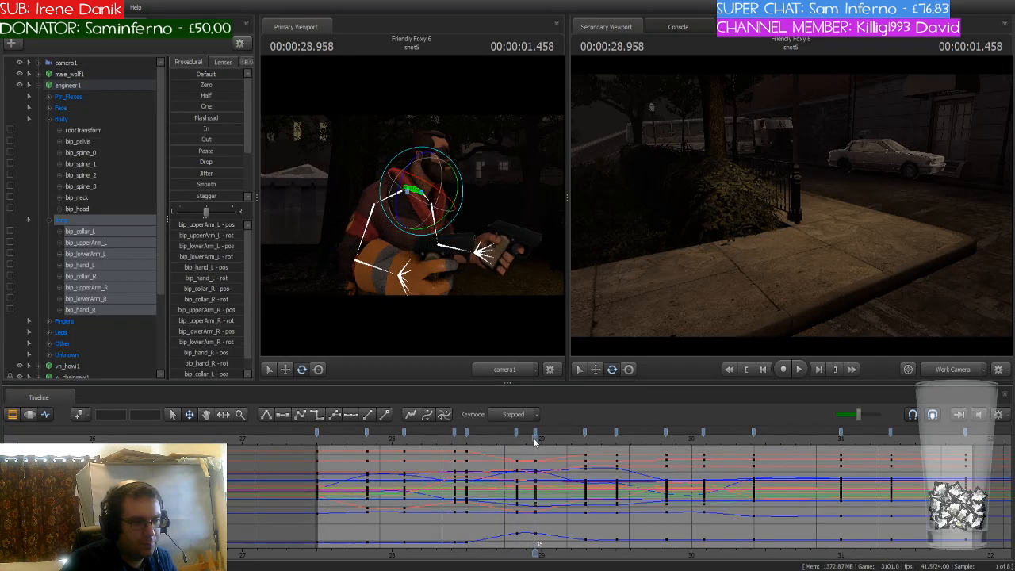
# Match the right forearm's keyframe at 28.958 s to its pose at 28.833 s with the Playhead preset
pyautogui.click(363, 268)
pyautogui.scroll(3, 549, 463)
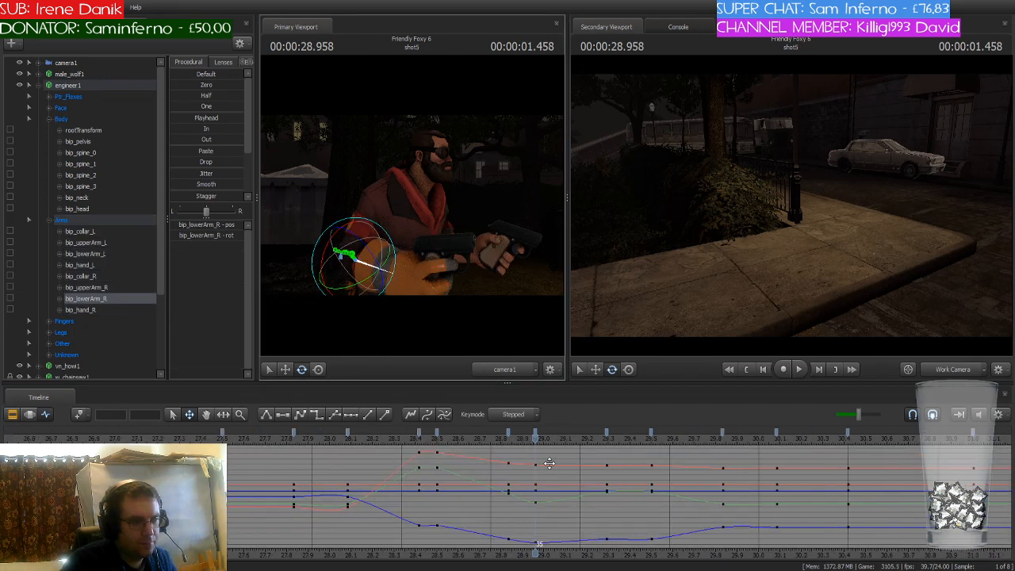
pyautogui.scroll(1, 549, 463)
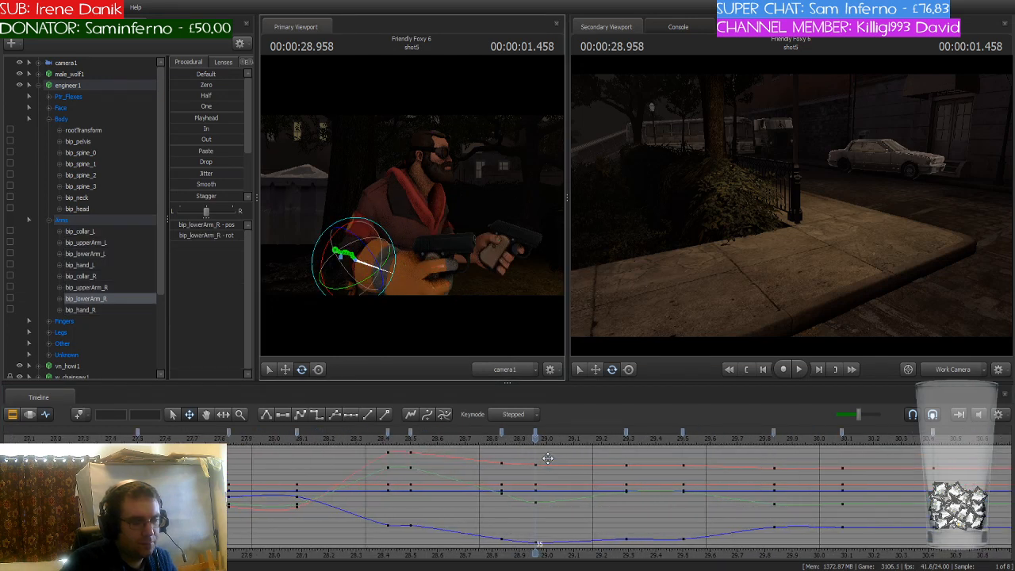
pyautogui.click(502, 436)
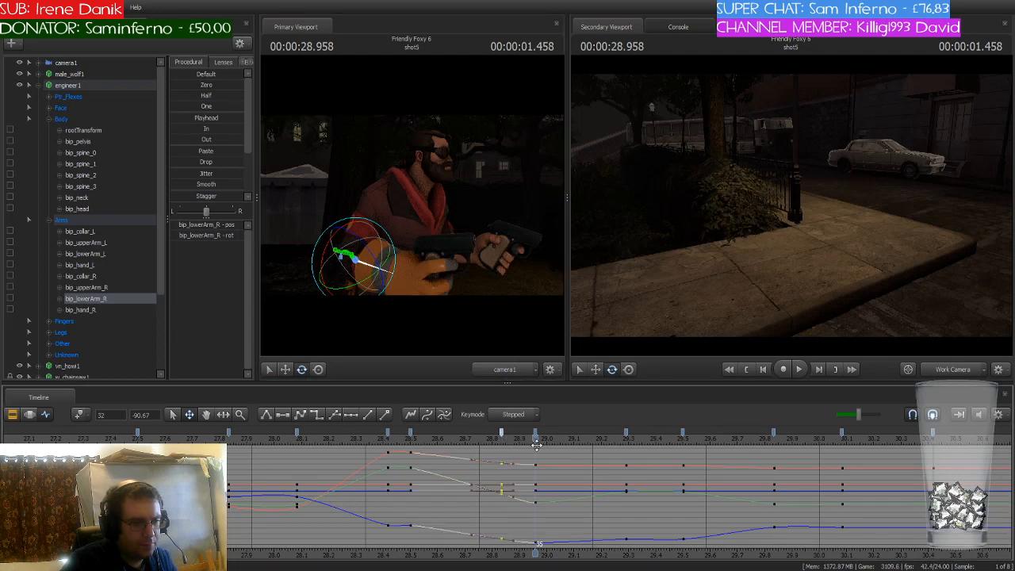
pyautogui.click(536, 433)
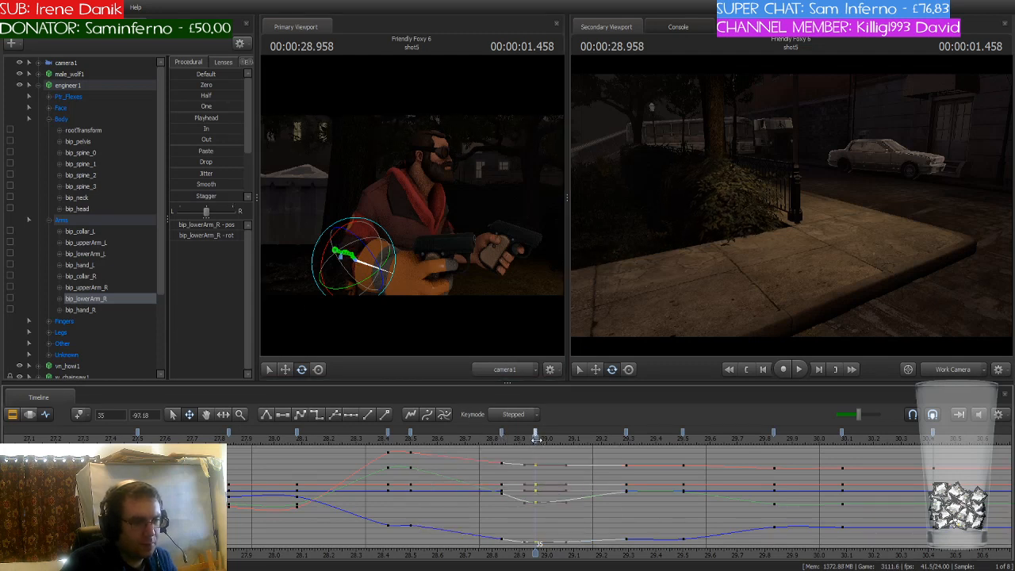
pyautogui.moveTo(536, 441); pyautogui.dragTo(499, 440)
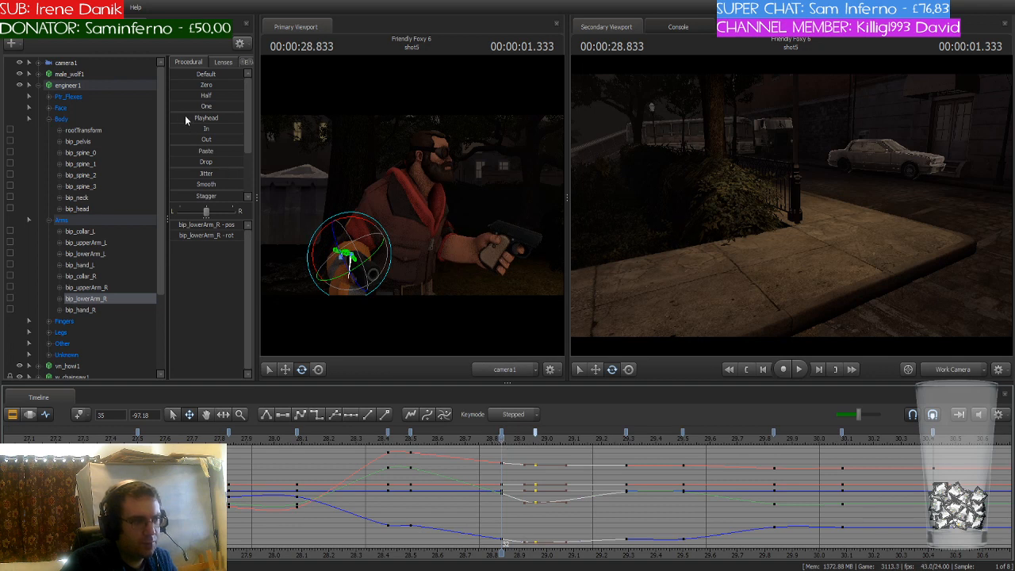
pyautogui.moveTo(184, 119); pyautogui.dragTo(244, 118)
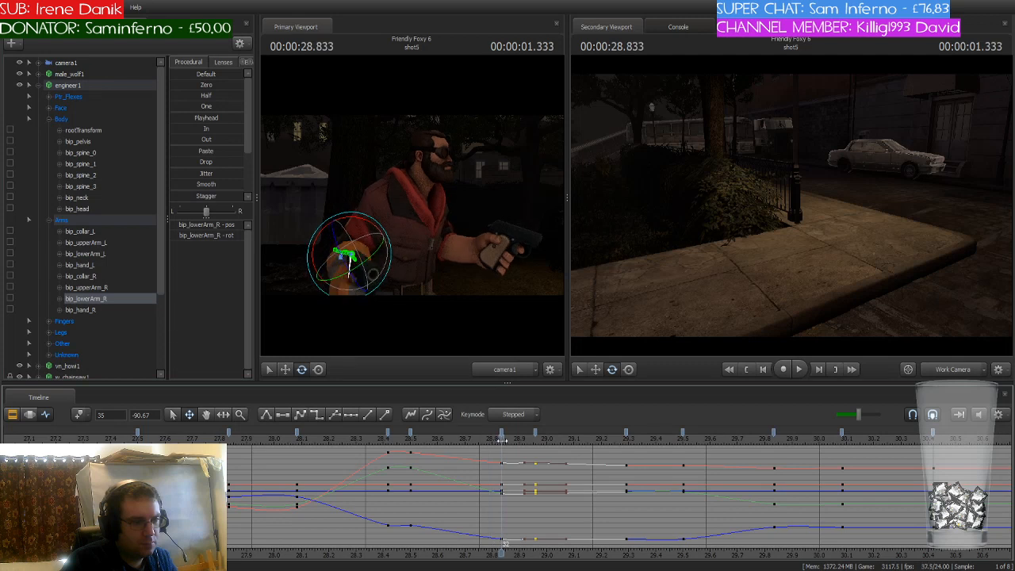
# Replay shot5 from 28.5 s and again from its start to check the right forearm's motion
pyautogui.moveTo(500, 438); pyautogui.dragTo(407, 441)
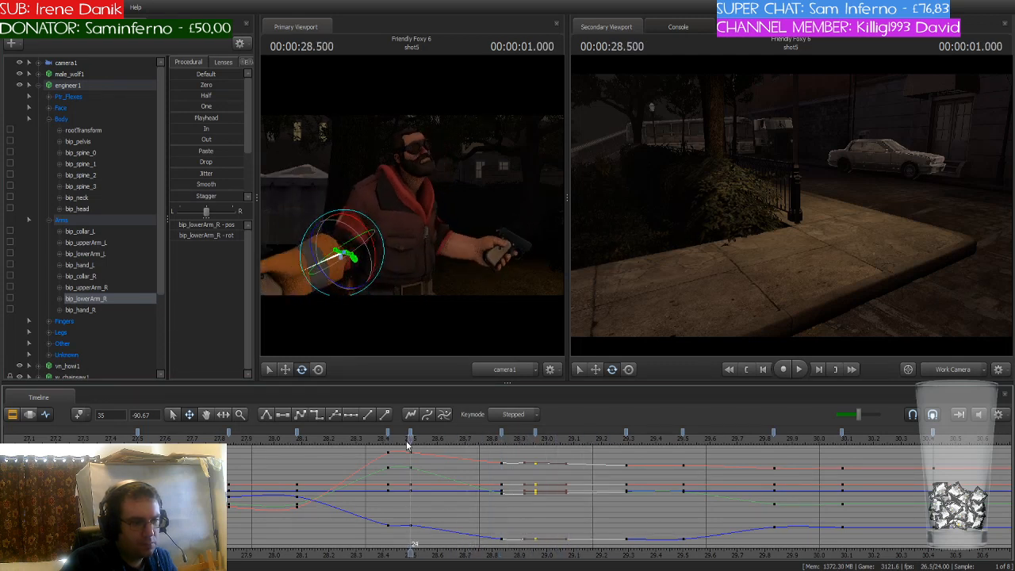
pyautogui.press('space')
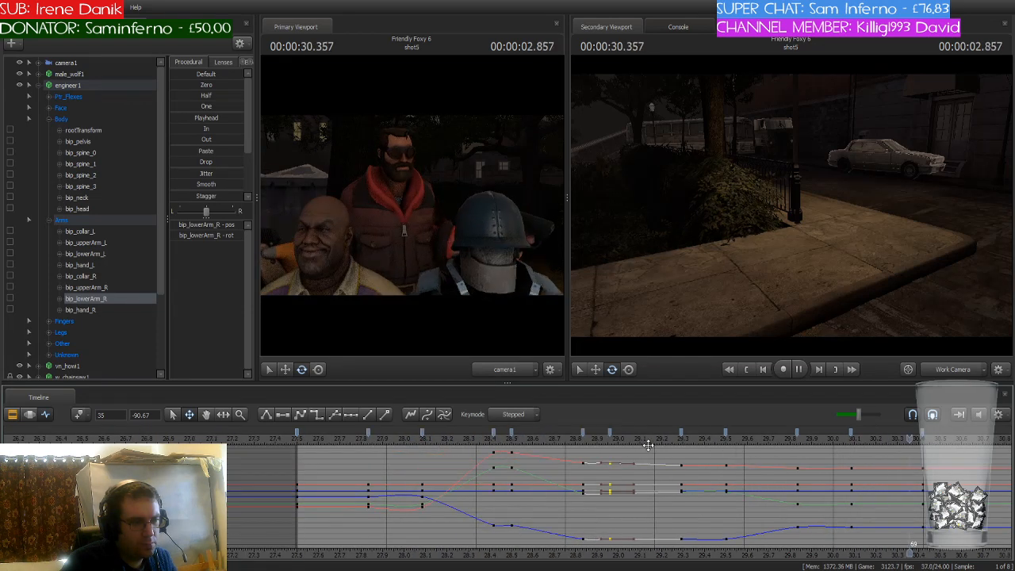
pyautogui.press('space')
pyautogui.scroll(-2, 435, 487)
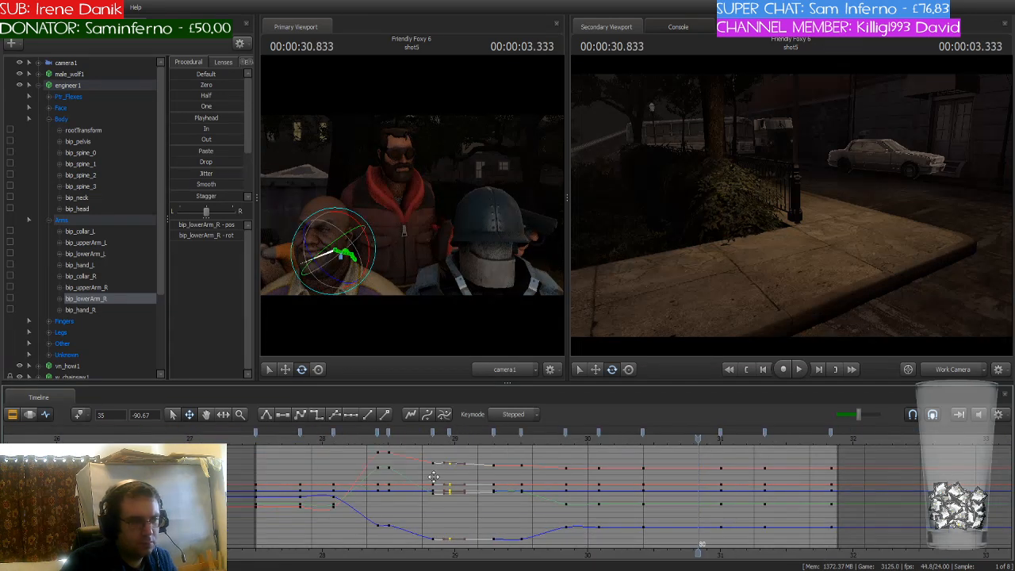
pyautogui.click(255, 438)
pyautogui.press('space')
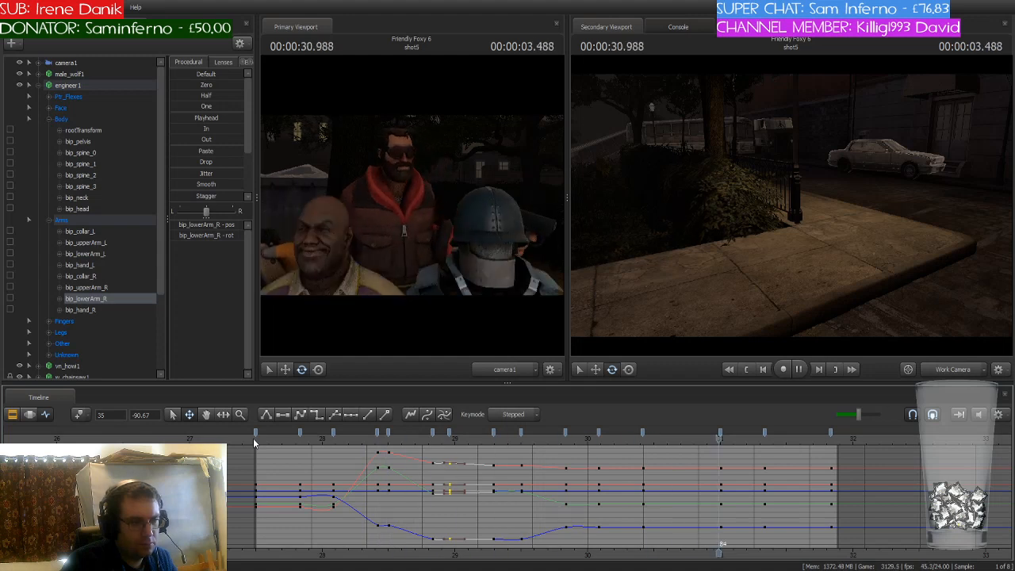
pyautogui.press('space')
pyautogui.scroll(2, 818, 476)
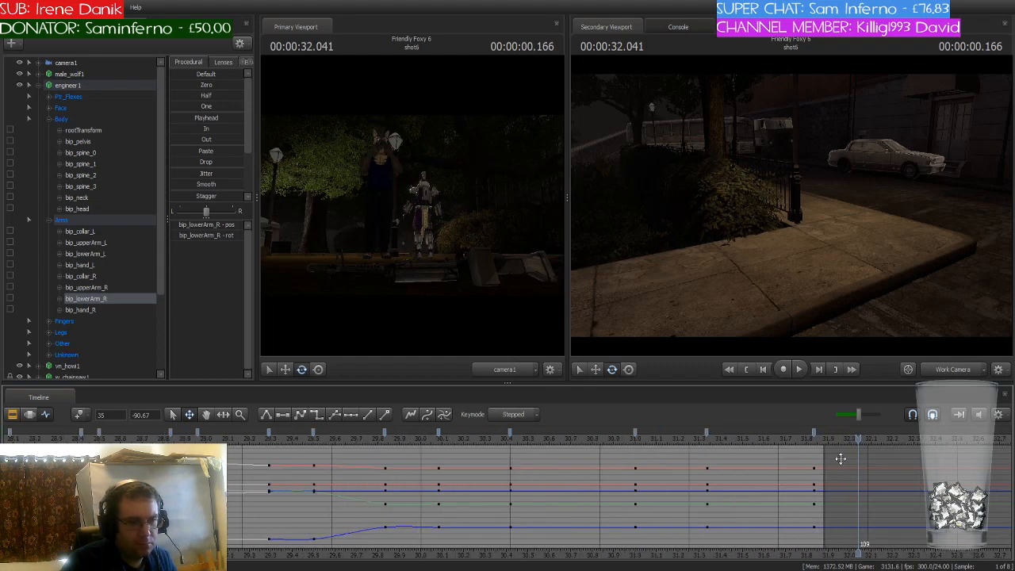
# Scrub back to about 28.75 s and replay past the end of shot5 into shot6, stopping at 34.208 s
pyautogui.moveTo(861, 439); pyautogui.dragTo(780, 441)
pyautogui.moveTo(655, 458); pyautogui.dragTo(152, 459)
pyautogui.scroll(-1, 507, 492)
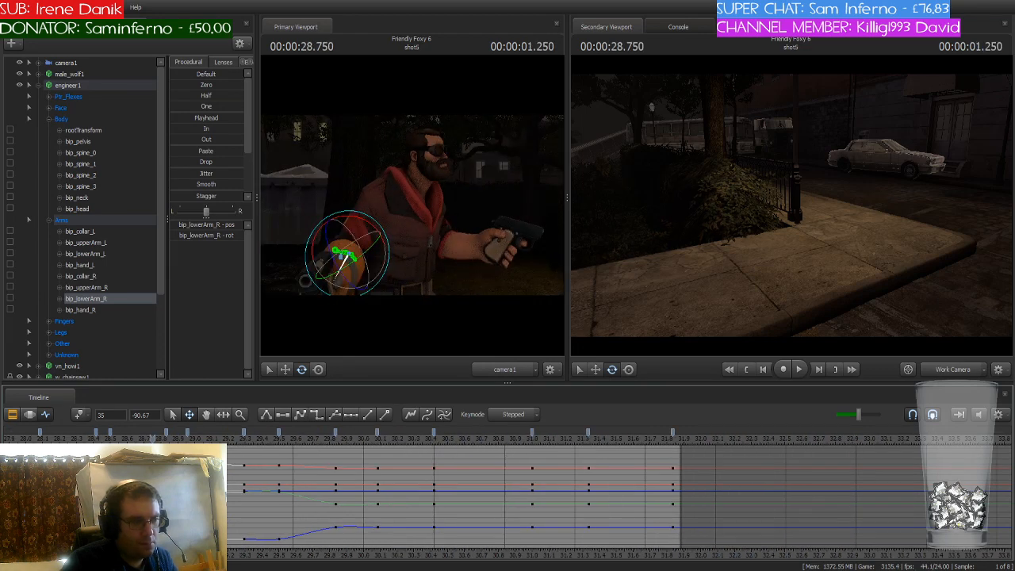
pyautogui.moveTo(18, 448); pyautogui.dragTo(302, 448, button='middle')
pyautogui.press('space')
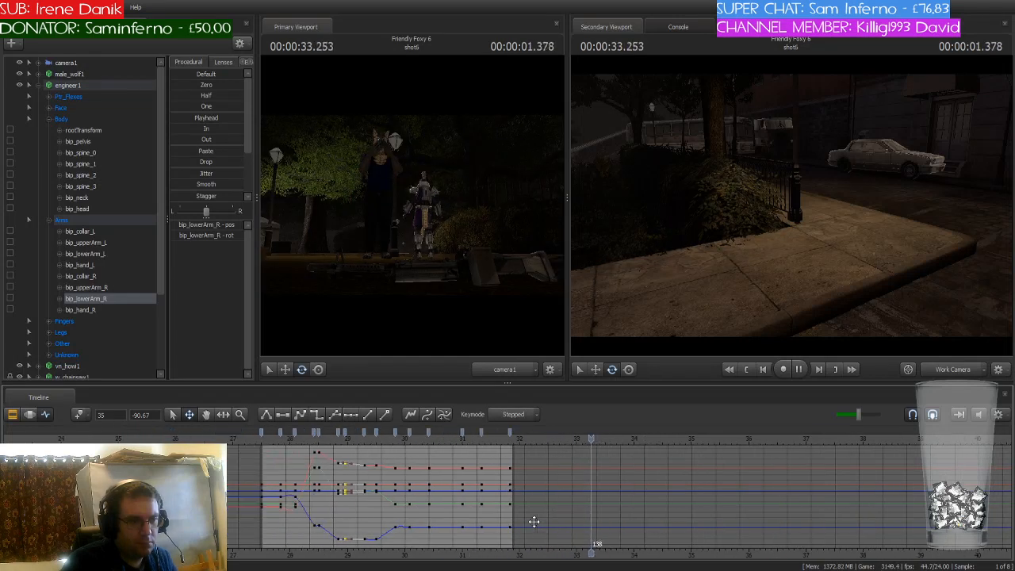
pyautogui.scroll(-1, 534, 522)
pyautogui.press('space')
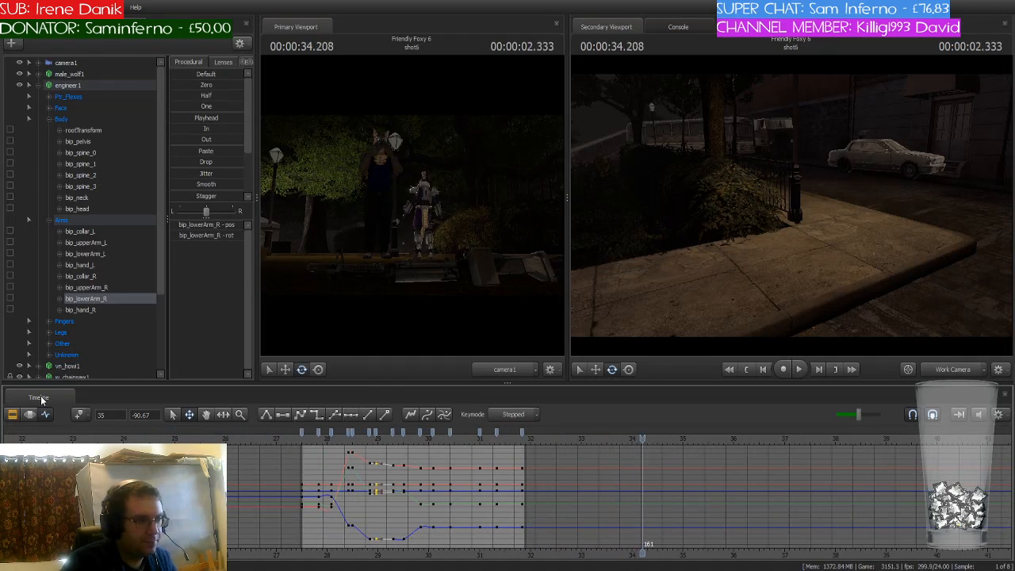
# Select shot6 in the Clip Editor and fly the work camera to the white pony by the gazebo steps
pyautogui.click(13, 414)
pyautogui.click(703, 477)
pyautogui.moveTo(746, 254); pyautogui.dragTo(996, 222)
pyautogui.press('w')
pyautogui.press('w')
pyautogui.press('w')
pyautogui.press('w')
pyautogui.press('w')
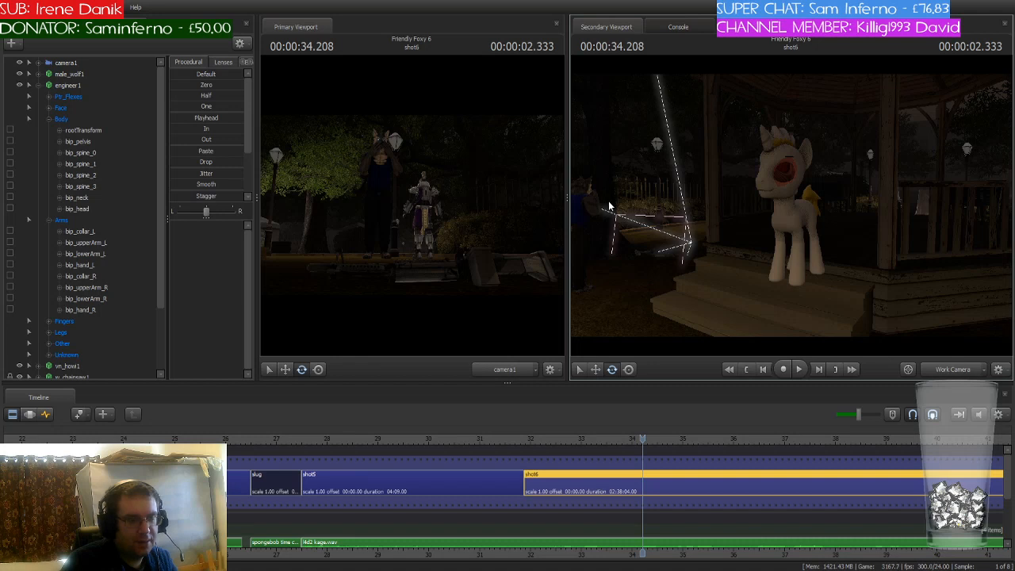
# Collapse engineer1's controls and delete the vn_tg_enh1 pony model from shot6, with the Motion Editor active
pyautogui.click(37, 87)
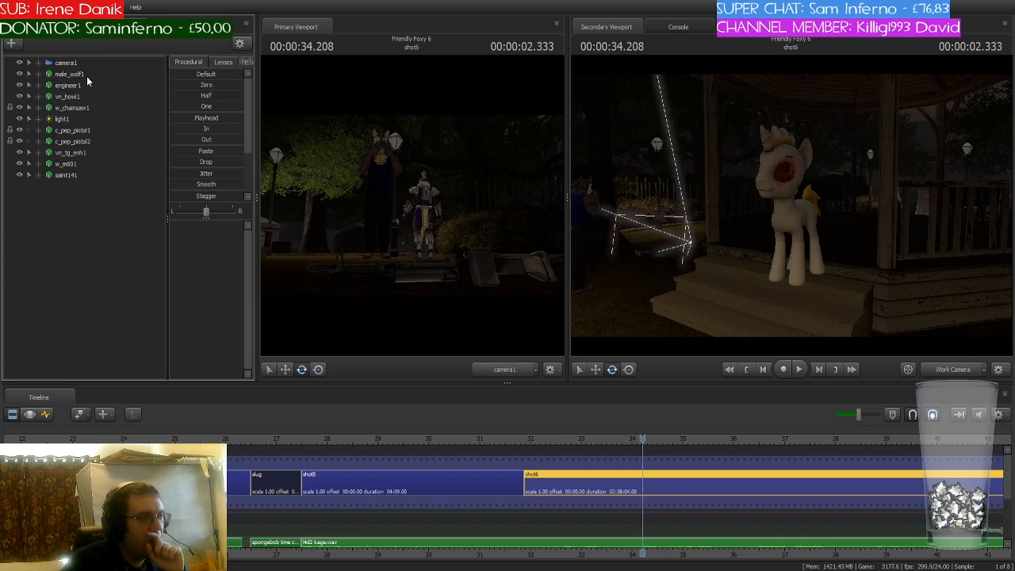
pyautogui.click(94, 153)
pyautogui.click(29, 415)
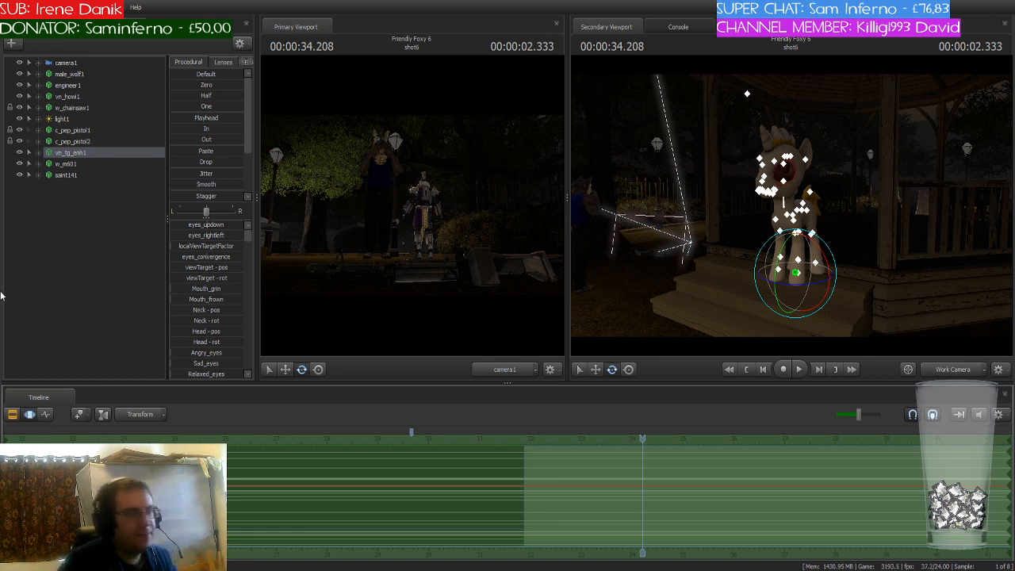
pyautogui.click(84, 156)
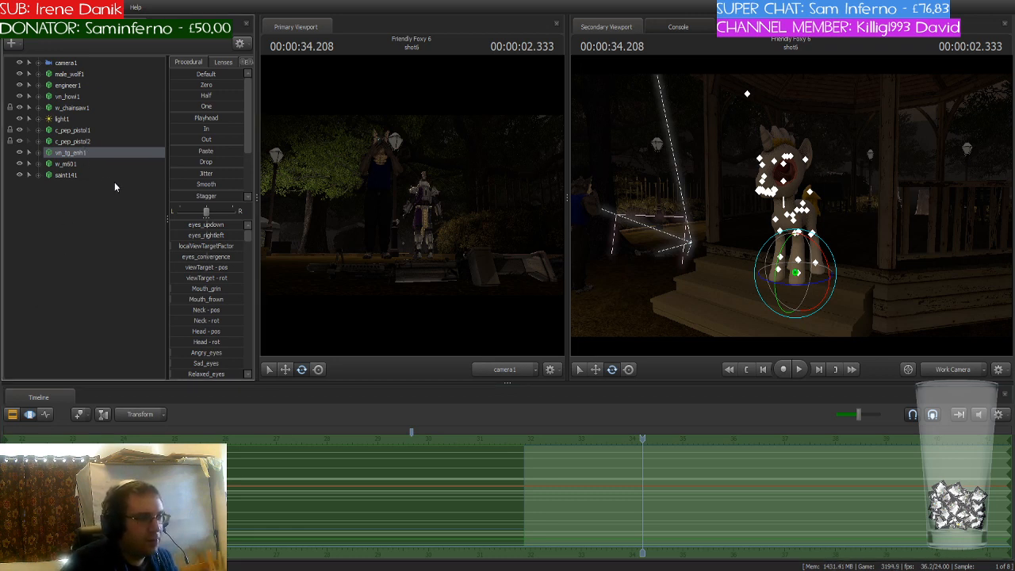
pyautogui.press('Delete')
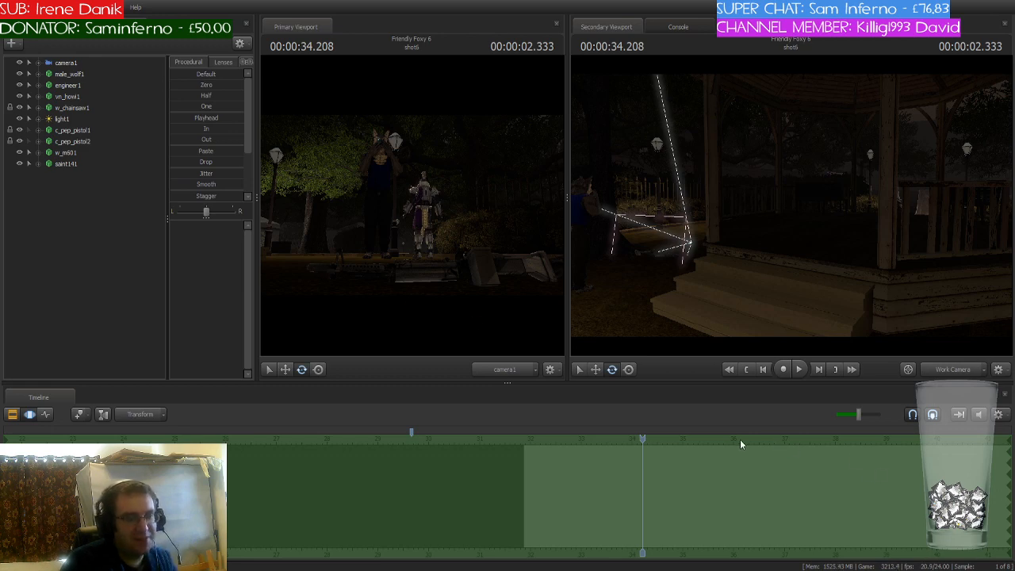
# Add the tgerror model to shot6 and select it in the animation set list
pyautogui.moveTo(753, 263); pyautogui.dragTo(787, 318)
pyautogui.press('s')
pyautogui.press('w')
pyautogui.press('s')
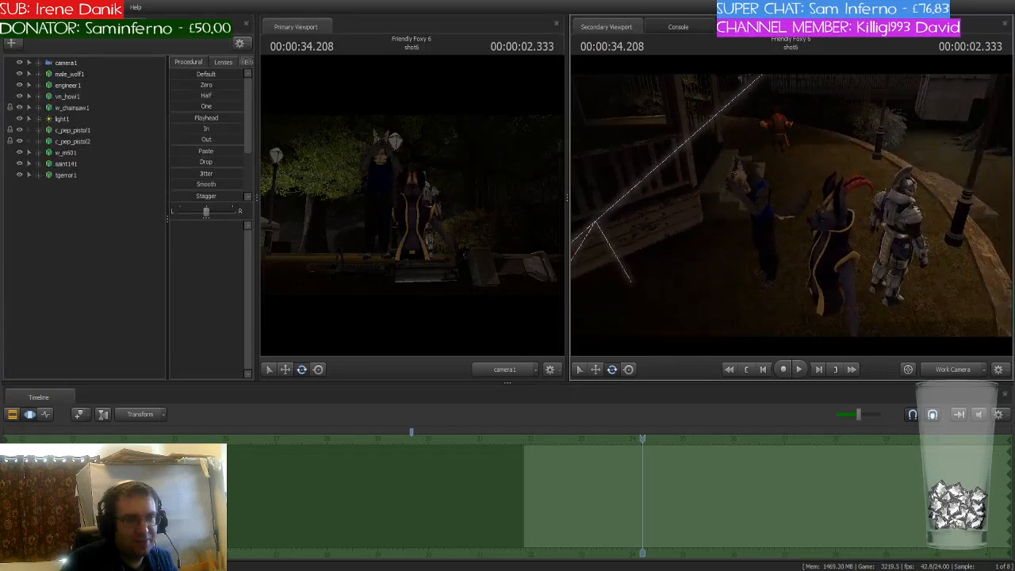
pyautogui.click(67, 176)
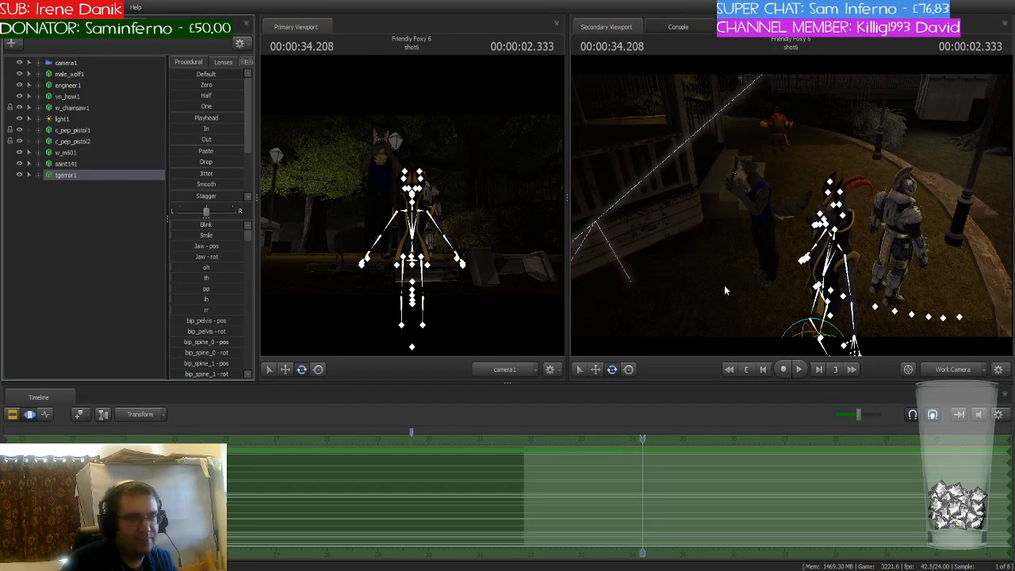
# Move tgerror1 away from the wolf and the knight onto the gazebo, and set the playhead to shot6's start
pyautogui.moveTo(851, 284); pyautogui.dragTo(876, 305)
pyautogui.press('w')
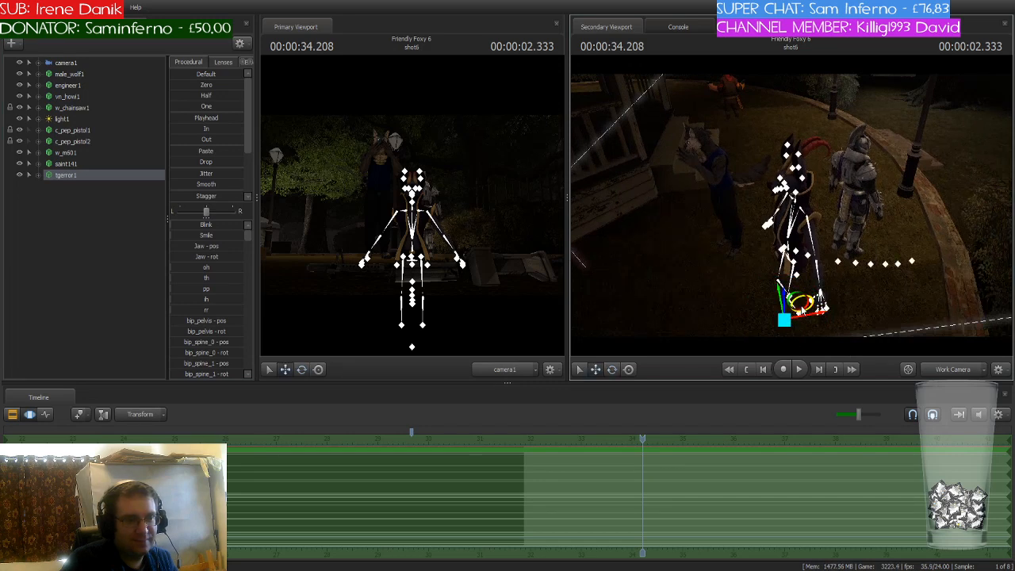
pyautogui.moveTo(799, 304); pyautogui.dragTo(745, 169)
pyautogui.moveTo(768, 190); pyautogui.dragTo(642, 146)
pyautogui.press('w')
pyautogui.press('s')
pyautogui.press('e')
pyautogui.press('w')
pyautogui.moveTo(839, 230); pyautogui.dragTo(793, 210)
pyautogui.press('Up')
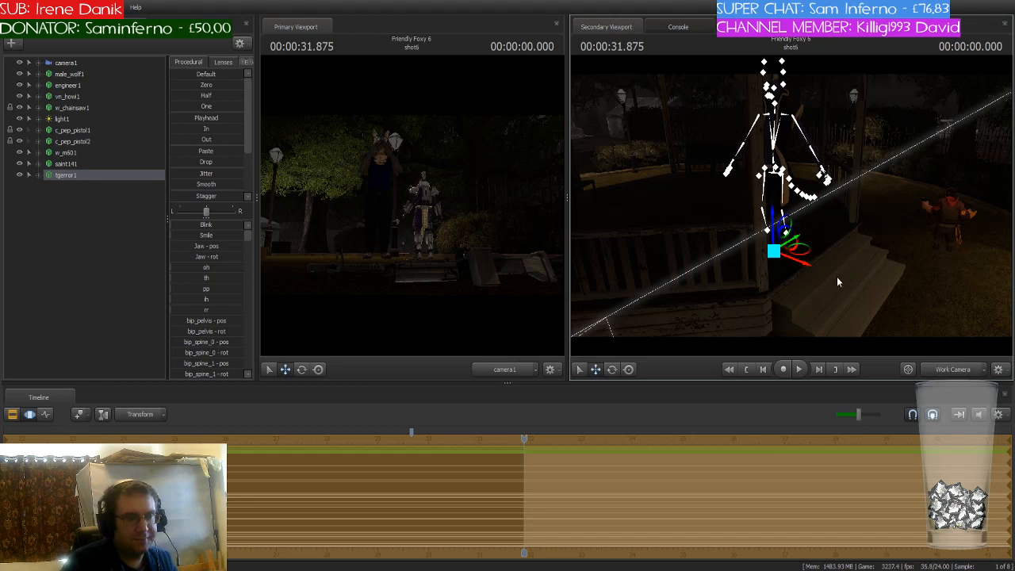
# Rotate tgerror1 about its vertical axis on the gazebo
pyautogui.moveTo(837, 277); pyautogui.dragTo(743, 293)
pyautogui.press('e')
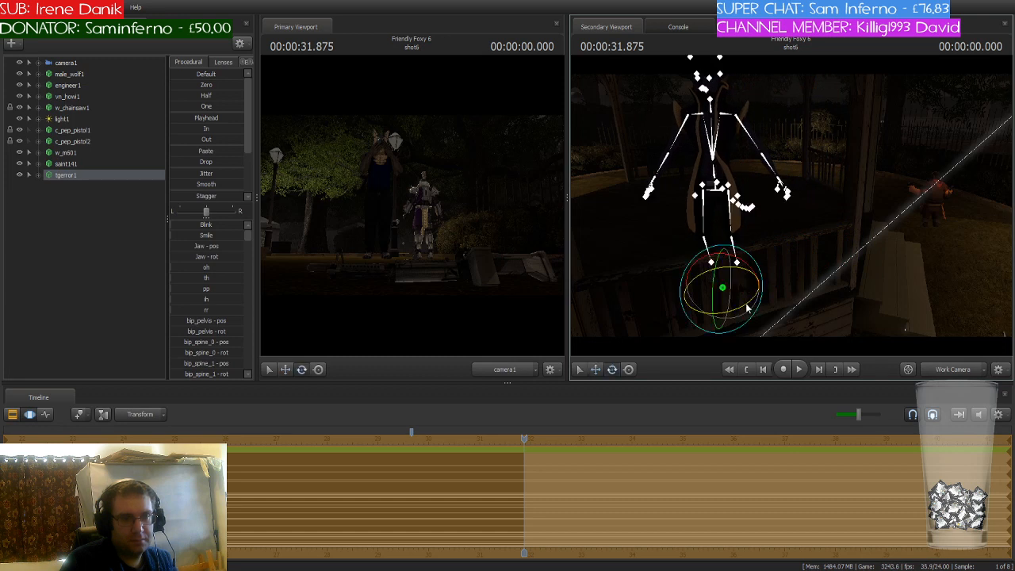
pyautogui.moveTo(756, 294); pyautogui.dragTo(790, 278)
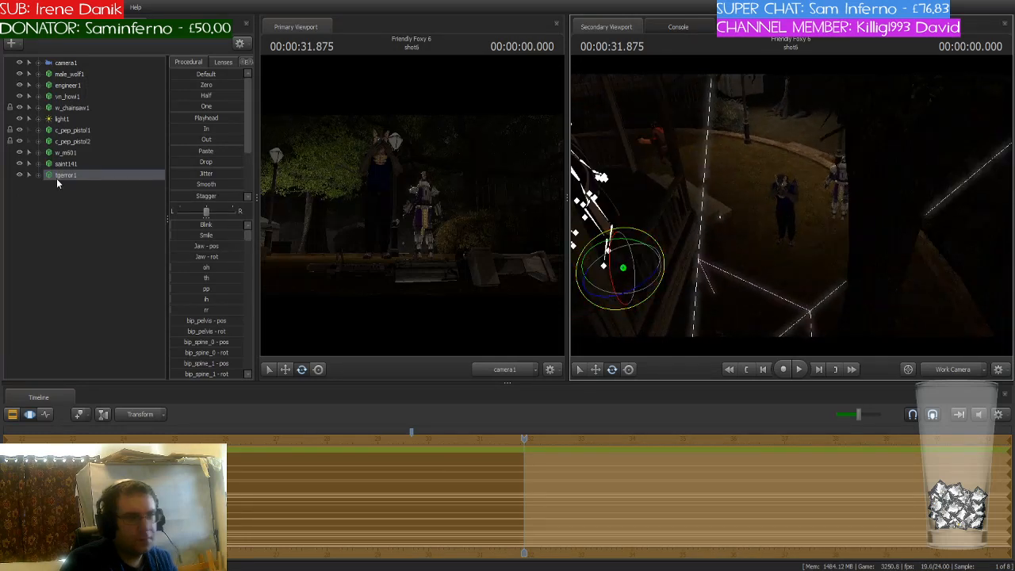
# Add the jockey model to shot6 and bring it into view in the work camera
pyautogui.click(95, 193)
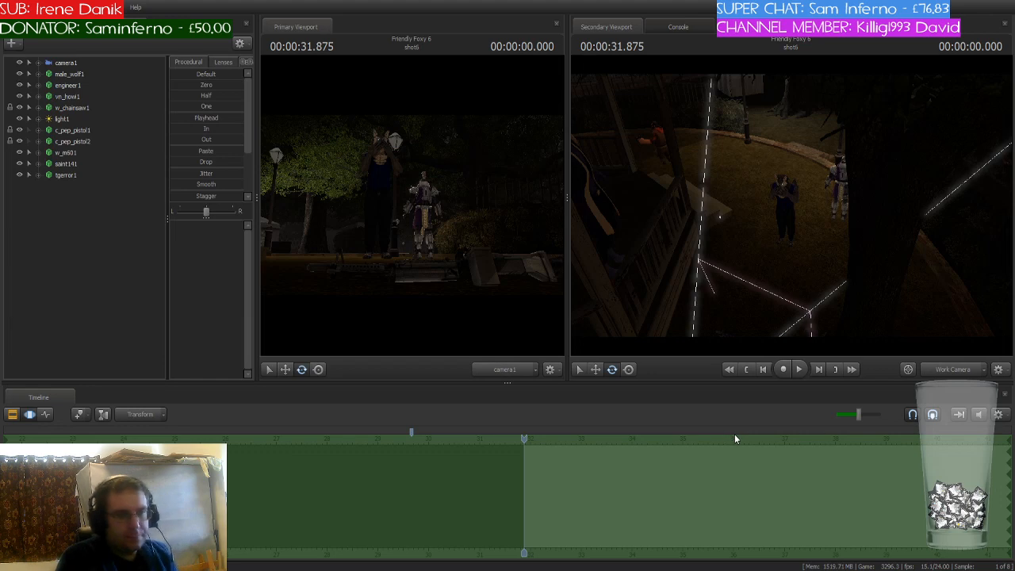
pyautogui.moveTo(725, 263)
pyautogui.mouseDown()
pyautogui.moveTo(722, 236)
pyautogui.moveTo(729, 270)
pyautogui.moveTo(728, 246)
pyautogui.mouseUp()
pyautogui.press('s')
pyautogui.press('w')
pyautogui.press('w')
pyautogui.press('s')
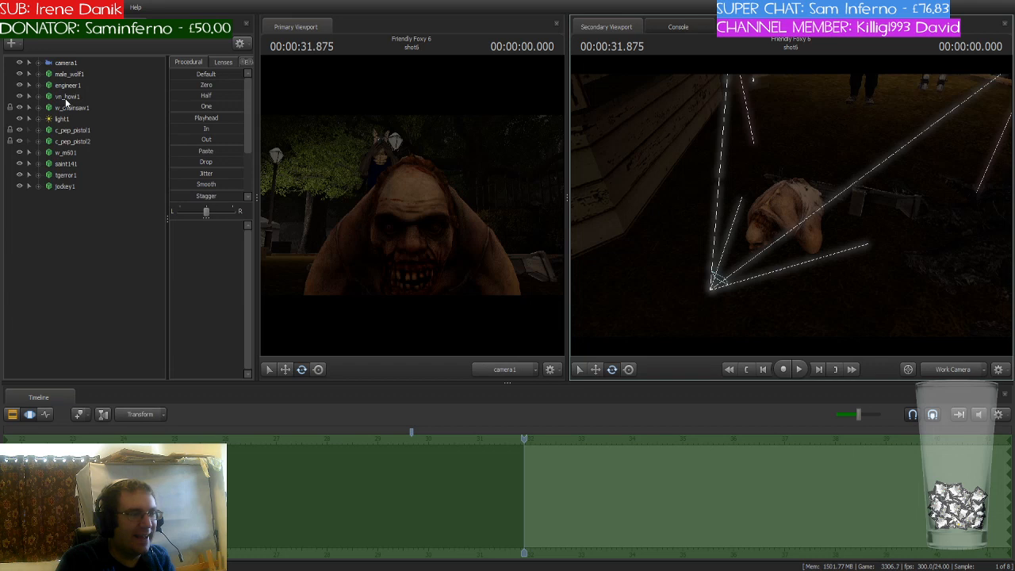
# Select jockey1 and move it out of camera1's foreground to beside the gazebo, raising it off the ground
pyautogui.click(74, 189)
pyautogui.press('w')
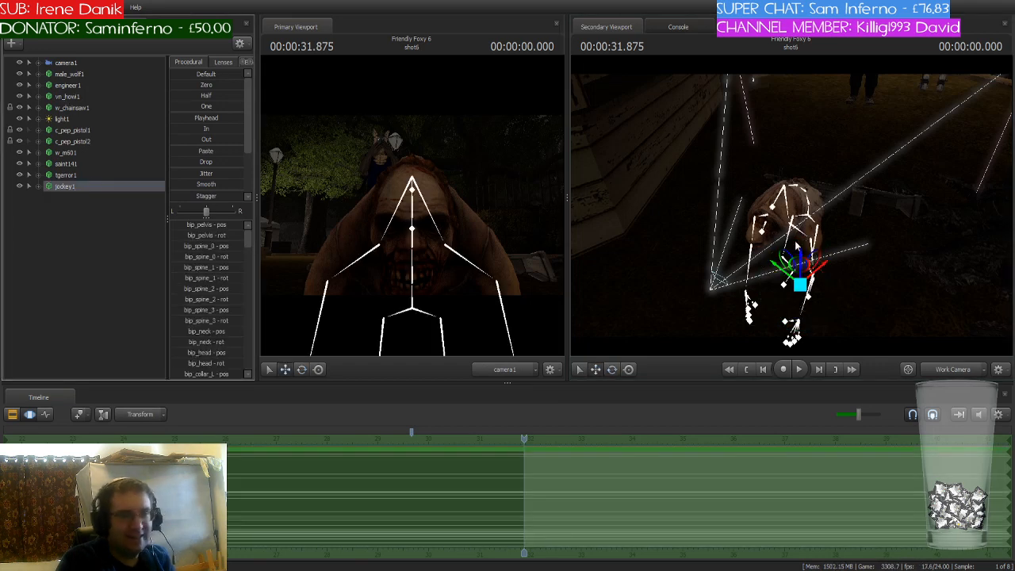
pyautogui.moveTo(803, 273); pyautogui.dragTo(801, 248)
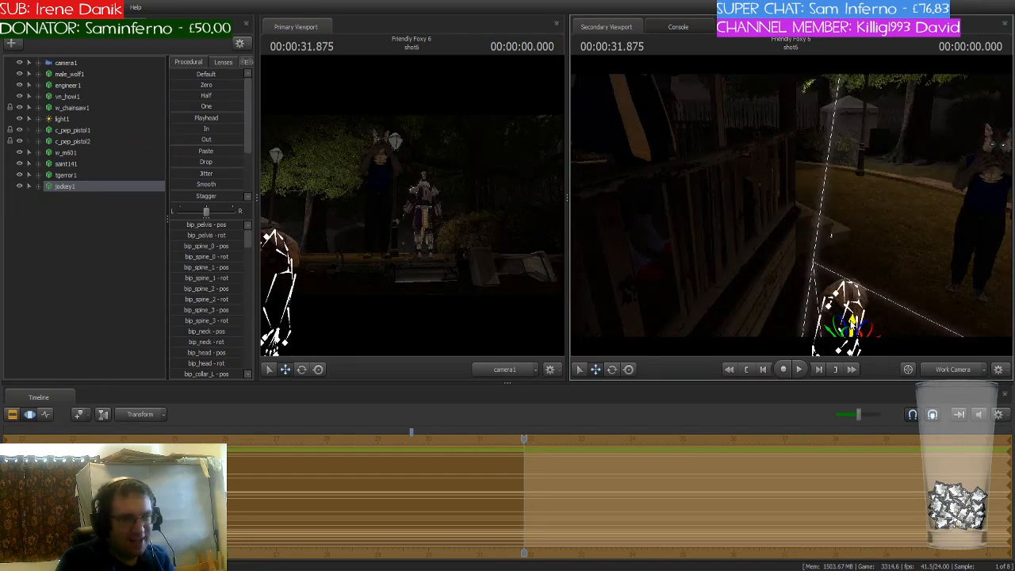
pyautogui.moveTo(853, 323); pyautogui.dragTo(826, 248)
# Rotate jockey1 and move it up against the gazebo's railing, out of camera1's view
pyautogui.press('e')
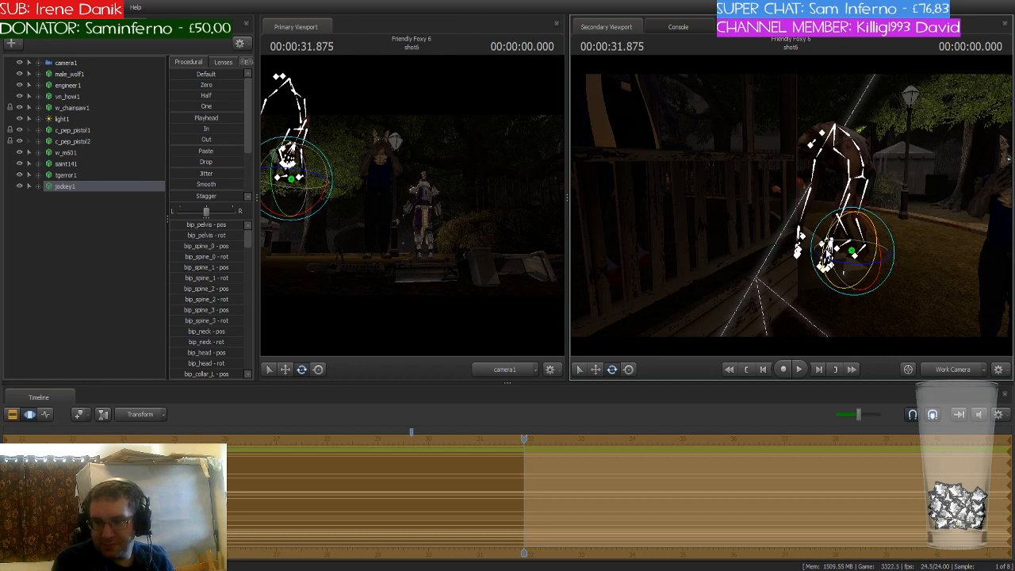
pyautogui.moveTo(860, 263); pyautogui.dragTo(716, 185)
pyautogui.press('w')
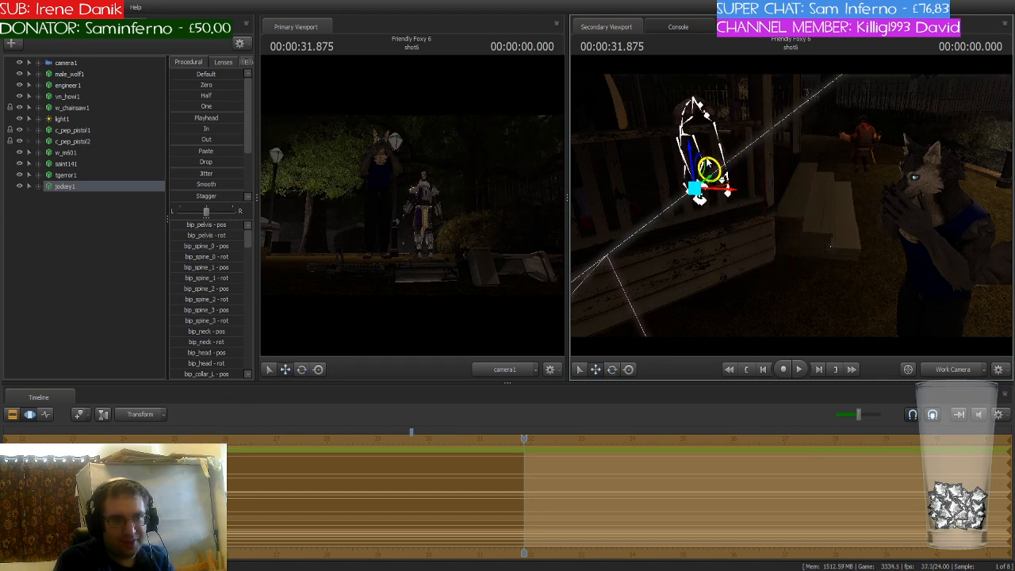
pyautogui.moveTo(693, 152); pyautogui.dragTo(693, 128)
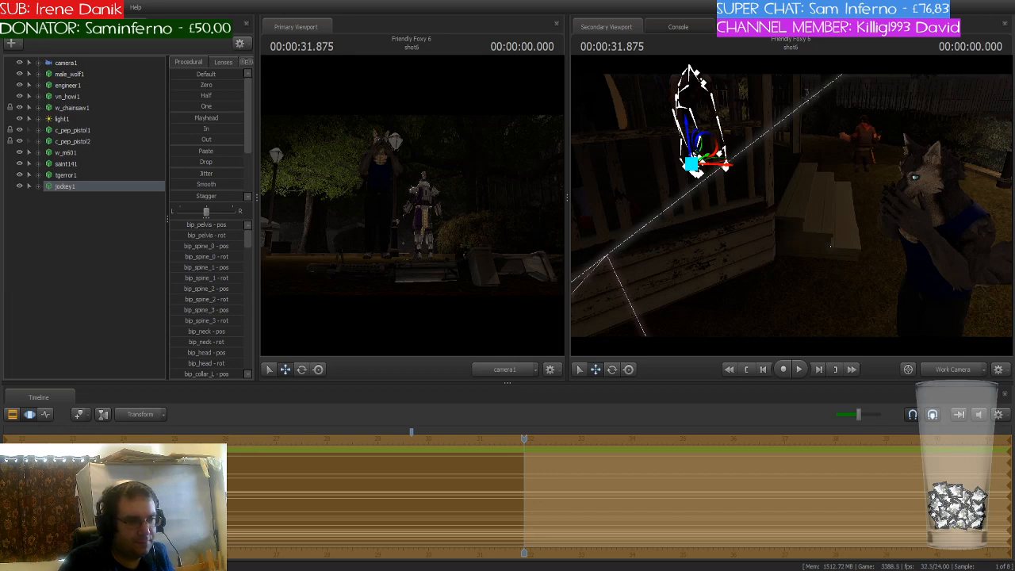
# Switch the timeline to the Graph Editor, bring the start of shot6 into view and select male_wolf1
pyautogui.click(45, 414)
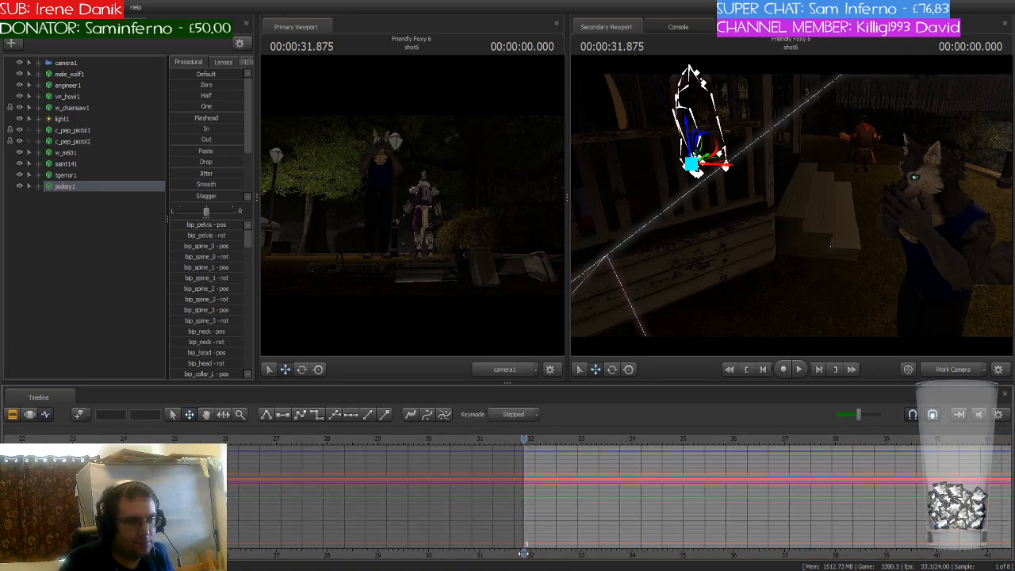
pyautogui.moveTo(524, 552); pyautogui.dragTo(284, 548)
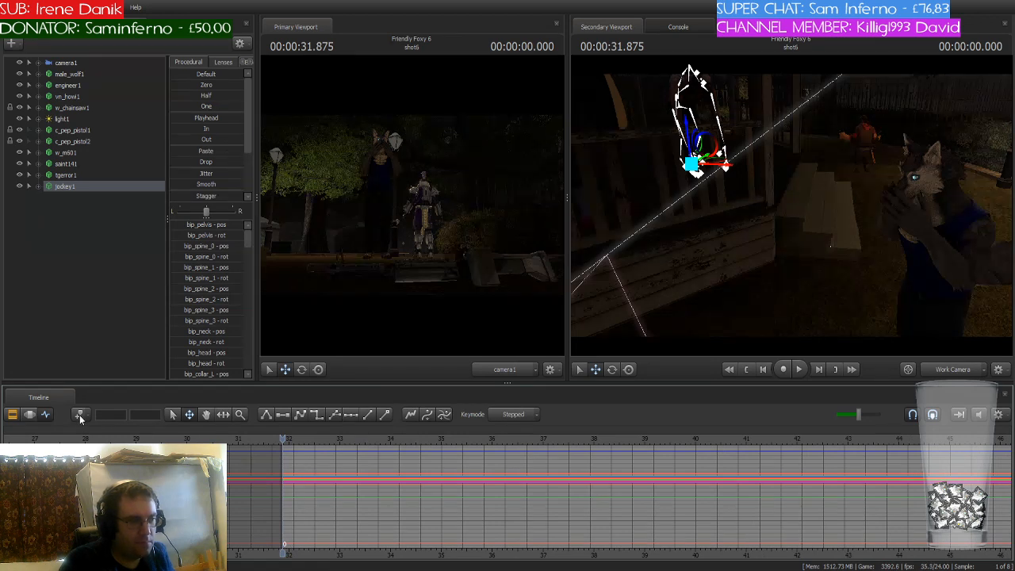
pyautogui.click(88, 74)
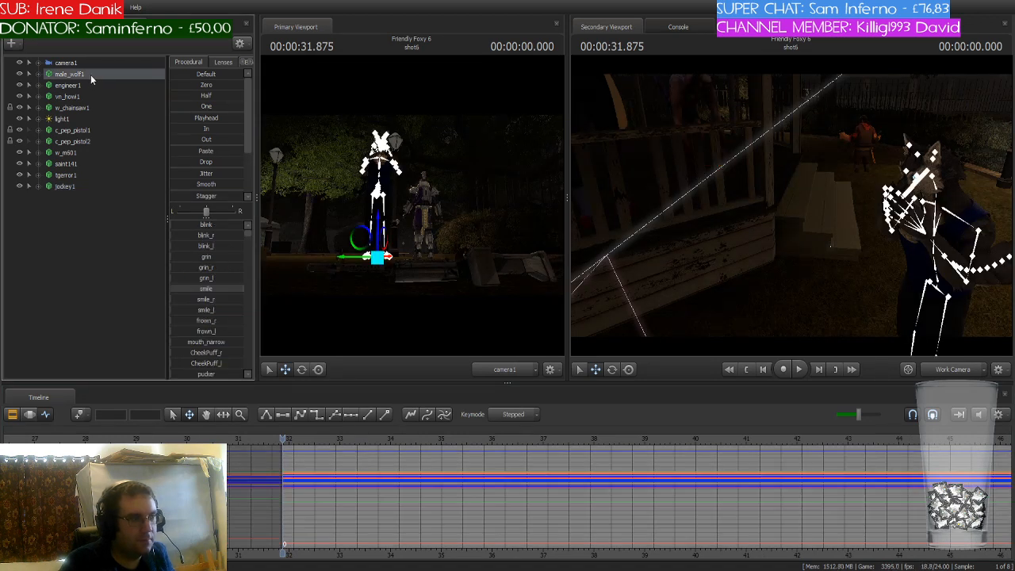
# Try keyframing male_wolf1's pose at the start of shot6 and at 00:00:32.375
pyautogui.click(75, 414)
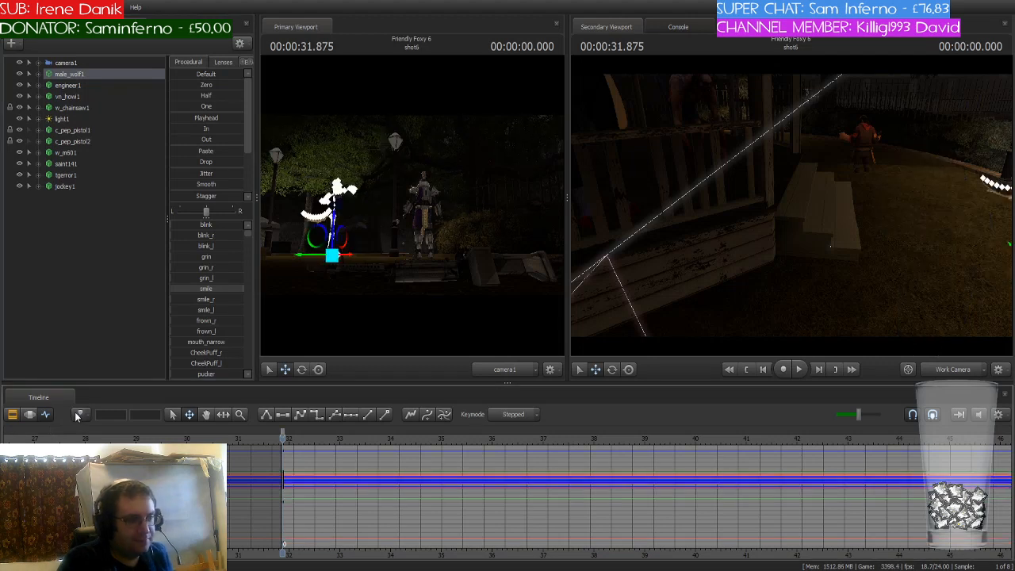
pyautogui.click(77, 416)
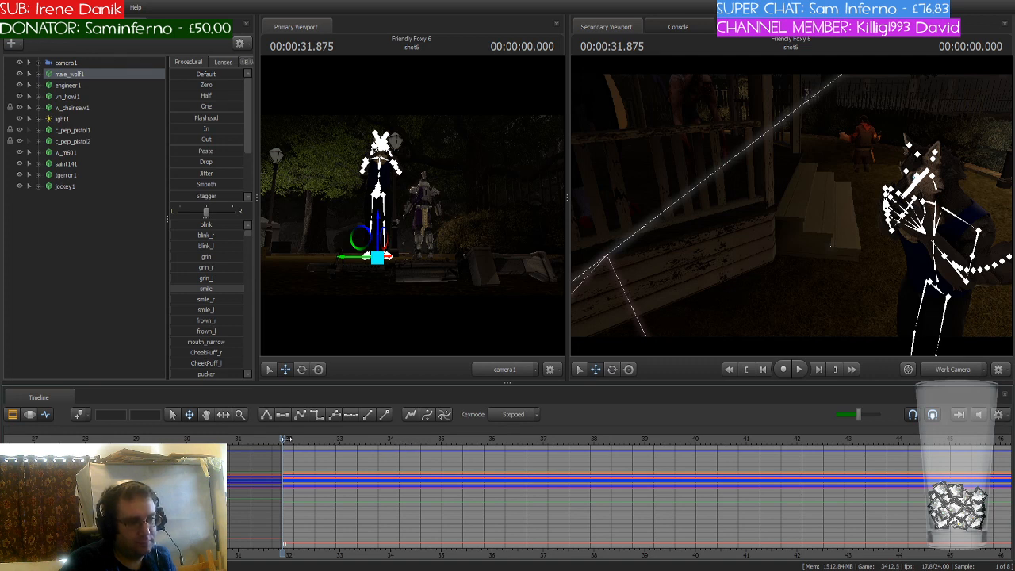
pyautogui.moveTo(286, 439); pyautogui.dragTo(308, 442)
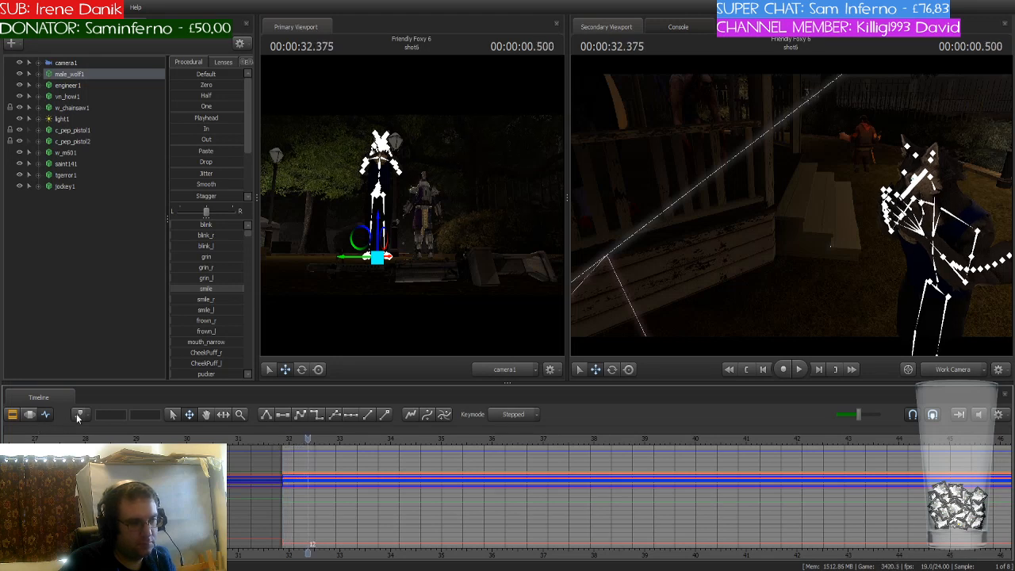
pyautogui.click(76, 415)
pyautogui.moveTo(680, 333); pyautogui.dragTo(699, 331)
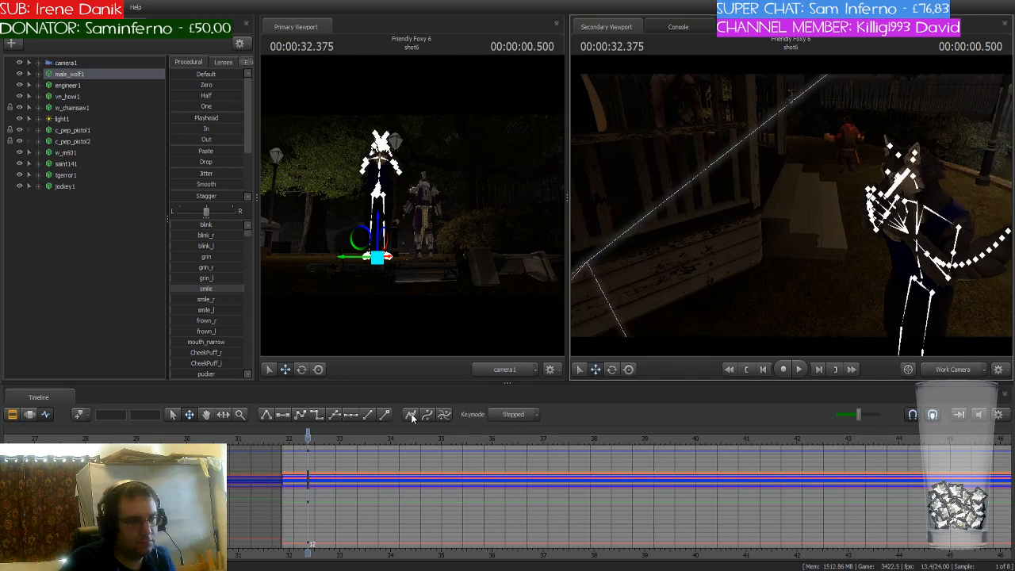
pyautogui.moveTo(308, 437)
pyautogui.mouseDown()
pyautogui.moveTo(269, 437)
pyautogui.moveTo(309, 438)
pyautogui.mouseUp()
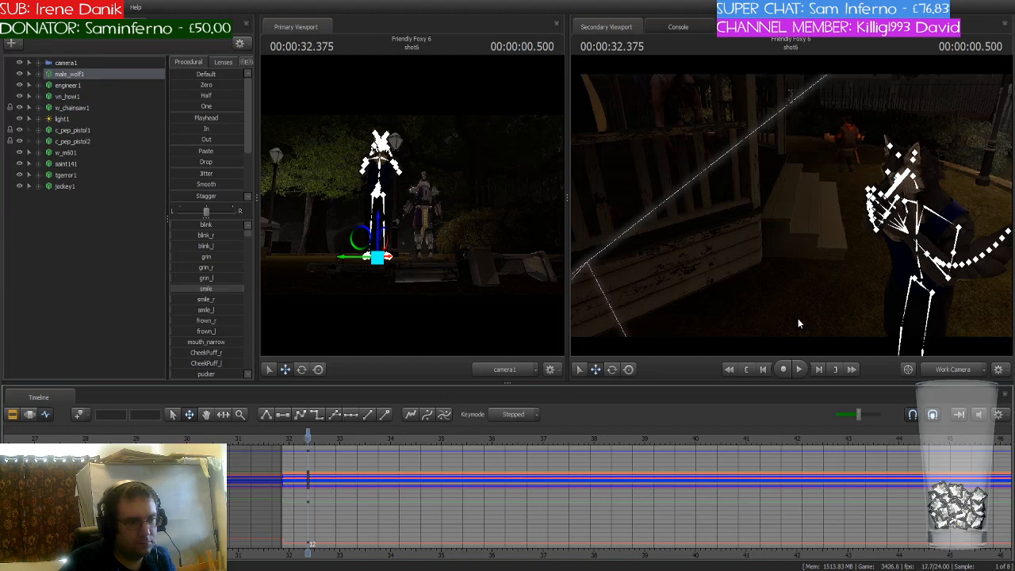
# Rotate male_wolf1's lower and upper spine bones, bip_spine_0 and bip_spine_2, at 00:00:32.375
pyautogui.moveTo(799, 251); pyautogui.dragTo(816, 215)
pyautogui.click(800, 215)
pyautogui.press('e')
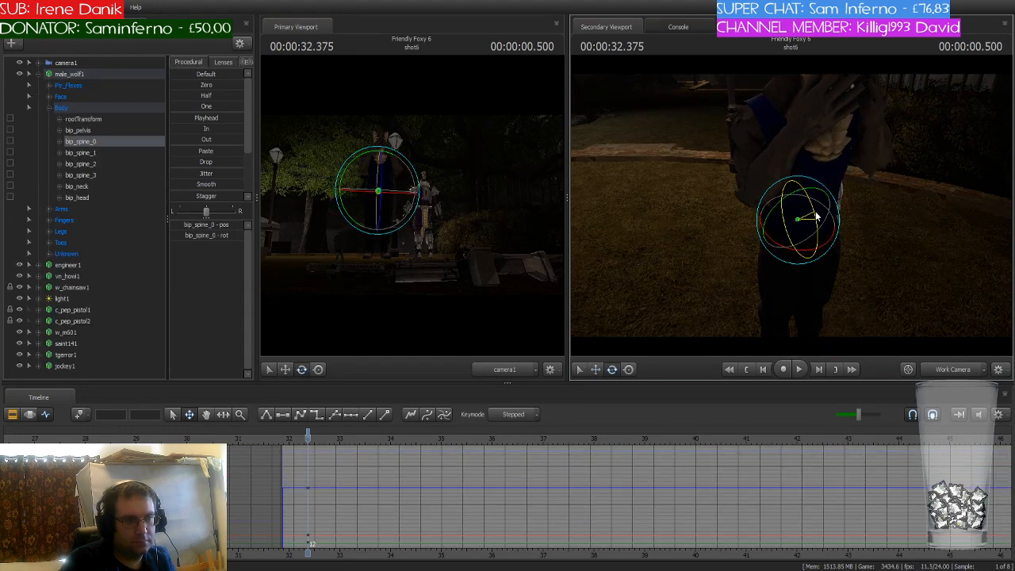
pyautogui.moveTo(877, 210); pyautogui.dragTo(875, 208)
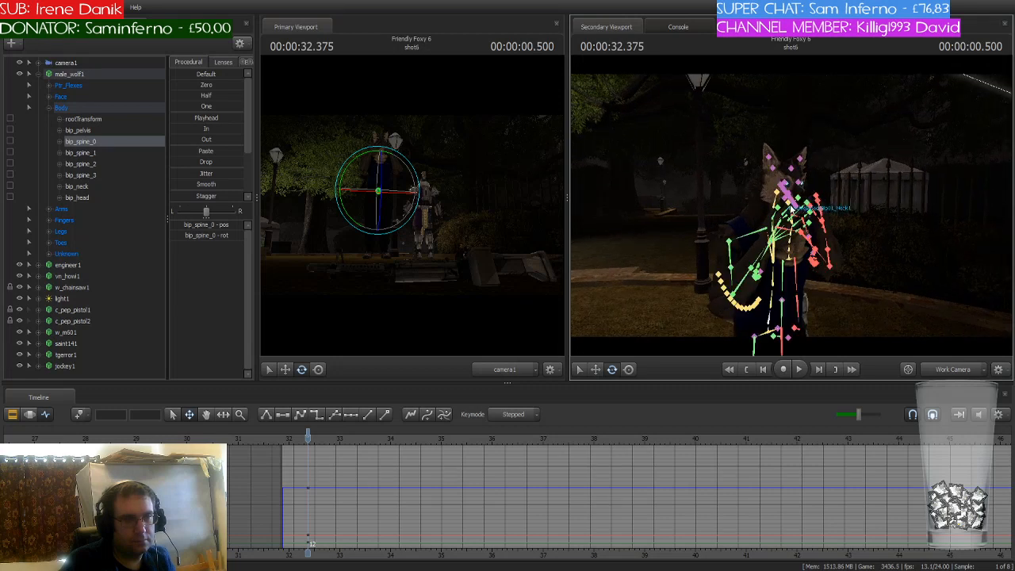
pyautogui.click(776, 268)
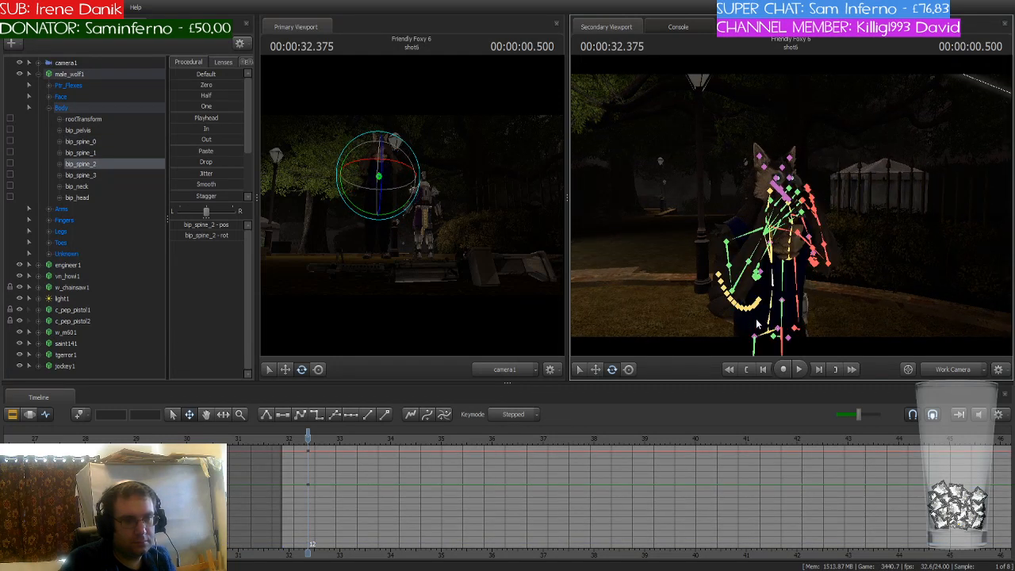
# Rotate male_wolf1's bip_head at 00:00:32.375 from a front view of the face
pyautogui.keyDown('ctrl'); pyautogui.click(877, 292); pyautogui.keyUp('ctrl')
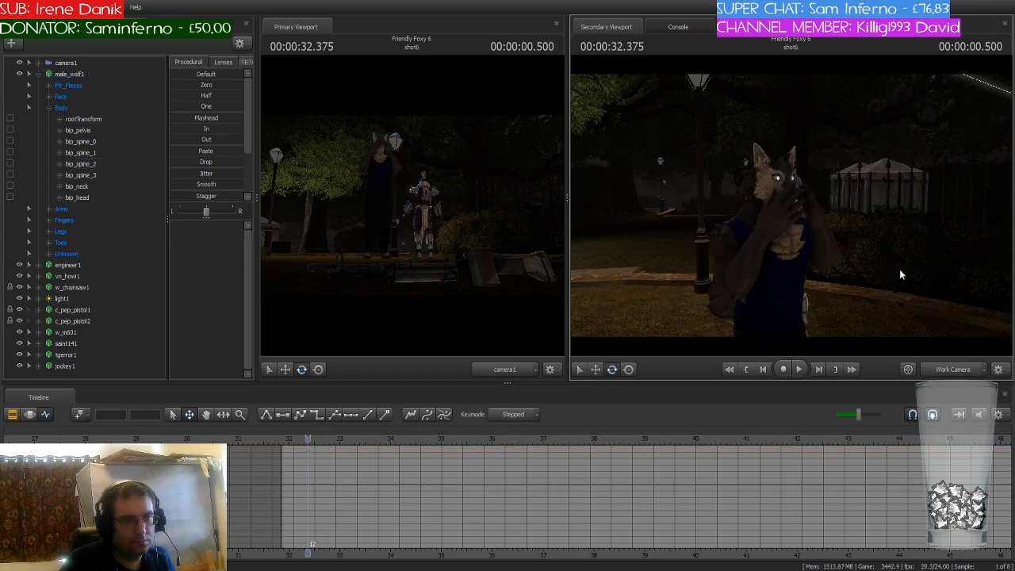
pyautogui.press('w')
pyautogui.moveTo(900, 270); pyautogui.dragTo(880, 249)
pyautogui.press('s')
pyautogui.press('ctrl')
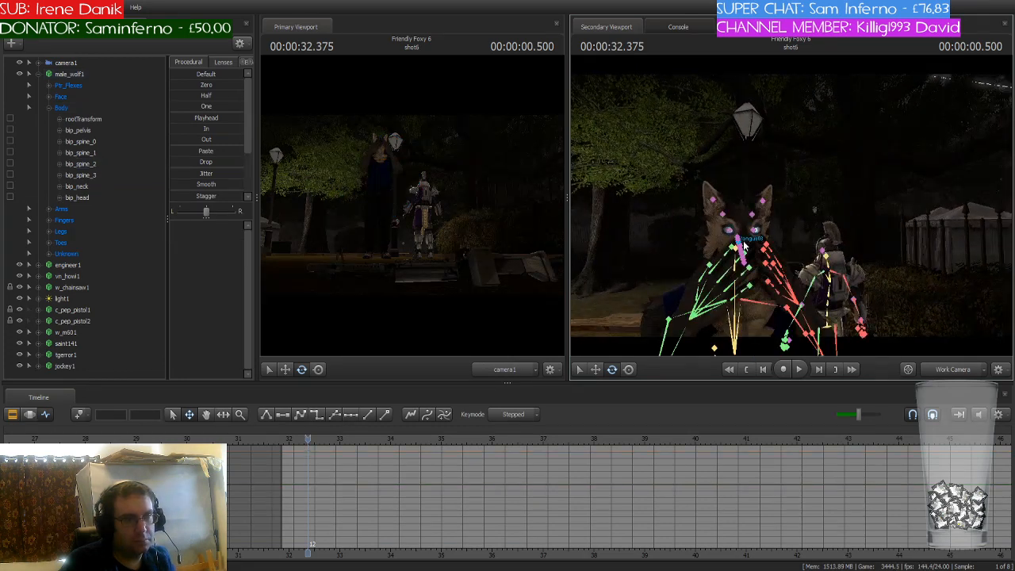
pyautogui.click(739, 247)
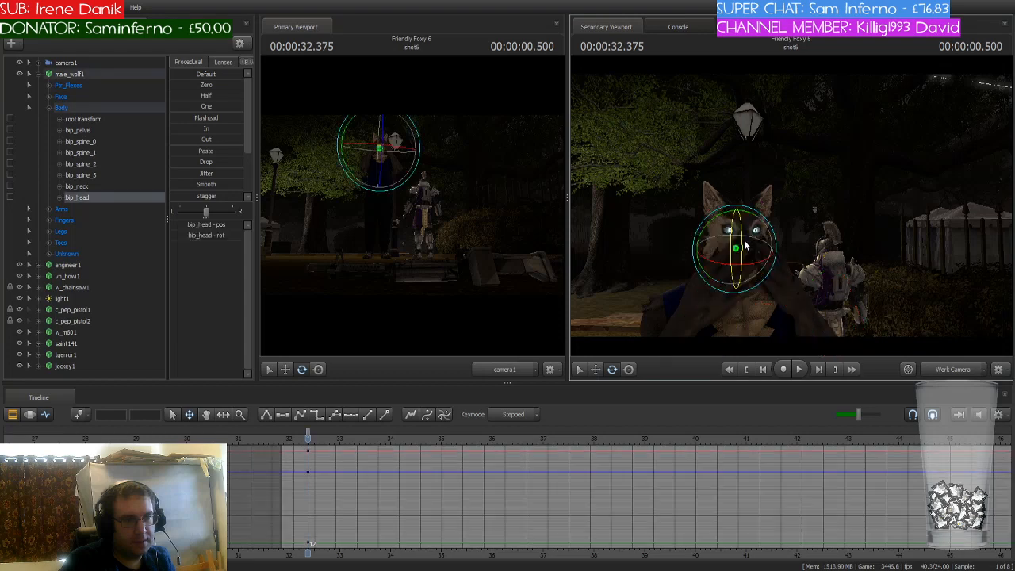
pyautogui.moveTo(743, 238); pyautogui.dragTo(738, 246)
# Rotate male_wolf1's bip_collar_l and bip_collar_r at 00:00:32.375, refining the left collar a second time
pyautogui.press('ctrl')
pyautogui.click(714, 230)
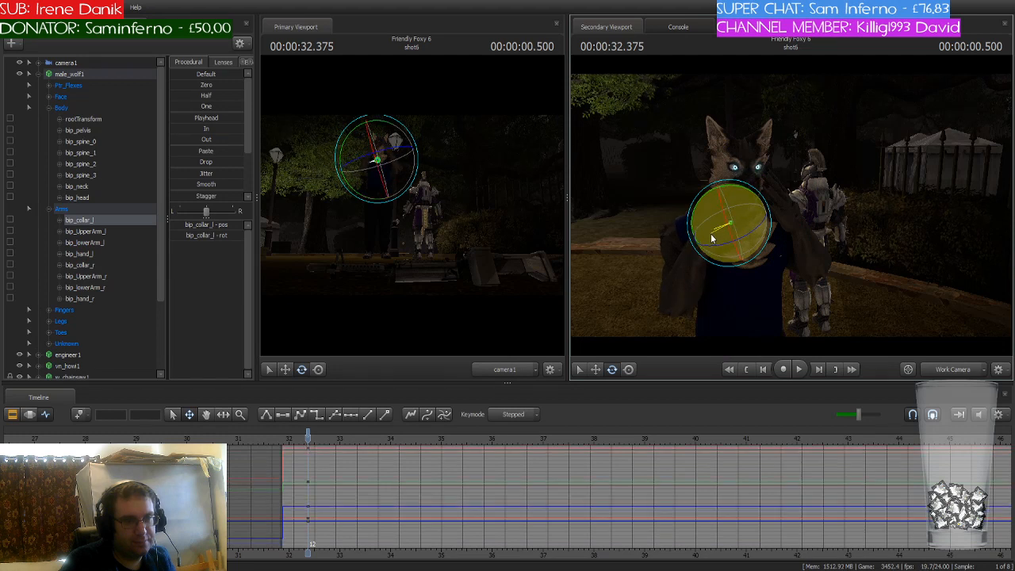
pyautogui.press('ctrl')
pyautogui.keyDown('ctrl'); pyautogui.click(768, 228); pyautogui.keyUp('ctrl')
pyautogui.moveTo(767, 222); pyautogui.dragTo(766, 228)
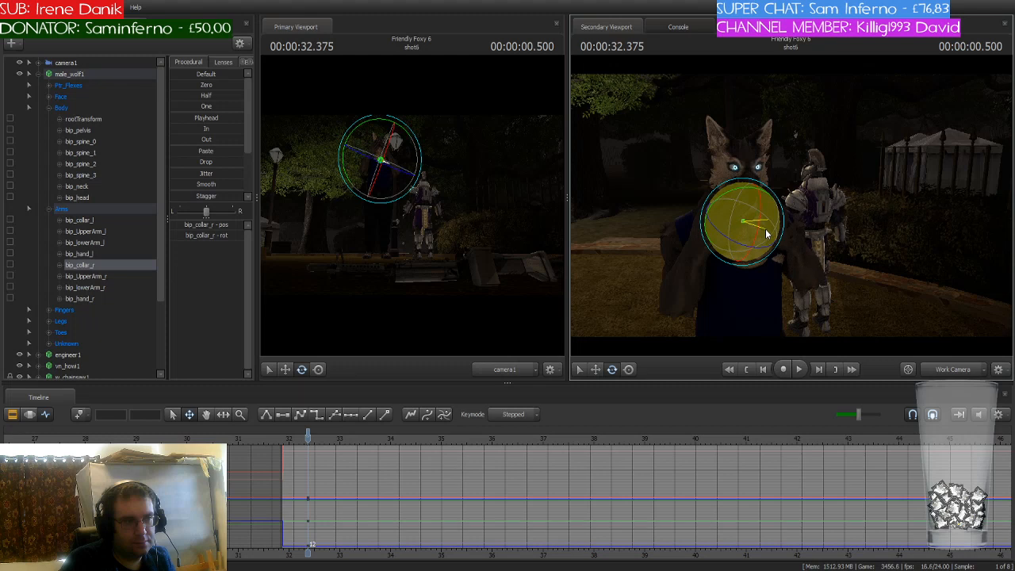
pyautogui.press('ctrl')
pyautogui.keyDown('ctrl'); pyautogui.click(695, 242); pyautogui.keyUp('ctrl')
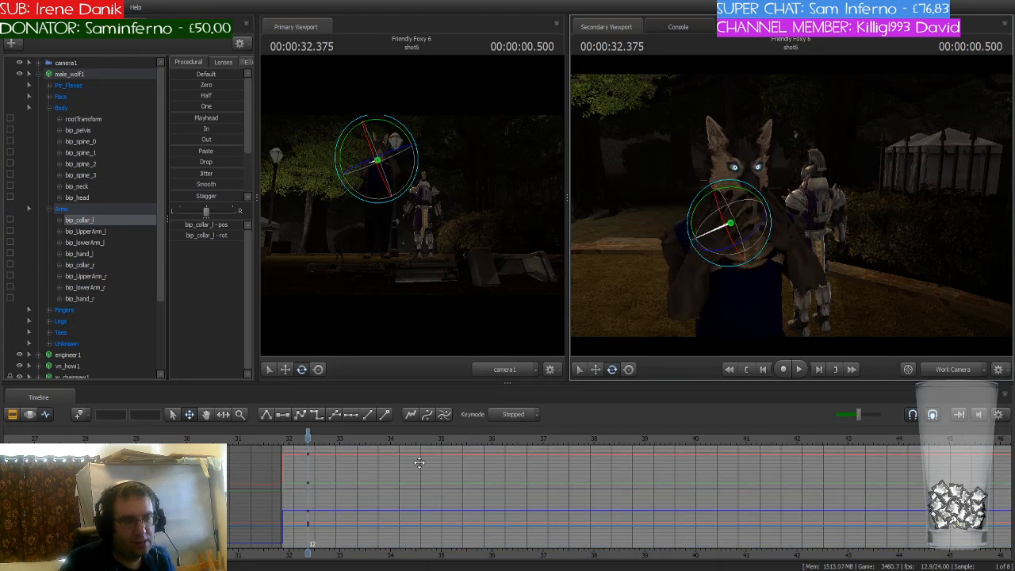
# Undo male_wolf1's collar, head and spine rotations together with the keyframe at 00:00:32.375
pyautogui.moveTo(307, 439)
pyautogui.mouseDown()
pyautogui.moveTo(280, 446)
pyautogui.moveTo(334, 449)
pyautogui.moveTo(309, 450)
pyautogui.mouseUp()
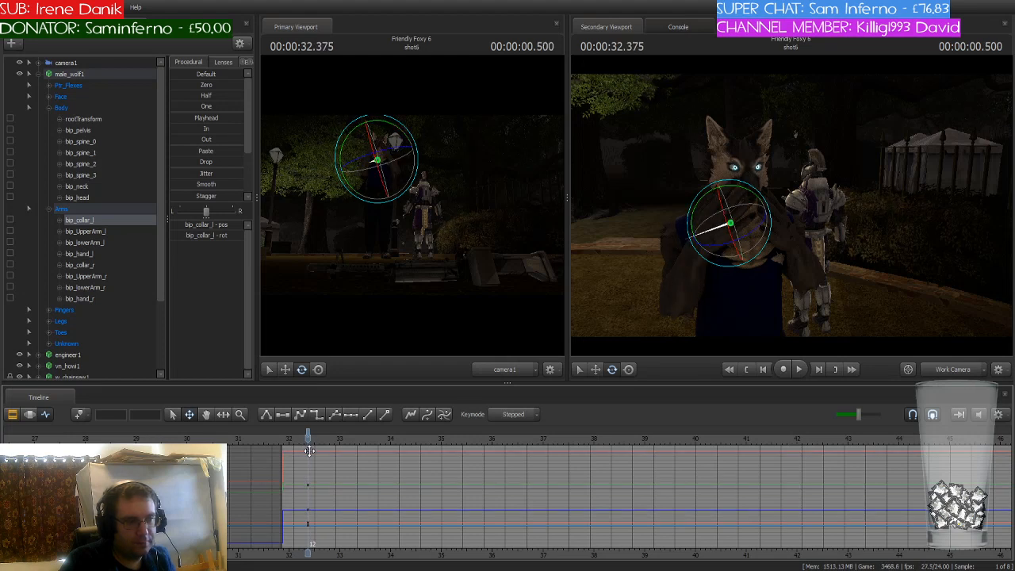
pyautogui.hotkey('ctrl', 'z')
pyautogui.hotkey('ctrl', 'z')
pyautogui.hotkey('ctrl', 'z')
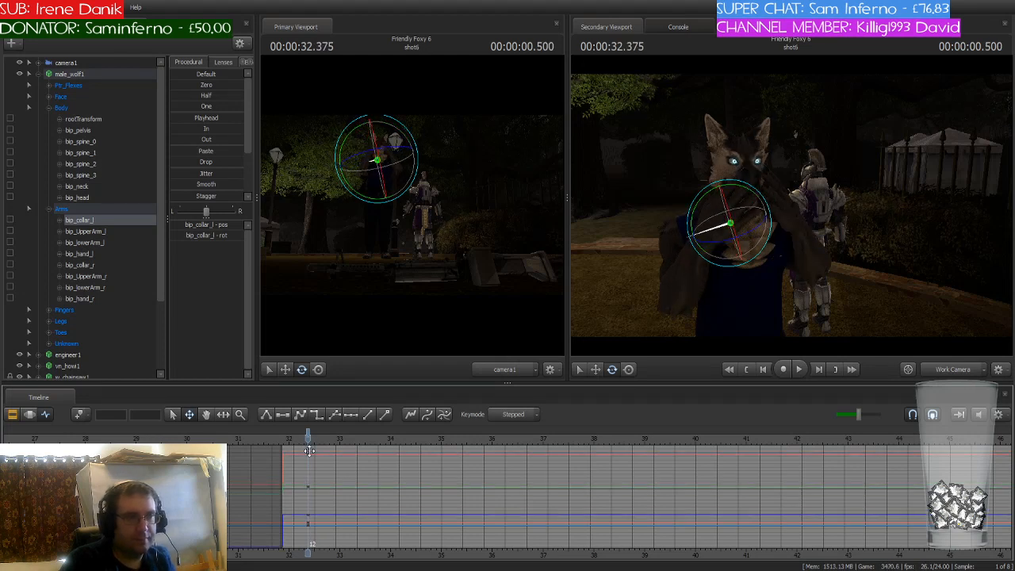
pyautogui.hotkey('ctrl', 'z')
pyautogui.hotkey('ctrl', 'z')
pyautogui.hotkey('ctrl', 'z')
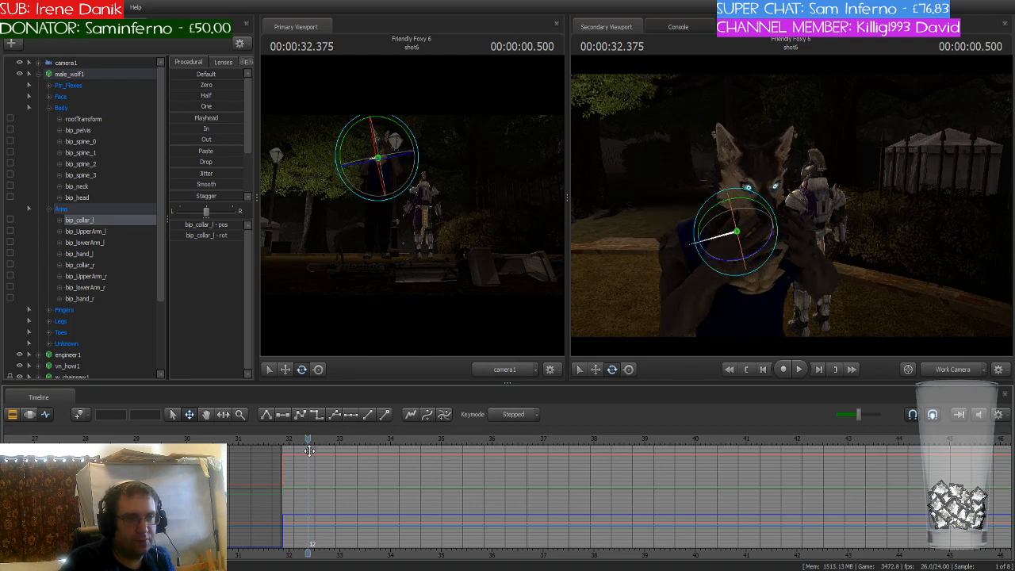
# Select the whole male_wolf1 and keyframe its pose at 00:00:32.500 and at the start of shot6
pyautogui.moveTo(309, 442); pyautogui.dragTo(283, 444)
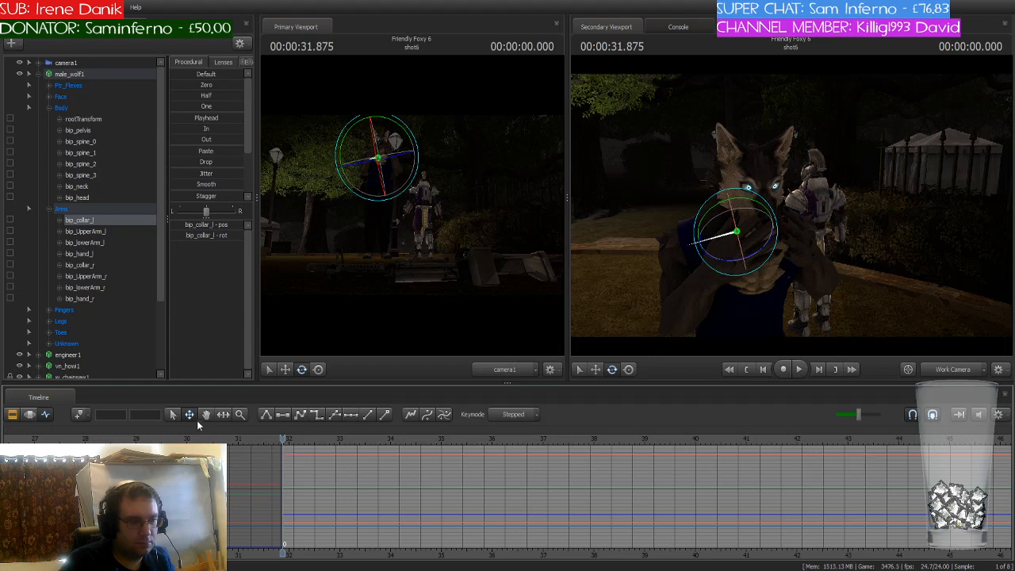
pyautogui.click(80, 416)
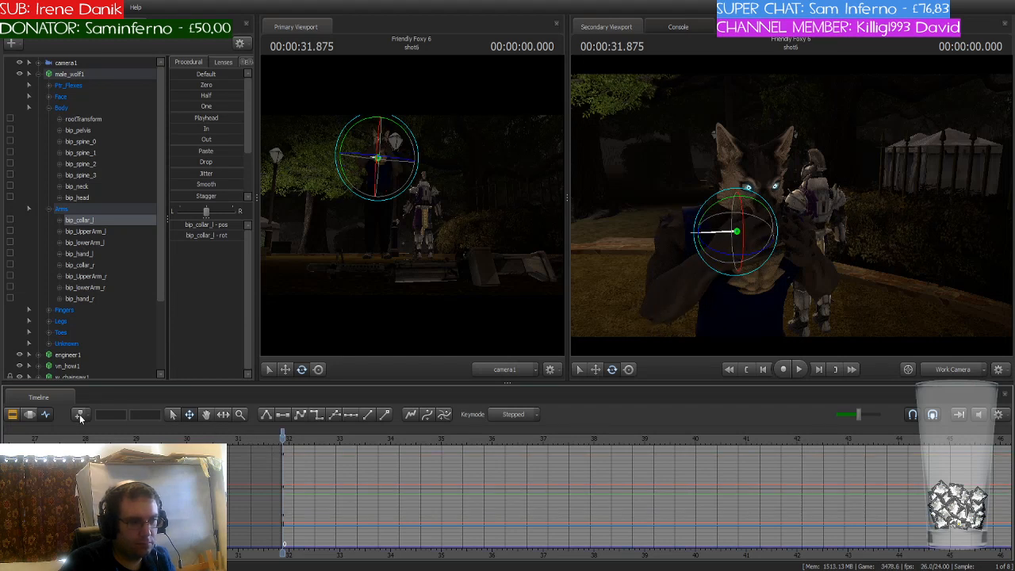
pyautogui.click(94, 74)
pyautogui.click(93, 74)
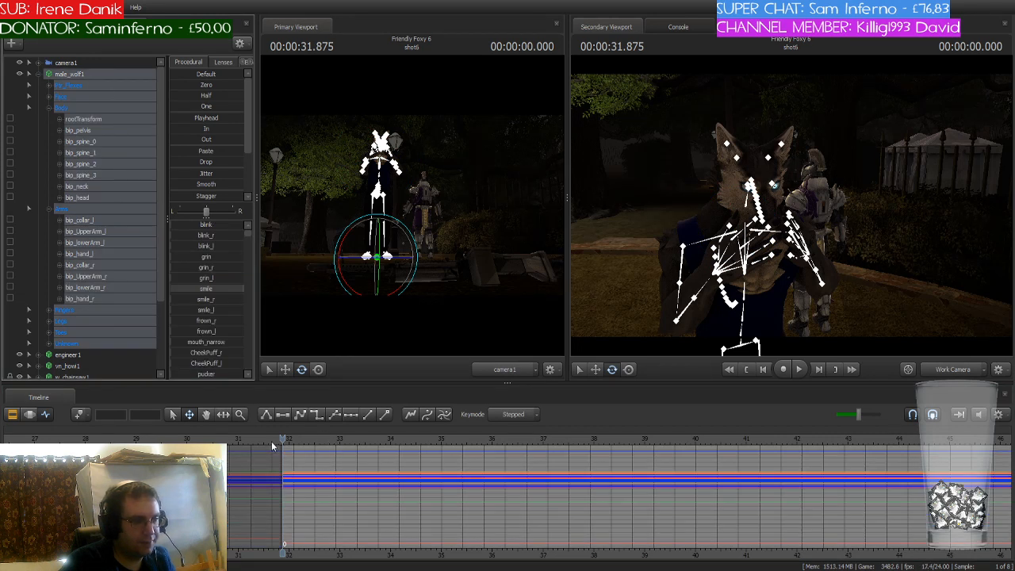
pyautogui.moveTo(284, 439); pyautogui.dragTo(314, 438)
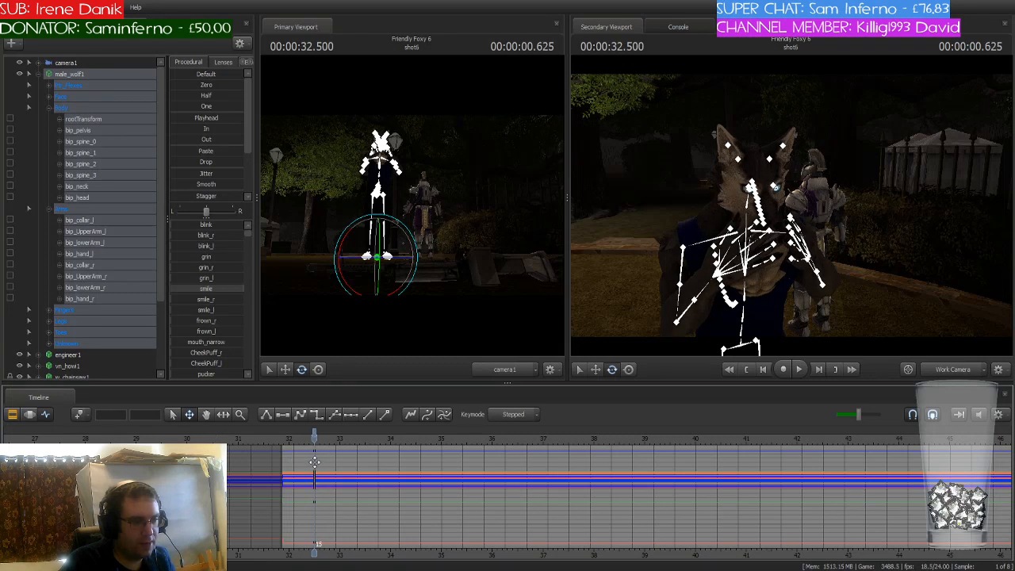
pyautogui.scroll(1, 318, 465)
pyautogui.moveTo(314, 436); pyautogui.dragTo(273, 441)
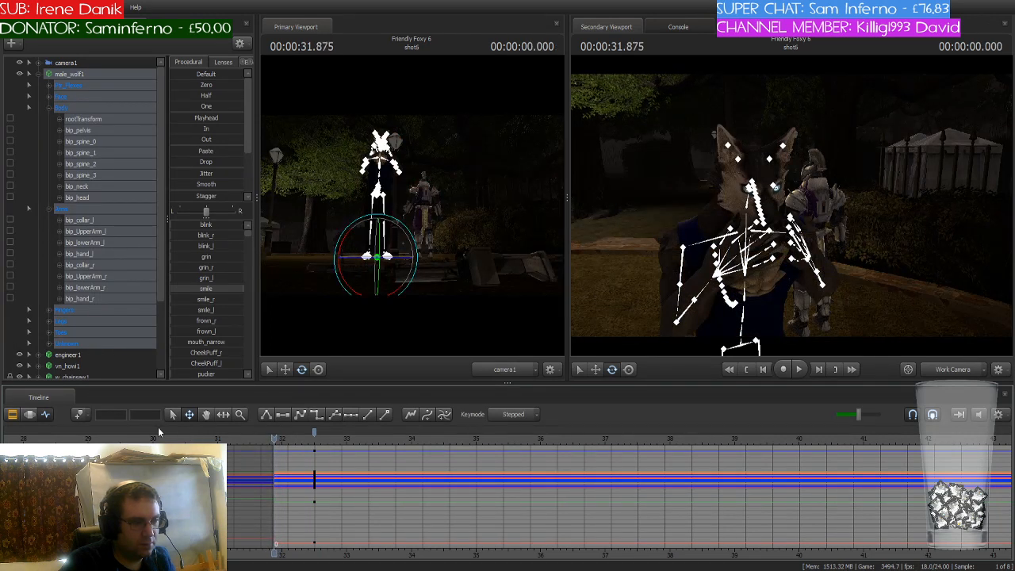
pyautogui.scroll(1, 271, 449)
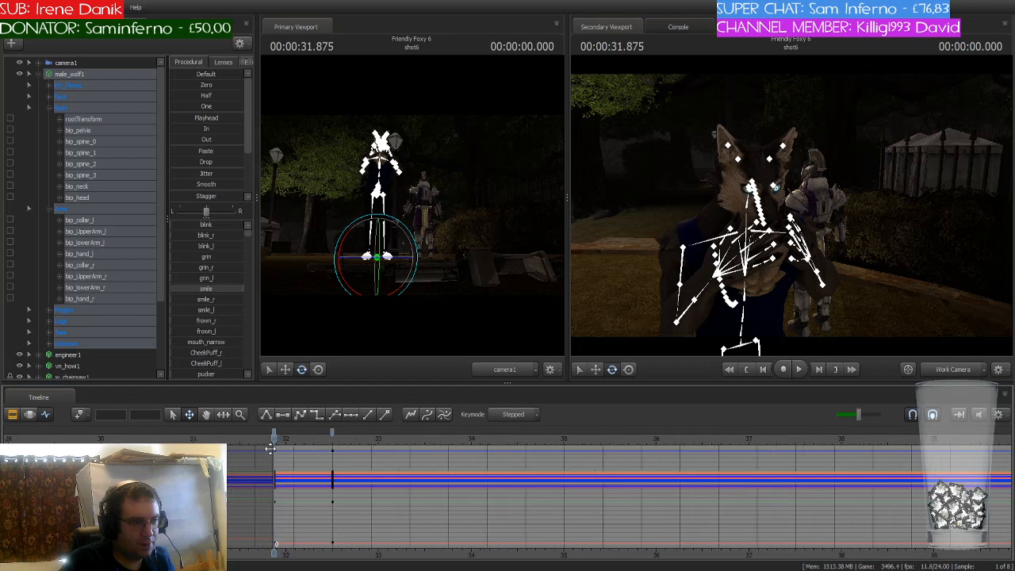
# Move male_wolf1's second keyframe to 00:00:32.208, eight frames into the shot
pyautogui.moveTo(274, 438)
pyautogui.mouseDown()
pyautogui.moveTo(320, 438)
pyautogui.moveTo(274, 441)
pyautogui.mouseUp()
pyautogui.press('Right')
pyautogui.press('Right')
pyautogui.press('Right')
pyautogui.press('Right')
pyautogui.press('Right')
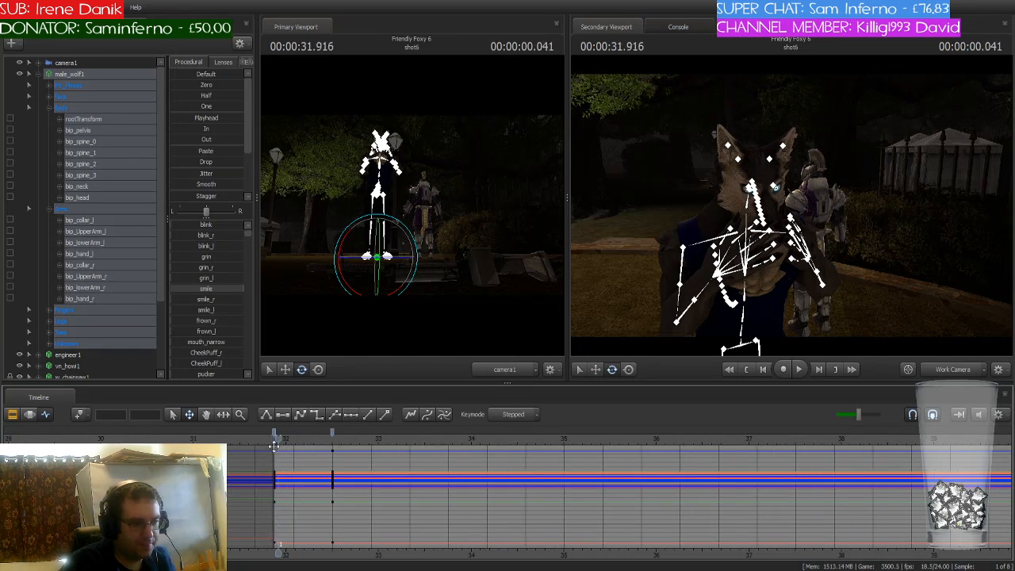
pyautogui.press('Right')
pyautogui.press('Right')
pyautogui.press('Right')
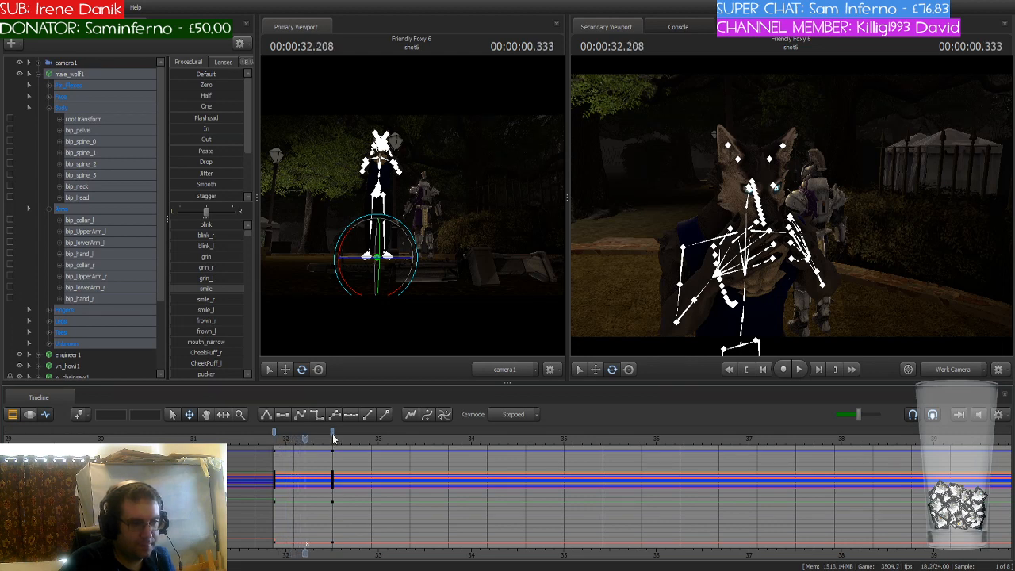
pyautogui.moveTo(332, 433); pyautogui.dragTo(306, 434)
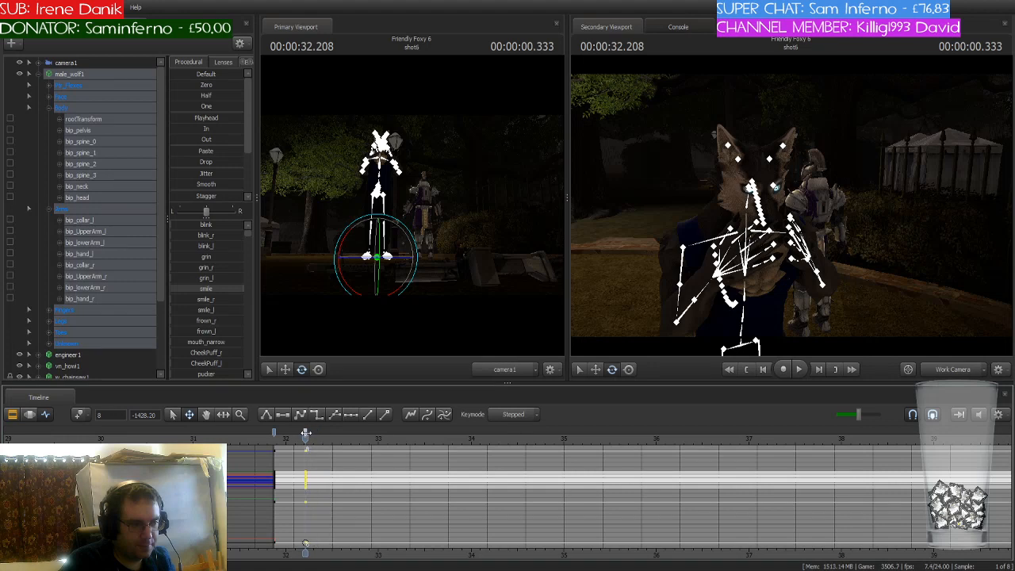
# Rotate male_wolf1's bip_spine_0 slightly at the 00:00:32.208 keyframe
pyautogui.moveTo(777, 214)
pyautogui.mouseDown()
pyautogui.moveTo(809, 254)
pyautogui.moveTo(797, 318)
pyautogui.moveTo(781, 222)
pyautogui.moveTo(793, 301)
pyautogui.moveTo(790, 156)
pyautogui.moveTo(749, 200)
pyautogui.moveTo(768, 214)
pyautogui.moveTo(791, 207)
pyautogui.mouseUp()
pyautogui.click(752, 205)
pyautogui.press('ctrl')
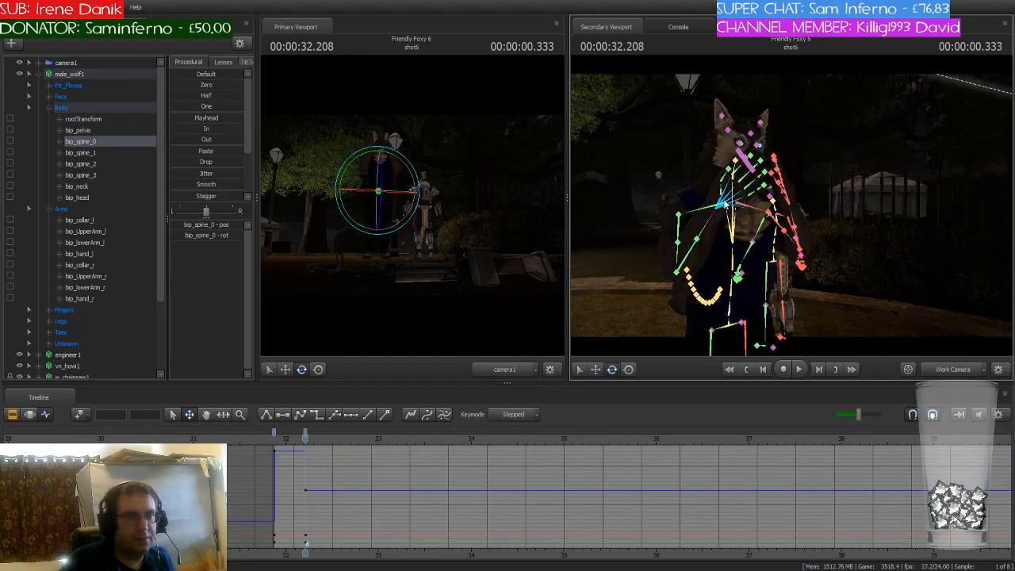
# Rotate male_wolf1's bip_collar_l and bip_collar_r slightly at the 00:00:32.208 keyframe
pyautogui.click(701, 210)
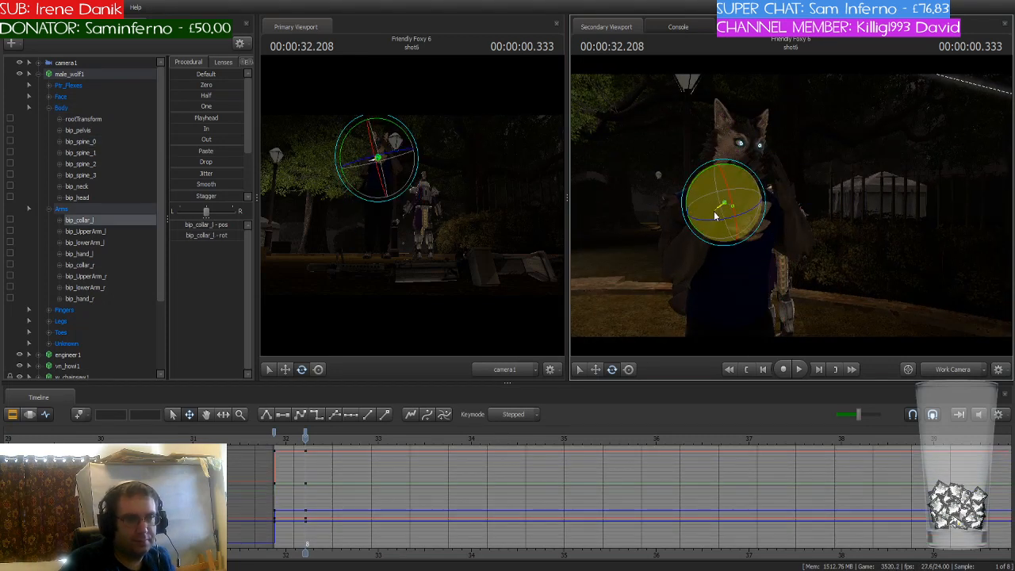
pyautogui.press('ctrl')
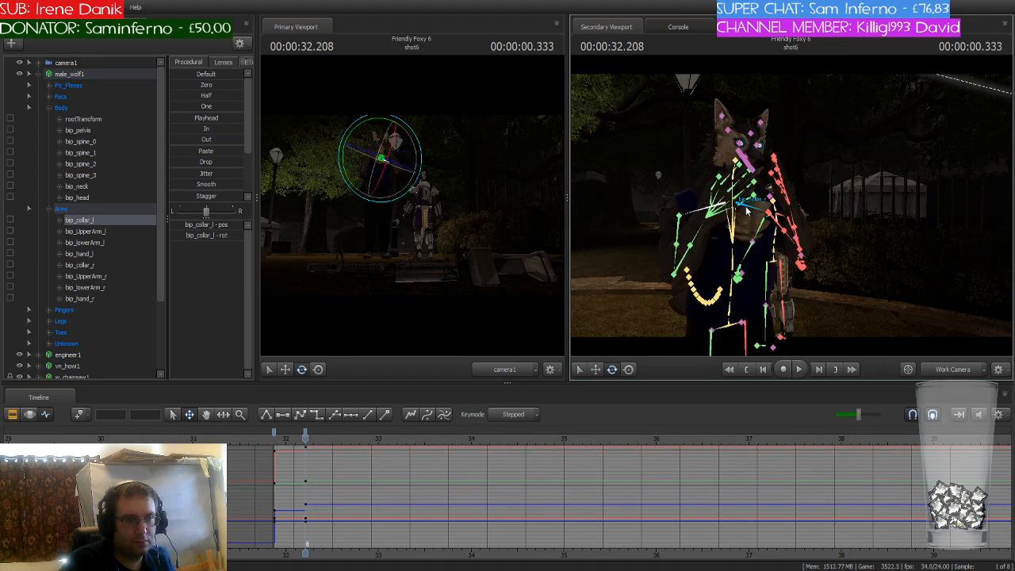
pyautogui.click(758, 209)
pyautogui.moveTo(759, 208); pyautogui.dragTo(748, 201)
# Tilt male_wolf1's bip_head at the 00:00:32.208 keyframe
pyautogui.press('w')
pyautogui.moveTo(840, 223); pyautogui.dragTo(838, 210)
pyautogui.press('ctrl')
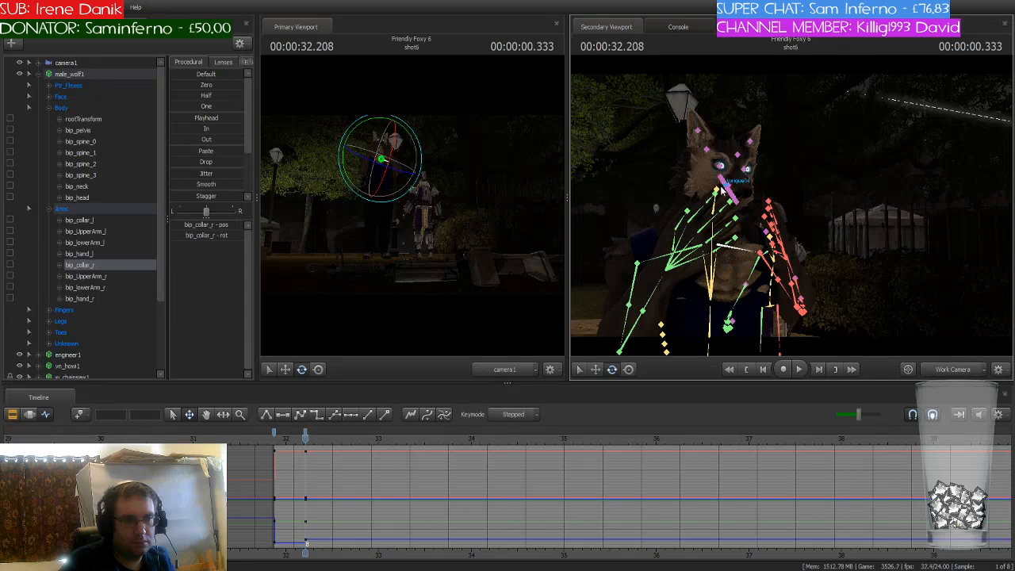
pyautogui.keyDown('ctrl'); pyautogui.click(717, 190); pyautogui.keyUp('ctrl')
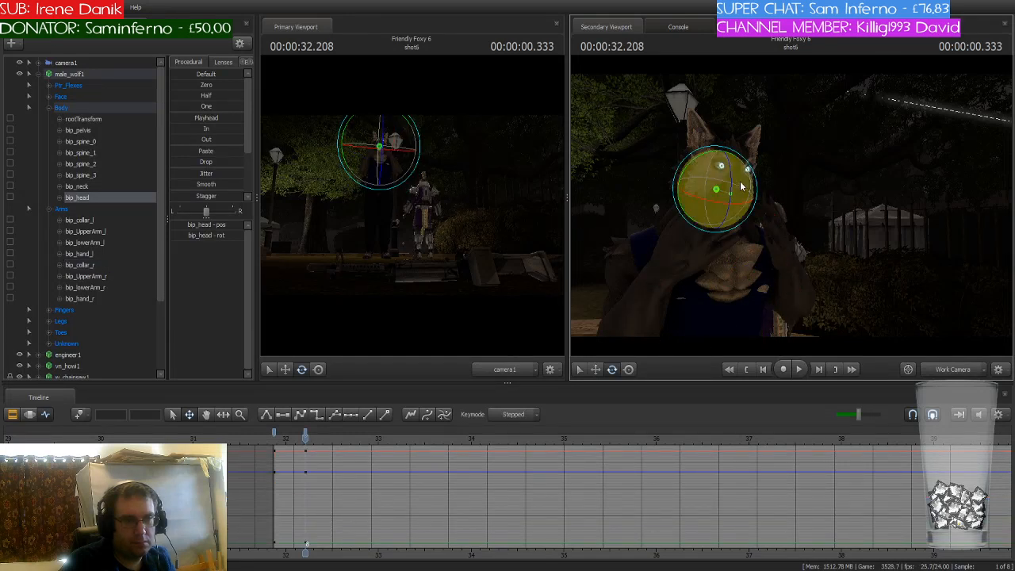
pyautogui.moveTo(735, 178); pyautogui.dragTo(735, 185)
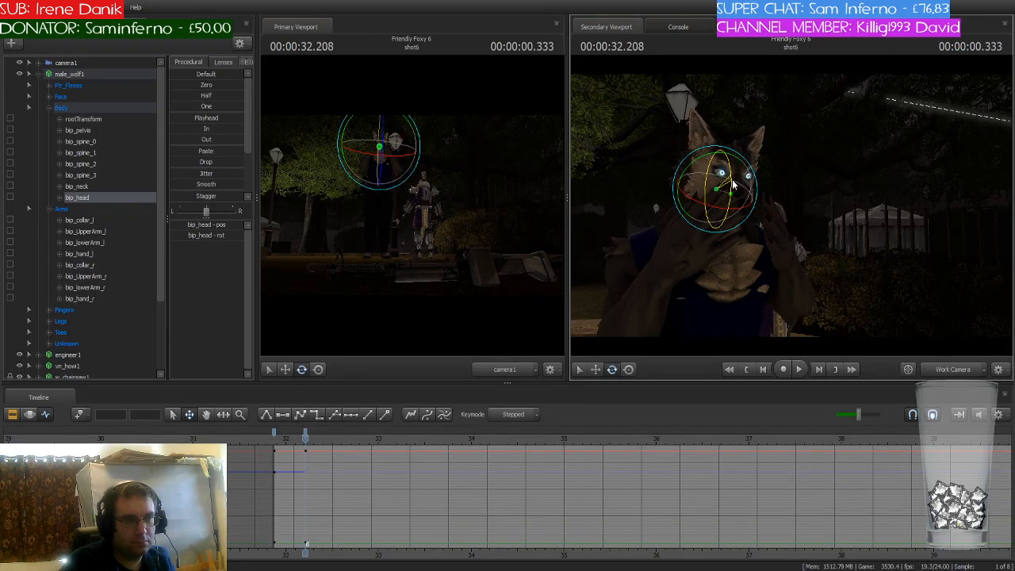
# Rotate male_wolf1's bip_spine_2 slightly at the 00:00:32.208 keyframe
pyautogui.press('s')
pyautogui.moveTo(749, 247); pyautogui.dragTo(747, 257)
pyautogui.press('ctrl')
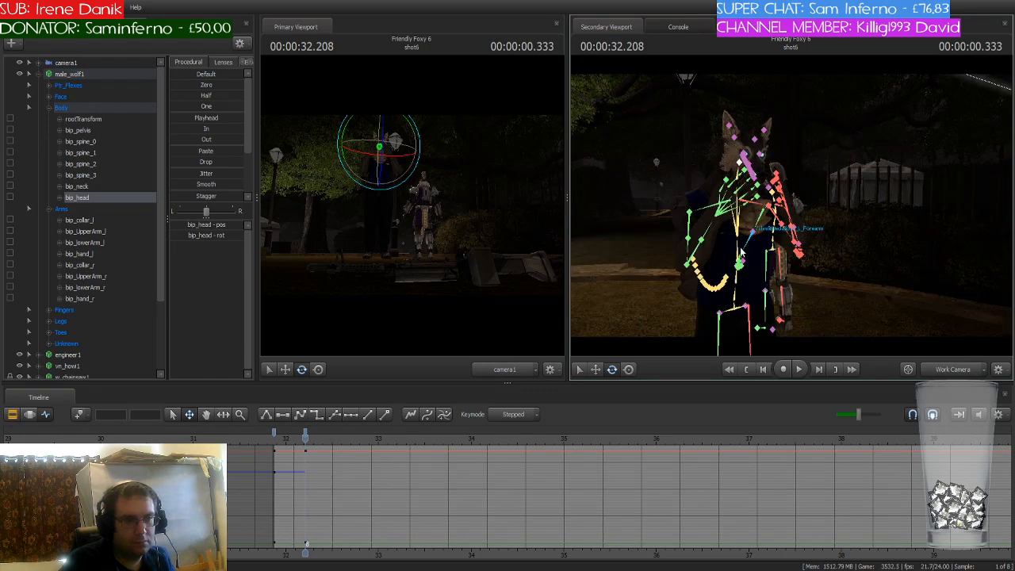
pyautogui.keyDown('ctrl'); pyautogui.click(742, 250); pyautogui.keyUp('ctrl')
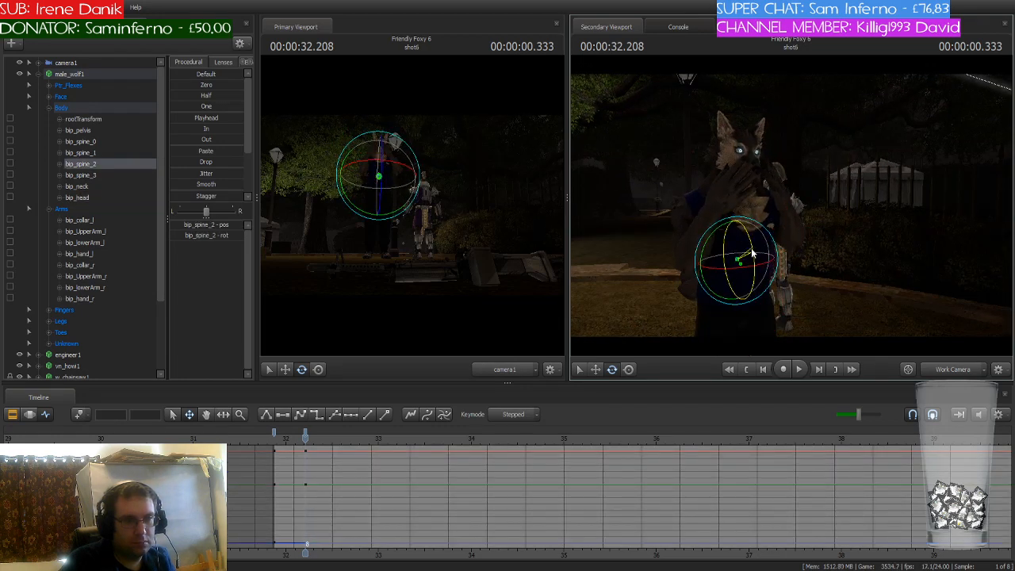
pyautogui.moveTo(752, 252); pyautogui.dragTo(726, 253)
pyautogui.press('d')
pyautogui.press('w')
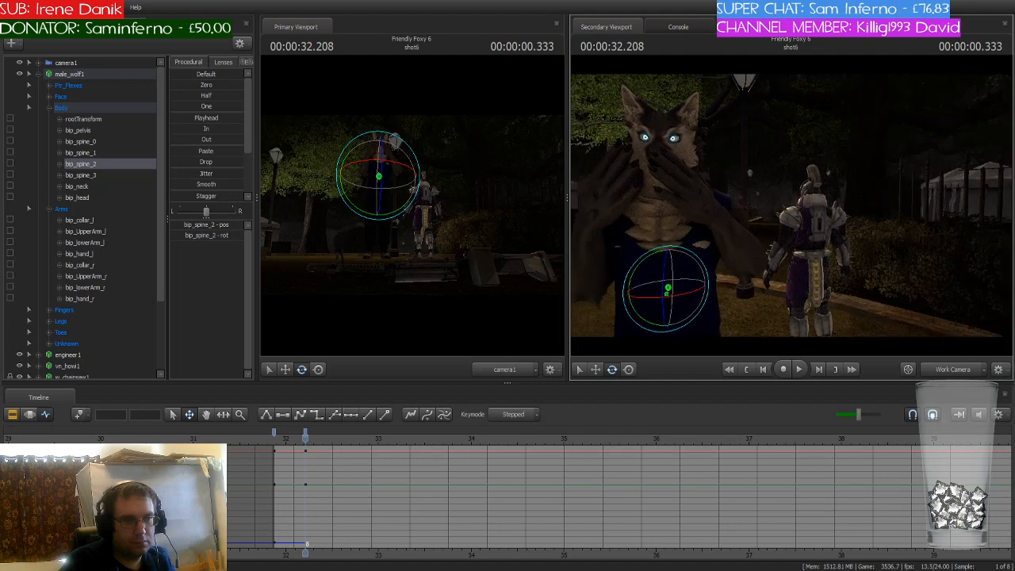
# Rotate male_wolf1's bip_lowerArm_l and bip_lowerArm_r slightly at the 00:00:32.208 keyframe, bringing the hands closer together over the muzzle
pyautogui.press('ctrl')
pyautogui.moveTo(803, 219); pyautogui.dragTo(781, 219)
pyautogui.press('s')
pyautogui.press('ctrl')
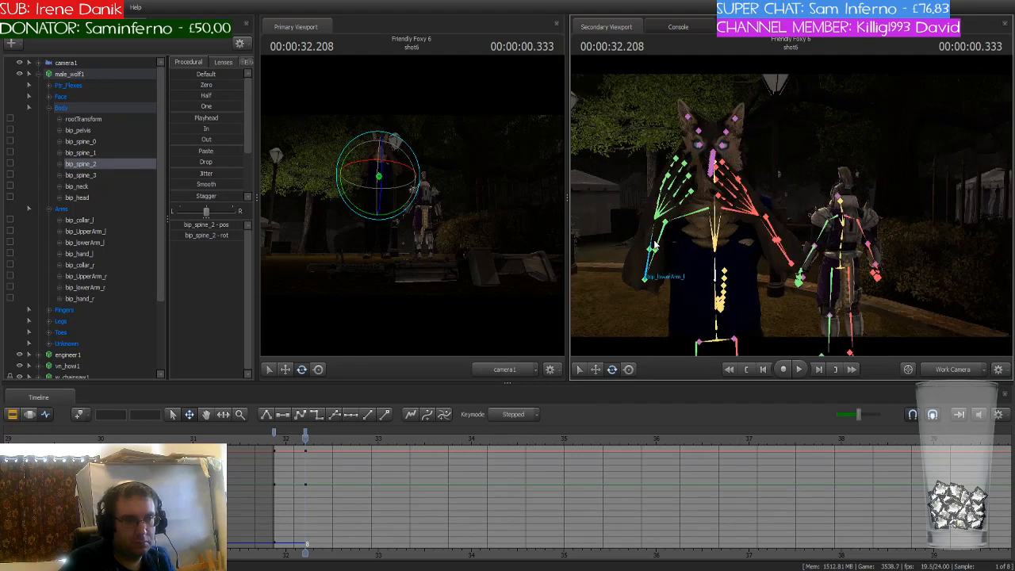
pyautogui.keyDown('ctrl'); pyautogui.click(655, 243); pyautogui.keyUp('ctrl')
pyautogui.moveTo(643, 273); pyautogui.dragTo(647, 273)
pyautogui.press('ctrl')
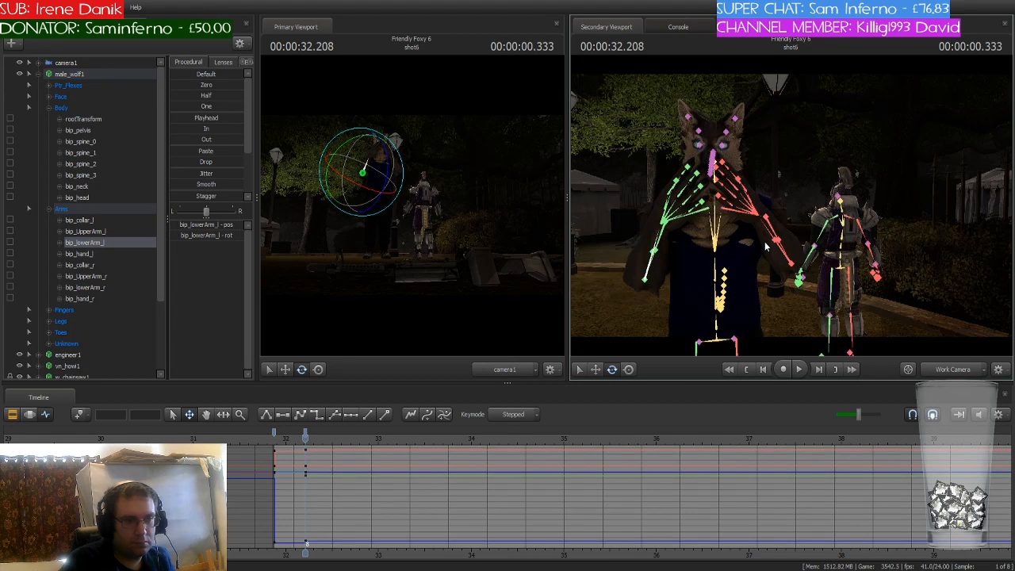
pyautogui.keyDown('ctrl'); pyautogui.click(767, 240); pyautogui.keyUp('ctrl')
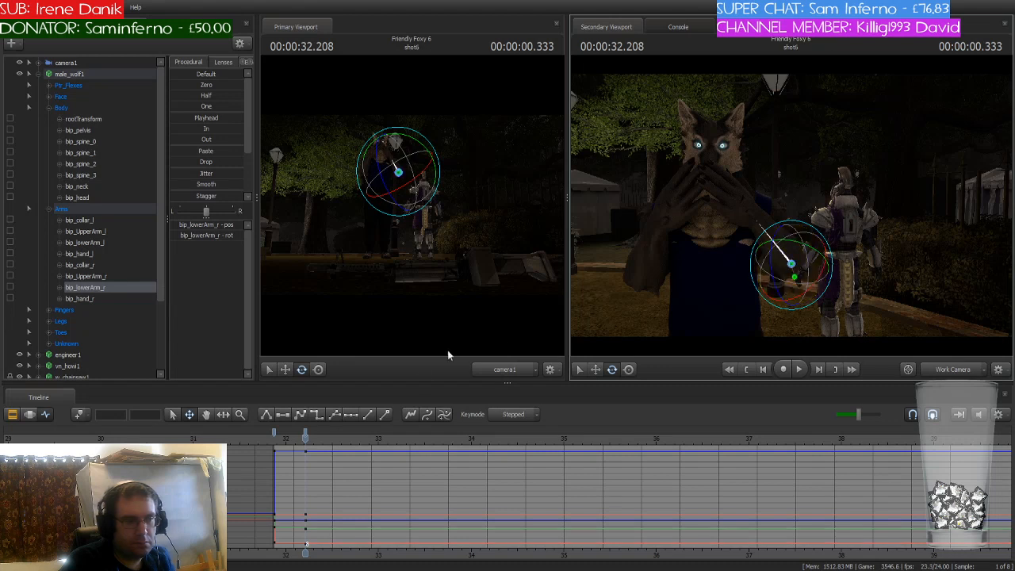
# Move the playhead to 00:00:32.375, twelve frames into the shot
pyautogui.moveTo(304, 437)
pyautogui.mouseDown()
pyautogui.moveTo(274, 437)
pyautogui.moveTo(321, 438)
pyautogui.mouseUp()
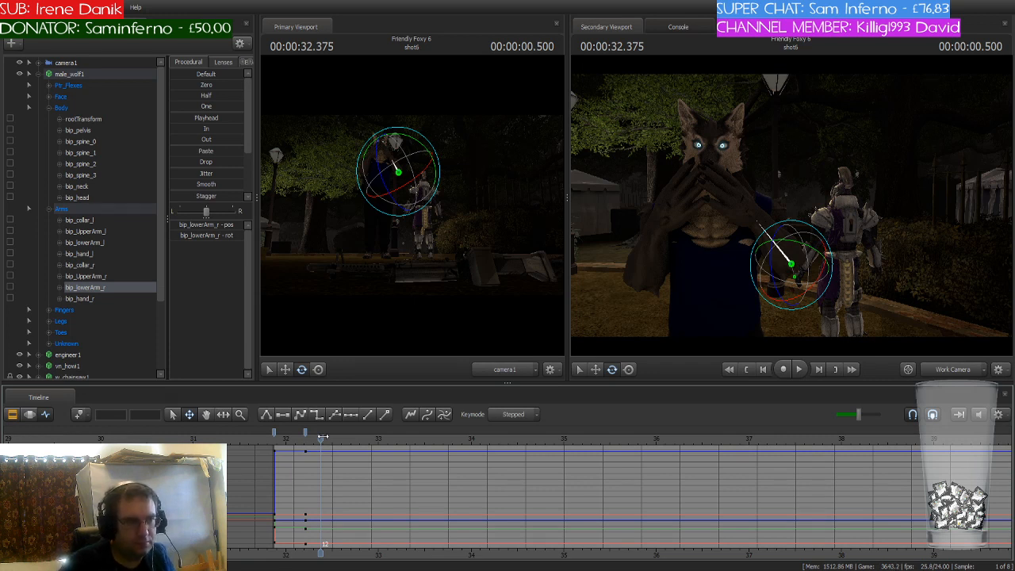
pyautogui.click(77, 414)
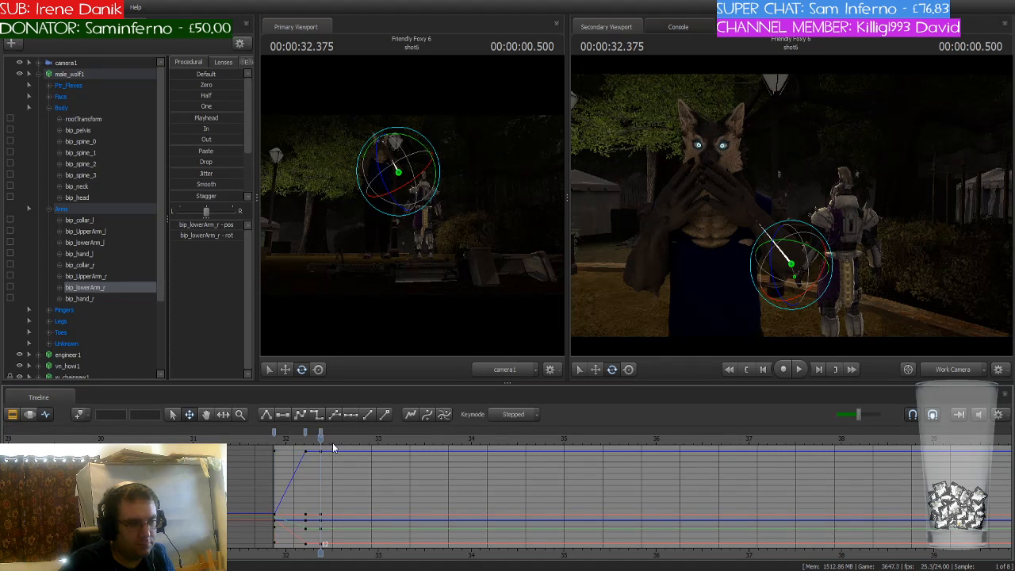
pyautogui.moveTo(320, 435); pyautogui.dragTo(272, 439)
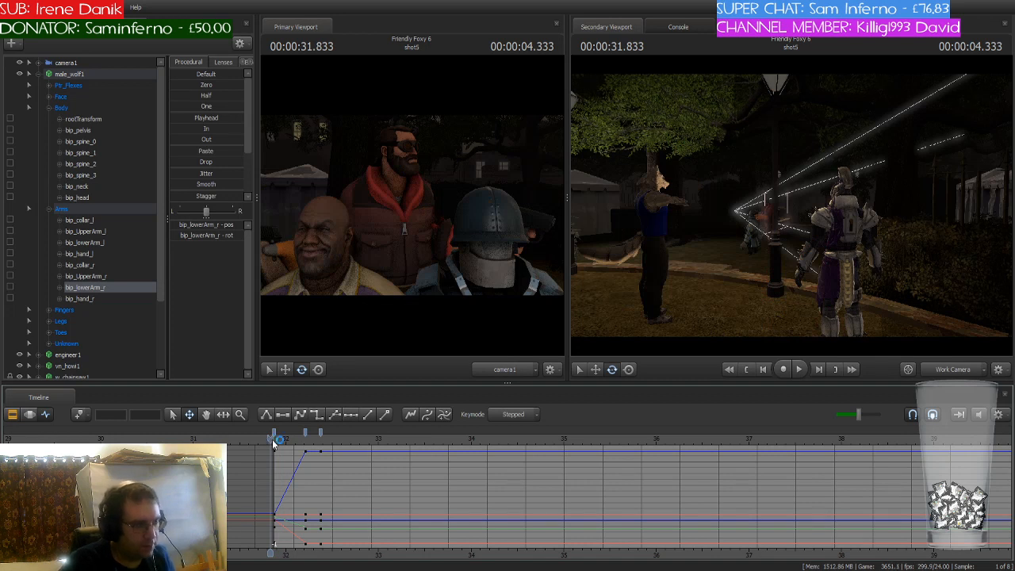
pyautogui.hotkey('ctrl', 'z')
pyautogui.hotkey('ctrl', 'z')
pyautogui.hotkey('ctrl', 'z')
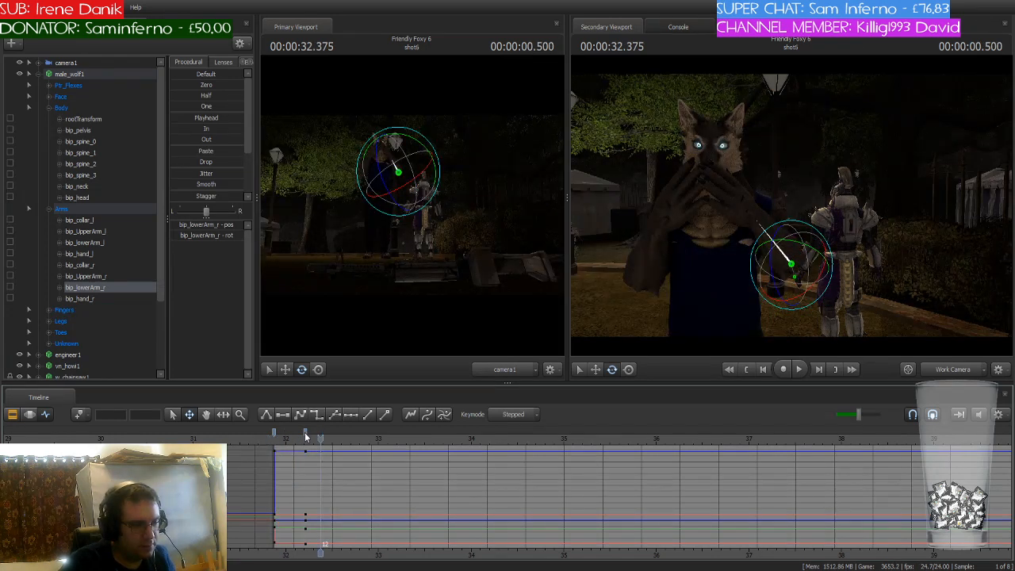
# Add a keyframe for the whole male_wolf1 rig at 00:00:32.375 and make its first keyframe in the shot stepped
pyautogui.click(87, 74)
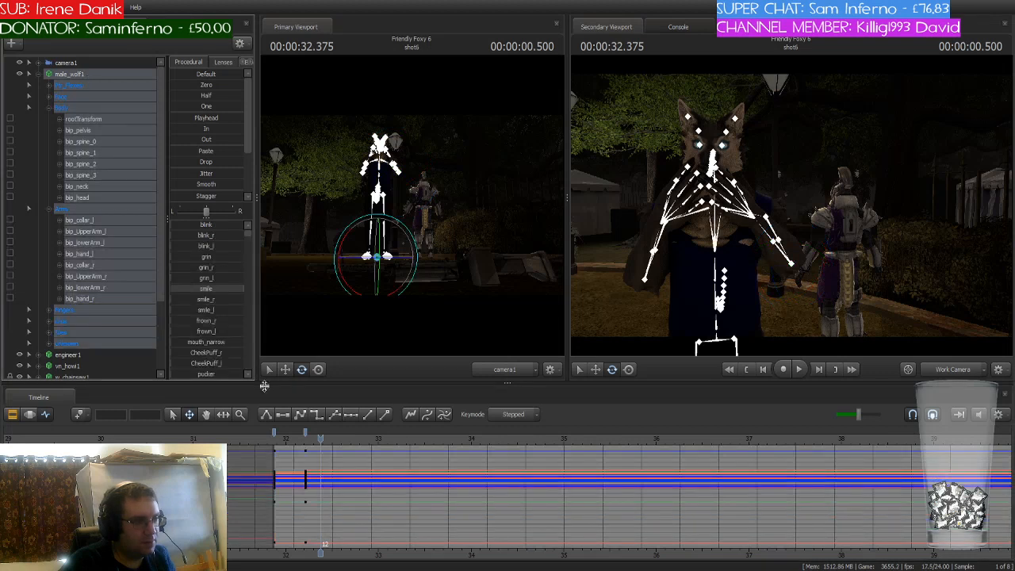
pyautogui.click(80, 414)
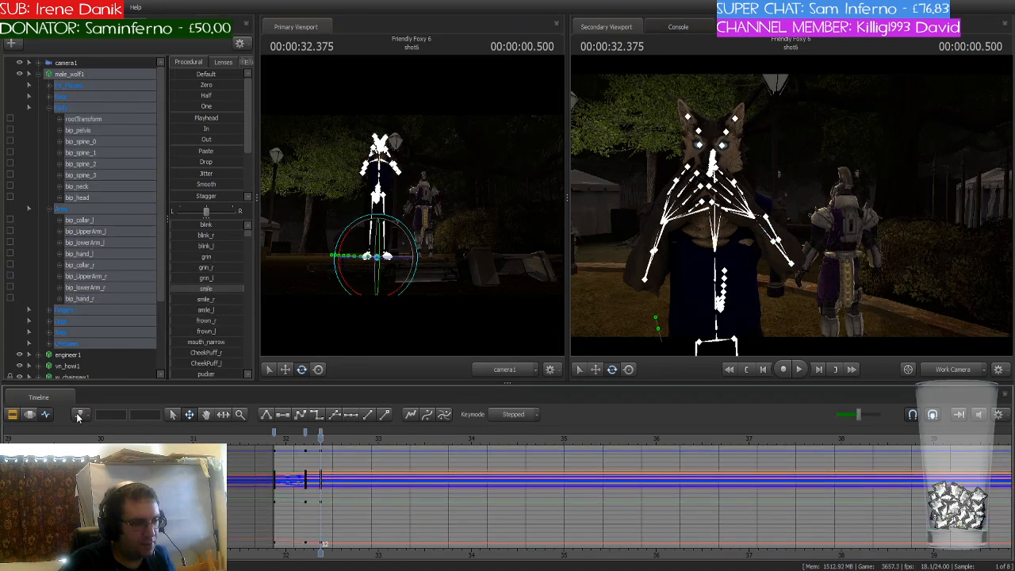
pyautogui.click(275, 434)
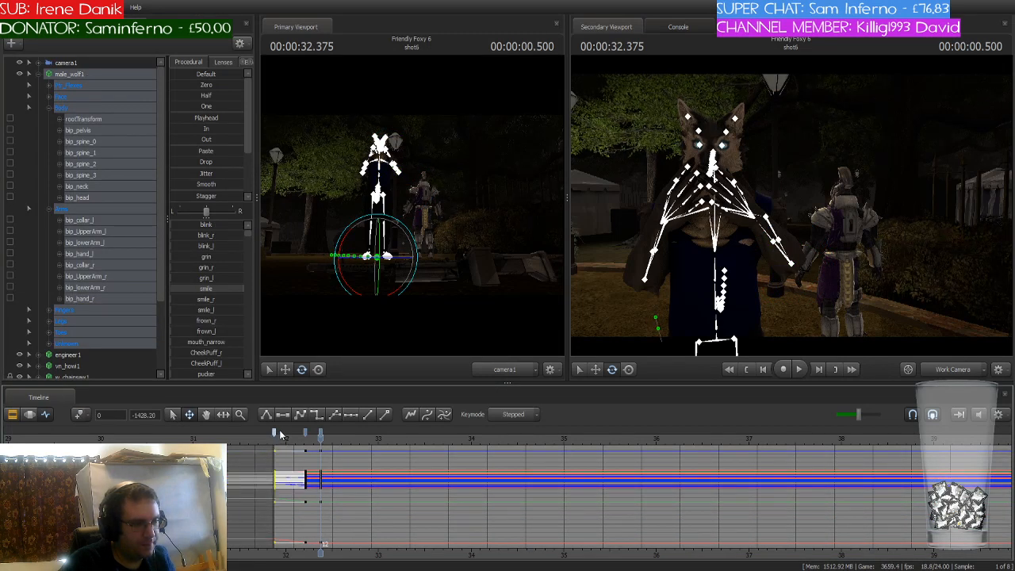
pyautogui.click(316, 415)
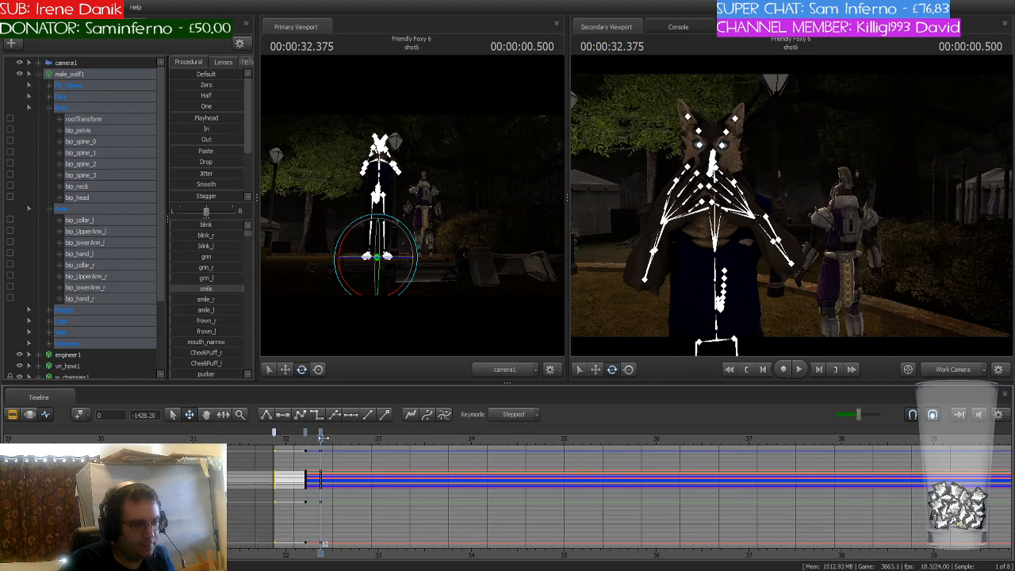
# Advance the playhead to 00:00:32.708, twenty frames into the shot
pyautogui.moveTo(321, 436)
pyautogui.mouseDown()
pyautogui.moveTo(263, 439)
pyautogui.moveTo(320, 438)
pyautogui.mouseUp()
pyautogui.press('Right')
pyautogui.press('Right')
pyautogui.press('Right')
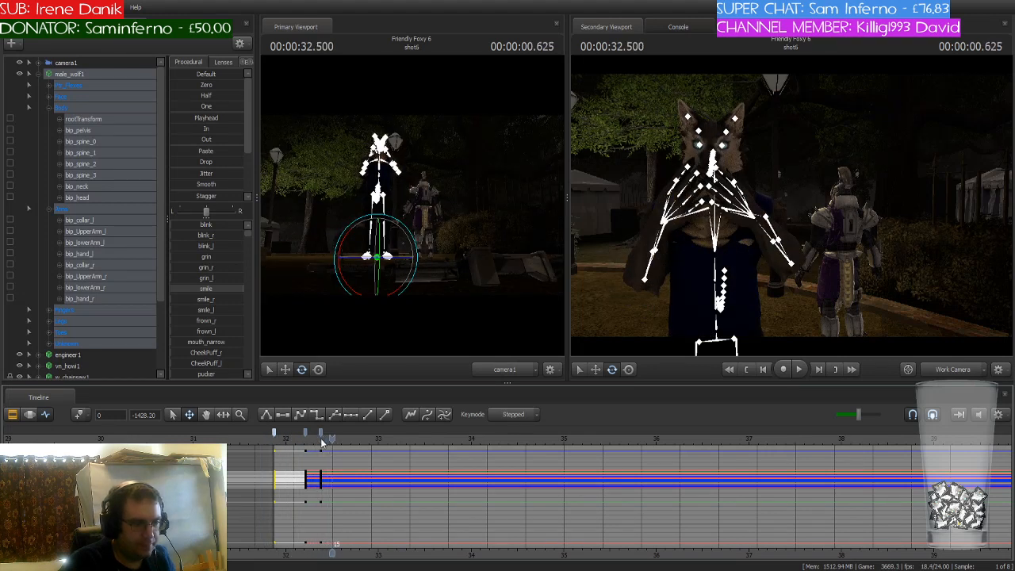
pyautogui.press('Right')
pyautogui.press('Right')
pyautogui.press('Right')
pyautogui.press('Right')
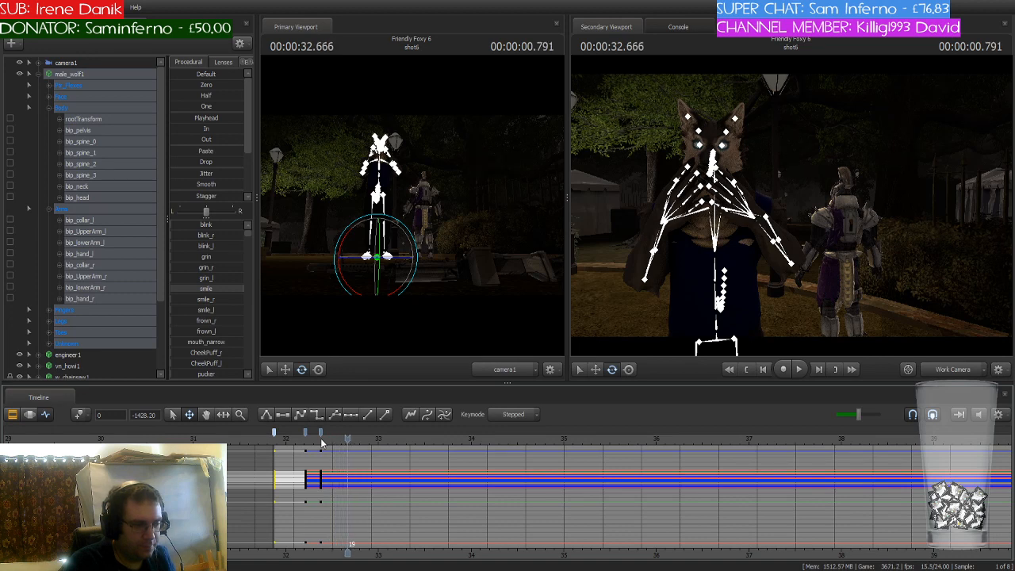
pyautogui.press('Right')
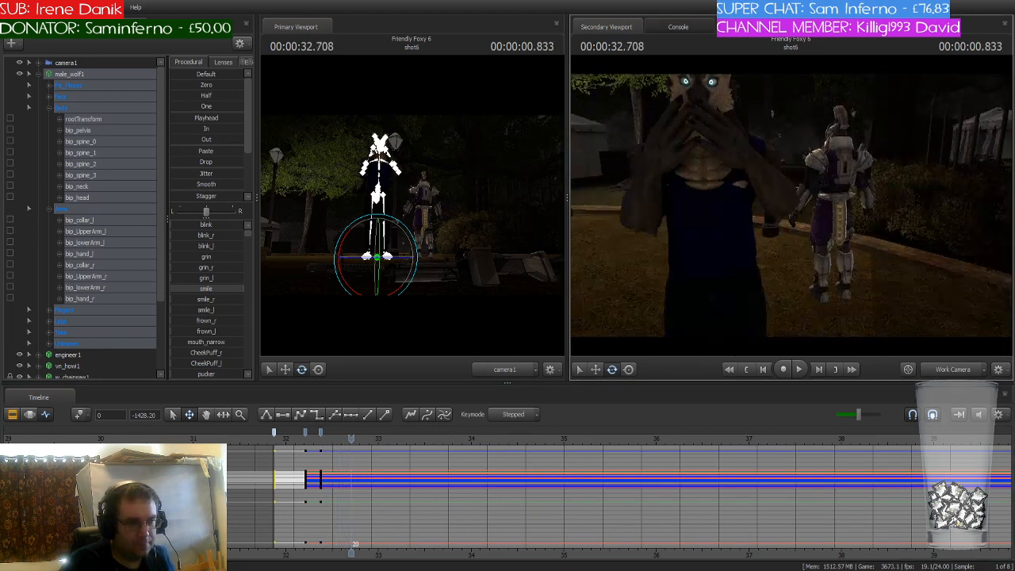
# Rotate male_wolf1's bip_spine_2 at 00:00:32.708 to begin a new pose
pyautogui.moveTo(791, 206); pyautogui.dragTo(777, 274)
pyautogui.keyDown('ctrl'); pyautogui.click(782, 180); pyautogui.keyUp('ctrl')
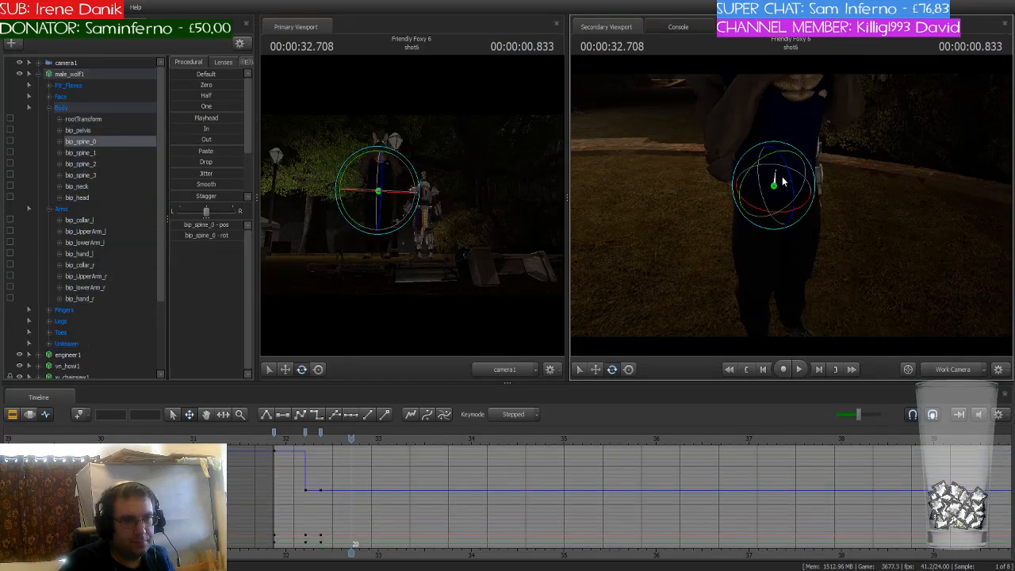
pyautogui.moveTo(782, 180); pyautogui.dragTo(808, 158)
pyautogui.keyDown('ctrl'); pyautogui.click(768, 208); pyautogui.keyUp('ctrl')
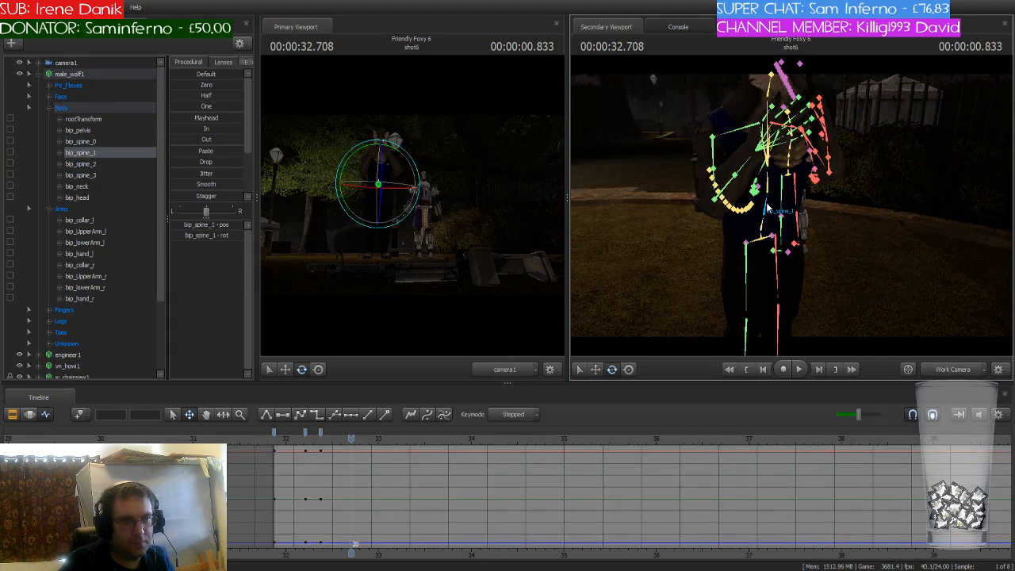
pyautogui.keyDown('ctrl'); pyautogui.click(780, 186); pyautogui.keyUp('ctrl')
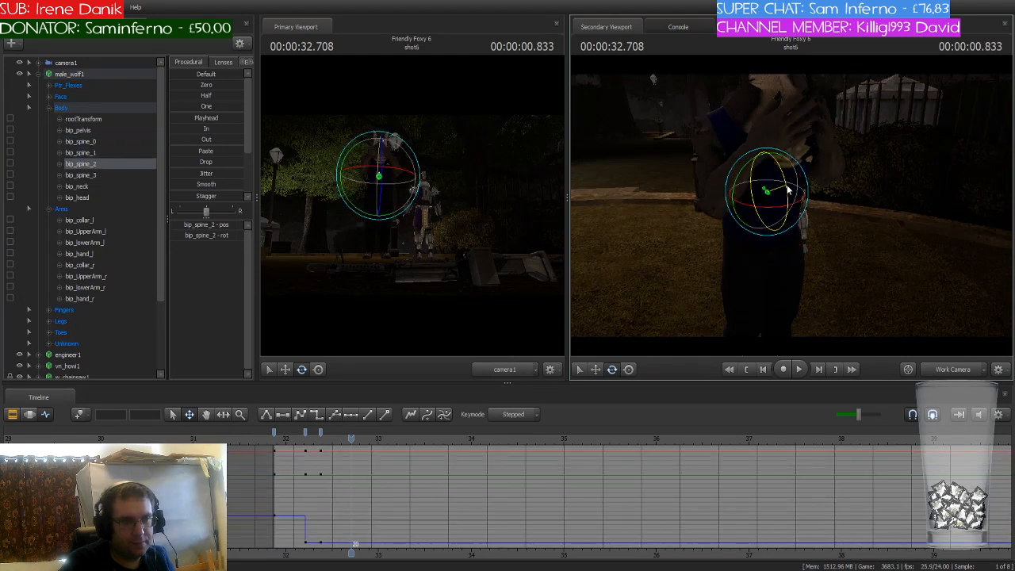
pyautogui.moveTo(788, 188); pyautogui.dragTo(790, 198)
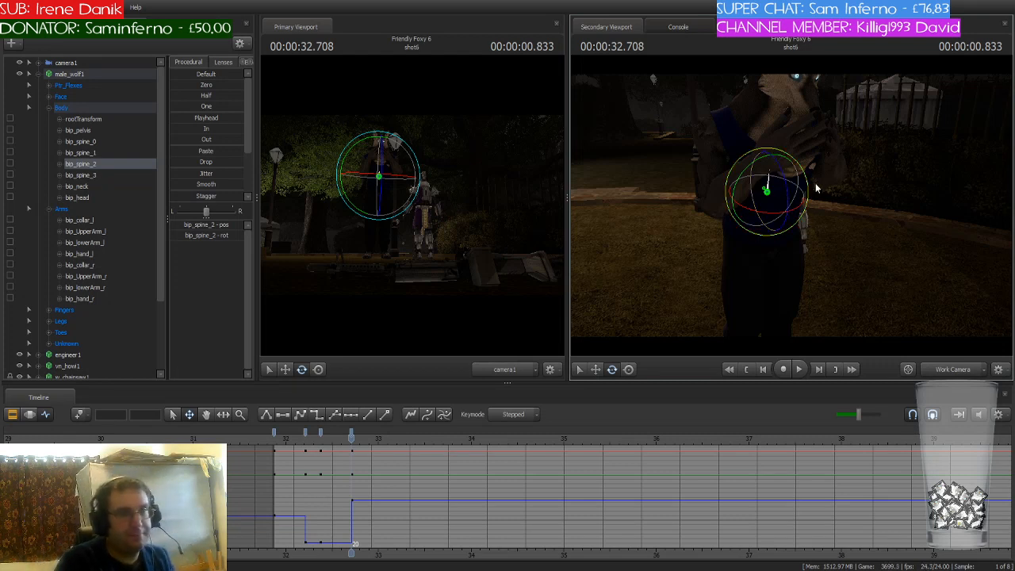
# Lower male_wolf1's arms away from the face at 00:00:32.708, rotating the arm bones including bip_lowerArm_r
pyautogui.moveTo(708, 193); pyautogui.dragTo(798, 232)
pyautogui.press('ctrl')
pyautogui.keyDown('ctrl'); pyautogui.click(708, 191); pyautogui.keyUp('ctrl')
pyautogui.press('ctrl')
pyautogui.keyDown('ctrl'); pyautogui.click(750, 225); pyautogui.keyUp('ctrl')
pyautogui.press('d')
pyautogui.press('ctrl')
pyautogui.keyDown('ctrl'); pyautogui.click(775, 211); pyautogui.keyUp('ctrl')
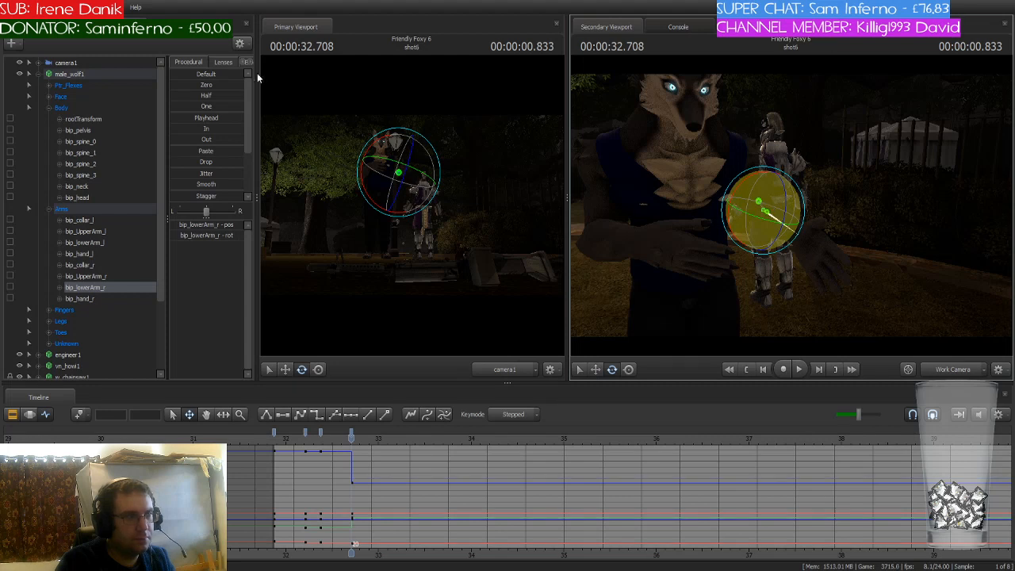
# Select all the middle, ring and pinky finger bones of male_wolf1's right hand
pyautogui.click(249, 61)
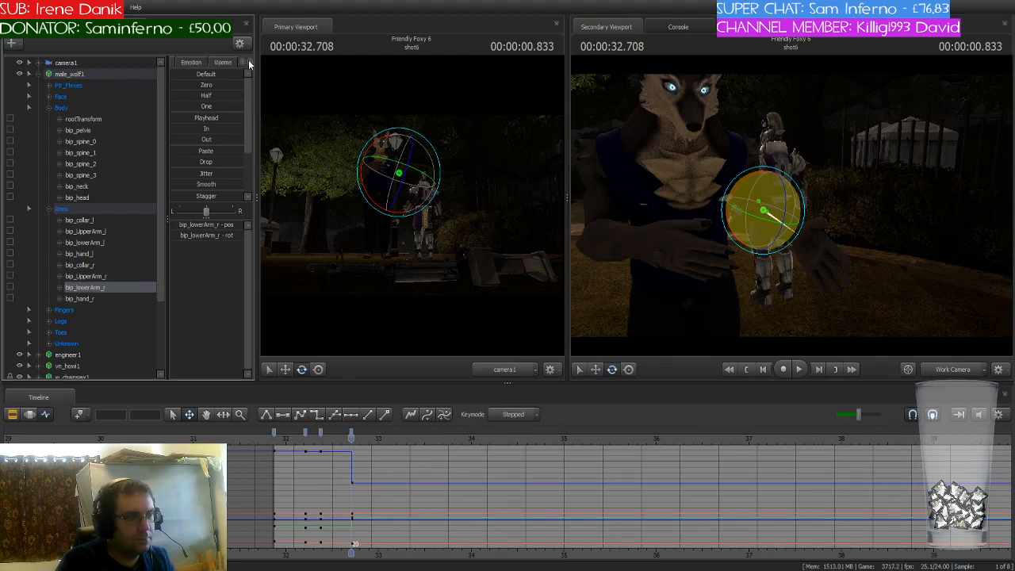
pyautogui.moveTo(638, 219); pyautogui.dragTo(750, 230)
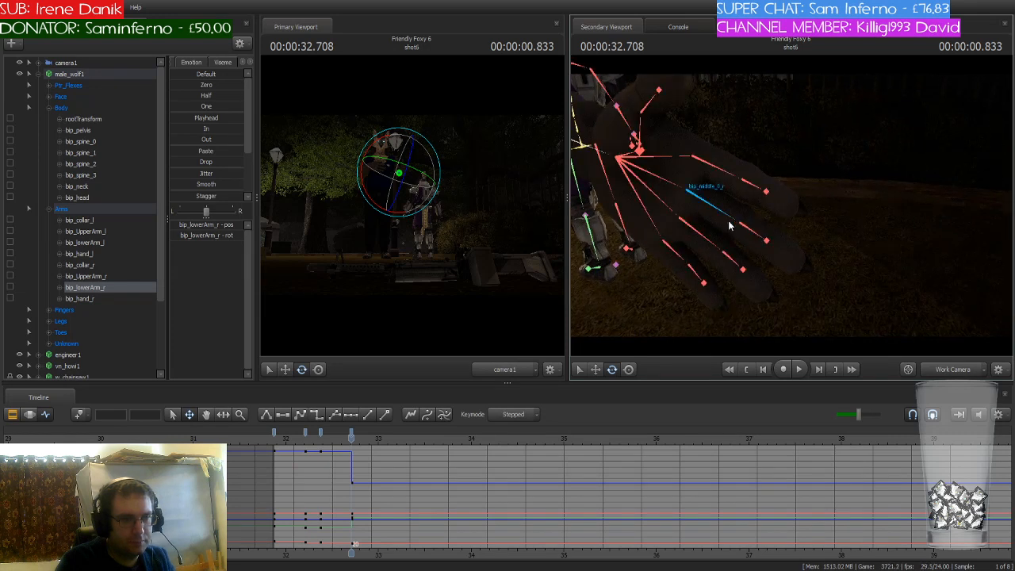
pyautogui.keyDown('ctrl'); pyautogui.click(767, 241); pyautogui.keyUp('ctrl')
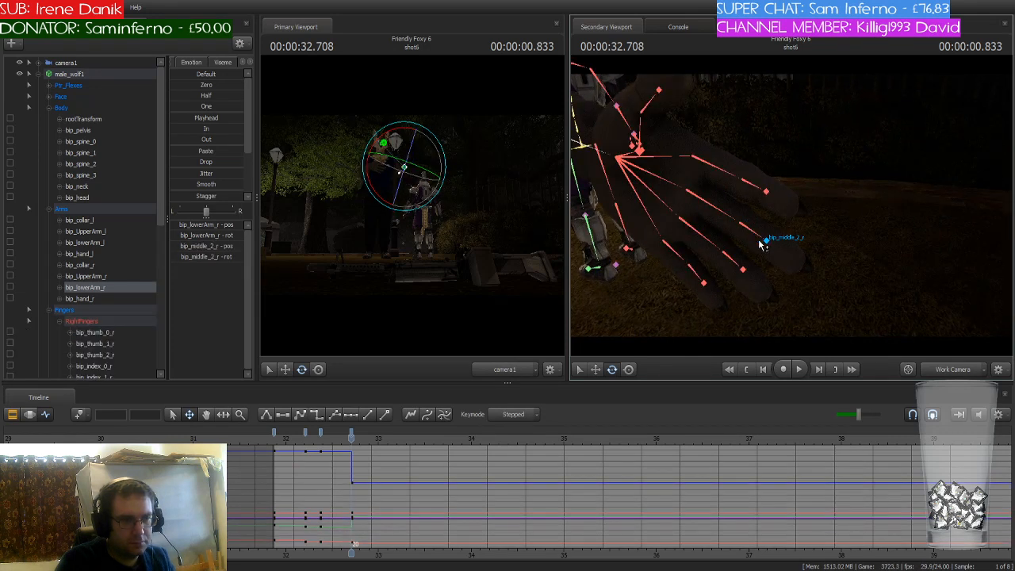
pyautogui.keyDown('ctrl'); pyautogui.click(743, 228); pyautogui.keyUp('ctrl')
pyautogui.keyDown('ctrl'); pyautogui.click(719, 213); pyautogui.keyUp('ctrl')
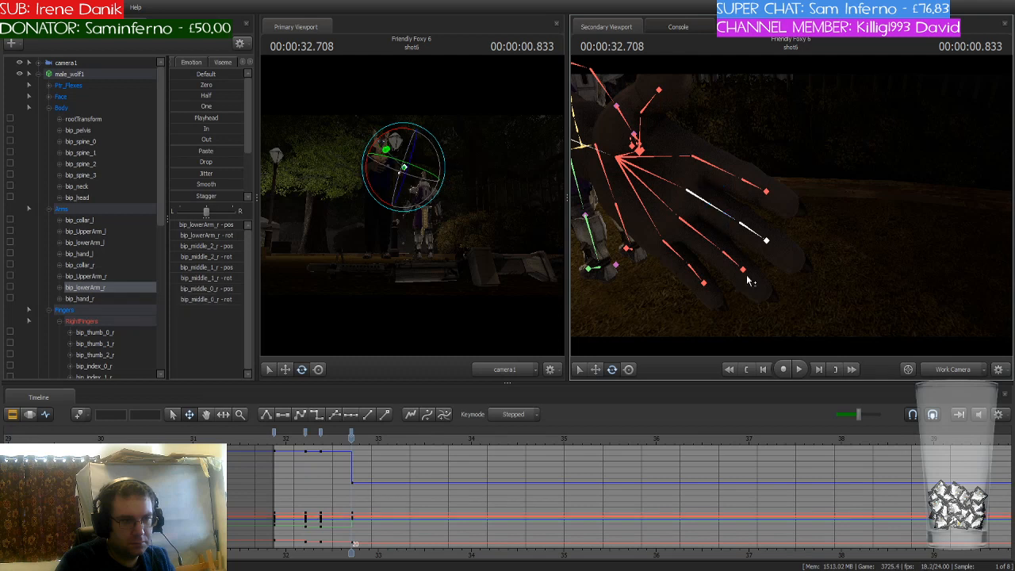
pyautogui.keyDown('ctrl'); pyautogui.click(736, 264); pyautogui.keyUp('ctrl')
pyautogui.keyDown('ctrl'); pyautogui.click(723, 252); pyautogui.keyUp('ctrl')
pyautogui.keyDown('ctrl'); pyautogui.click(711, 246); pyautogui.keyUp('ctrl')
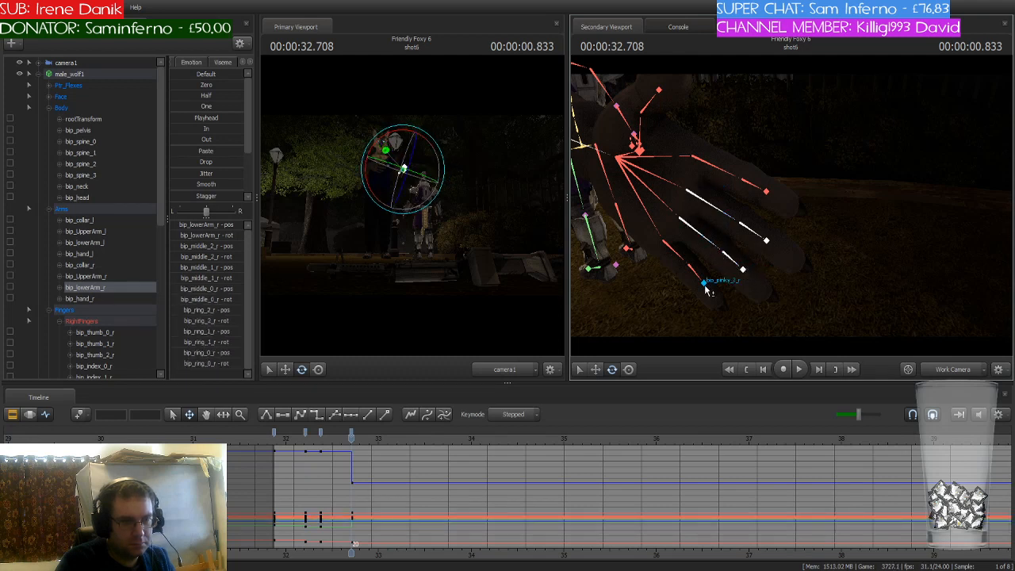
pyautogui.keyDown('ctrl'); pyautogui.click(698, 276); pyautogui.keyUp('ctrl')
pyautogui.keyDown('ctrl'); pyautogui.click(687, 262); pyautogui.keyUp('ctrl')
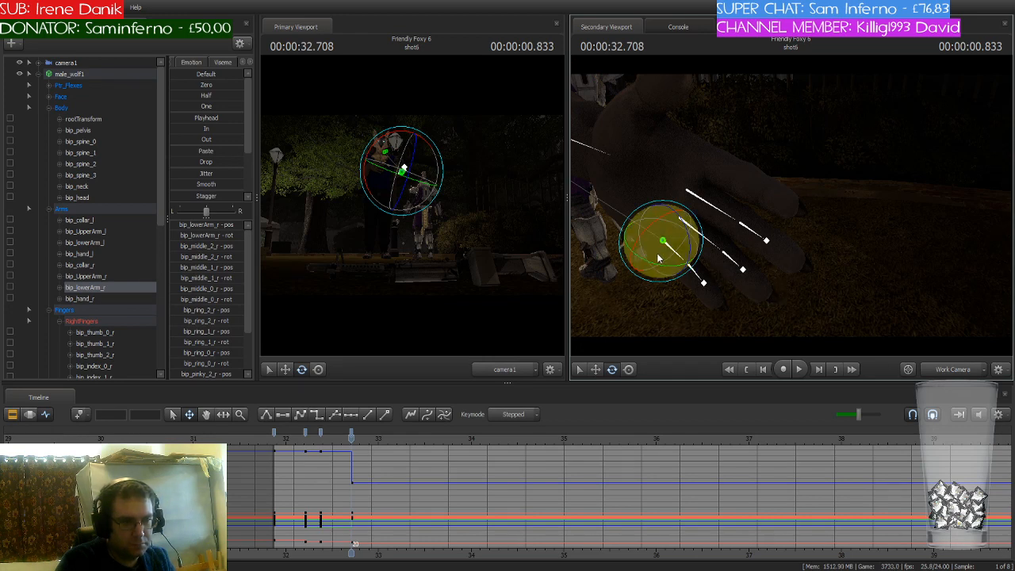
# Deselect bip_lowerArm_r and curl the right hand's middle, ring and pinky fingers toward the palm at 00:00:32.708
pyautogui.moveTo(665, 242); pyautogui.dragTo(656, 255)
pyautogui.hotkey('ctrl', 'z')
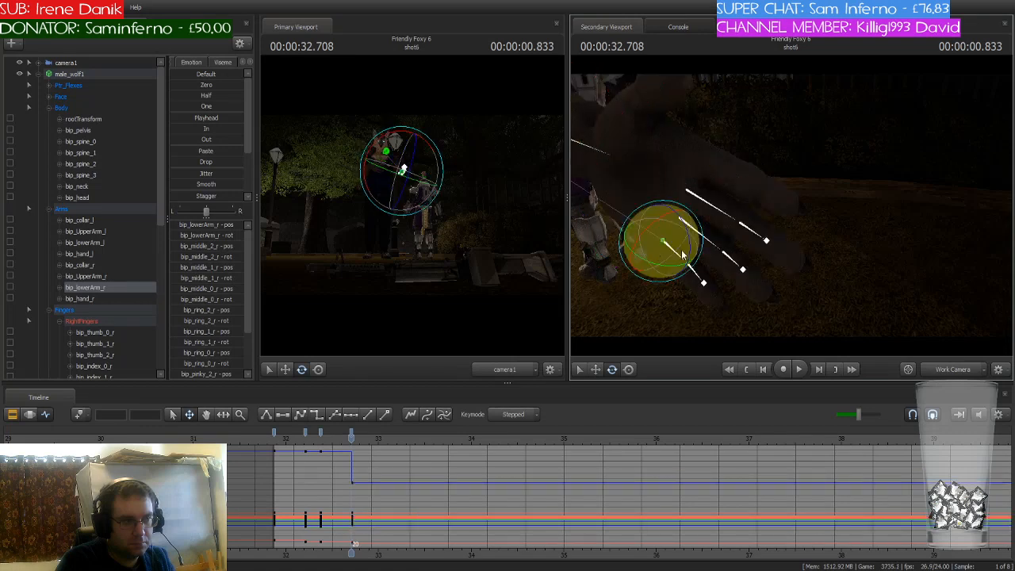
pyautogui.moveTo(690, 190); pyautogui.dragTo(665, 173)
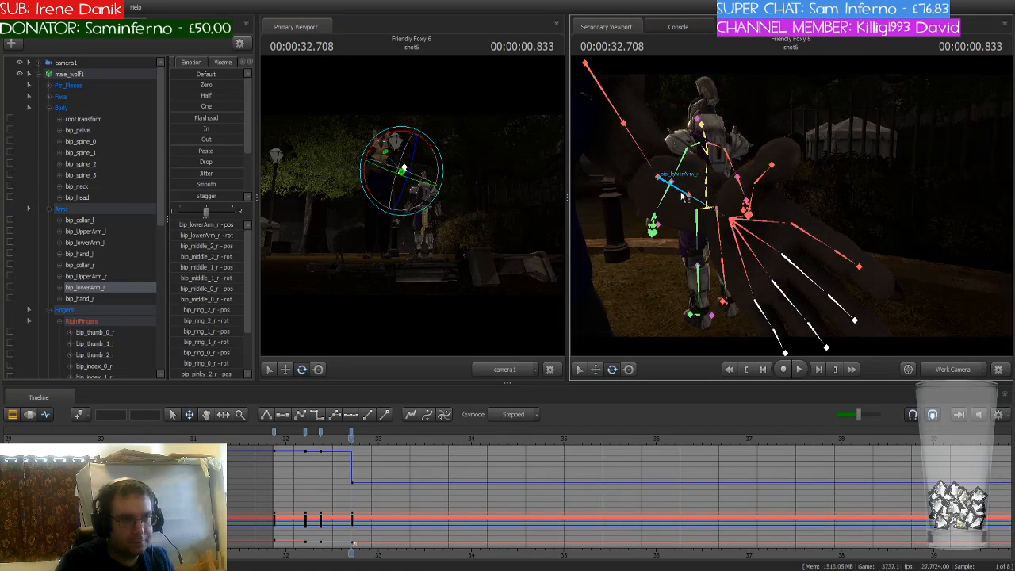
pyautogui.keyDown('ctrl'); pyautogui.click(686, 197); pyautogui.keyUp('ctrl')
pyautogui.moveTo(817, 212); pyautogui.dragTo(785, 234)
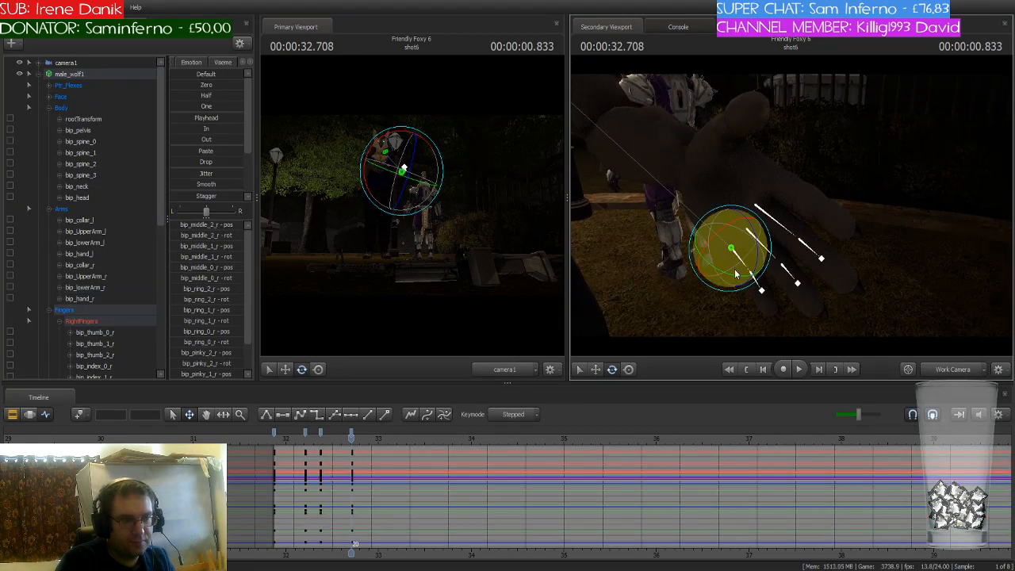
pyautogui.moveTo(714, 267); pyautogui.dragTo(791, 192)
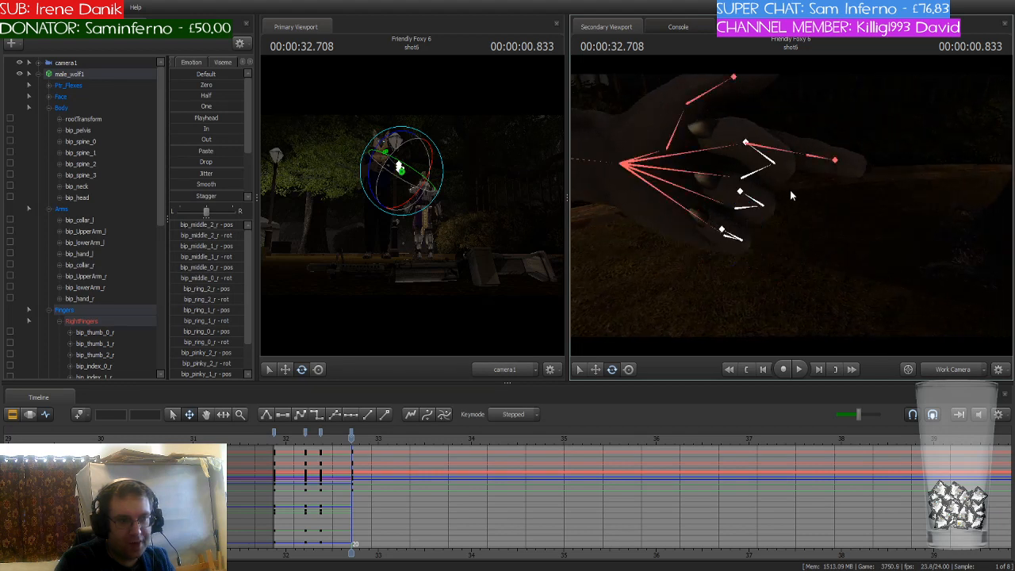
# Rotate the base bones of male_wolf1's right middle, ring and pinky fingers individually to refine the curl at 00:00:32.708
pyautogui.click(759, 175)
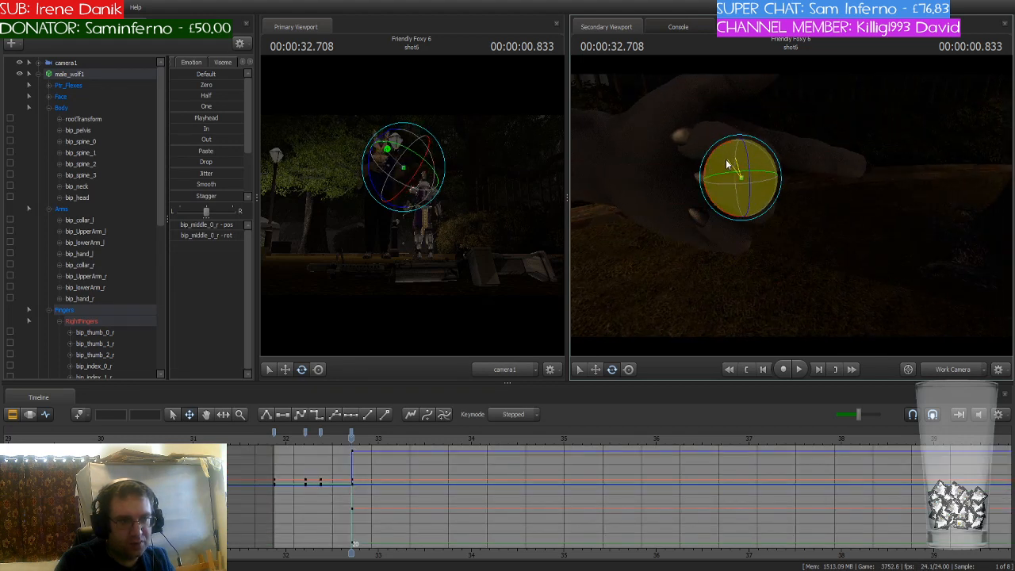
pyautogui.click(738, 207)
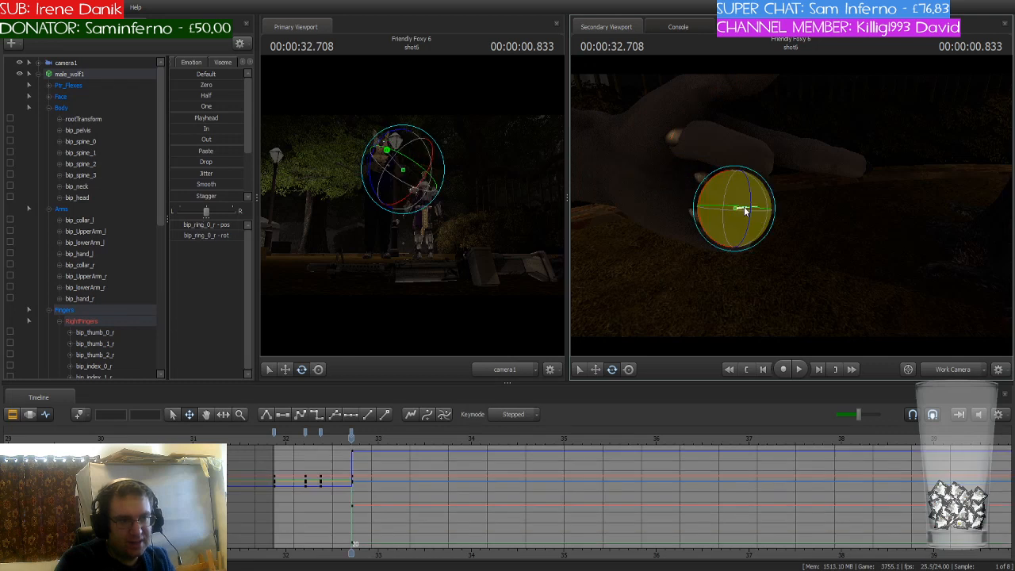
pyautogui.moveTo(735, 196)
pyautogui.mouseDown()
pyautogui.moveTo(724, 196)
pyautogui.moveTo(733, 201)
pyautogui.mouseUp()
pyautogui.press('ctrl')
pyautogui.click(730, 238)
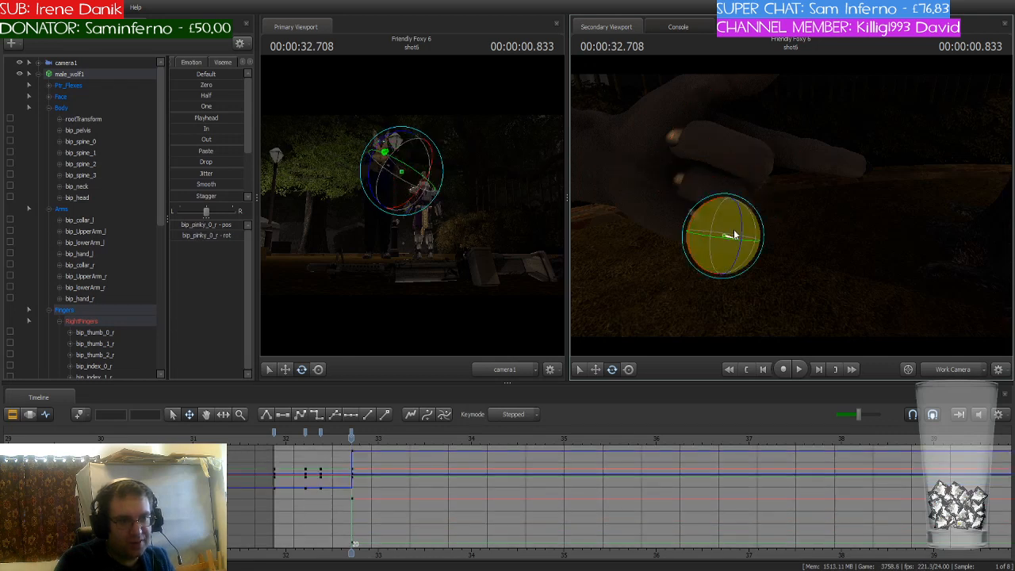
pyautogui.moveTo(818, 195); pyautogui.dragTo(801, 179)
pyautogui.press('ctrl')
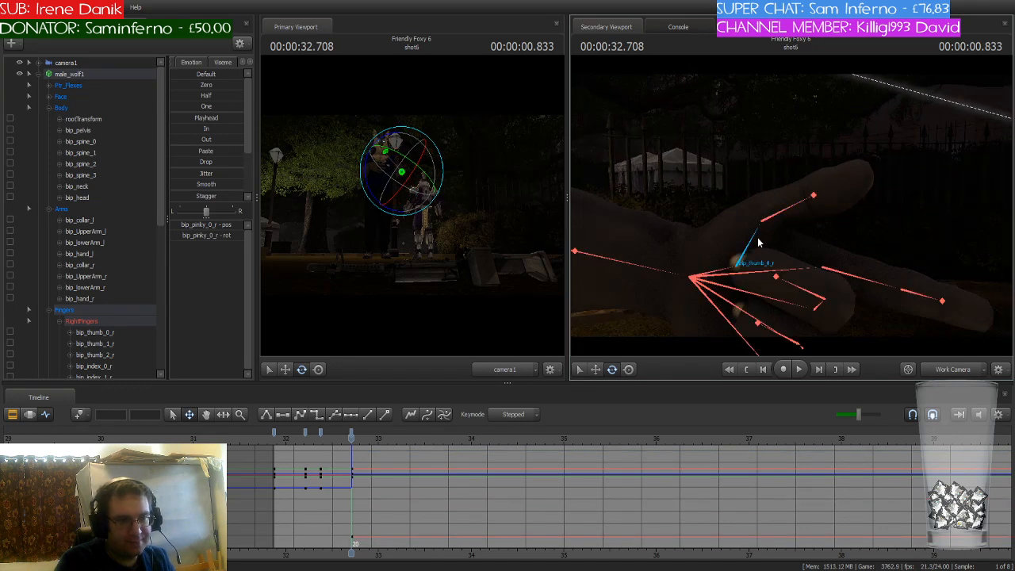
# Rotate male_wolf1's right thumb bones bip_thumb_0_r, bip_thumb_1_r and bip_thumb_2_r to bend the thumb inward at 00:00:32.708
pyautogui.click(758, 265)
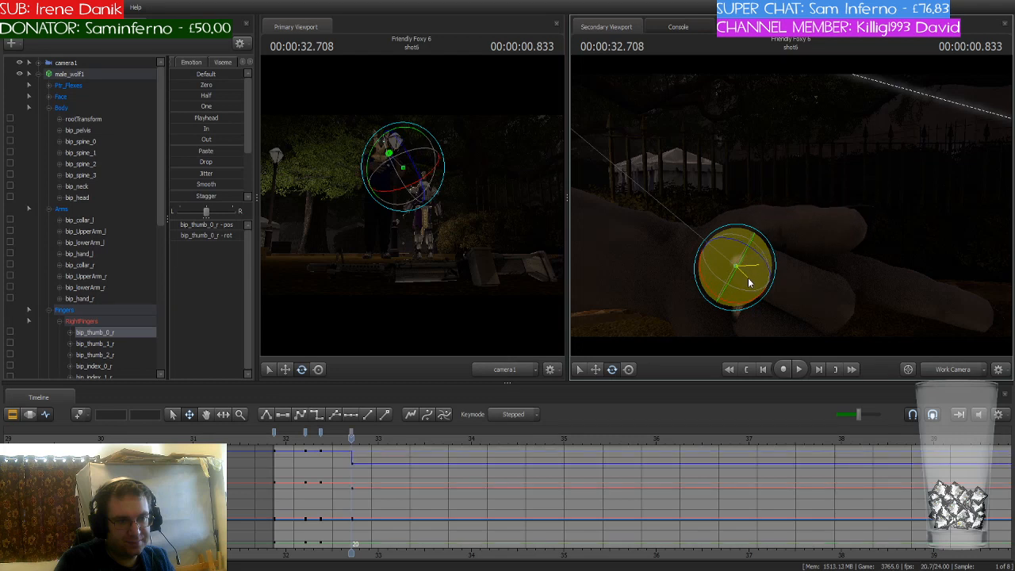
pyautogui.click(776, 232)
pyautogui.moveTo(776, 233); pyautogui.dragTo(754, 274)
pyautogui.click(784, 242)
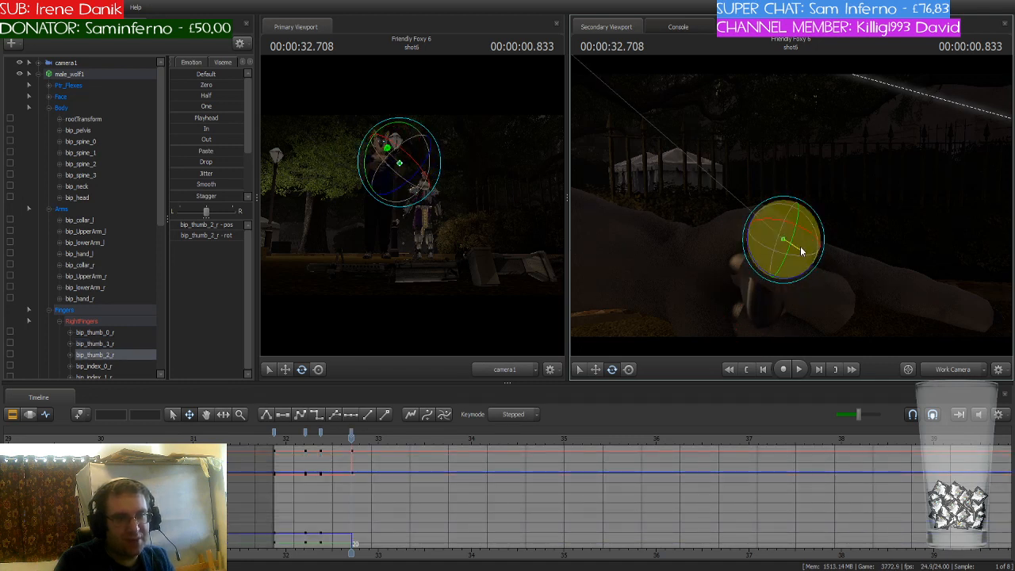
pyautogui.click(772, 237)
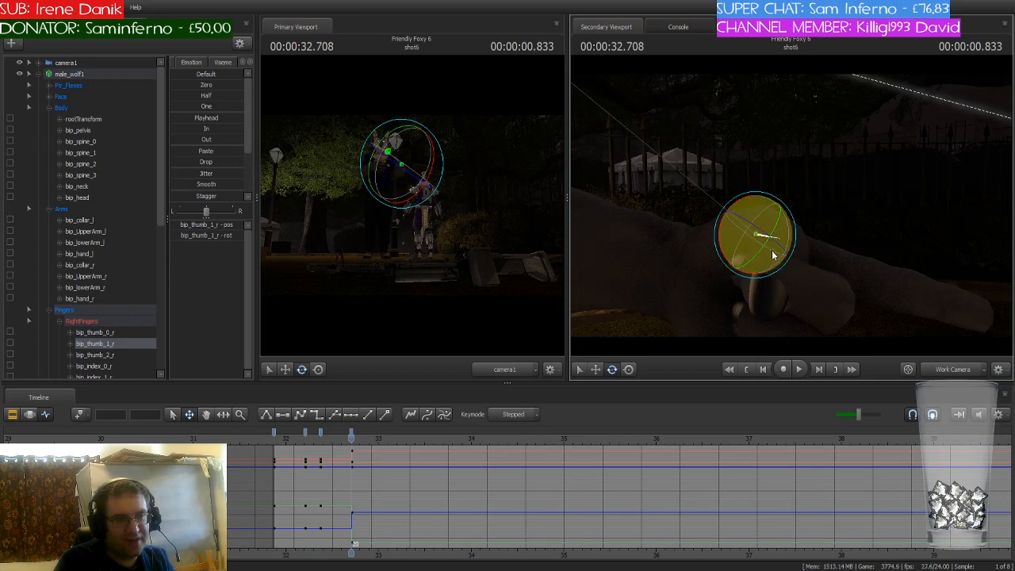
pyautogui.moveTo(773, 252); pyautogui.dragTo(810, 204)
# Select bip_hand_l's keyframe at 00:00:32.708 and review the pose change by scrubbing back to 00:00:31.875 and forward again
pyautogui.press('s')
pyautogui.press('a')
pyautogui.keyDown('ctrl'); pyautogui.click(816, 234); pyautogui.keyUp('ctrl')
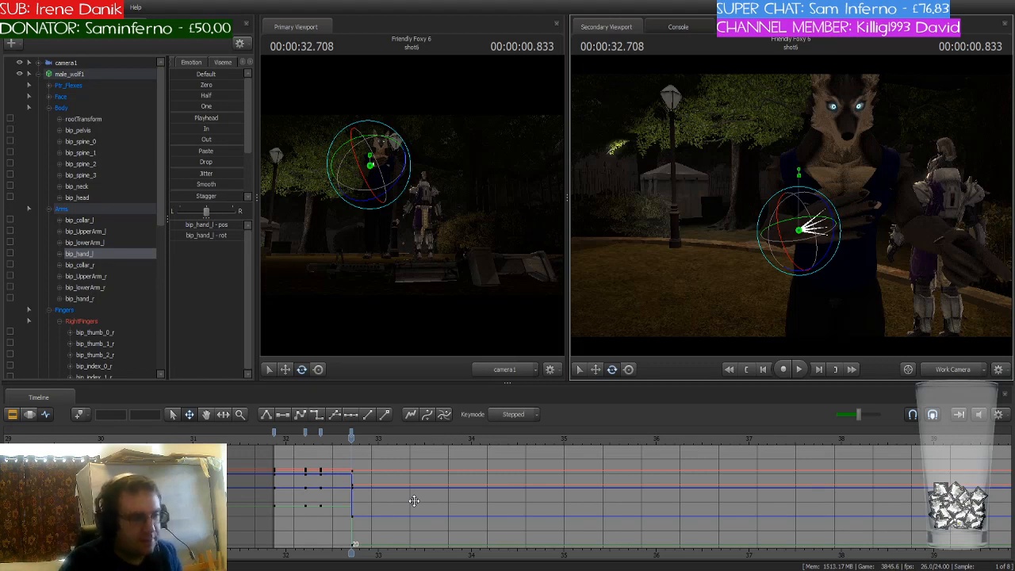
pyautogui.doubleClick(351, 434)
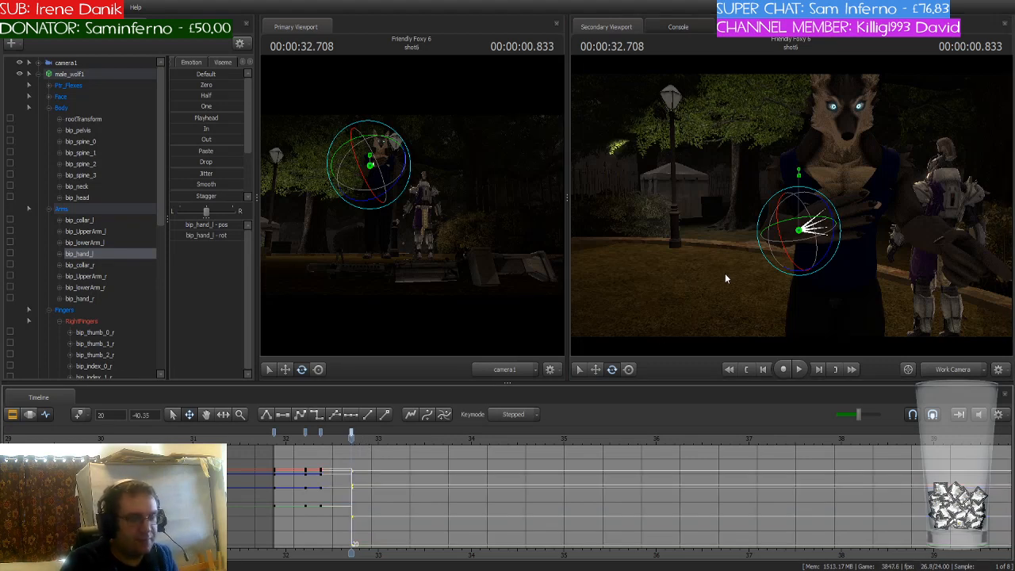
pyautogui.moveTo(725, 274)
pyautogui.mouseDown()
pyautogui.moveTo(698, 269)
pyautogui.moveTo(702, 292)
pyautogui.moveTo(717, 287)
pyautogui.mouseUp()
pyautogui.press('w')
pyautogui.press('s')
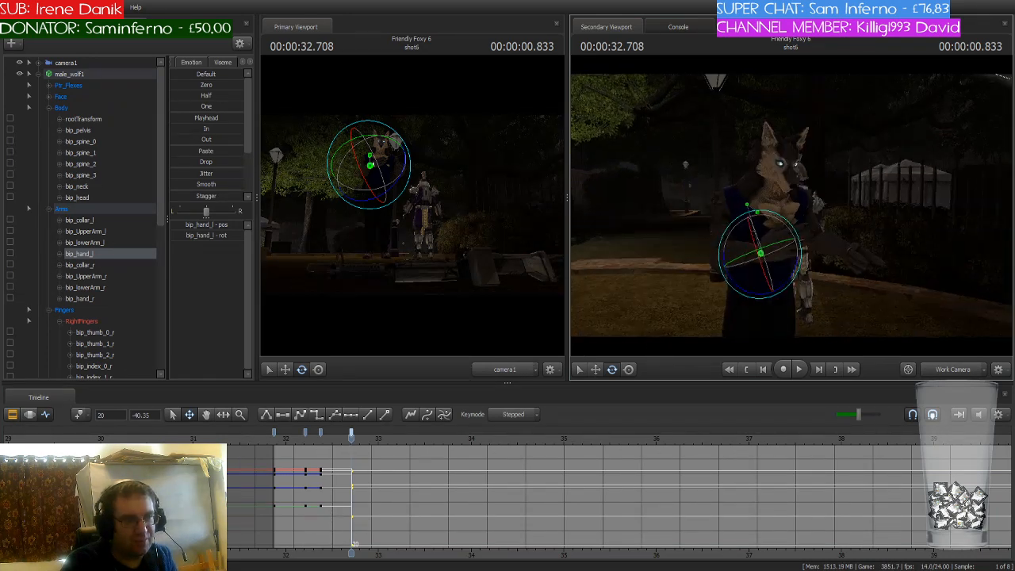
pyautogui.scroll(-3, 348, 473)
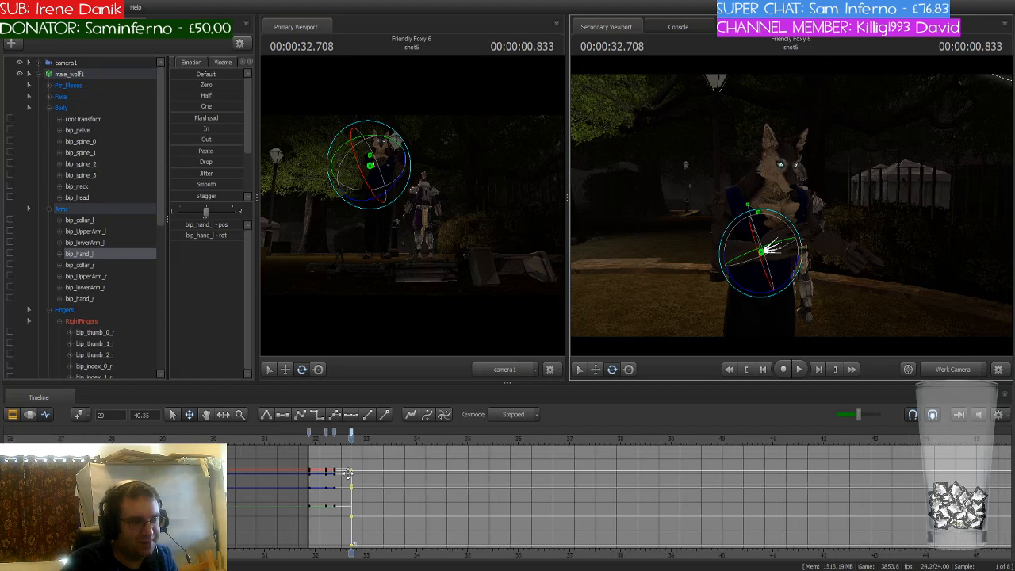
pyautogui.scroll(2, 348, 472)
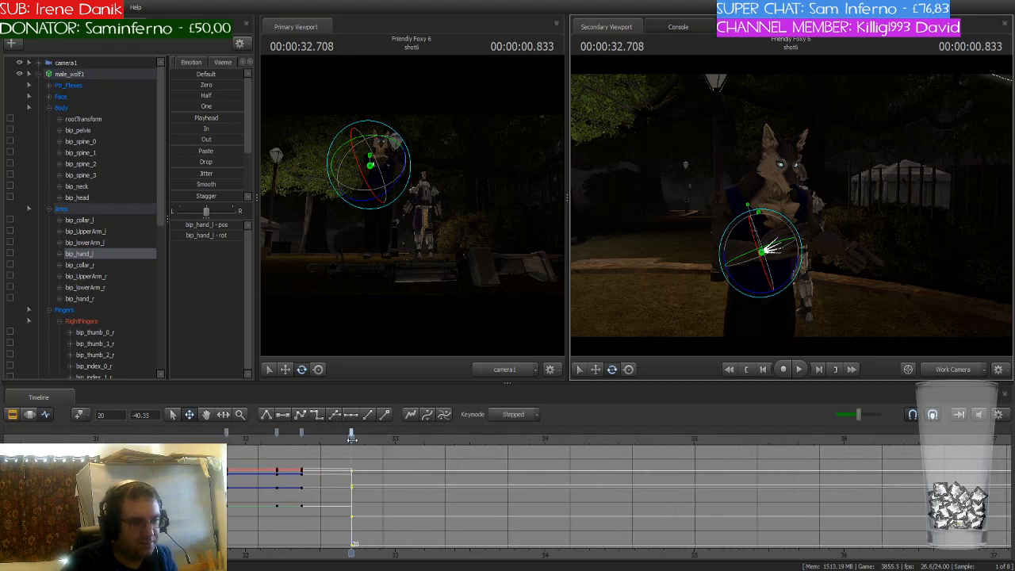
pyautogui.moveTo(351, 437); pyautogui.dragTo(229, 460)
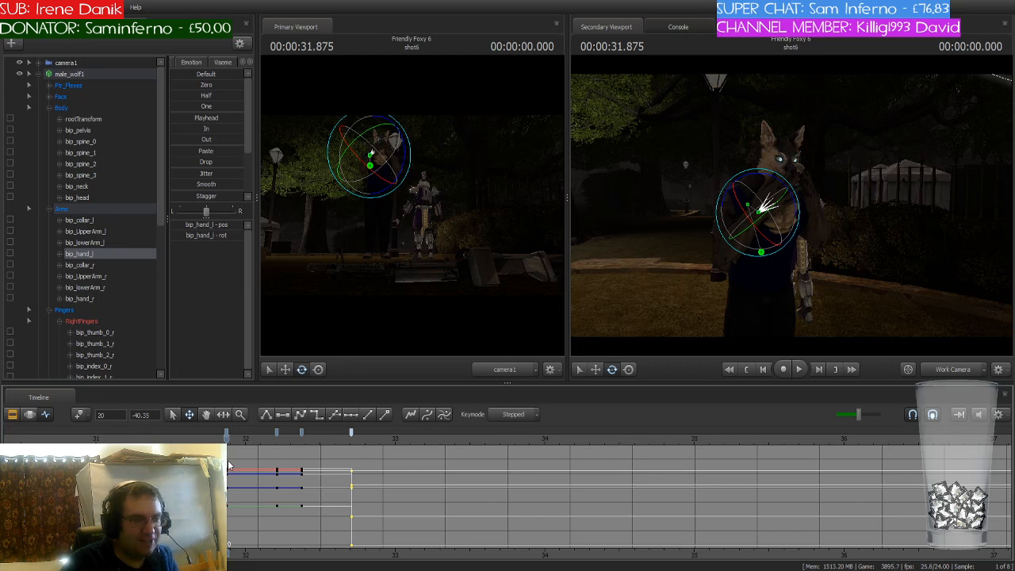
pyautogui.moveTo(227, 436); pyautogui.dragTo(351, 452)
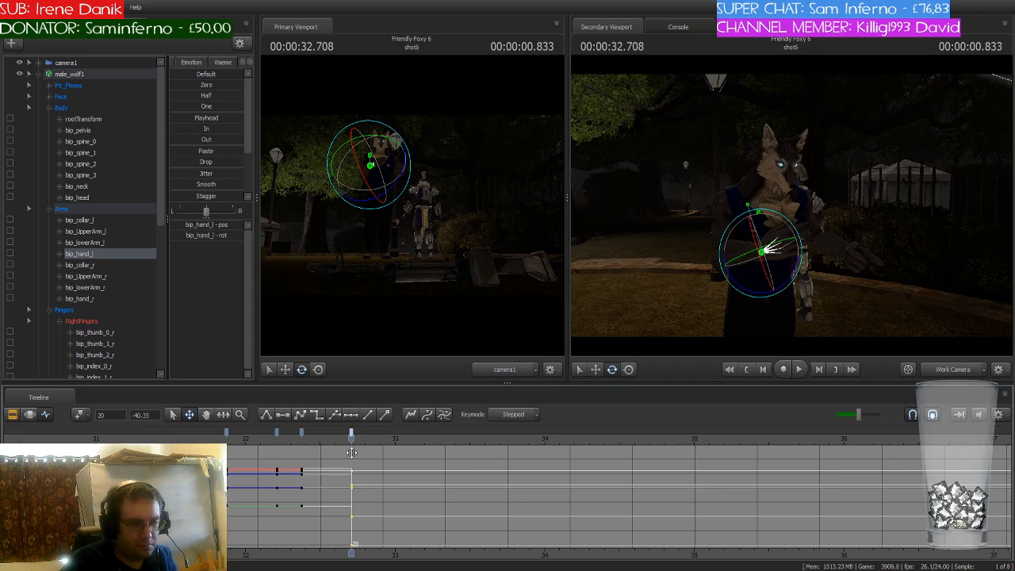
# Advance to 00:00:33.083 and reposition male_wolf1's body using its rootTransform
pyautogui.press('Right')
pyautogui.press('Right')
pyautogui.press('Right')
pyautogui.press('Right')
pyautogui.press('Right')
pyautogui.press('Right')
pyautogui.press('Right')
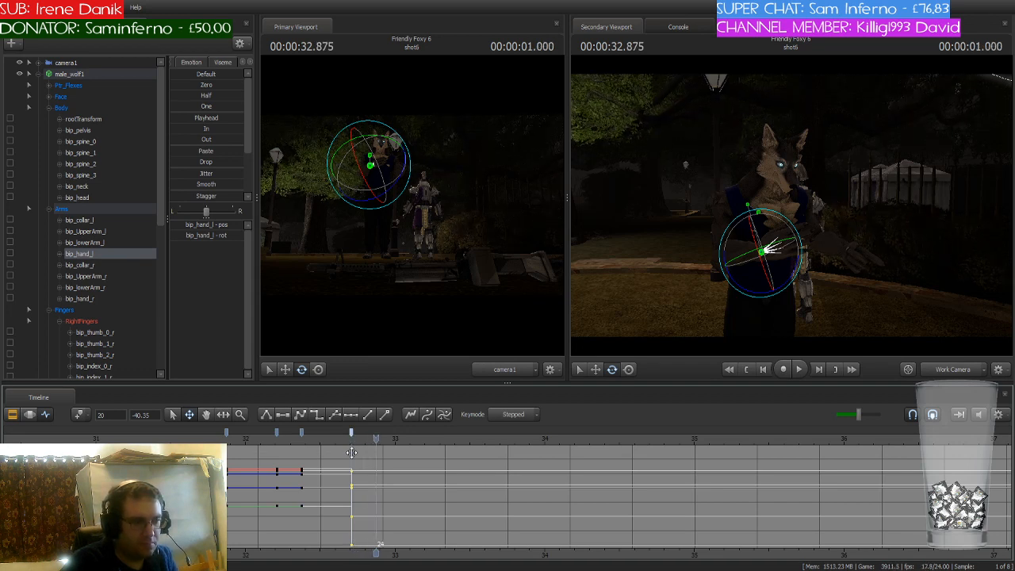
pyautogui.press('Right')
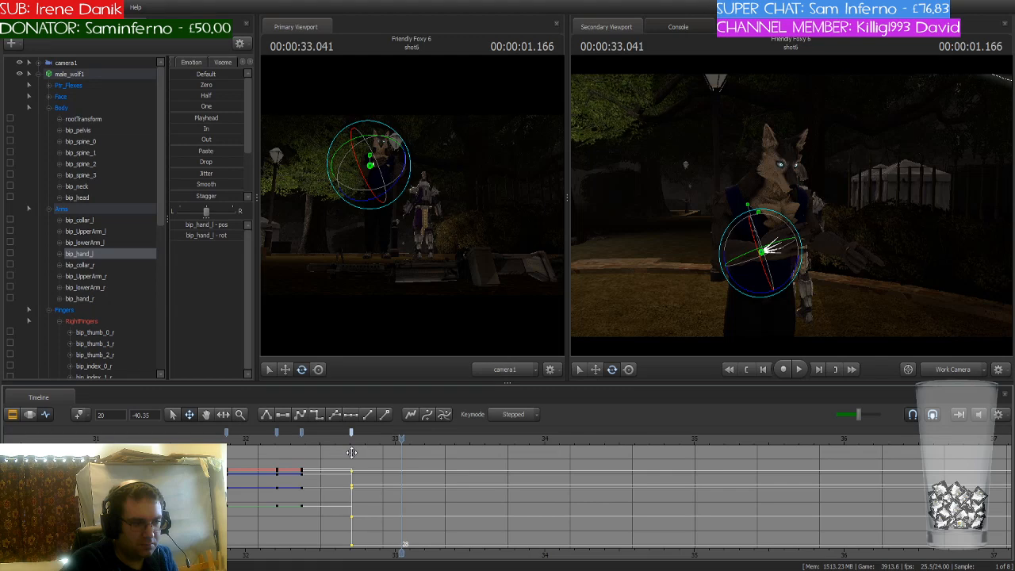
pyautogui.press('Right')
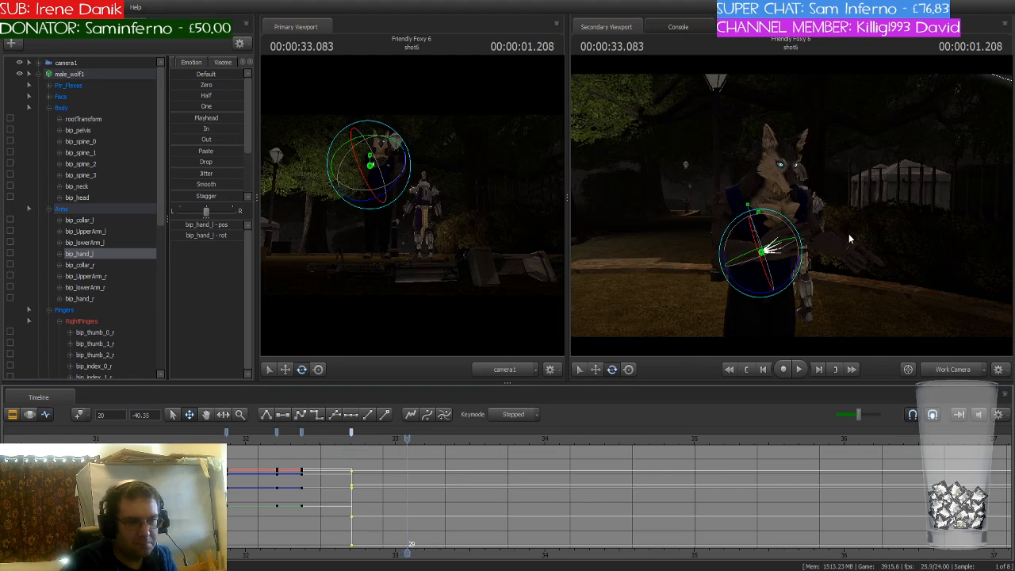
pyautogui.moveTo(850, 231); pyautogui.dragTo(817, 229)
pyautogui.press('ctrl')
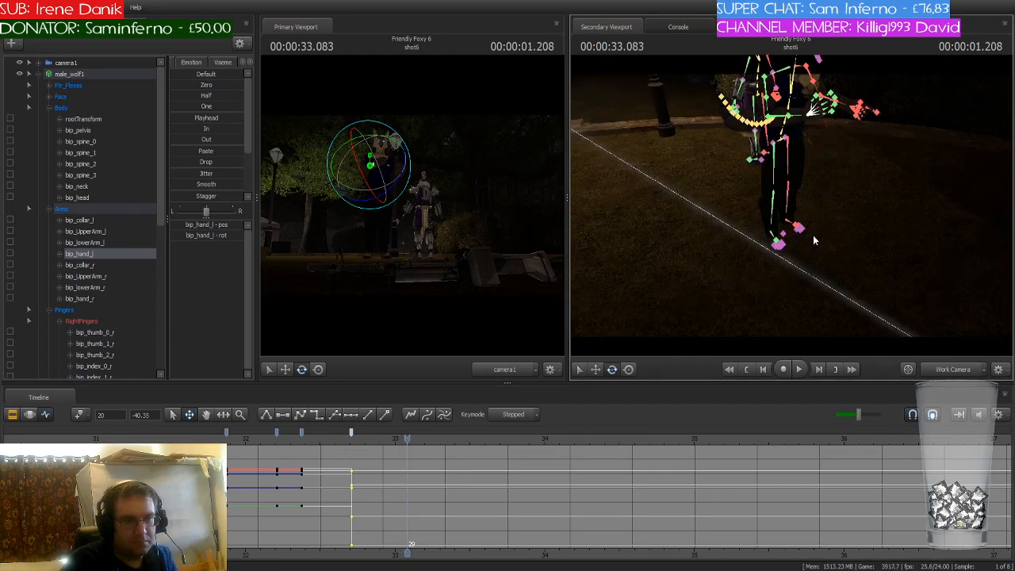
pyautogui.click(787, 241)
pyautogui.press('w')
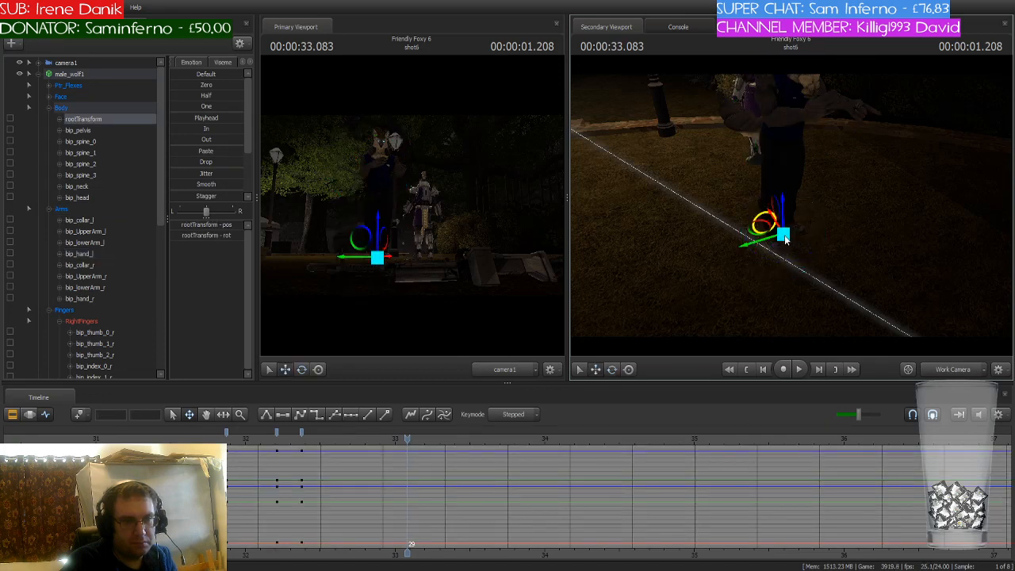
pyautogui.moveTo(767, 233); pyautogui.dragTo(833, 237)
pyautogui.moveTo(791, 206)
pyautogui.mouseDown()
pyautogui.moveTo(803, 206)
pyautogui.moveTo(792, 206)
pyautogui.mouseUp()
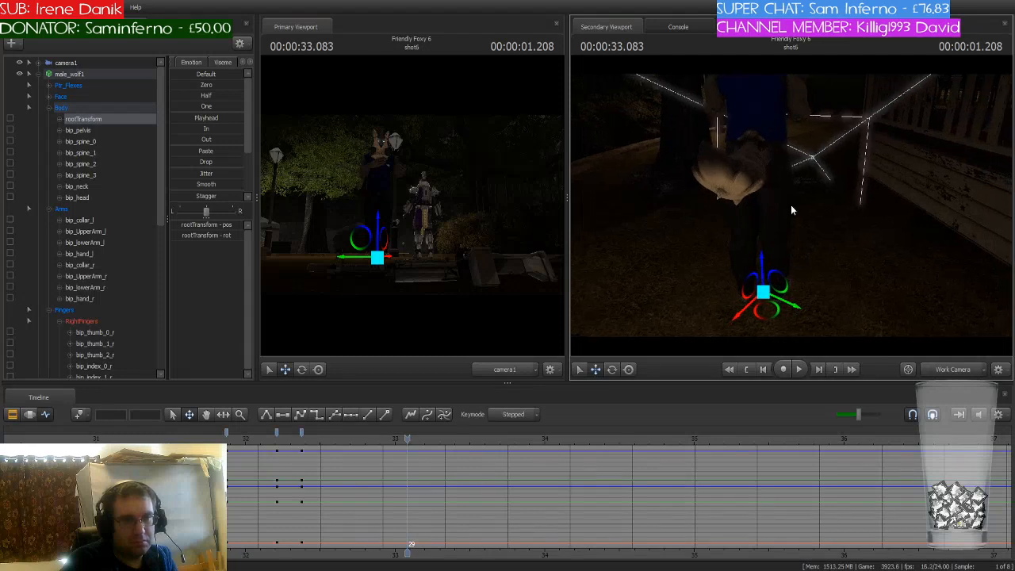
pyautogui.moveTo(773, 317); pyautogui.dragTo(775, 197)
pyautogui.press('w')
# Rotate male_wolf1's left leg at 00:00:33.083, adjusting bip_hip_l and bip_knee_l
pyautogui.click(776, 228)
pyautogui.press('e')
pyautogui.moveTo(701, 169); pyautogui.dragTo(691, 172)
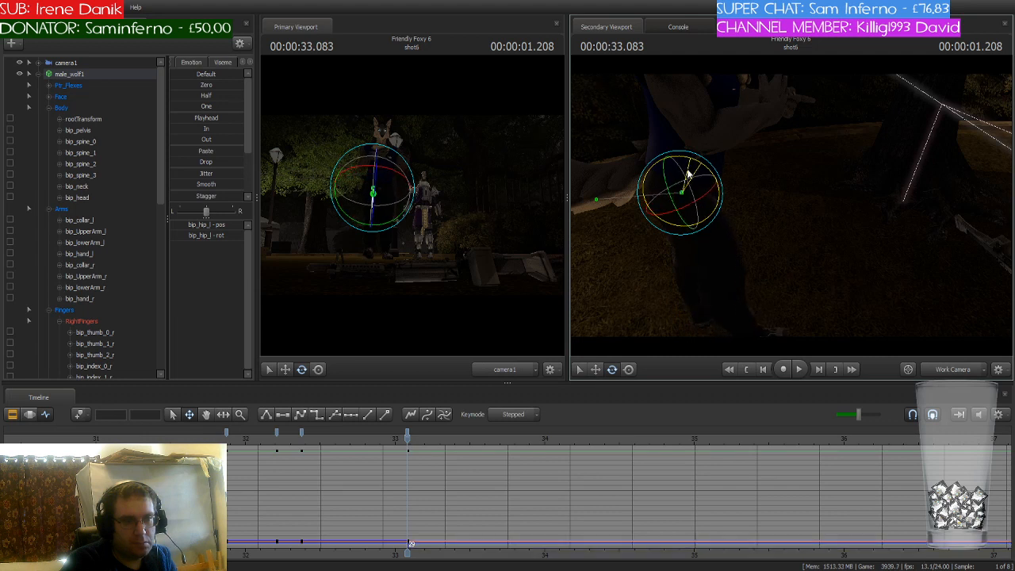
pyautogui.click(733, 268)
pyautogui.moveTo(734, 266); pyautogui.dragTo(765, 254)
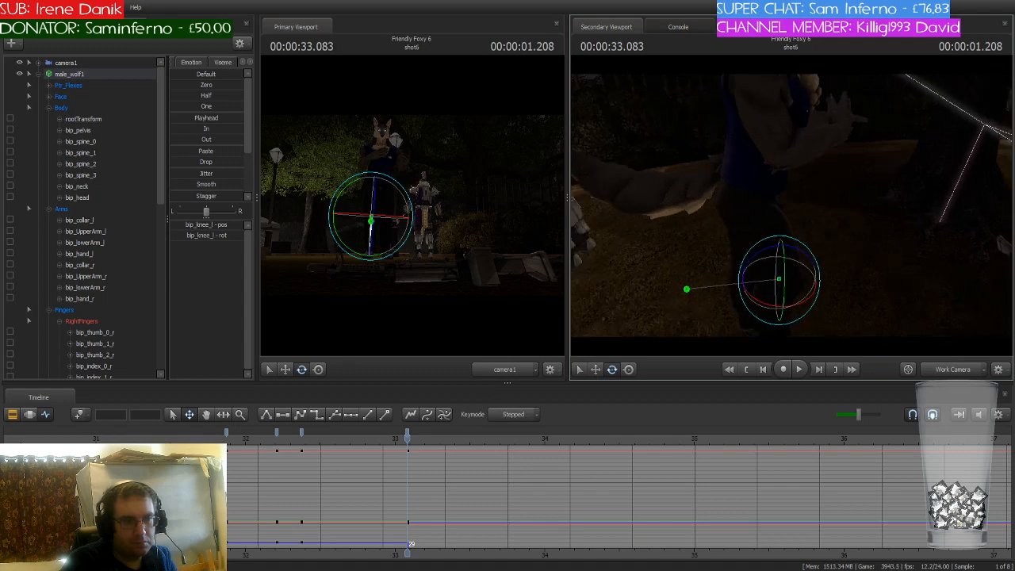
# Rotate male_wolf1's right leg at 00:00:33.083, adjusting bip_hip_r and bip_knee_r
pyautogui.click(739, 187)
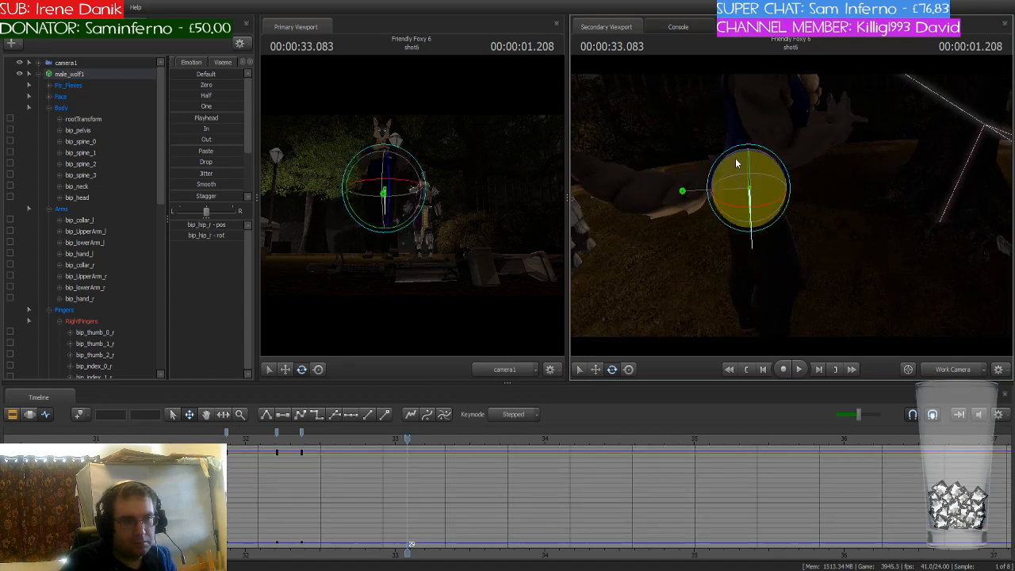
pyautogui.moveTo(734, 156); pyautogui.dragTo(741, 158)
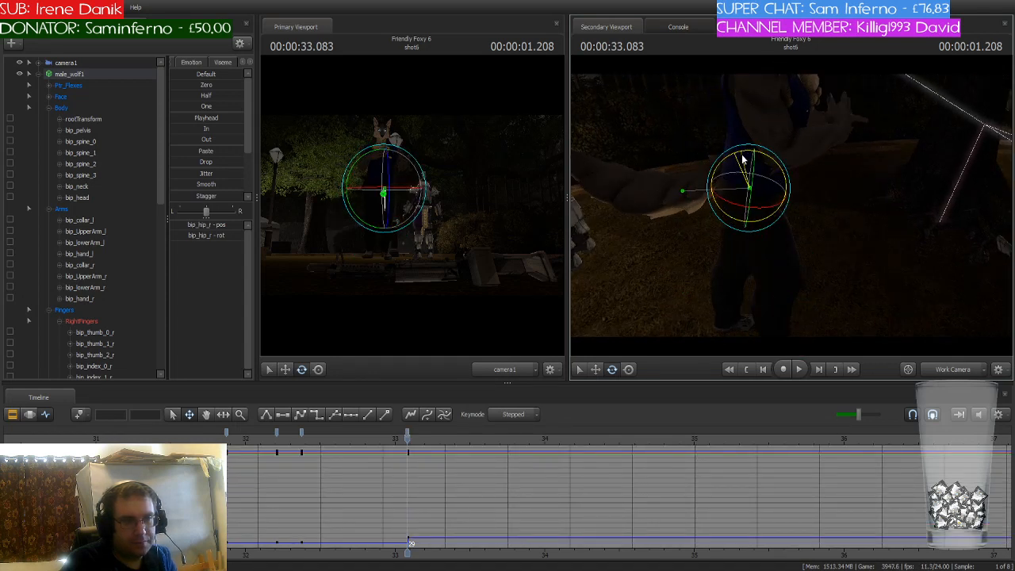
pyautogui.click(739, 265)
pyautogui.moveTo(727, 233); pyautogui.dragTo(790, 204)
pyautogui.press('w')
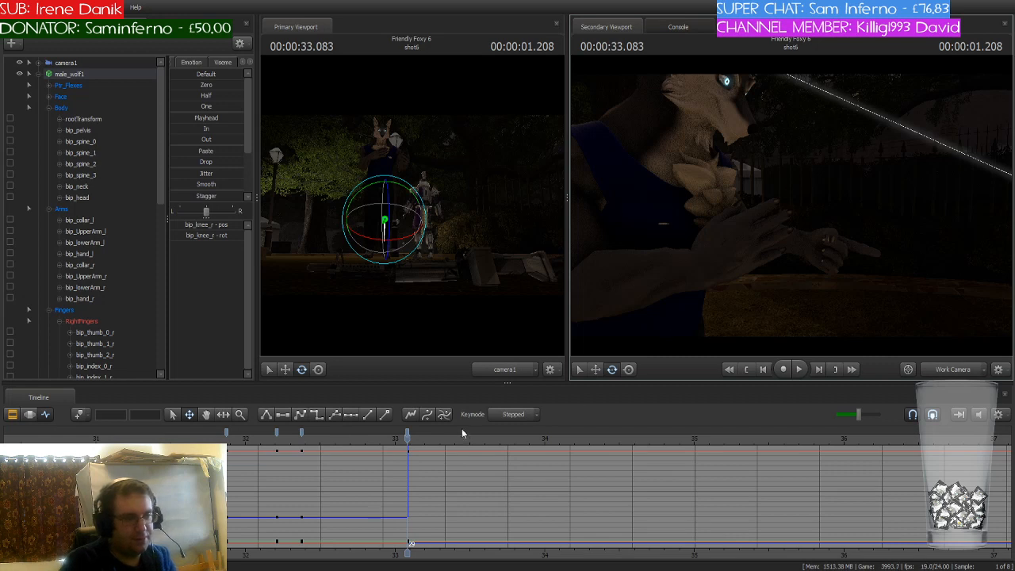
# Step through the frames from 00:00:32.375 to 00:00:32.708 to examine the transition between male_wolf1's poses
pyautogui.moveTo(404, 433); pyautogui.dragTo(302, 443)
pyautogui.press('Right')
pyautogui.press('Right')
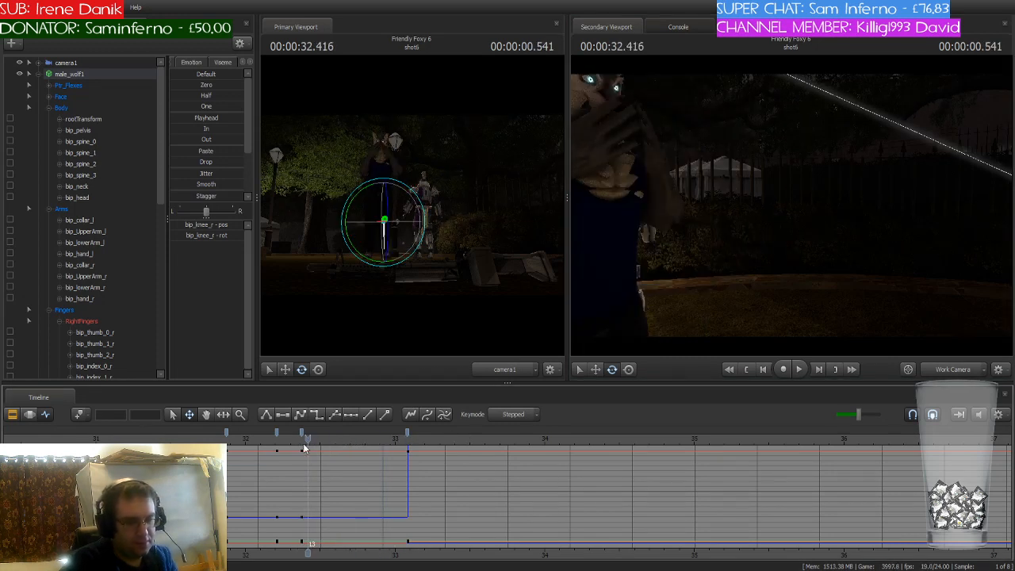
pyautogui.press('Left')
pyautogui.press('Left')
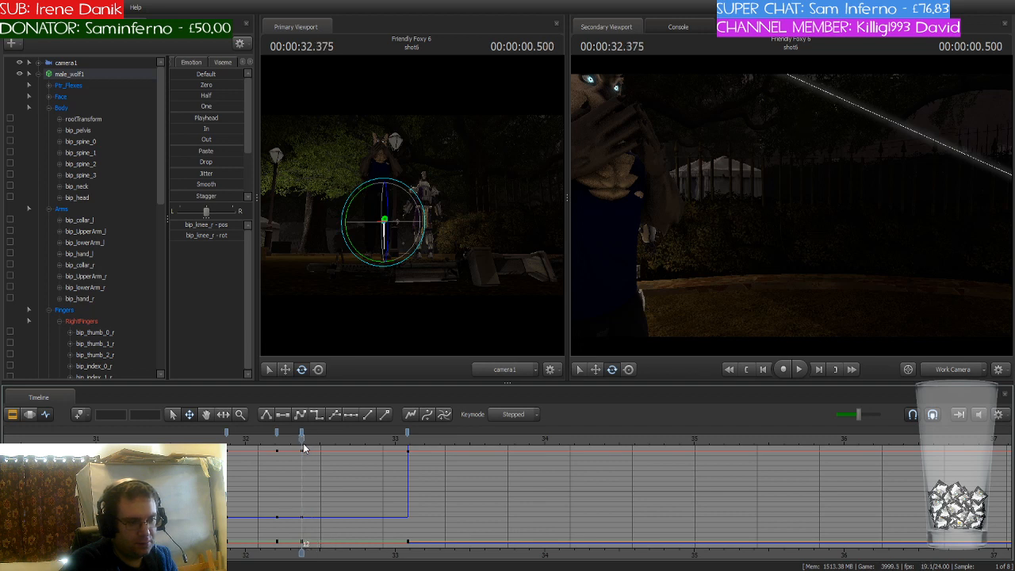
pyautogui.press('Right')
pyautogui.press('Right')
pyautogui.press('Right')
pyautogui.press('Right')
pyautogui.press('Right')
pyautogui.press('Right')
pyautogui.press('Right')
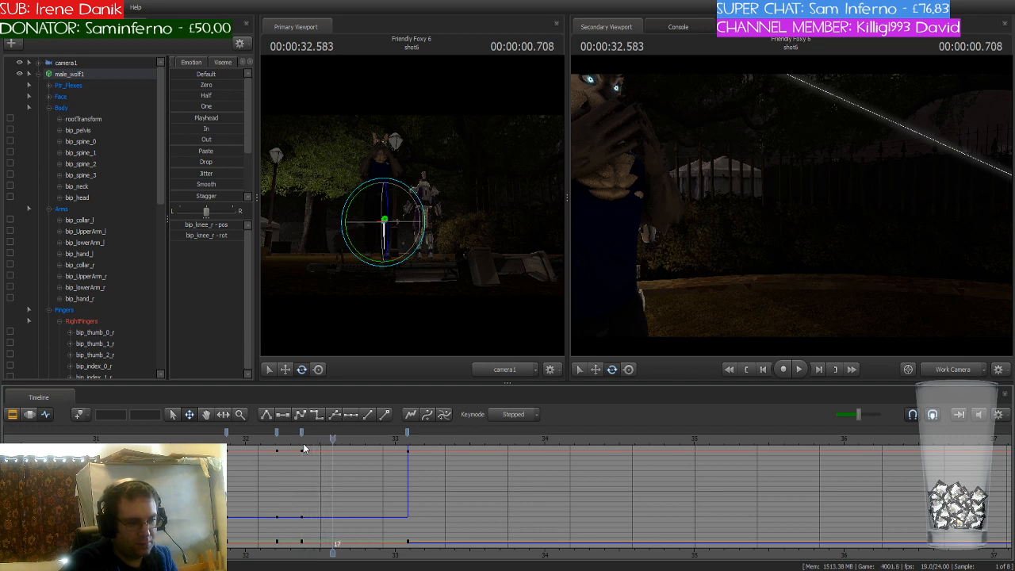
pyautogui.press('Right')
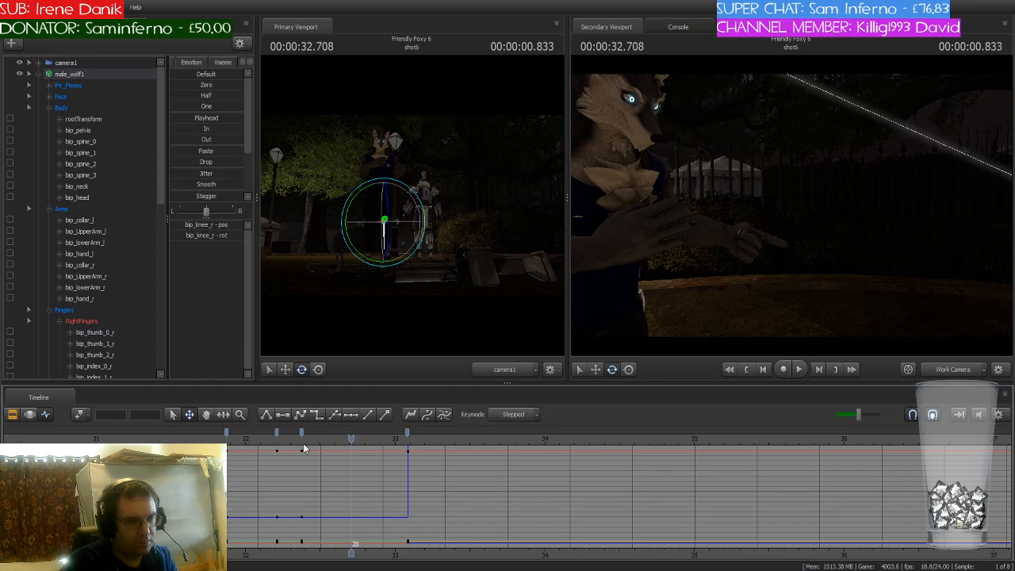
# Select all of male_wolf1's controls and set keyframes on every channel at 00:00:32.708 and 00:00:33.083
pyautogui.click(76, 74)
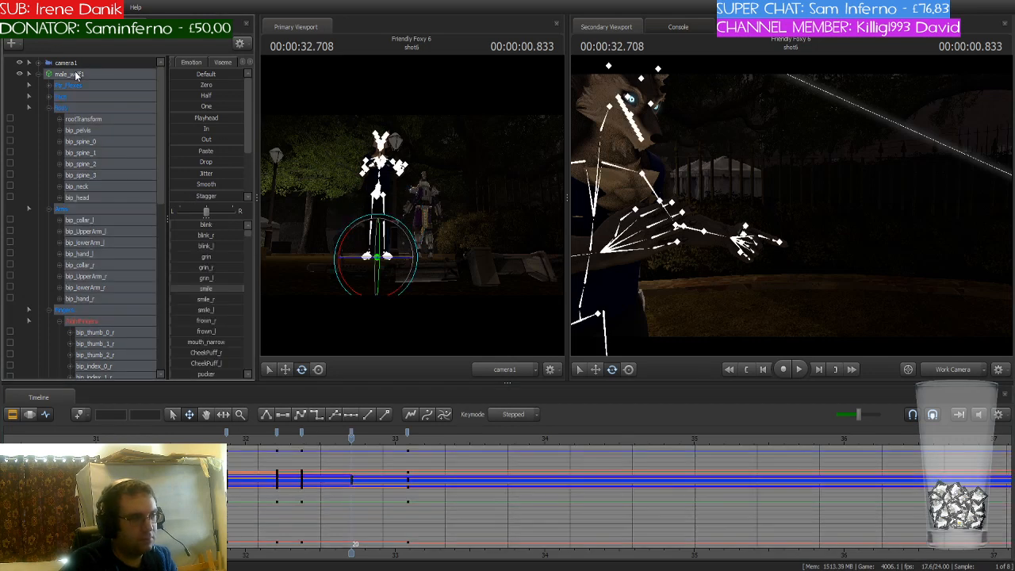
pyautogui.click(351, 435)
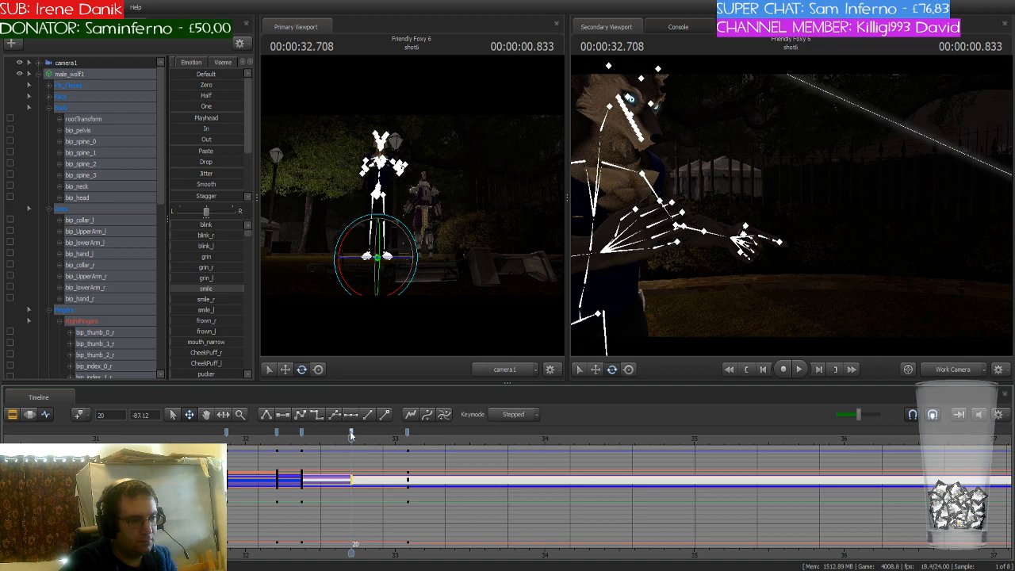
pyautogui.click(77, 417)
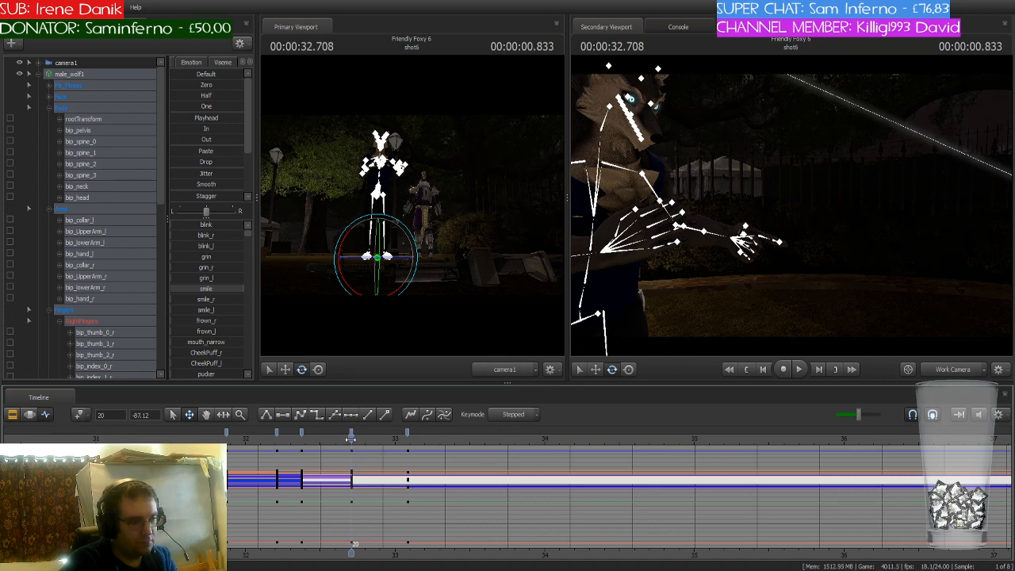
pyautogui.moveTo(352, 440); pyautogui.dragTo(408, 442)
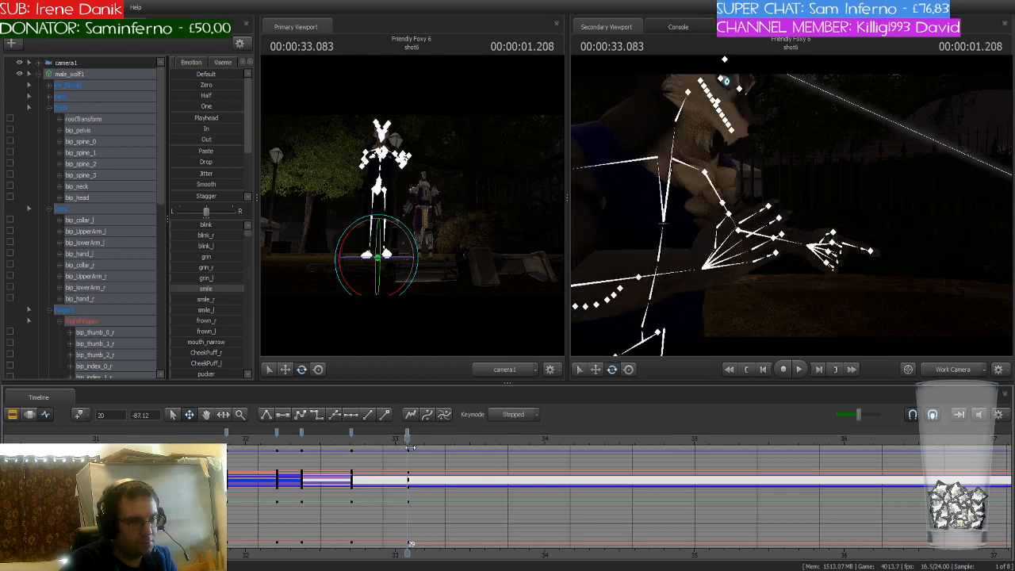
pyautogui.click(79, 415)
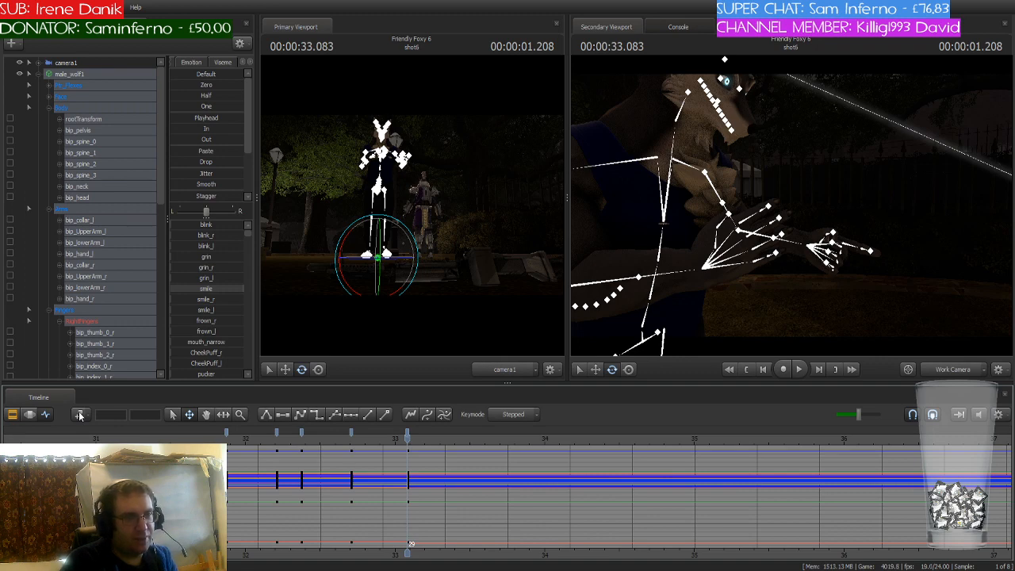
# Select male_wolf1's keyframes at 00:00:33.083 and frame the whole character in the work camera
pyautogui.moveTo(408, 438)
pyautogui.mouseDown()
pyautogui.moveTo(349, 440)
pyautogui.moveTo(407, 437)
pyautogui.mouseUp()
pyautogui.click(408, 433)
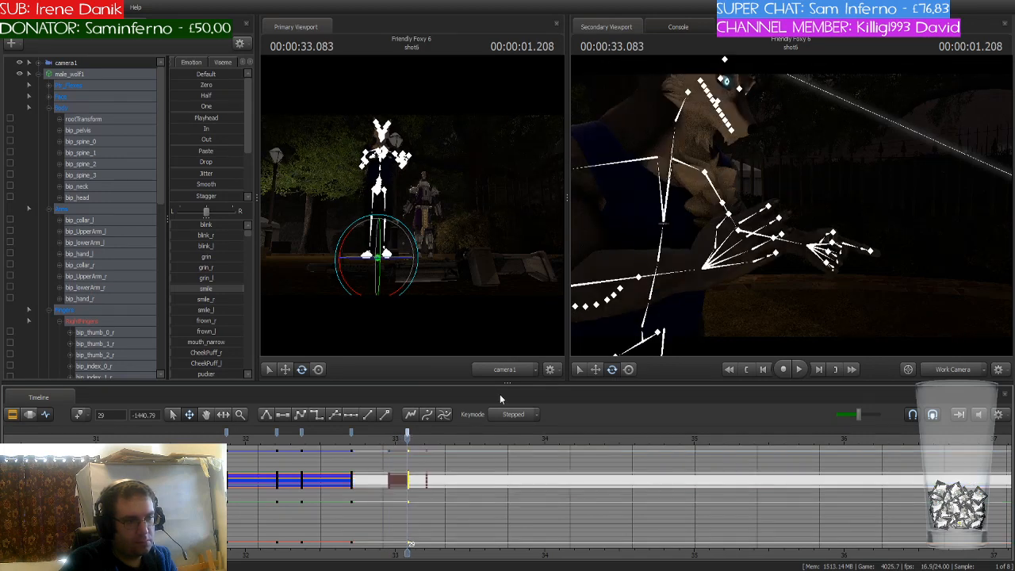
pyautogui.moveTo(832, 282); pyautogui.dragTo(832, 270)
pyautogui.press('s')
pyautogui.moveTo(791, 205)
pyautogui.mouseDown()
pyautogui.moveTo(809, 203)
pyautogui.moveTo(791, 206)
pyautogui.mouseUp()
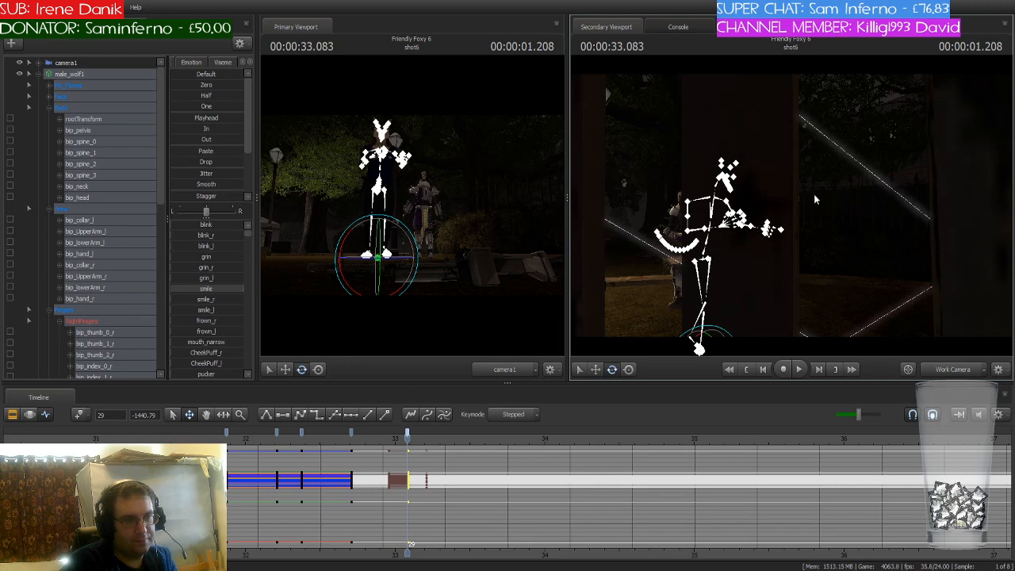
pyautogui.moveTo(815, 196); pyautogui.dragTo(790, 206)
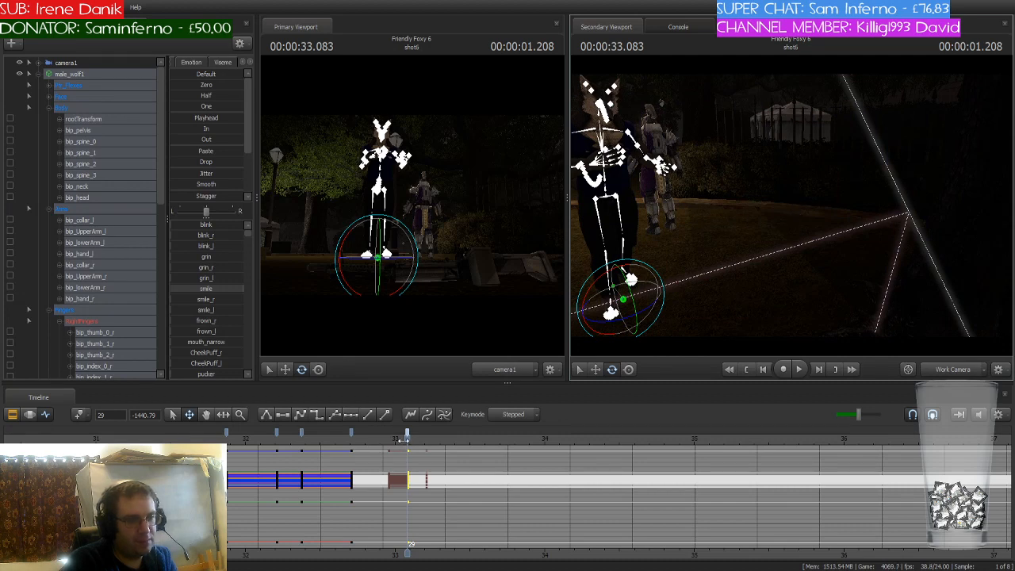
# Check the frames from 00:00:32.708 to 00:00:33.041 and shift male_wolf1's last keyframes one frame earlier to 00:00:33.041
pyautogui.moveTo(406, 440); pyautogui.dragTo(350, 449)
pyautogui.press('Right')
pyautogui.press('Right')
pyautogui.press('Right')
pyautogui.press('Right')
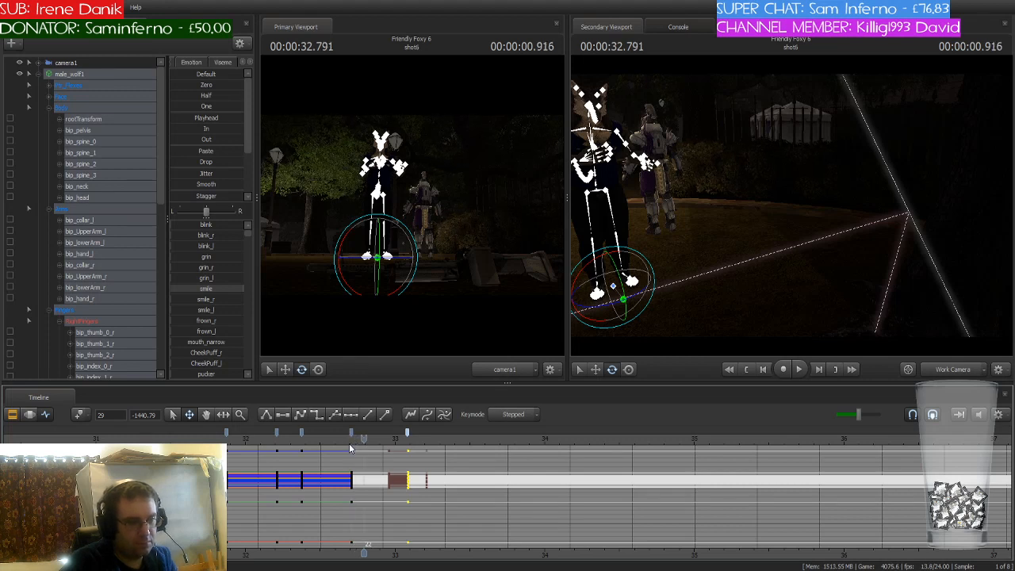
pyautogui.press('Right')
pyautogui.press('Right')
pyautogui.press('Right')
pyautogui.press('Right')
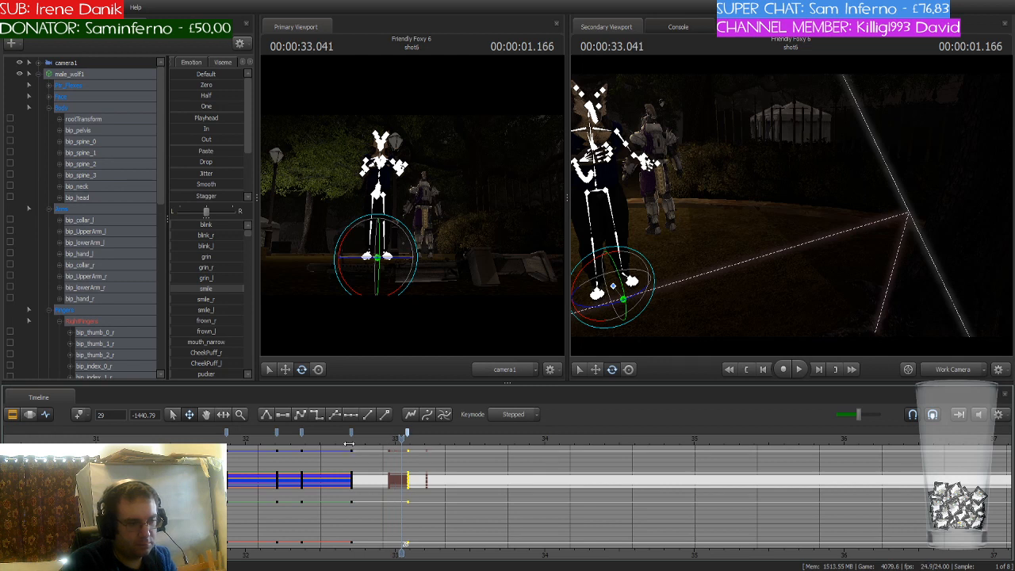
pyautogui.click(350, 448)
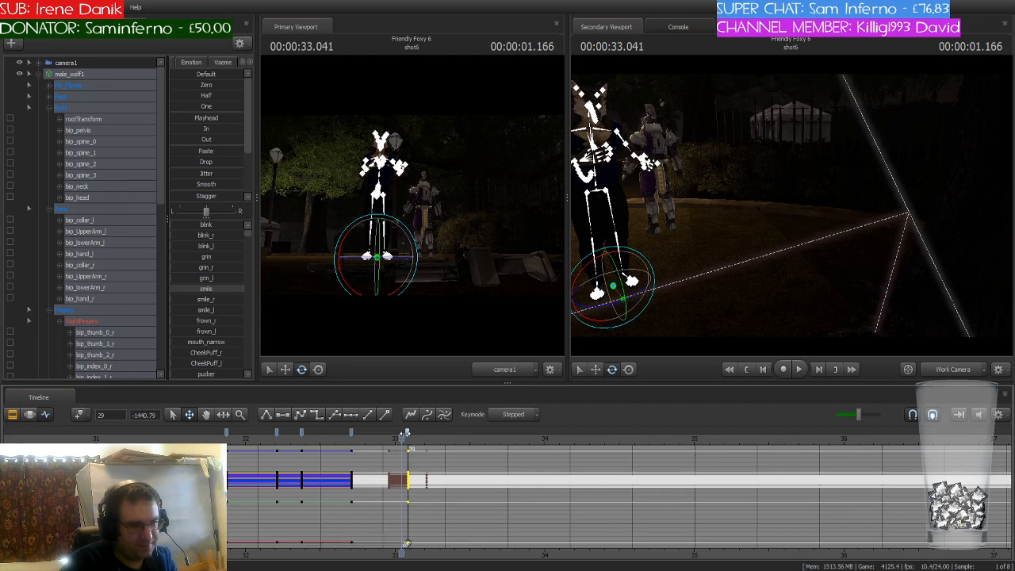
pyautogui.moveTo(406, 433)
pyautogui.mouseDown()
pyautogui.moveTo(352, 438)
pyautogui.moveTo(401, 441)
pyautogui.mouseUp()
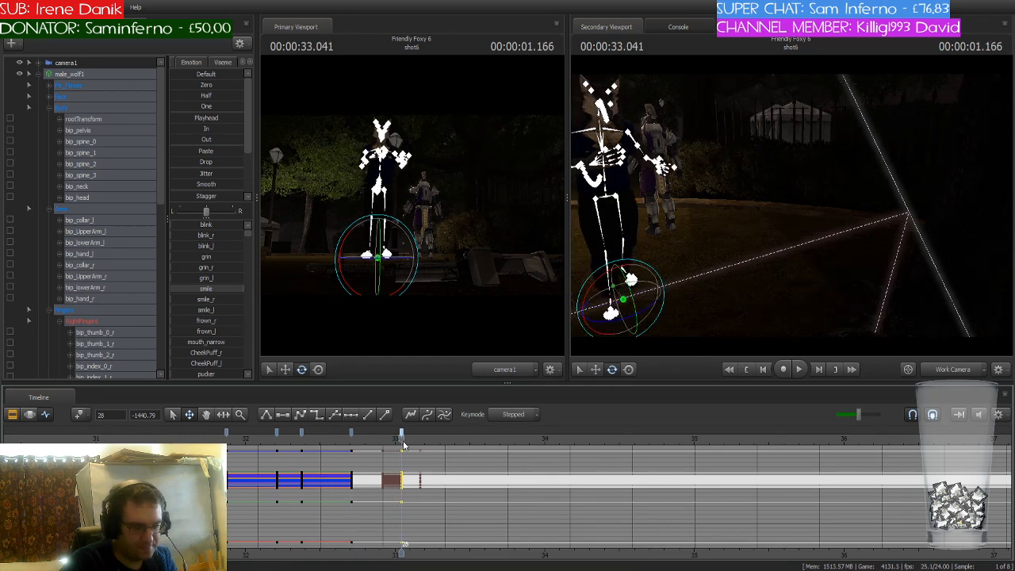
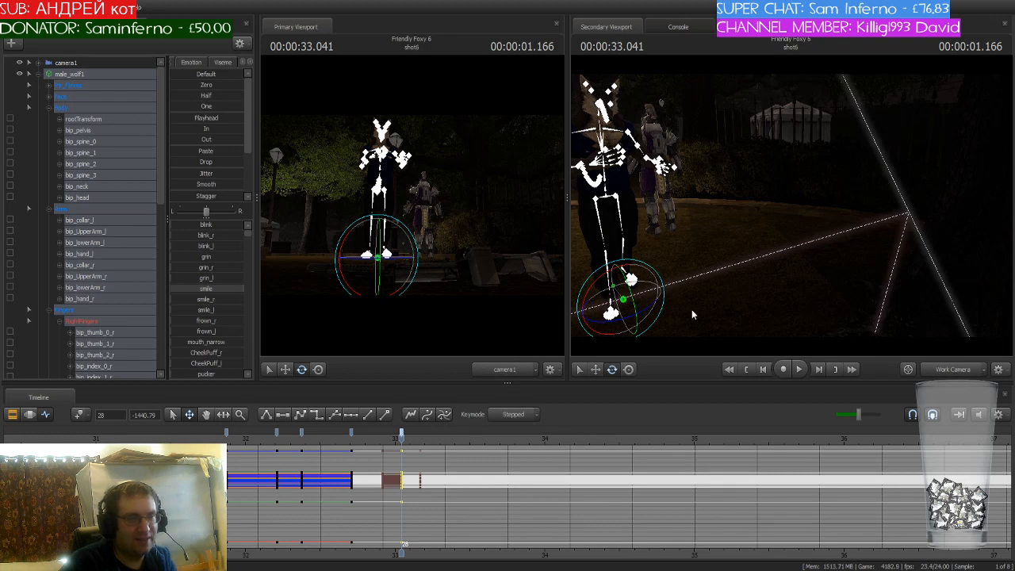
# Move male_wolf1's rootTransform forward at 00:00:33.333 to start a new pose
pyautogui.press('Right')
pyautogui.press('Right')
pyautogui.press('Right')
pyautogui.press('Right')
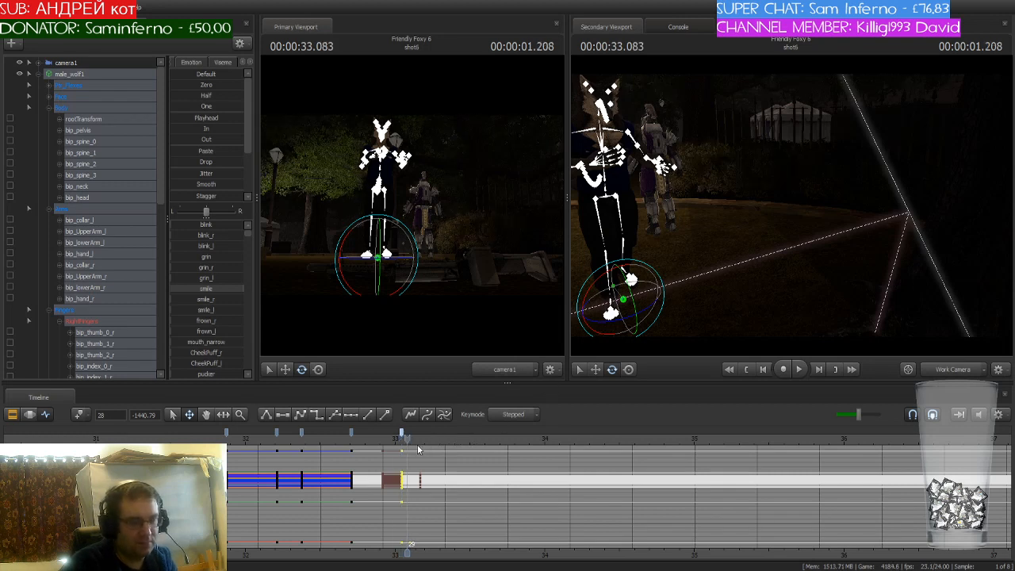
pyautogui.press('Right')
pyautogui.press('Right')
pyautogui.press('Right')
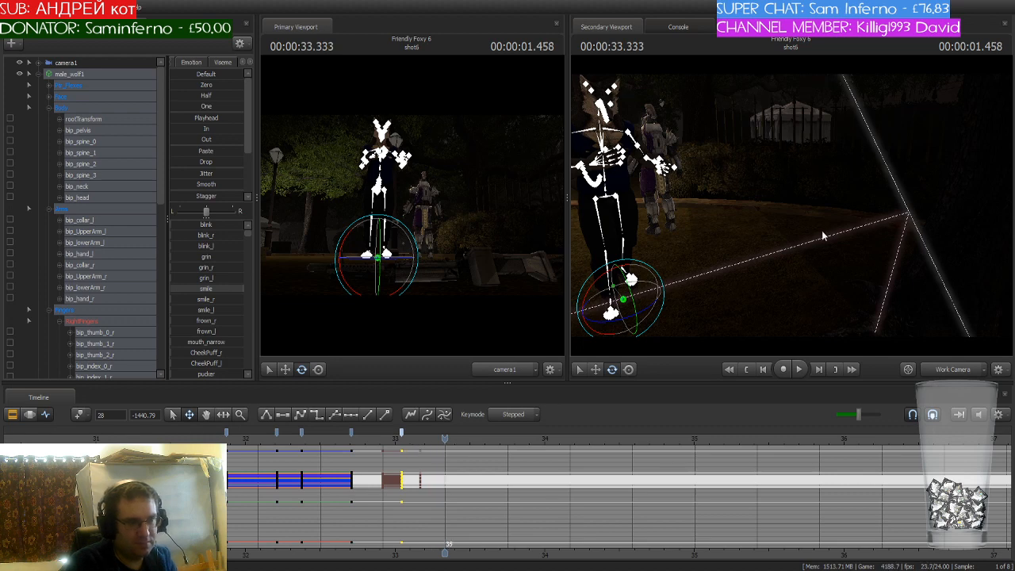
pyautogui.moveTo(821, 231); pyautogui.dragTo(791, 210)
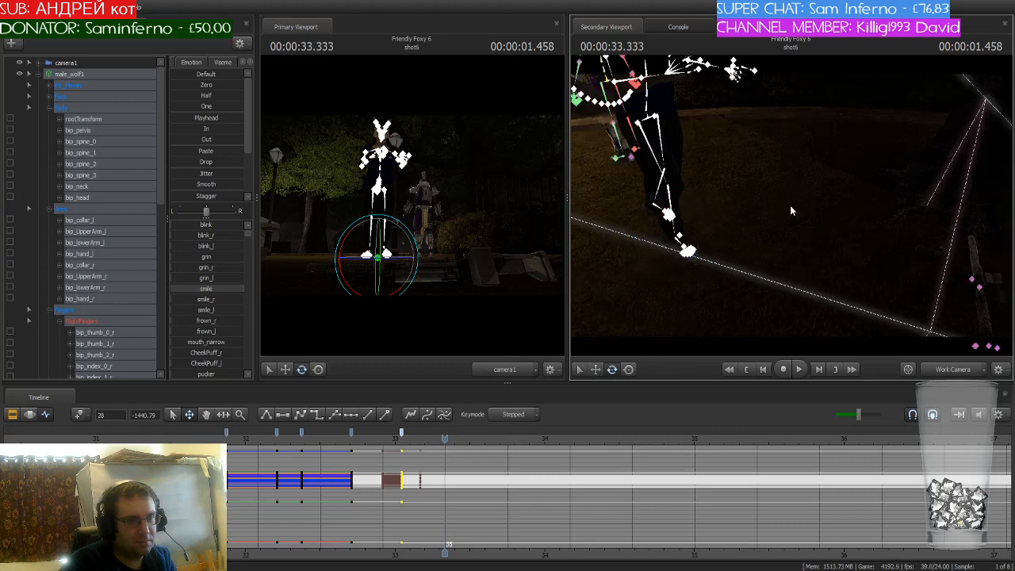
pyautogui.keyDown('ctrl'); pyautogui.click(681, 236); pyautogui.keyUp('ctrl')
pyautogui.press('w')
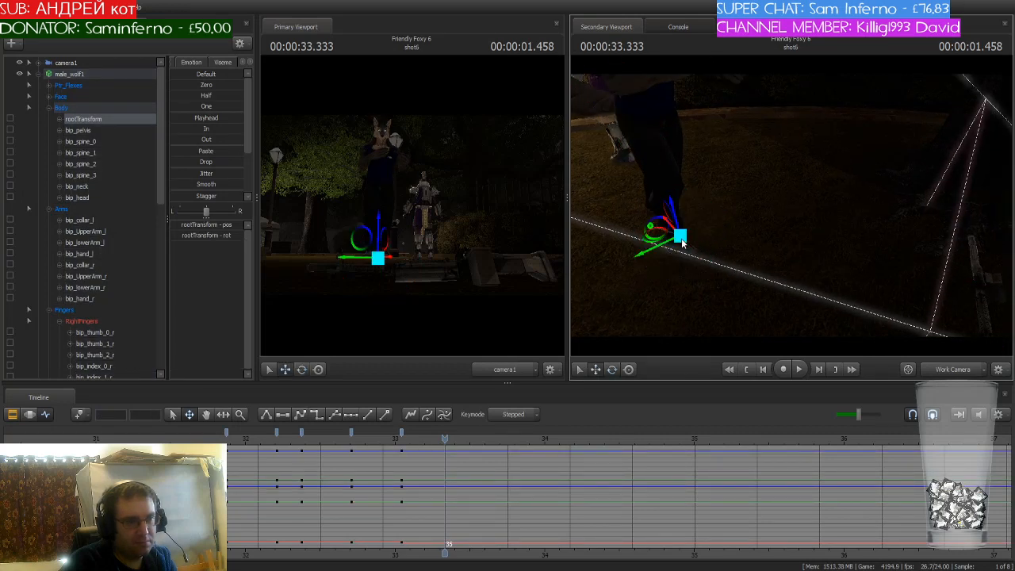
pyautogui.moveTo(682, 240); pyautogui.dragTo(776, 242)
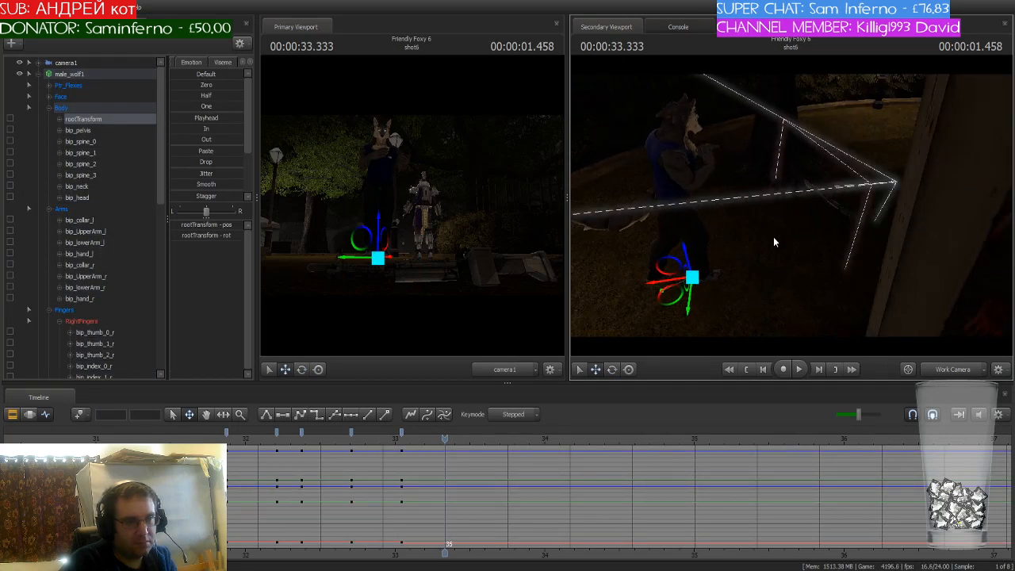
pyautogui.moveTo(672, 295); pyautogui.dragTo(701, 281)
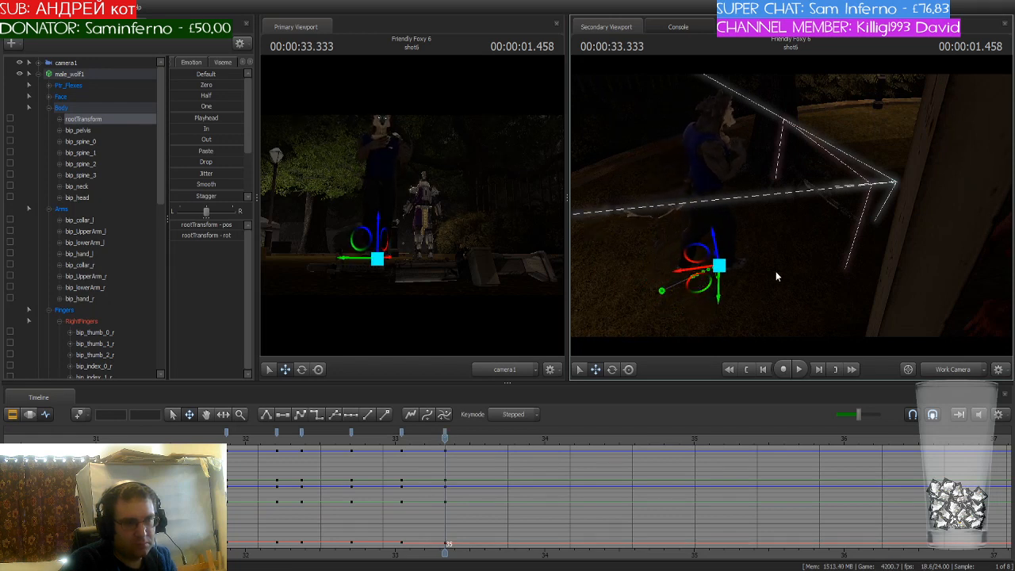
# Rotate male_wolf1's bip_spine_0 at 00:00:33.333 so the upper body leans forward
pyautogui.moveTo(776, 271); pyautogui.dragTo(755, 230)
pyautogui.keyDown('ctrl'); pyautogui.click(694, 237); pyautogui.keyUp('ctrl')
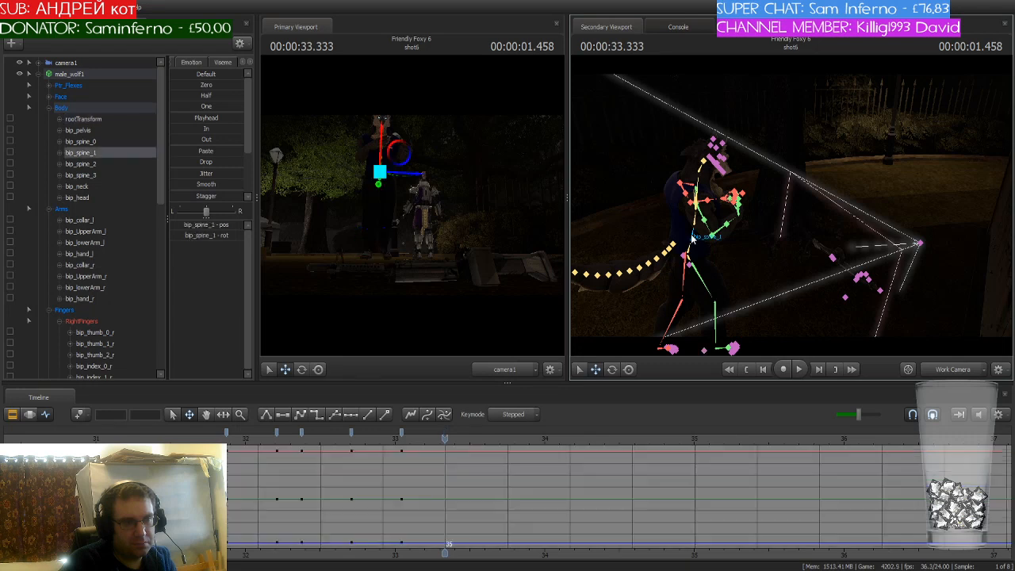
pyautogui.keyDown('ctrl'); pyautogui.click(691, 248); pyautogui.keyUp('ctrl')
pyautogui.press('e')
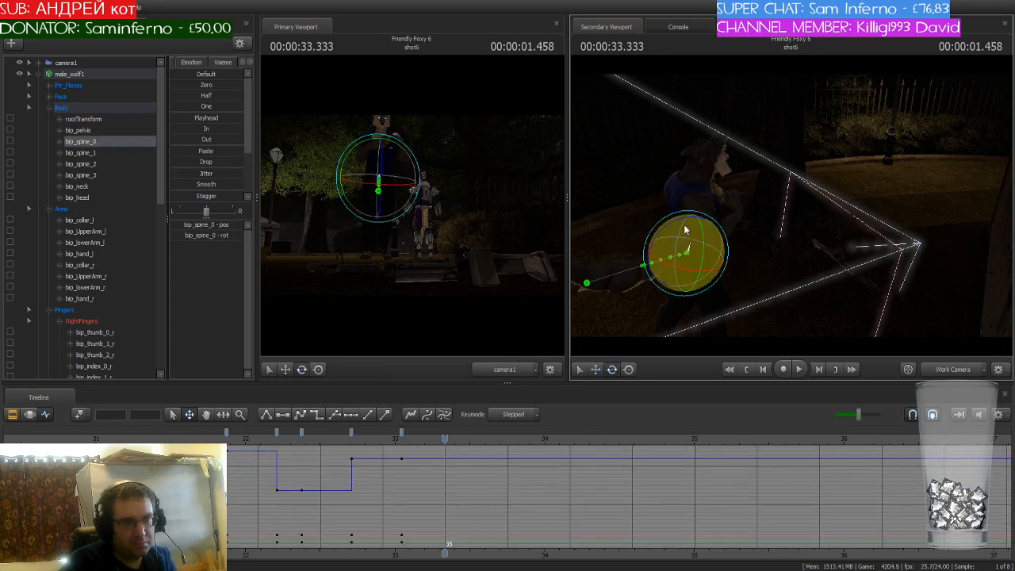
pyautogui.moveTo(687, 230); pyautogui.dragTo(694, 227)
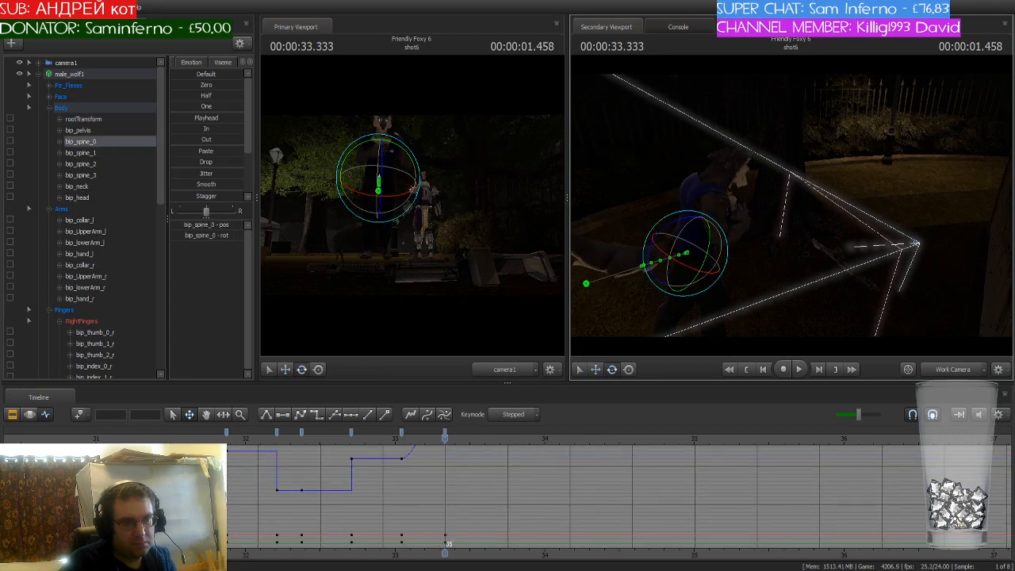
# Lower male_wolf1's left forearm at 00:00:33.333 by rotating bip_lowerArm_l, and rotate bip_hand_l with it
pyautogui.press('w')
pyautogui.moveTo(821, 192); pyautogui.dragTo(792, 211)
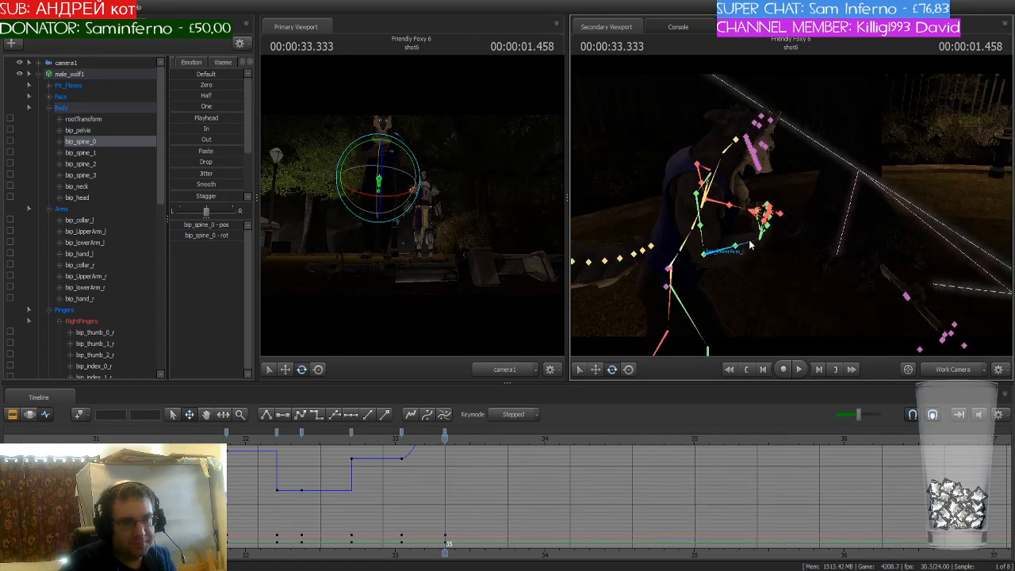
pyautogui.click(727, 254)
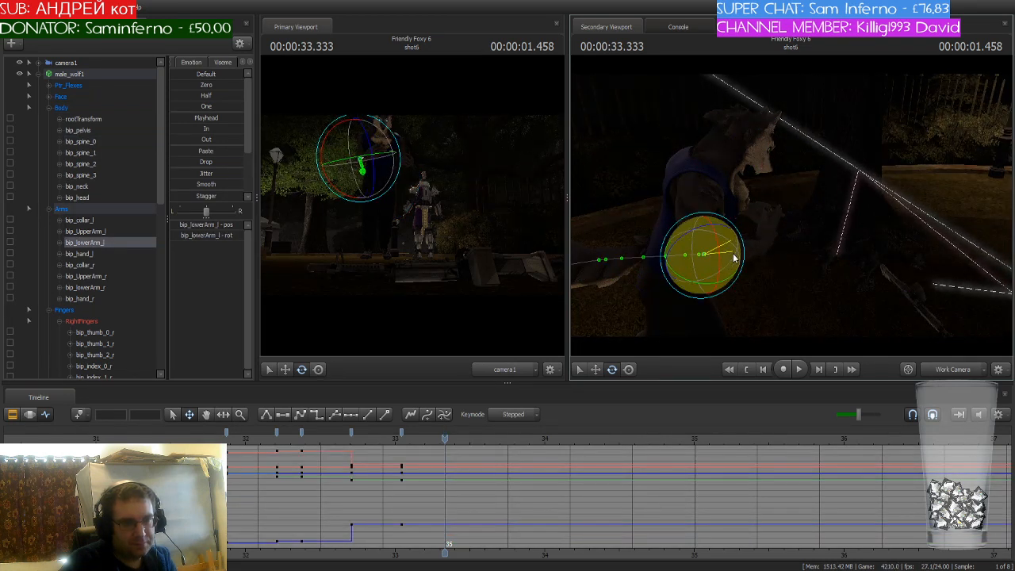
pyautogui.moveTo(735, 258); pyautogui.dragTo(688, 232)
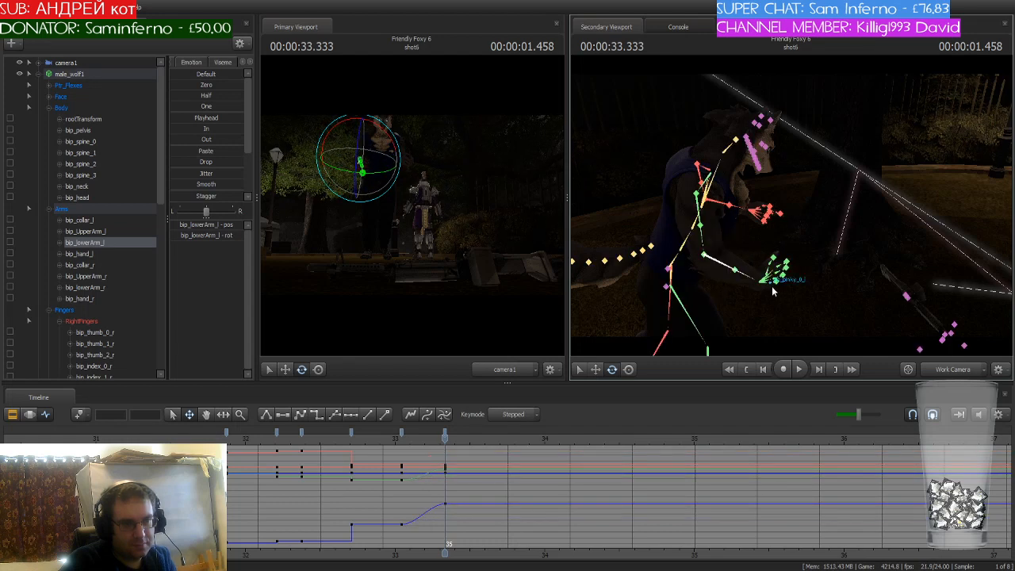
pyautogui.keyDown('ctrl'); pyautogui.click(763, 281); pyautogui.keyUp('ctrl')
pyautogui.moveTo(759, 275); pyautogui.dragTo(739, 267)
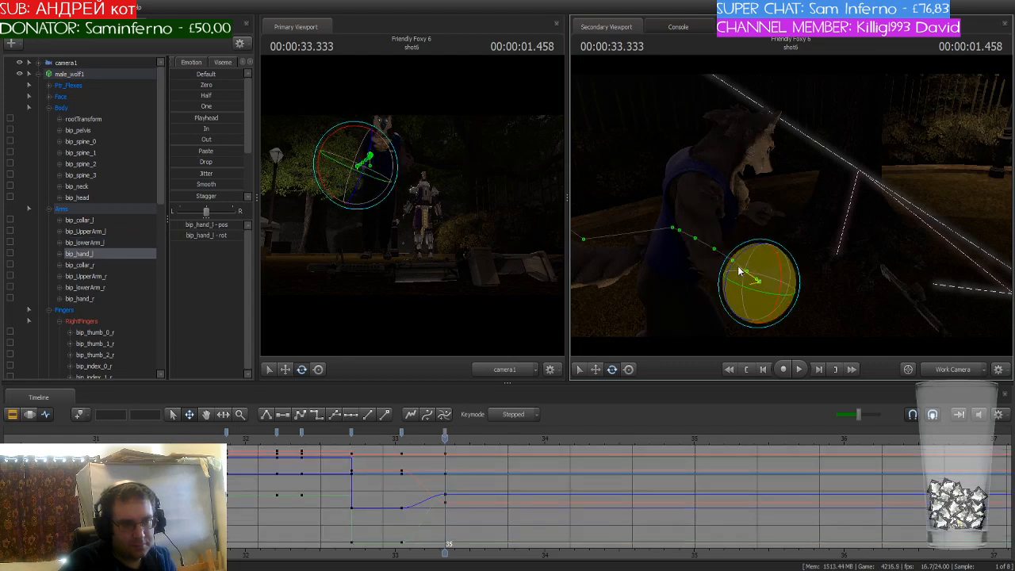
# Rotate male_wolf1's right forearm, bip_lowerArm_r, downward at 00:00:33.333
pyautogui.moveTo(803, 238); pyautogui.dragTo(819, 221)
pyautogui.keyDown('ctrl'); pyautogui.click(794, 196); pyautogui.keyUp('ctrl')
pyautogui.keyDown('ctrl'); pyautogui.click(802, 230); pyautogui.keyUp('ctrl')
pyautogui.moveTo(822, 262); pyautogui.dragTo(790, 205)
pyautogui.keyDown('ctrl'); pyautogui.click(730, 238); pyautogui.keyUp('ctrl')
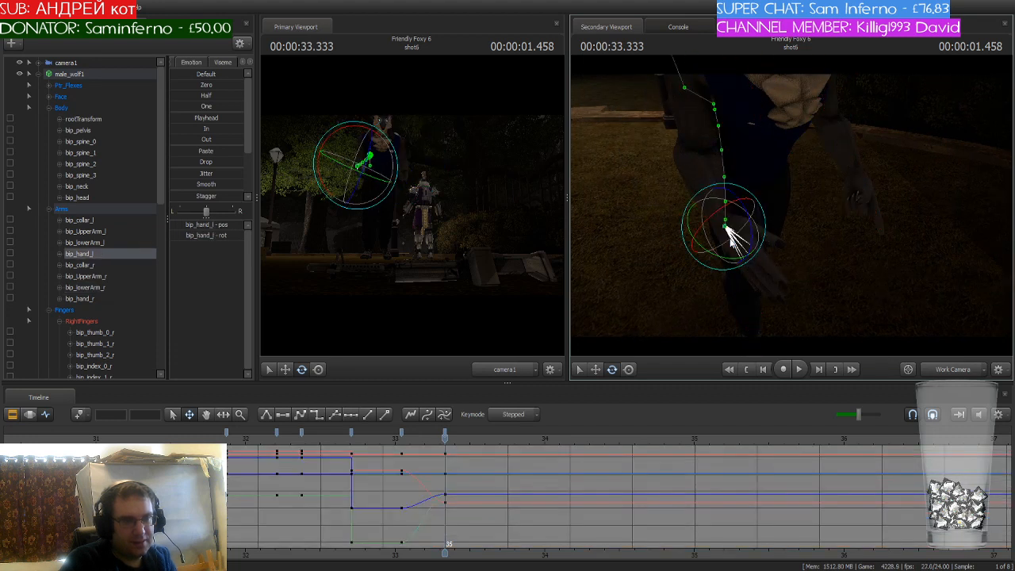
pyautogui.moveTo(730, 238); pyautogui.dragTo(710, 240)
pyautogui.moveTo(838, 250); pyautogui.dragTo(904, 246)
pyautogui.keyDown('ctrl'); pyautogui.click(794, 205); pyautogui.keyUp('ctrl')
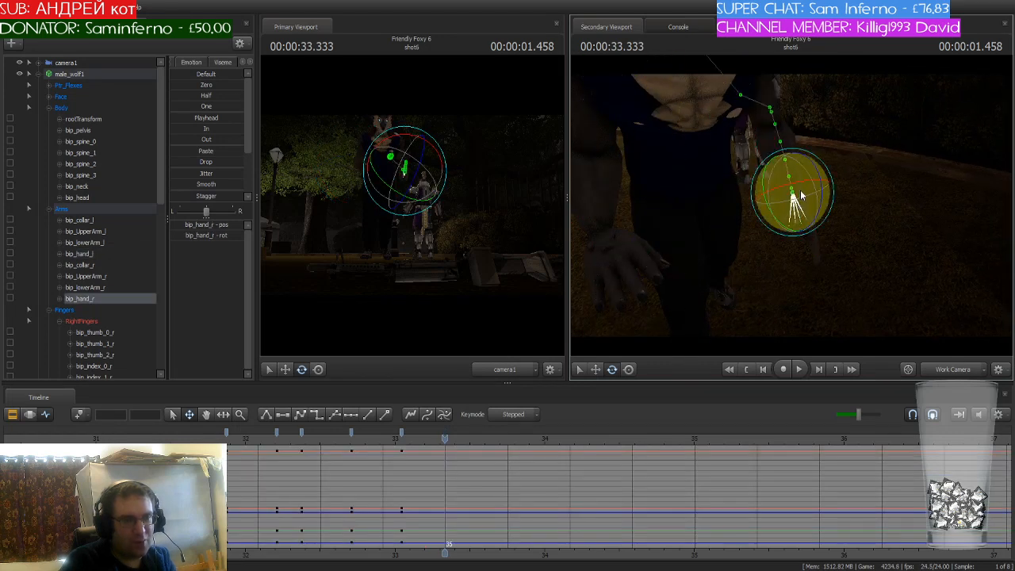
pyautogui.moveTo(805, 183); pyautogui.dragTo(876, 191)
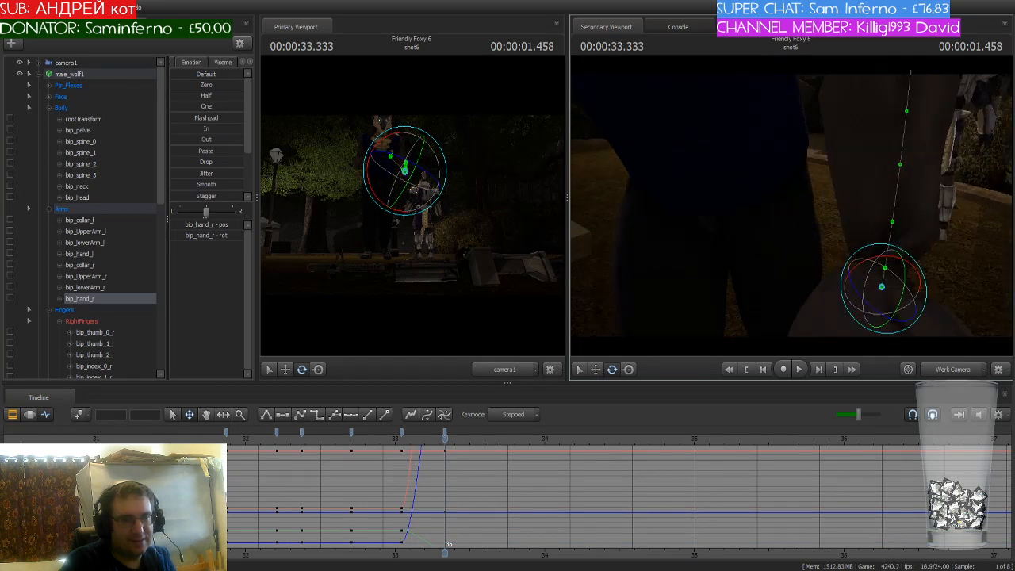
pyautogui.moveTo(790, 205); pyautogui.dragTo(754, 208)
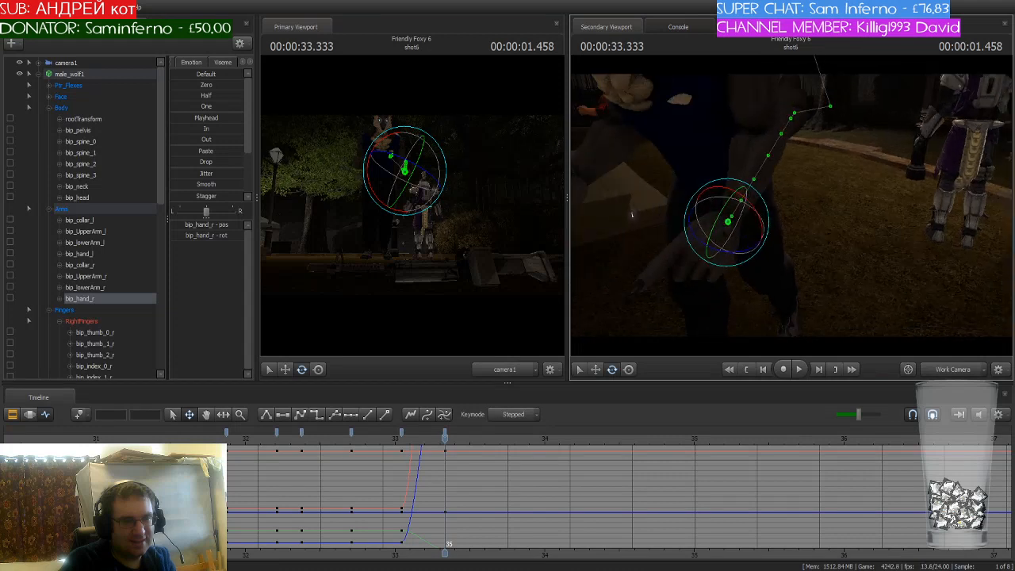
pyautogui.moveTo(840, 221); pyautogui.dragTo(809, 215)
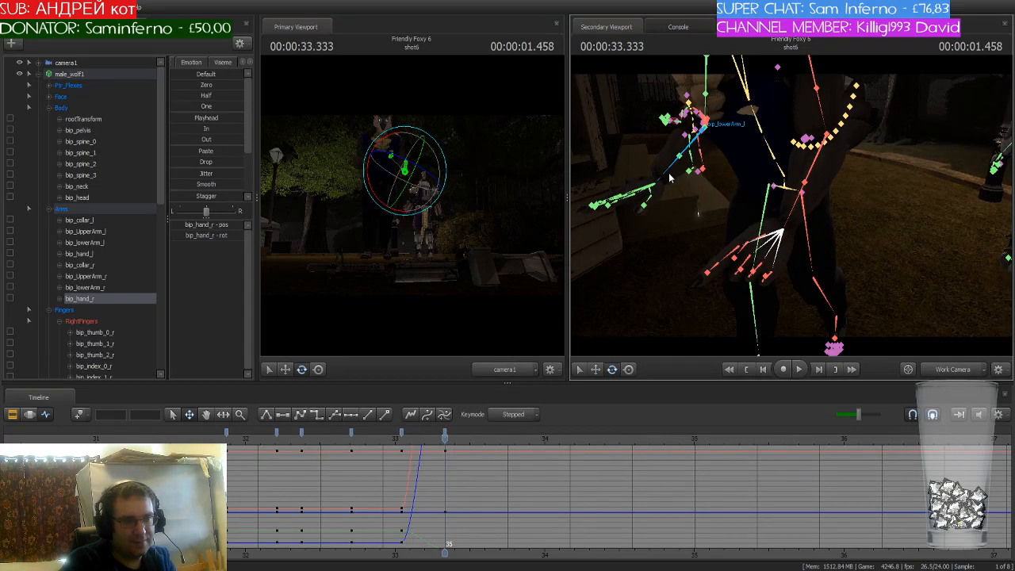
pyautogui.hotkey('ctrl', 'z')
pyautogui.hotkey('ctrl', 'z')
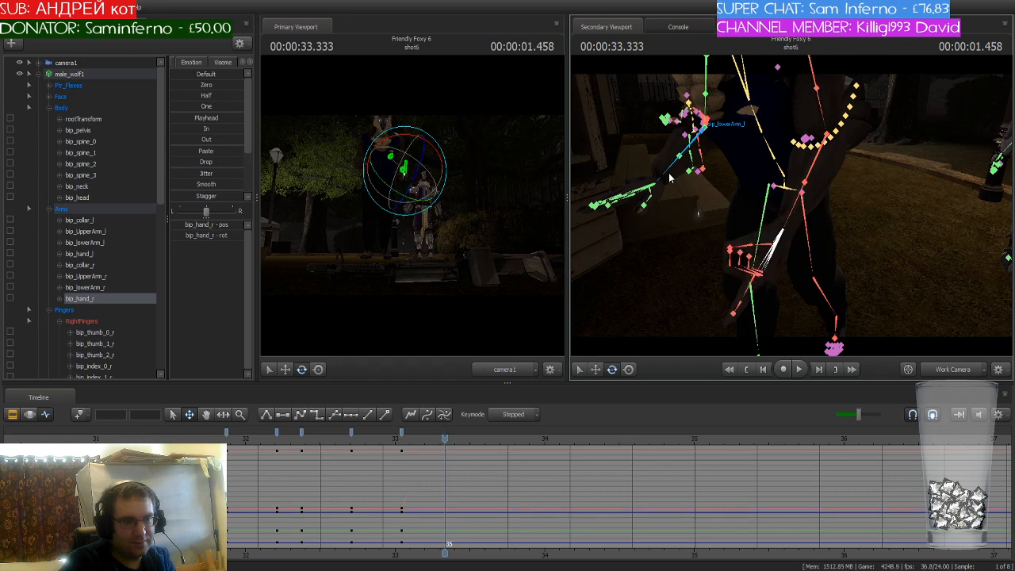
pyautogui.hotkey('ctrl', 'z')
pyautogui.hotkey('ctrl', 'z')
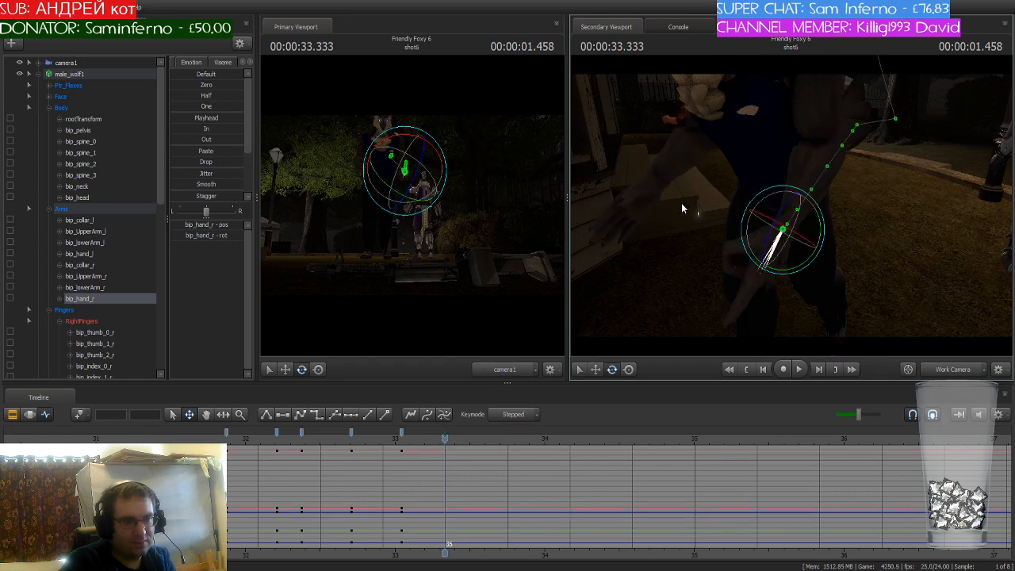
# Rotate male_wolf1's left hand, bip_hand_l, so it opens outward at 00:00:33.333
pyautogui.moveTo(683, 209); pyautogui.dragTo(791, 173)
pyautogui.click(806, 178)
pyautogui.click(747, 236)
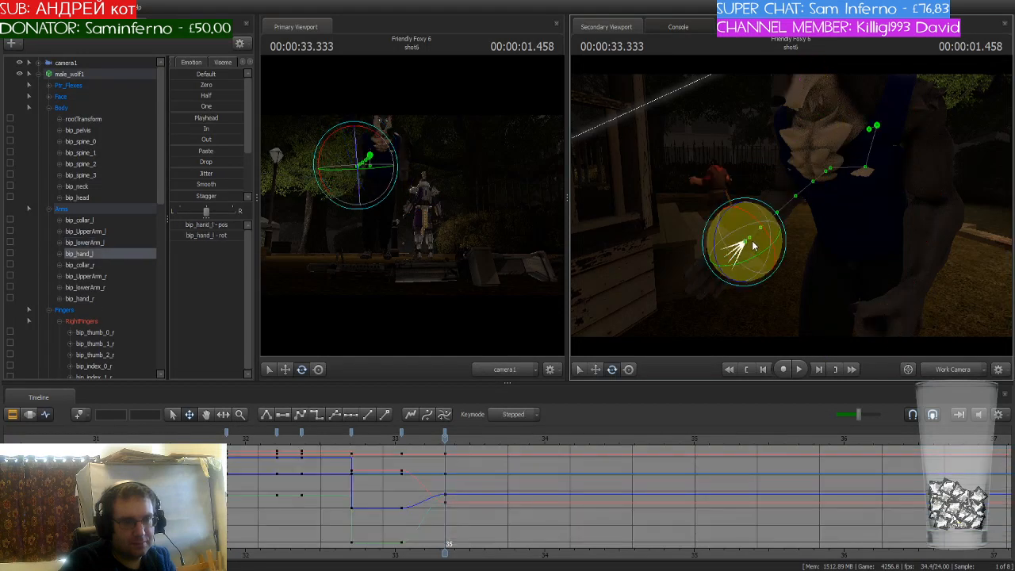
pyautogui.moveTo(775, 250); pyautogui.dragTo(649, 228)
pyautogui.keyDown('ctrl'); pyautogui.click(707, 216); pyautogui.keyUp('ctrl')
pyautogui.moveTo(793, 198); pyautogui.dragTo(804, 192)
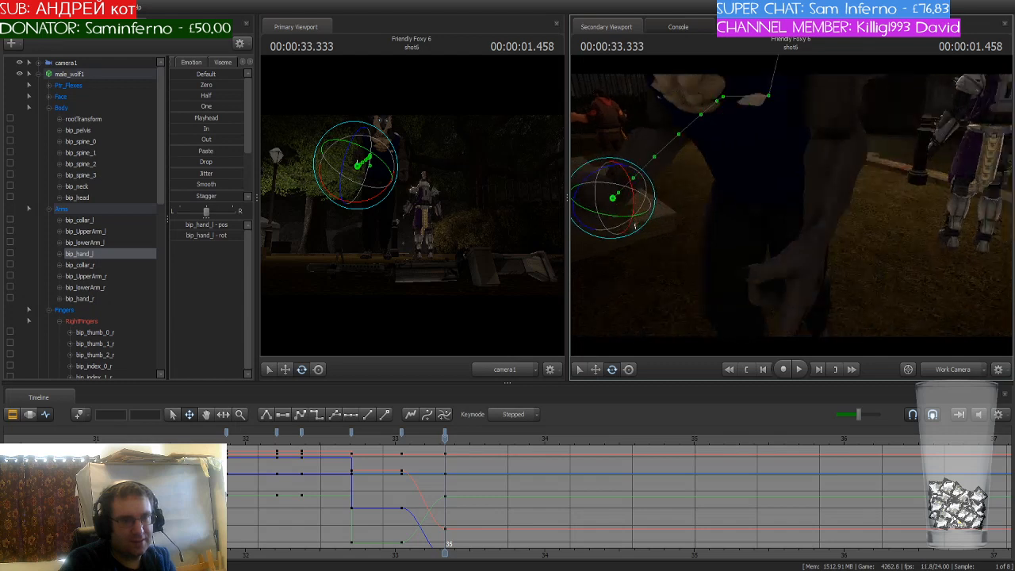
# Adjust male_wolf1's right arm at 00:00:33.333 by rotating bip_lowerArm_r and bip_hand_r
pyautogui.keyDown('ctrl'); pyautogui.click(834, 165); pyautogui.keyUp('ctrl')
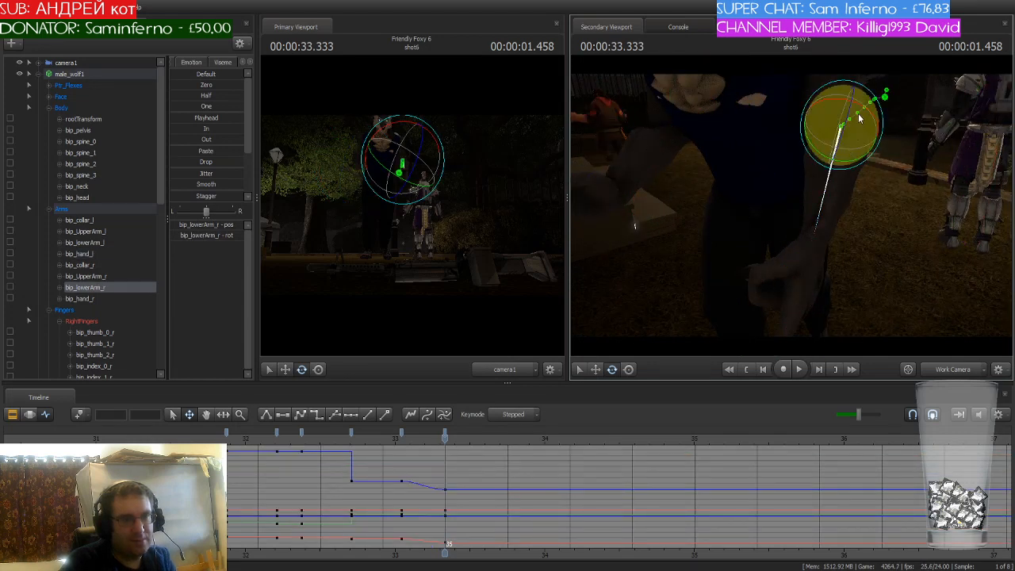
pyautogui.moveTo(849, 111); pyautogui.dragTo(829, 194)
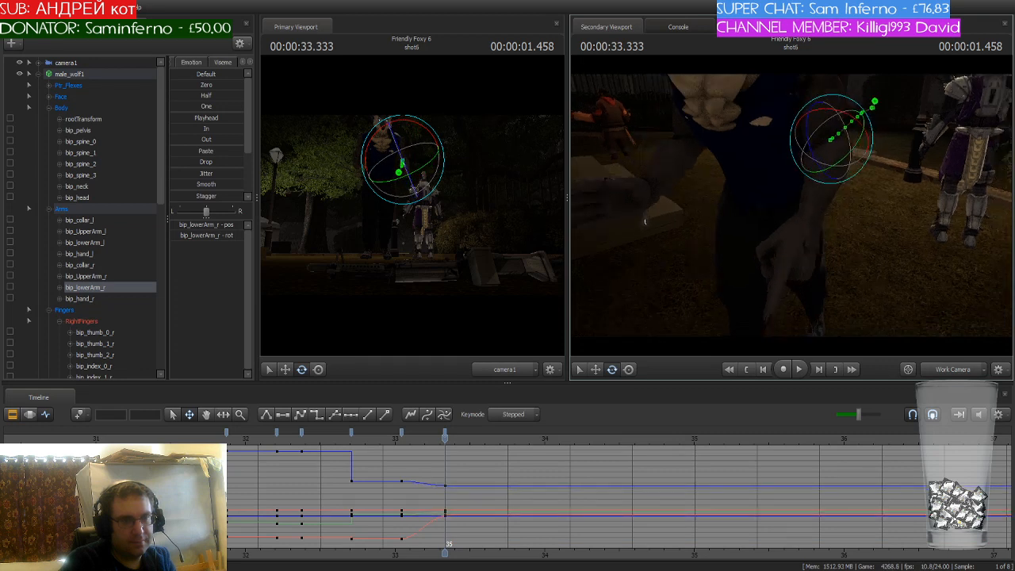
pyautogui.keyDown('ctrl'); pyautogui.click(801, 228); pyautogui.keyUp('ctrl')
pyautogui.moveTo(801, 229); pyautogui.dragTo(823, 211)
pyautogui.moveTo(894, 239); pyautogui.dragTo(888, 226)
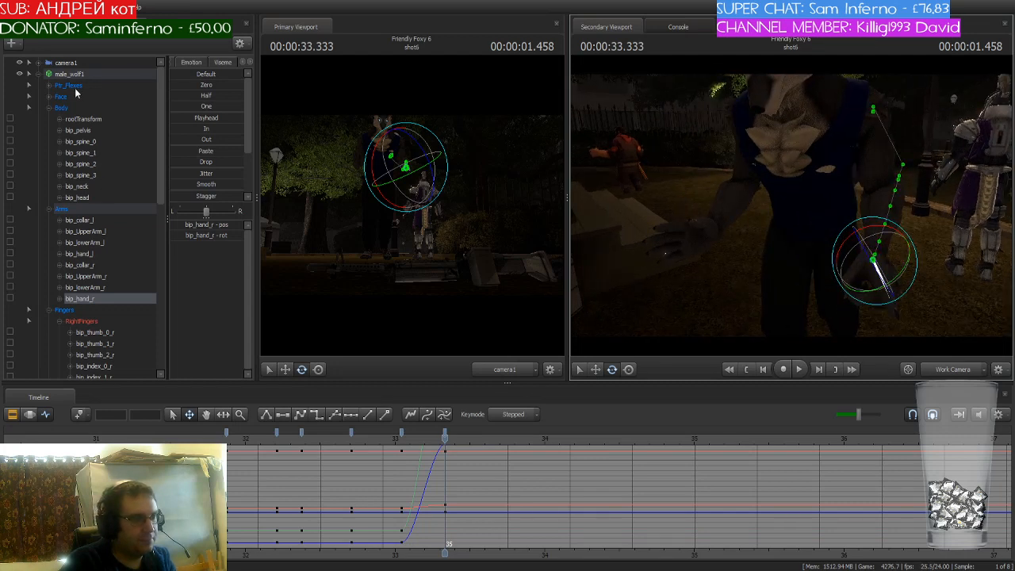
# Apply stepped tangents to all of male_wolf1's keyframes at frame 28, and select its keyframes at frame 35
pyautogui.click(401, 433)
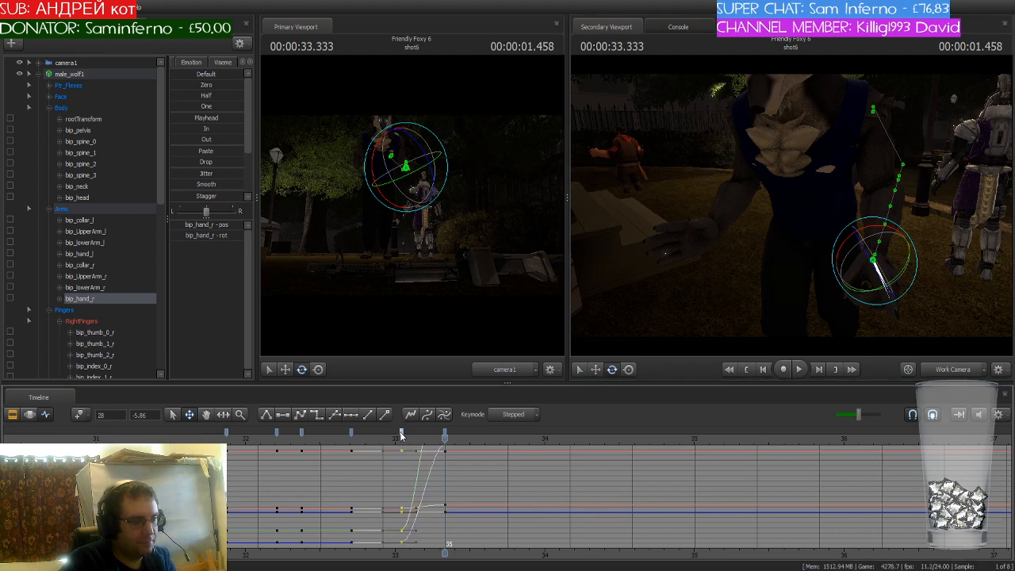
pyautogui.click(94, 75)
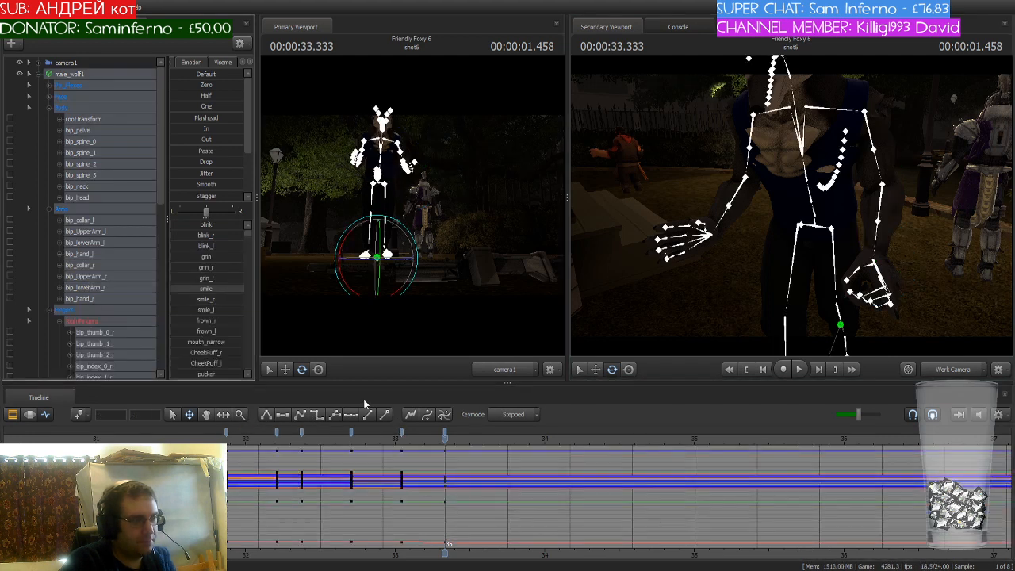
pyautogui.click(401, 434)
pyautogui.click(317, 416)
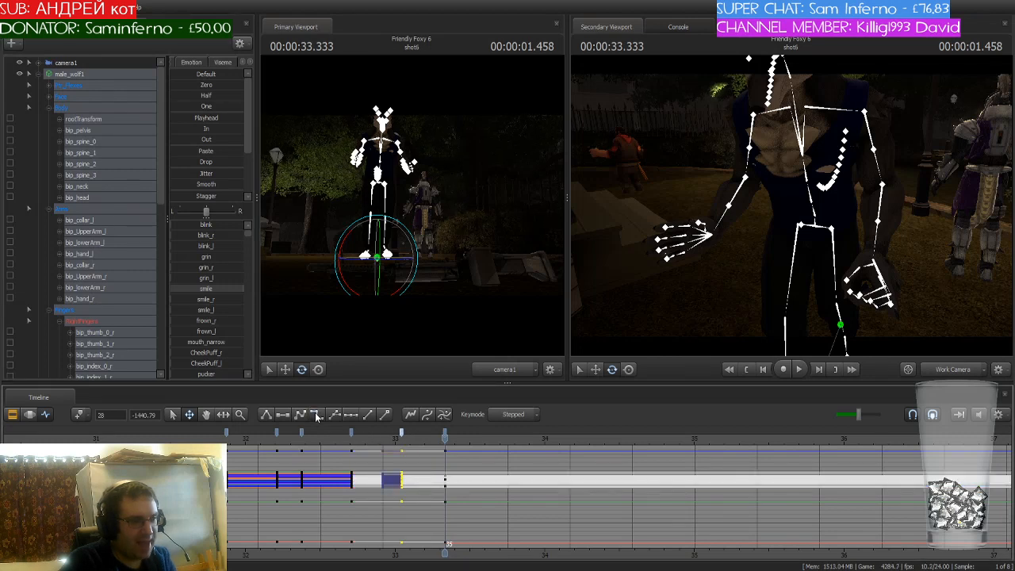
pyautogui.moveTo(714, 238); pyautogui.dragTo(767, 274)
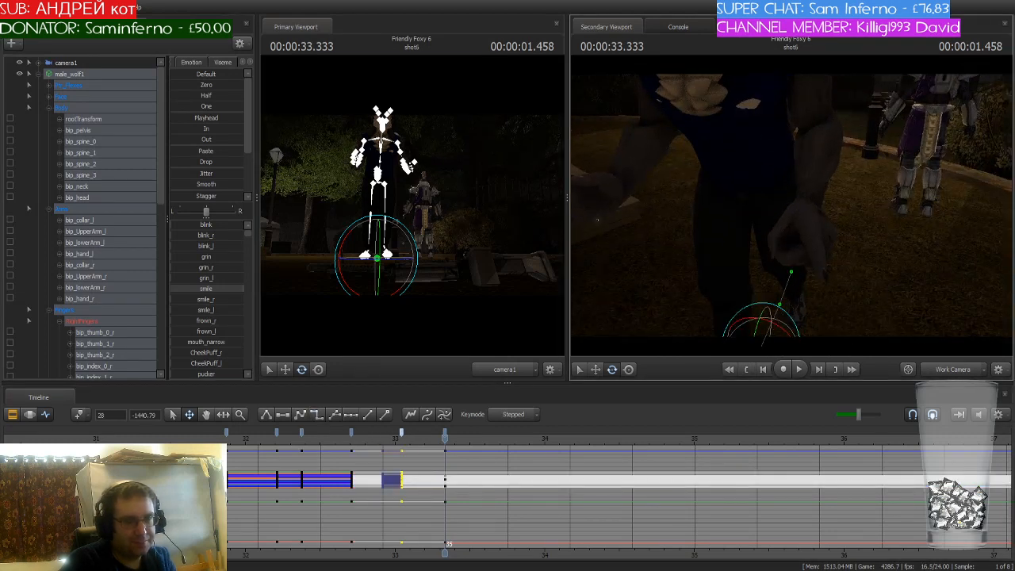
pyautogui.click(445, 434)
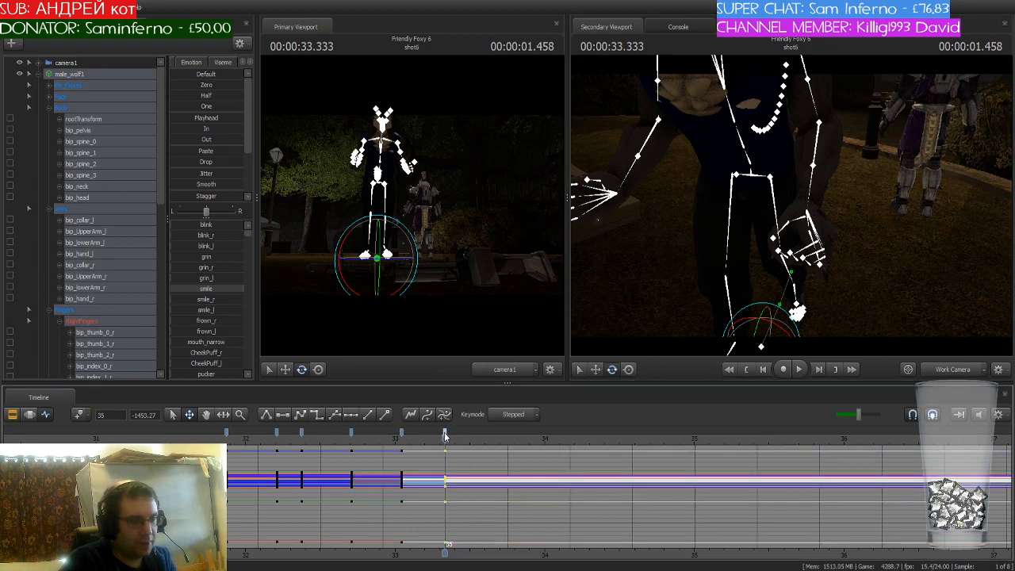
# Collapse the RightFingers group, select male_wolf1's right fingers and undo the last change to their pose
pyautogui.scroll(-2, 95, 315)
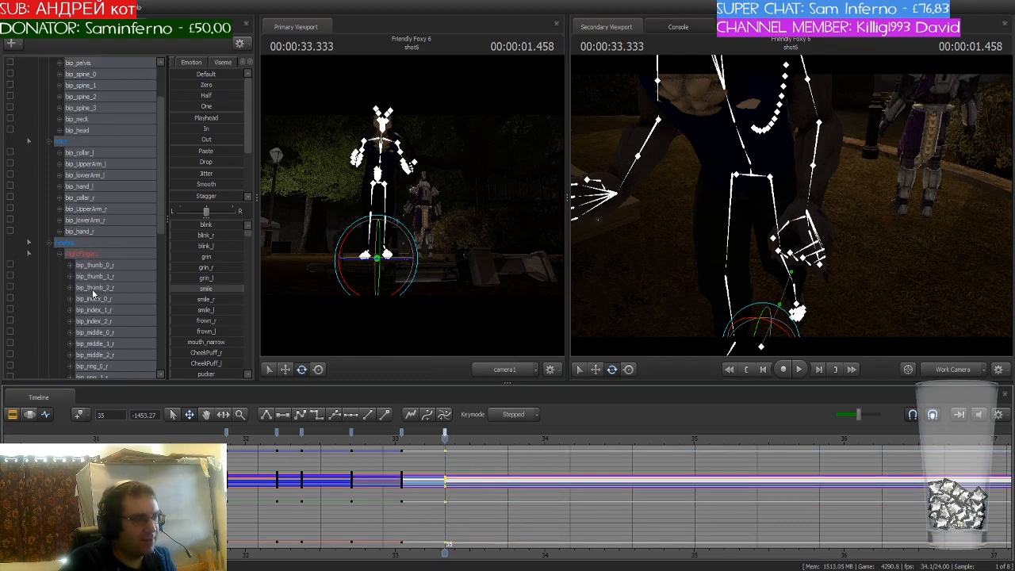
pyautogui.click(60, 253)
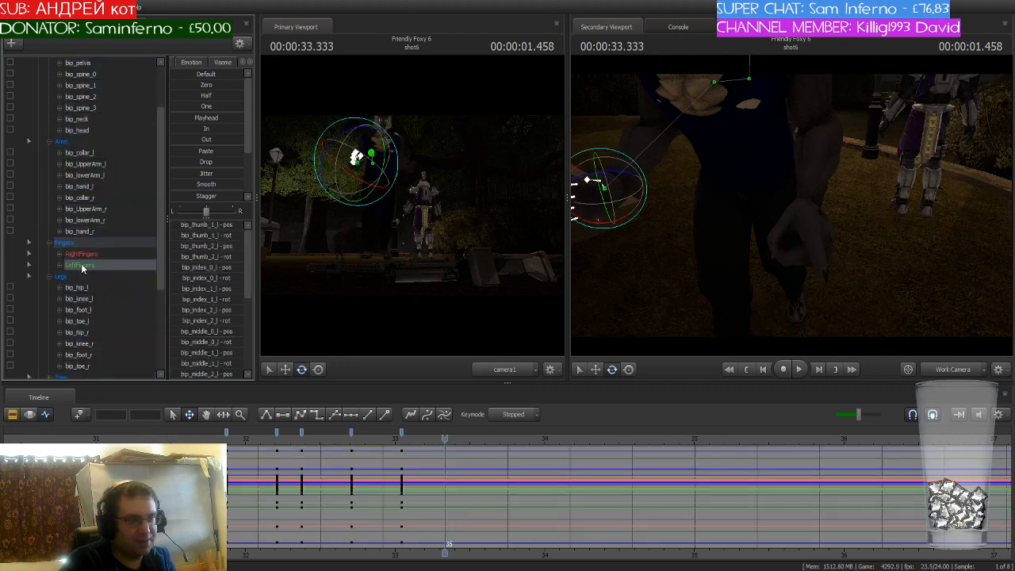
pyautogui.click(96, 254)
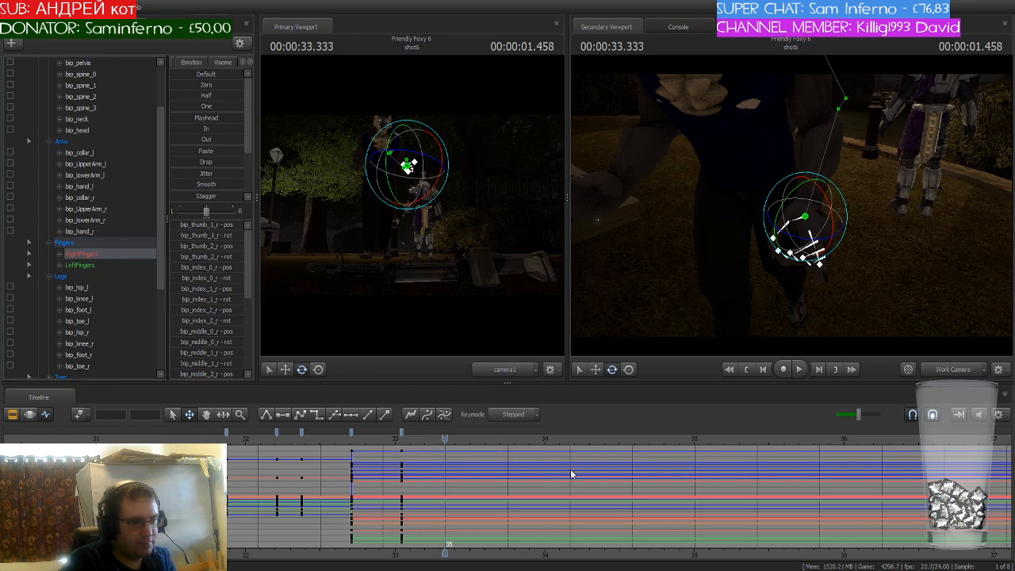
pyautogui.hotkey('ctrl', 'z')
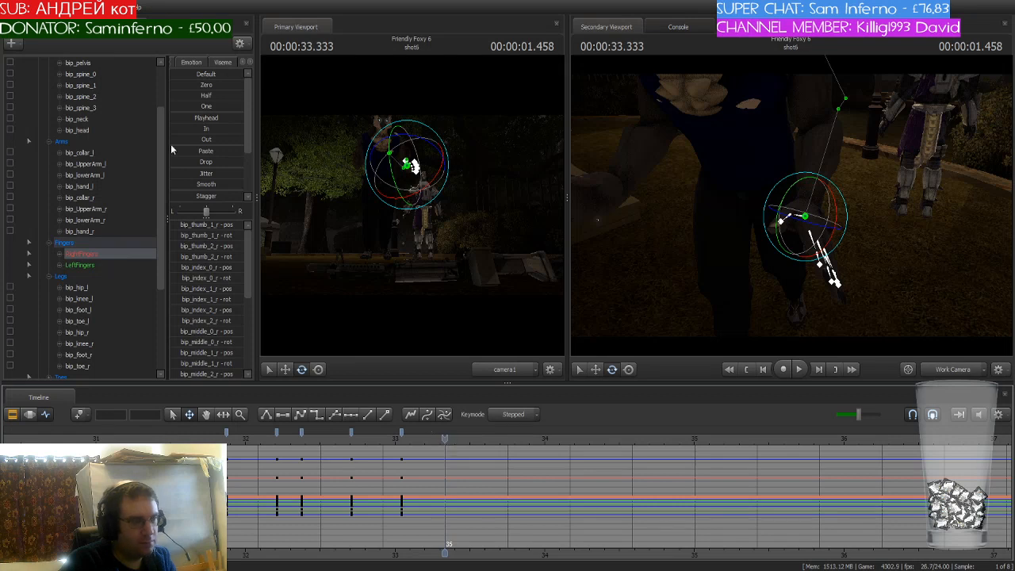
# Add a keyframe for all of male_wolf1's controls at 00:00:33.333
pyautogui.scroll(2, 135, 156)
pyautogui.click(101, 73)
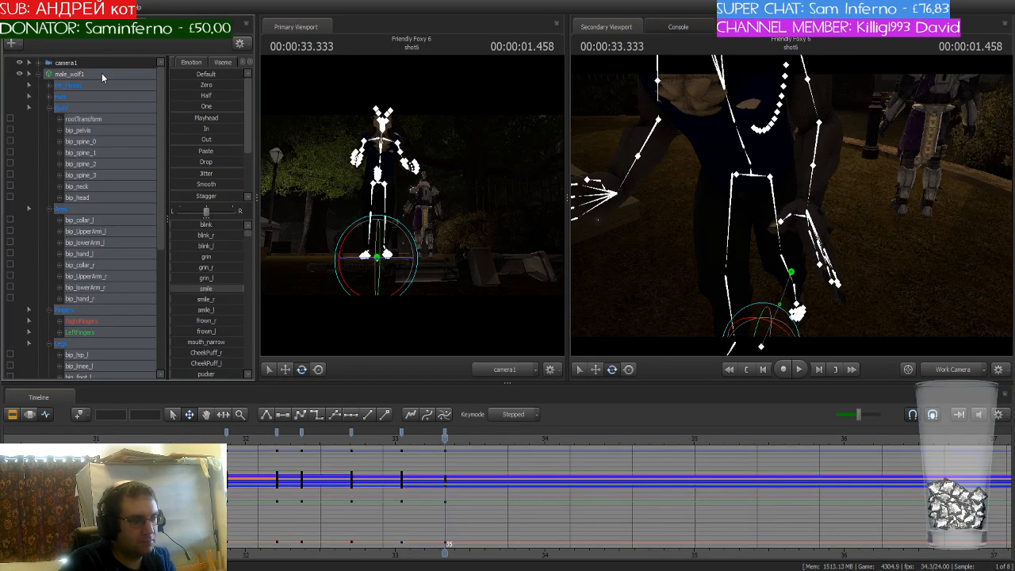
pyautogui.click(78, 416)
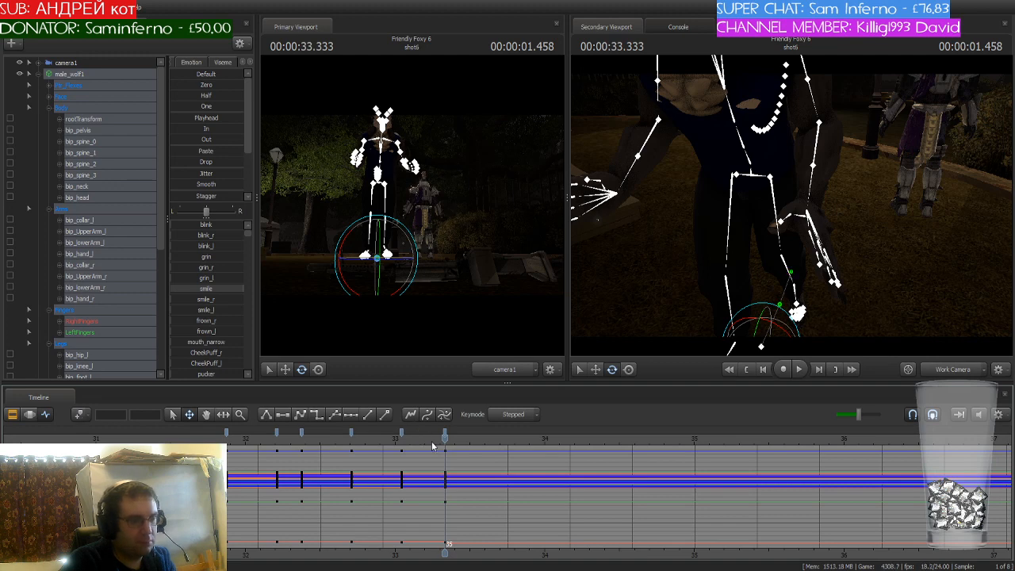
# Swap male_wolf1's stride at 00:00:33.333 by rotating bip_hip_r forward and bip_hip_l backward
pyautogui.moveTo(680, 292); pyautogui.dragTo(753, 306)
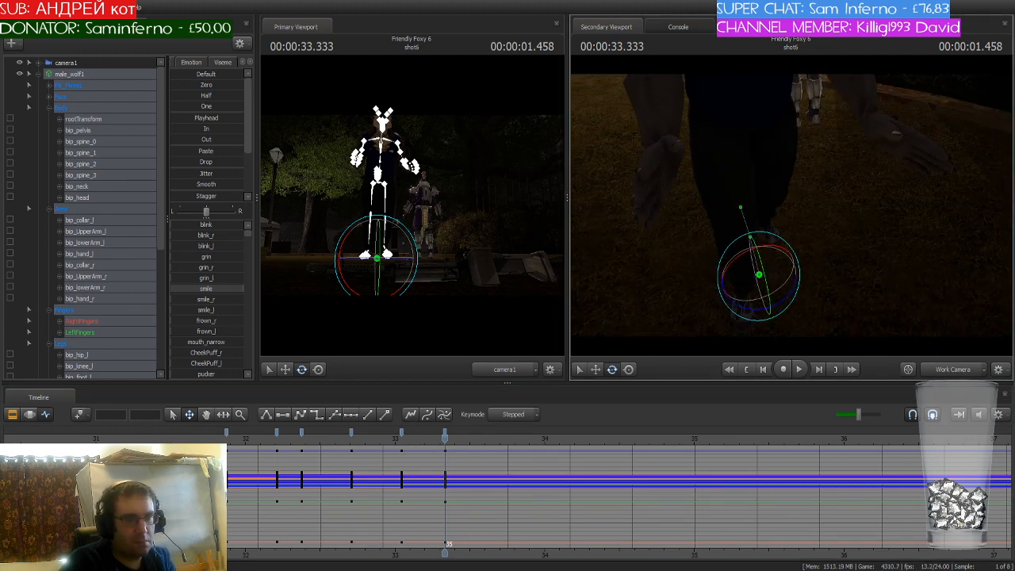
pyautogui.keyDown('ctrl'); pyautogui.click(766, 139); pyautogui.keyUp('ctrl')
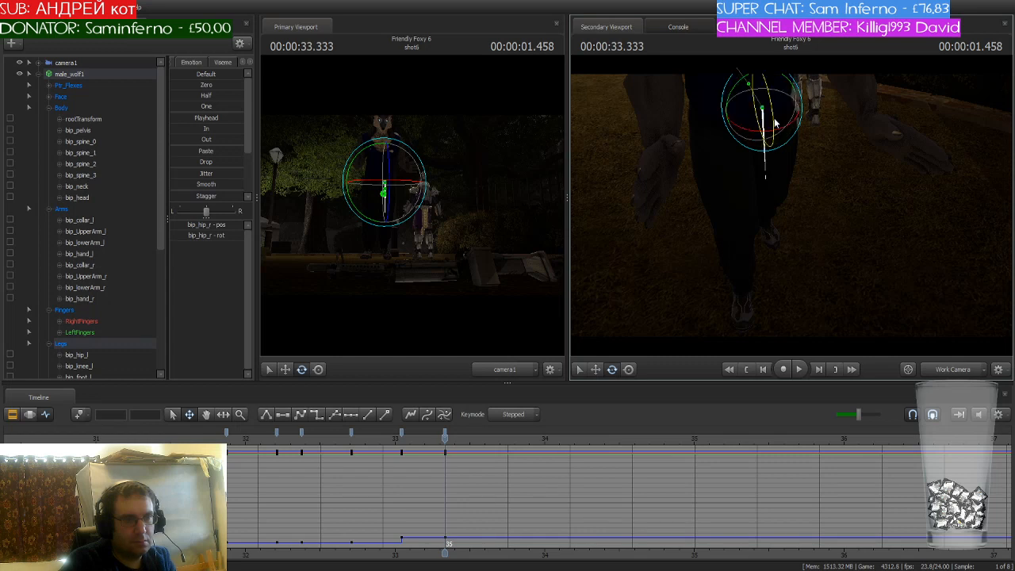
pyautogui.moveTo(775, 121); pyautogui.dragTo(768, 90)
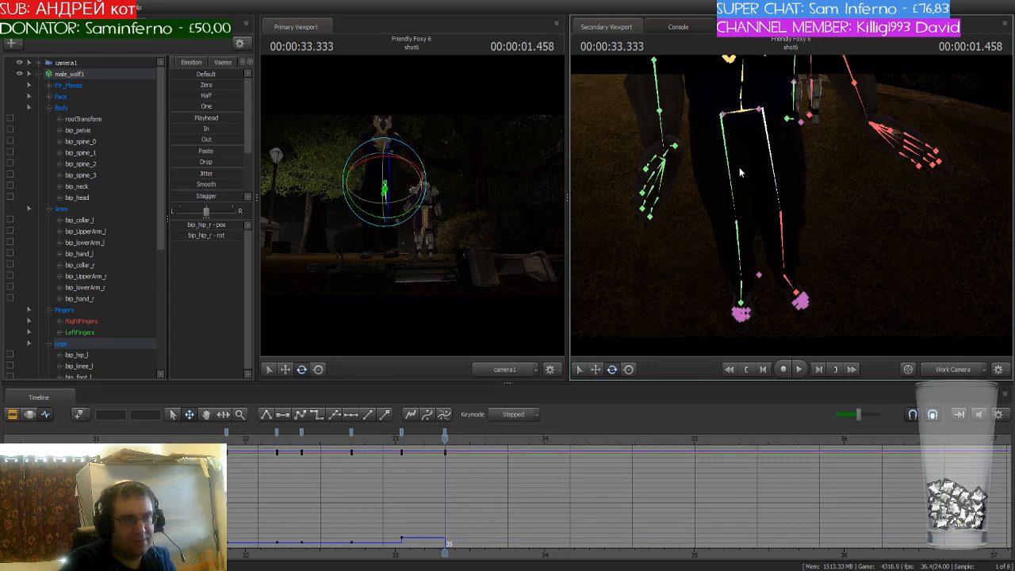
pyautogui.keyDown('ctrl'); pyautogui.click(730, 131); pyautogui.keyUp('ctrl')
pyautogui.moveTo(731, 131); pyautogui.dragTo(726, 144)
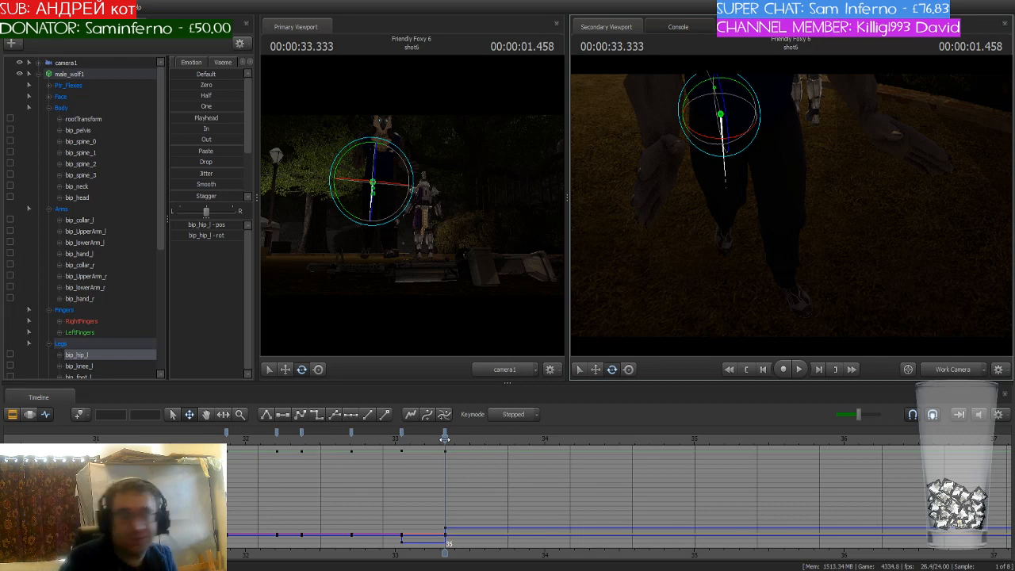
# Move the playhead to 00:00:35.625 and examine male_wolf1's stride and surroundings from a wider and a higher viewpoint
pyautogui.moveTo(445, 438); pyautogui.dragTo(803, 458)
pyautogui.scroll(-4, 806, 459)
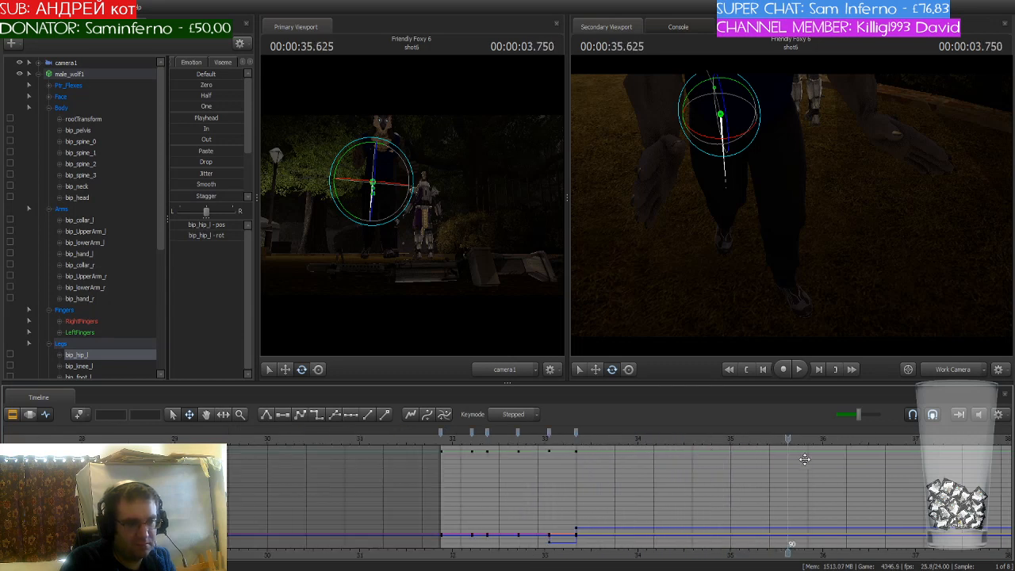
pyautogui.scroll(-3, 807, 459)
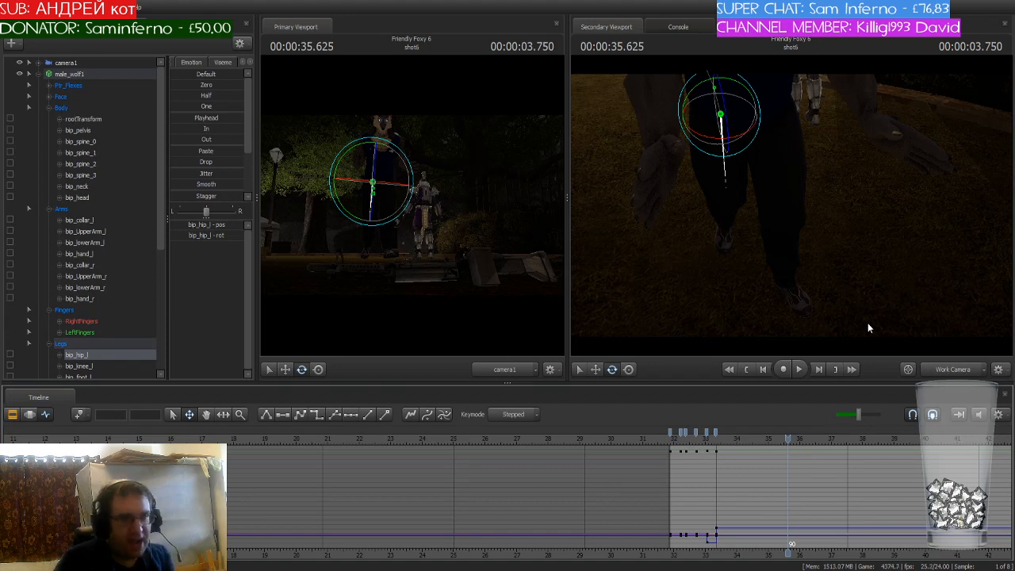
pyautogui.moveTo(868, 324); pyautogui.dragTo(791, 206)
pyautogui.press('s')
pyautogui.moveTo(841, 274); pyautogui.dragTo(645, 244)
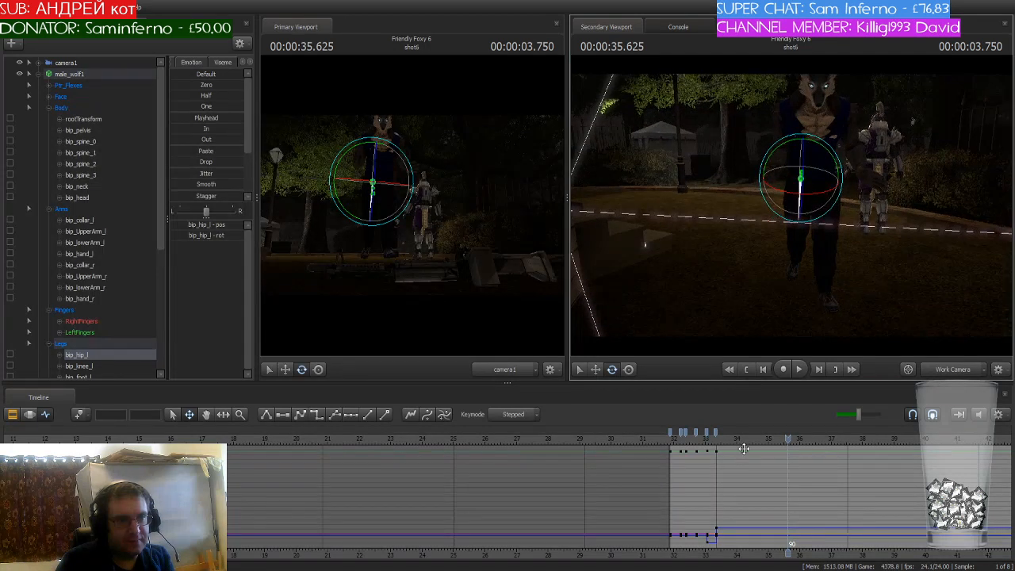
pyautogui.scroll(4, 808, 490)
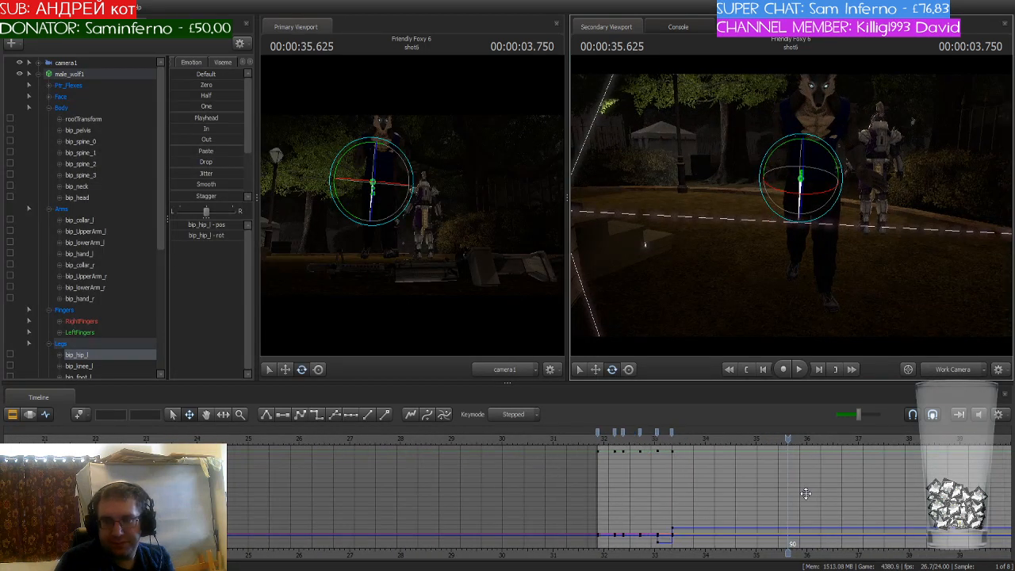
pyautogui.scroll(2, 806, 494)
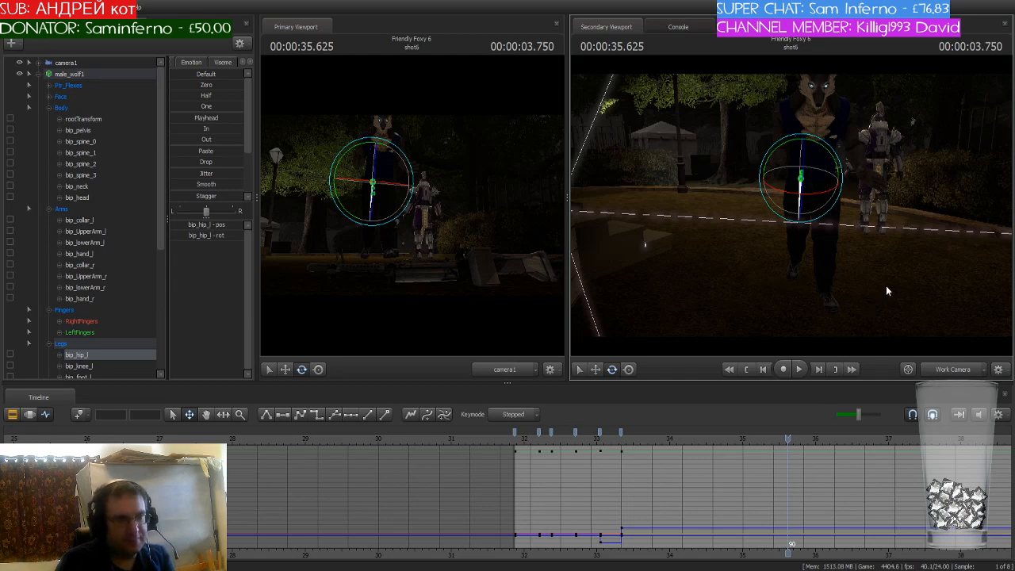
pyautogui.moveTo(886, 285); pyautogui.dragTo(882, 262)
pyautogui.press('w')
pyautogui.press('w')
pyautogui.press('s')
pyautogui.press('w')
pyautogui.press('s')
pyautogui.press('w')
pyautogui.press('s')
pyautogui.moveTo(791, 207)
pyautogui.mouseDown()
pyautogui.moveTo(798, 238)
pyautogui.moveTo(791, 208)
pyautogui.mouseUp()
pyautogui.press('w')
pyautogui.scroll(4, 760, 497)
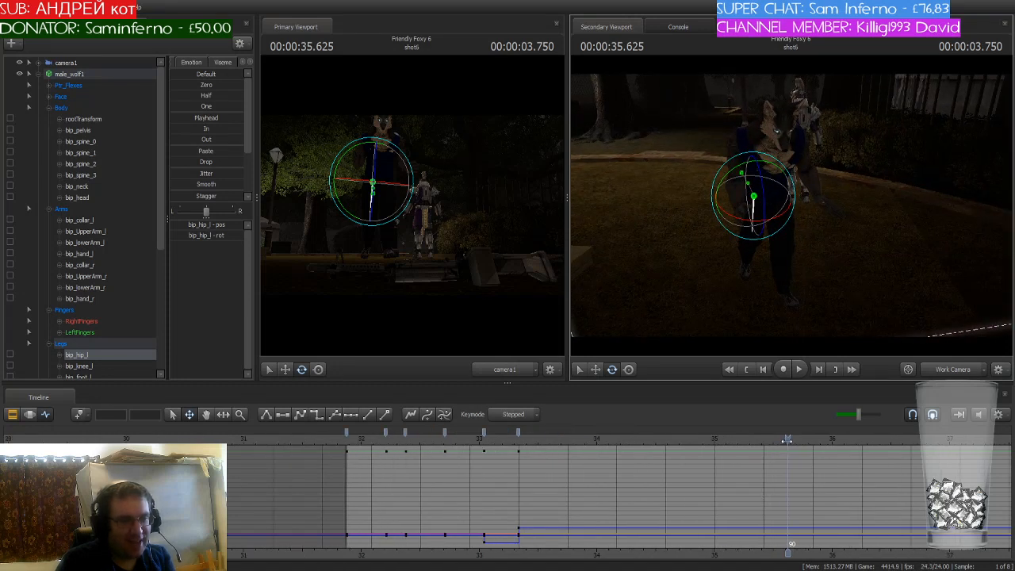
# Return the playhead to 00:00:33.791, play the shot from there and pause at 00:00:46.708
pyautogui.moveTo(782, 450); pyautogui.dragTo(572, 449)
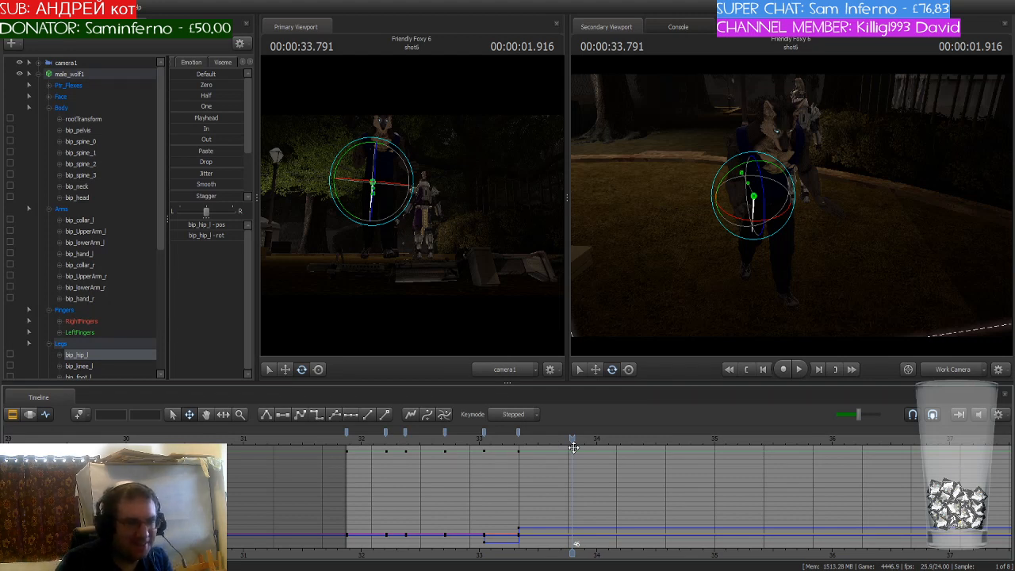
pyautogui.scroll(3, 573, 448)
pyautogui.moveTo(571, 438); pyautogui.dragTo(532, 457)
pyautogui.scroll(-6, 535, 457)
pyautogui.press('space')
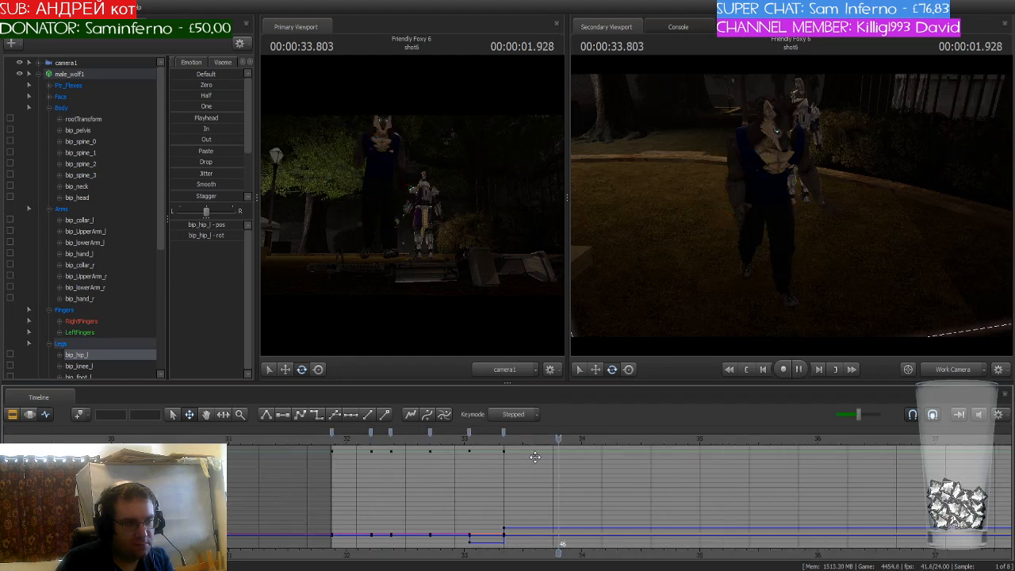
pyautogui.scroll(3, 520, 542)
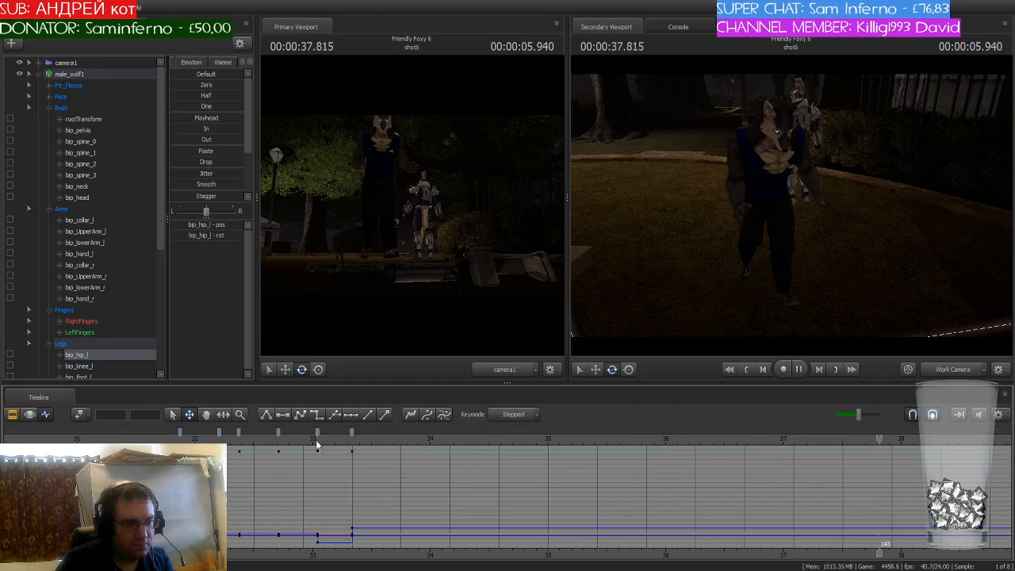
pyautogui.scroll(-3, 867, 555)
pyautogui.moveTo(866, 558); pyautogui.dragTo(531, 547, button='middle')
pyautogui.scroll(-3, 531, 547)
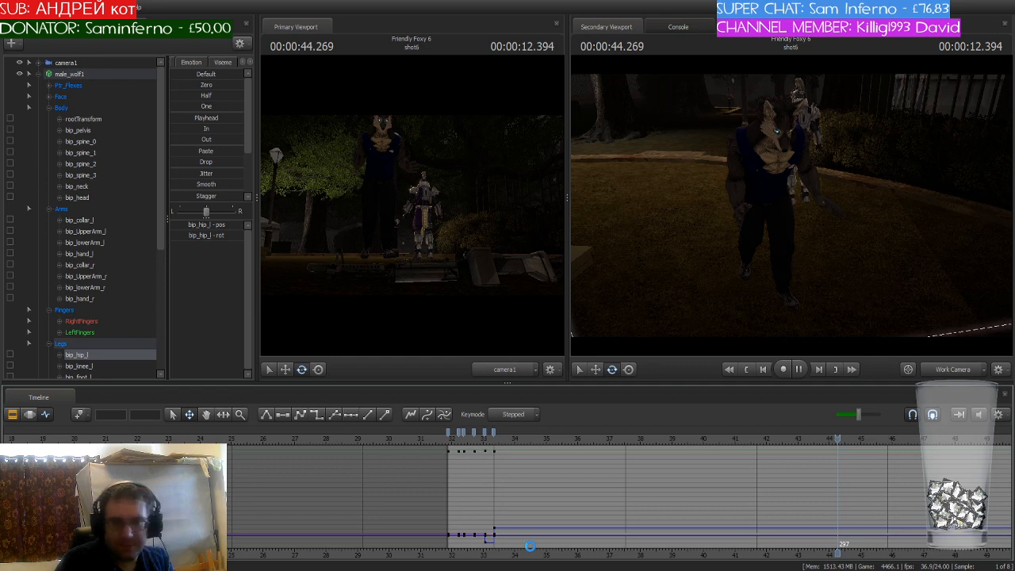
pyautogui.press('space')
pyautogui.scroll(-1, 786, 539)
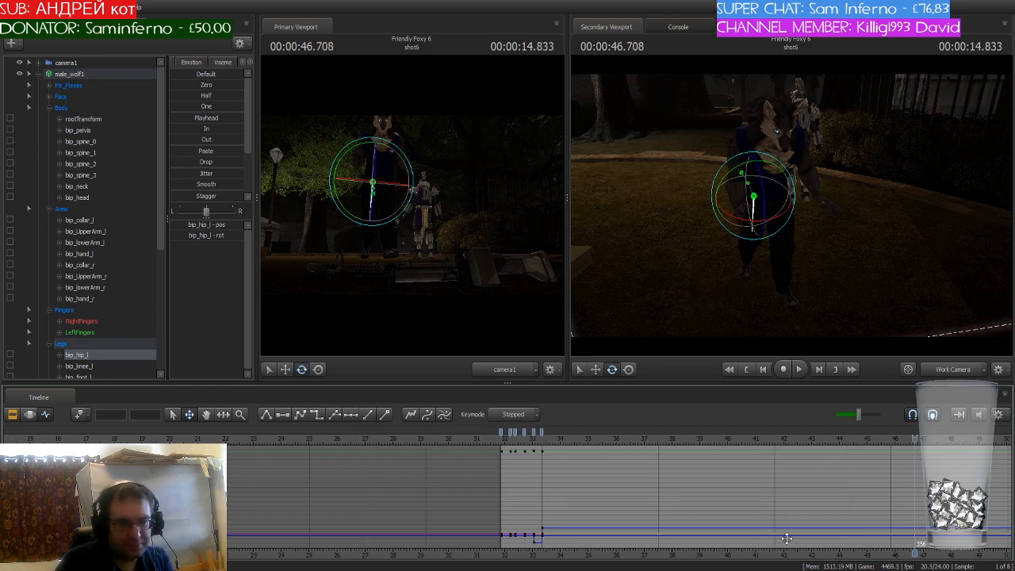
# Resume playing the shot up to 00:03:05.458, keeping the advancing playhead in view on the timeline
pyautogui.moveTo(873, 557); pyautogui.dragTo(567, 557, button='middle')
pyautogui.scroll(-4, 588, 539)
pyautogui.press('space')
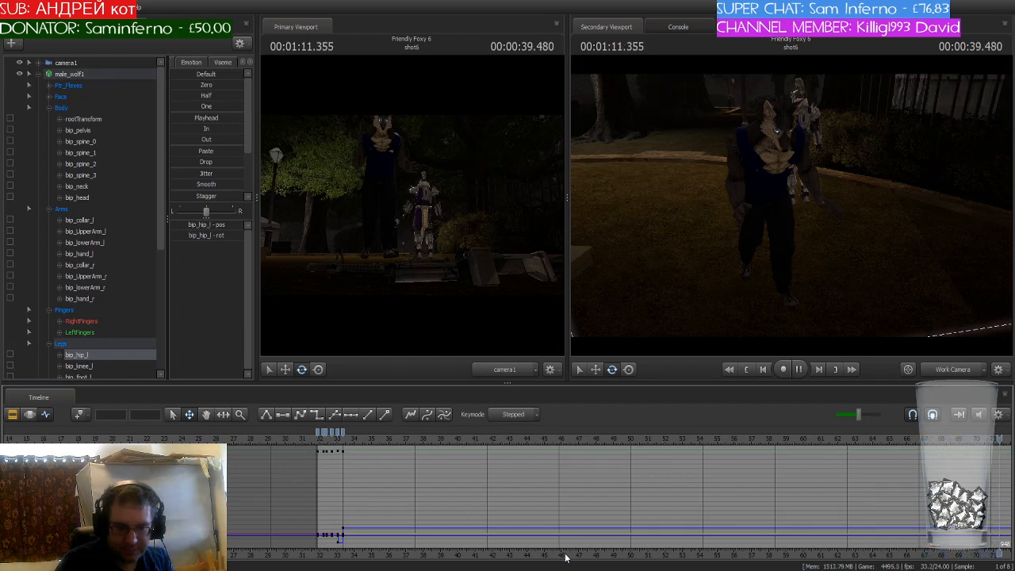
pyautogui.press('space')
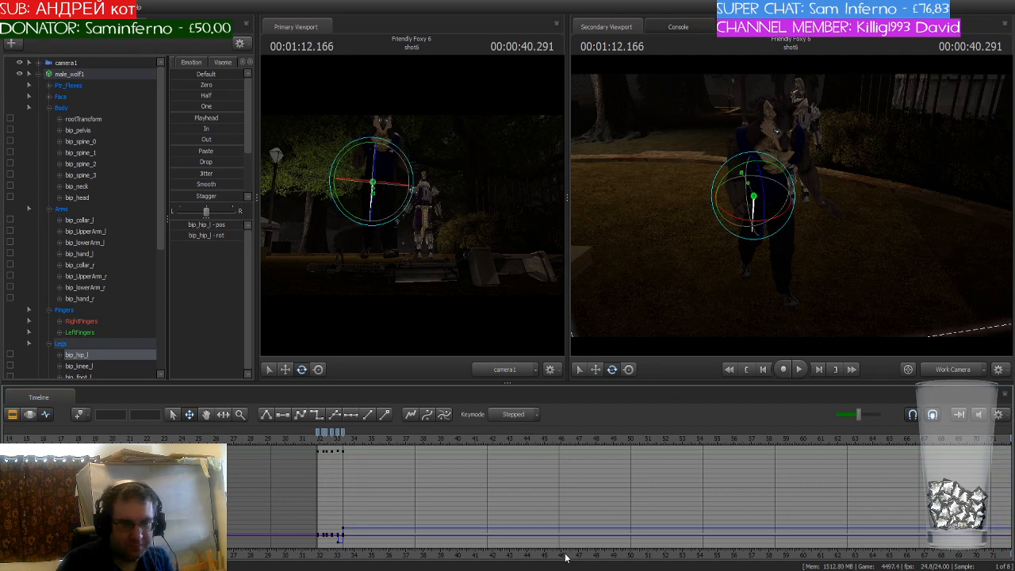
pyautogui.scroll(-3, 575, 548)
pyautogui.press('space')
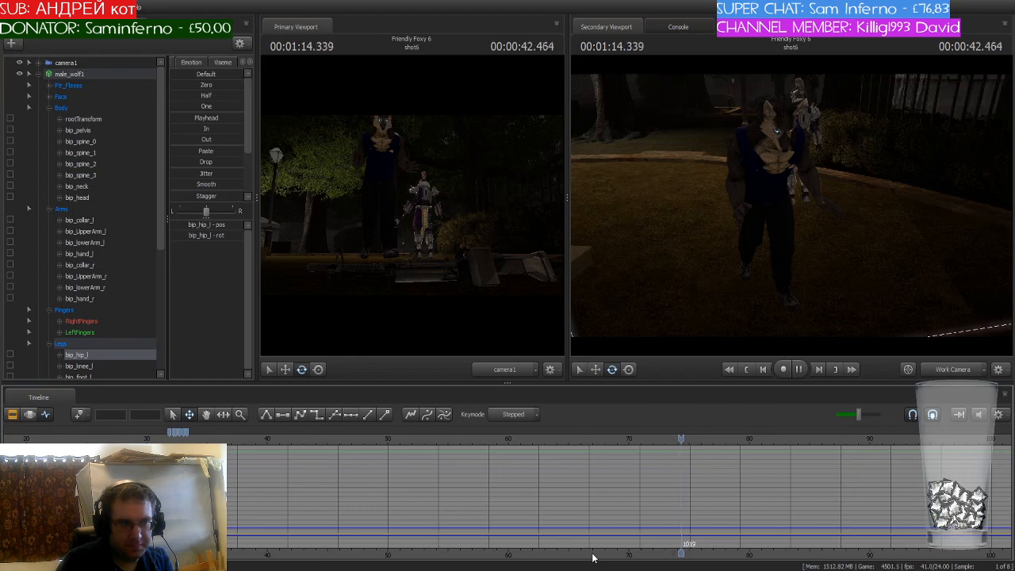
pyautogui.scroll(-2, 594, 559)
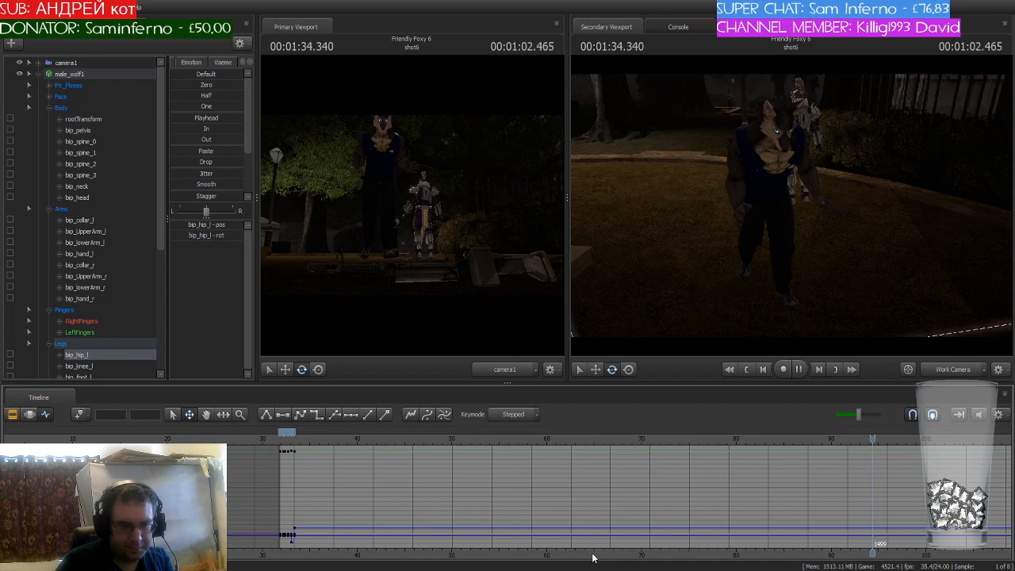
pyautogui.scroll(-2, 593, 559)
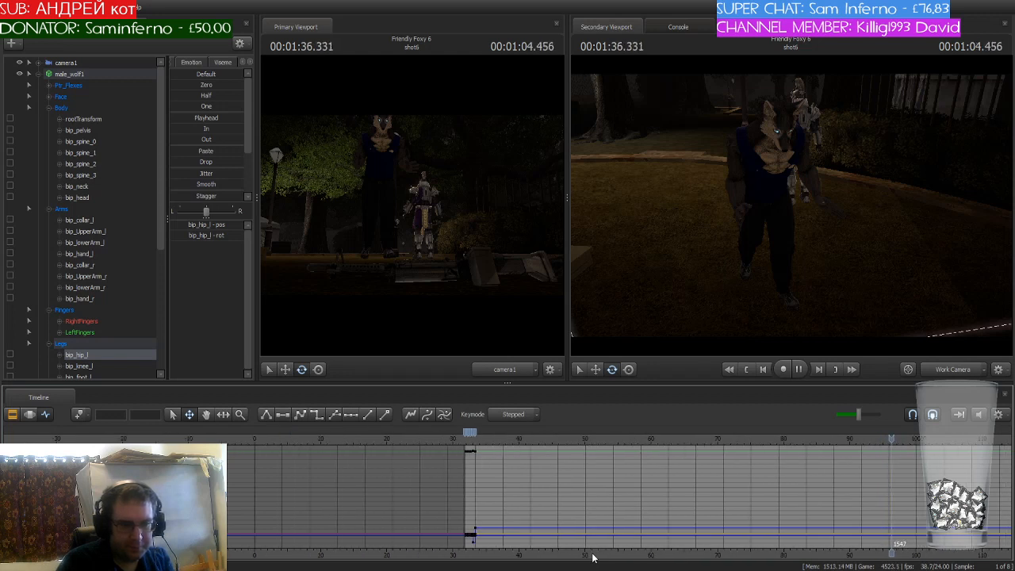
pyautogui.moveTo(758, 558); pyautogui.dragTo(515, 561, button='middle')
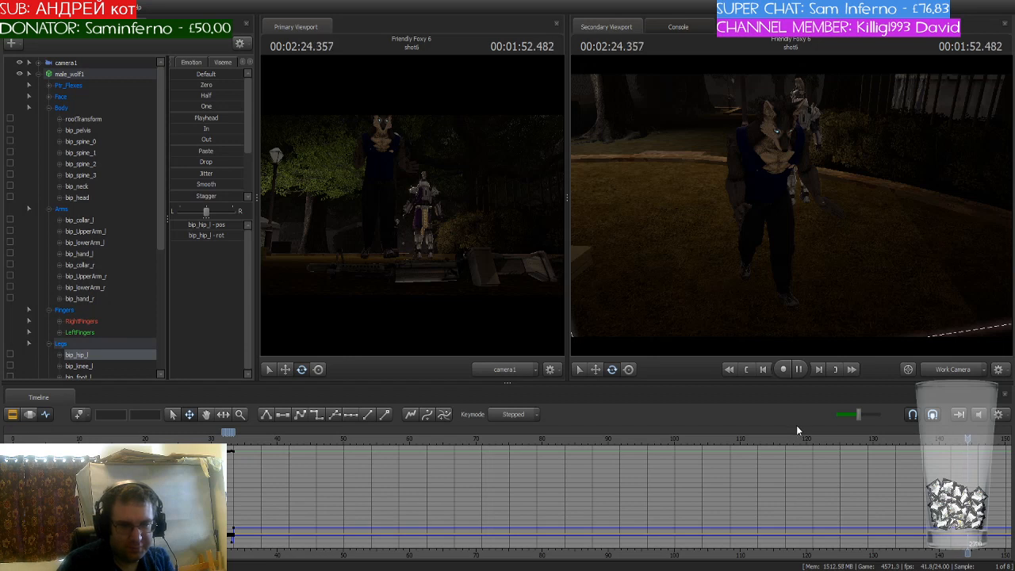
pyautogui.scroll(-3, 881, 511)
pyautogui.moveTo(909, 555); pyautogui.dragTo(709, 539)
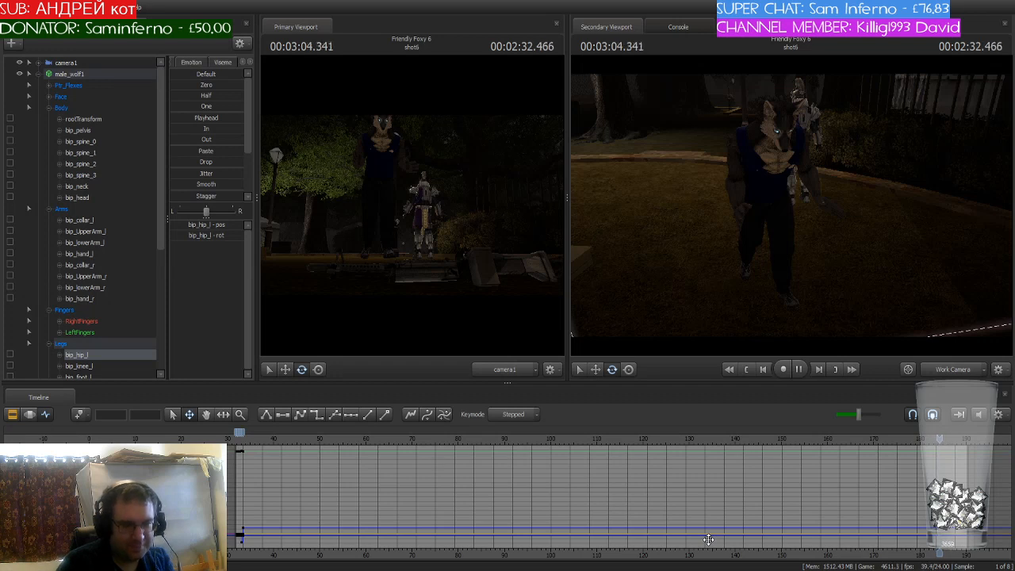
pyautogui.press('space')
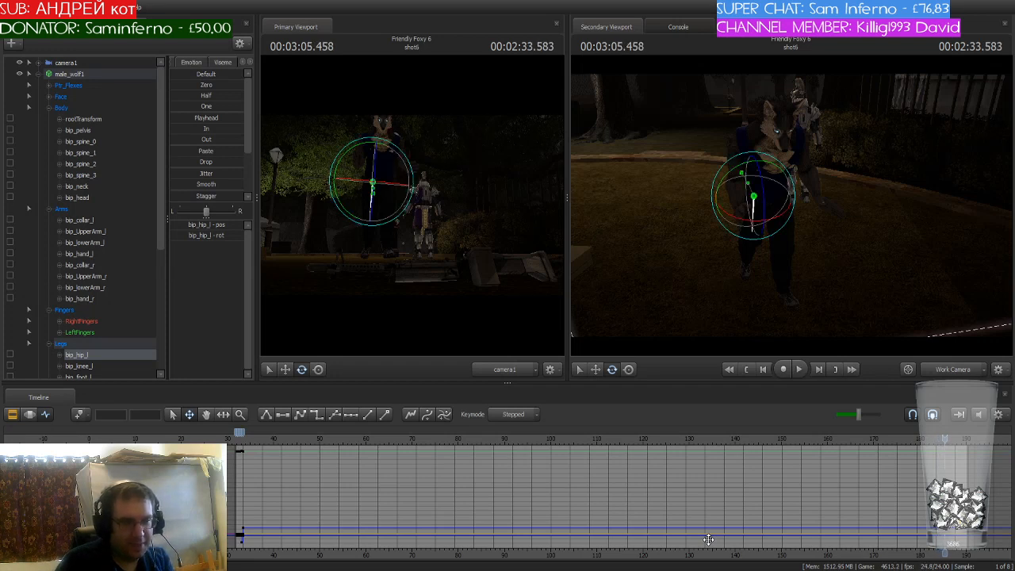
pyautogui.scroll(-3, 708, 539)
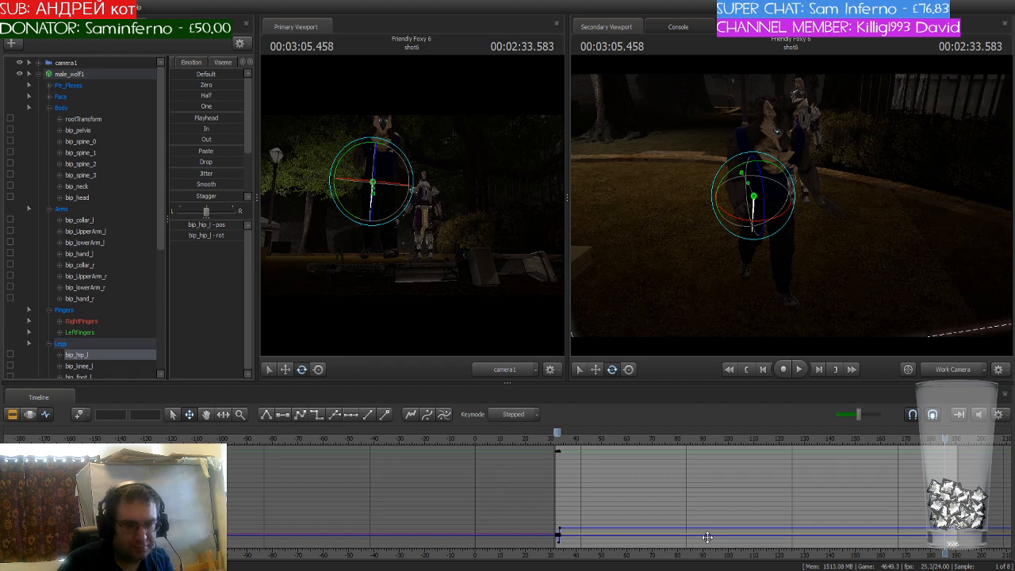
# Play the shot from its start and pause at 00:00:34.083
pyautogui.press('Up')
pyautogui.press('space')
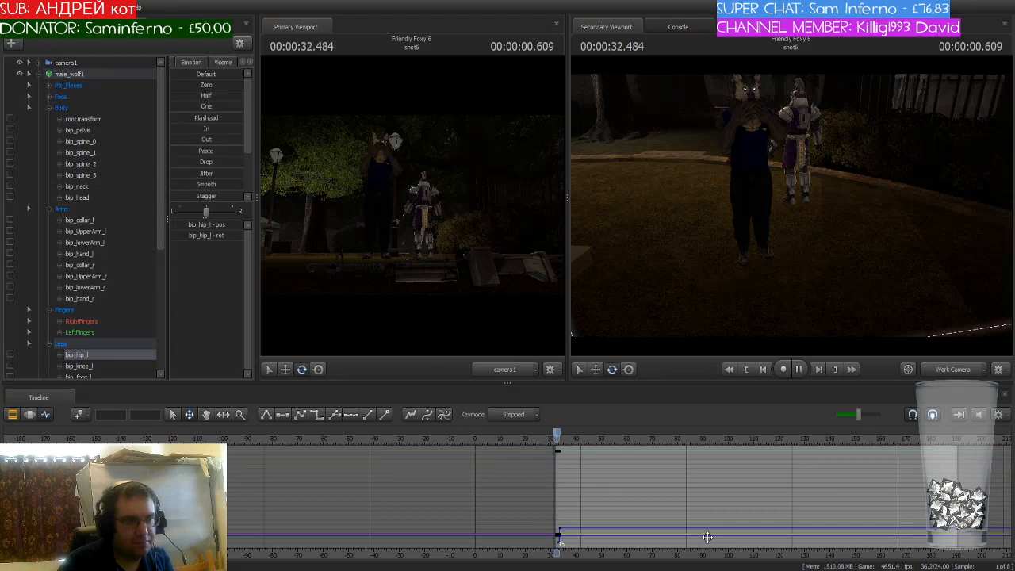
pyautogui.press('space')
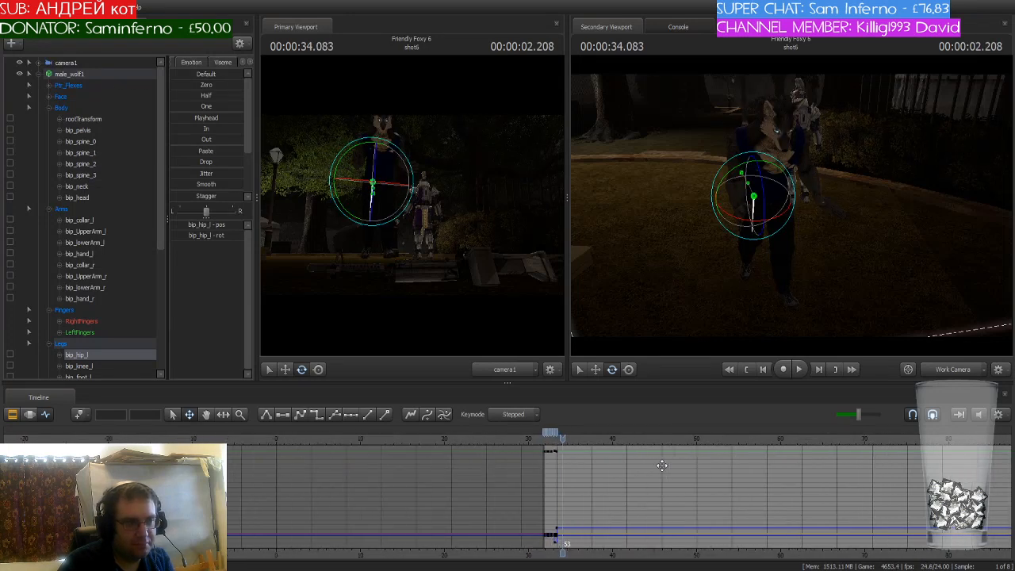
# Move the playhead eight frames past the last stride key to 00:00:33.666 and add a keyframe for male_wolf1's bip_hip_l
pyautogui.scroll(5, 564, 446)
pyautogui.moveTo(560, 443); pyautogui.dragTo(519, 451)
pyautogui.scroll(3, 519, 451)
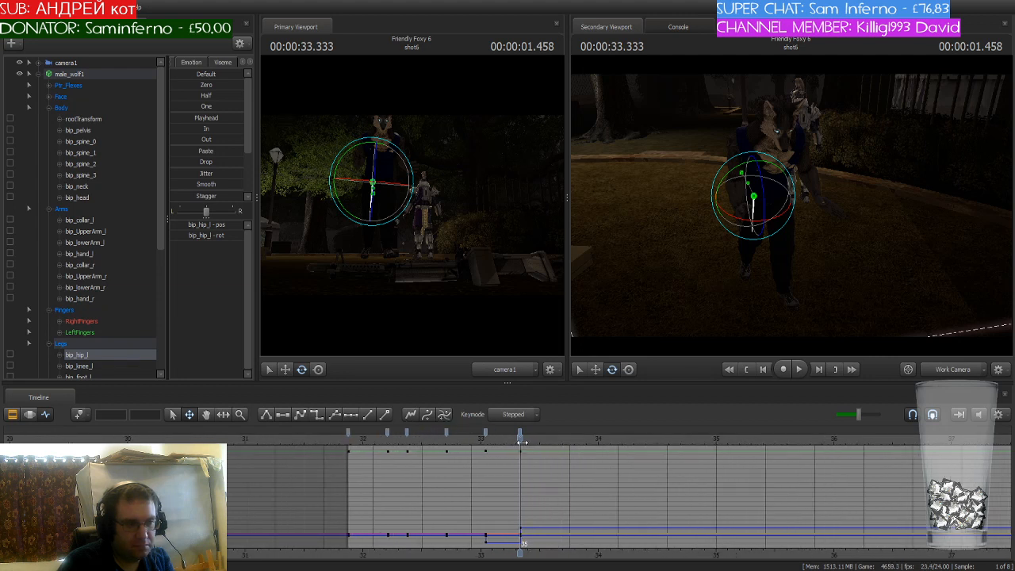
pyautogui.moveTo(524, 442)
pyautogui.mouseDown()
pyautogui.moveTo(559, 443)
pyautogui.moveTo(522, 450)
pyautogui.mouseUp()
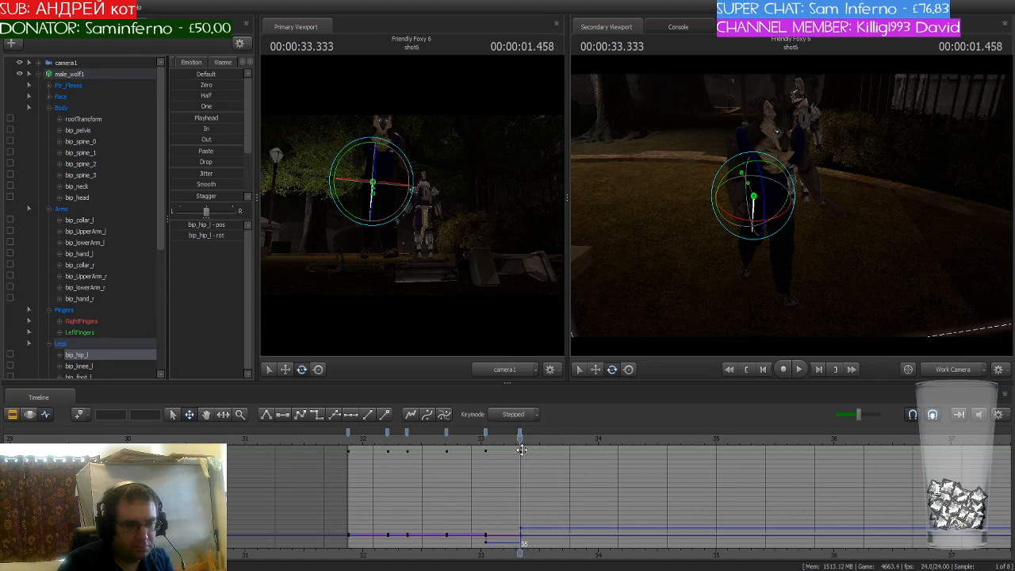
pyautogui.press('Right')
pyautogui.press('Right')
pyautogui.press('Right')
pyautogui.press('Right')
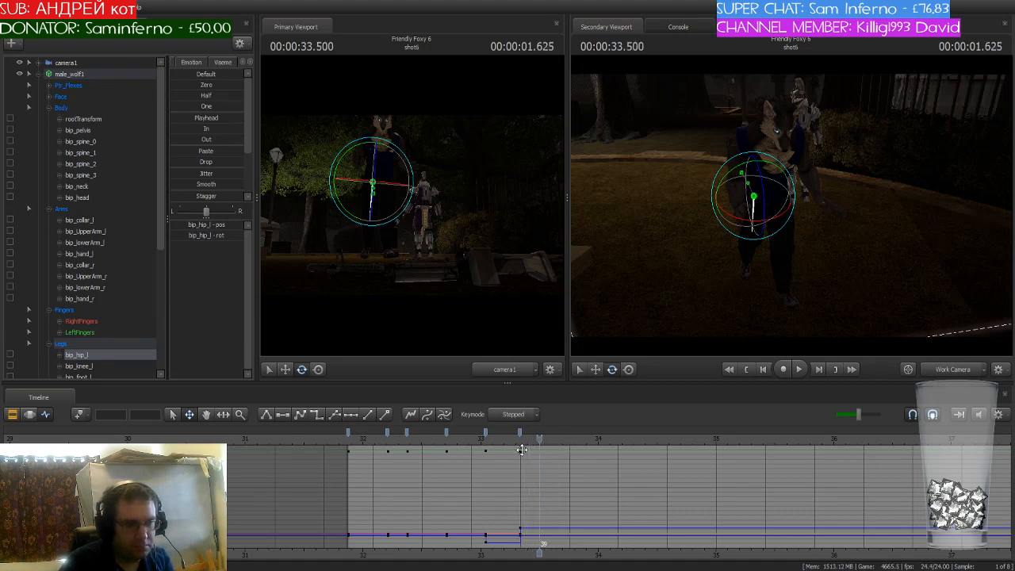
pyautogui.press('Right')
pyautogui.press('Right')
pyautogui.press('Right')
pyautogui.press('Right')
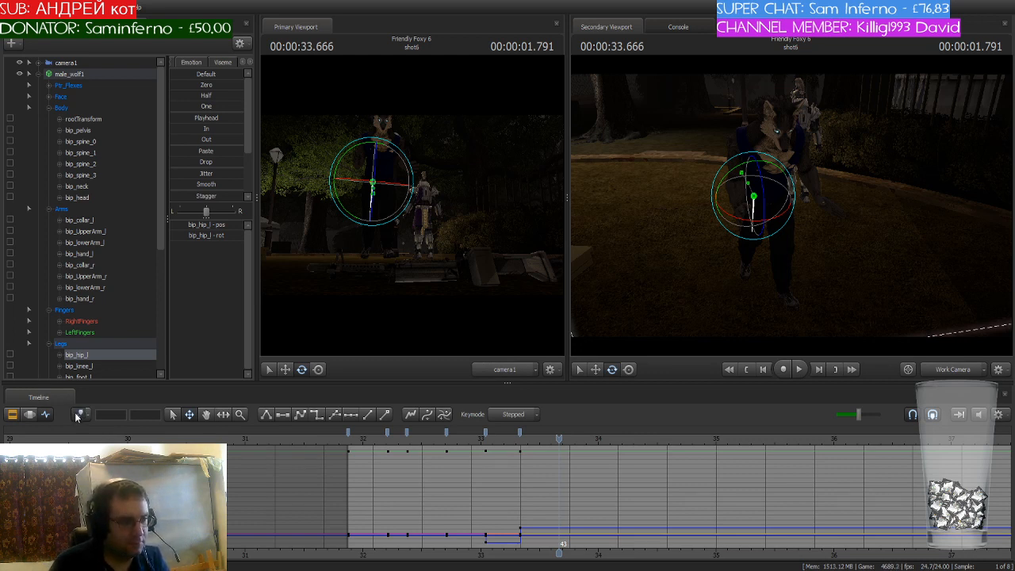
pyautogui.click(77, 414)
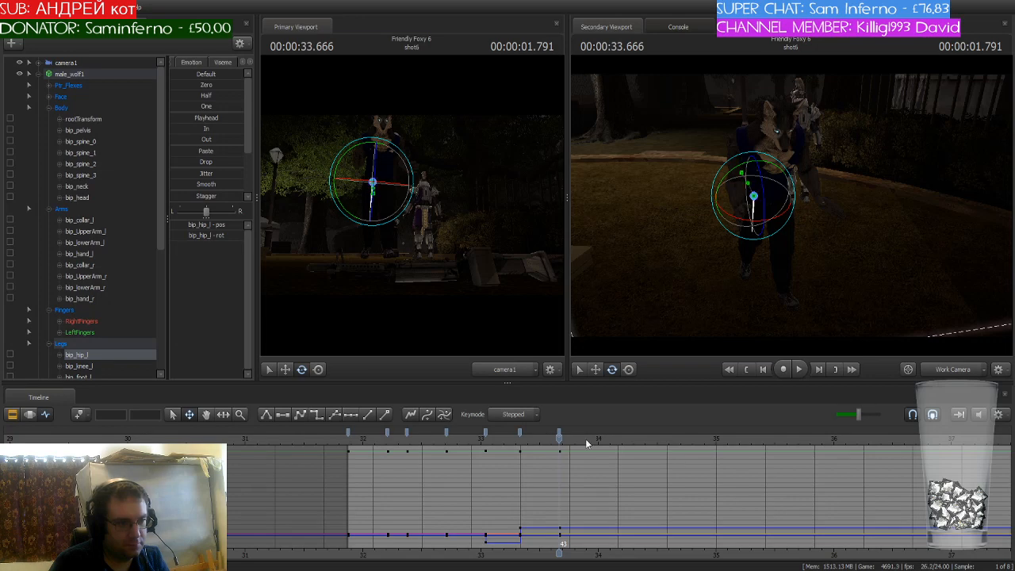
# Rotate male_wolf1's bip_spine_0 to straighten the upper body at 00:00:33.666 and adjust bip_pelvis and bip_hip_r
pyautogui.moveTo(811, 293)
pyautogui.mouseDown()
pyautogui.moveTo(800, 270)
pyautogui.moveTo(801, 305)
pyautogui.moveTo(811, 294)
pyautogui.mouseUp()
pyautogui.moveTo(685, 283); pyautogui.dragTo(791, 204)
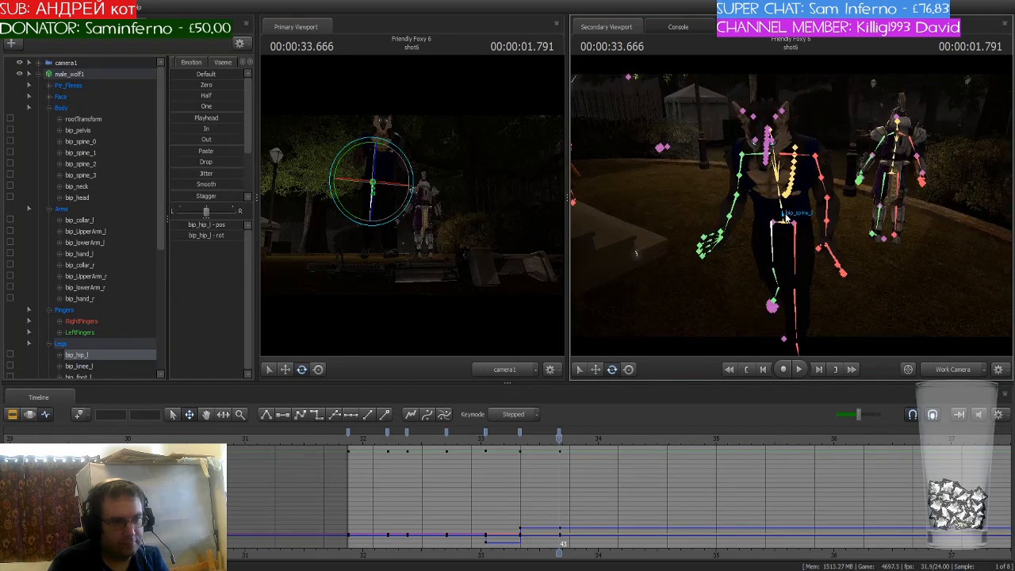
pyautogui.click(784, 212)
pyautogui.moveTo(783, 212); pyautogui.dragTo(809, 222)
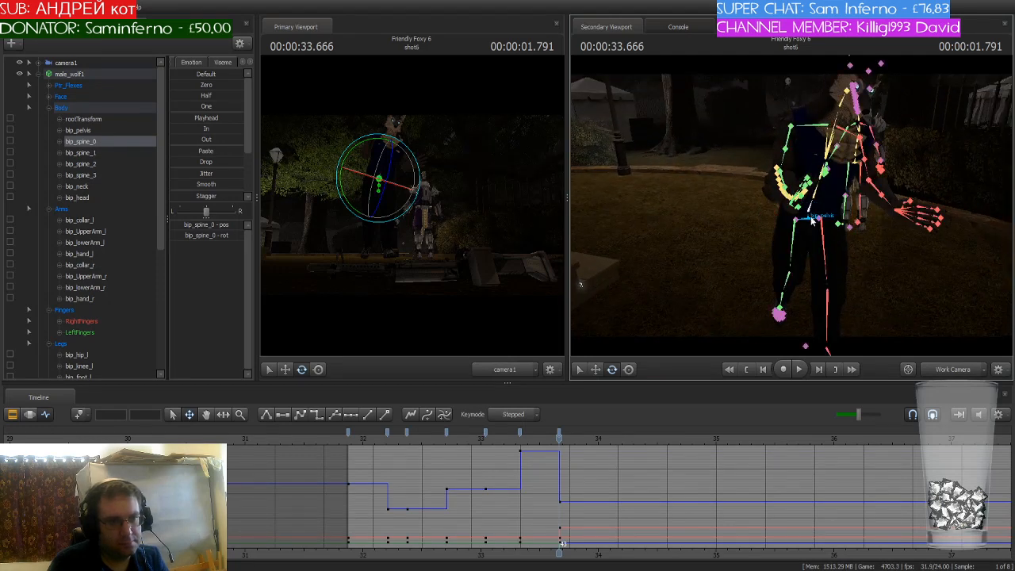
pyautogui.keyDown('ctrl'); pyautogui.click(809, 223); pyautogui.keyUp('ctrl')
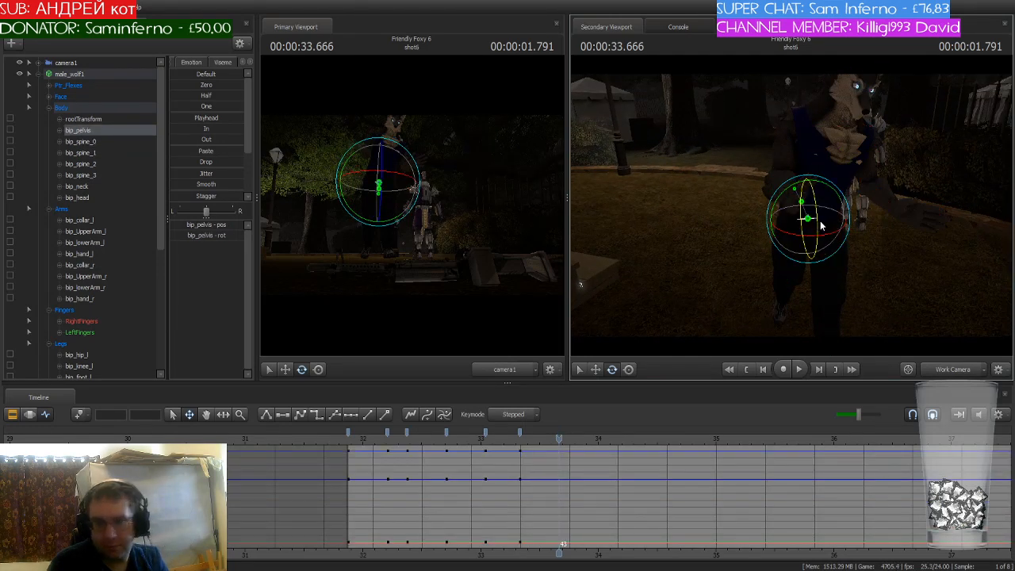
pyautogui.moveTo(820, 221); pyautogui.dragTo(790, 217)
pyautogui.keyDown('ctrl'); pyautogui.click(747, 227); pyautogui.keyUp('ctrl')
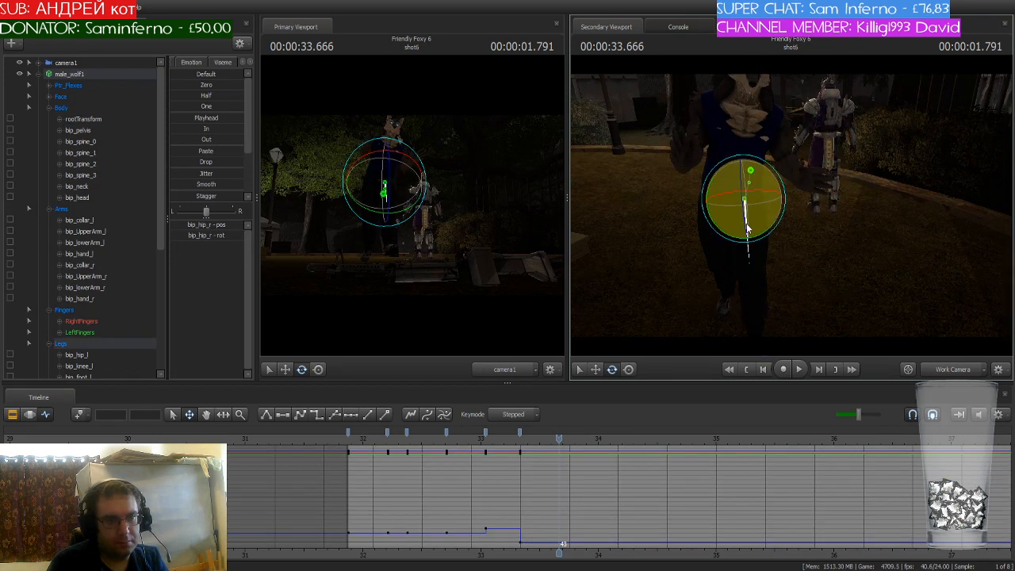
pyautogui.moveTo(727, 208); pyautogui.dragTo(787, 174)
# Raise male_wolf1's left arm by rotating bip_UpperArm_l and tilt the head with bip_head at 00:00:33.666
pyautogui.click(729, 203)
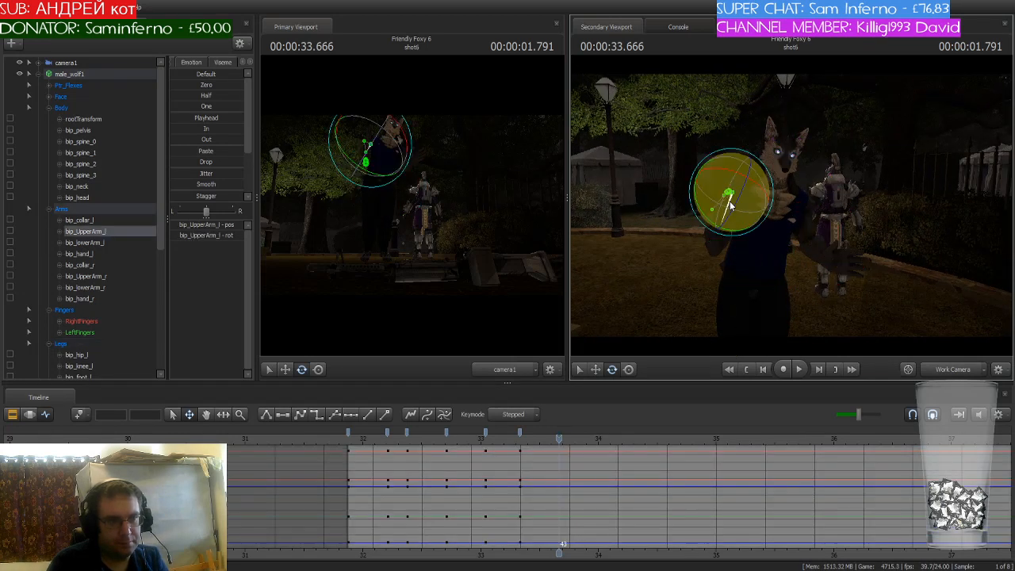
pyautogui.moveTo(705, 176); pyautogui.dragTo(703, 172)
pyautogui.click(776, 162)
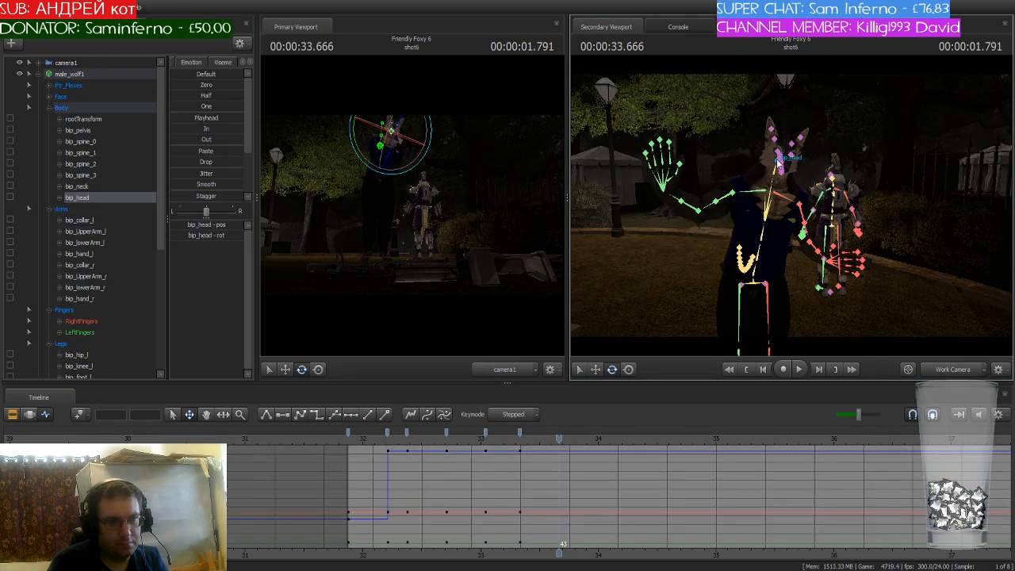
pyautogui.moveTo(773, 157); pyautogui.dragTo(770, 154)
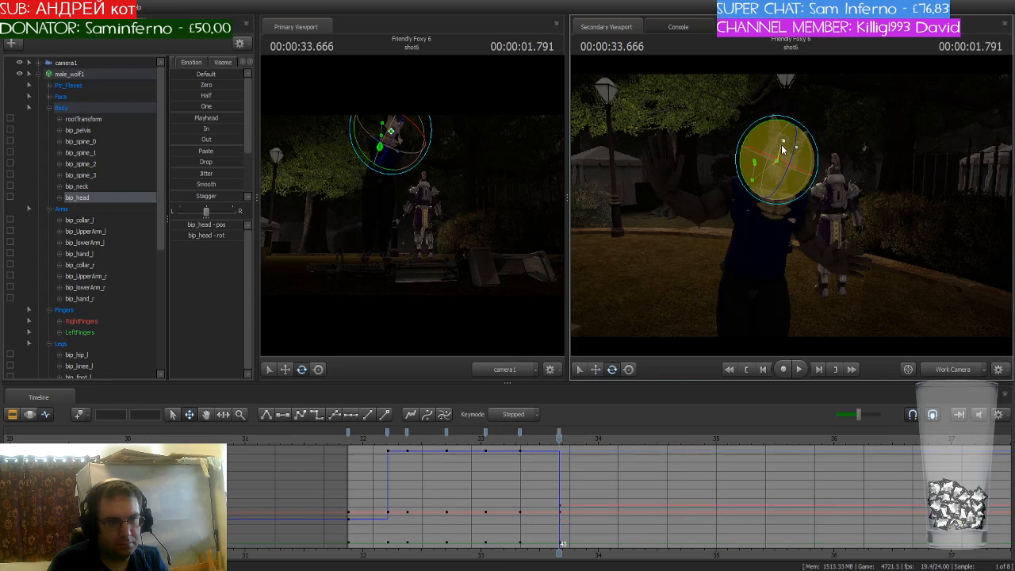
# Increase the eyebrow_sad flex on male_wolf1's face at 00:00:33.666
pyautogui.scroll(5, 771, 154)
pyautogui.scroll(-4, 770, 154)
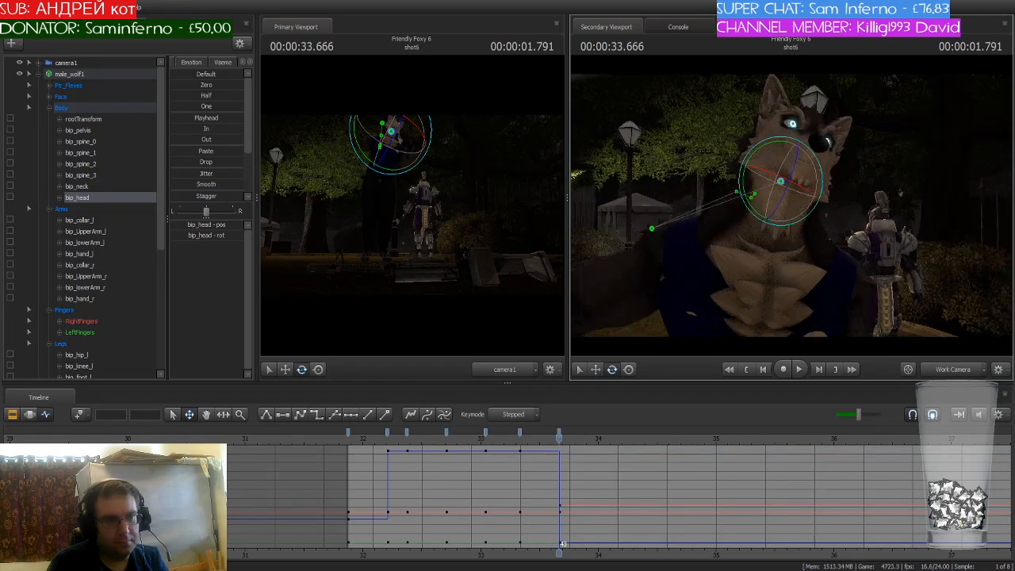
pyautogui.click(75, 86)
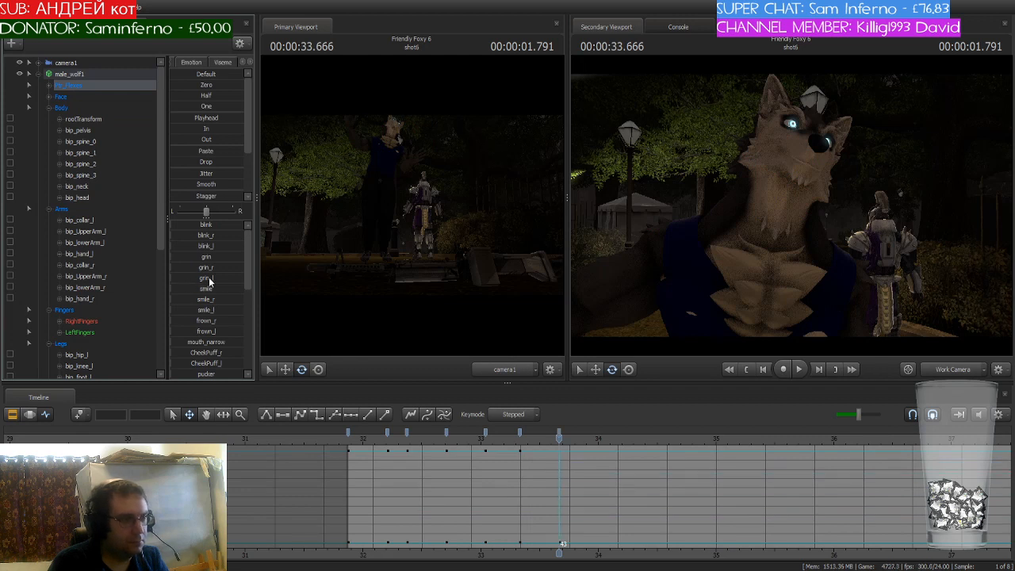
pyautogui.scroll(-3, 209, 279)
pyautogui.scroll(-3, 210, 282)
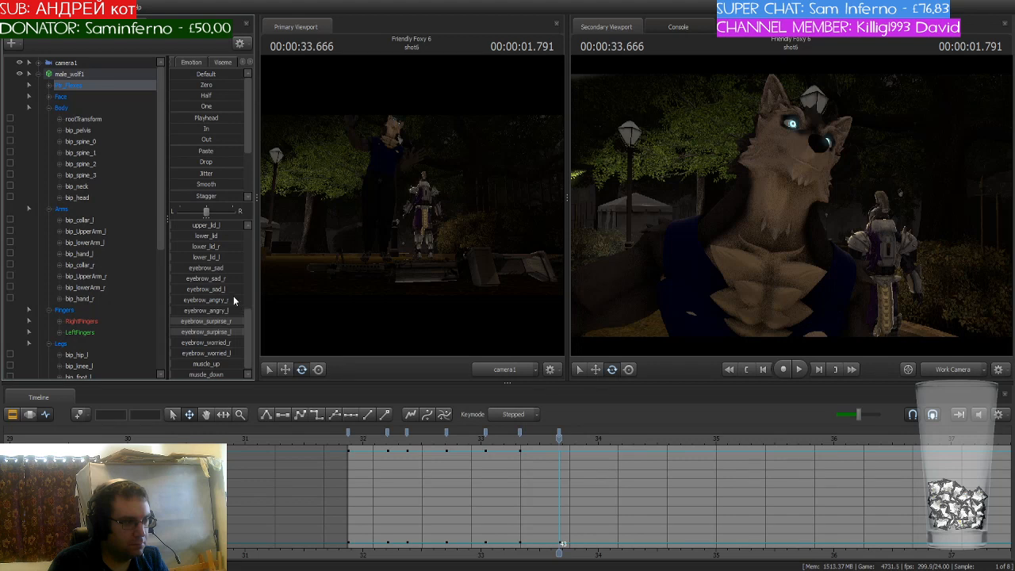
pyautogui.moveTo(195, 268); pyautogui.dragTo(242, 268)
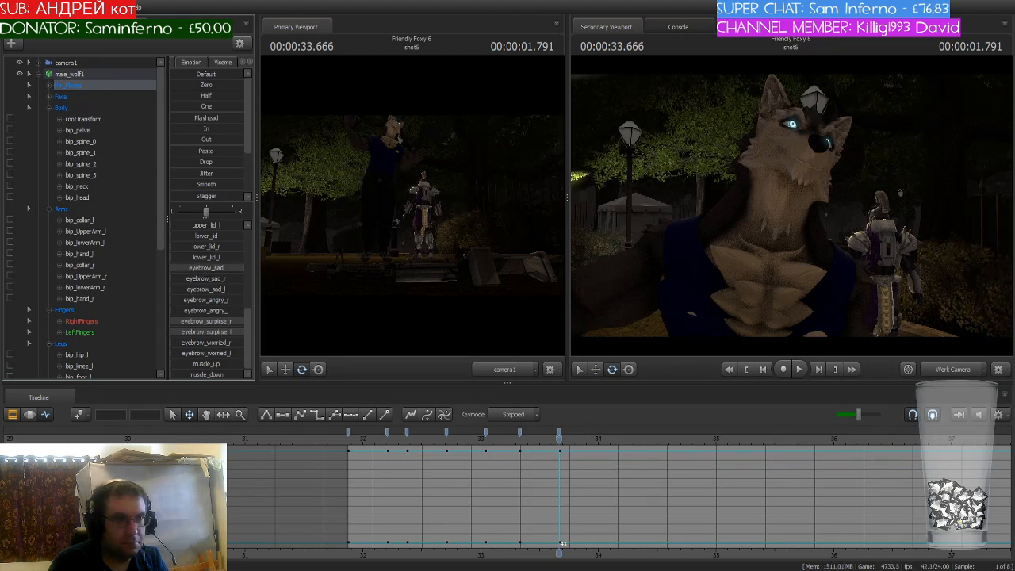
pyautogui.moveTo(635, 279); pyautogui.dragTo(540, 273)
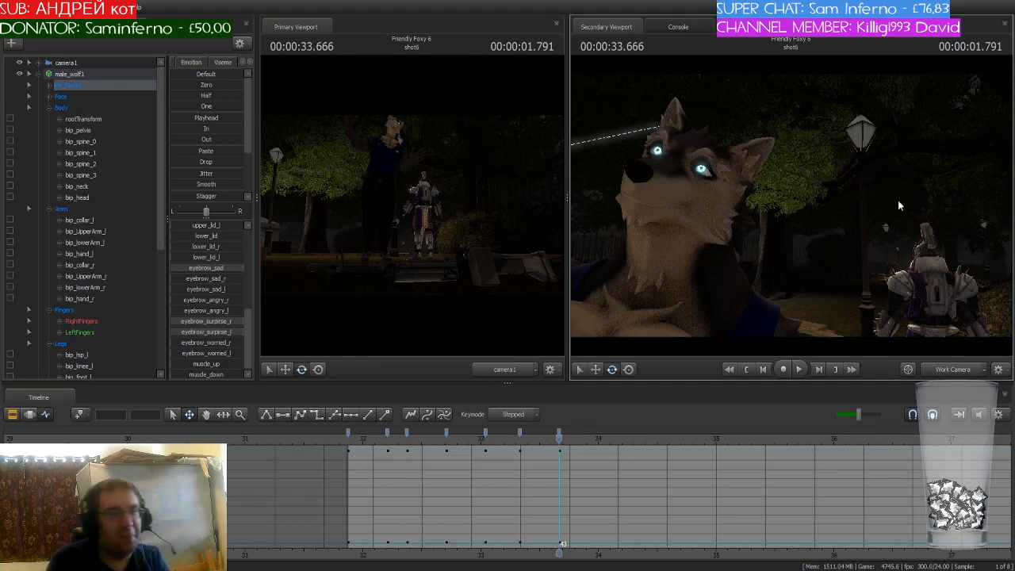
# Select jockey1 at the gazebo, scrub the shot from 00:00:31.875 to 00:00:36.208 and return to its start
pyautogui.moveTo(900, 206); pyautogui.dragTo(444, 141)
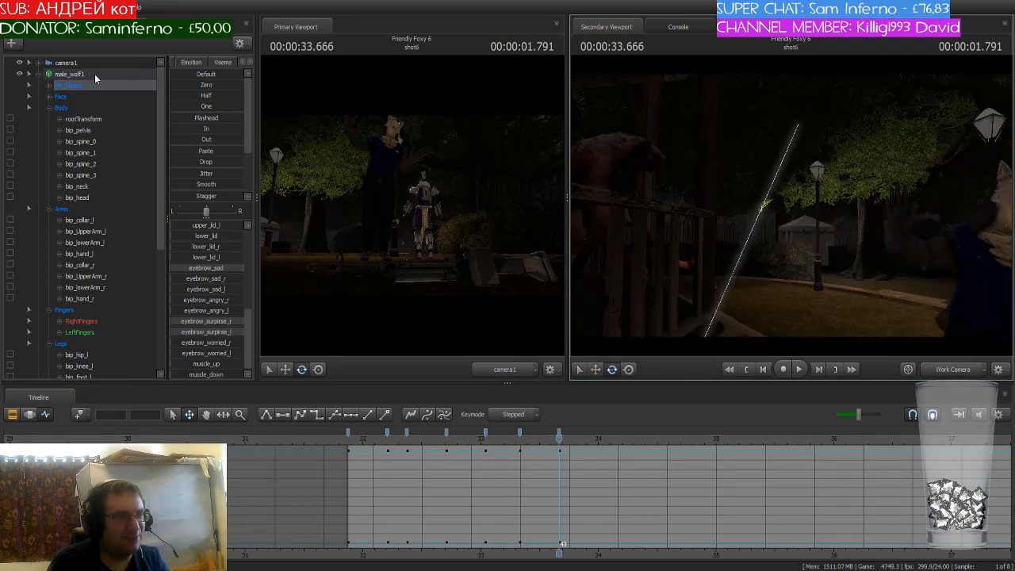
pyautogui.scroll(-6, 124, 266)
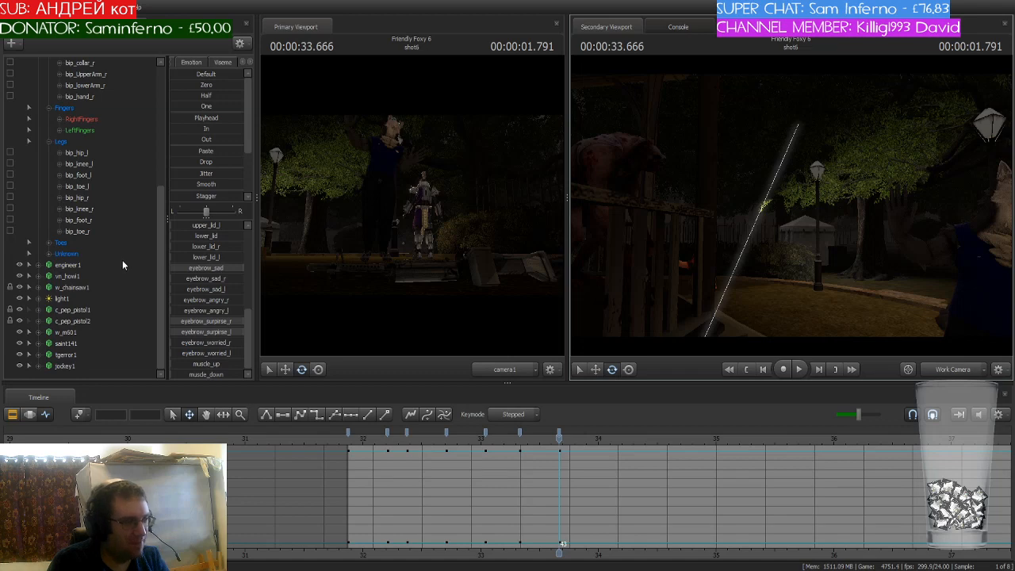
pyautogui.click(81, 364)
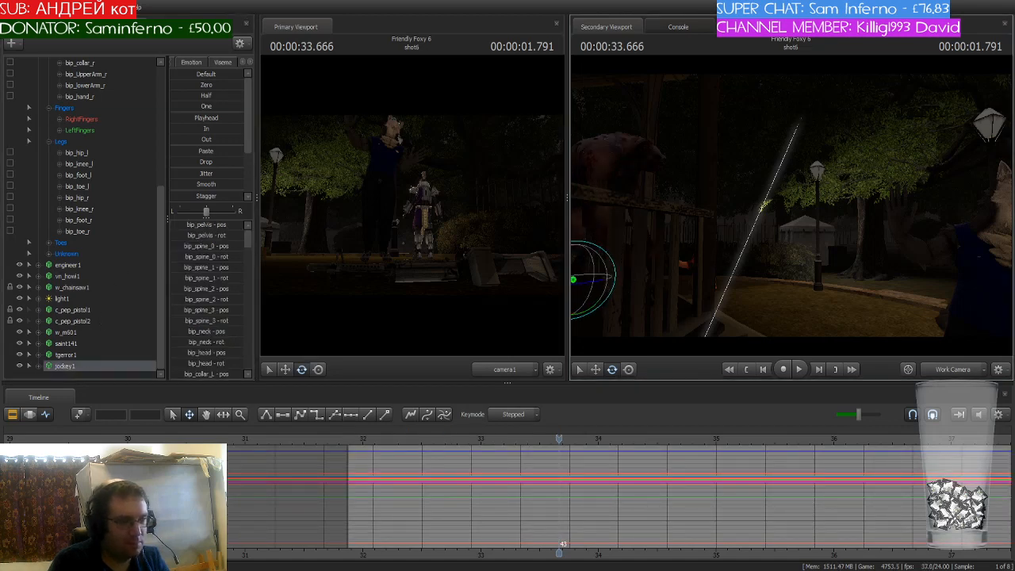
pyautogui.moveTo(741, 287); pyautogui.dragTo(742, 288)
pyautogui.press('s')
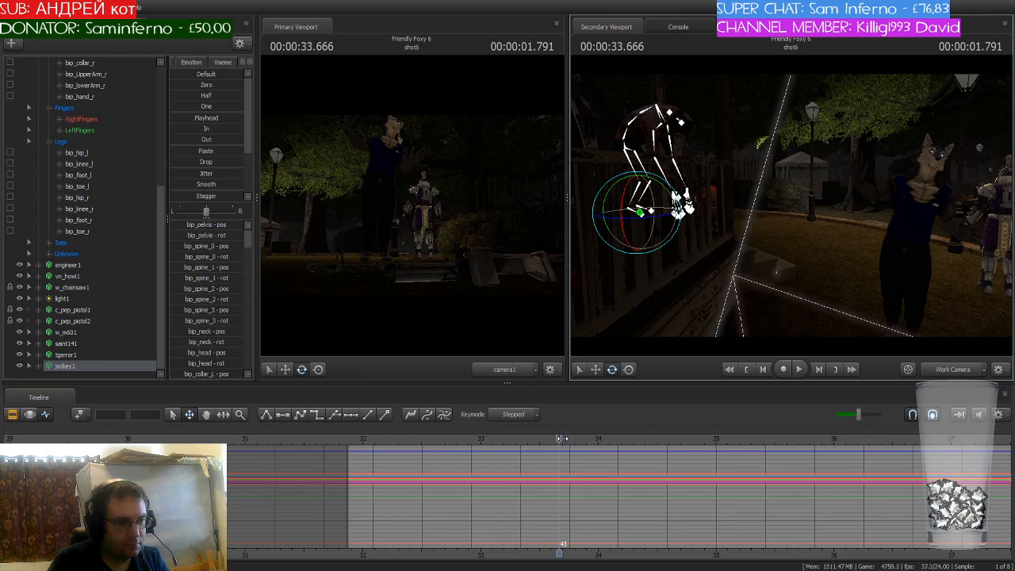
pyautogui.moveTo(562, 438); pyautogui.dragTo(483, 437)
pyautogui.click(347, 440)
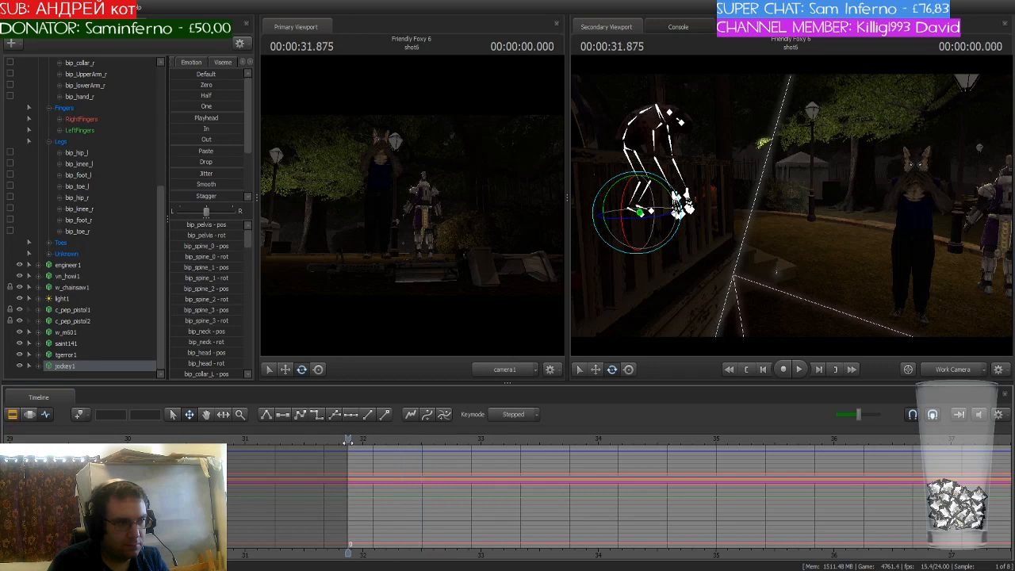
pyautogui.moveTo(348, 442); pyautogui.dragTo(861, 458)
pyautogui.scroll(-4, 854, 463)
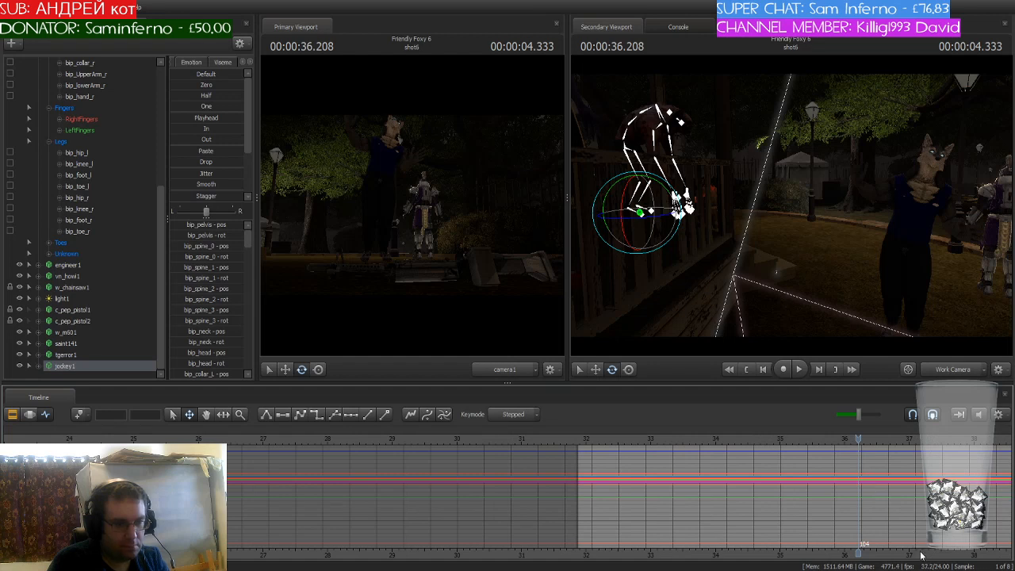
pyautogui.moveTo(898, 547); pyautogui.dragTo(676, 522, button='middle')
pyautogui.scroll(2, 513, 446)
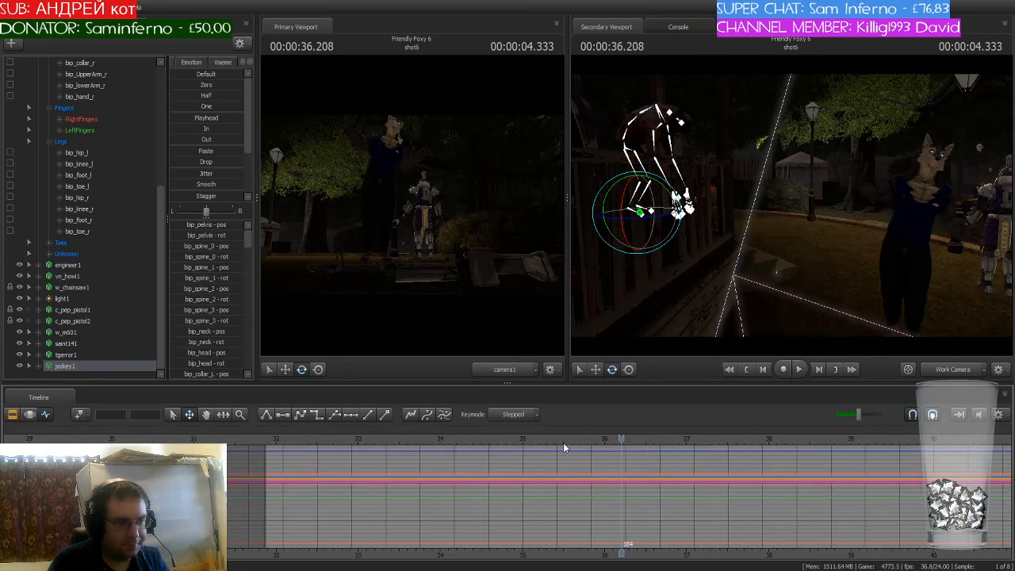
pyautogui.press('Up')
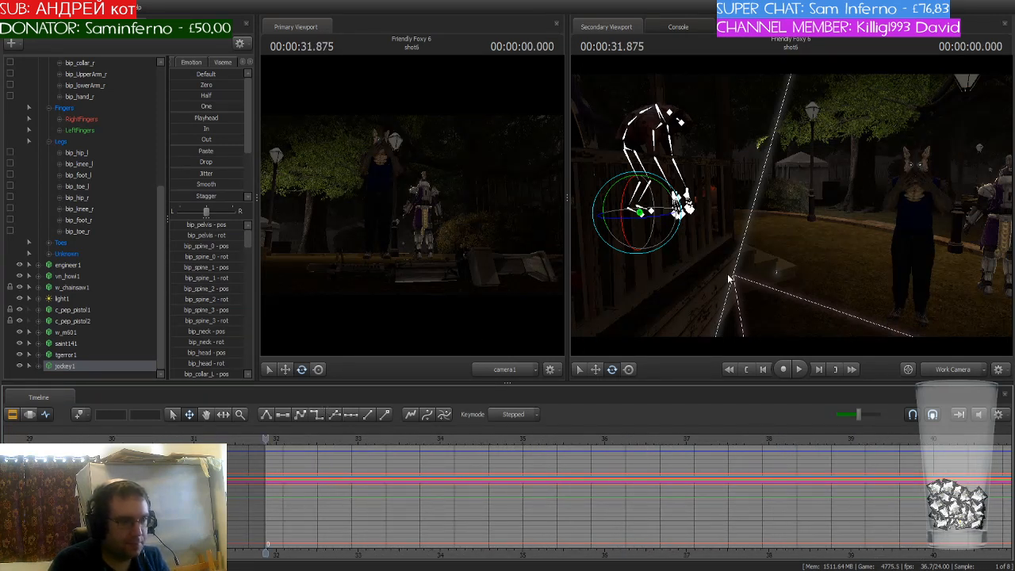
# Select jockey1's rootTransform from a closer view and keyframe it at 00:00:31.875
pyautogui.moveTo(730, 279); pyautogui.dragTo(752, 169)
pyautogui.press('w')
pyautogui.keyDown('ctrl'); pyautogui.click(756, 196); pyautogui.keyUp('ctrl')
pyautogui.press('w')
pyautogui.moveTo(792, 209)
pyautogui.mouseDown()
pyautogui.moveTo(791, 199)
pyautogui.moveTo(791, 209)
pyautogui.mouseUp()
pyautogui.moveTo(670, 190); pyautogui.dragTo(701, 217)
pyautogui.press('e')
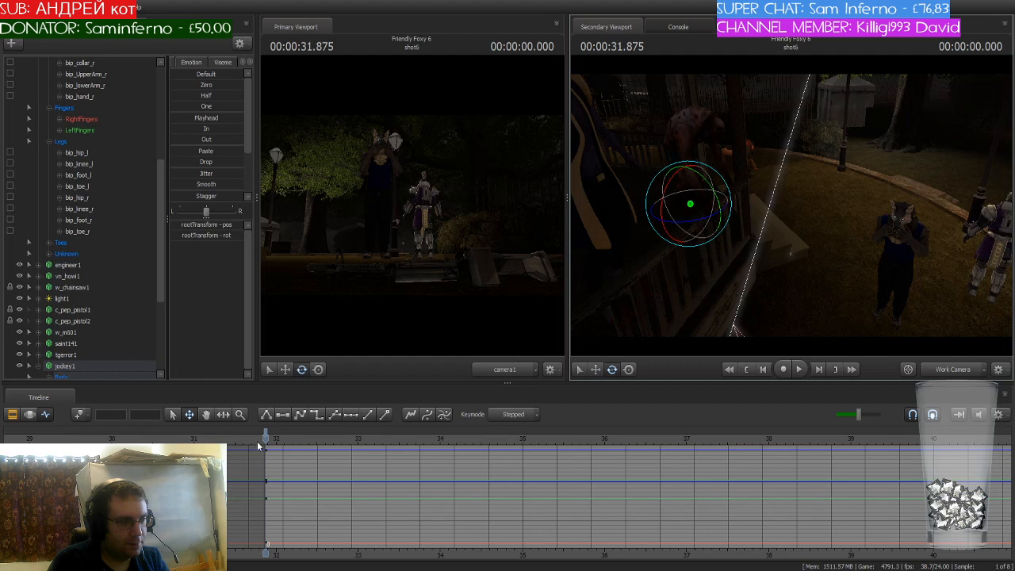
# Add keyframes for jockey1's rootTransform at 00:00:33.333 and 00:00:33.666
pyautogui.moveTo(266, 439); pyautogui.dragTo(384, 441)
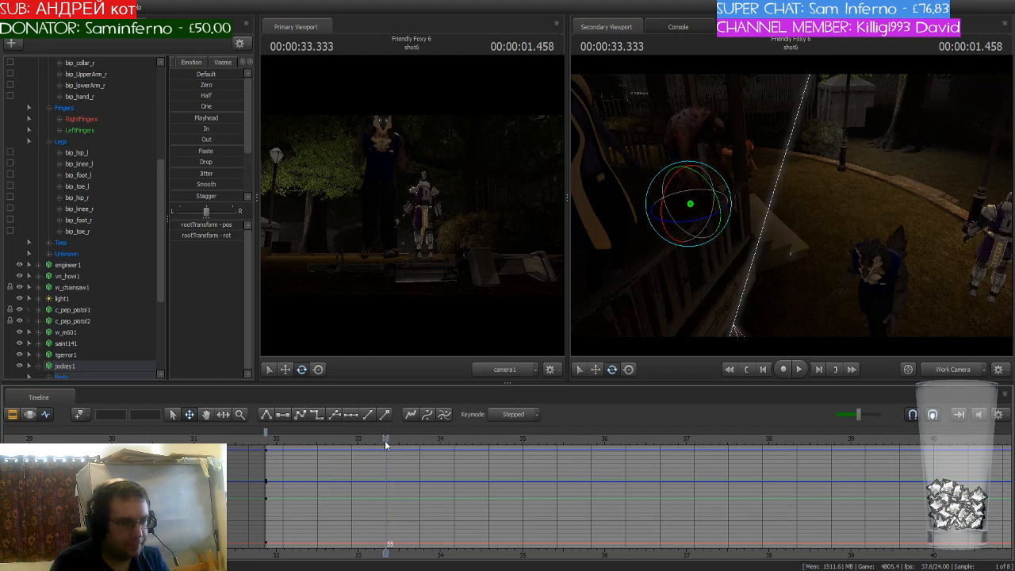
pyautogui.click(79, 414)
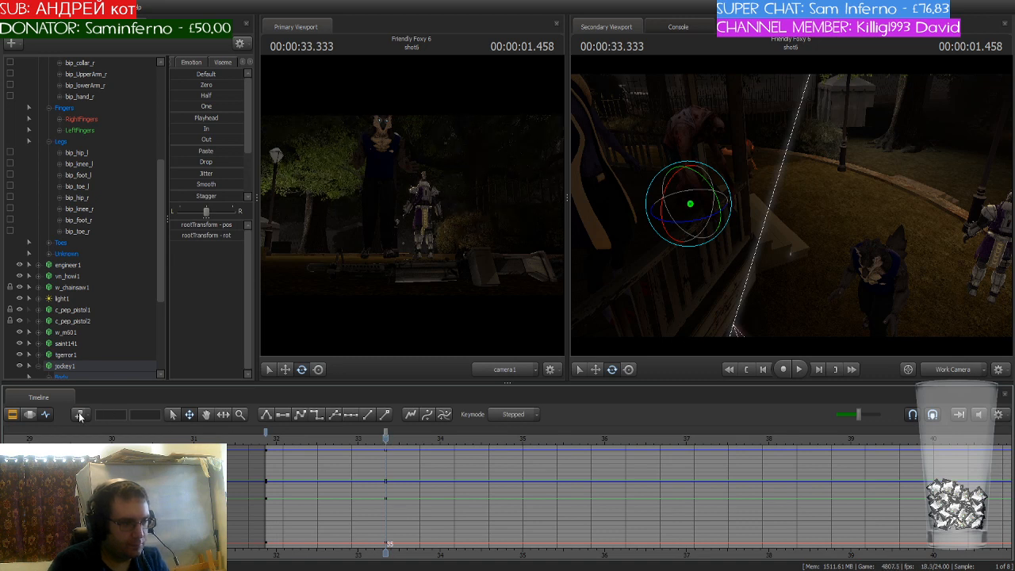
pyautogui.press('Right')
pyautogui.press('Right')
pyautogui.press('Right')
pyautogui.press('Right')
pyautogui.press('Right')
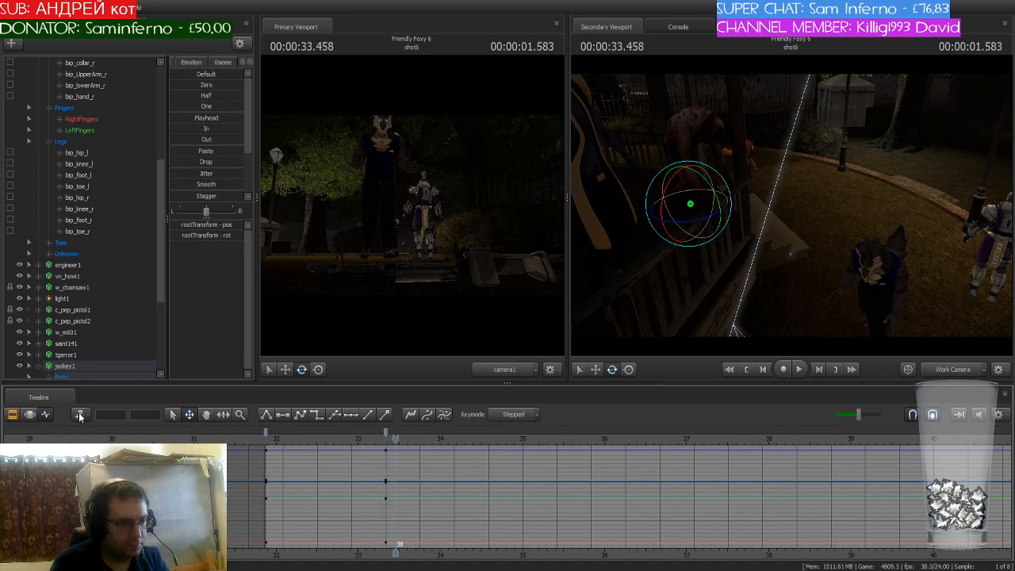
pyautogui.press('Right')
pyautogui.press('Right')
pyautogui.press('Right')
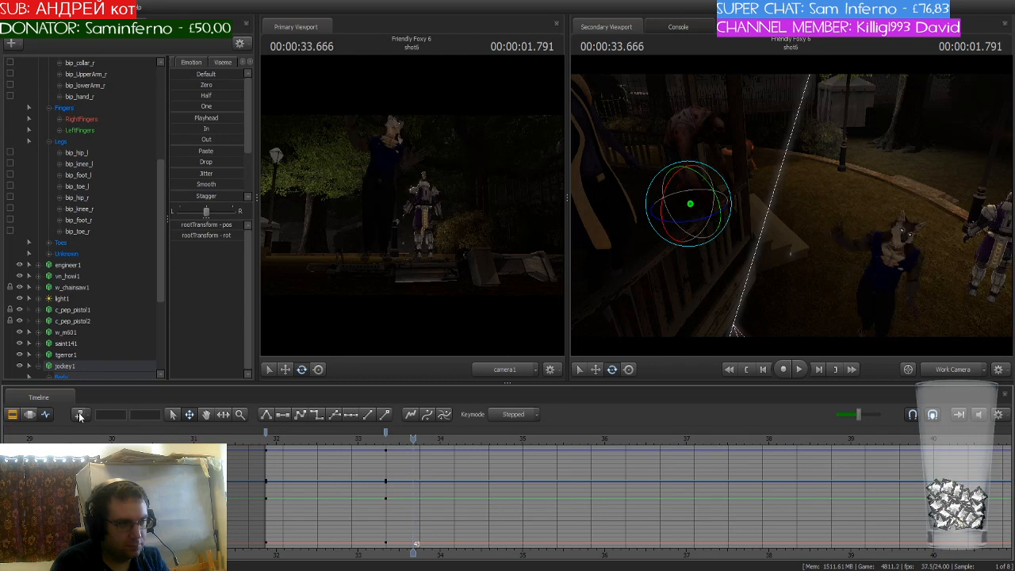
pyautogui.click(78, 412)
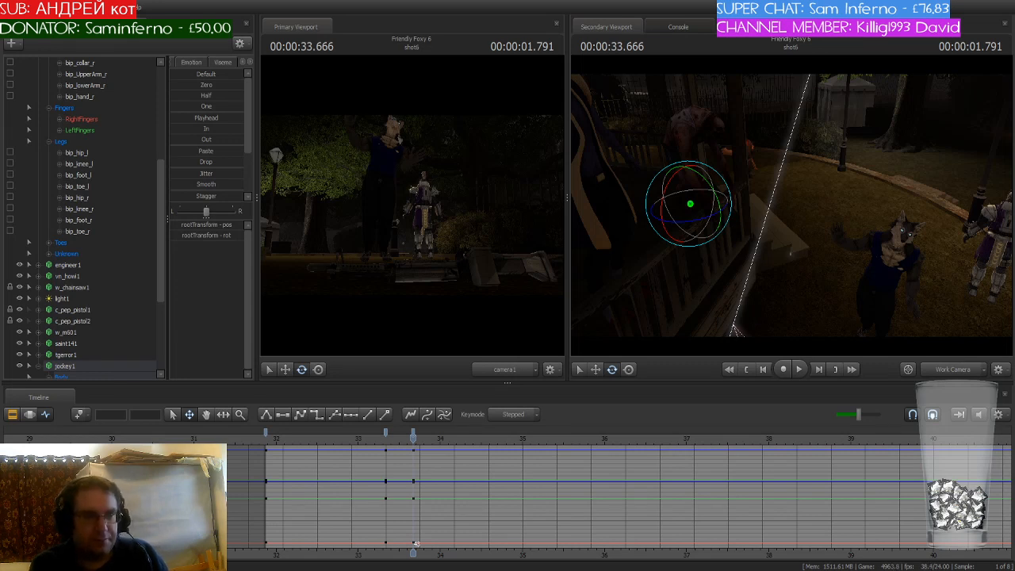
# Scrub back to the start of the shot and place the playhead at 00:00:33.333
pyautogui.moveTo(409, 443); pyautogui.dragTo(273, 451)
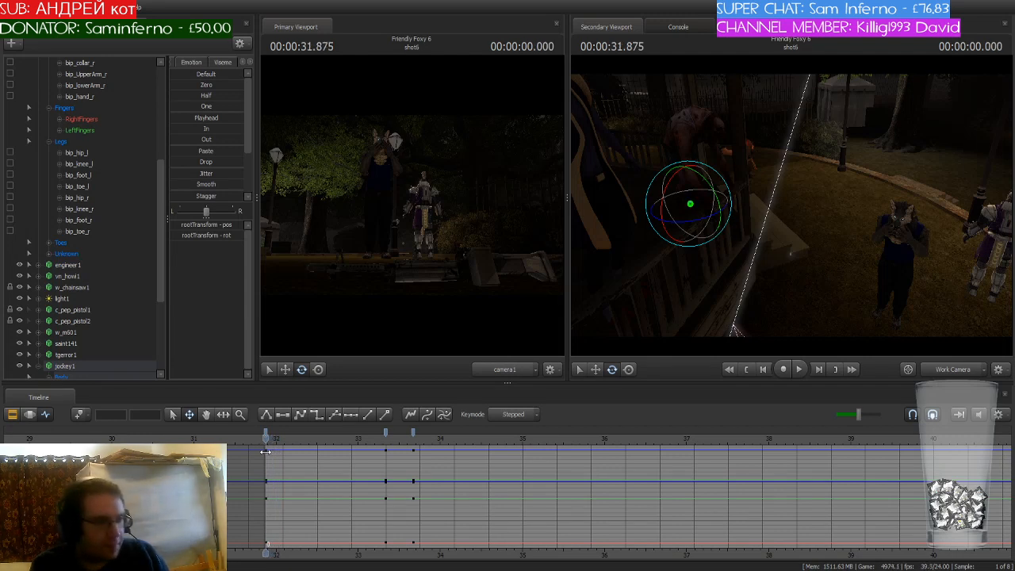
pyautogui.moveTo(265, 451); pyautogui.dragTo(386, 448)
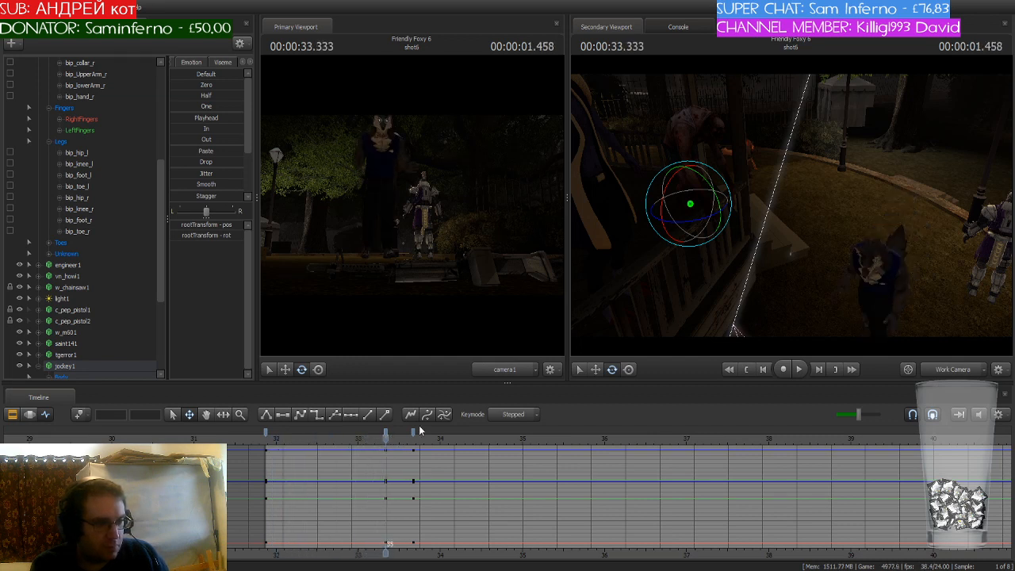
pyautogui.moveTo(741, 303); pyautogui.dragTo(791, 205)
pyautogui.press('w')
pyautogui.press('s')
pyautogui.press('w')
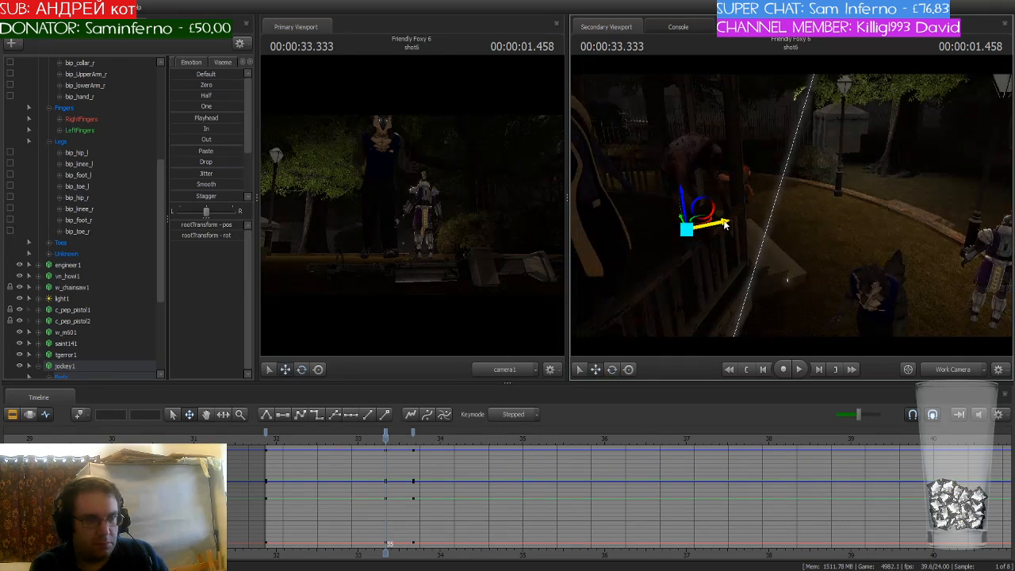
pyautogui.moveTo(703, 226); pyautogui.dragTo(809, 231)
pyautogui.press('e')
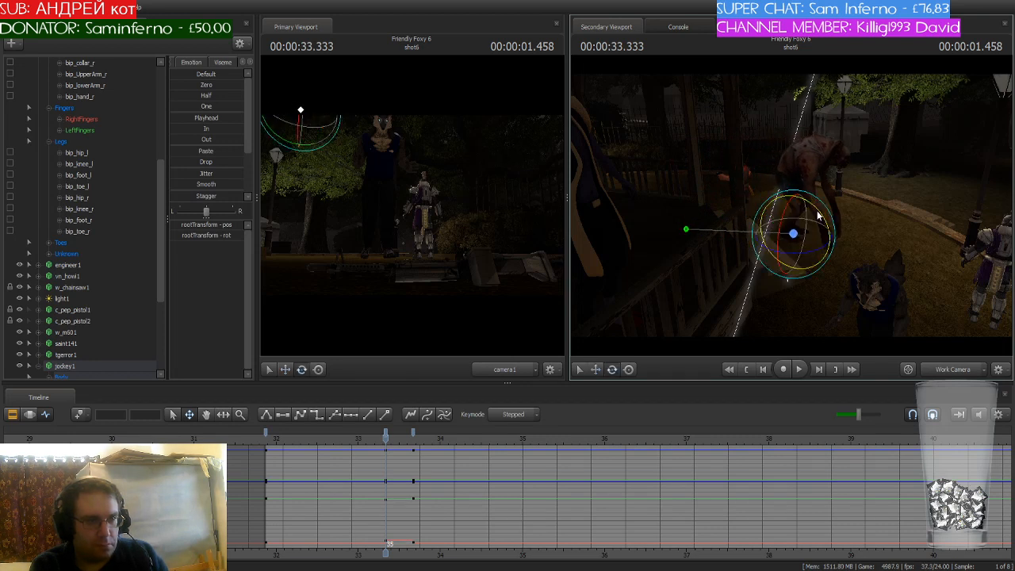
pyautogui.hotkey('ctrl', 'z')
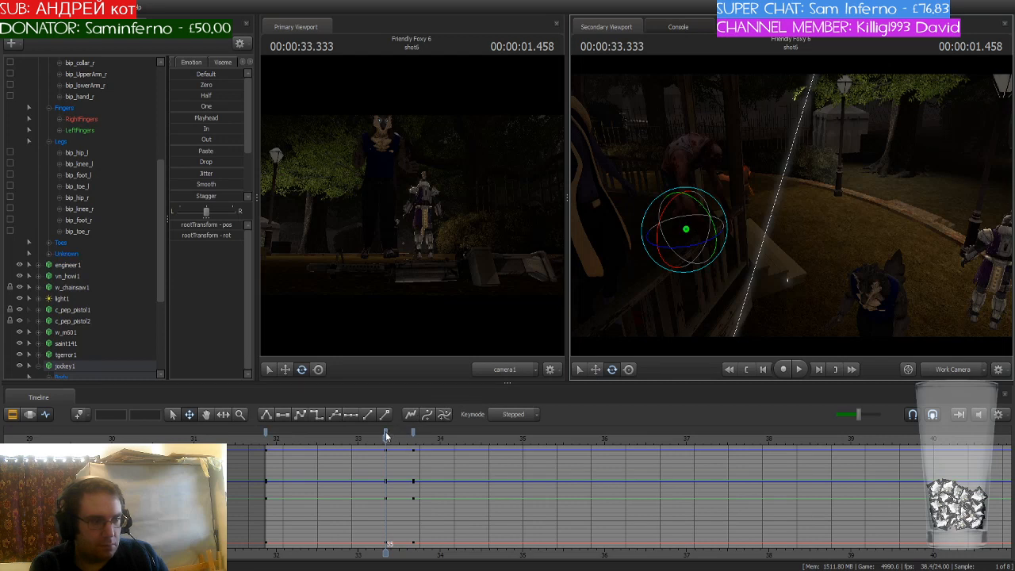
# Rotate jockey1's bip_collar_R and bip_upperArm_R at 00:00:33.333 to spread the right arm outward
pyautogui.click(387, 436)
pyautogui.moveTo(747, 299); pyautogui.dragTo(727, 262)
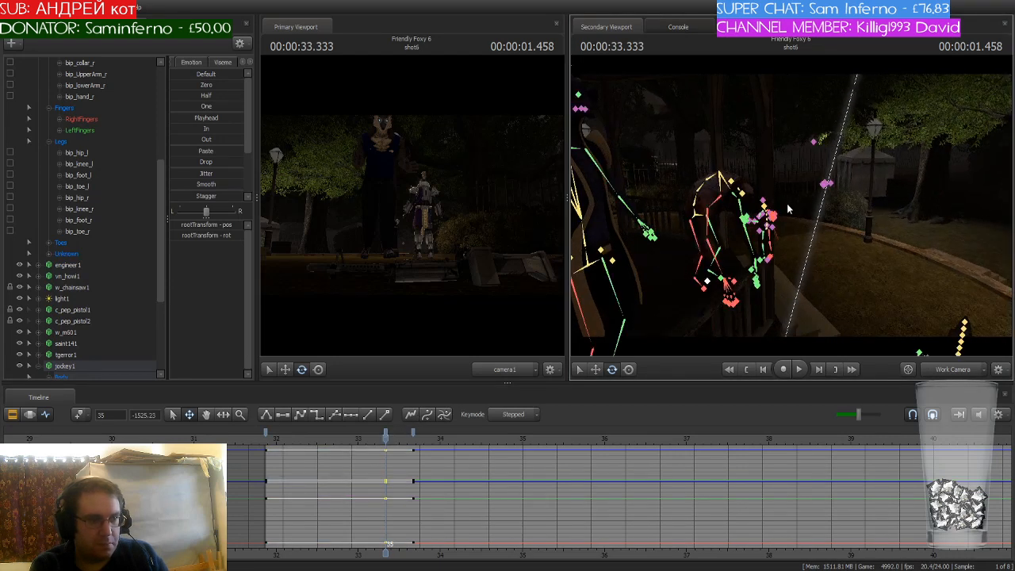
pyautogui.click(721, 203)
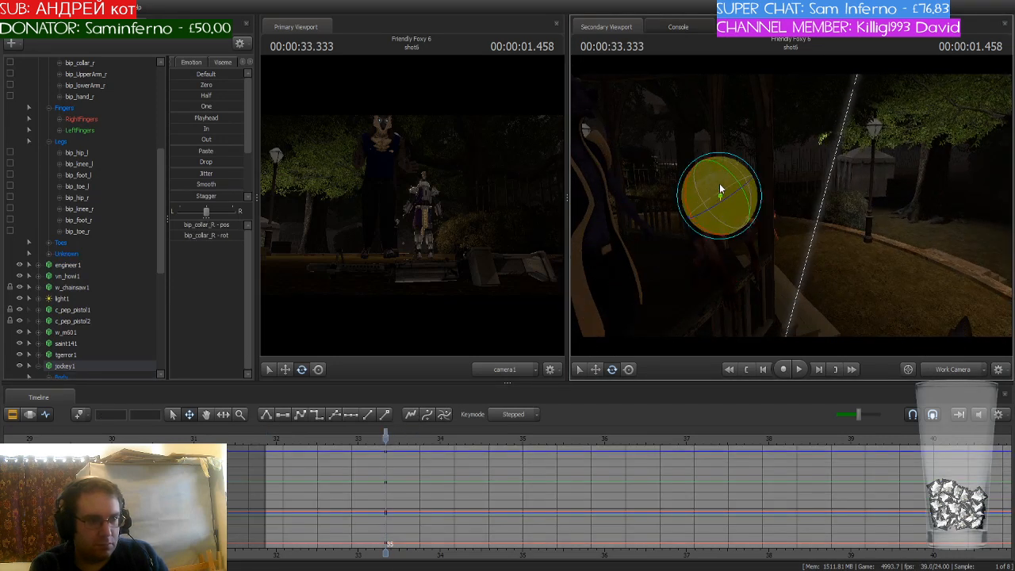
pyautogui.hotkey('ctrl', 'z')
pyautogui.moveTo(886, 220); pyautogui.dragTo(836, 217)
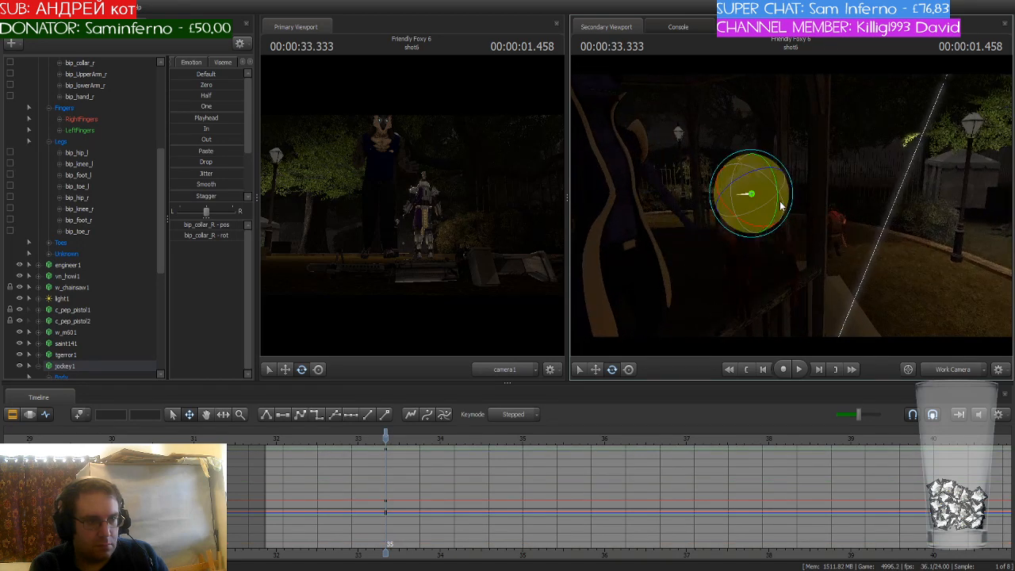
pyautogui.press('w')
pyautogui.moveTo(755, 173); pyautogui.dragTo(722, 164)
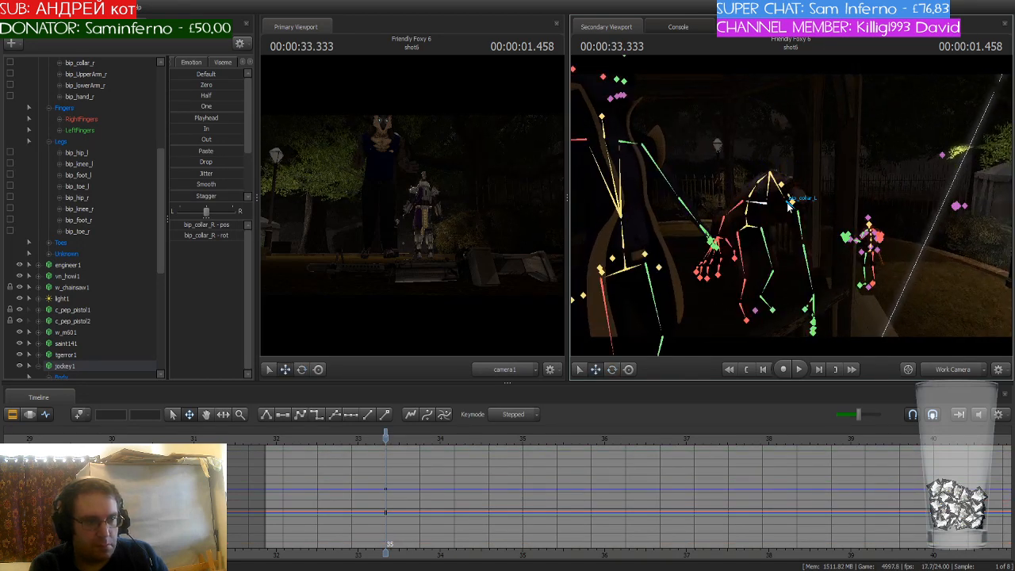
pyautogui.click(739, 210)
pyautogui.press('e')
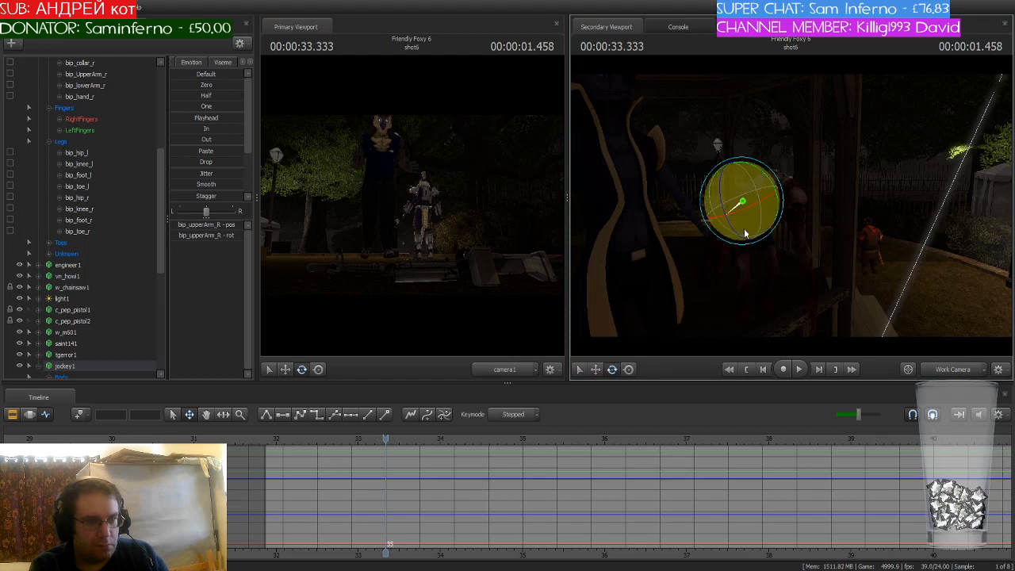
pyautogui.moveTo(760, 200)
pyautogui.mouseDown()
pyautogui.moveTo(774, 204)
pyautogui.moveTo(760, 204)
pyautogui.mouseUp()
# Rotate bip_collar_L and bip_lowerArm_L on jockey1 at 00:00:33.333 to stretch out and raise the left arm
pyautogui.press('w')
pyautogui.click(754, 207)
pyautogui.press('e')
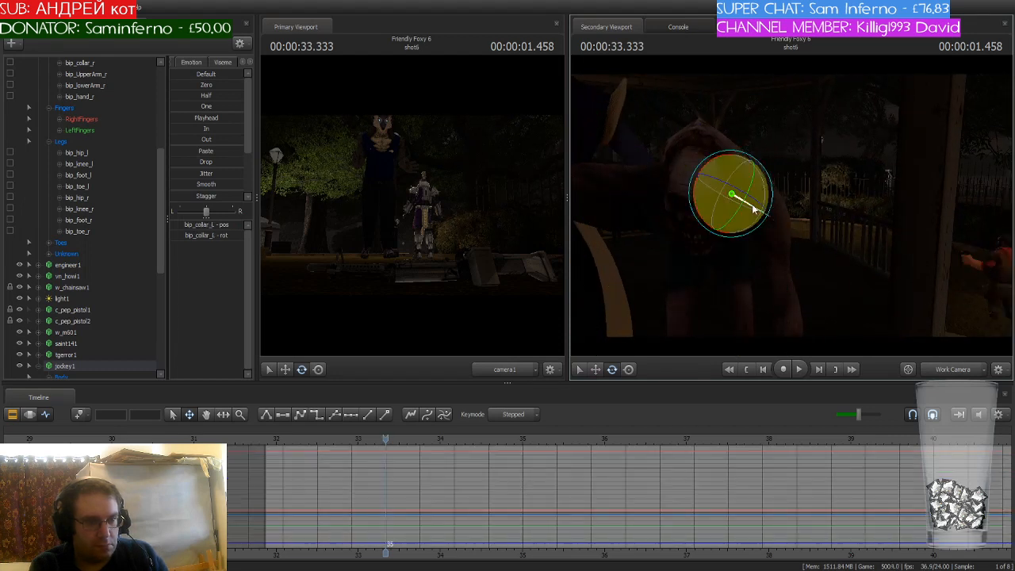
pyautogui.moveTo(748, 172); pyautogui.dragTo(747, 169)
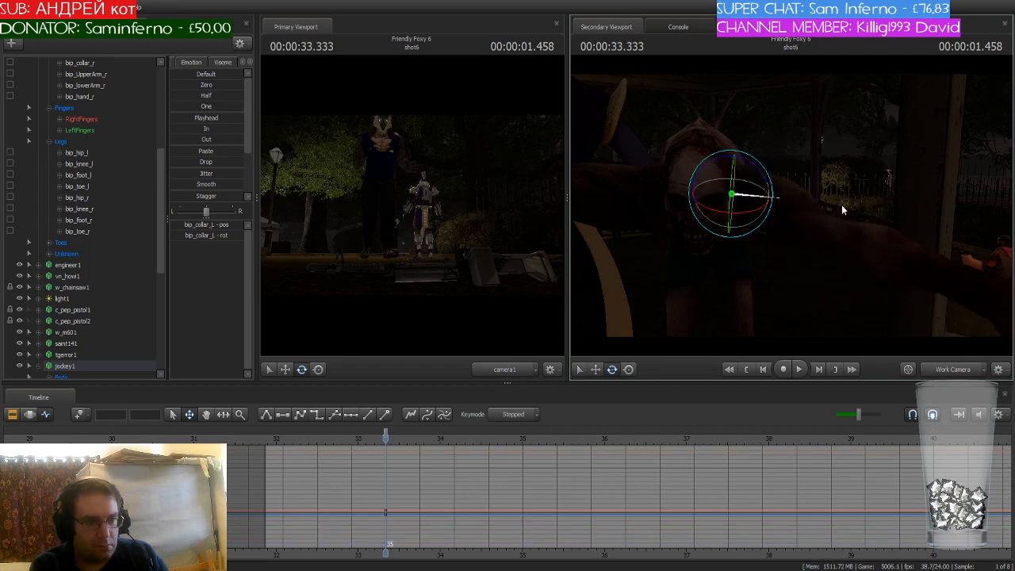
pyautogui.moveTo(842, 204); pyautogui.dragTo(790, 204)
pyautogui.click(781, 240)
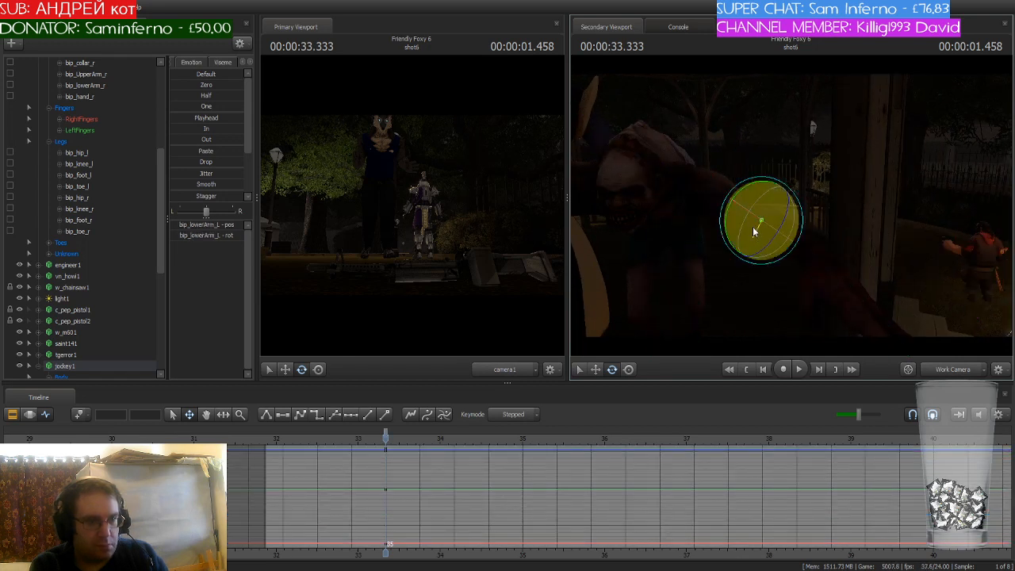
pyautogui.moveTo(754, 204); pyautogui.dragTo(891, 218)
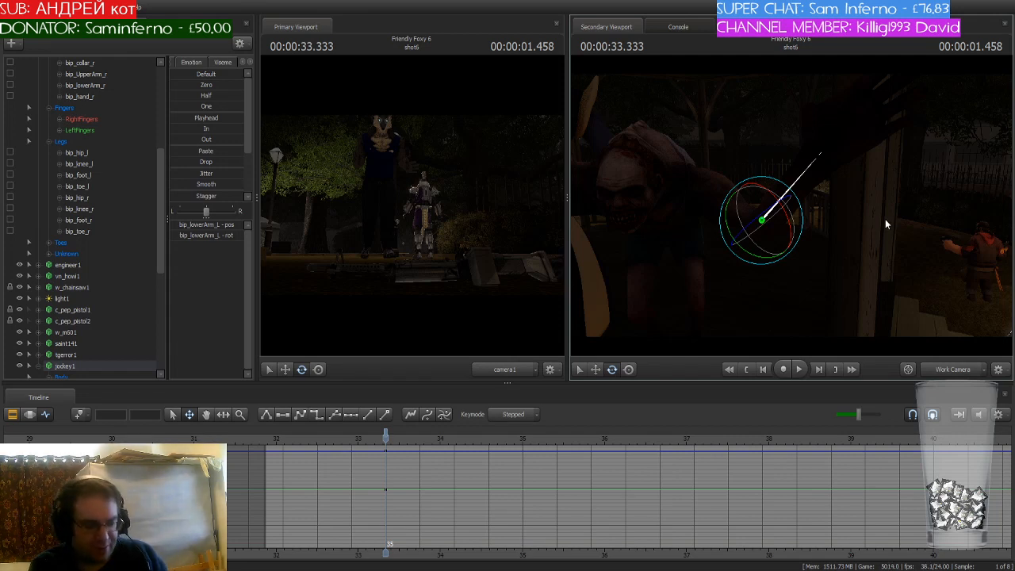
# Pose jockey1's legs at 00:00:33.333 by rotating bip_hip_R and bip_hip_L
pyautogui.moveTo(897, 238); pyautogui.dragTo(791, 208)
pyautogui.click(749, 181)
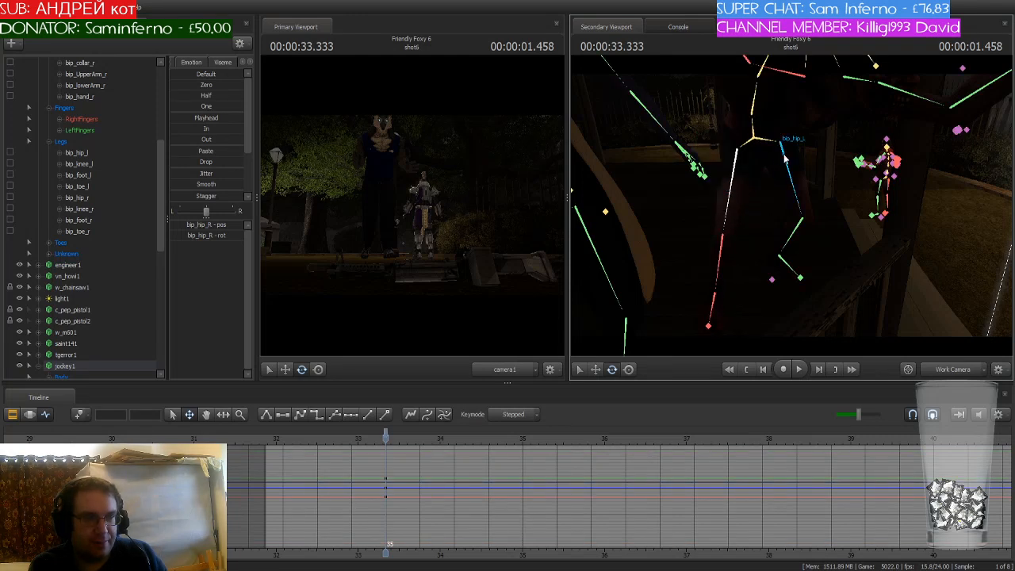
pyautogui.click(787, 161)
pyautogui.moveTo(795, 163); pyautogui.dragTo(813, 149)
pyautogui.moveTo(888, 175); pyautogui.dragTo(641, 230)
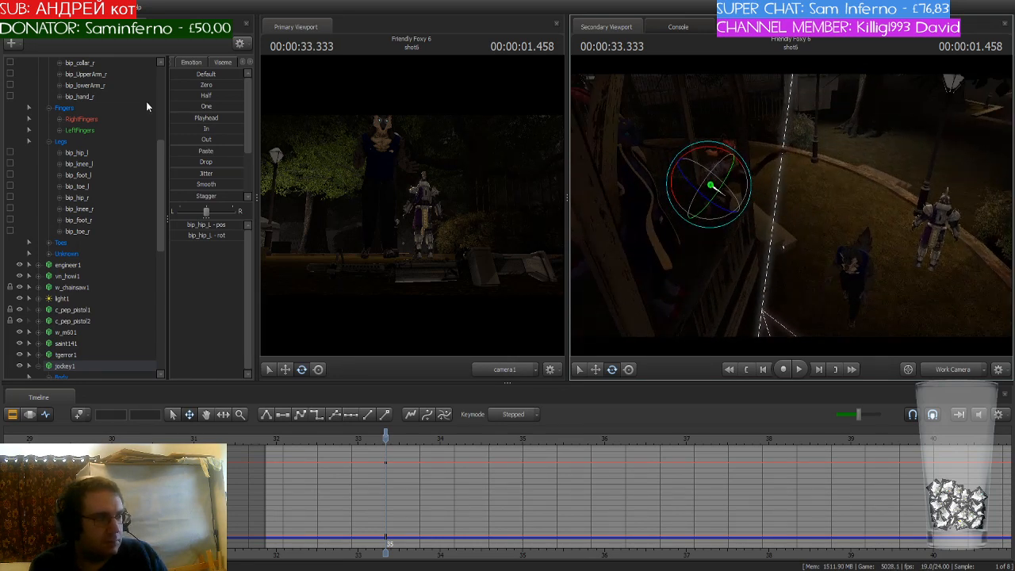
# Select all of jockey1's controls and move the playhead to the 00:00:33.666 keyframe
pyautogui.scroll(-1, 135, 122)
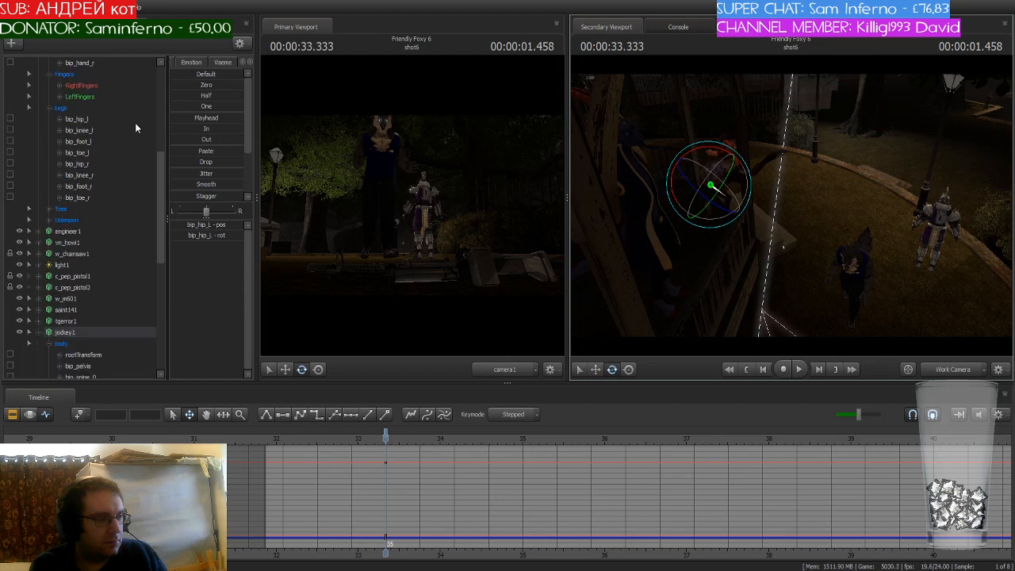
pyautogui.scroll(-3, 92, 270)
pyautogui.click(84, 233)
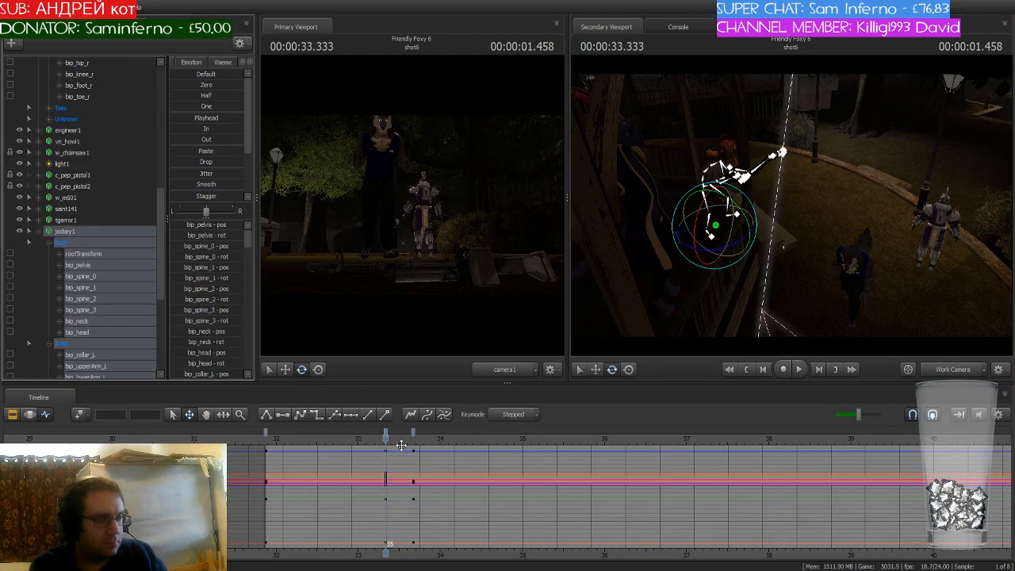
pyautogui.scroll(3, 401, 445)
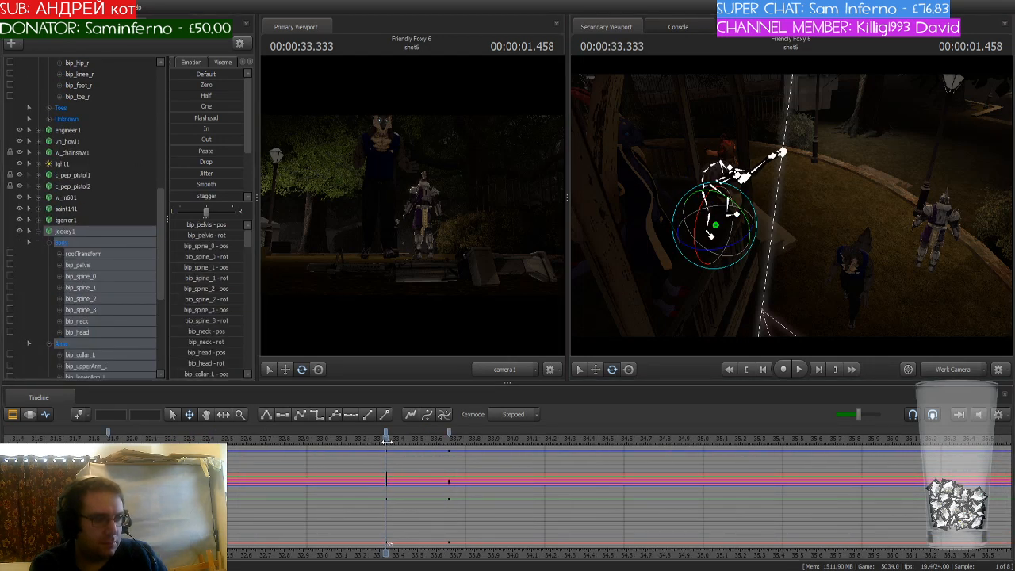
pyautogui.moveTo(415, 445); pyautogui.dragTo(450, 449)
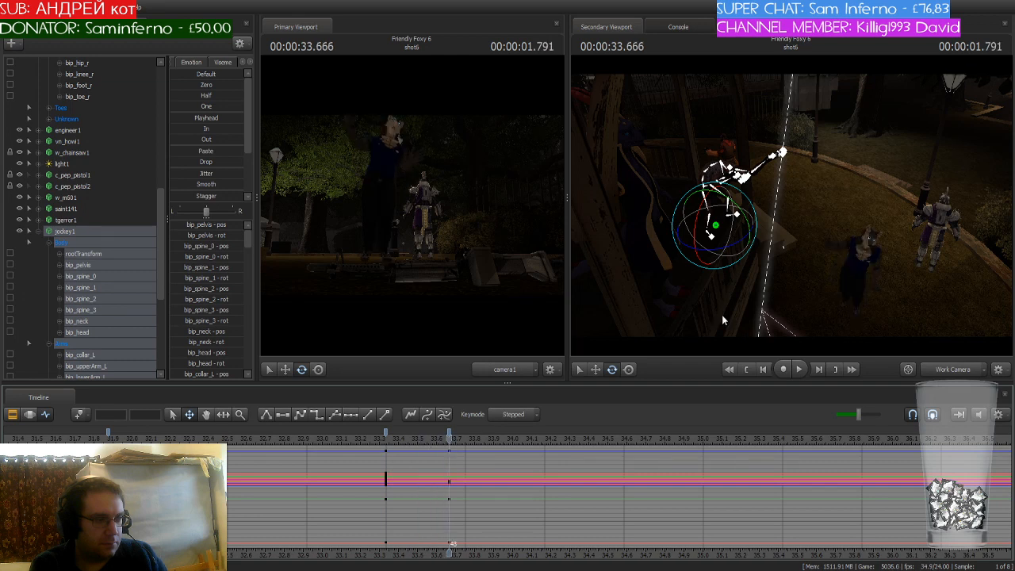
# Move jockey1's rootTransform from the gazebo onto male_wolf1 at 00:00:33.666
pyautogui.moveTo(721, 320); pyautogui.dragTo(790, 204)
pyautogui.keyDown('ctrl'); pyautogui.click(700, 208); pyautogui.keyUp('ctrl')
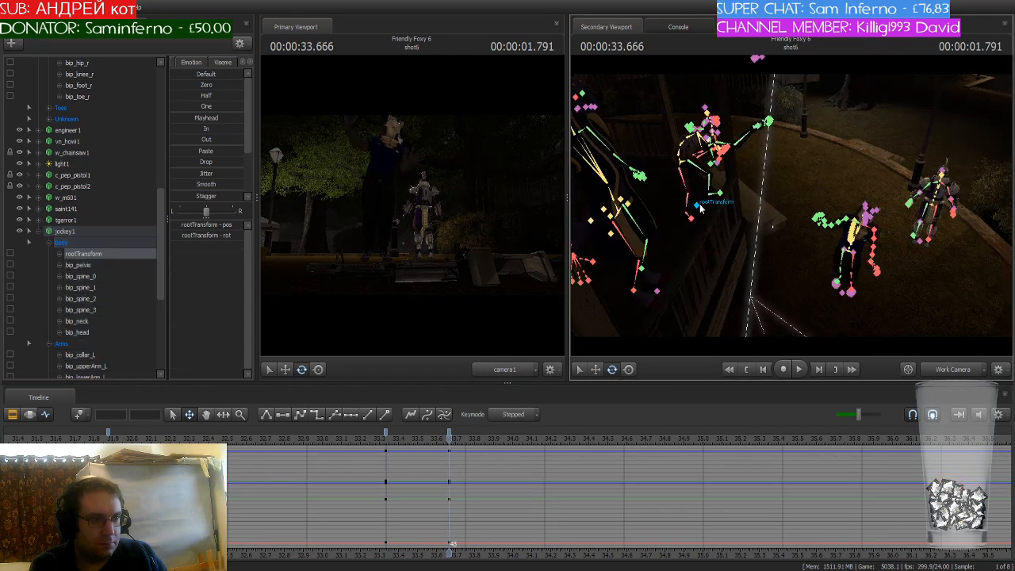
pyautogui.press('w')
pyautogui.moveTo(706, 202); pyautogui.dragTo(877, 240)
pyautogui.press('e')
pyautogui.press('w')
pyautogui.moveTo(909, 267); pyautogui.dragTo(791, 209, button='middle')
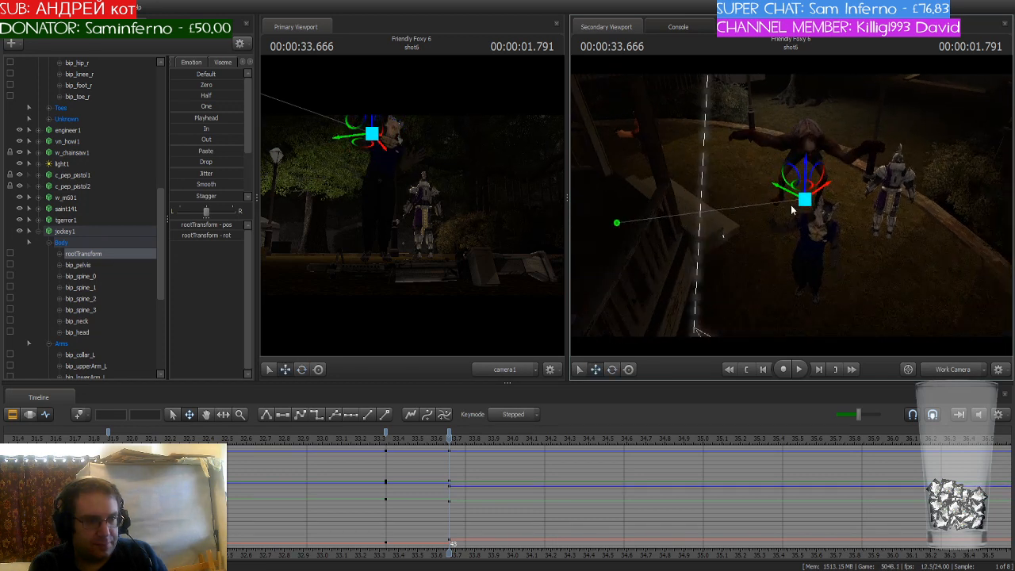
pyautogui.moveTo(802, 198); pyautogui.dragTo(782, 212)
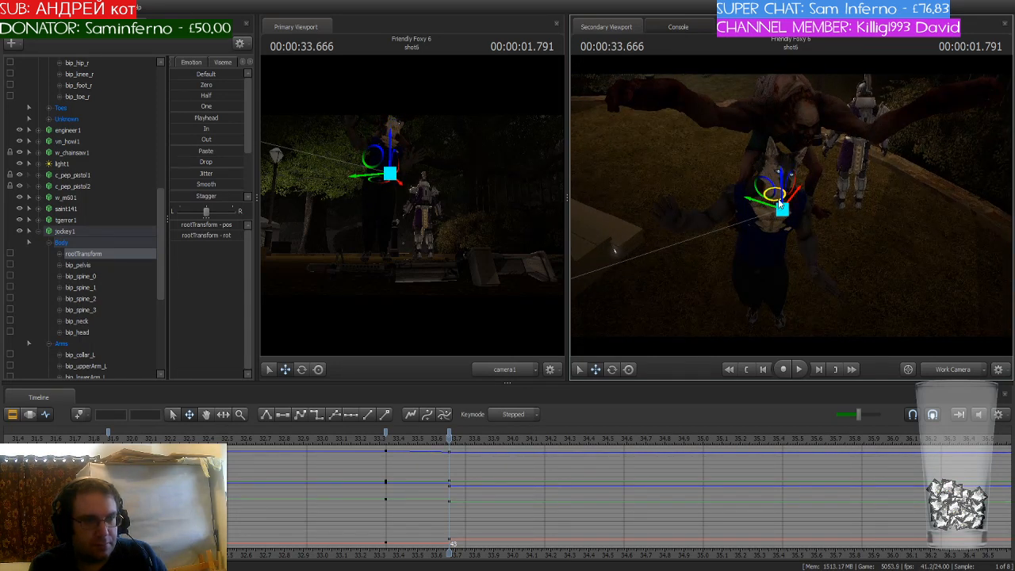
# Rotate jockey1's bip_hip_R at 00:00:33.666 to adjust the right leg beside male_wolf1's head
pyautogui.keyDown('ctrl'); pyautogui.click(749, 137); pyautogui.keyUp('ctrl')
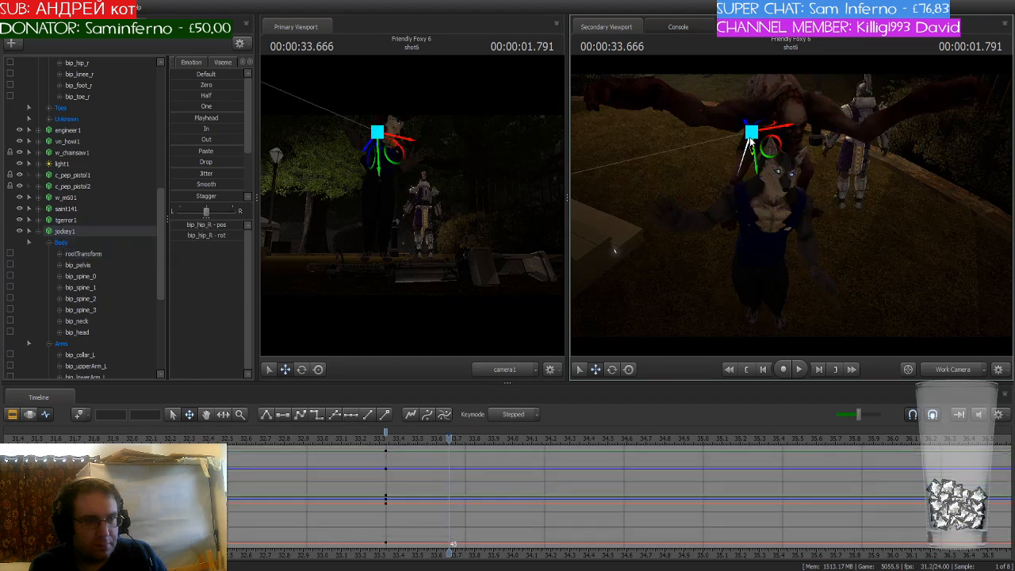
pyautogui.press('e')
pyautogui.moveTo(732, 146); pyautogui.dragTo(756, 121)
pyautogui.moveTo(784, 194); pyautogui.dragTo(792, 207)
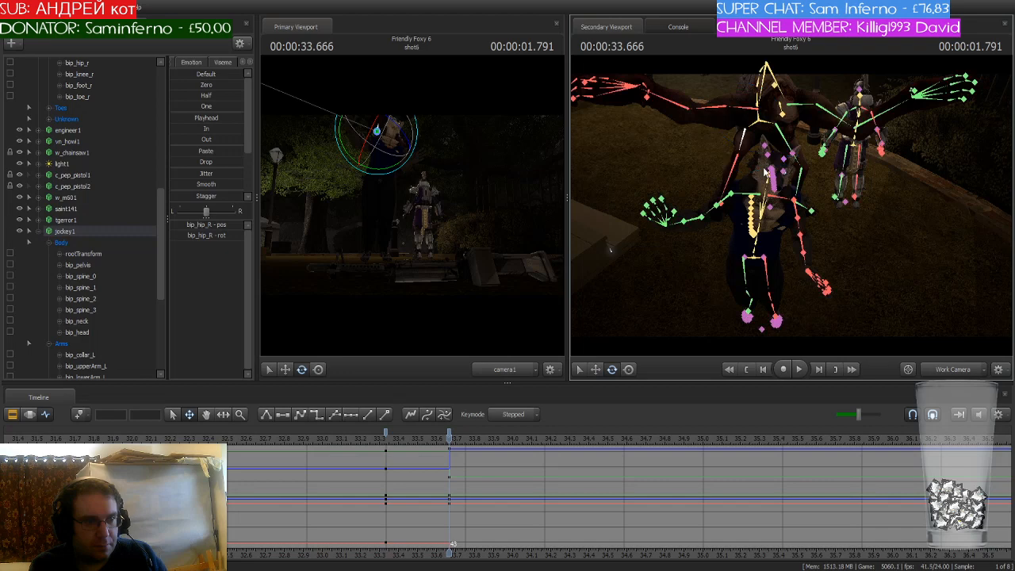
# Lower jockey1's rootTransform so the body sits closer to male_wolf1's shoulders
pyautogui.click(83, 253)
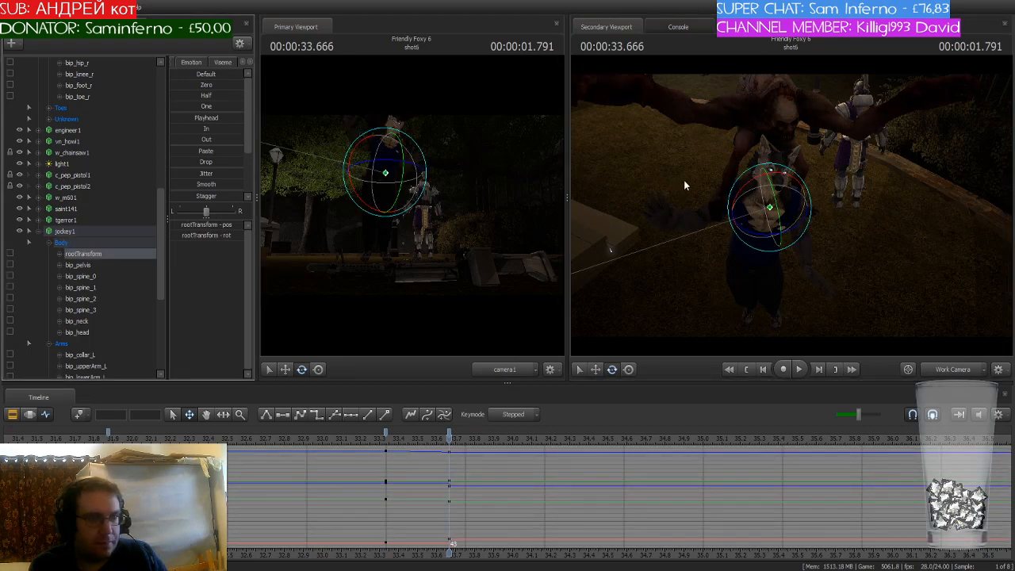
pyautogui.press('w')
pyautogui.moveTo(769, 182); pyautogui.dragTo(770, 185)
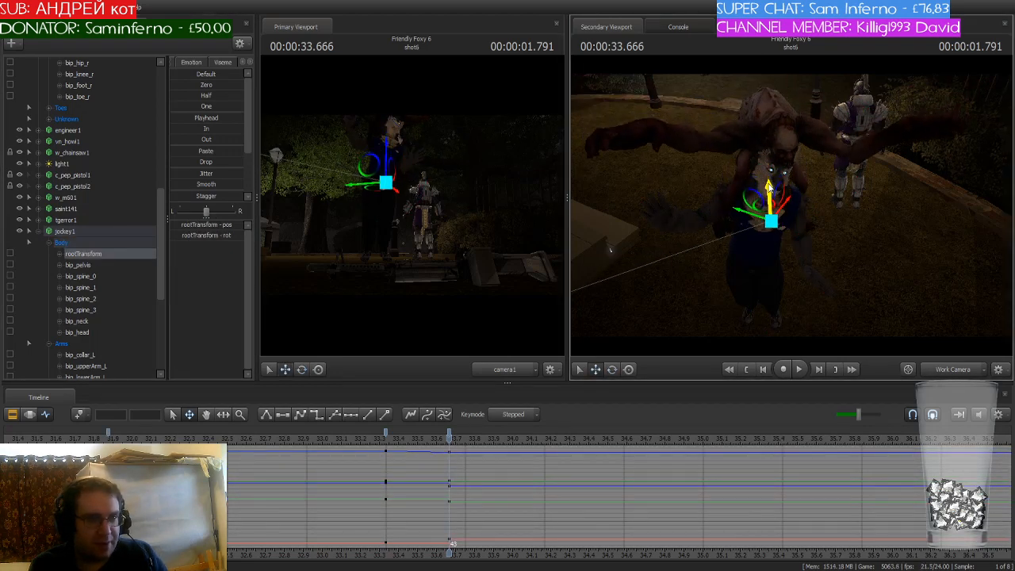
# Refine the rotation of jockey1's bip_hip_R from a close side view of male_wolf1
pyautogui.press('w')
pyautogui.moveTo(834, 213); pyautogui.dragTo(713, 248)
pyautogui.press('s')
pyautogui.click(666, 147)
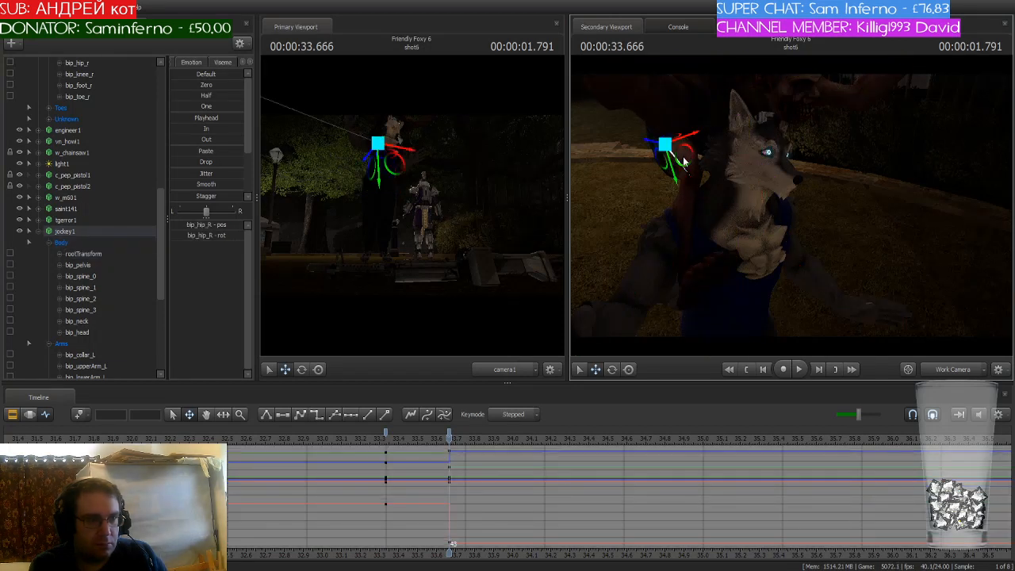
pyautogui.press('e')
pyautogui.moveTo(687, 157)
pyautogui.mouseDown()
pyautogui.moveTo(695, 148)
pyautogui.moveTo(694, 160)
pyautogui.mouseUp()
# Rotate jockey1's bip_pelvis and move it down behind male_wolf1's head at 00:00:33.666
pyautogui.click(701, 143)
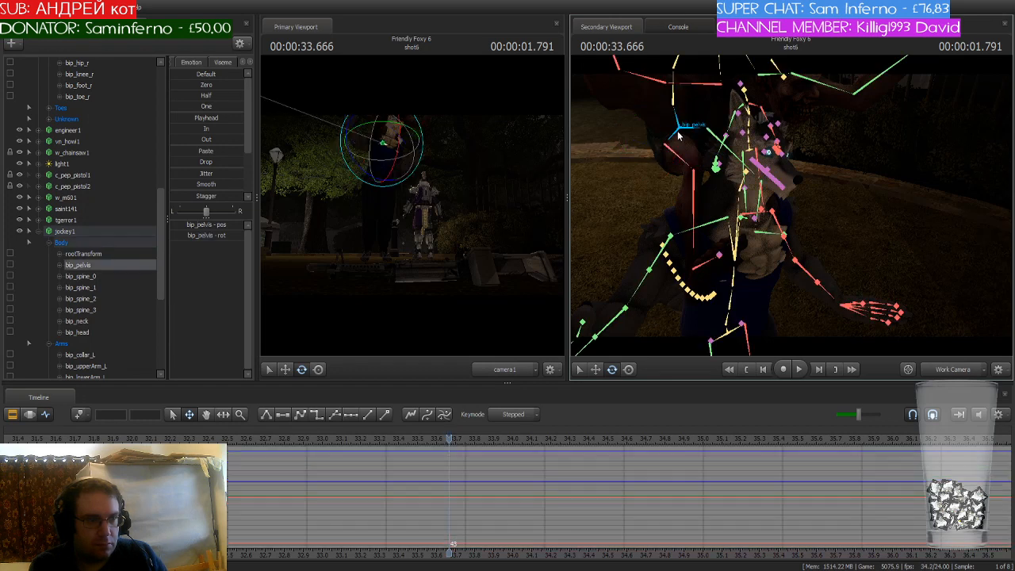
pyautogui.moveTo(700, 142)
pyautogui.mouseDown()
pyautogui.moveTo(714, 146)
pyautogui.moveTo(706, 125)
pyautogui.mouseUp()
pyautogui.press('e')
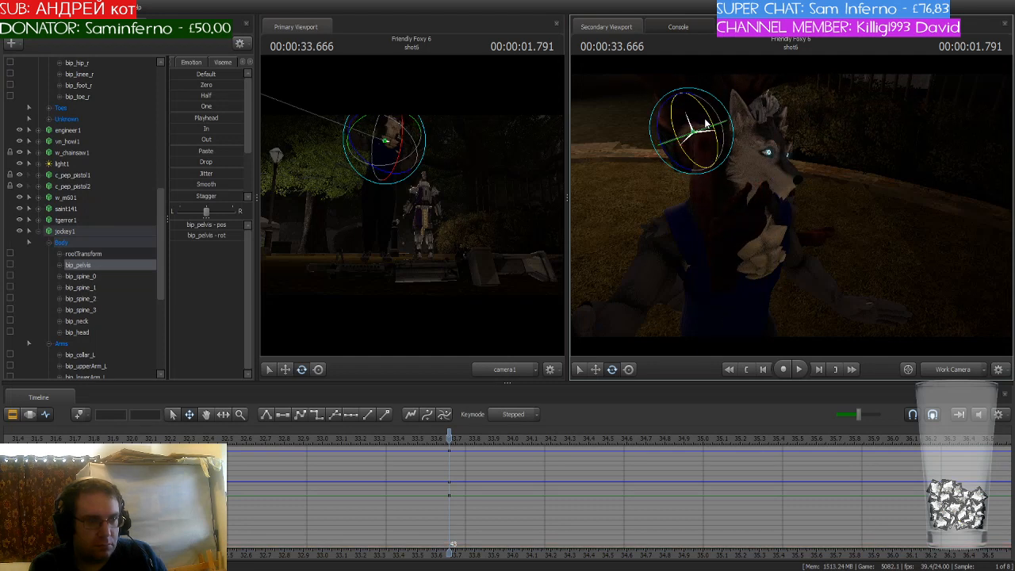
pyautogui.press('w')
pyautogui.moveTo(690, 103); pyautogui.dragTo(704, 154)
# Rotate jockey1's bip_knee_R and bip_foot_R to fit the right leg around male_wolf1
pyautogui.press('ctrl')
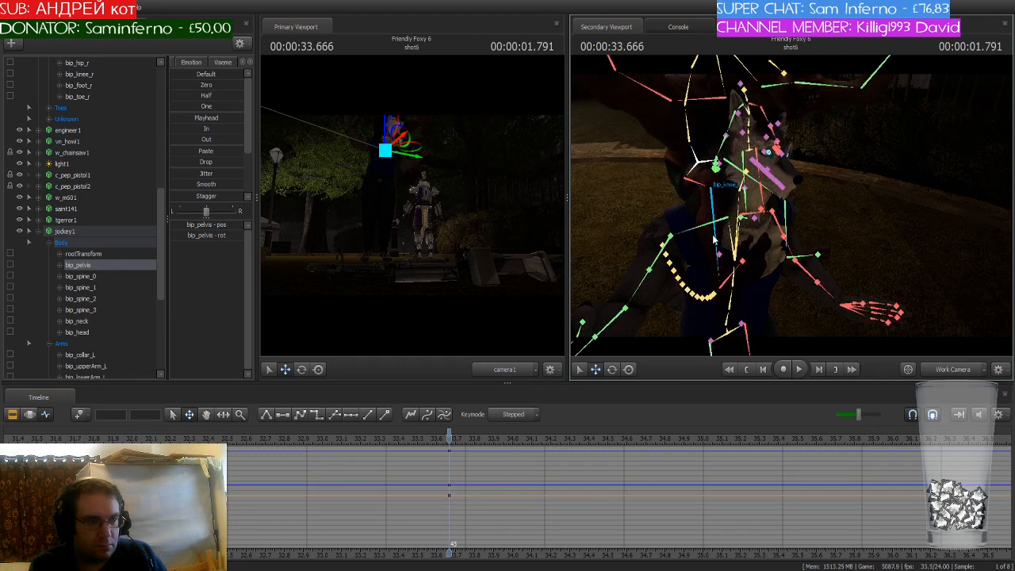
pyautogui.click(714, 238)
pyautogui.press('e')
pyautogui.moveTo(723, 201); pyautogui.dragTo(720, 213)
pyautogui.press('ctrl')
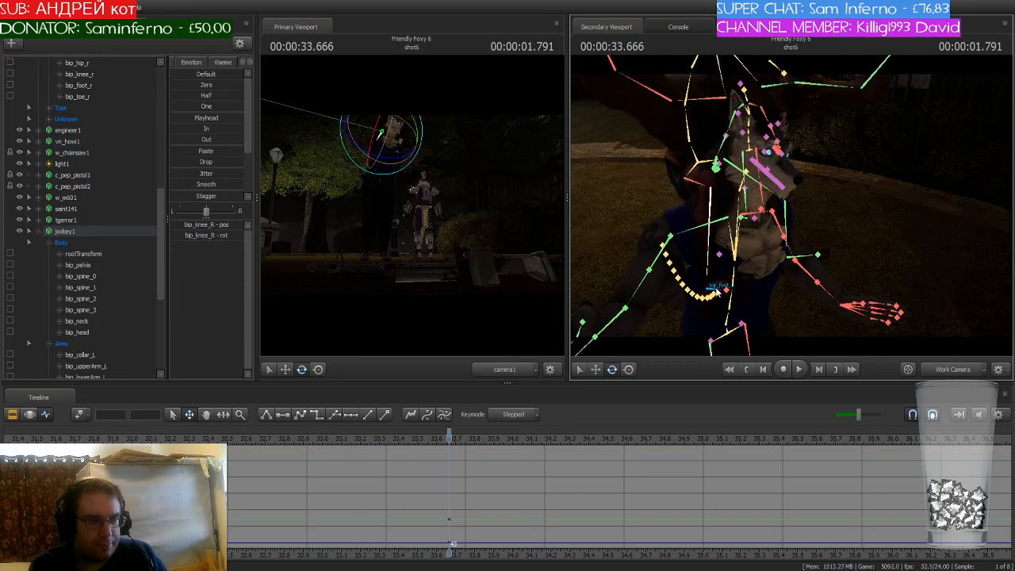
pyautogui.click(718, 292)
pyautogui.moveTo(721, 278); pyautogui.dragTo(721, 291)
pyautogui.moveTo(721, 291)
pyautogui.mouseDown()
pyautogui.moveTo(753, 290)
pyautogui.moveTo(738, 289)
pyautogui.mouseUp()
# Rotate jockey1's bip_hip_L and bip_foot_L to bring the left leg against male_wolf1's chest
pyautogui.press('ctrl')
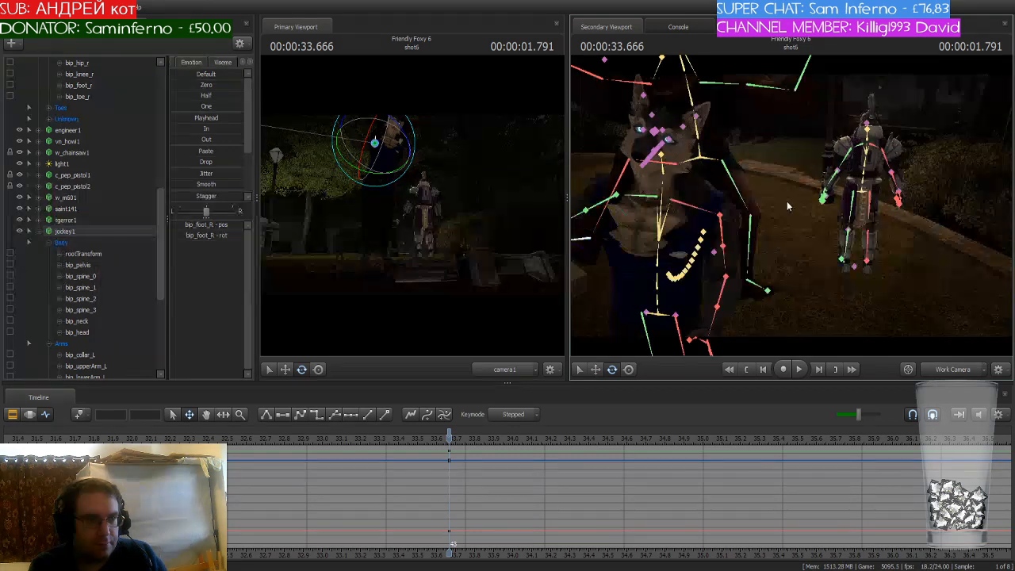
pyautogui.keyDown('ctrl'); pyautogui.click(732, 184); pyautogui.keyUp('ctrl')
pyautogui.moveTo(734, 182); pyautogui.dragTo(704, 143)
pyautogui.press('ctrl')
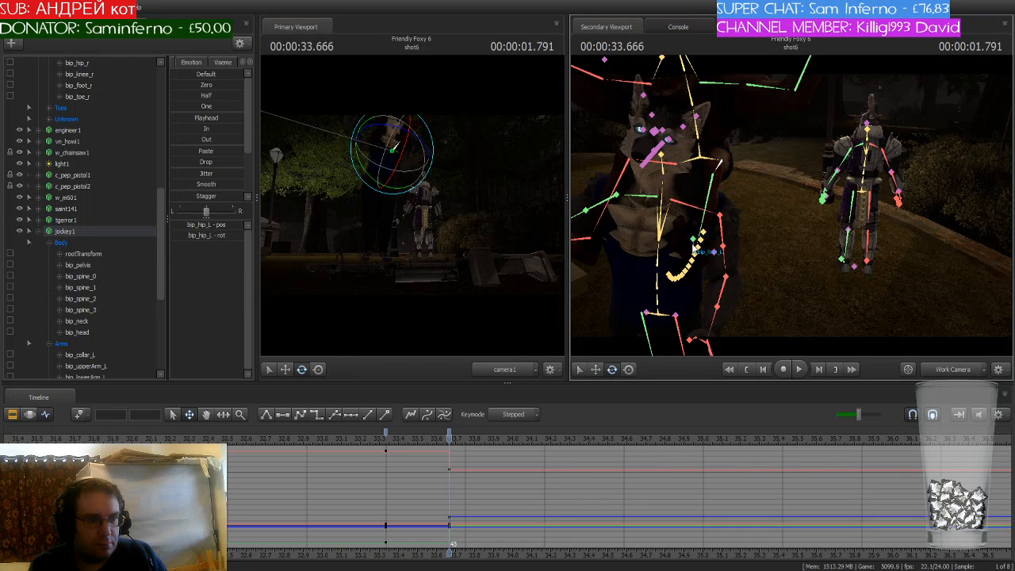
pyautogui.keyDown('ctrl'); pyautogui.click(694, 246); pyautogui.keyUp('ctrl')
pyautogui.moveTo(714, 237); pyautogui.dragTo(710, 261)
pyautogui.moveTo(791, 205); pyautogui.dragTo(790, 143)
pyautogui.press('w')
pyautogui.press('ctrl')
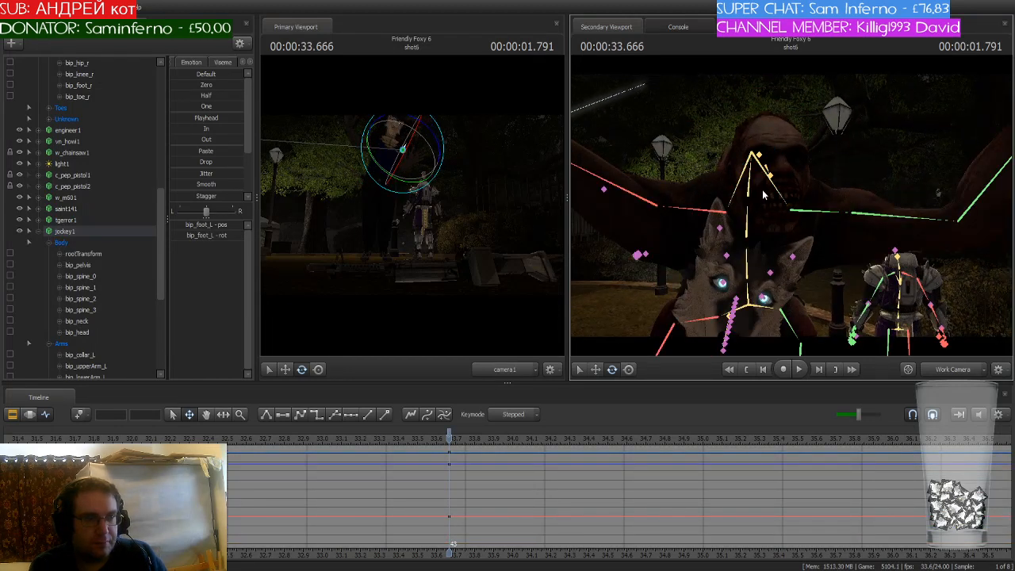
# Rotate jockey1's bip_neck at 00:00:33.666 to adjust the head pose above male_wolf1
pyautogui.keyDown('ctrl'); pyautogui.click(758, 156); pyautogui.keyUp('ctrl')
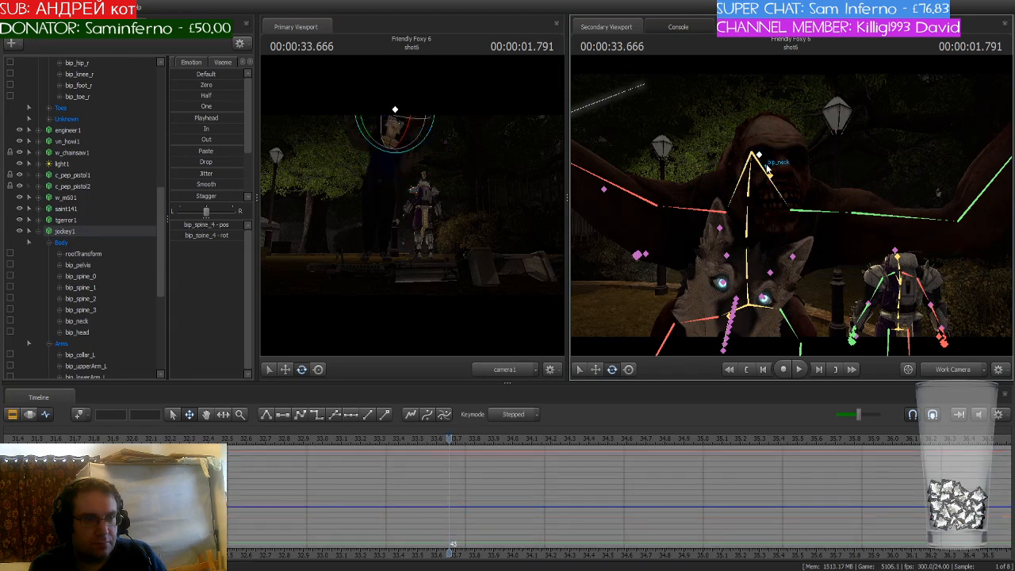
pyautogui.keyDown('ctrl'); pyautogui.click(767, 166); pyautogui.keyUp('ctrl')
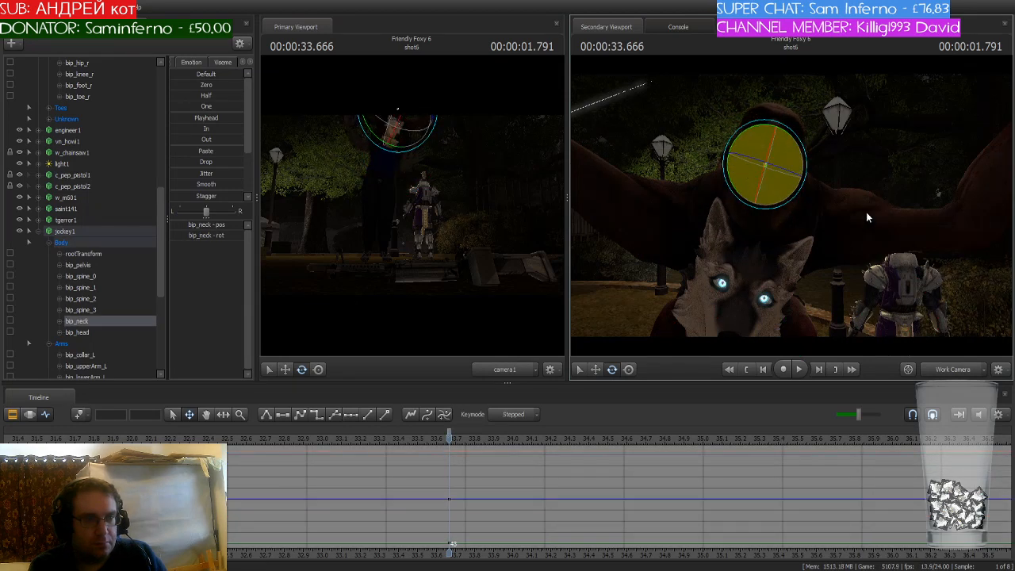
pyautogui.moveTo(867, 216); pyautogui.dragTo(713, 214)
# Rotate jockey1's bip_upperArm_R and bip_lowerArm_R to wrap the right arm across male_wolf1's chest
pyautogui.press('ctrl')
pyautogui.keyDown('ctrl'); pyautogui.click(714, 181); pyautogui.keyUp('ctrl')
pyautogui.press('ctrl')
pyautogui.keyDown('ctrl'); pyautogui.click(680, 204); pyautogui.keyUp('ctrl')
pyautogui.press('ctrl')
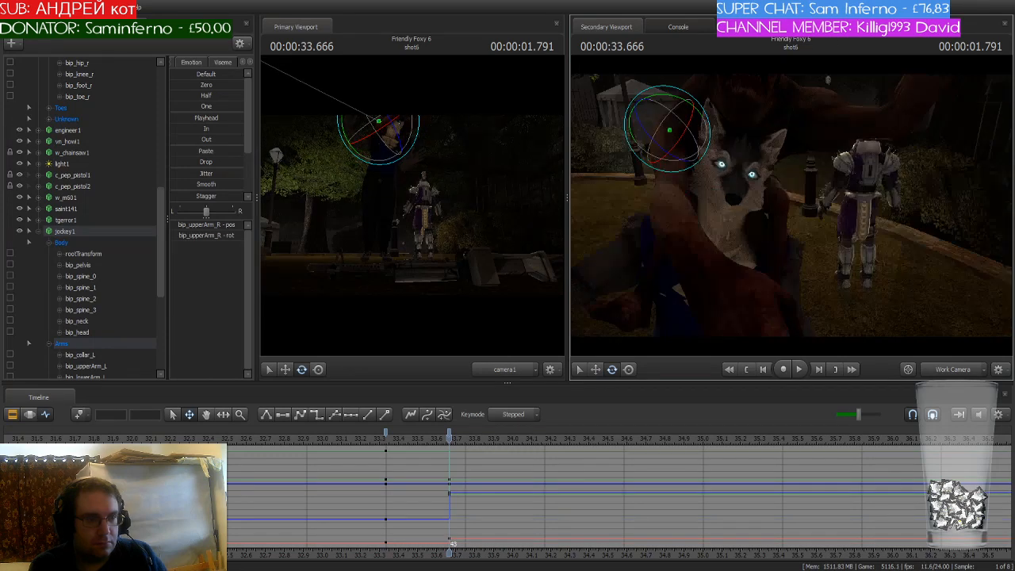
pyautogui.keyDown('ctrl'); pyautogui.click(701, 223); pyautogui.keyUp('ctrl')
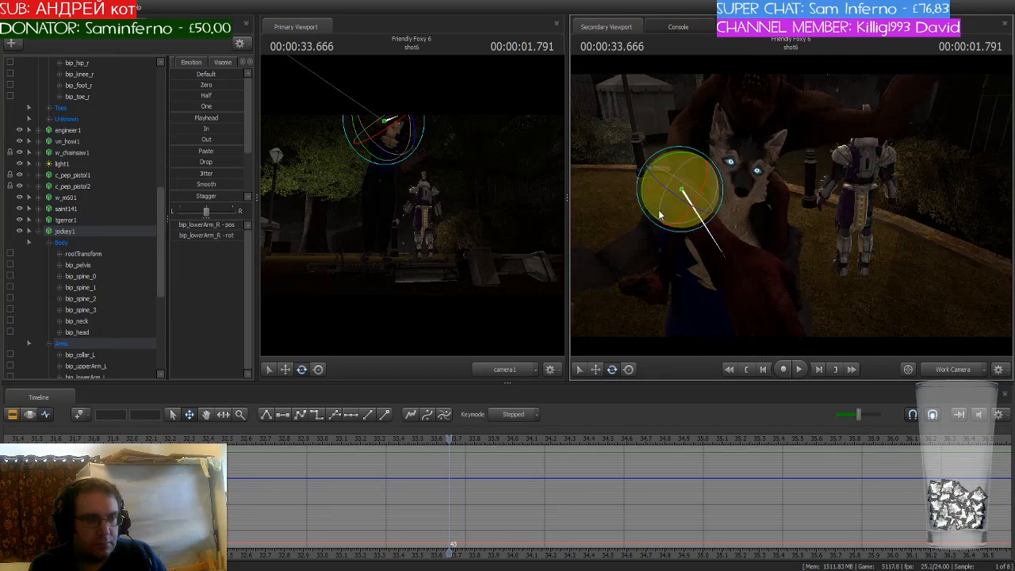
pyautogui.moveTo(659, 215); pyautogui.dragTo(688, 232)
pyautogui.press('ctrl')
# Rotate jockey1's bip_collar_L, bip_upperArm_L and left forearm to wrap the left arm around male_wolf1
pyautogui.keyDown('ctrl'); pyautogui.click(794, 112); pyautogui.keyUp('ctrl')
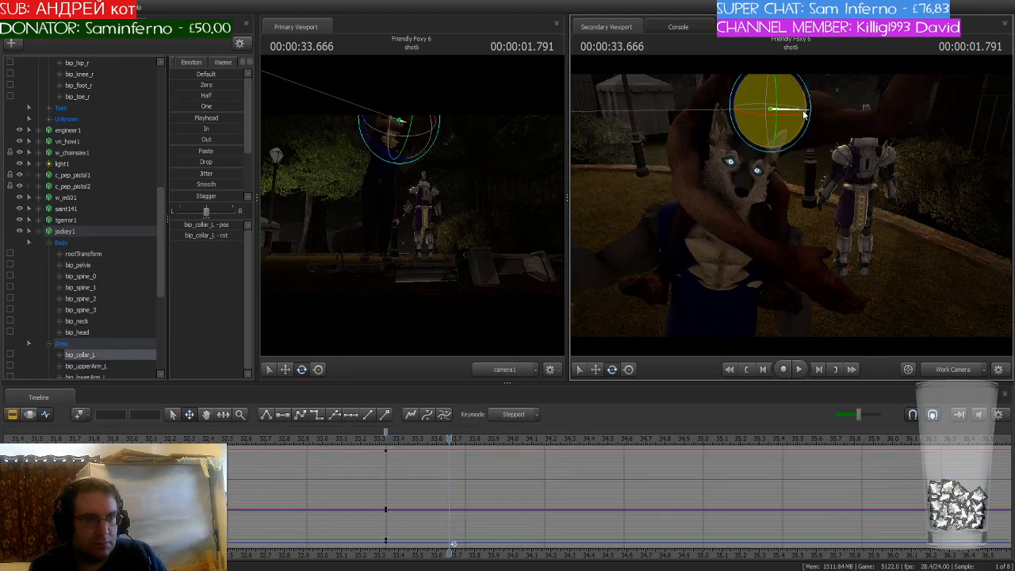
pyautogui.moveTo(800, 103); pyautogui.dragTo(795, 118)
pyautogui.press('ctrl')
pyautogui.keyDown('ctrl'); pyautogui.click(809, 162); pyautogui.keyUp('ctrl')
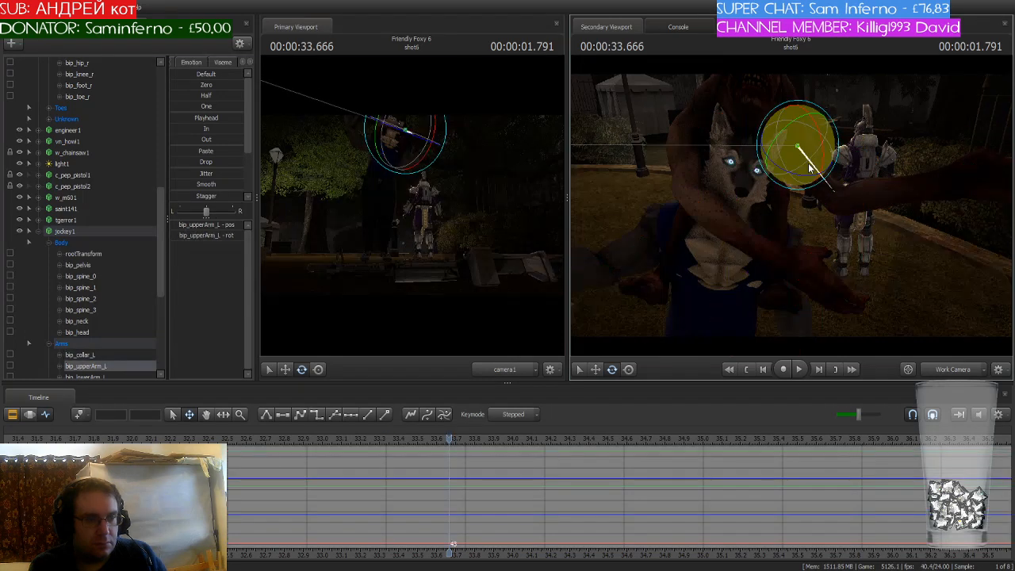
pyautogui.moveTo(813, 158); pyautogui.dragTo(754, 225)
pyautogui.press('ctrl')
pyautogui.keyDown('ctrl'); pyautogui.click(811, 227); pyautogui.keyUp('ctrl')
# Rotate jockey1's bip_hand_L and bip_hand_R so both hands grip male_wolf1's body
pyautogui.press('ctrl')
pyautogui.keyDown('ctrl'); pyautogui.click(698, 246); pyautogui.keyUp('ctrl')
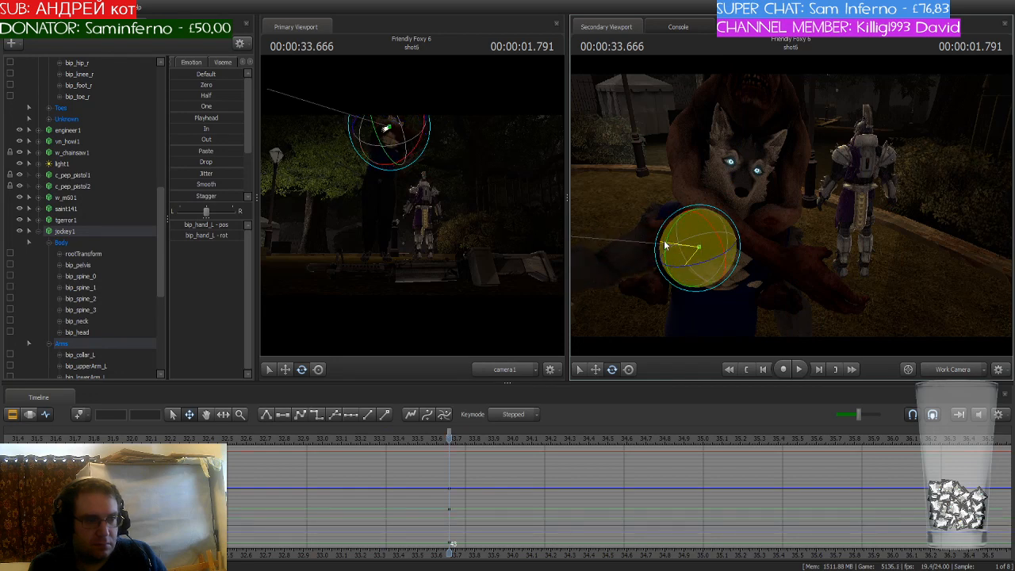
pyautogui.press('ctrl')
pyautogui.keyDown('ctrl'); pyautogui.click(794, 269); pyautogui.keyUp('ctrl')
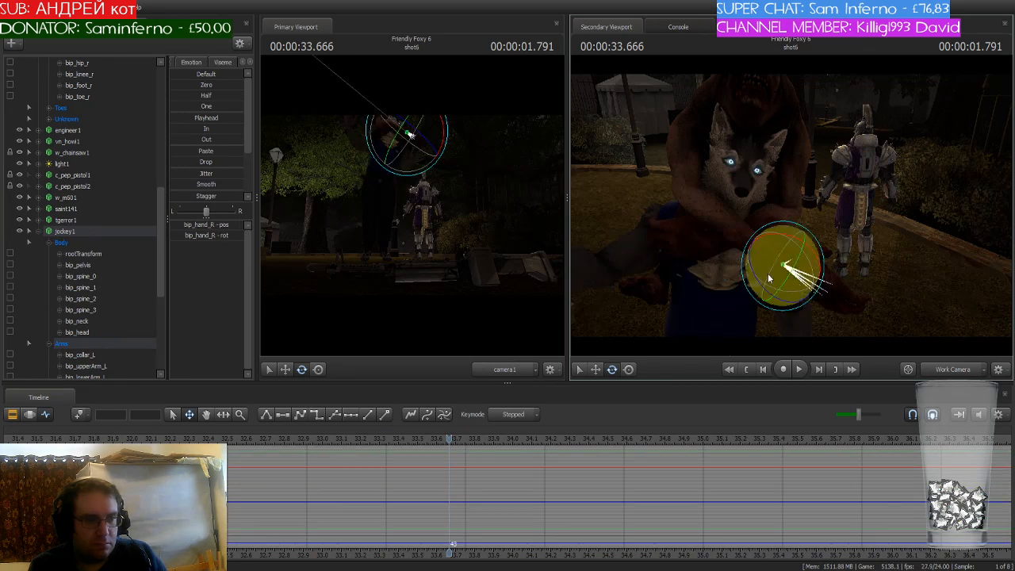
pyautogui.moveTo(801, 279); pyautogui.dragTo(805, 277)
pyautogui.moveTo(574, 343); pyautogui.dragTo(574, 343)
pyautogui.press('s')
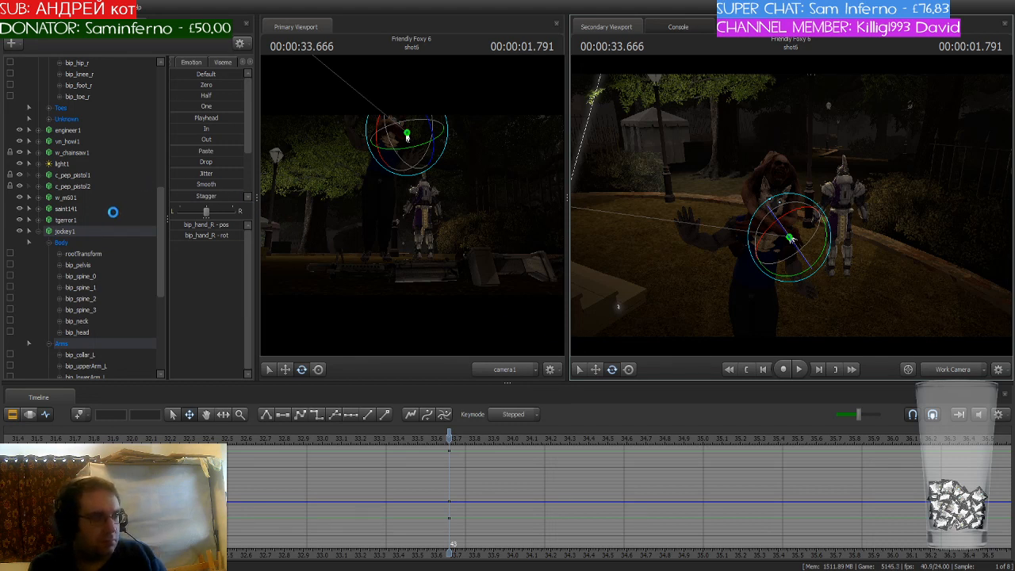
# Select jockey1 and scrub its leap between 00:00:33.333 and 00:00:33.666 to examine the interpolated motion
pyautogui.click(92, 230)
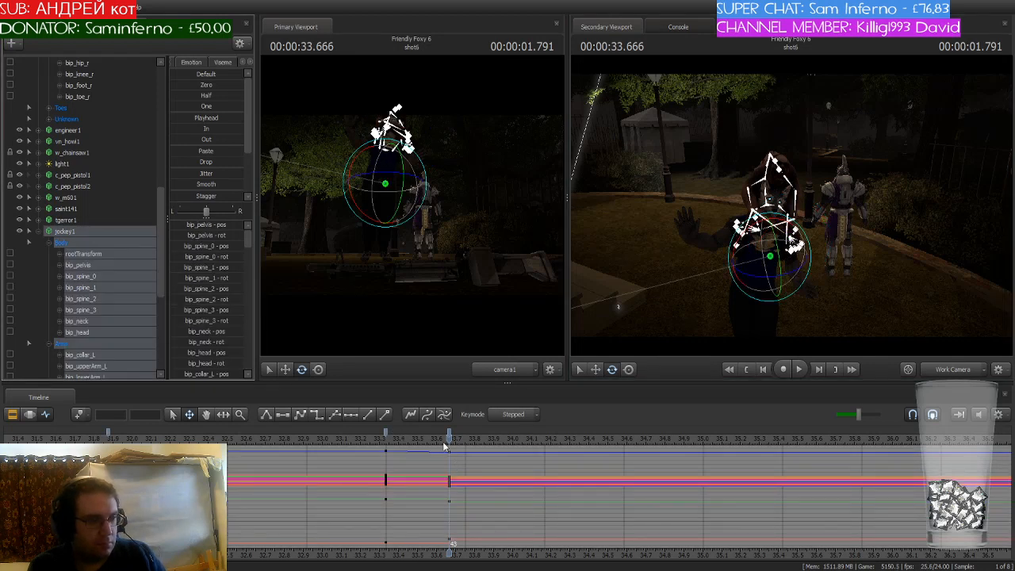
pyautogui.click(445, 447)
pyautogui.click(394, 441)
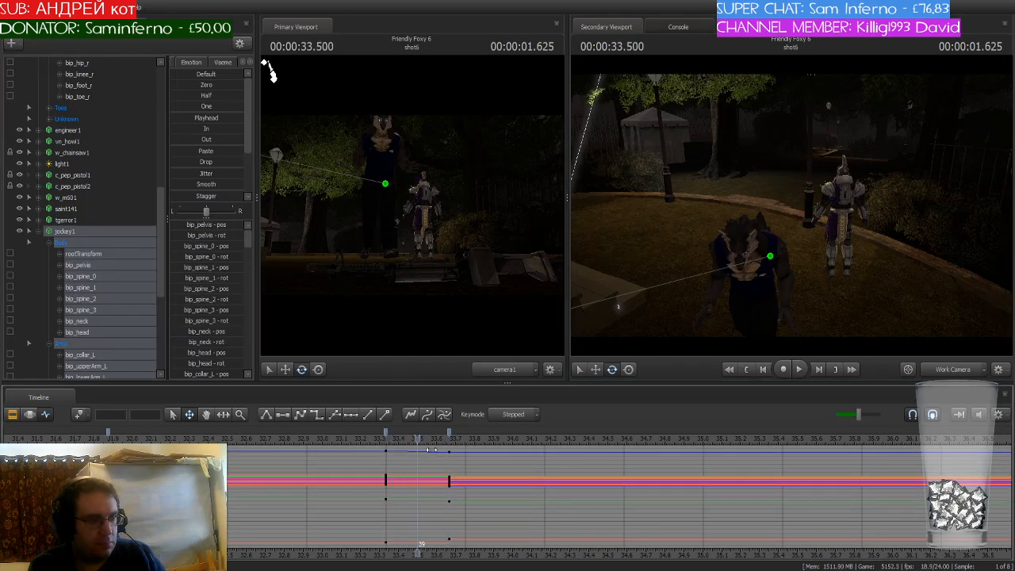
pyautogui.click(458, 453)
pyautogui.click(399, 456)
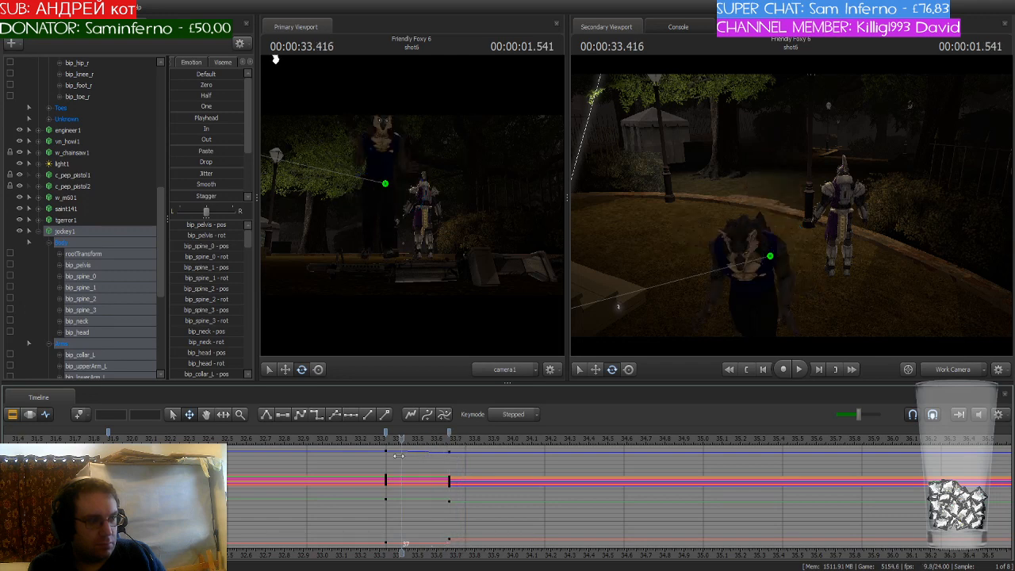
pyautogui.moveTo(738, 230); pyautogui.dragTo(615, 230)
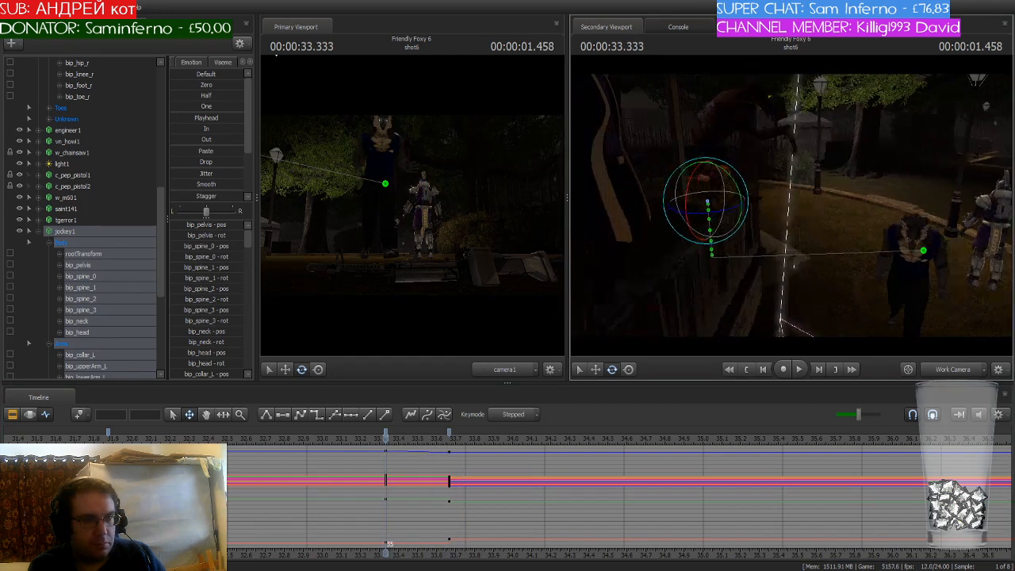
# Try stepped tangents on jockey1's keyframe at 00:00:33.333
pyautogui.click(386, 431)
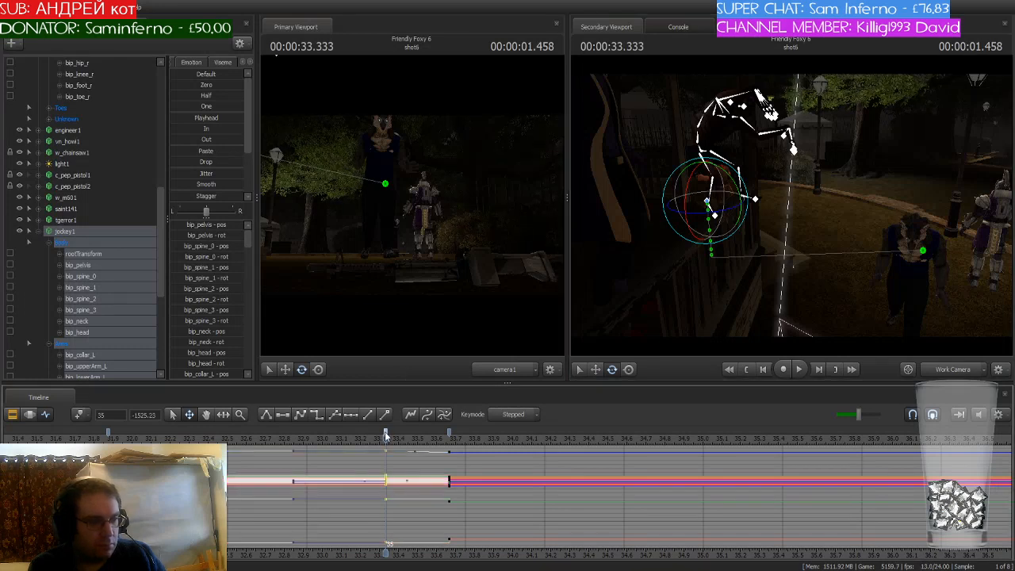
pyautogui.click(315, 414)
pyautogui.moveTo(385, 438)
pyautogui.mouseDown()
pyautogui.moveTo(449, 443)
pyautogui.moveTo(388, 446)
pyautogui.mouseUp()
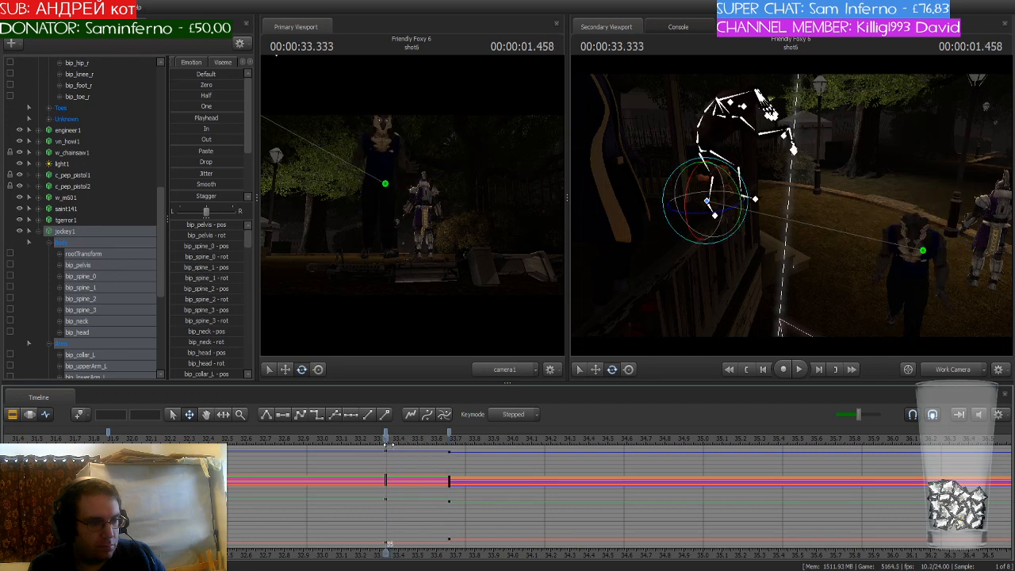
# Set jockey1's keyframe at 00:00:33.333 to linear tangents
pyautogui.doubleClick(386, 432)
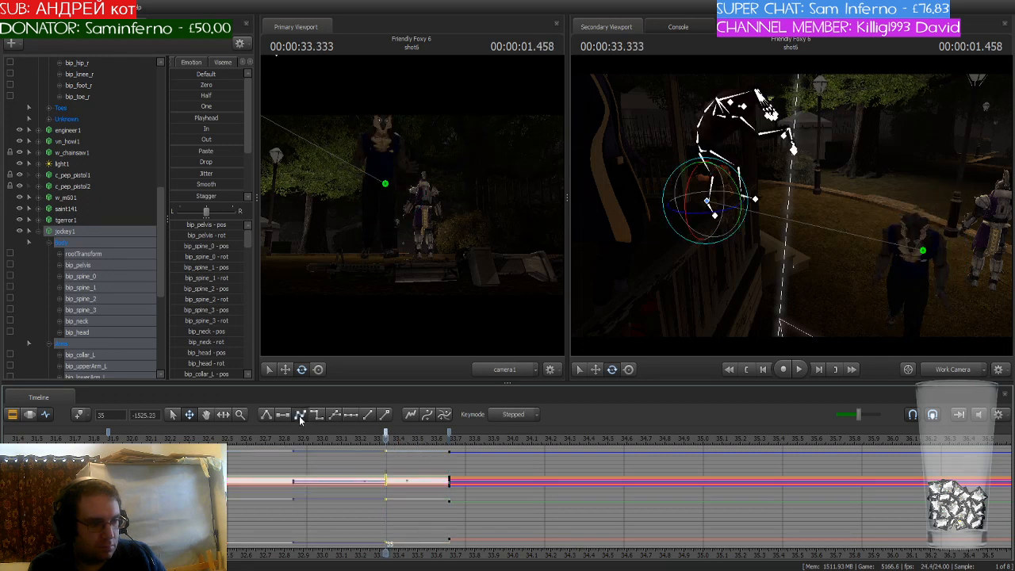
pyautogui.click(300, 415)
pyautogui.moveTo(386, 441)
pyautogui.mouseDown()
pyautogui.moveTo(456, 451)
pyautogui.moveTo(386, 452)
pyautogui.mouseUp()
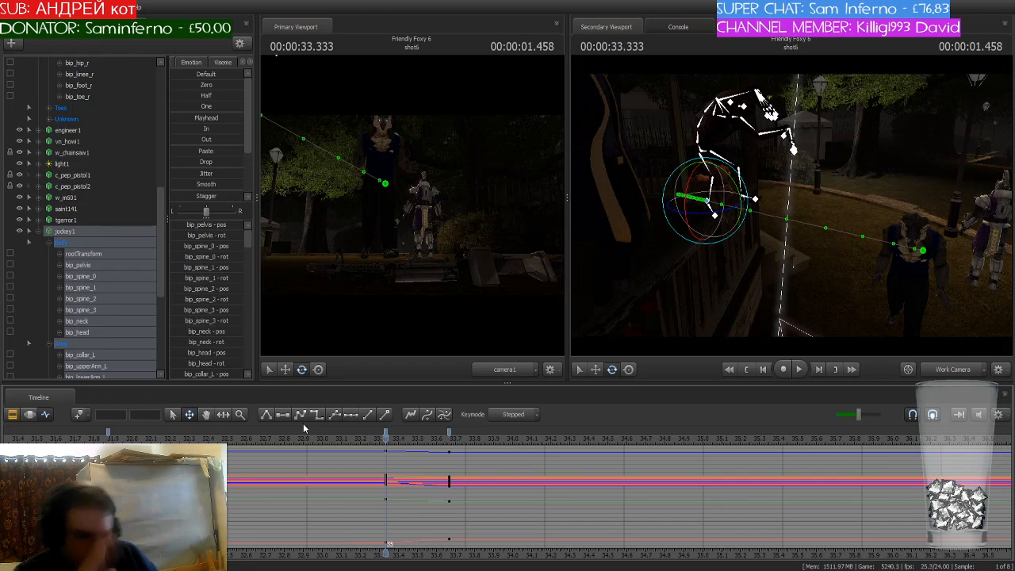
# Switch to motion editing, select camera1 and tilt it slightly up to reframe male_wolf1 across shot6
pyautogui.click(29, 415)
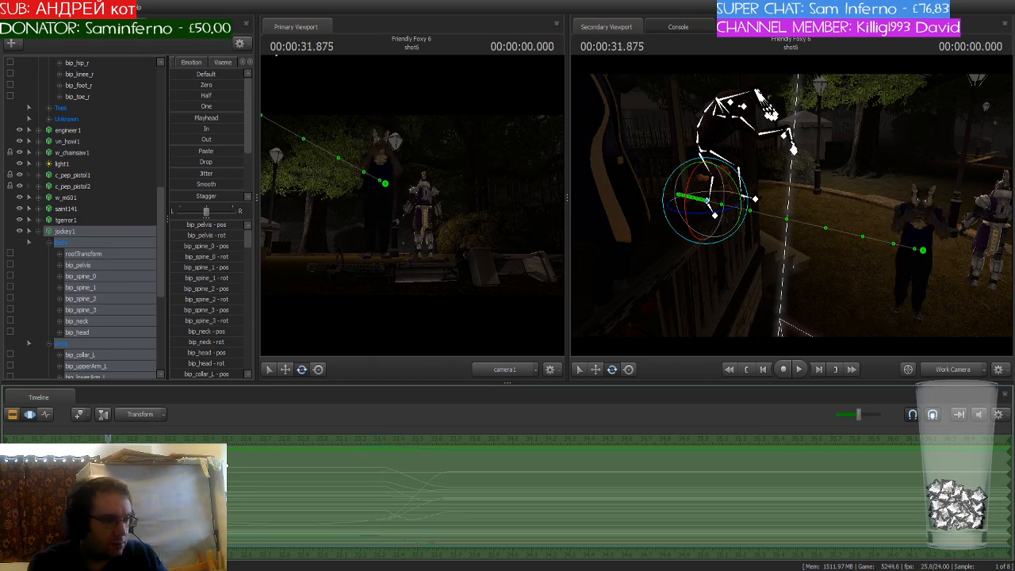
pyautogui.scroll(10, 117, 111)
pyautogui.click(78, 61)
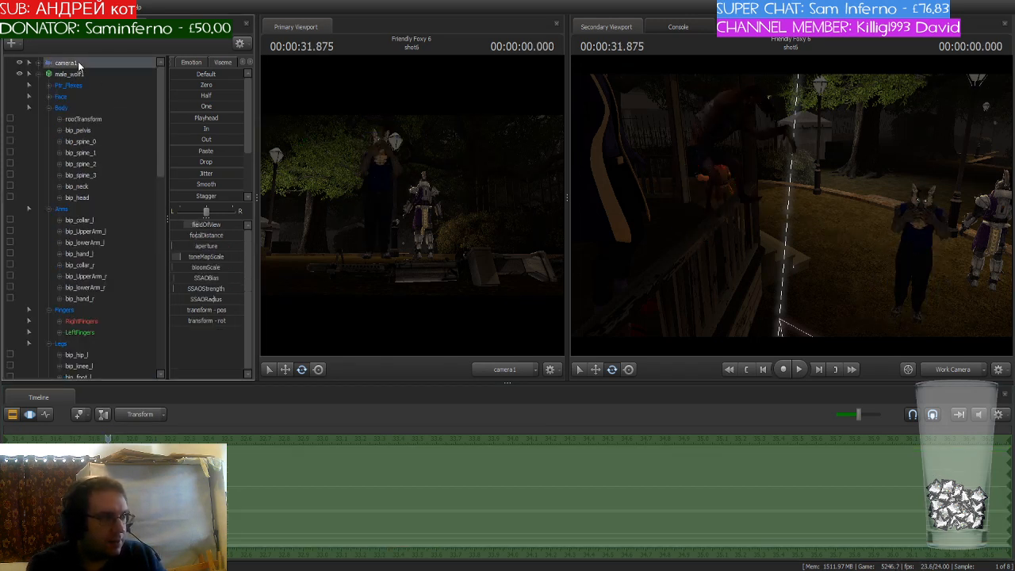
pyautogui.moveTo(381, 173); pyautogui.dragTo(385, 142)
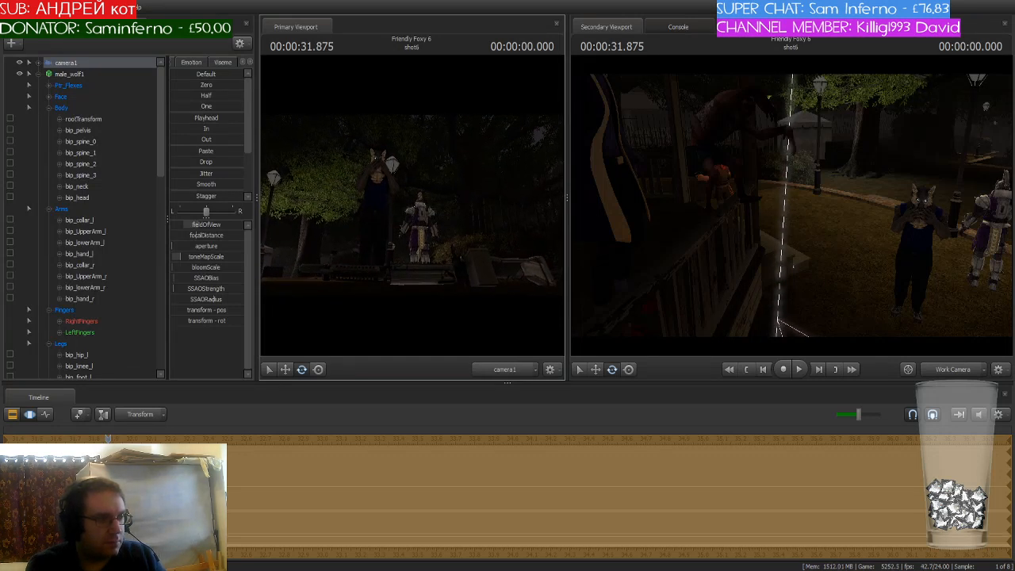
# Play and scrub through shot6 to review jockey1's leap onto male_wolf1 with the new camera framing
pyautogui.press('space')
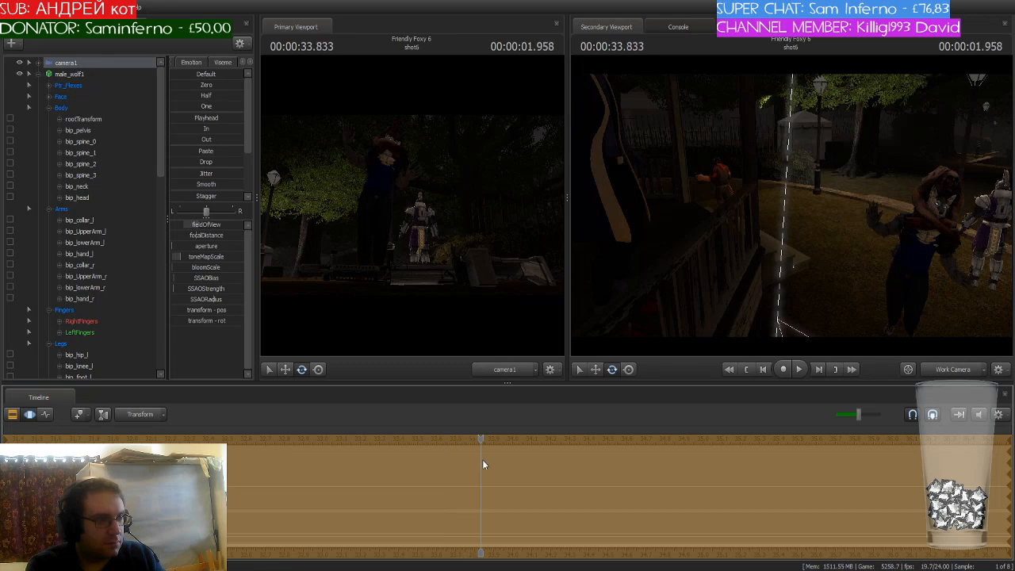
pyautogui.moveTo(520, 461); pyautogui.dragTo(273, 462)
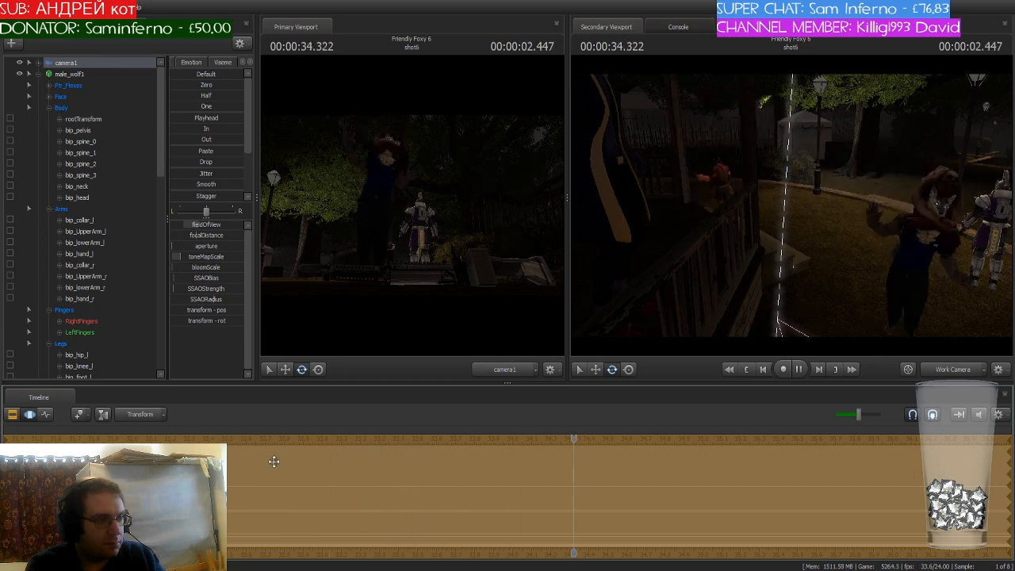
pyautogui.press('space')
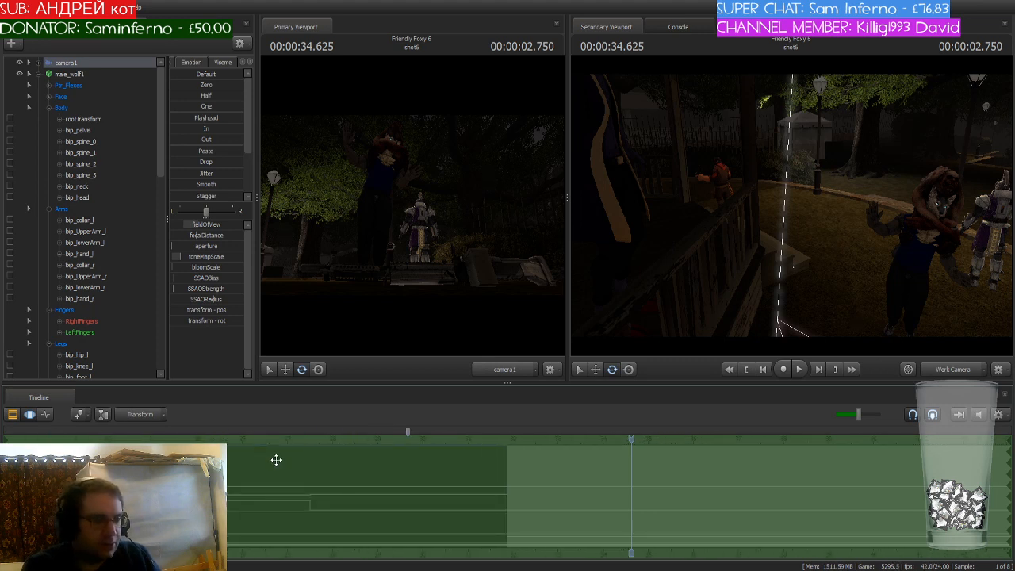
# Jump back to shot2 at 00:00:00.000 and play the sequence through to shot6 to review it
pyautogui.press('Up')
pyautogui.press('Up')
pyautogui.press('Up')
pyautogui.press('Up')
pyautogui.press('Up')
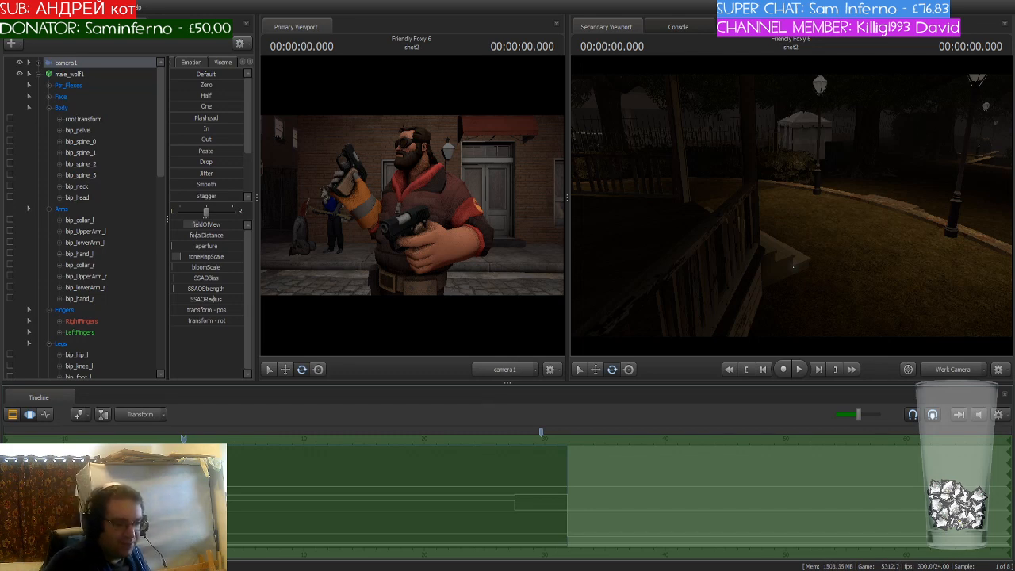
pyautogui.press('space')
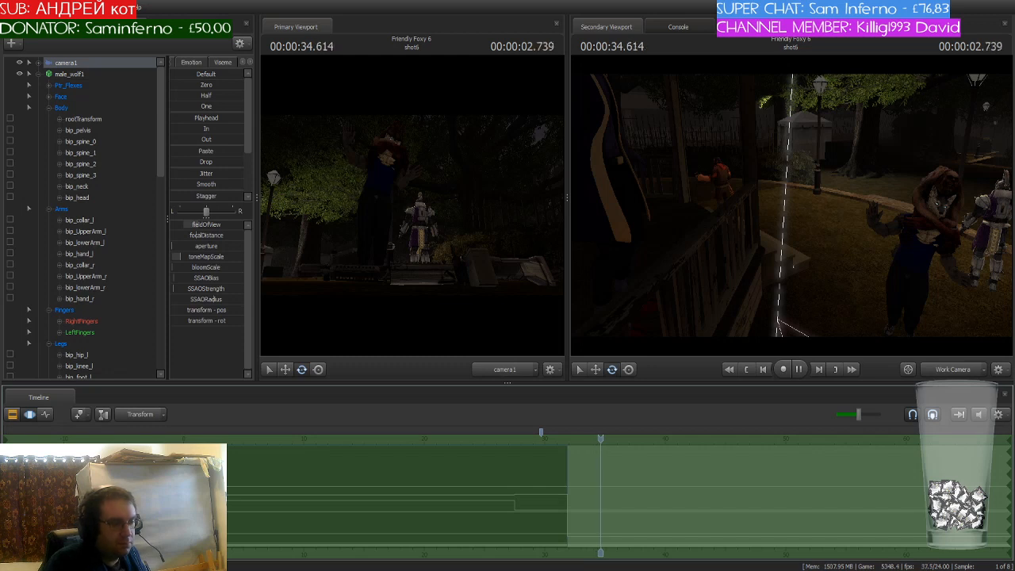
pyautogui.press('space')
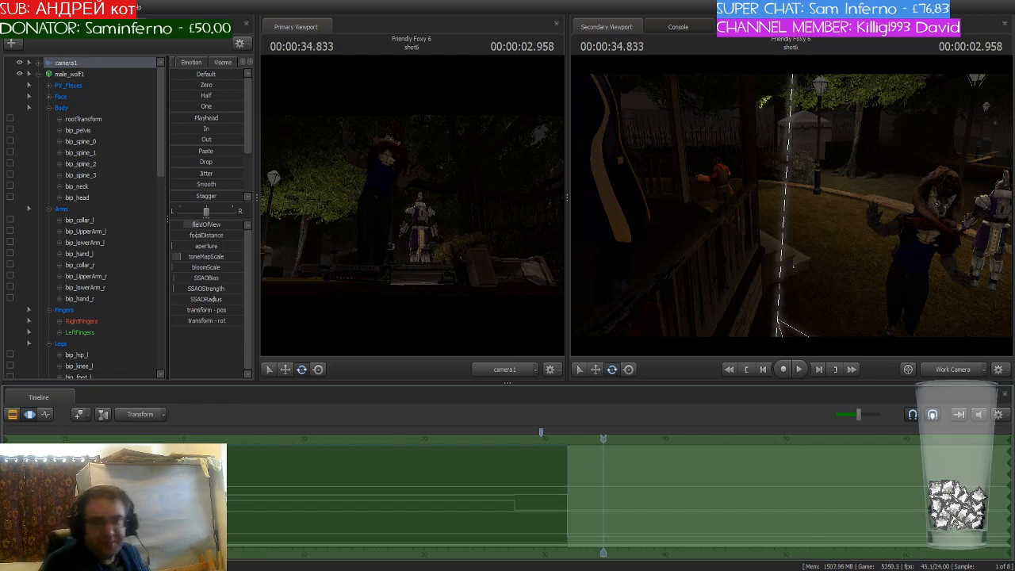